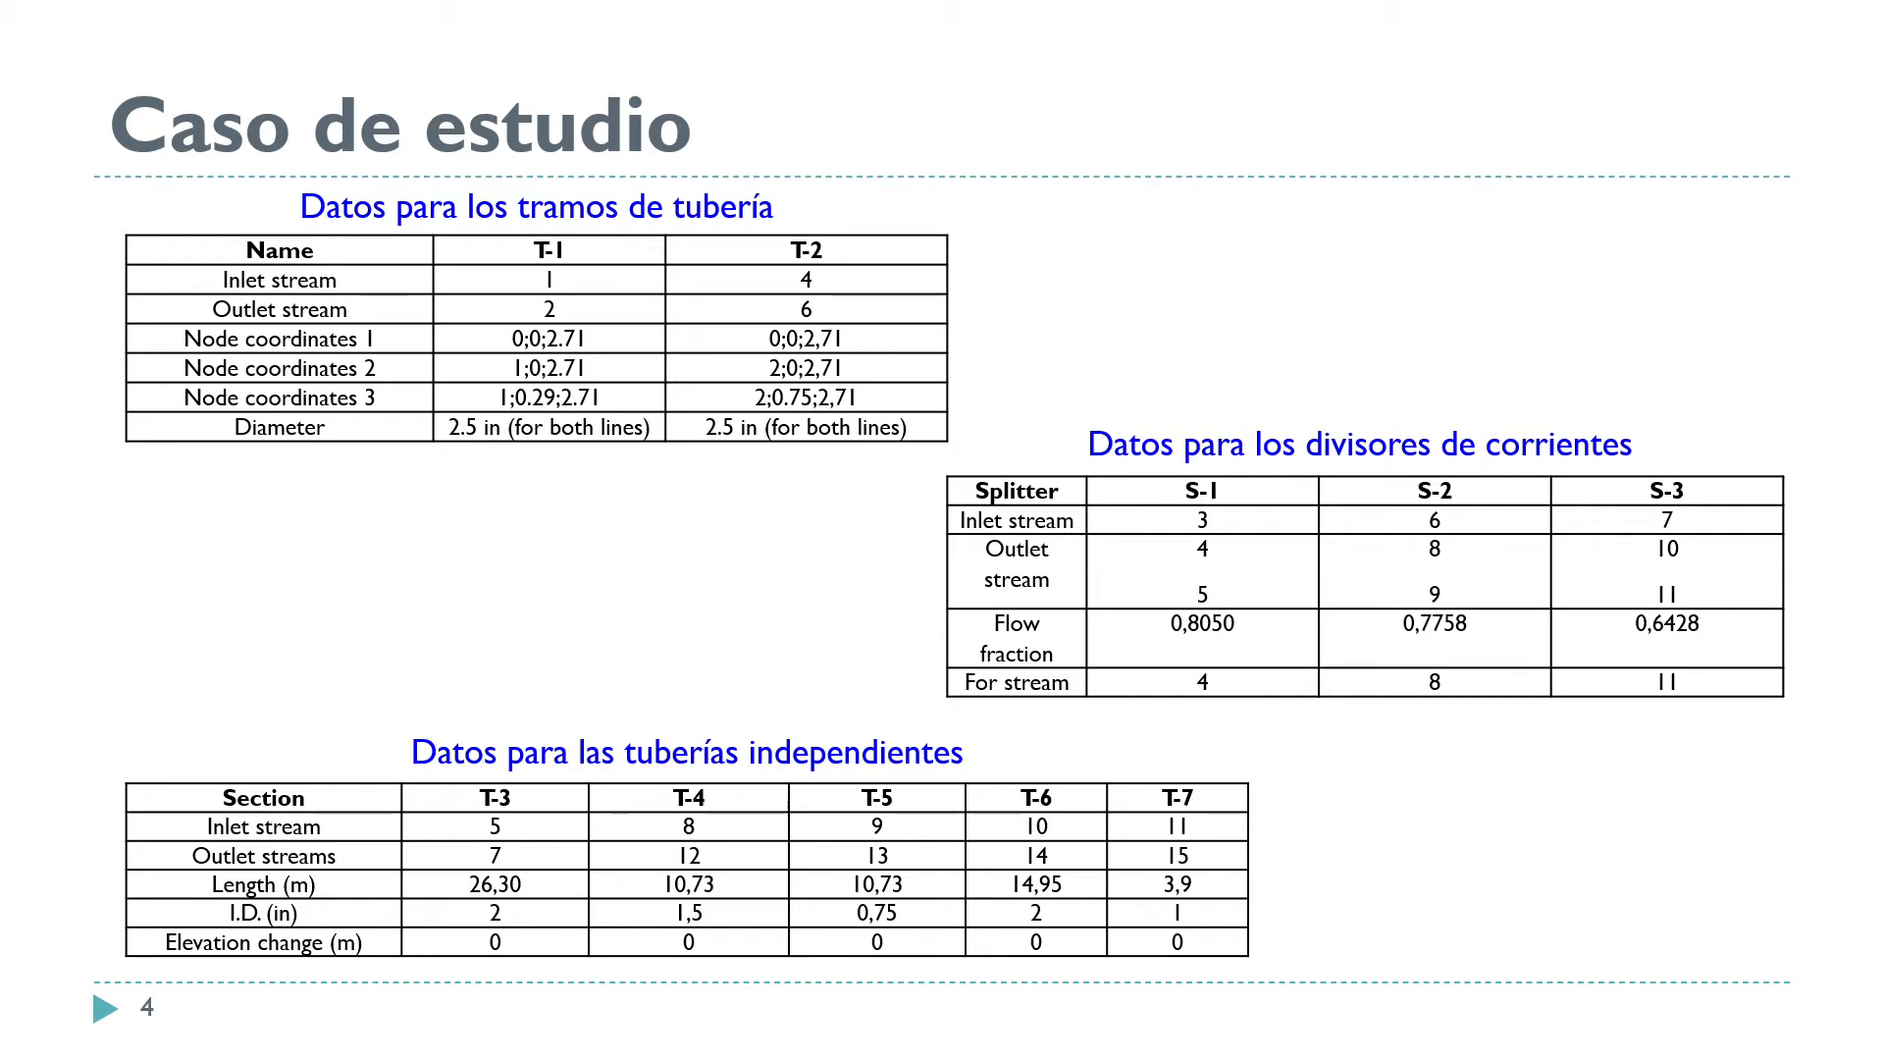
Switch to Aspen Plus and create a new simulation from the General with Metric Units template.
{"action": "key", "text": "alt+Tab"}
{"action": "key", "text": "alt+Tab"}
{"action": "key", "text": "alt+Tab"}
{"action": "key", "text": "alt+Tab"}
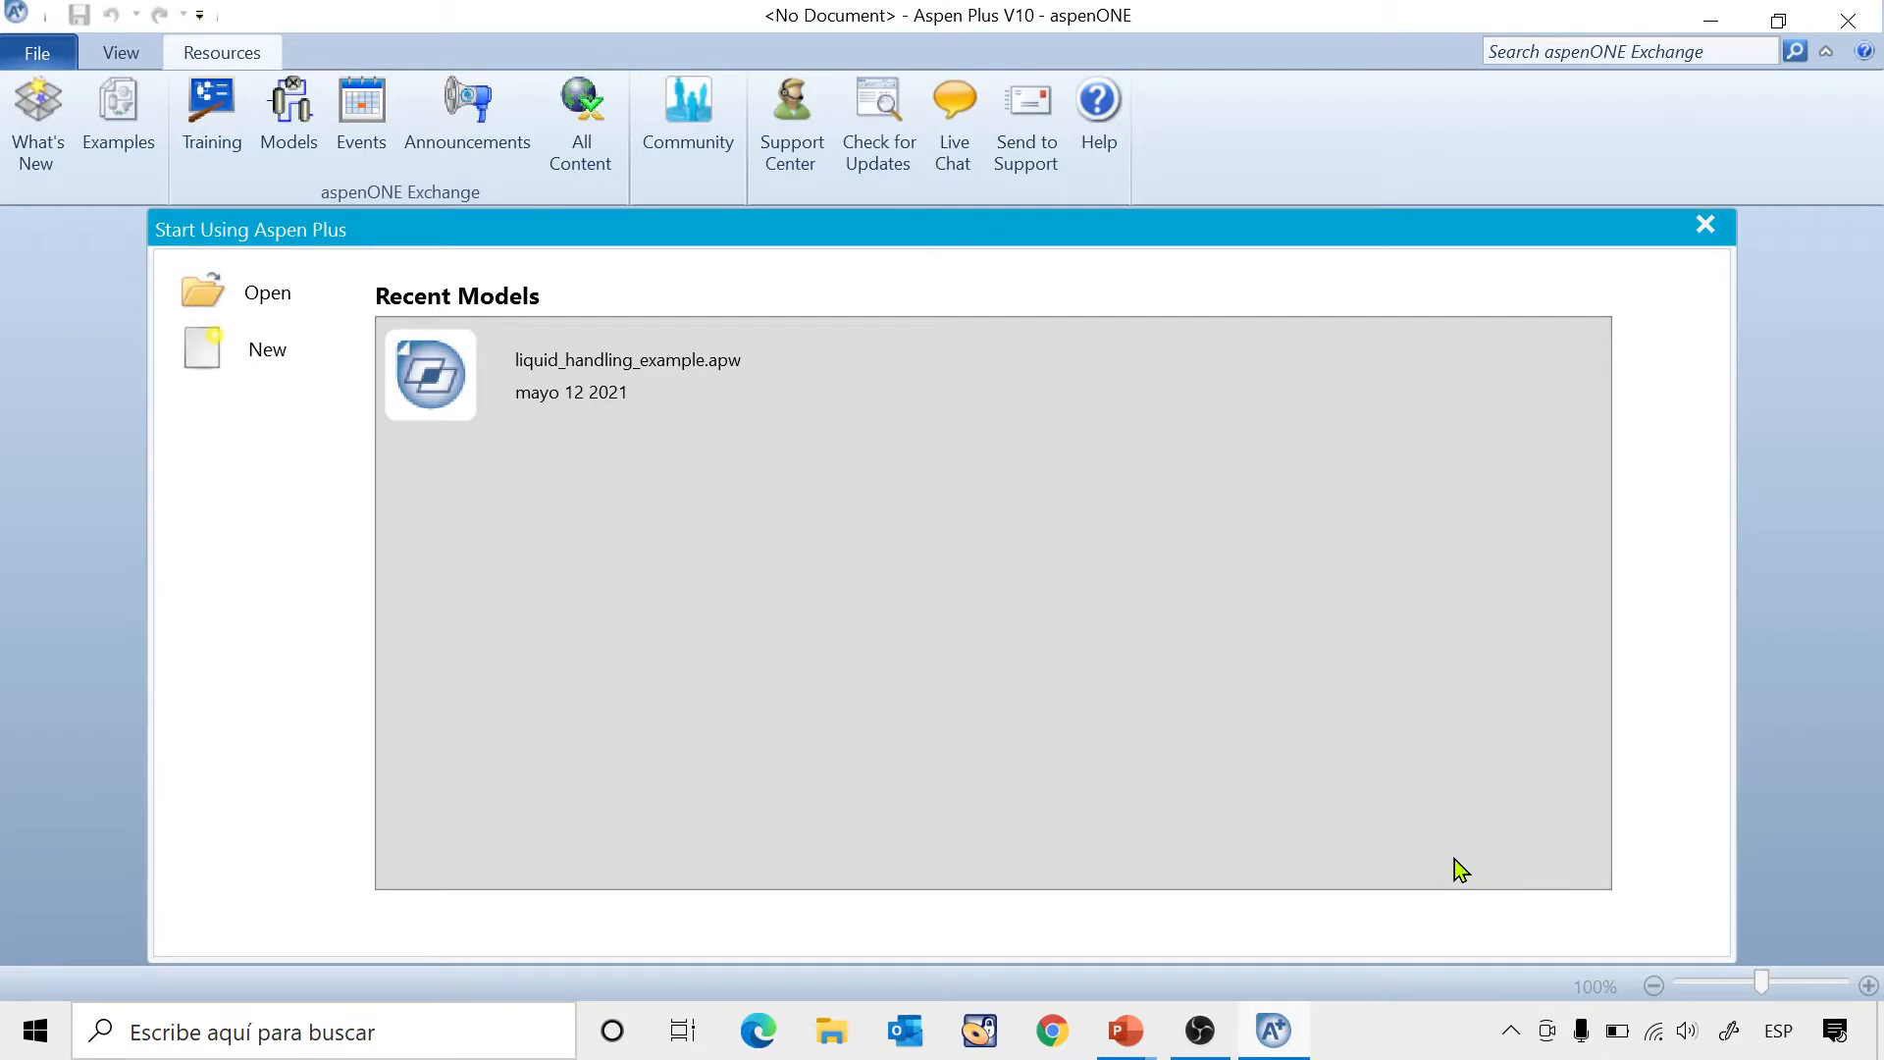
{"action": "left_click", "coordinate": [273, 356]}
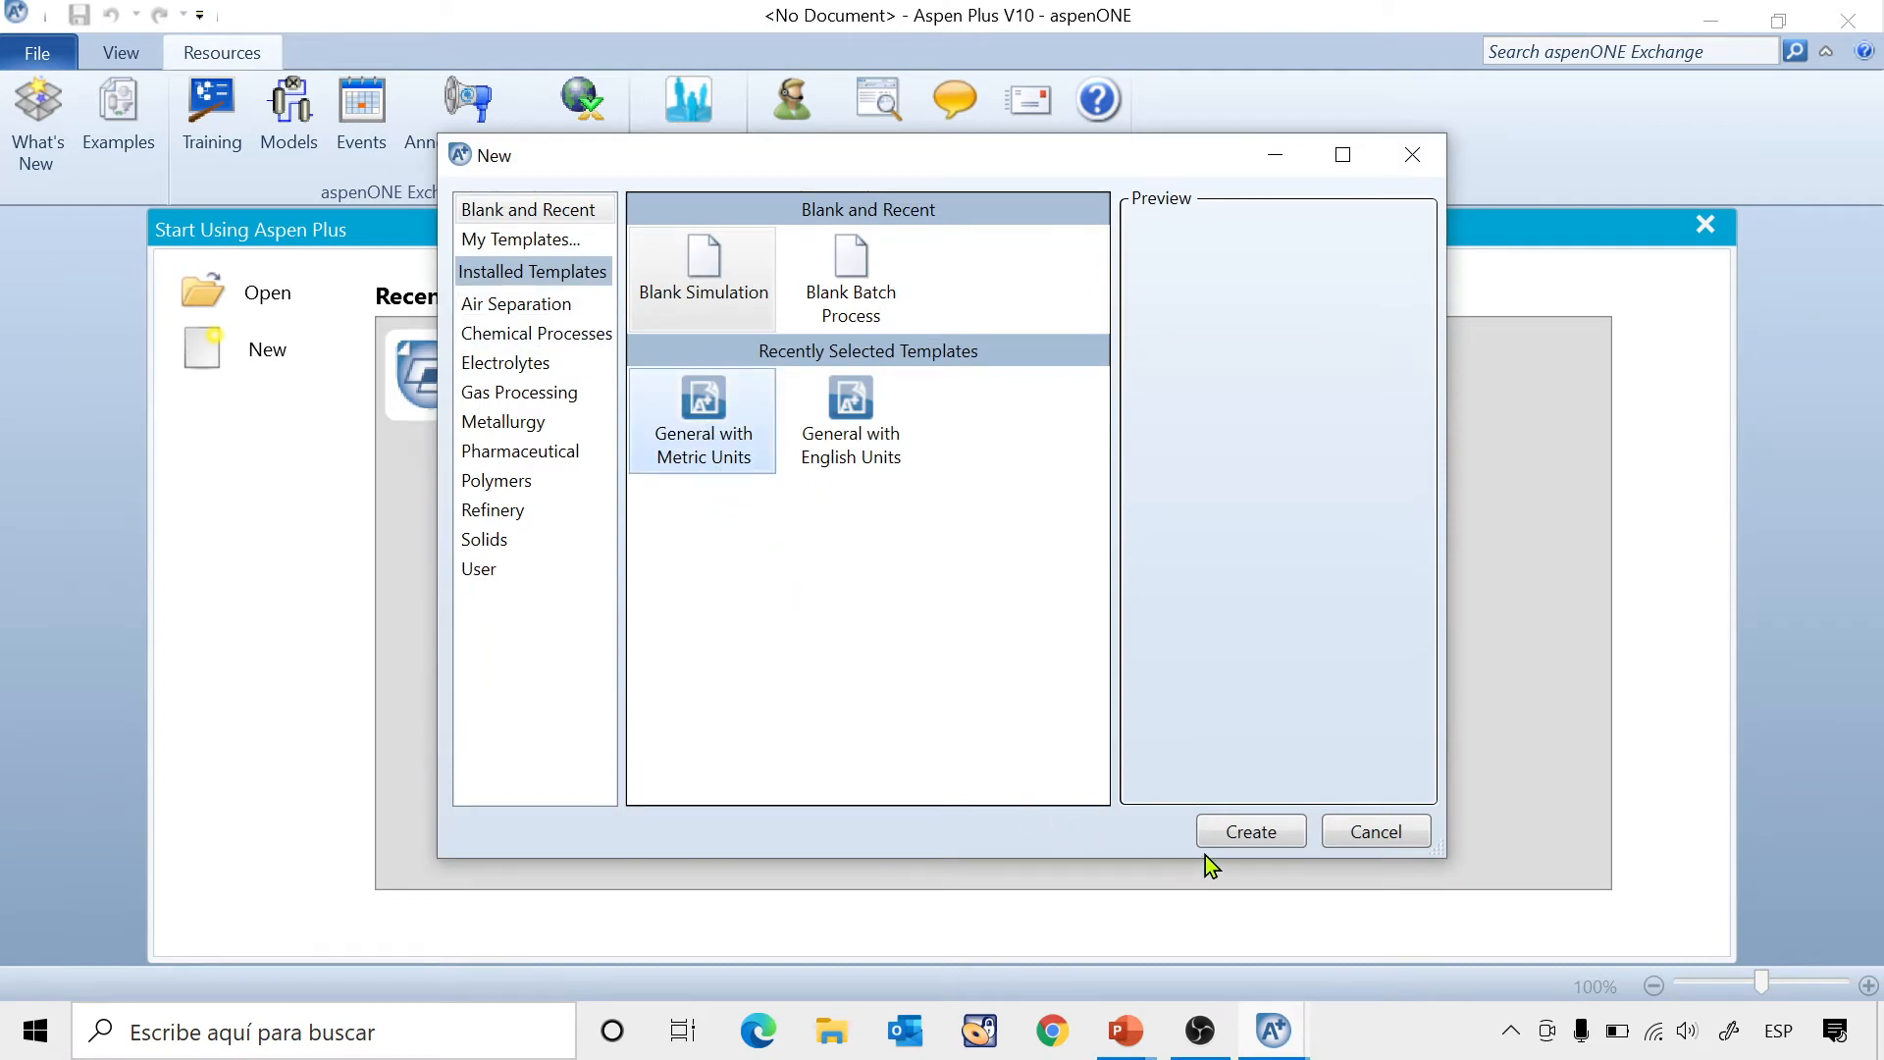
{"action": "left_click", "coordinate": [1240, 828]}
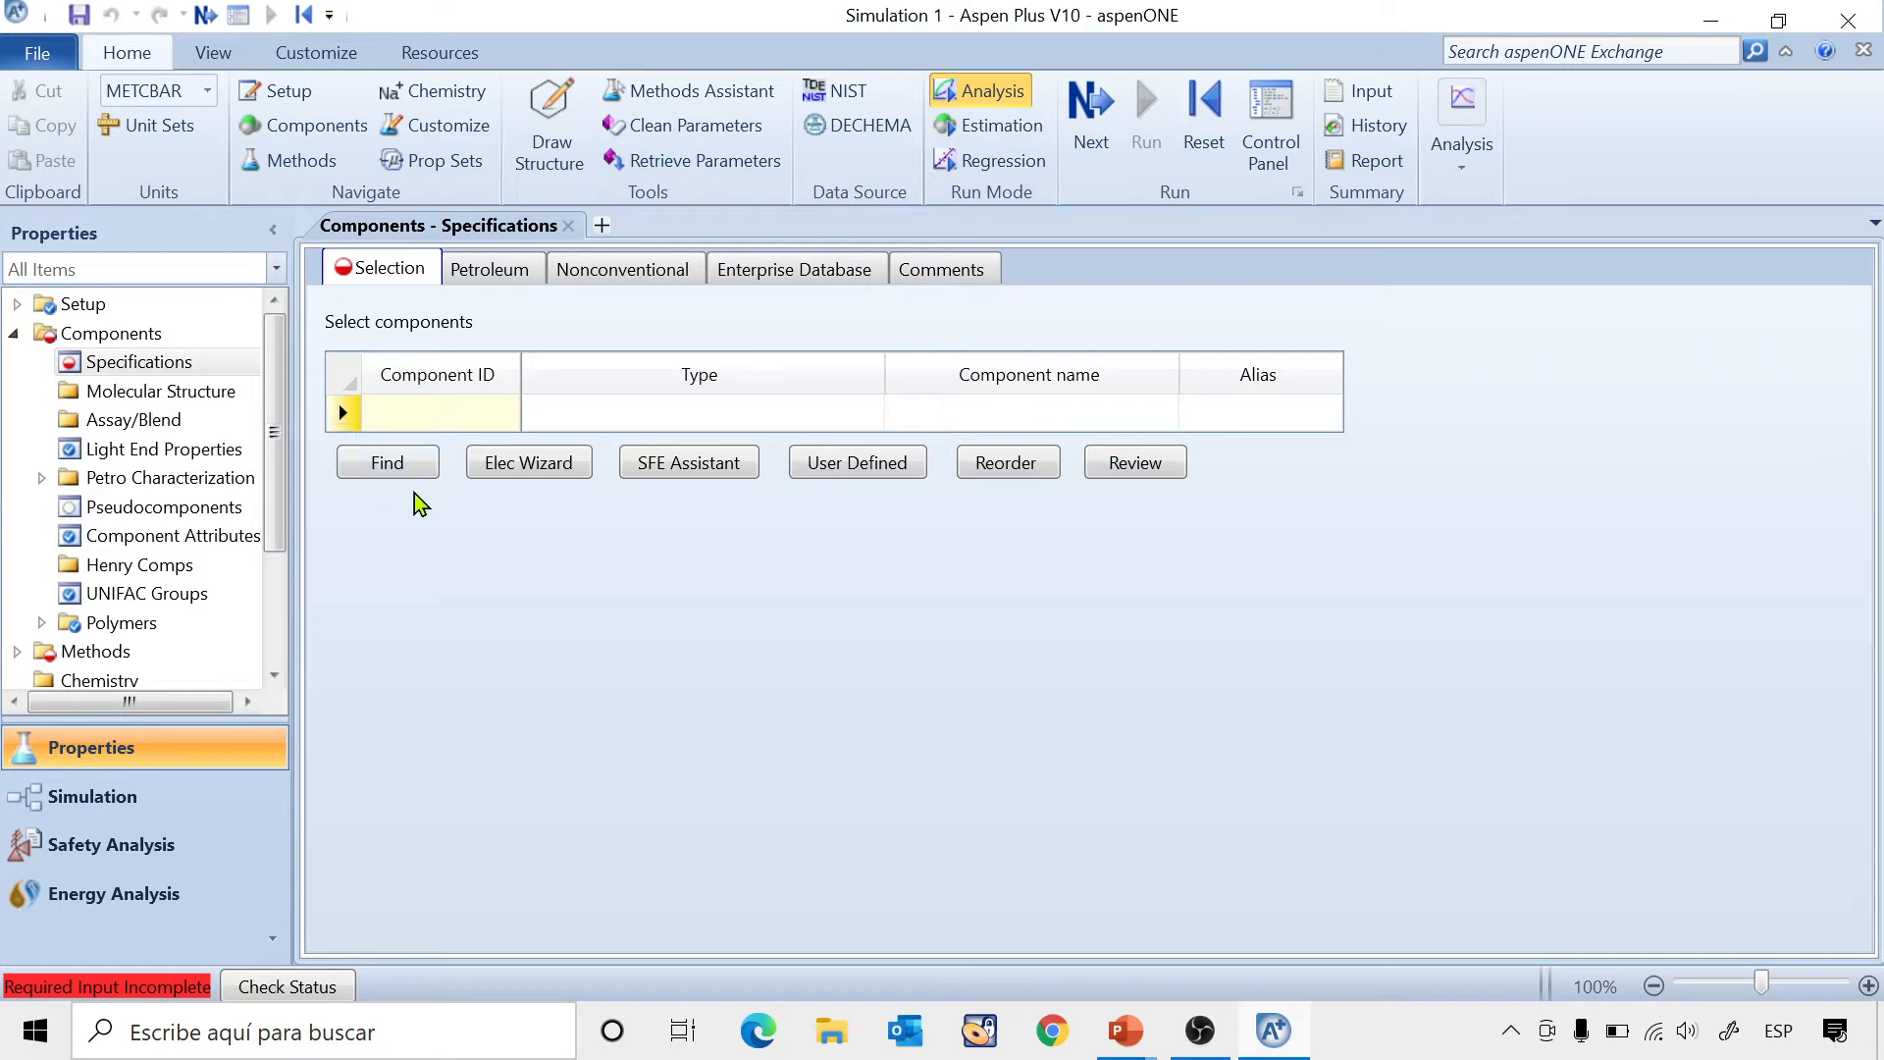
Search the compound databanks for names containing "water" and add WATER (H2O) to the component list.
{"action": "left_click", "coordinate": [397, 462]}
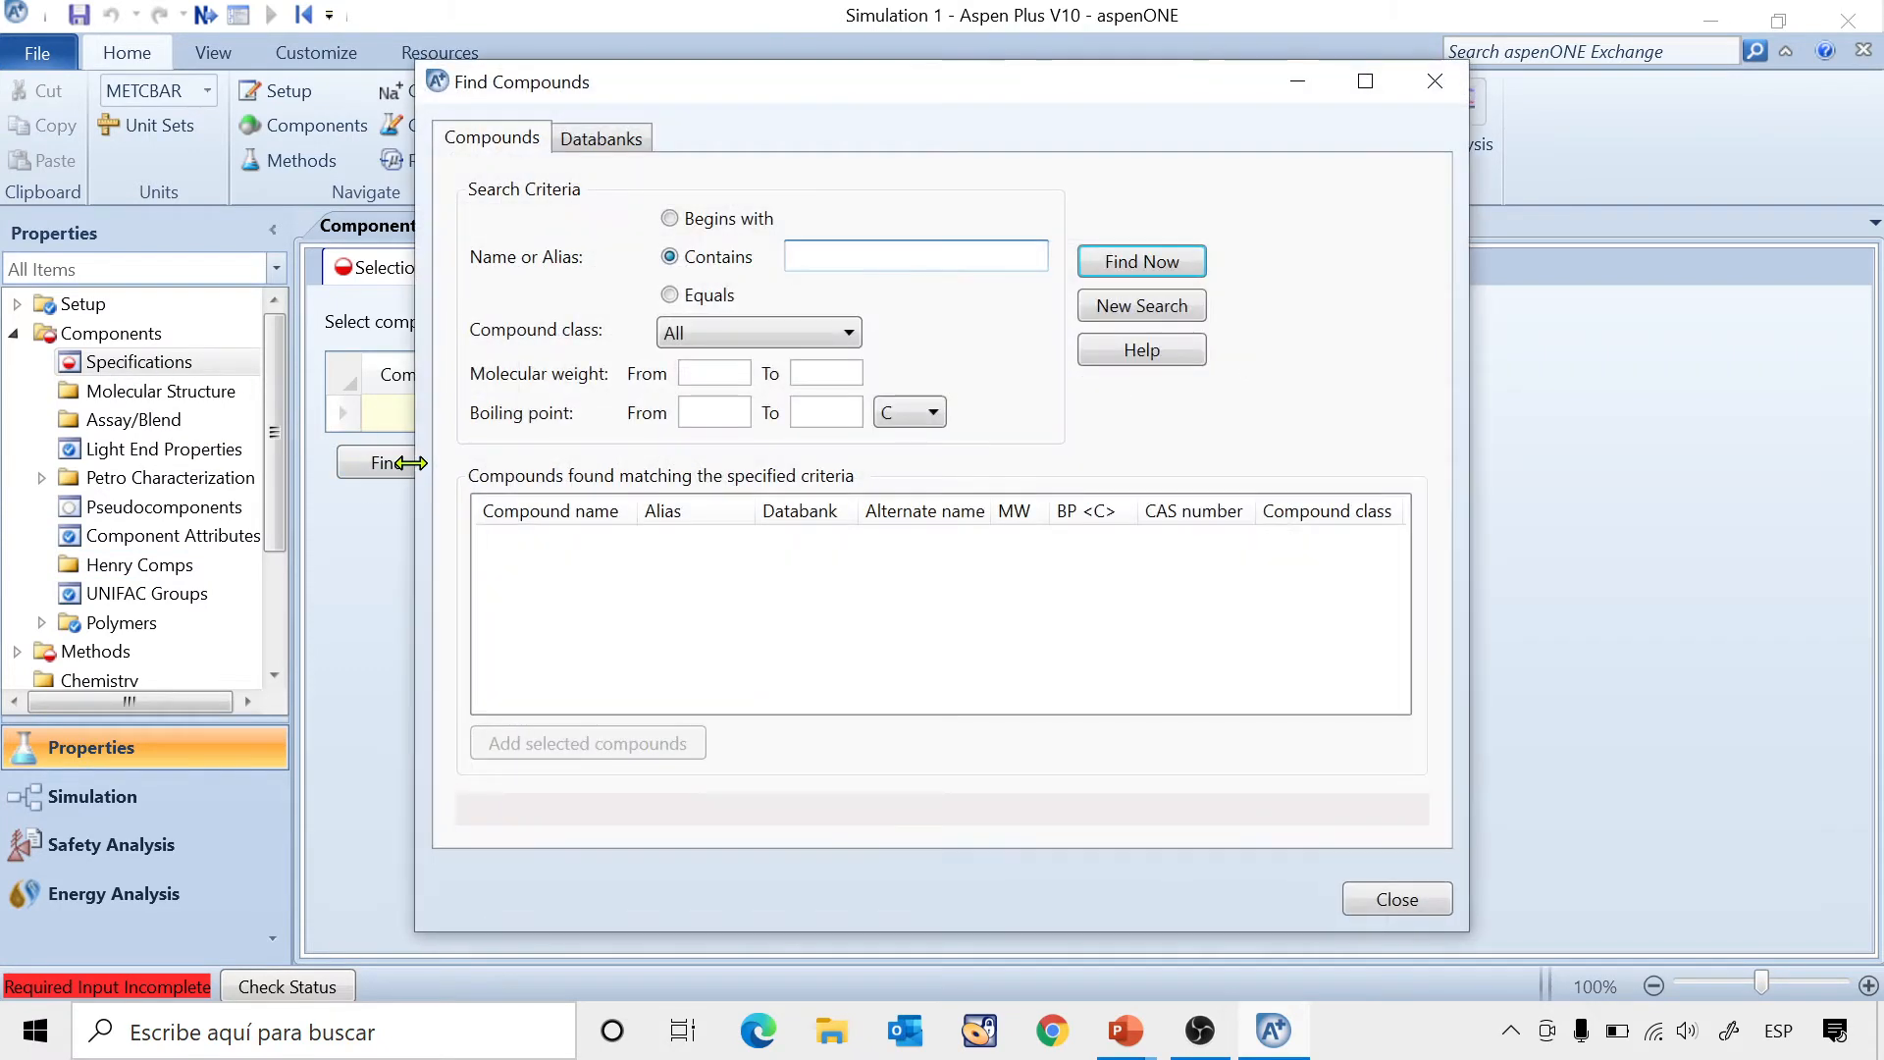
{"action": "left_click", "coordinate": [841, 256]}
{"action": "type", "text": "water"}
{"action": "left_click", "coordinate": [1091, 263]}
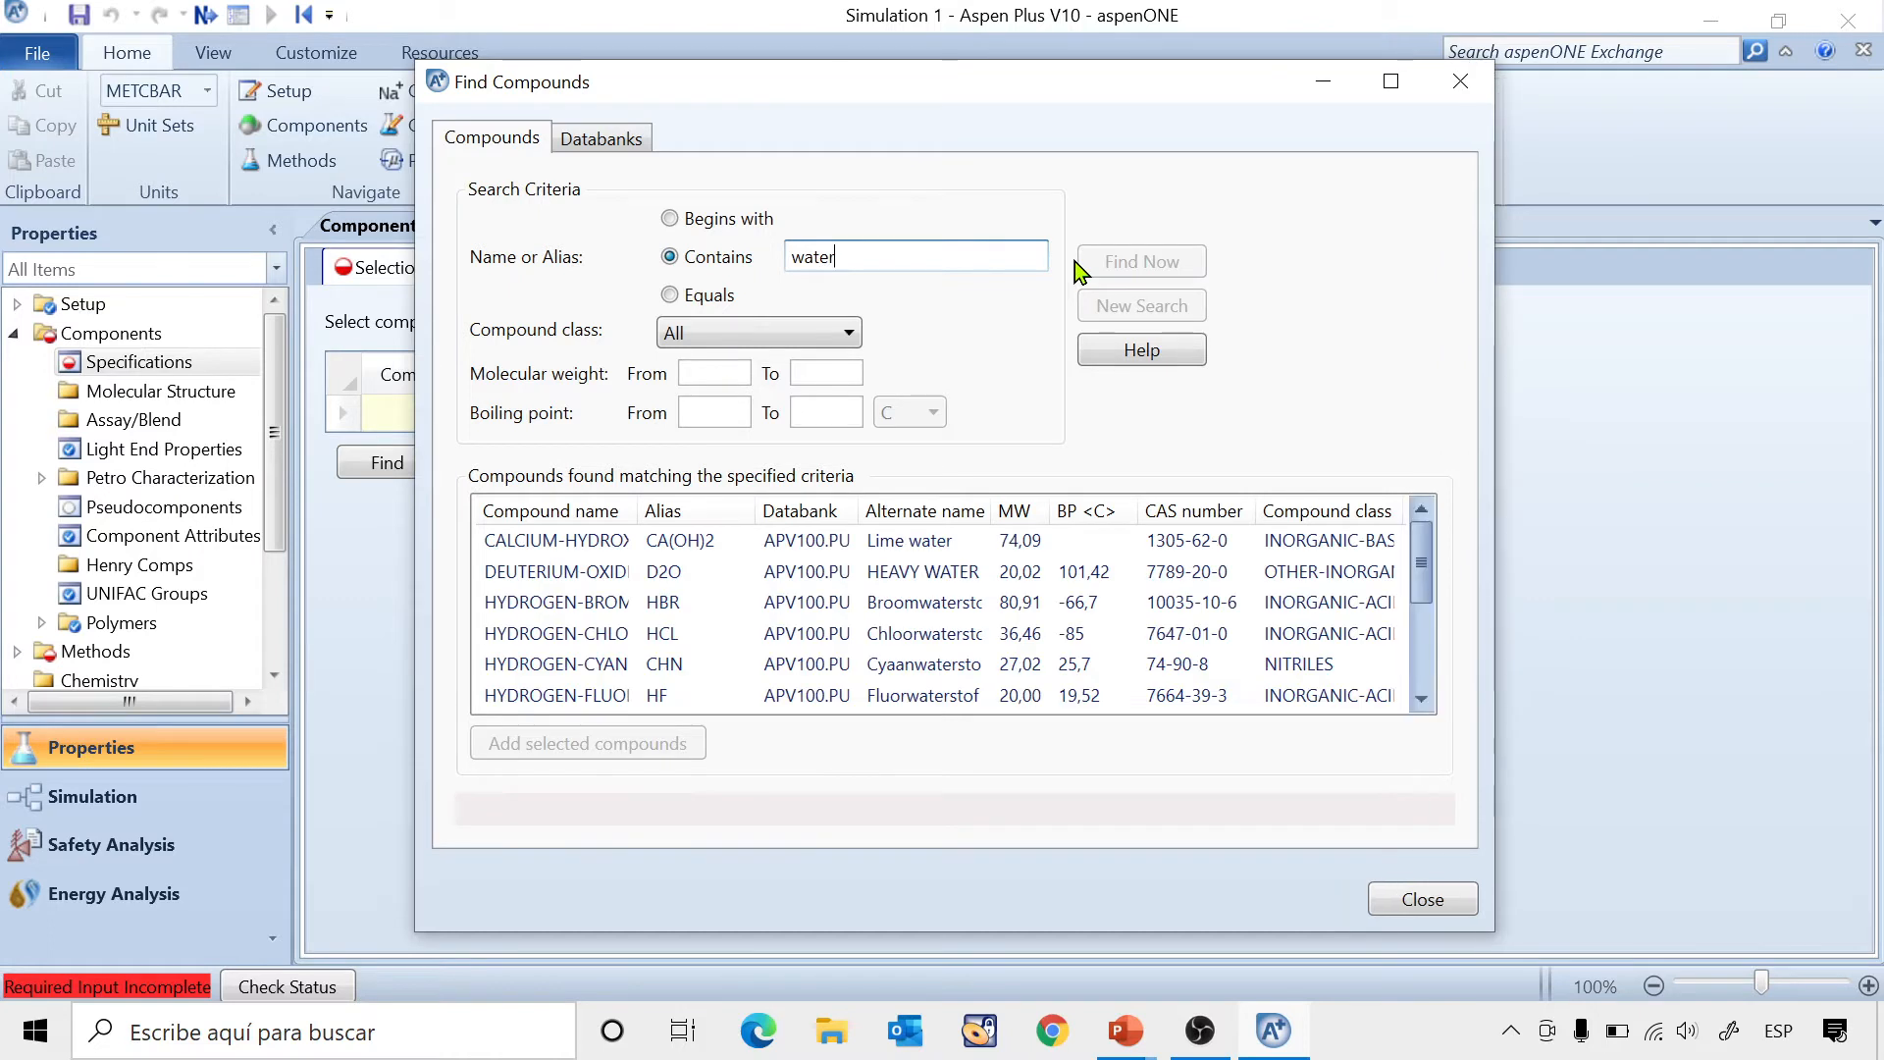
{"action": "left_click_drag", "start_coordinate": [1427, 591], "coordinate": [1434, 697]}
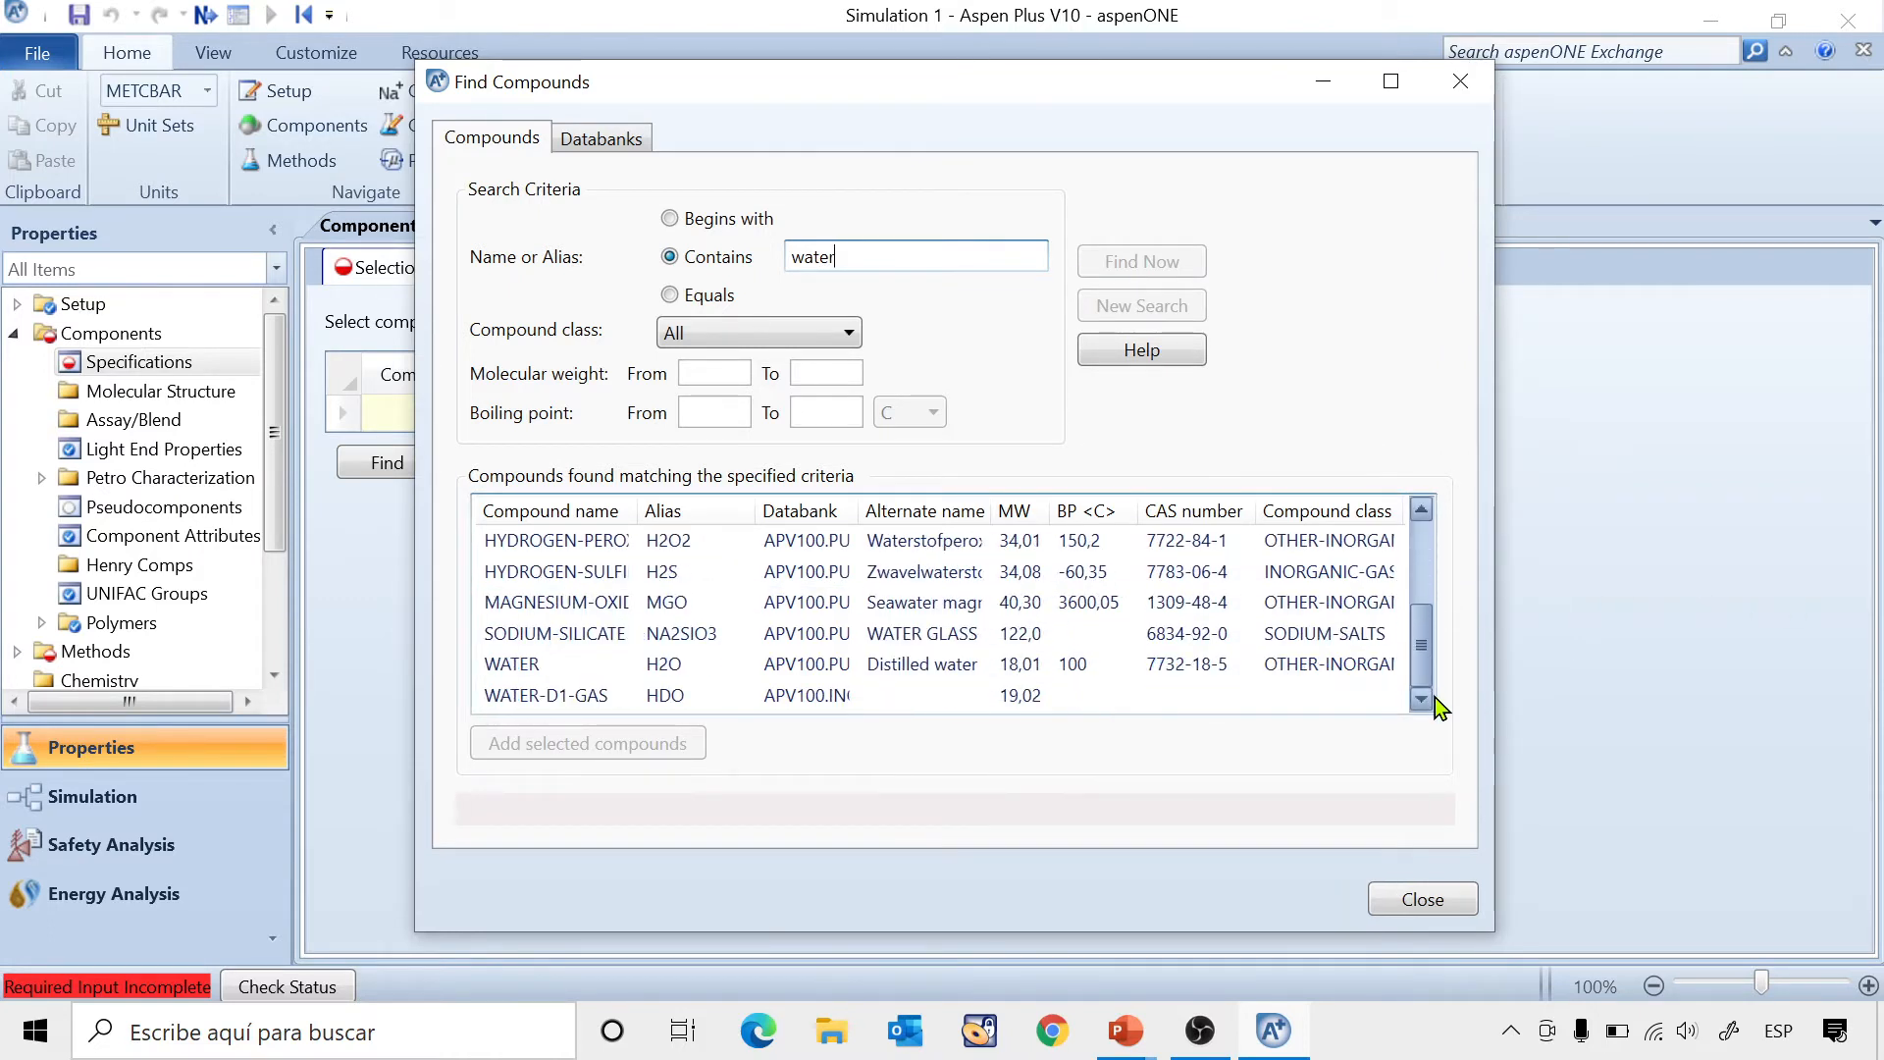
{"action": "left_click", "coordinate": [493, 664]}
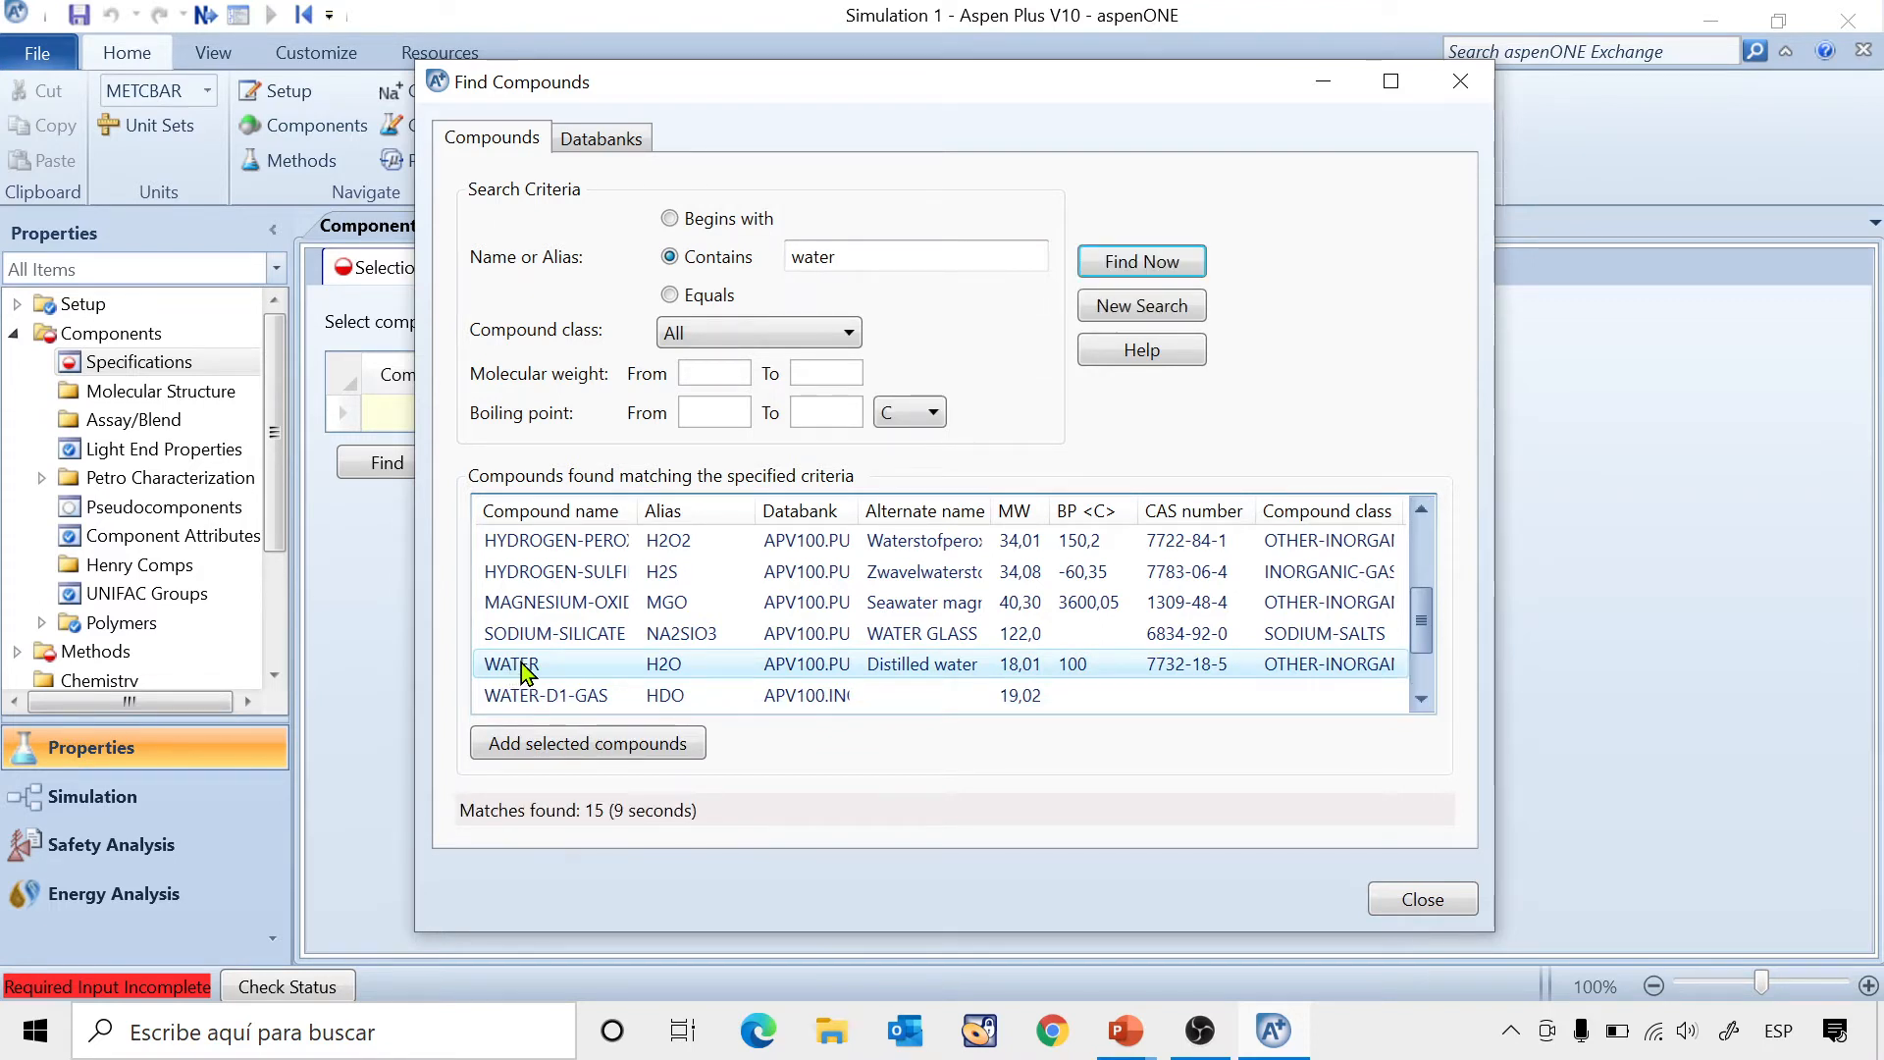
{"action": "double_click", "coordinate": [525, 668]}
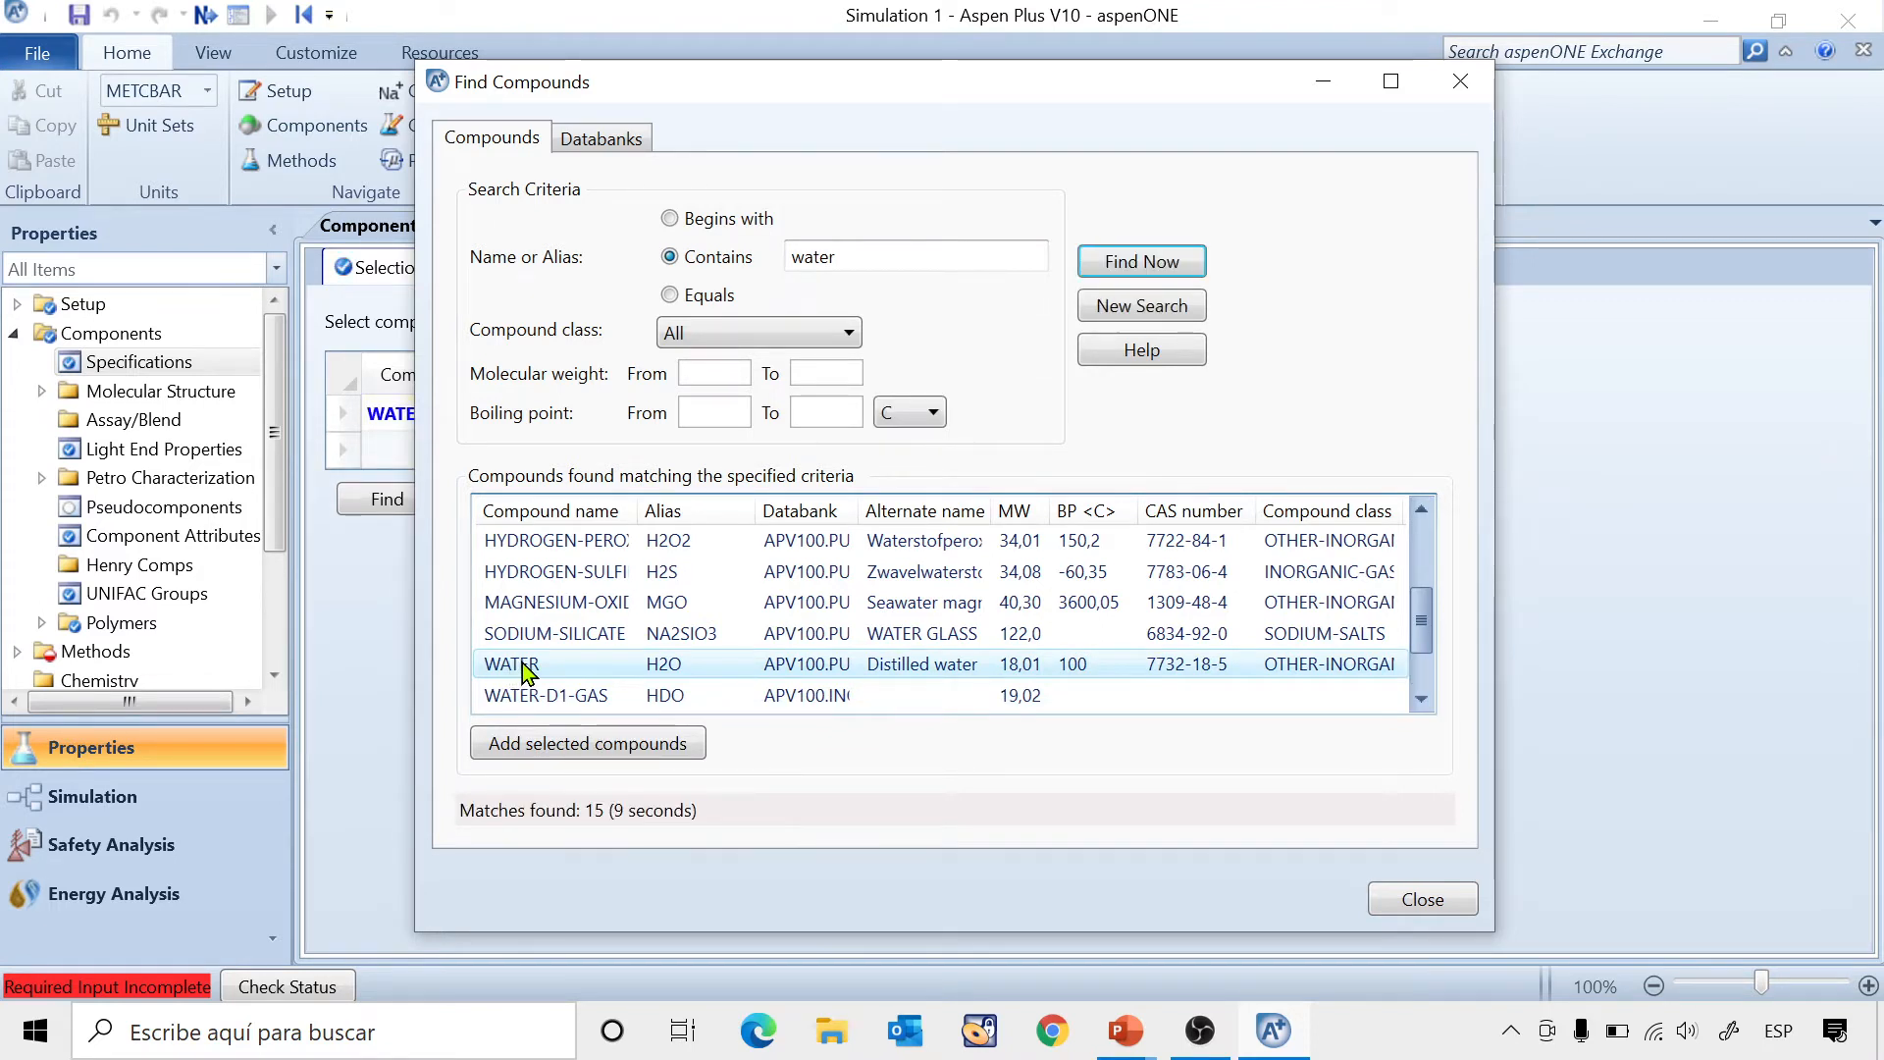
{"action": "left_click", "coordinate": [1436, 899]}
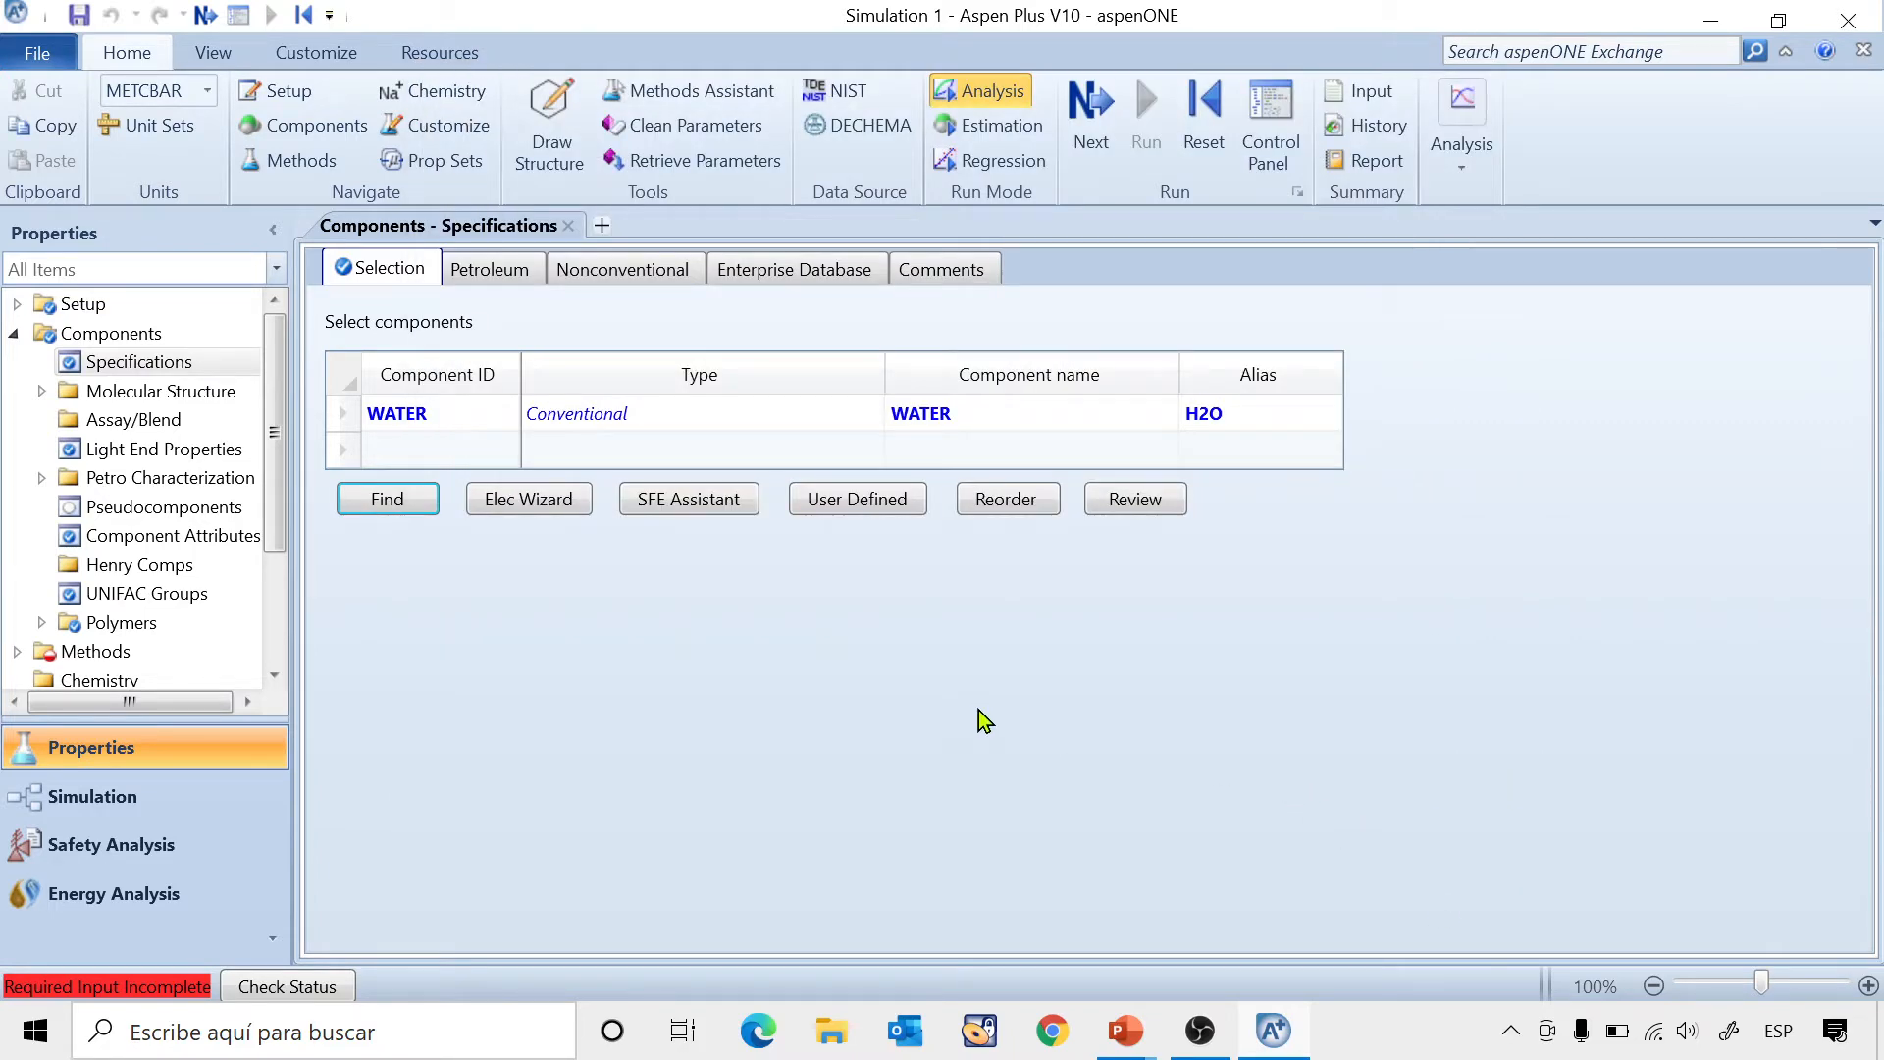
In the global method specifications, set the method filter to ALL and the base method to STEAM-TA.
{"action": "left_click_drag", "start_coordinate": [273, 500], "coordinate": [273, 616]}
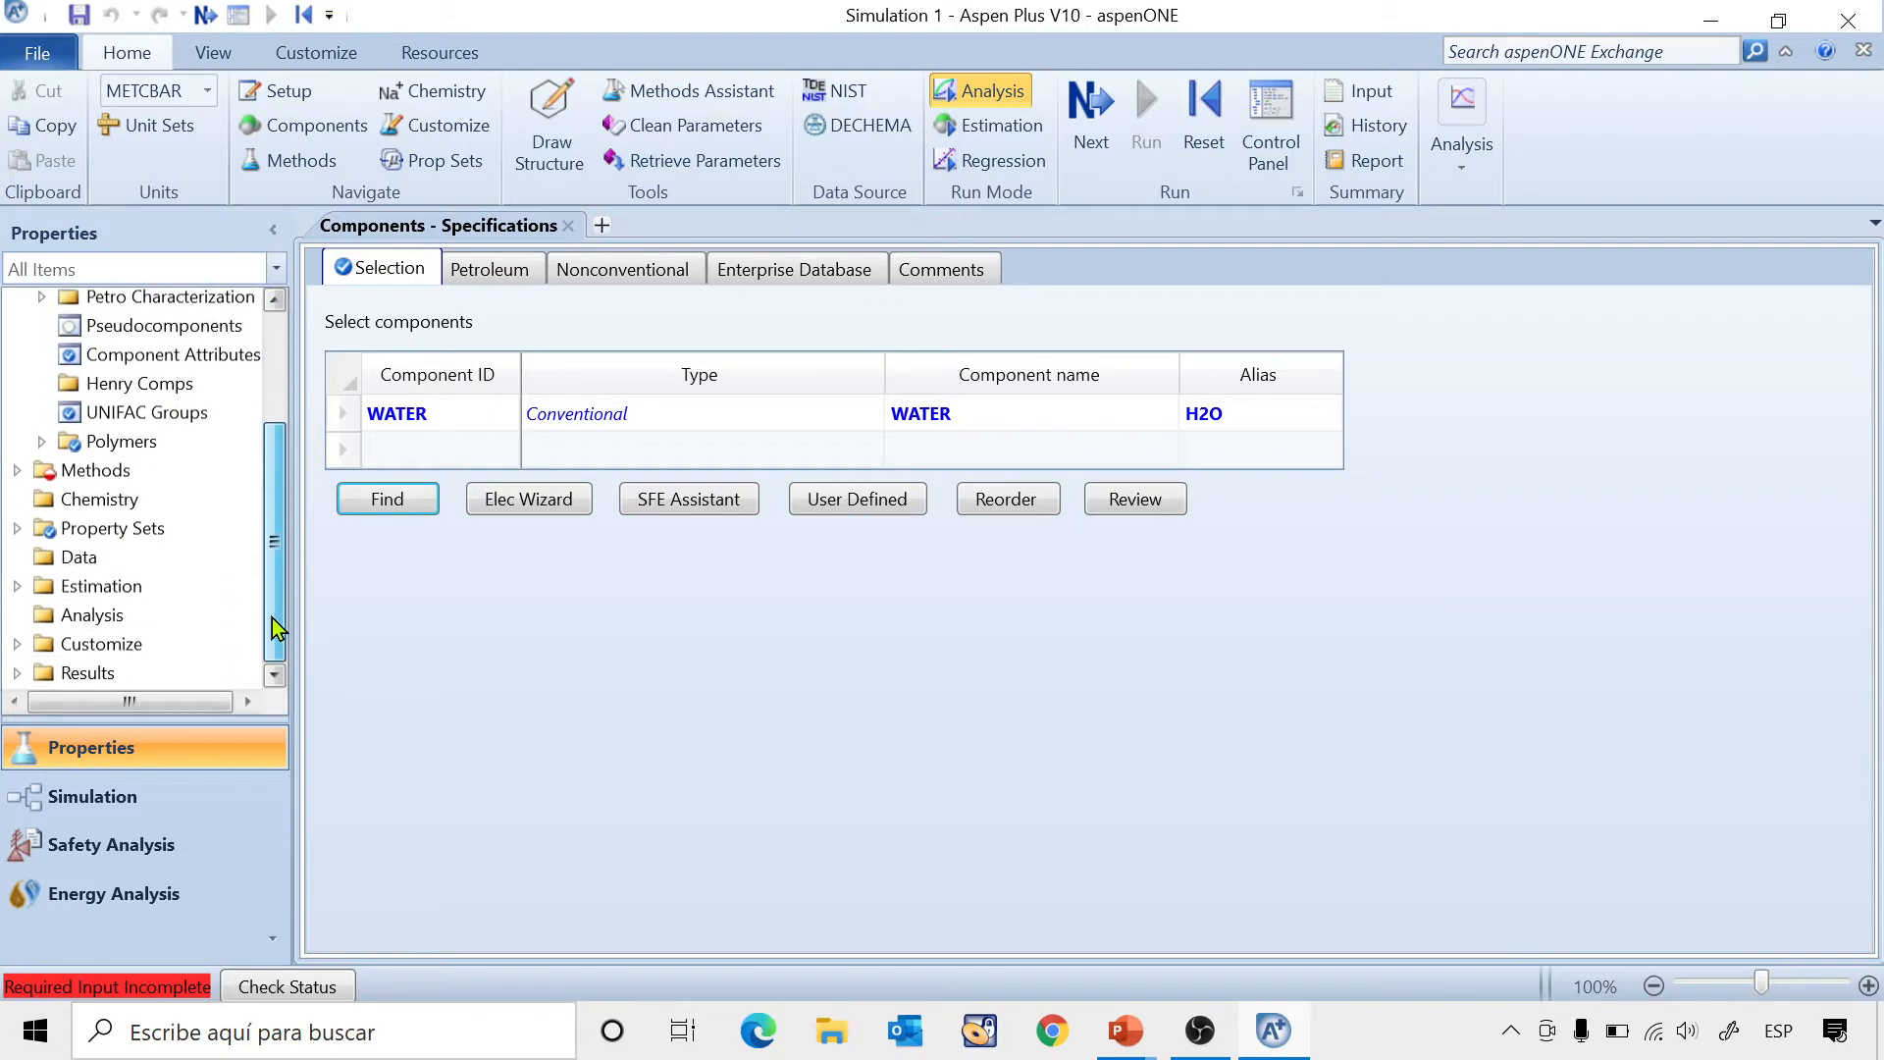
{"action": "left_click", "coordinate": [14, 472]}
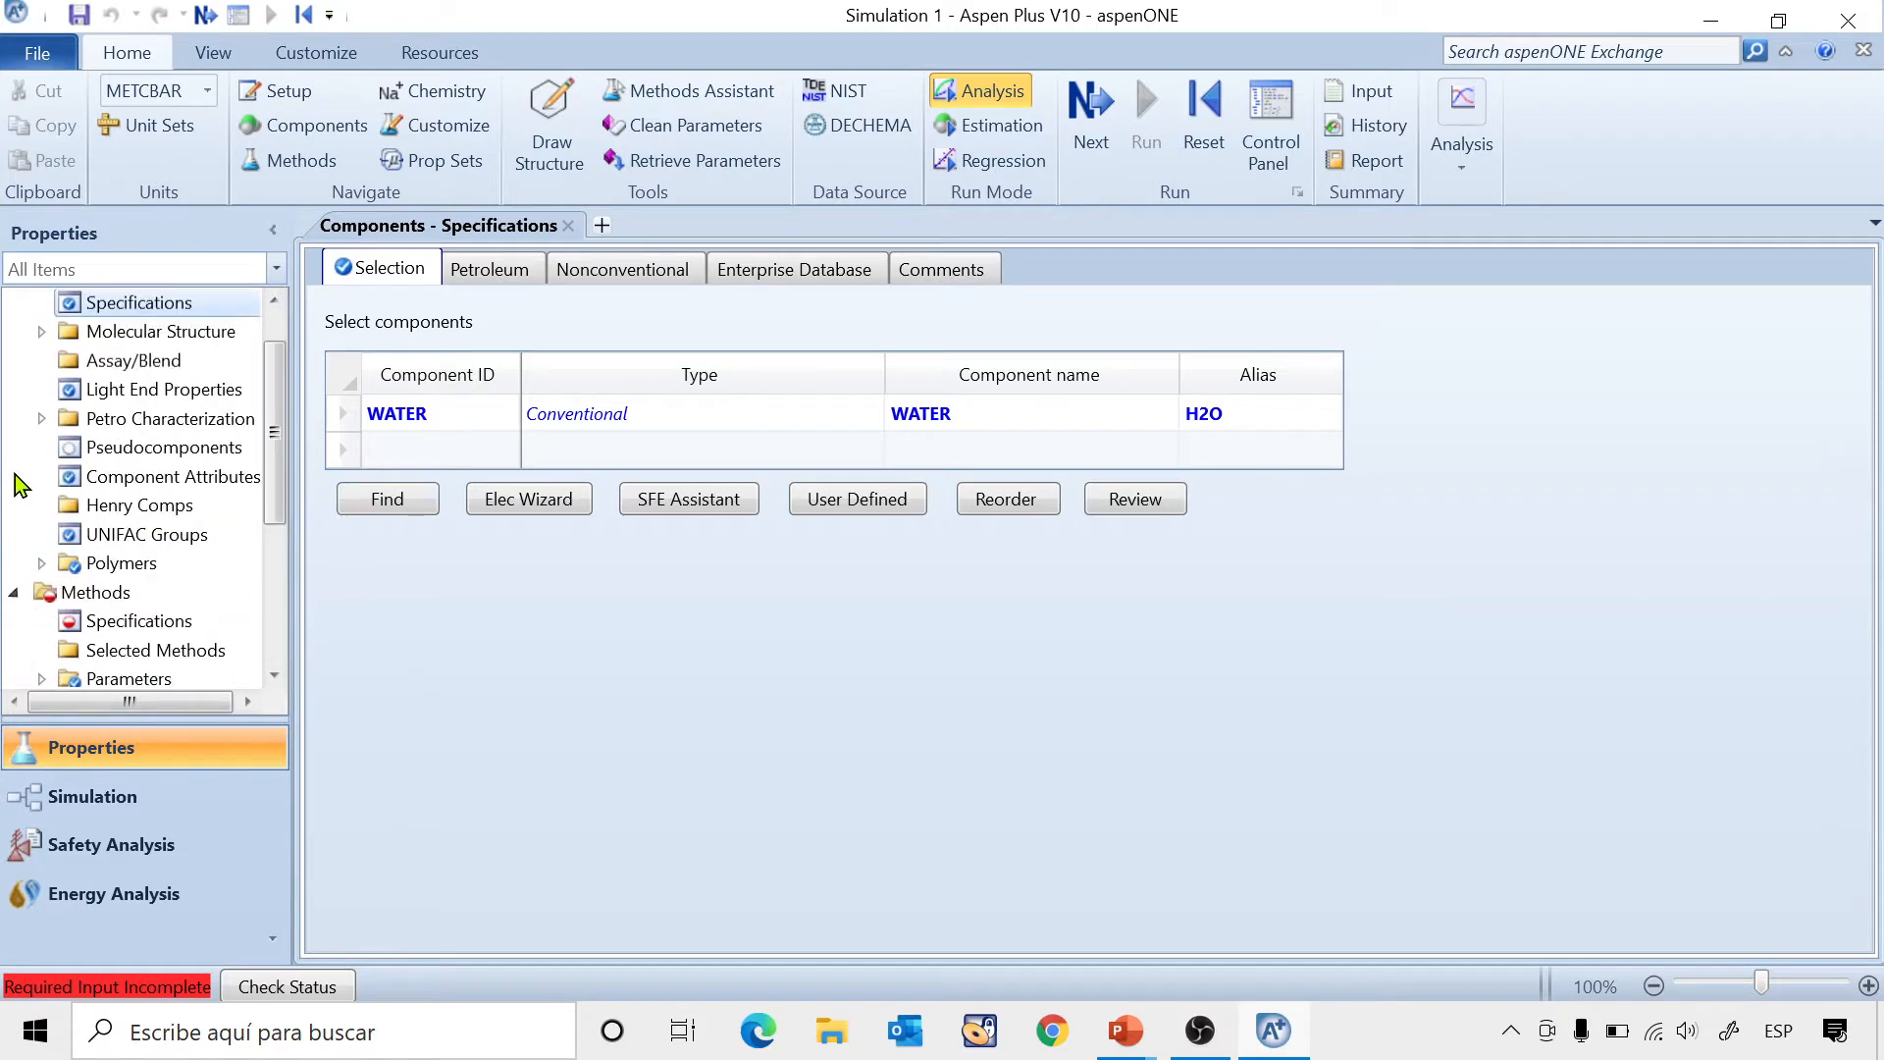
{"action": "left_click_drag", "start_coordinate": [281, 469], "coordinate": [272, 573]}
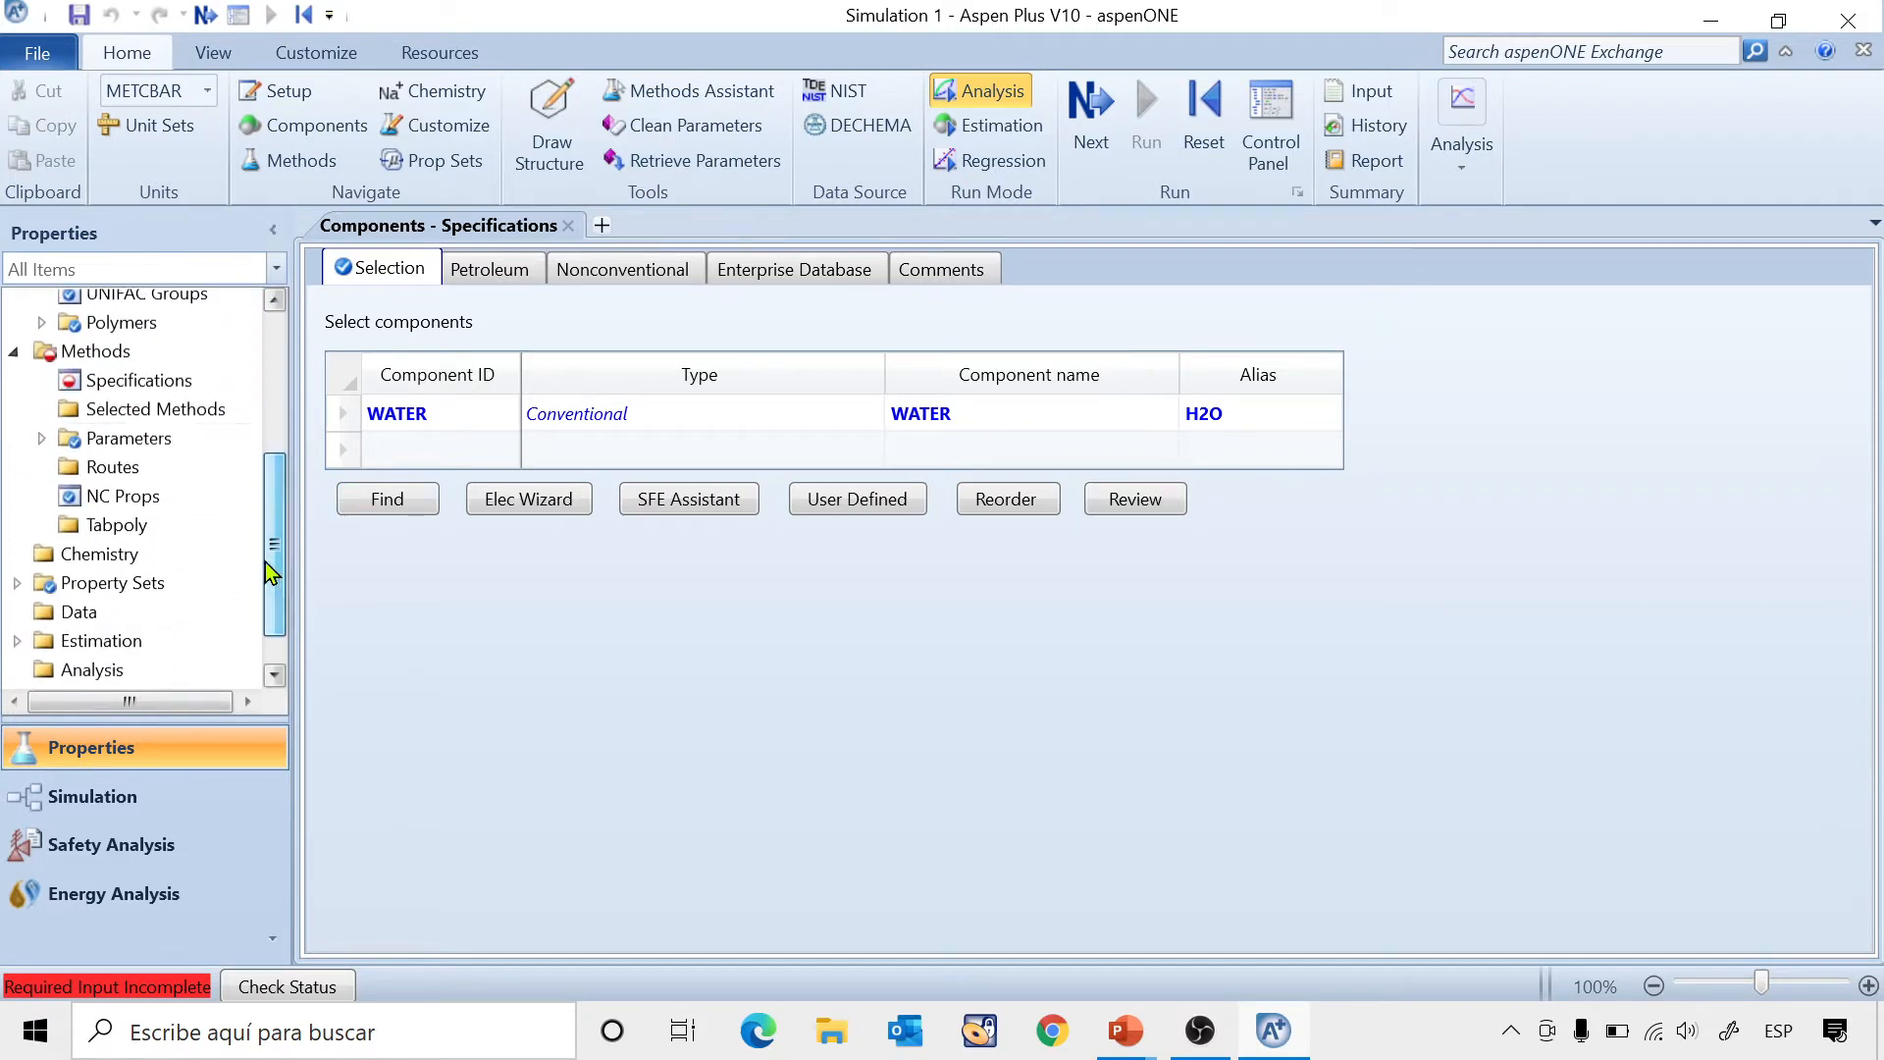
{"action": "left_click", "coordinate": [126, 384]}
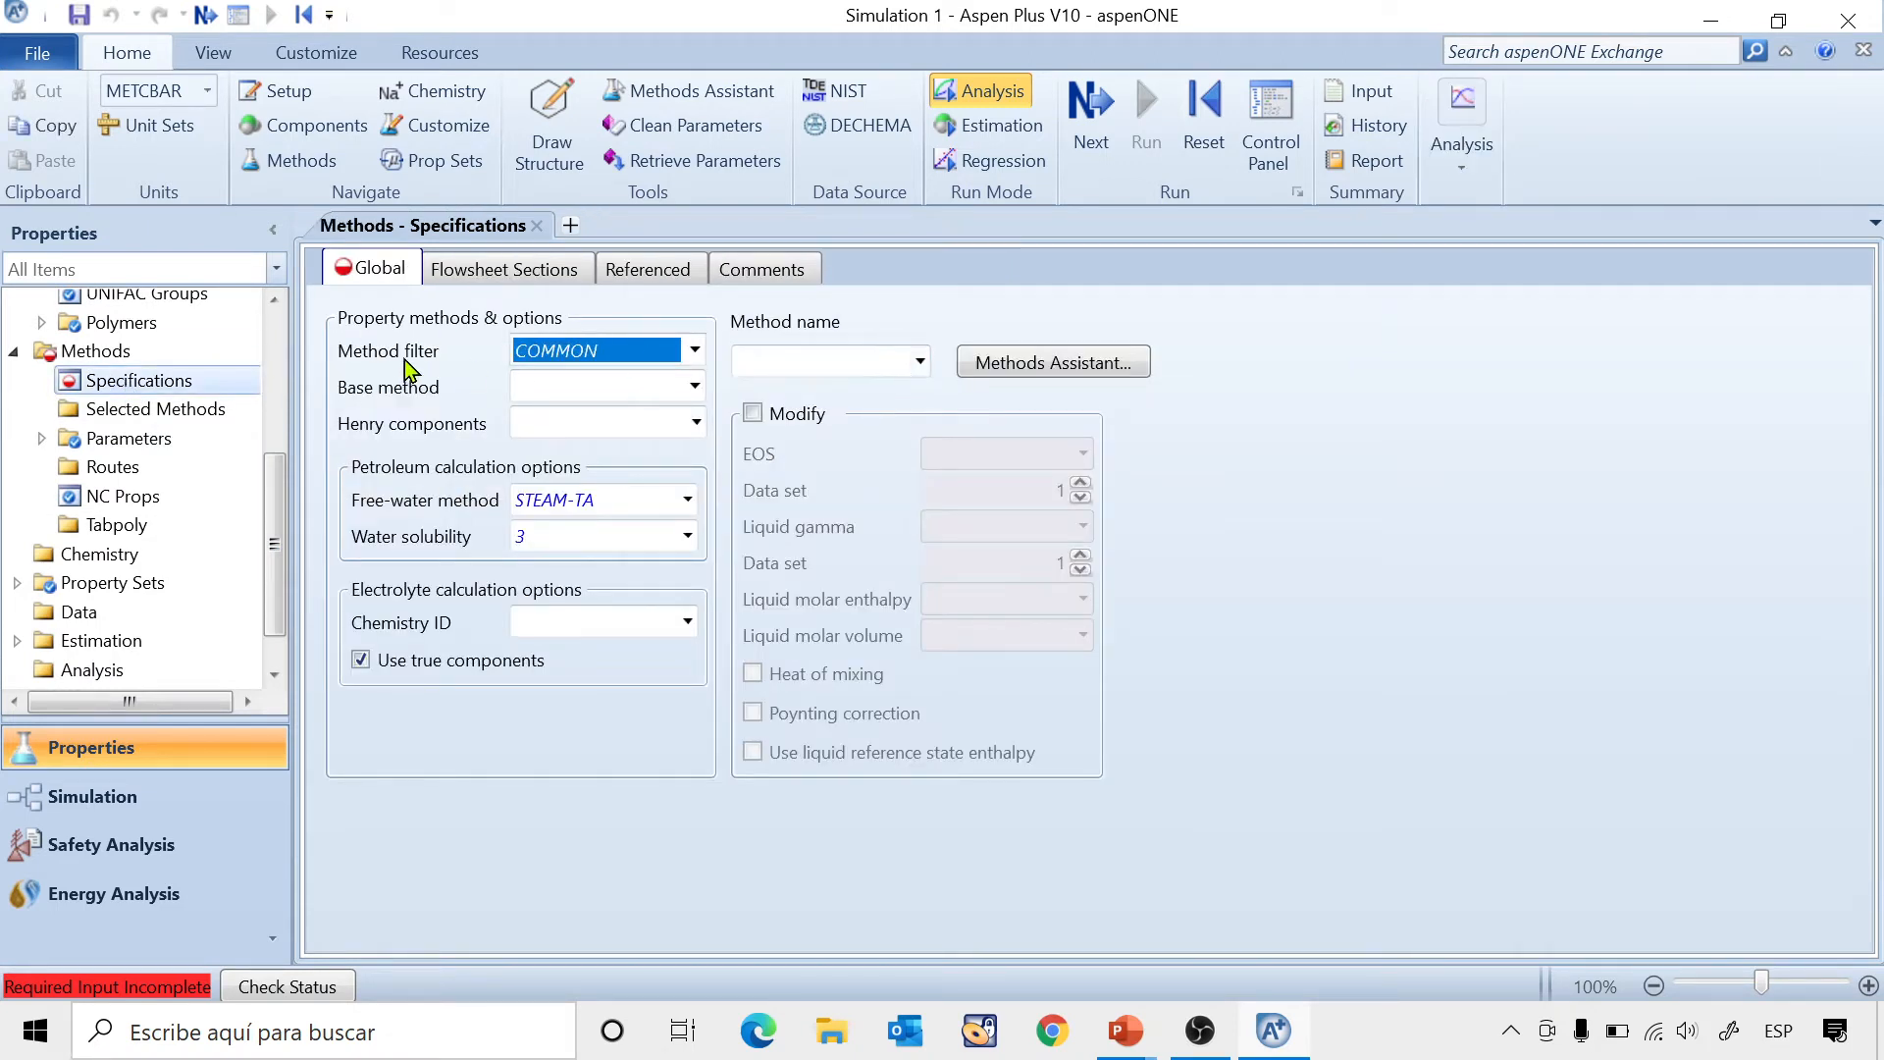
{"action": "left_click", "coordinate": [694, 352]}
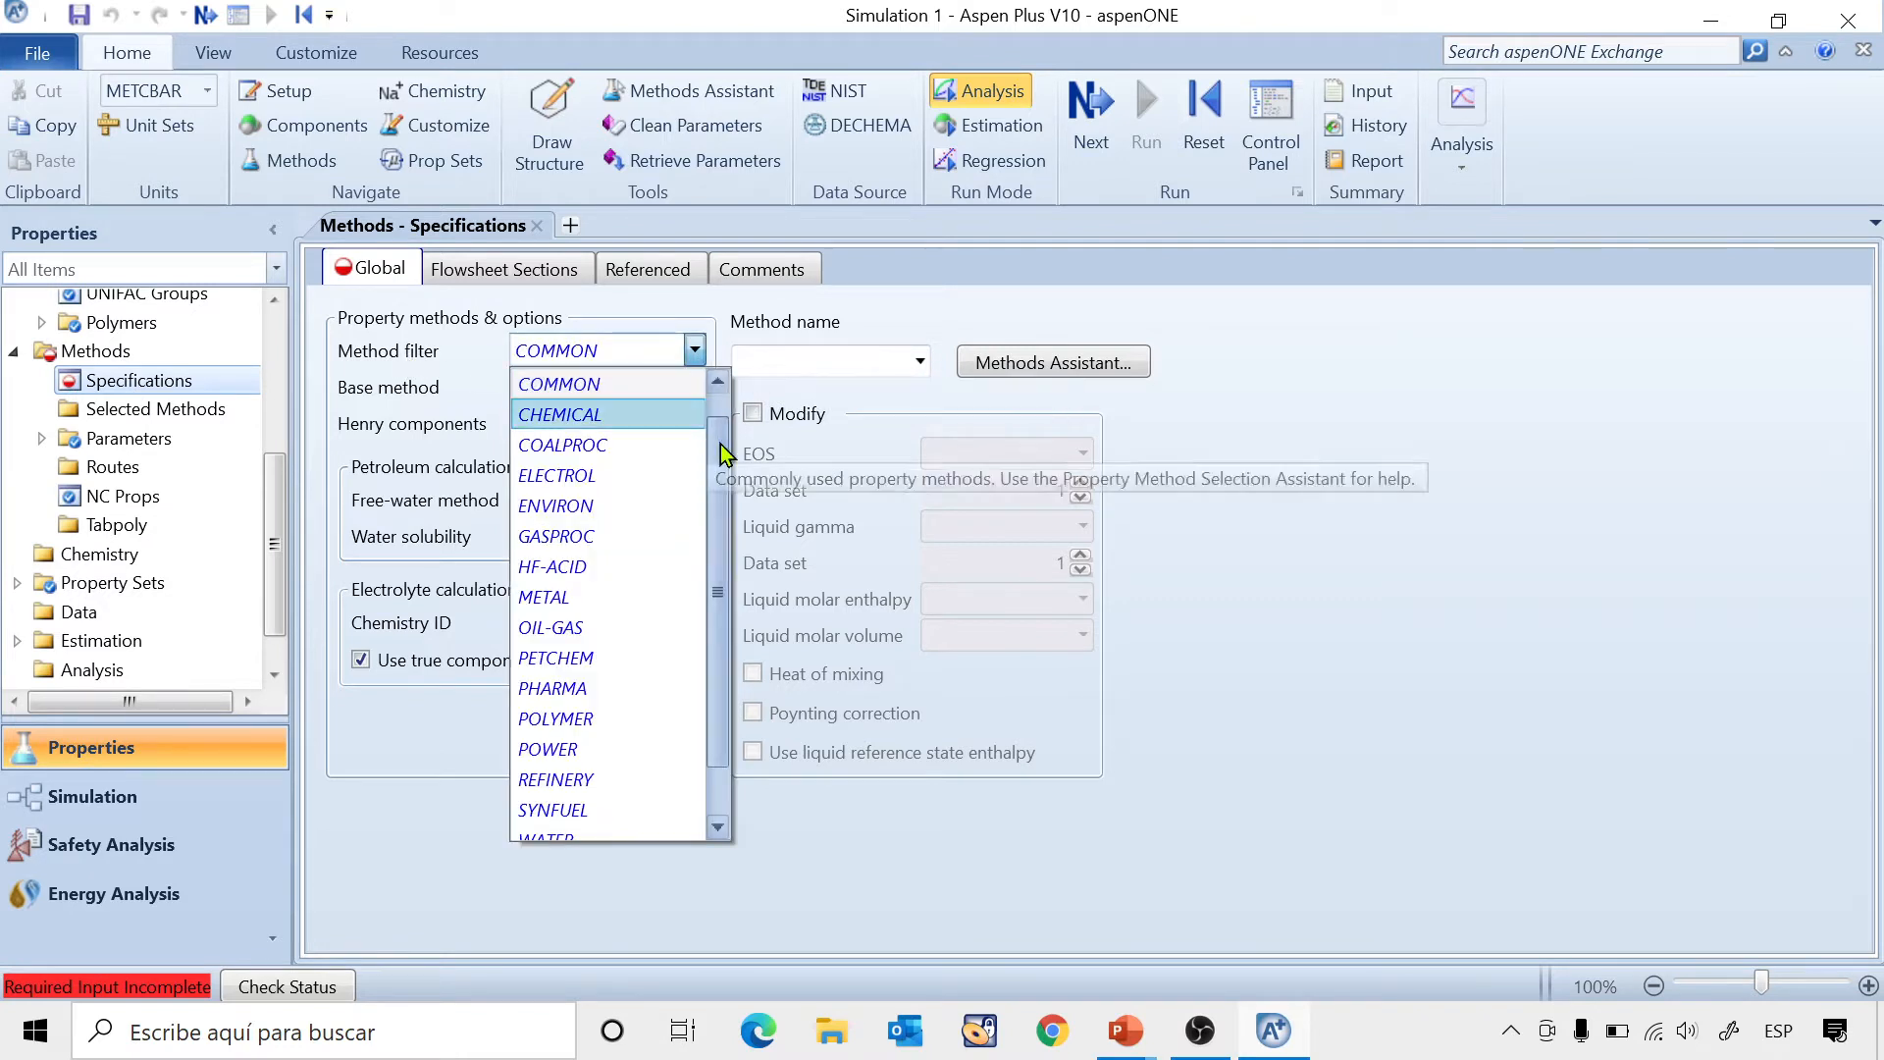
{"action": "scroll", "coordinate": [720, 443], "scroll_direction": "up", "scroll_amount": 1}
{"action": "left_click", "coordinate": [650, 386]}
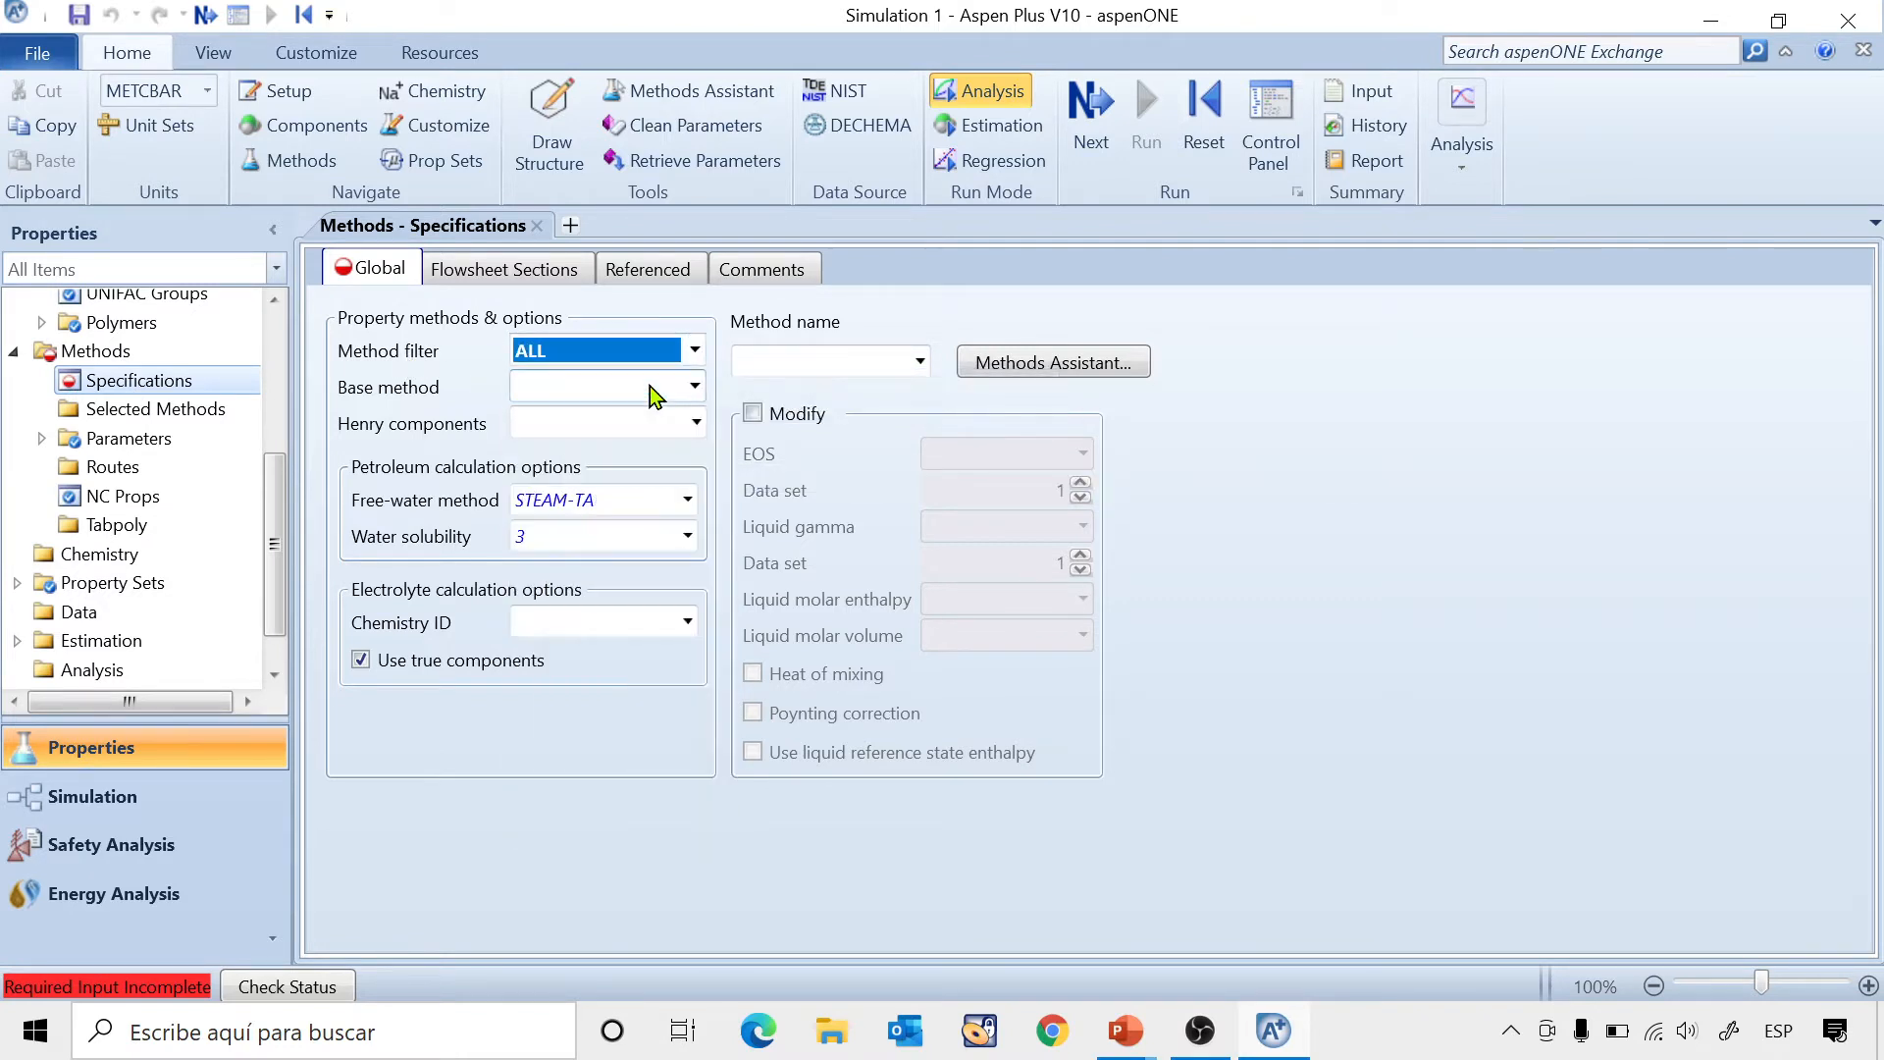
{"action": "left_click", "coordinate": [695, 386]}
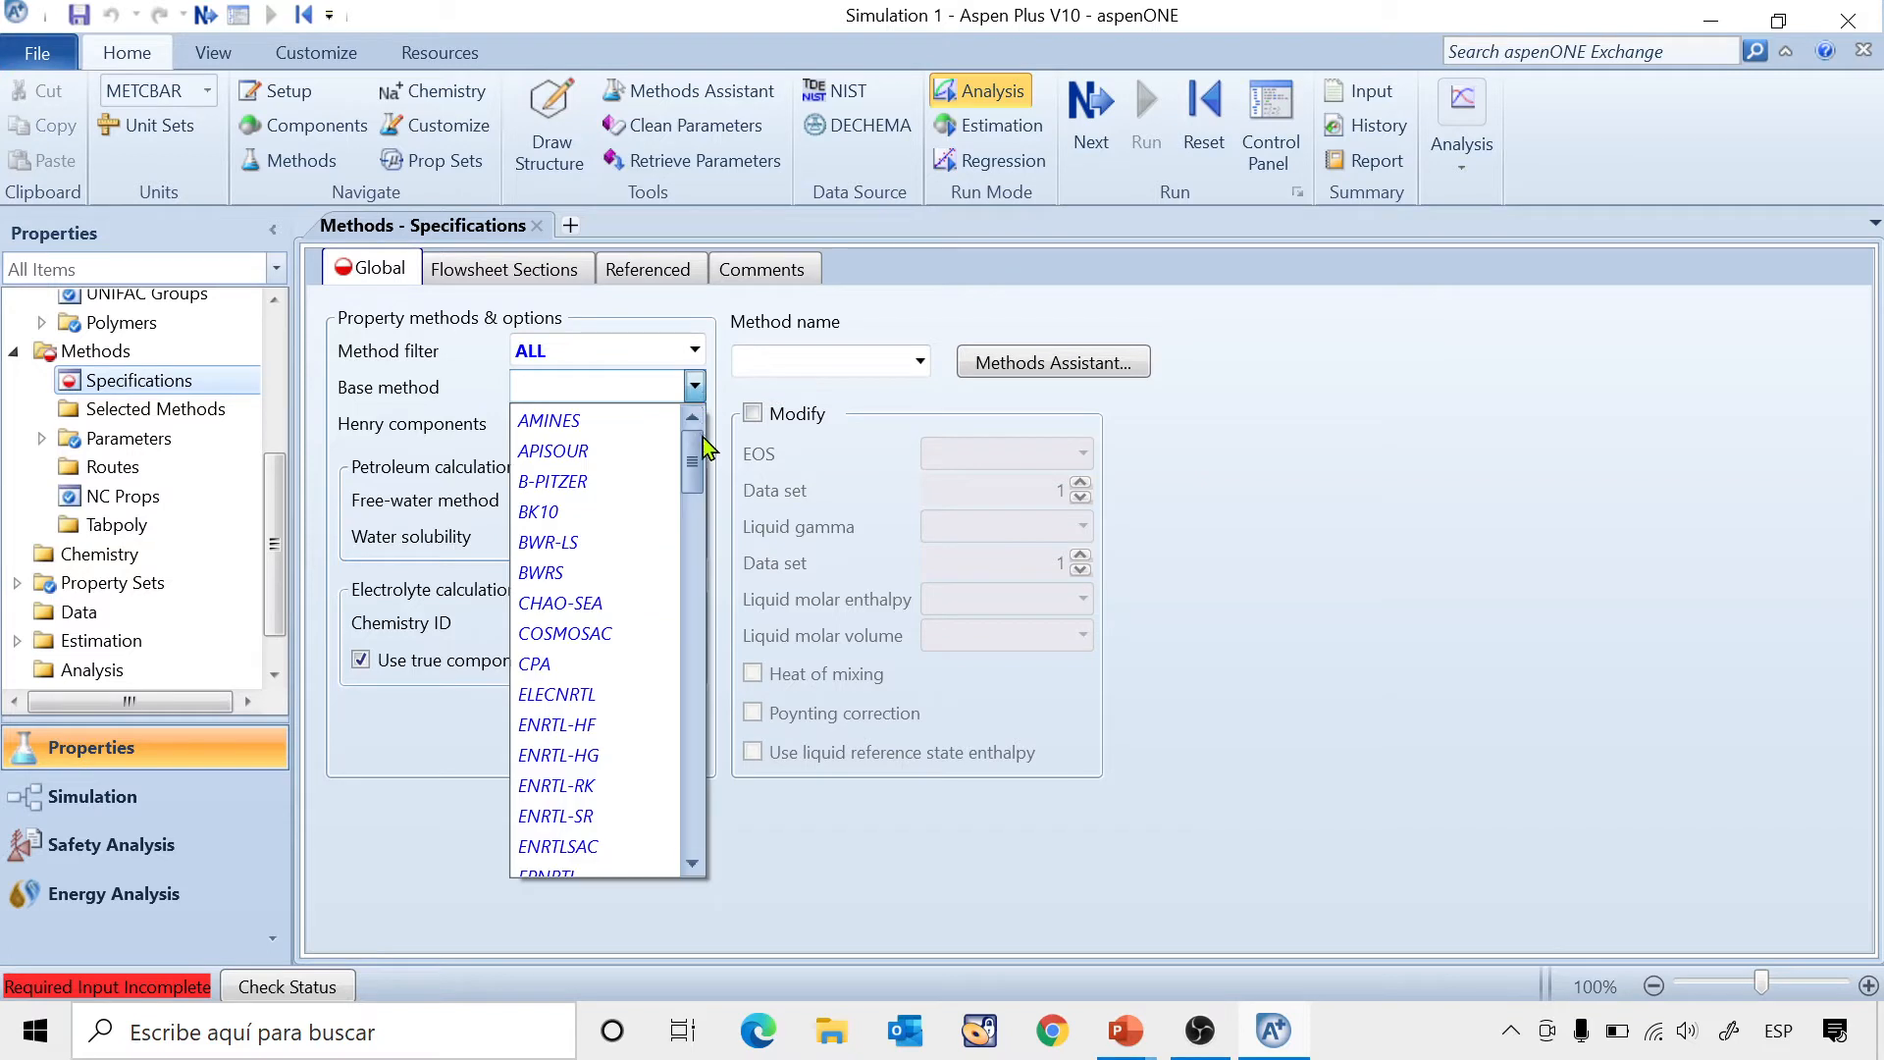
{"action": "left_click_drag", "start_coordinate": [697, 463], "coordinate": [710, 722]}
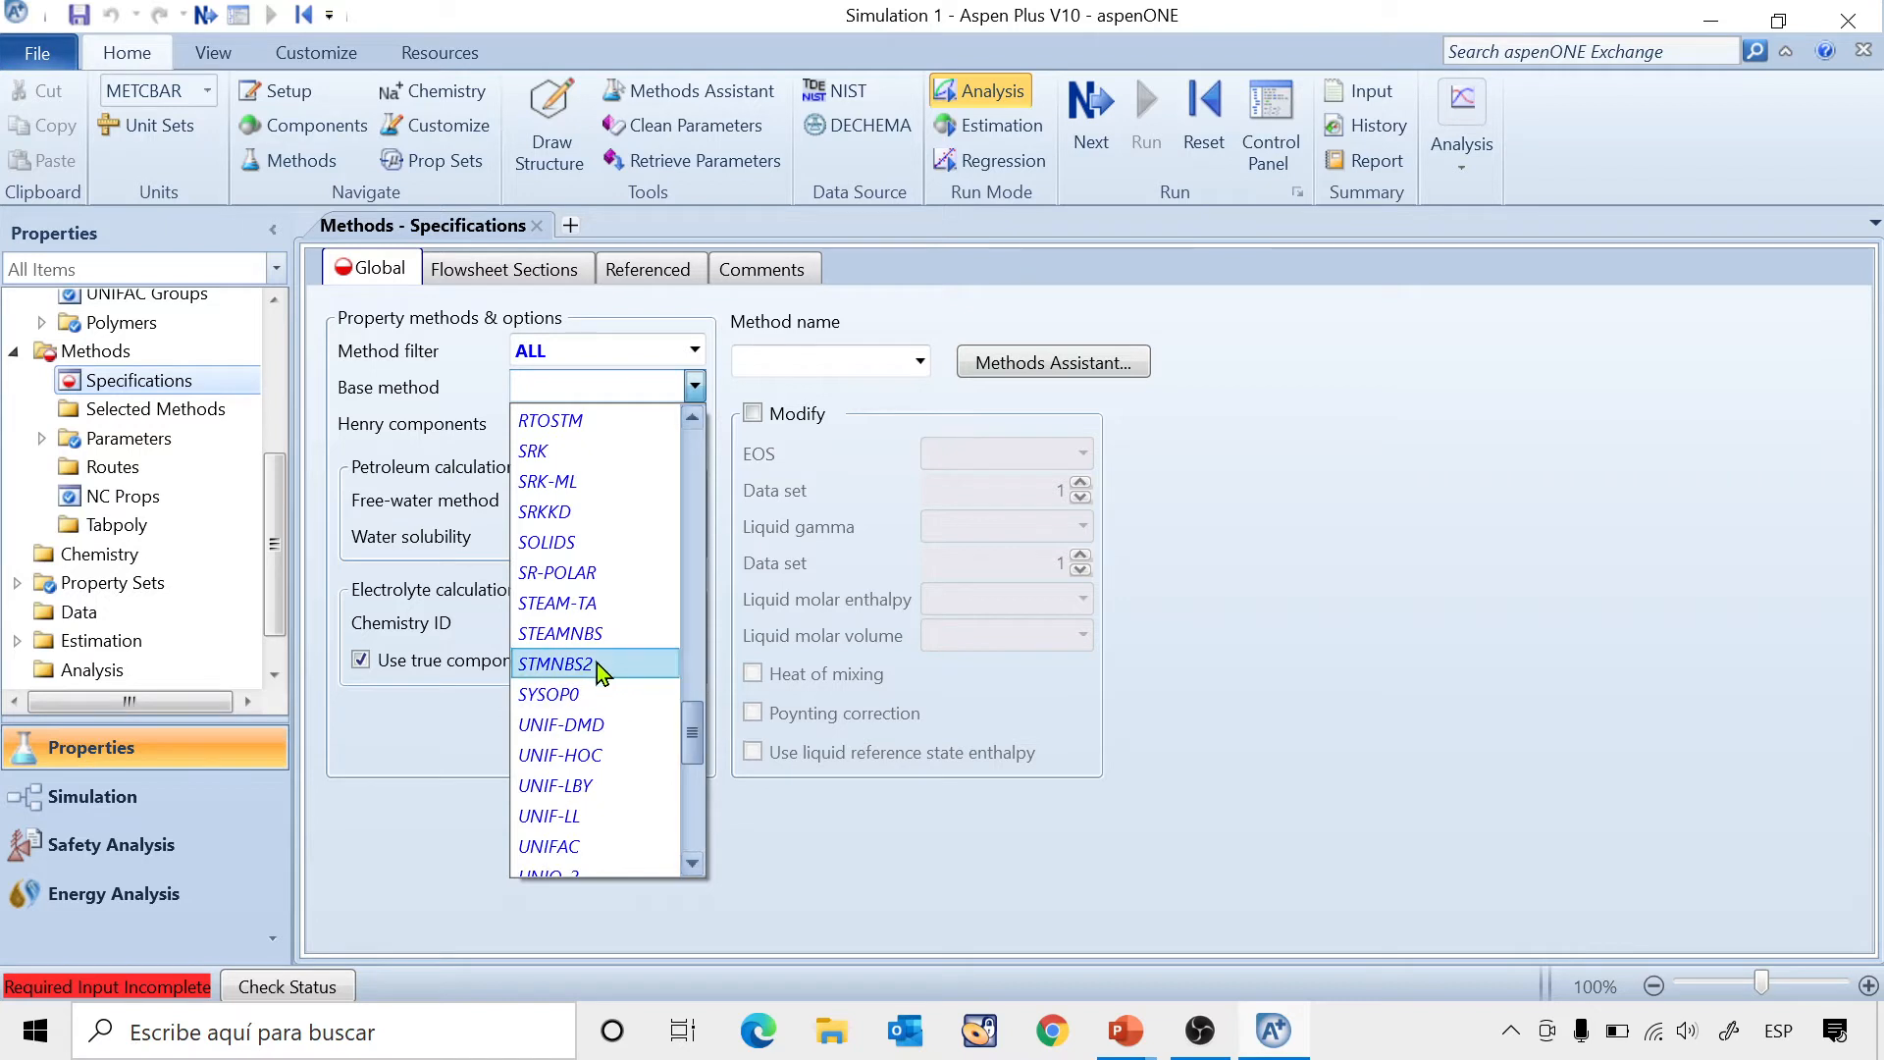
{"action": "left_click", "coordinate": [580, 605]}
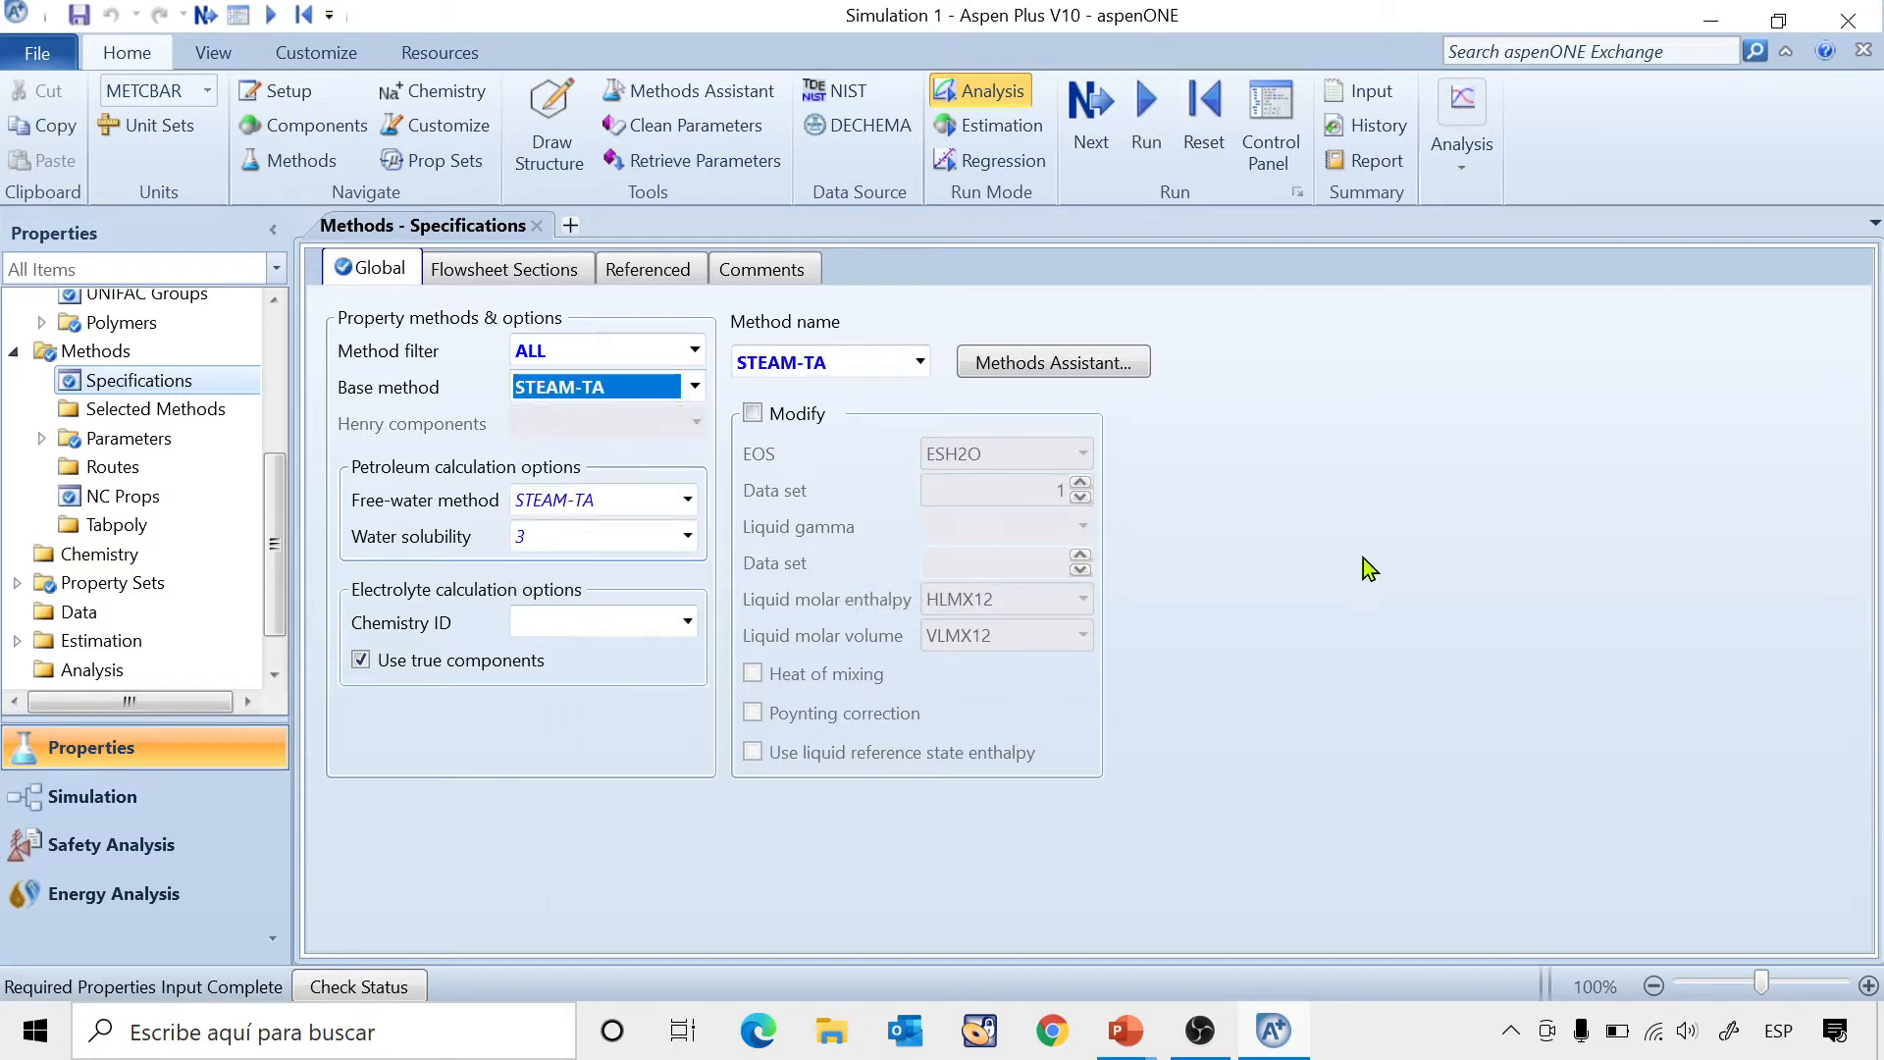
{"action": "left_click", "coordinate": [1399, 562]}
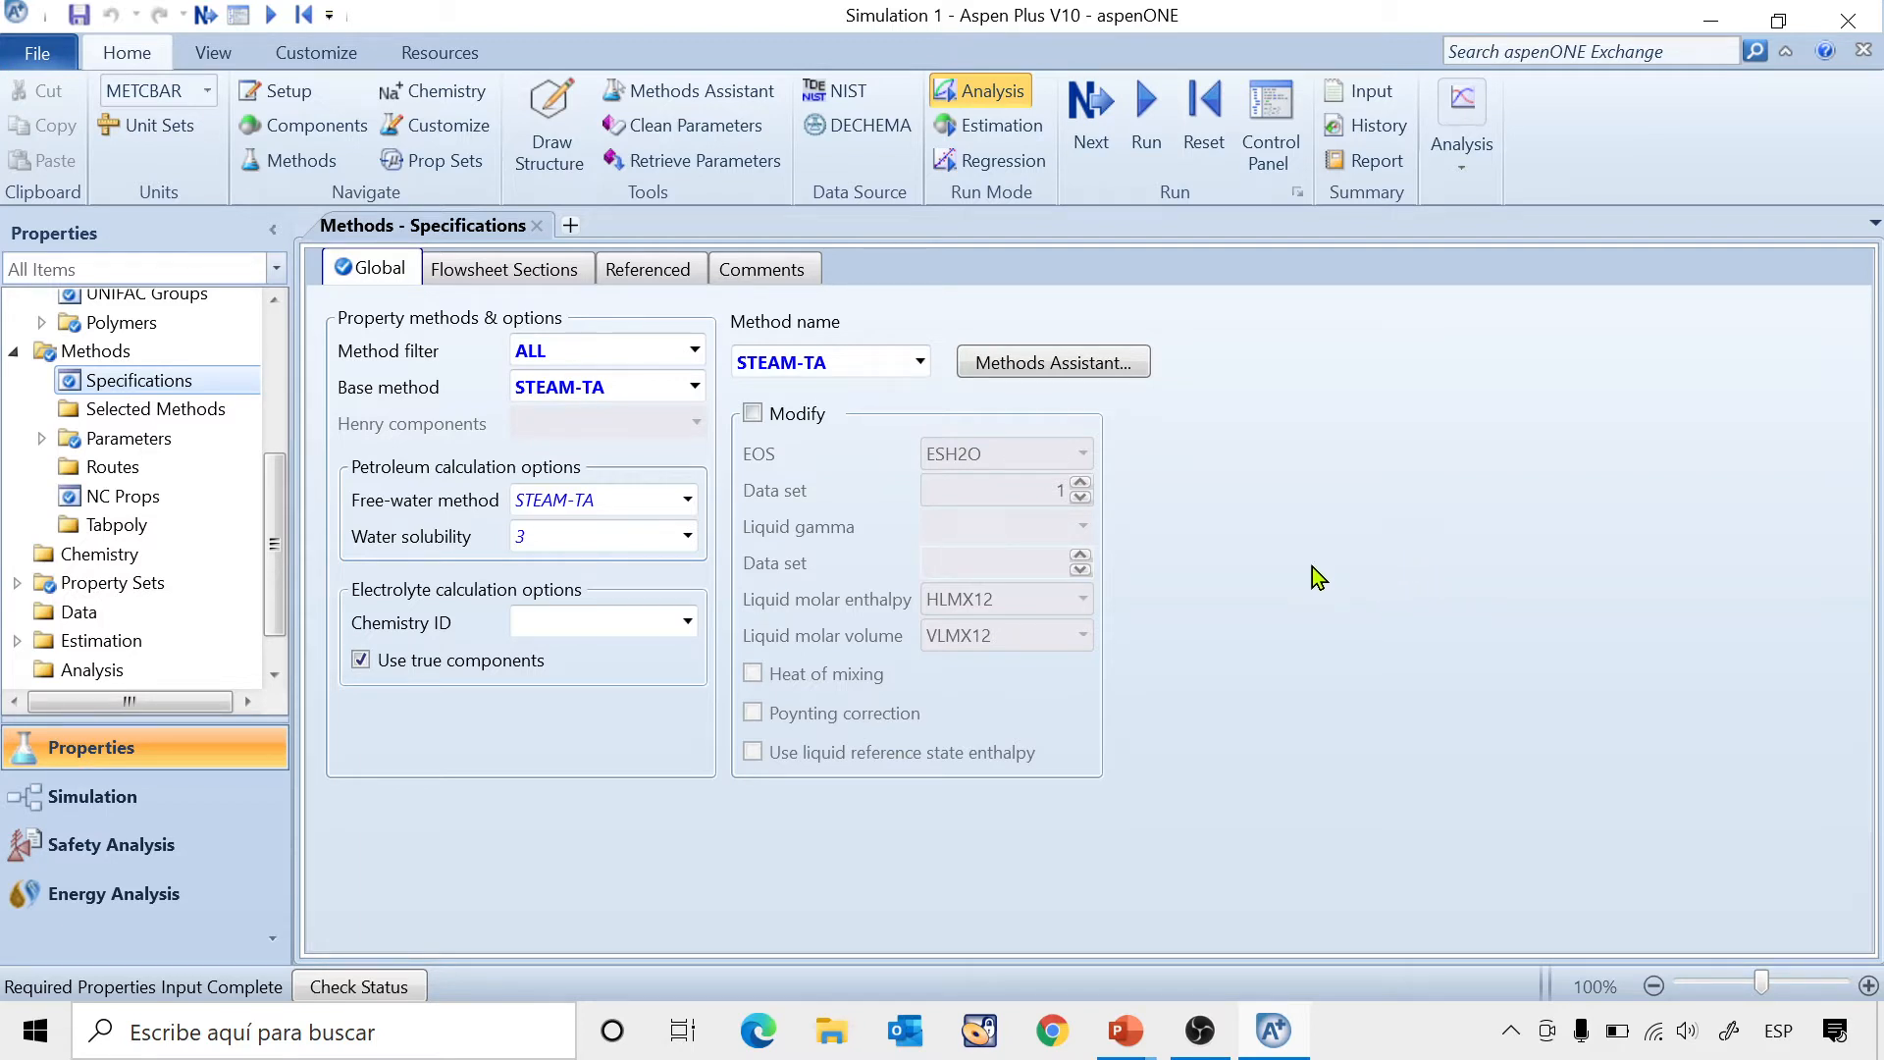
Go to the simulation environment and place two Pipeline blocks on the flowsheet, the second higher and further right than the first.
{"action": "left_click", "coordinate": [98, 810]}
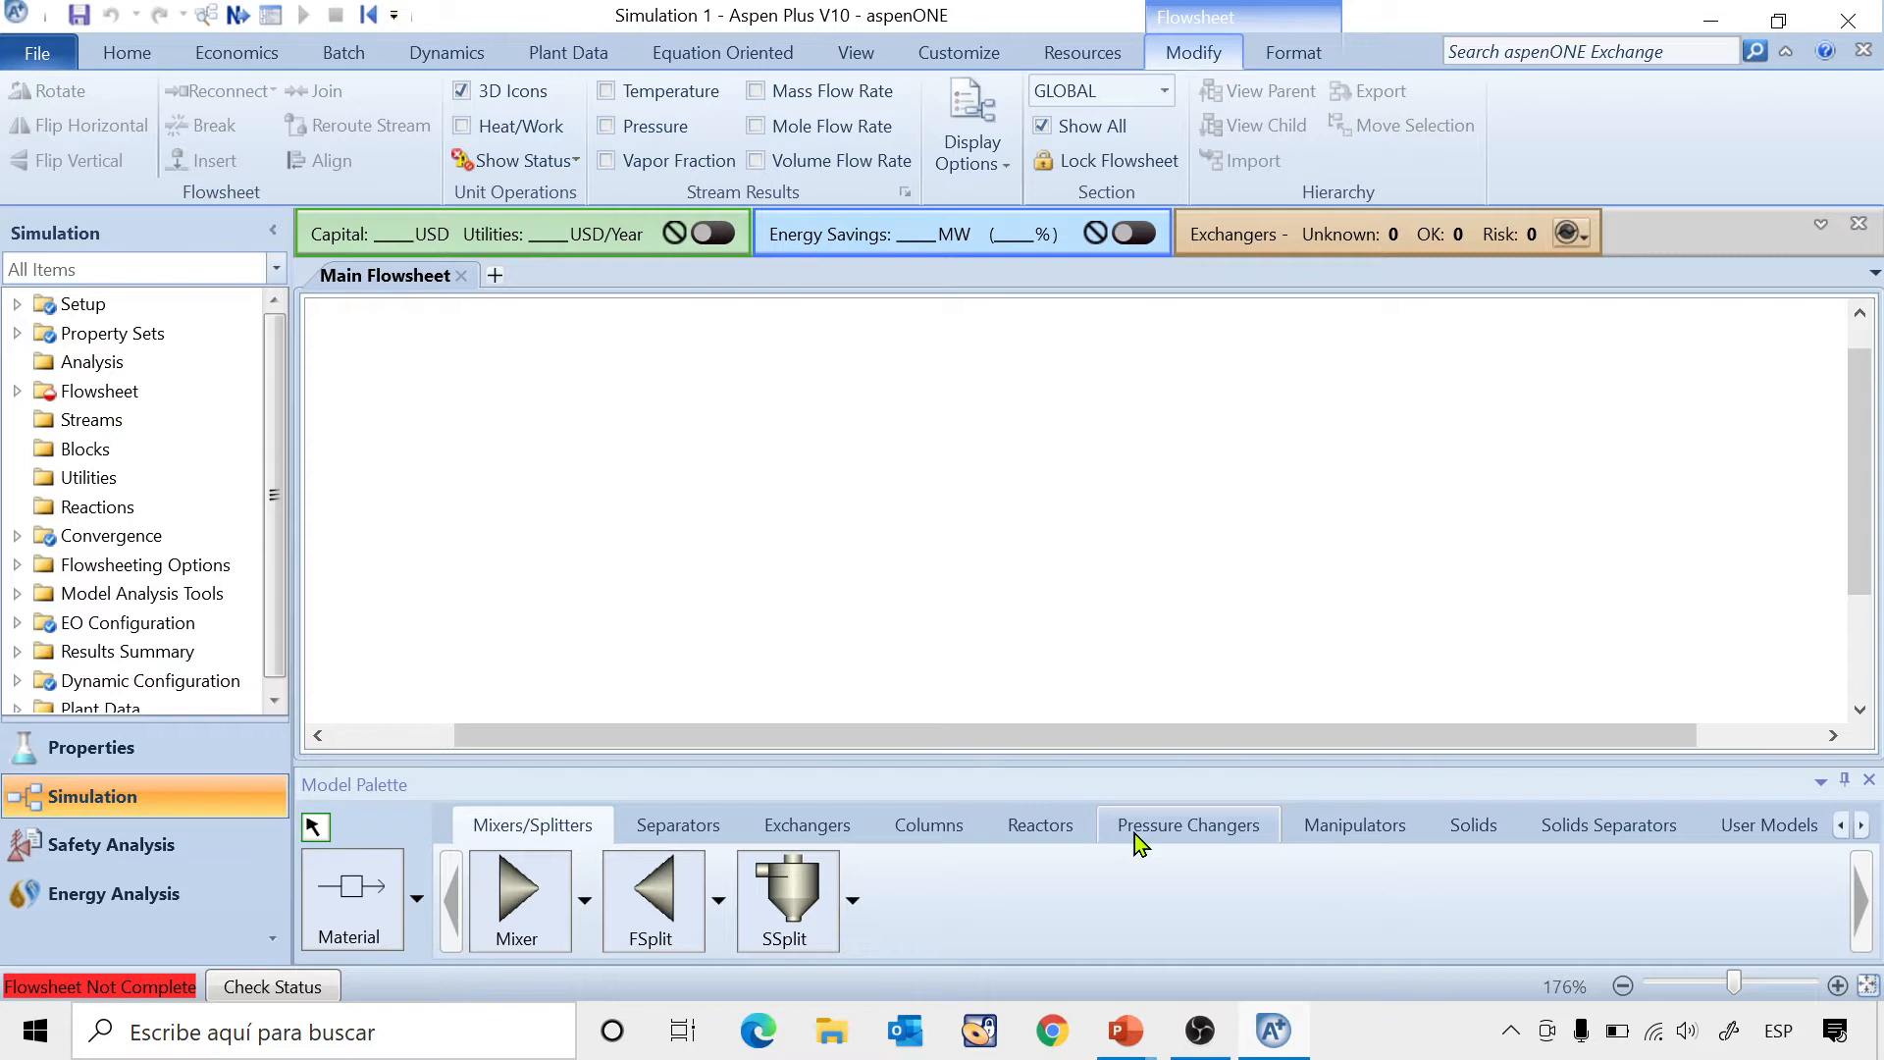
{"action": "left_click", "coordinate": [1168, 829]}
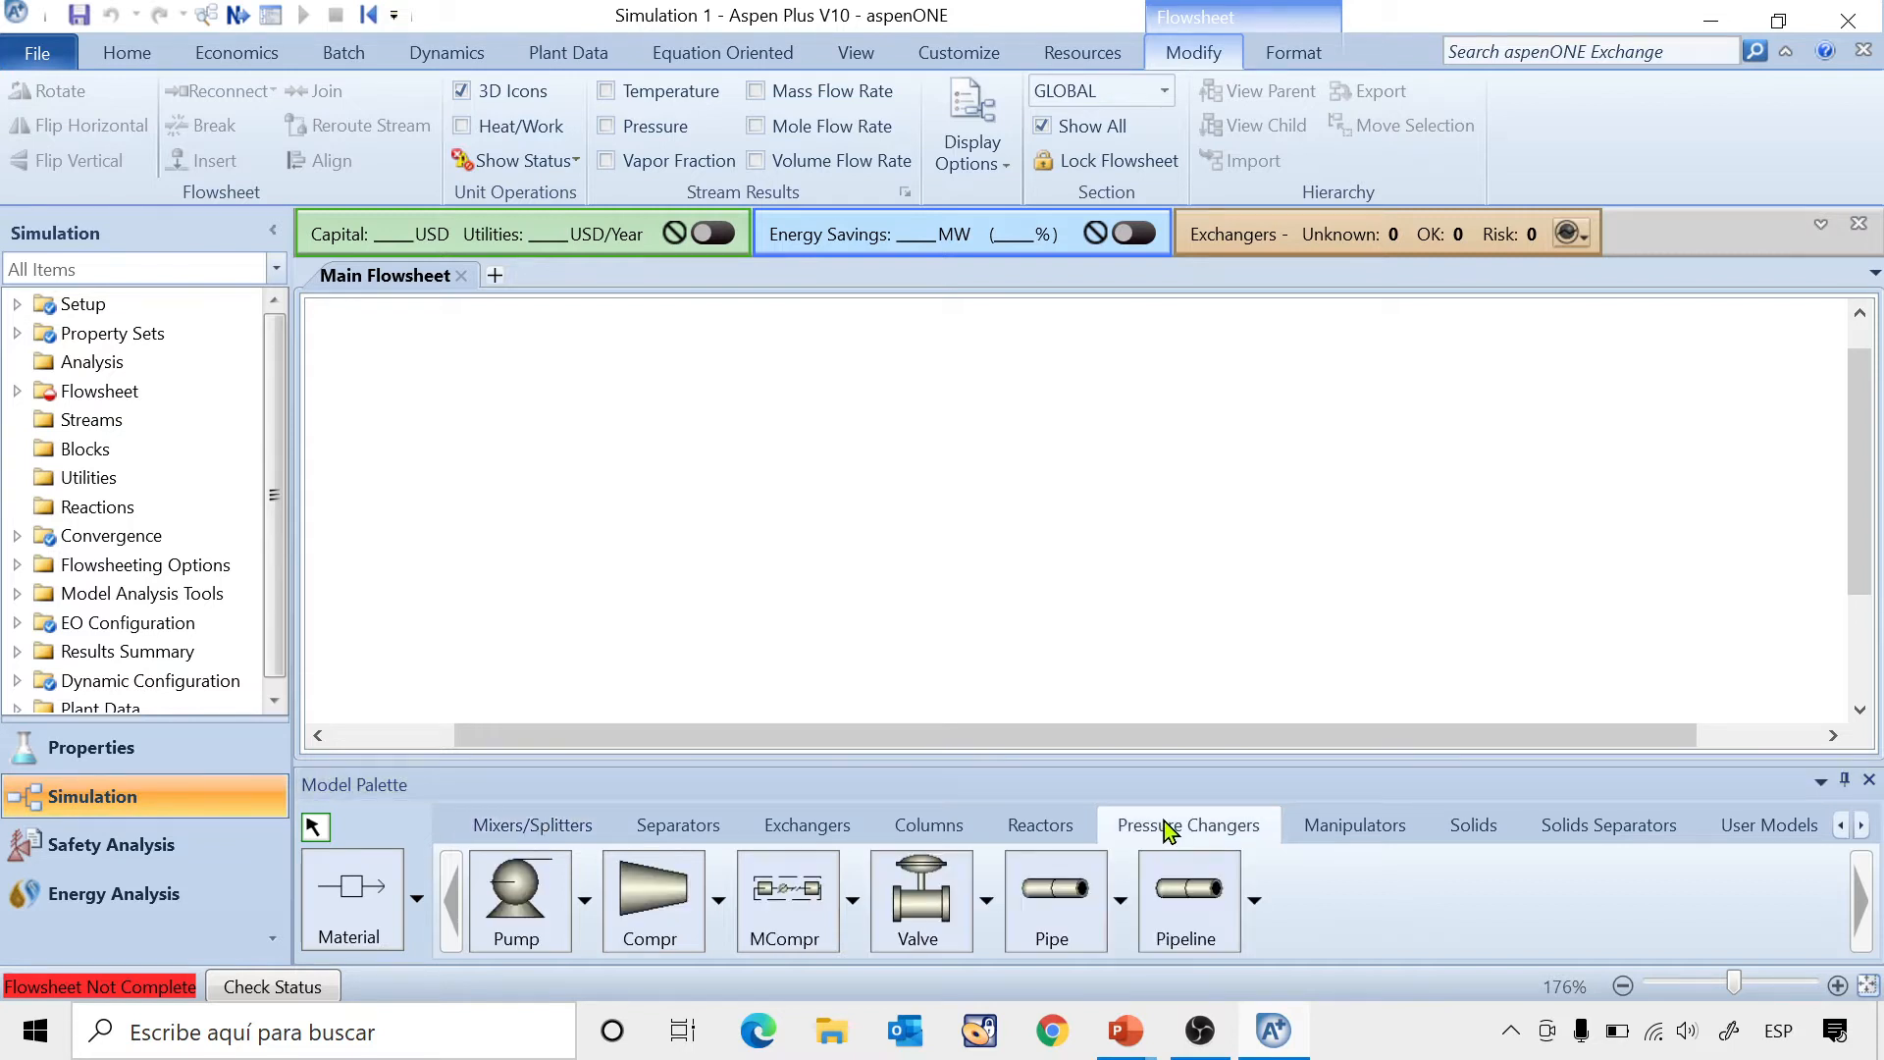
{"action": "left_click", "coordinate": [1179, 885]}
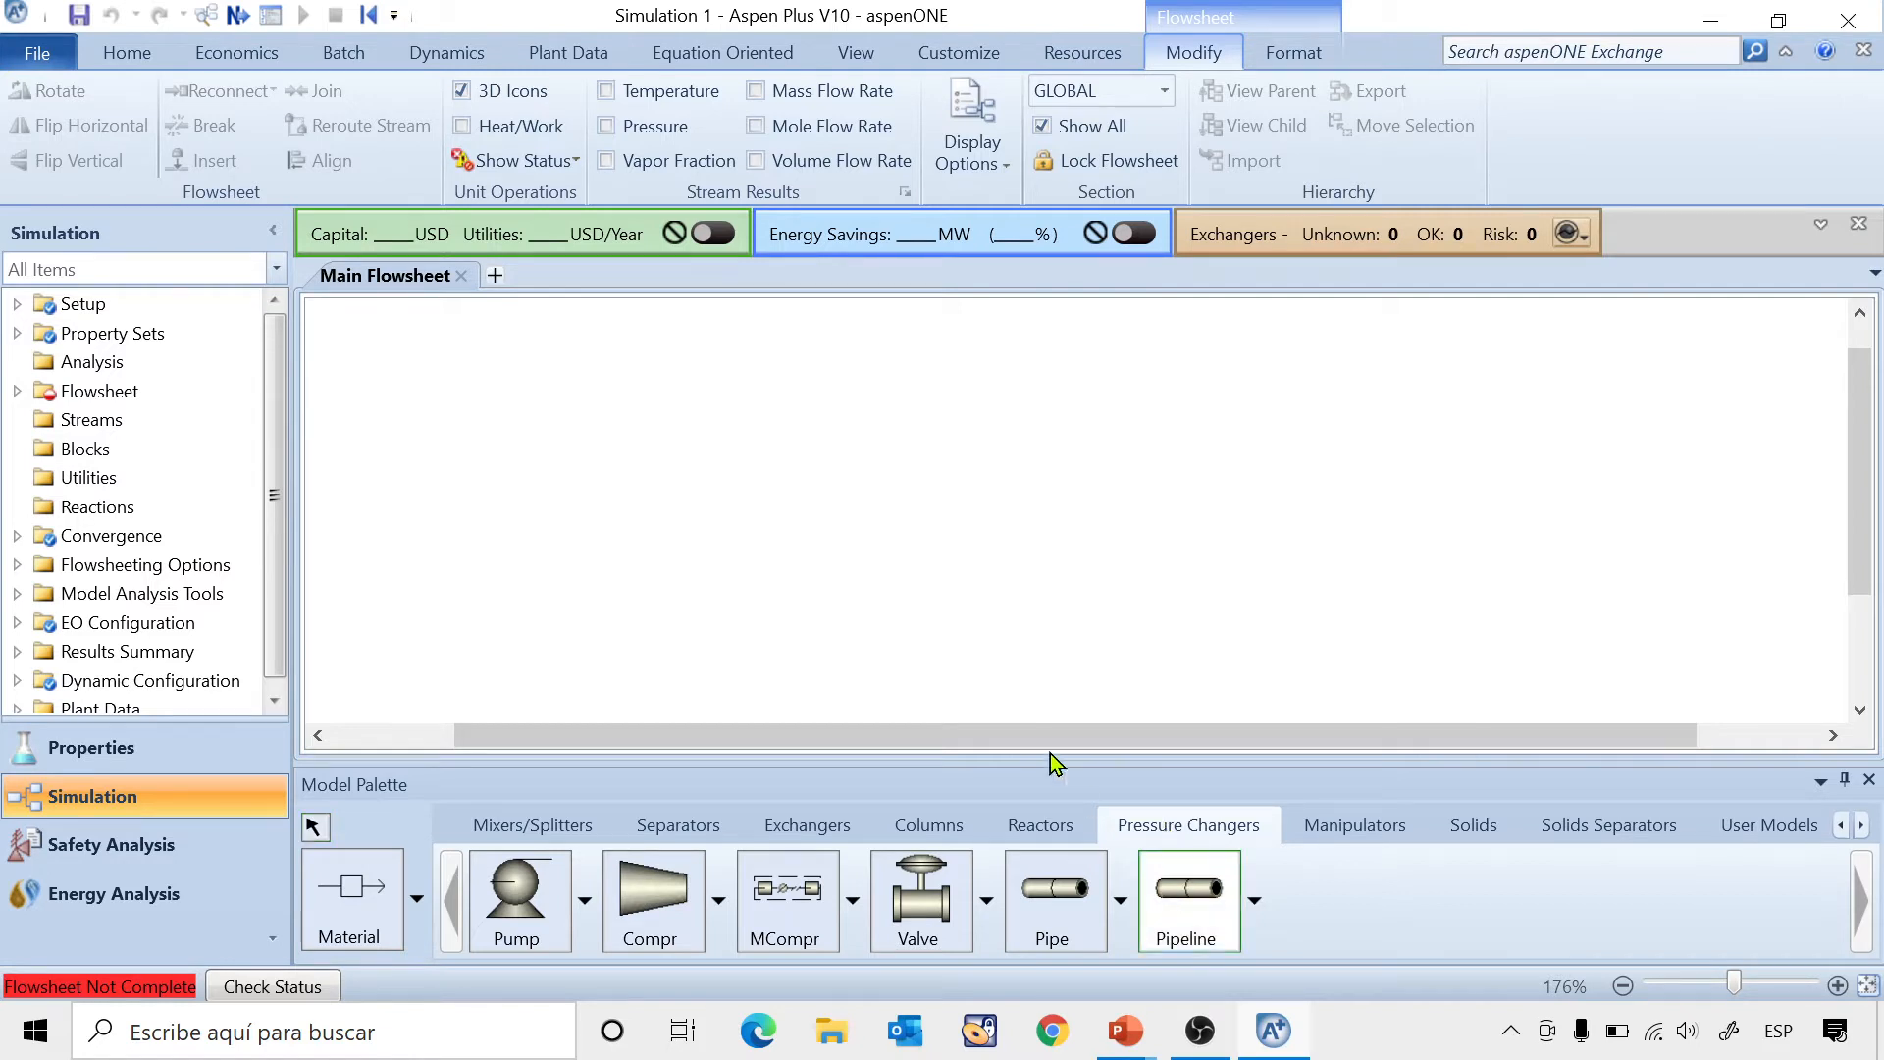
{"action": "left_click", "coordinate": [564, 526]}
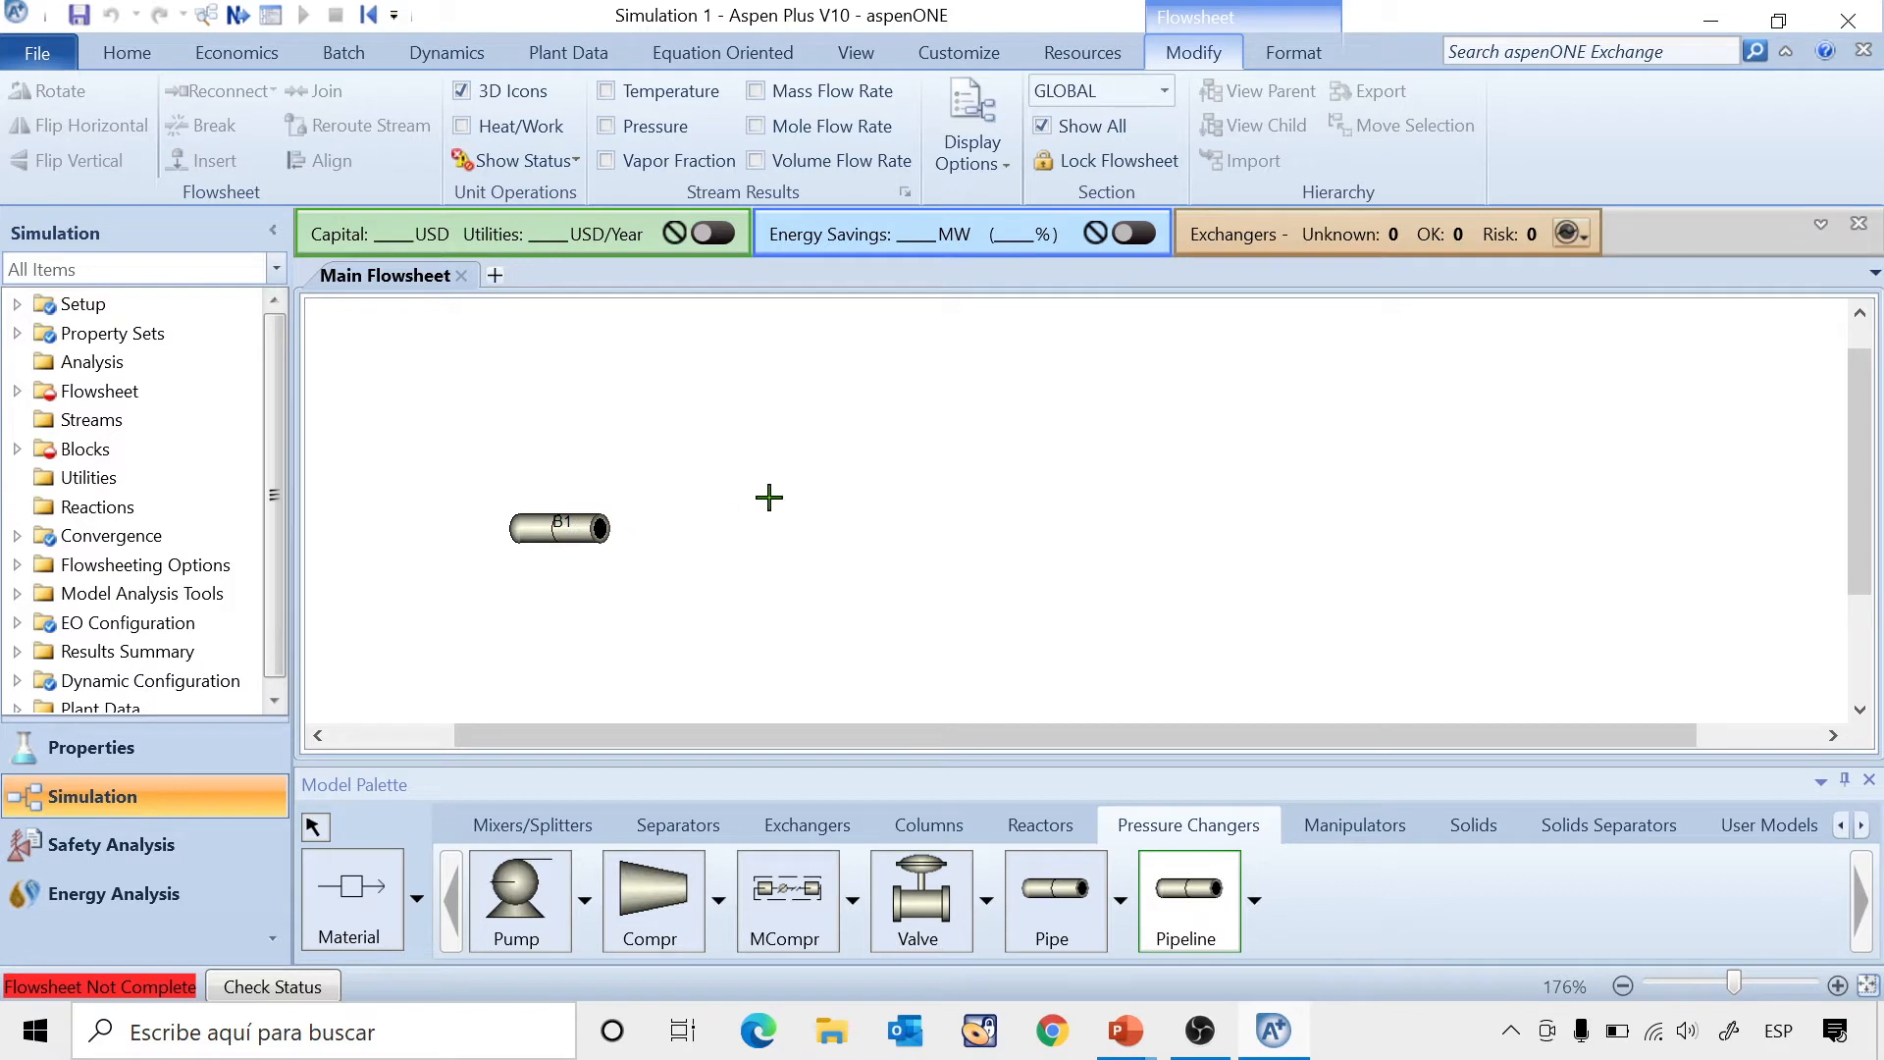
{"action": "left_click", "coordinate": [806, 393]}
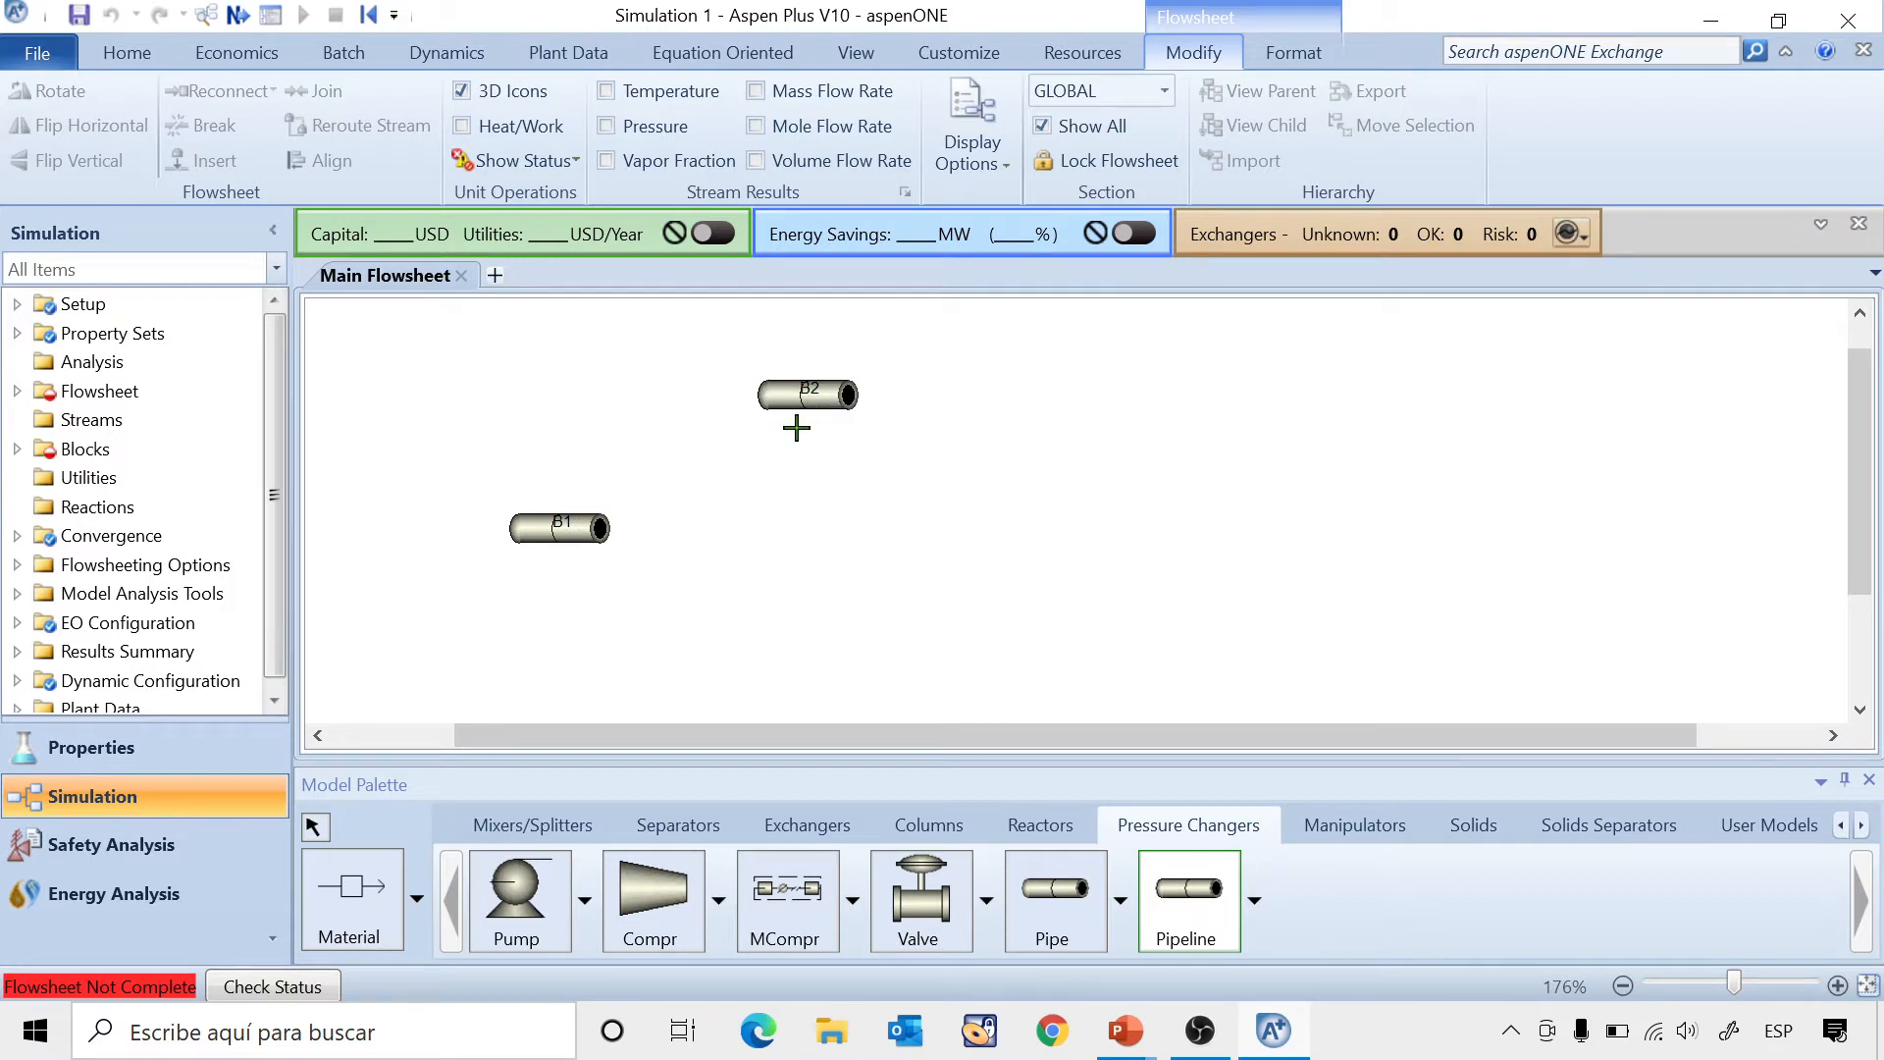
Place five Pipe blocks: one below the second pipeline and four in a vertical column further right.
{"action": "left_click", "coordinate": [1044, 887]}
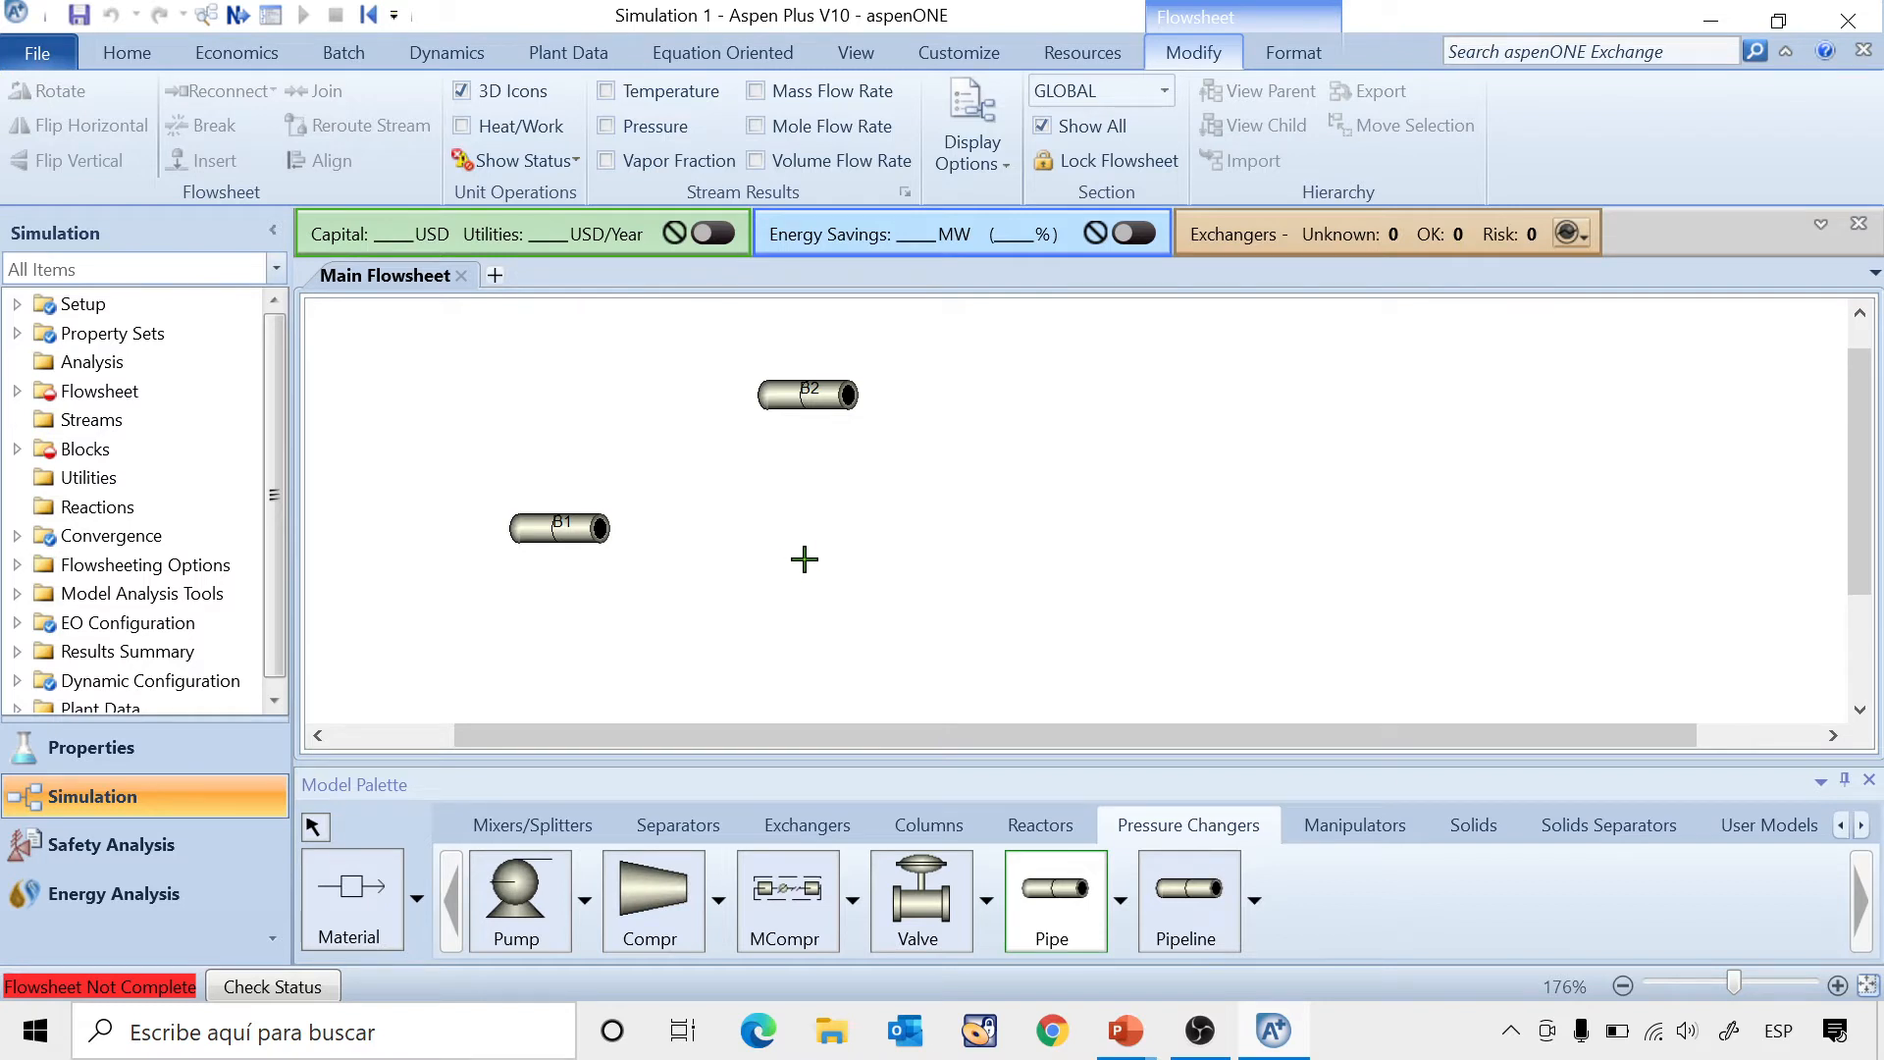
{"action": "left_click", "coordinate": [798, 585]}
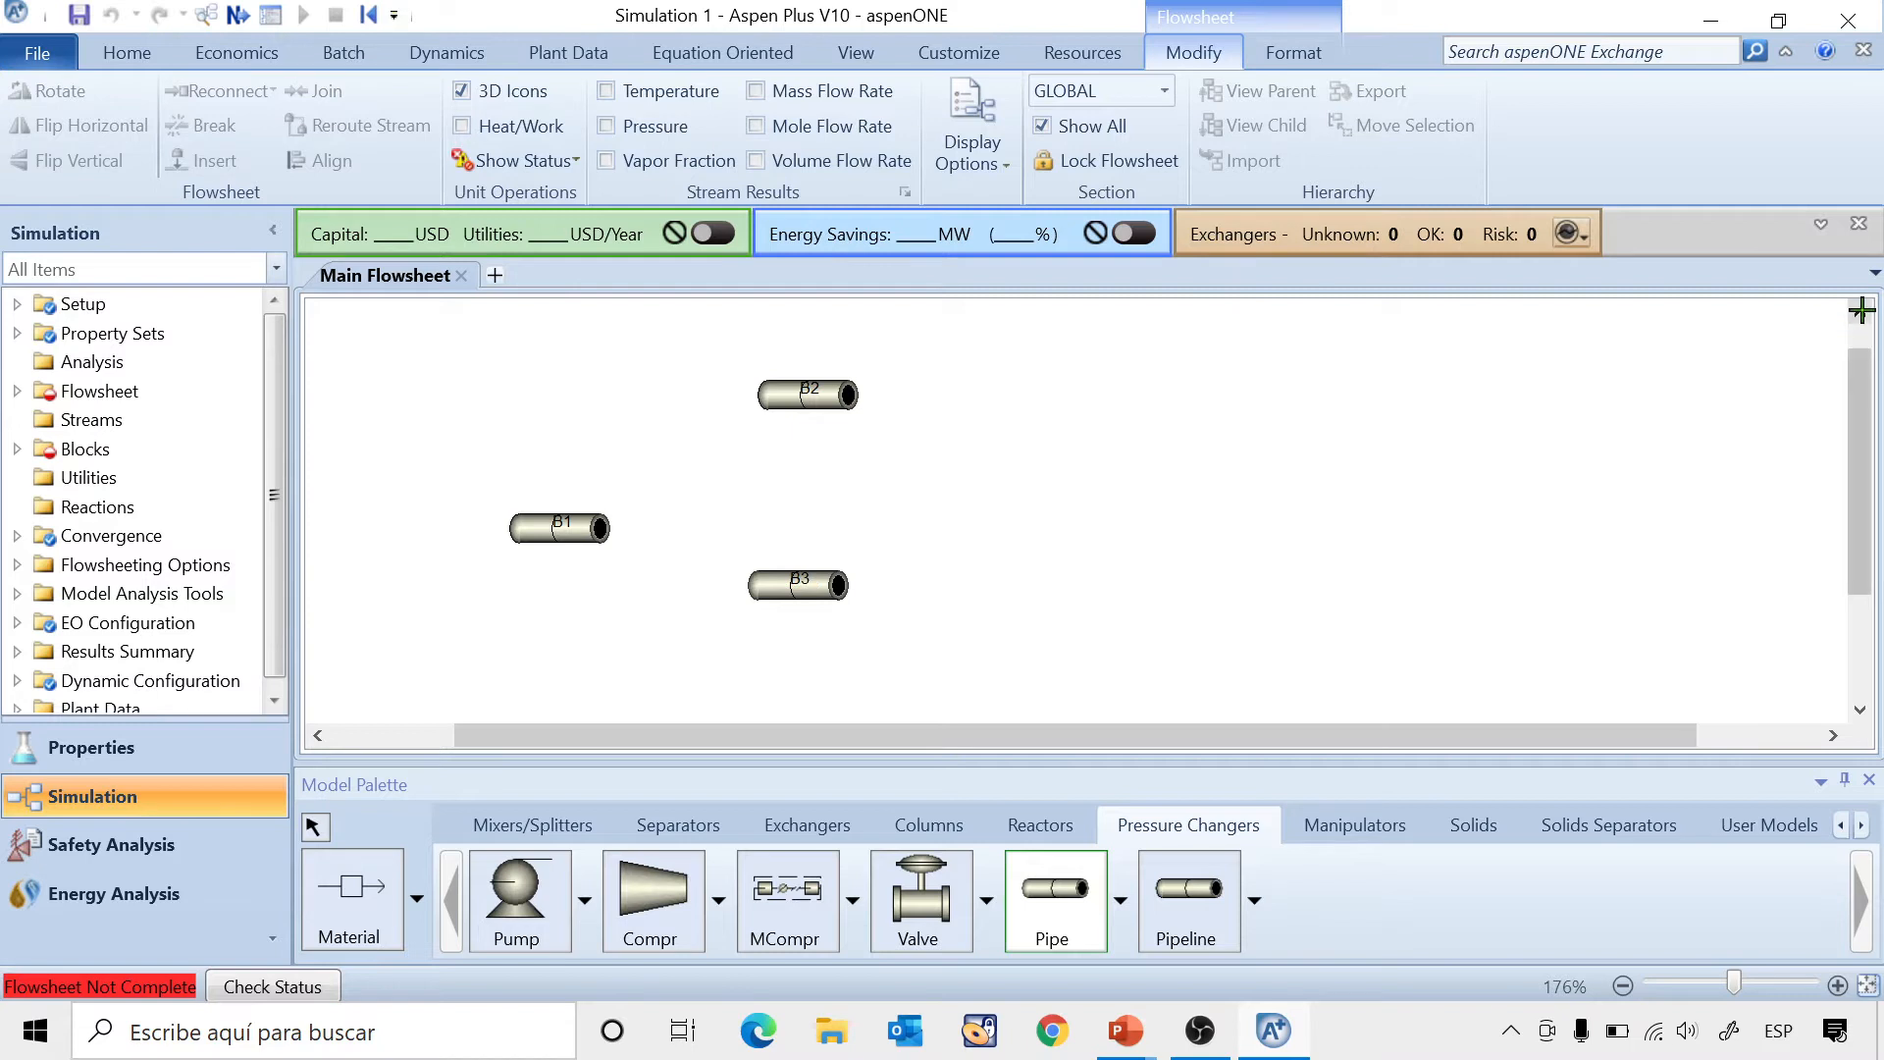
{"action": "left_click", "coordinate": [1124, 327]}
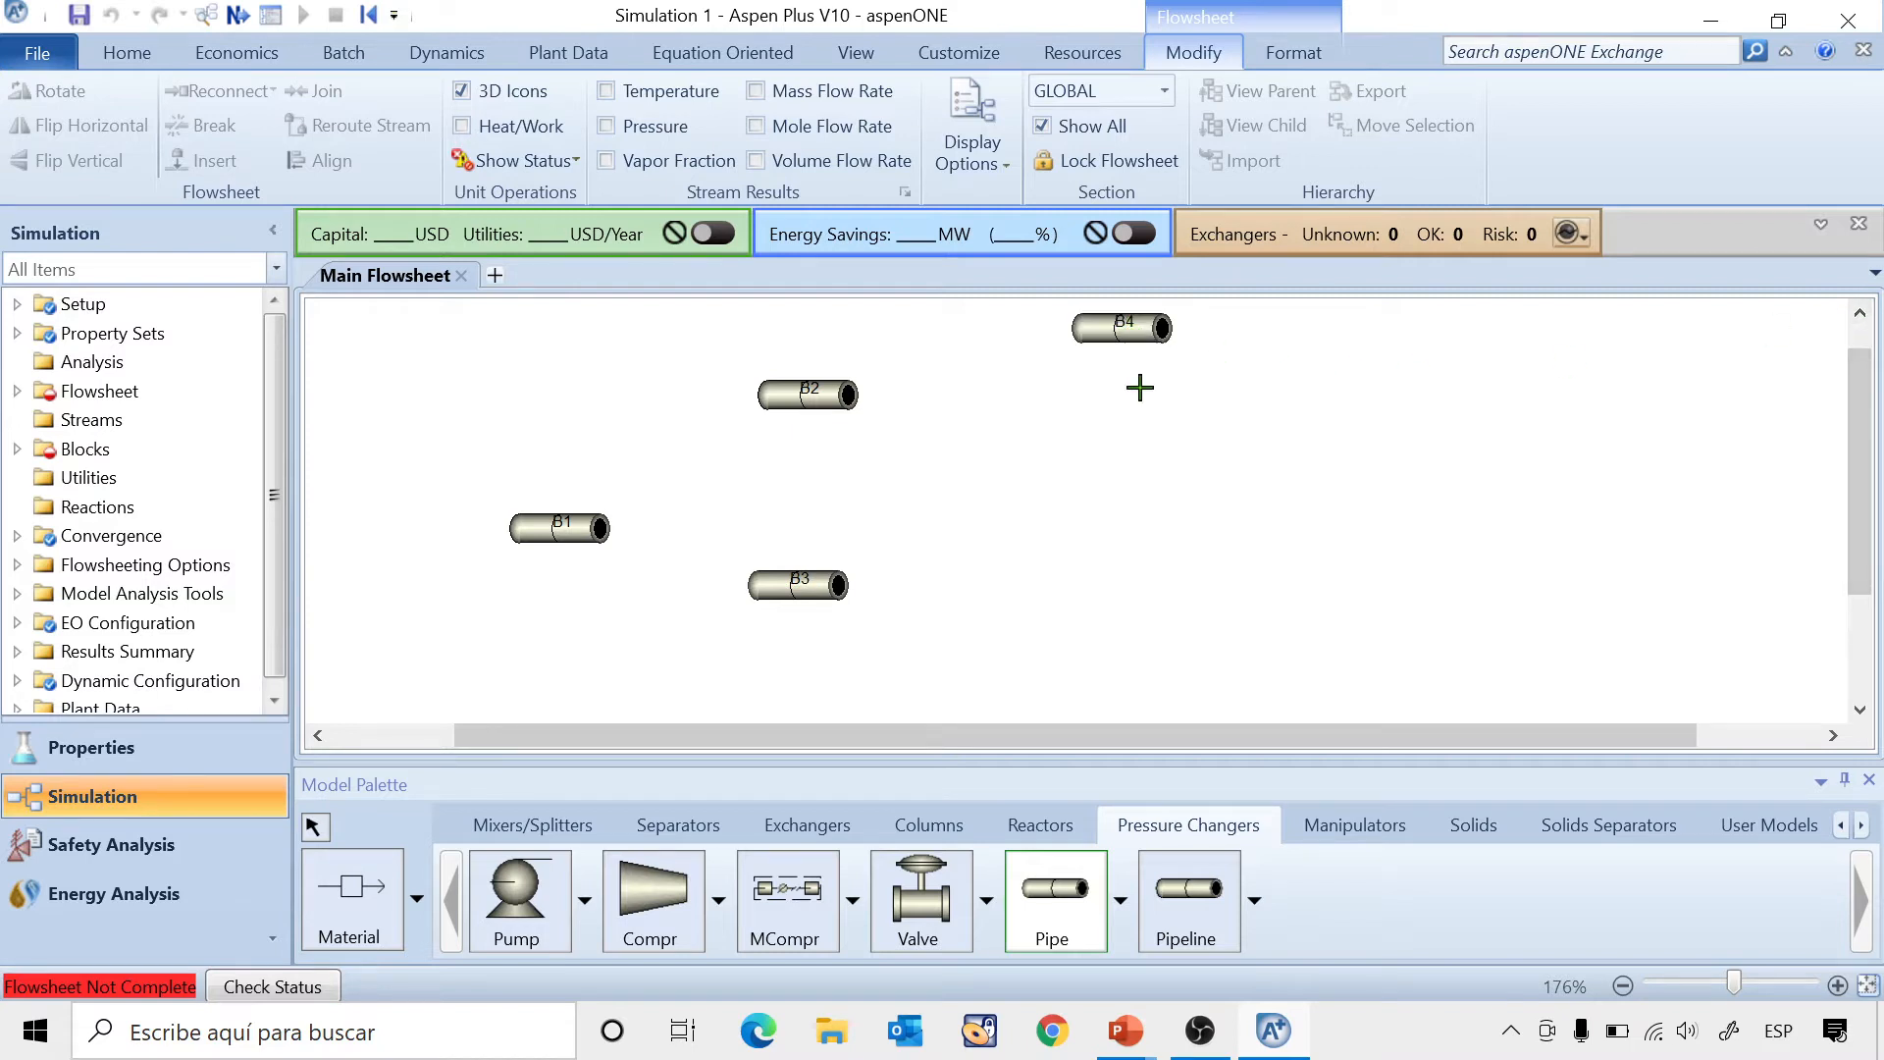
{"action": "left_click", "coordinate": [1111, 462]}
{"action": "left_click", "coordinate": [1104, 602]}
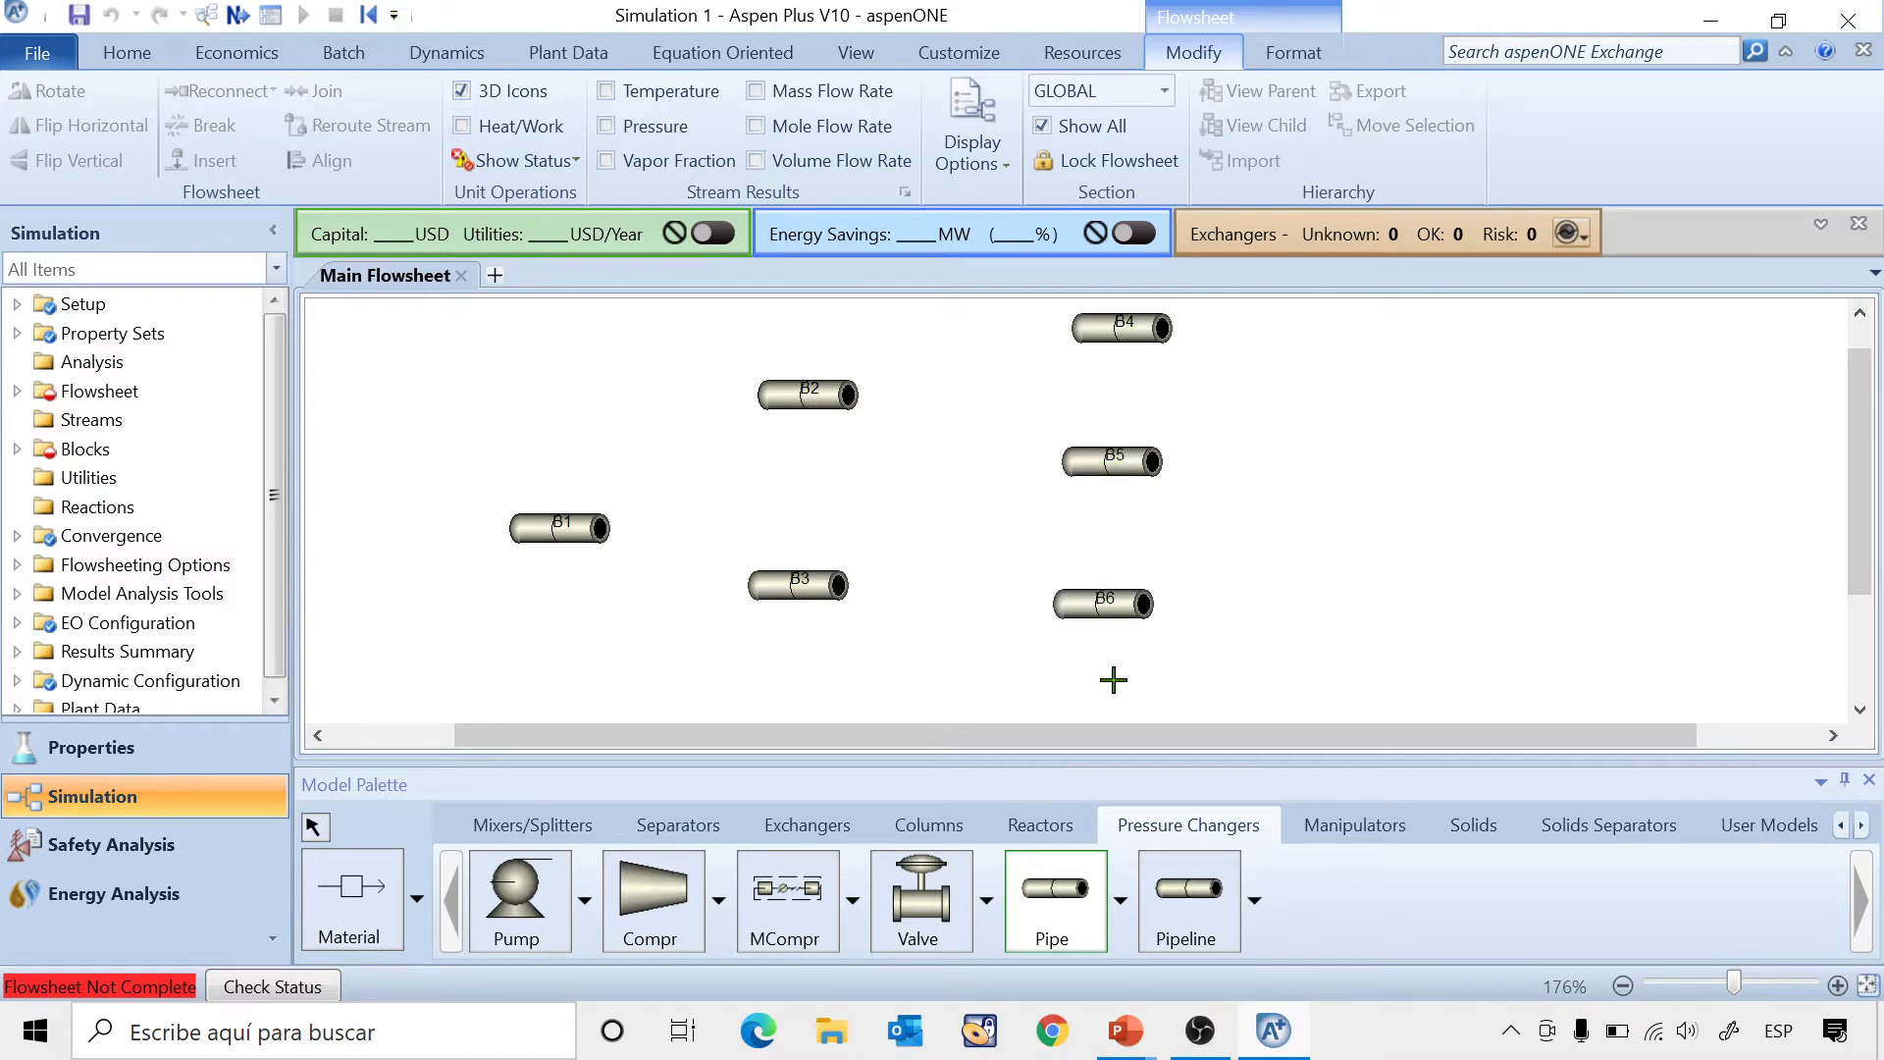
{"action": "left_click", "coordinate": [1108, 696]}
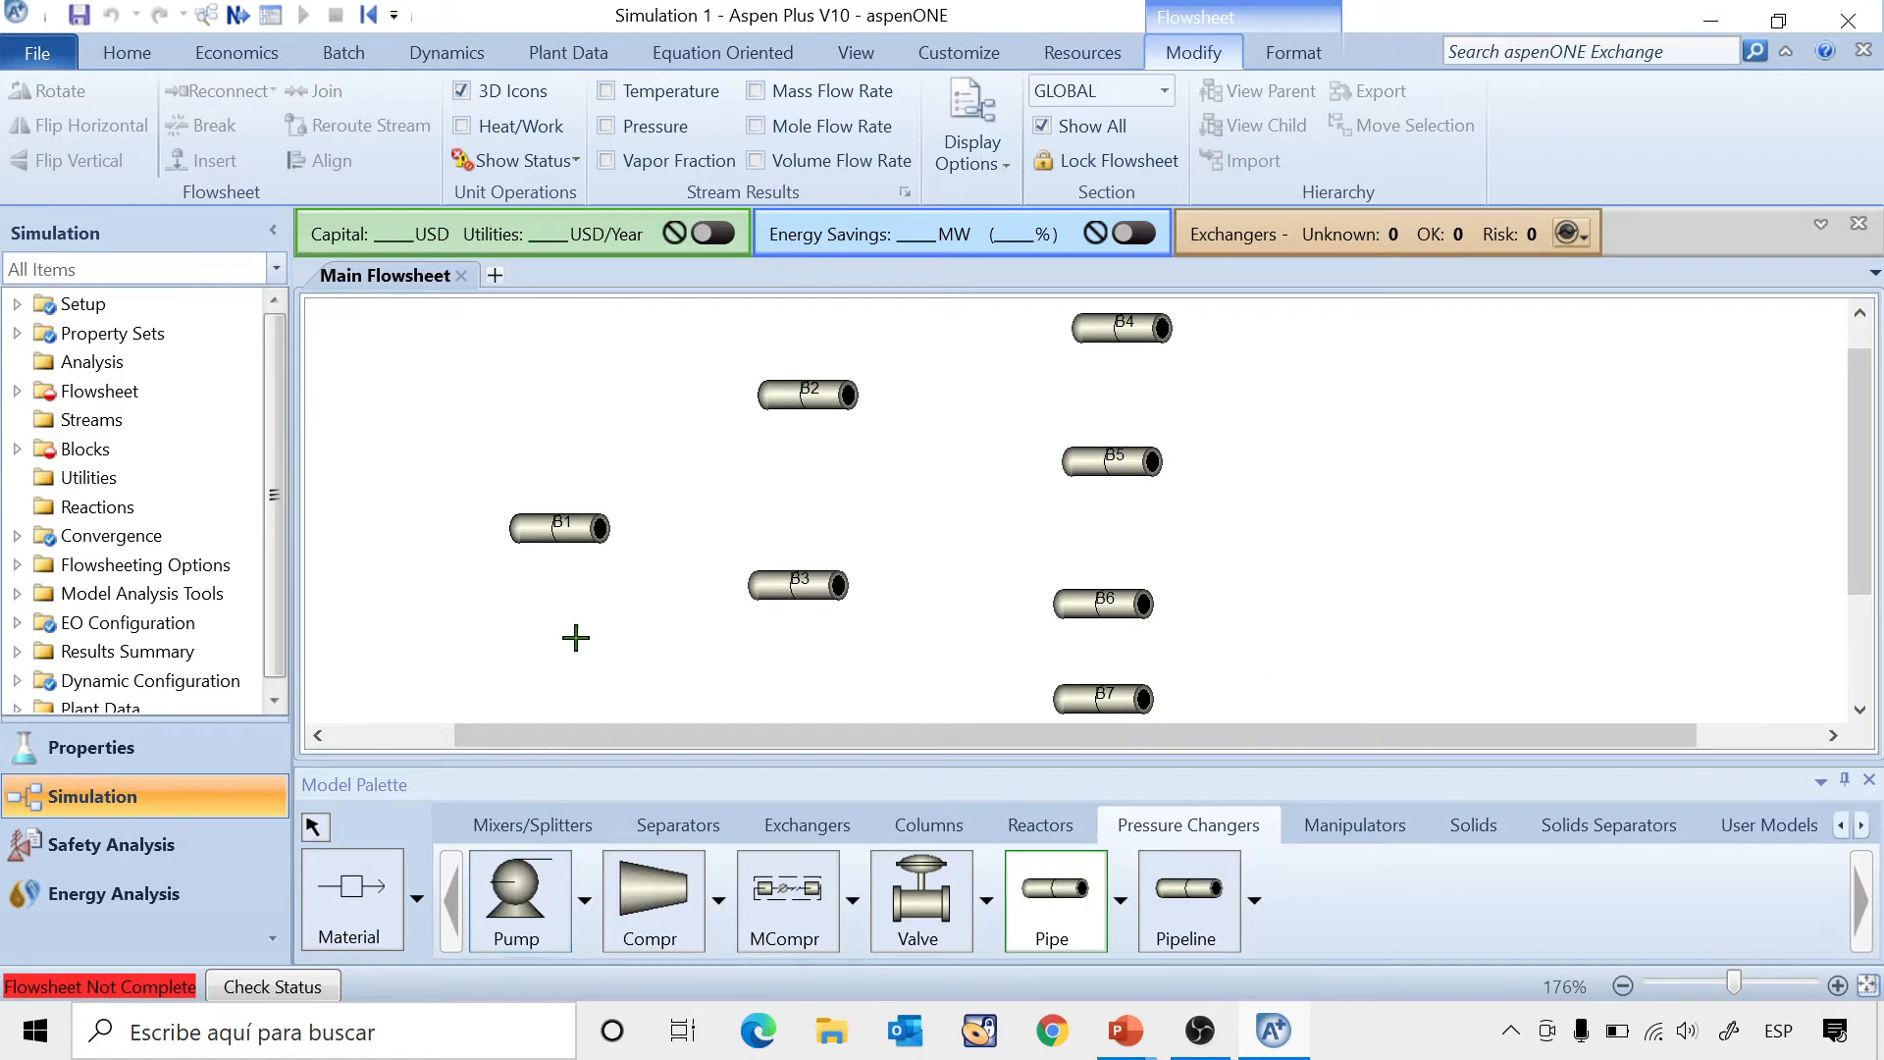
Place a Pump block just to the right of the first pipeline and end block insertion.
{"action": "left_click", "coordinate": [517, 908]}
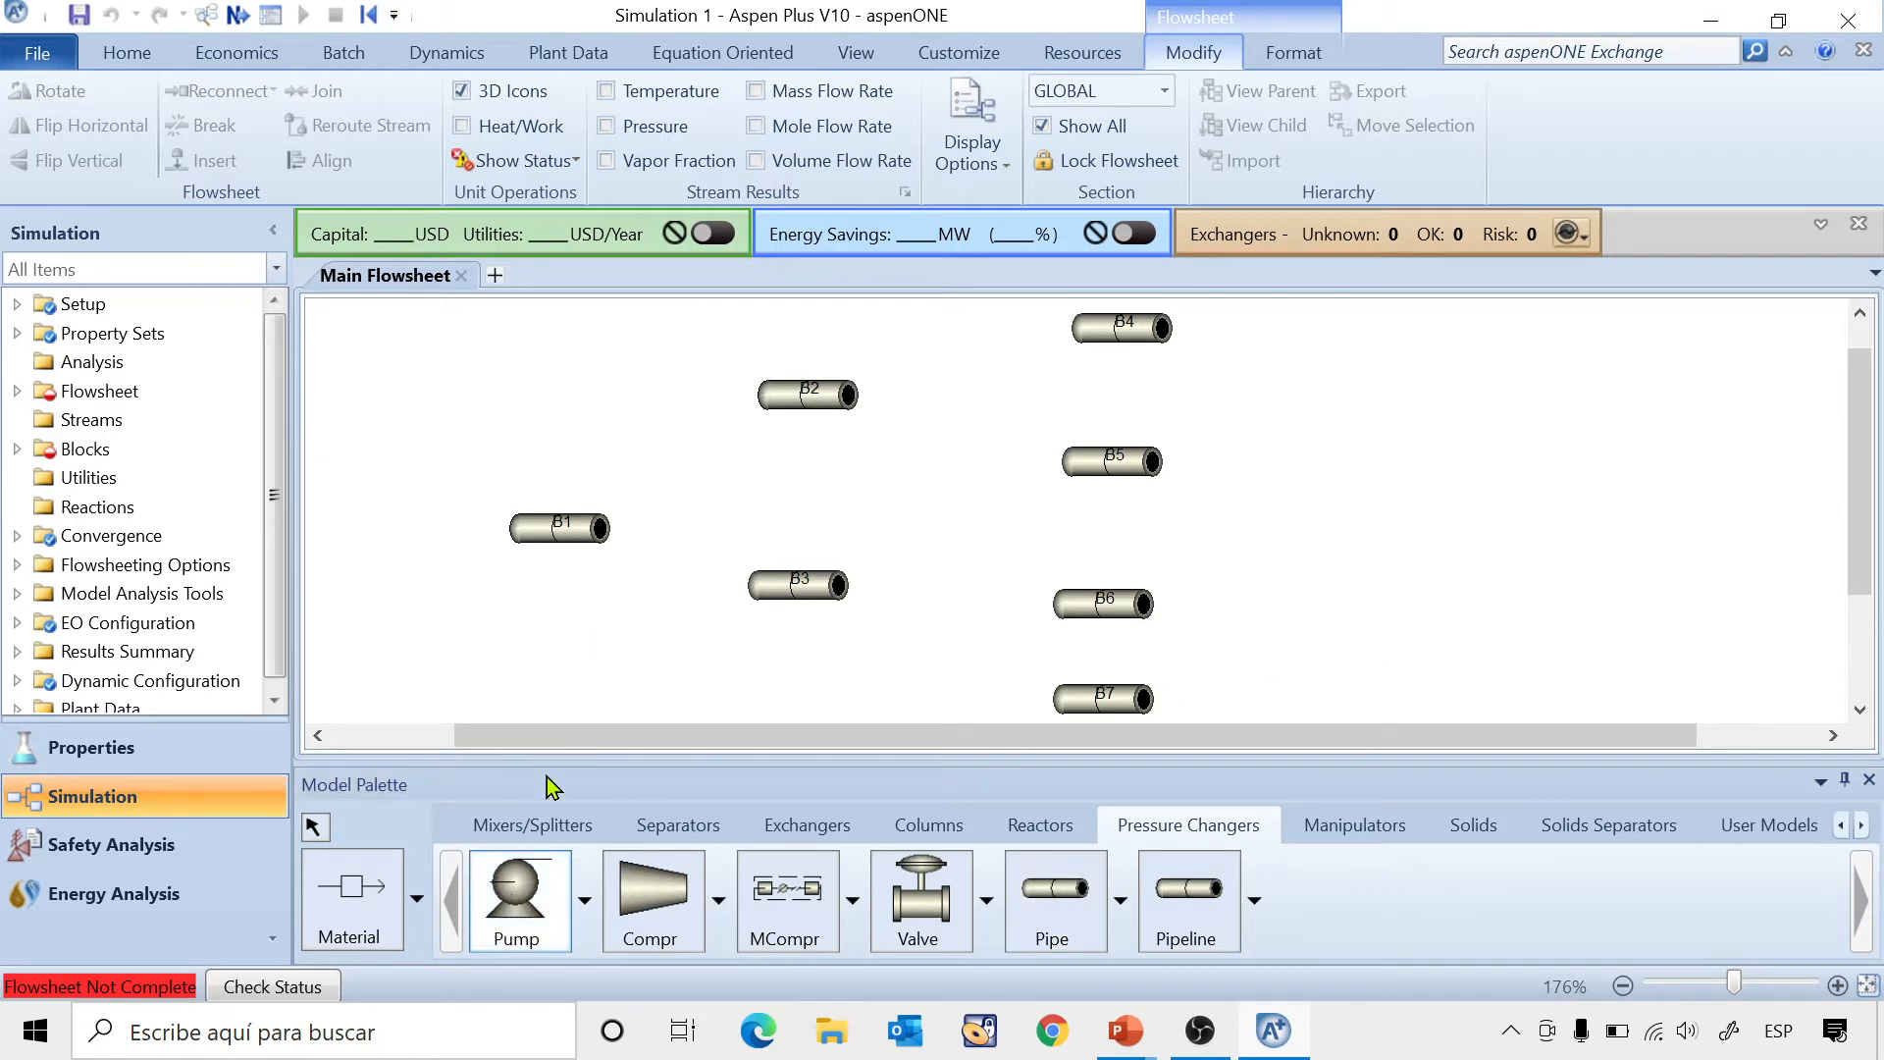
{"action": "left_click", "coordinate": [685, 529]}
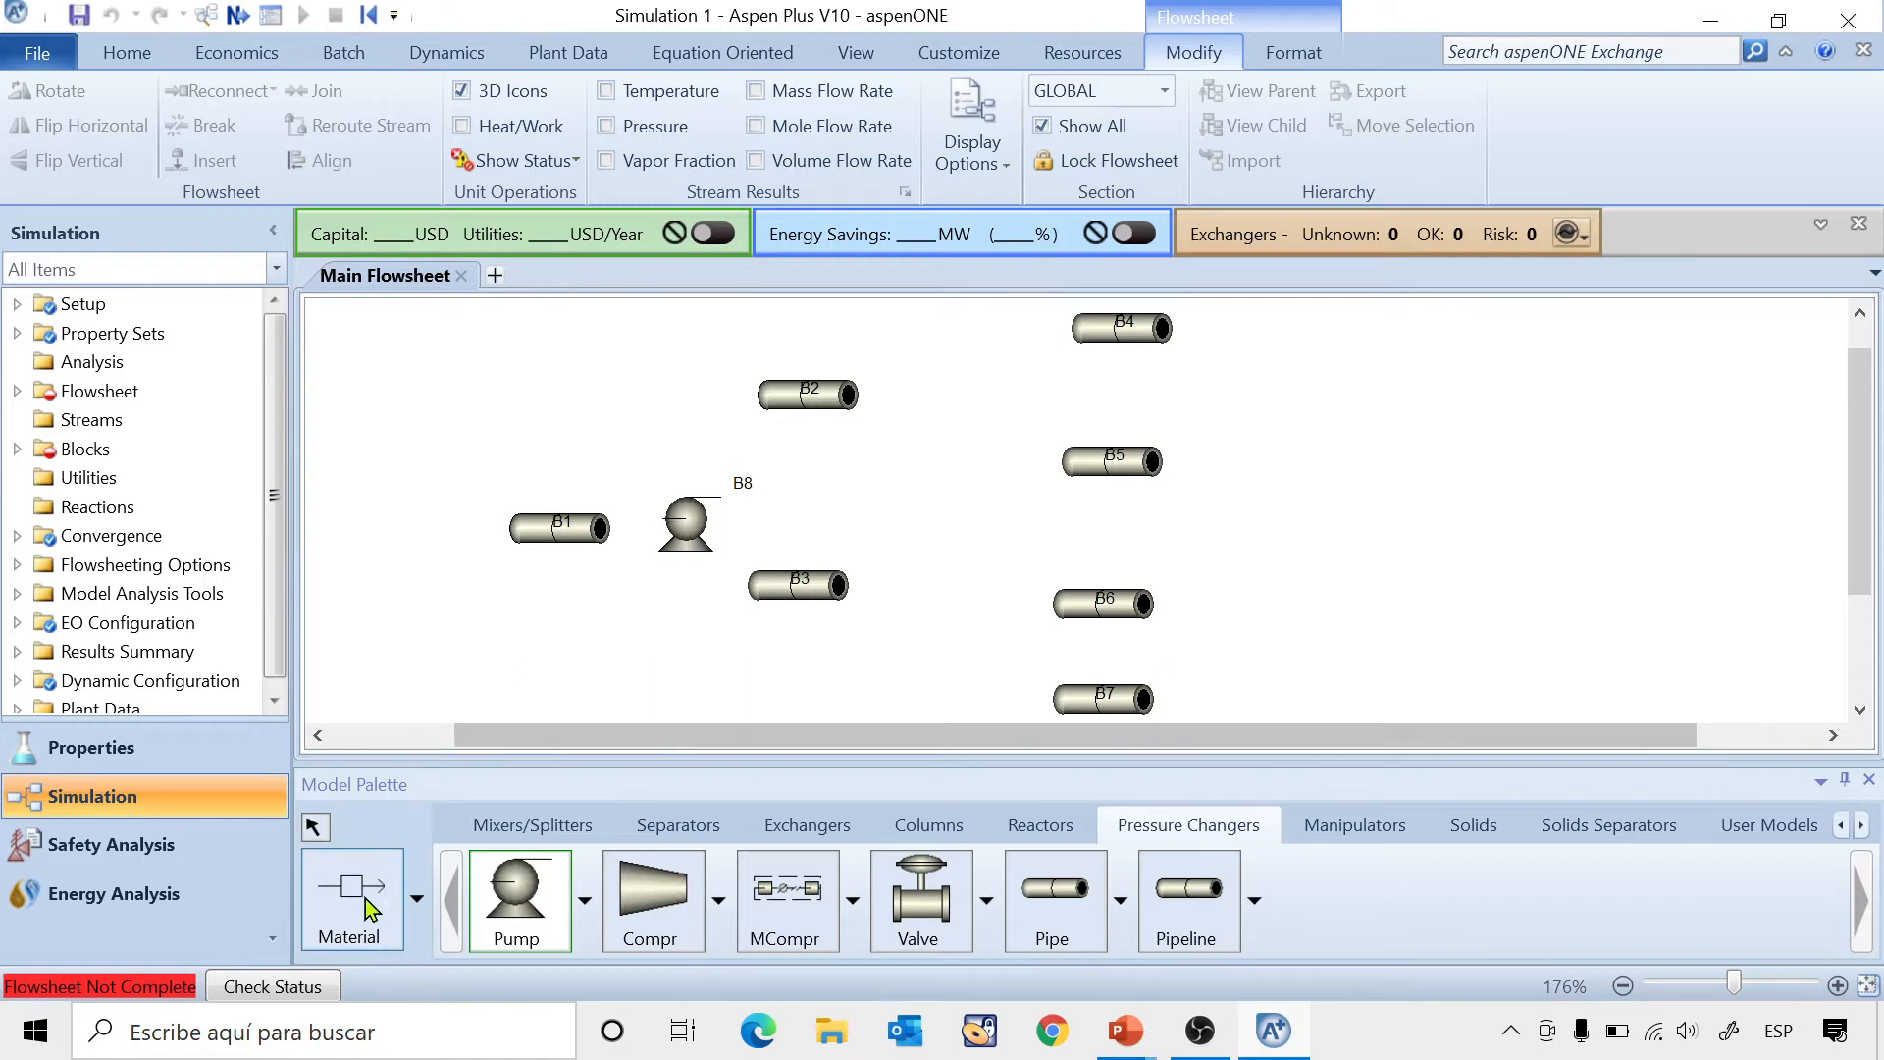
{"action": "key", "text": "Escape"}
Move the four pipes of the rightmost column, B4 to B7, further right to make room on the flowsheet.
{"action": "left_click", "coordinate": [1107, 333]}
{"action": "left_click_drag", "start_coordinate": [1107, 333], "coordinate": [1251, 360]}
{"action": "left_click_drag", "start_coordinate": [1070, 469], "coordinate": [1232, 465]}
{"action": "left_click_drag", "start_coordinate": [1064, 598], "coordinate": [1230, 579]}
{"action": "left_click_drag", "start_coordinate": [1073, 693], "coordinate": [1247, 682]}
Move blocks B3 and B2 further right and shift B1 slightly left to leave space around the pump.
{"action": "left_click_drag", "start_coordinate": [822, 589], "coordinate": [955, 635]}
{"action": "left_click", "coordinate": [848, 397]}
{"action": "left_click_drag", "start_coordinate": [933, 406], "coordinate": [983, 406]}
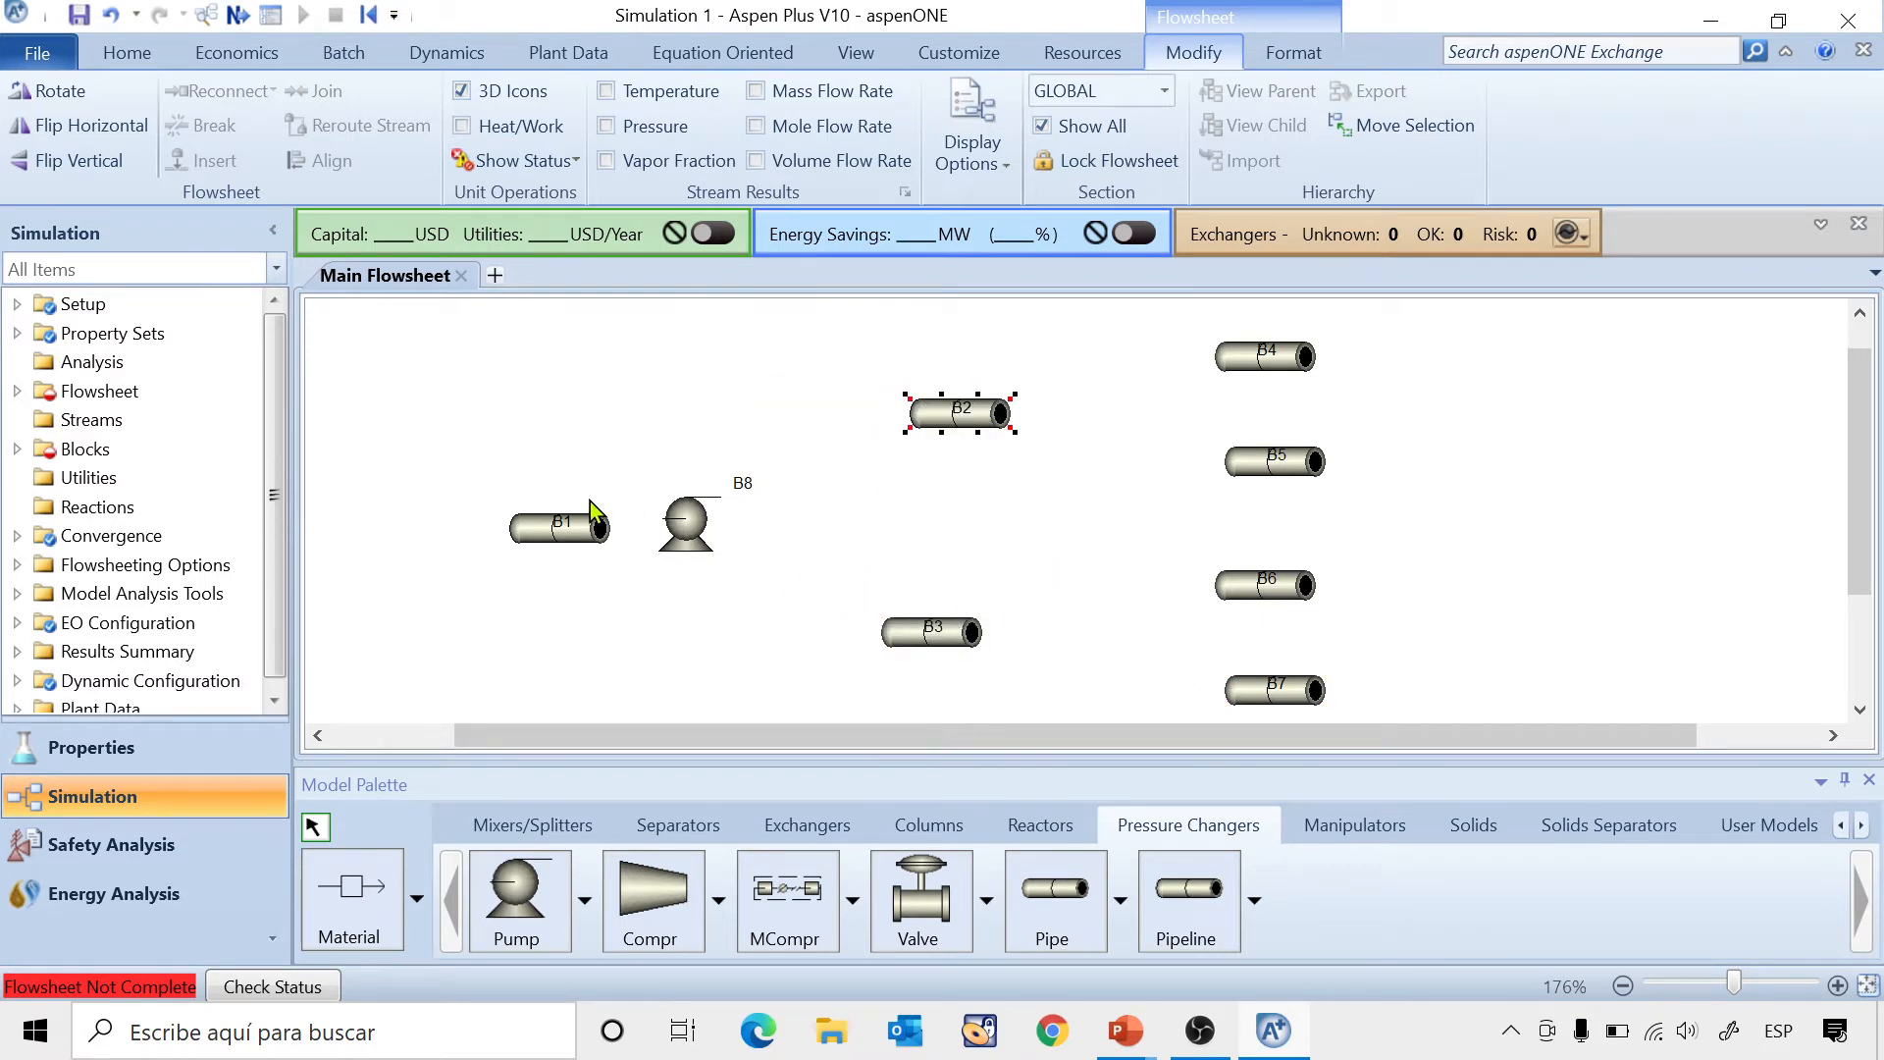
{"action": "left_click", "coordinate": [567, 537]}
{"action": "left_click_drag", "start_coordinate": [517, 517], "coordinate": [479, 517]}
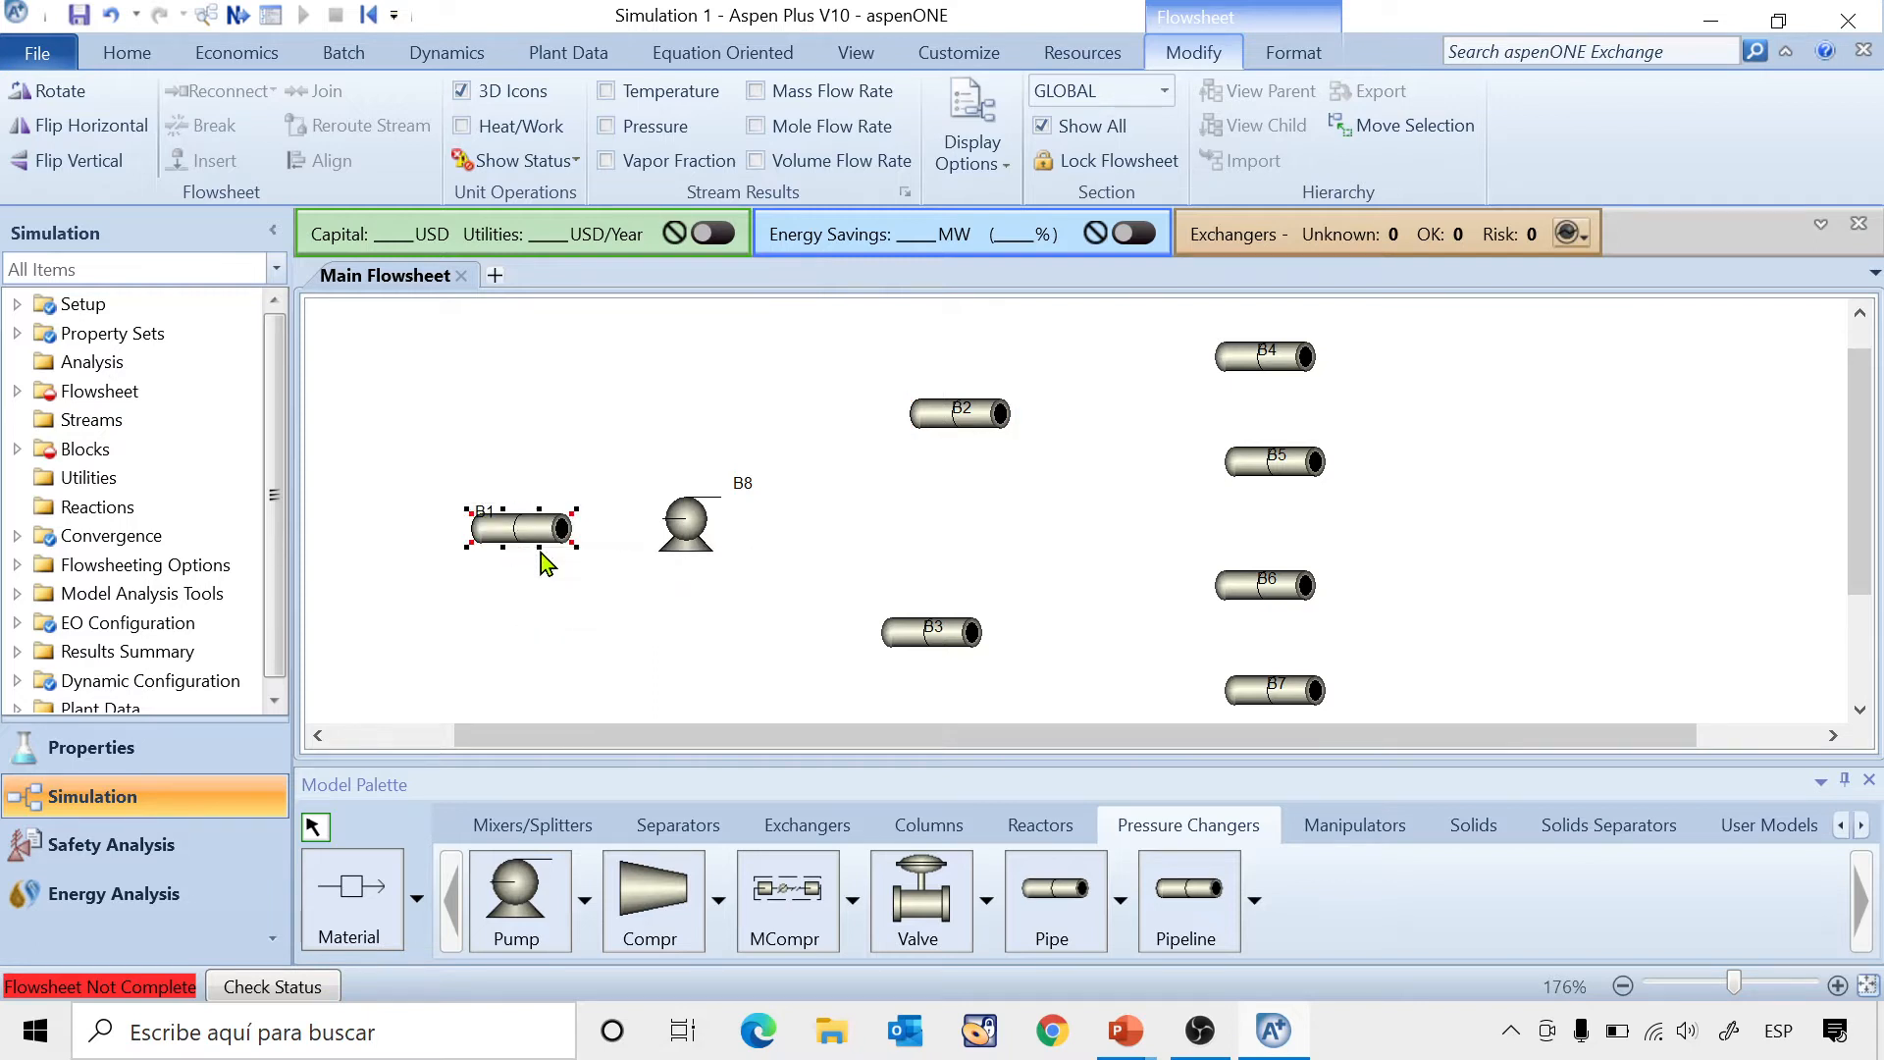
Place three tee-shaped FSplit blocks after pump B8, block B2 and block B3, and move the B1 label above its block.
{"action": "left_click", "coordinate": [517, 826]}
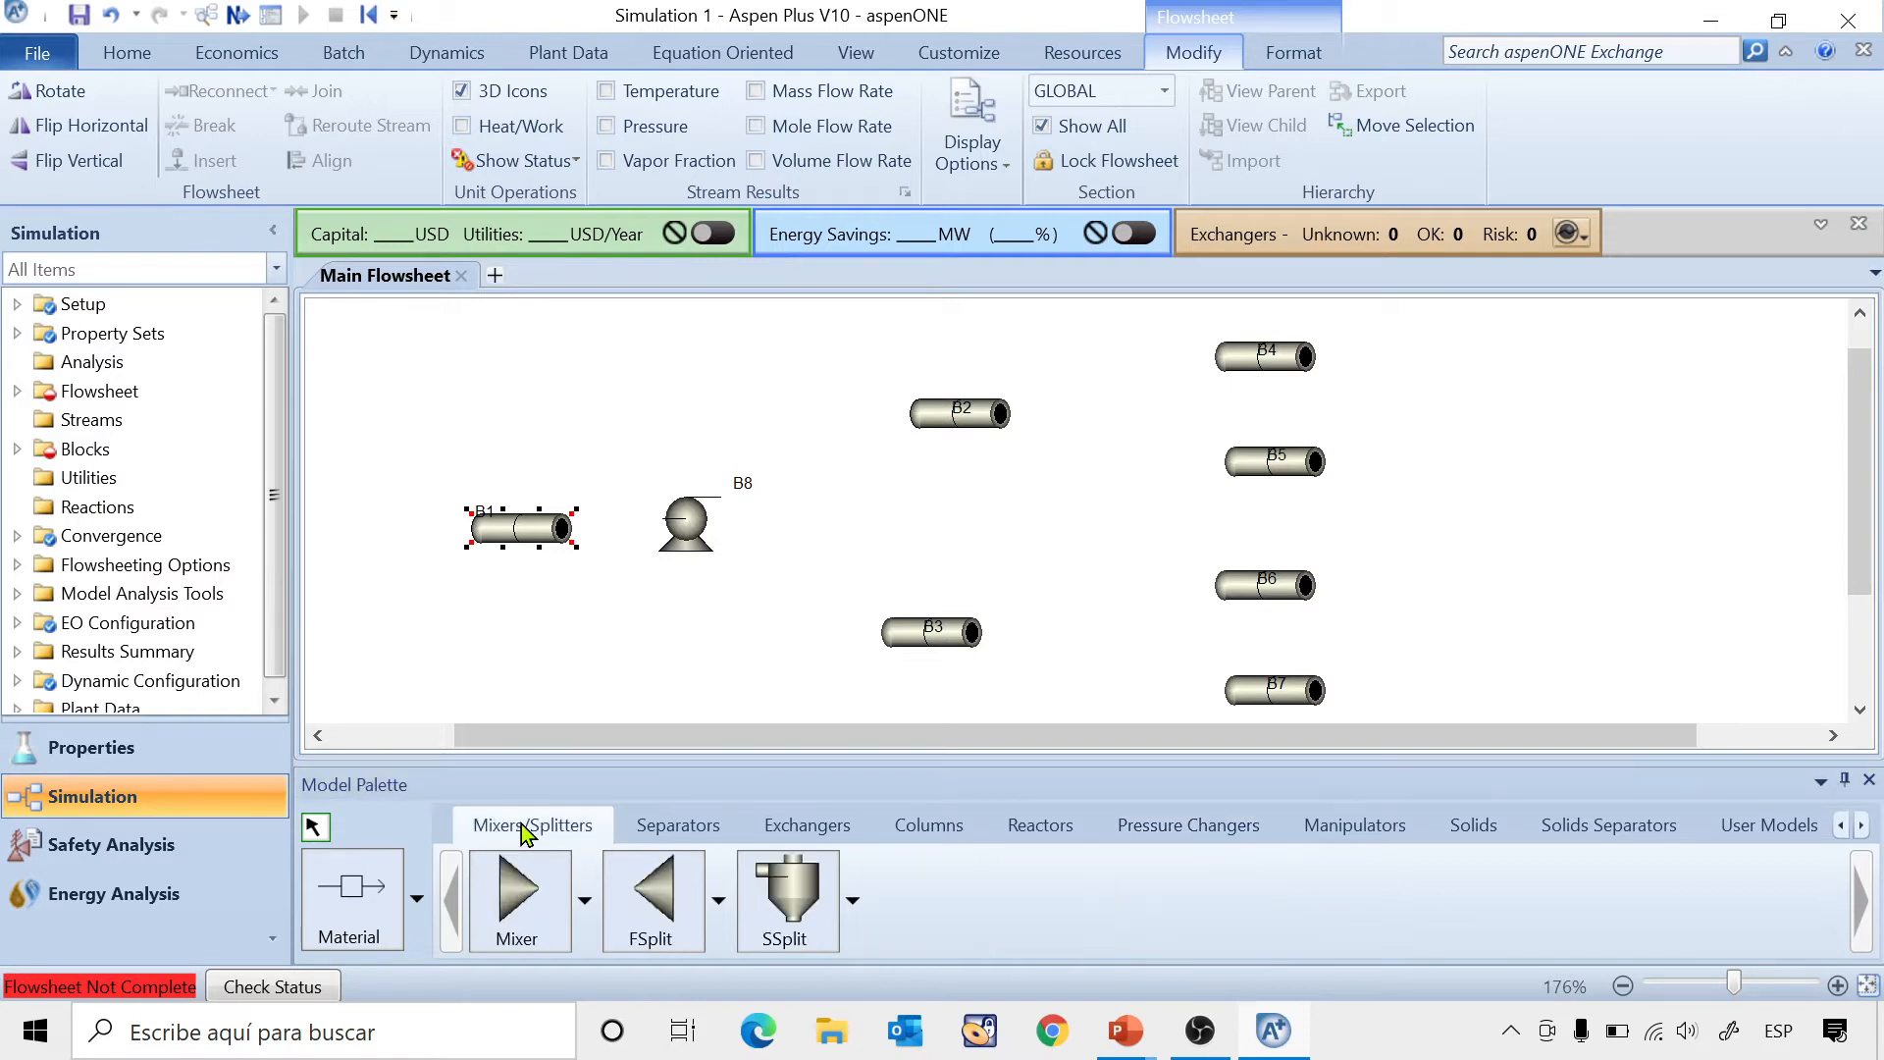
{"action": "left_click", "coordinate": [718, 901]}
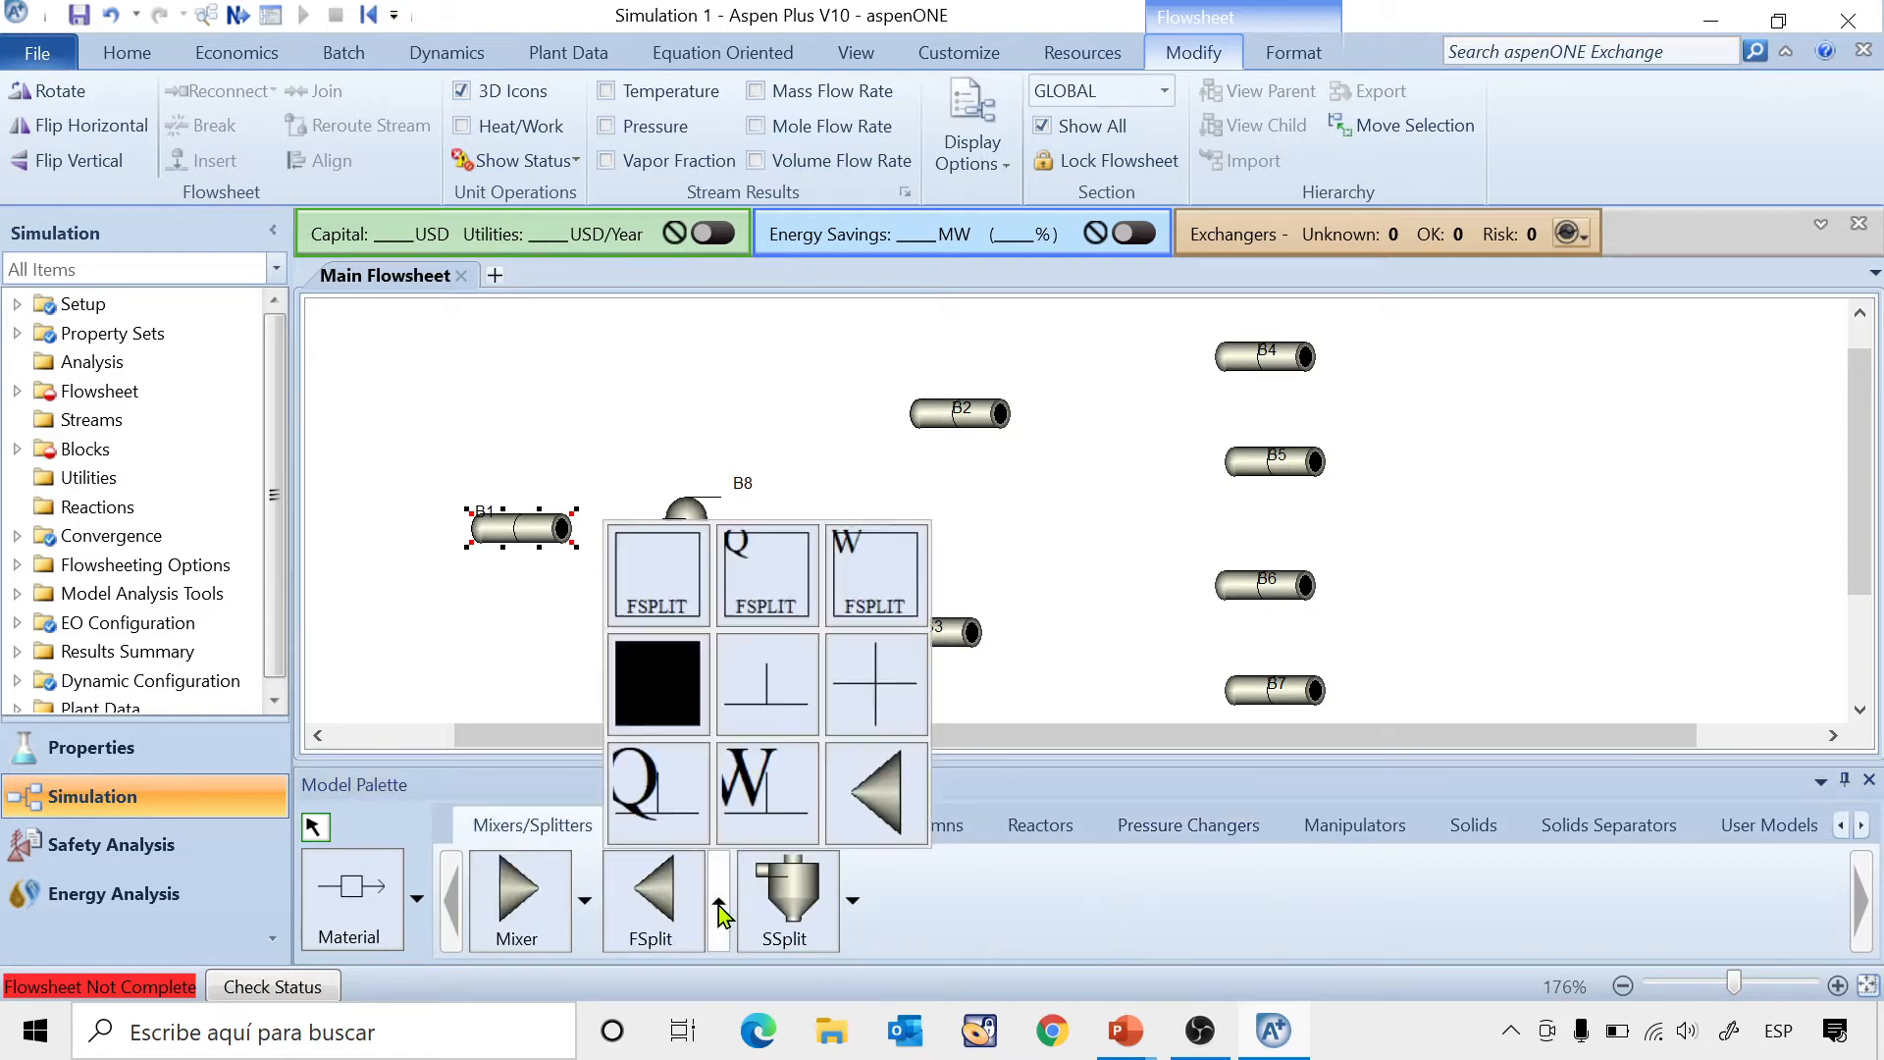
{"action": "left_click", "coordinate": [763, 693]}
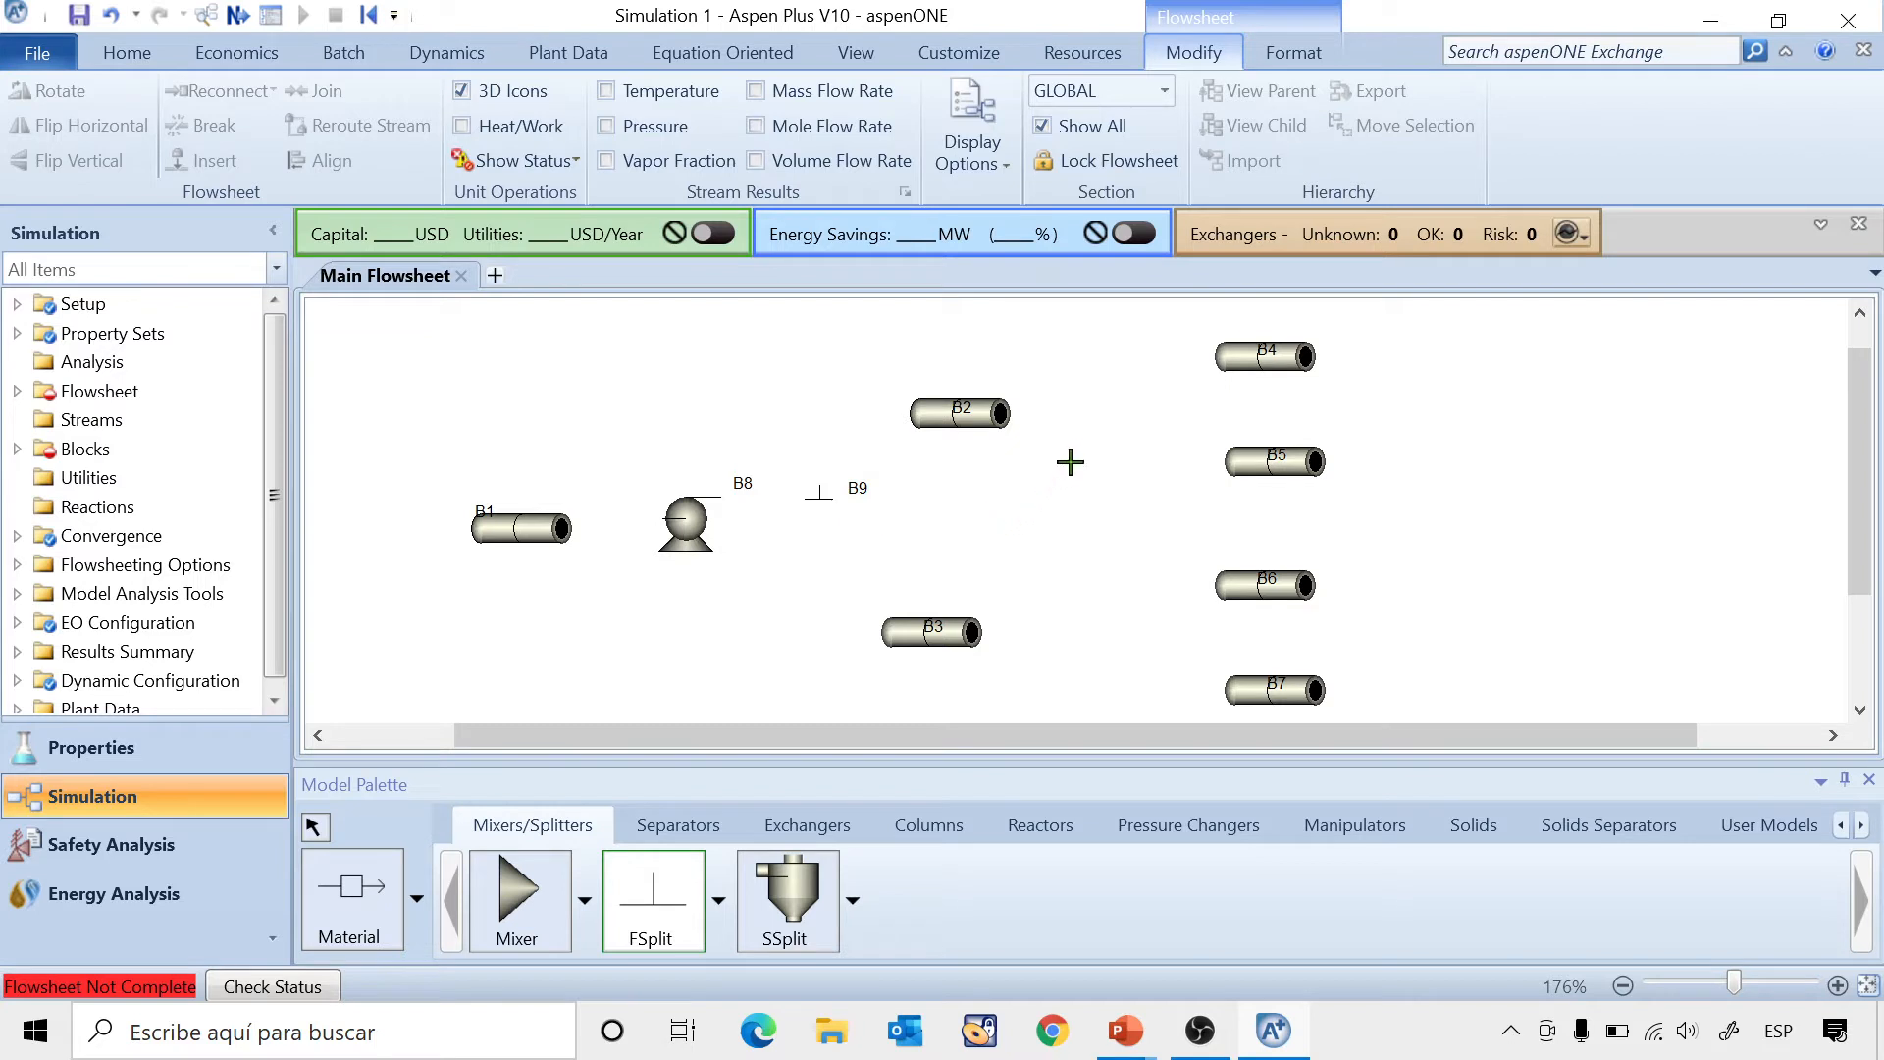
{"action": "left_click", "coordinate": [1115, 405]}
{"action": "key", "text": "Escape"}
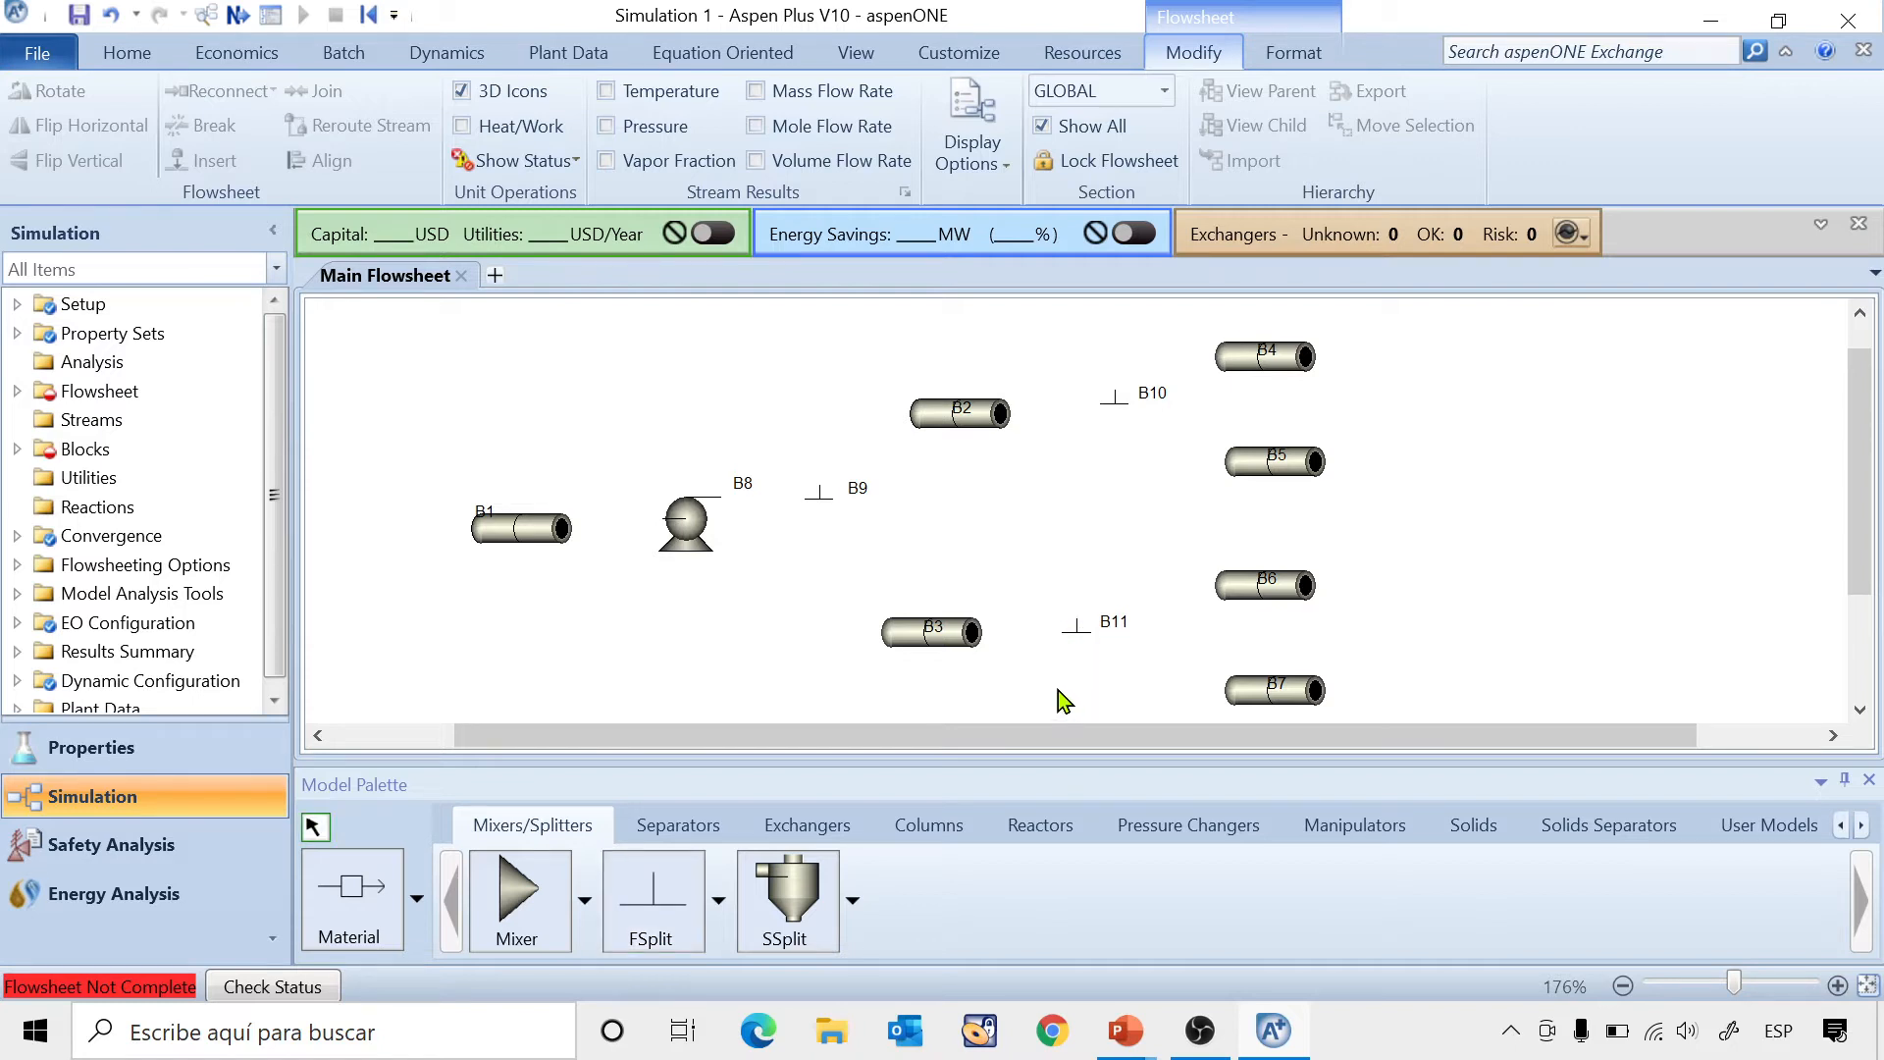
{"action": "left_click_drag", "start_coordinate": [489, 504], "coordinate": [525, 488]}
Rotate the icons of splitters B9, B10 and B11 to the left so each tee's inlet faces the upstream block.
{"action": "right_click", "coordinate": [821, 509]}
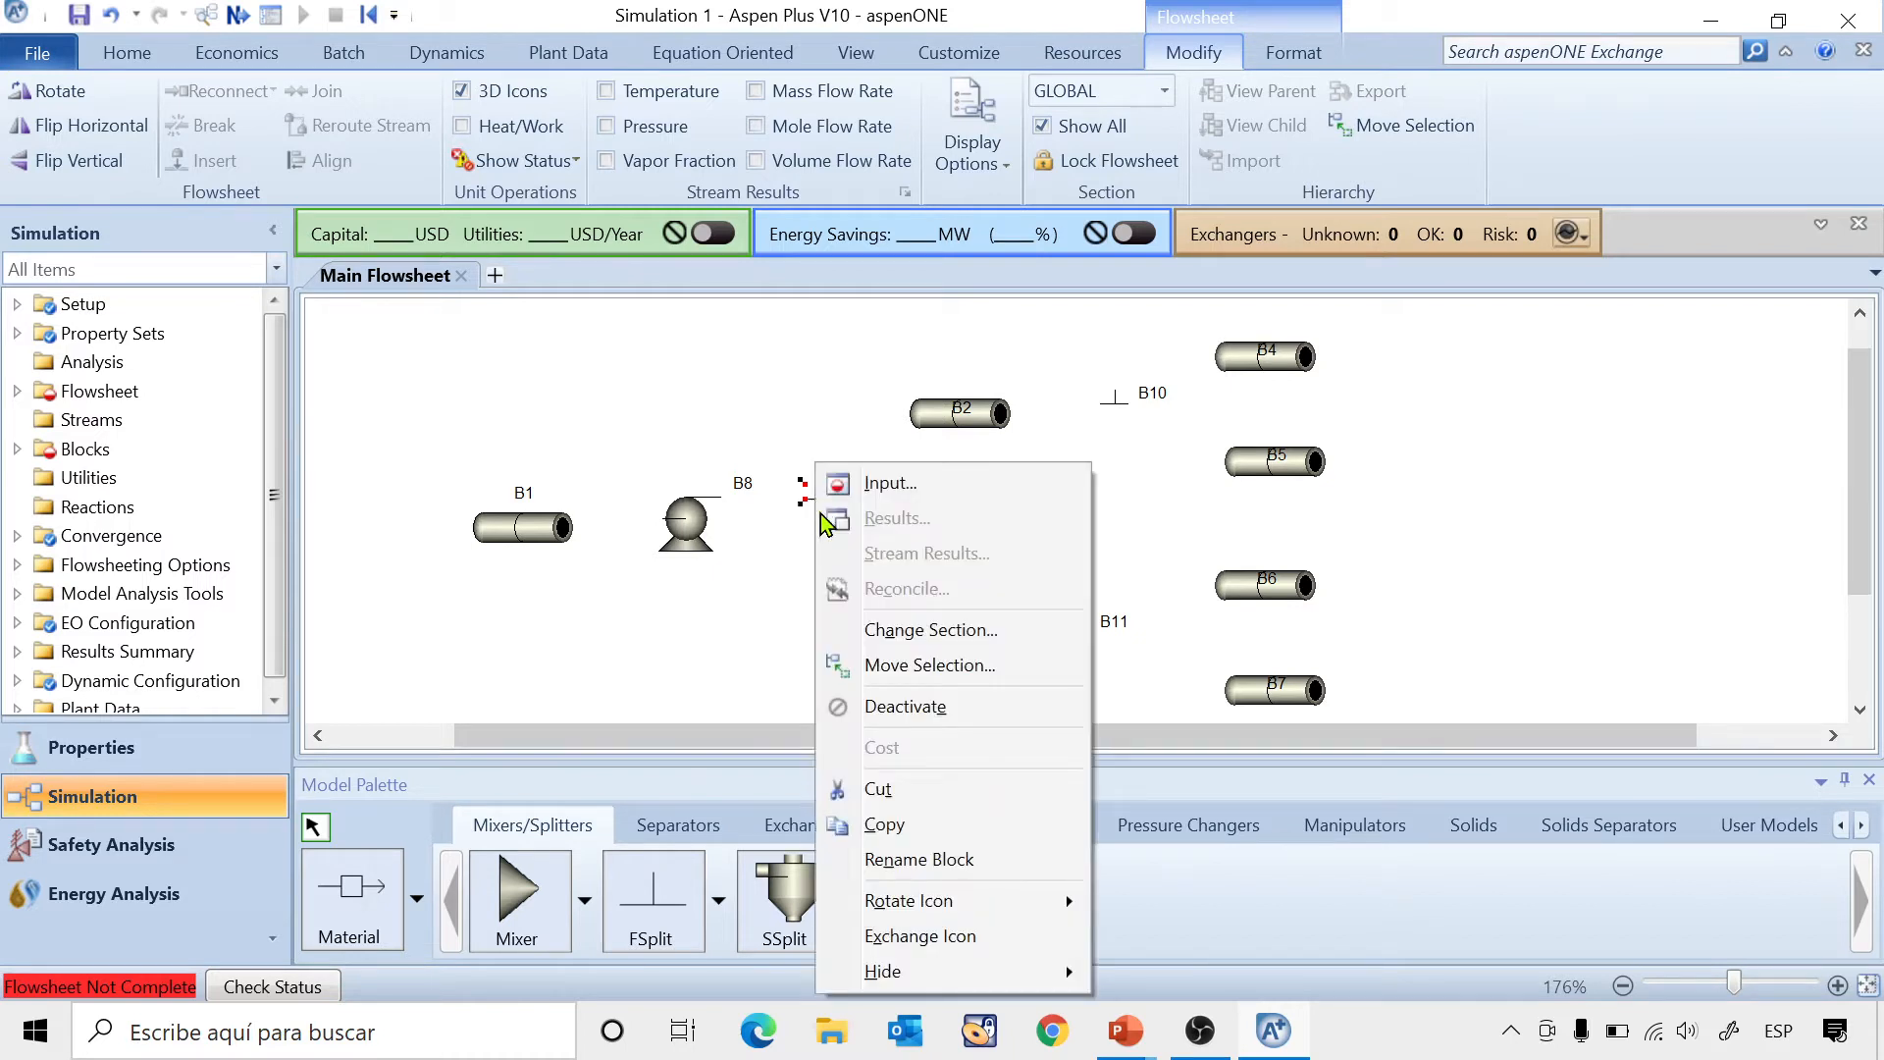
{"action": "mouse_move", "coordinate": [912, 900]}
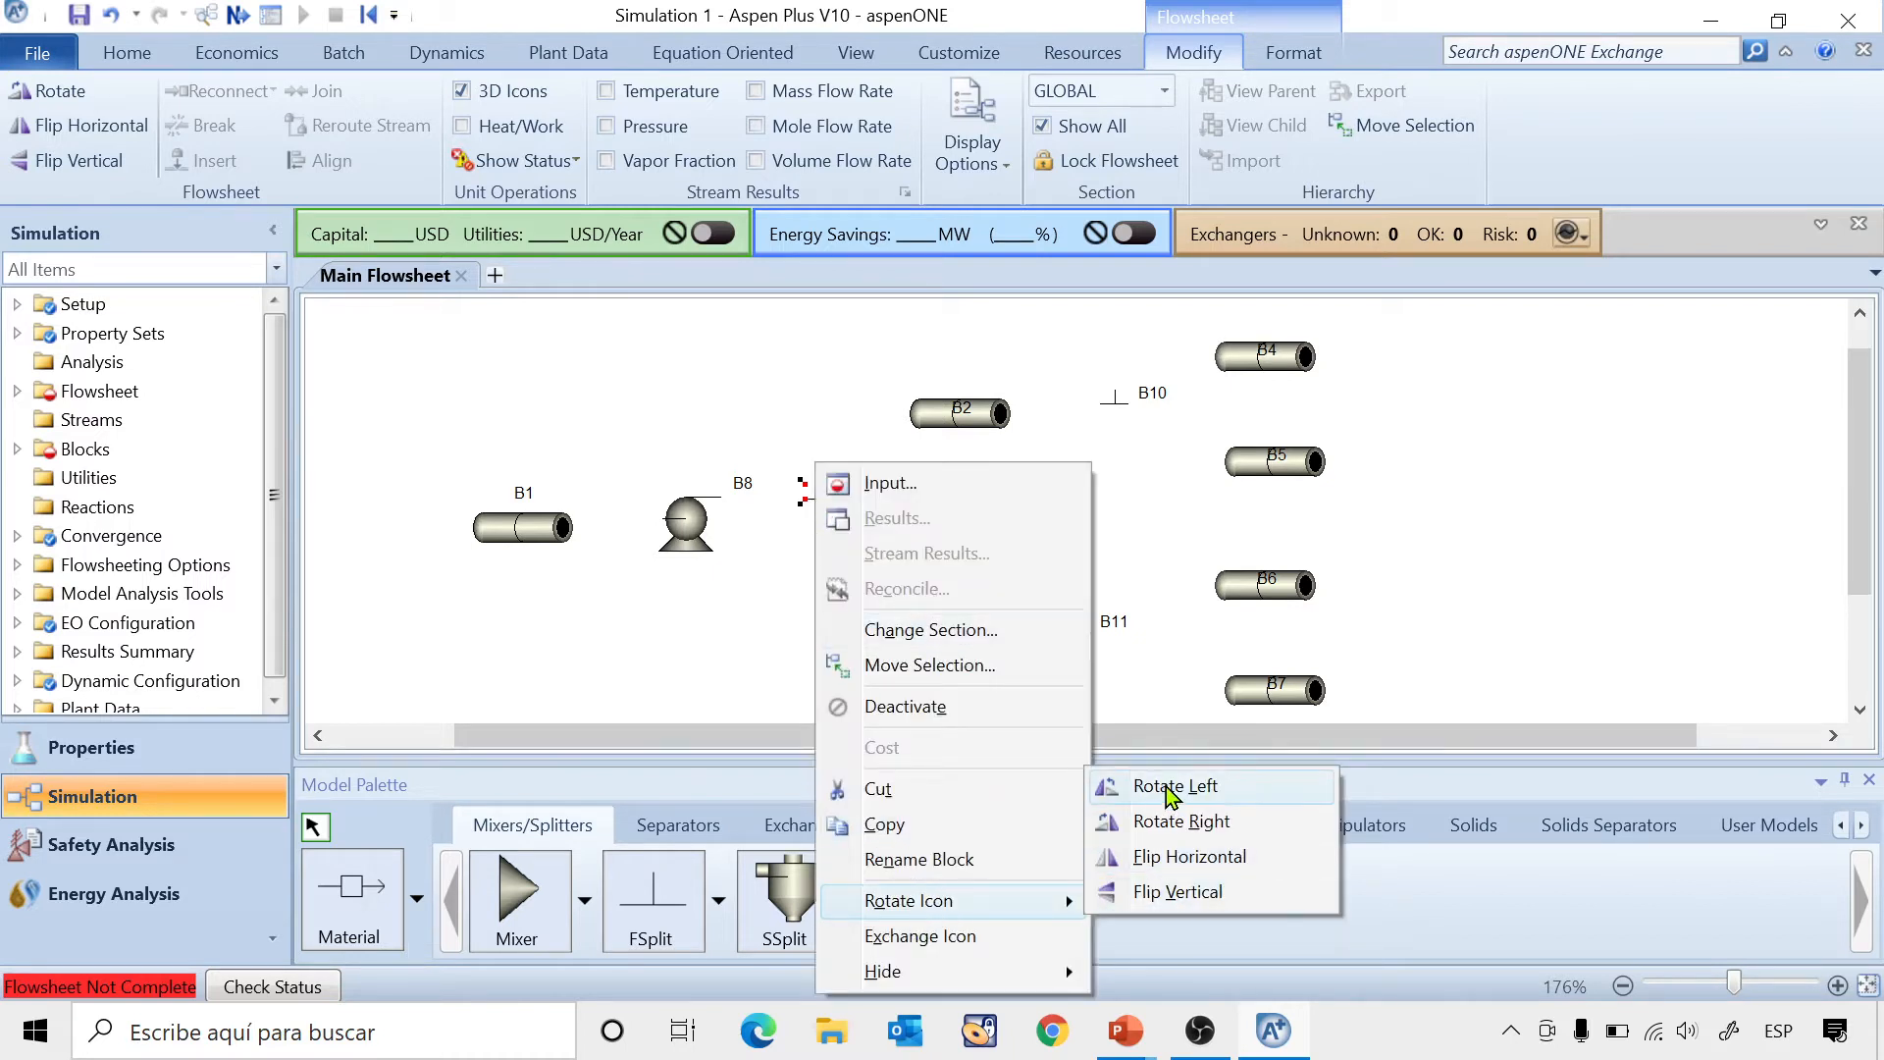
{"action": "left_click", "coordinate": [1205, 791]}
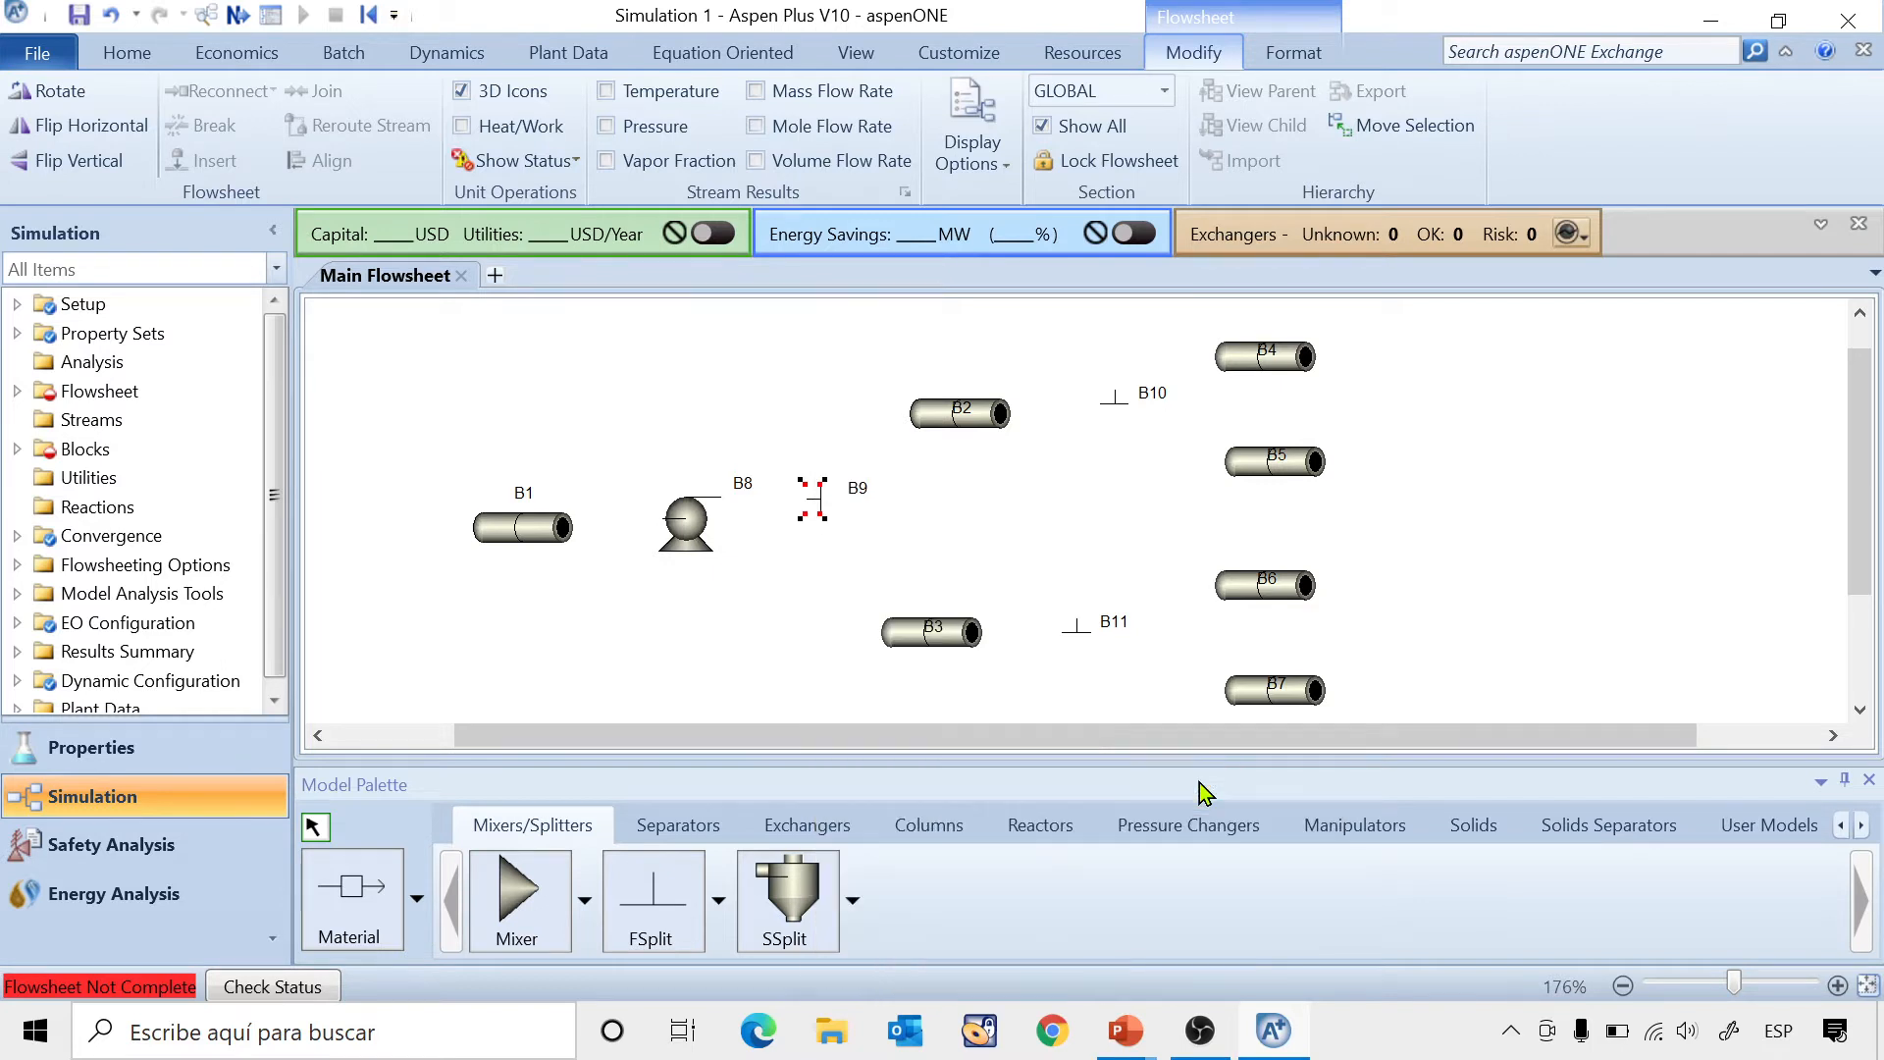
{"action": "left_click", "coordinate": [781, 606]}
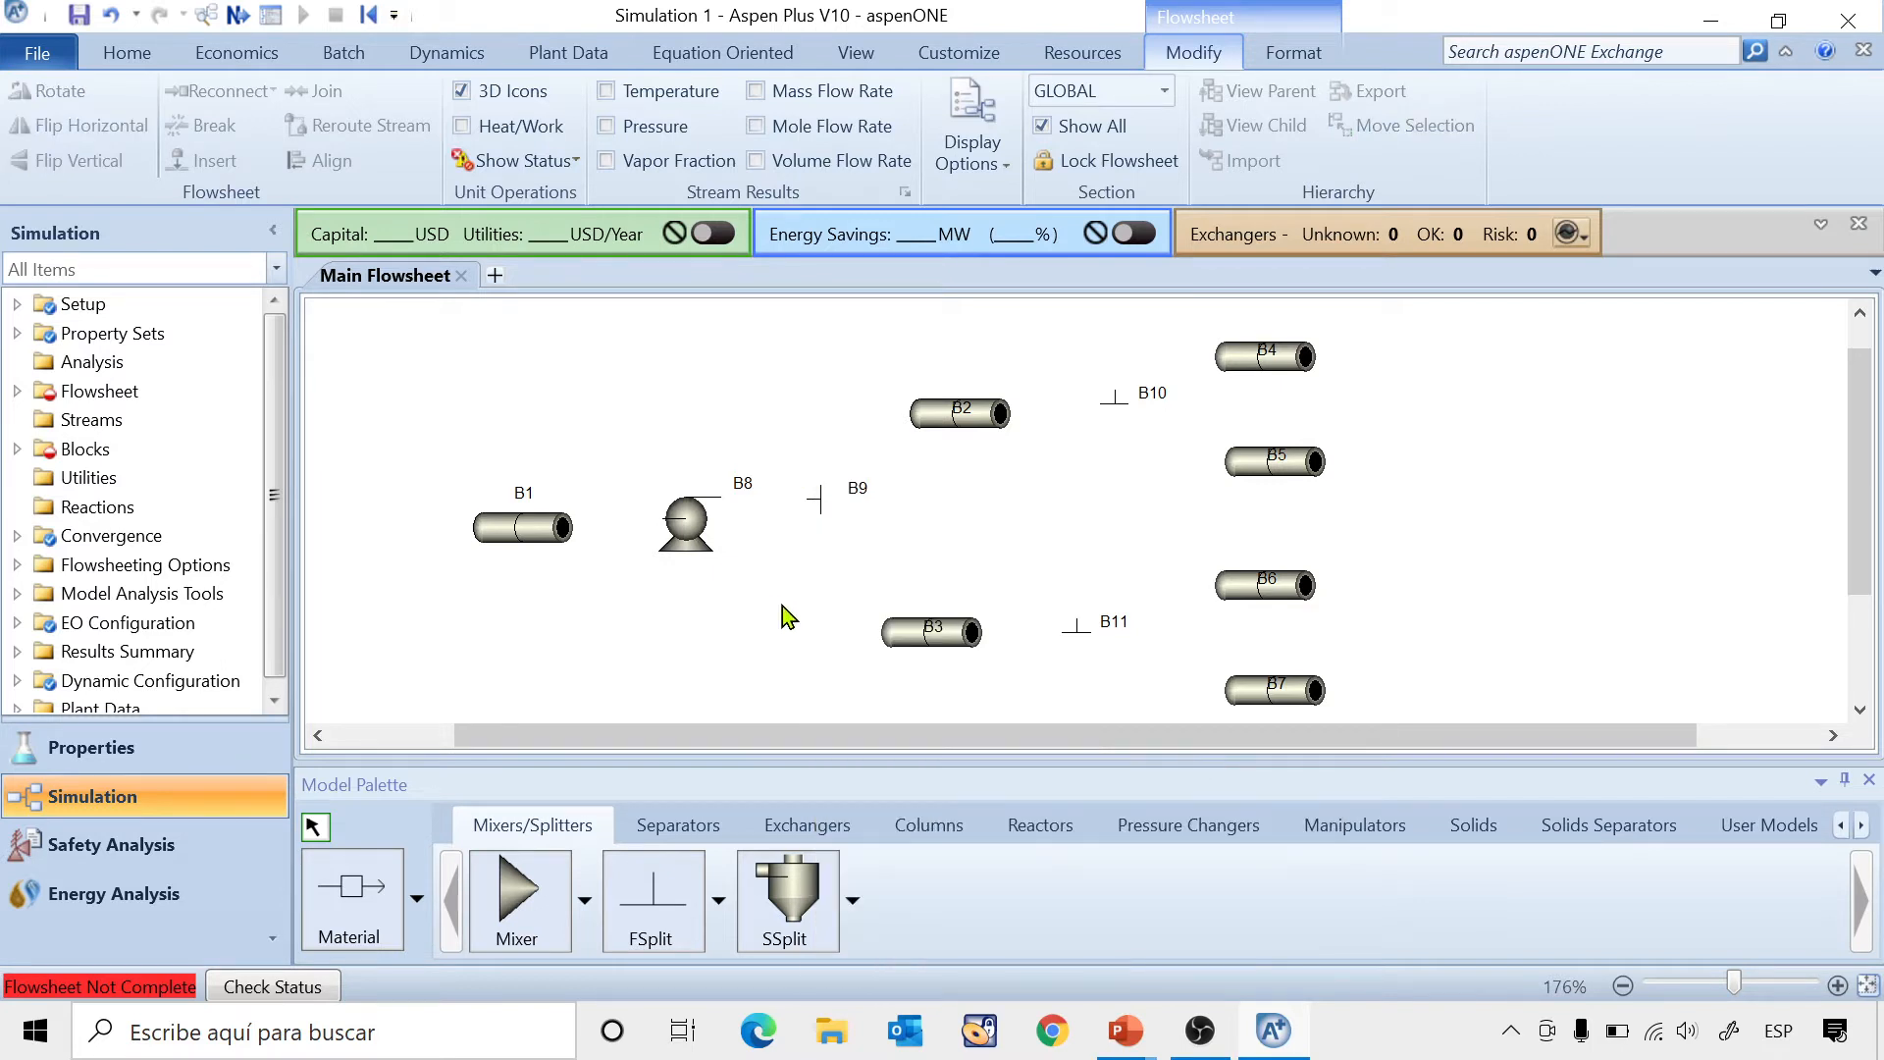
{"action": "right_click", "coordinate": [1127, 416]}
{"action": "mouse_move", "coordinate": [1199, 846]}
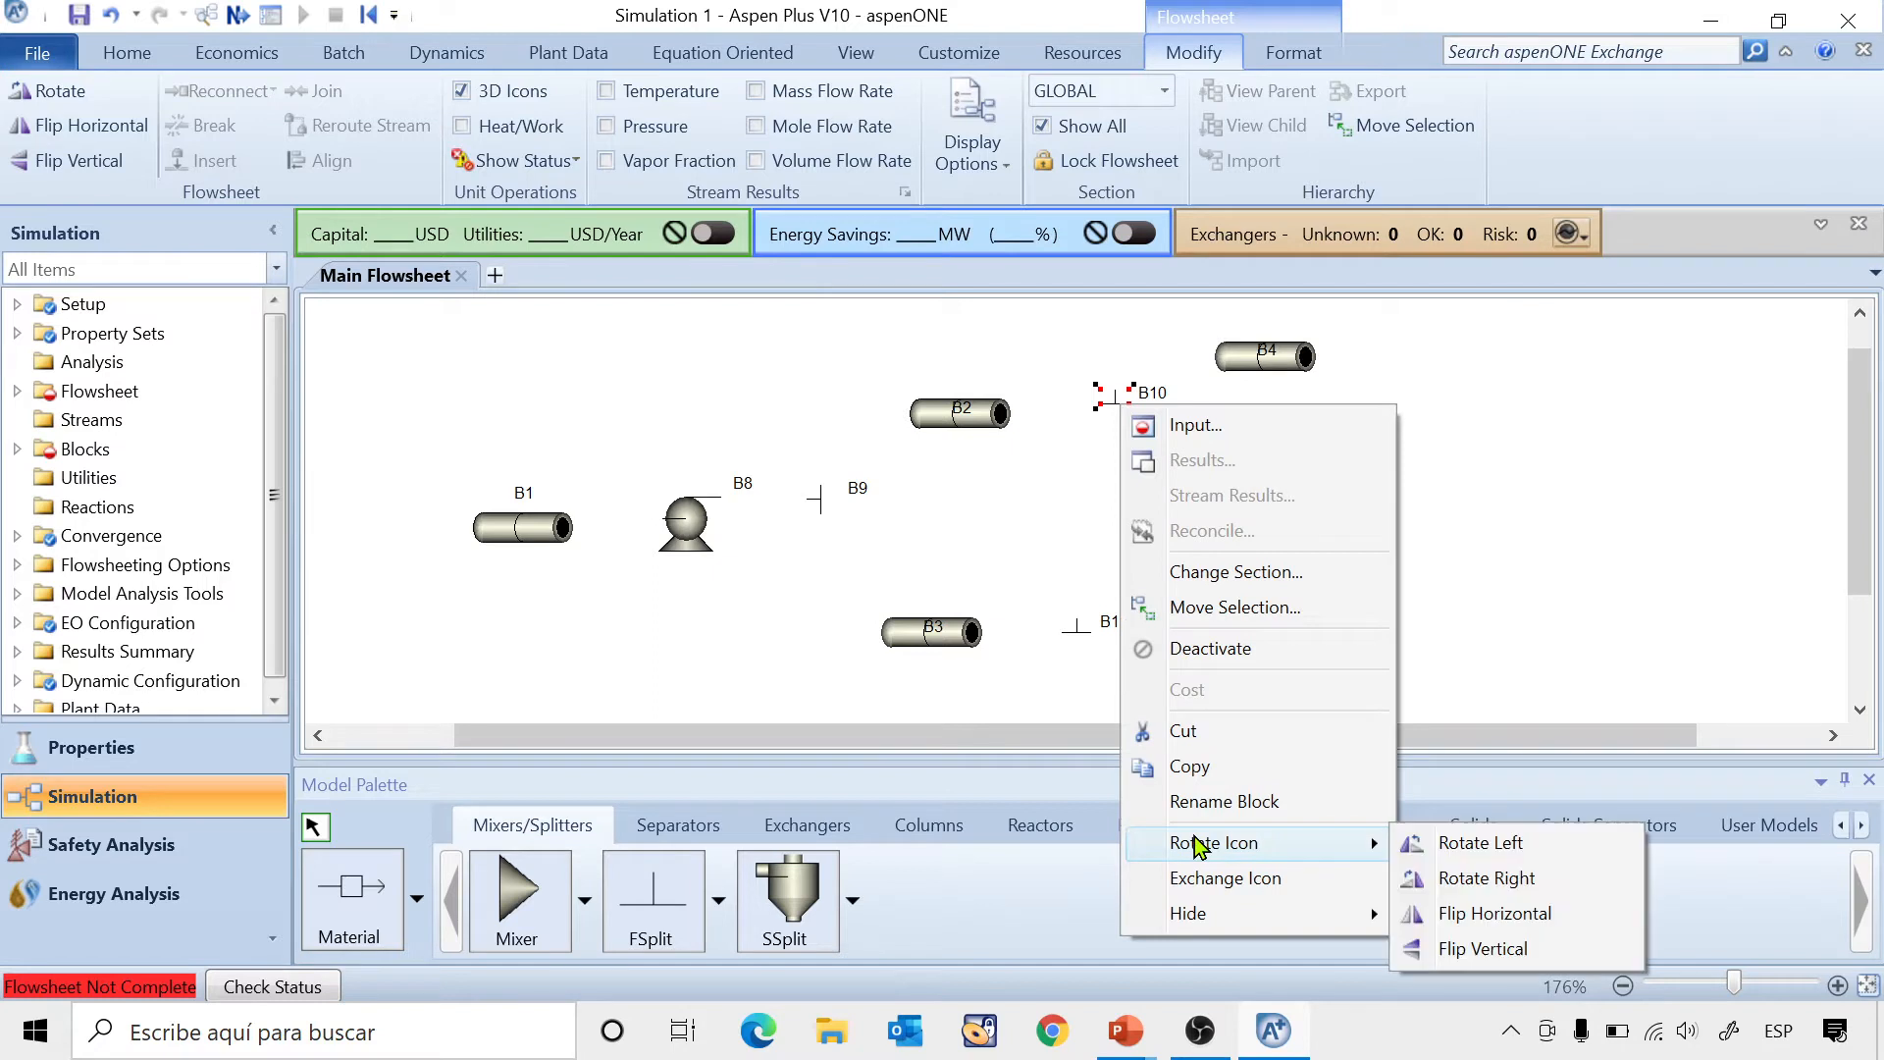
{"action": "left_click", "coordinate": [1440, 839]}
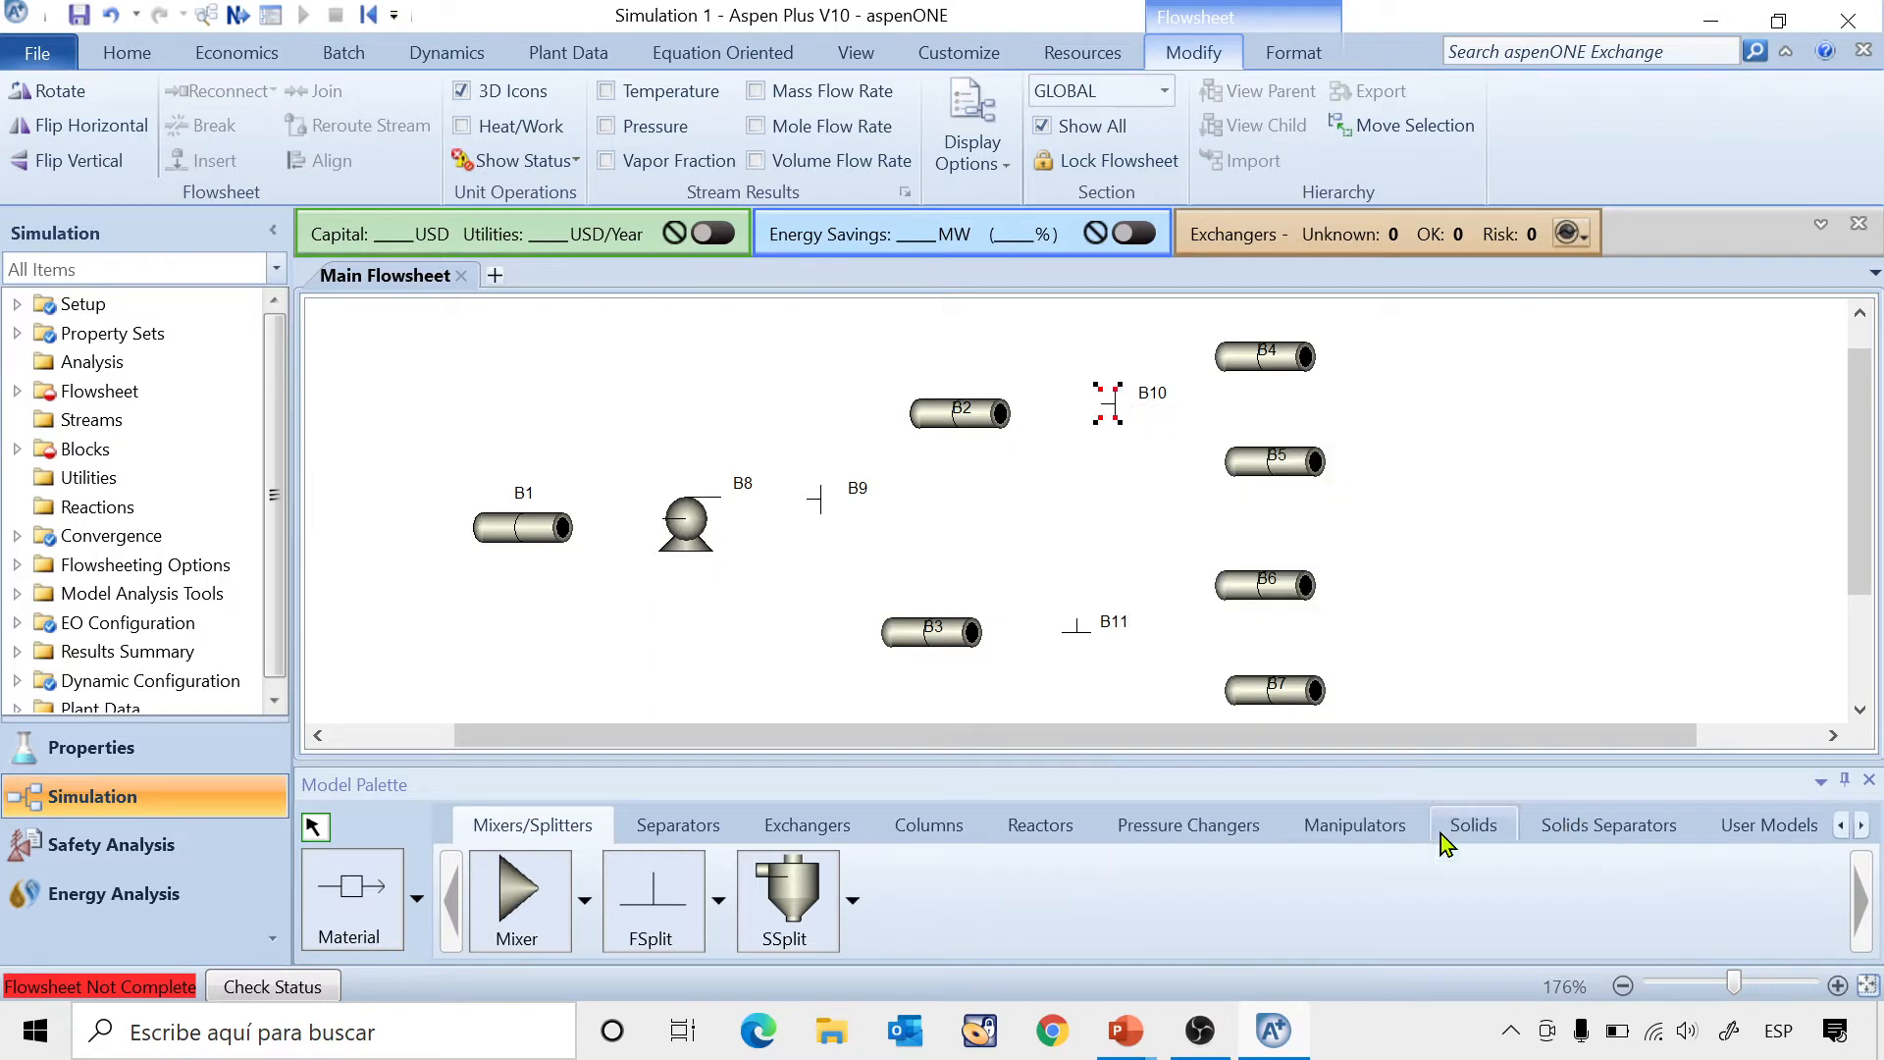
{"action": "right_click", "coordinate": [1086, 639]}
{"action": "mouse_move", "coordinate": [1192, 529]}
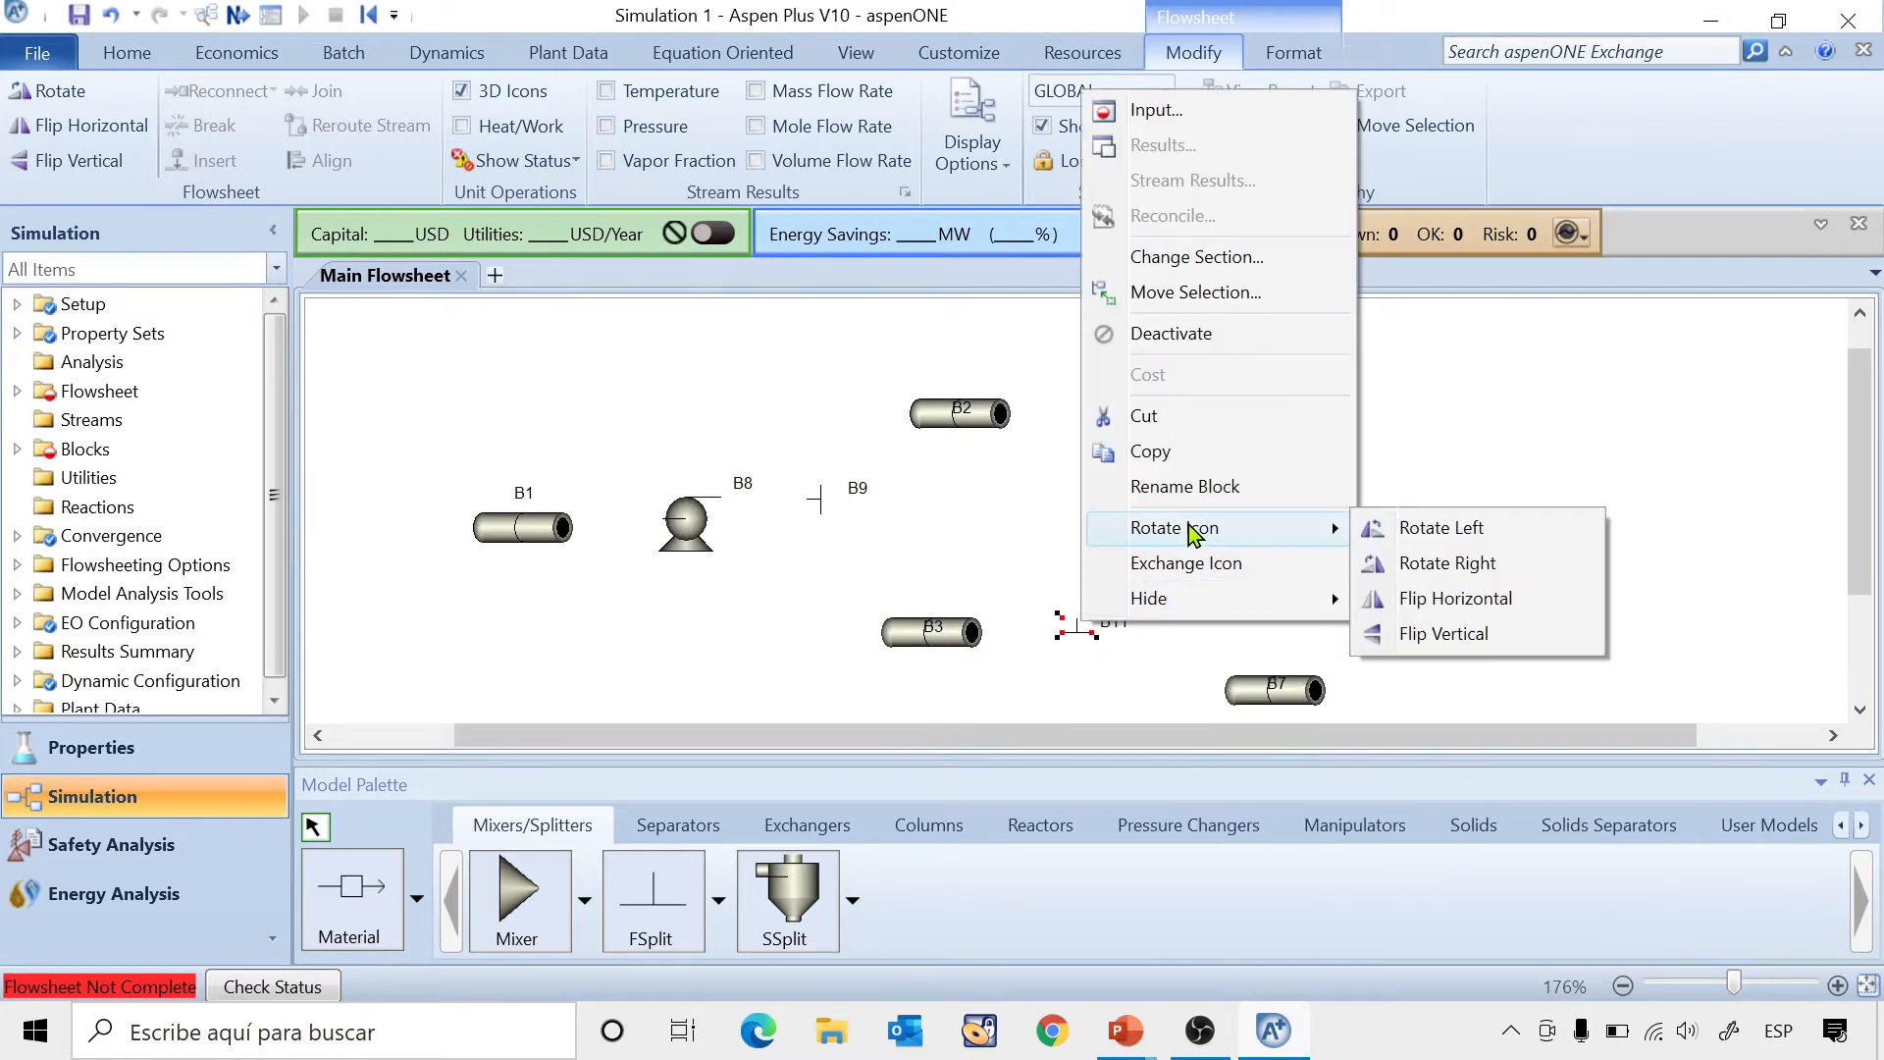
{"action": "left_click", "coordinate": [1459, 532]}
{"action": "left_click", "coordinate": [742, 652]}
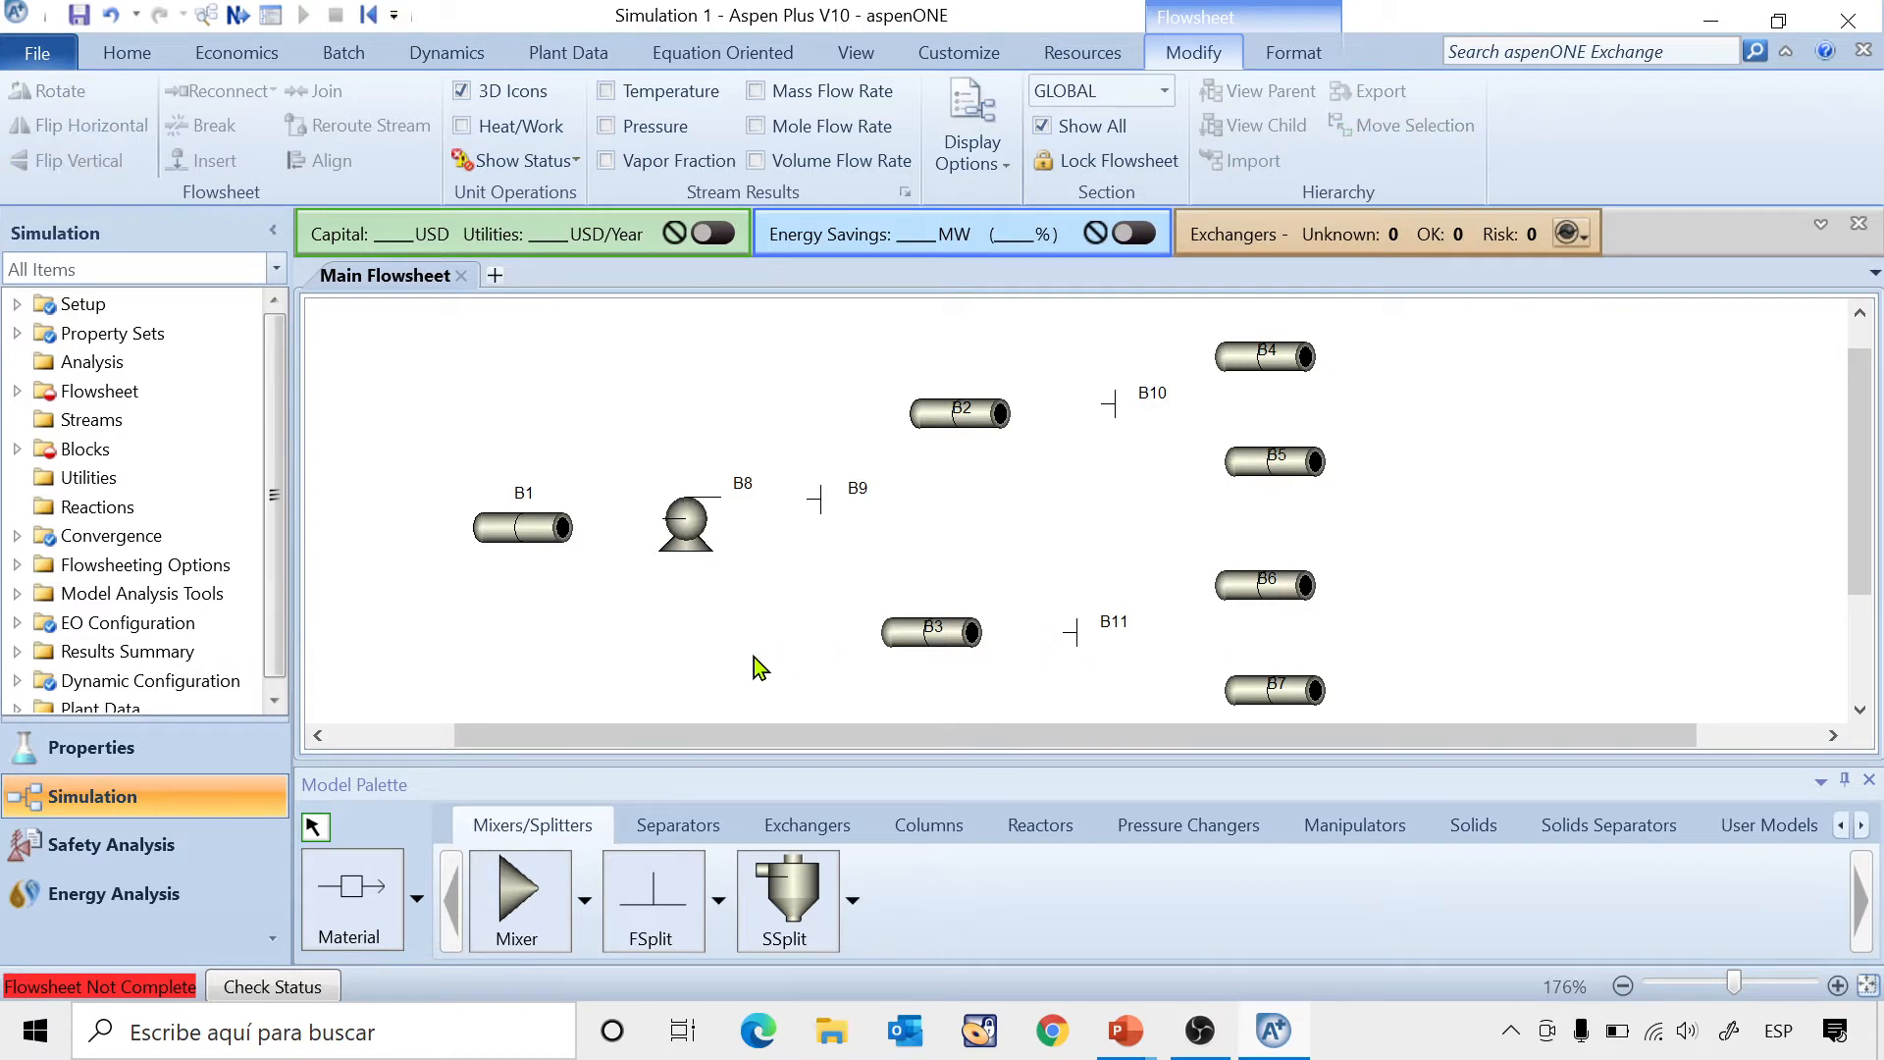
Draw material streams for the feed into B1, from B1 to pump B8, and from the pump to splitter B9.
{"action": "left_click", "coordinate": [348, 894]}
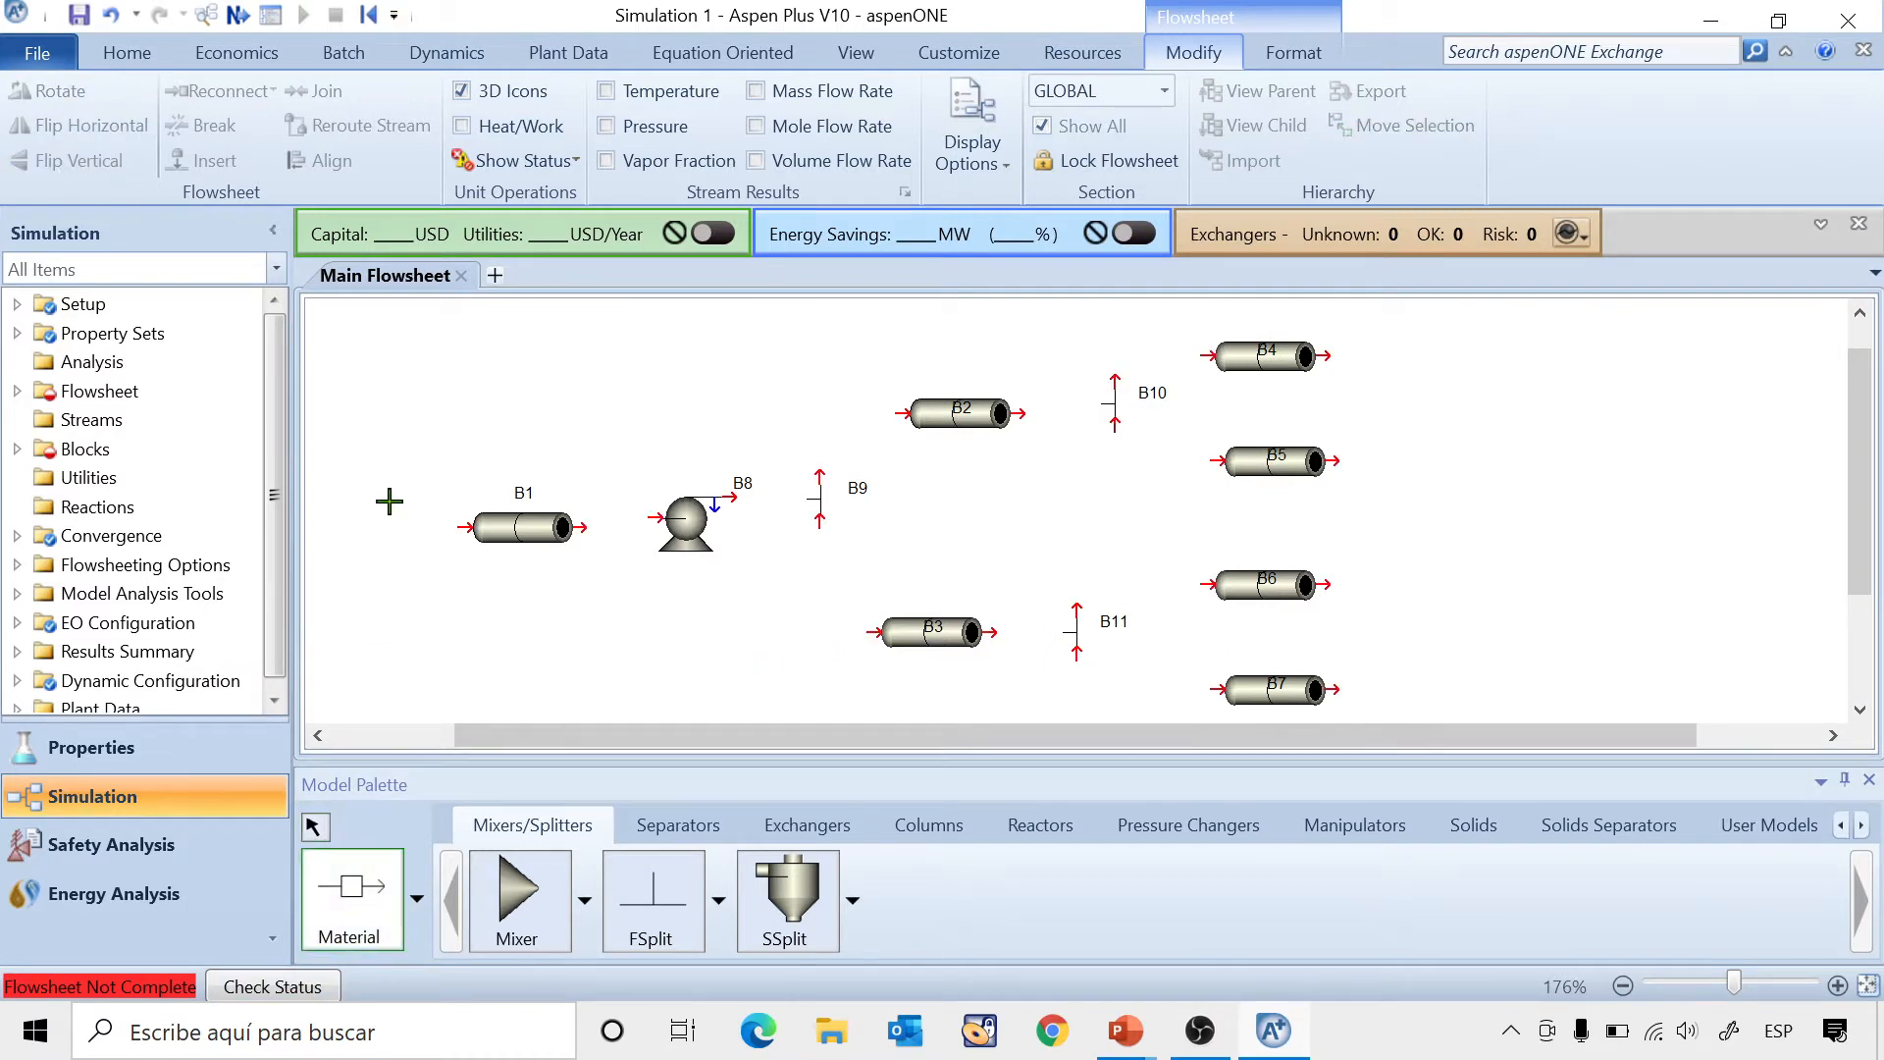
{"action": "left_click", "coordinate": [453, 526]}
{"action": "left_click", "coordinate": [355, 530]}
{"action": "left_click", "coordinate": [581, 527]}
{"action": "left_click", "coordinate": [645, 514]}
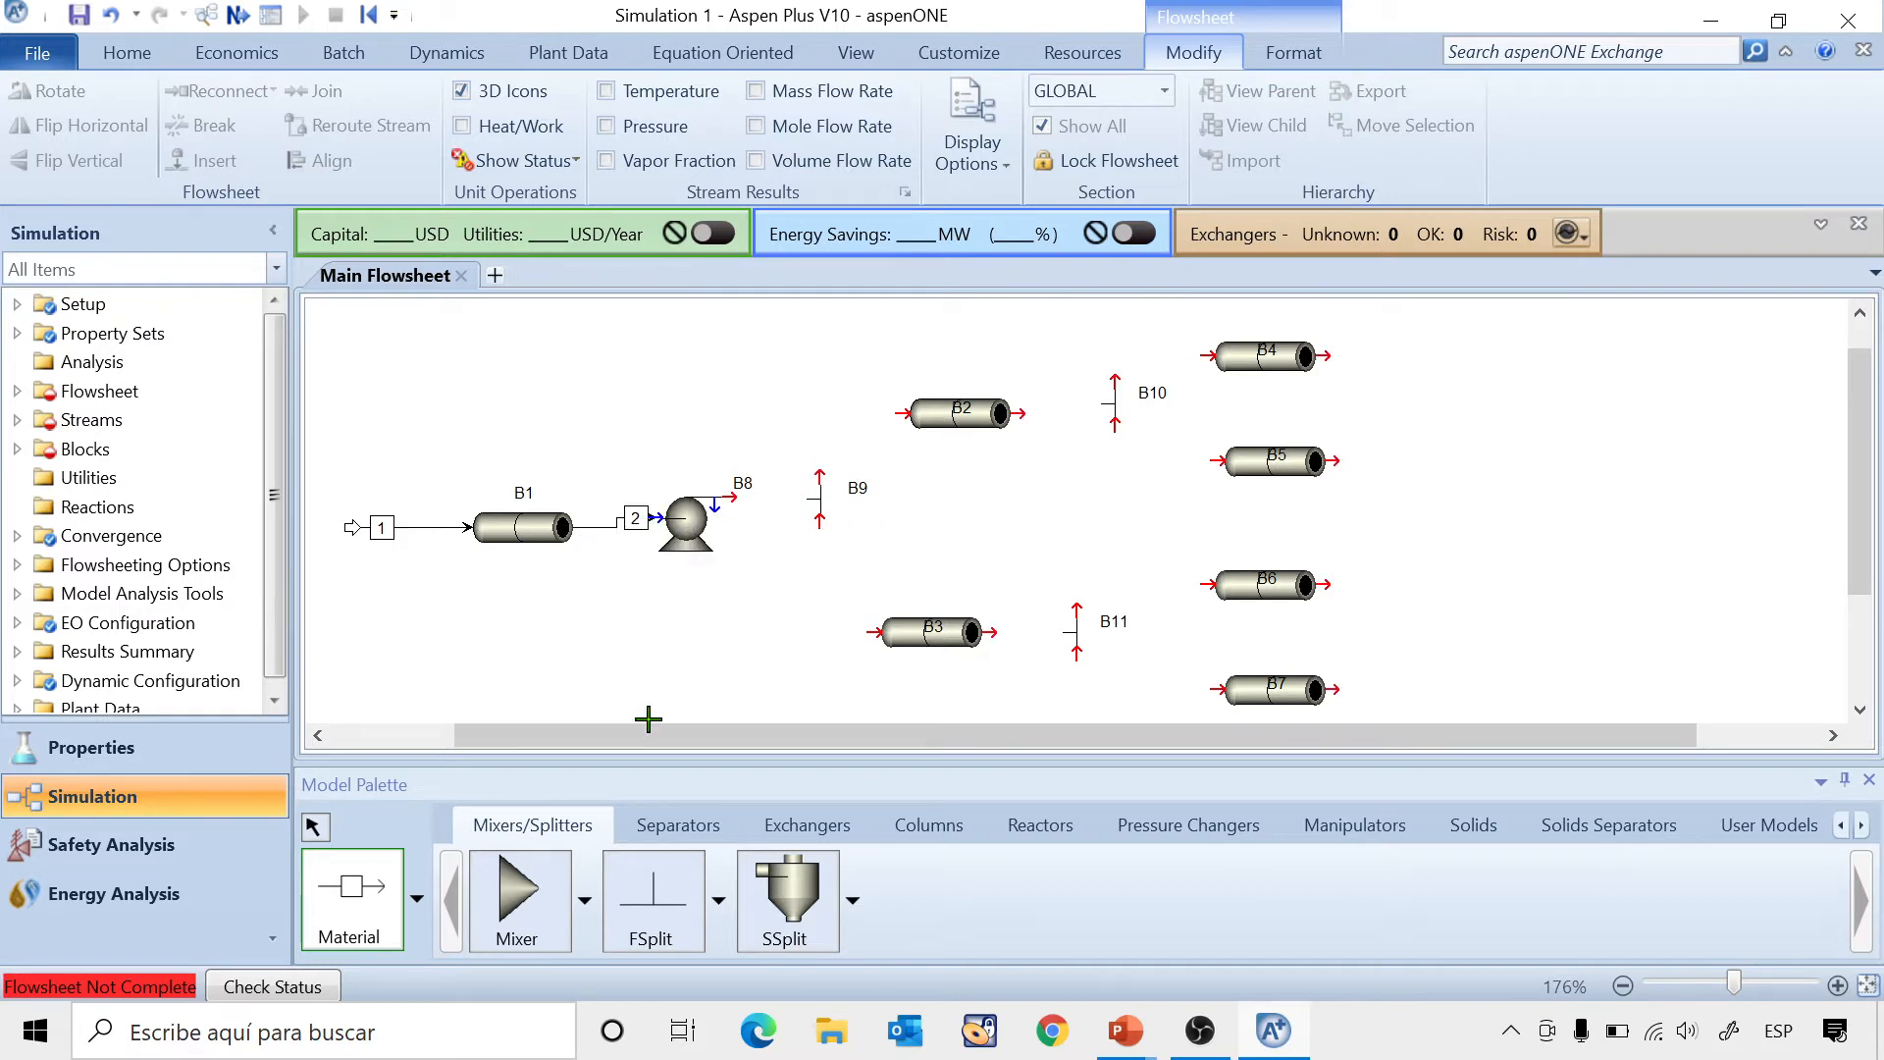
{"action": "left_click", "coordinate": [731, 498]}
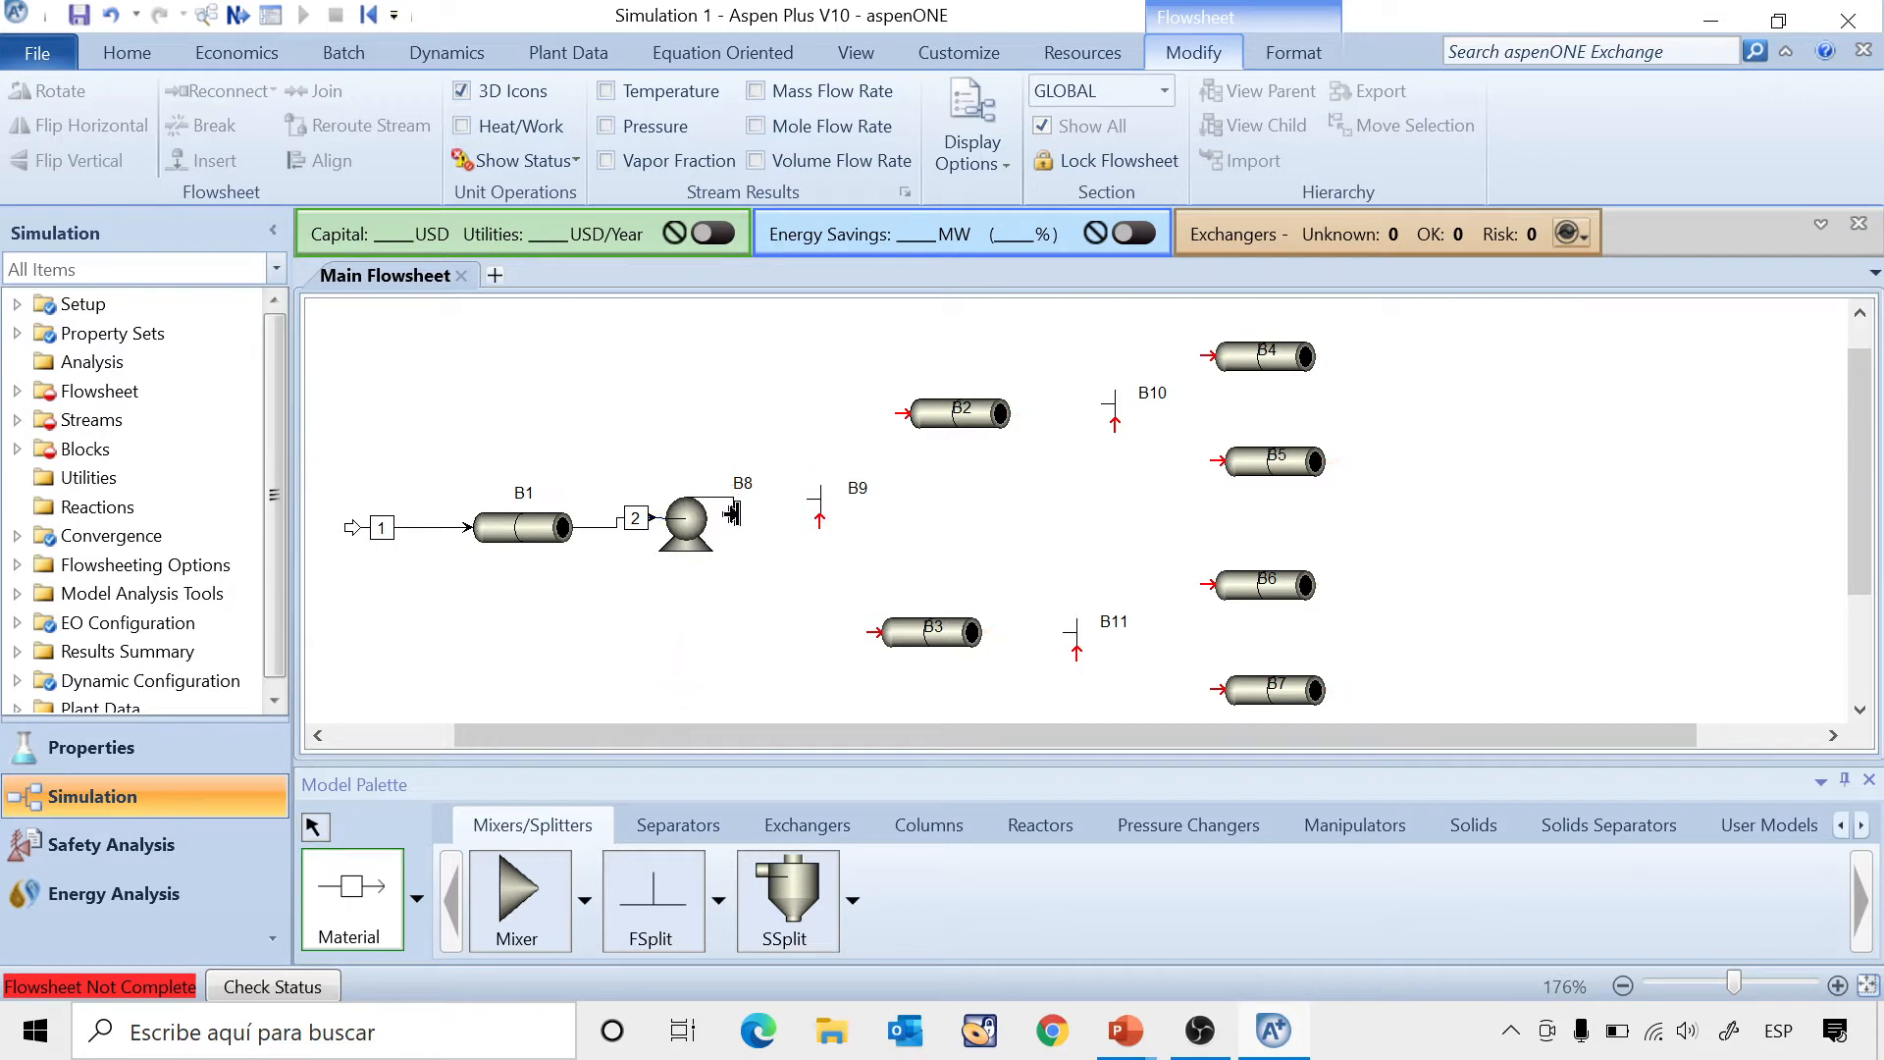
{"action": "left_click", "coordinate": [812, 528]}
{"action": "left_click", "coordinate": [773, 498]}
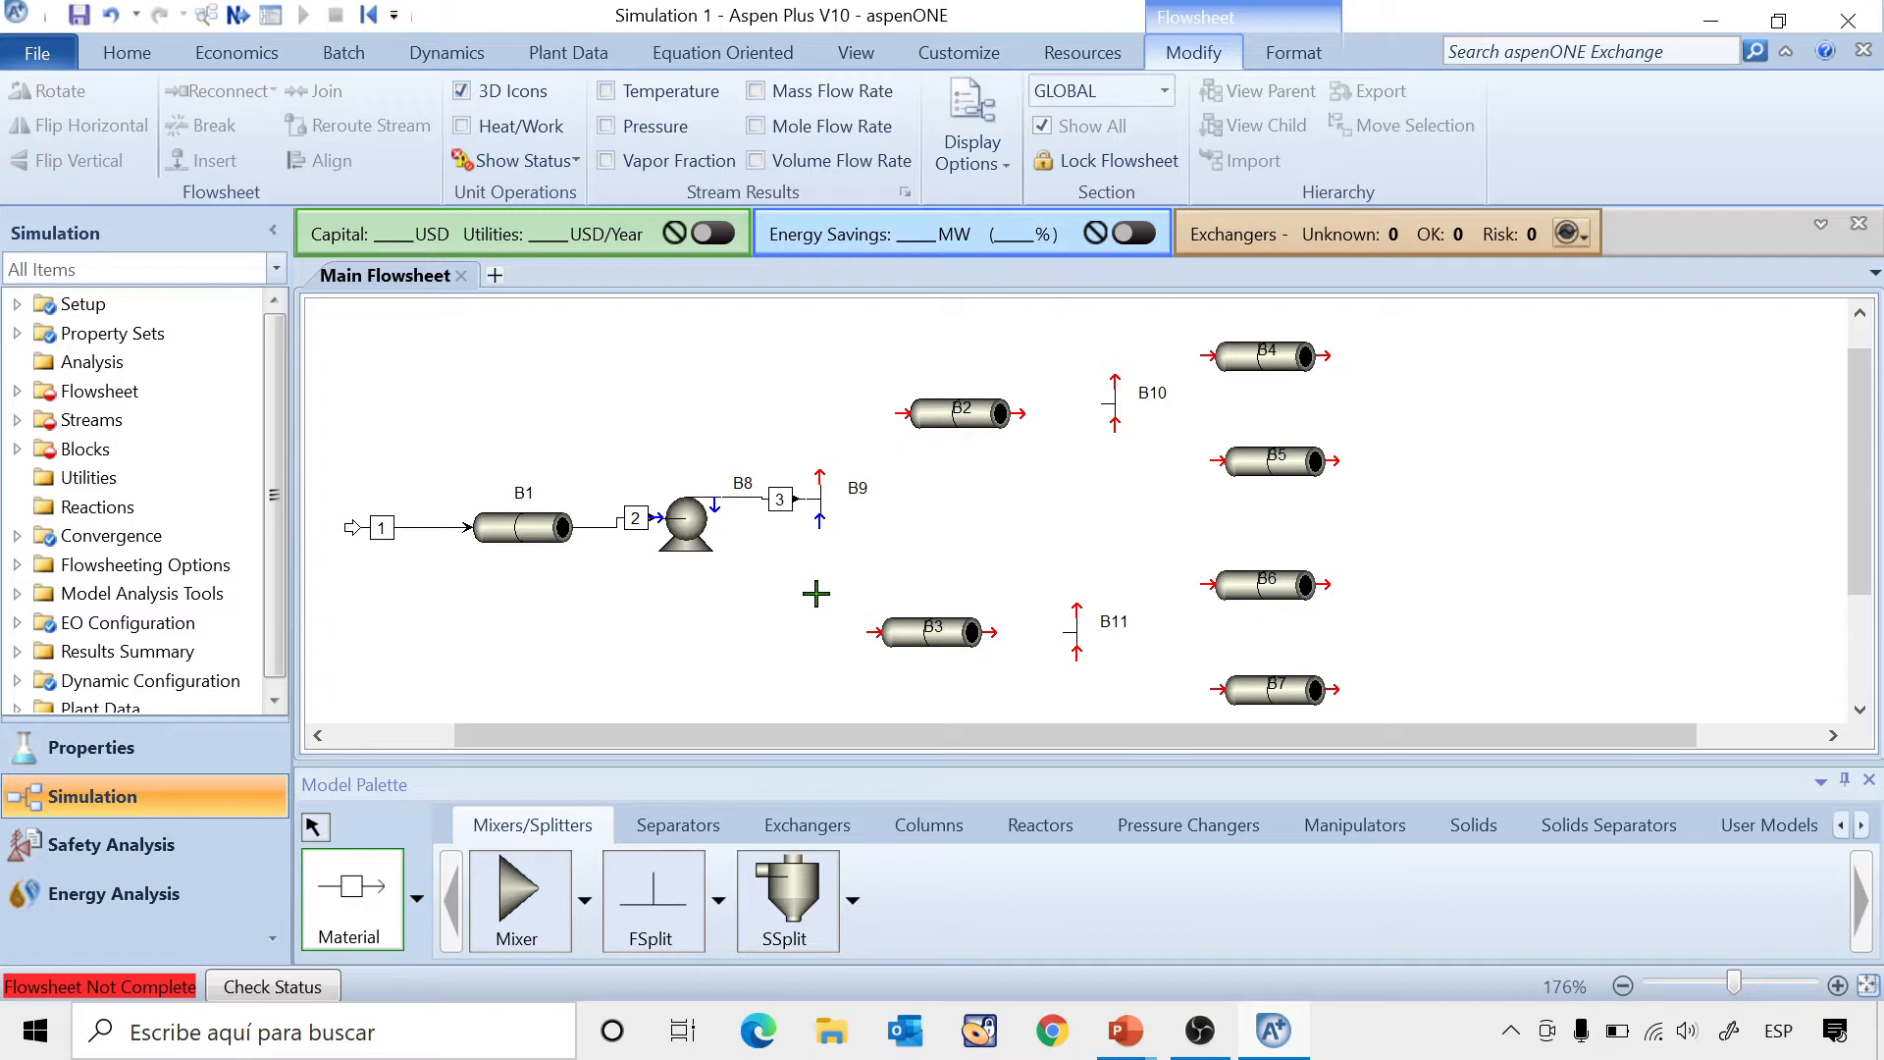
Connect the two outlets of splitter B9 to the inlets of B2 and B3 with material streams.
{"action": "left_click", "coordinate": [814, 468]}
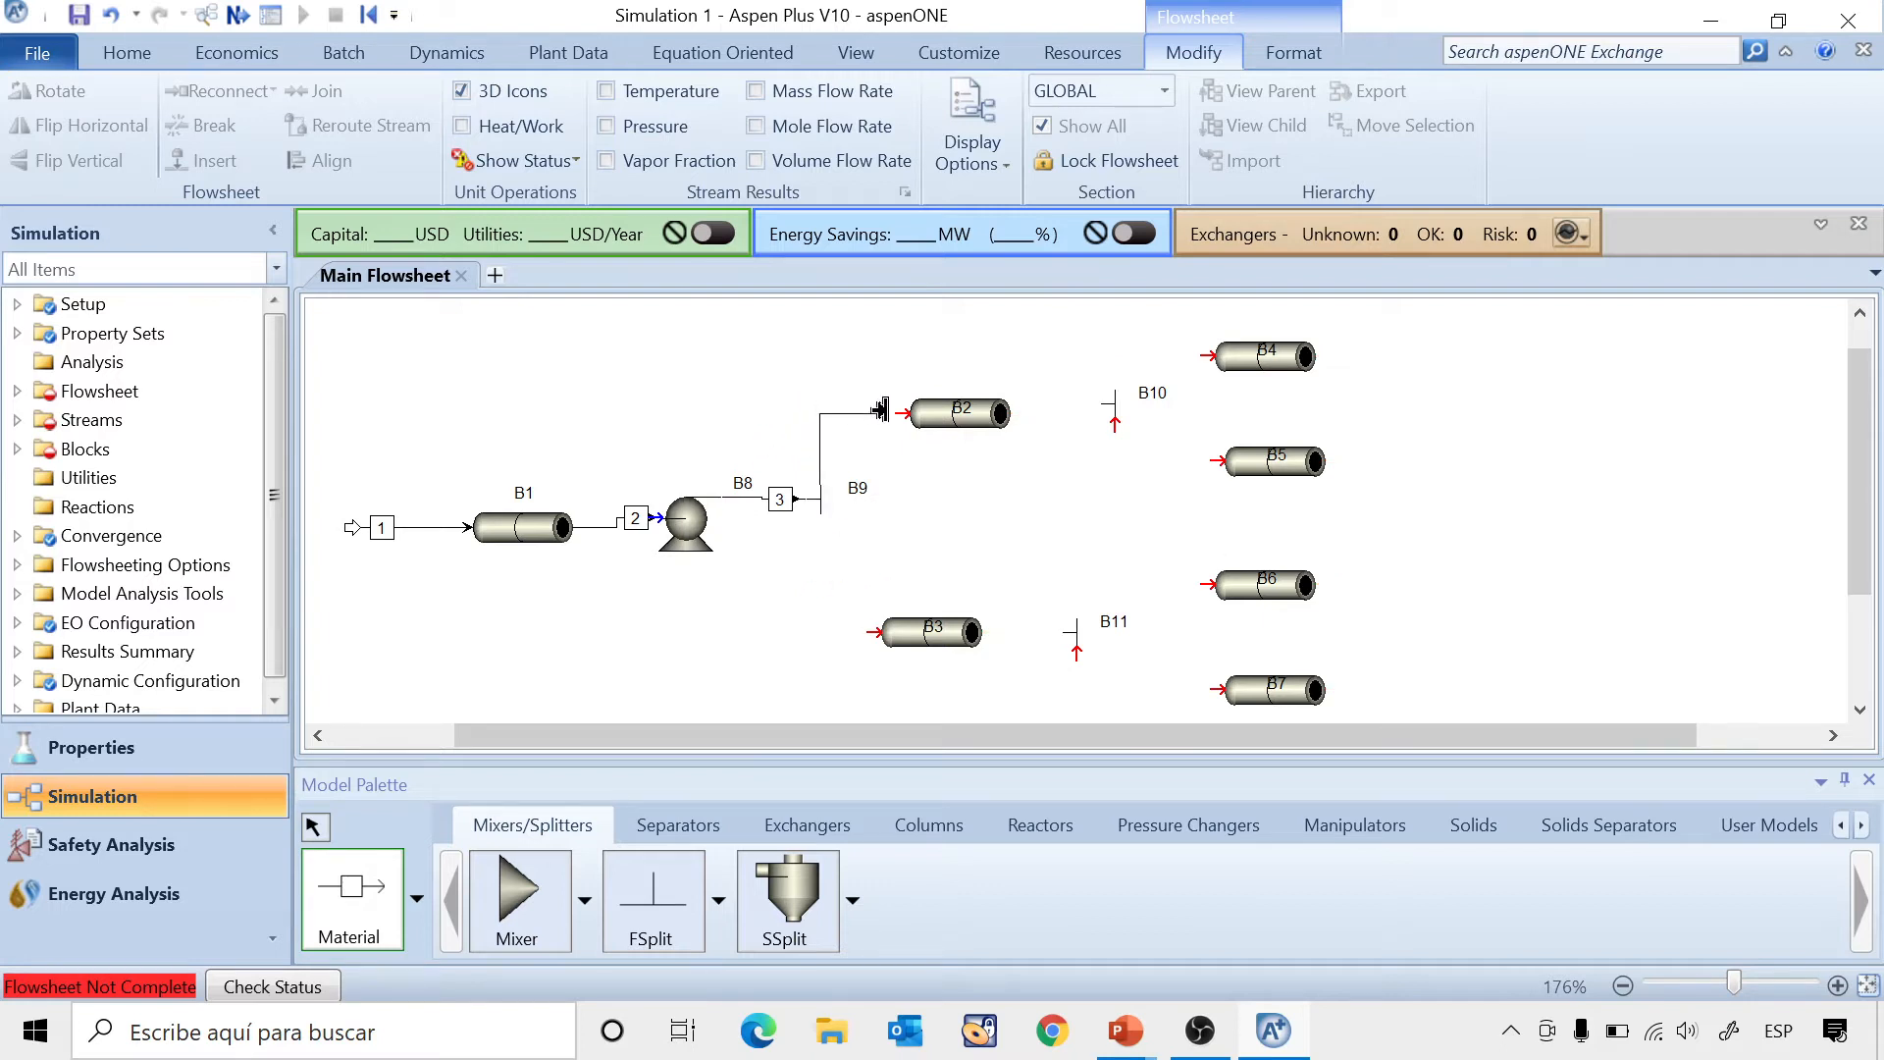
{"action": "left_click", "coordinate": [891, 410]}
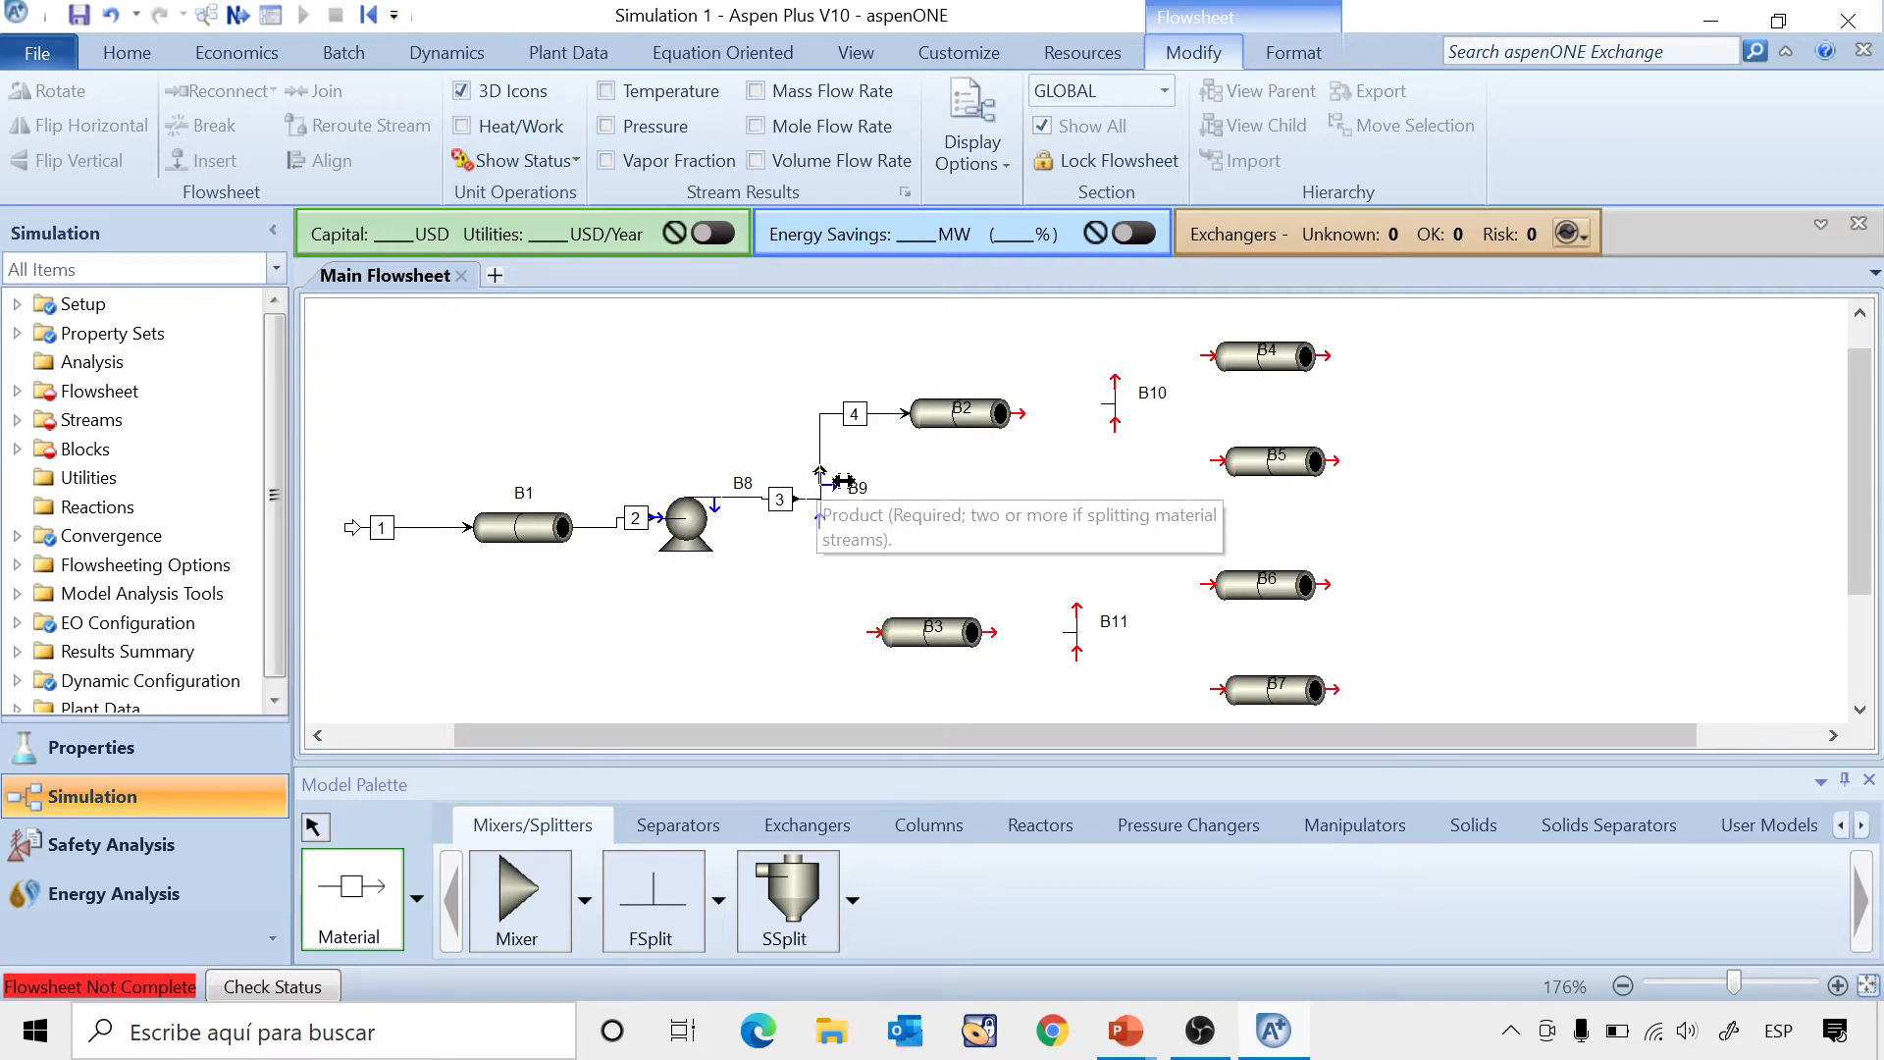
{"action": "left_click", "coordinate": [821, 552]}
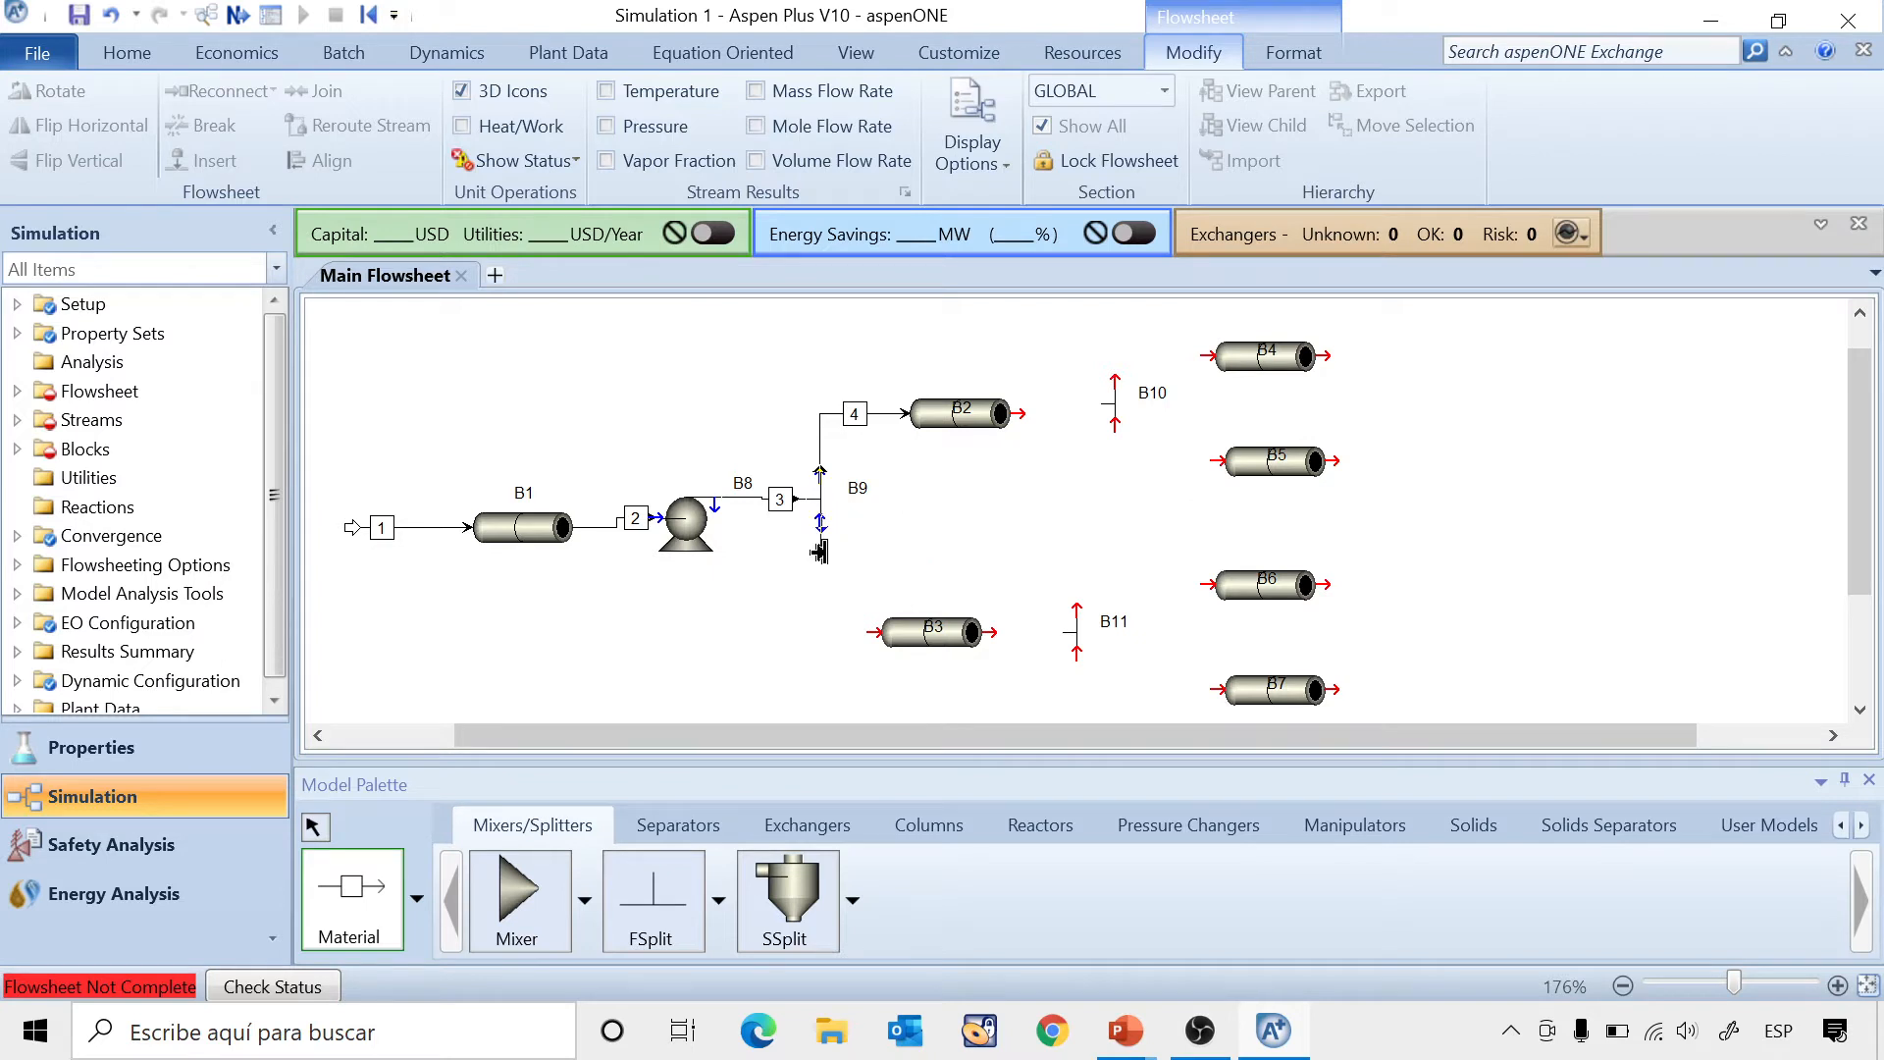
{"action": "left_click", "coordinate": [860, 629]}
Connect the outlet of B2 to splitter B10 and the outlet of B3 to splitter B11.
{"action": "left_click", "coordinate": [1017, 412]}
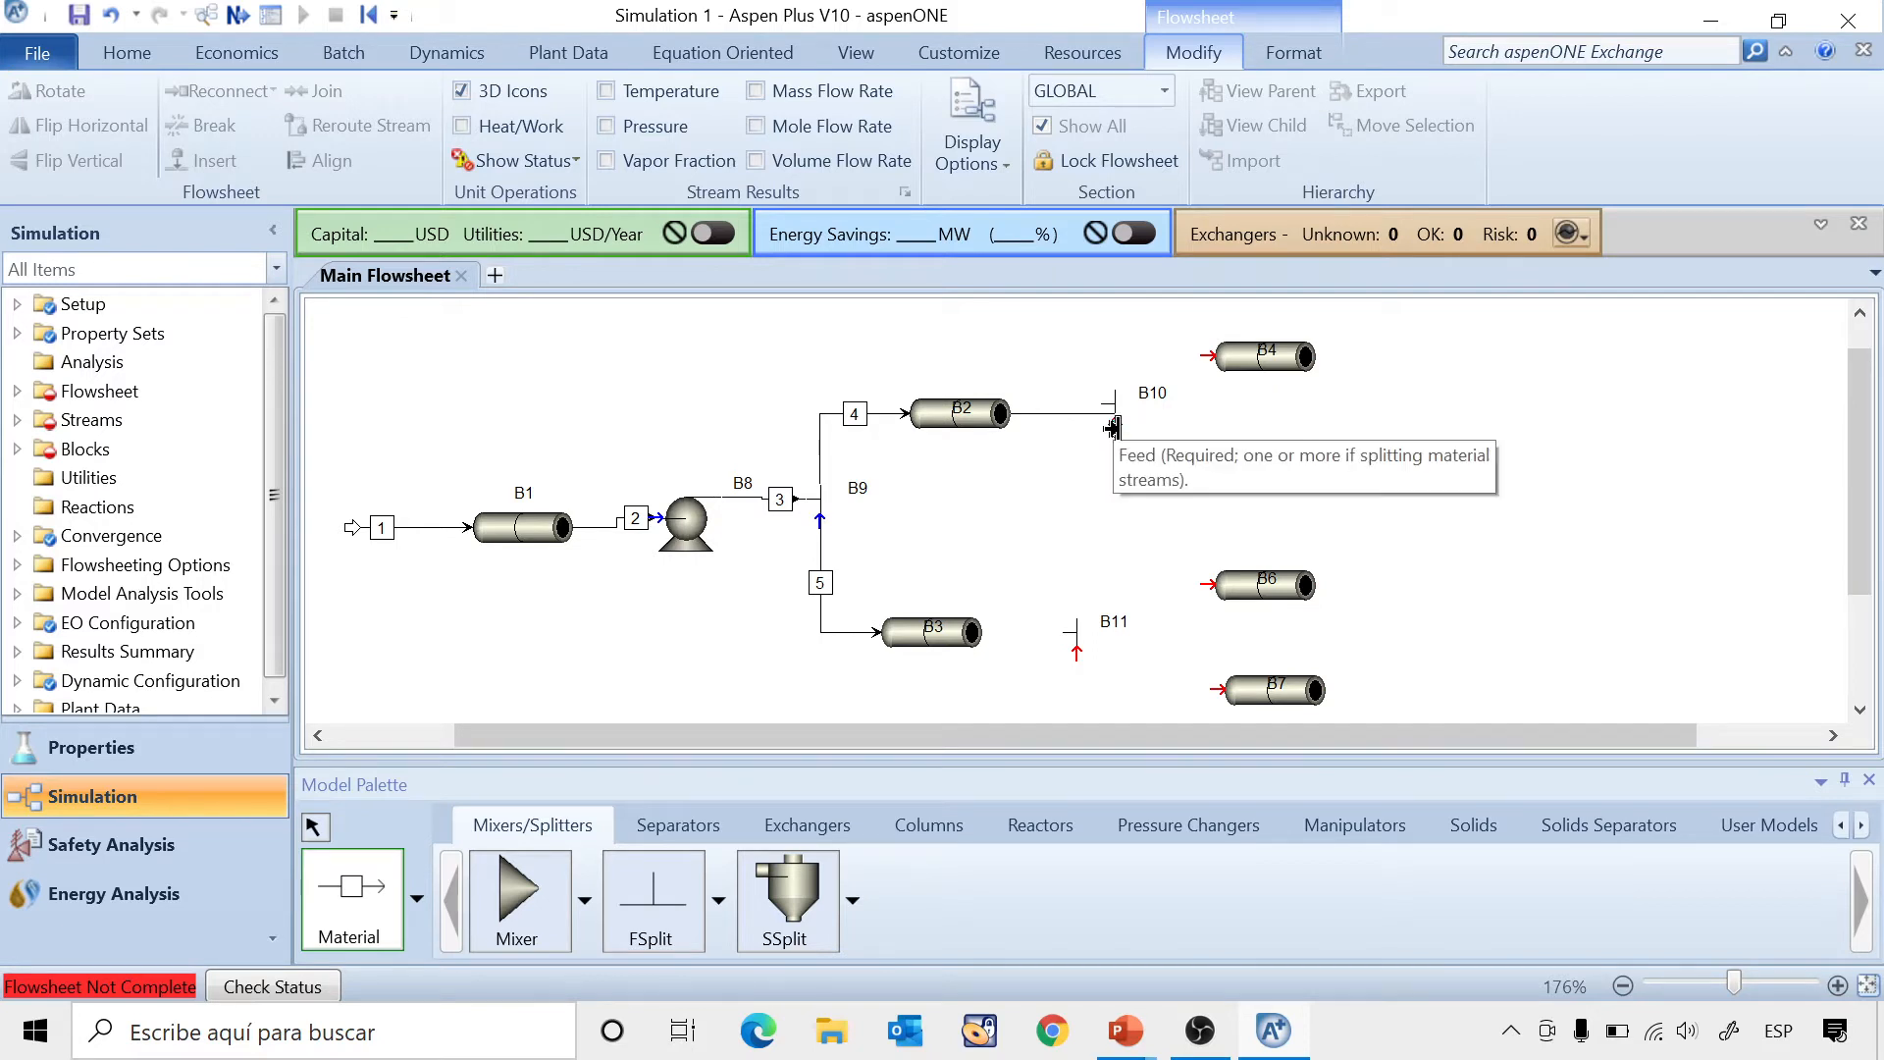
{"action": "left_click", "coordinate": [1113, 427]}
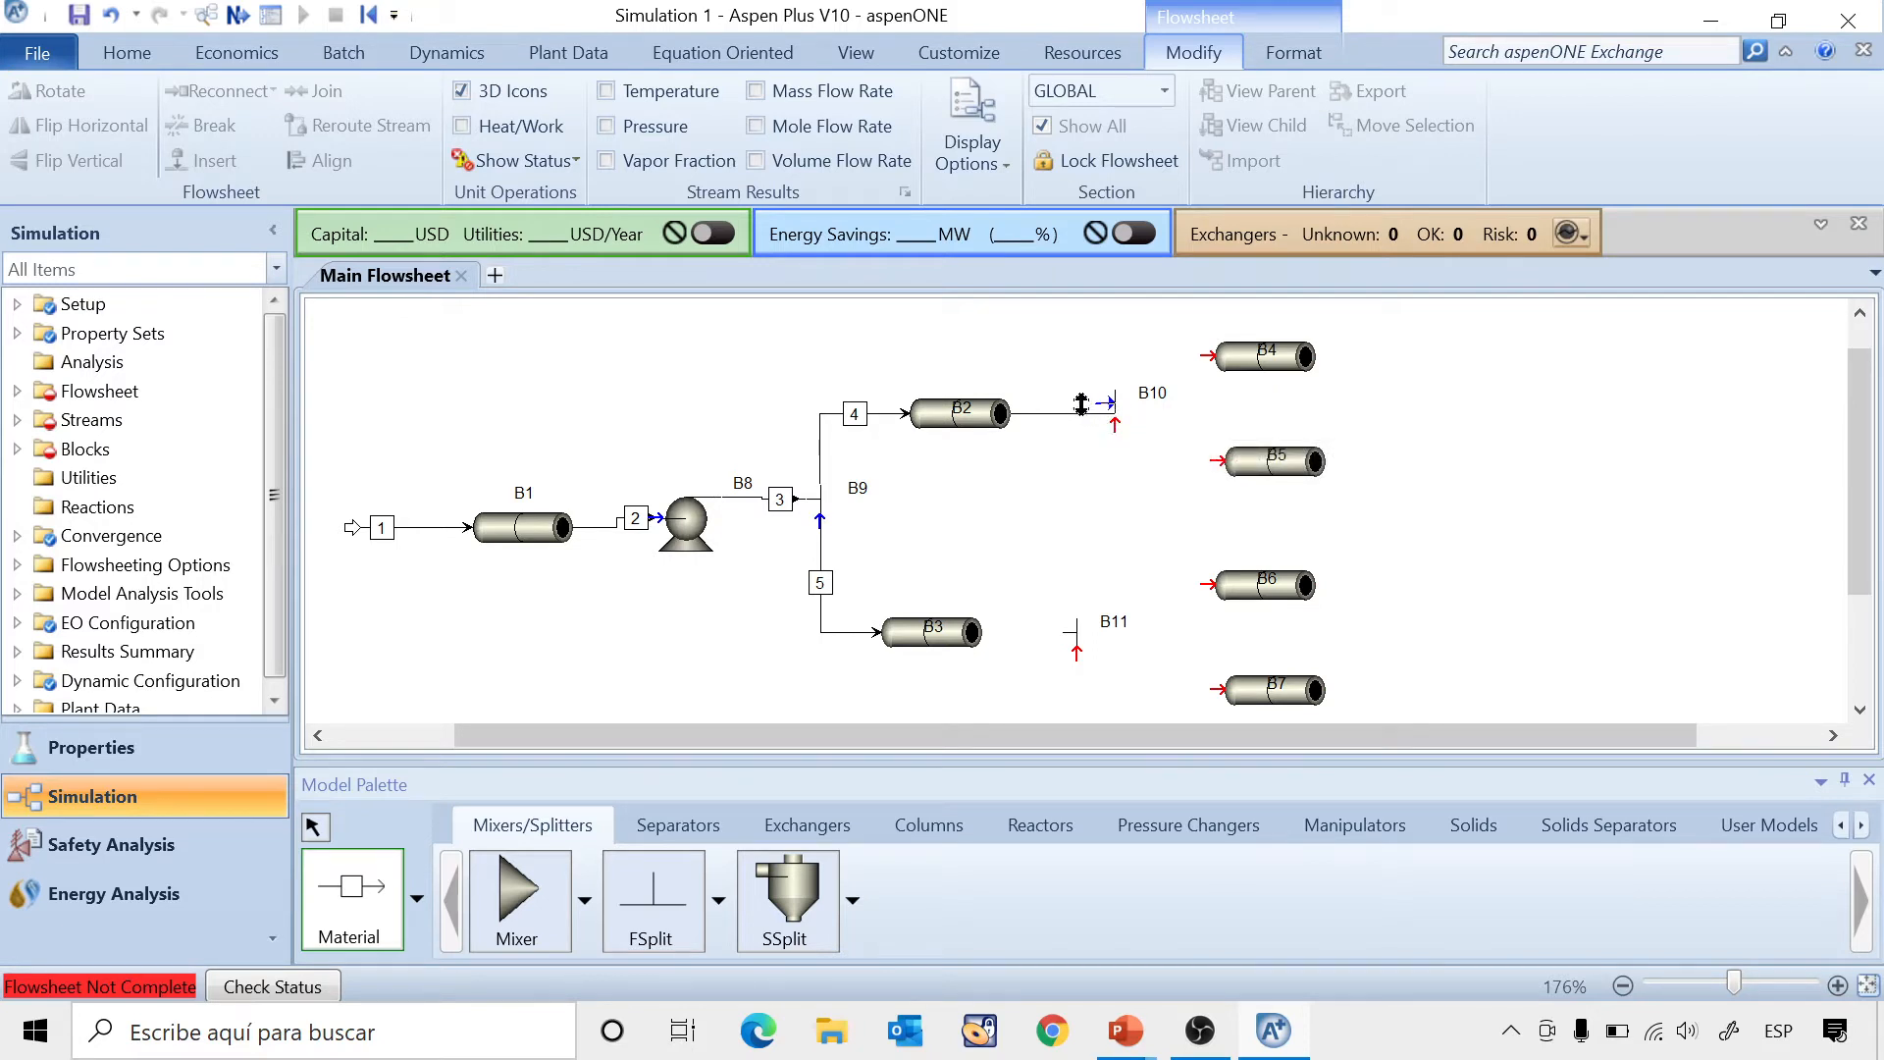
{"action": "left_click", "coordinate": [1080, 403]}
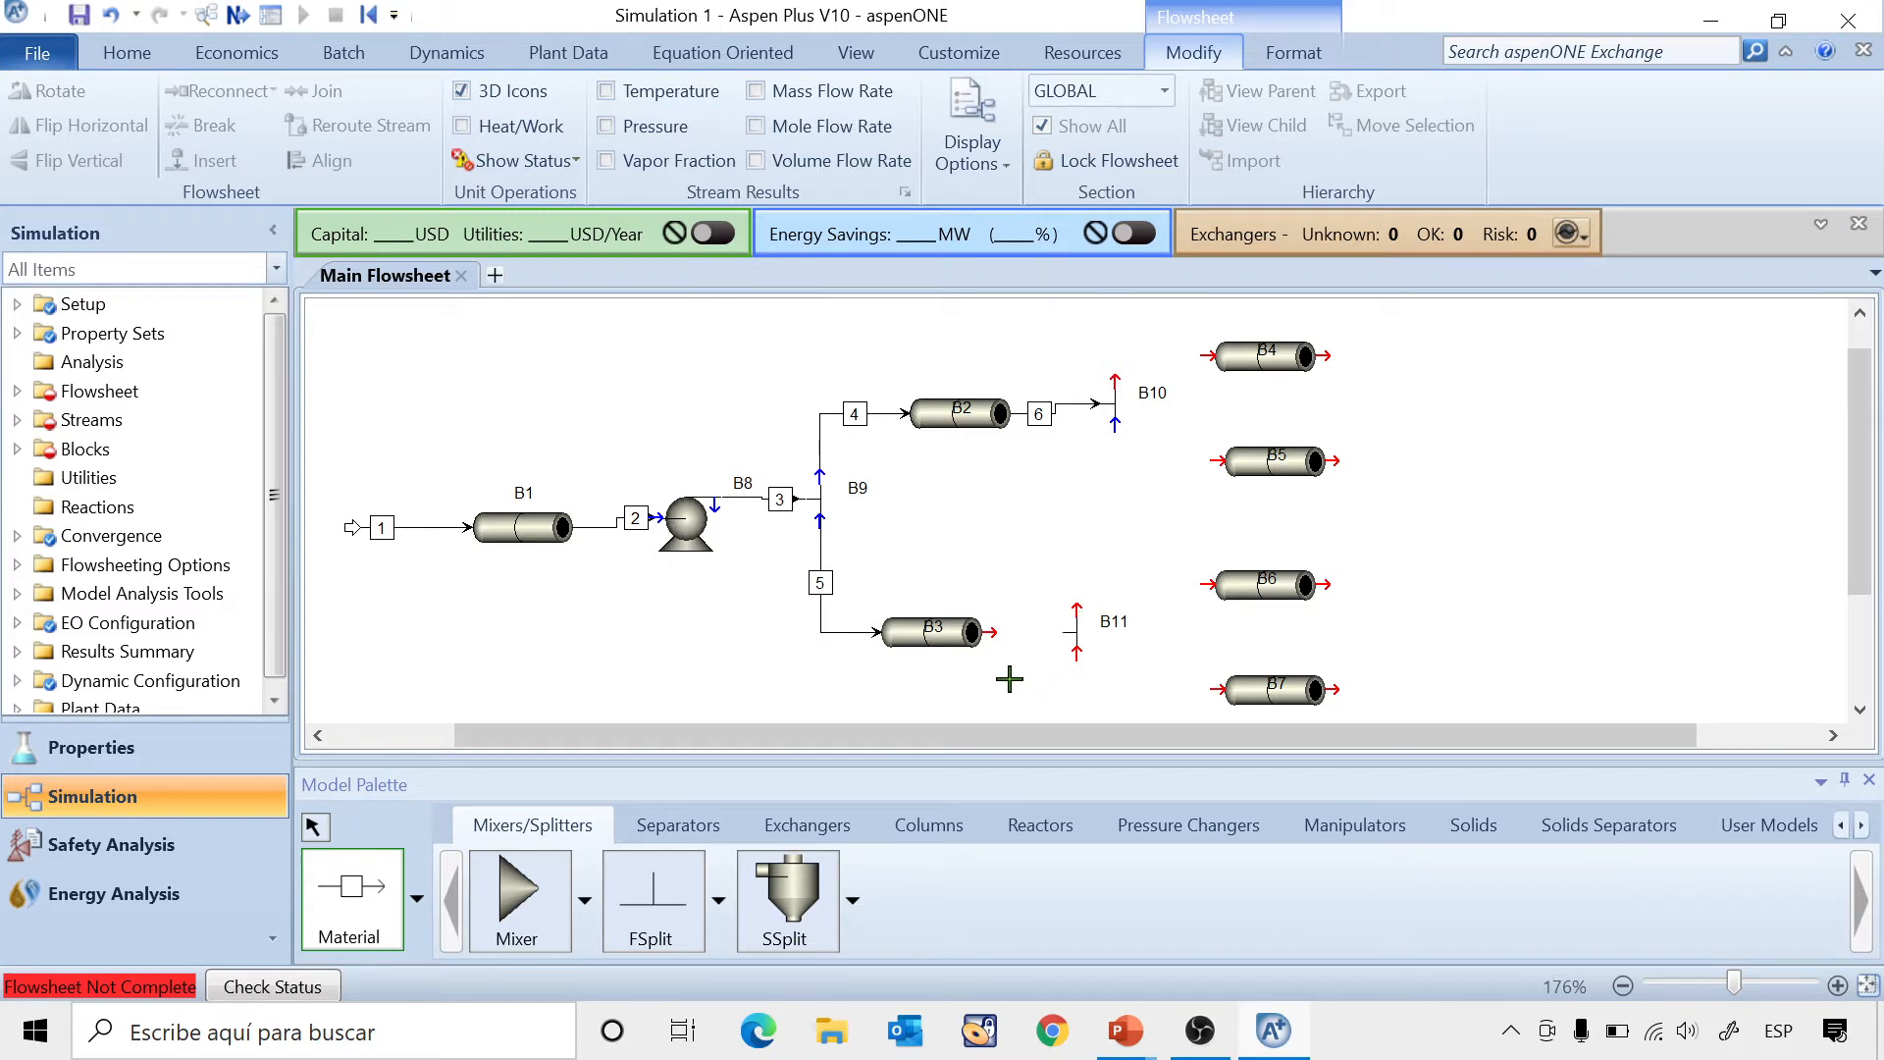
{"action": "left_click", "coordinate": [1013, 638]}
{"action": "left_click", "coordinate": [1049, 632]}
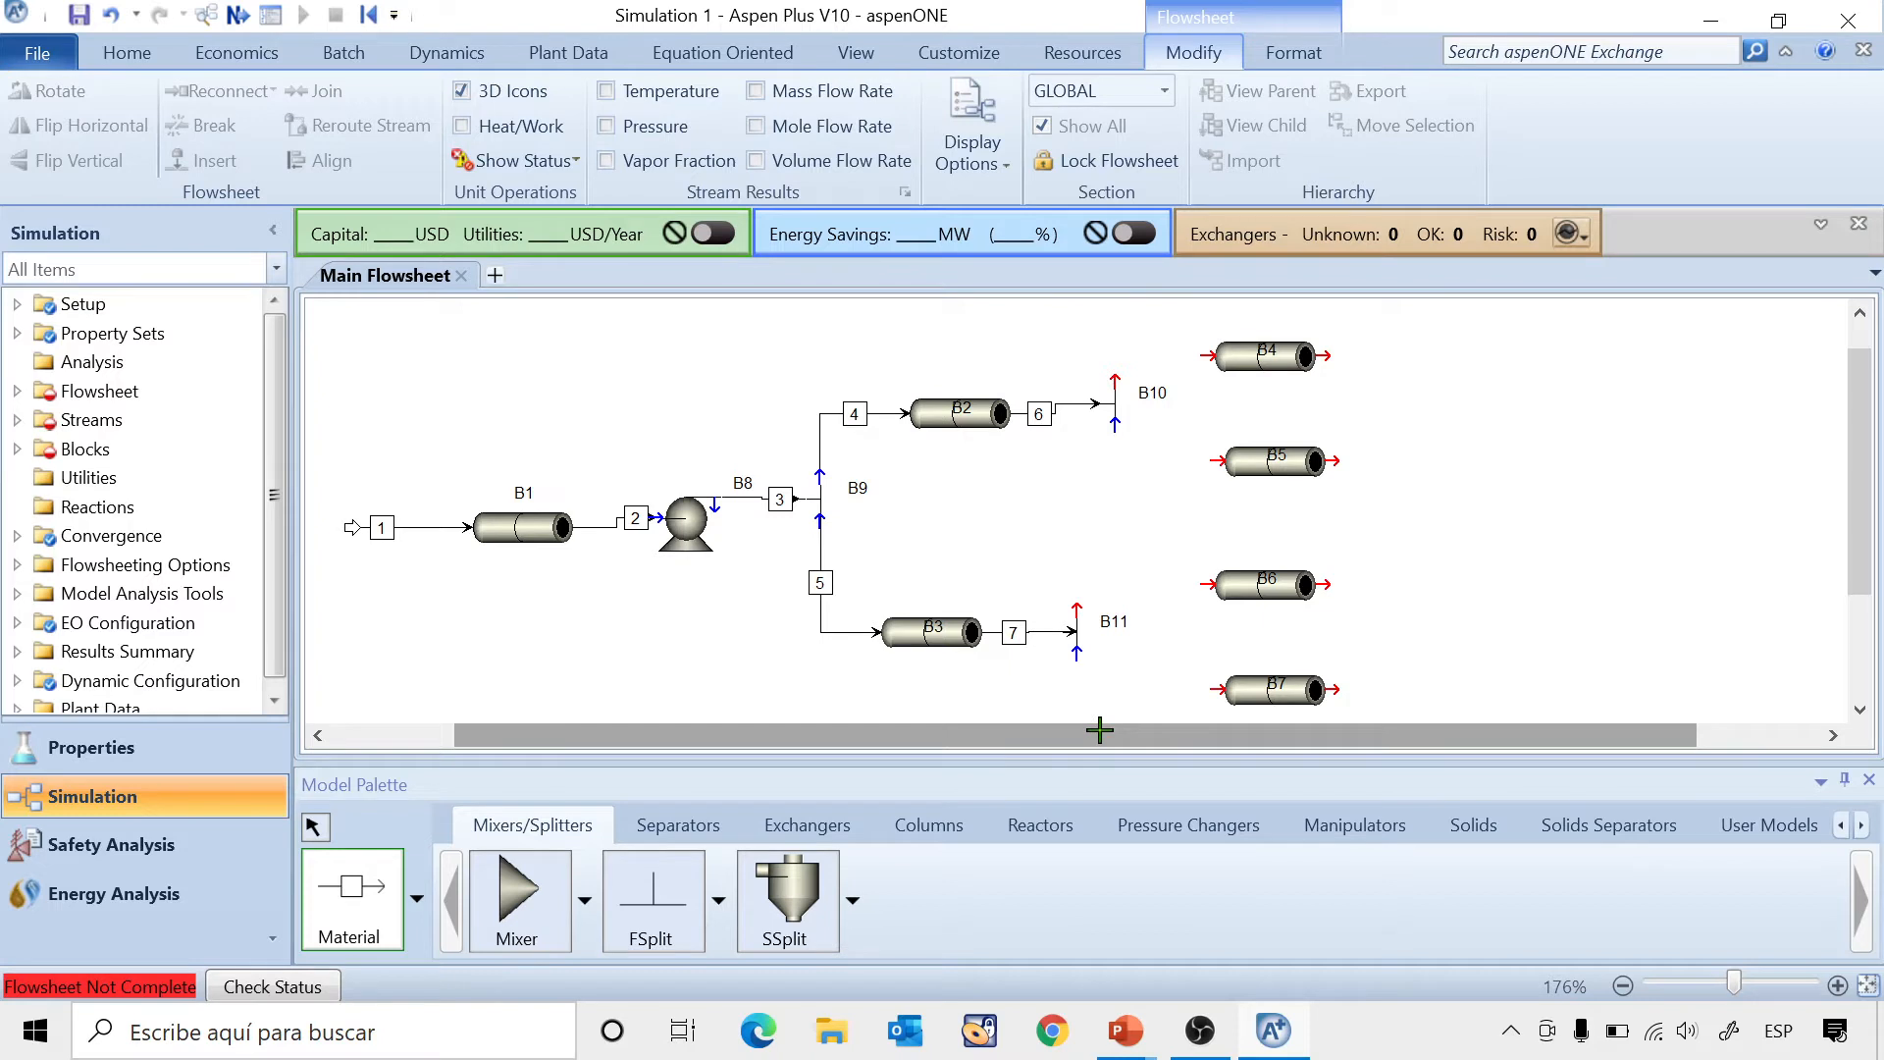
Connect the two outlets of splitter B10 to the inlets of pipes B4 and B5.
{"action": "left_click", "coordinate": [1113, 376]}
{"action": "left_click", "coordinate": [1206, 356]}
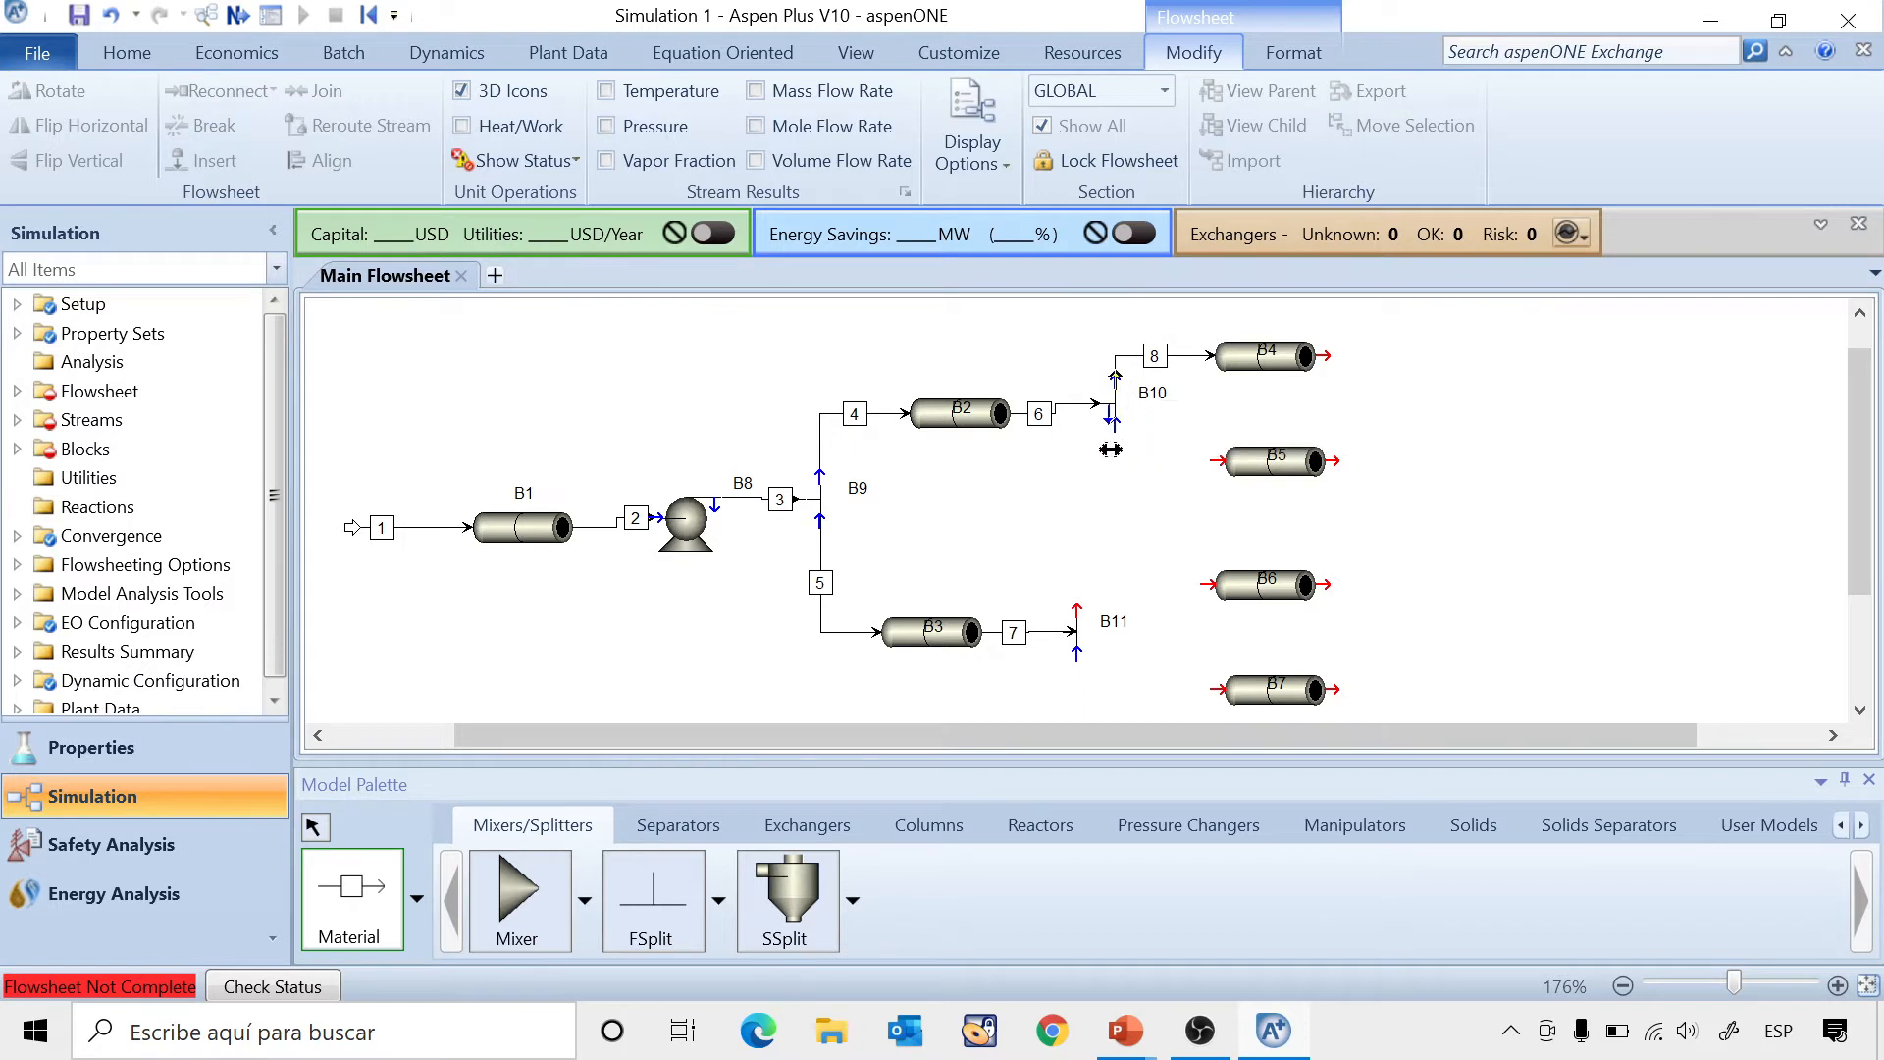
{"action": "left_click", "coordinate": [1118, 453]}
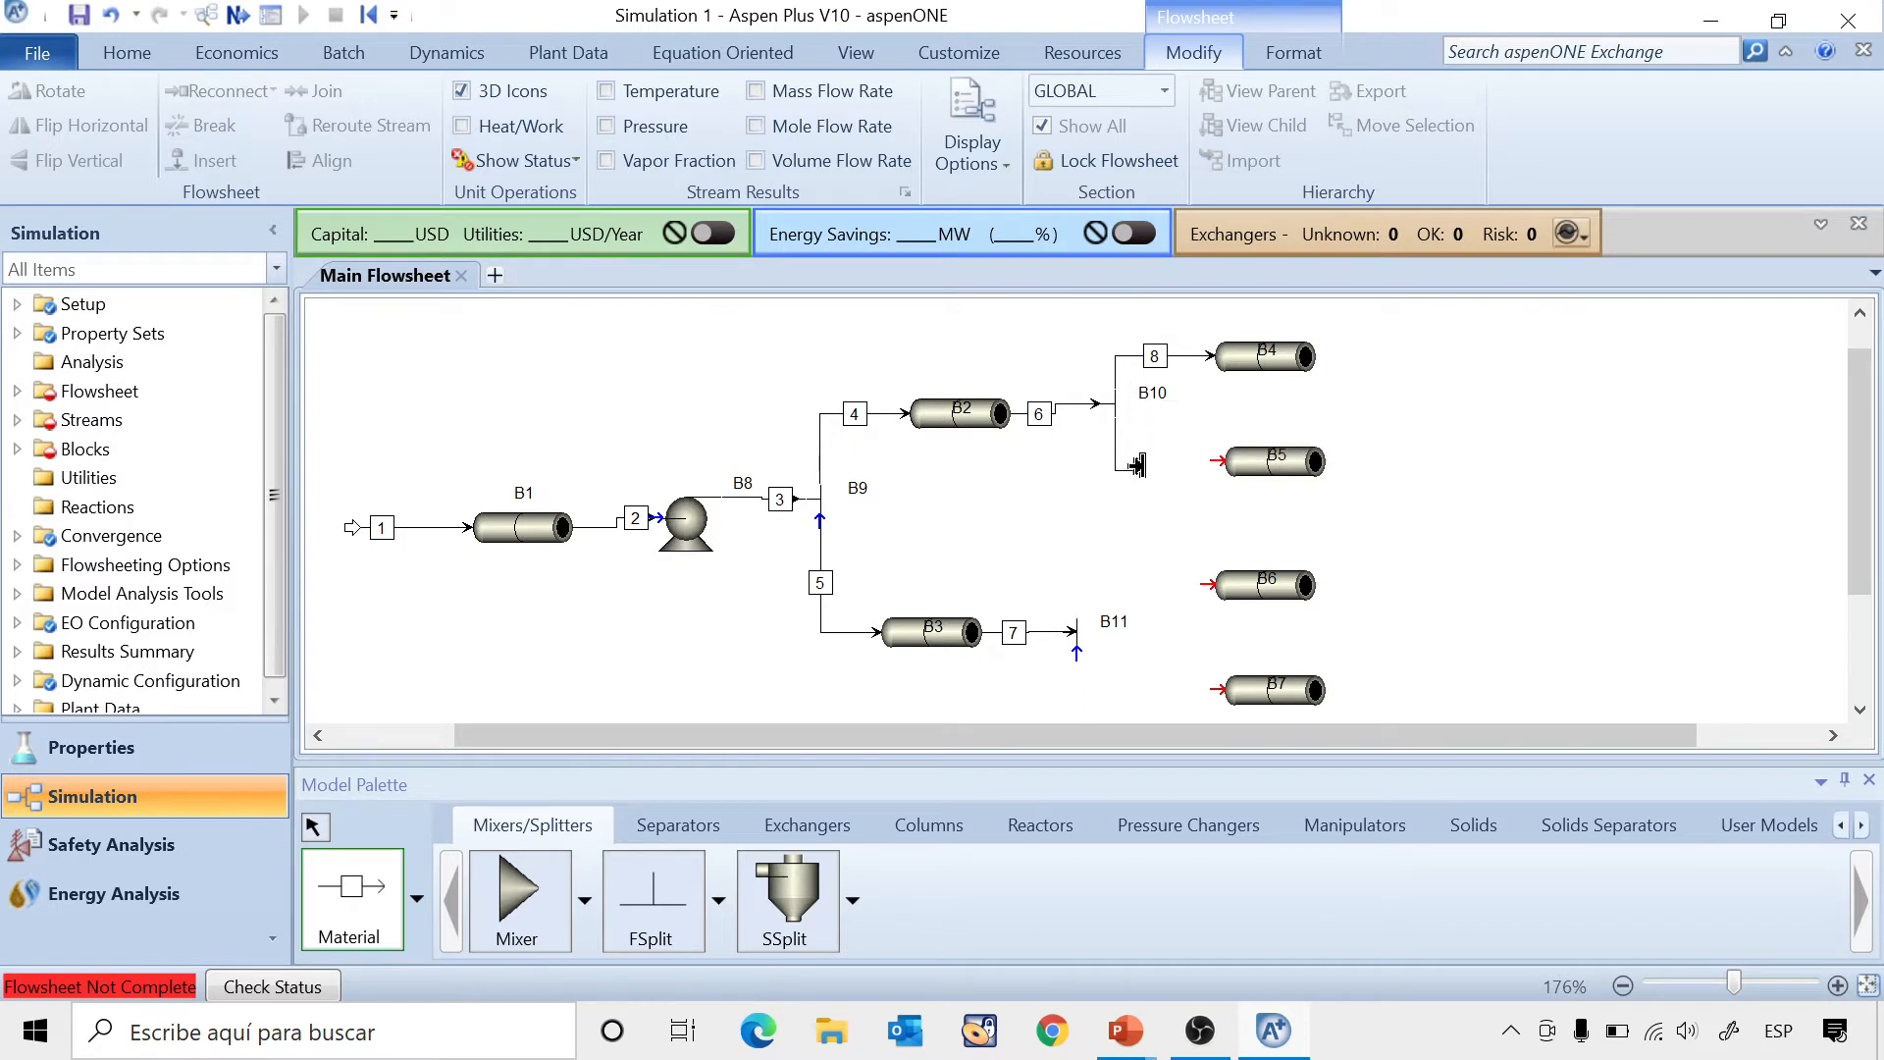
{"action": "left_click", "coordinate": [1205, 456]}
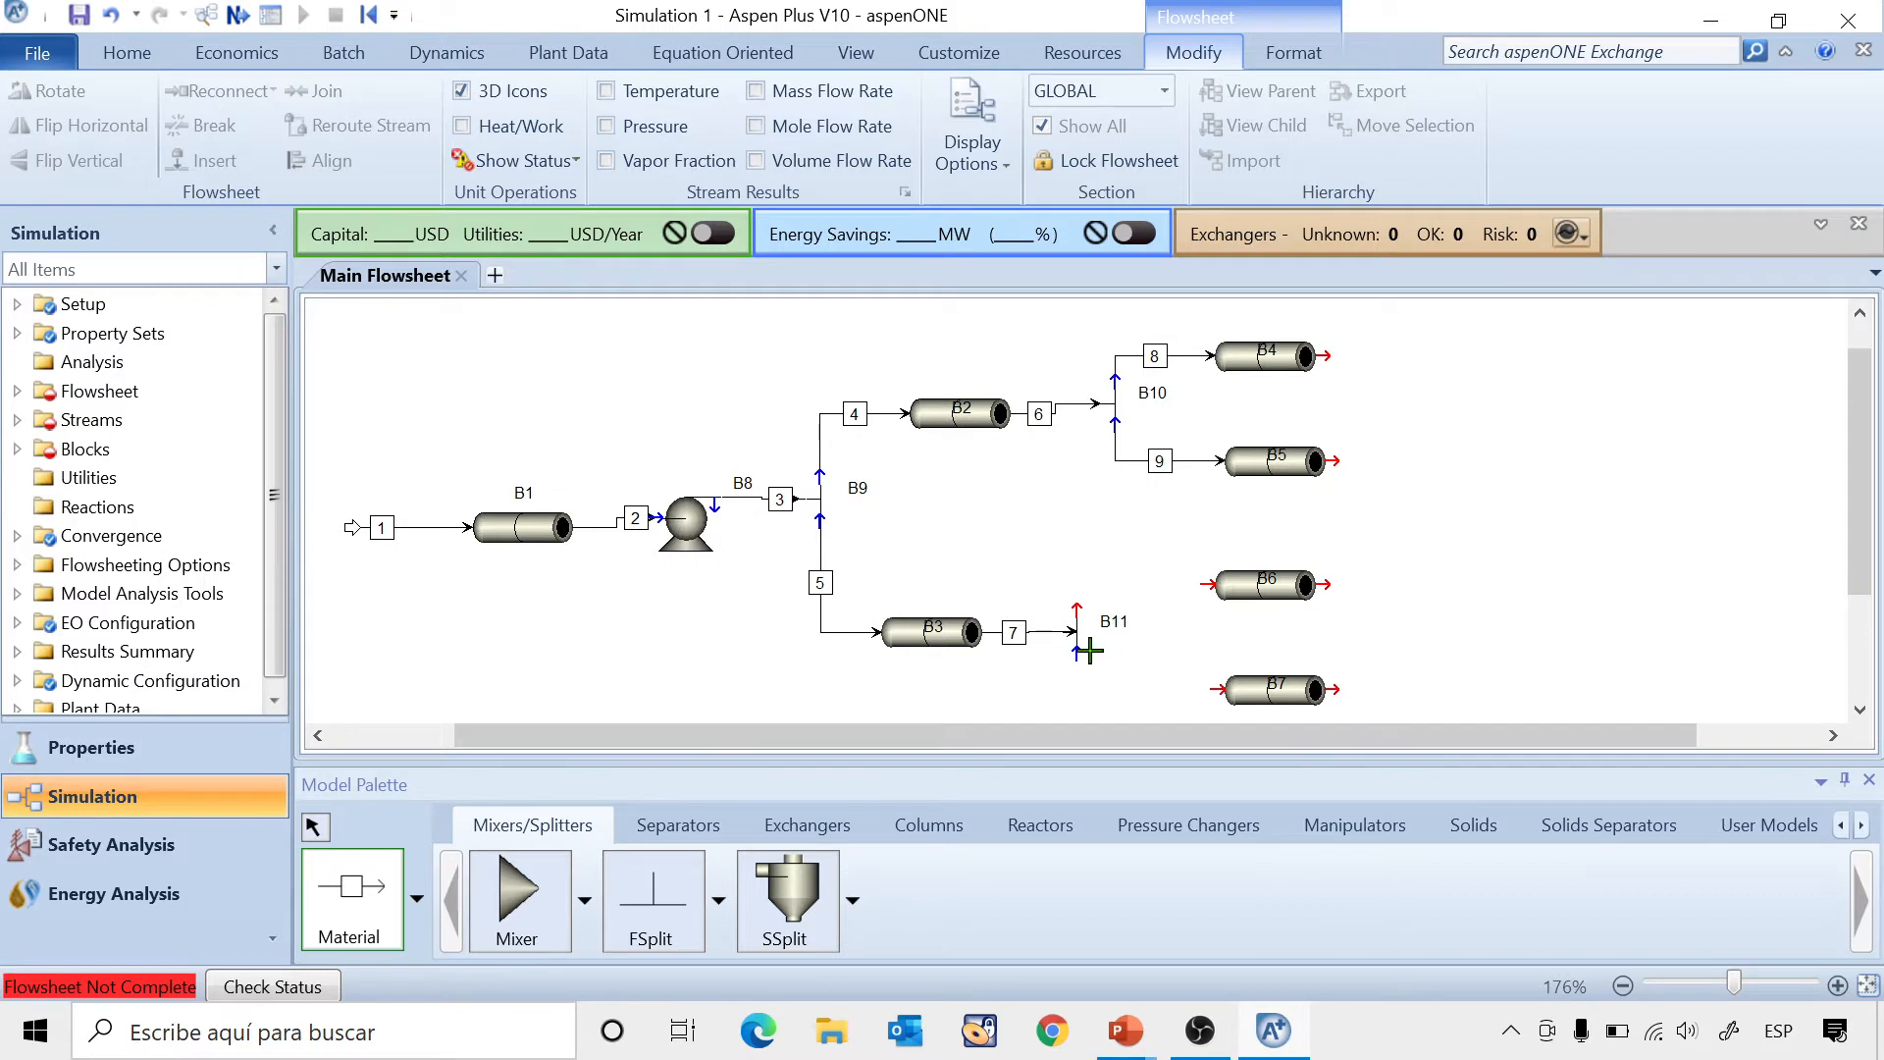
Connect the two outlets of splitter B11 to the inlets of pipes B6 and B7.
{"action": "left_click", "coordinate": [1074, 610]}
{"action": "left_click", "coordinate": [1194, 581]}
{"action": "left_click", "coordinate": [1083, 650]}
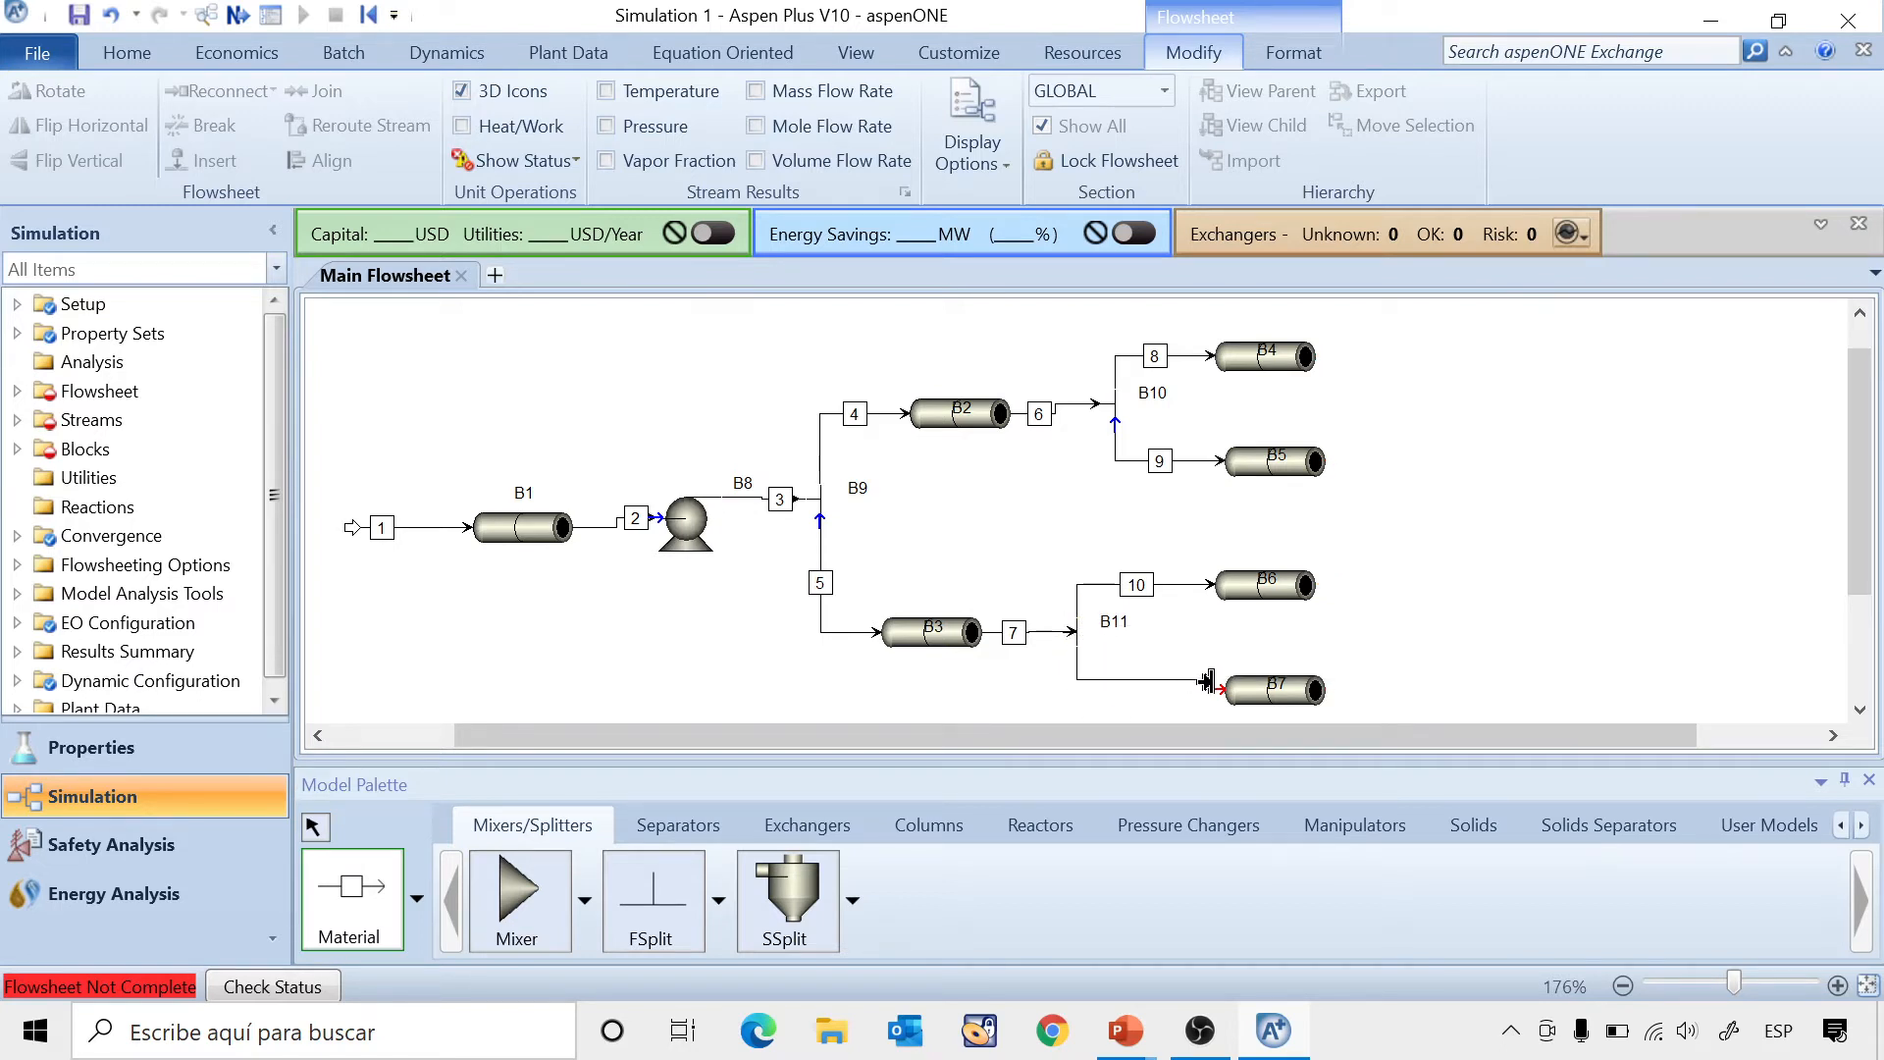
{"action": "left_click", "coordinate": [1208, 684]}
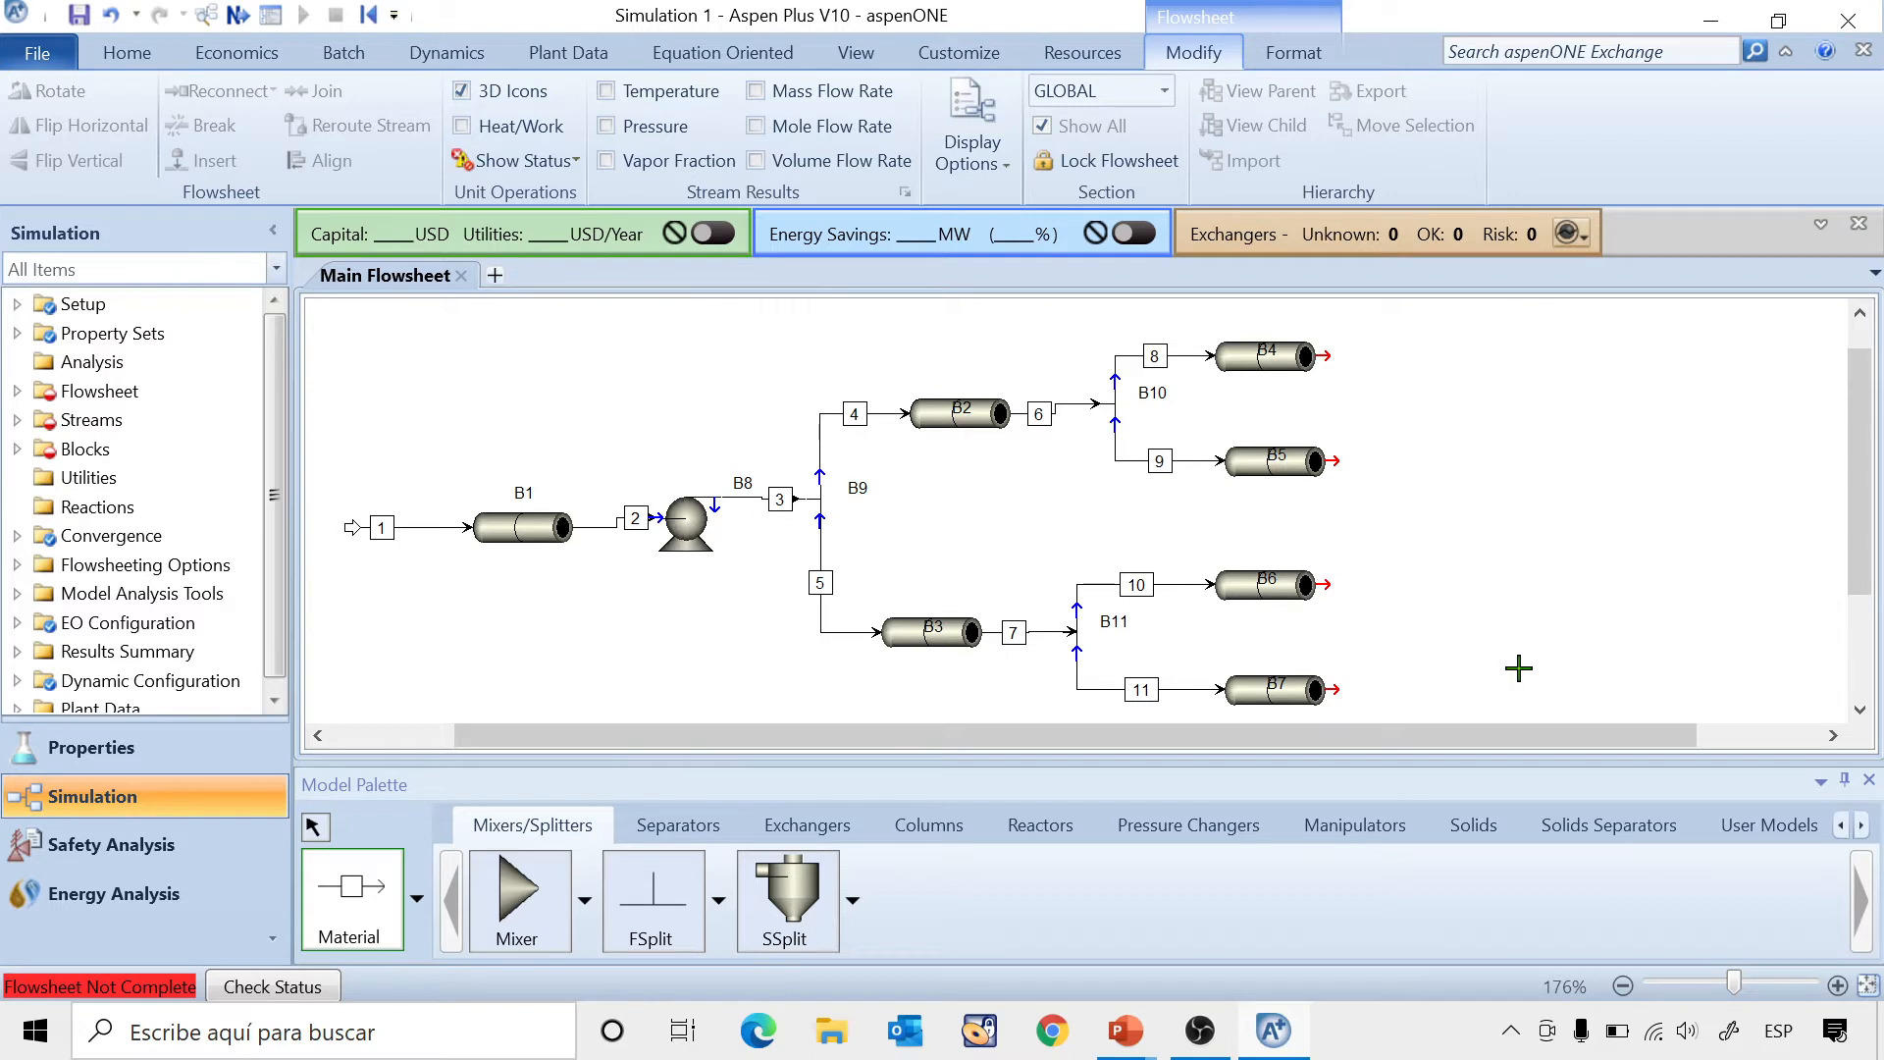
Draw a product stream from each of the pipes B4, B5, B6 and B7 and end stream insertion.
{"action": "left_click", "coordinate": [1327, 355]}
{"action": "left_click", "coordinate": [1483, 347]}
{"action": "left_click", "coordinate": [1319, 452]}
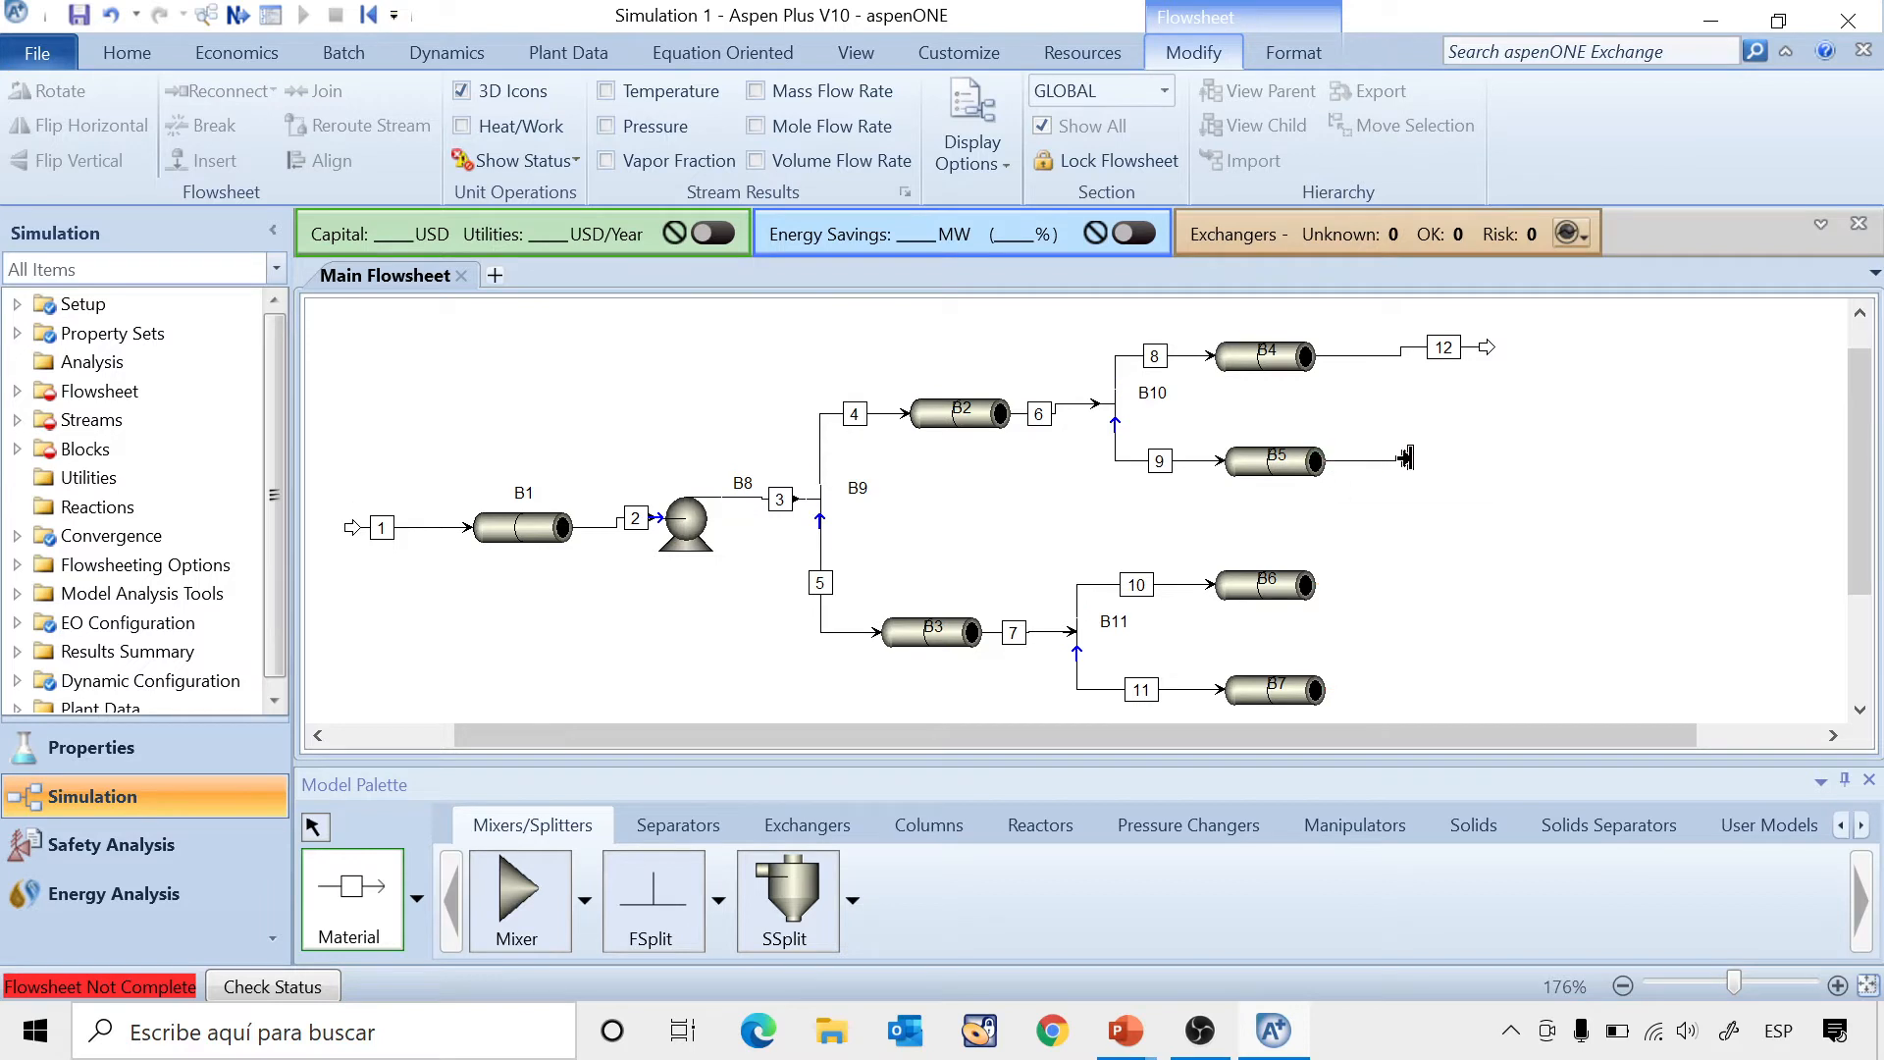
{"action": "left_click", "coordinate": [1459, 461]}
{"action": "left_click", "coordinate": [1325, 584]}
{"action": "left_click", "coordinate": [1446, 583]}
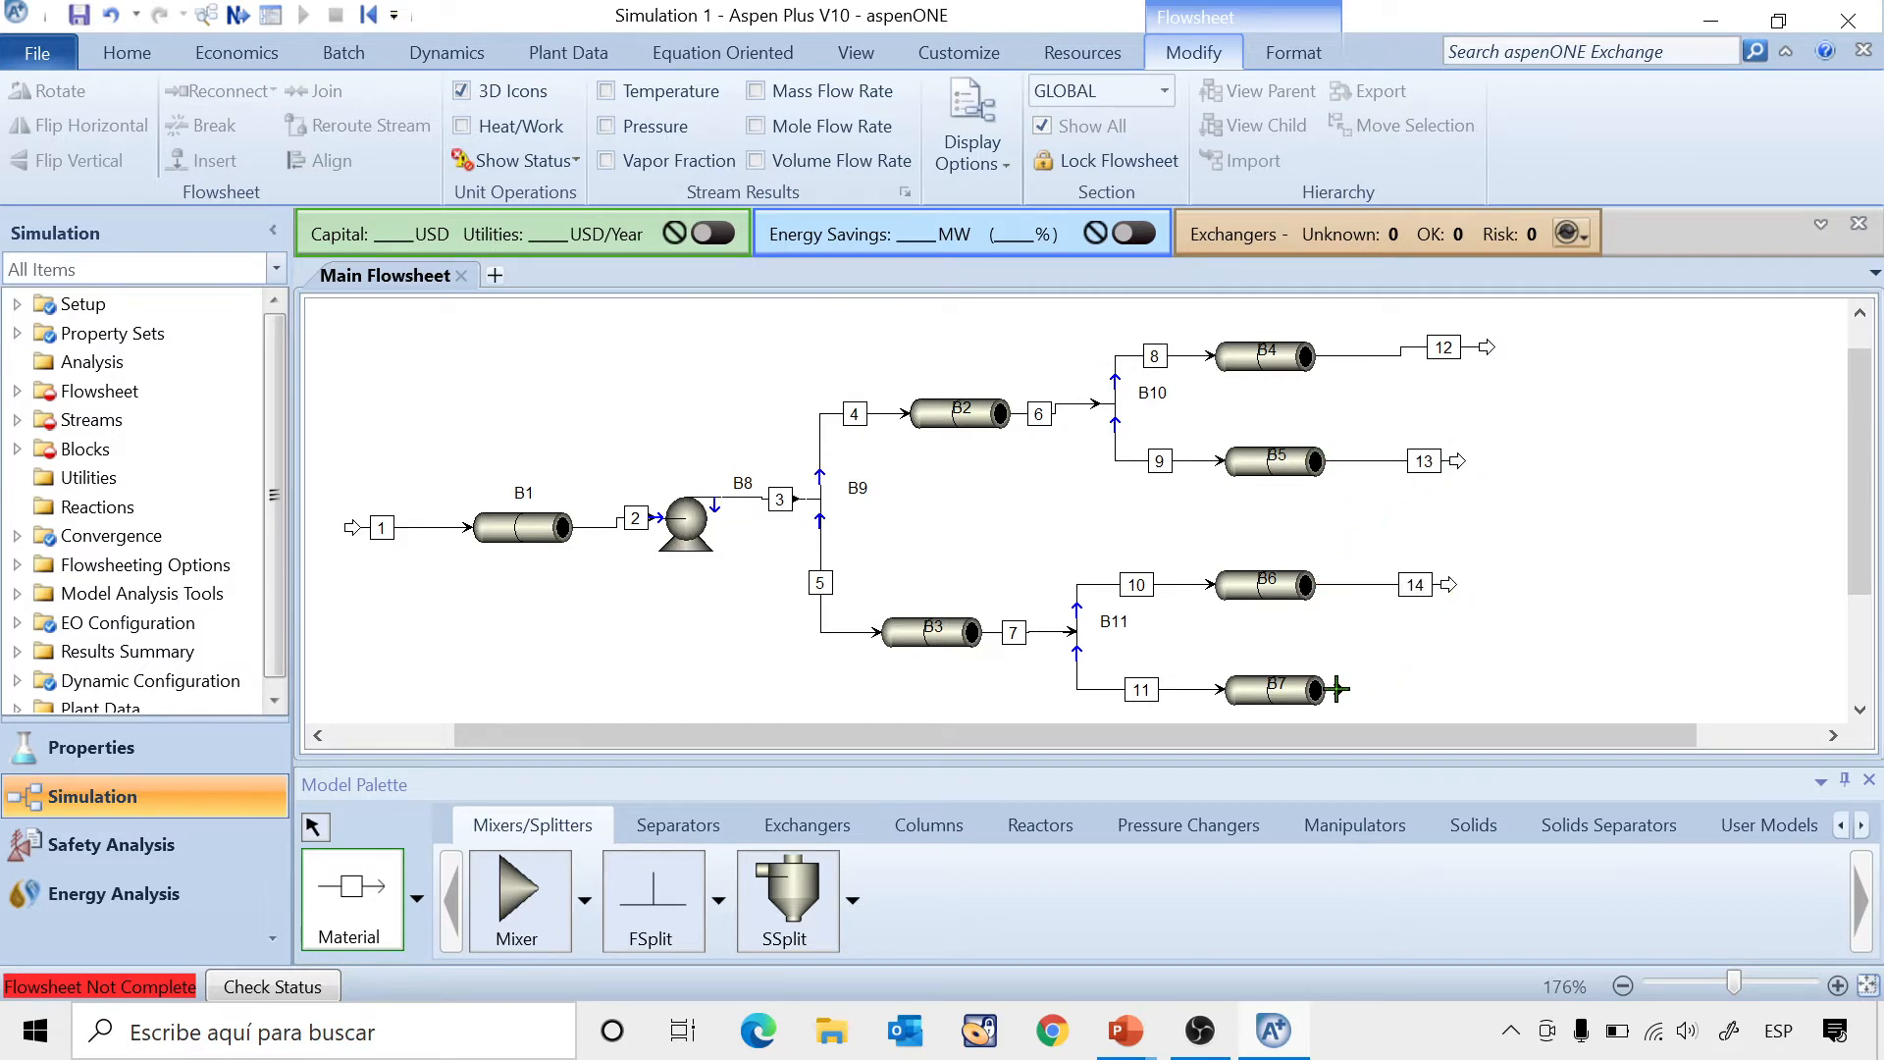
{"action": "left_click", "coordinate": [1326, 688]}
{"action": "left_click", "coordinate": [1464, 682]}
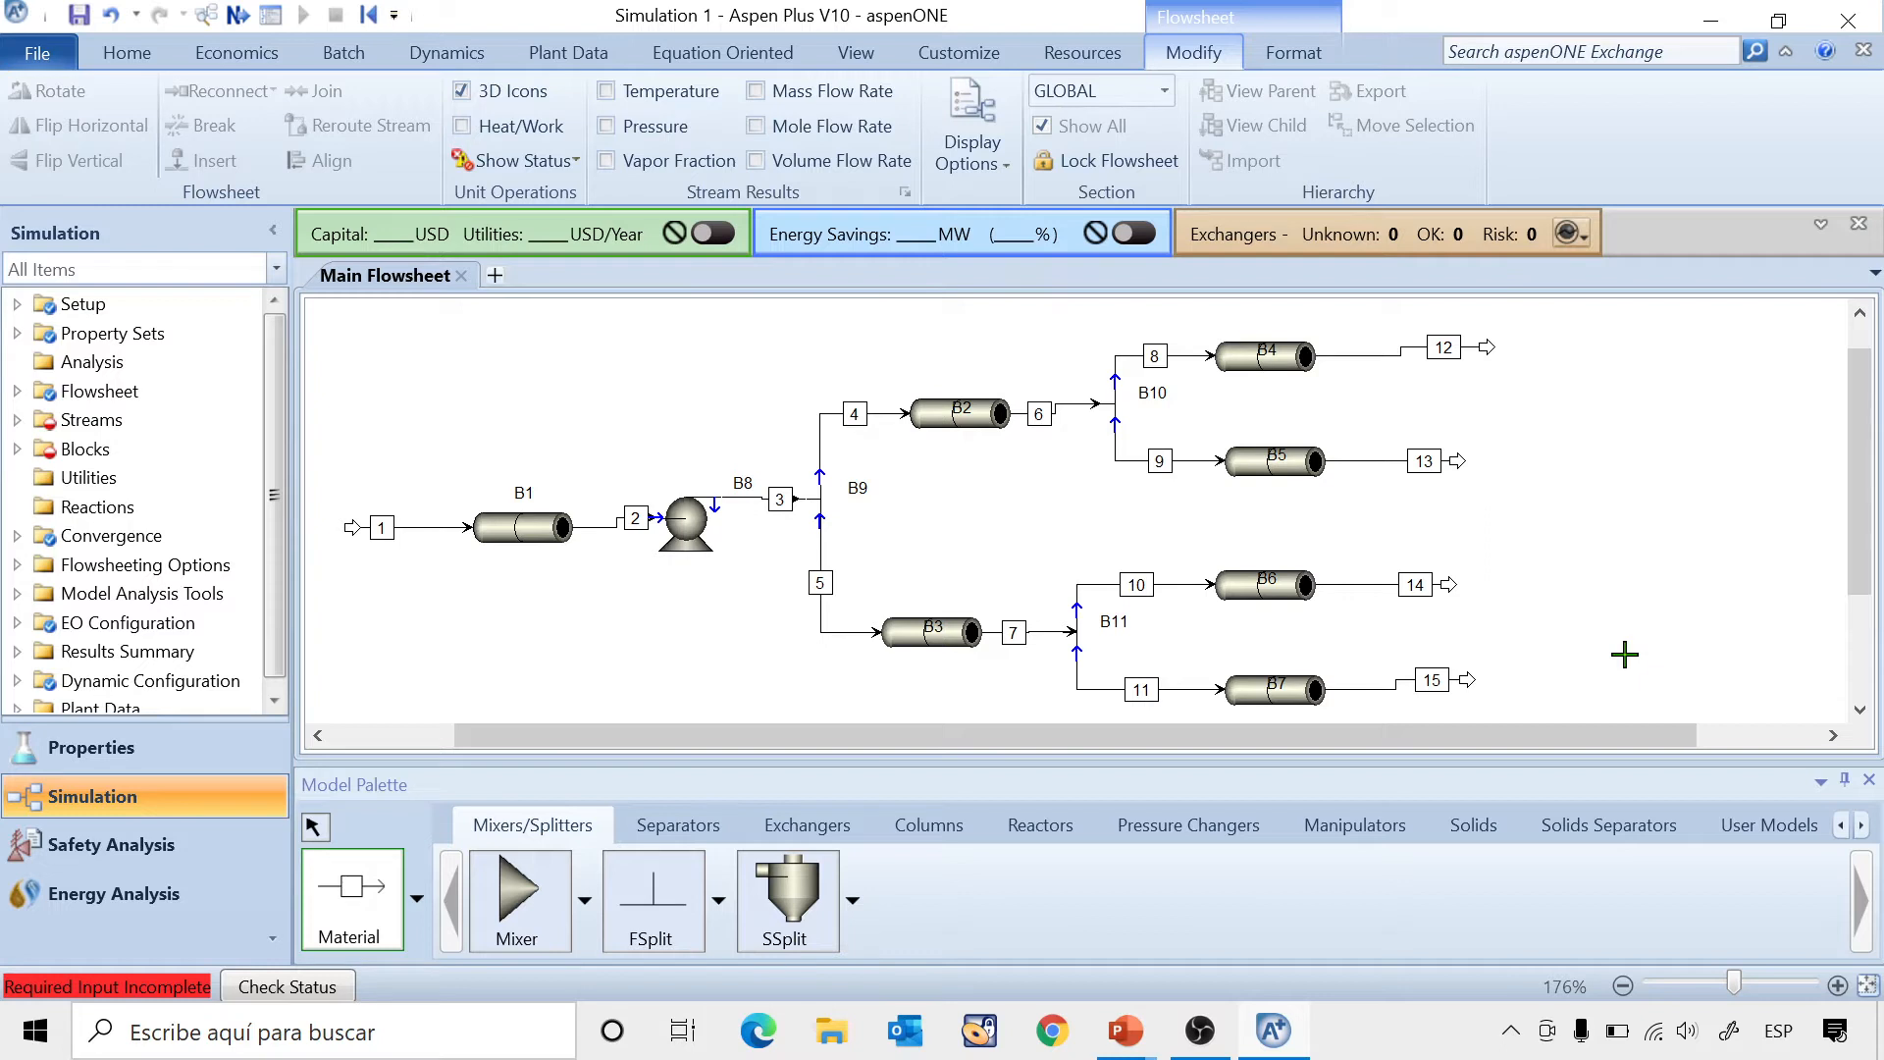
{"action": "right_click", "coordinate": [1626, 655]}
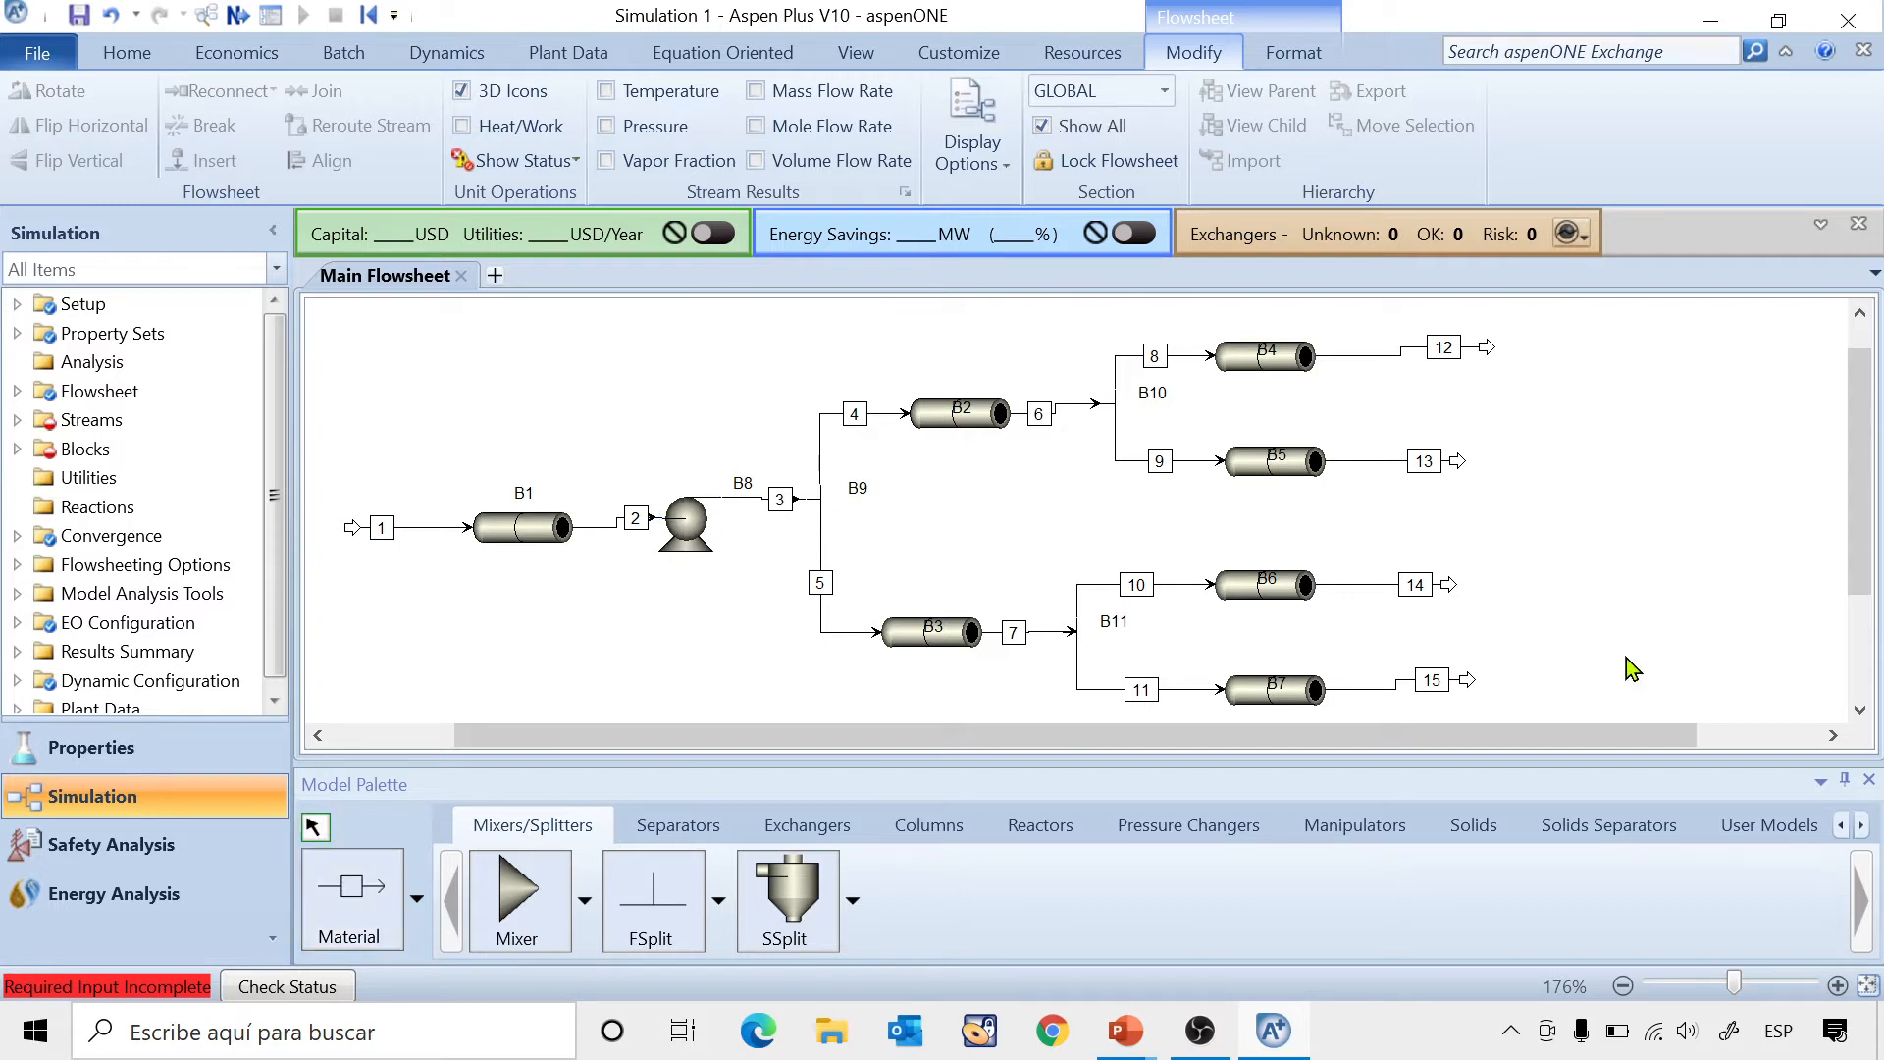
Hide the model palette, fit the flowsheet to the window and rename pipe B1 as T-1.
{"action": "key", "text": "F10"}
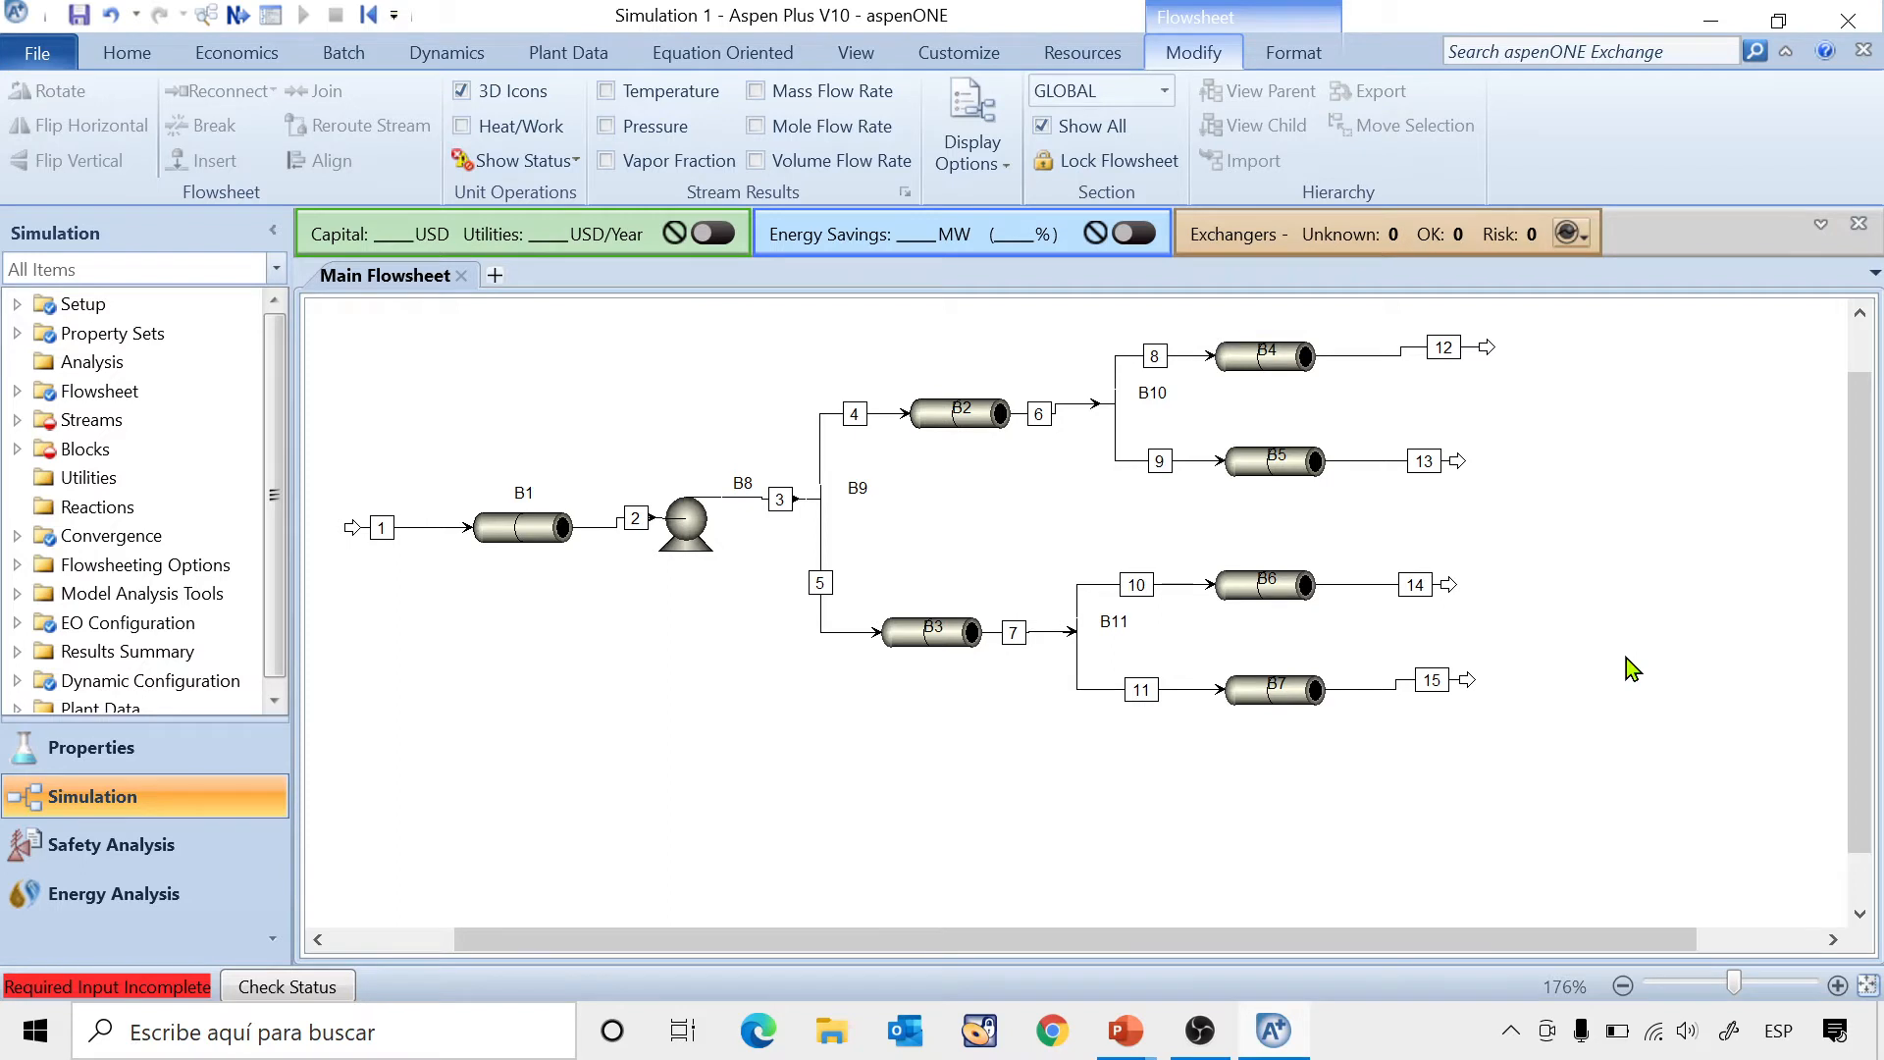
{"action": "left_click", "coordinate": [1868, 986]}
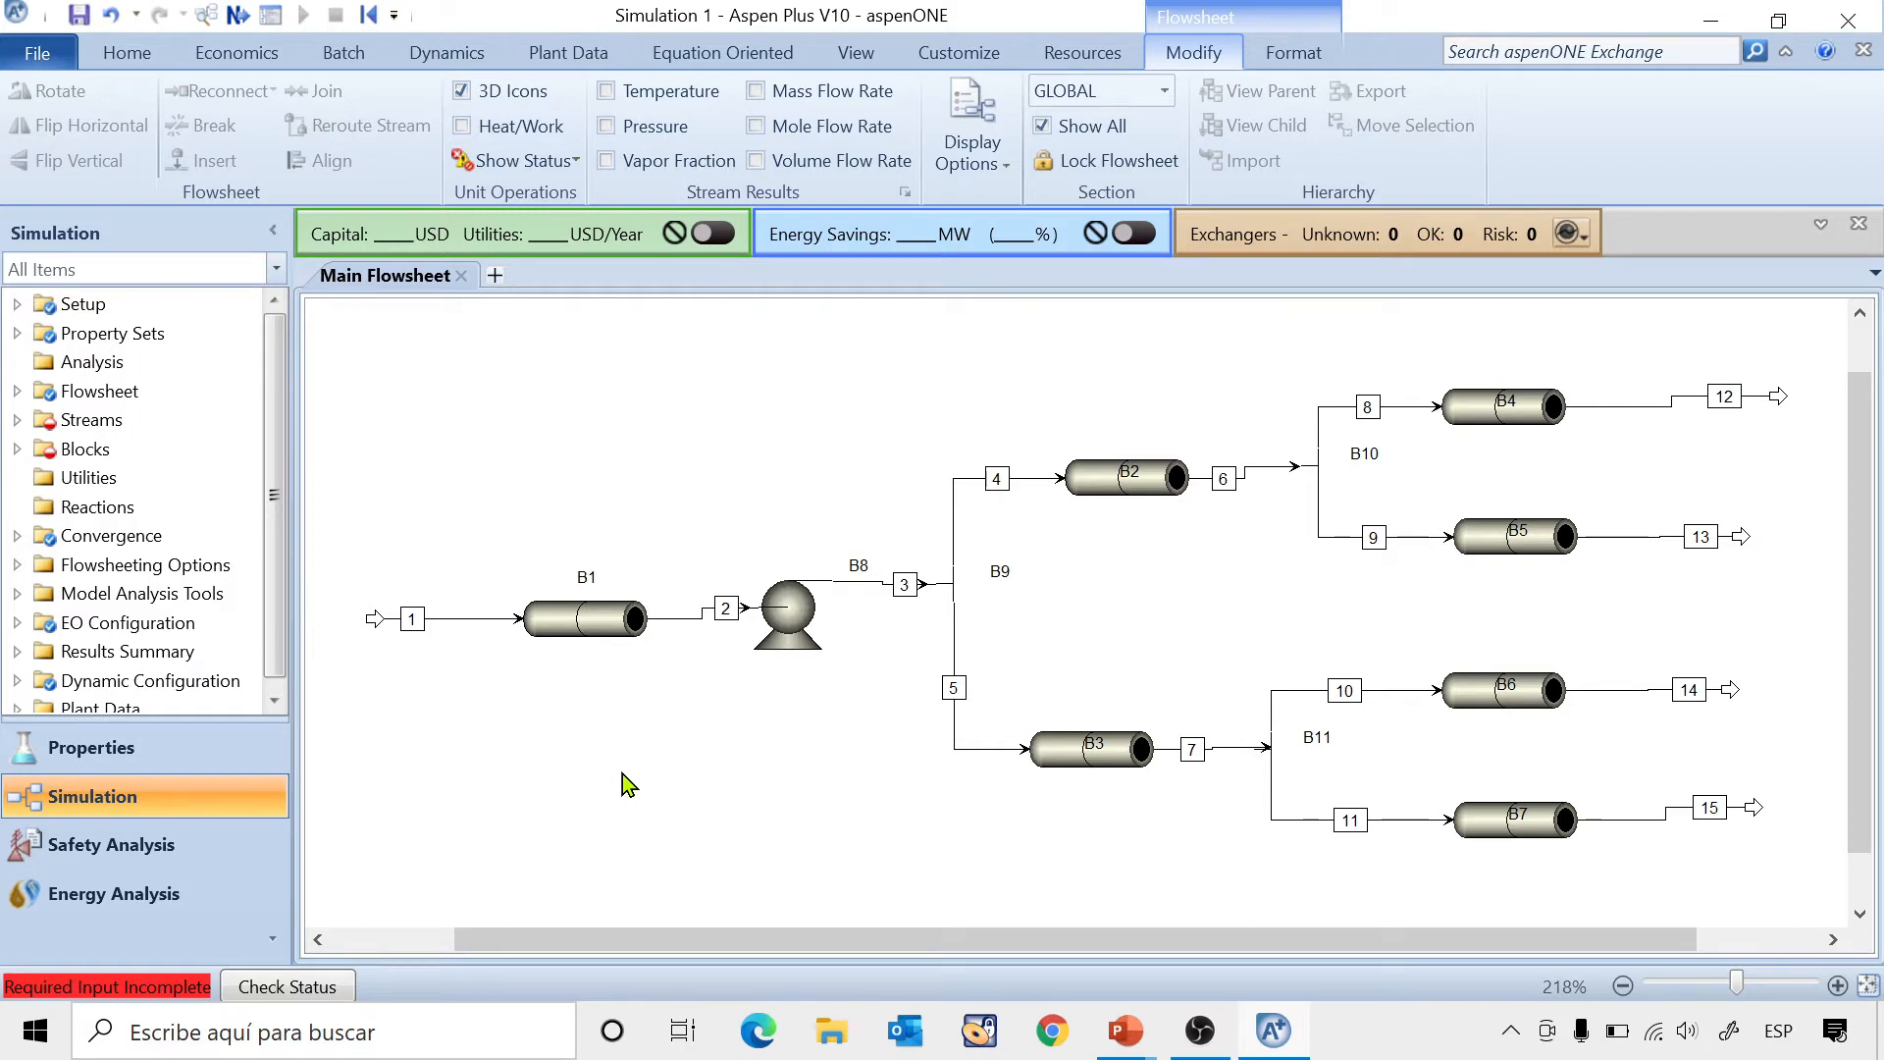
{"action": "left_click", "coordinate": [587, 582]}
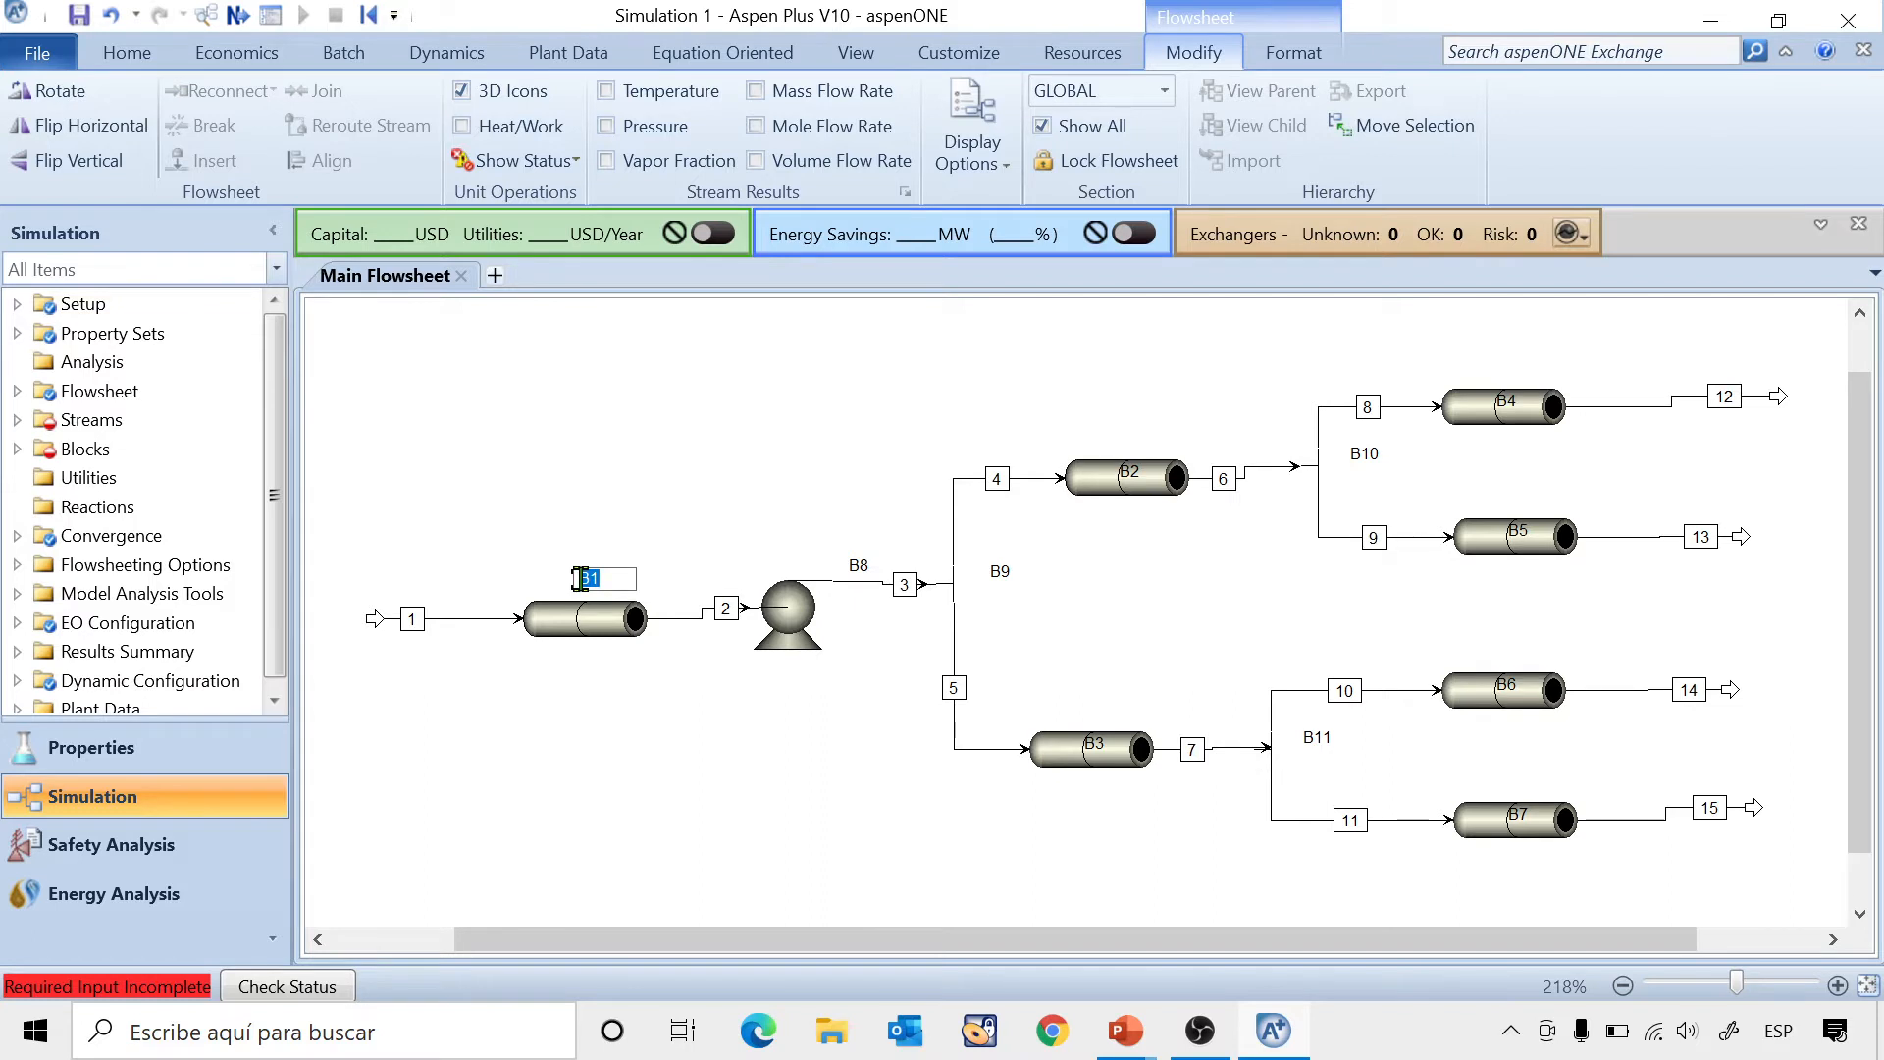
{"action": "type", "text": "T-"}
{"action": "key", "text": "Return"}
{"action": "left_click", "coordinate": [587, 581]}
{"action": "left_click", "coordinate": [585, 579]}
{"action": "type", "text": "T-1"}
{"action": "left_click", "coordinate": [622, 758]}
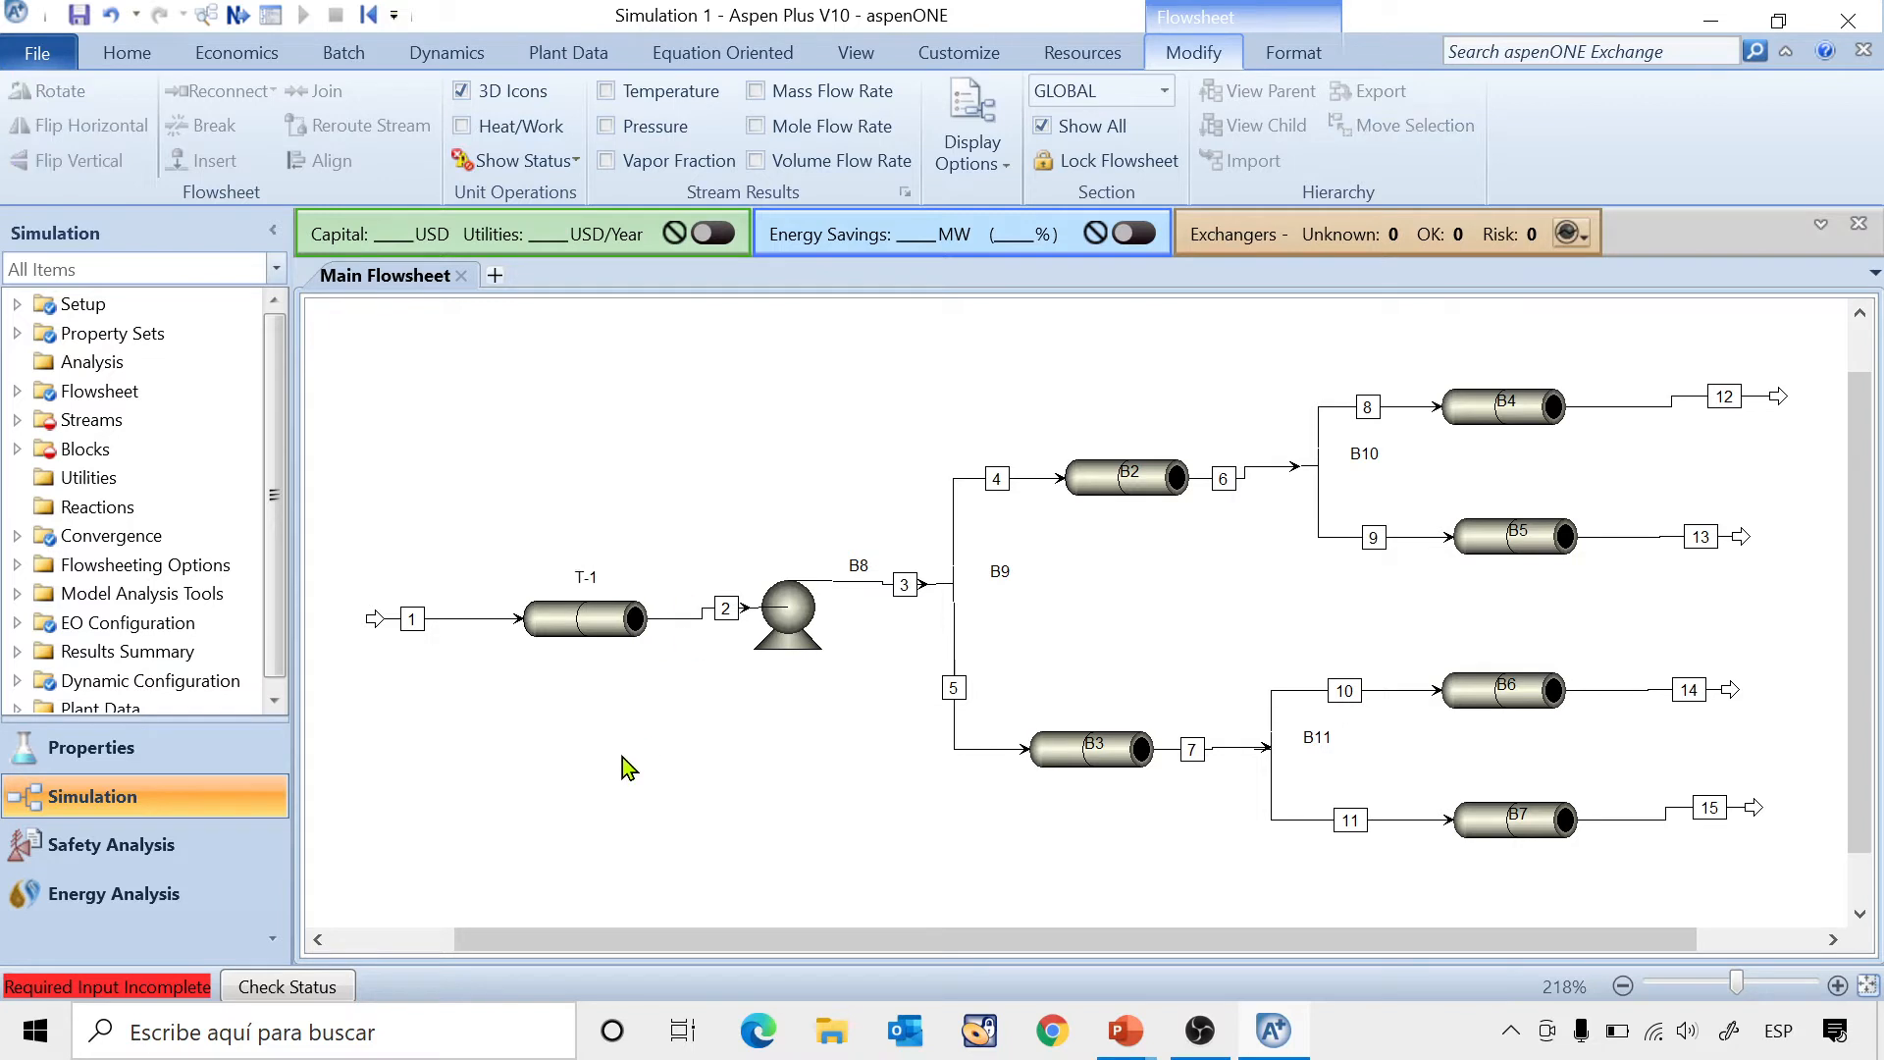
Move pipe T-1 slightly up and away from the pump, and align streams 1 and 2 into straight lines.
{"action": "left_click_drag", "start_coordinate": [588, 618], "coordinate": [552, 596]}
{"action": "left_click", "coordinate": [693, 597]}
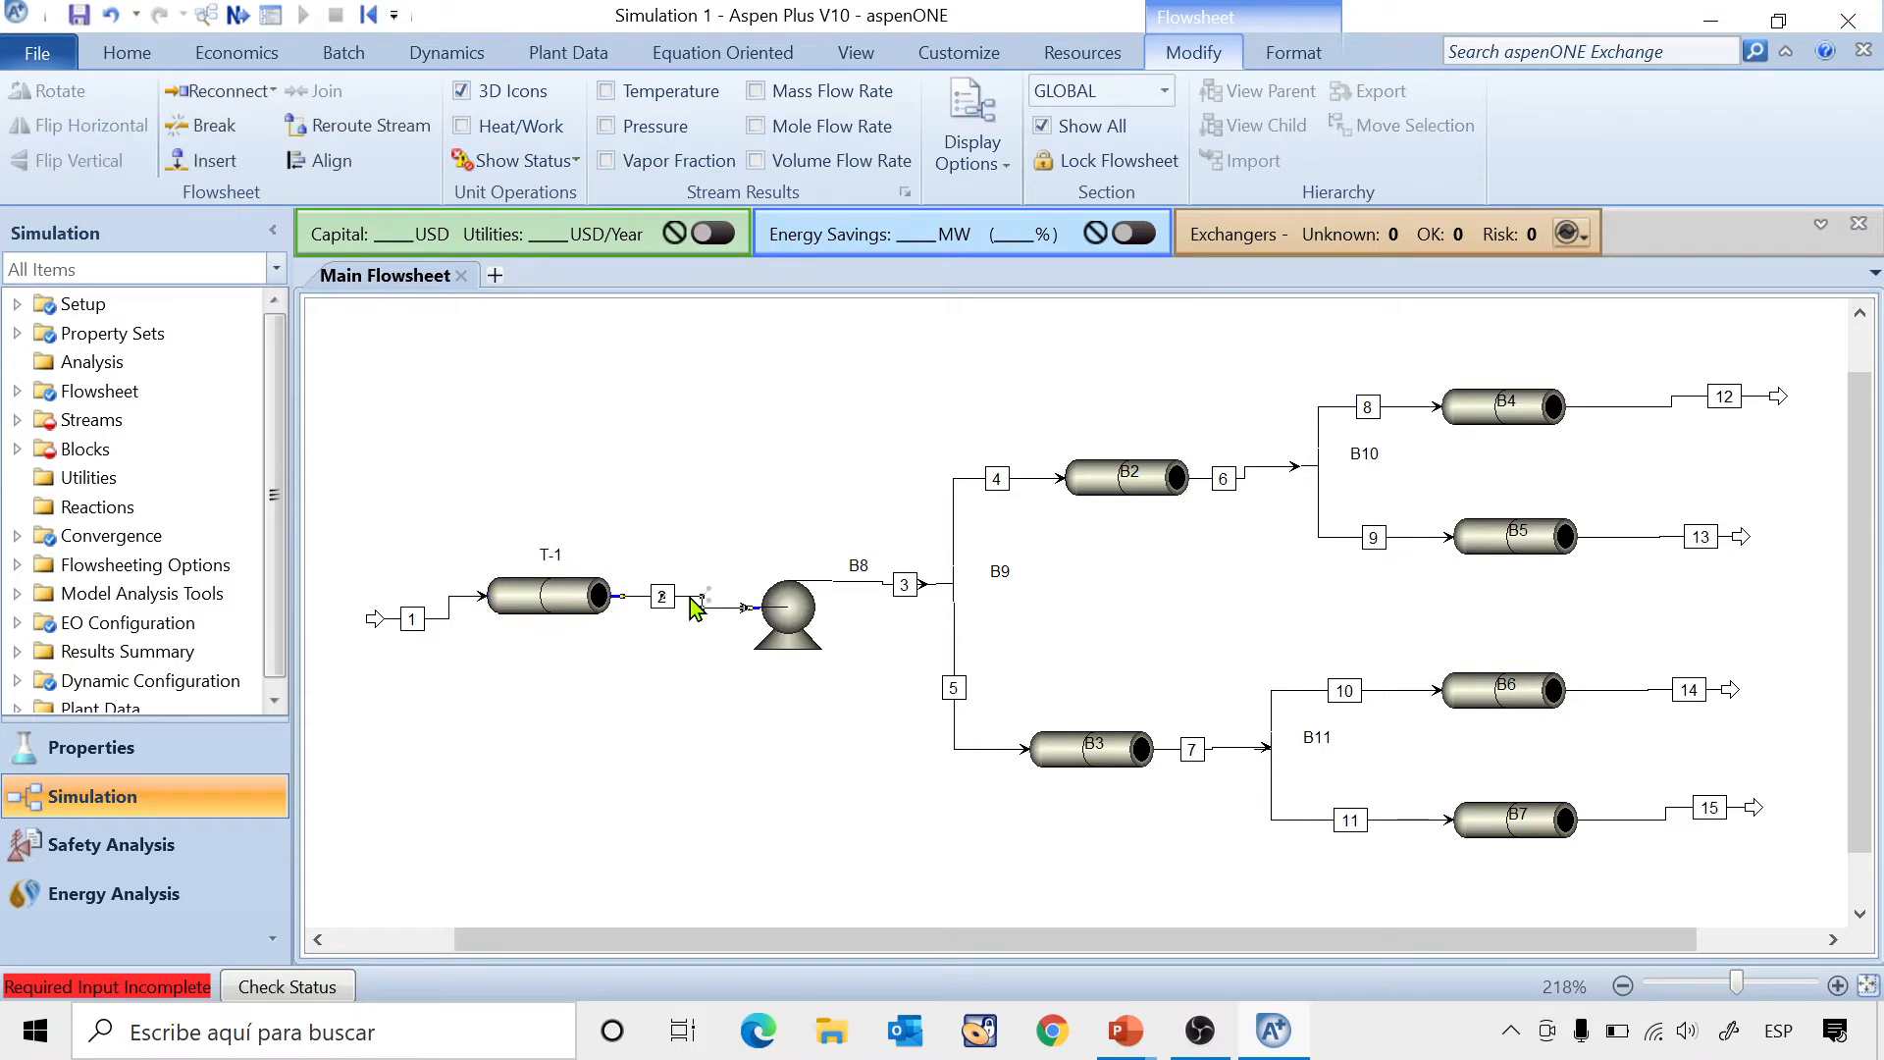
{"action": "key", "text": "ctrl+b"}
{"action": "left_click", "coordinate": [555, 739]}
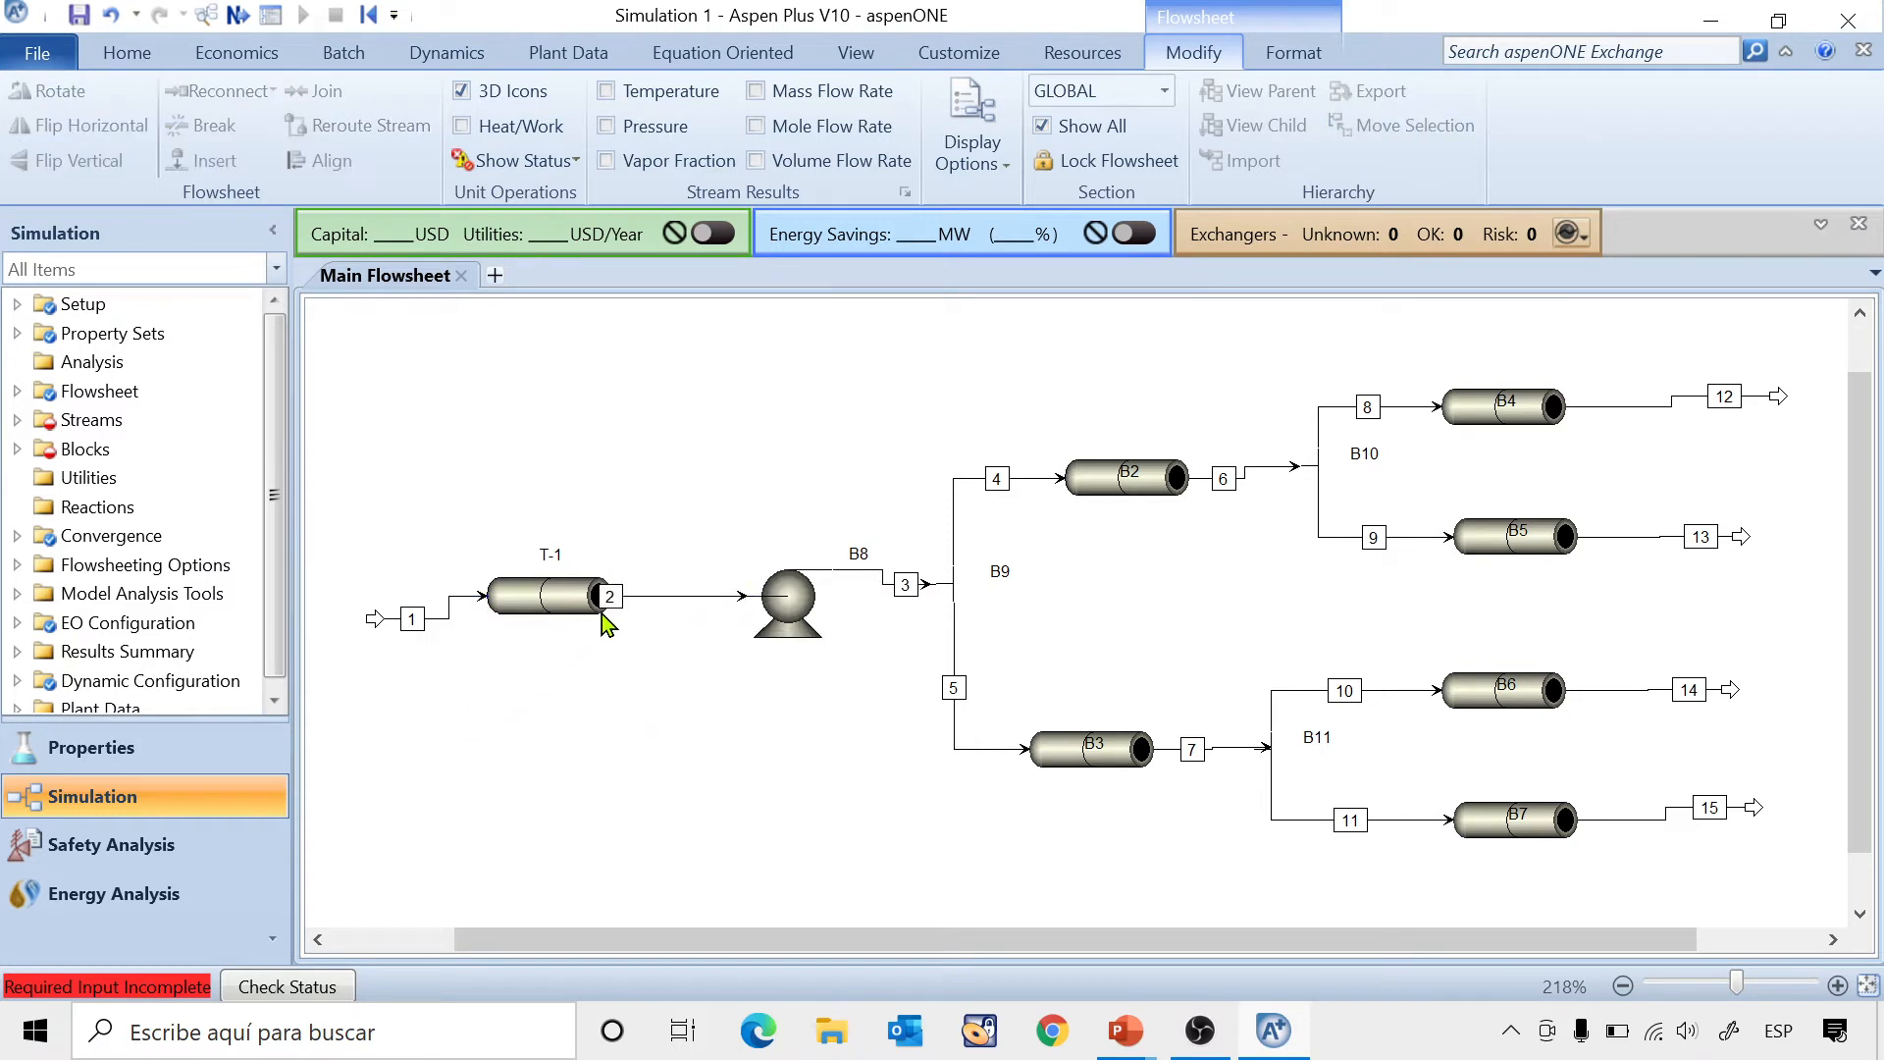
{"action": "left_click", "coordinate": [630, 596]}
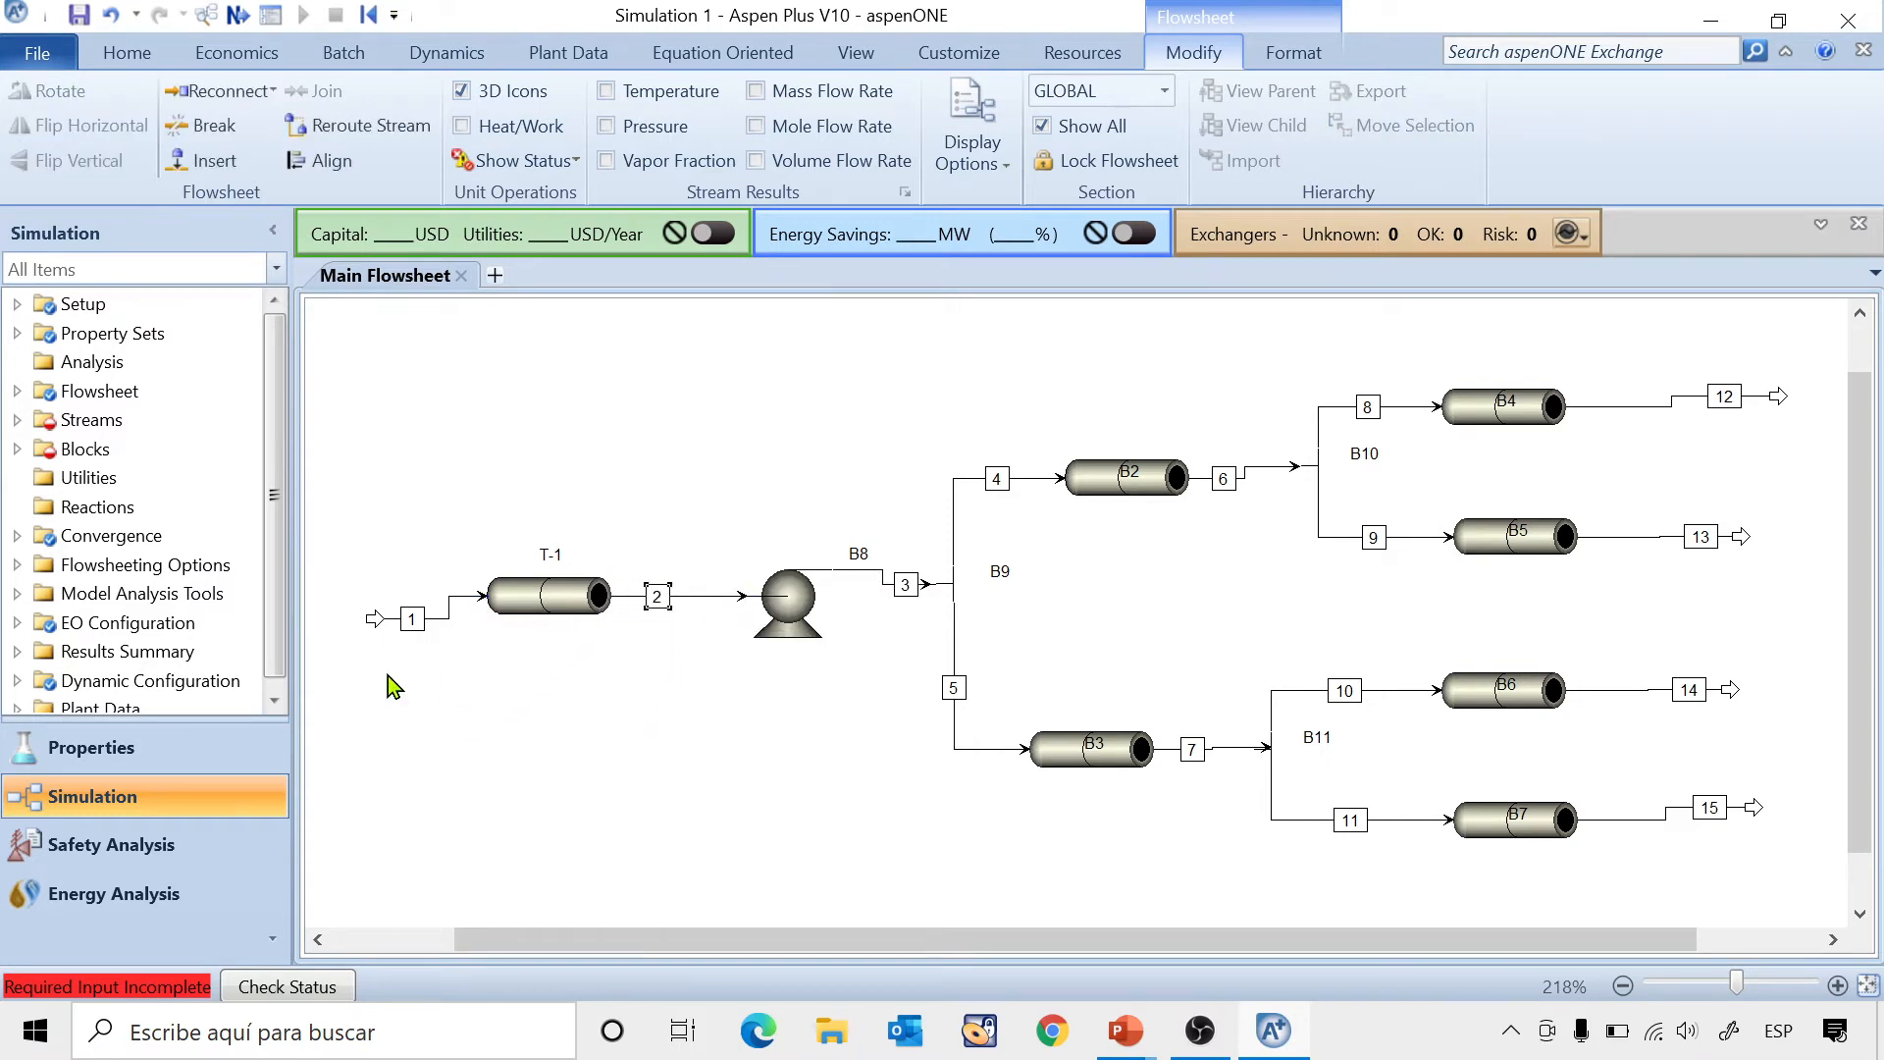
{"action": "left_click", "coordinate": [448, 618]}
{"action": "key", "text": "ctrl+b"}
{"action": "left_click", "coordinate": [598, 740]}
Place the pump's label above its icon, rename it as P1 and straighten stream 3.
{"action": "left_click_drag", "start_coordinate": [854, 552], "coordinate": [790, 542]}
{"action": "left_click", "coordinate": [789, 542]}
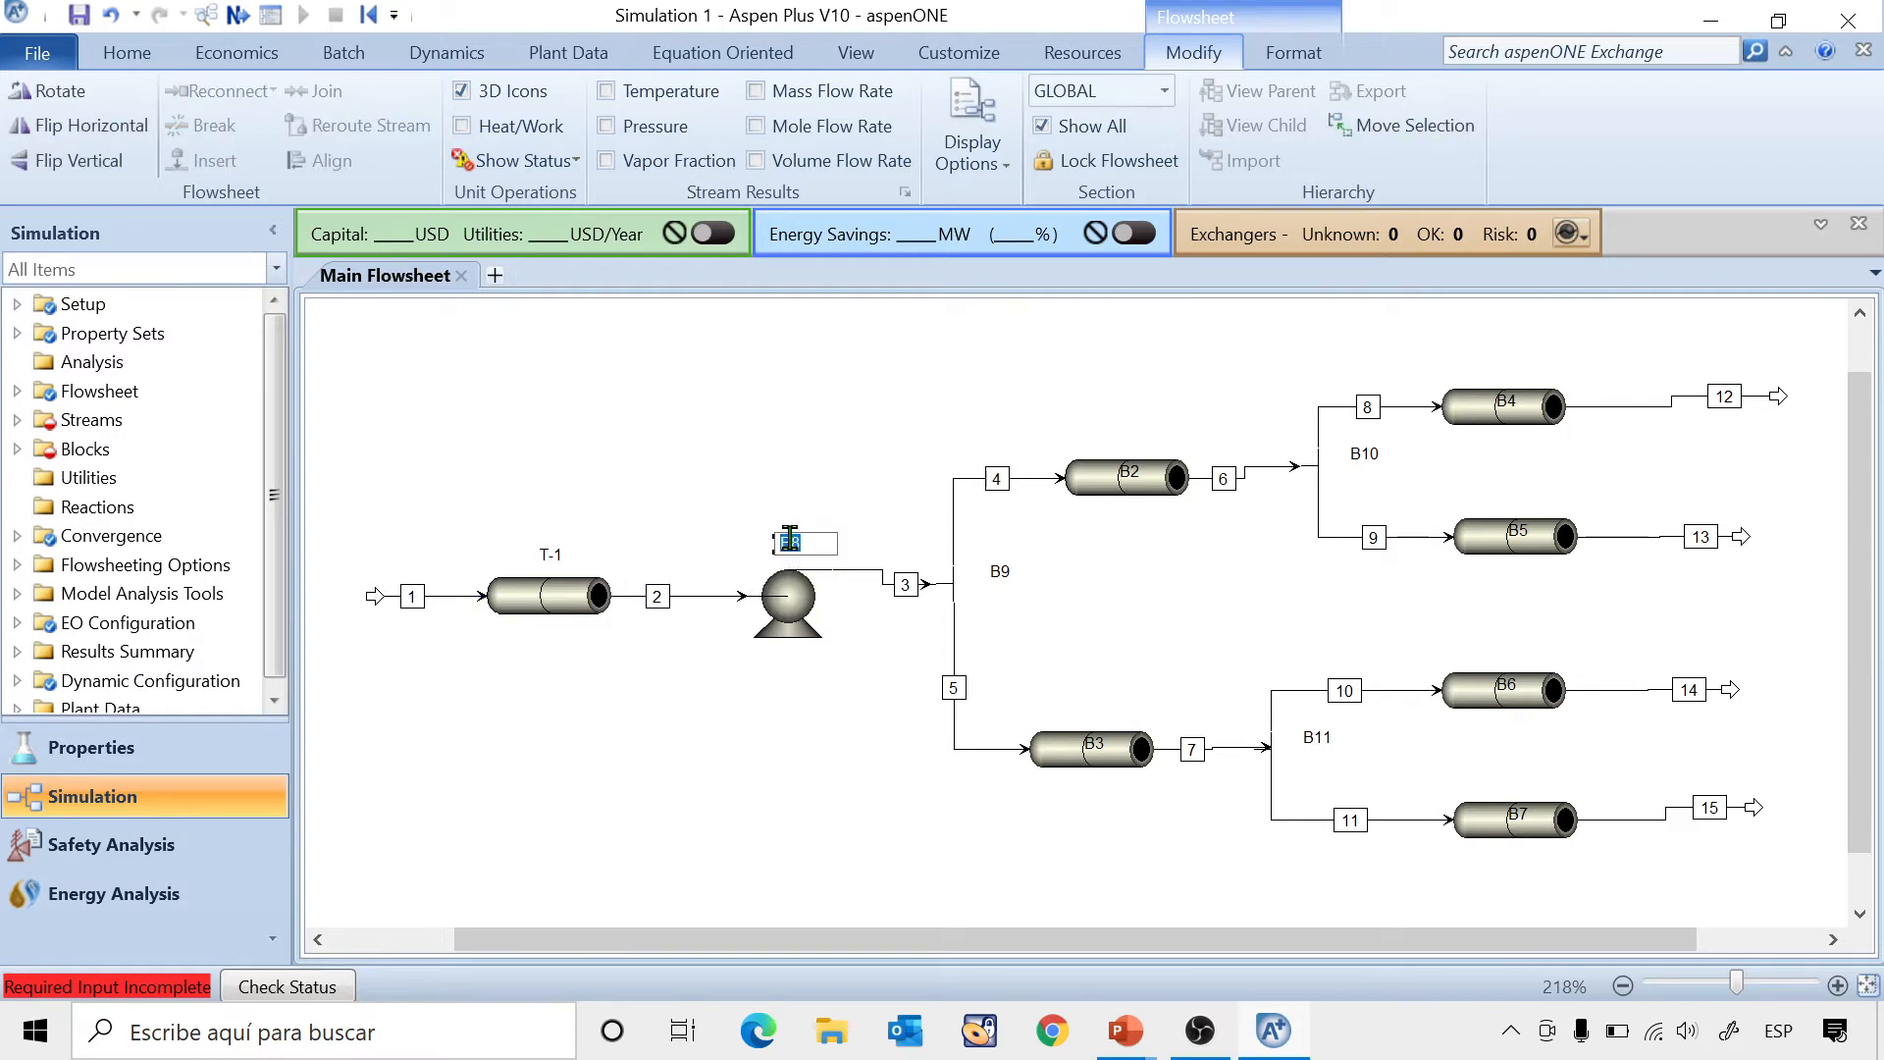
{"action": "type", "text": "P1"}
{"action": "key", "text": "Return"}
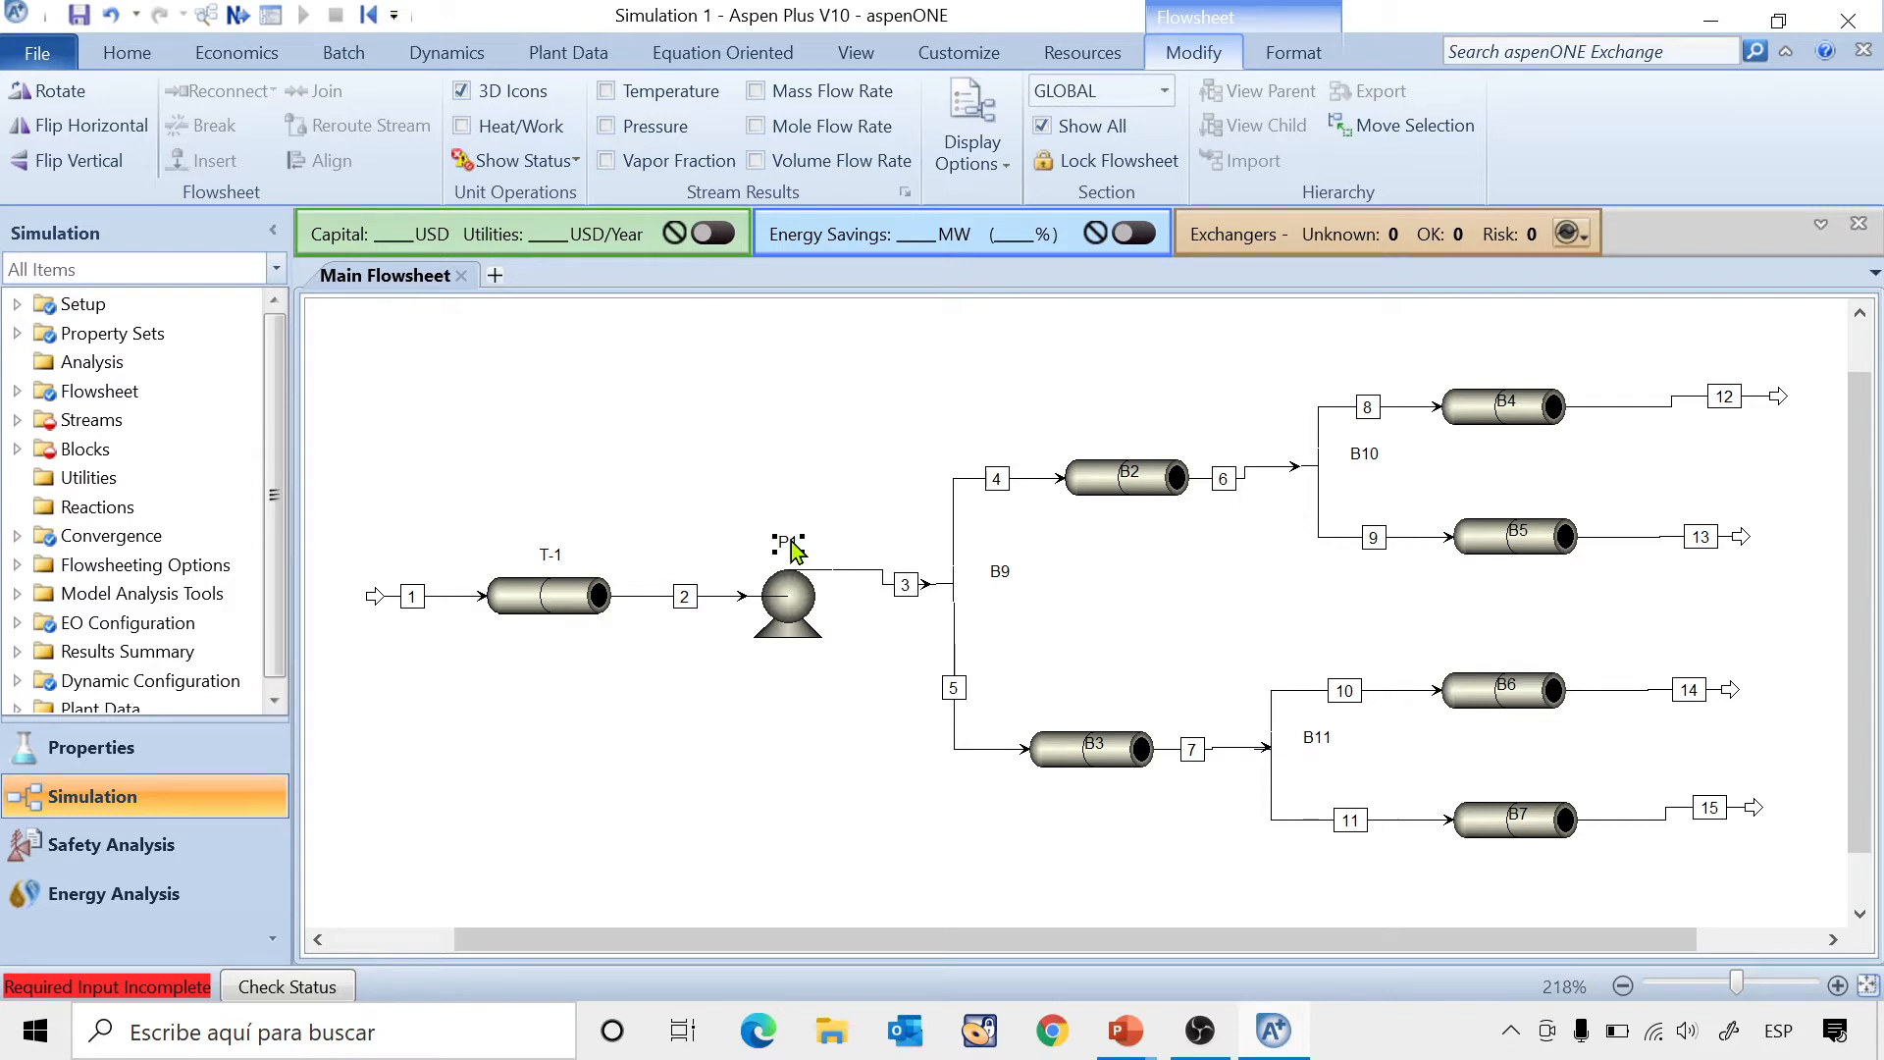
{"action": "left_click", "coordinate": [846, 569]}
{"action": "key", "text": "ctrl+b"}
{"action": "left_click", "coordinate": [886, 668]}
Move the label of splitter B9 closer to the block and rename the splitter as S1.
{"action": "left_click_drag", "start_coordinate": [1001, 557], "coordinate": [989, 568]}
{"action": "double_click", "coordinate": [989, 568]}
{"action": "type", "text": "S1"}
{"action": "key", "text": "Return"}
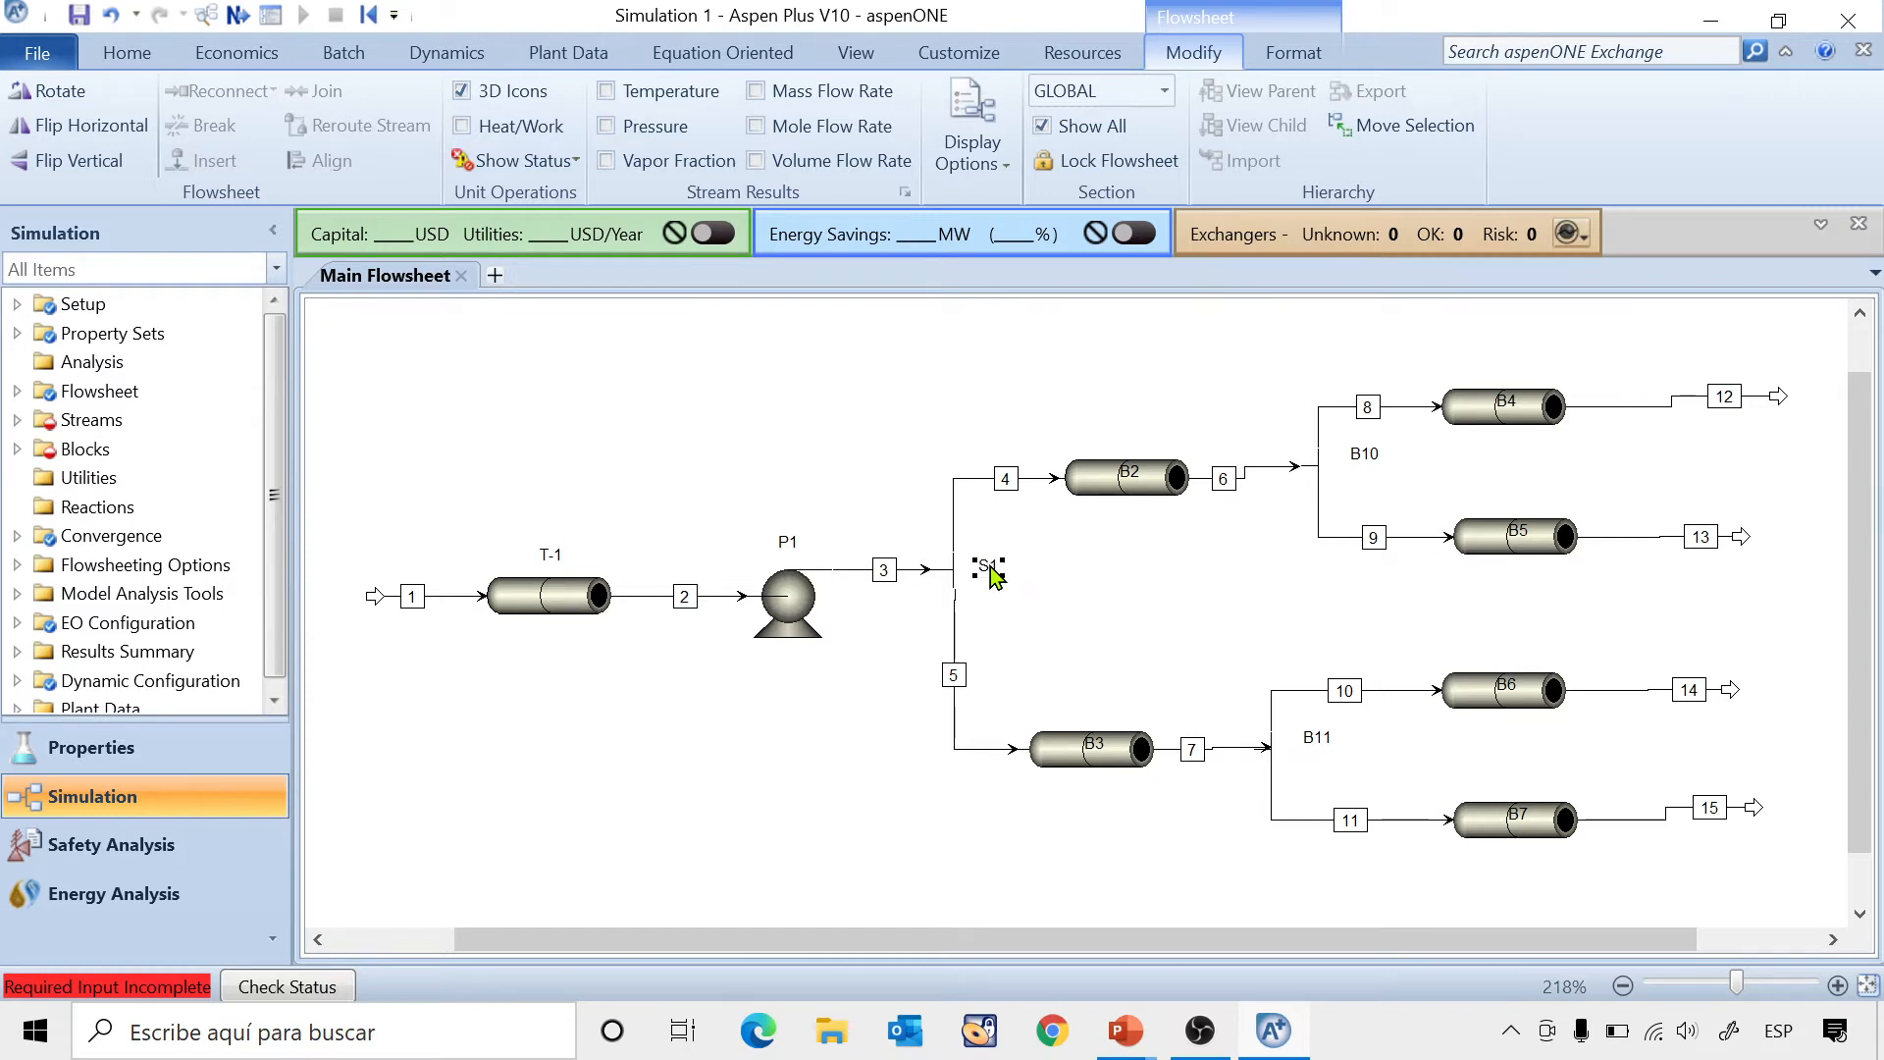
Move the label of pipe B2 above its icon and rename the pipe as T-2.
{"action": "left_click", "coordinate": [1129, 471]}
{"action": "left_click_drag", "start_coordinate": [1130, 469], "coordinate": [1131, 434]}
{"action": "double_click", "coordinate": [1132, 433]}
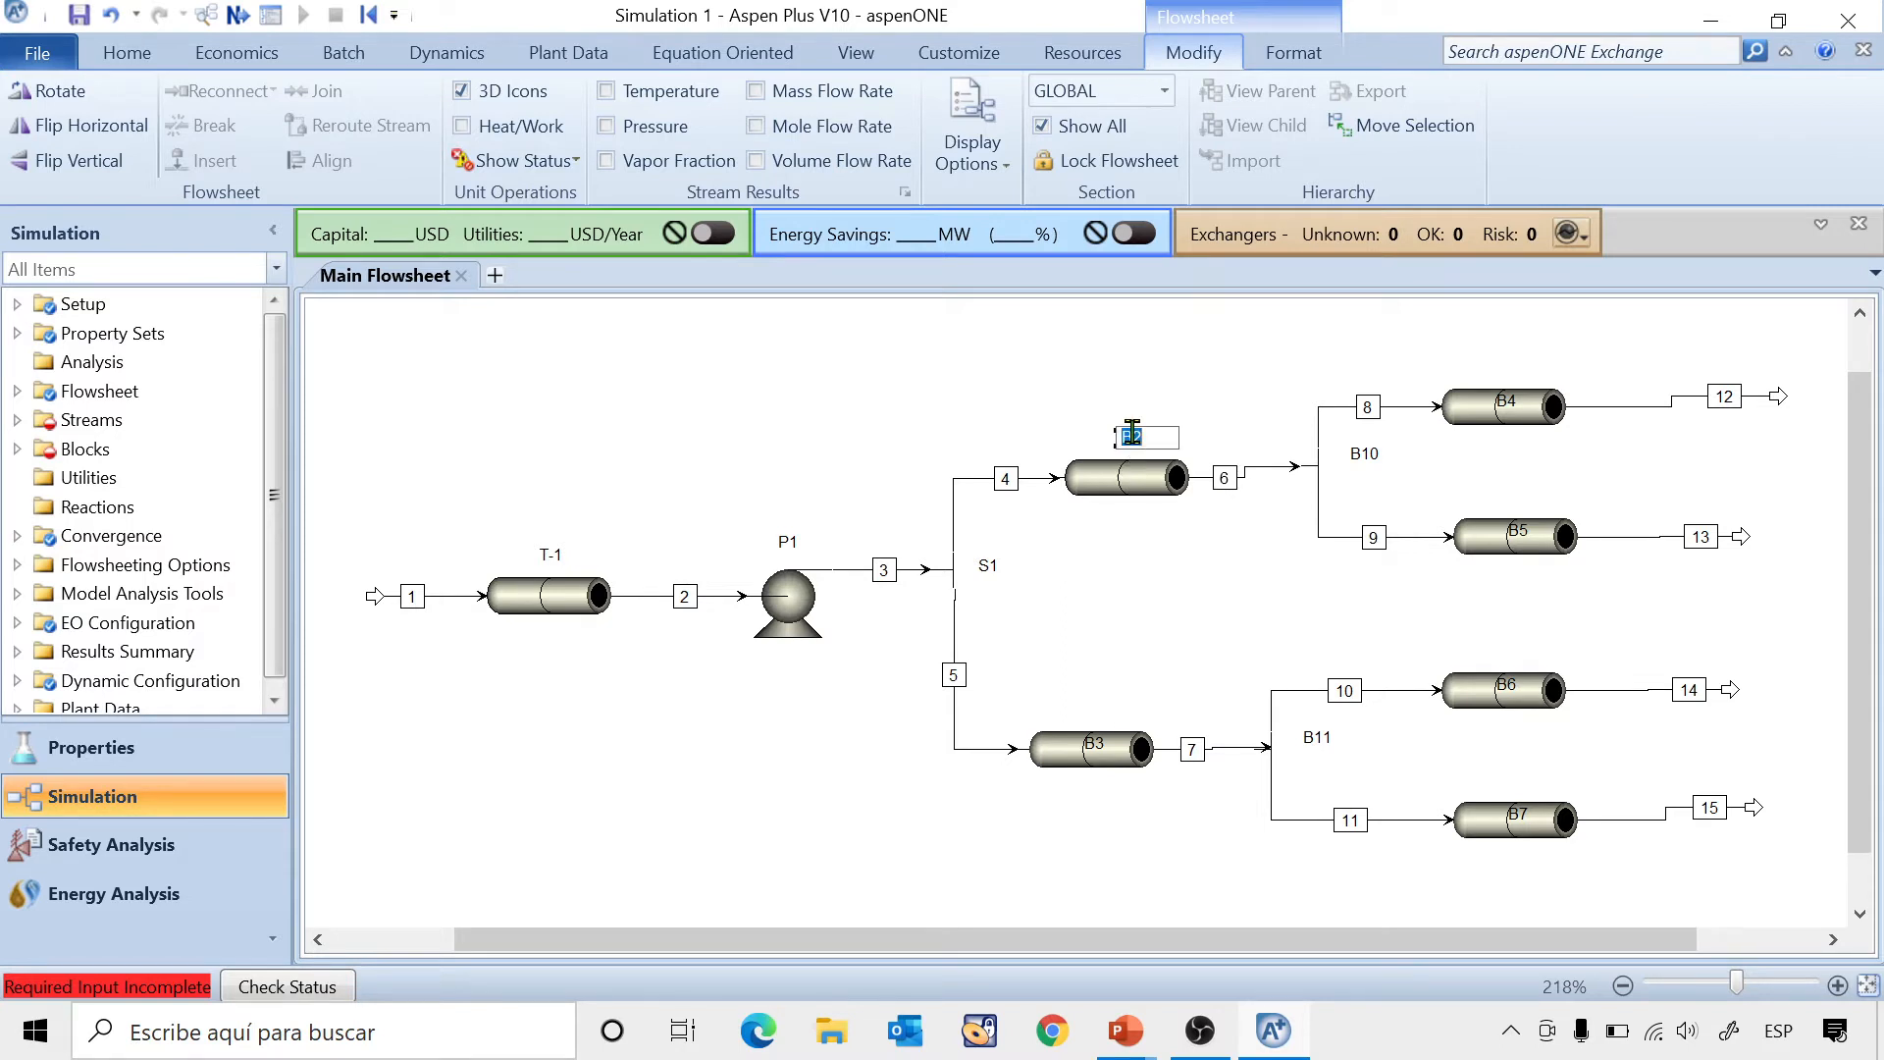
{"action": "type", "text": "T-2"}
{"action": "key", "text": "Return"}
Move the label of pipe B3 above its icon, rename it as T-3 and straighten stream 7.
{"action": "left_click", "coordinate": [1101, 748]}
{"action": "left_click_drag", "start_coordinate": [1081, 704], "coordinate": [1085, 707]}
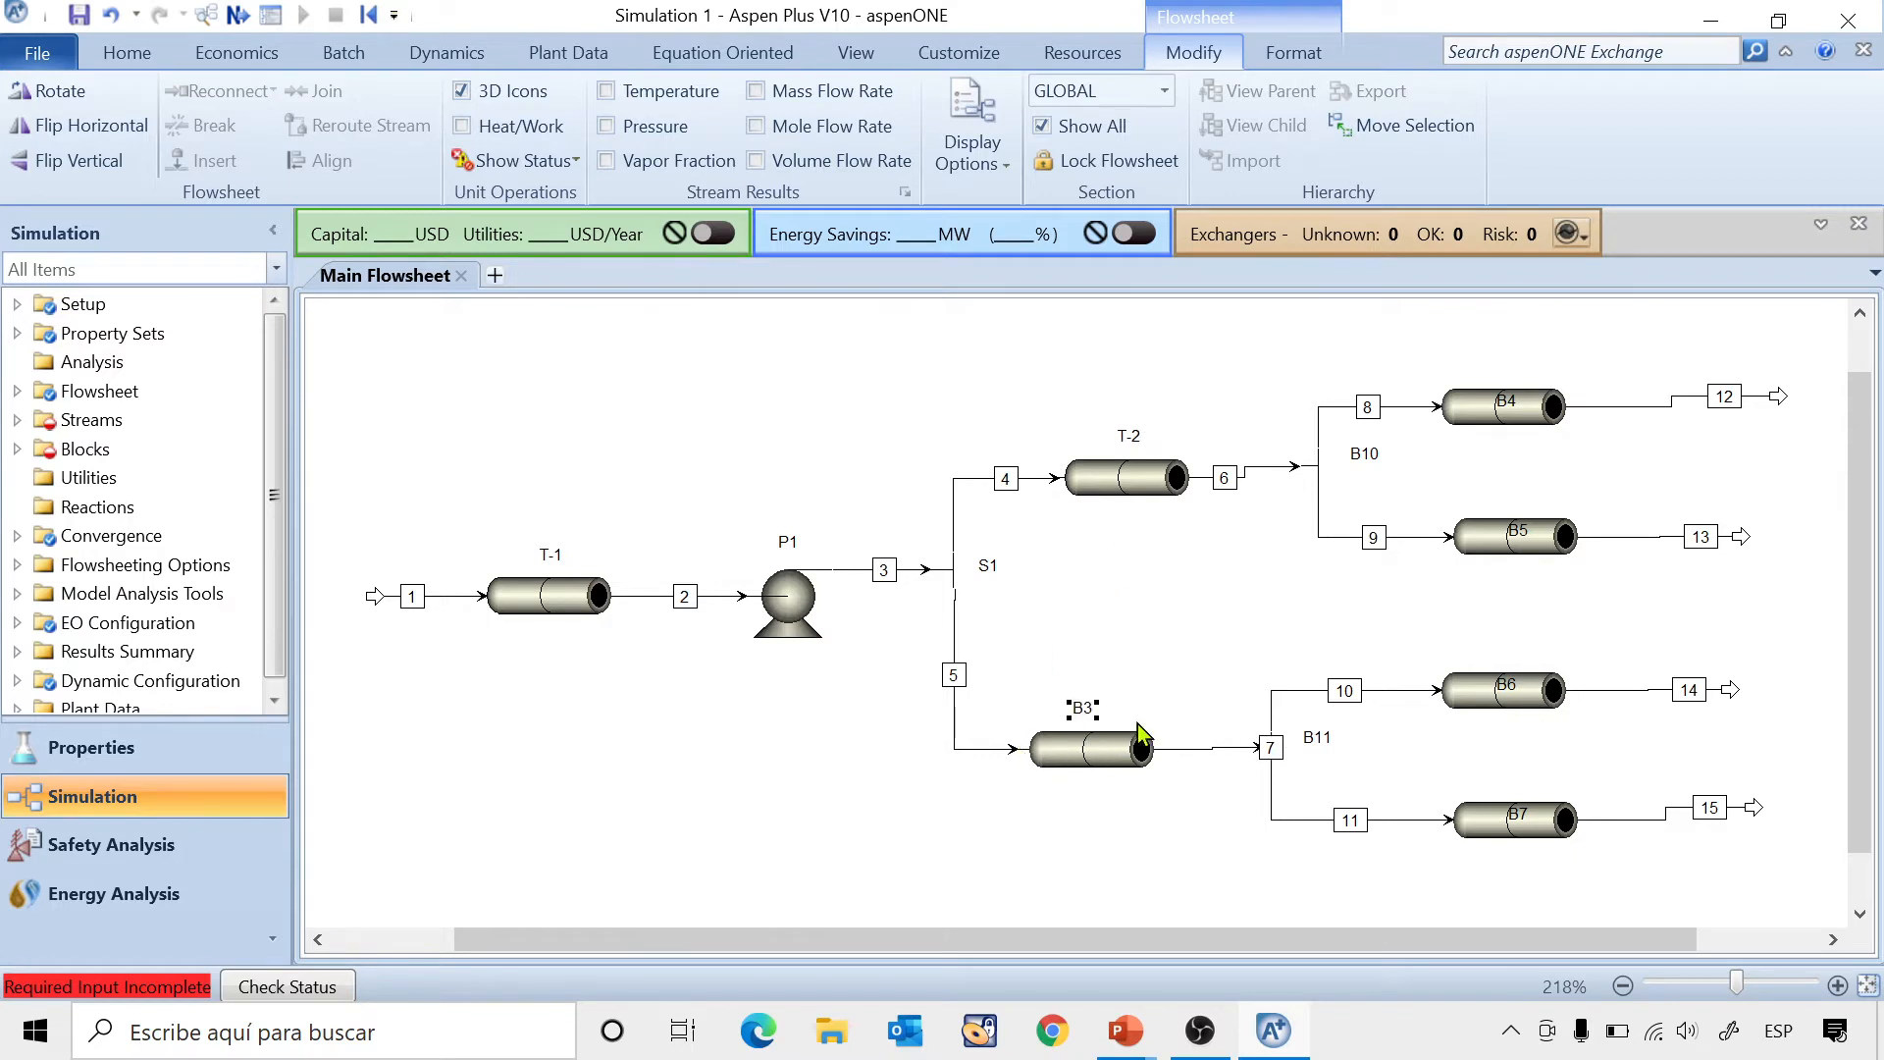
{"action": "double_click", "coordinate": [1085, 706]}
{"action": "type", "text": "T-3"}
{"action": "key", "text": "Return"}
{"action": "left_click", "coordinate": [1205, 748]}
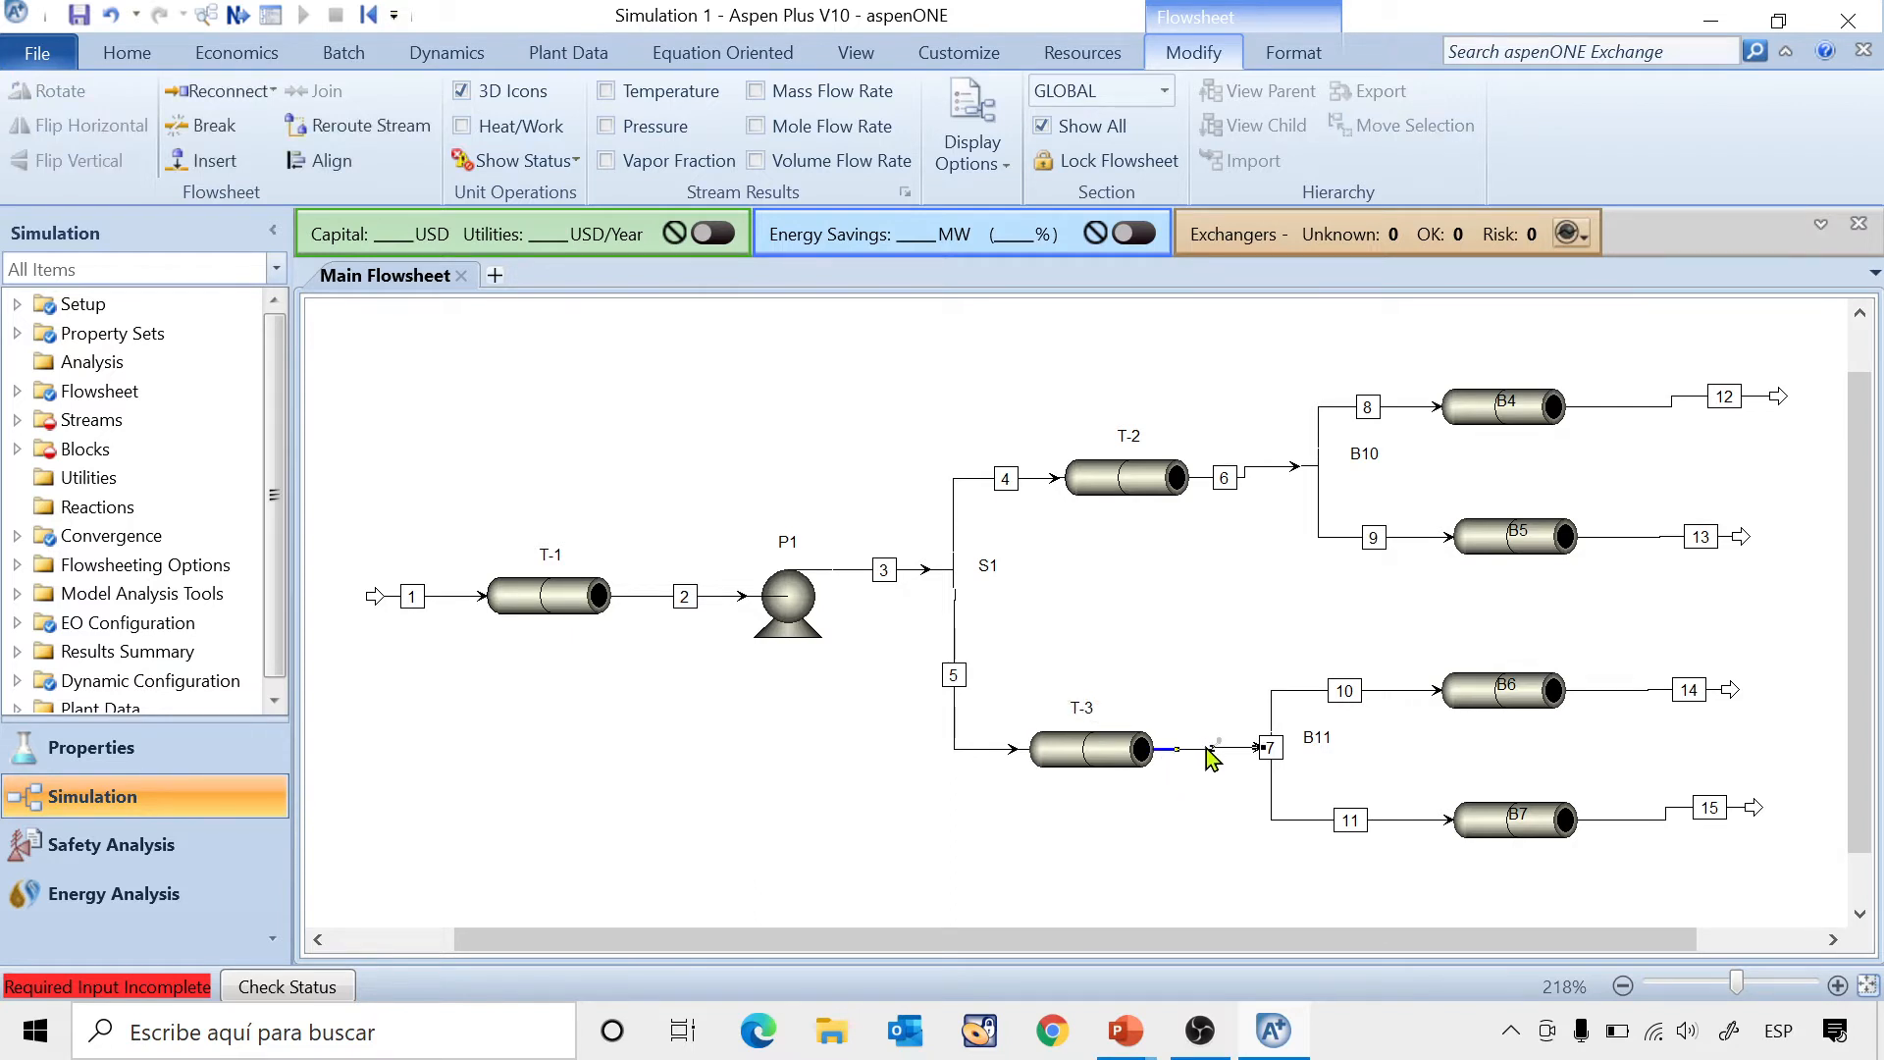
{"action": "left_click", "coordinate": [1219, 795]}
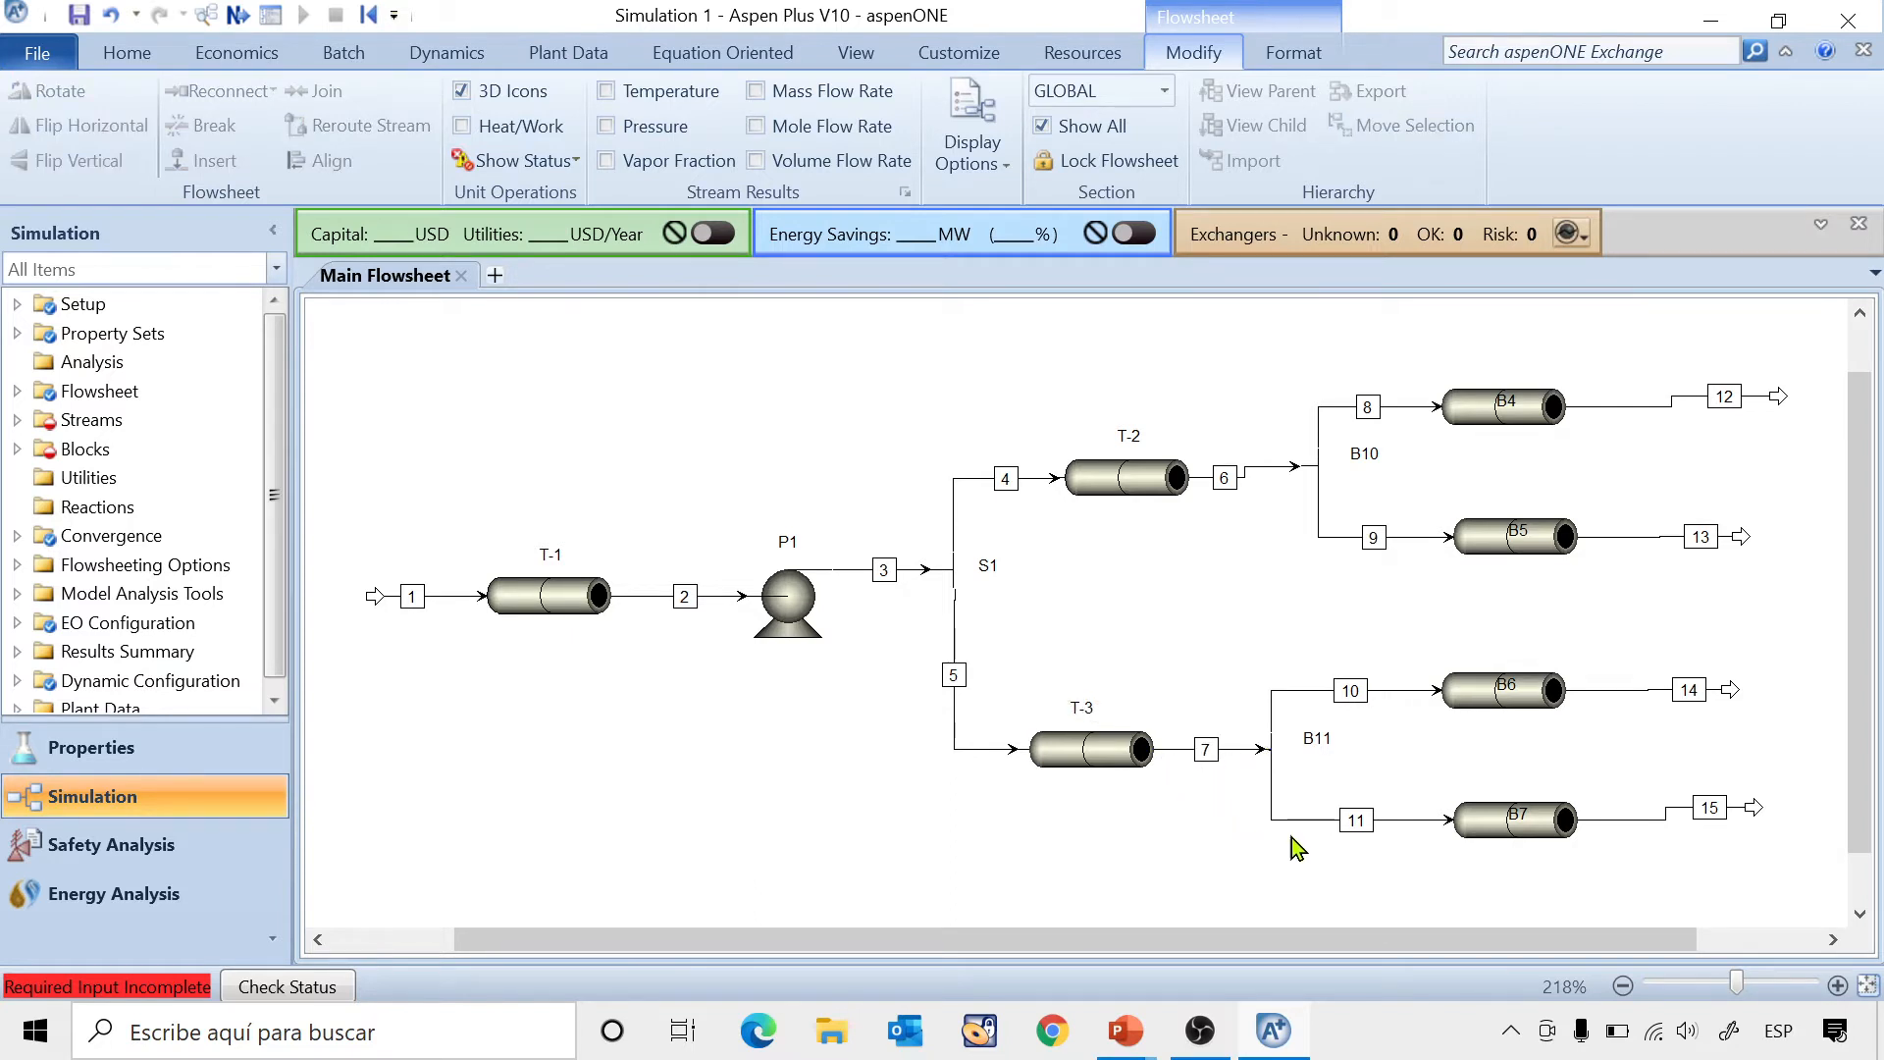
Align stream 6 between pipe T-2 and its splitter, and rename splitter B10 as S2.
{"action": "left_click", "coordinate": [1262, 468]}
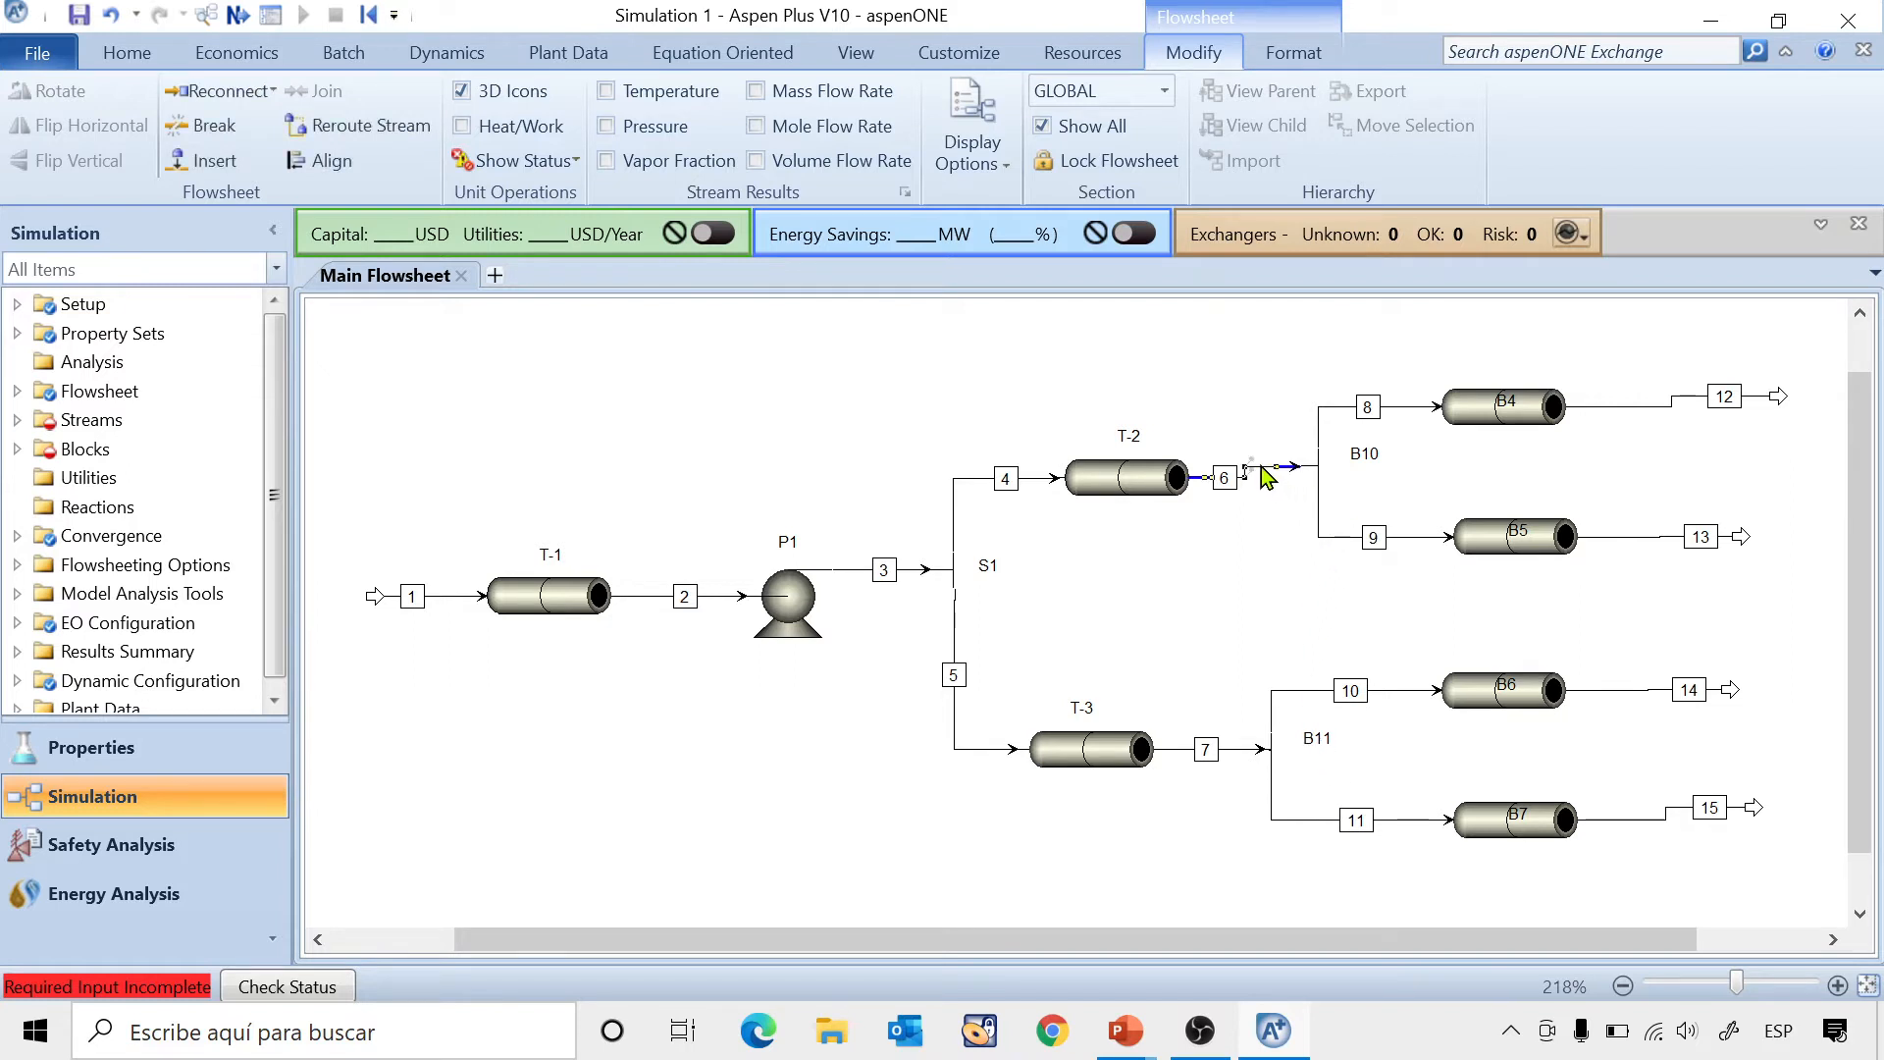
{"action": "key", "text": "ctrl+b"}
{"action": "left_click", "coordinate": [1244, 564]}
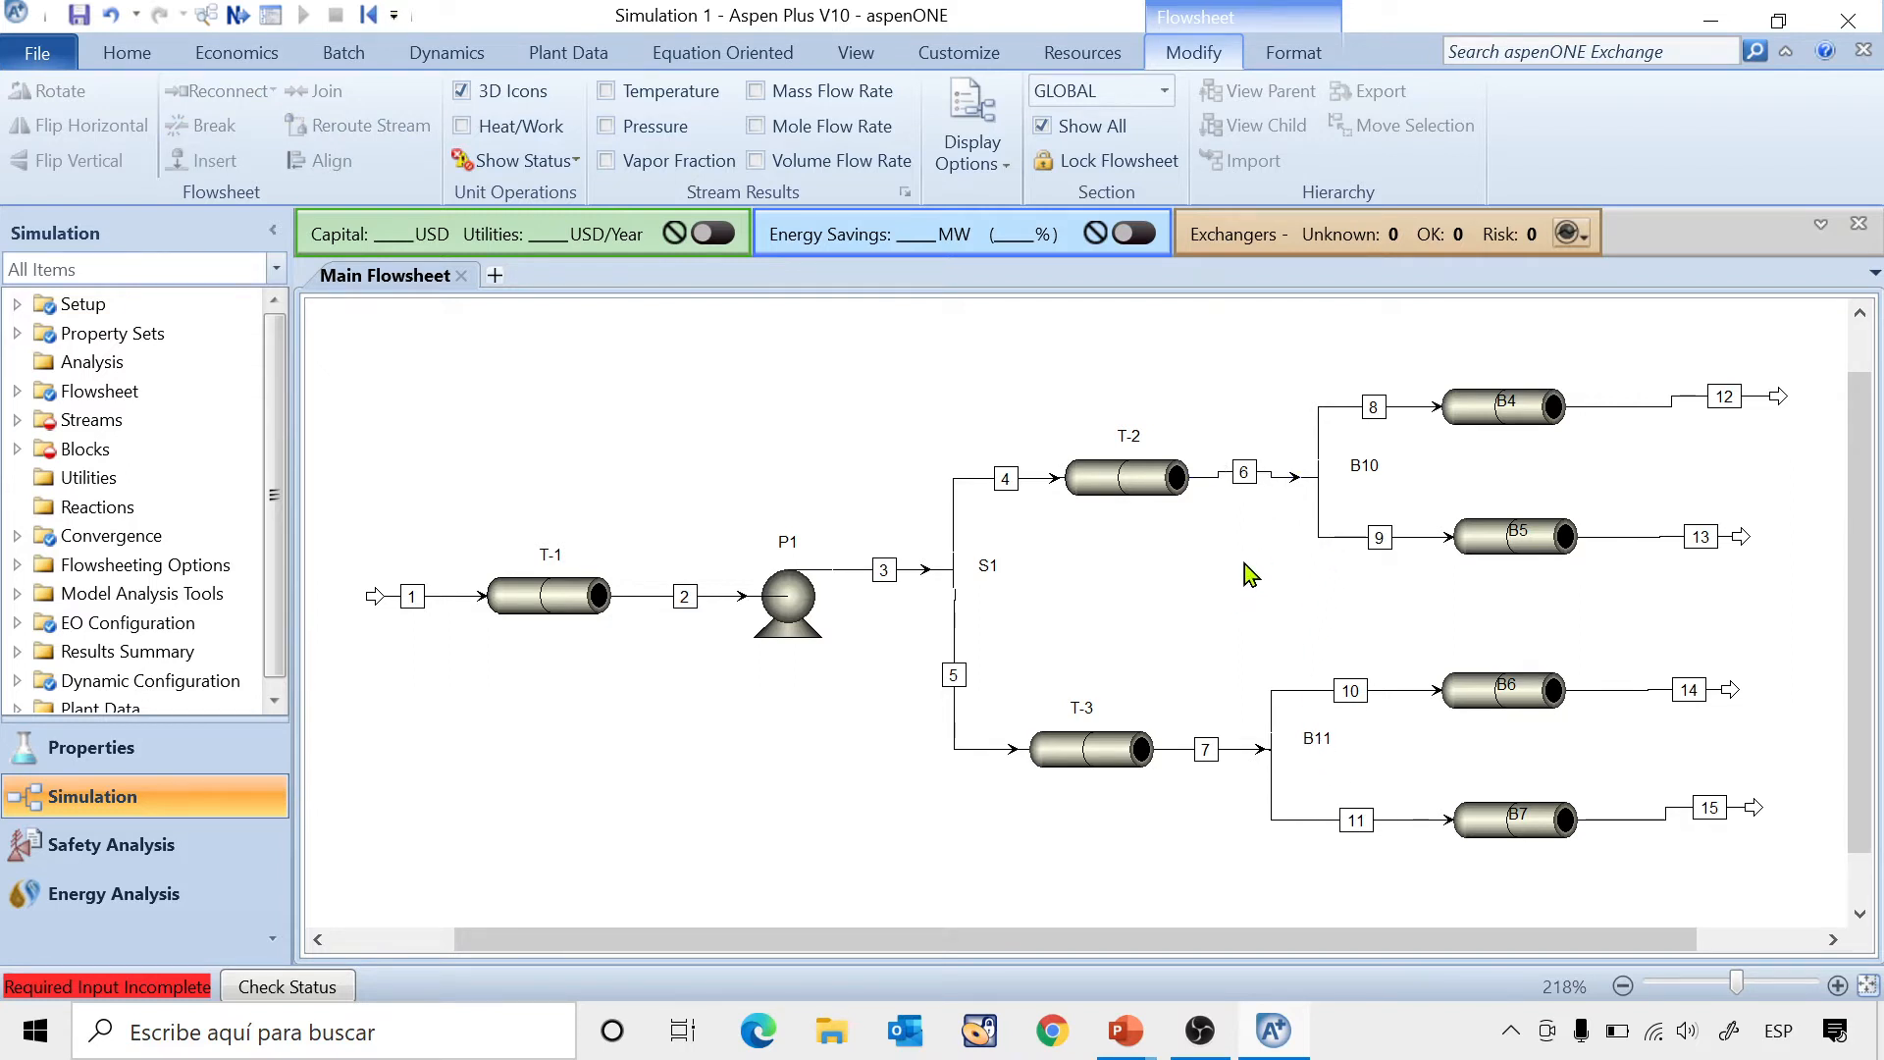
{"action": "left_click", "coordinate": [1360, 480]}
{"action": "left_click", "coordinate": [1360, 480]}
{"action": "type", "text": "S2"}
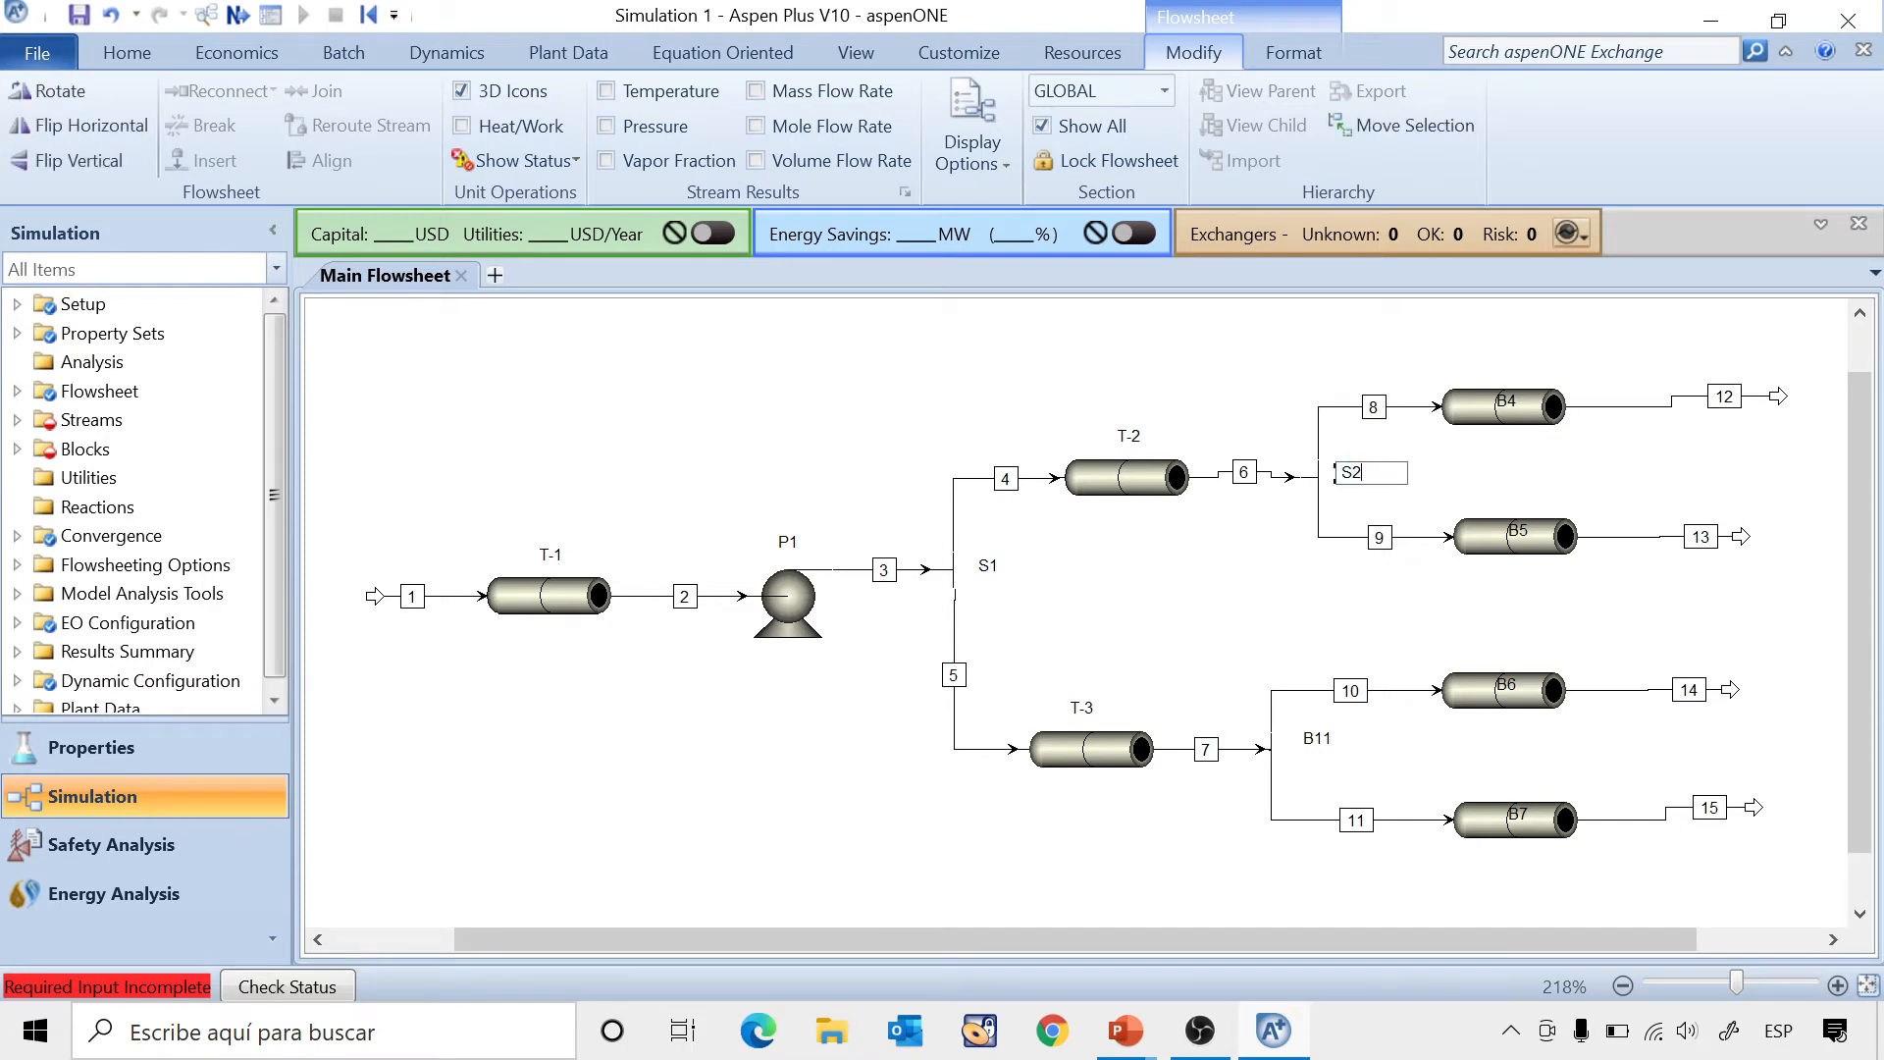
{"action": "key", "text": "Return"}
Rename splitter B11 as S3.
{"action": "left_click", "coordinate": [1293, 731]}
{"action": "left_click", "coordinate": [1320, 746]}
{"action": "left_click", "coordinate": [1319, 746]}
{"action": "type", "text": "S3"}
{"action": "key", "text": "Return"}
Move the label of pipe B4 above its icon and rename the pipe as T-4.
{"action": "left_click", "coordinate": [1504, 378]}
{"action": "mouse_move", "coordinate": [1504, 376]}
{"action": "left_mouse_down"}
{"action": "mouse_move", "coordinate": [1508, 397]}
{"action": "mouse_move", "coordinate": [1492, 387]}
{"action": "left_mouse_up"}
{"action": "left_click", "coordinate": [1532, 452]}
{"action": "left_click", "coordinate": [1508, 403]}
{"action": "left_click", "coordinate": [1504, 376]}
{"action": "type", "text": "T-4"}
{"action": "key", "text": "Return"}
Move the label of pipe B5 above its icon and rename the pipe as T-5.
{"action": "left_click", "coordinate": [1514, 534]}
{"action": "mouse_move", "coordinate": [1518, 535]}
{"action": "left_mouse_down"}
{"action": "mouse_move", "coordinate": [1493, 490]}
{"action": "mouse_move", "coordinate": [1512, 502]}
{"action": "left_mouse_up"}
{"action": "left_click", "coordinate": [1514, 497]}
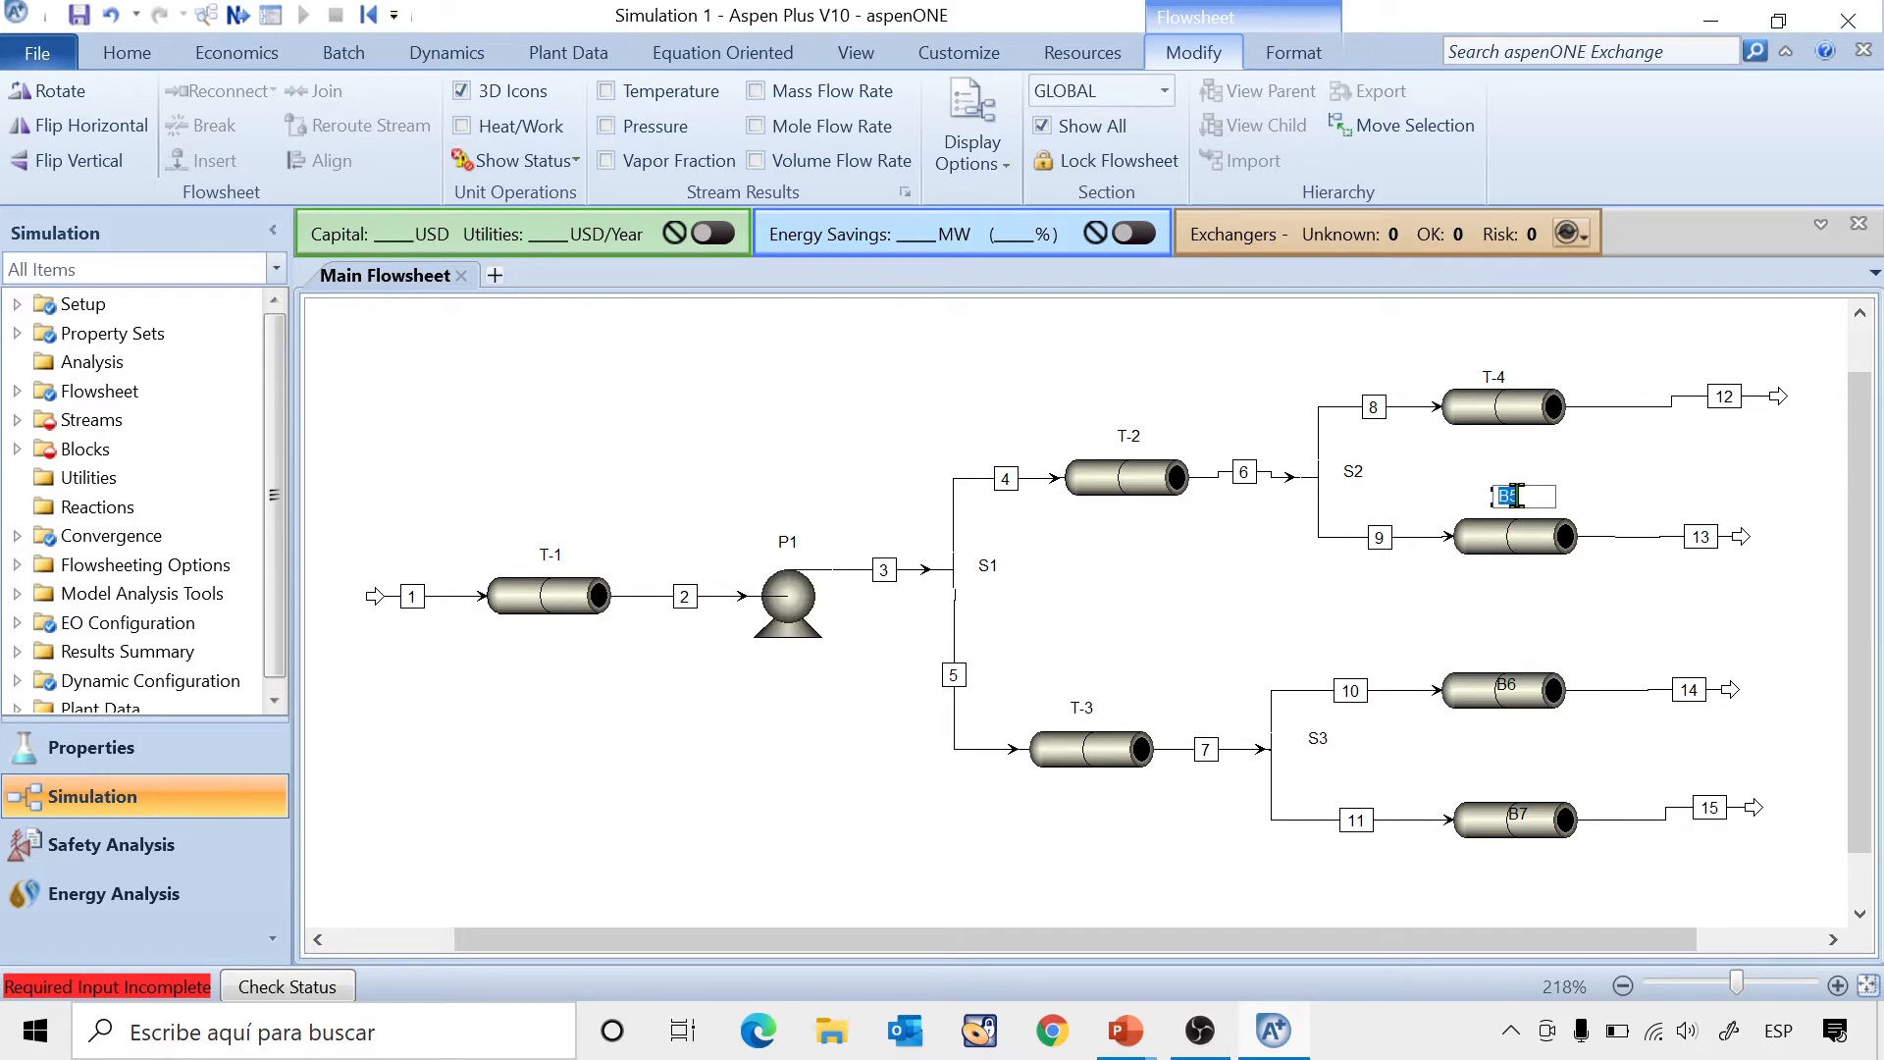
{"action": "type", "text": "T-5"}
{"action": "left_click", "coordinate": [1525, 636]}
Move the label of pipe B6 above its icon and rename the pipe as T-6.
{"action": "left_click", "coordinate": [1502, 679]}
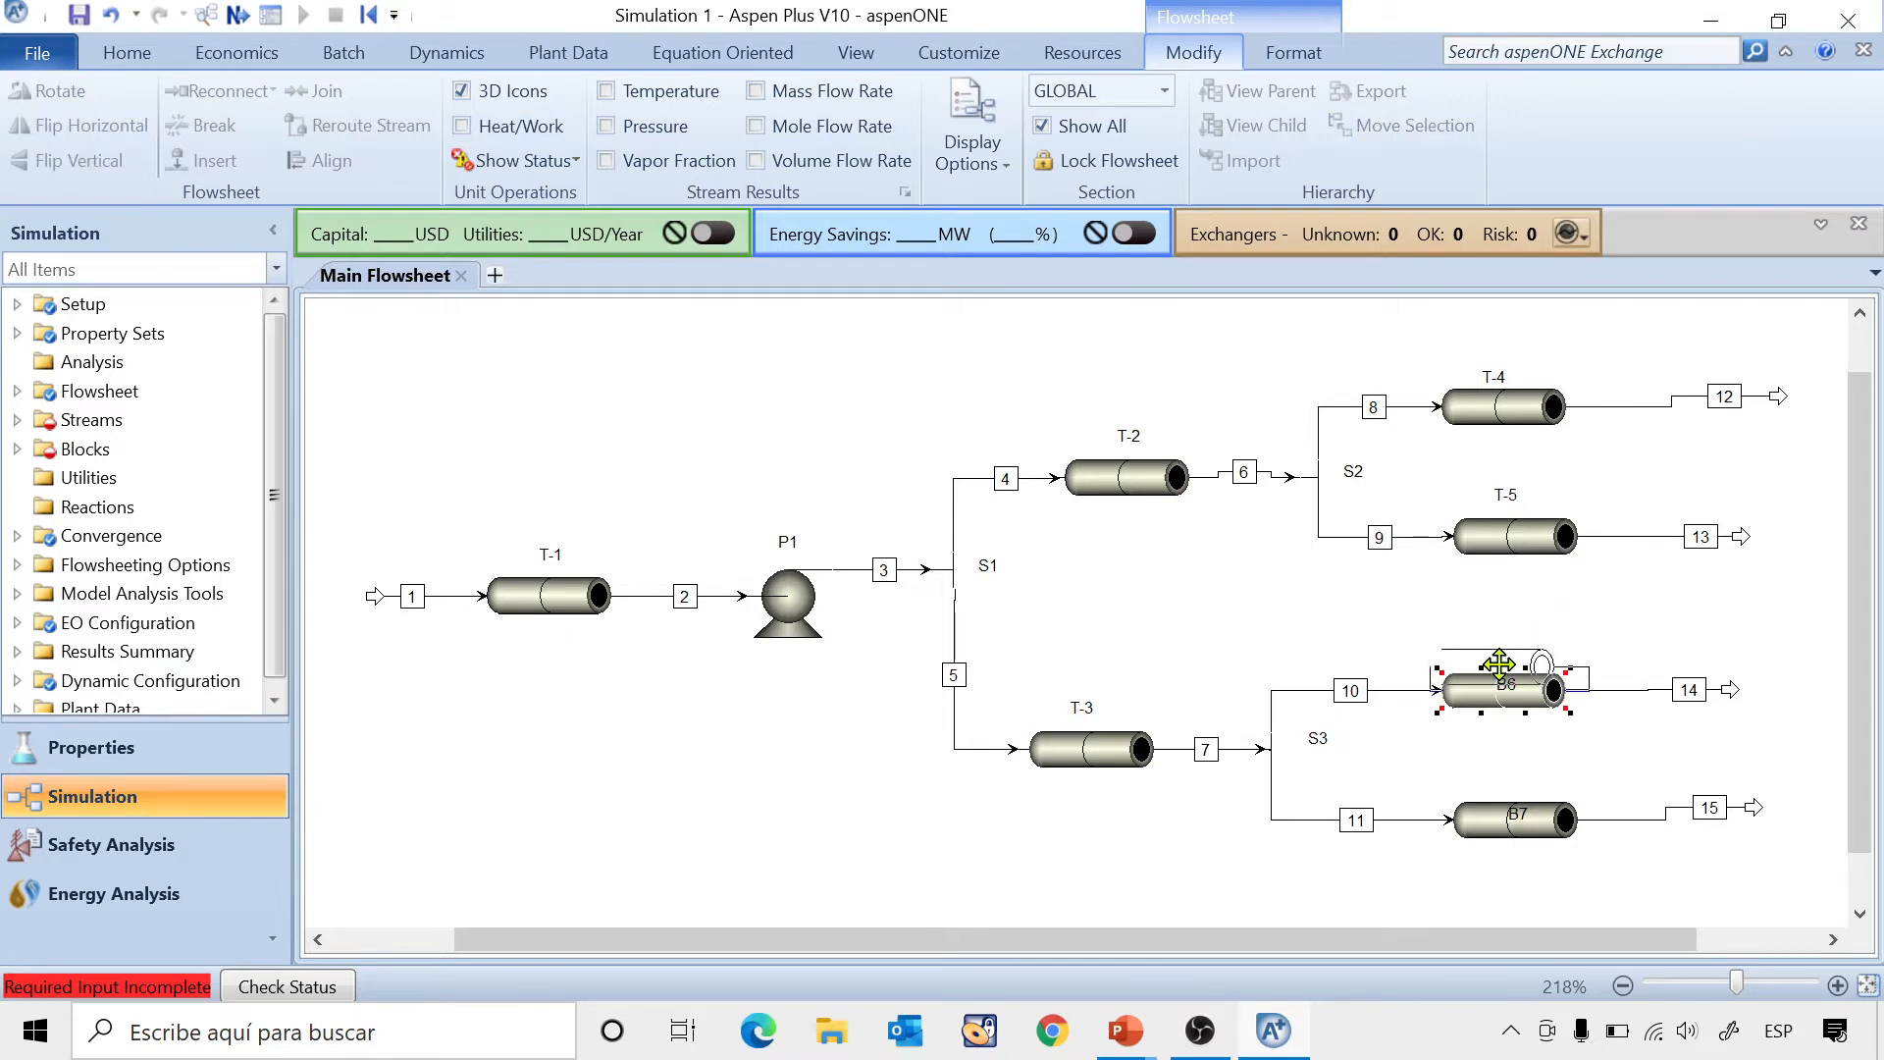
{"action": "left_click", "coordinate": [1504, 682]}
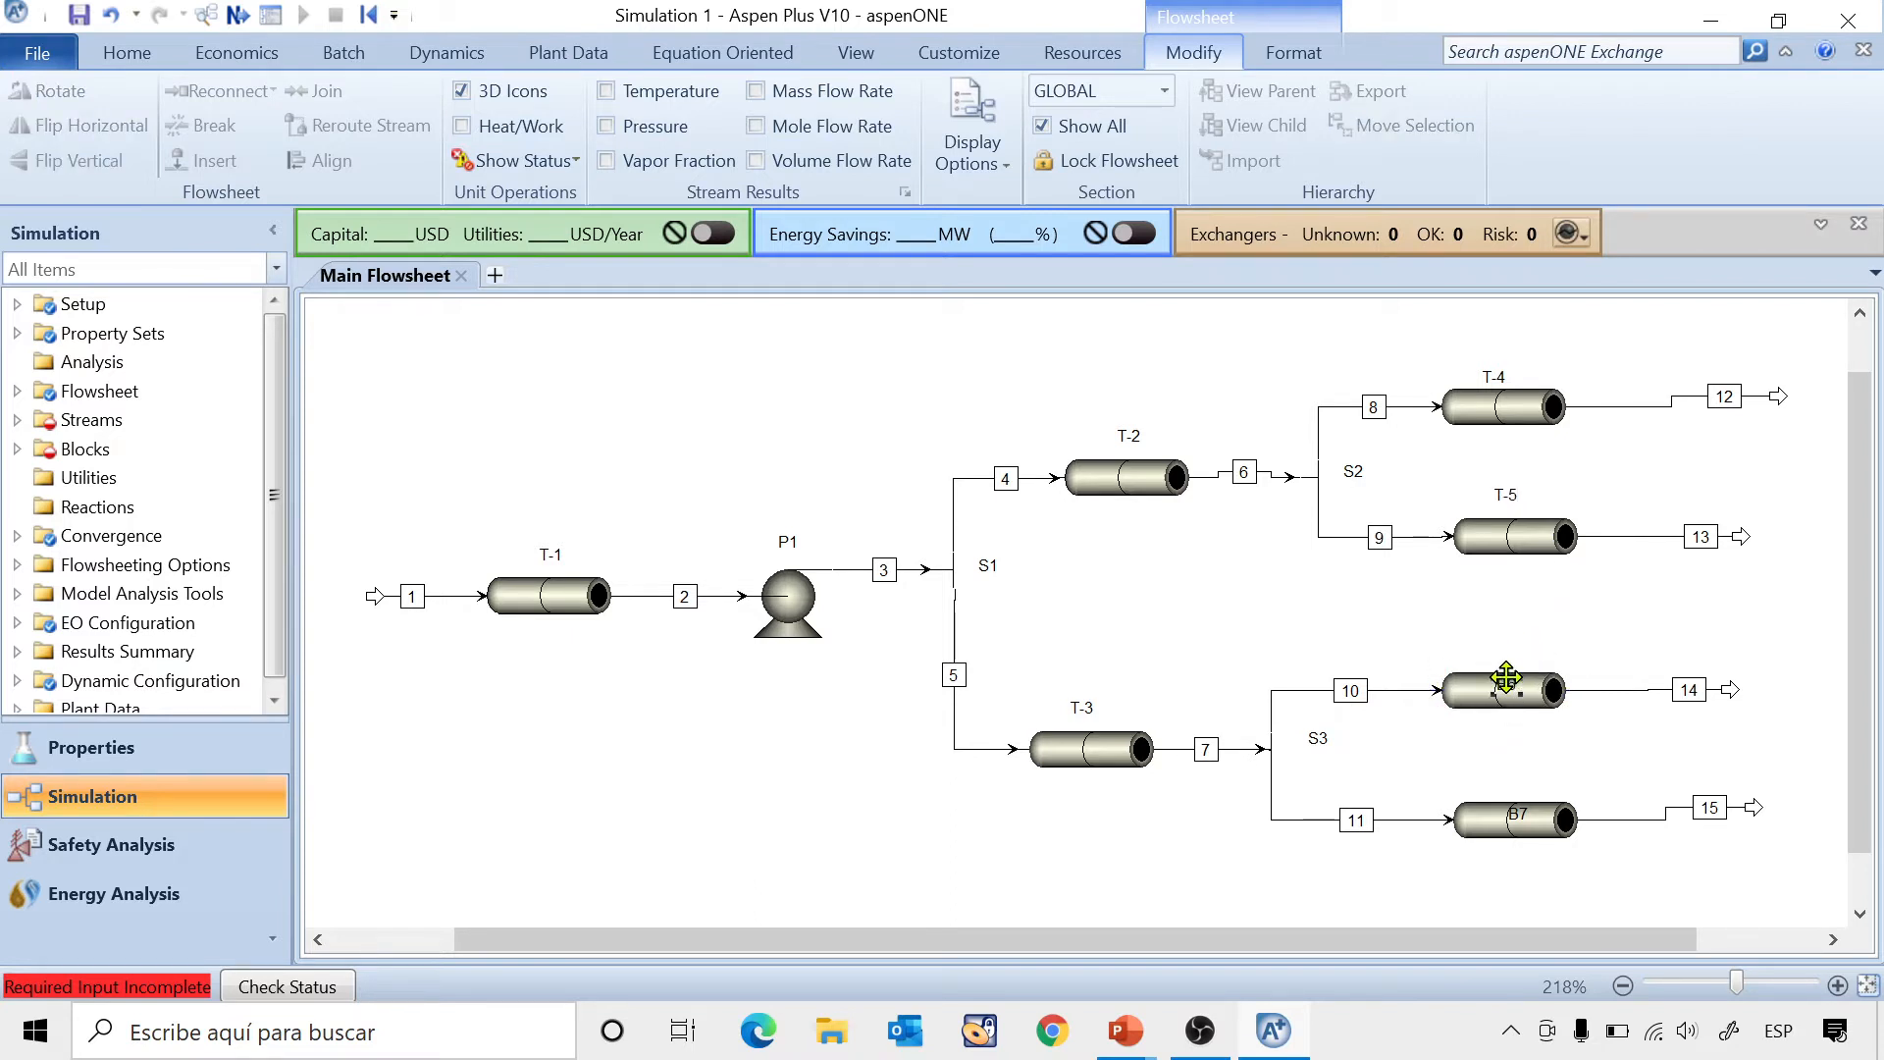
{"action": "left_click_drag", "start_coordinate": [1490, 652], "coordinate": [1493, 656]}
{"action": "left_click", "coordinate": [1493, 650]}
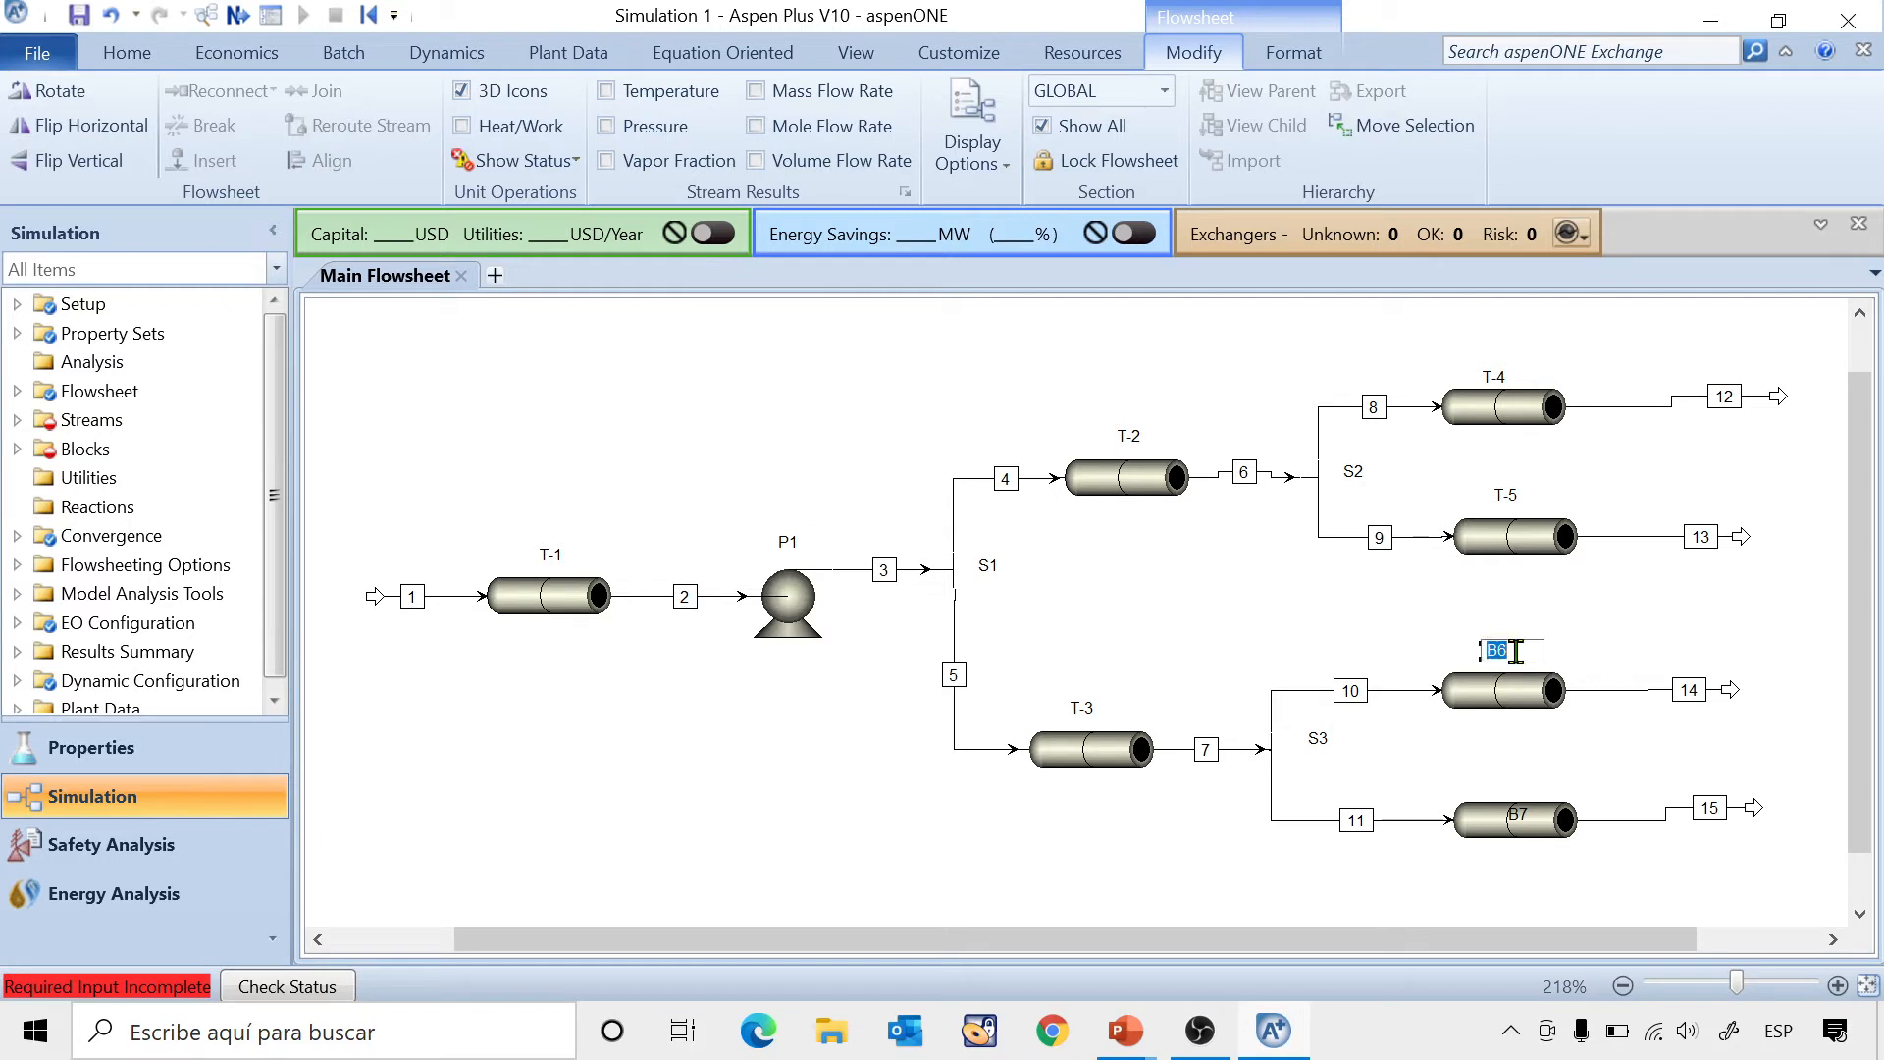
{"action": "type", "text": "T-5"}
{"action": "type", "text": "6"}
{"action": "key", "text": "Return"}
Rename pipe B7 as T-7 with its label above the icon, and straighten product streams 15 and 12.
{"action": "left_click", "coordinate": [1515, 818]}
{"action": "type", "text": "T-7"}
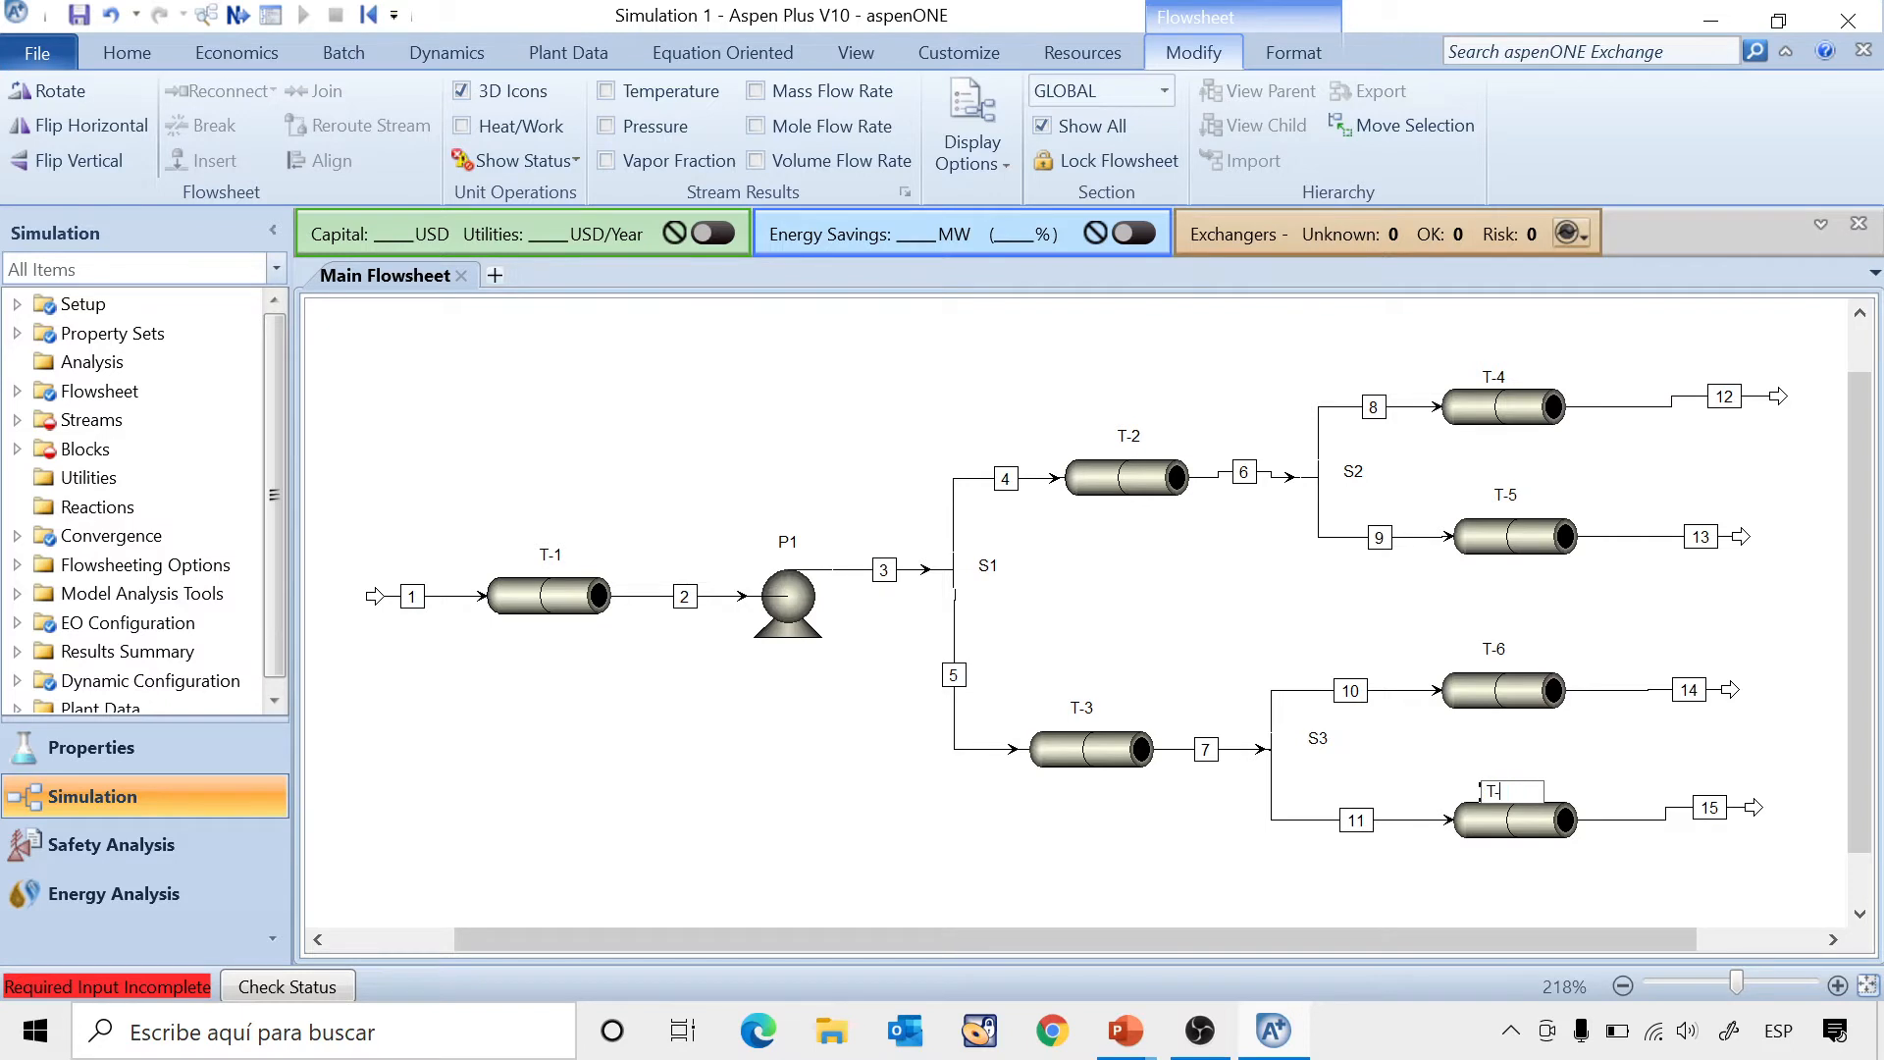
{"action": "left_click", "coordinate": [1621, 822]}
{"action": "left_click", "coordinate": [1648, 407]}
{"action": "key", "text": "ctrl+b"}
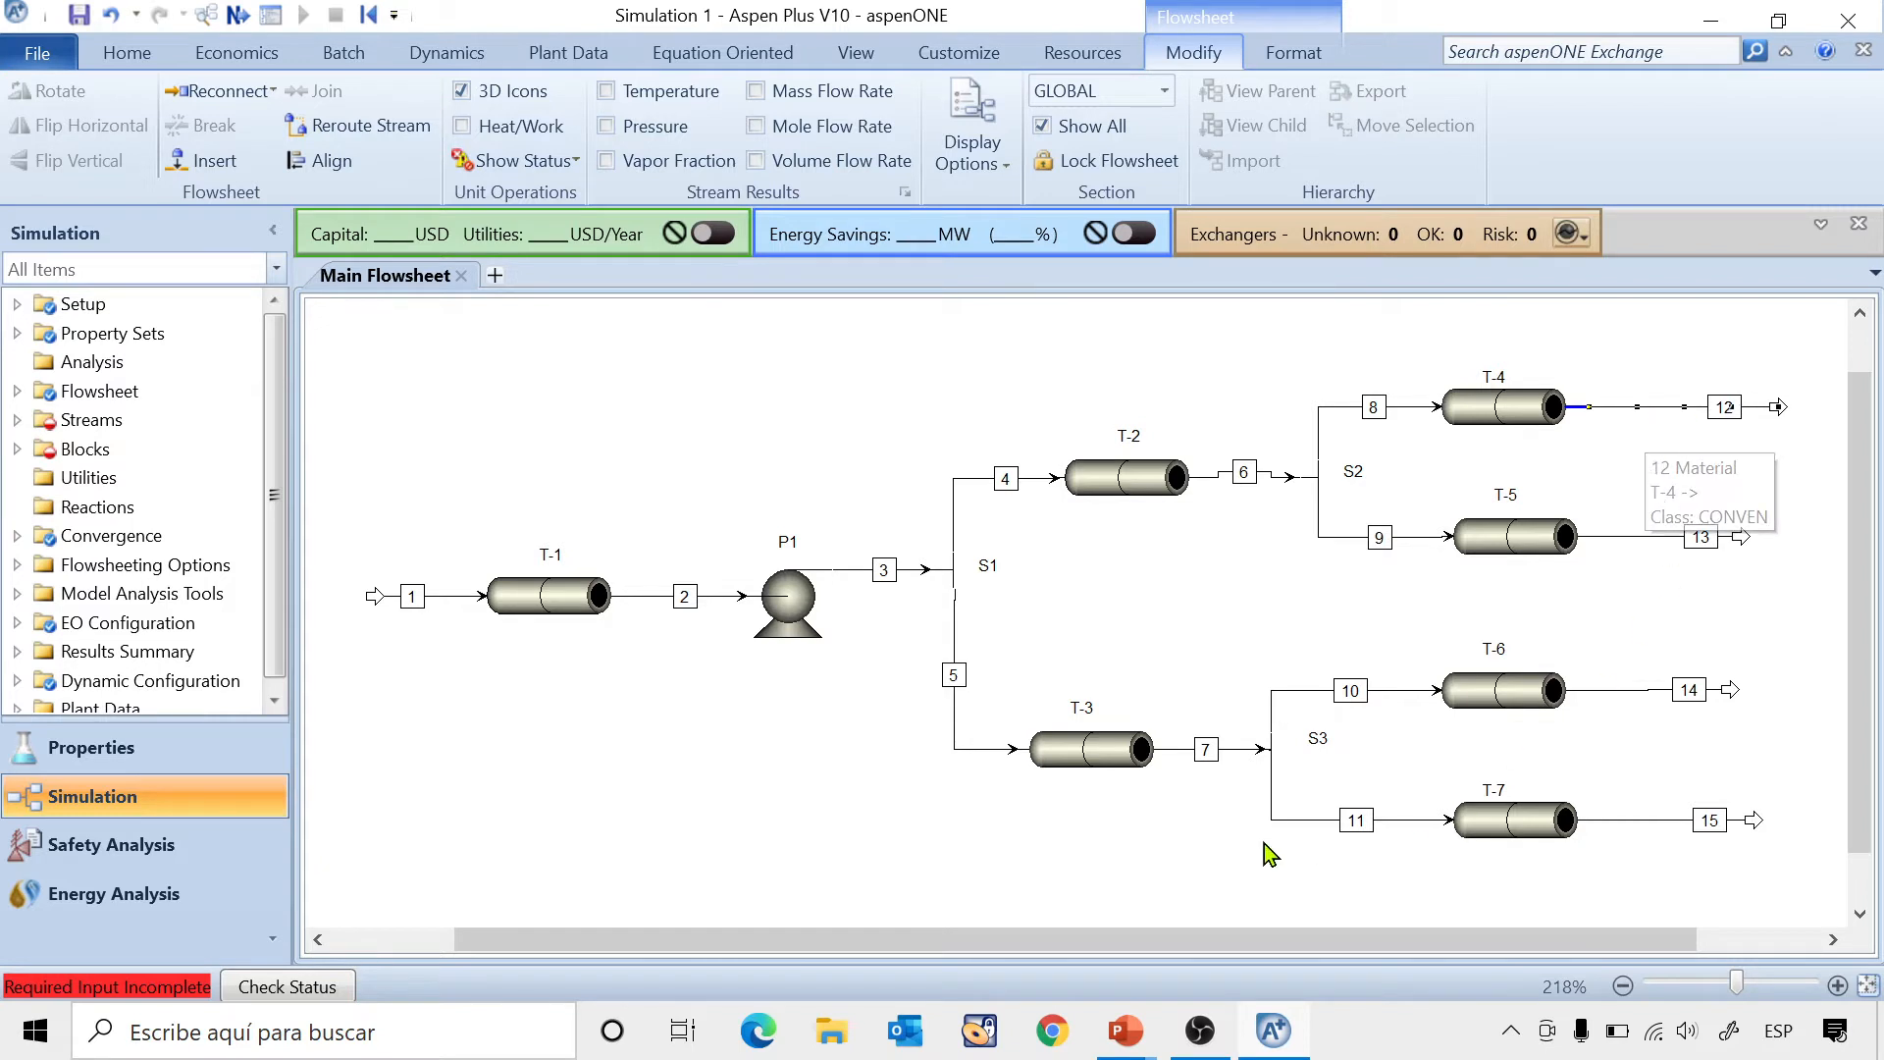
{"action": "left_click", "coordinate": [1786, 634]}
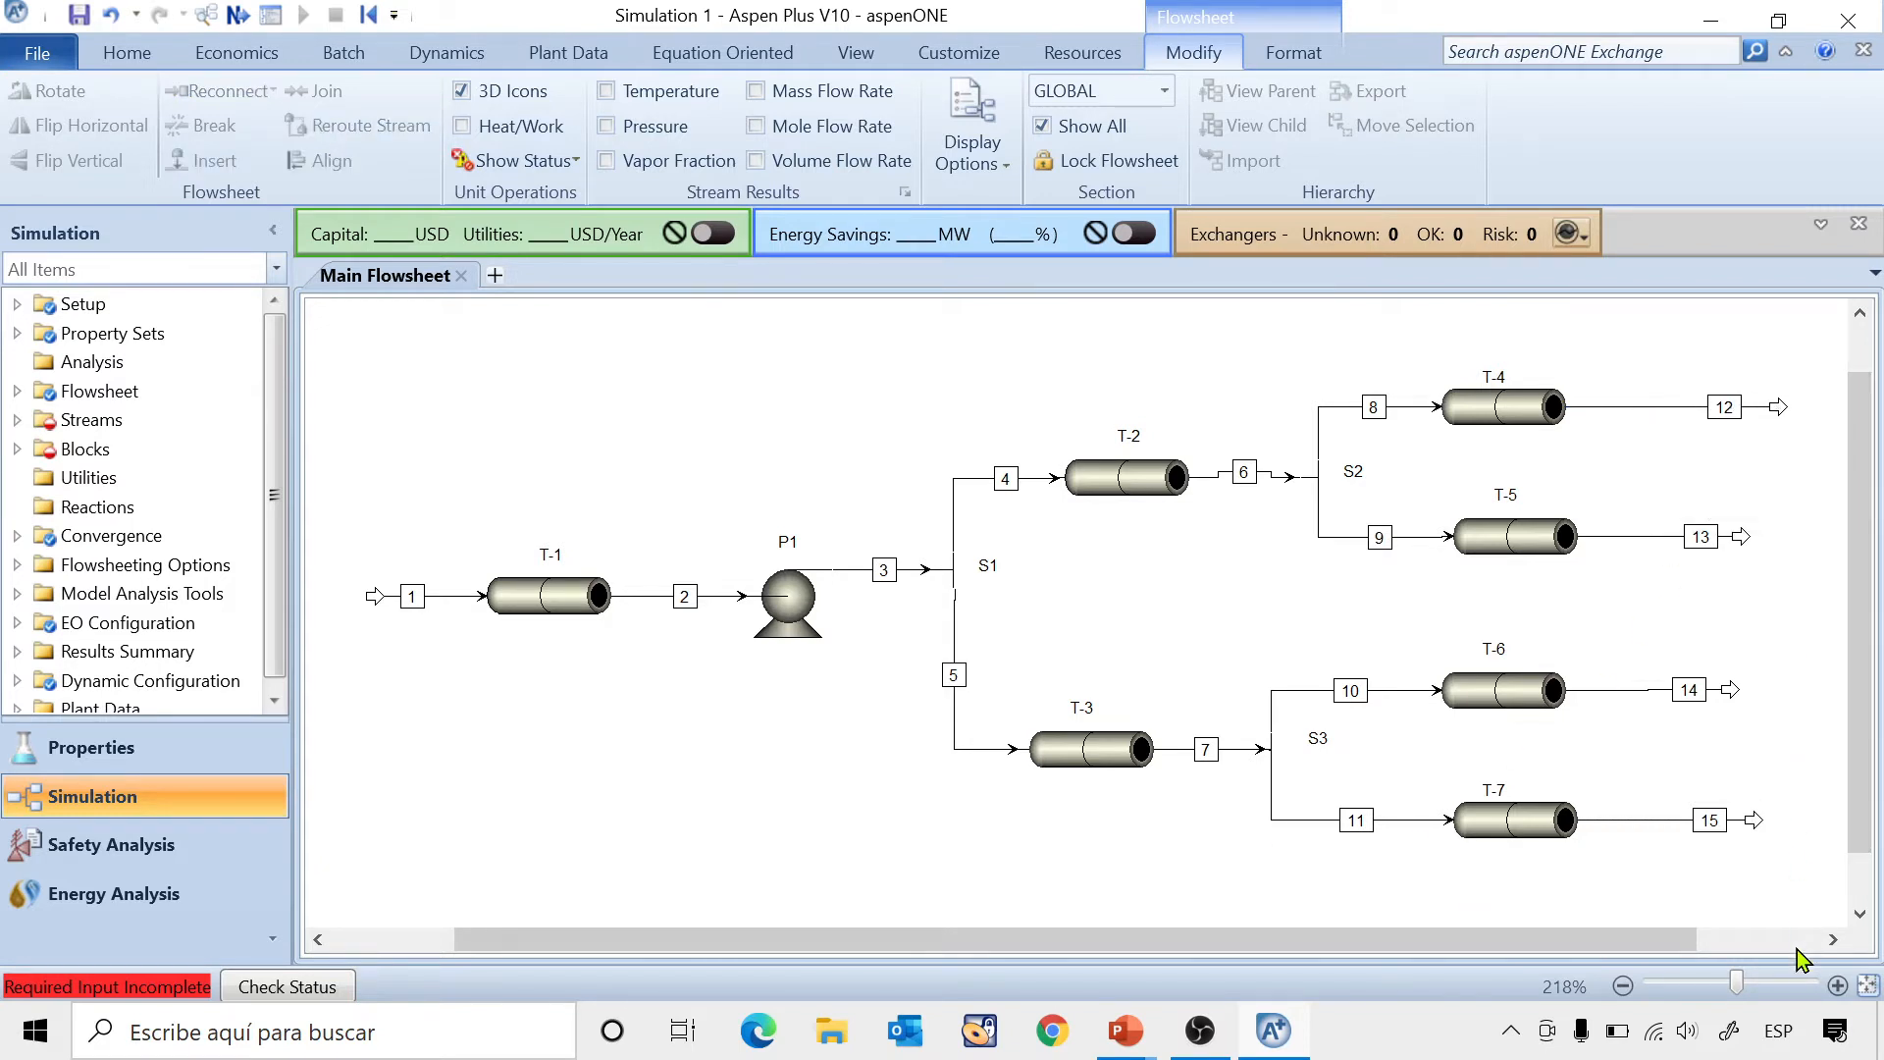
{"action": "left_click", "coordinate": [1869, 988]}
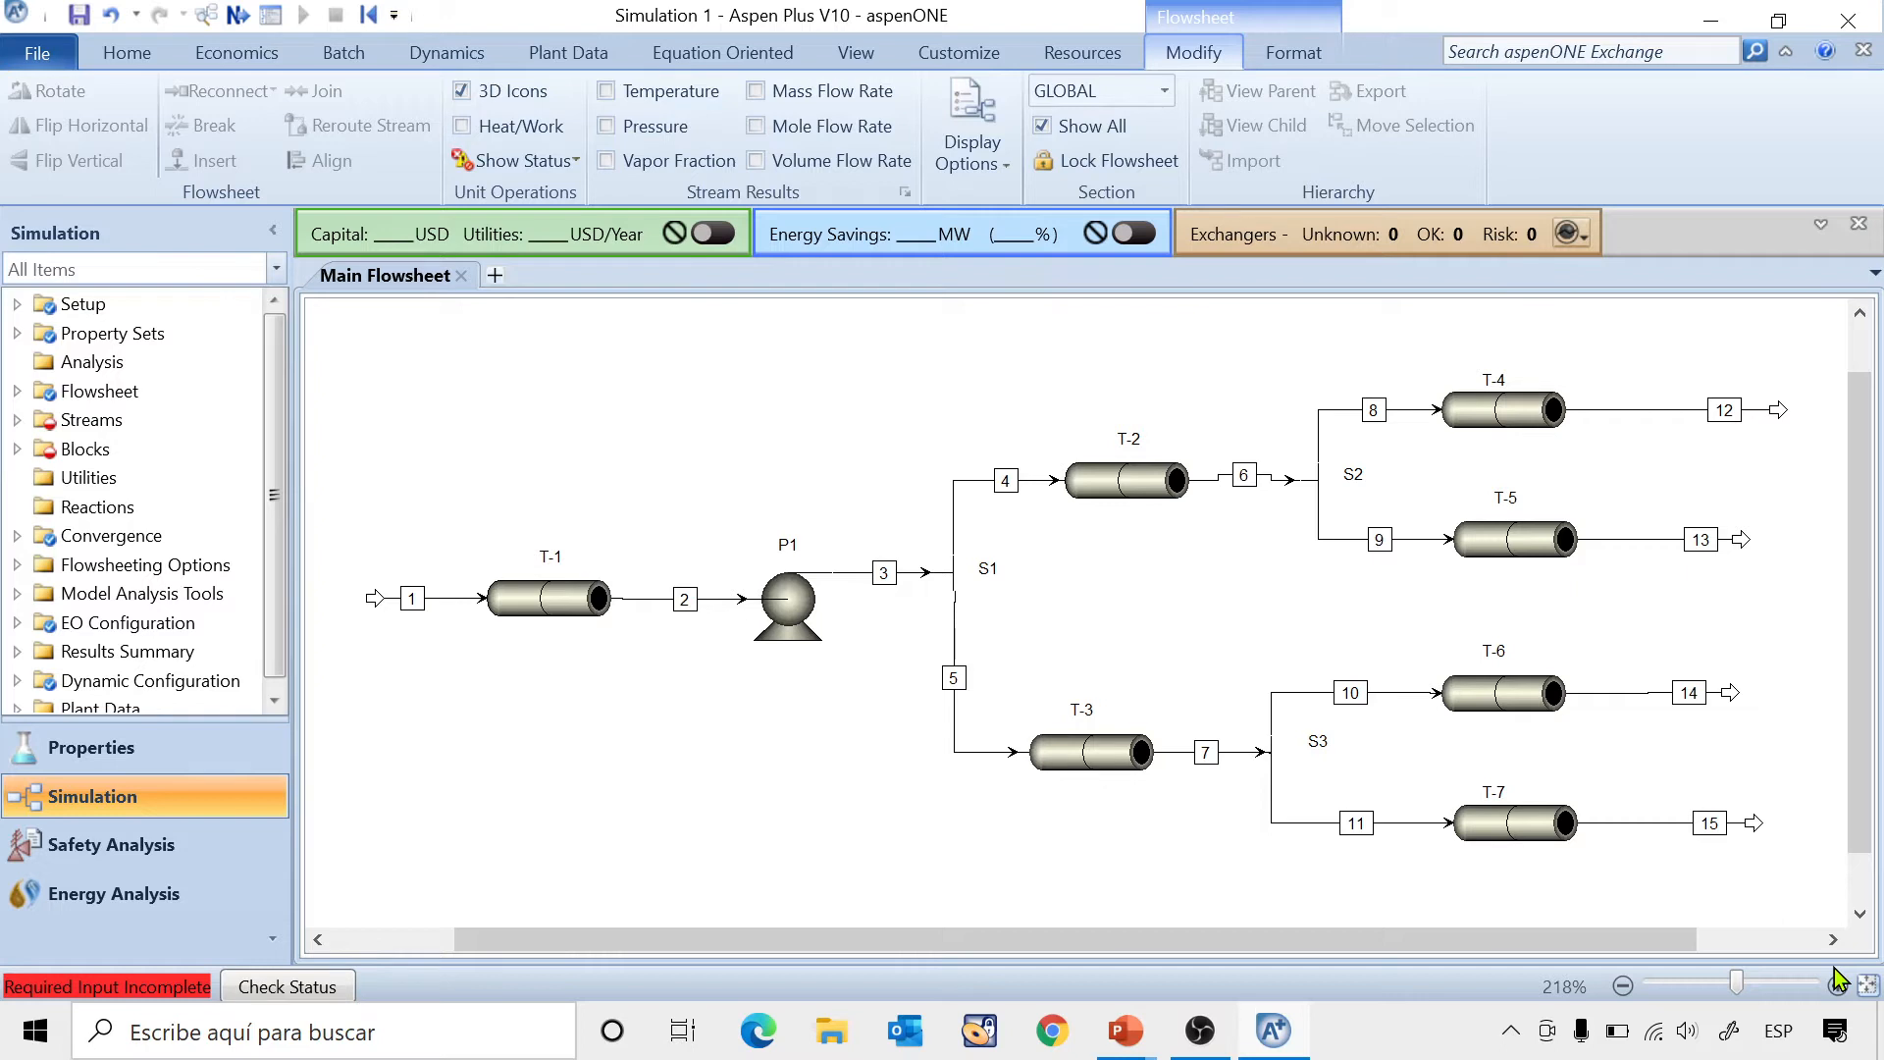
Open the input specifications of stream 1 and set its temperature to 25 C.
{"action": "left_click", "coordinate": [17, 420]}
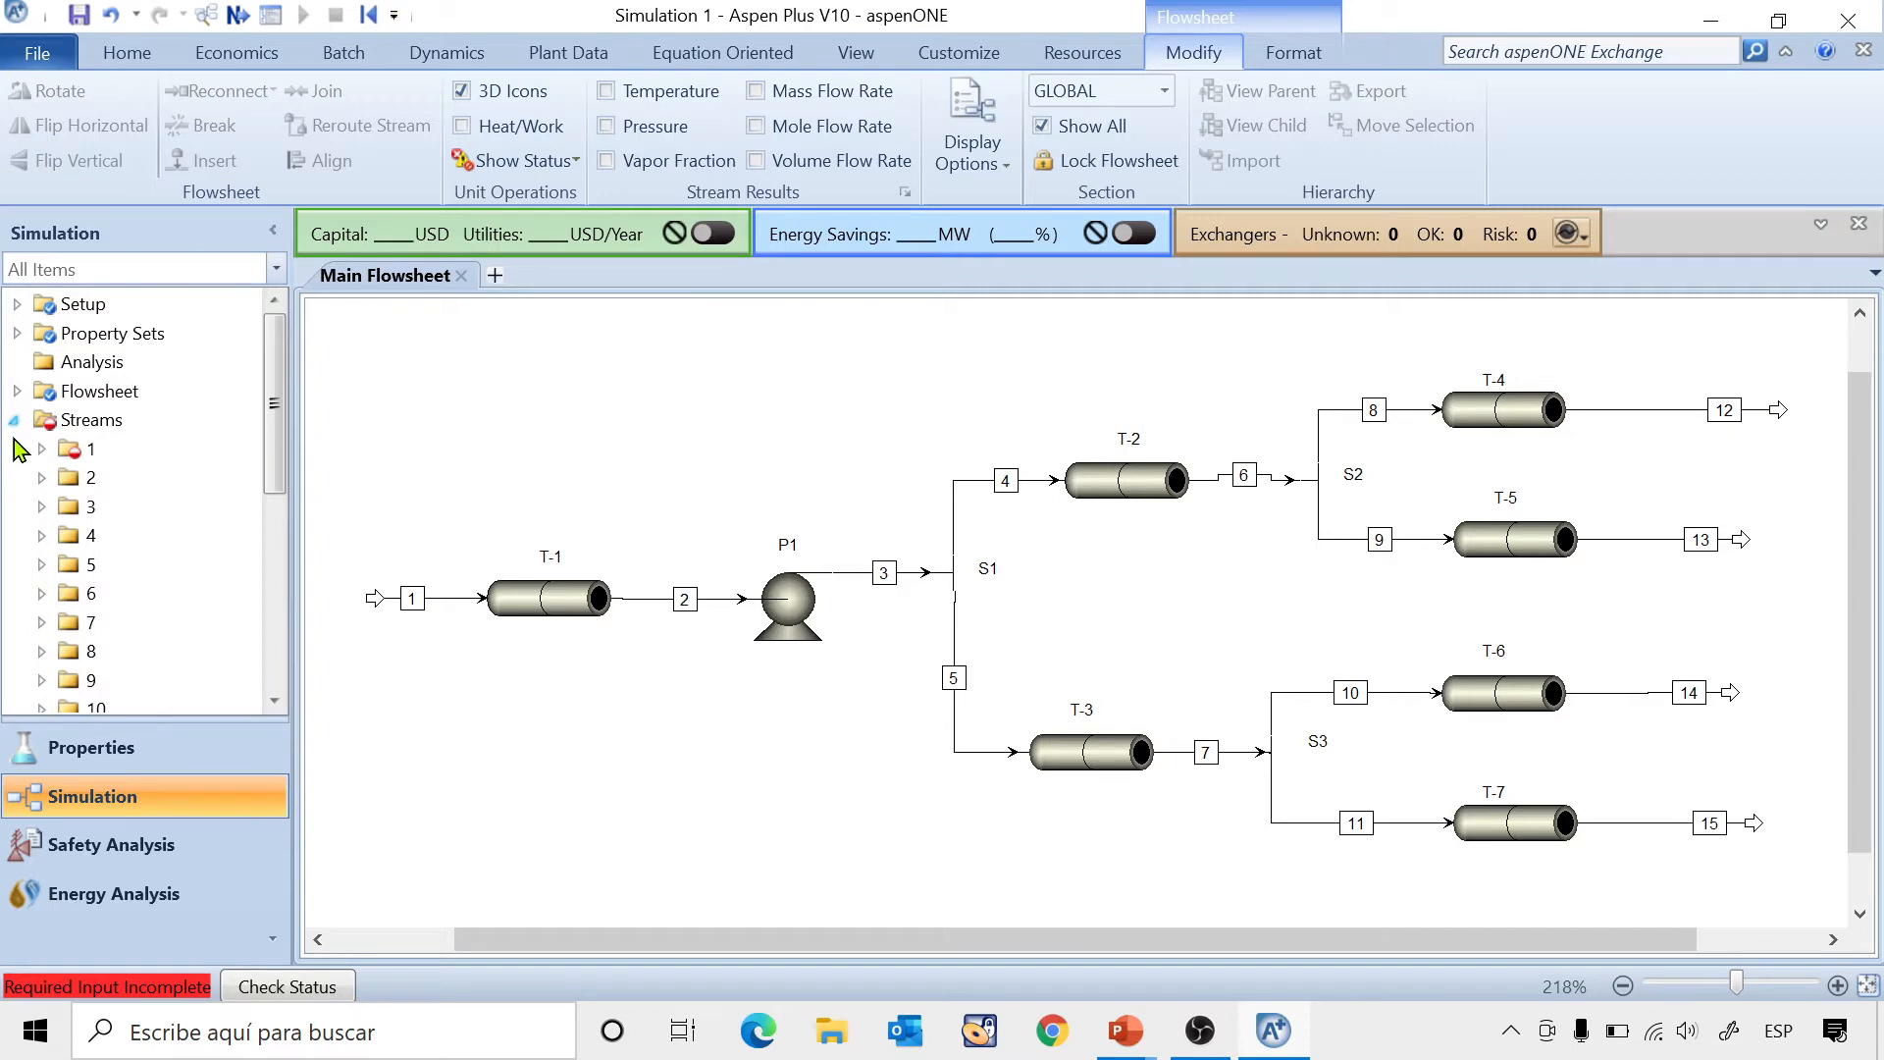
{"action": "left_click", "coordinate": [40, 449]}
{"action": "left_click", "coordinate": [138, 477]}
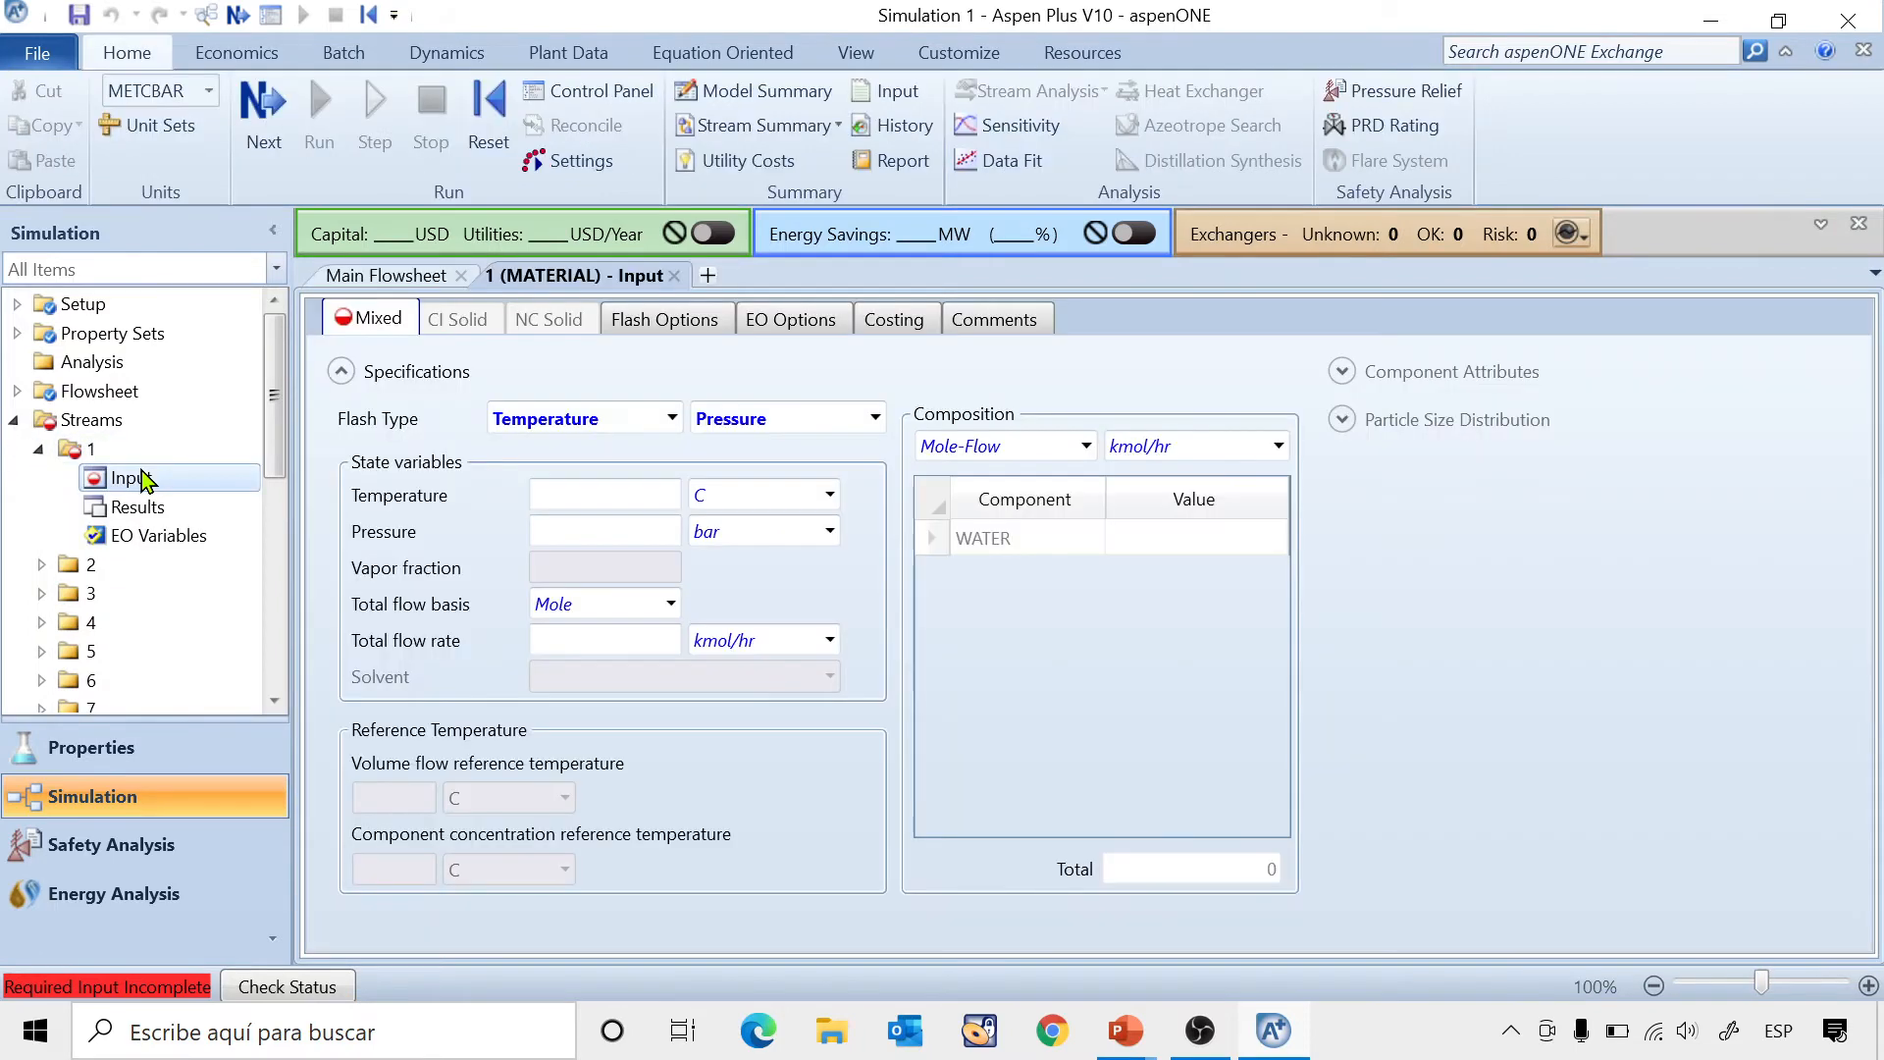
{"action": "left_click", "coordinate": [652, 495]}
{"action": "type", "text": "25"}
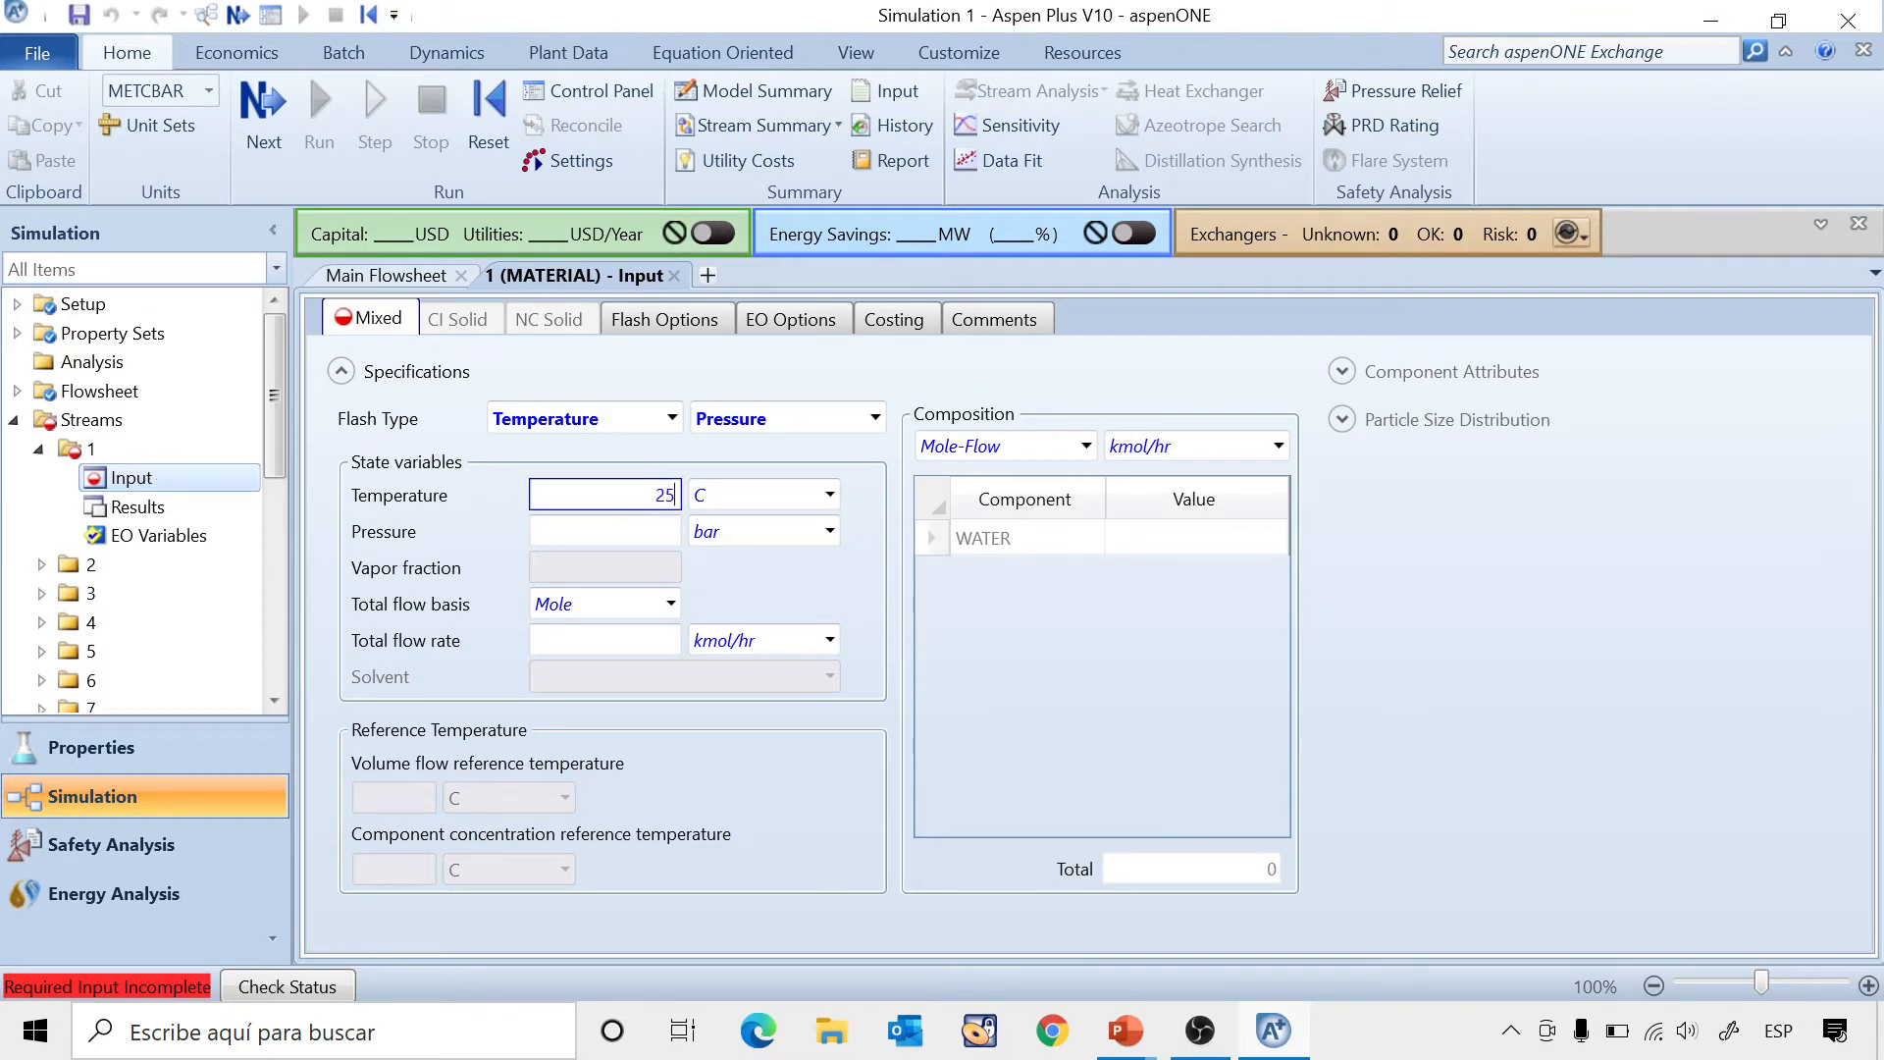
Set the pressure of stream 1 to 450 mm-water-g.
{"action": "left_click", "coordinate": [648, 534]}
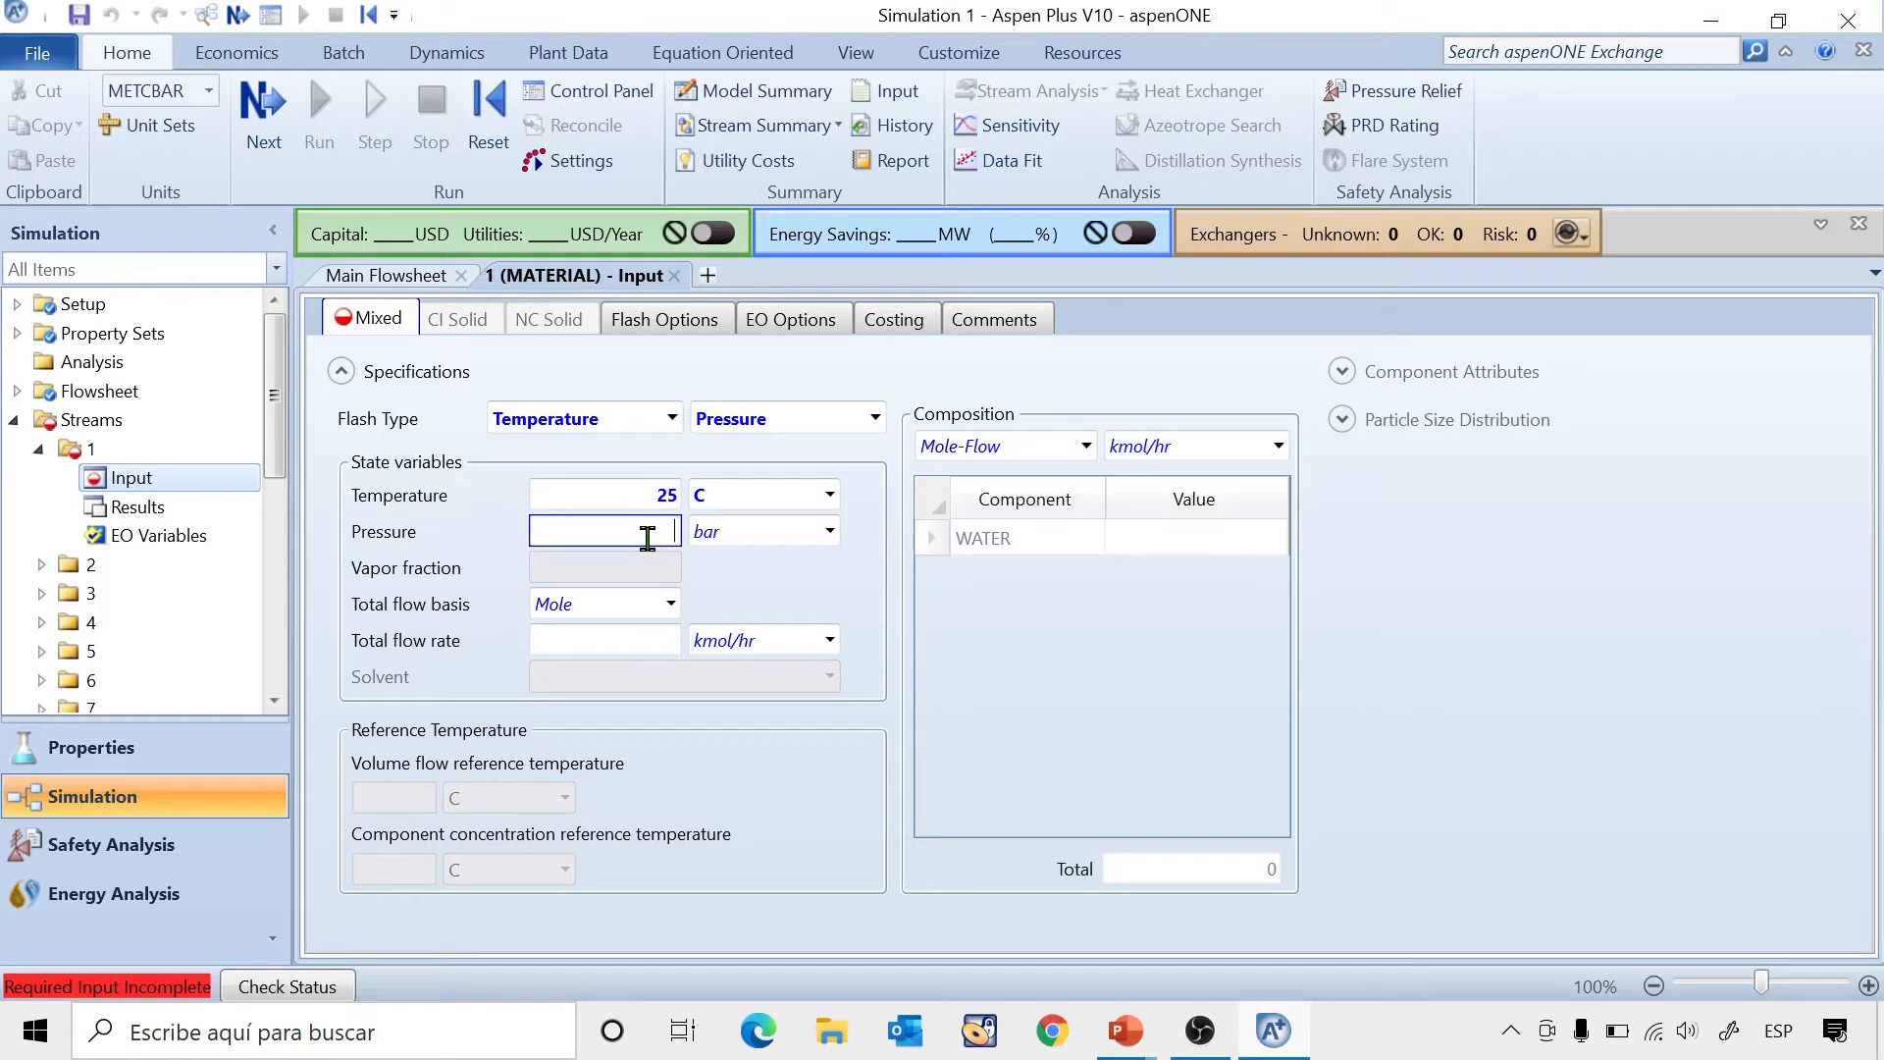
{"action": "type", "text": "450"}
{"action": "left_click", "coordinate": [830, 531]}
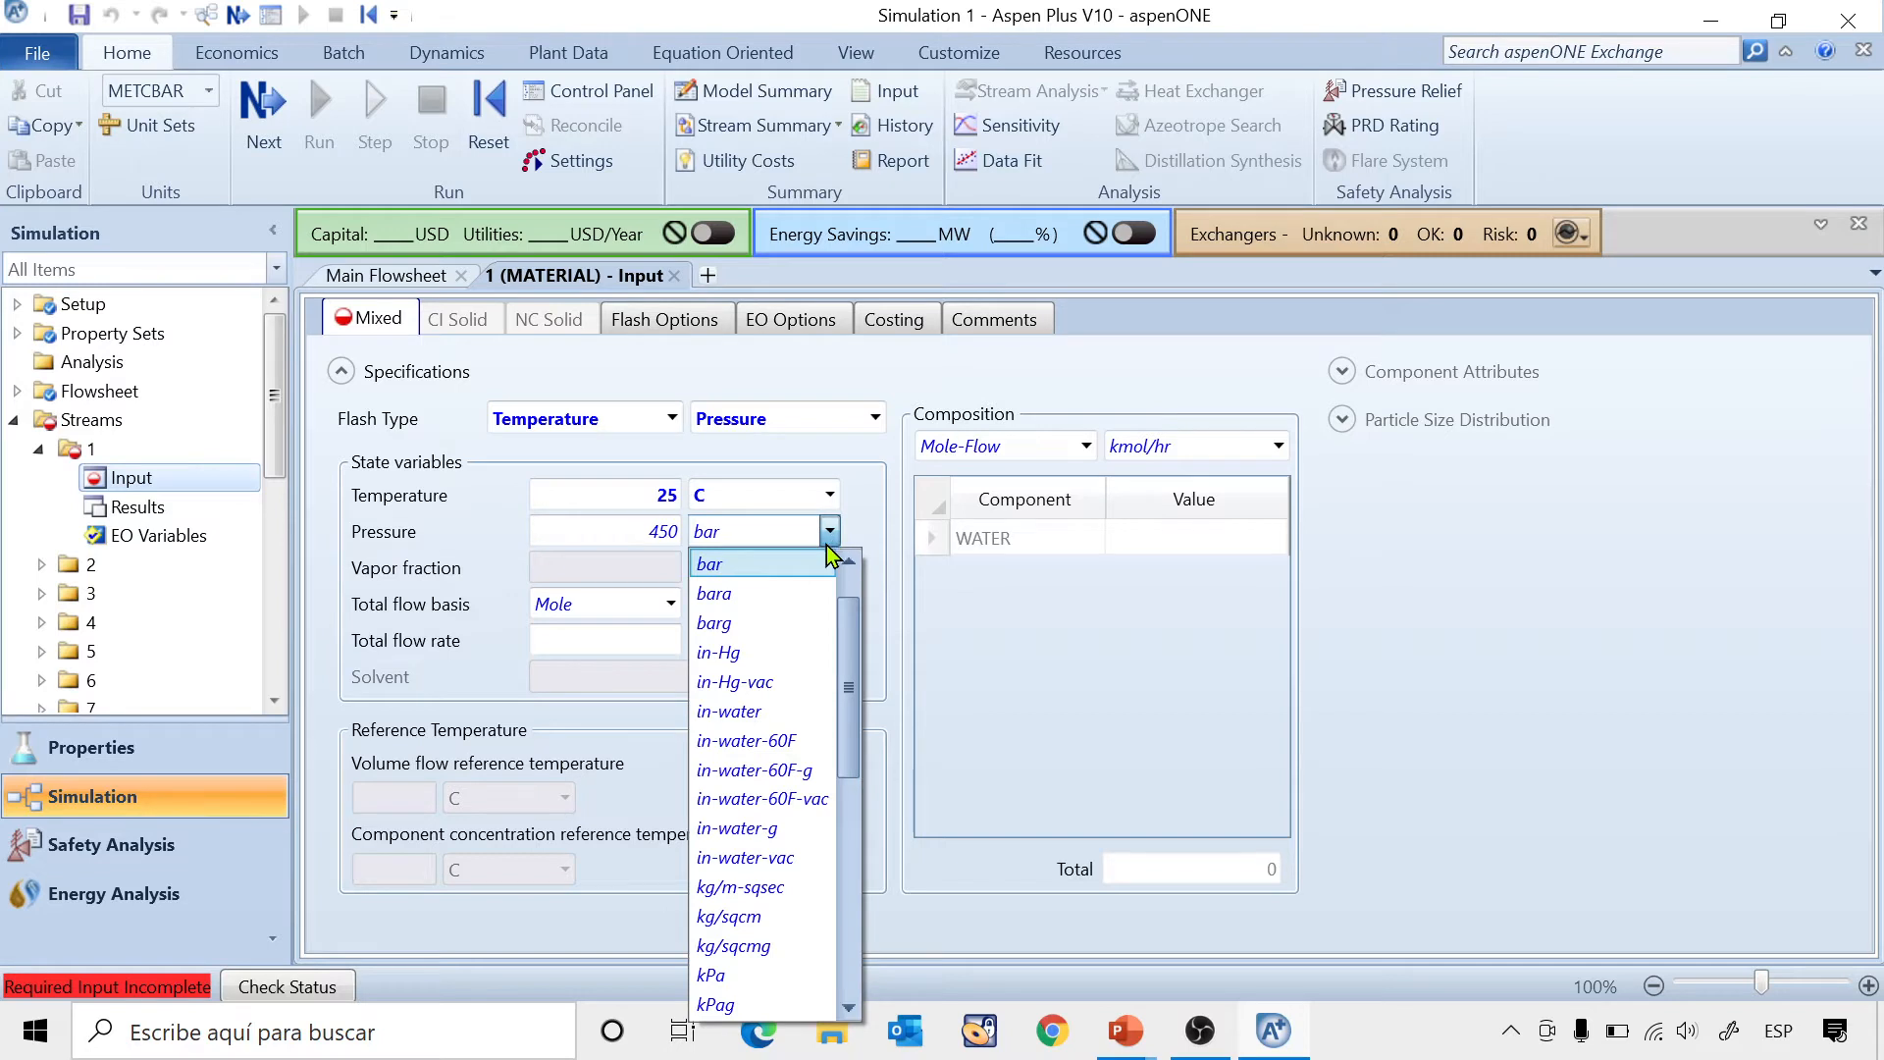
{"action": "scroll", "coordinate": [759, 734], "scroll_direction": "down", "scroll_amount": 2}
{"action": "scroll", "coordinate": [757, 731], "scroll_direction": "down", "scroll_amount": 1}
{"action": "left_click", "coordinate": [732, 971]}
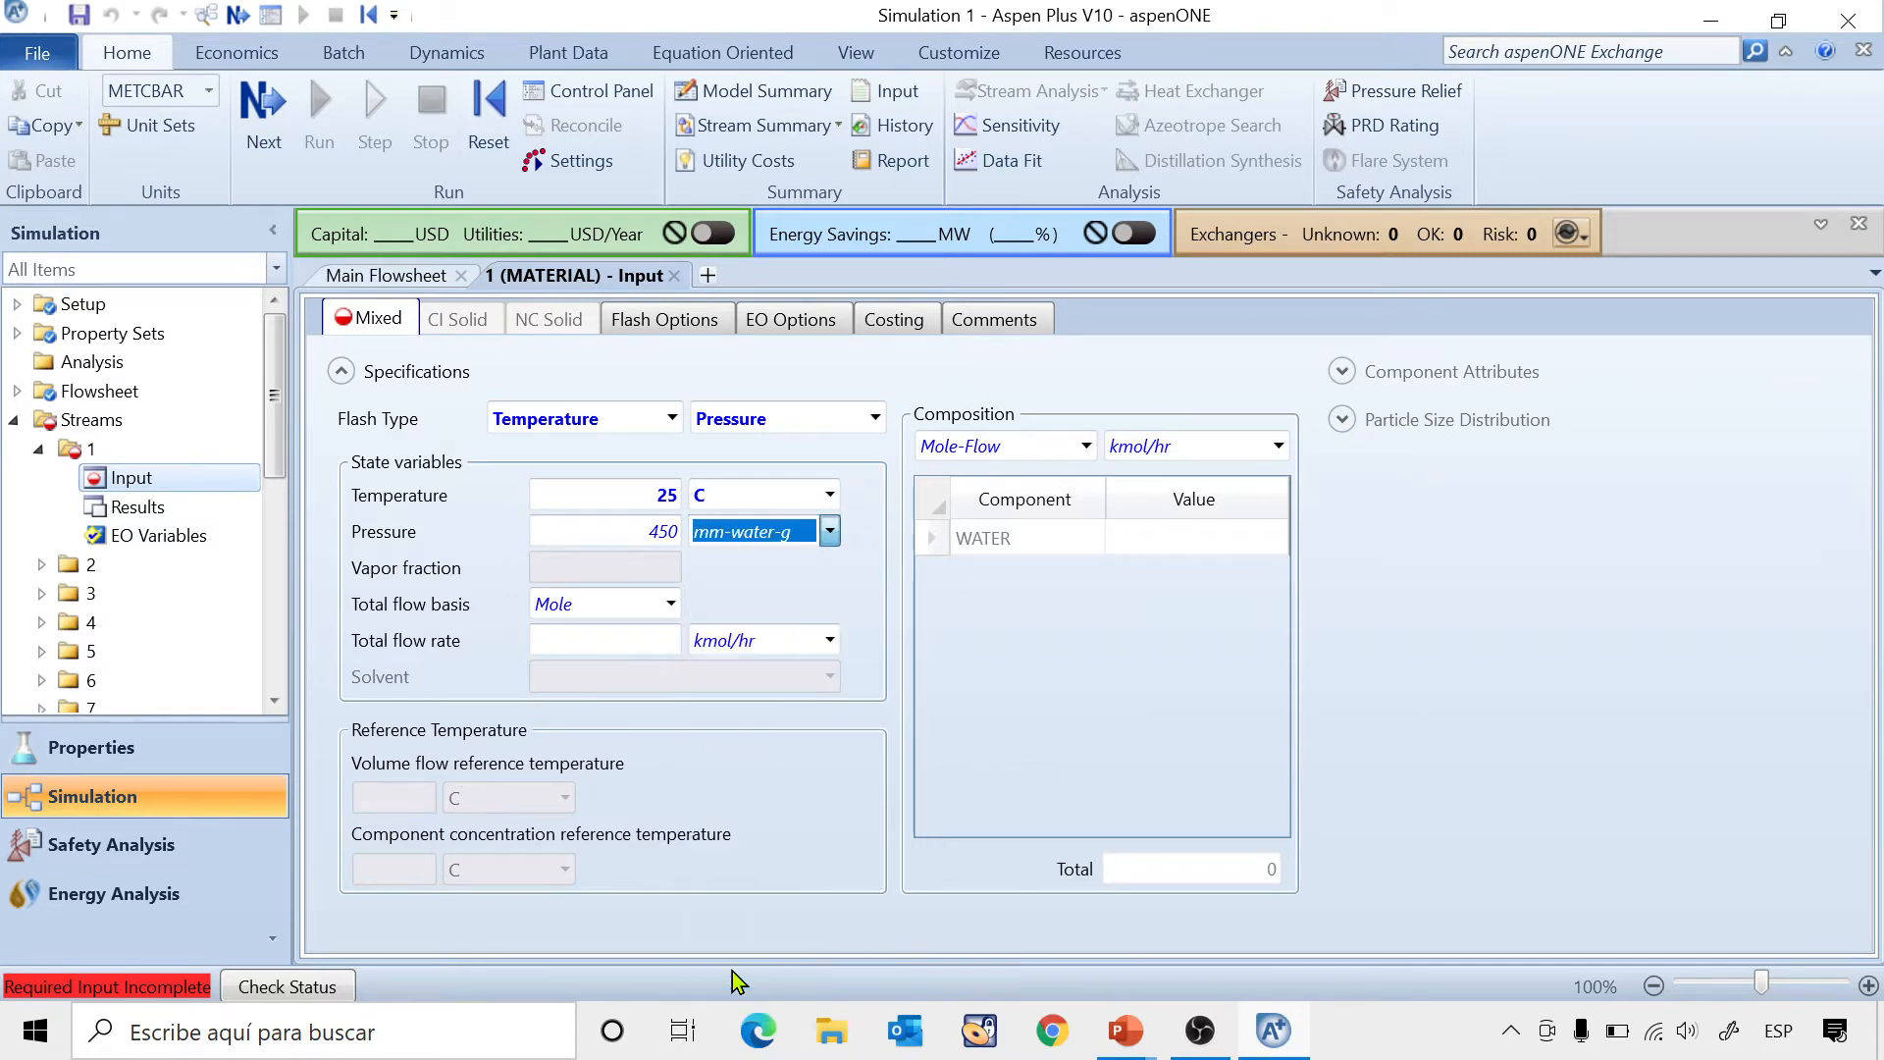
{"action": "left_click", "coordinate": [1107, 678]}
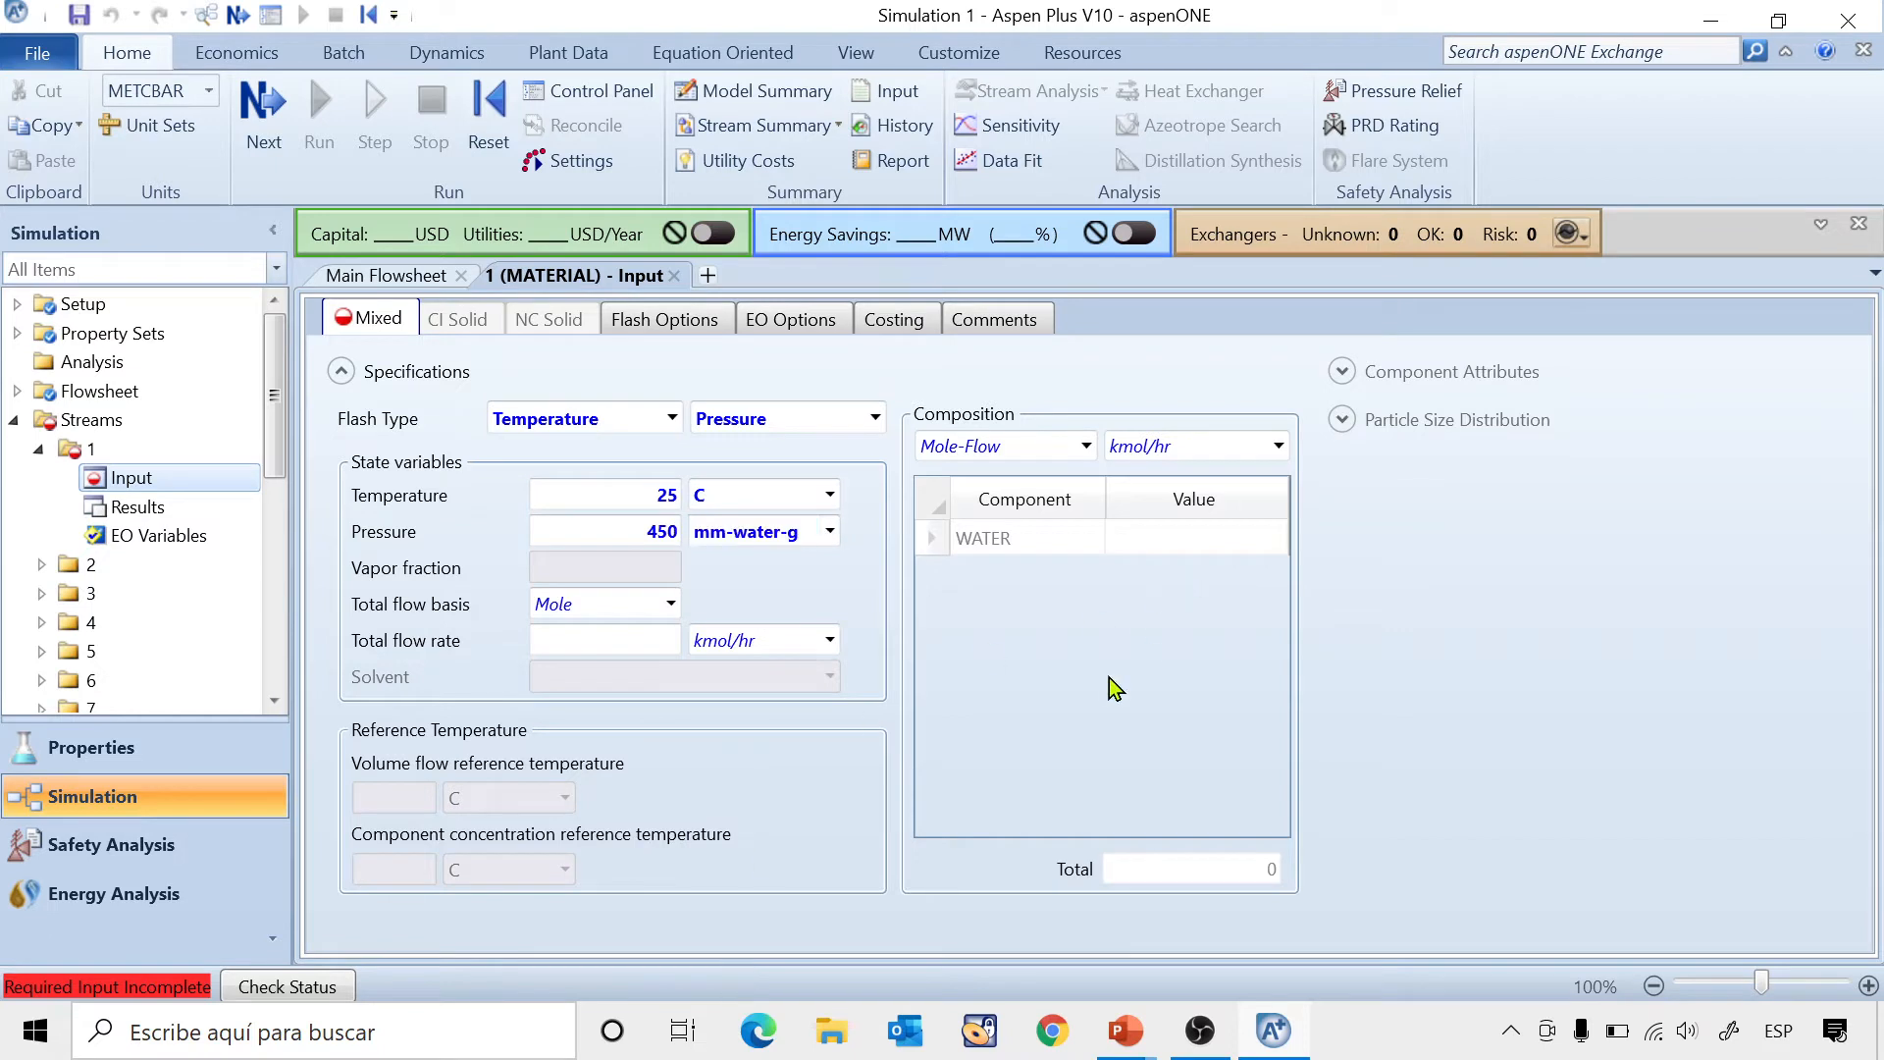
Set the total flow of stream 1 to 0,0072 cum/sec on a volume basis.
{"action": "left_click", "coordinate": [668, 605]}
{"action": "left_click", "coordinate": [593, 724]}
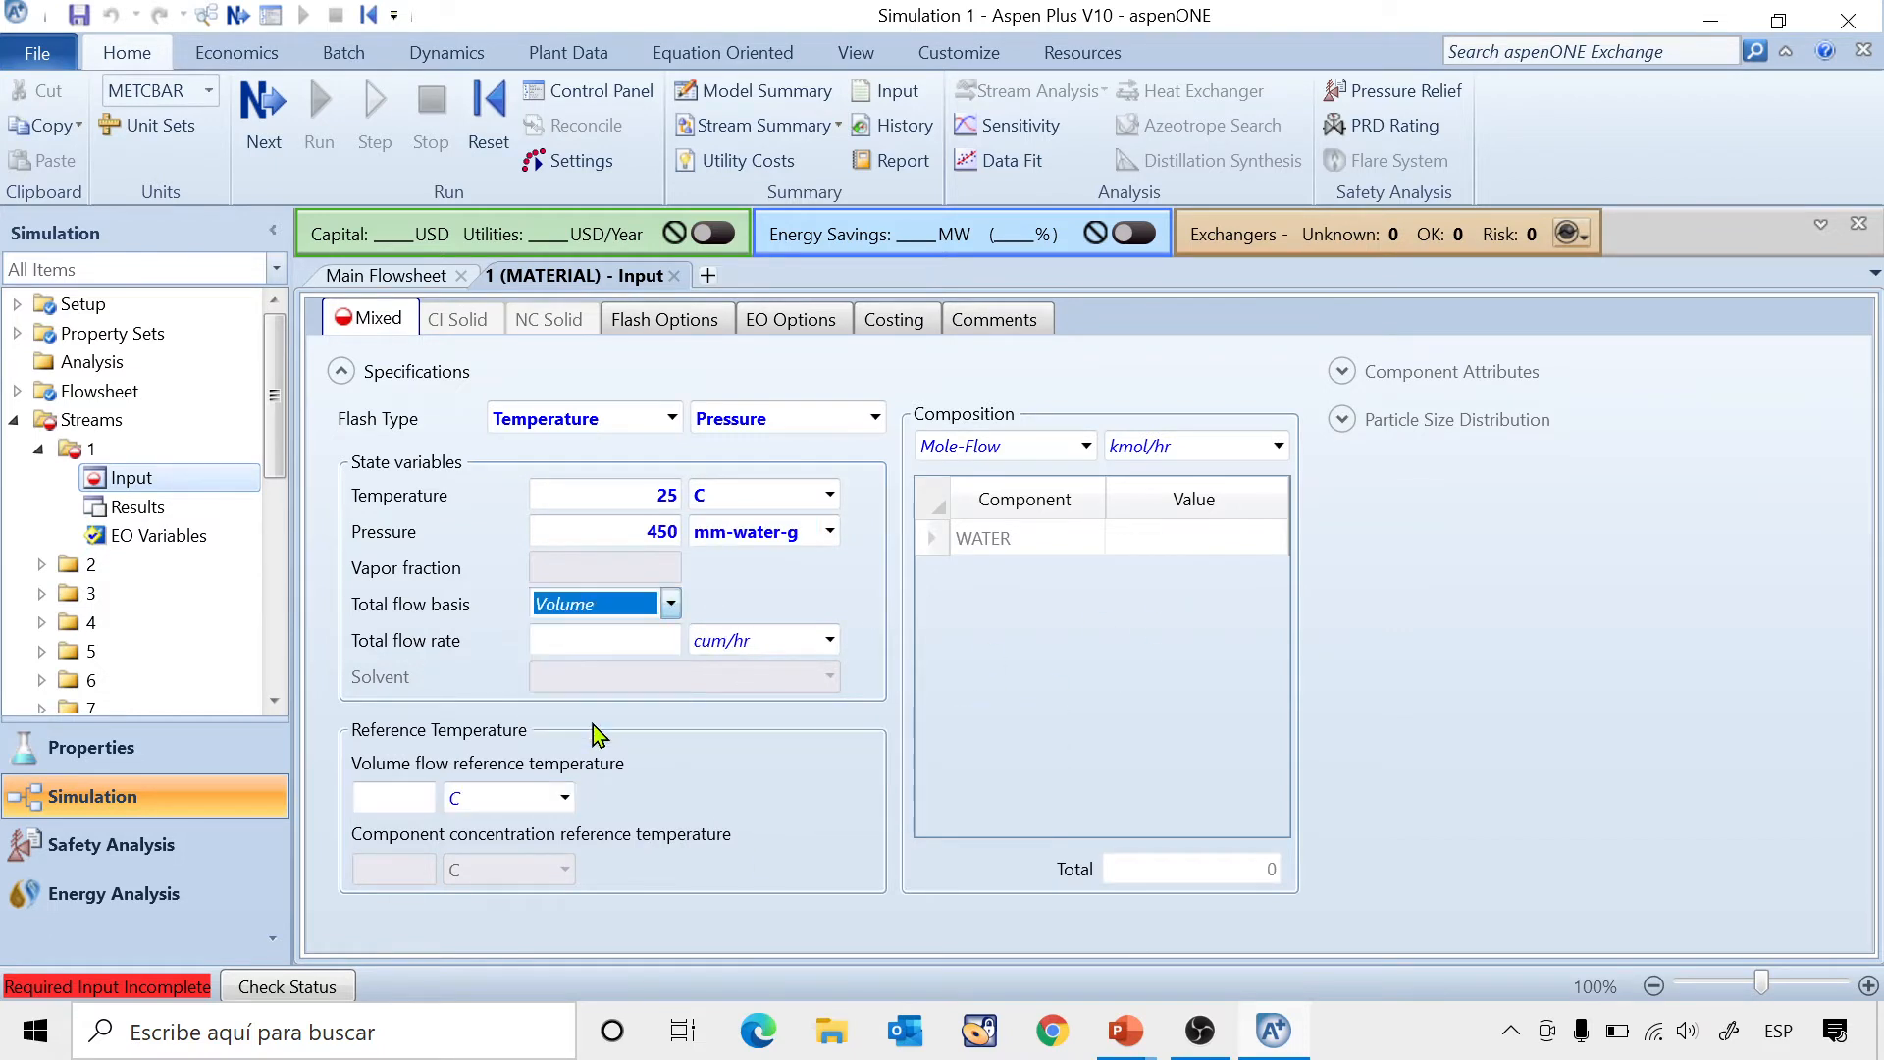
{"action": "left_click", "coordinate": [829, 640]}
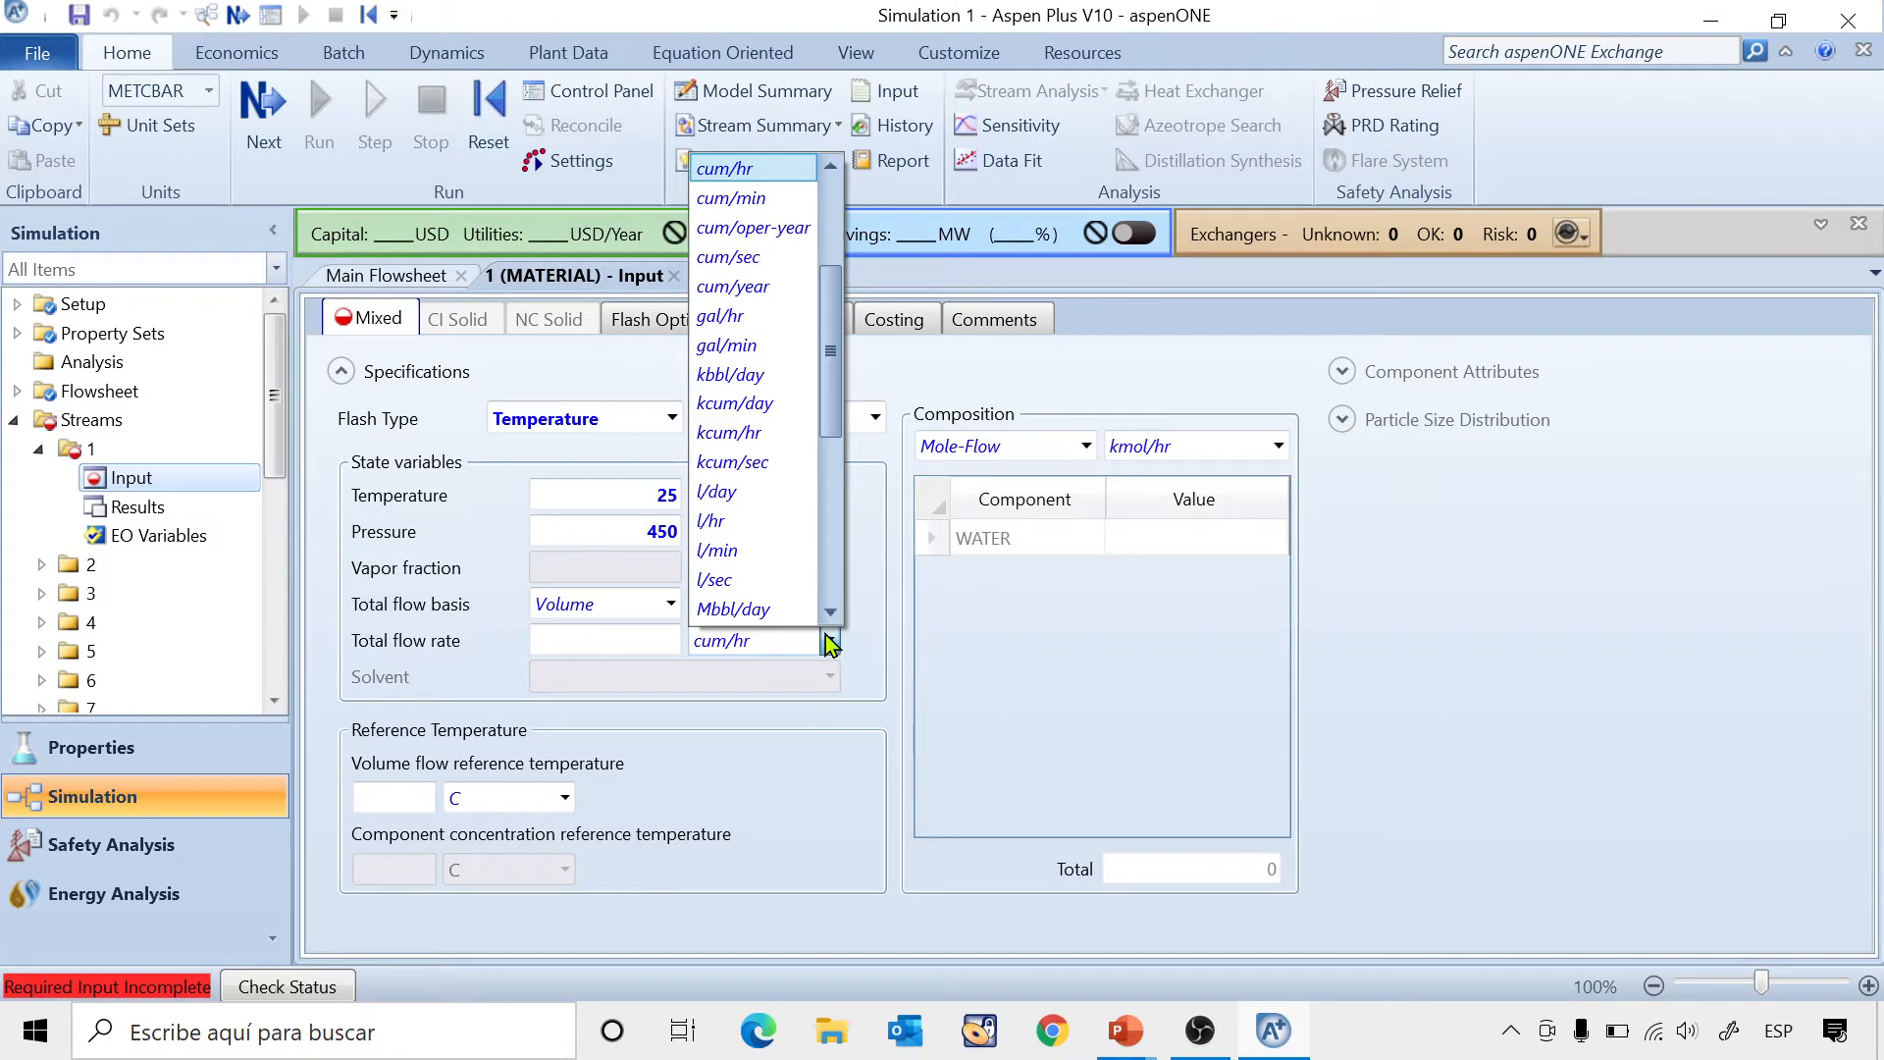
{"action": "left_click", "coordinate": [728, 256]}
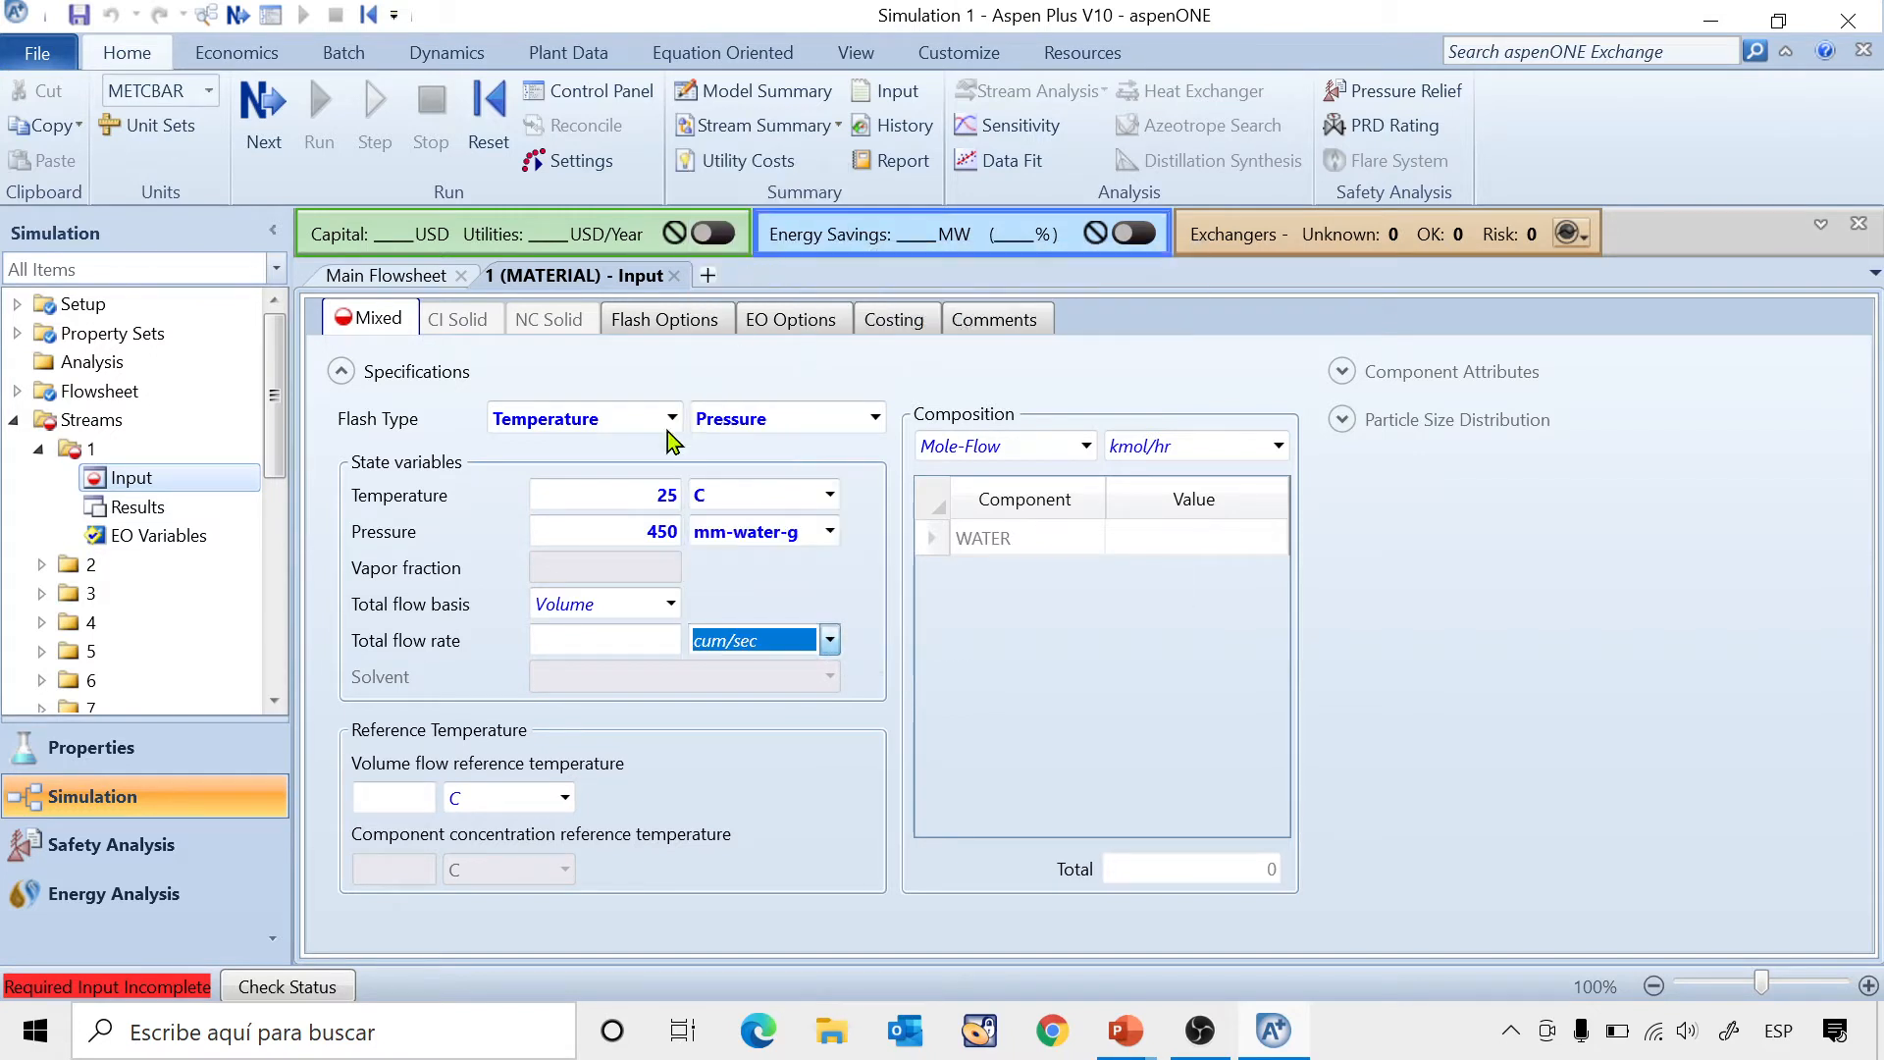
{"action": "left_click", "coordinate": [602, 643]}
{"action": "type", "text": "0,0072"}
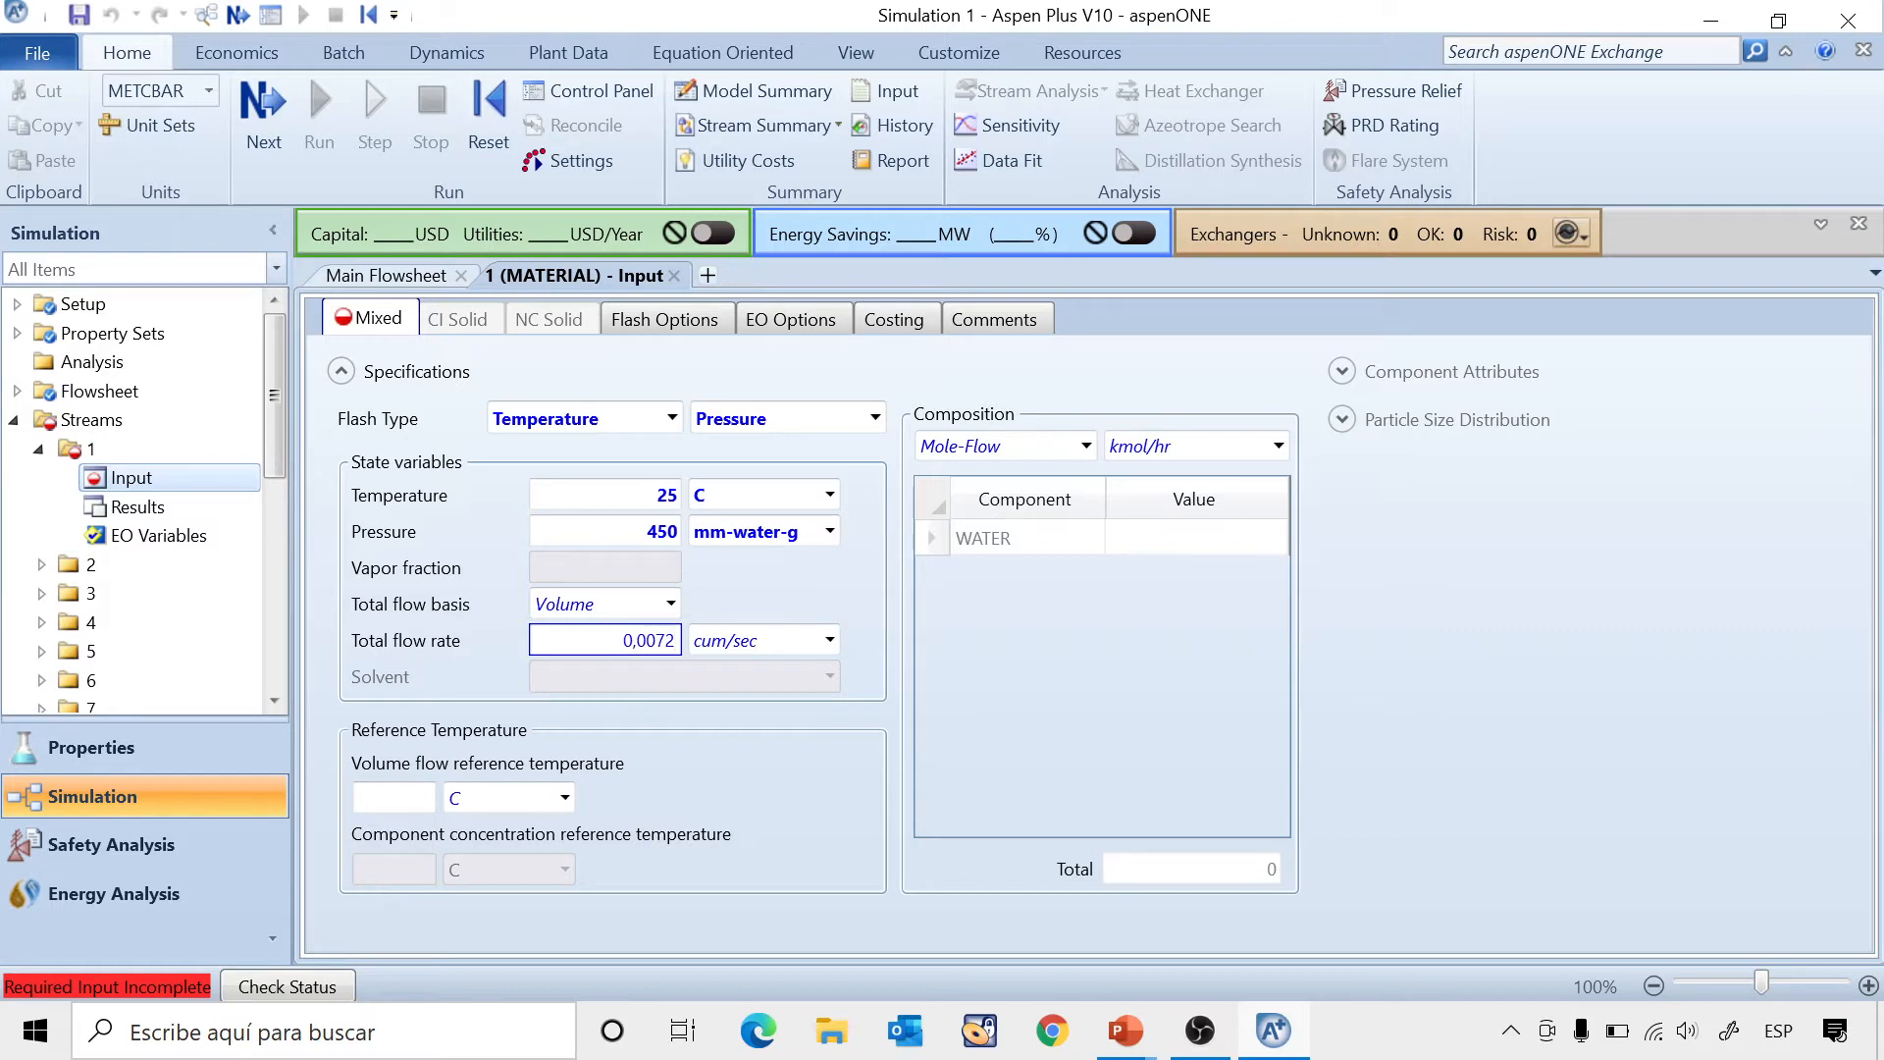
{"action": "key", "text": "Return"}
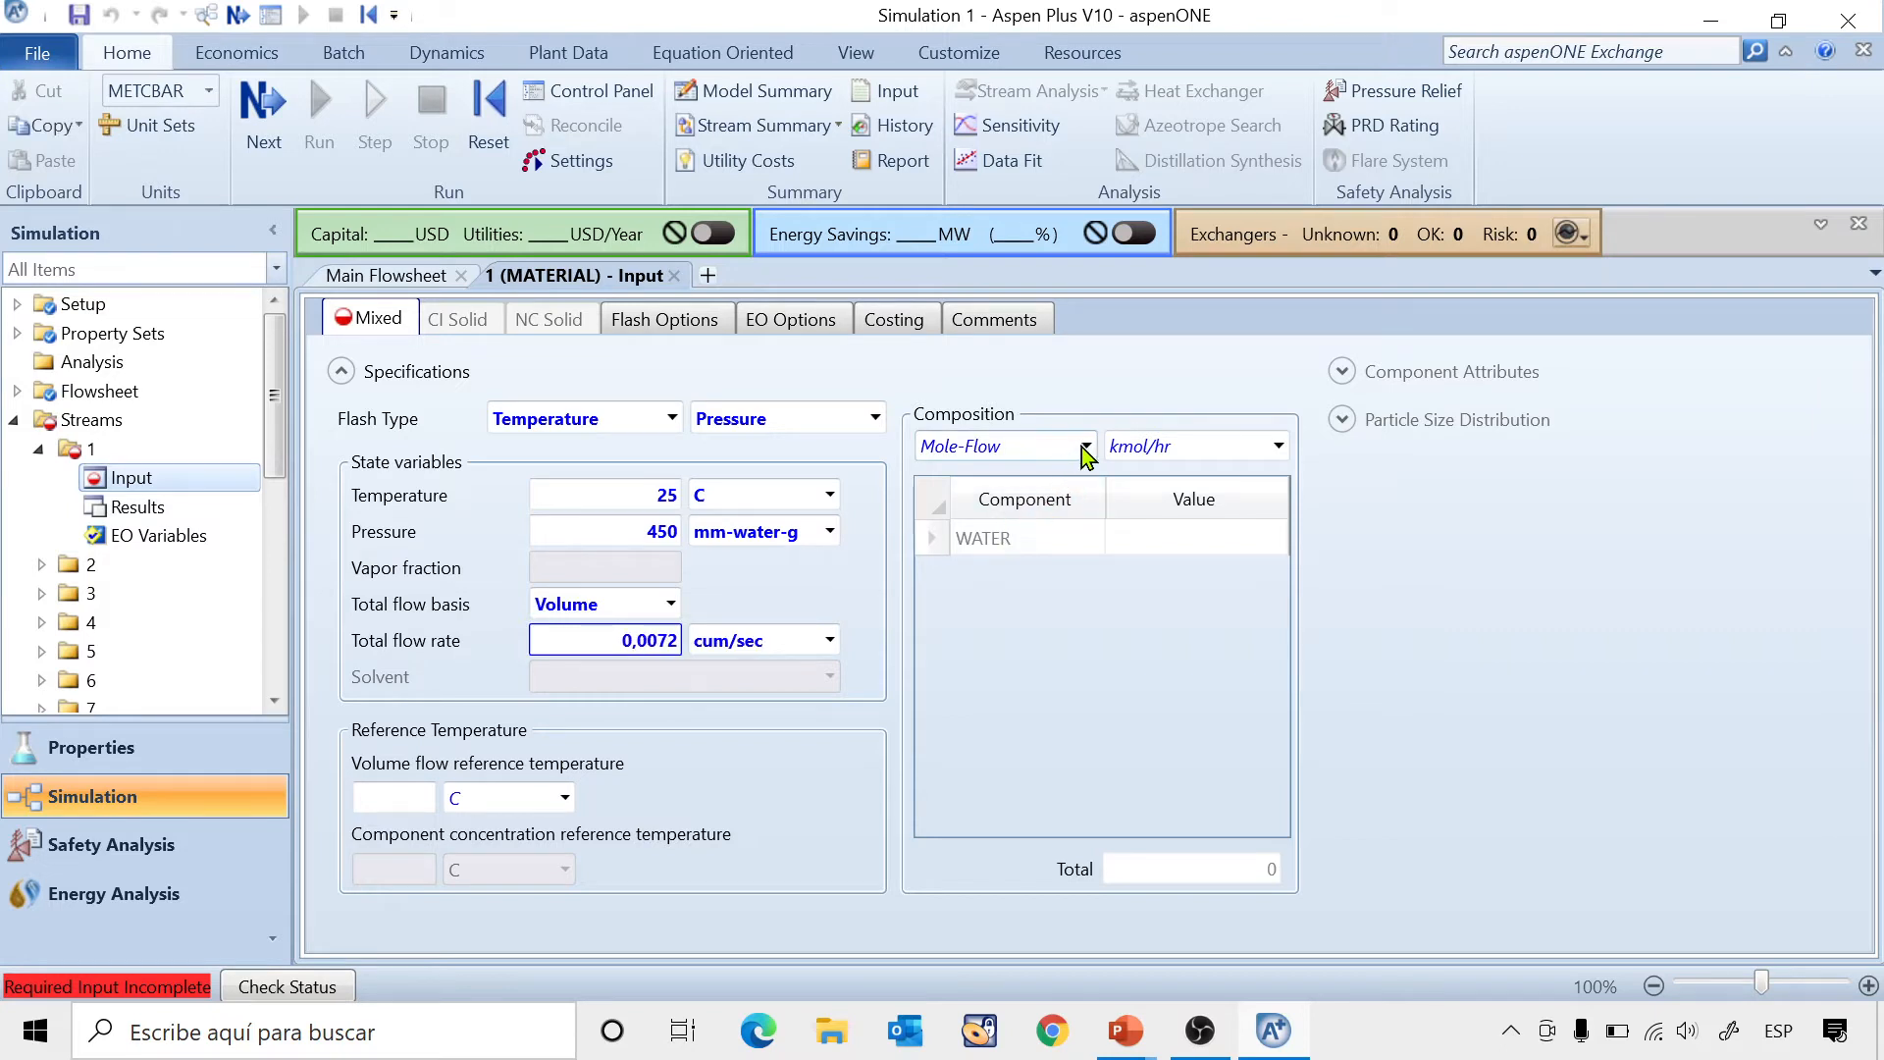
Specify the composition of stream 1 as Mass-Frac with a WATER value of 1.
{"action": "left_click", "coordinate": [1083, 445]}
{"action": "left_click", "coordinate": [985, 566]}
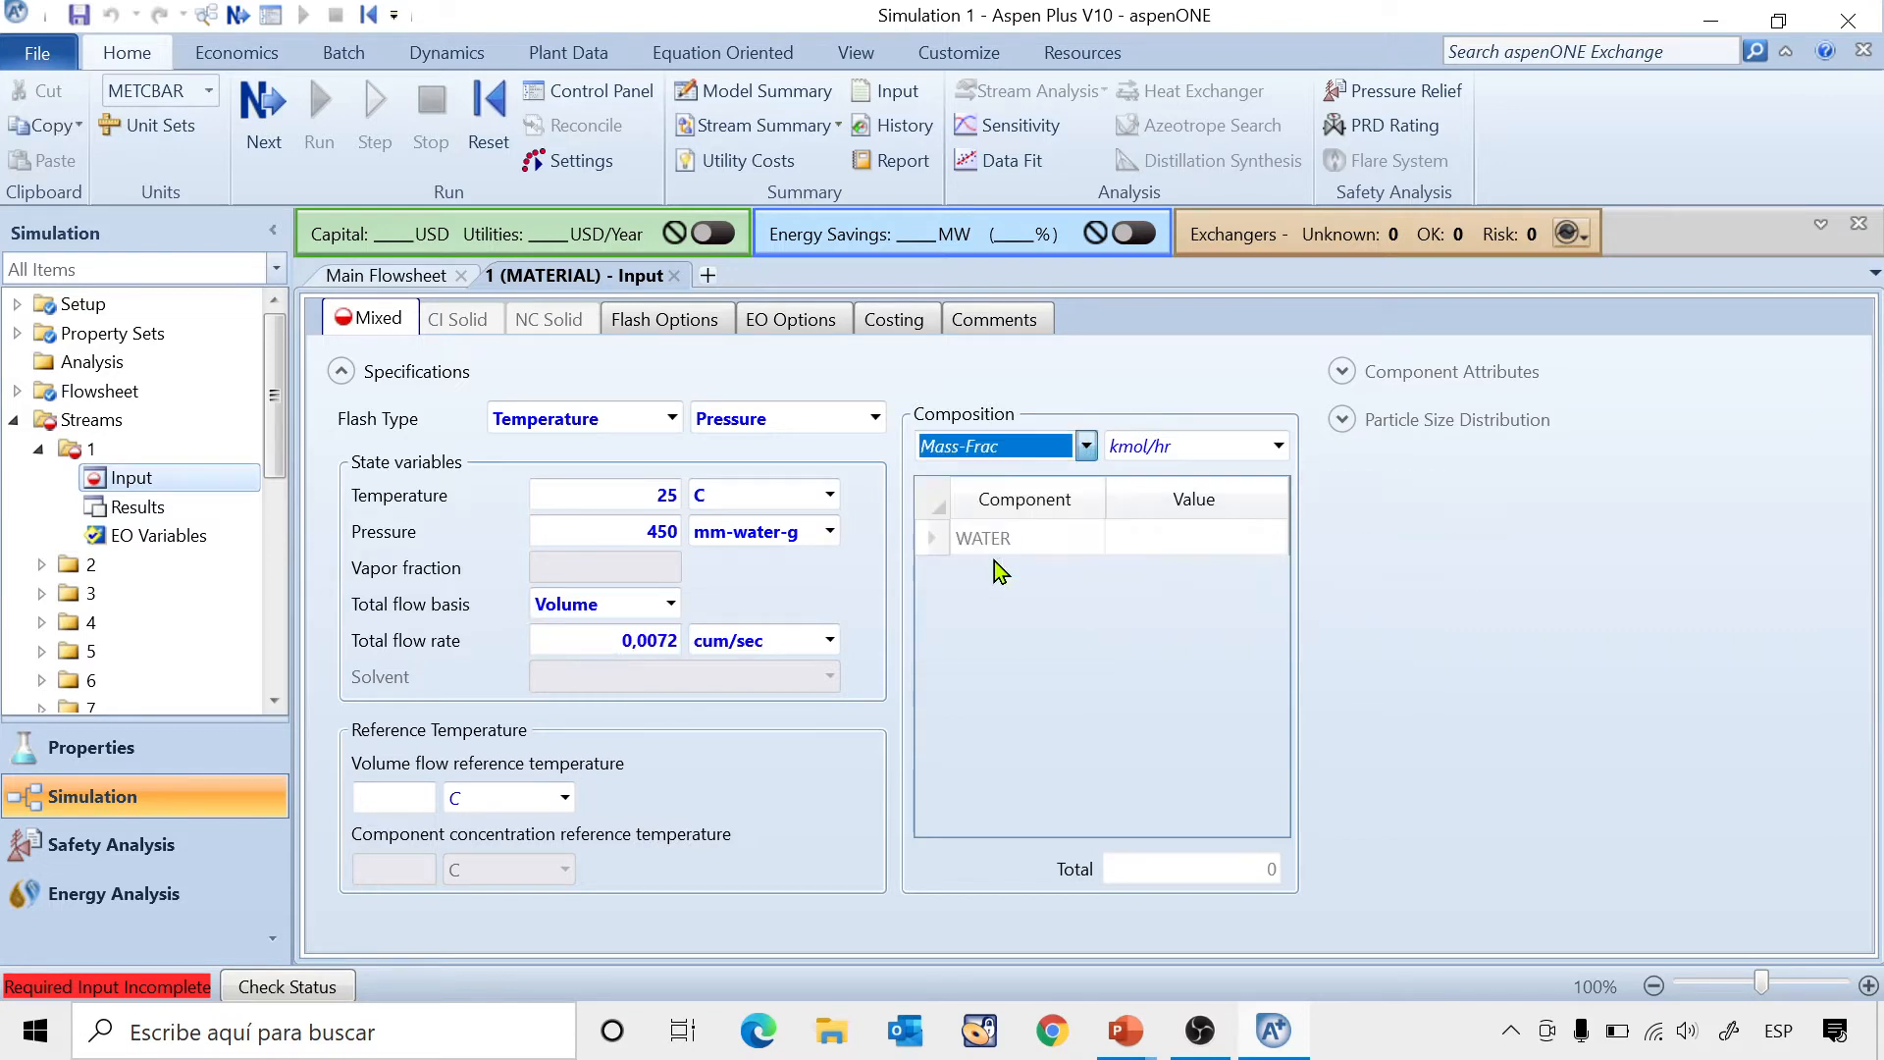
{"action": "left_click", "coordinate": [1131, 541]}
{"action": "type", "text": "1"}
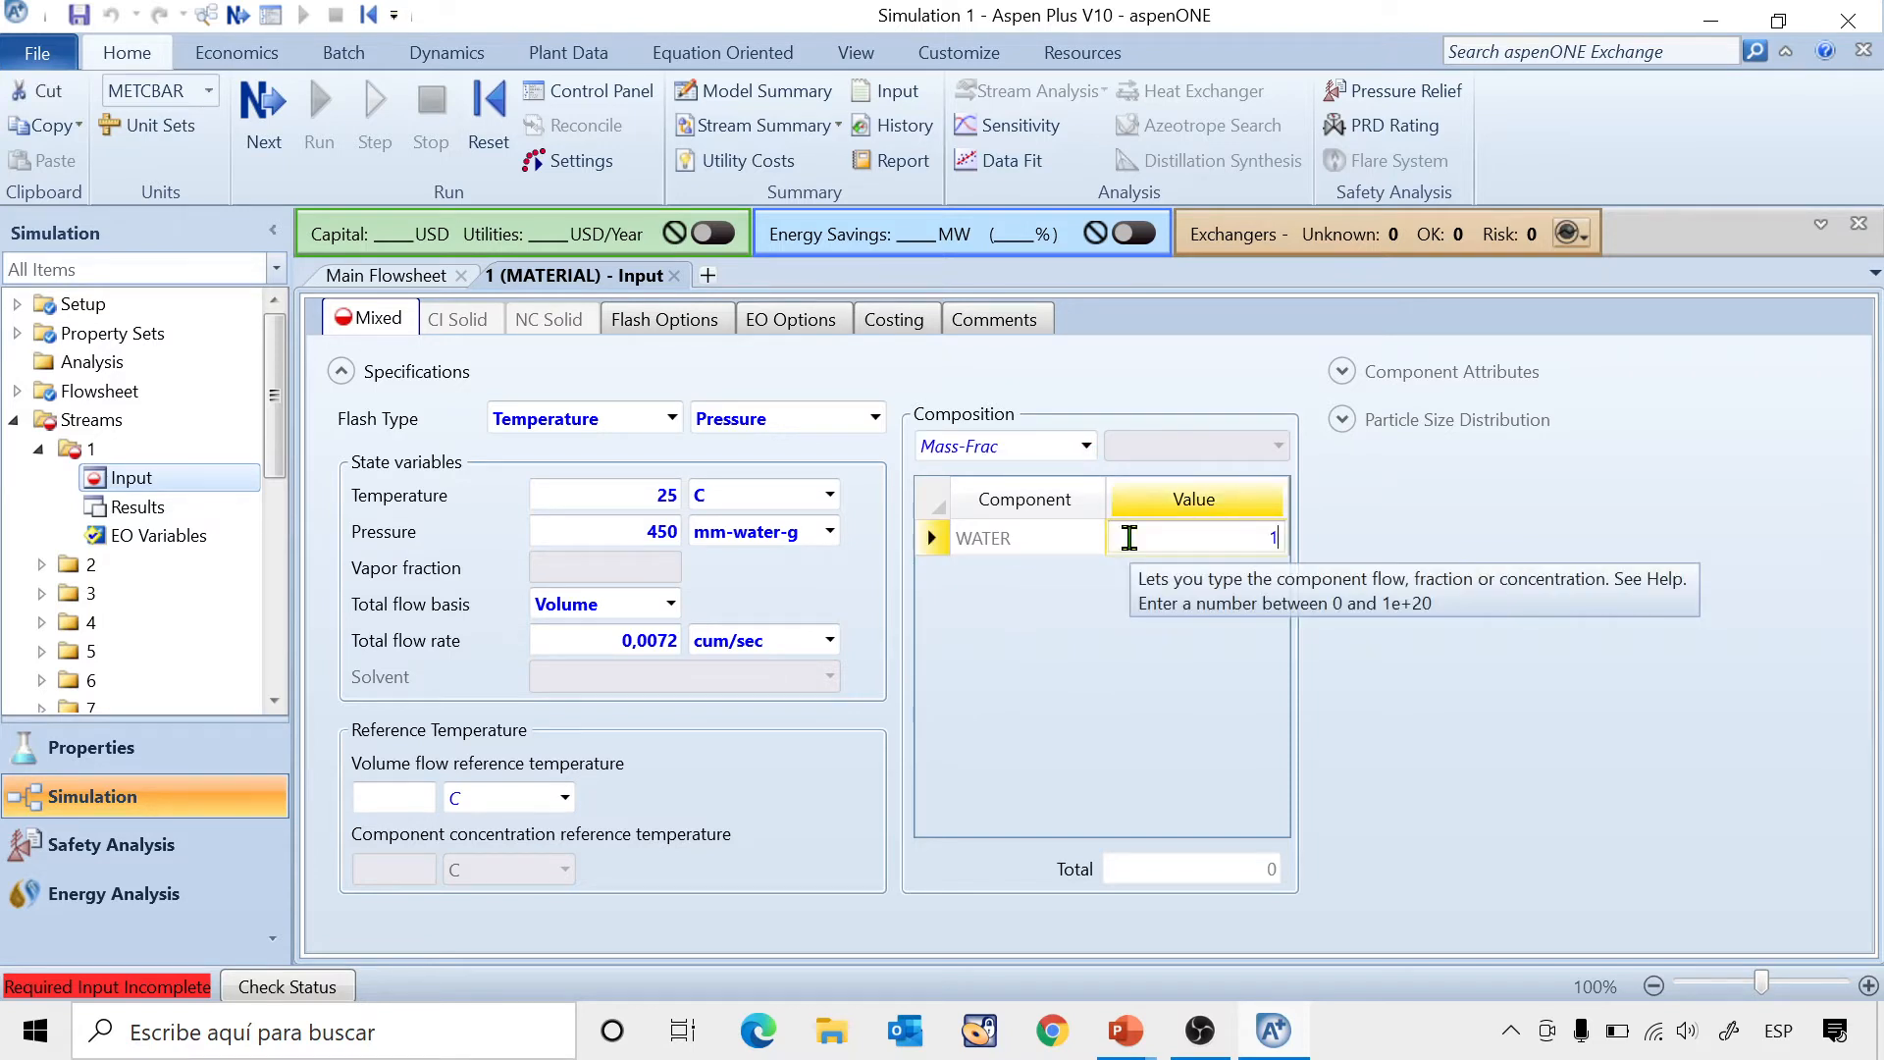
{"action": "left_click", "coordinate": [1298, 674]}
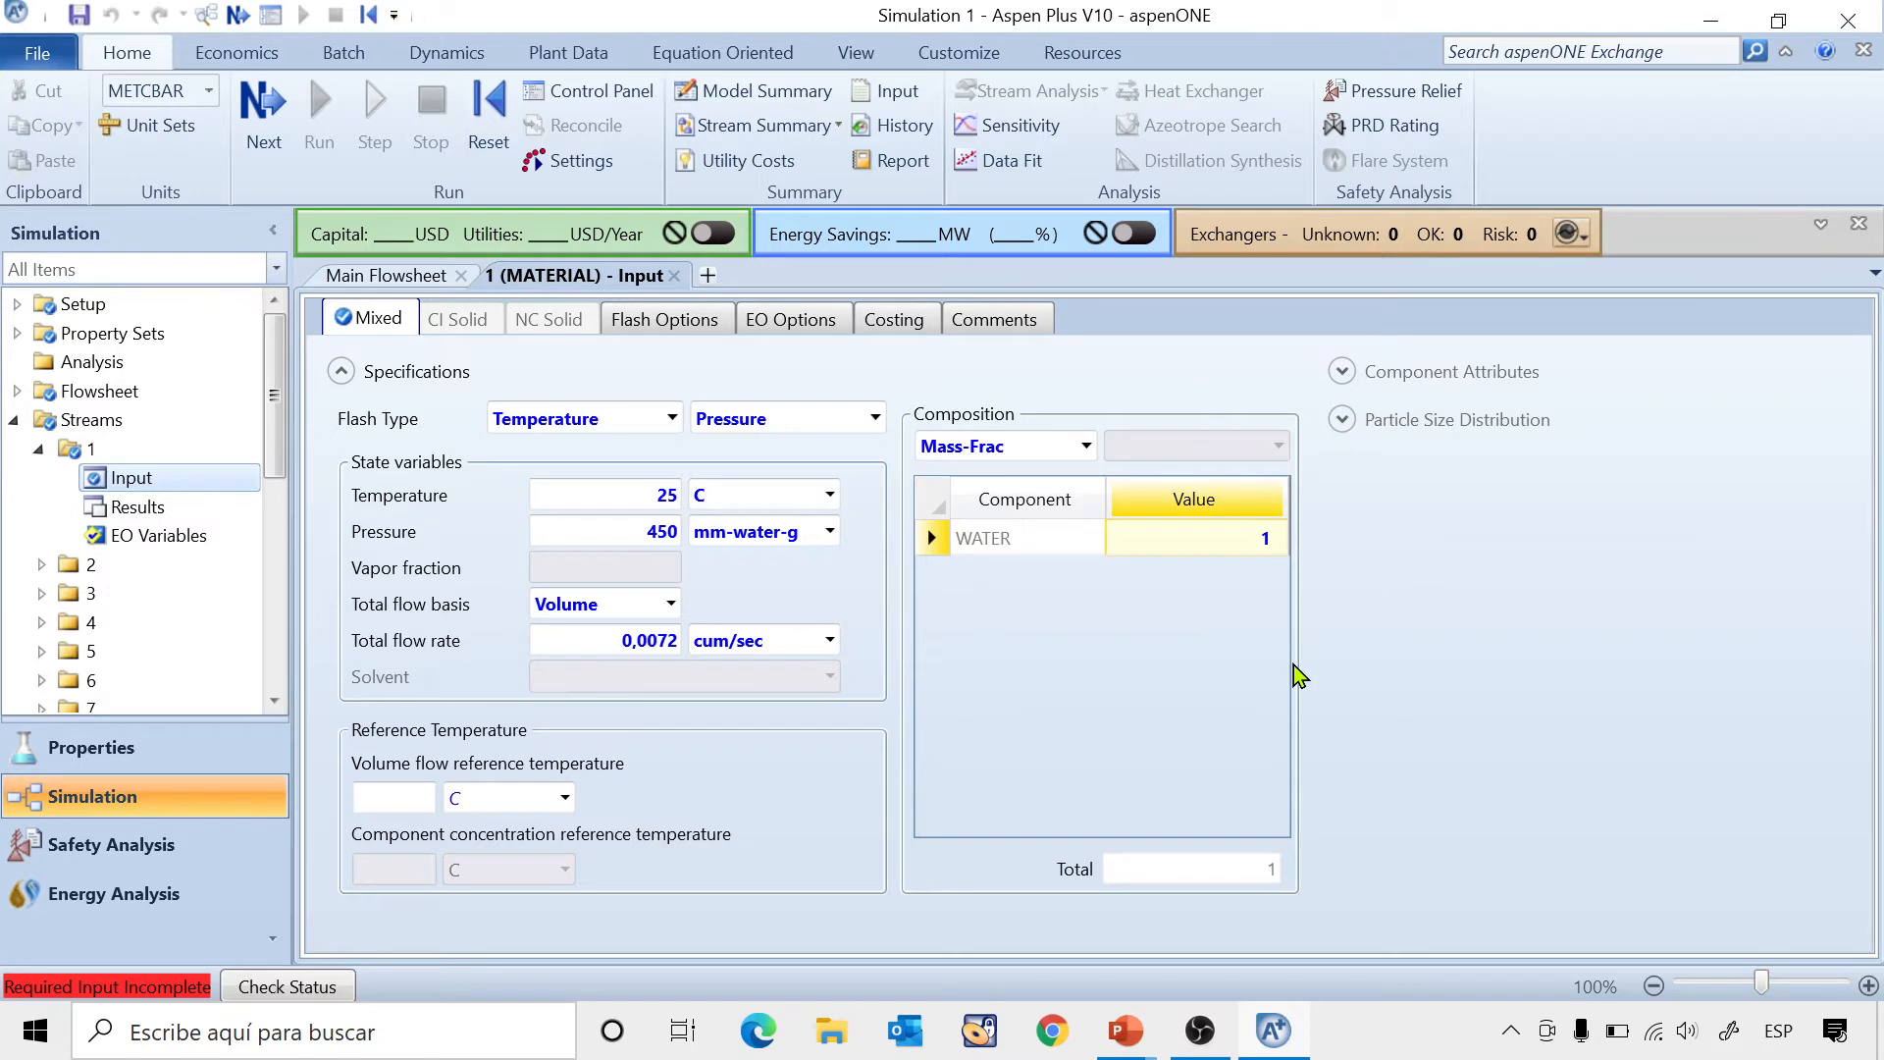
Set pump P1 to determine its discharge conditions from a performance curve, with a pump efficiency of 0,72.
{"action": "left_click", "coordinate": [38, 450]}
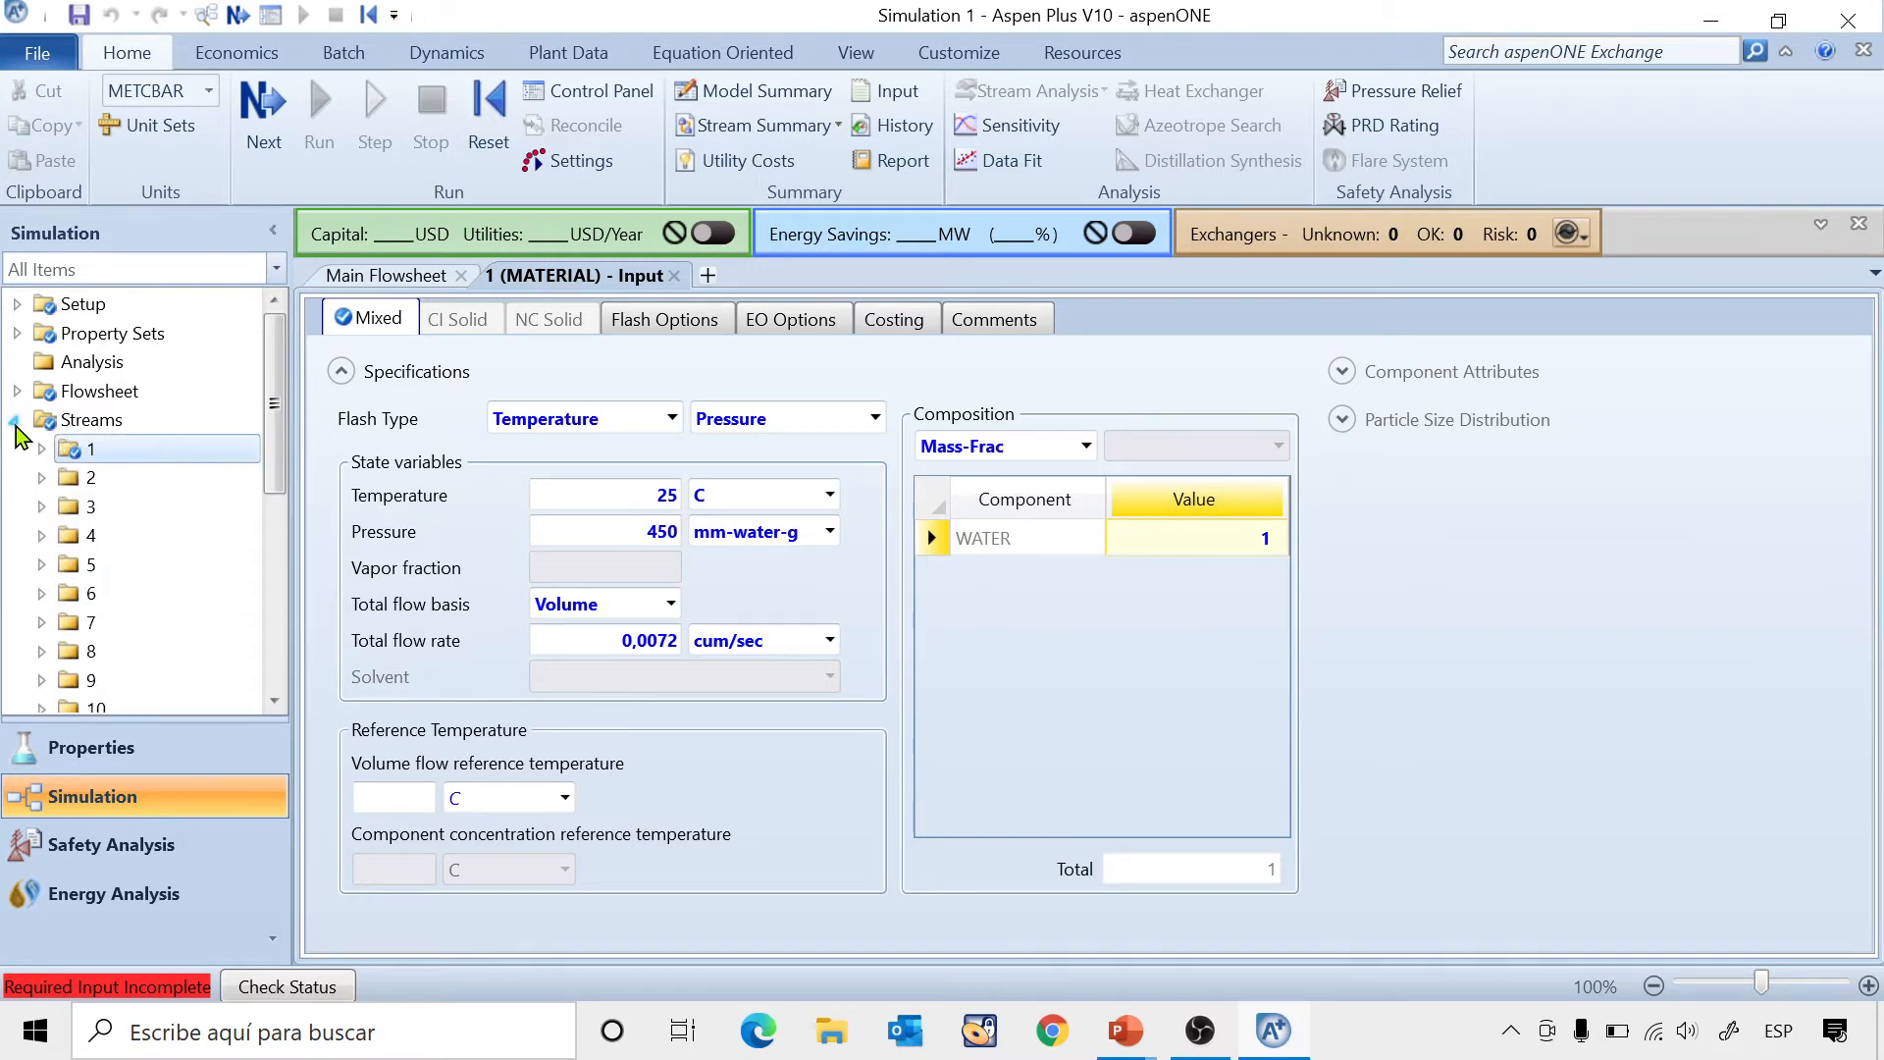
{"action": "left_click", "coordinate": [15, 420]}
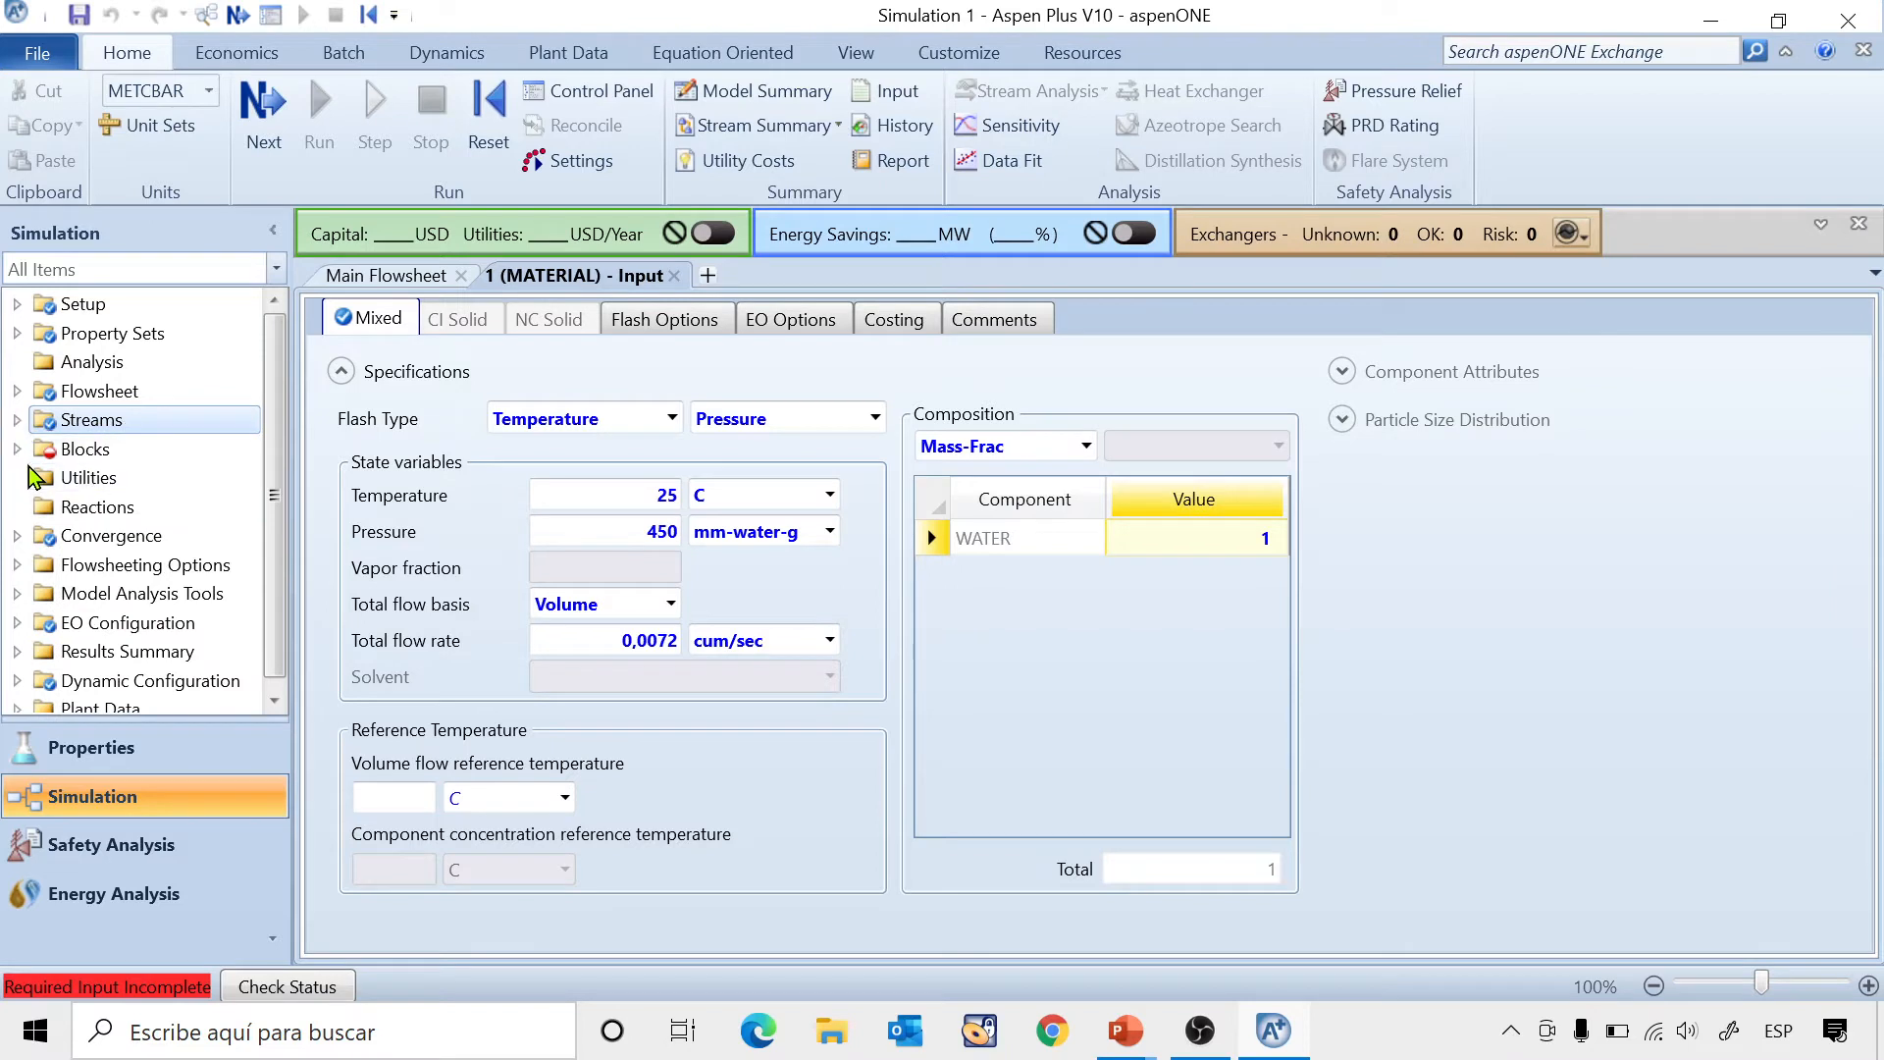
{"action": "left_click", "coordinate": [17, 450]}
{"action": "left_click_drag", "start_coordinate": [274, 431], "coordinate": [287, 483]}
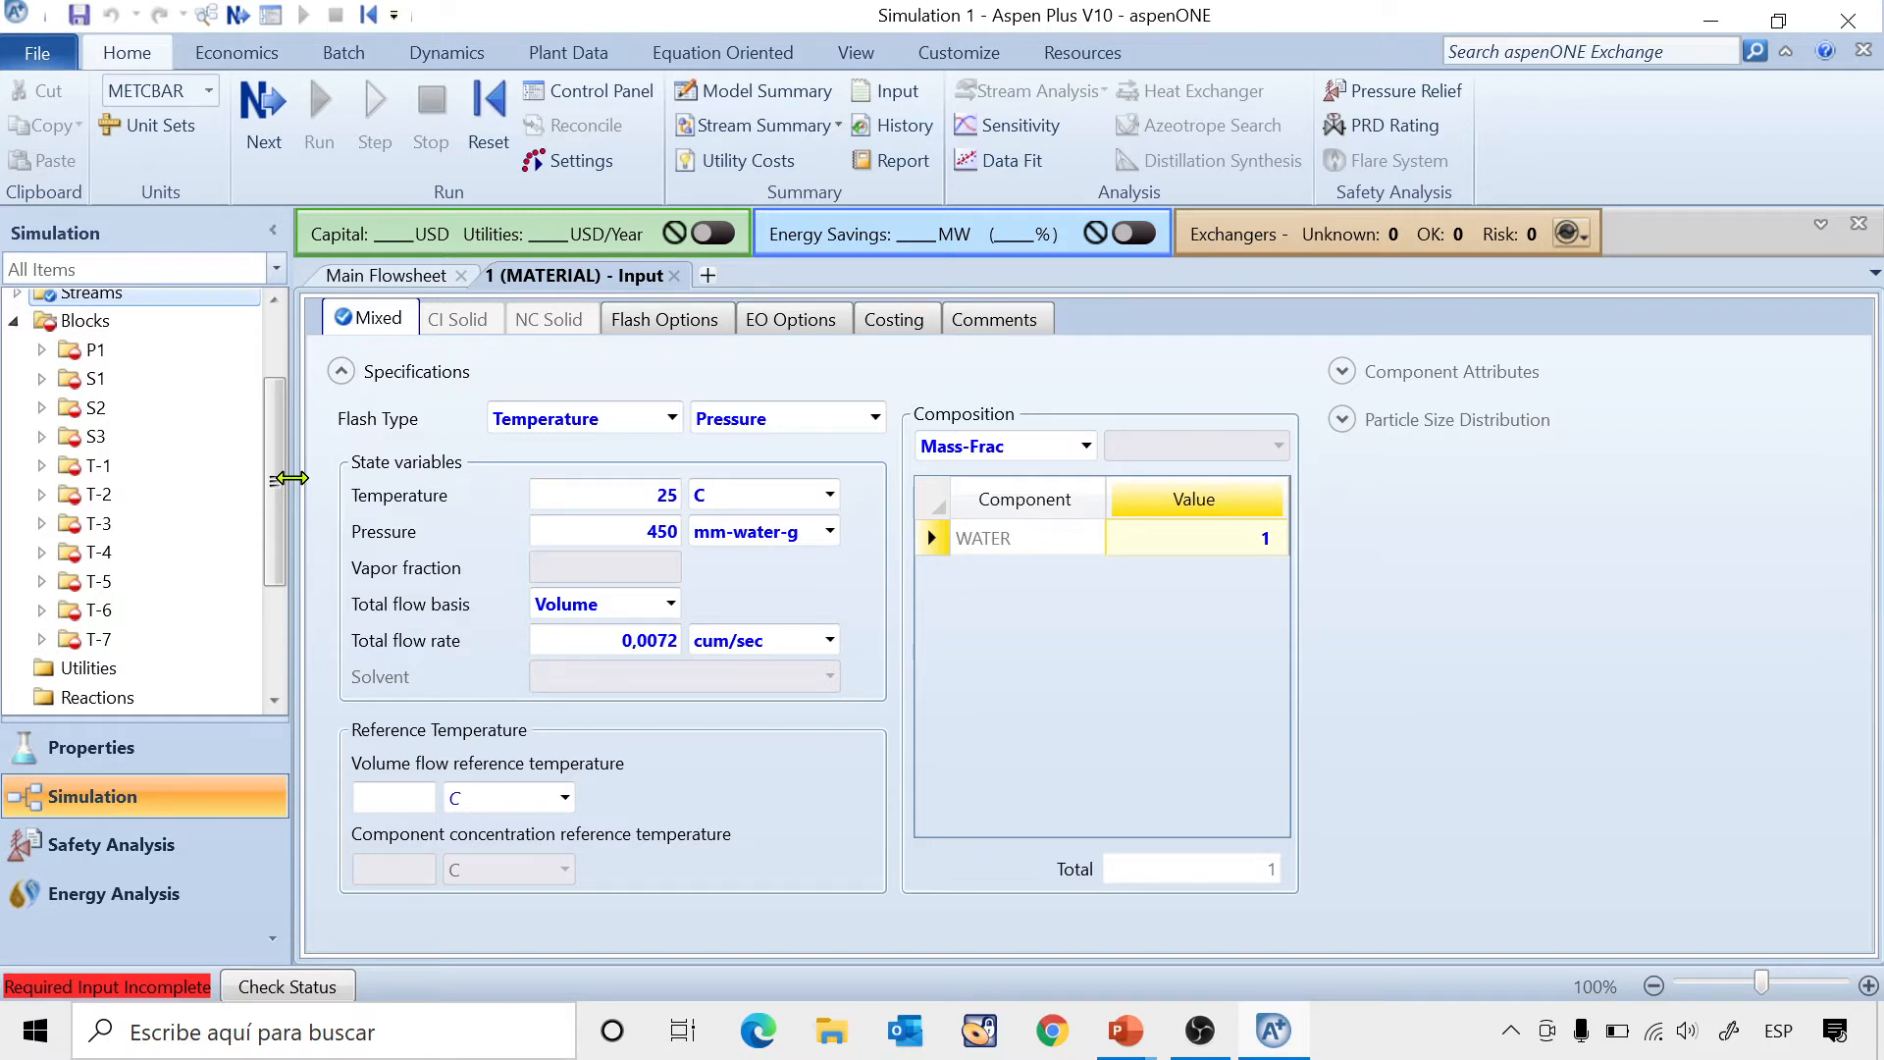
{"action": "left_click", "coordinate": [41, 351]}
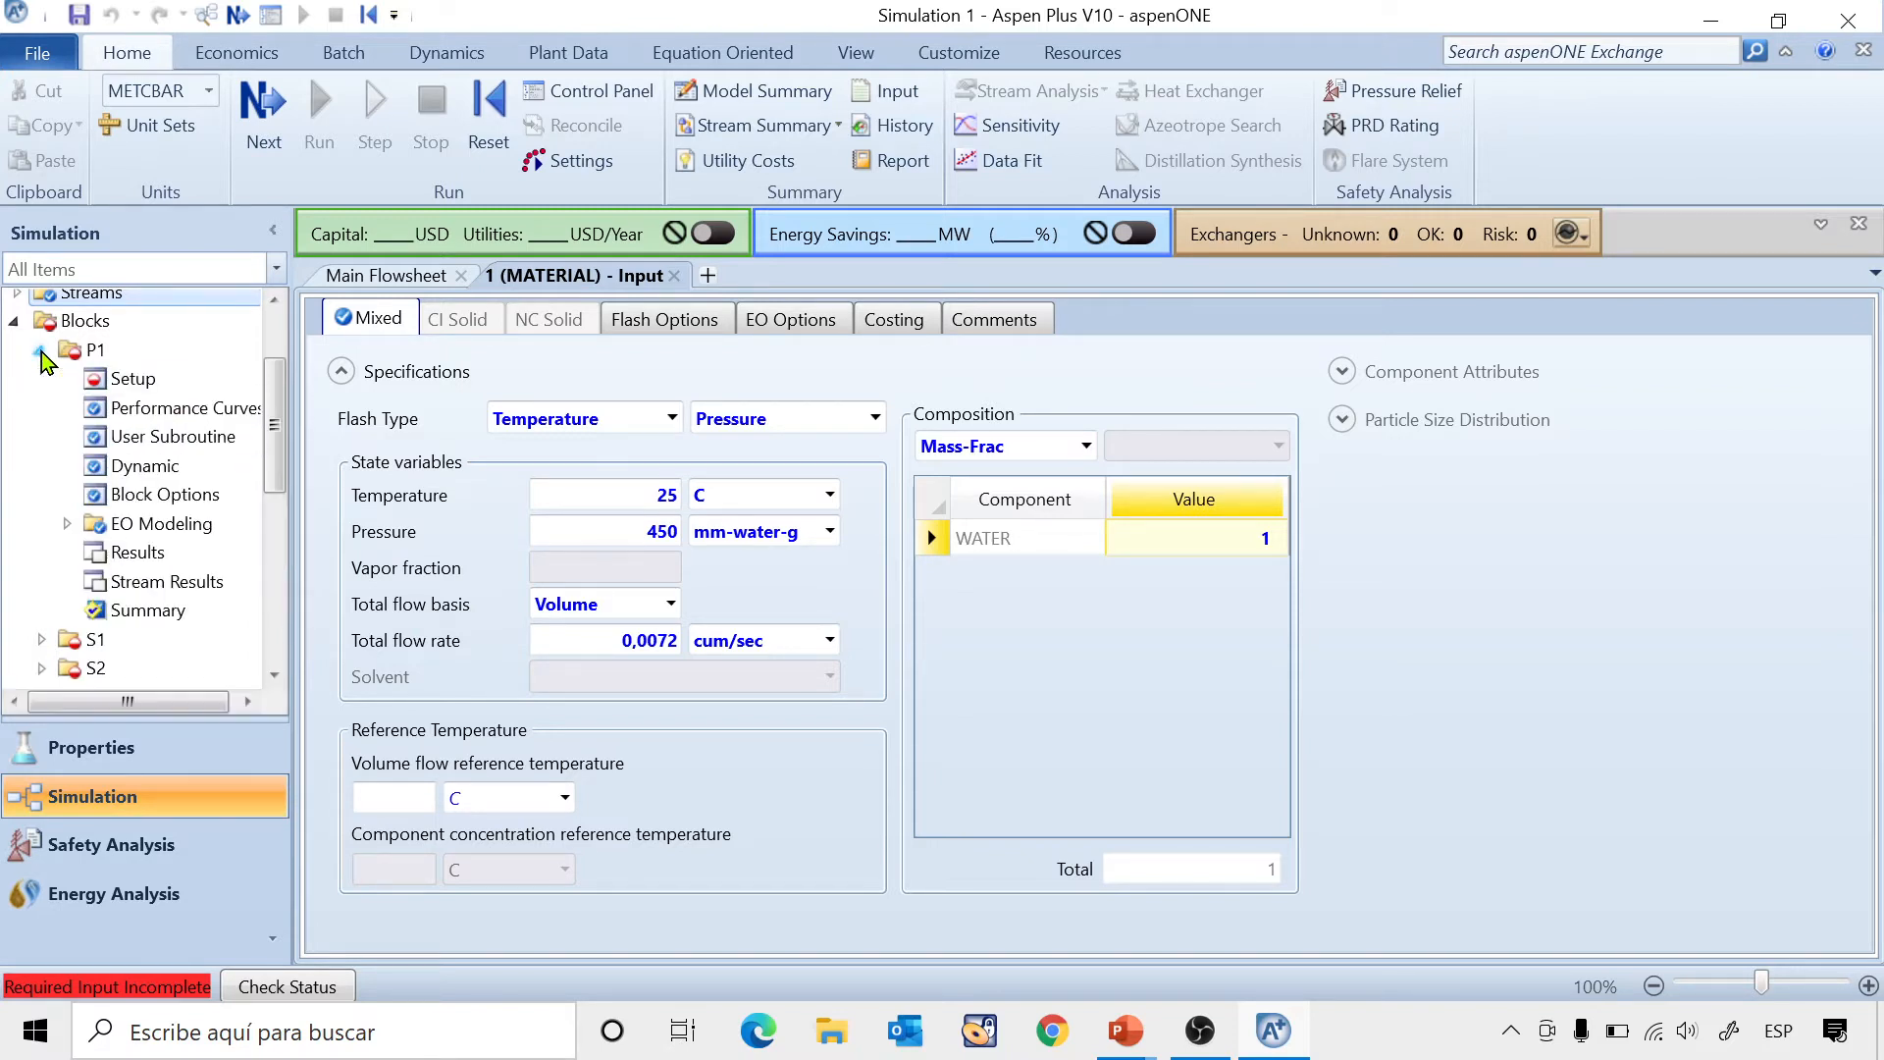
{"action": "left_click", "coordinate": [125, 381]}
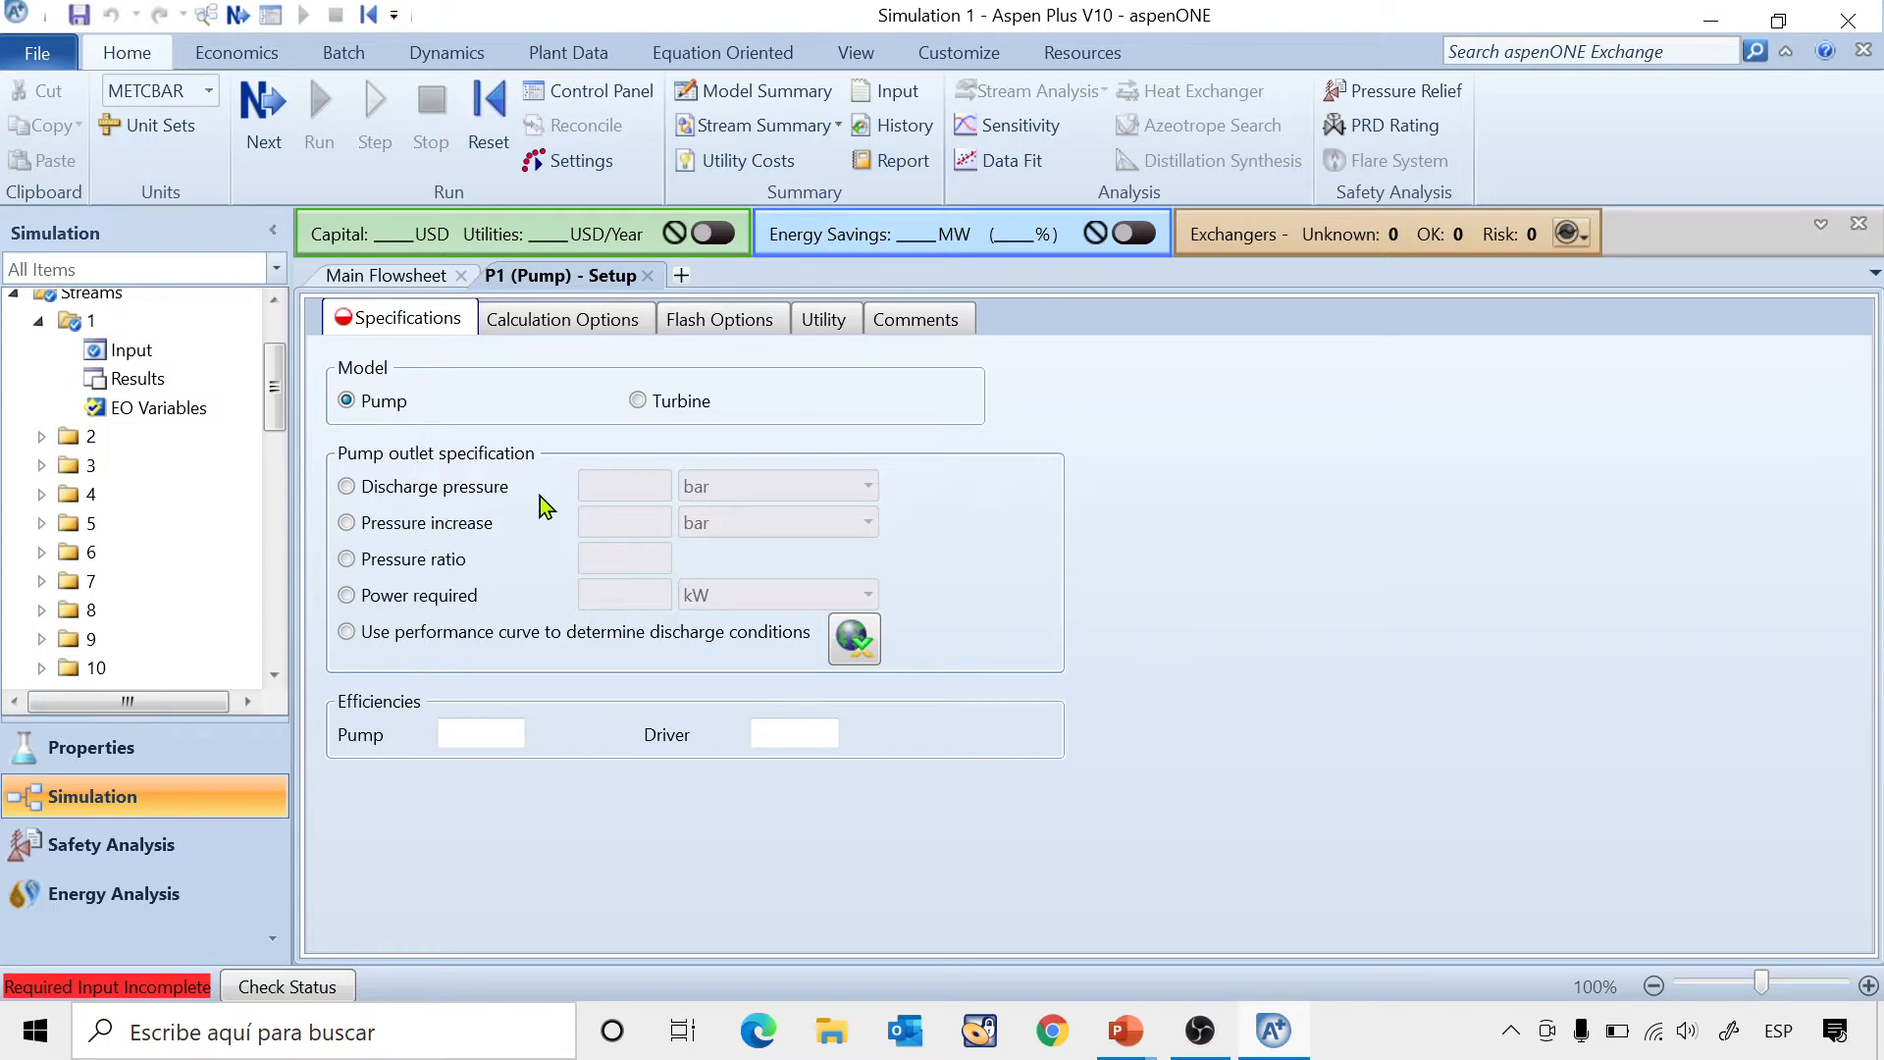
{"action": "mouse_move", "coordinate": [673, 514]}
{"action": "left_click", "coordinate": [347, 631]}
{"action": "left_click", "coordinate": [479, 734]}
{"action": "type", "text": "0,72"}
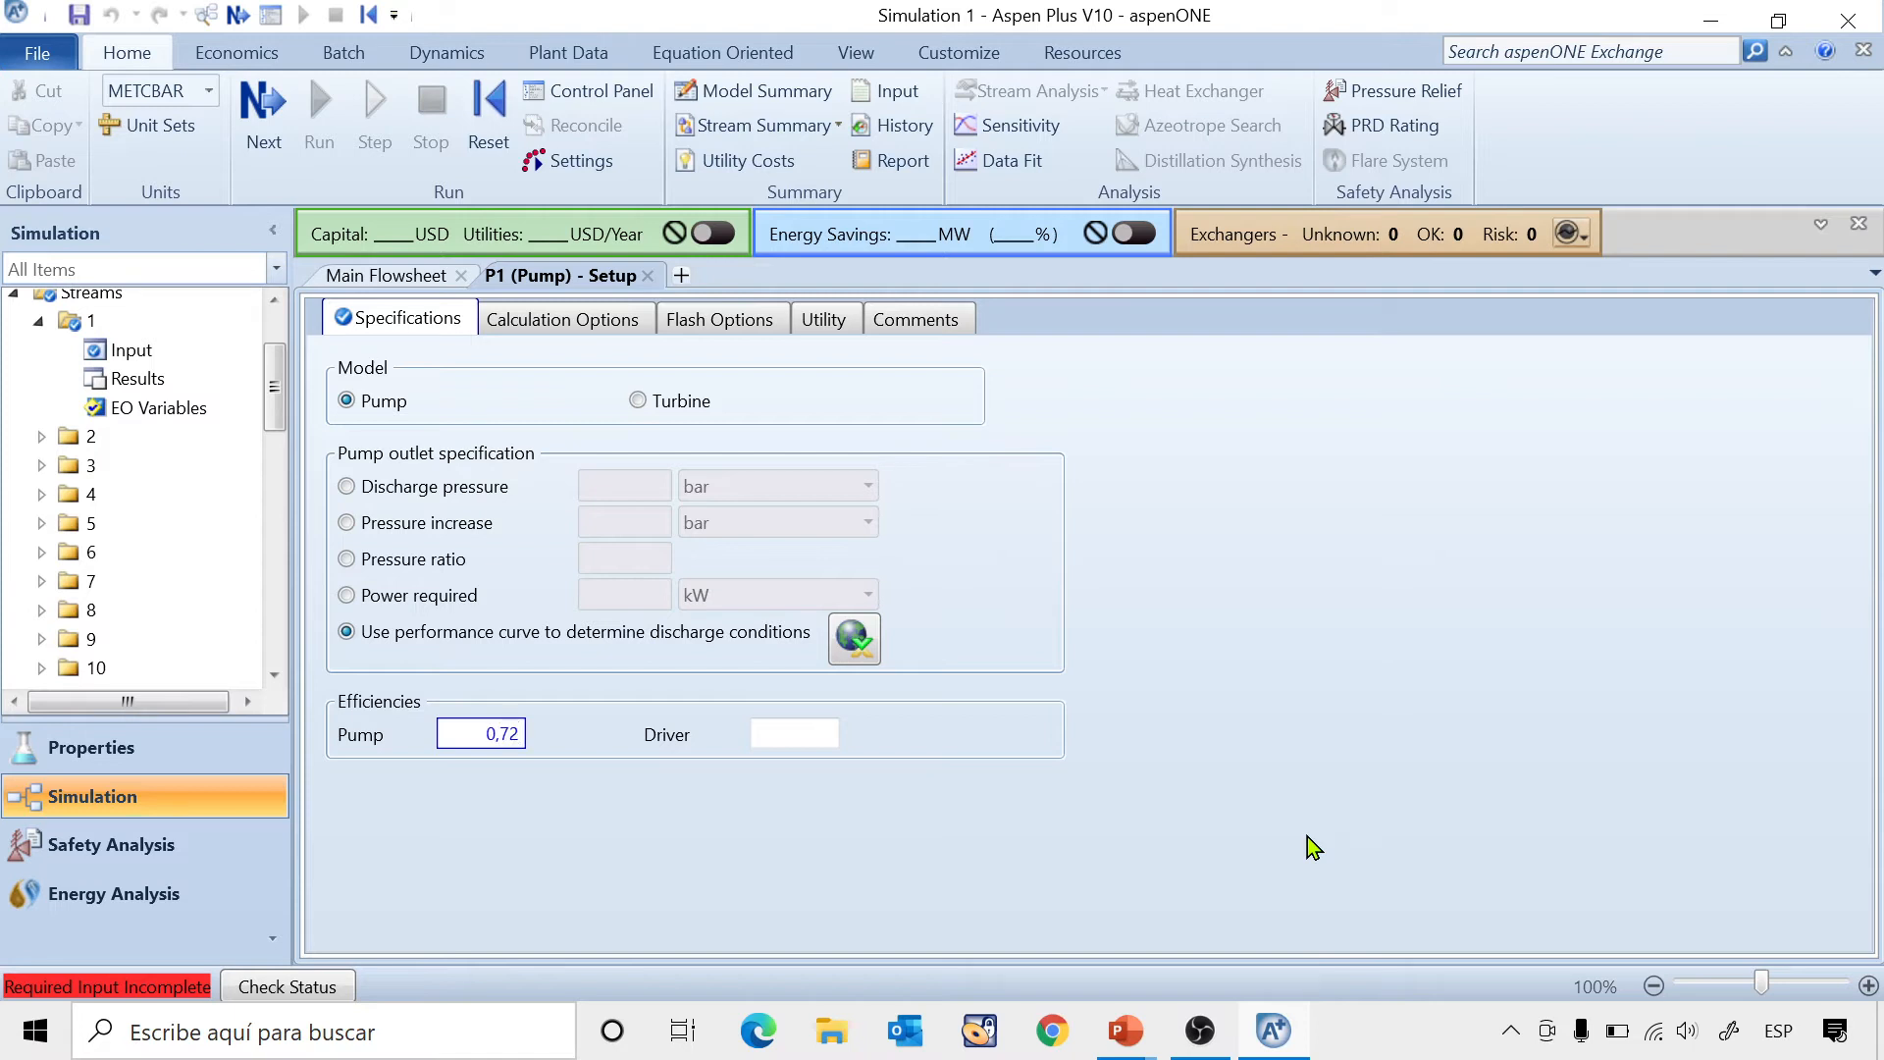
{"action": "key", "text": "Return"}
Set up P1's performance curve as polynomials of Head against Vol-Flow, with a single curve at operating speed.
{"action": "left_click", "coordinate": [15, 294]}
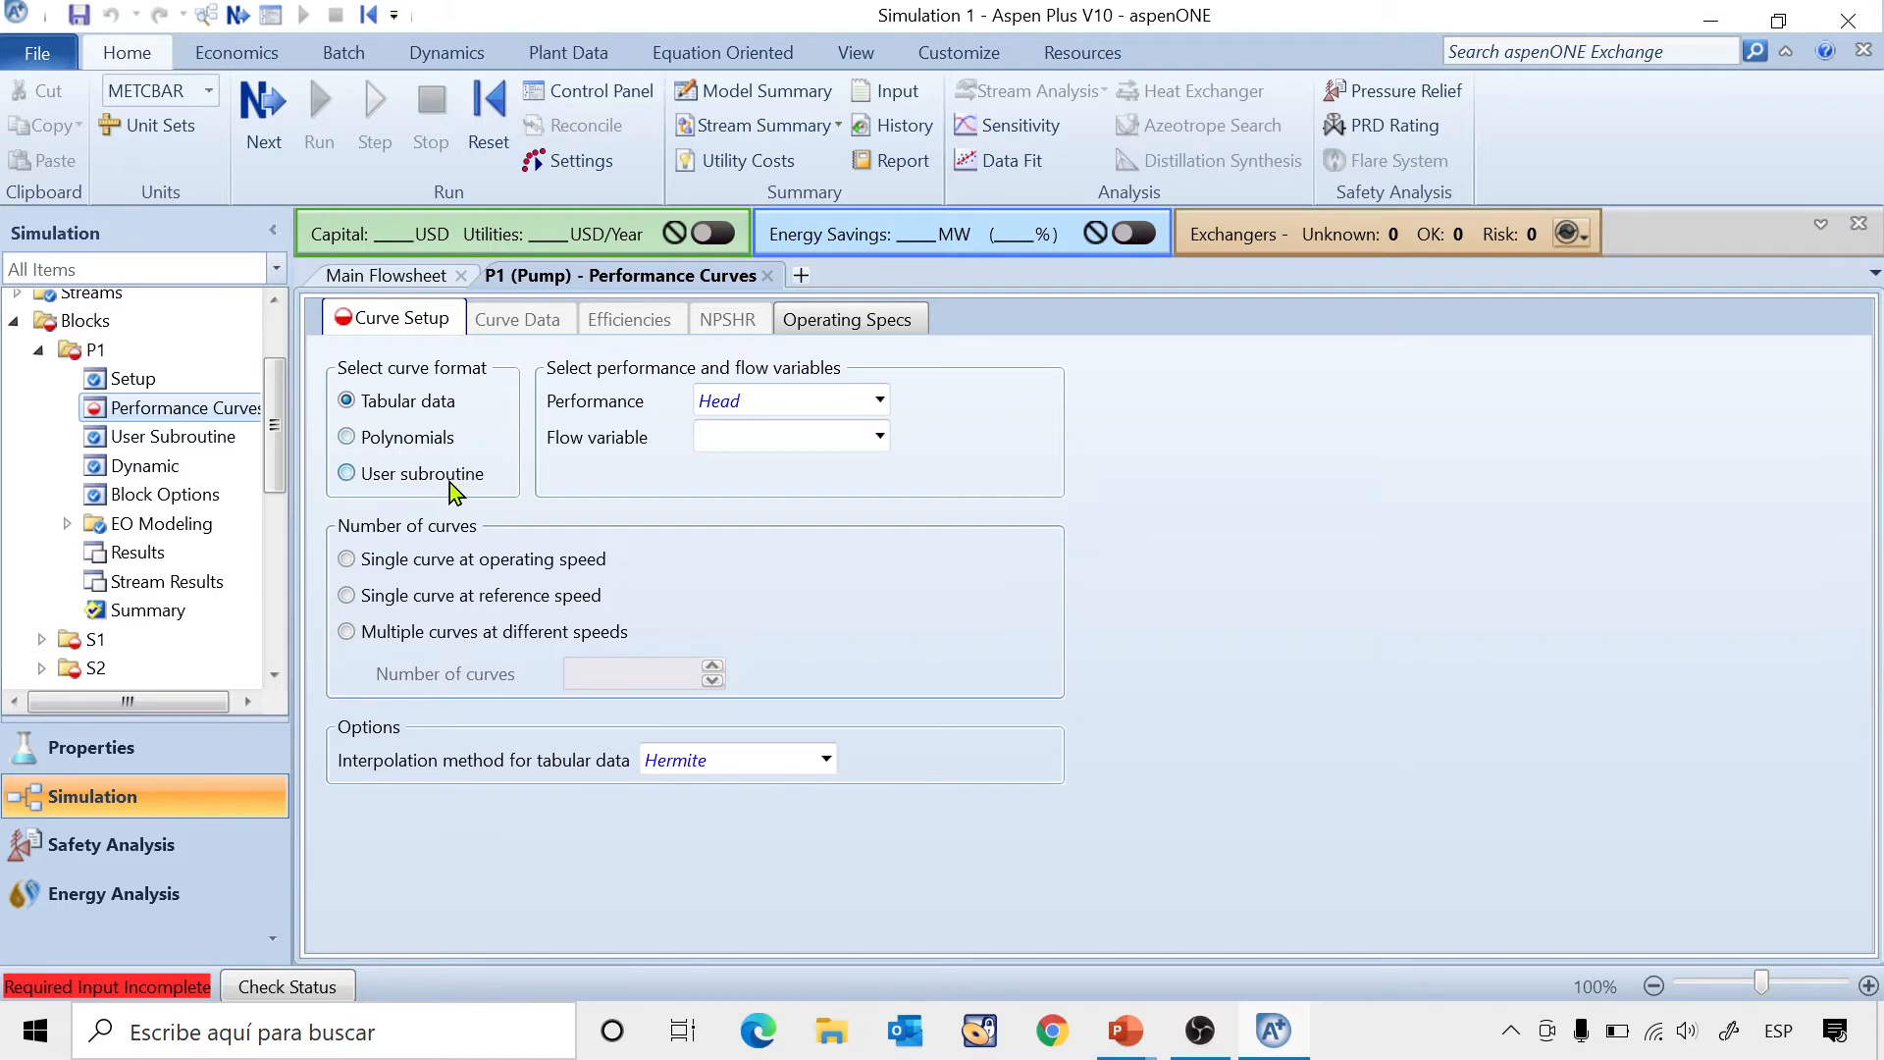
{"action": "left_click", "coordinate": [432, 442]}
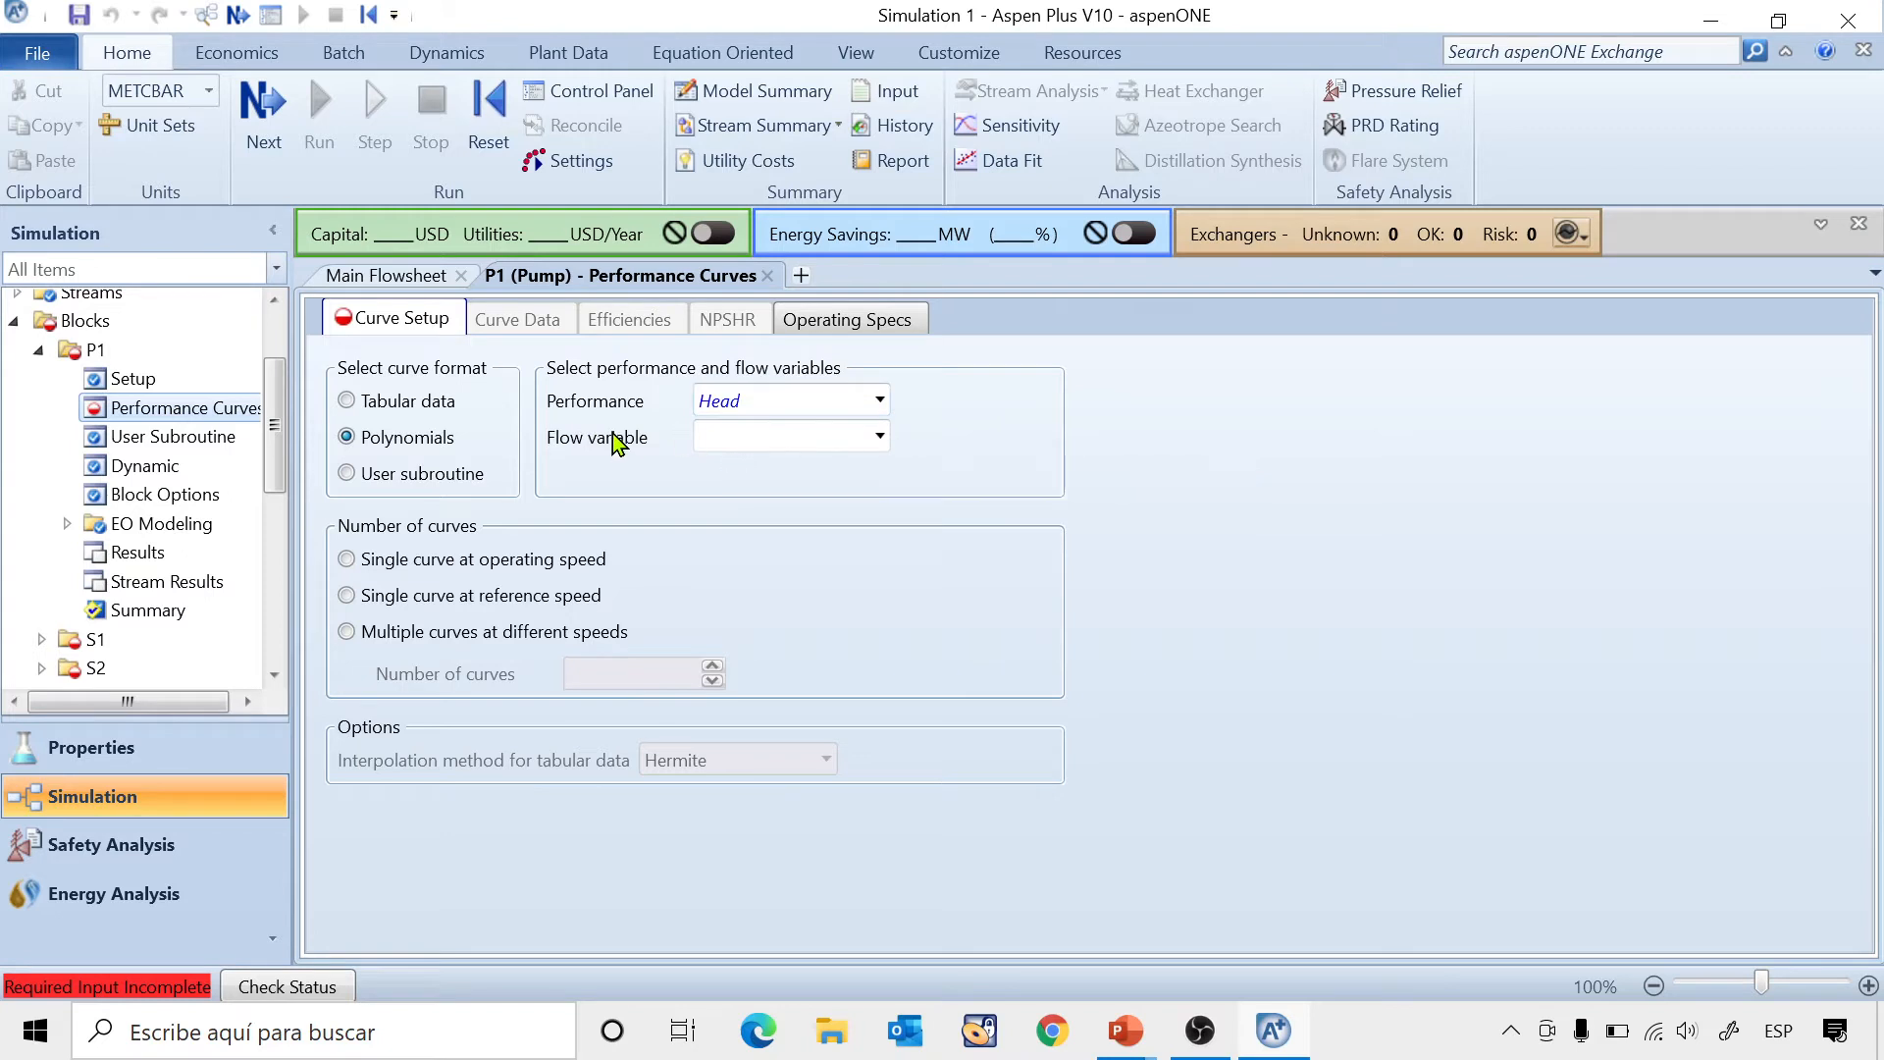
{"action": "left_click", "coordinate": [880, 402]}
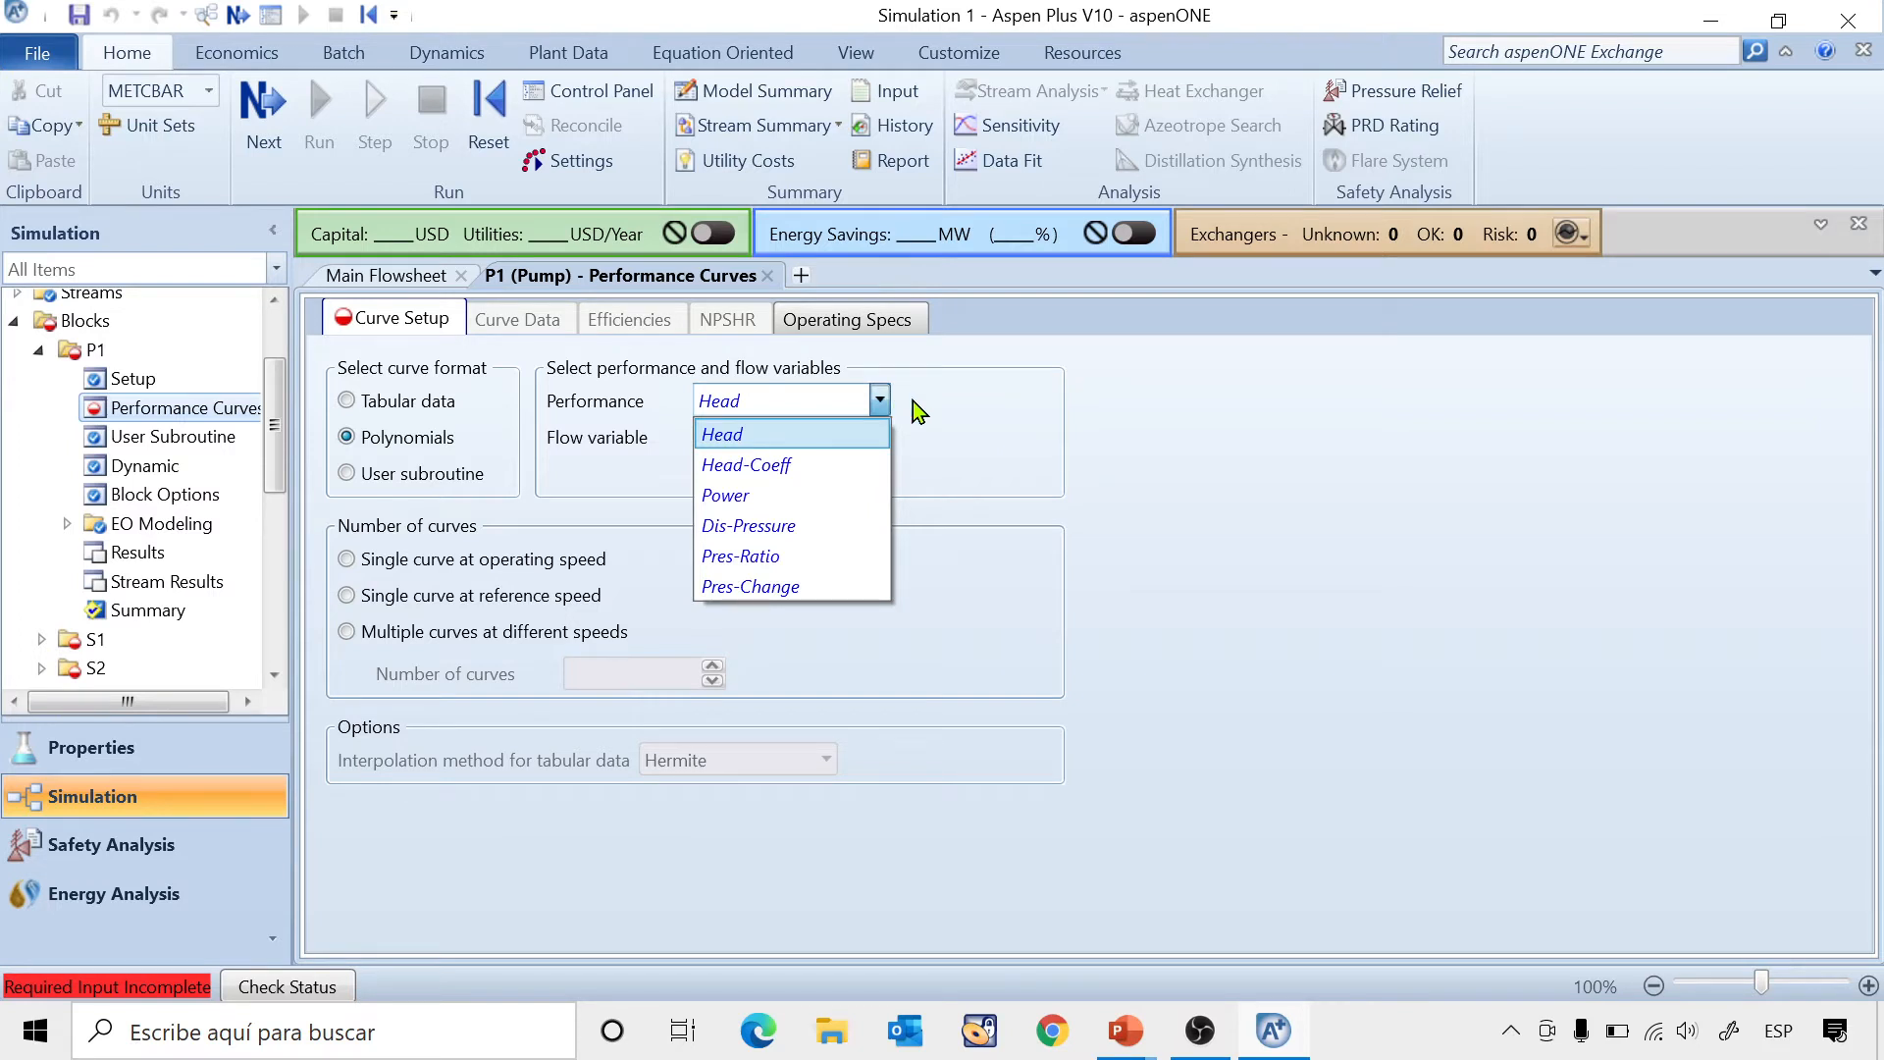
{"action": "left_click", "coordinate": [960, 406]}
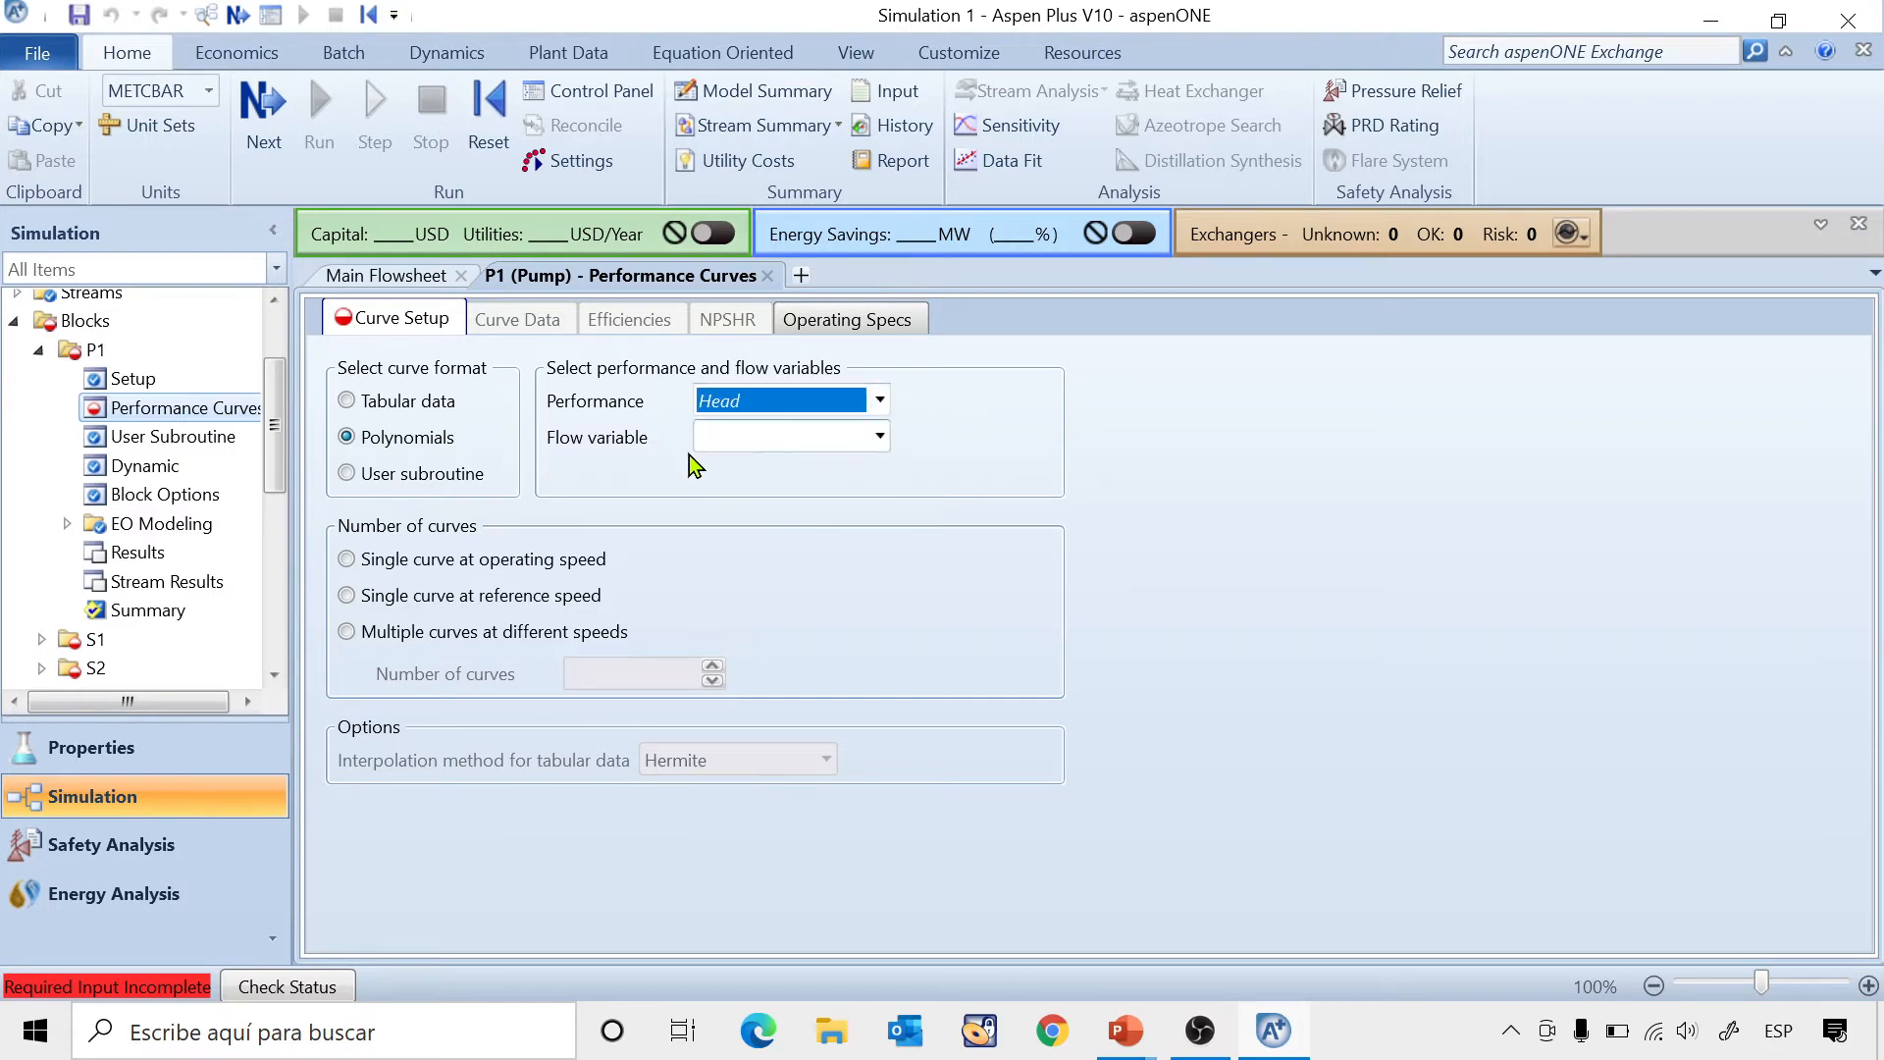
{"action": "left_click", "coordinate": [887, 439]}
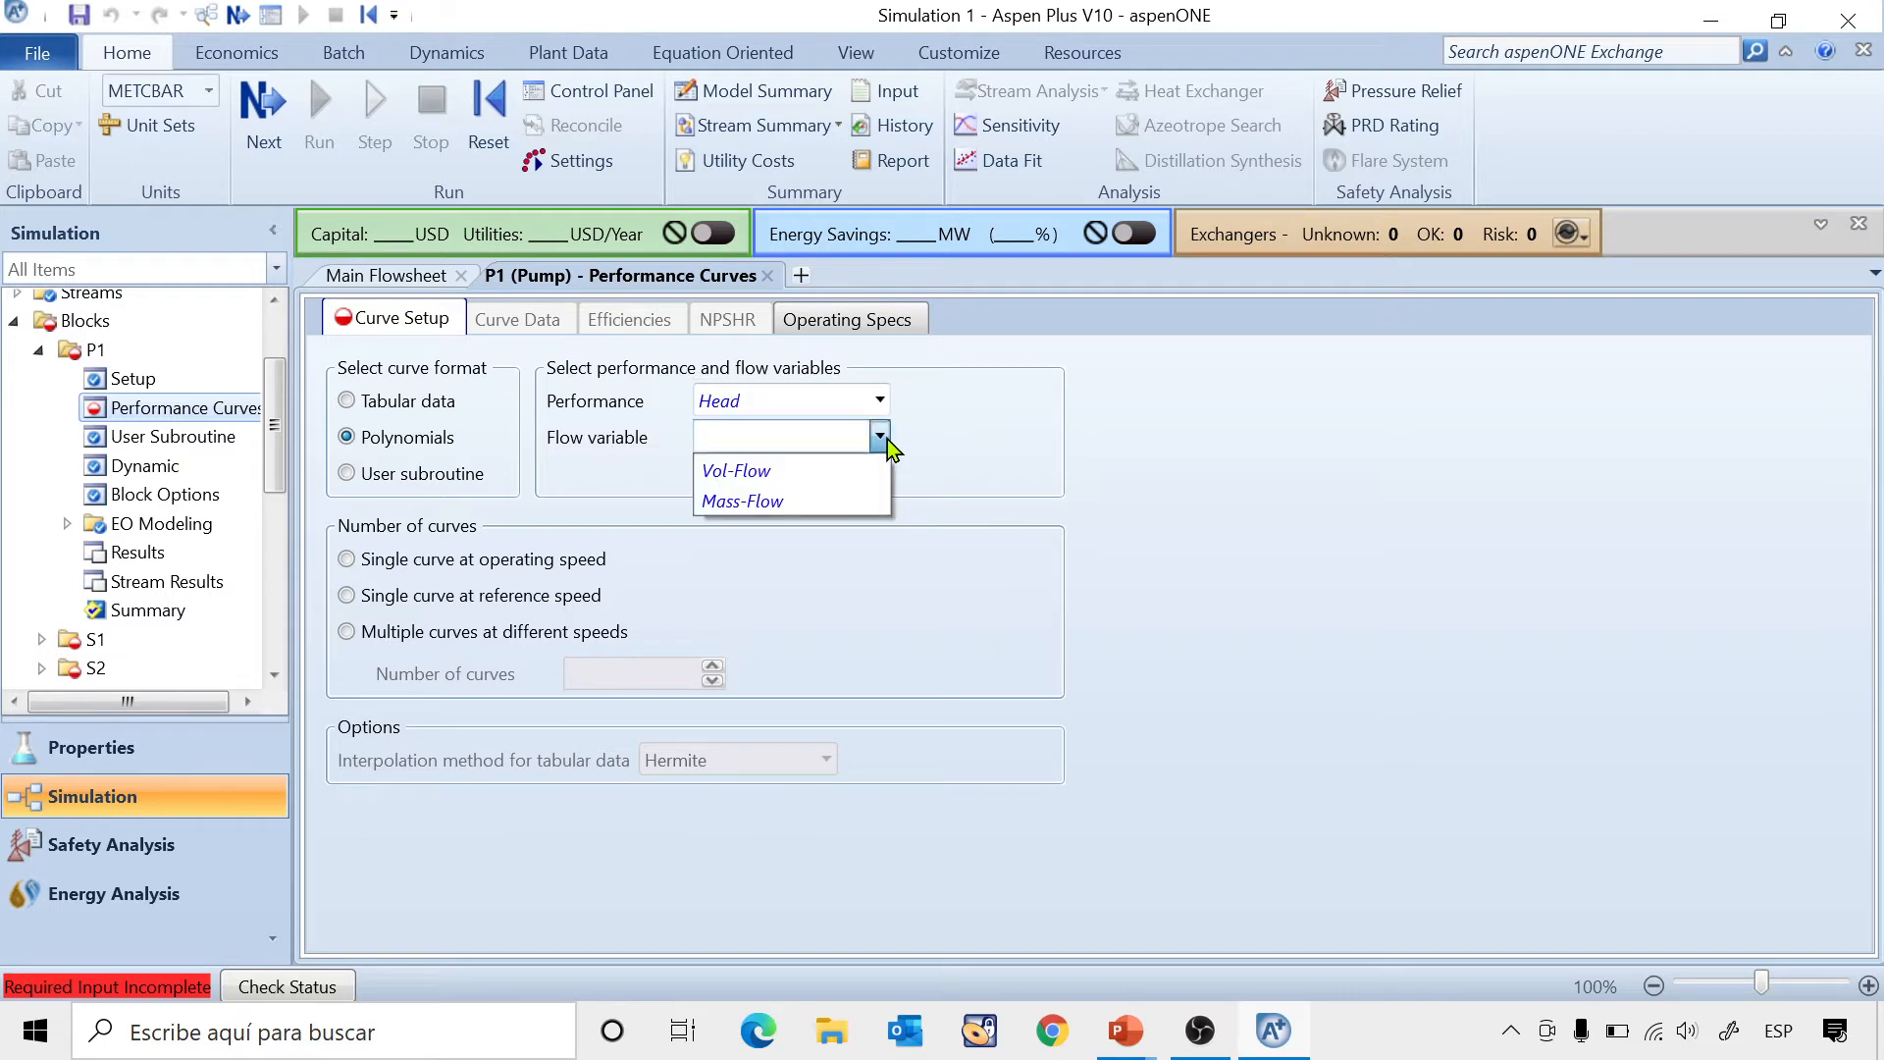
{"action": "left_click", "coordinate": [755, 474]}
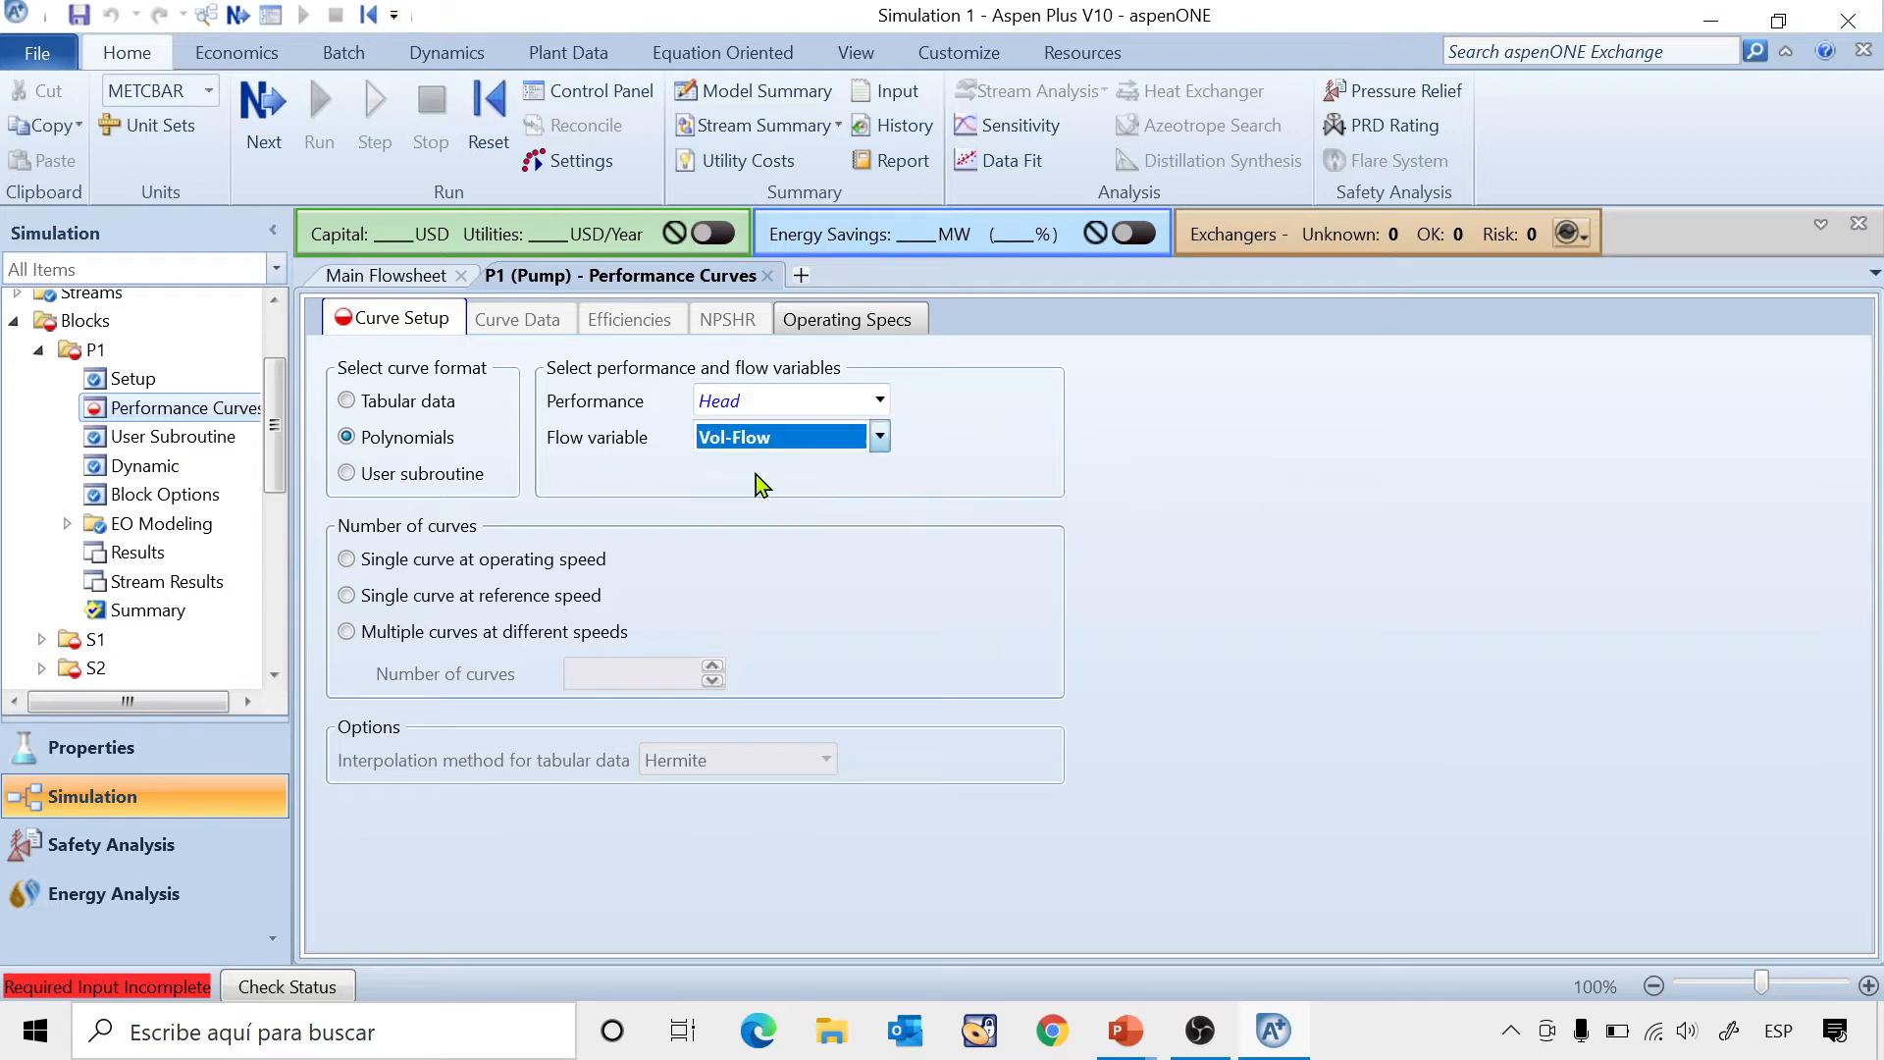
{"action": "left_click", "coordinate": [1051, 456]}
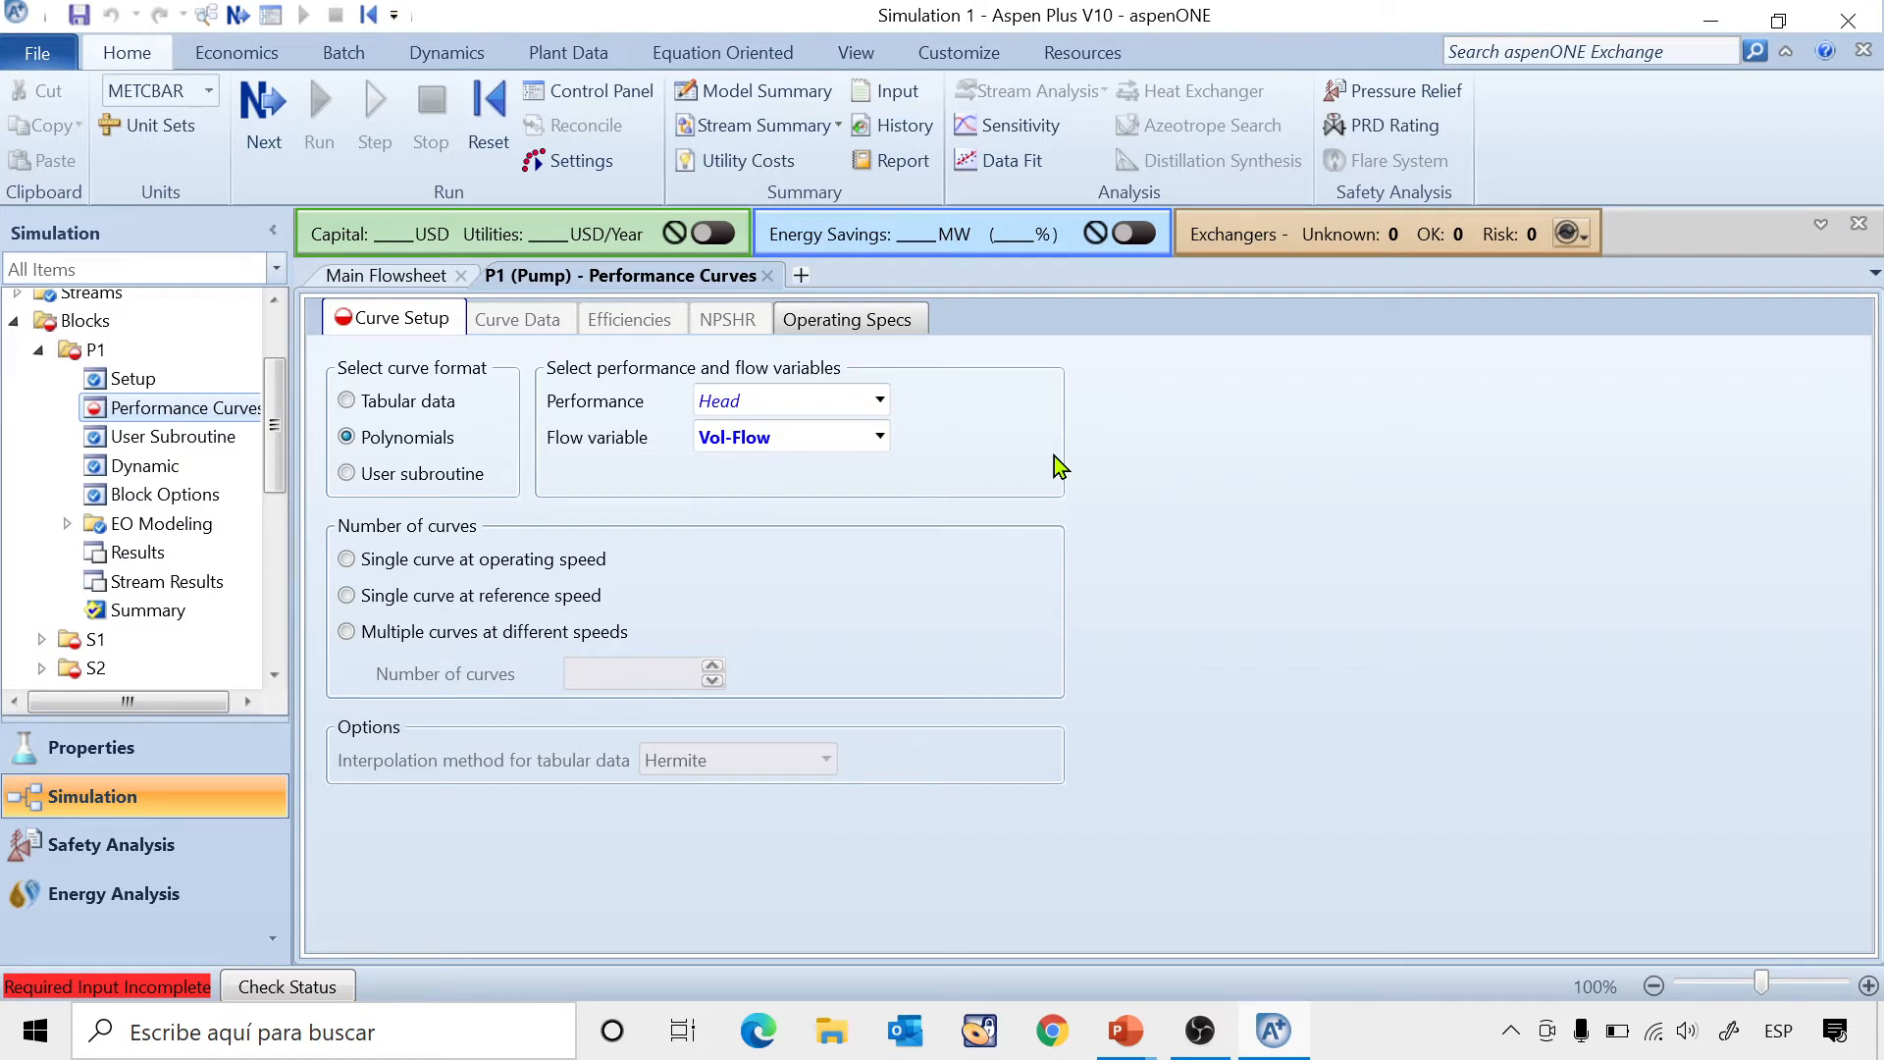
{"action": "left_click", "coordinate": [346, 560]}
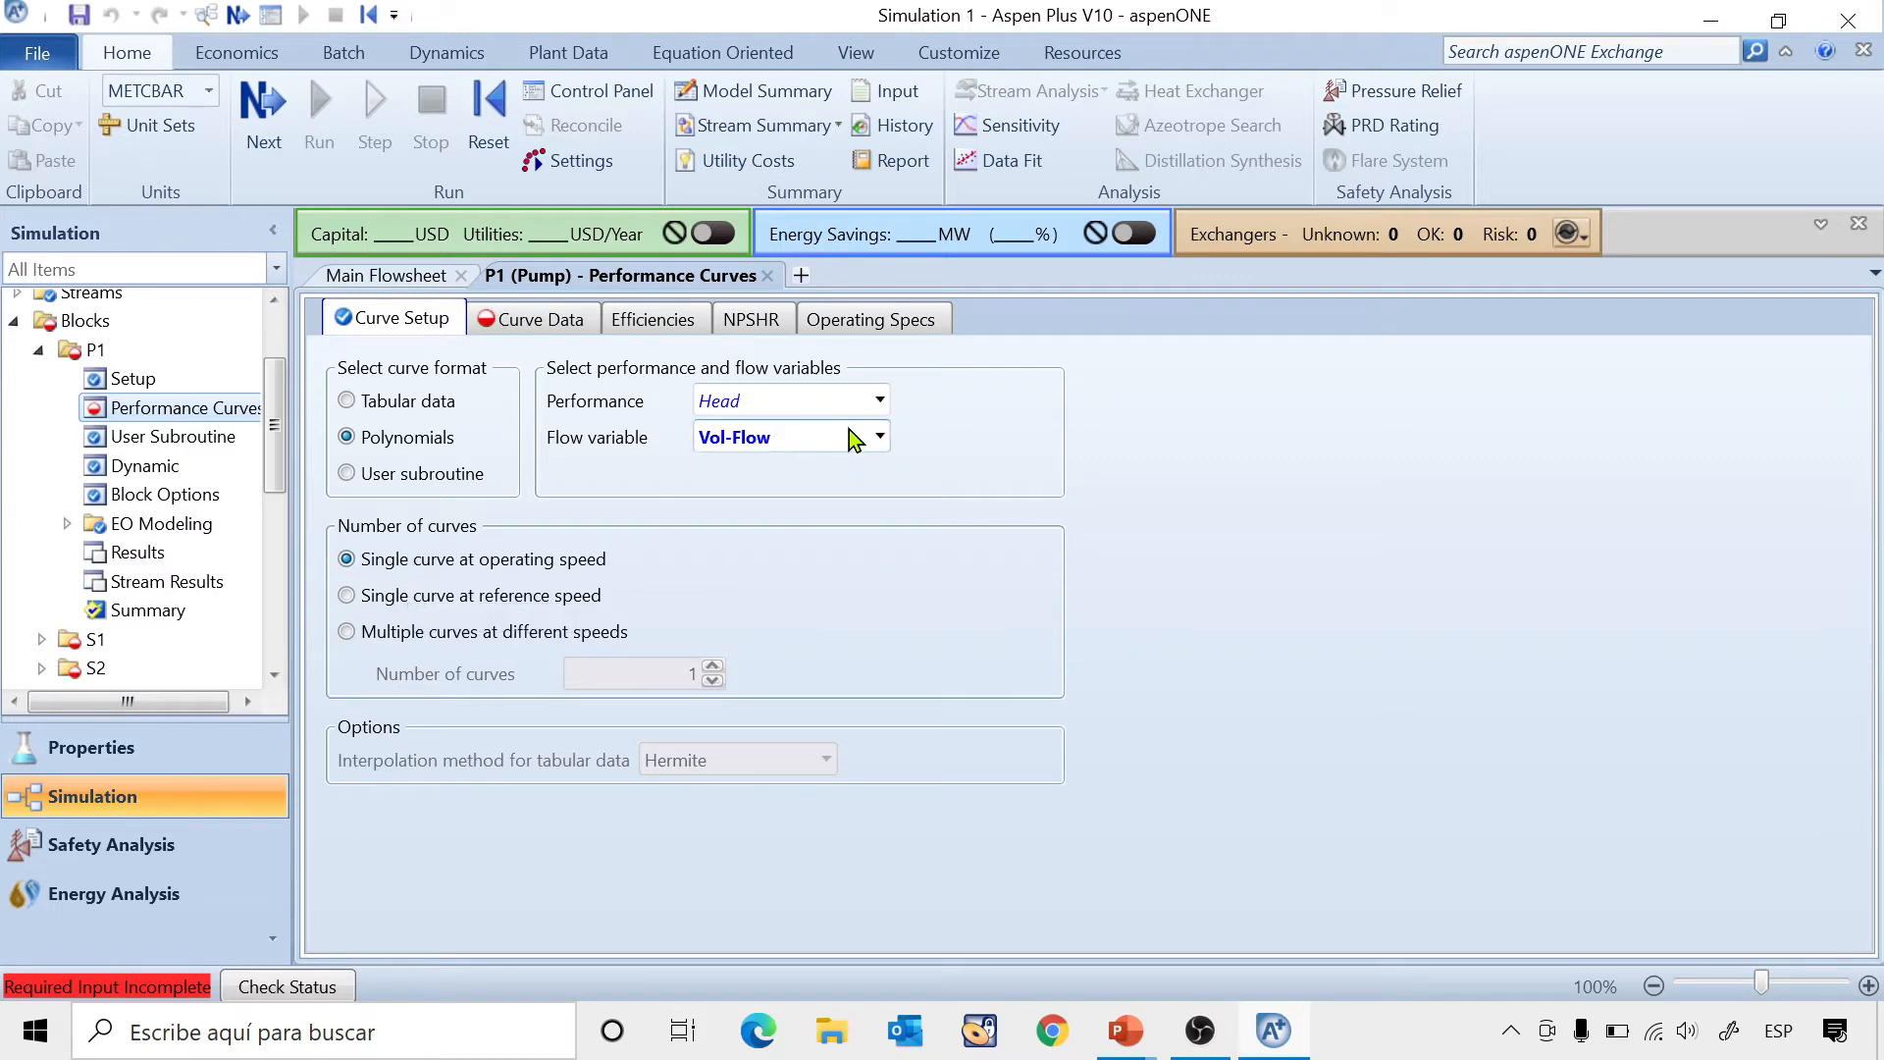
Set the units of P1's curve data to meter for head and cum/sec for flow.
{"action": "left_click", "coordinate": [577, 322]}
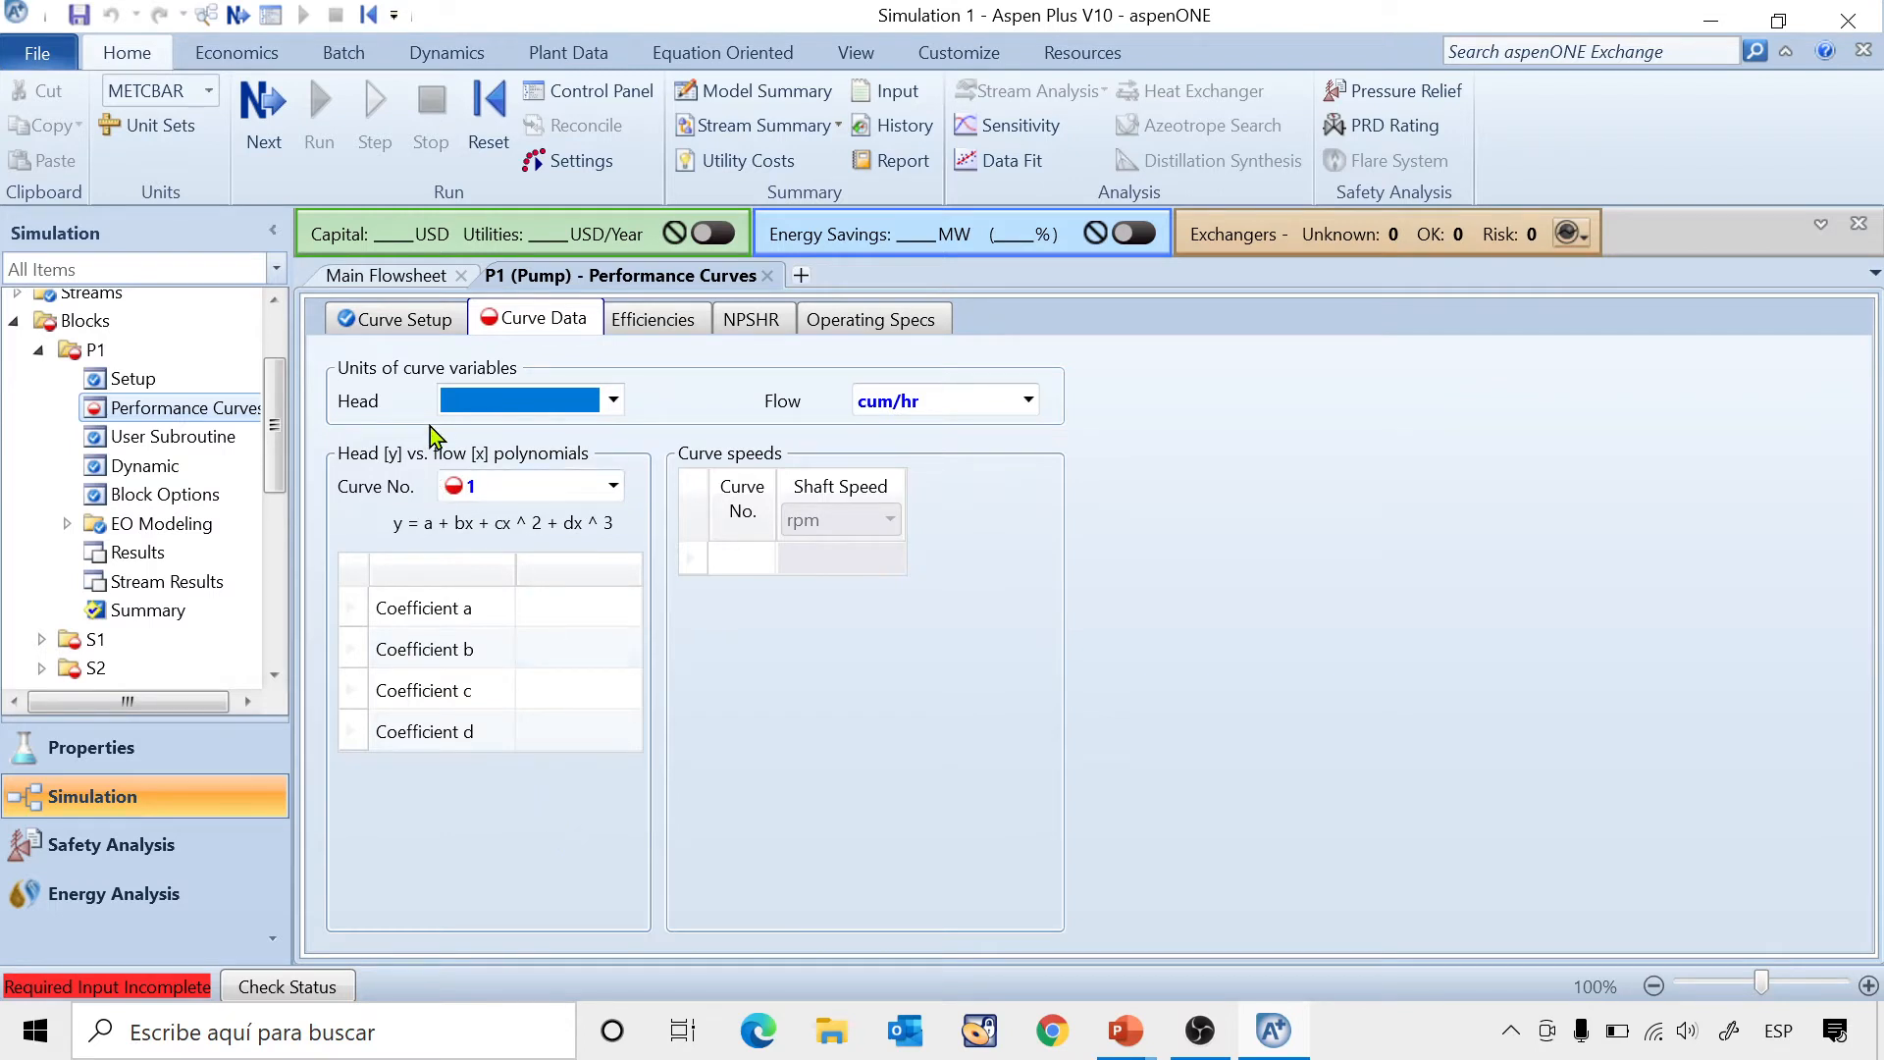
{"action": "left_click", "coordinate": [612, 403]}
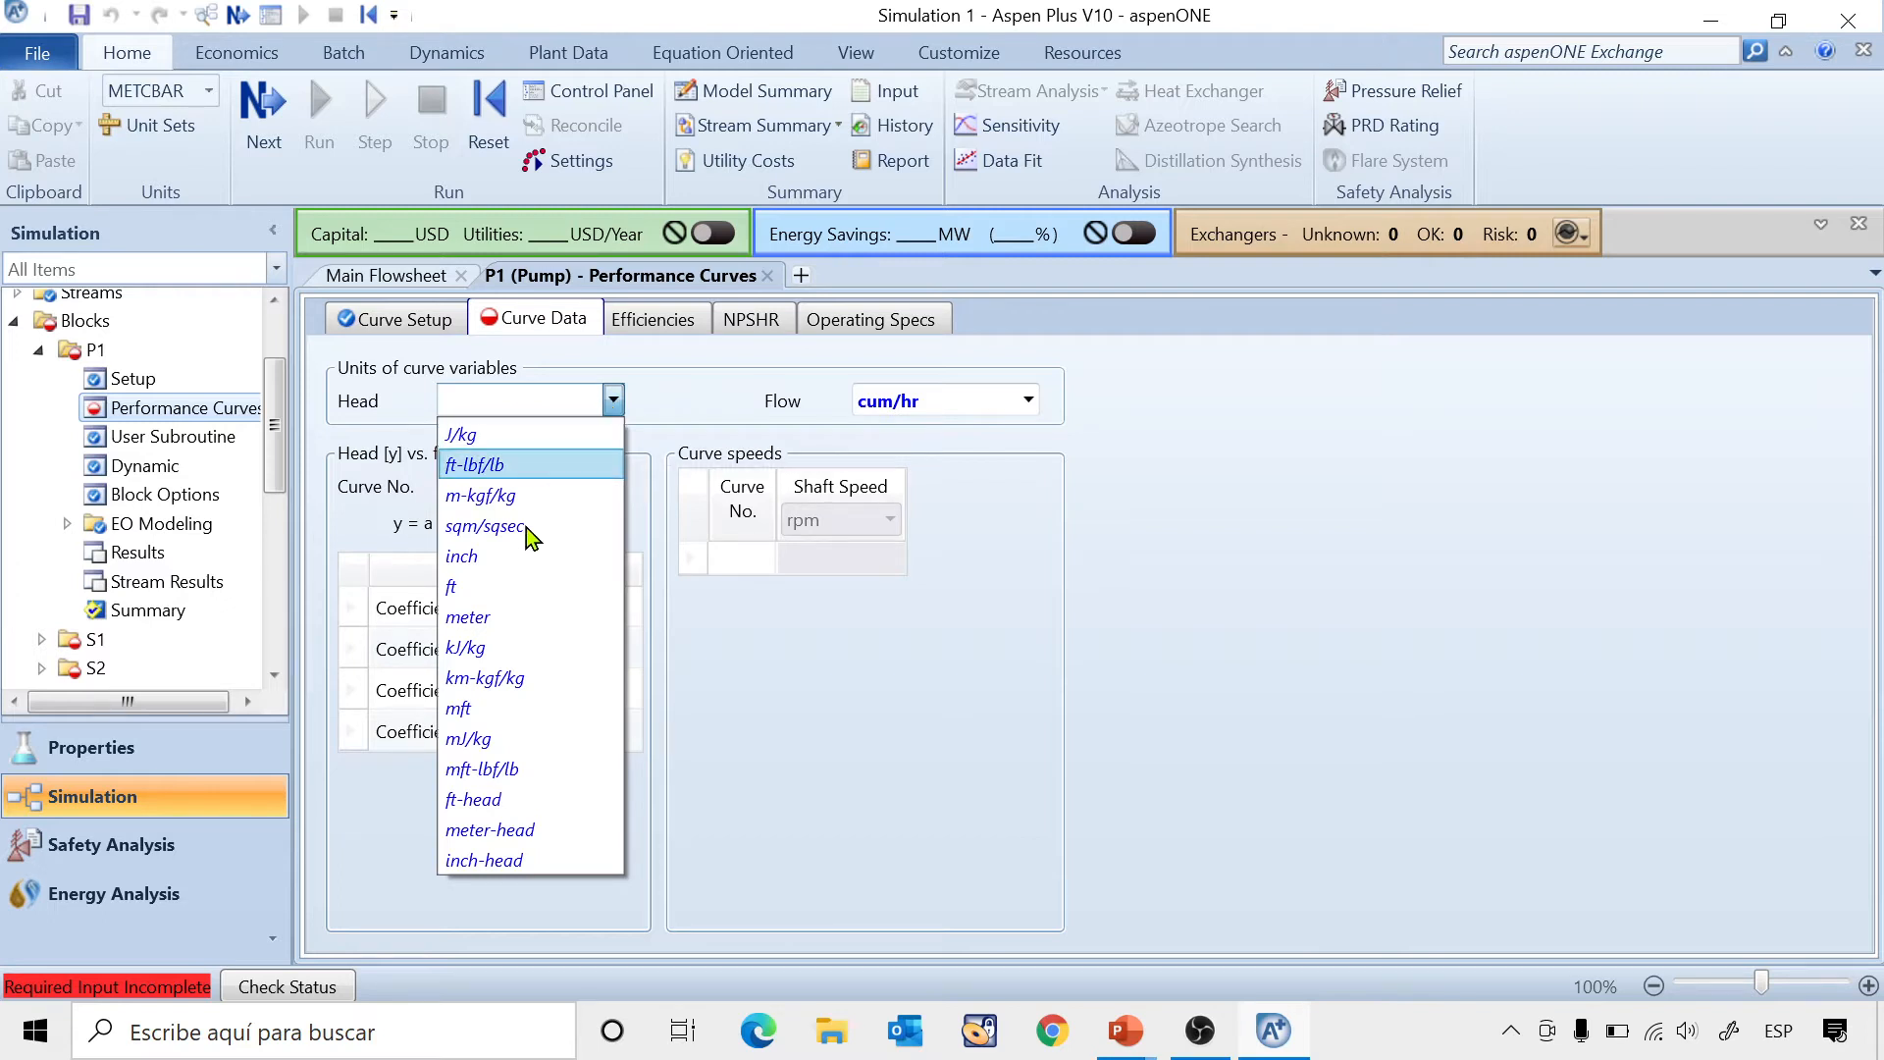
{"action": "left_click", "coordinate": [476, 620]}
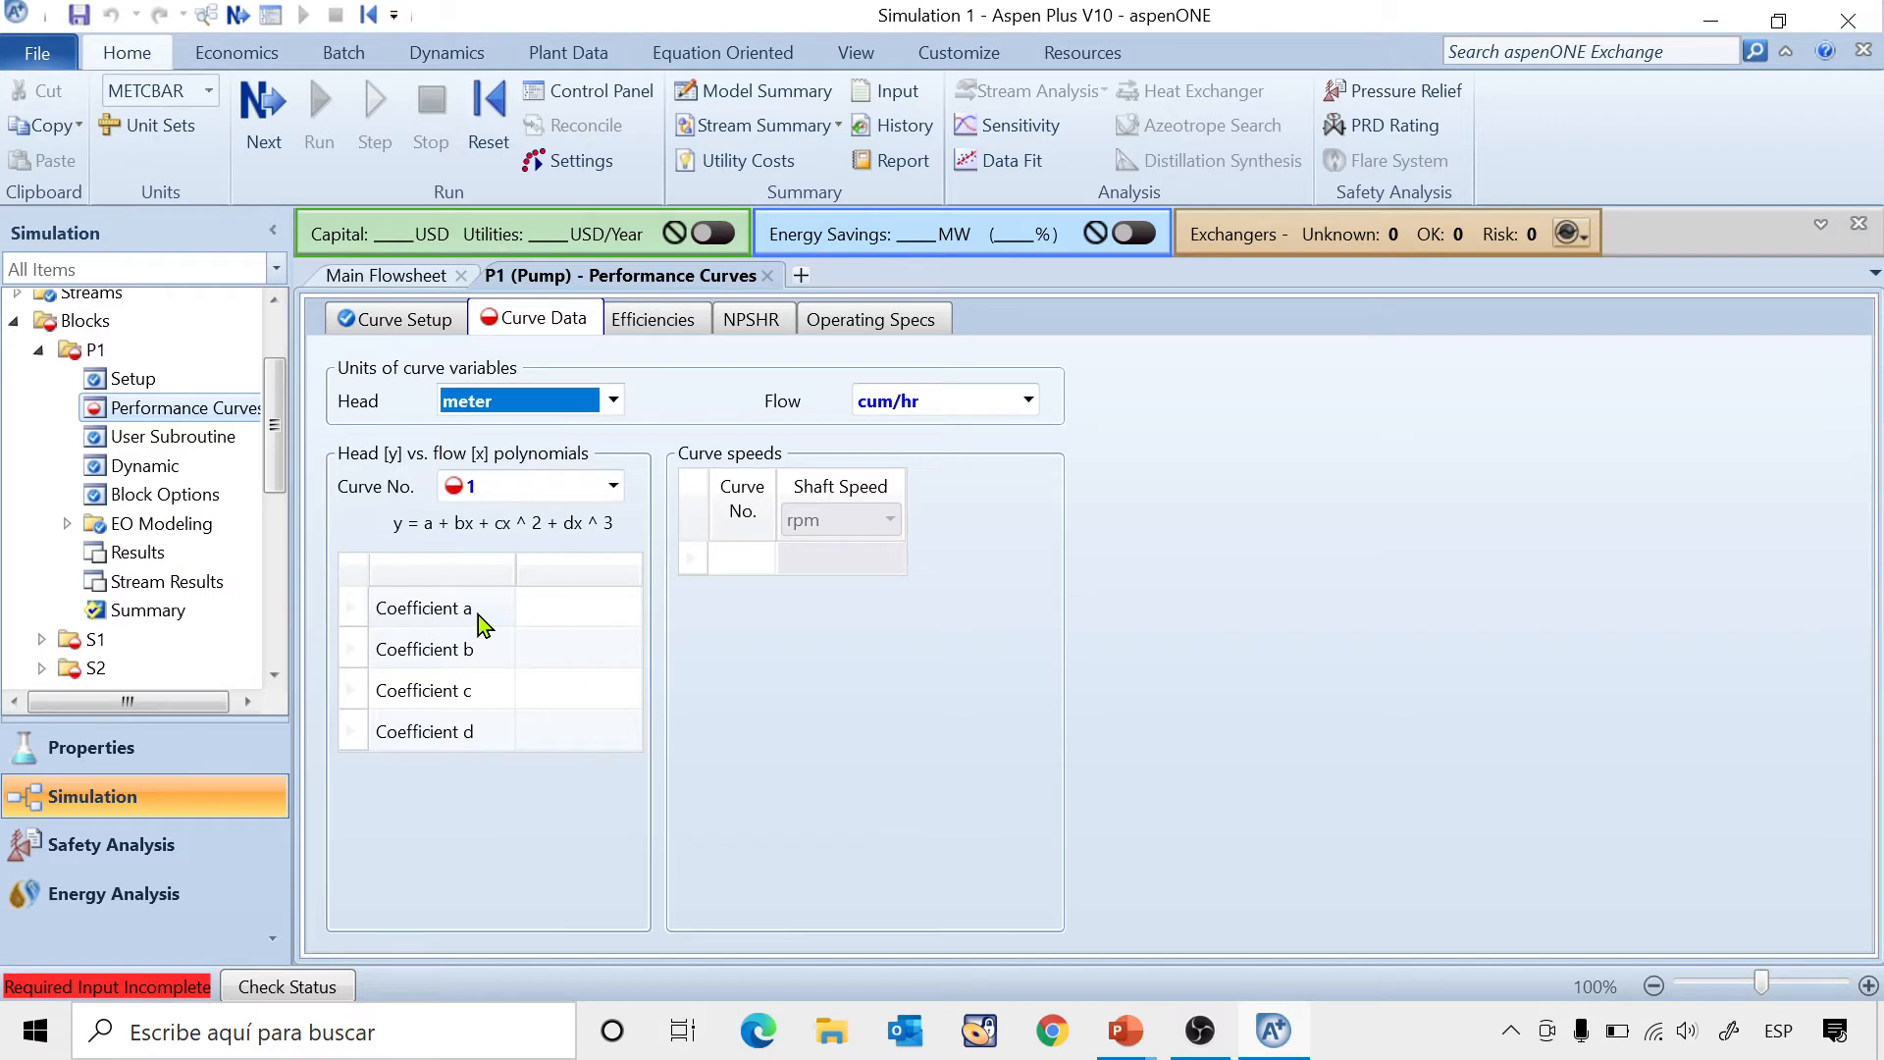
{"action": "left_click", "coordinate": [1029, 402]}
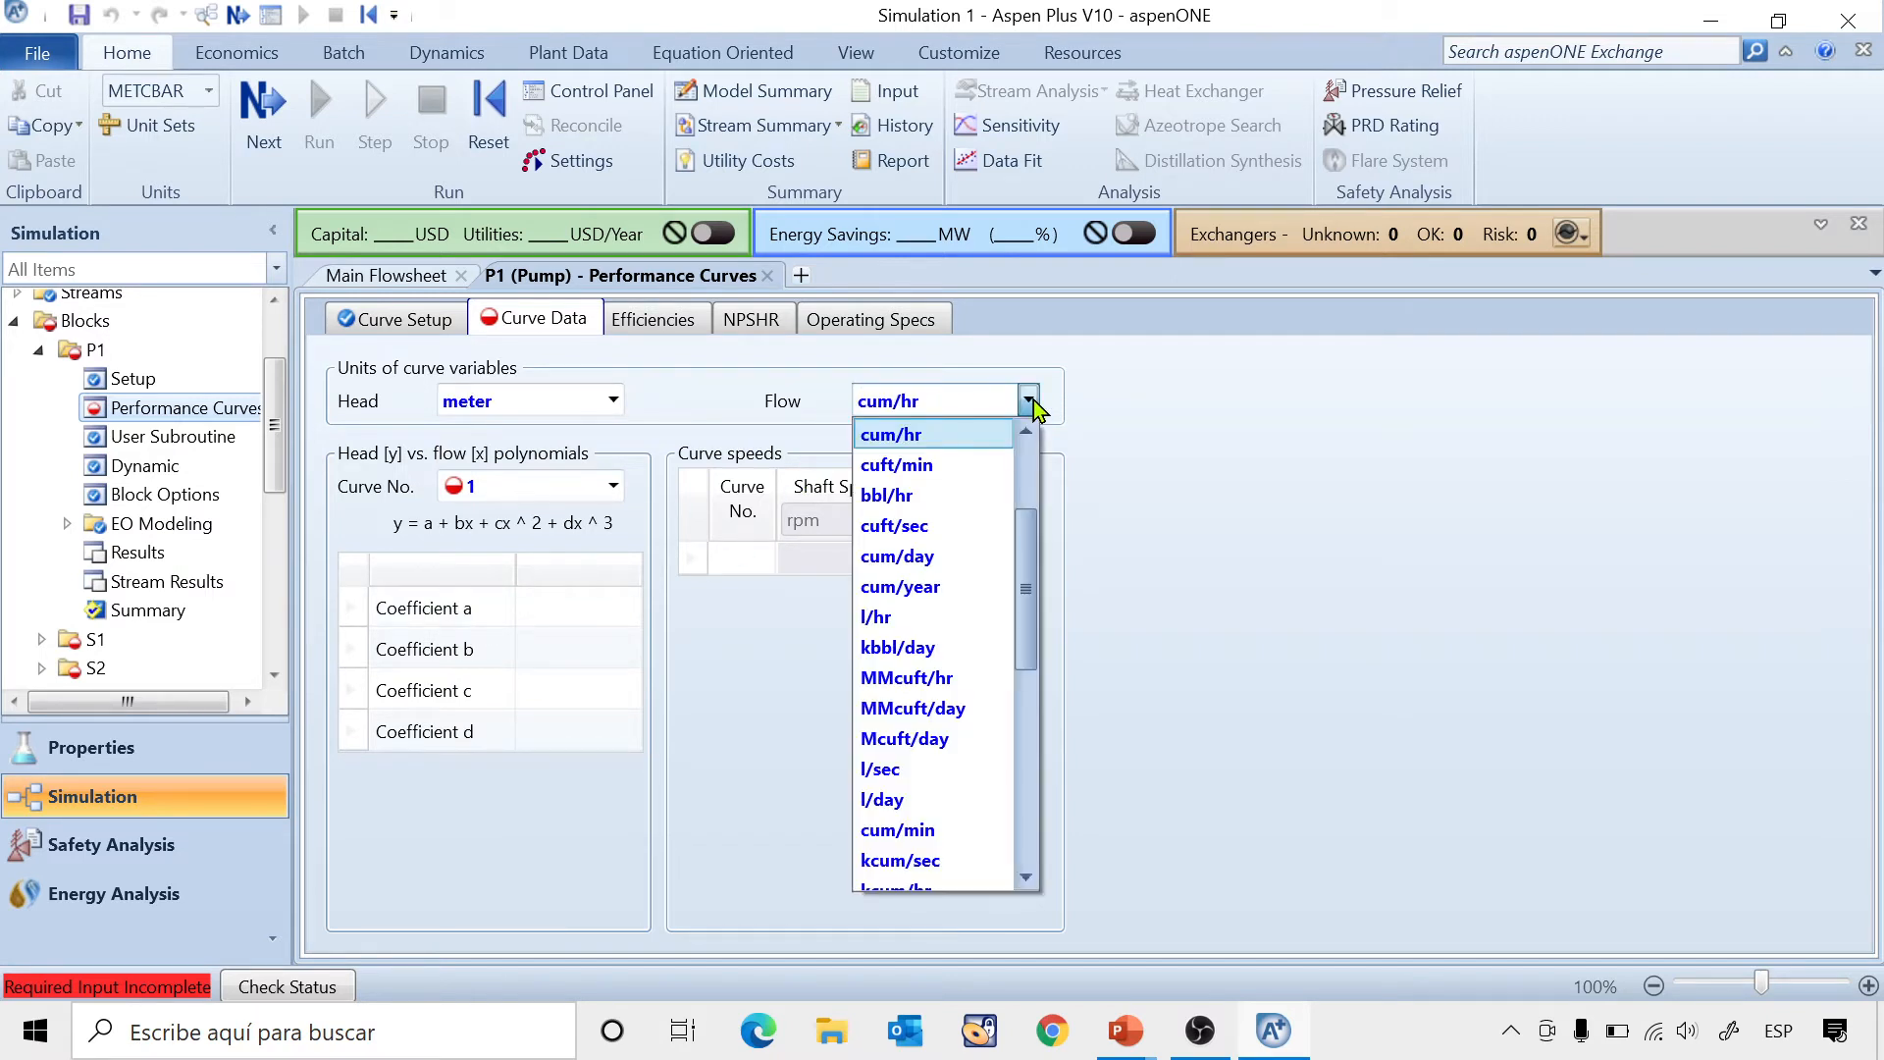
{"action": "left_click_drag", "start_coordinate": [1026, 560], "coordinate": [1028, 483]}
{"action": "left_click", "coordinate": [940, 436]}
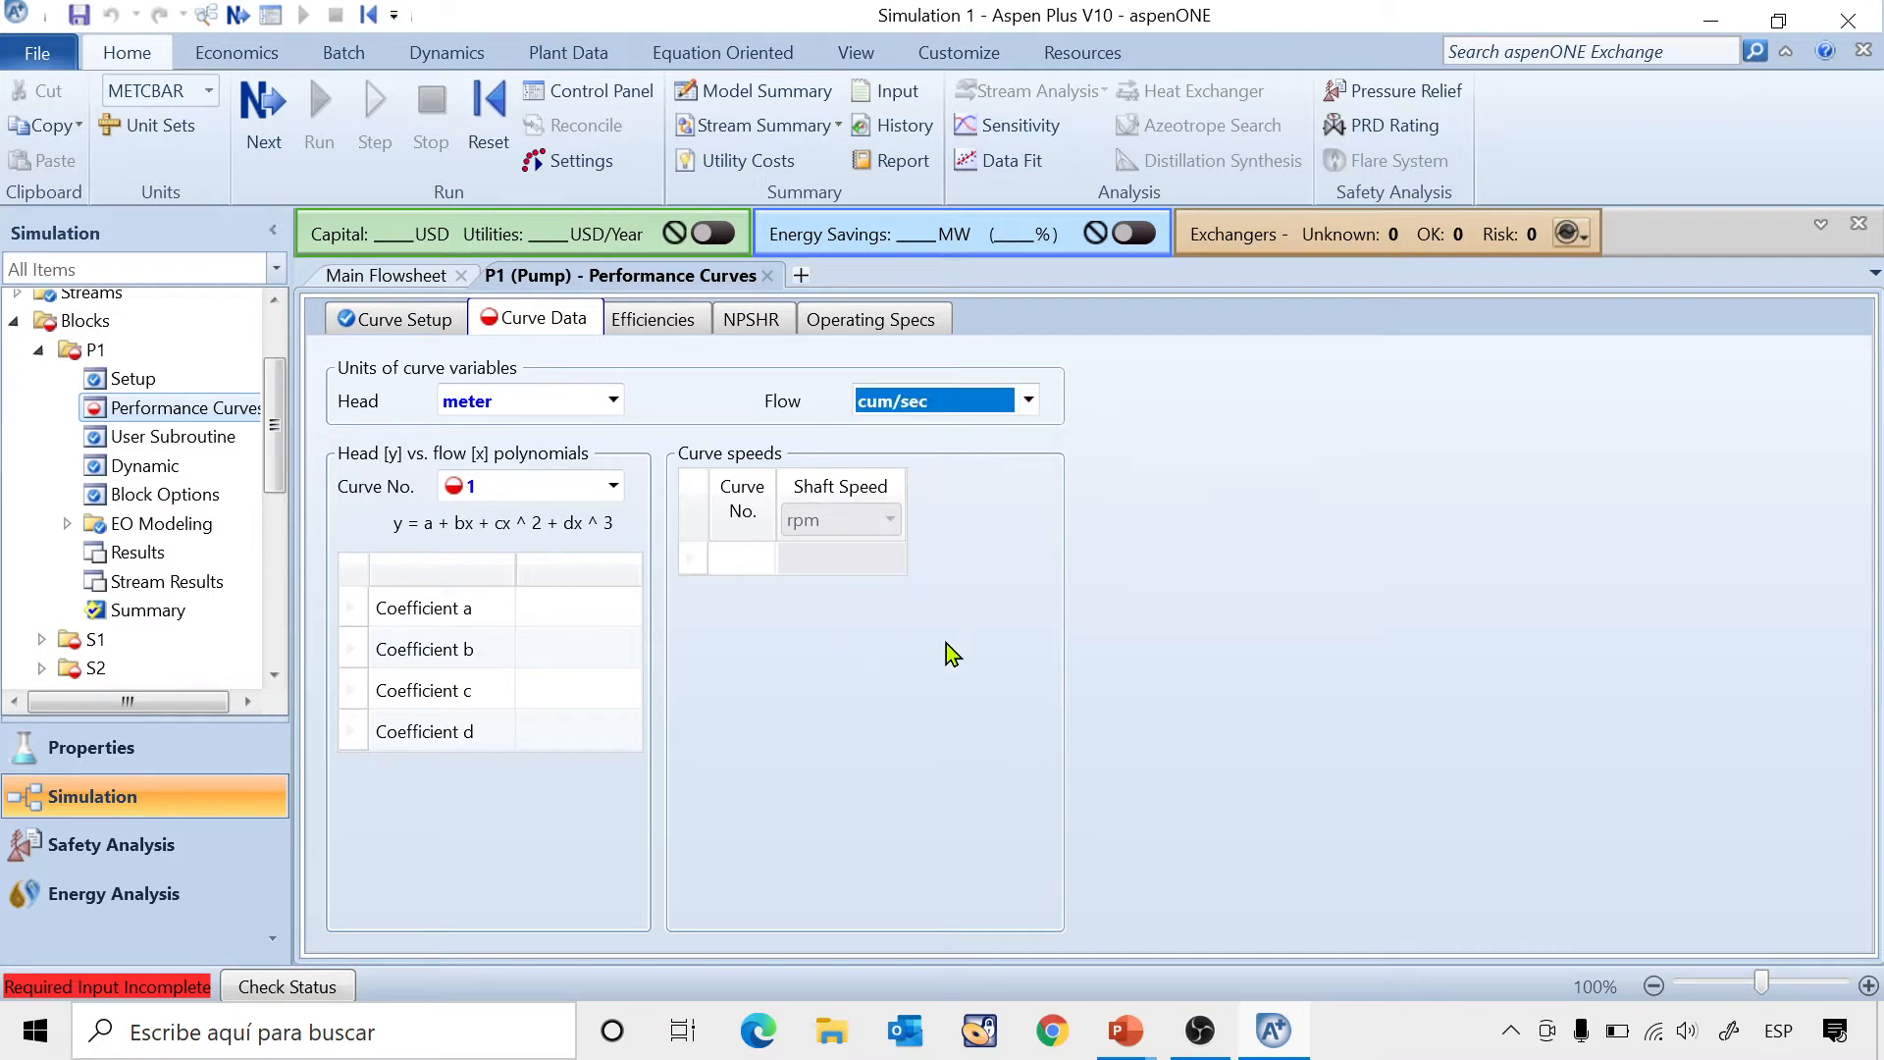
Enter the polynomial coefficients of P1's head curve: a 63,22, b 1134 and c -214200.
{"action": "left_click", "coordinate": [543, 612]}
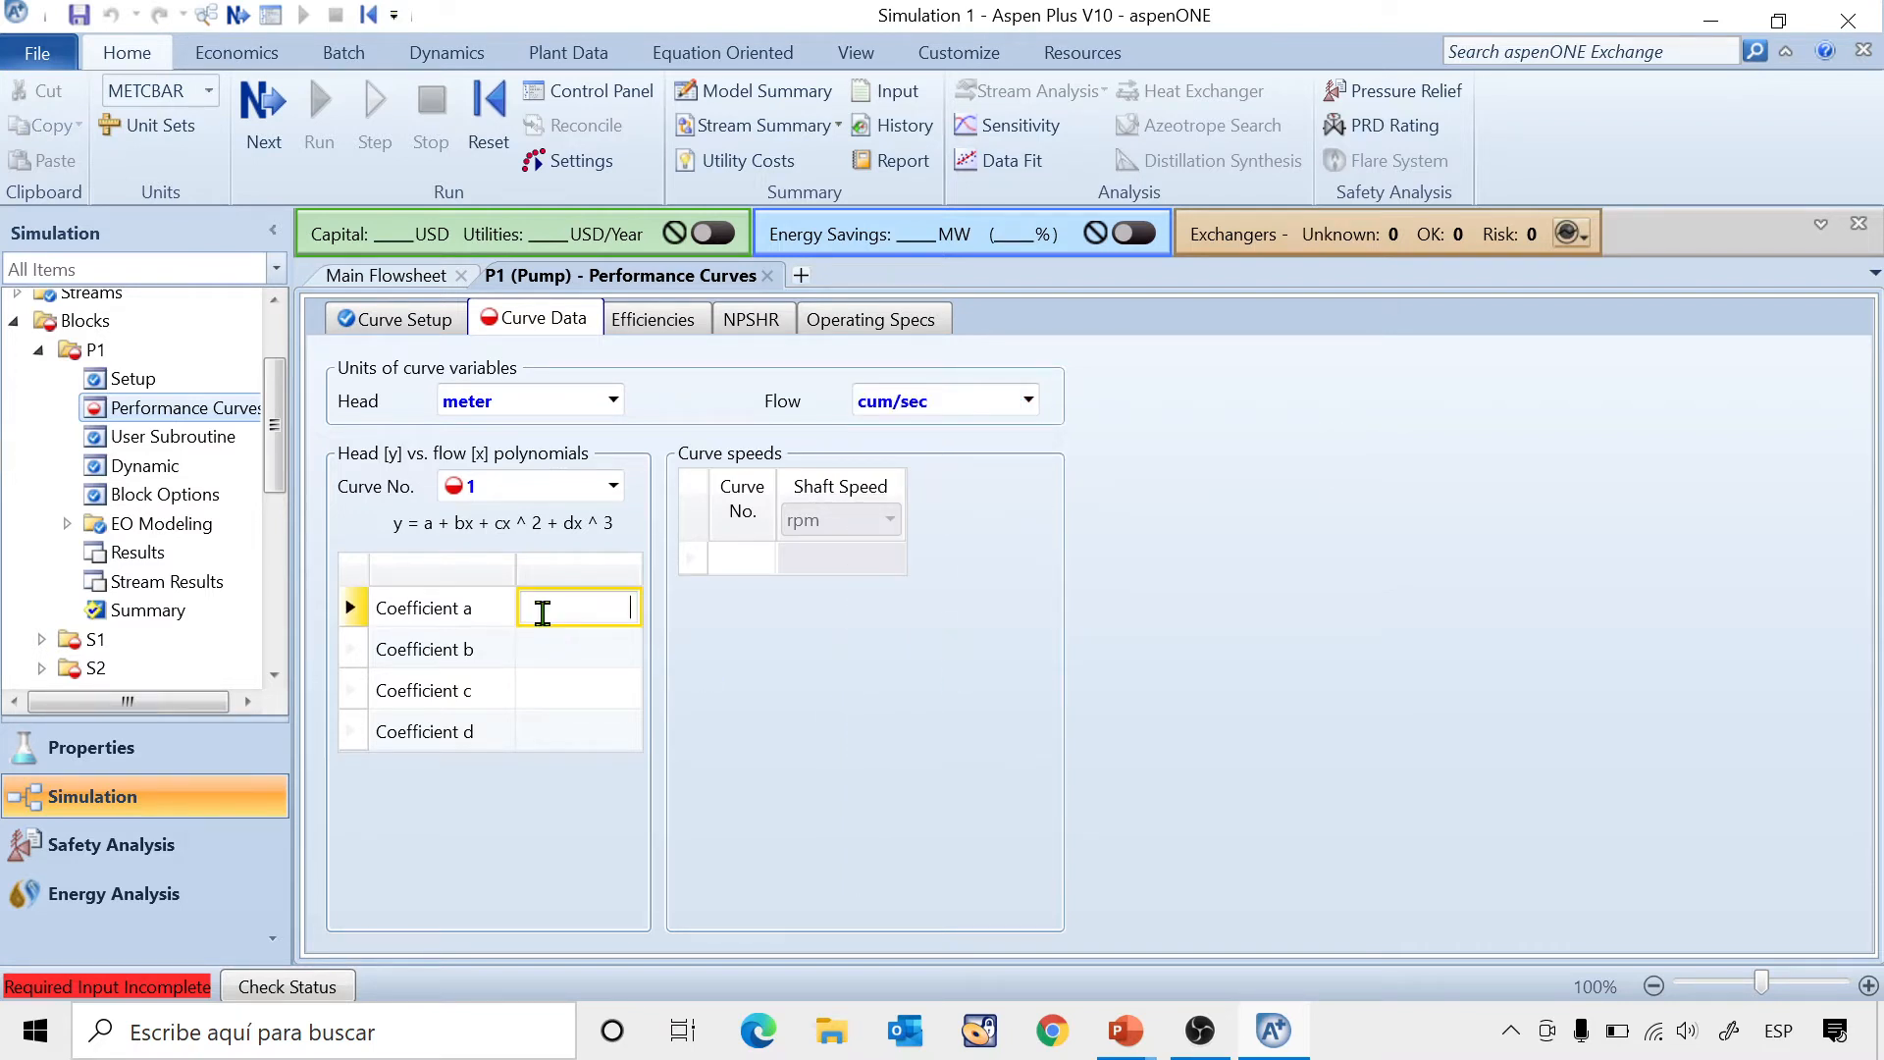
{"action": "type", "text": "63,22"}
{"action": "left_click", "coordinate": [601, 650]}
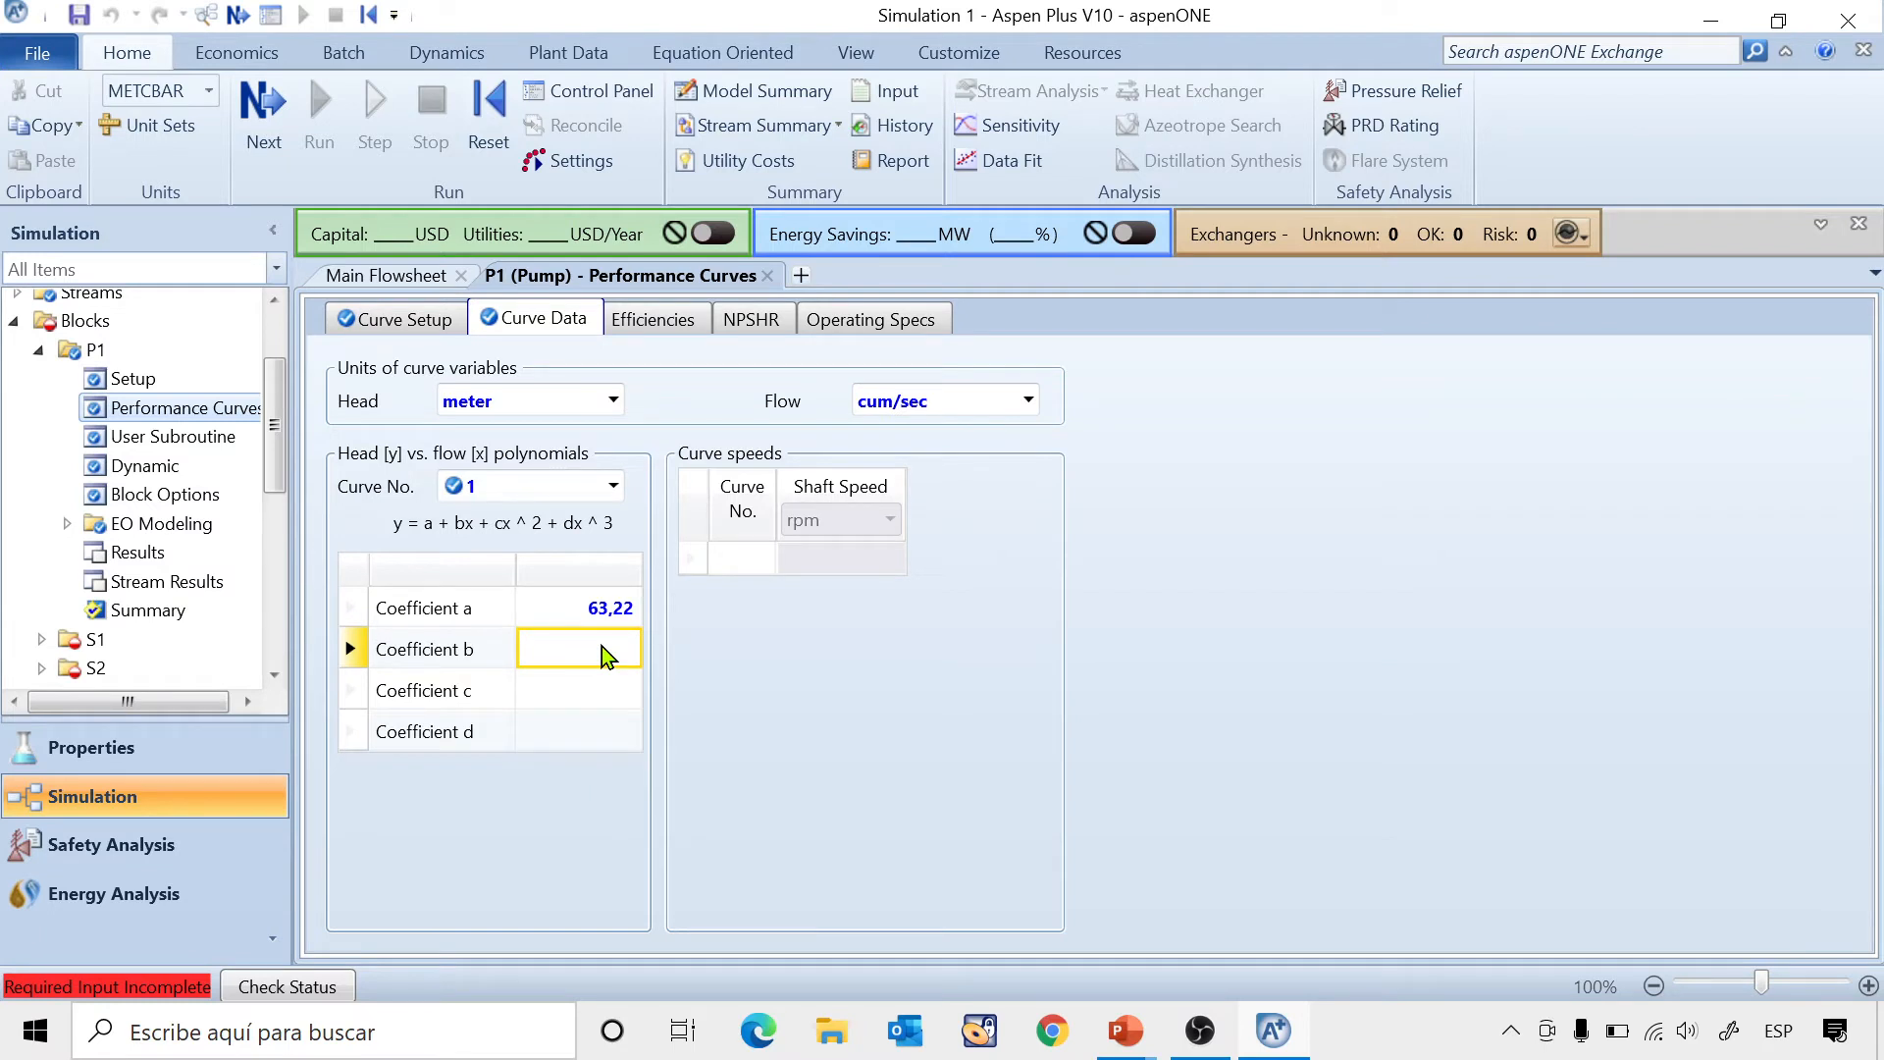
{"action": "type", "text": "1134"}
{"action": "left_click", "coordinate": [598, 692]}
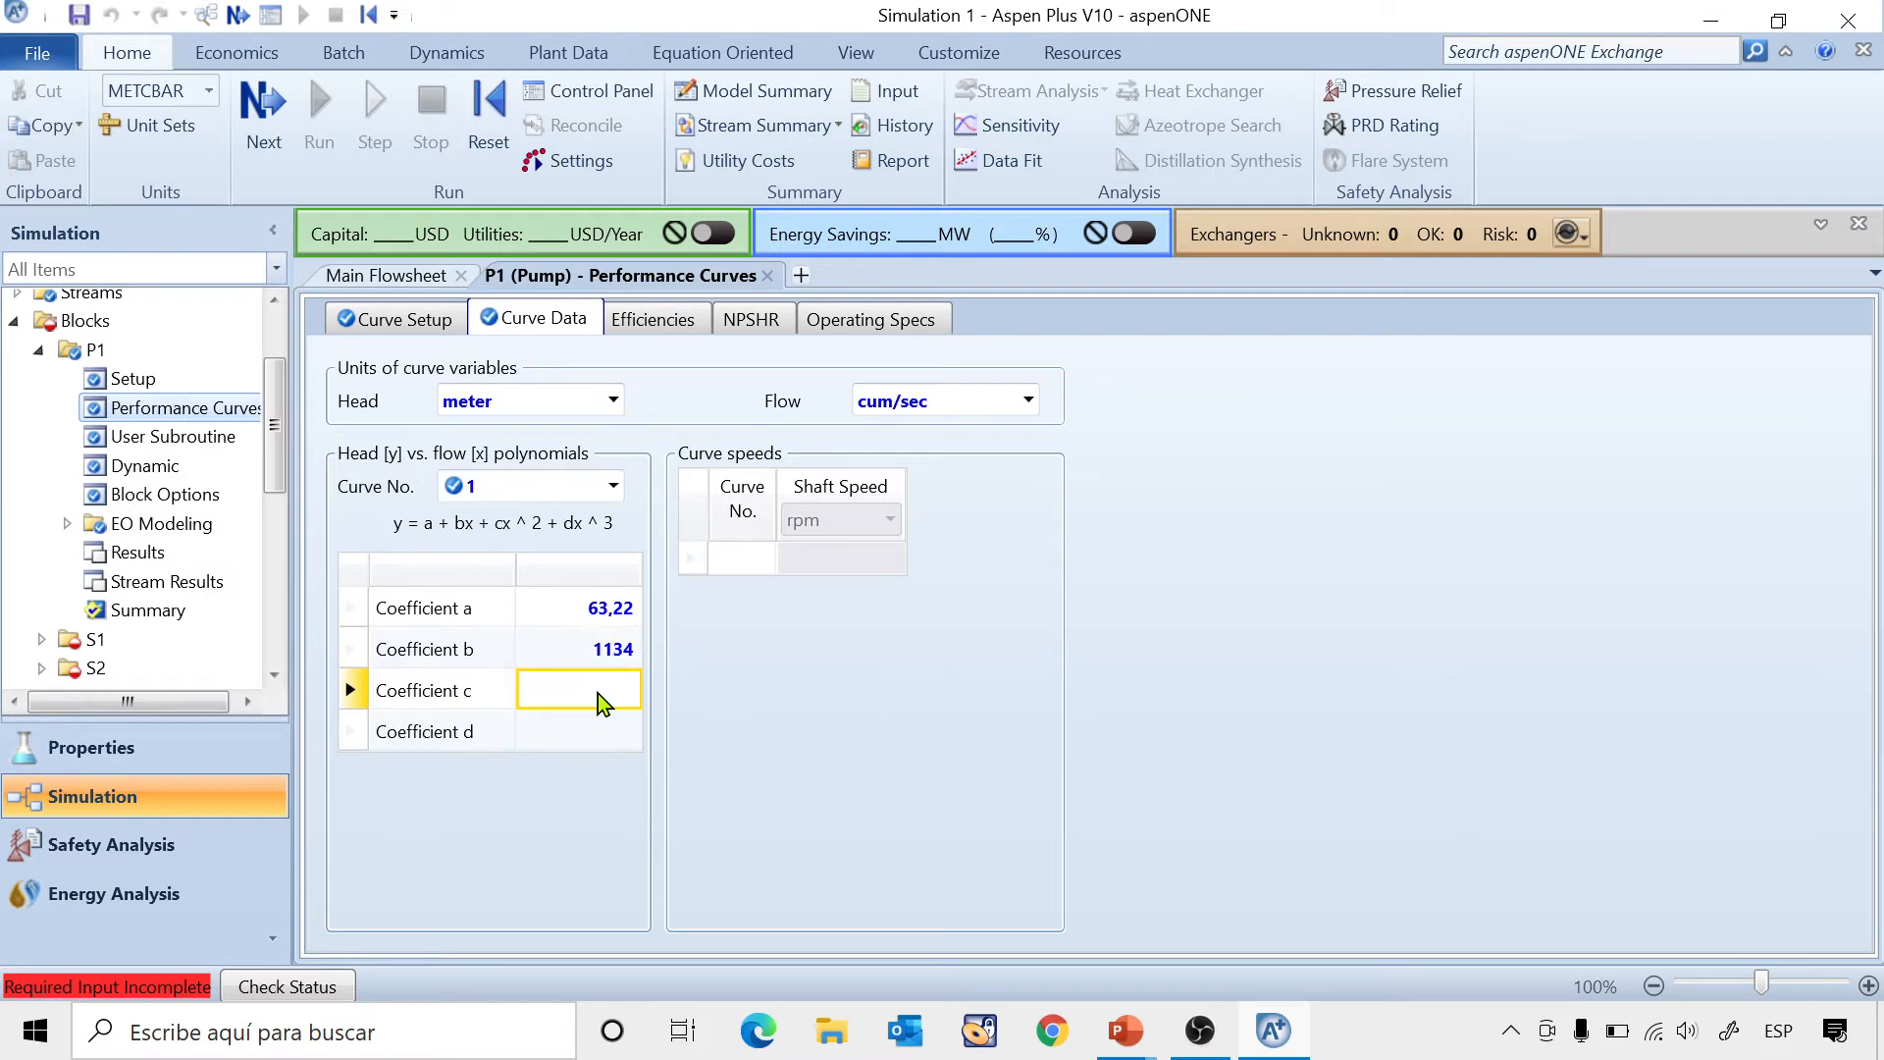
{"action": "type", "text": "-2,142e5"}
{"action": "key", "text": "Return"}
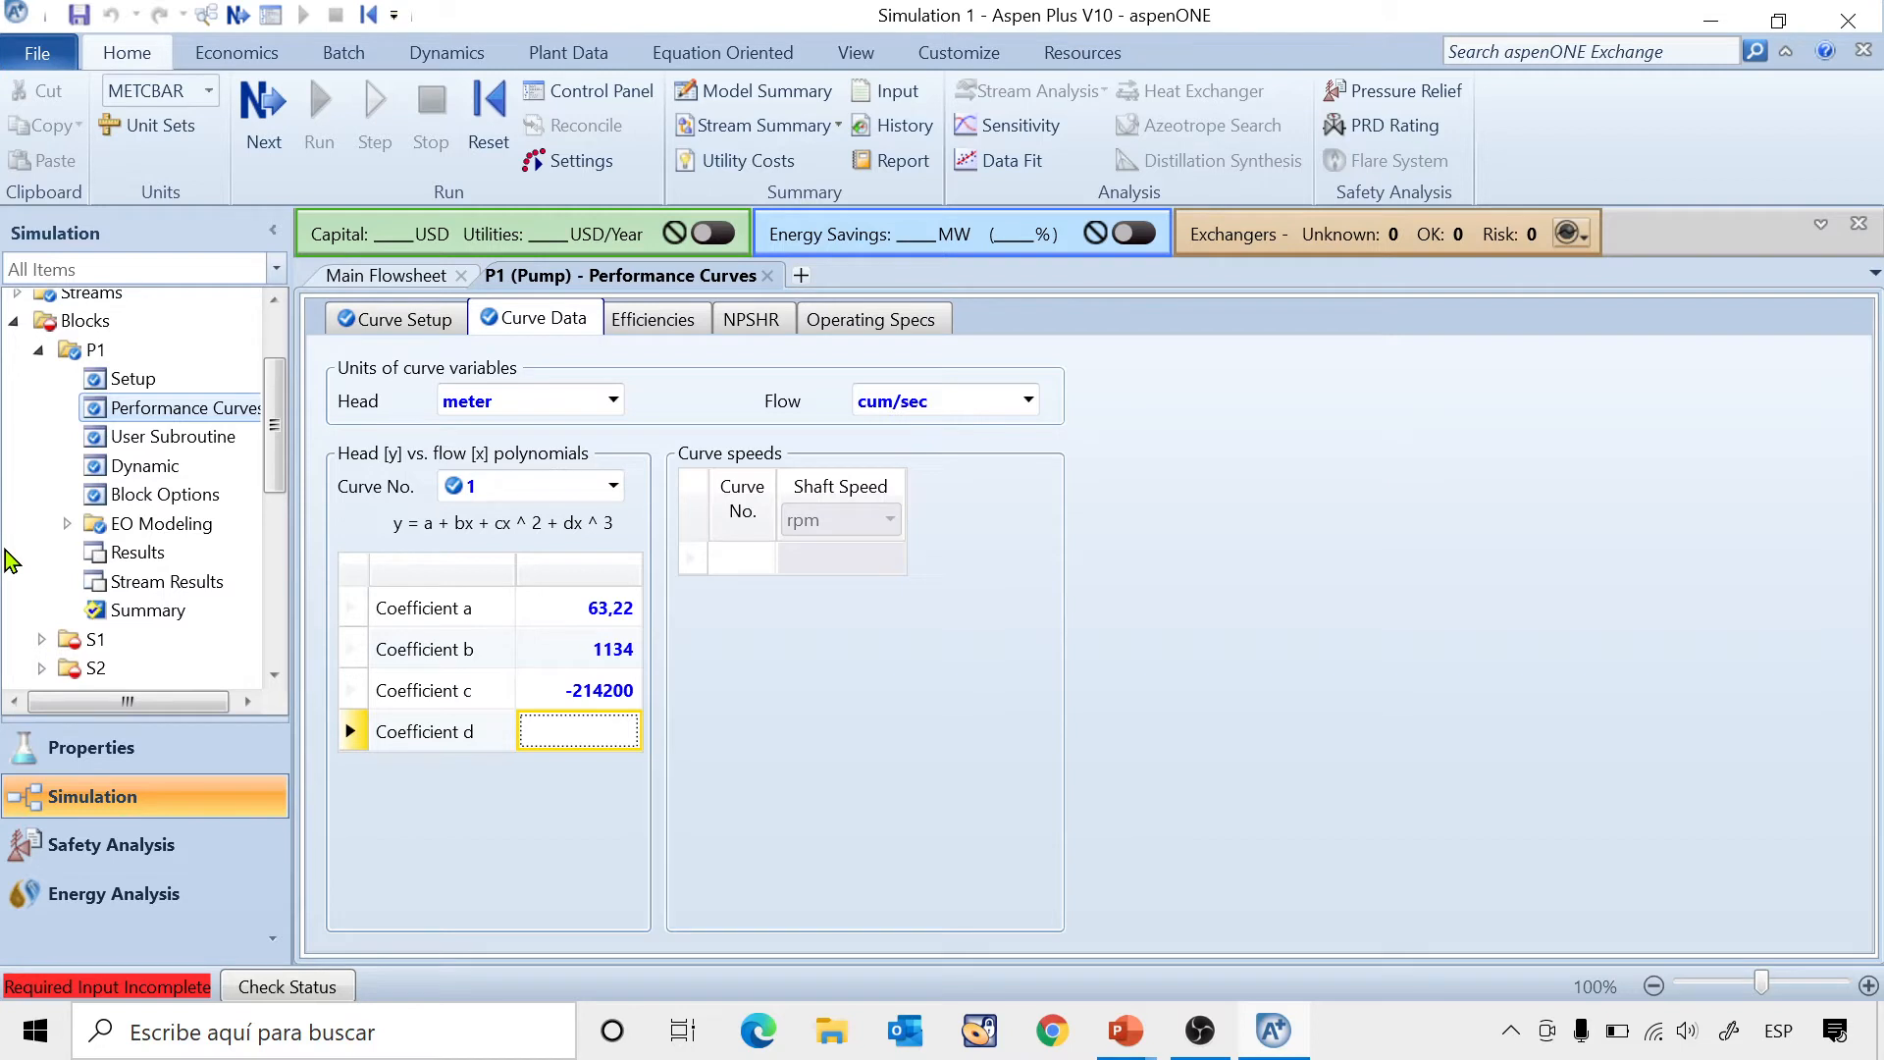
Specify a split fraction of 0,805 for outlet stream 4 of splitter S1.
{"action": "left_click", "coordinate": [39, 351]}
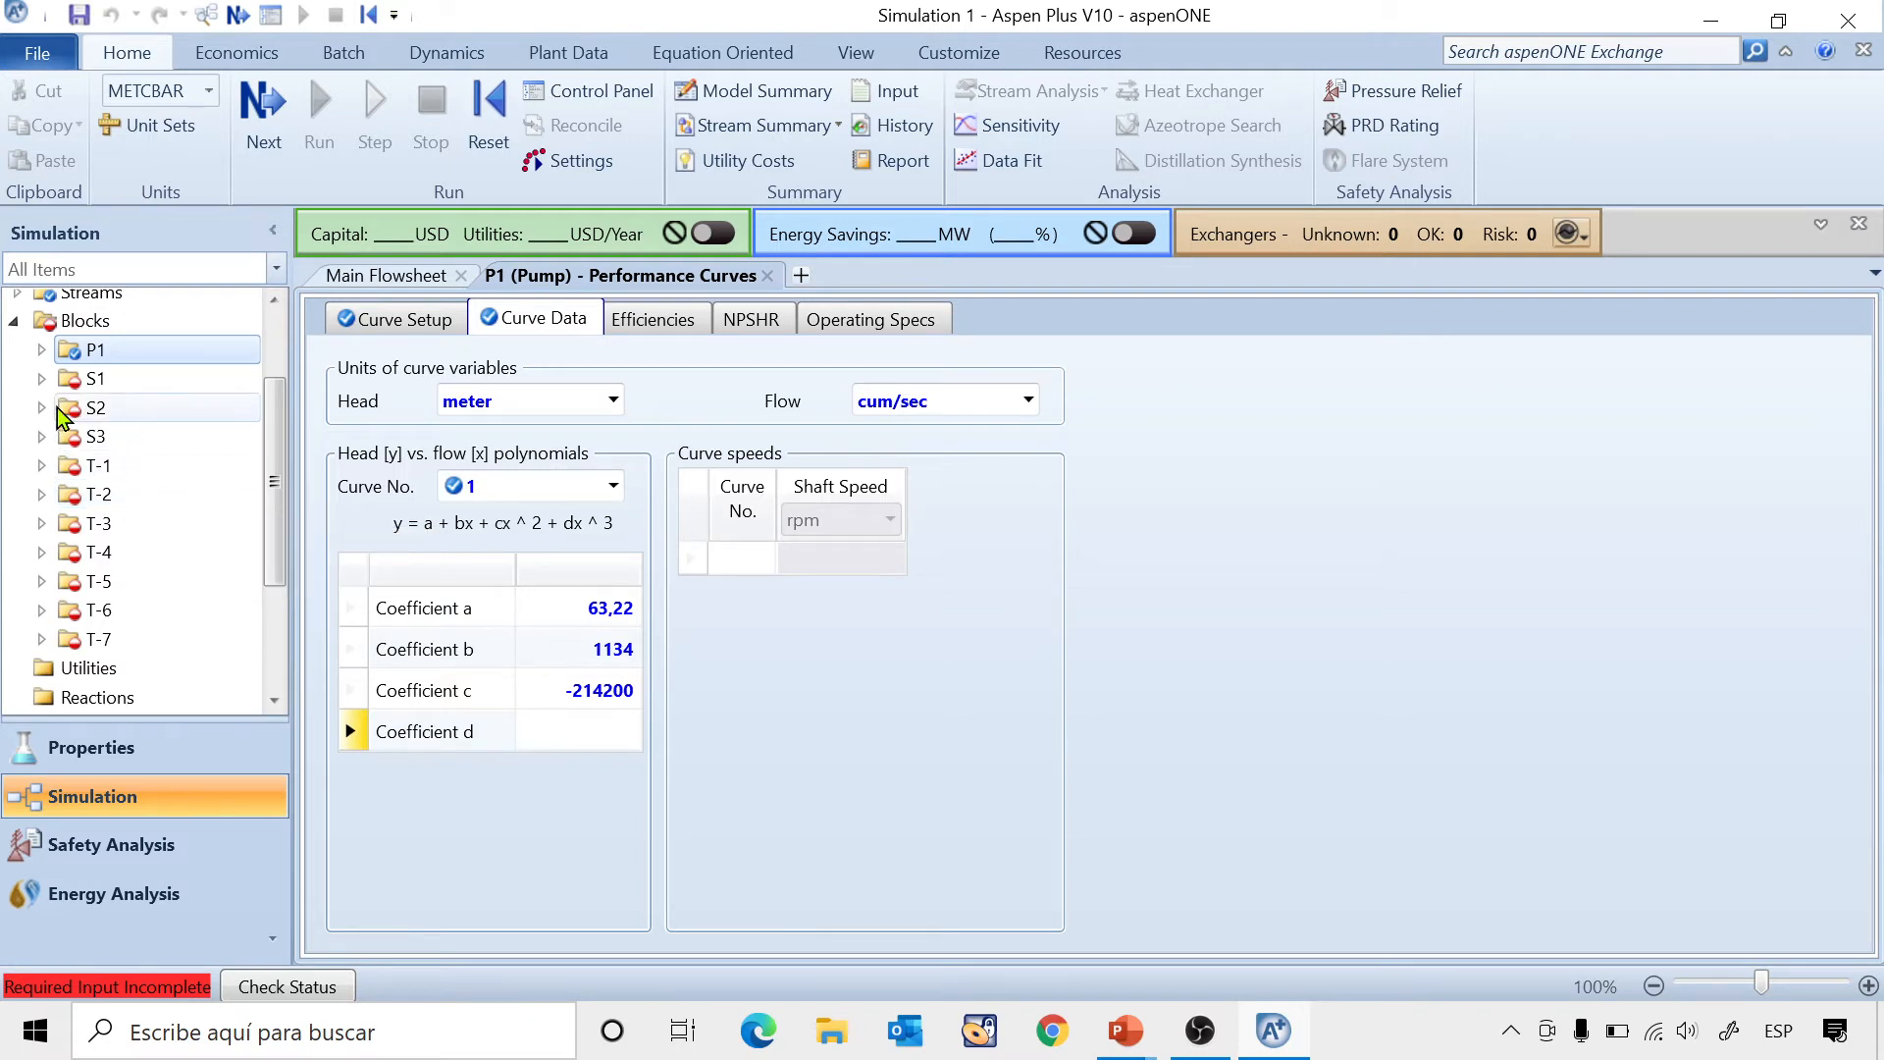
{"action": "left_click", "coordinate": [41, 379]}
{"action": "left_click", "coordinate": [111, 415]}
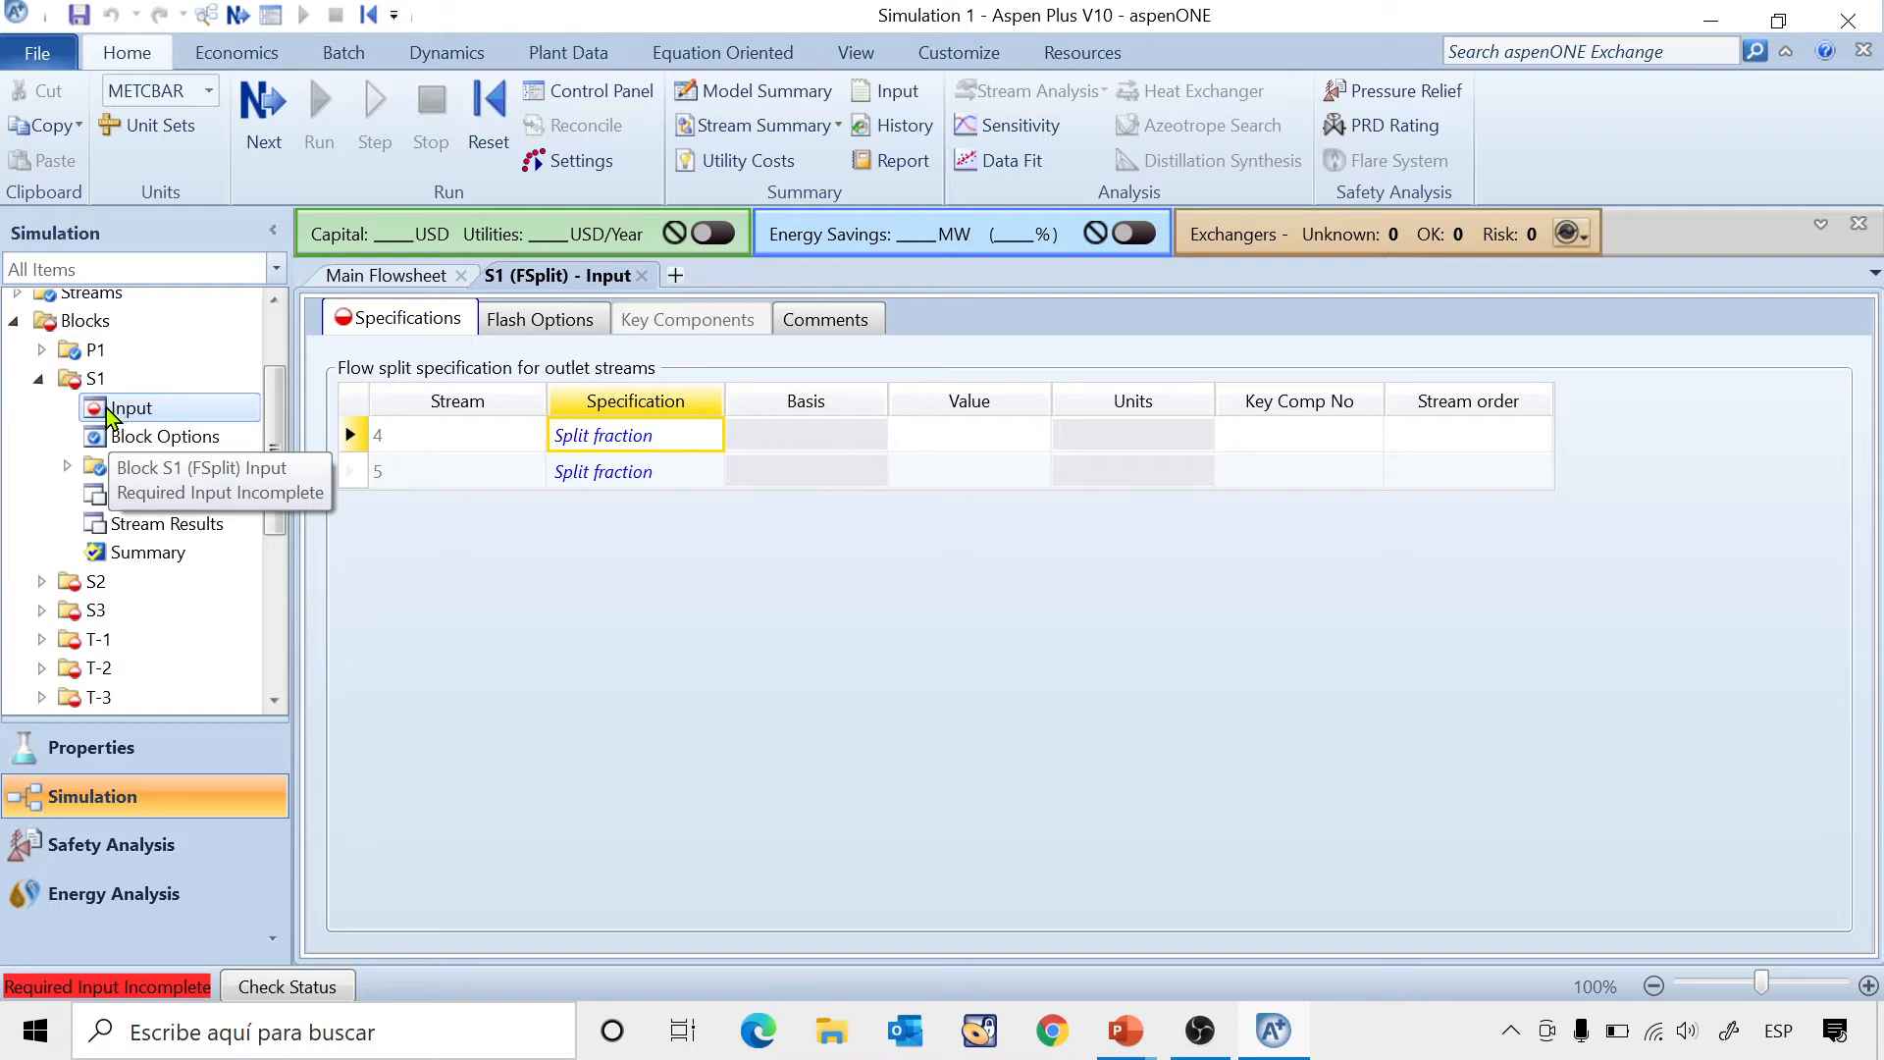
{"action": "left_click", "coordinate": [939, 438]}
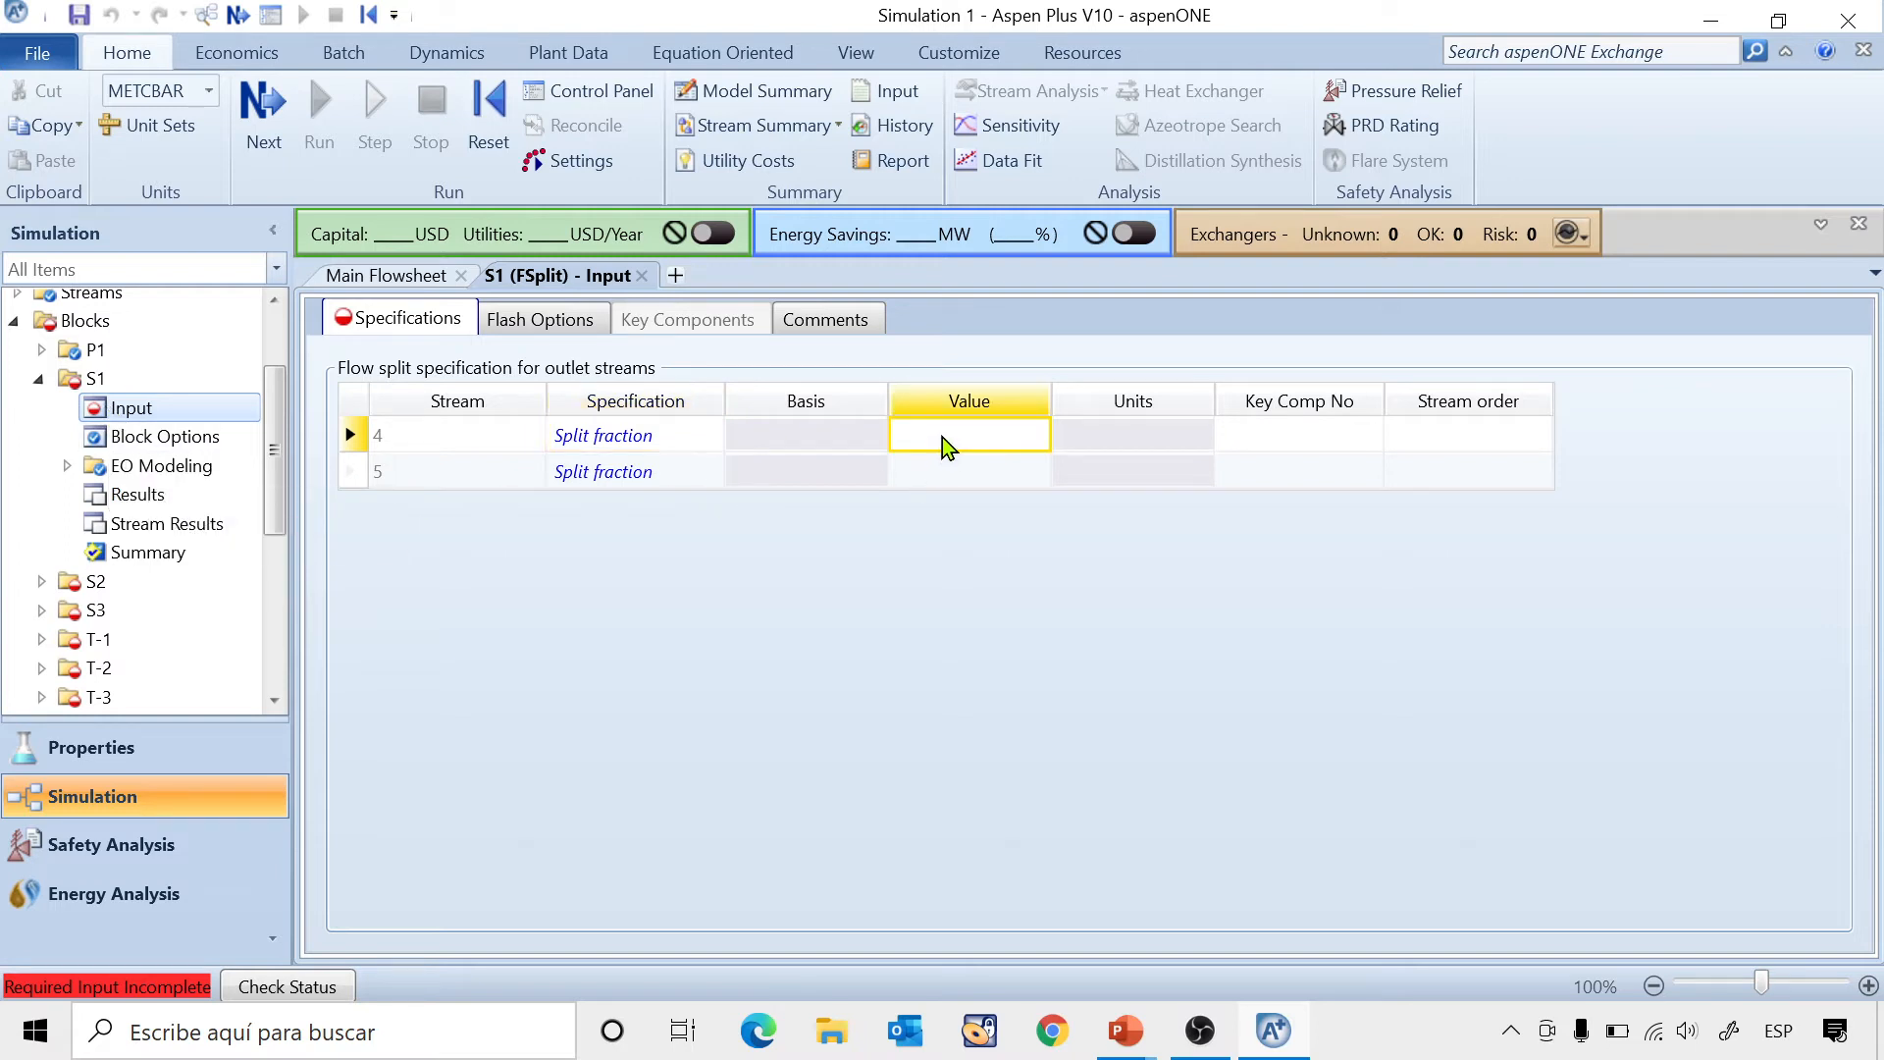
{"action": "type", "text": "0,805"}
{"action": "key", "text": "Return"}
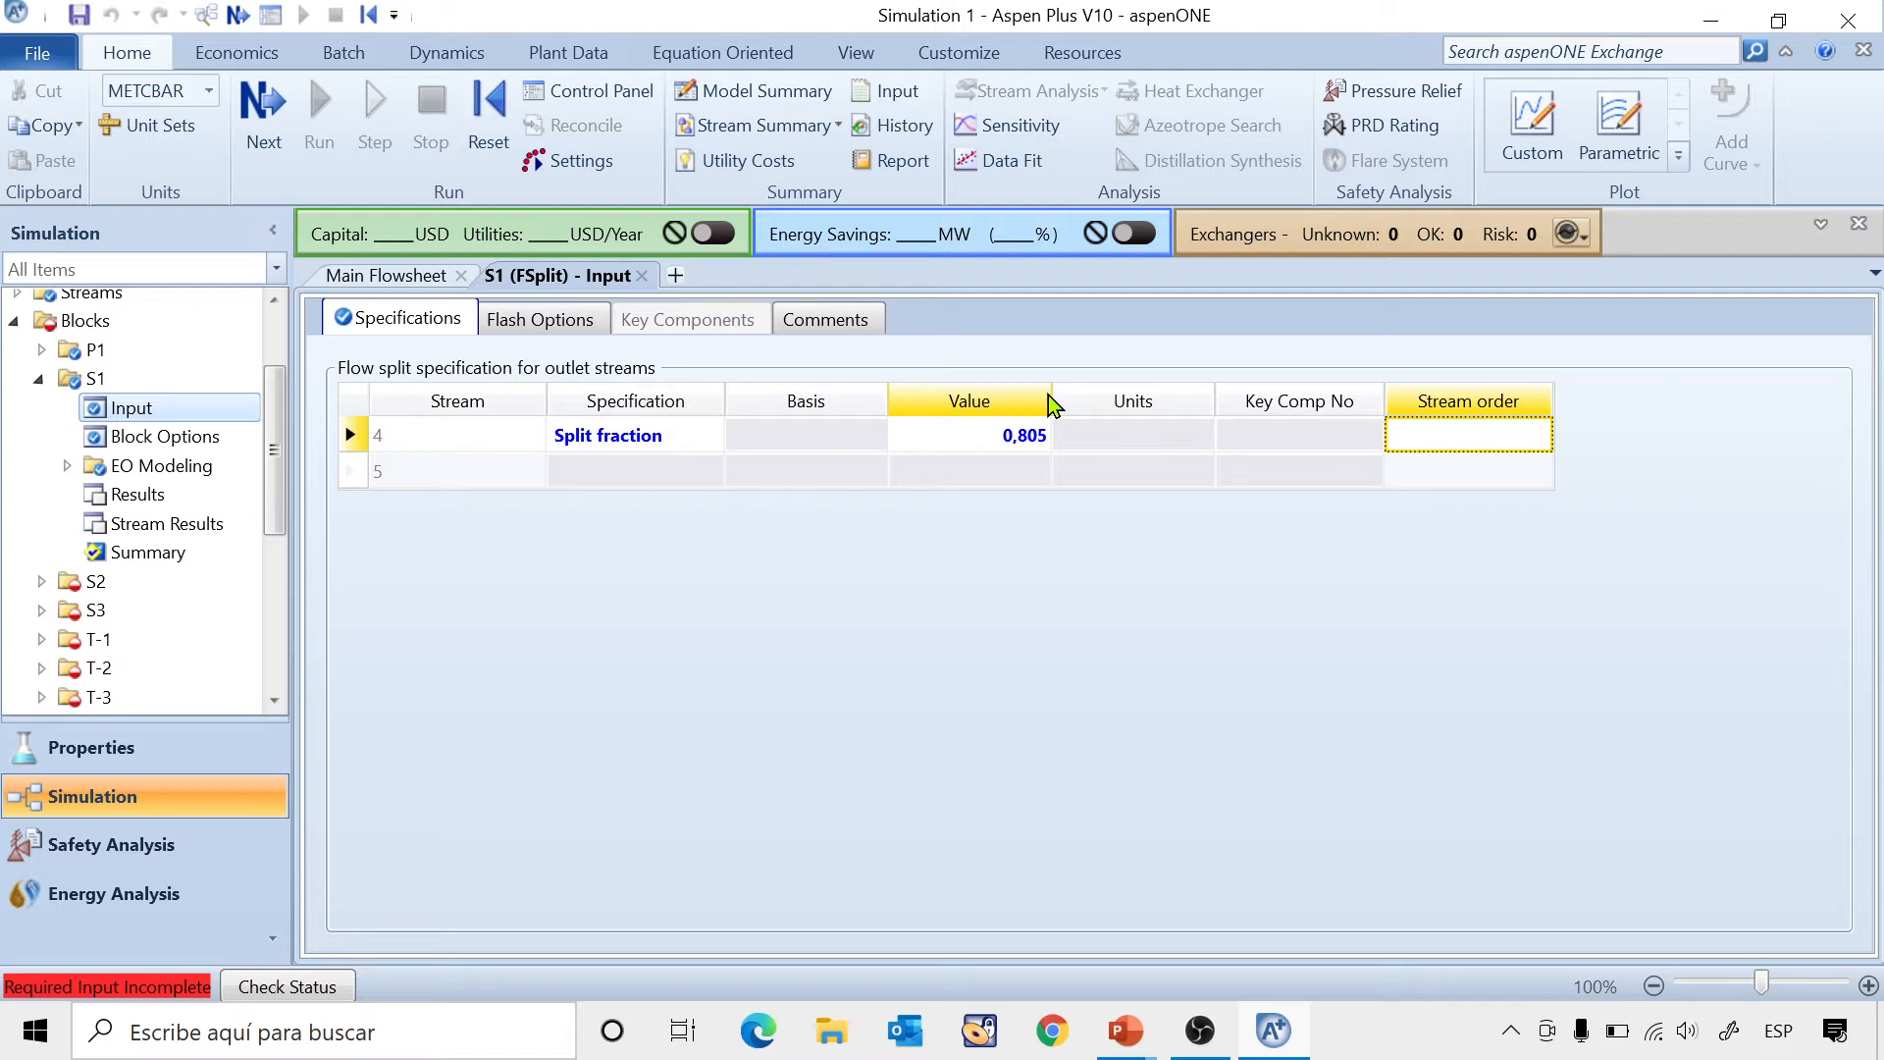
Specify a split fraction of 0,7758 for outlet stream 8 of splitter S2.
{"action": "left_click", "coordinate": [40, 380]}
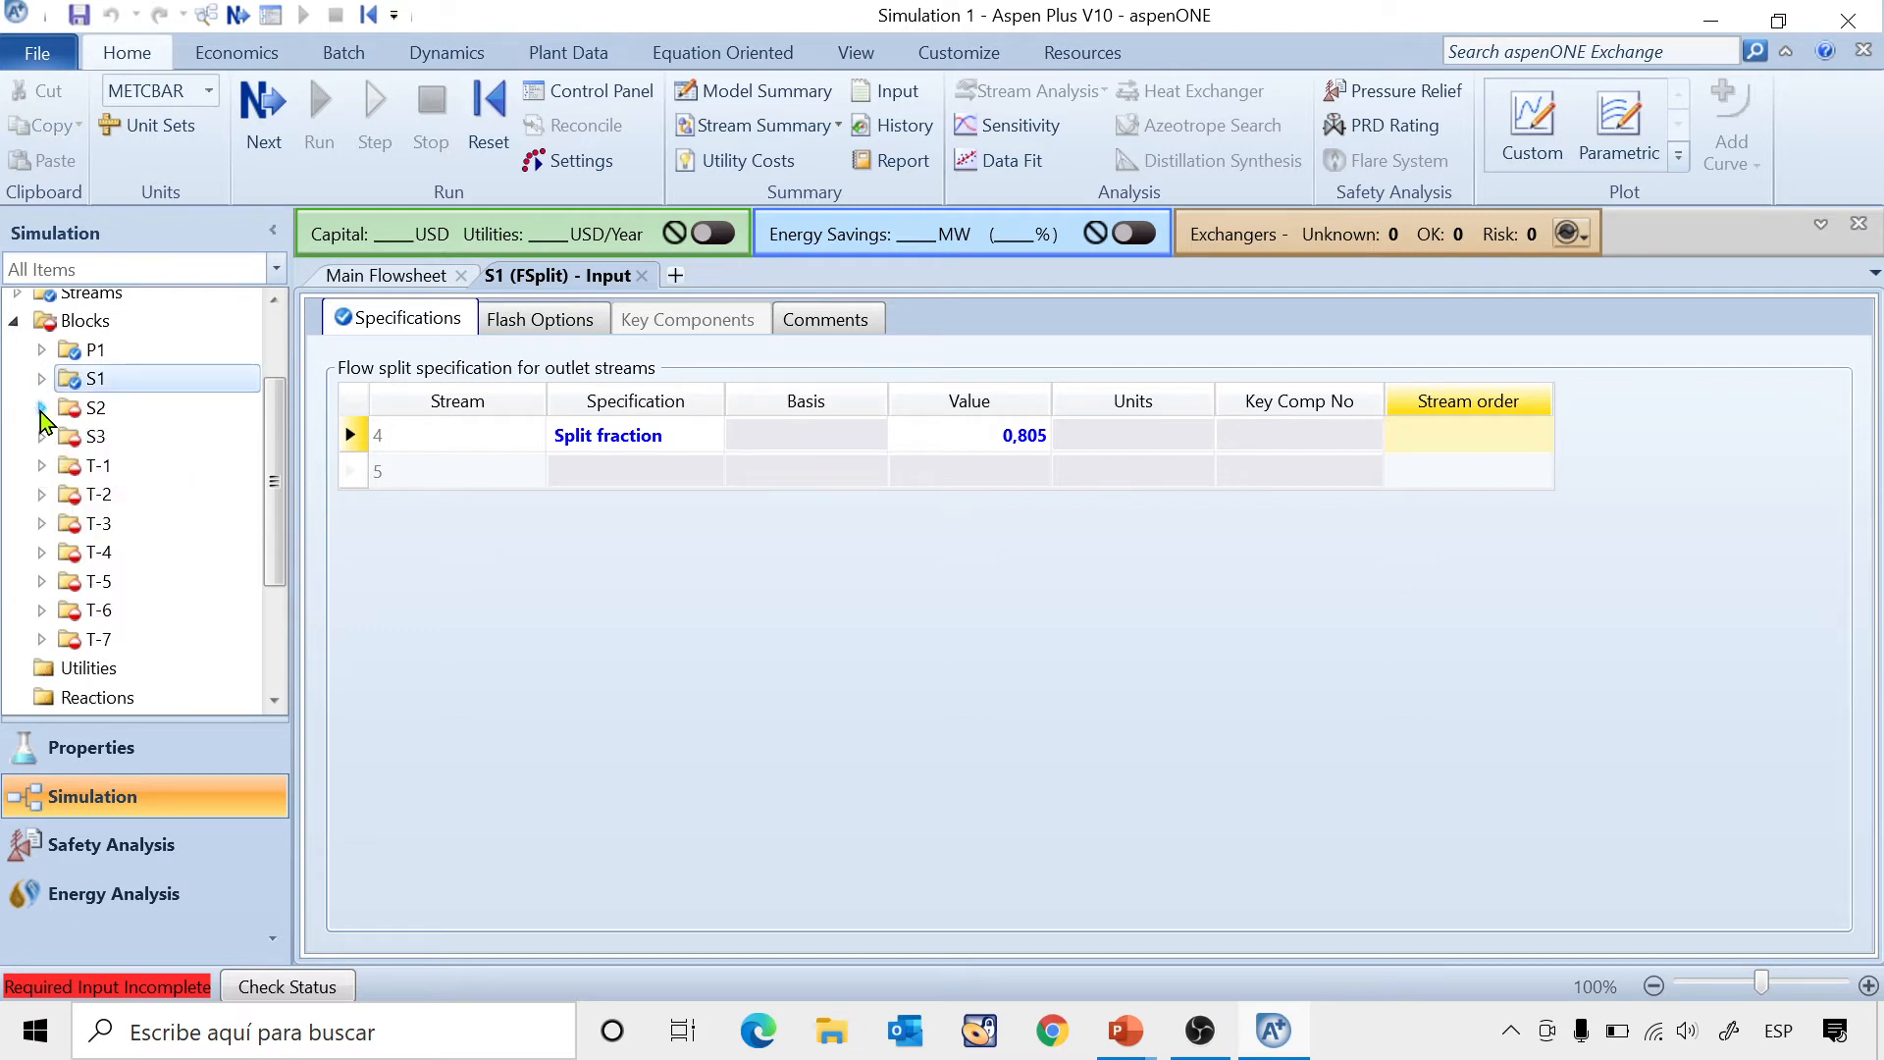
{"action": "left_click", "coordinate": [40, 408]}
{"action": "double_click", "coordinate": [133, 438]}
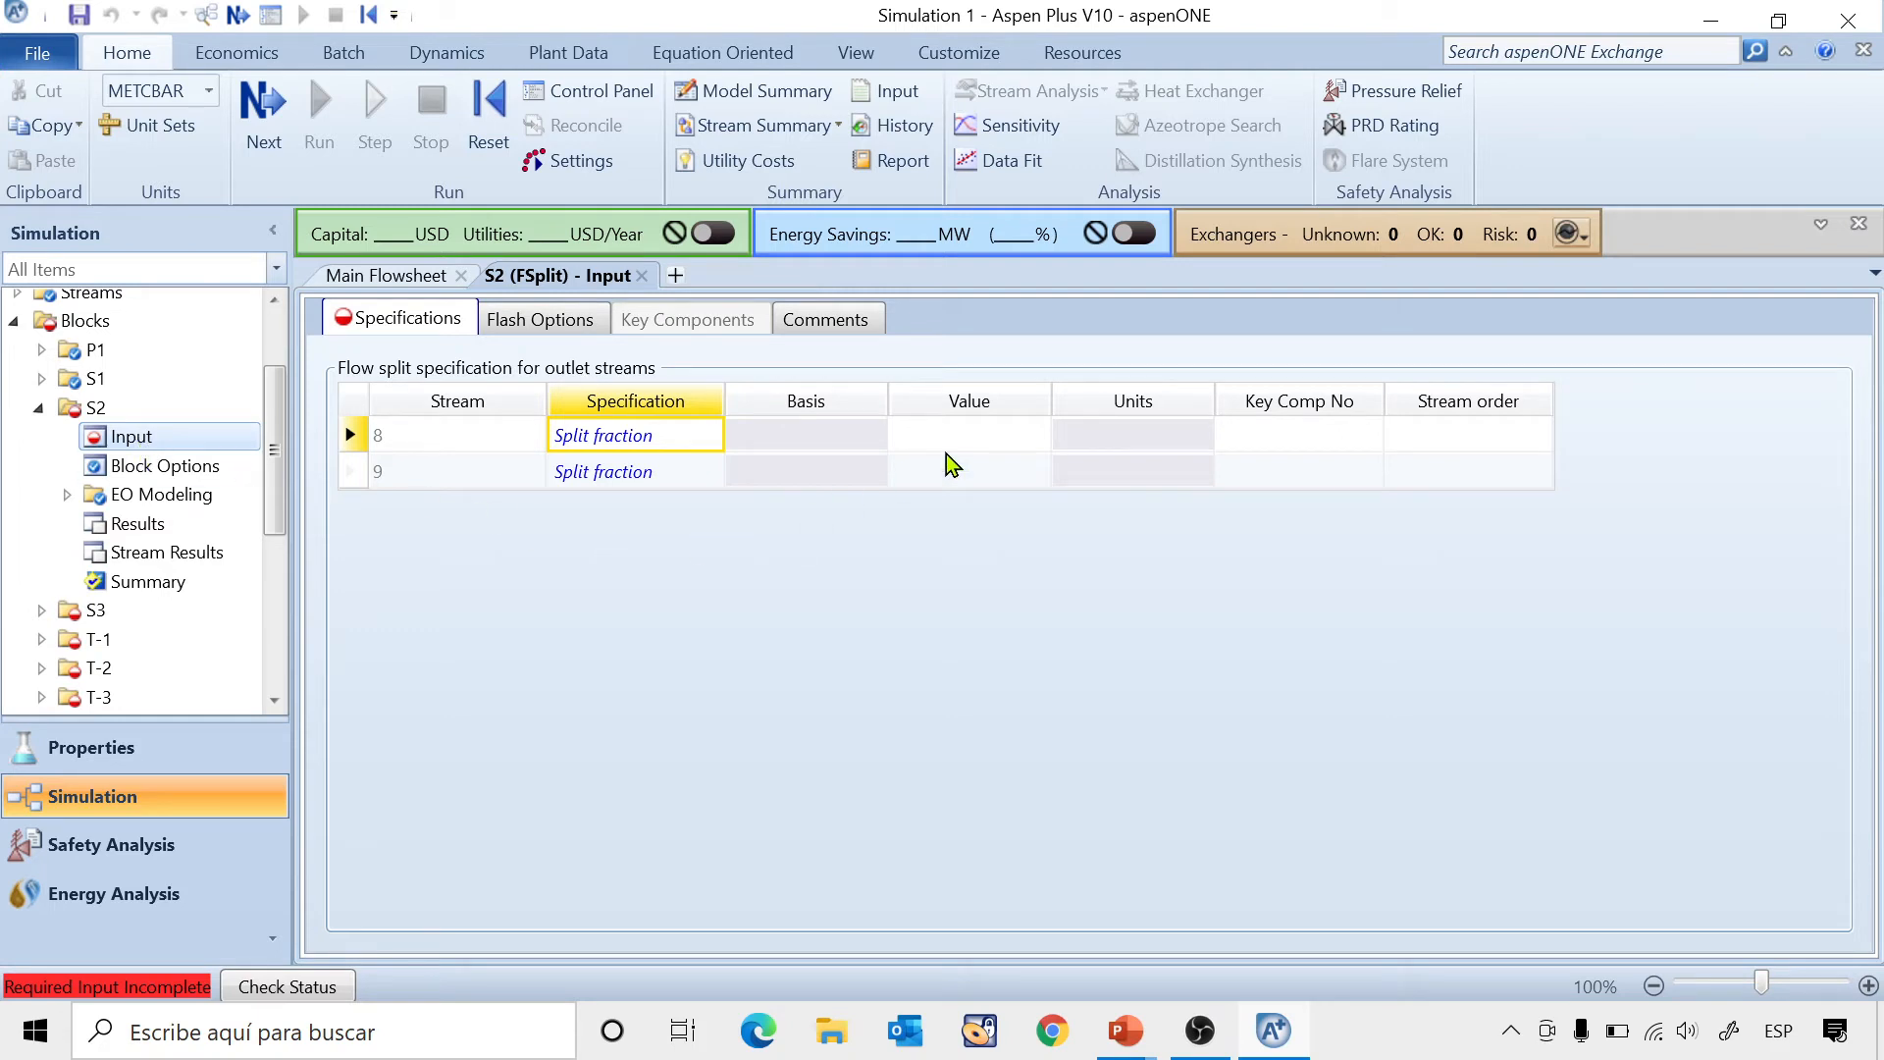
{"action": "left_click", "coordinate": [1004, 428]}
{"action": "type", "text": "0,758"}
{"action": "key", "text": "Tab"}
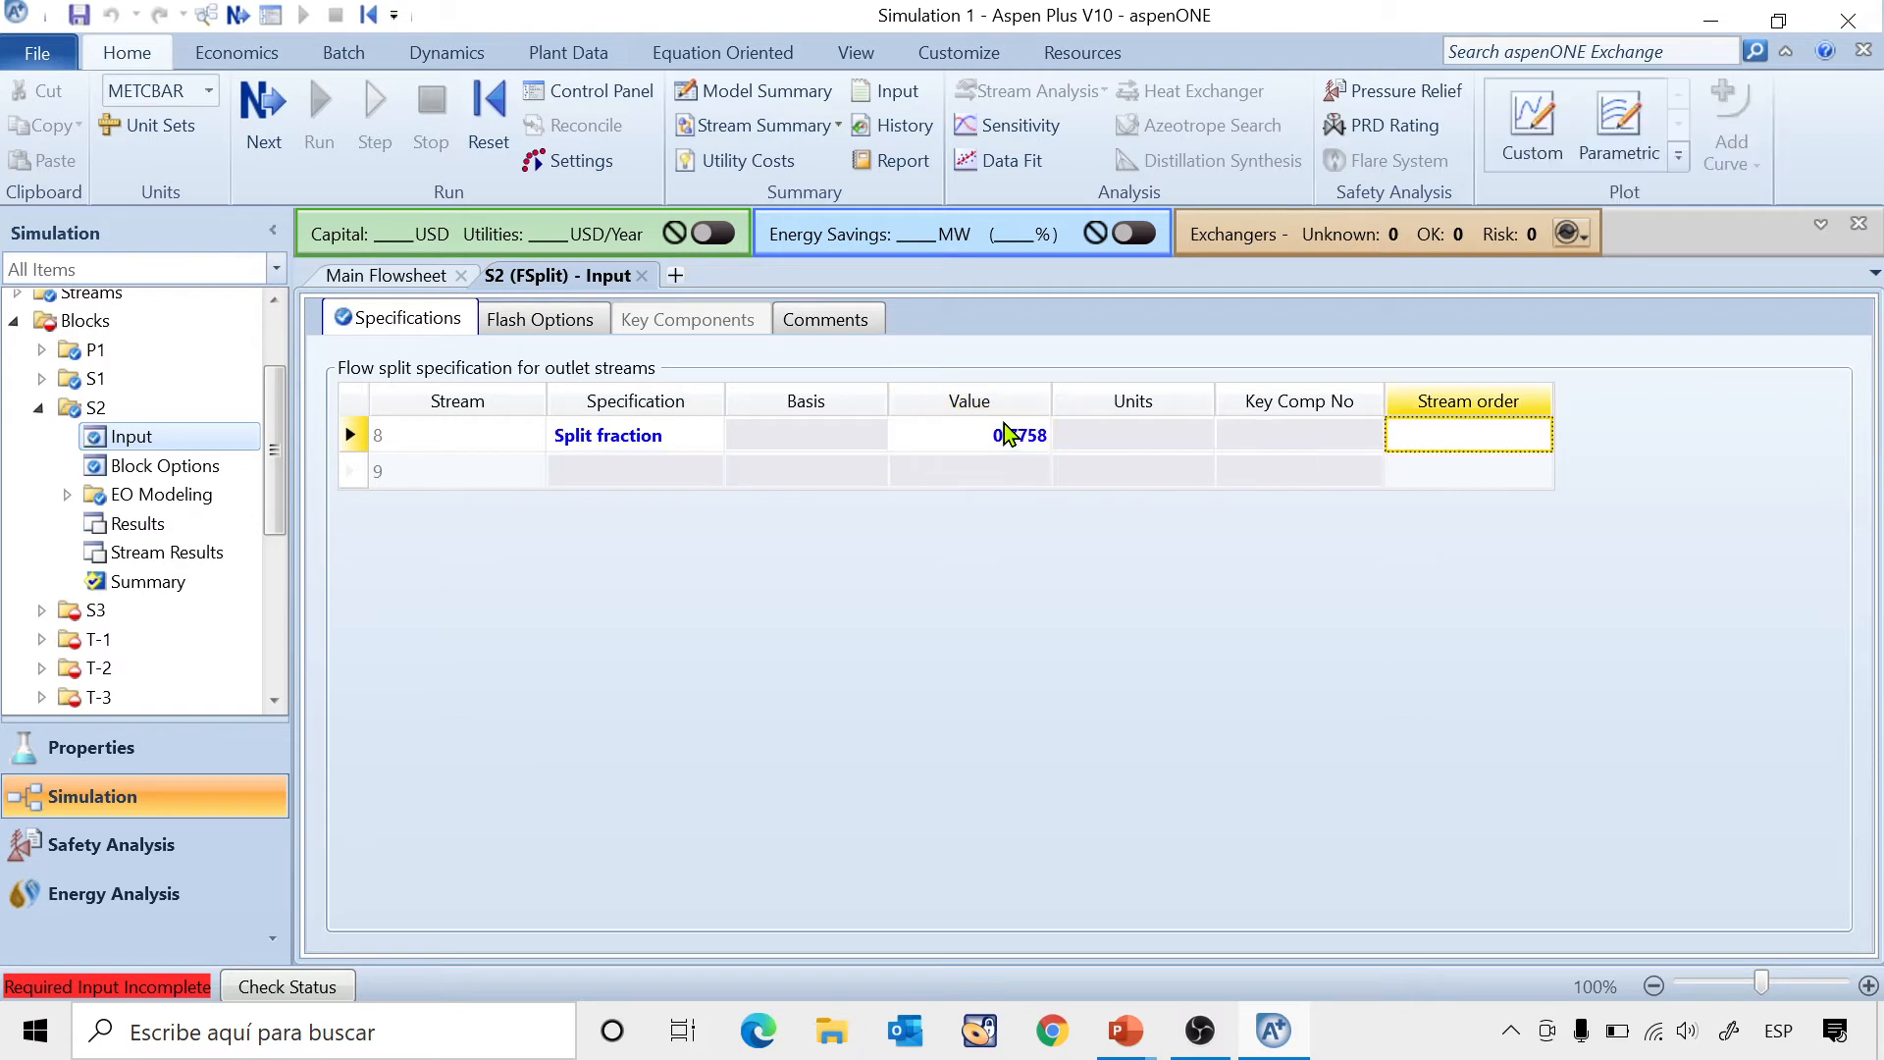
Specify a split fraction of 0,6428 for outlet stream 11 of splitter S3.
{"action": "left_click", "coordinate": [40, 407]}
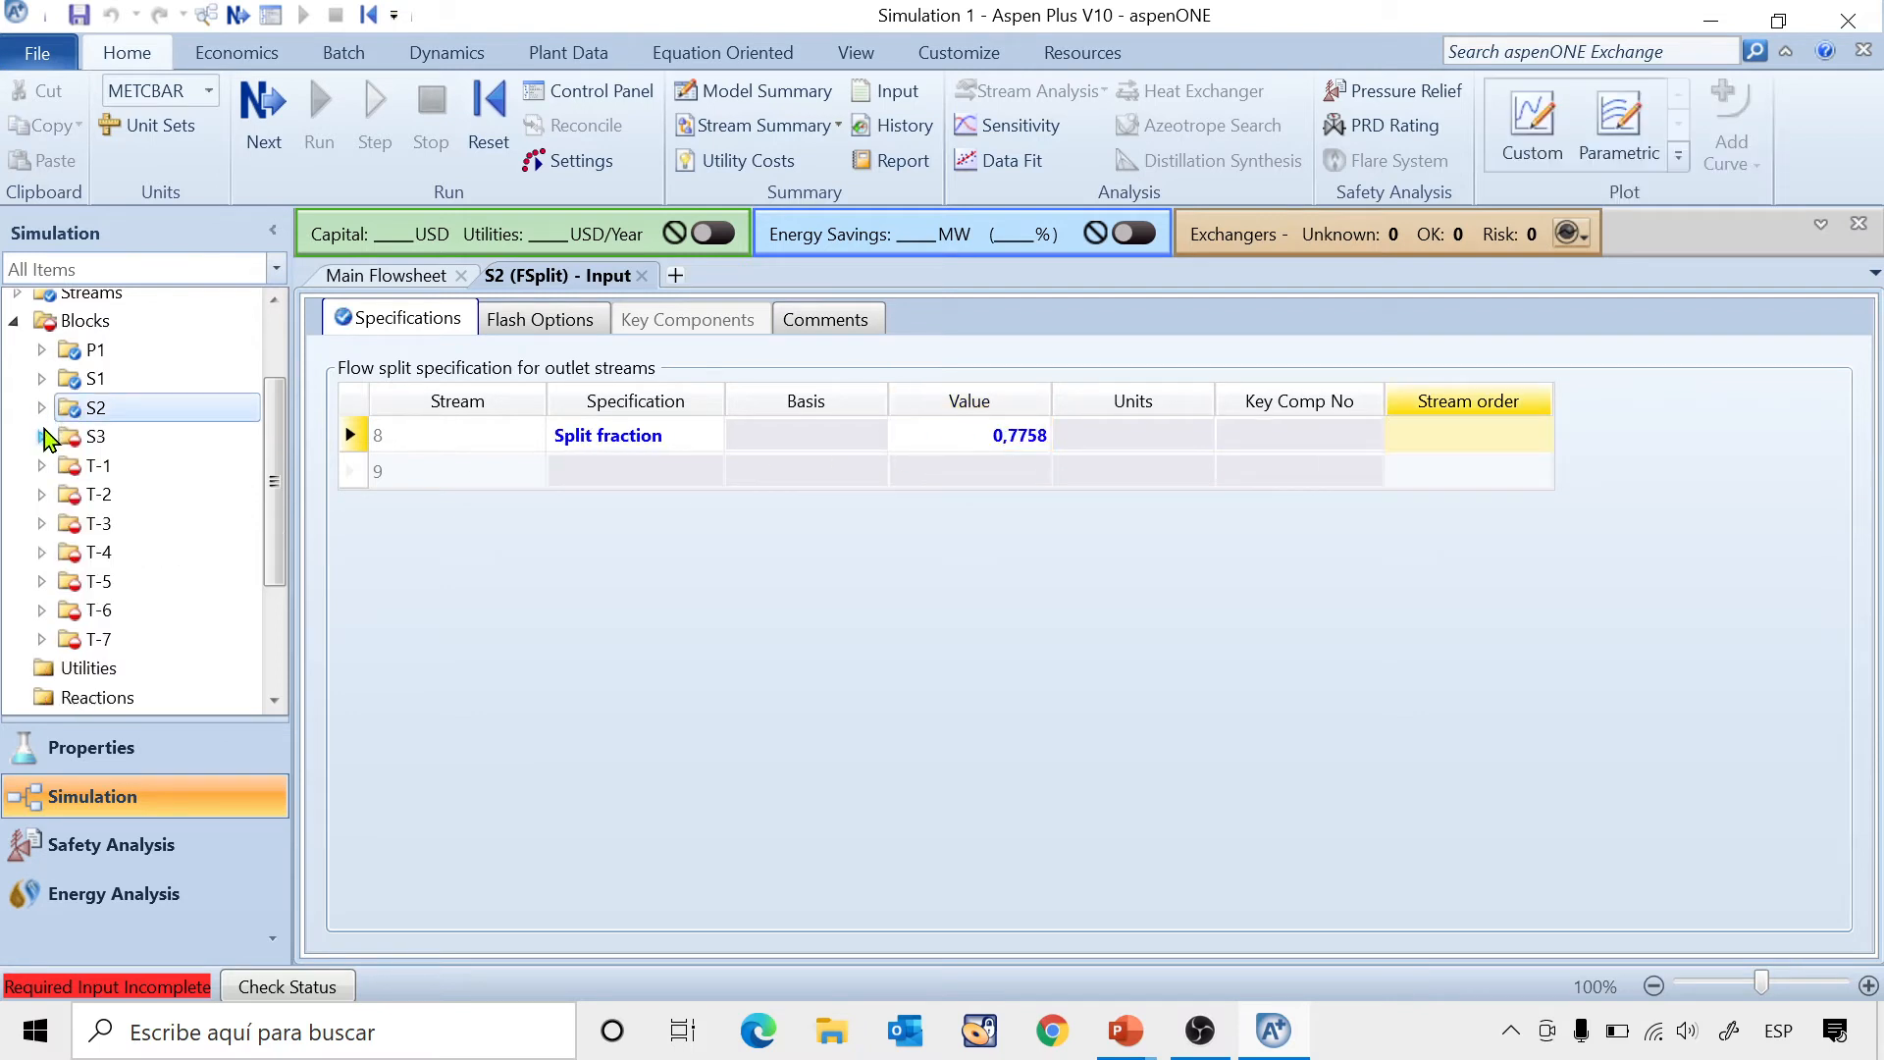
{"action": "left_click", "coordinate": [39, 436]}
{"action": "left_click", "coordinate": [119, 463]}
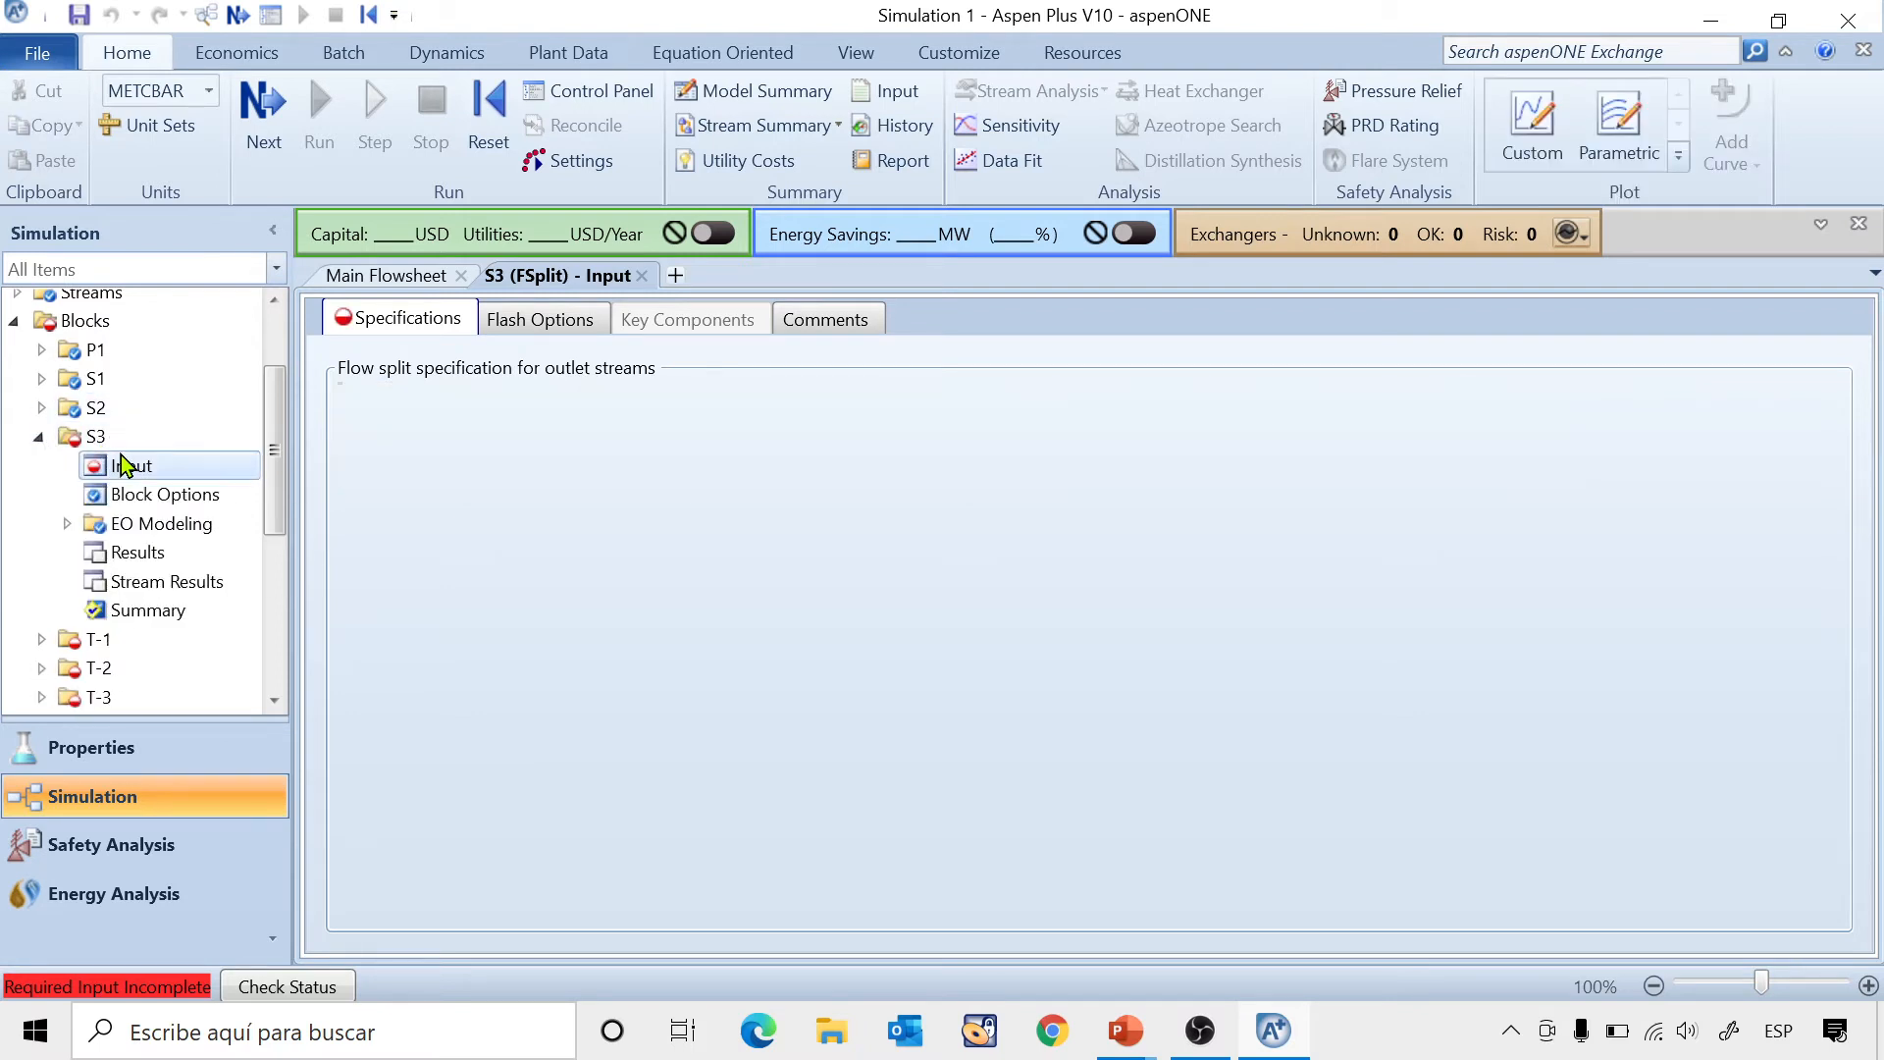
{"action": "left_click", "coordinate": [957, 473]}
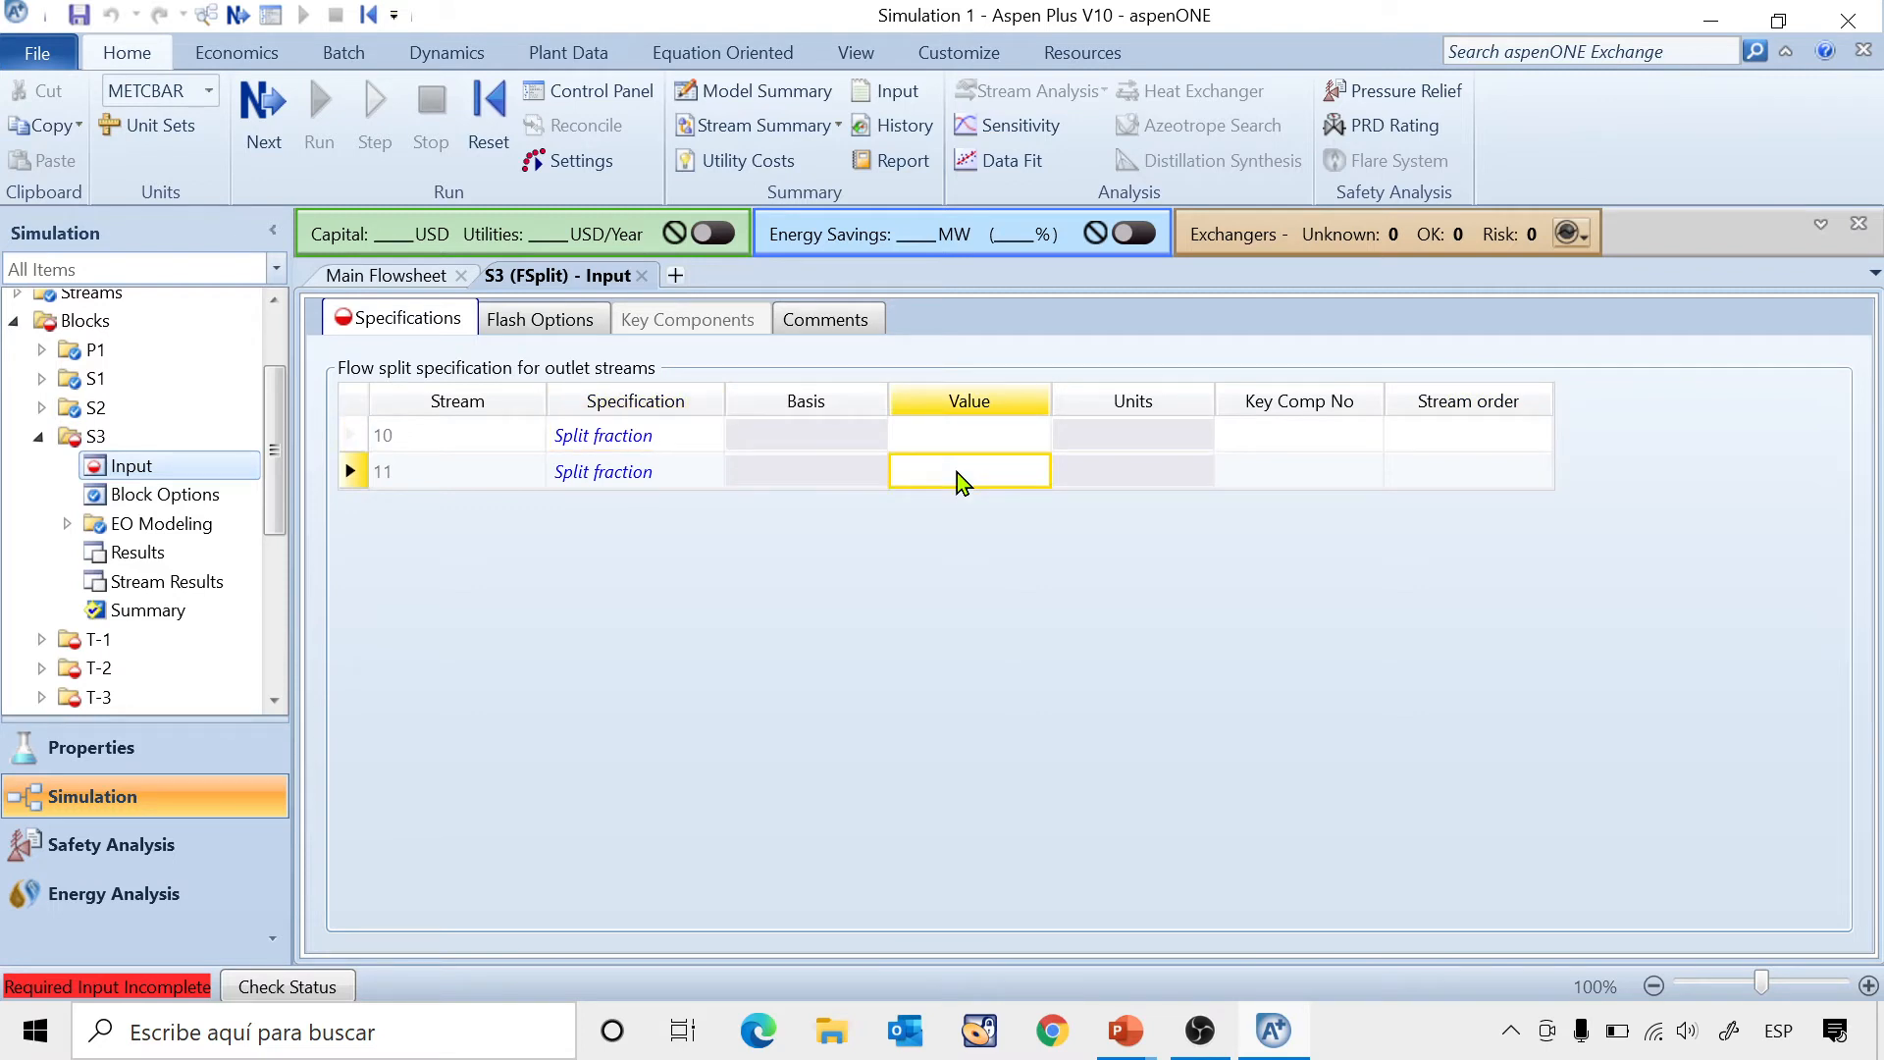
{"action": "type", "text": "0,6428"}
{"action": "key", "text": "Return"}
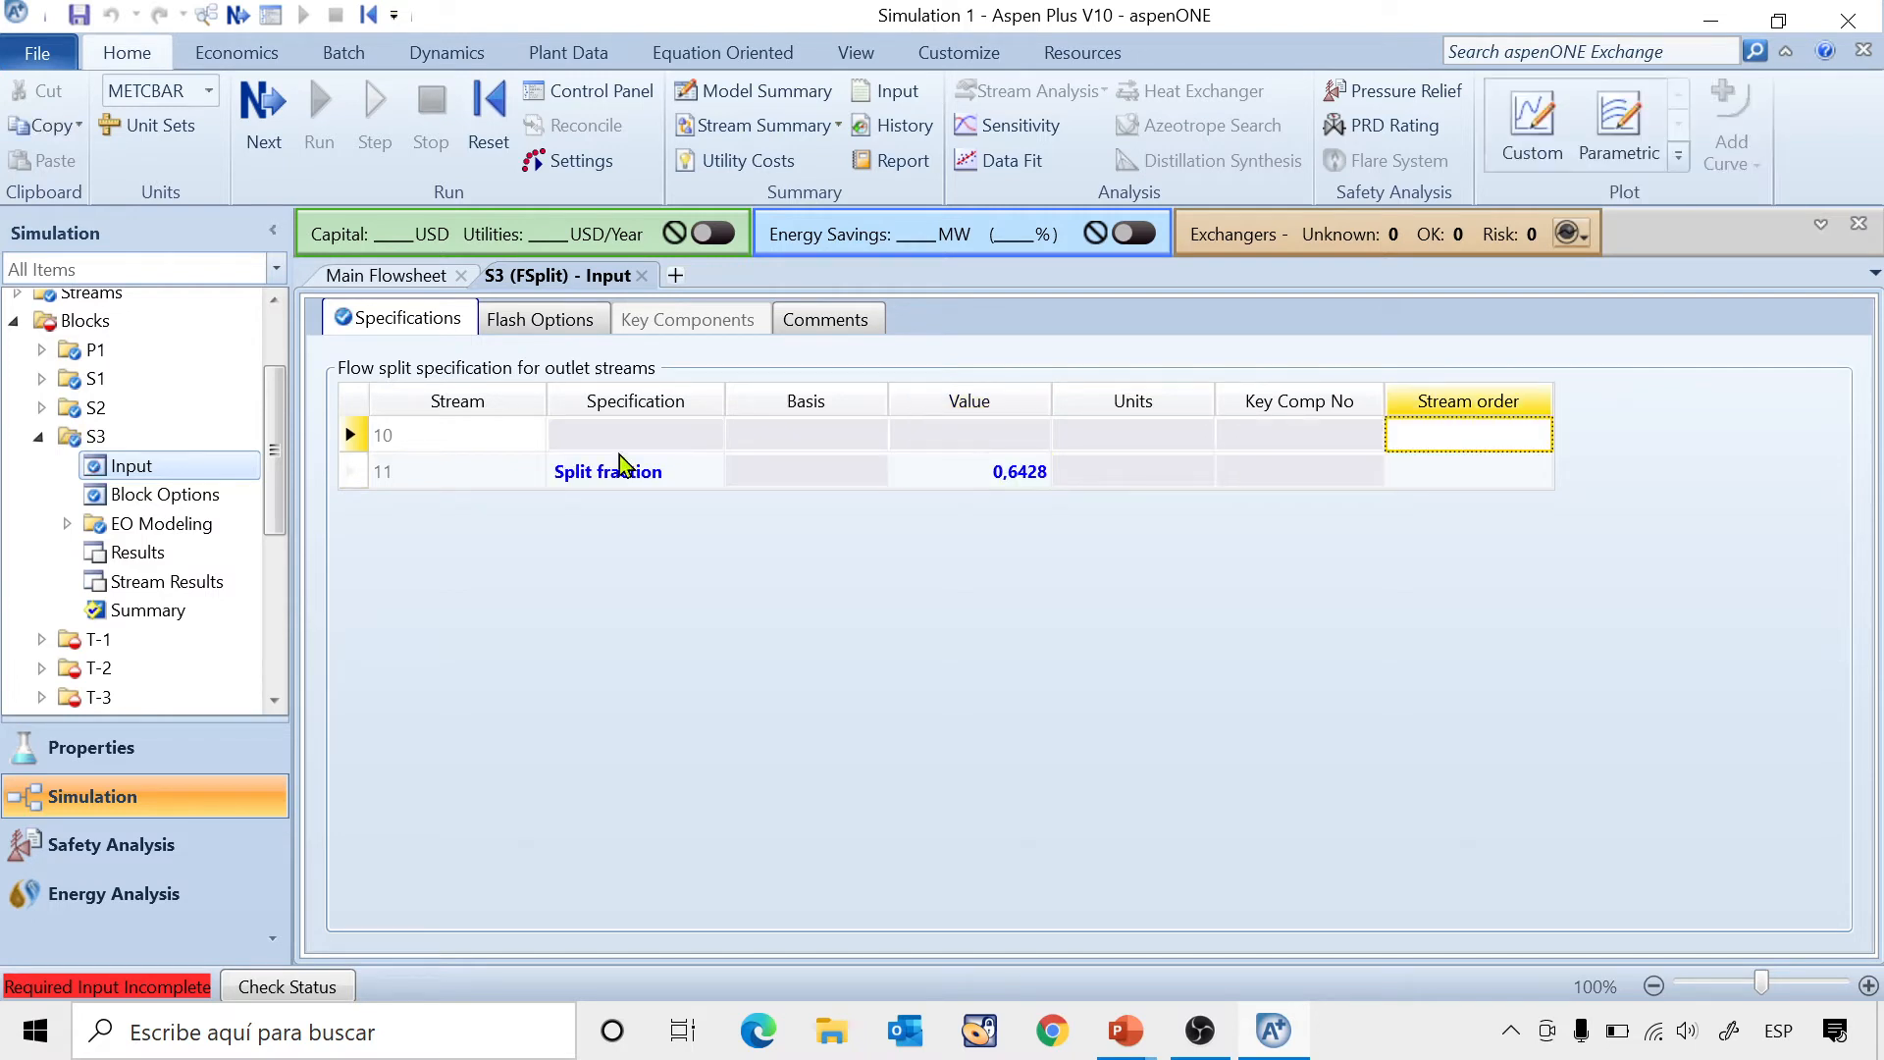
Configure pipeline T-1 so its segment geometry is defined by node coordinates.
{"action": "left_click", "coordinate": [41, 437]}
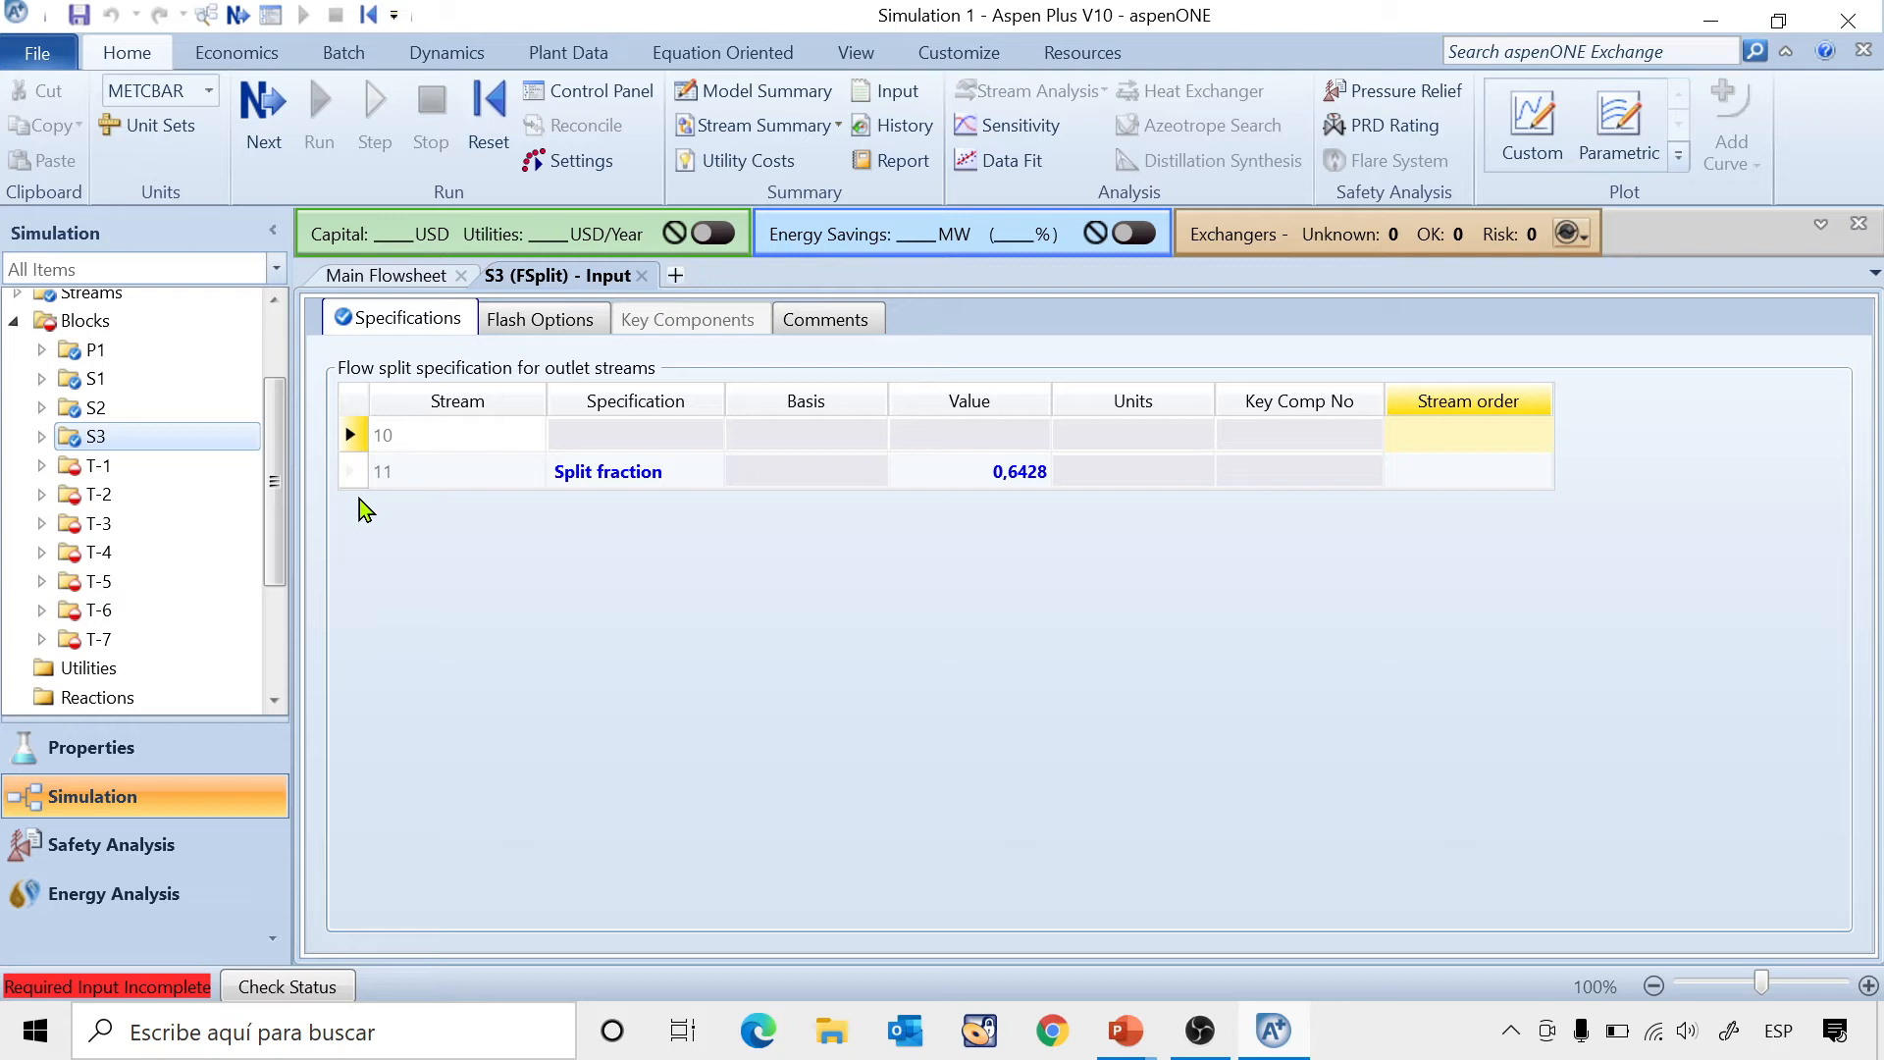
{"action": "left_click", "coordinate": [42, 467]}
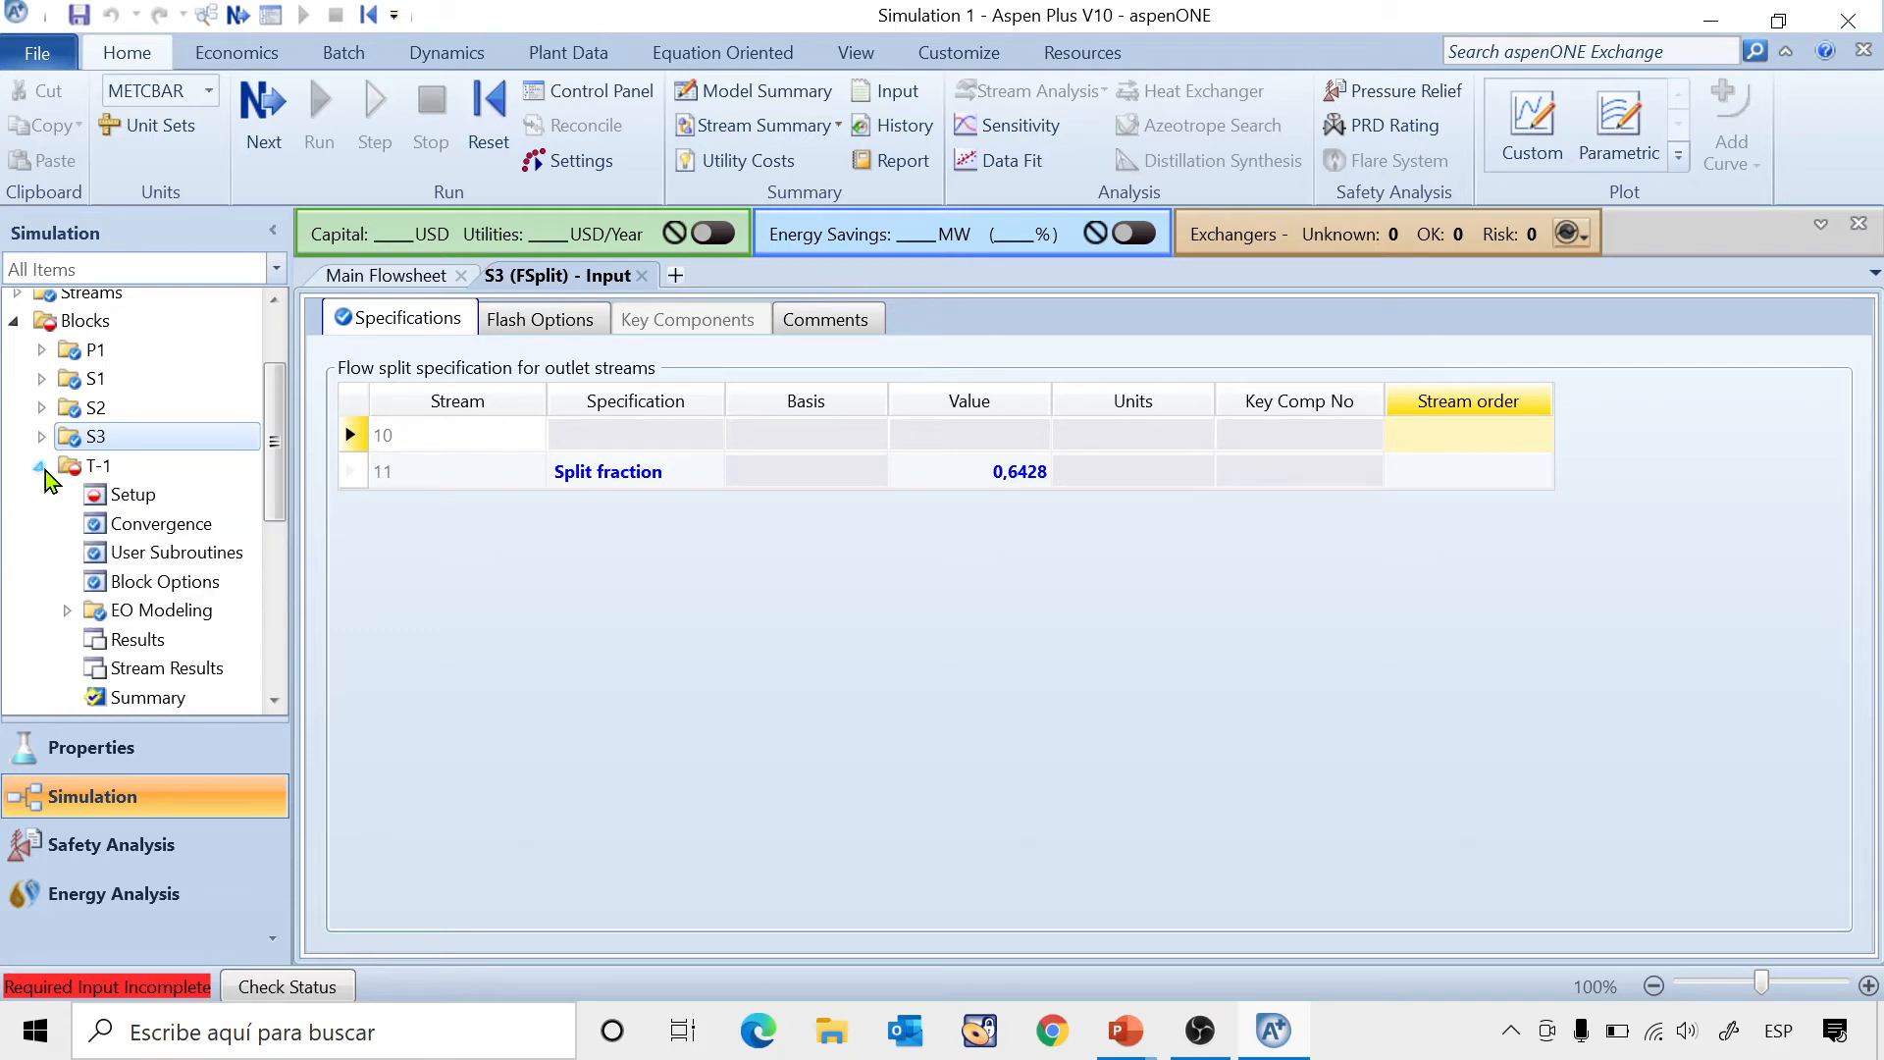
{"action": "left_click", "coordinate": [116, 494]}
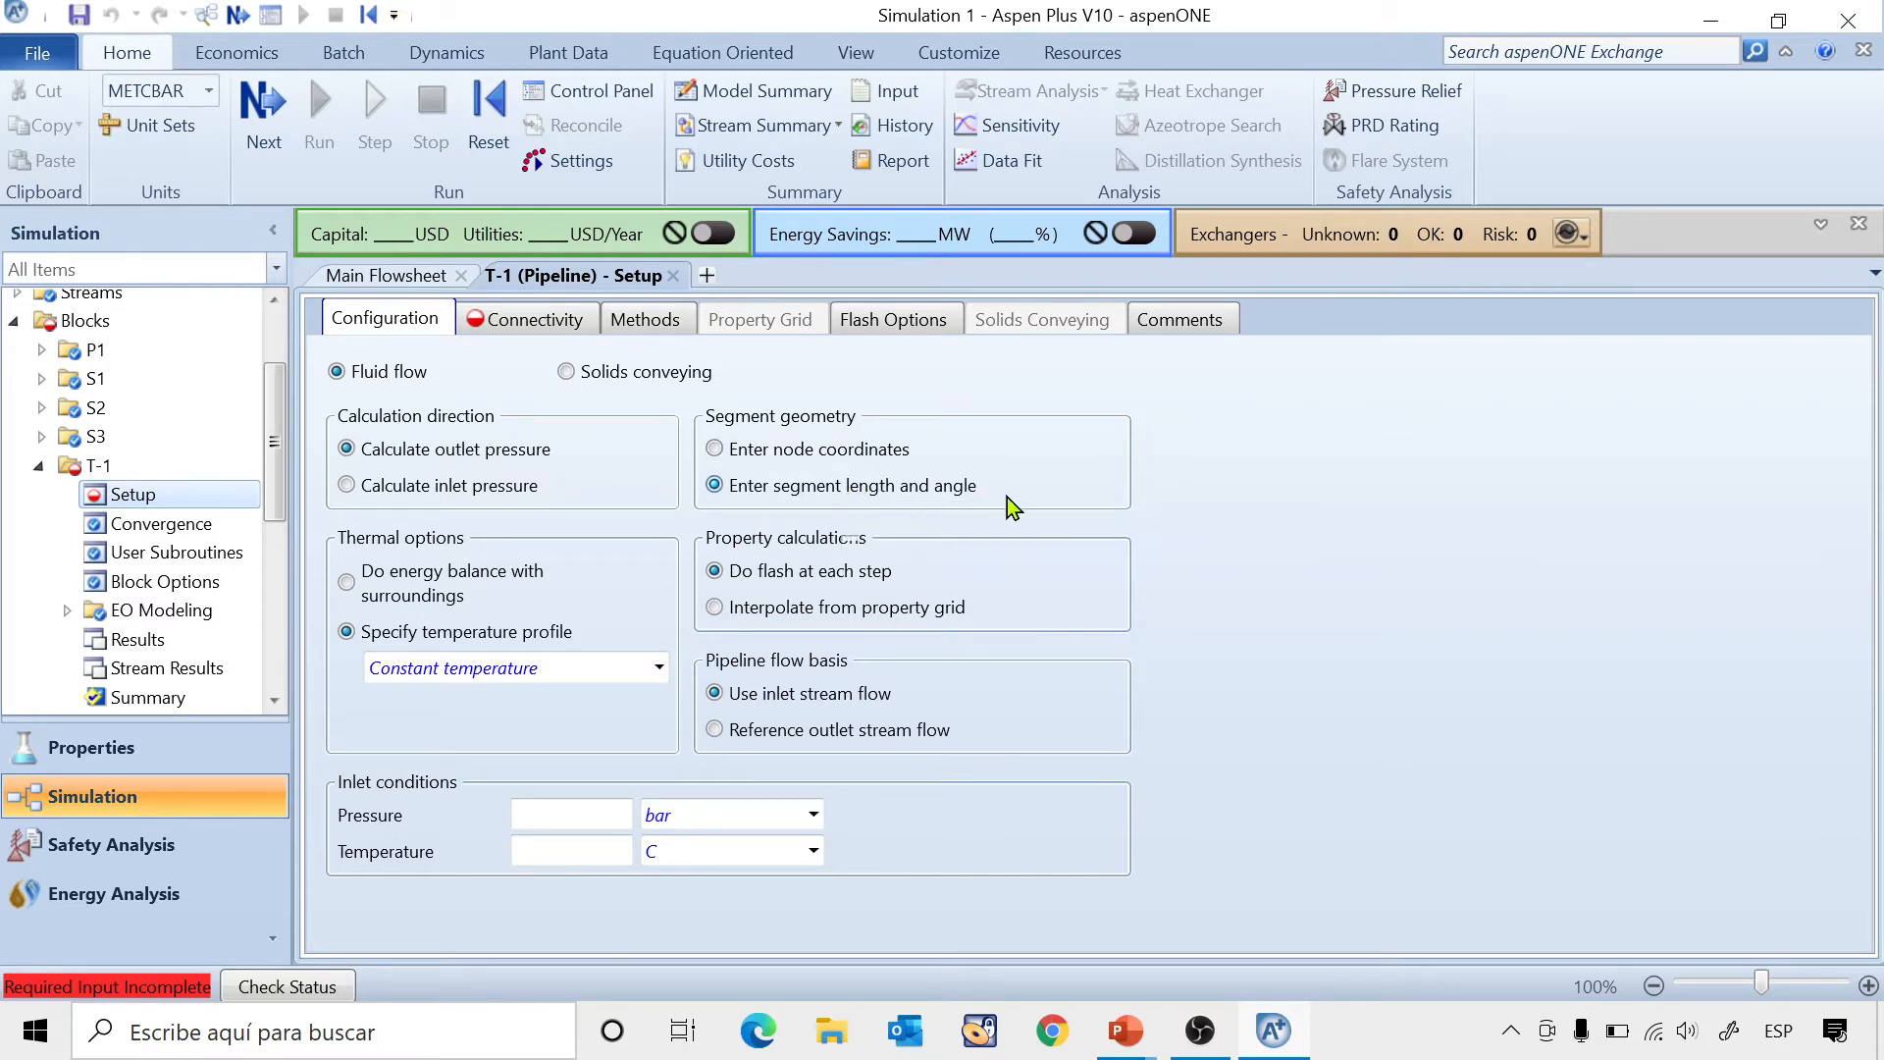
{"action": "left_click", "coordinate": [721, 451]}
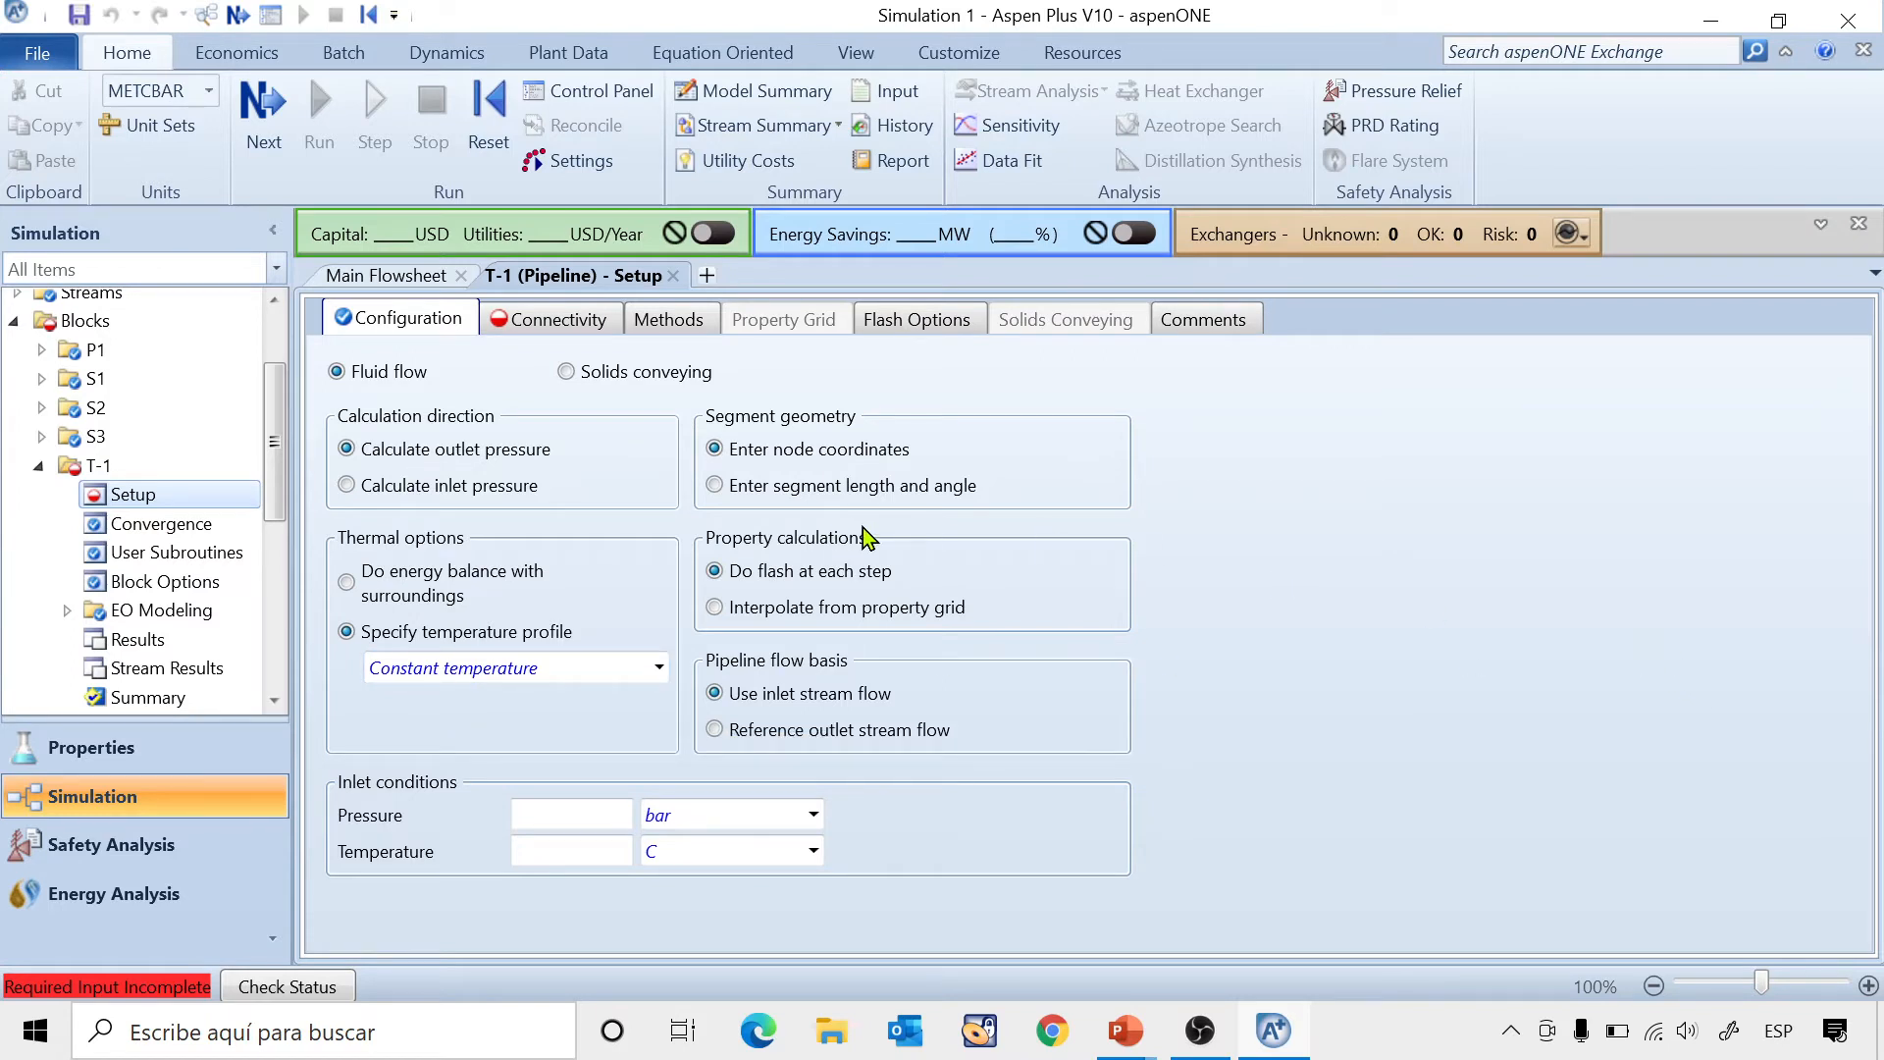
Create segment 1 in T-1's connectivity with inlet node 1 and outlet node 2.
{"action": "left_click", "coordinate": [556, 323]}
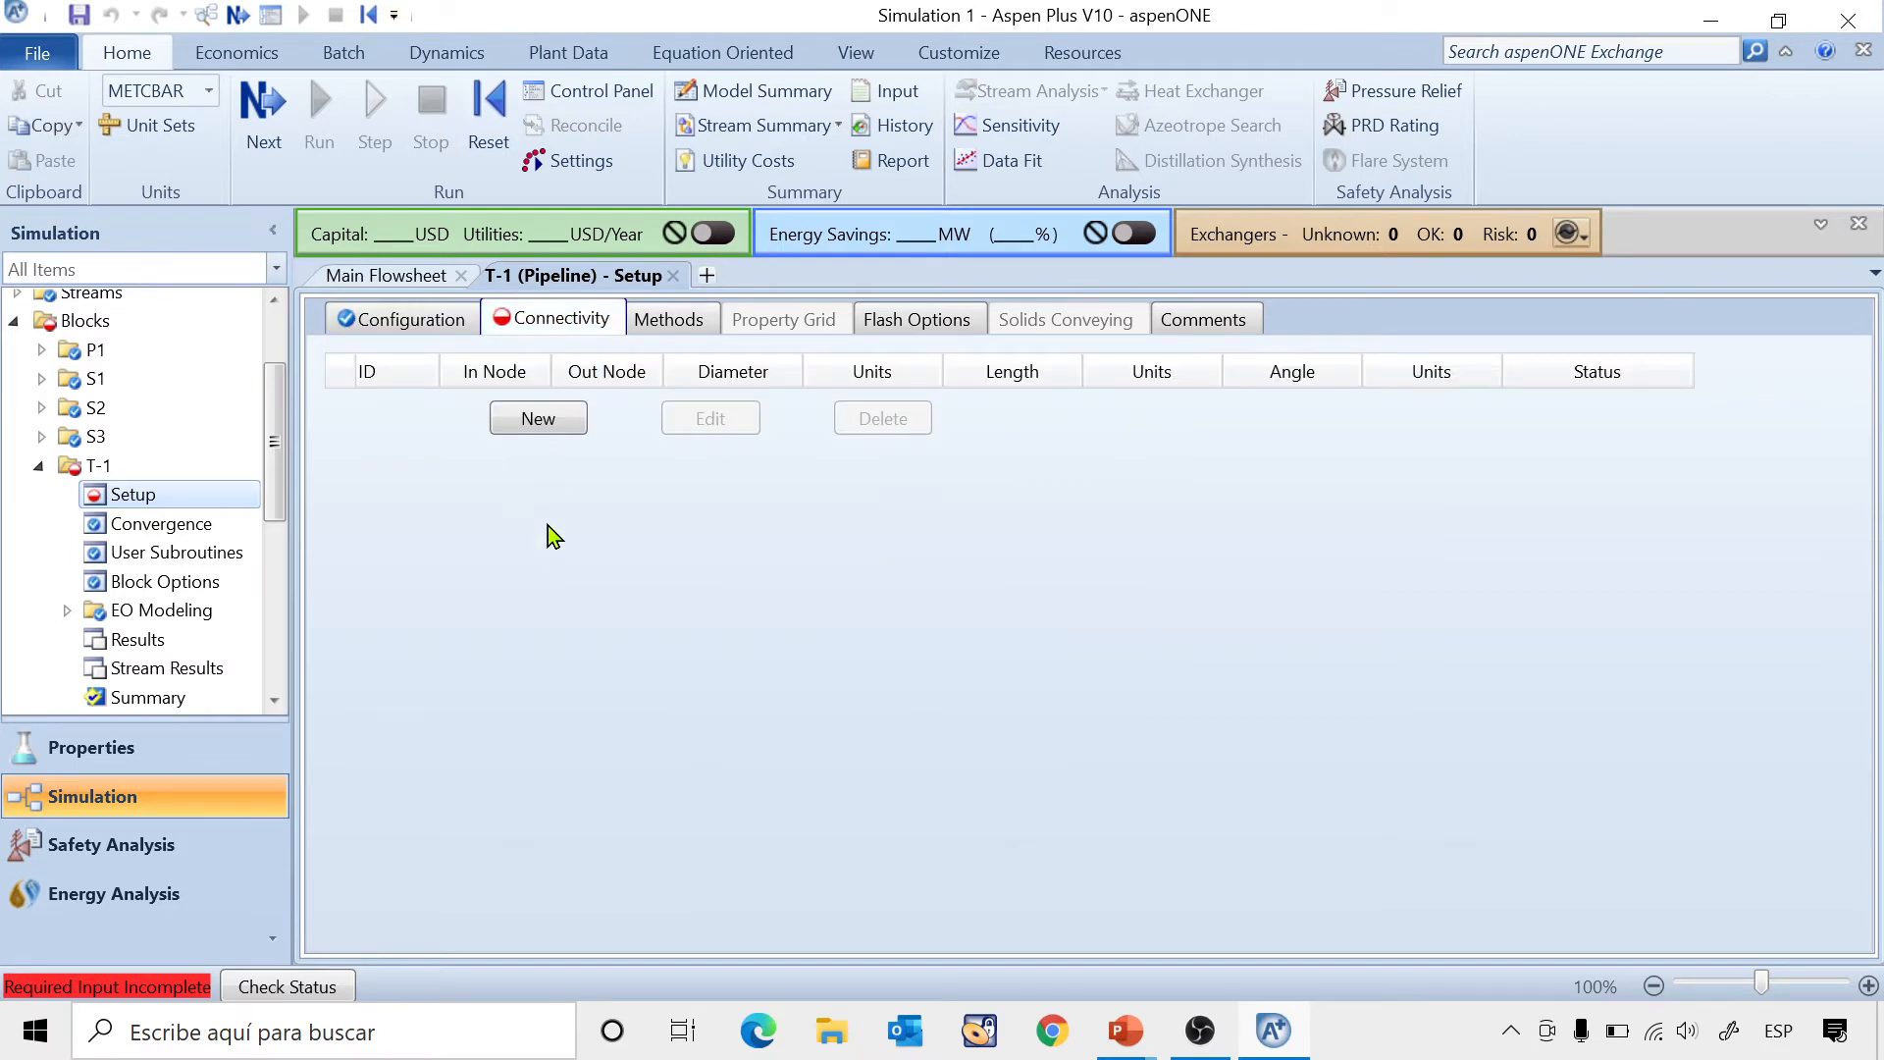
{"action": "left_click", "coordinate": [547, 421]}
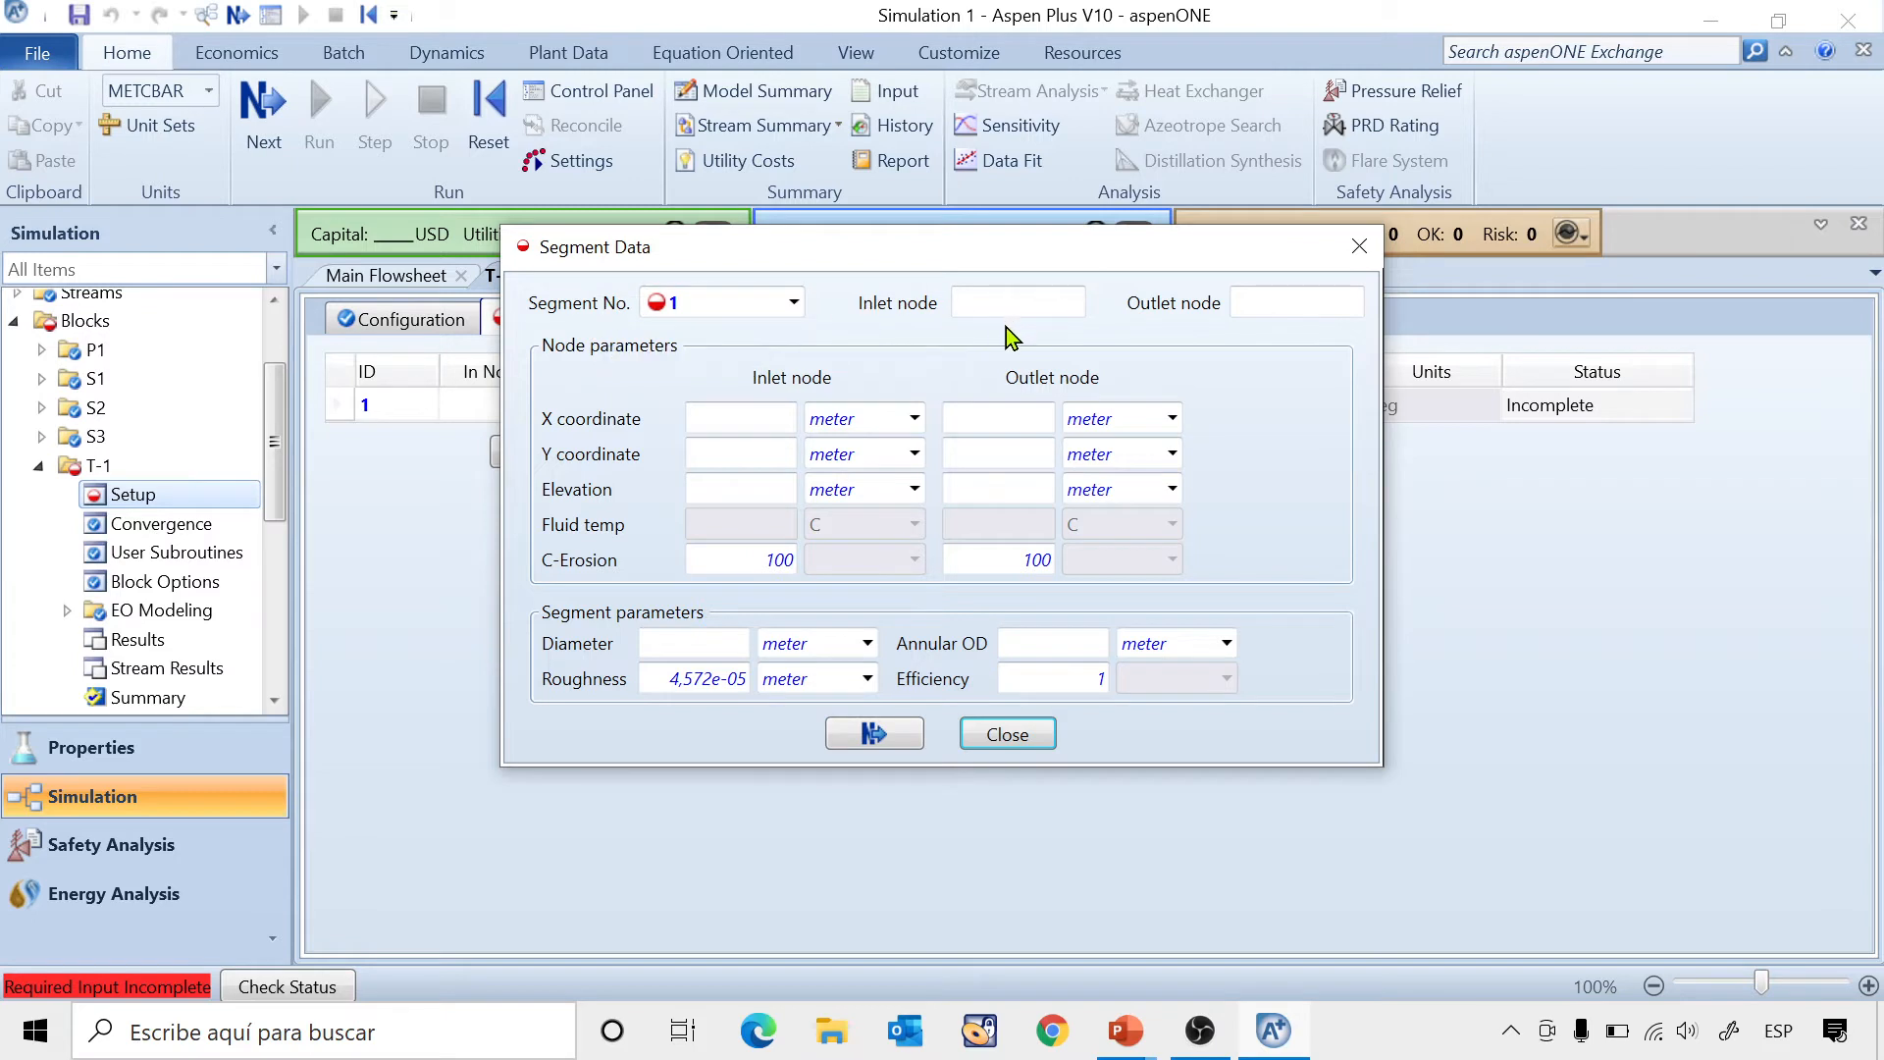
{"action": "type", "text": "1"}
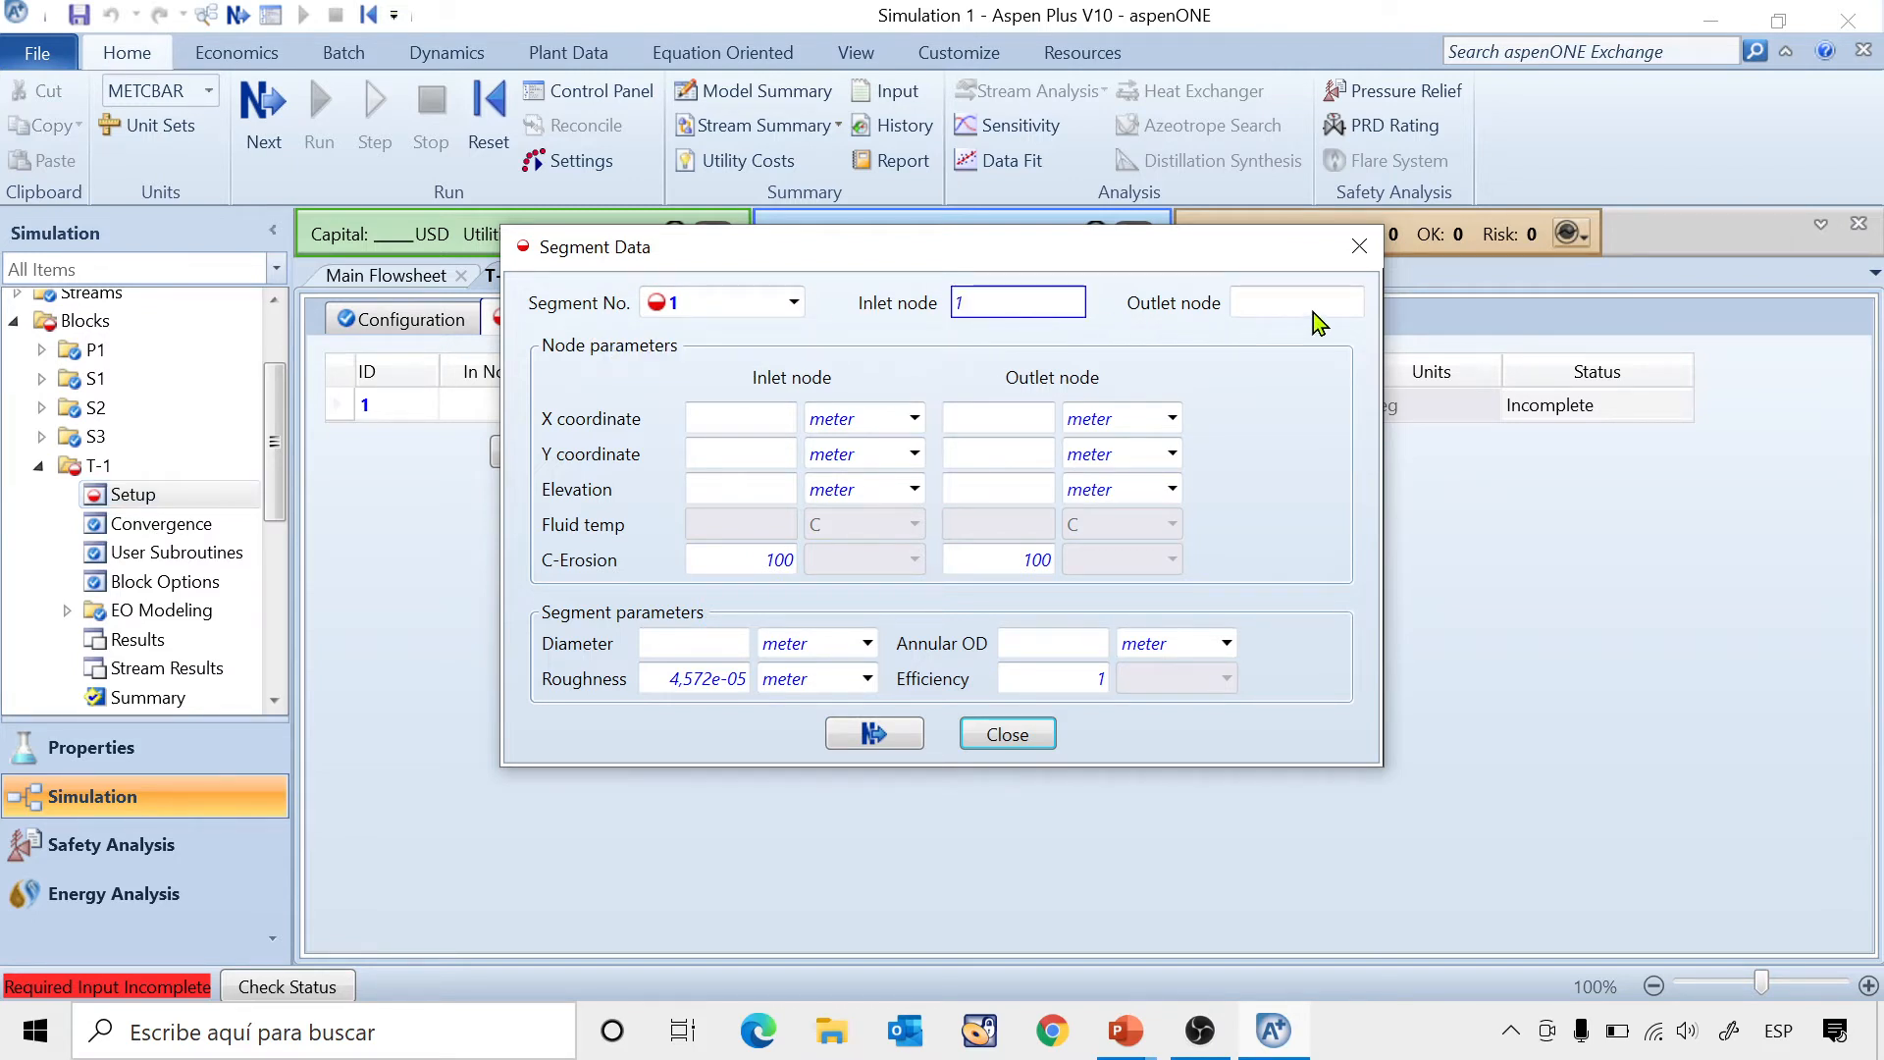
{"action": "left_click", "coordinate": [1301, 304]}
{"action": "type", "text": "2"}
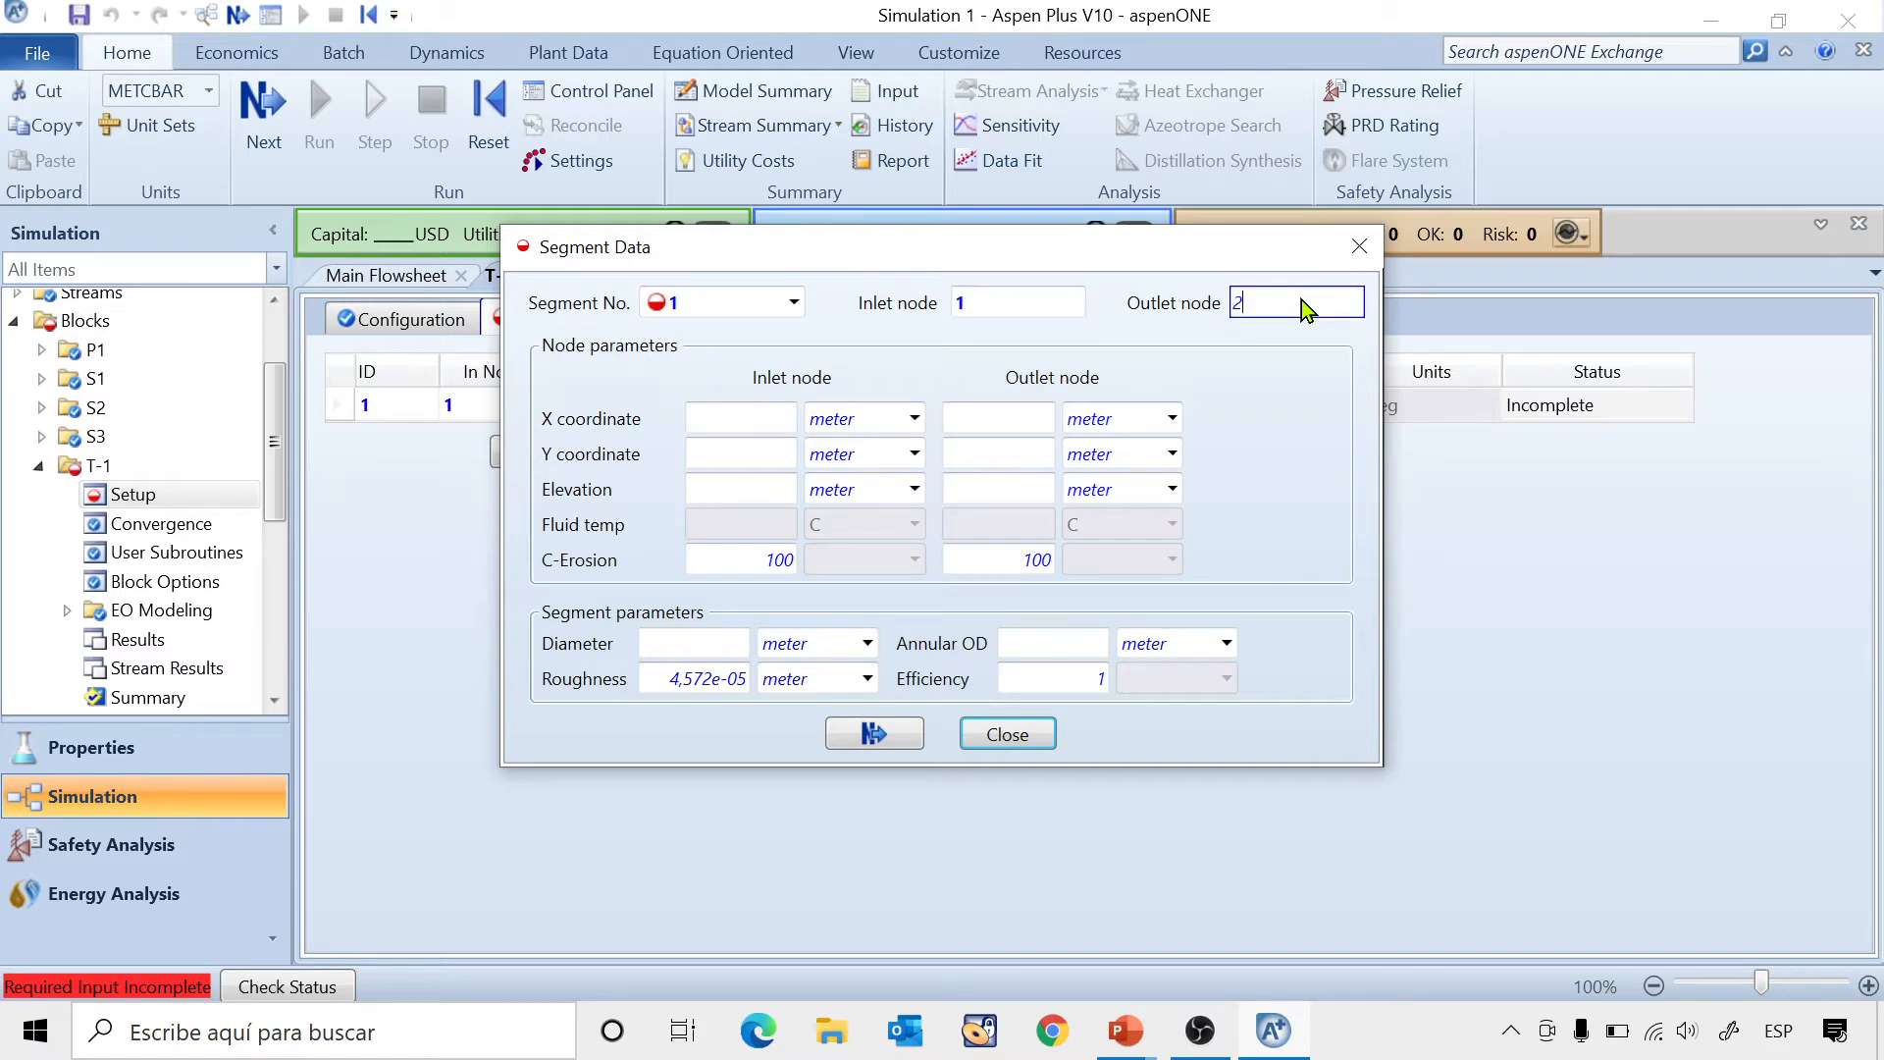
{"action": "left_click", "coordinate": [1307, 408]}
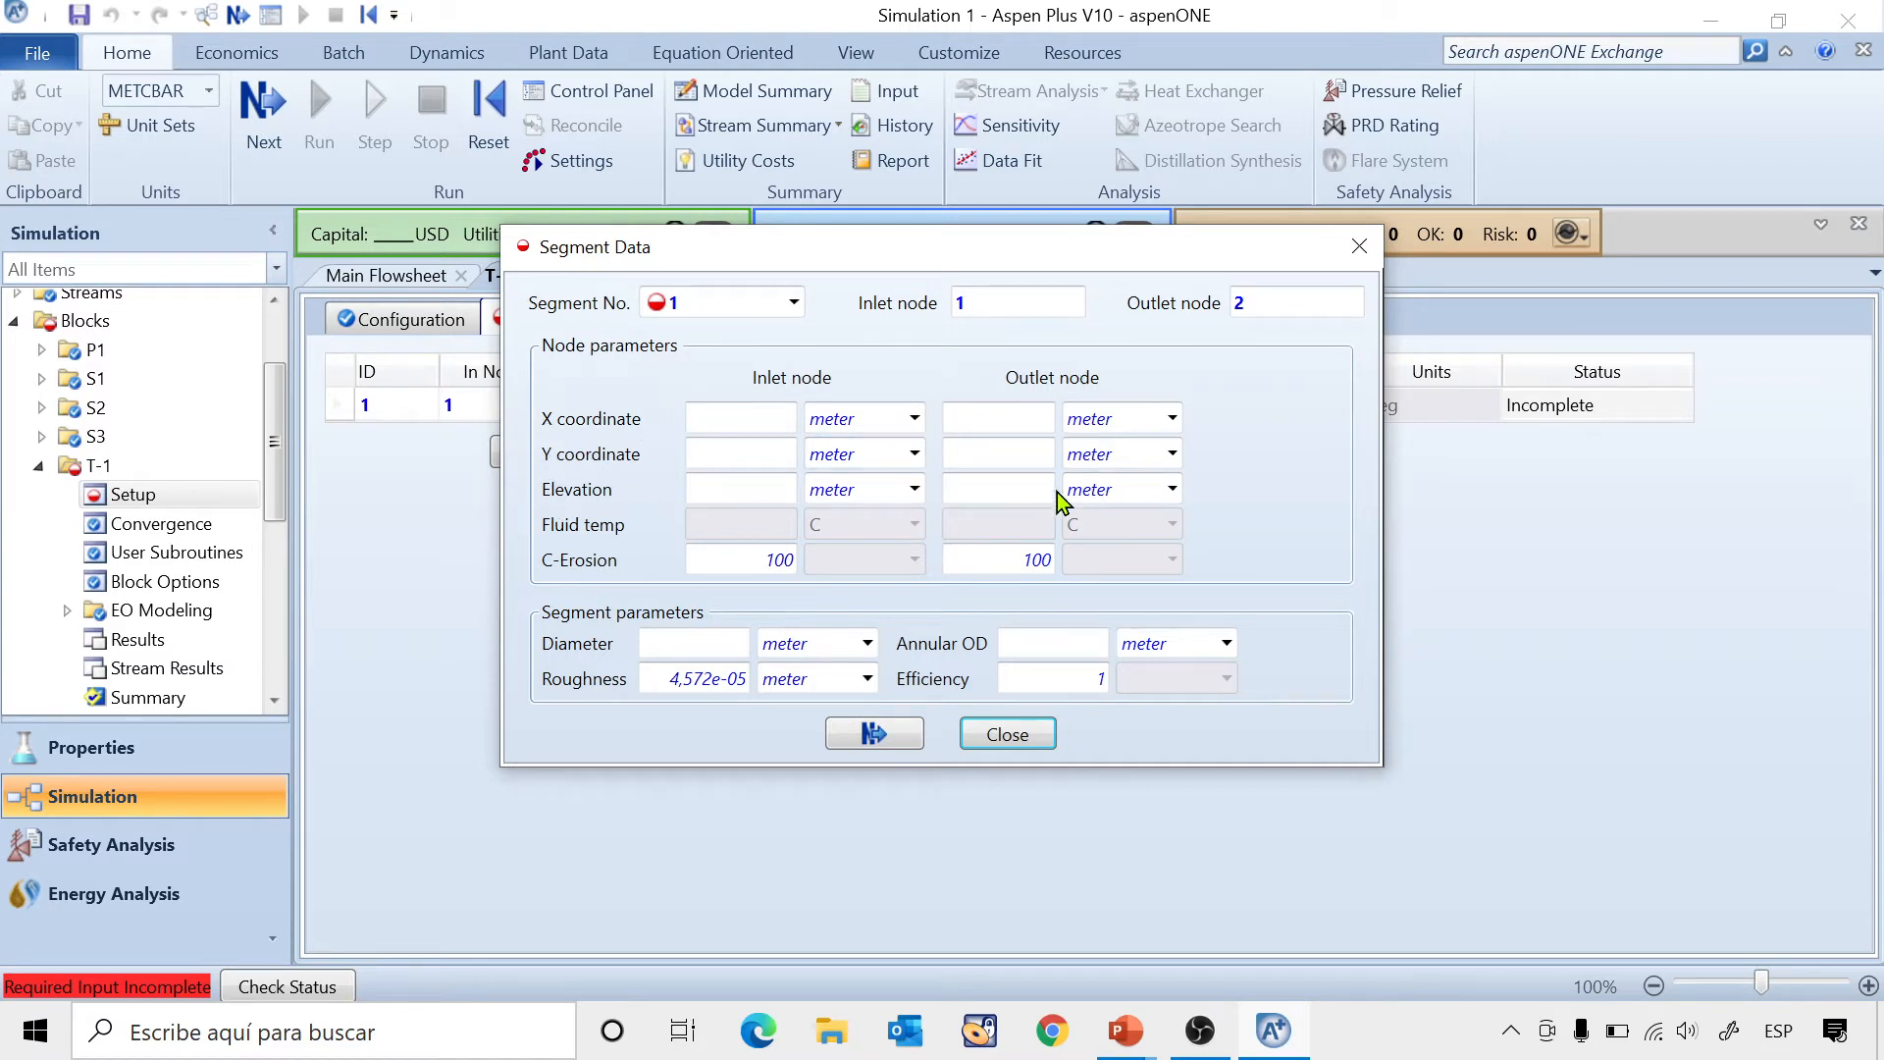
Set the inlet node of T-1's segment 1 to X 0, Y 0 and elevation 2,71 meter.
{"action": "left_click", "coordinate": [743, 414]}
{"action": "type", "text": "0"}
{"action": "left_click", "coordinate": [740, 462]}
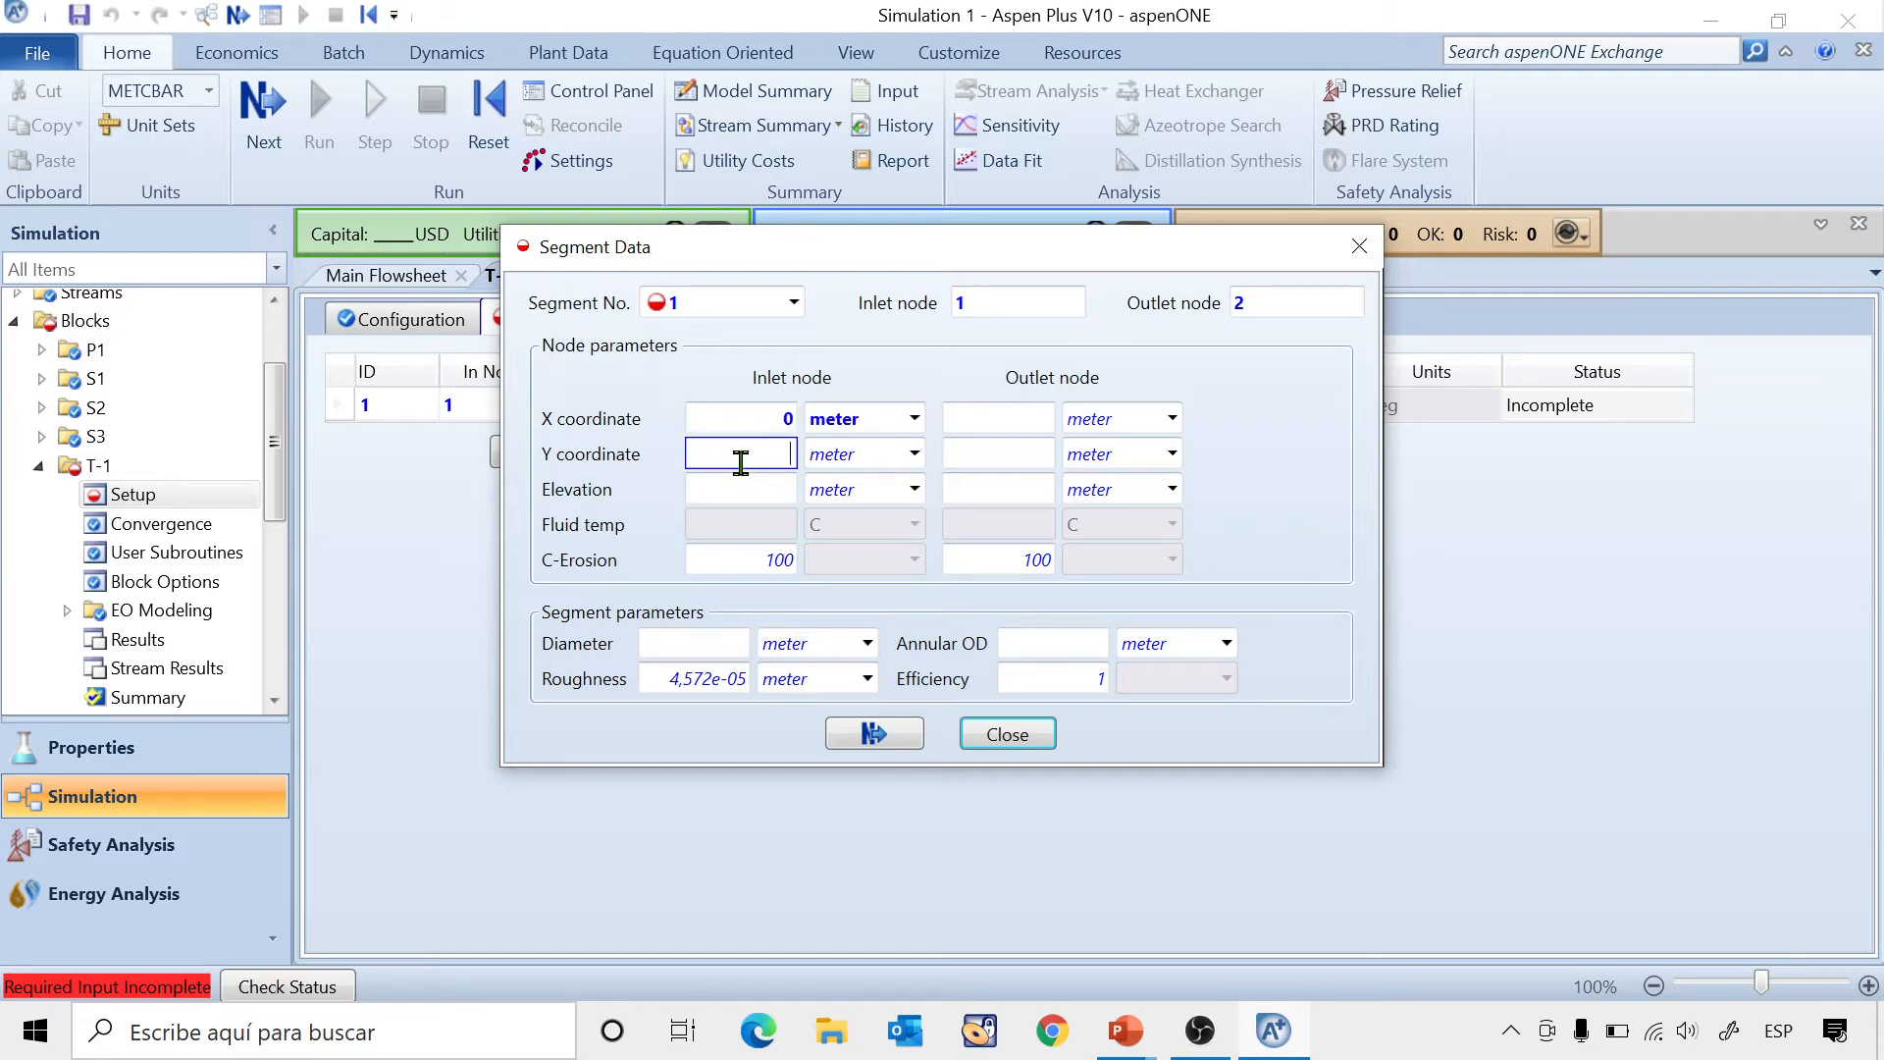
{"action": "type", "text": "0"}
{"action": "left_click", "coordinate": [748, 492]}
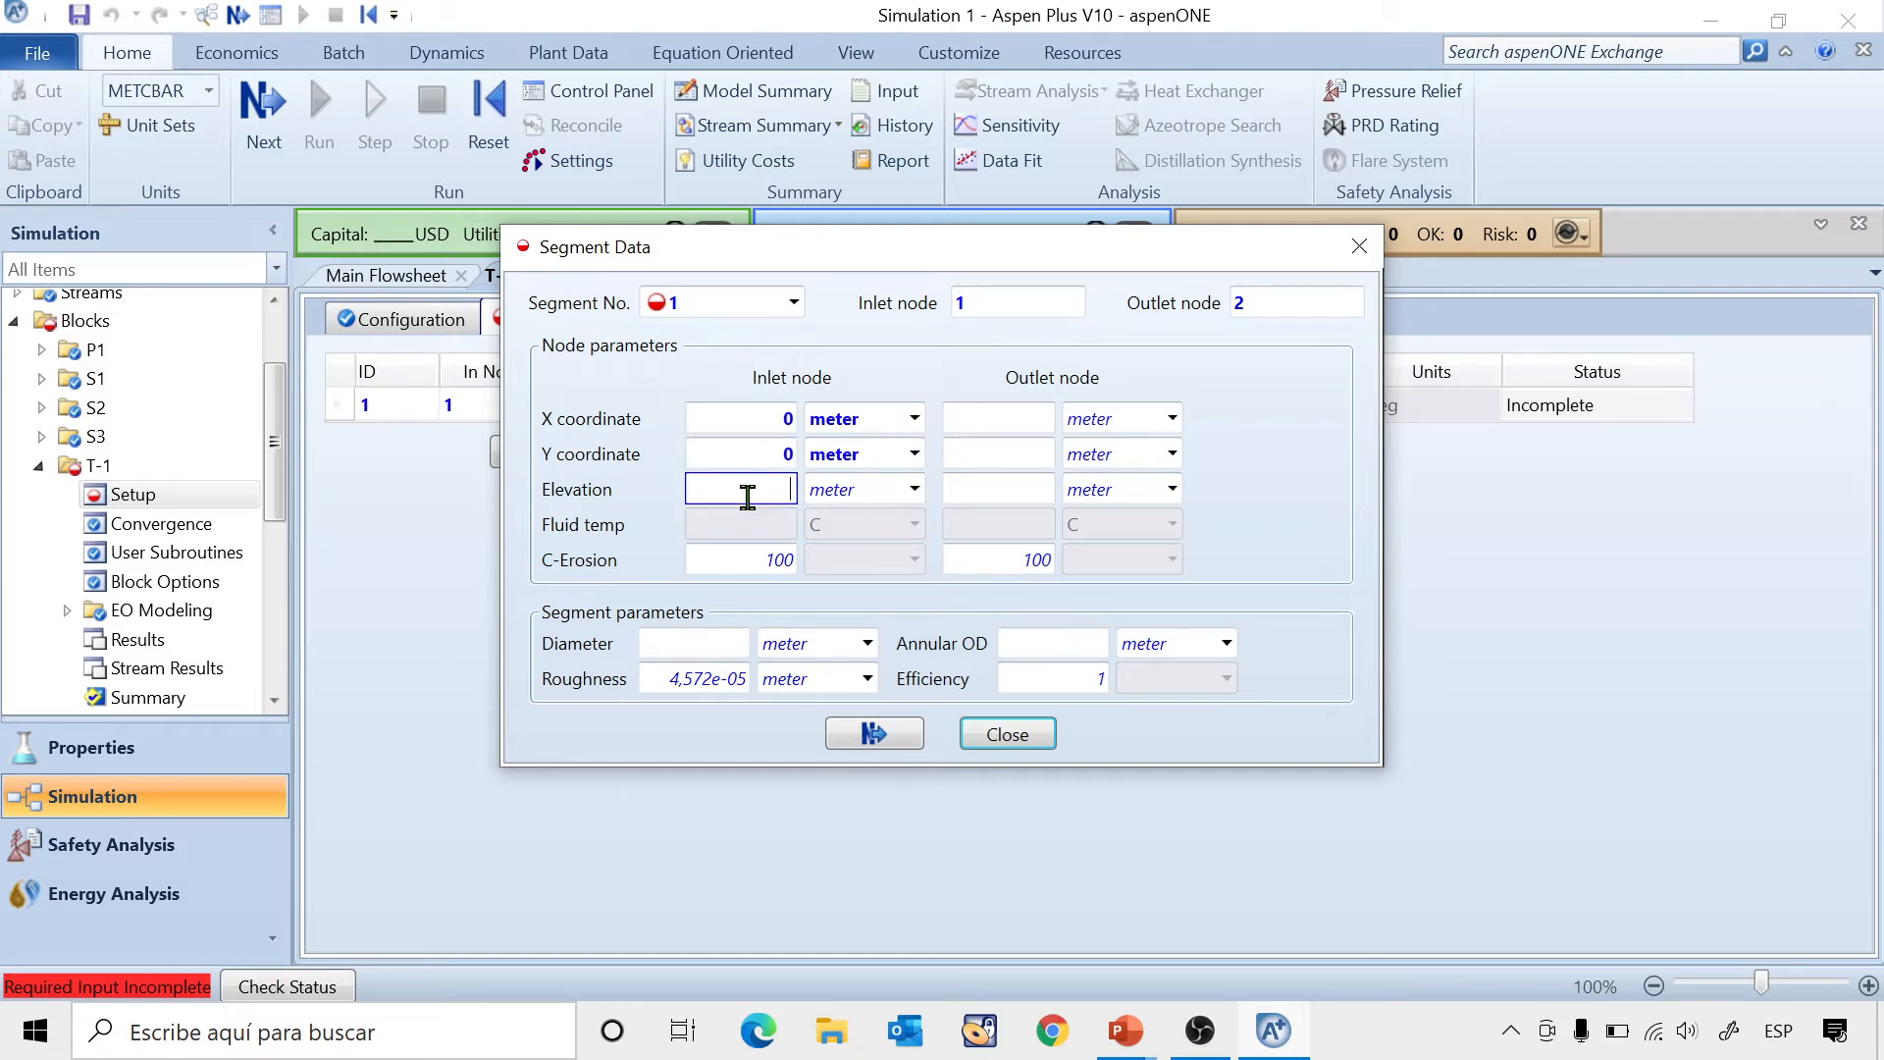
{"action": "type", "text": "2,71"}
{"action": "key", "text": "Return"}
Set the outlet node of T-1's segment 1 to X 1, Y 0 and elevation 2,71 meter.
{"action": "left_click", "coordinate": [1030, 417]}
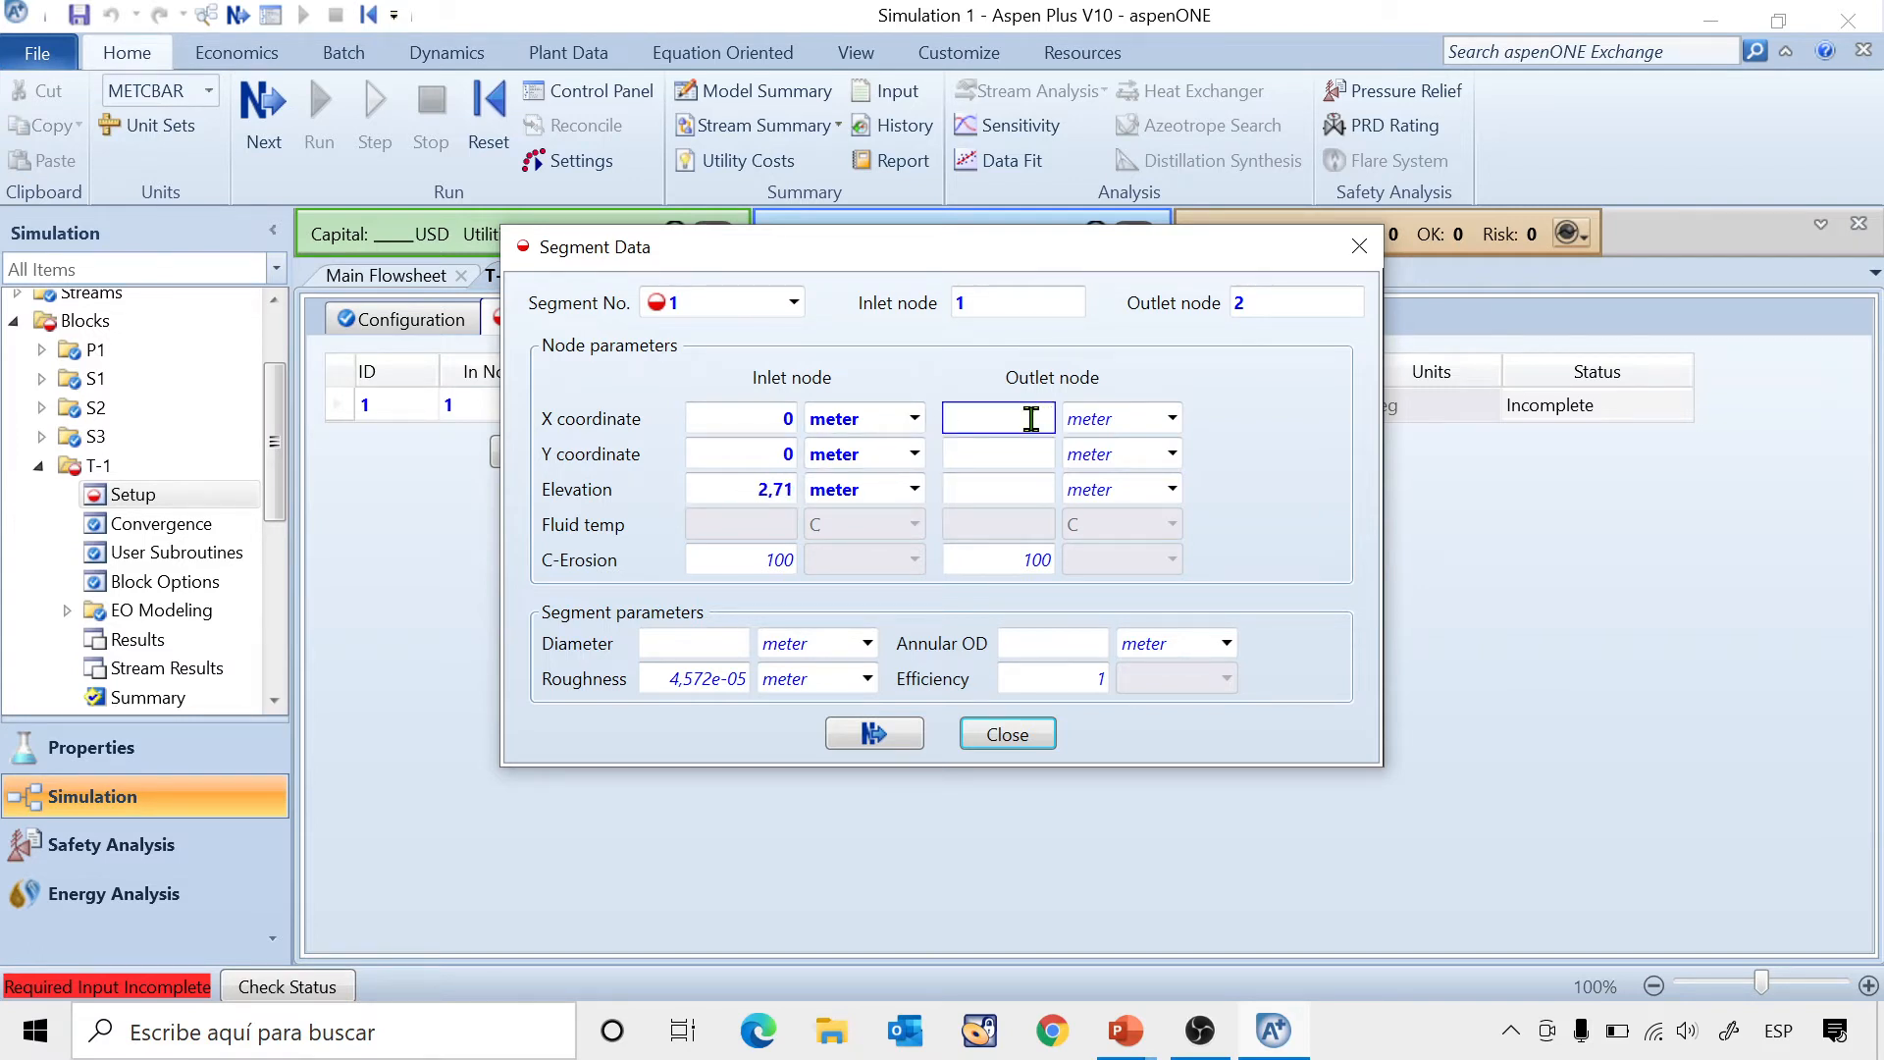
{"action": "type", "text": "1"}
{"action": "left_click", "coordinate": [1022, 457]}
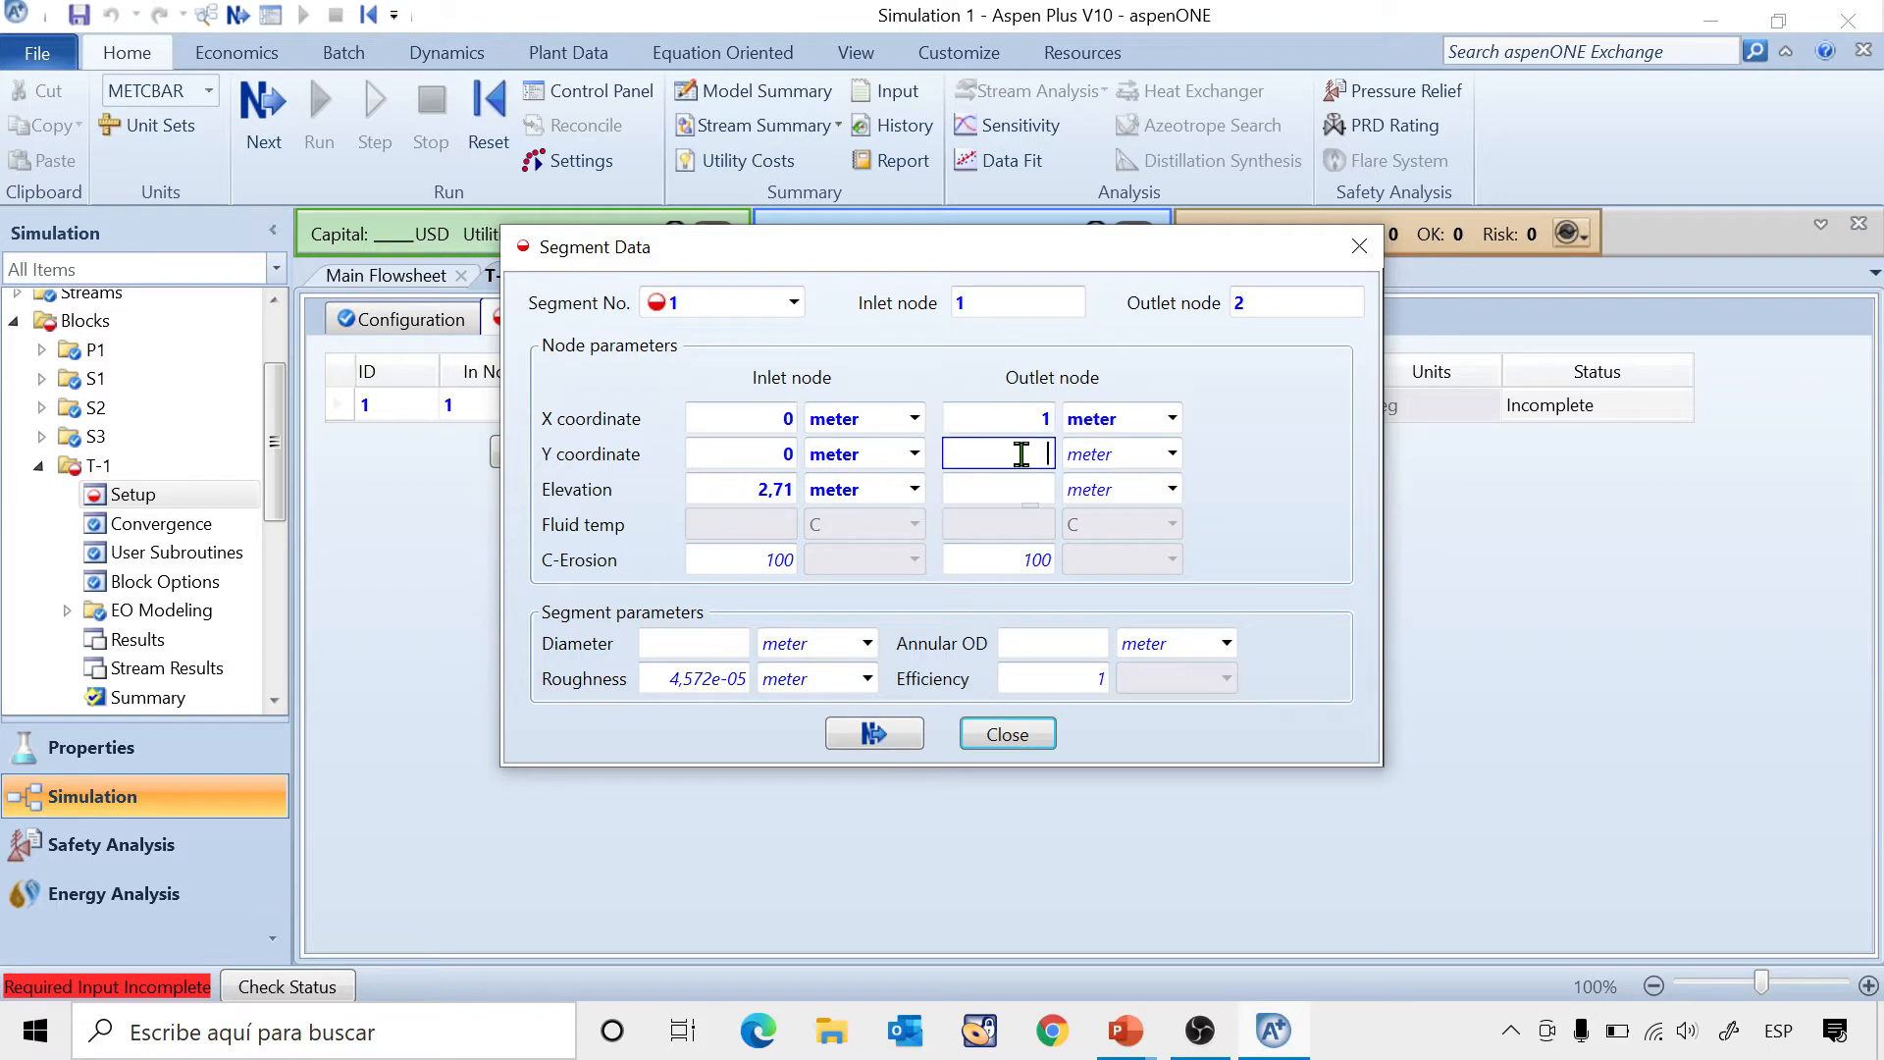
{"action": "type", "text": "0"}
{"action": "left_click", "coordinate": [1030, 491]}
{"action": "type", "text": "2,71"}
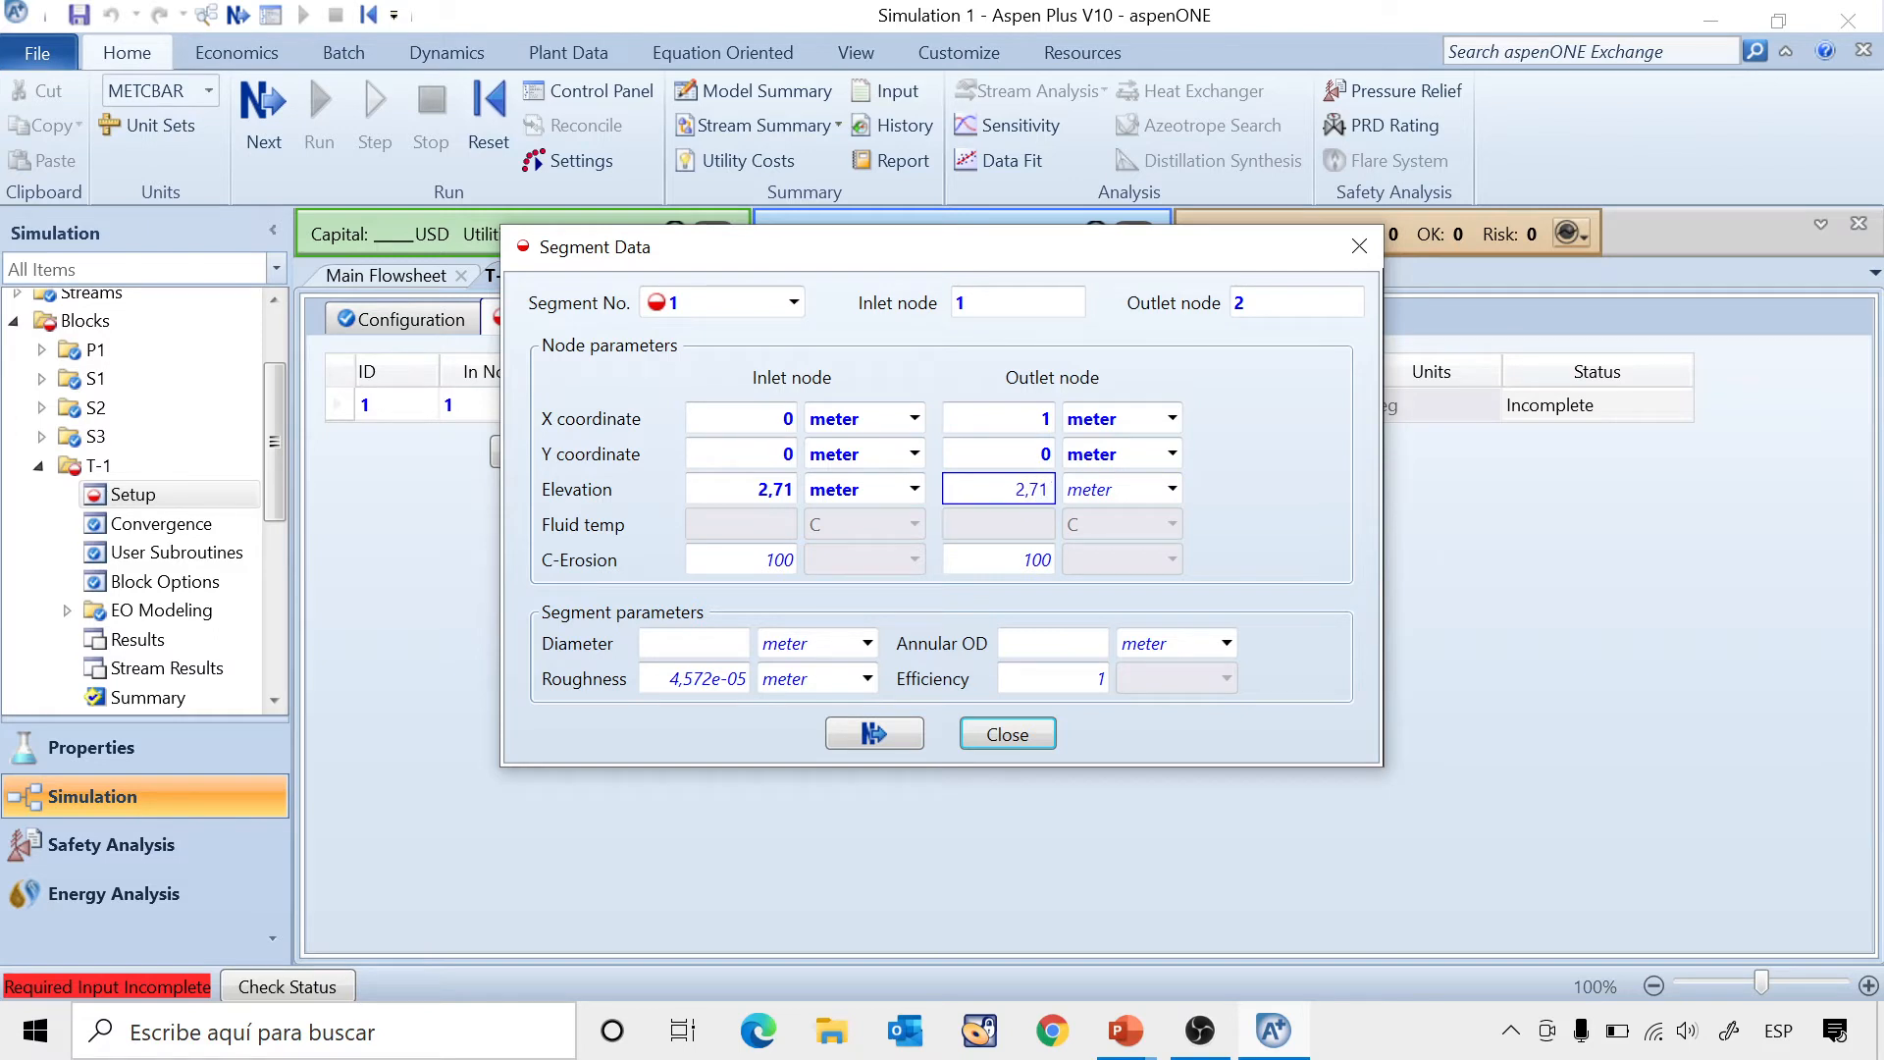
{"action": "key", "text": "Return"}
Set the diameter of T-1's segment 1 to 2,5 in.
{"action": "left_click", "coordinate": [673, 641]}
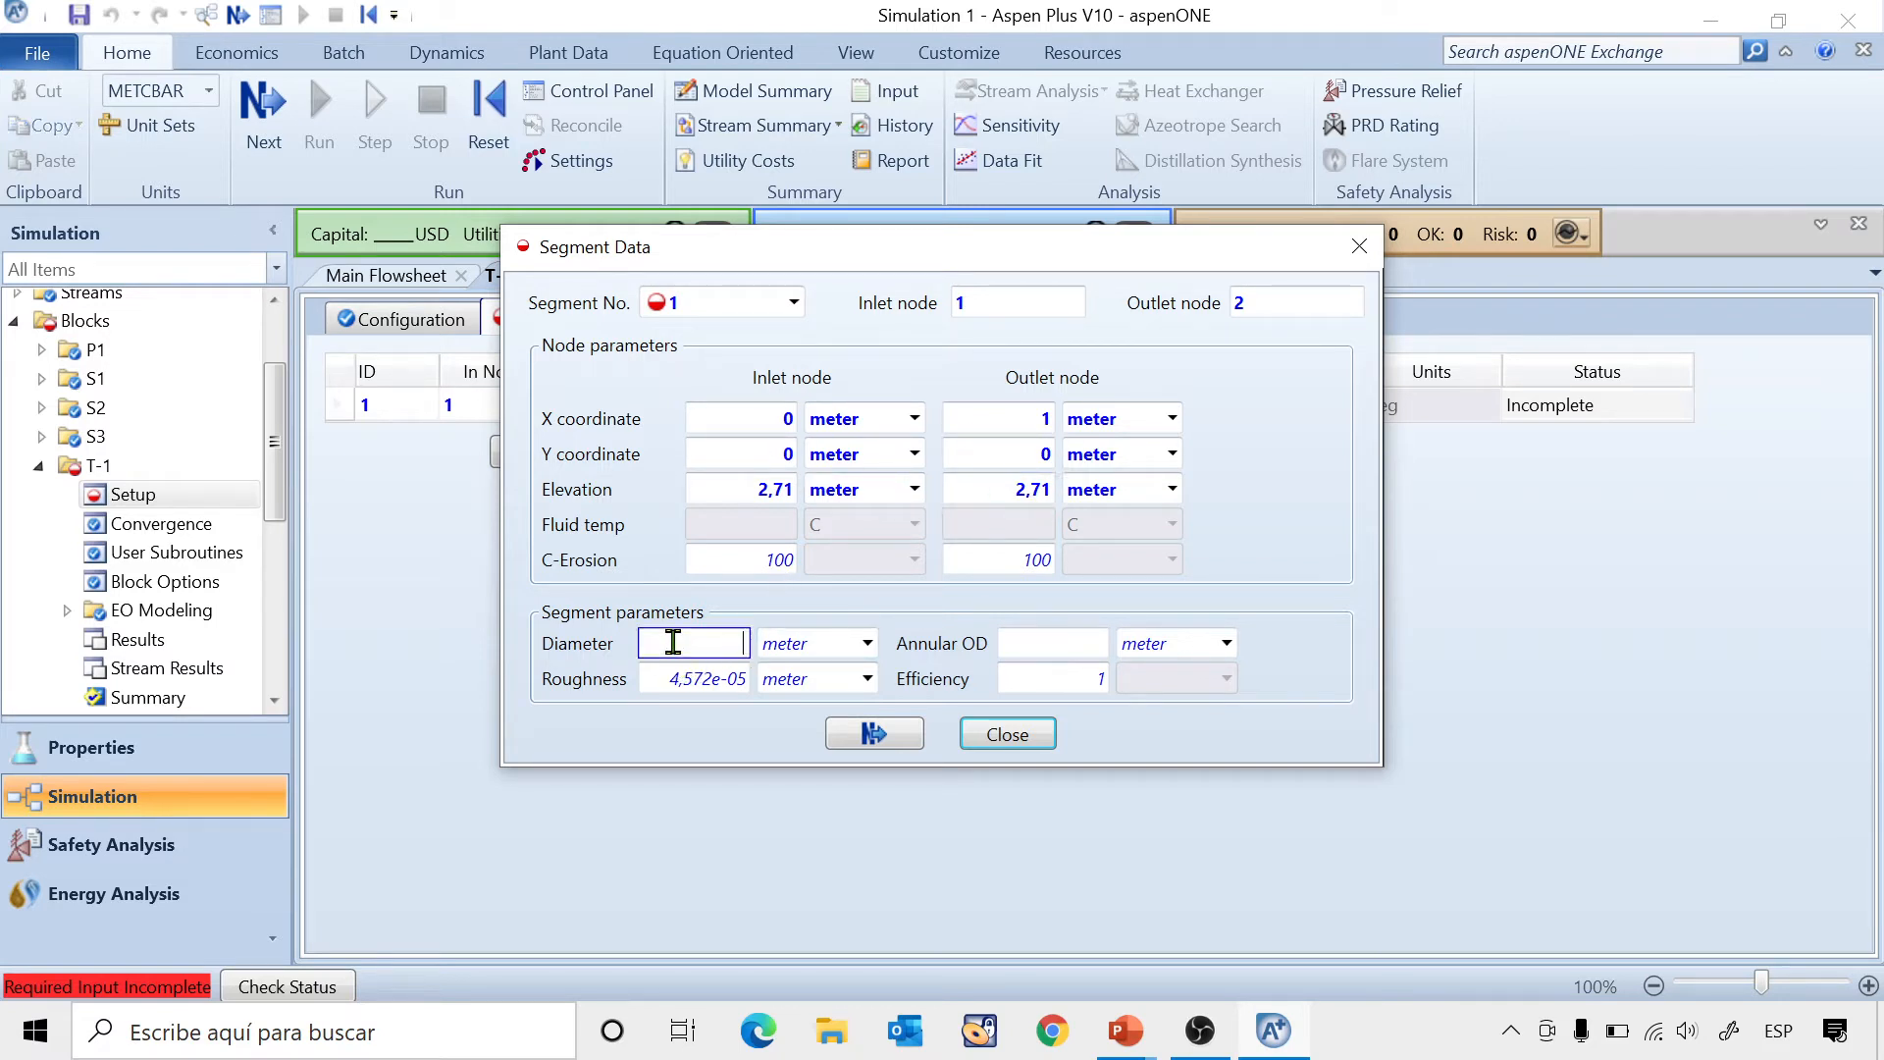
{"action": "type", "text": "2,5"}
{"action": "left_click", "coordinate": [867, 643]}
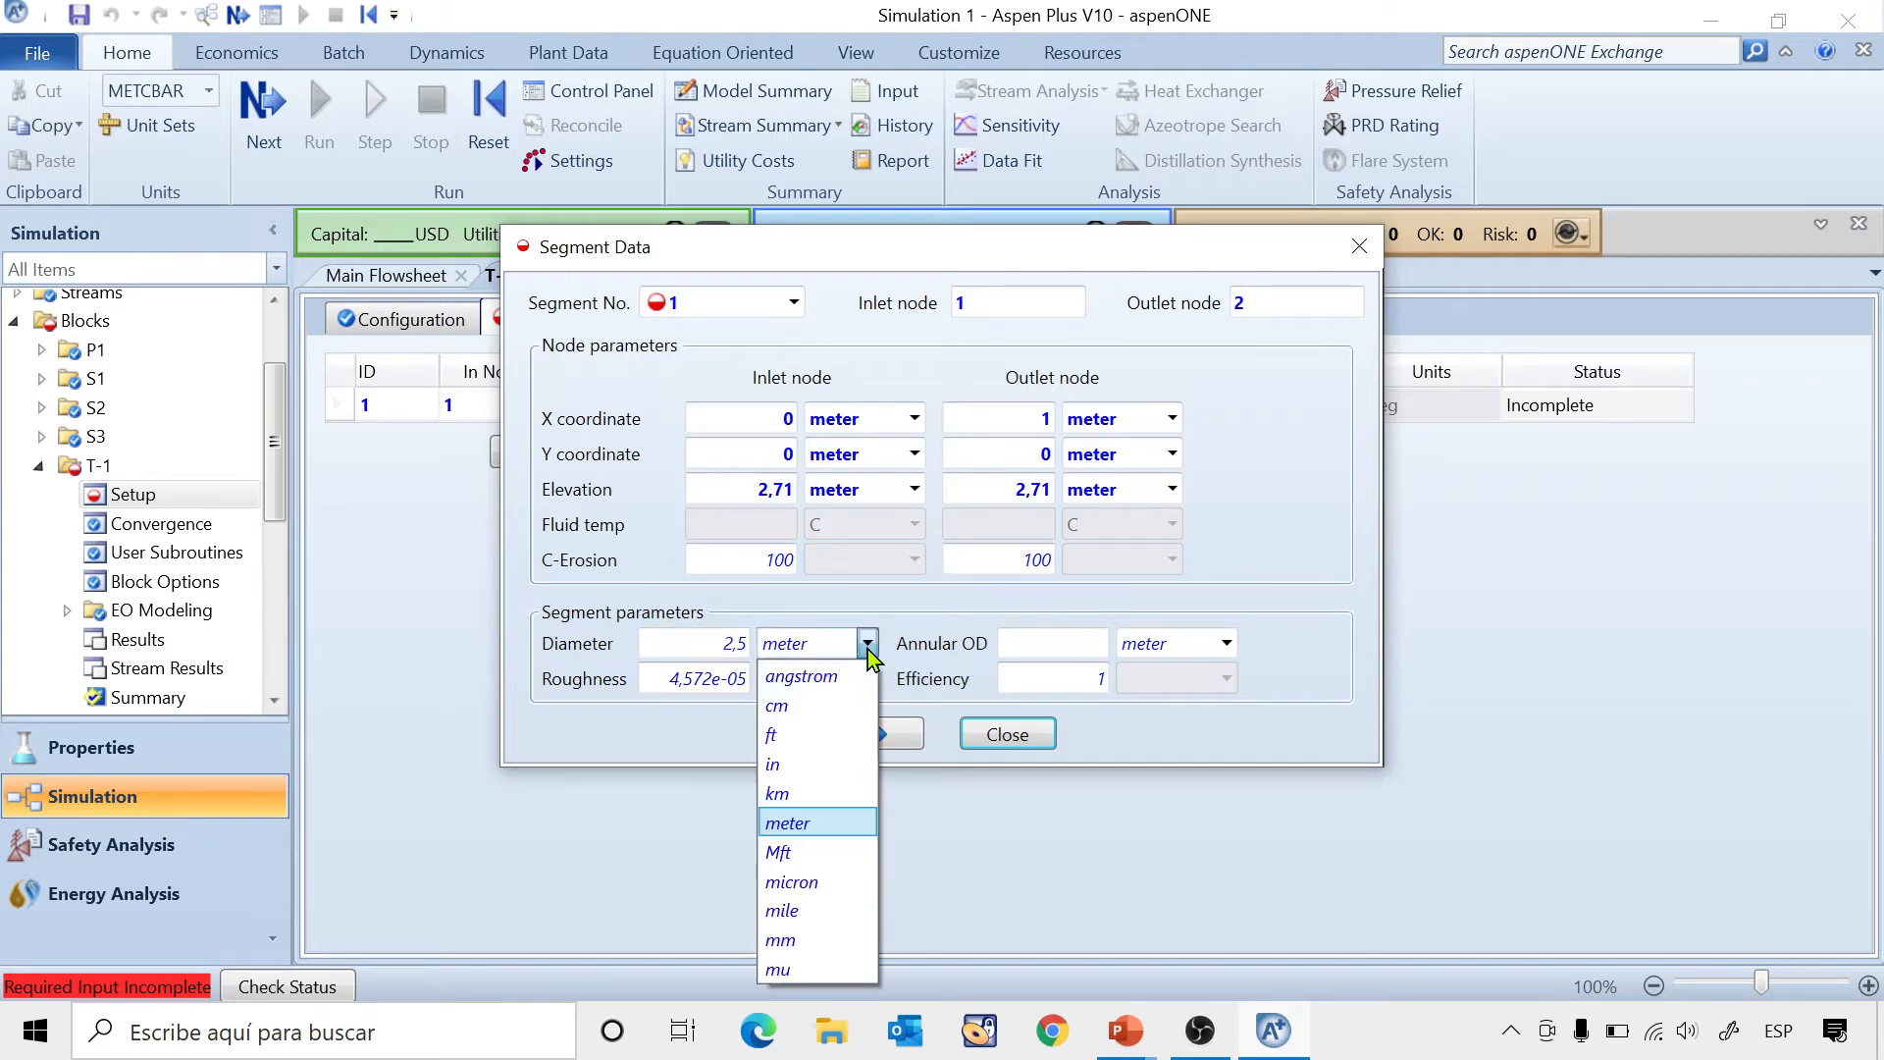
{"action": "left_click", "coordinate": [774, 773]}
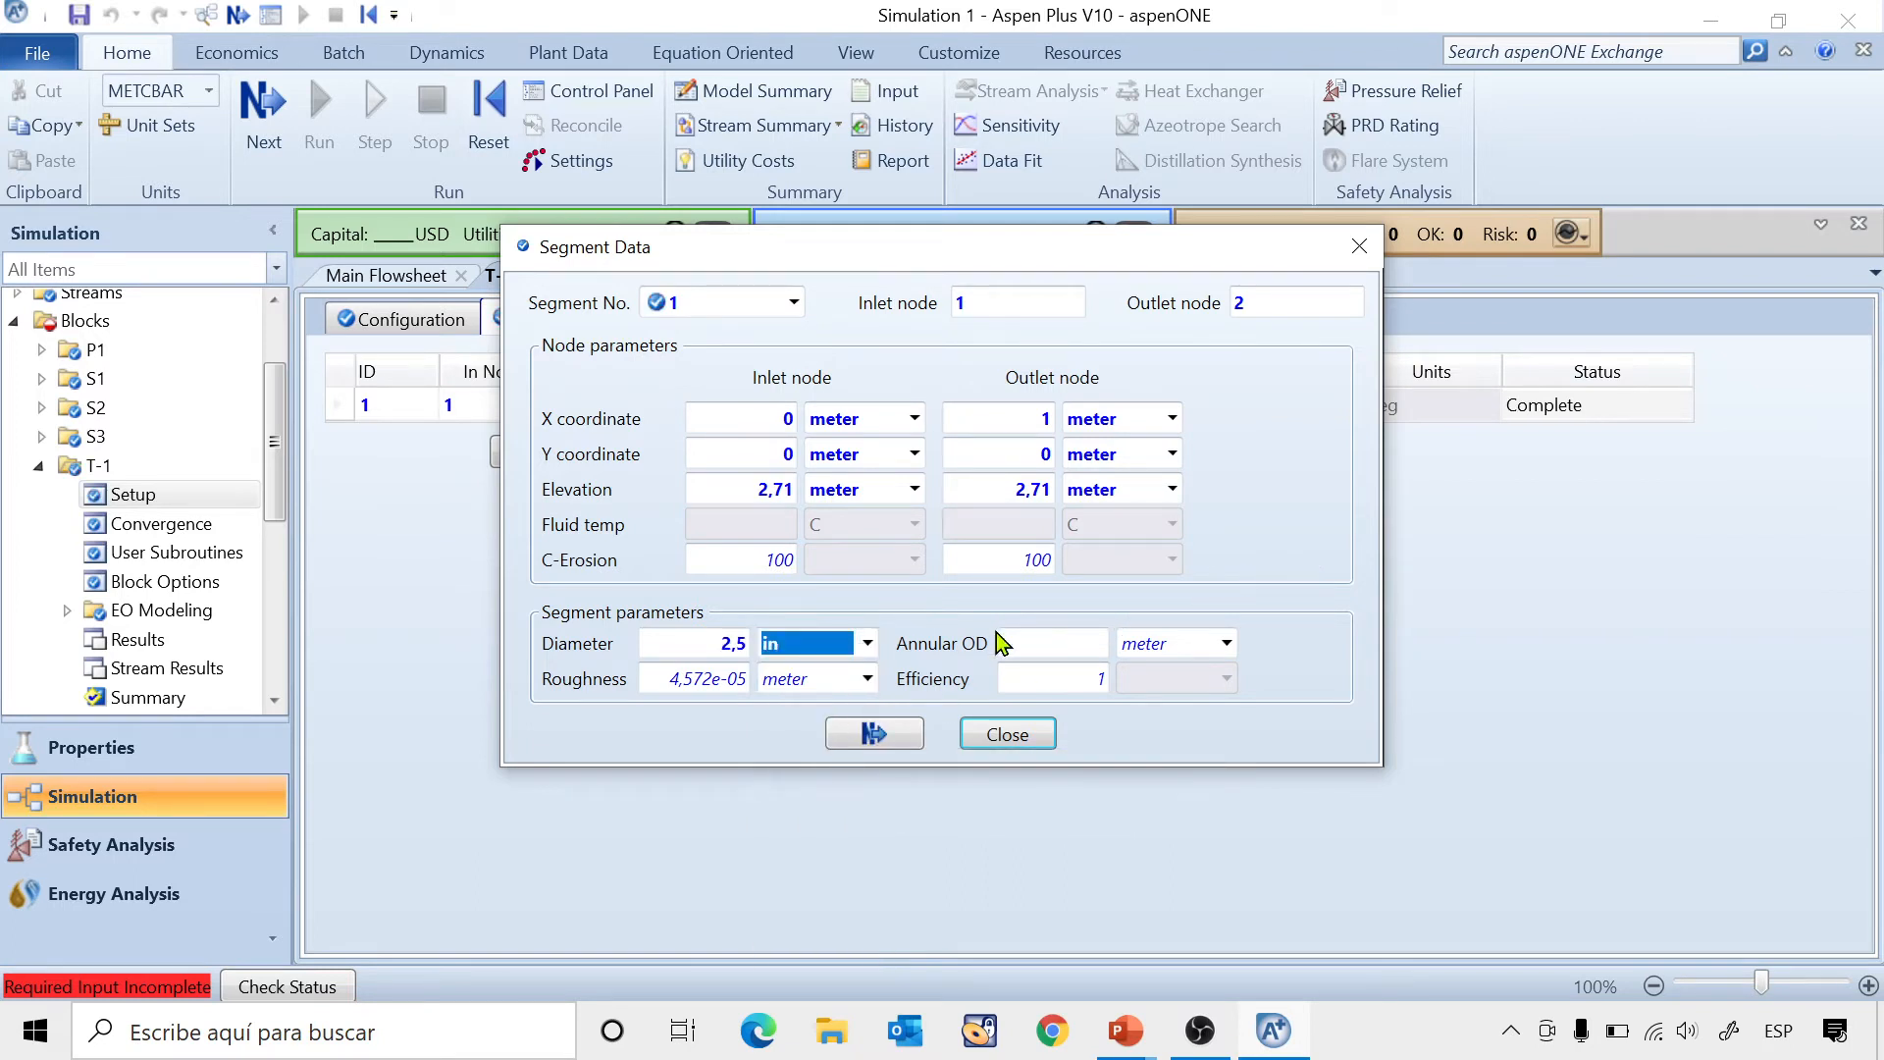
{"action": "left_click", "coordinate": [1303, 538]}
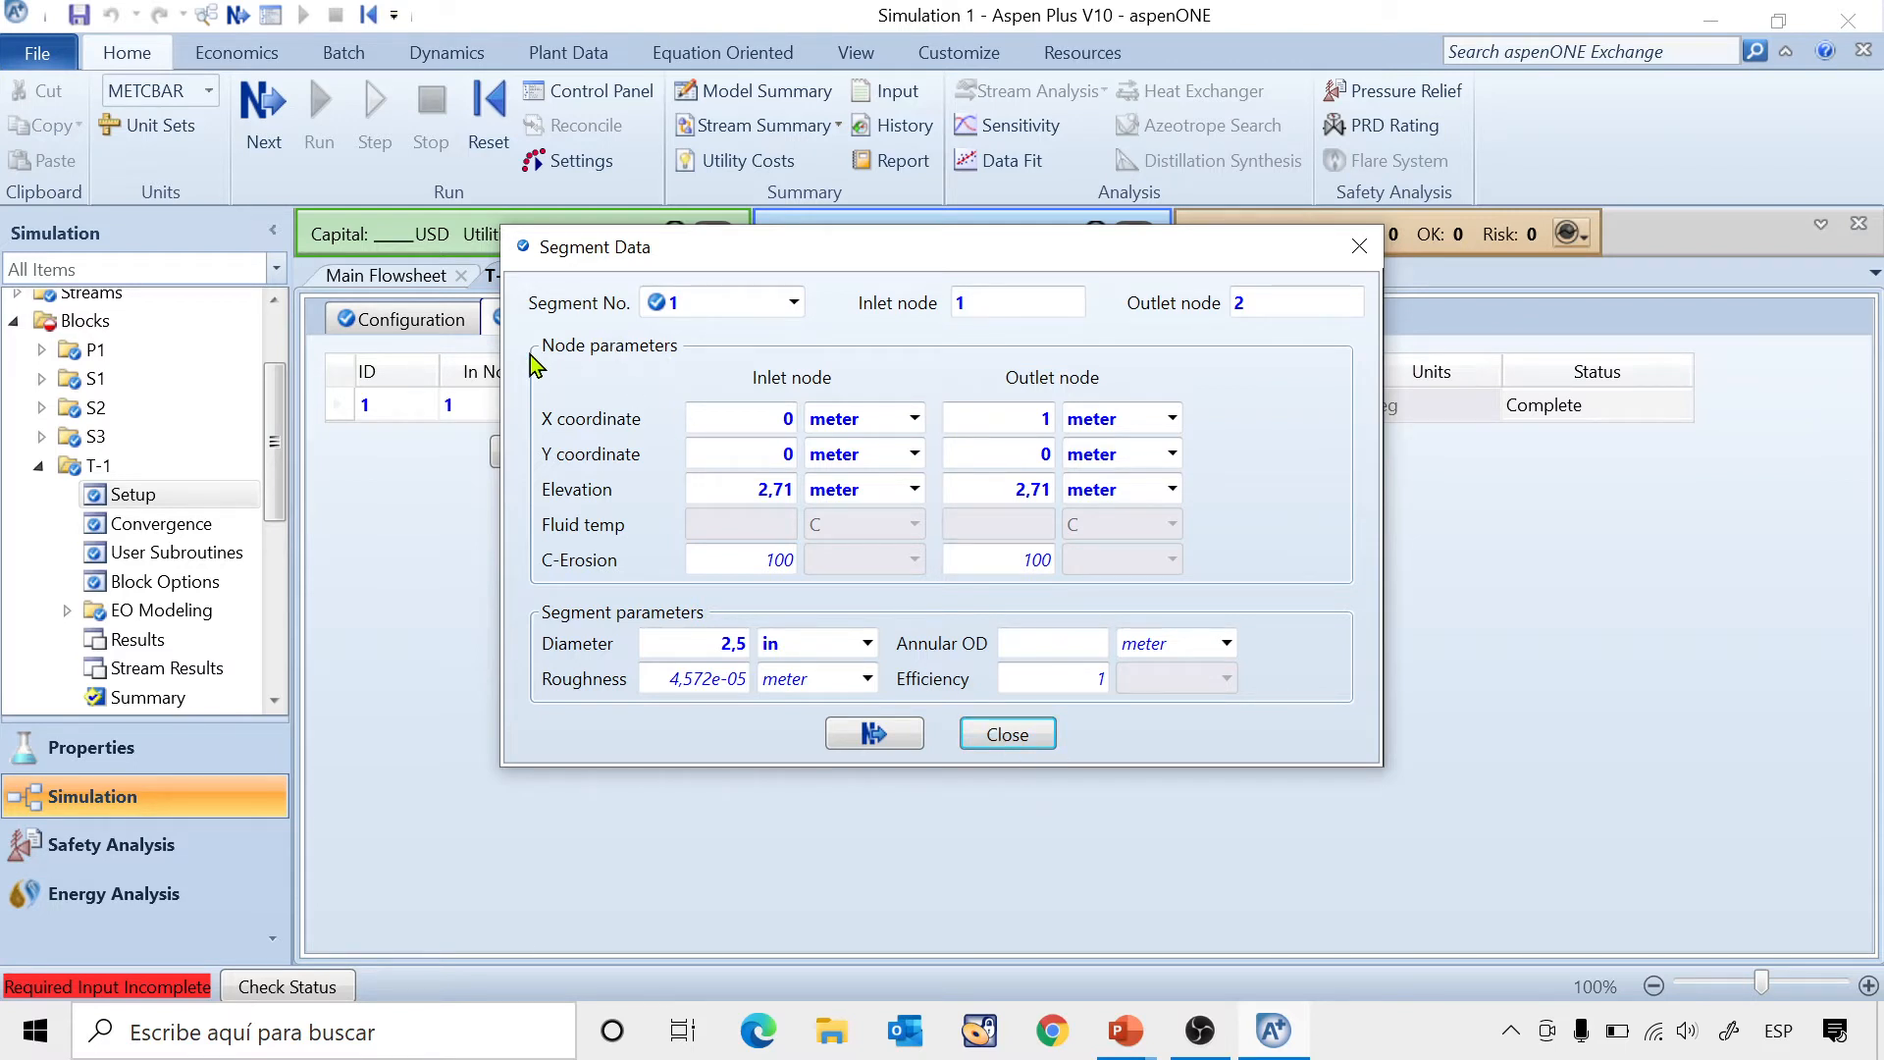
Add segment 2 to T-1, running from node 2 to outlet node 3.
{"action": "left_click", "coordinate": [794, 304]}
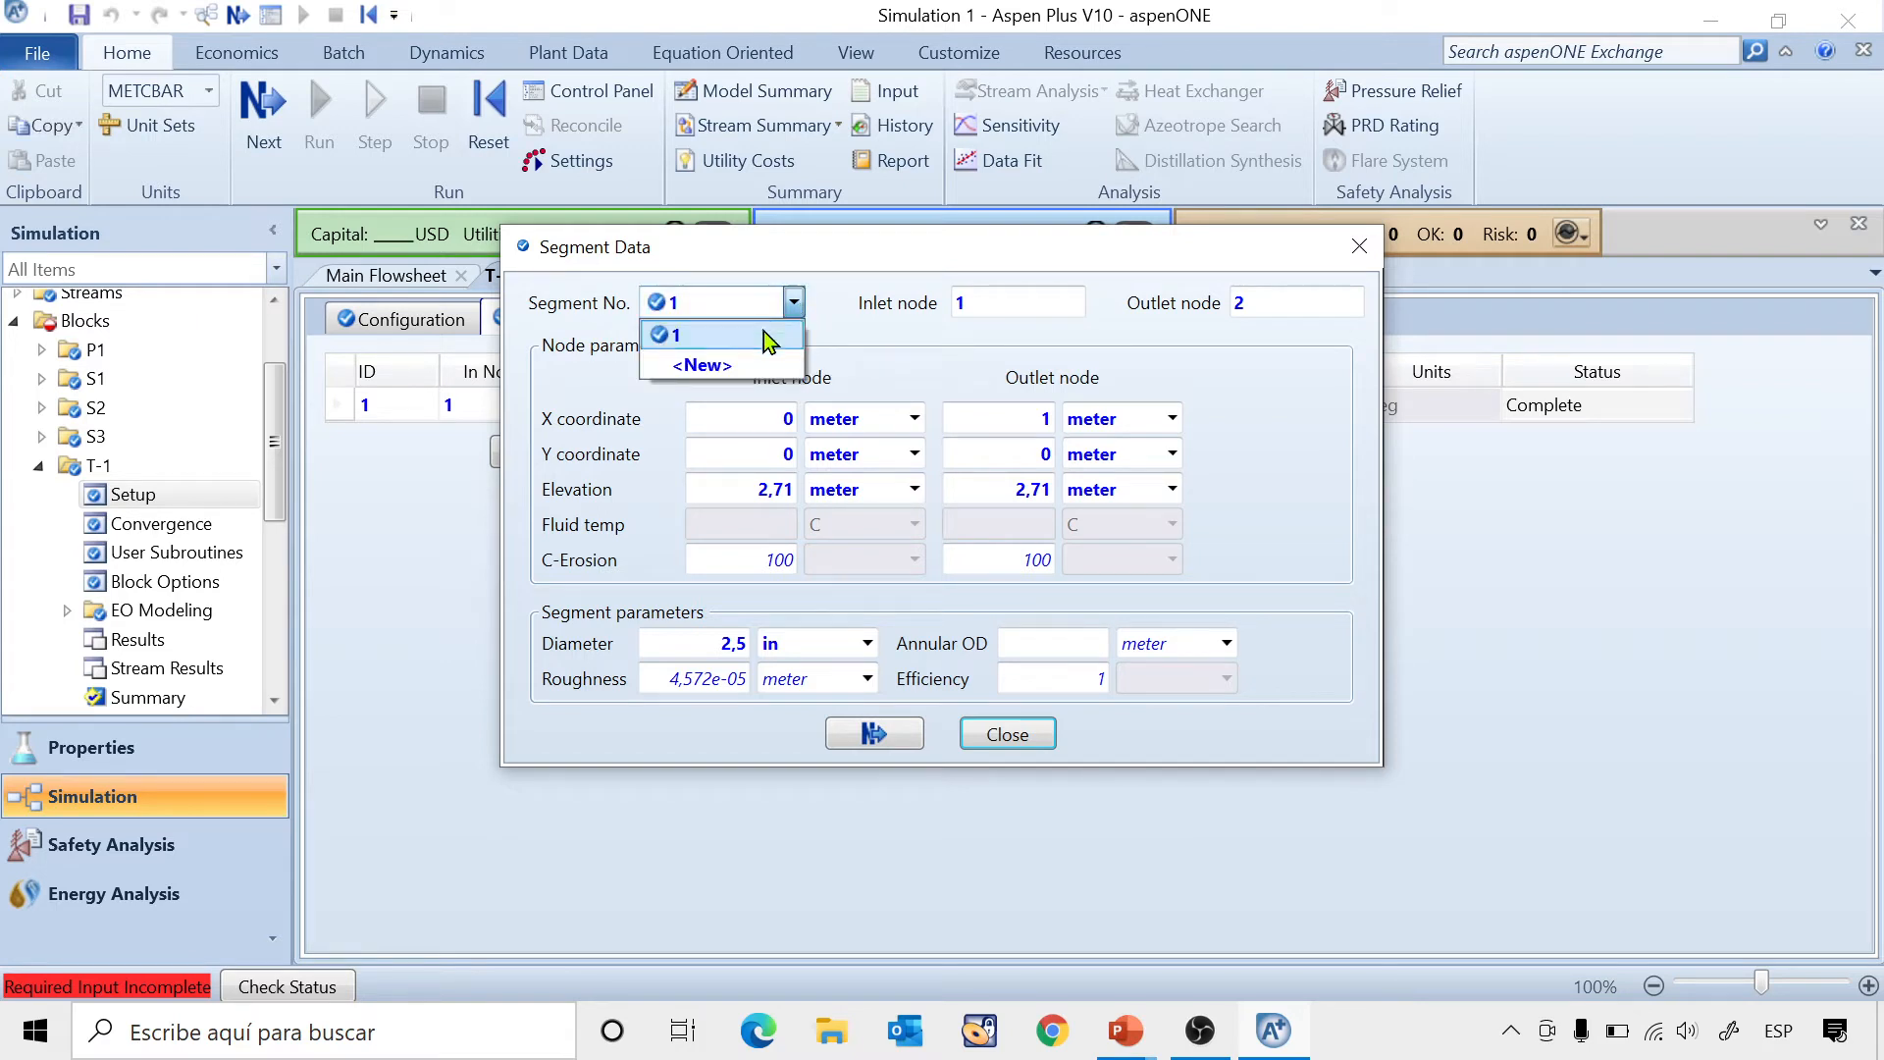
{"action": "left_click", "coordinate": [703, 365]}
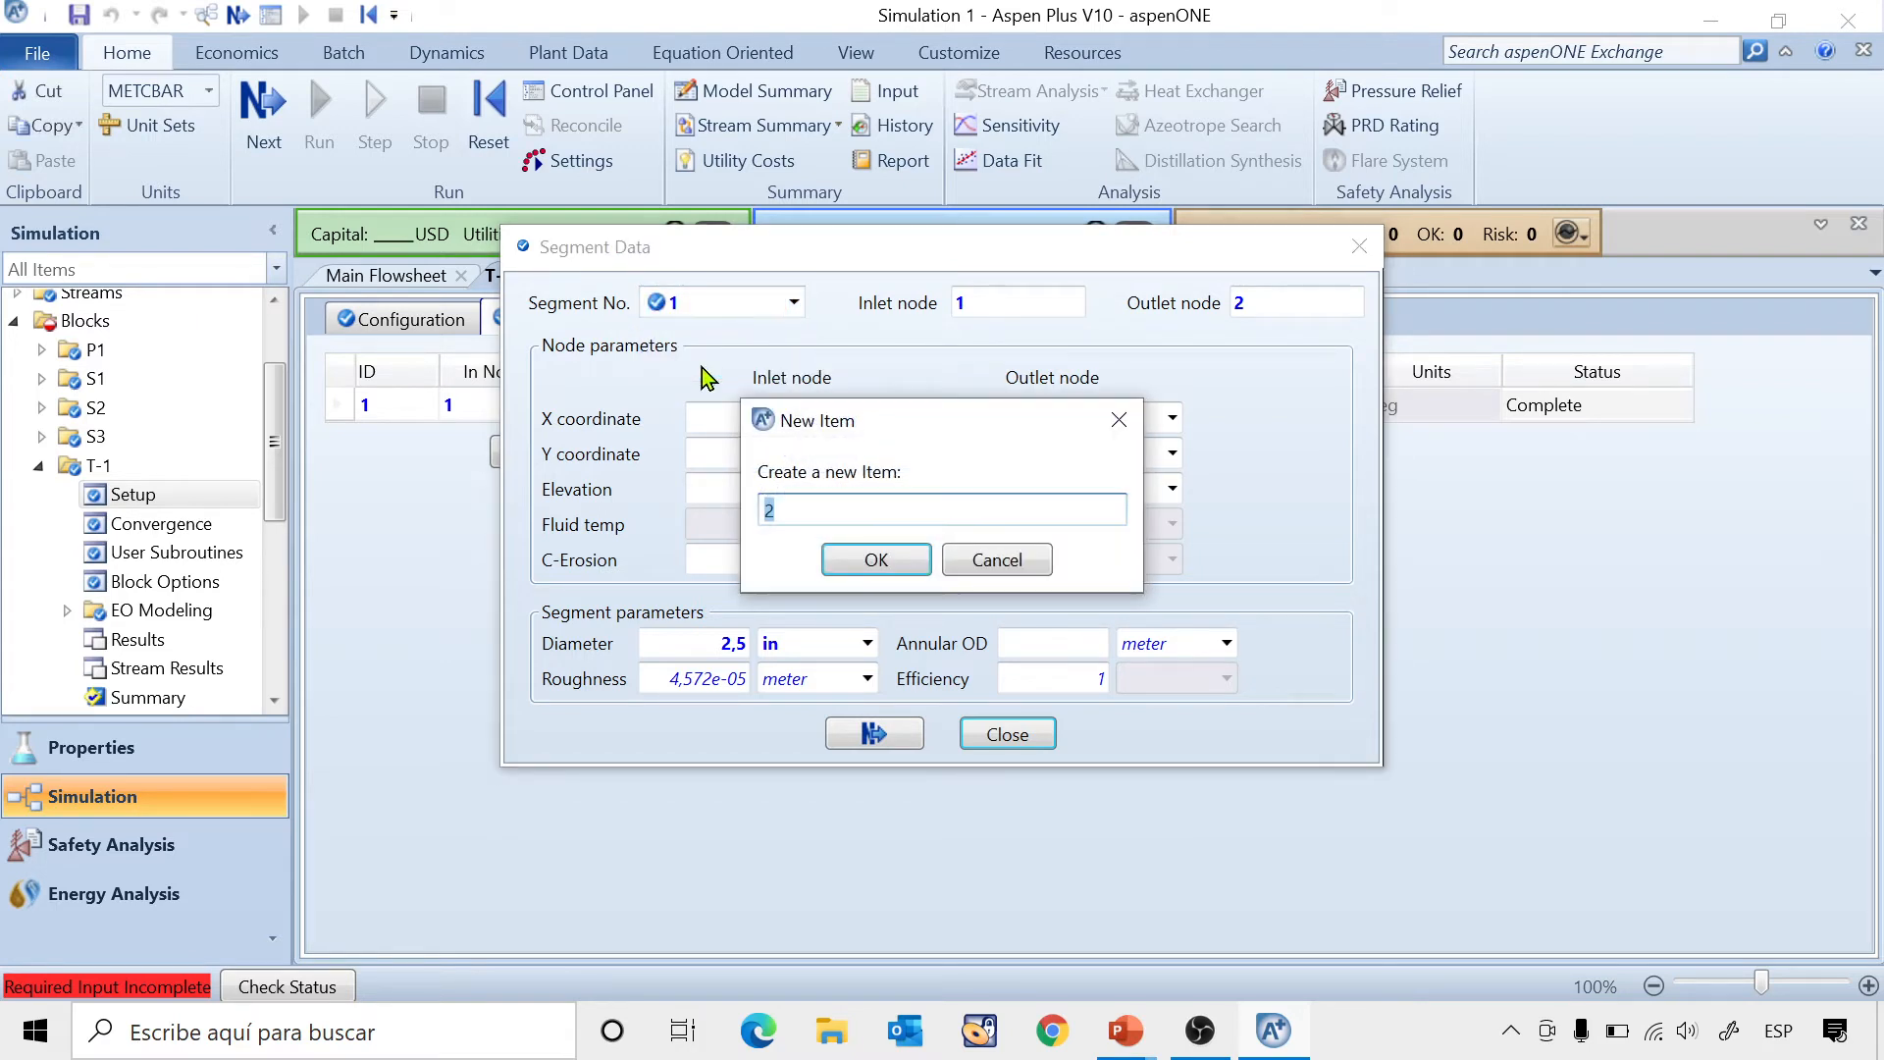
{"action": "left_click", "coordinate": [851, 569]}
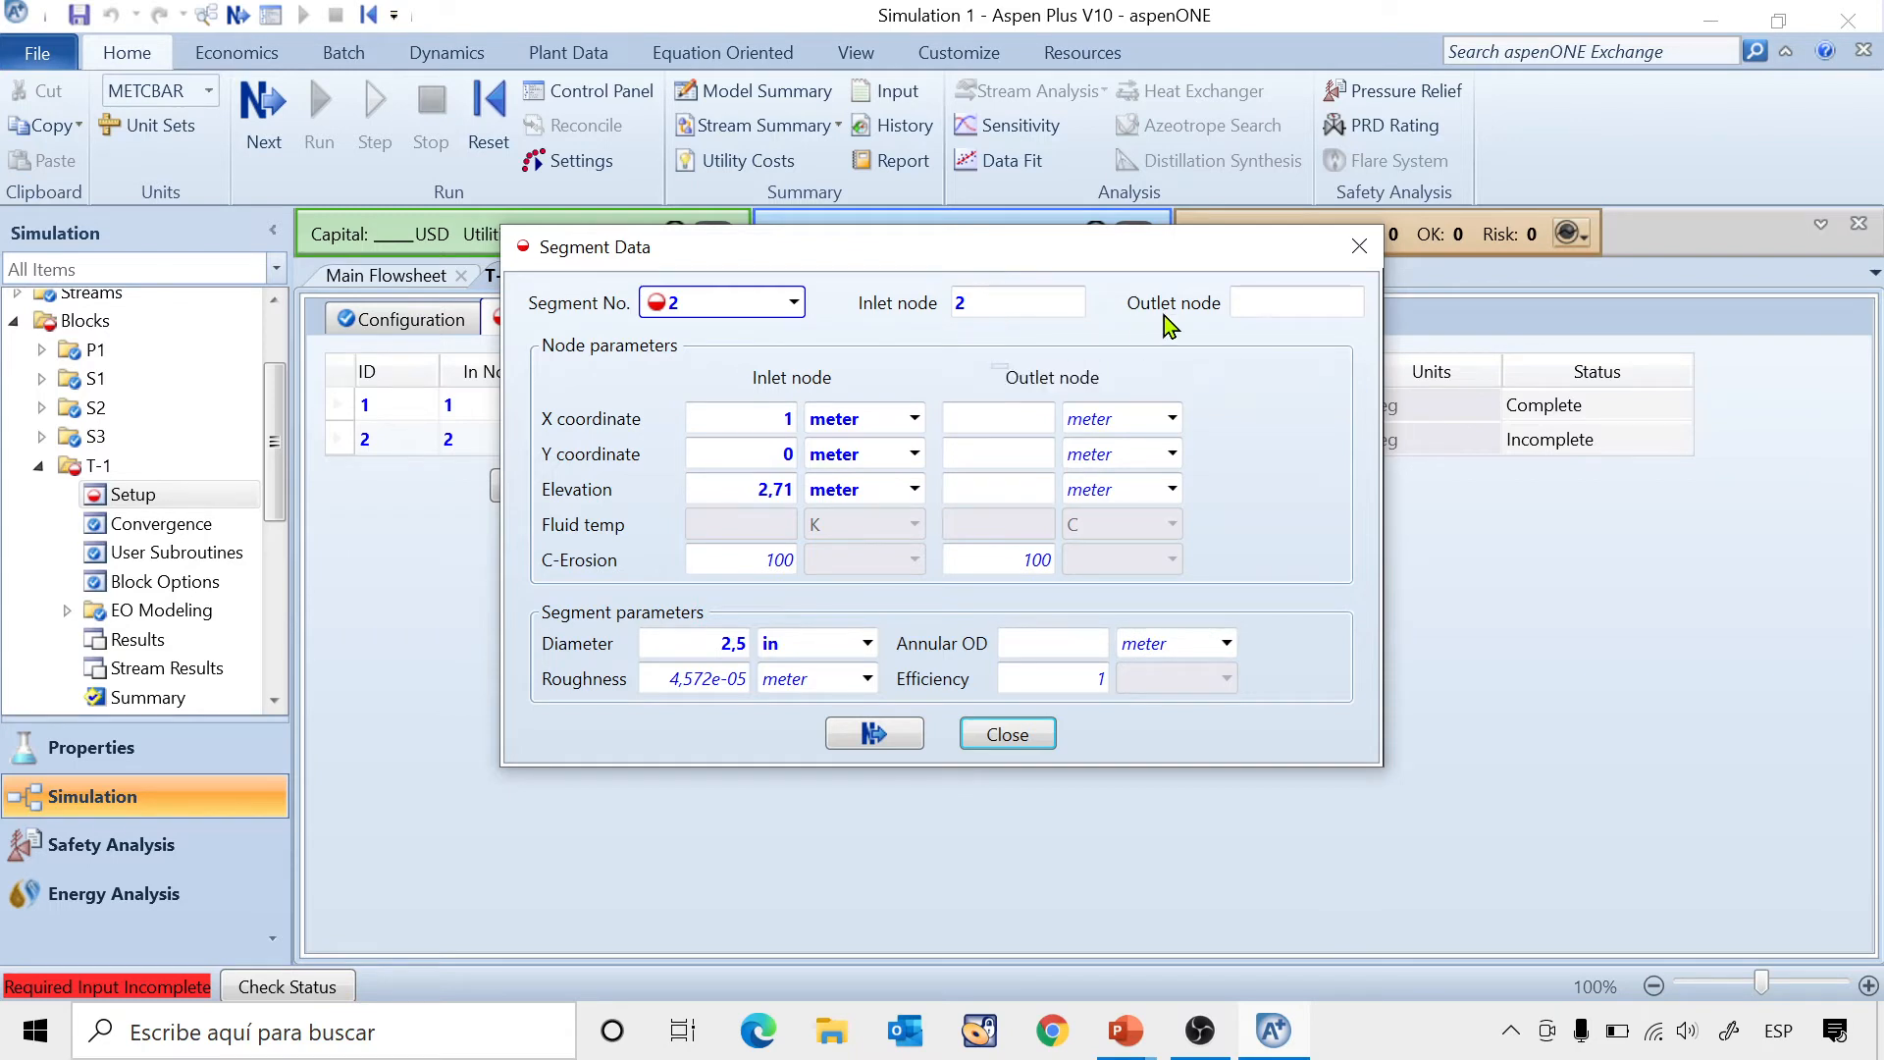
{"action": "left_click", "coordinate": [1283, 312]}
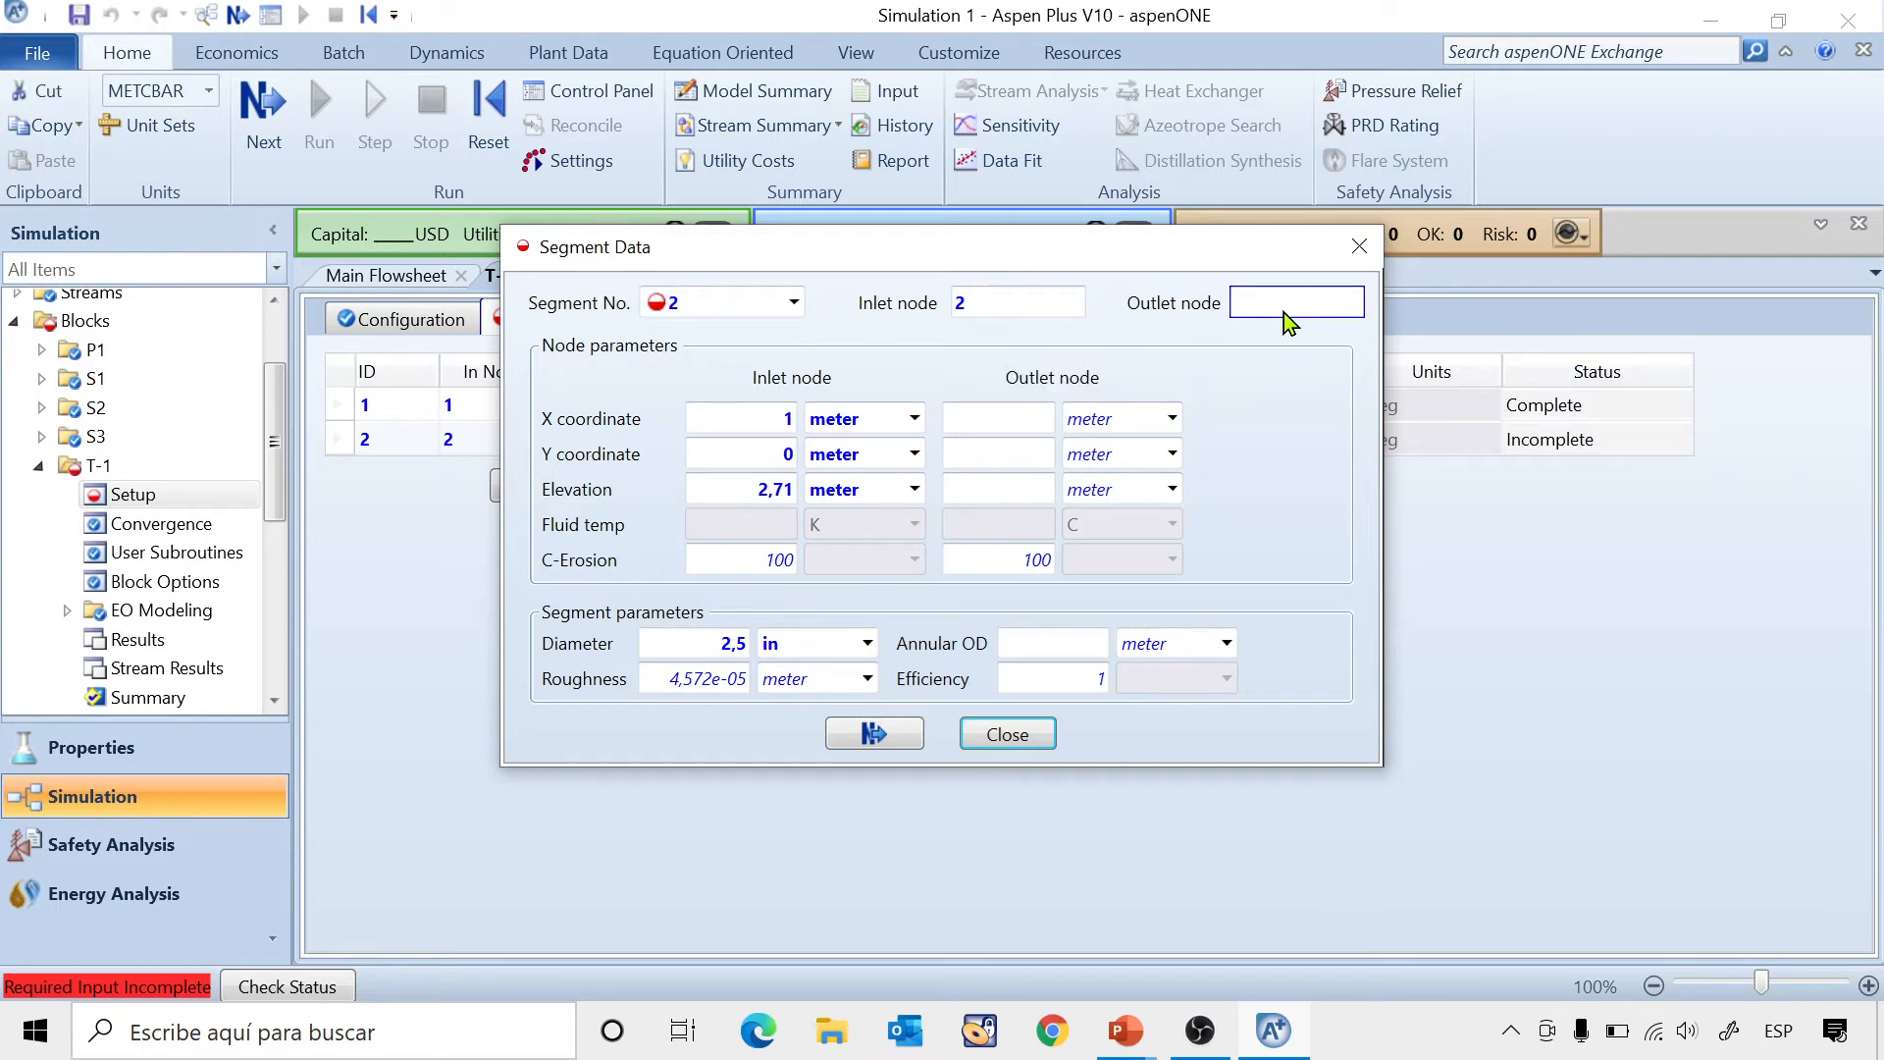
{"action": "type", "text": "3"}
{"action": "left_click", "coordinate": [1279, 374]}
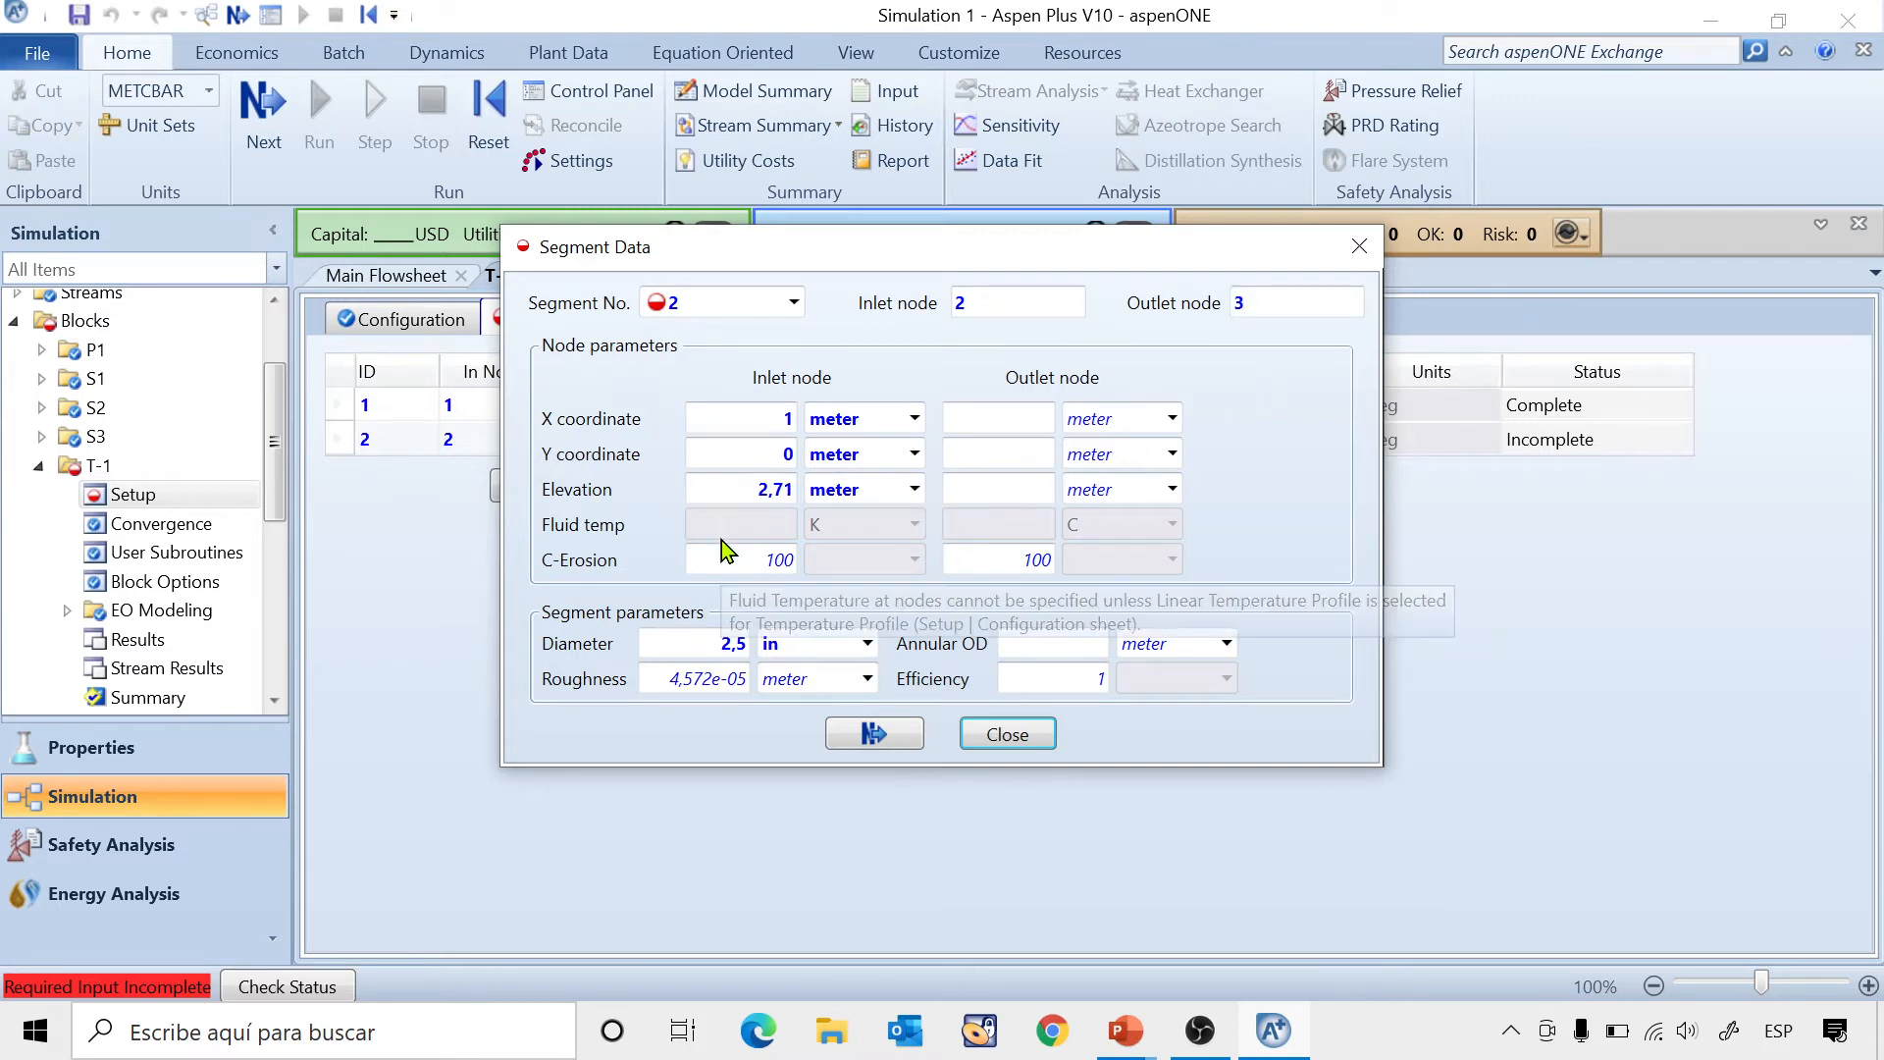
Set the outlet node of T-1's segment 2 to X 1, Y 0,29 and elevation 2,71 meter, and close the segment data.
{"action": "left_click", "coordinate": [1026, 422]}
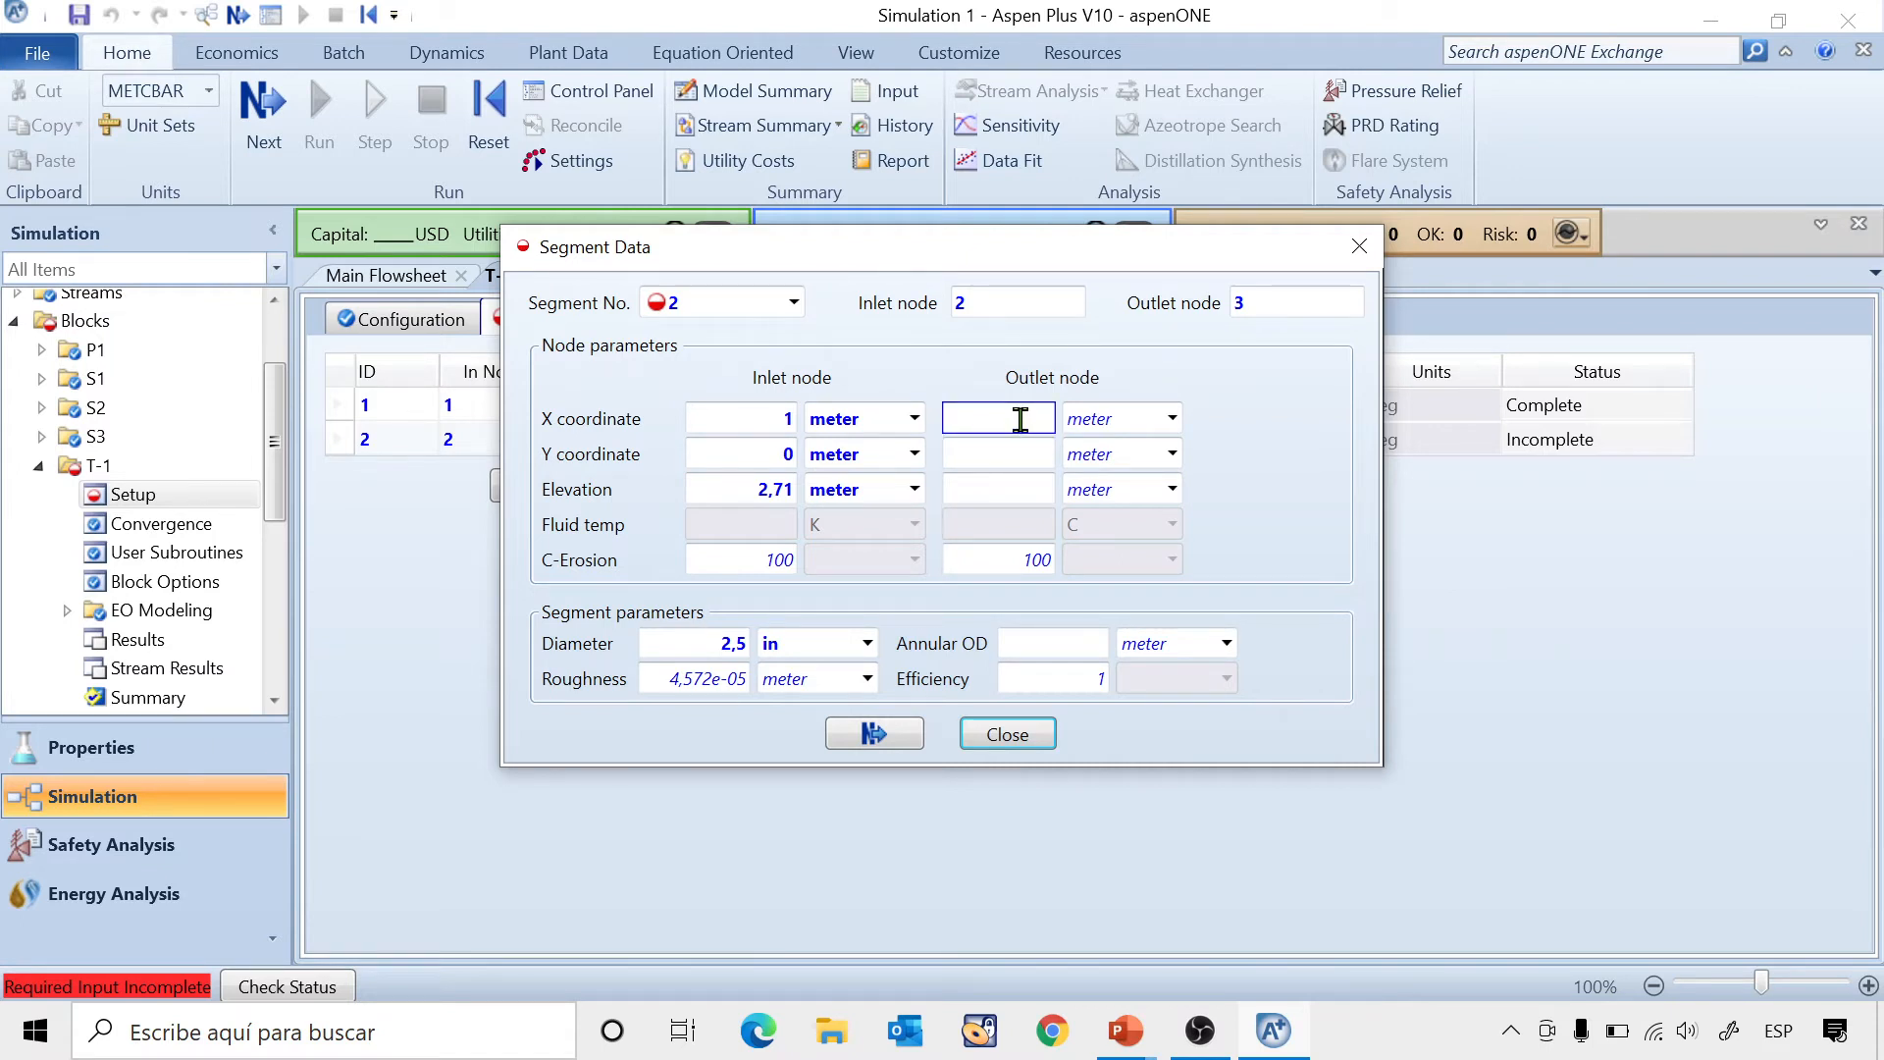
{"action": "type", "text": "1"}
{"action": "left_click", "coordinate": [1015, 456]}
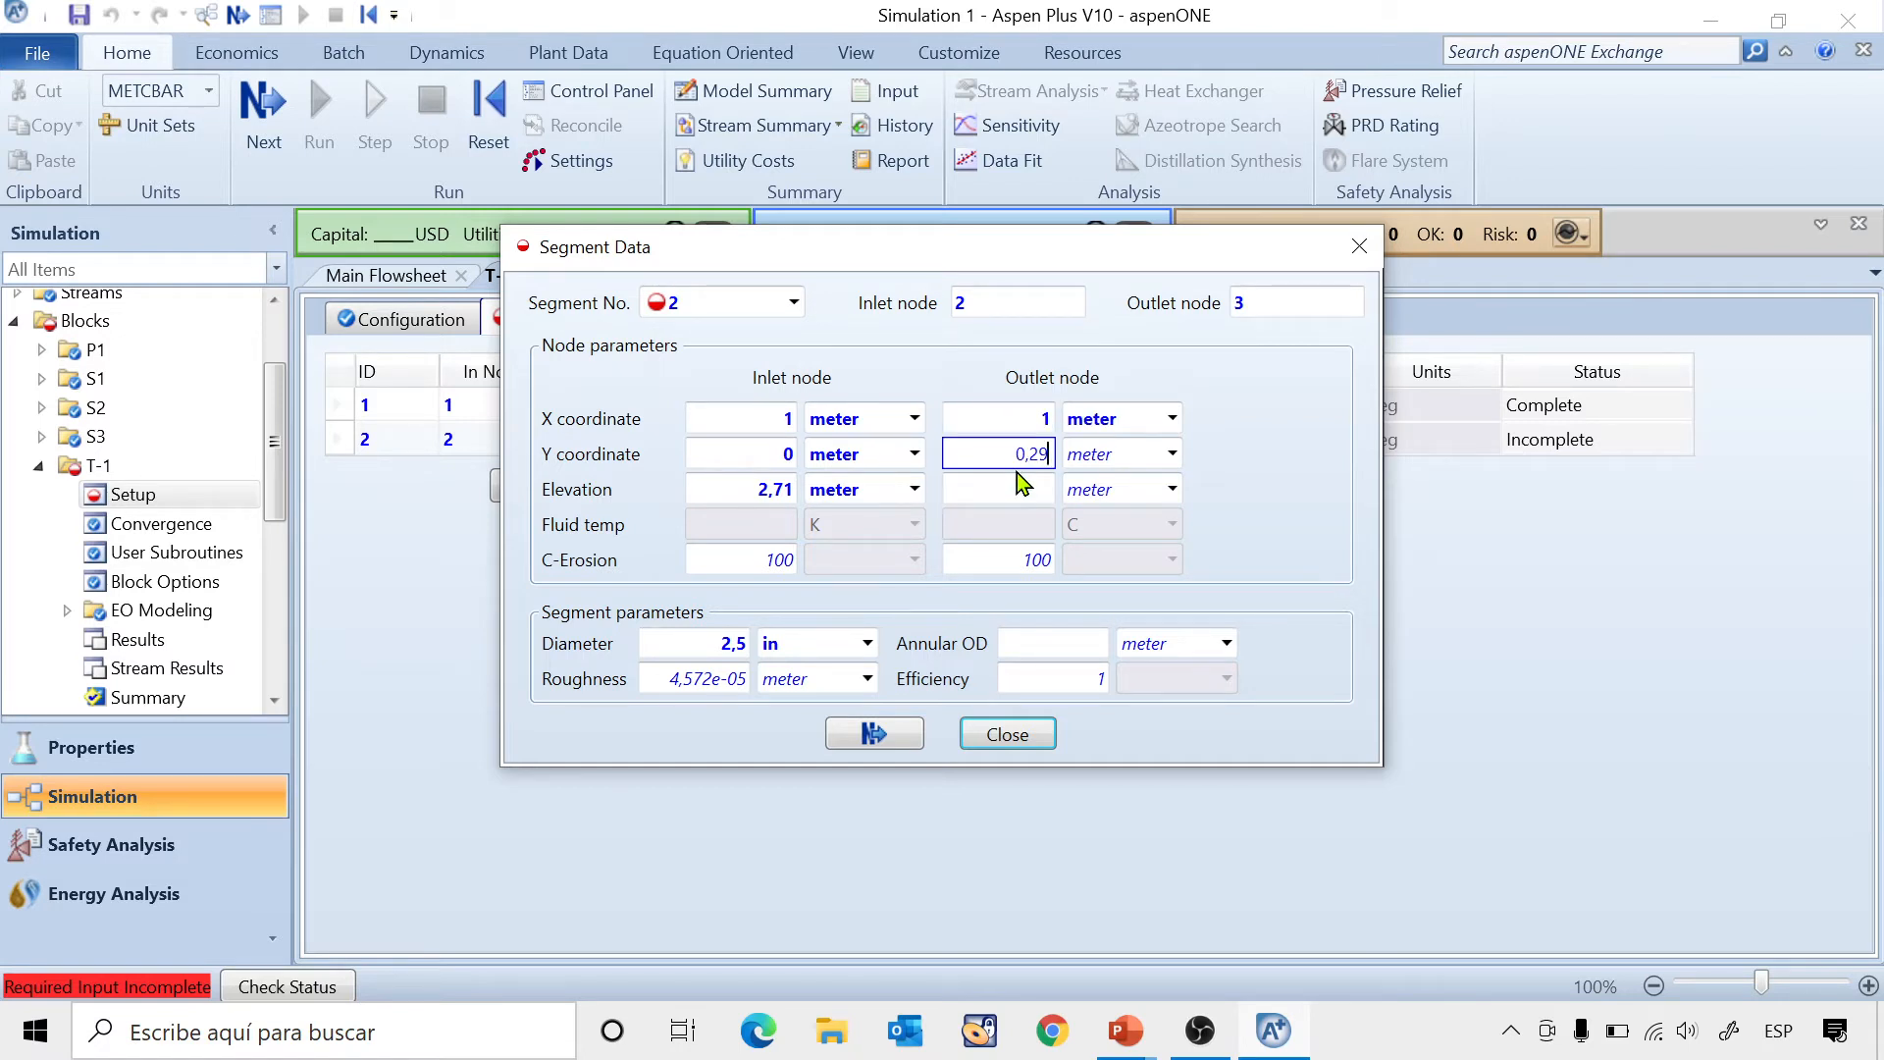
{"action": "left_click", "coordinate": [1019, 488]}
{"action": "type", "text": "2"}
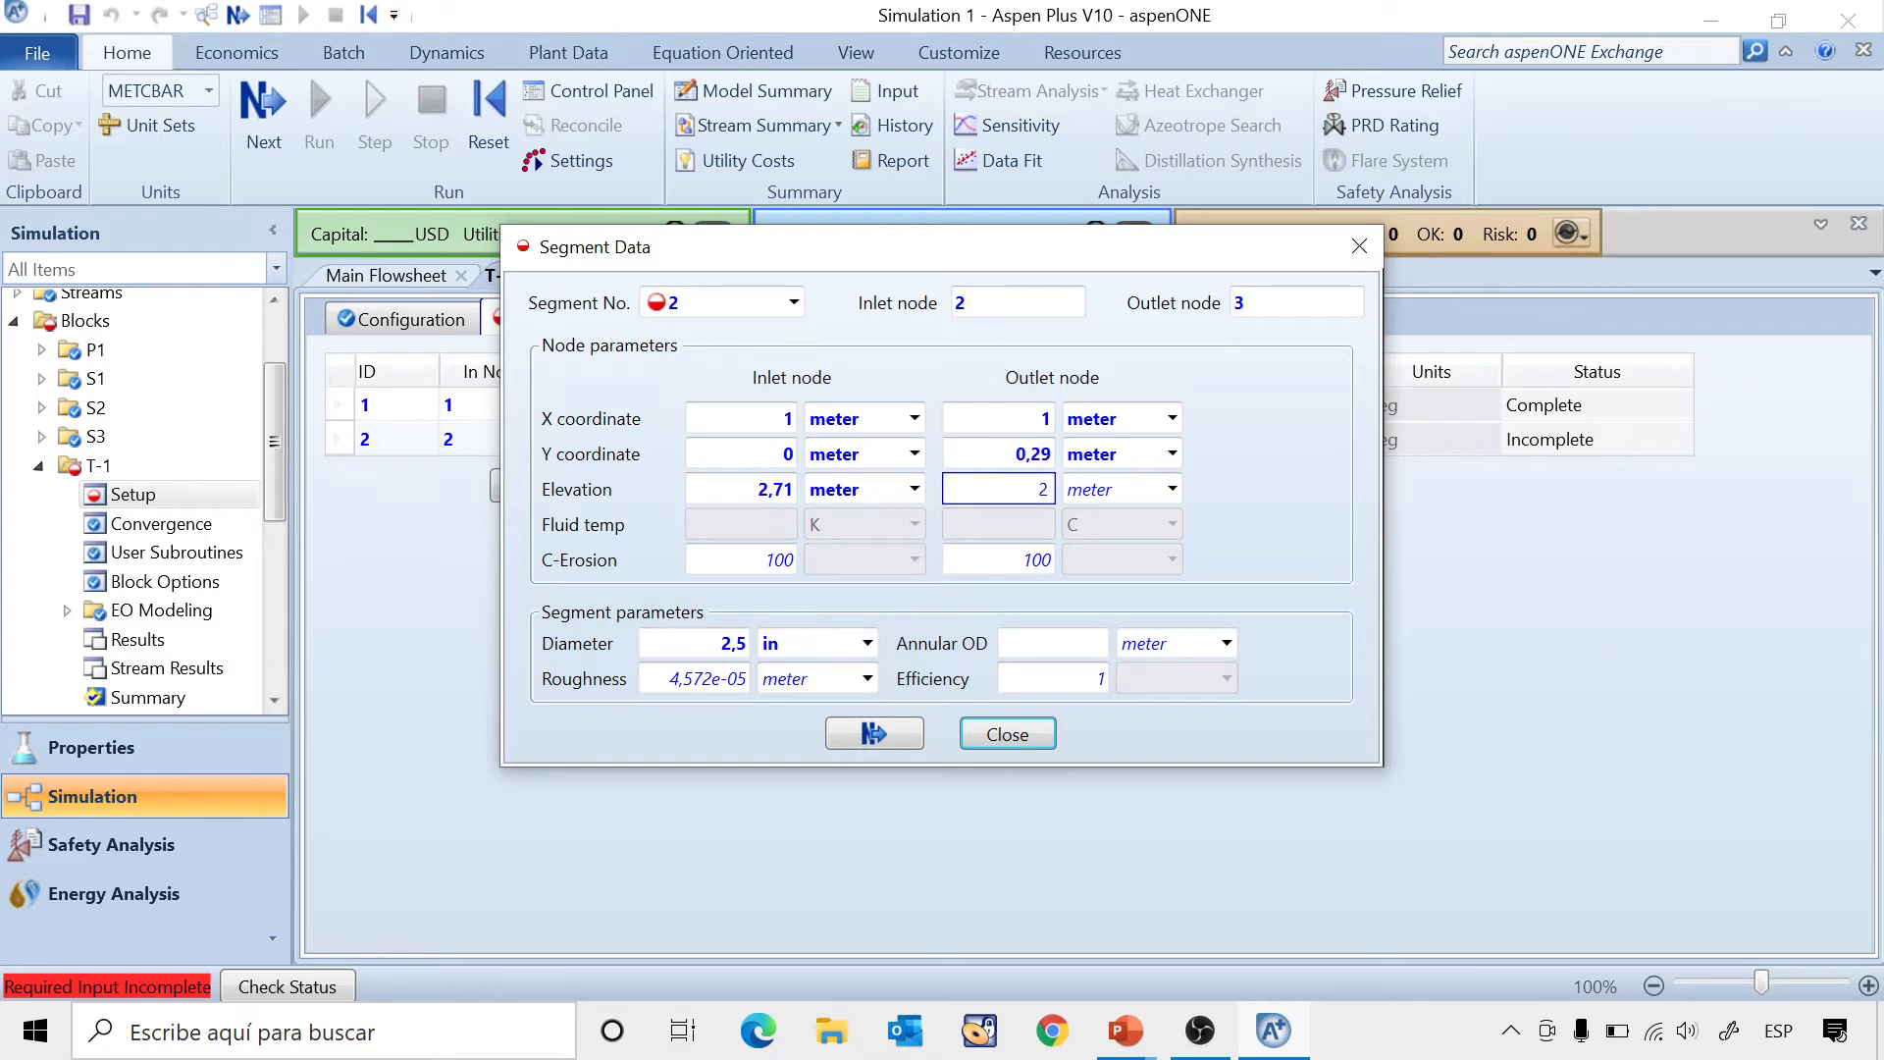
{"action": "type", "text": ",71"}
{"action": "key", "text": "Return"}
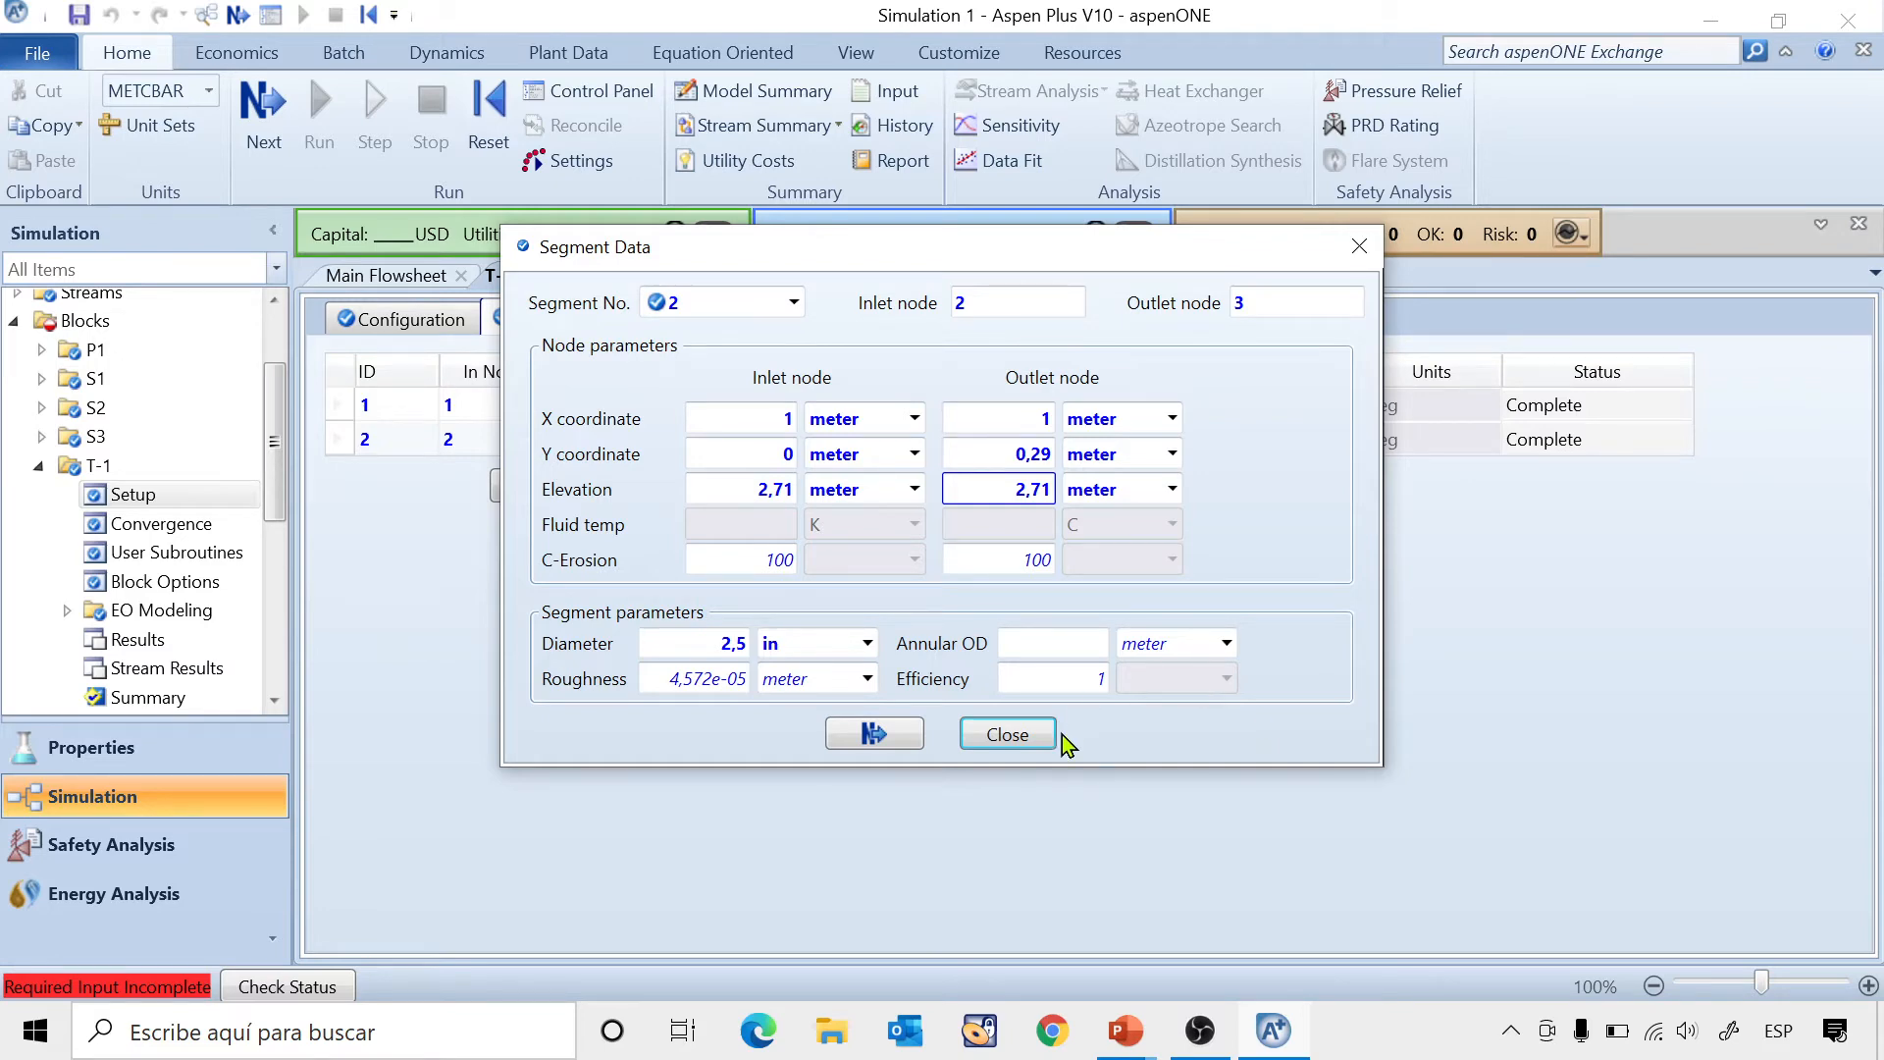
{"action": "left_click", "coordinate": [1024, 748]}
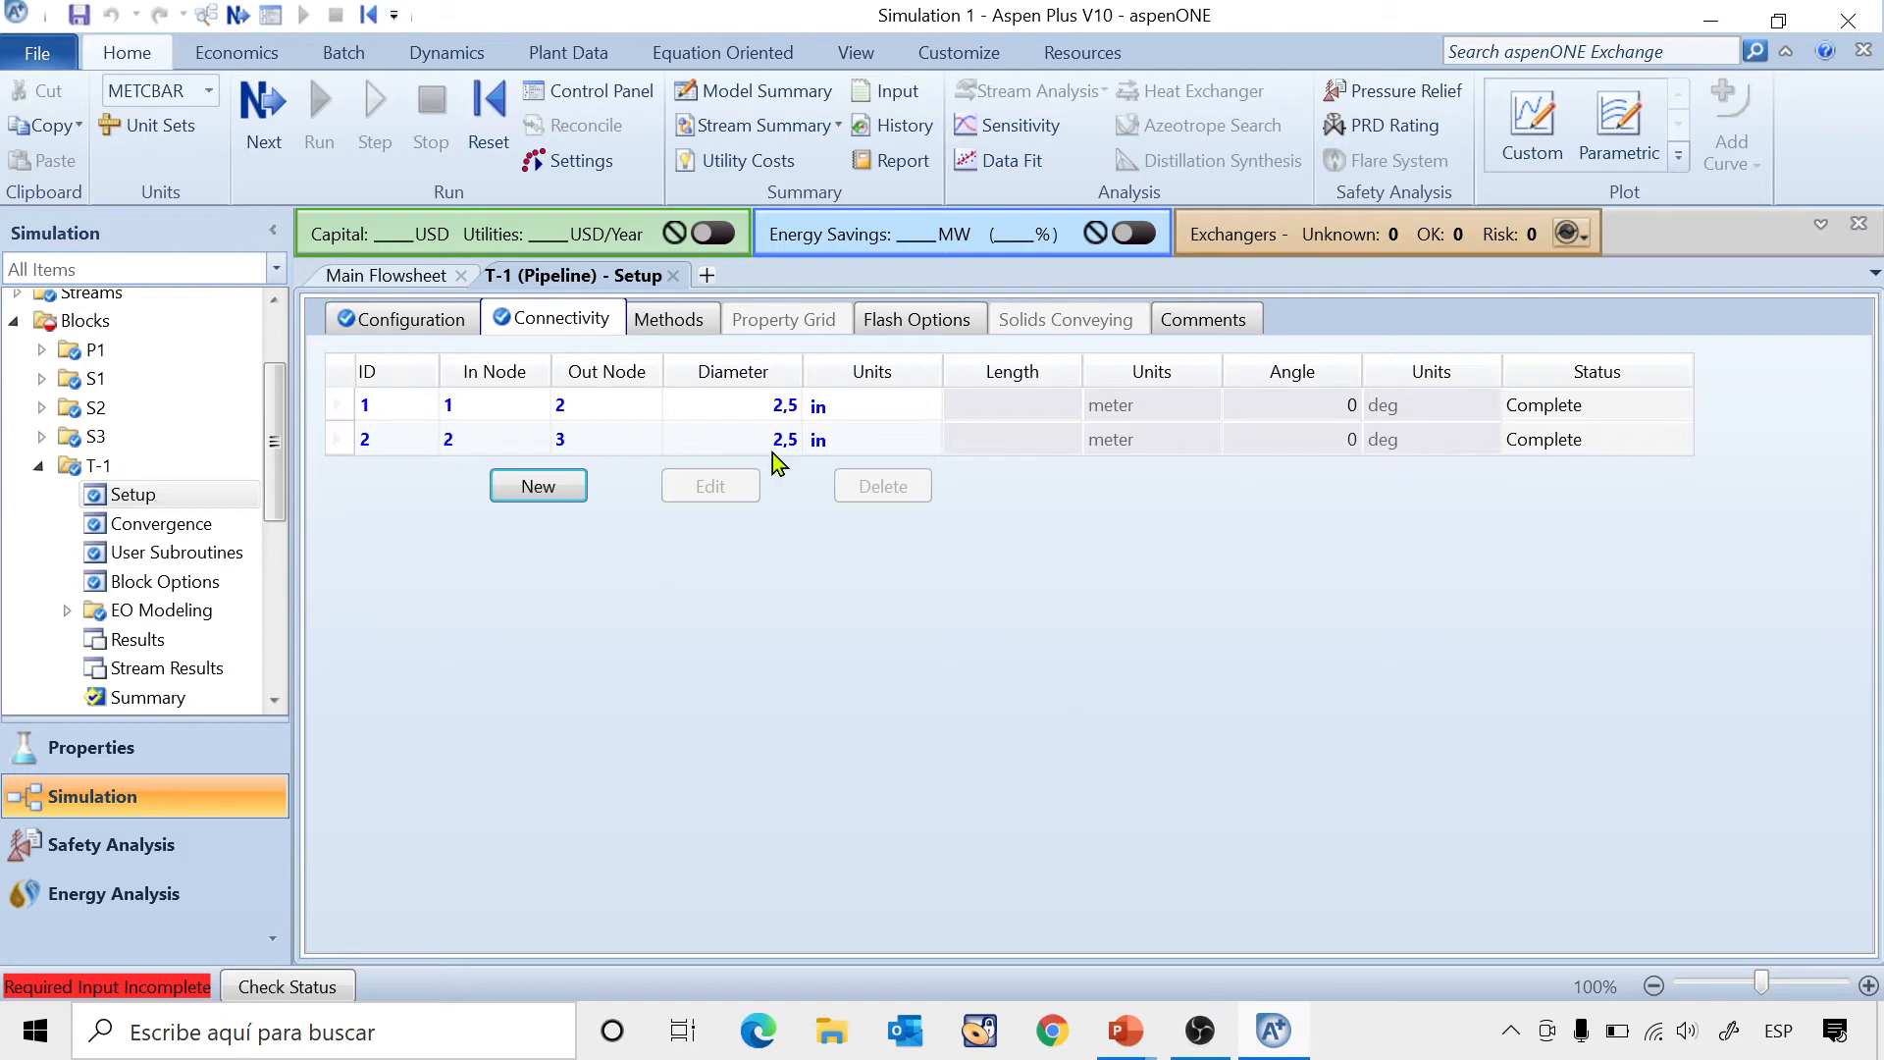
Set the valid phases of pipeline T-1 to Liquid-Only in its flash options.
{"action": "left_click", "coordinate": [41, 464]}
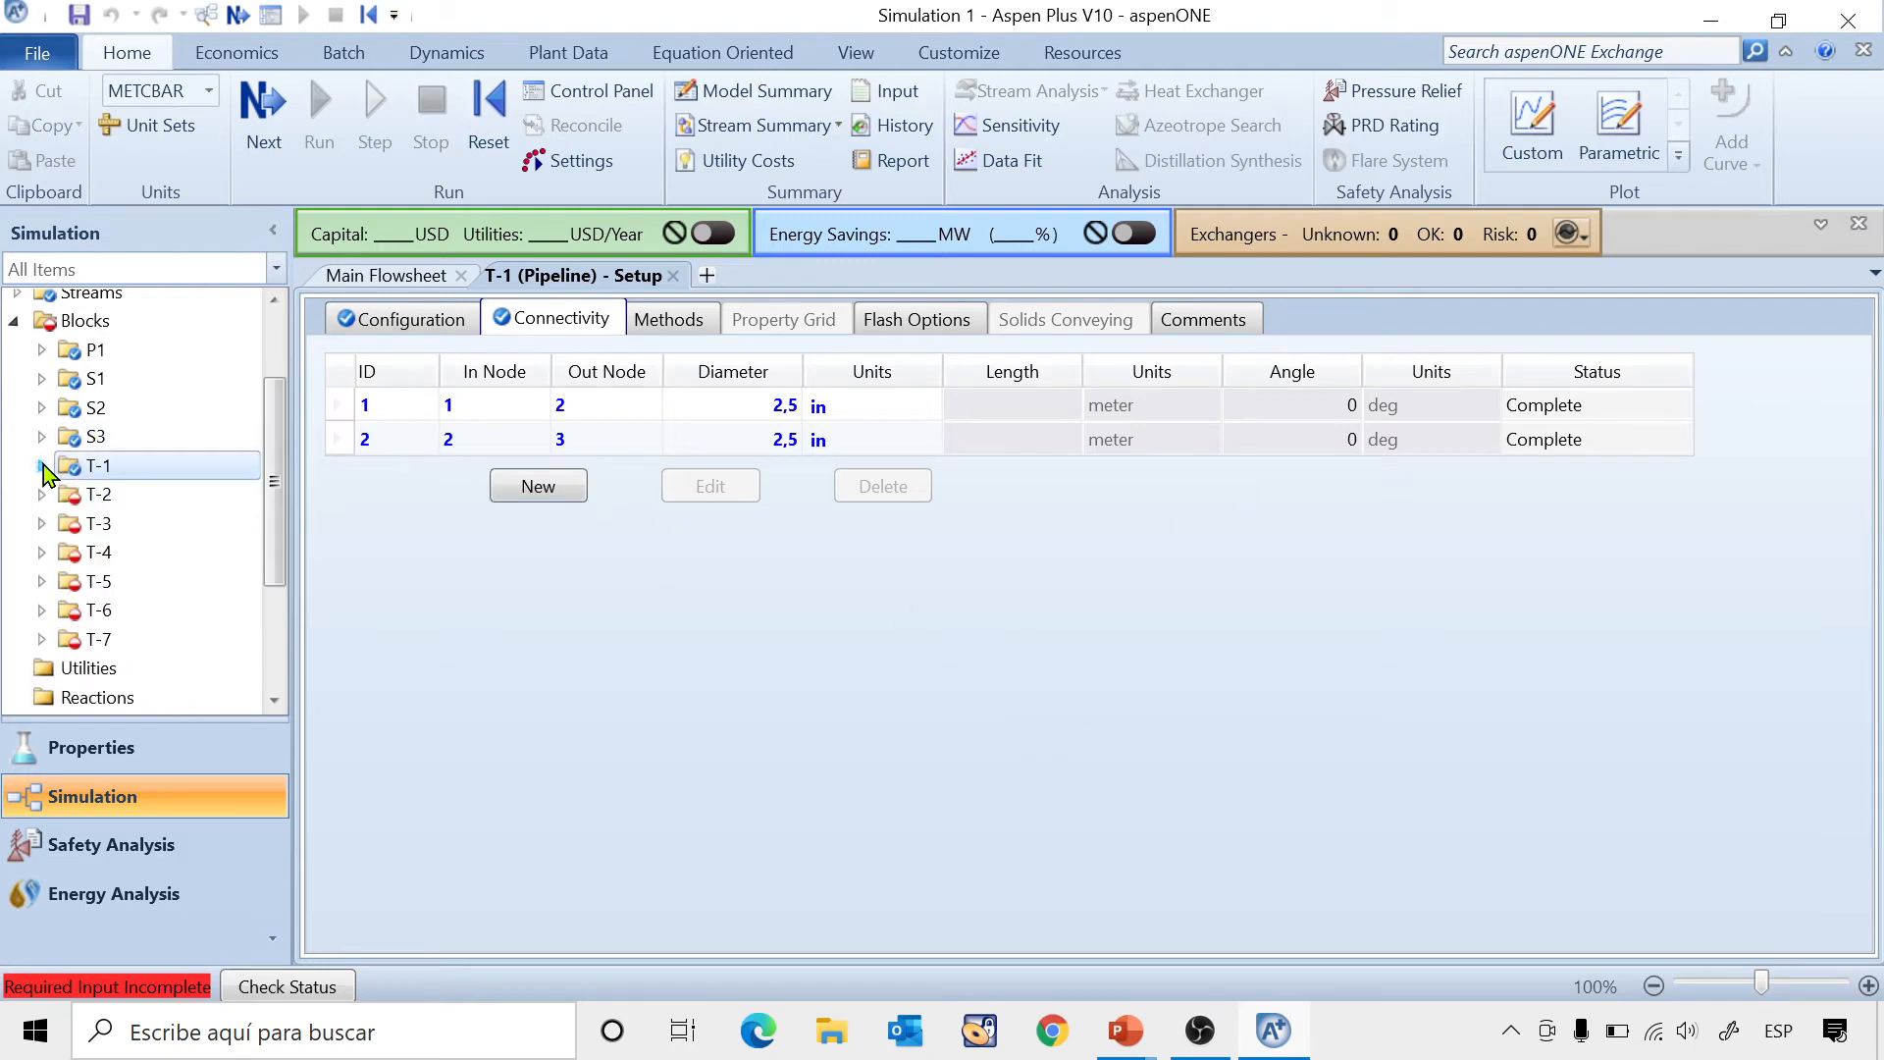
{"action": "left_click", "coordinate": [41, 495]}
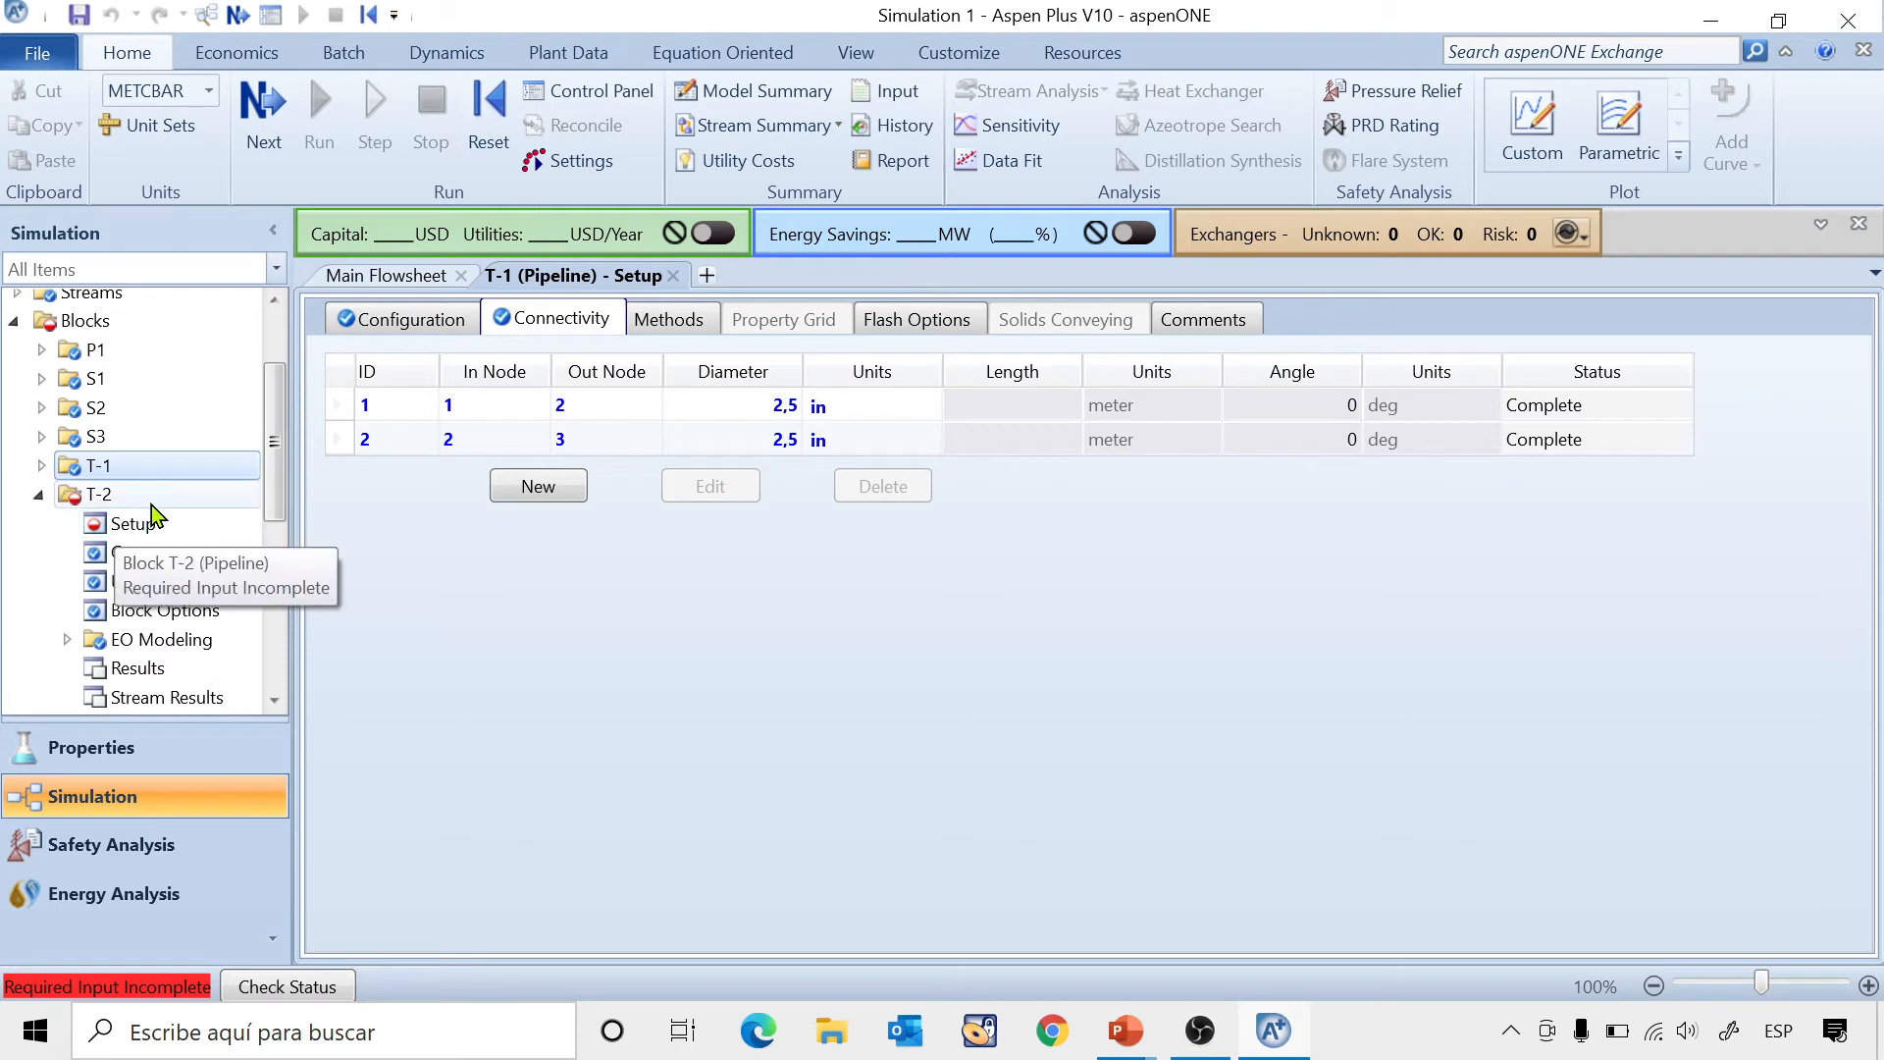
{"action": "left_click", "coordinate": [41, 465]}
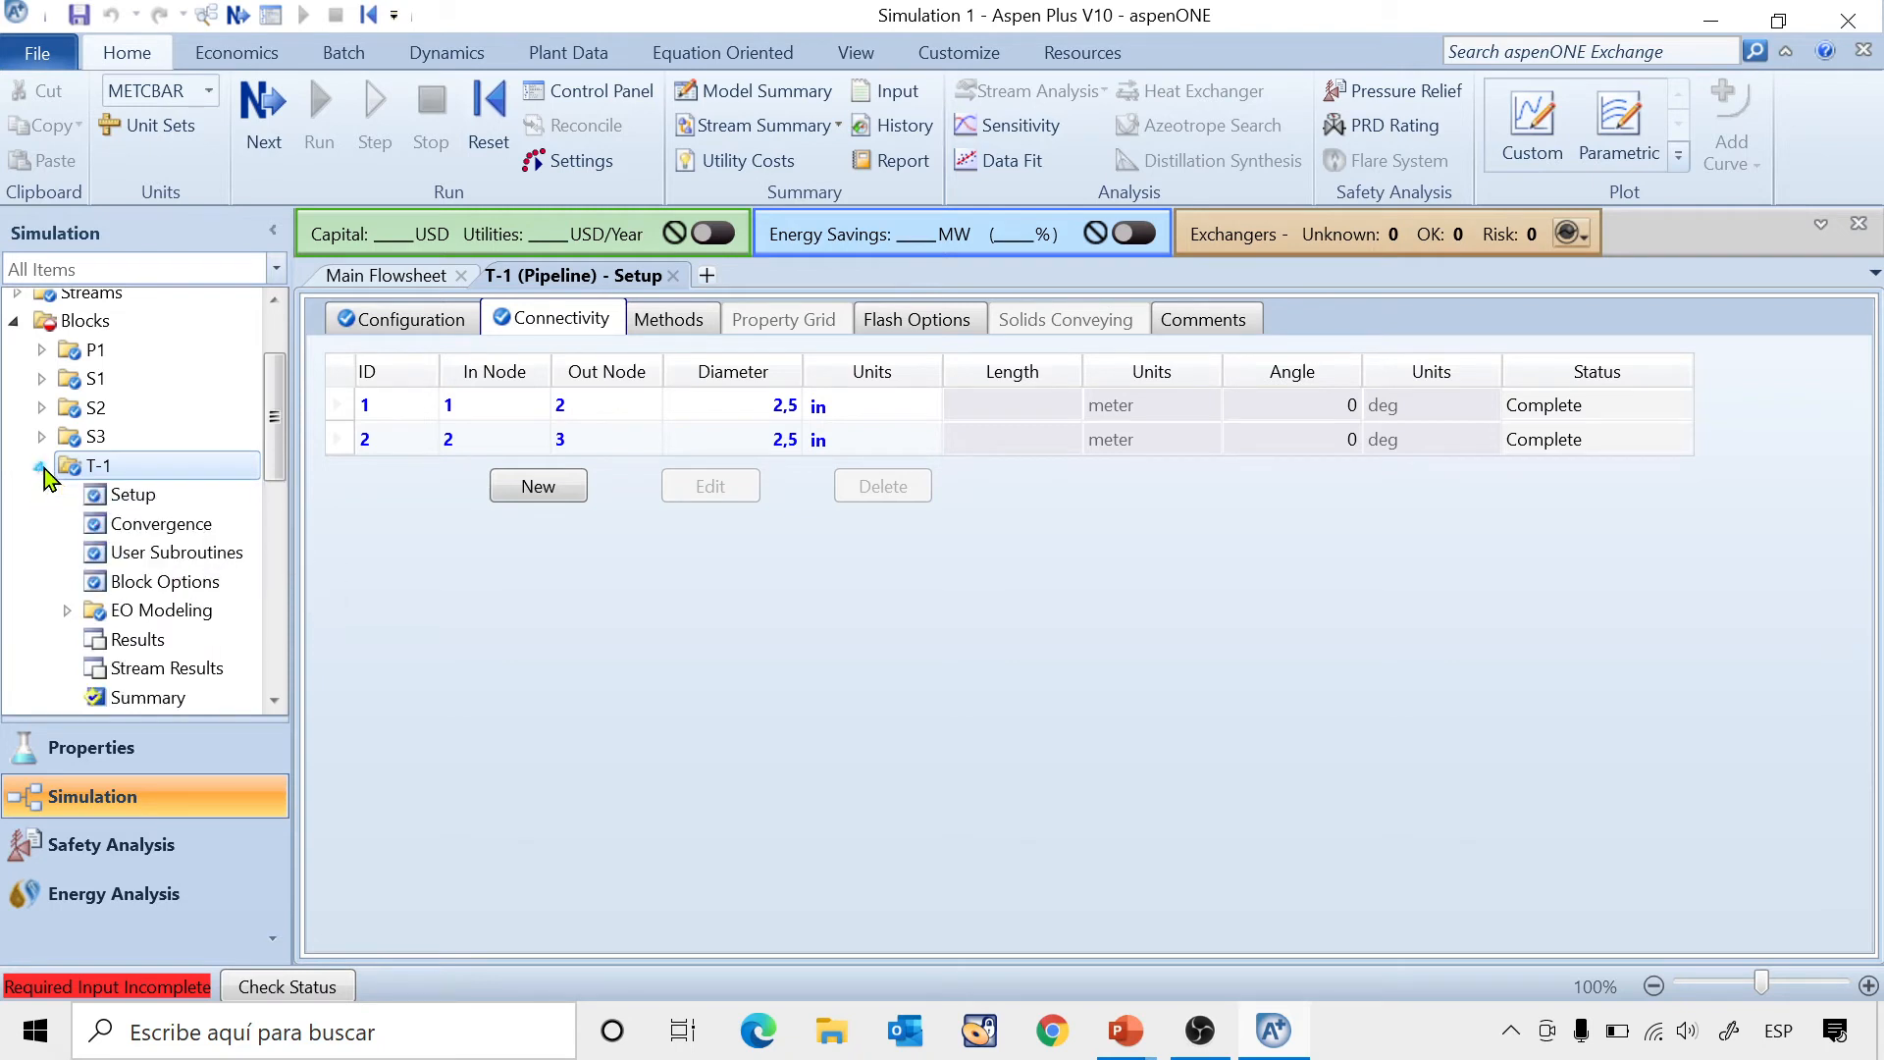
{"action": "left_click", "coordinate": [143, 500]}
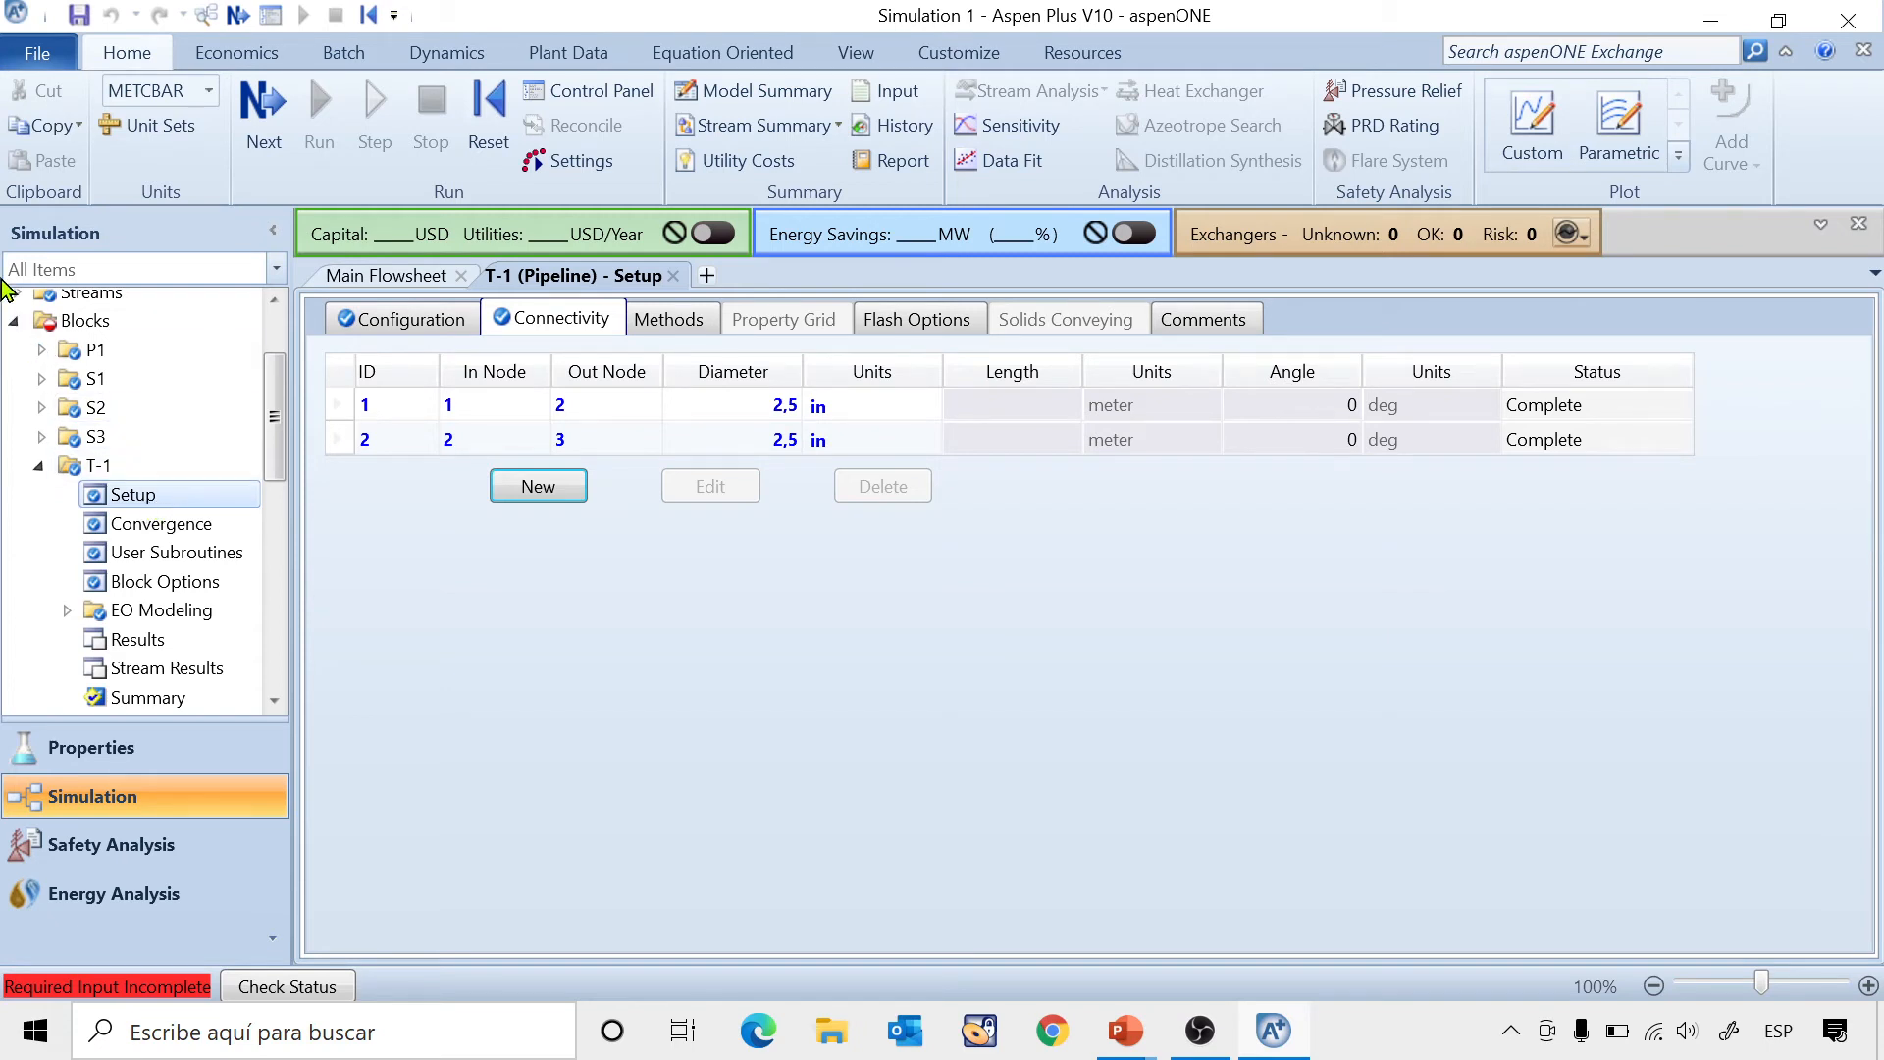
{"action": "left_click", "coordinate": [887, 326]}
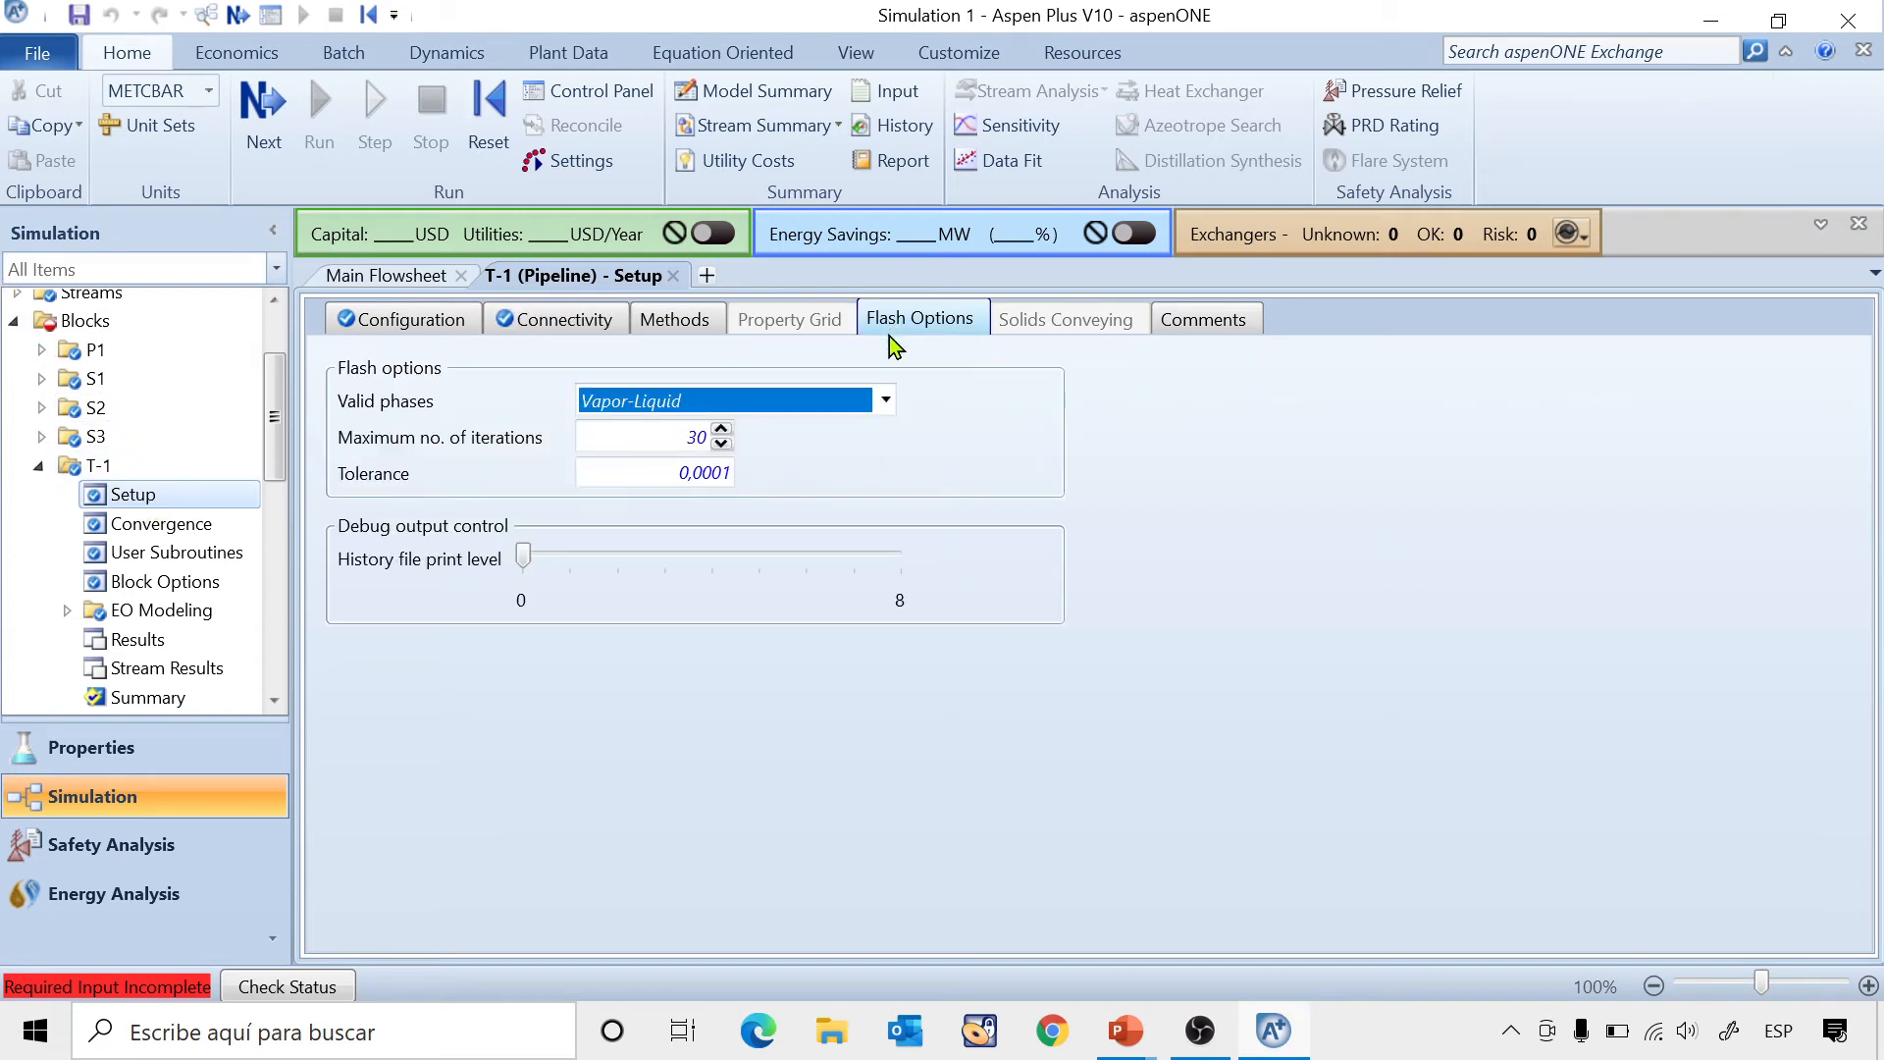
{"action": "left_click", "coordinate": [889, 399]}
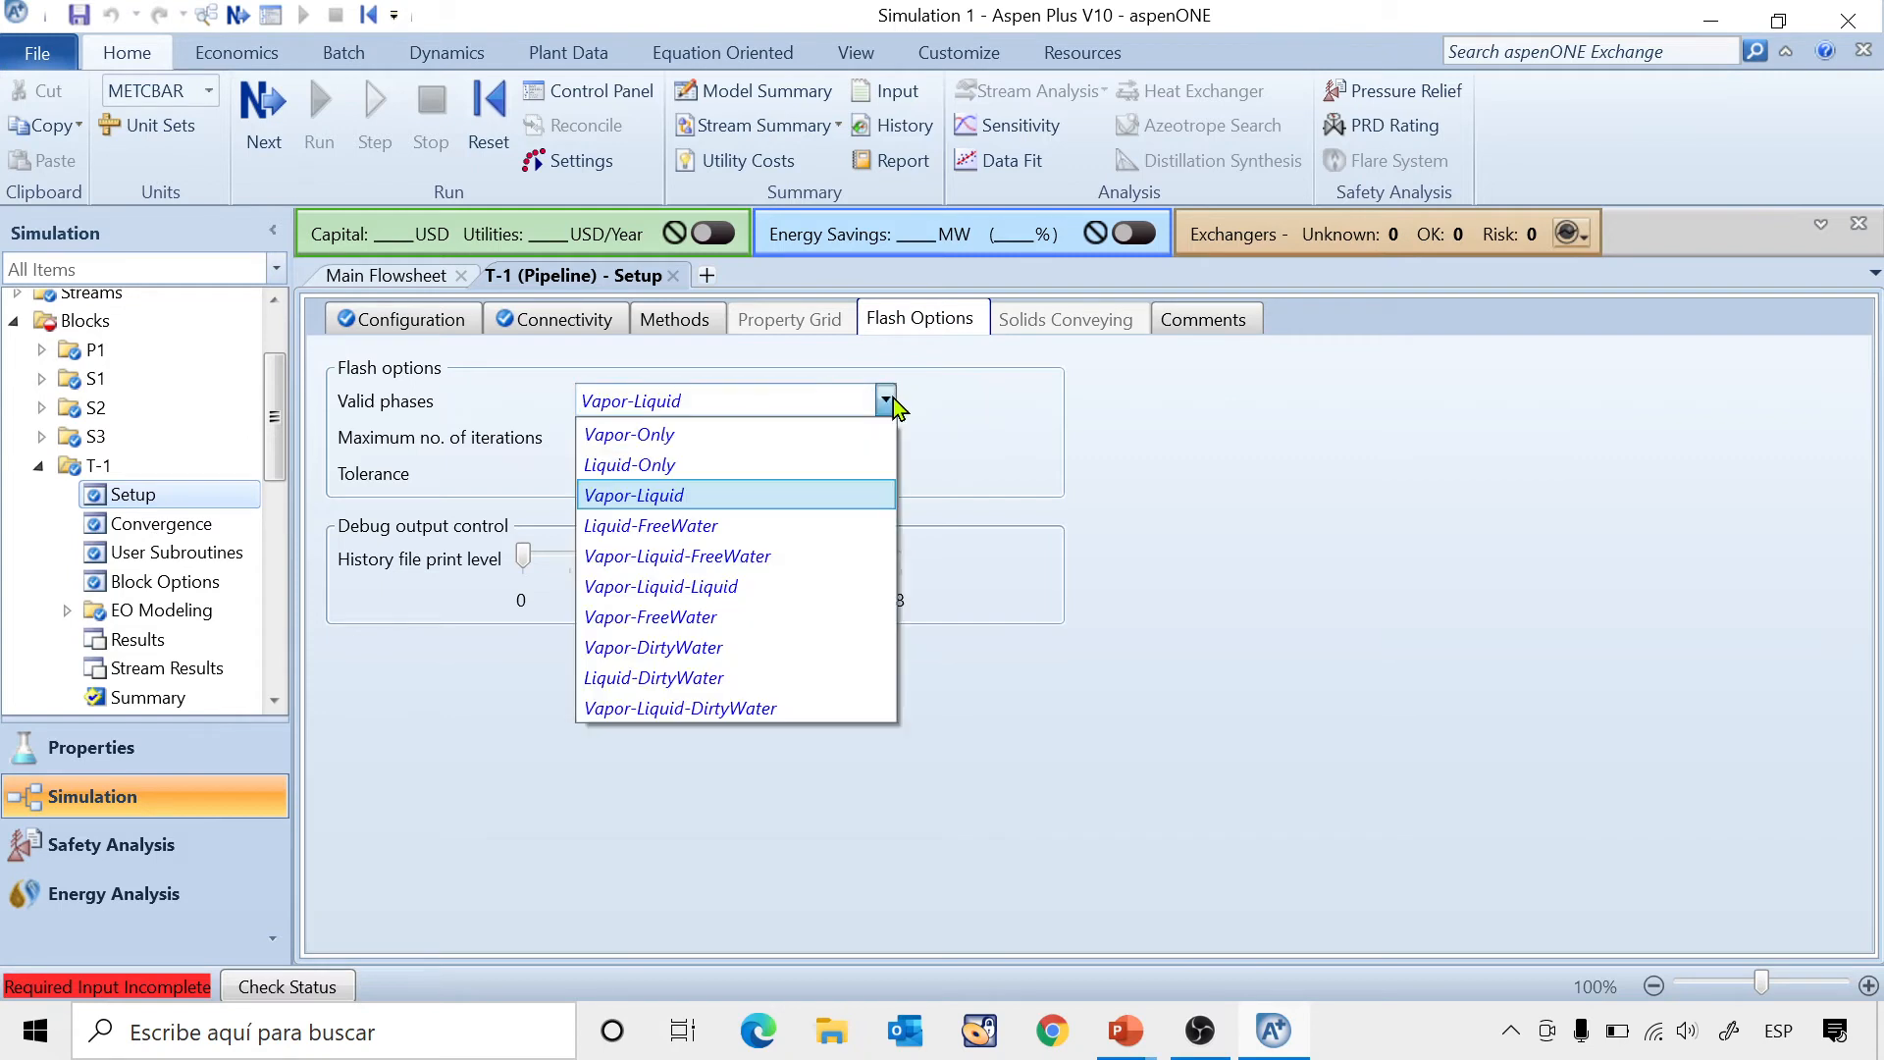
{"action": "left_click", "coordinate": [692, 461]}
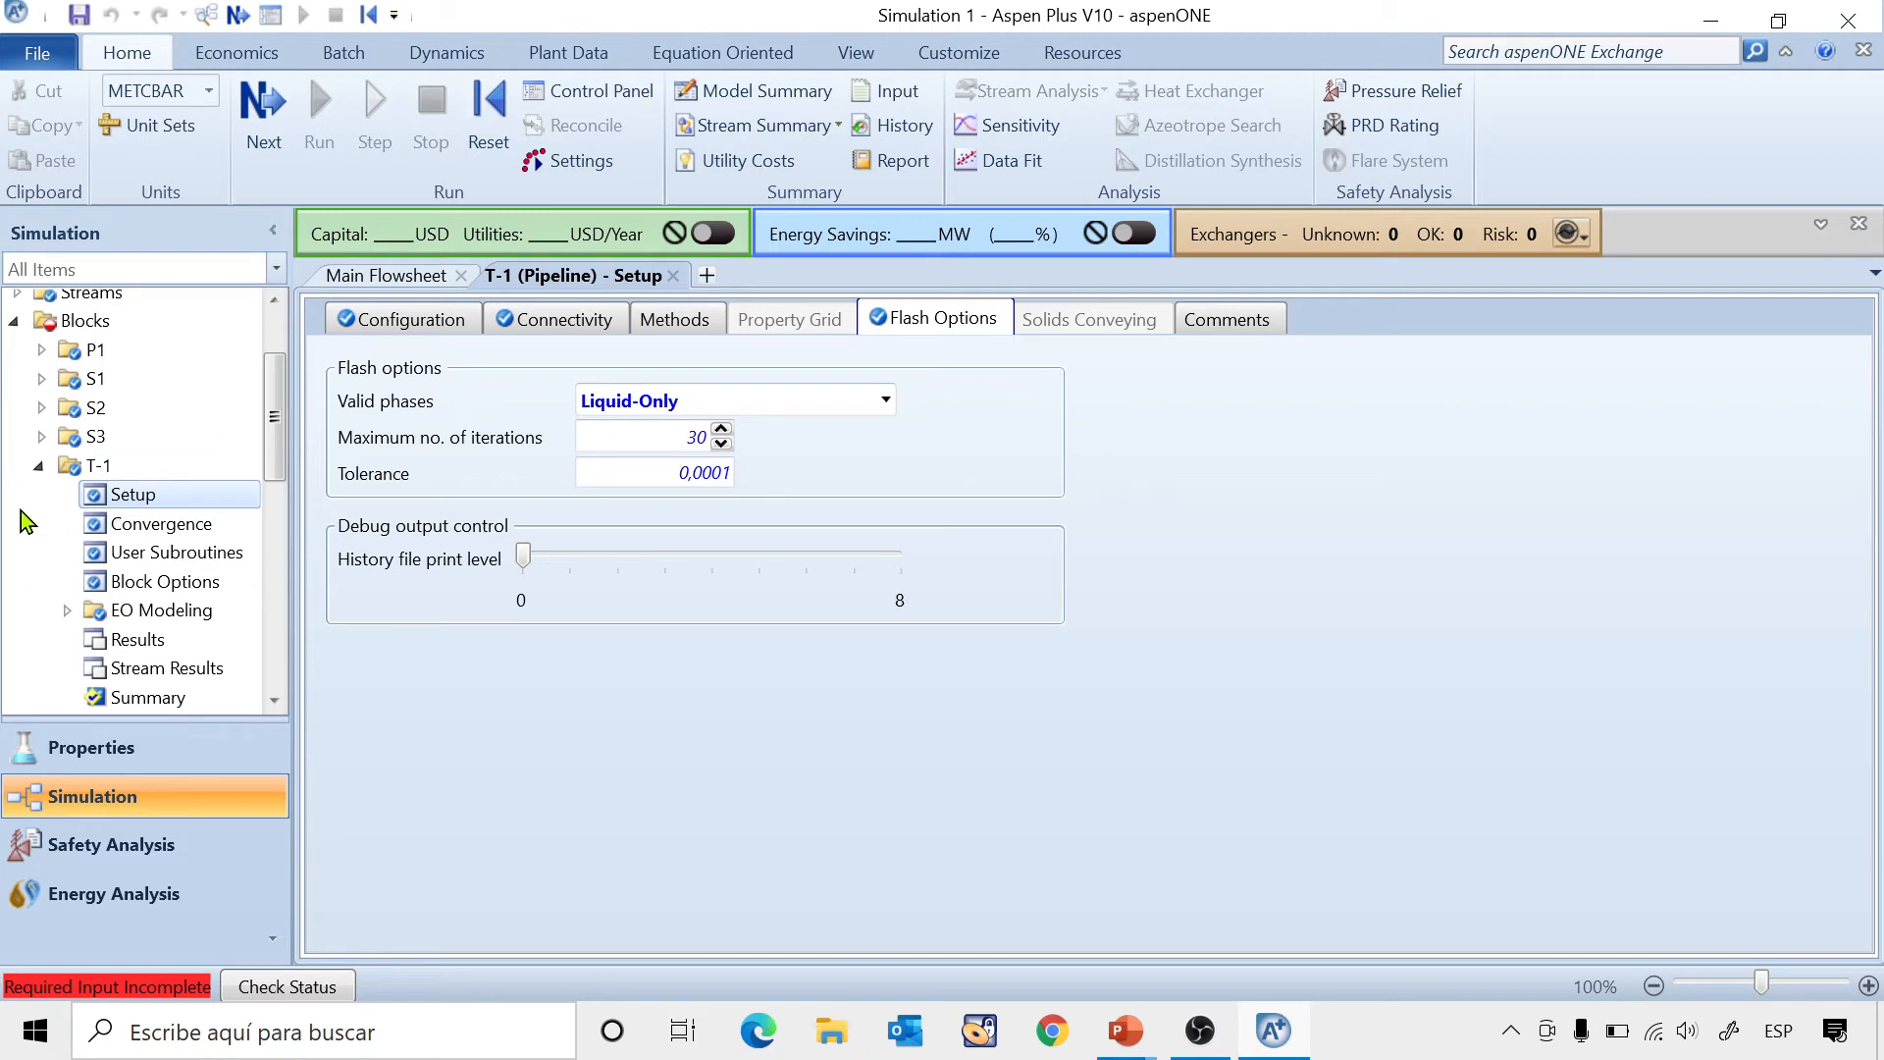
Open the setup of pipeline T-2 and define its segment geometry by node coordinates.
{"action": "left_click", "coordinate": [39, 467]}
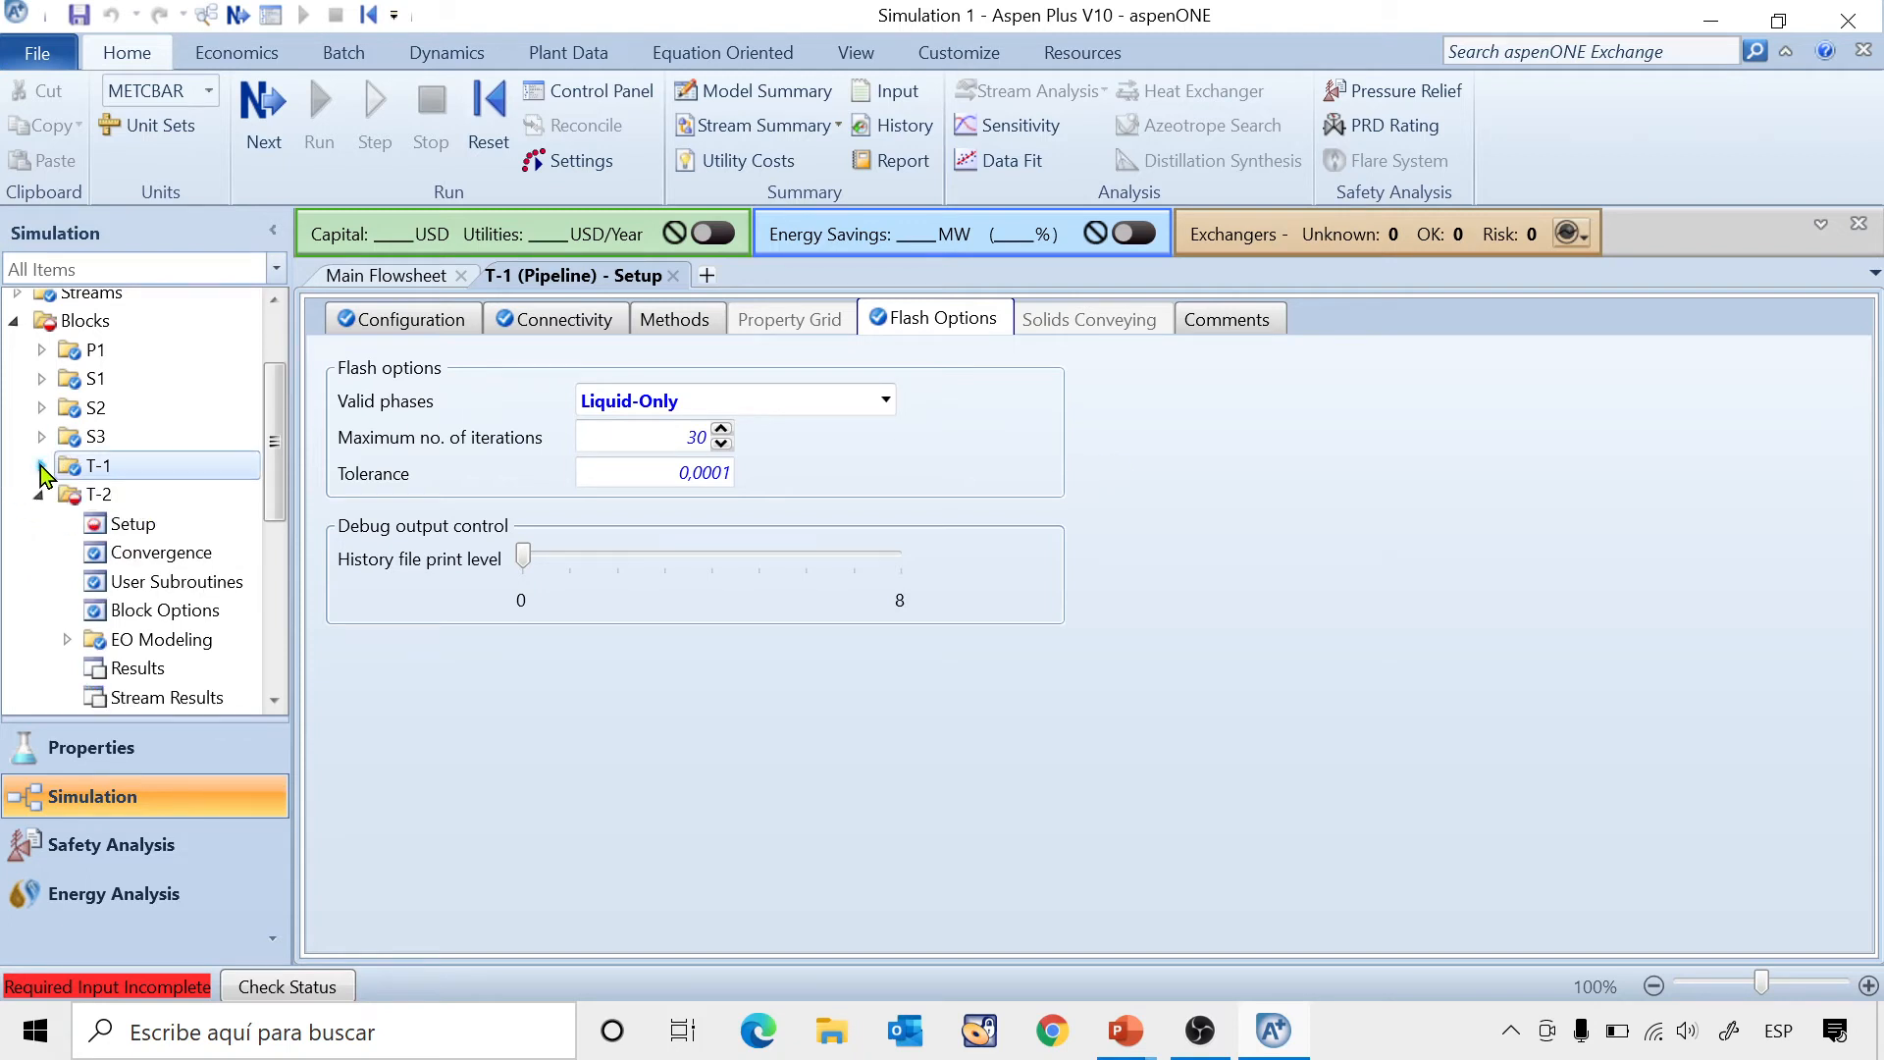
{"action": "left_click", "coordinate": [144, 515]}
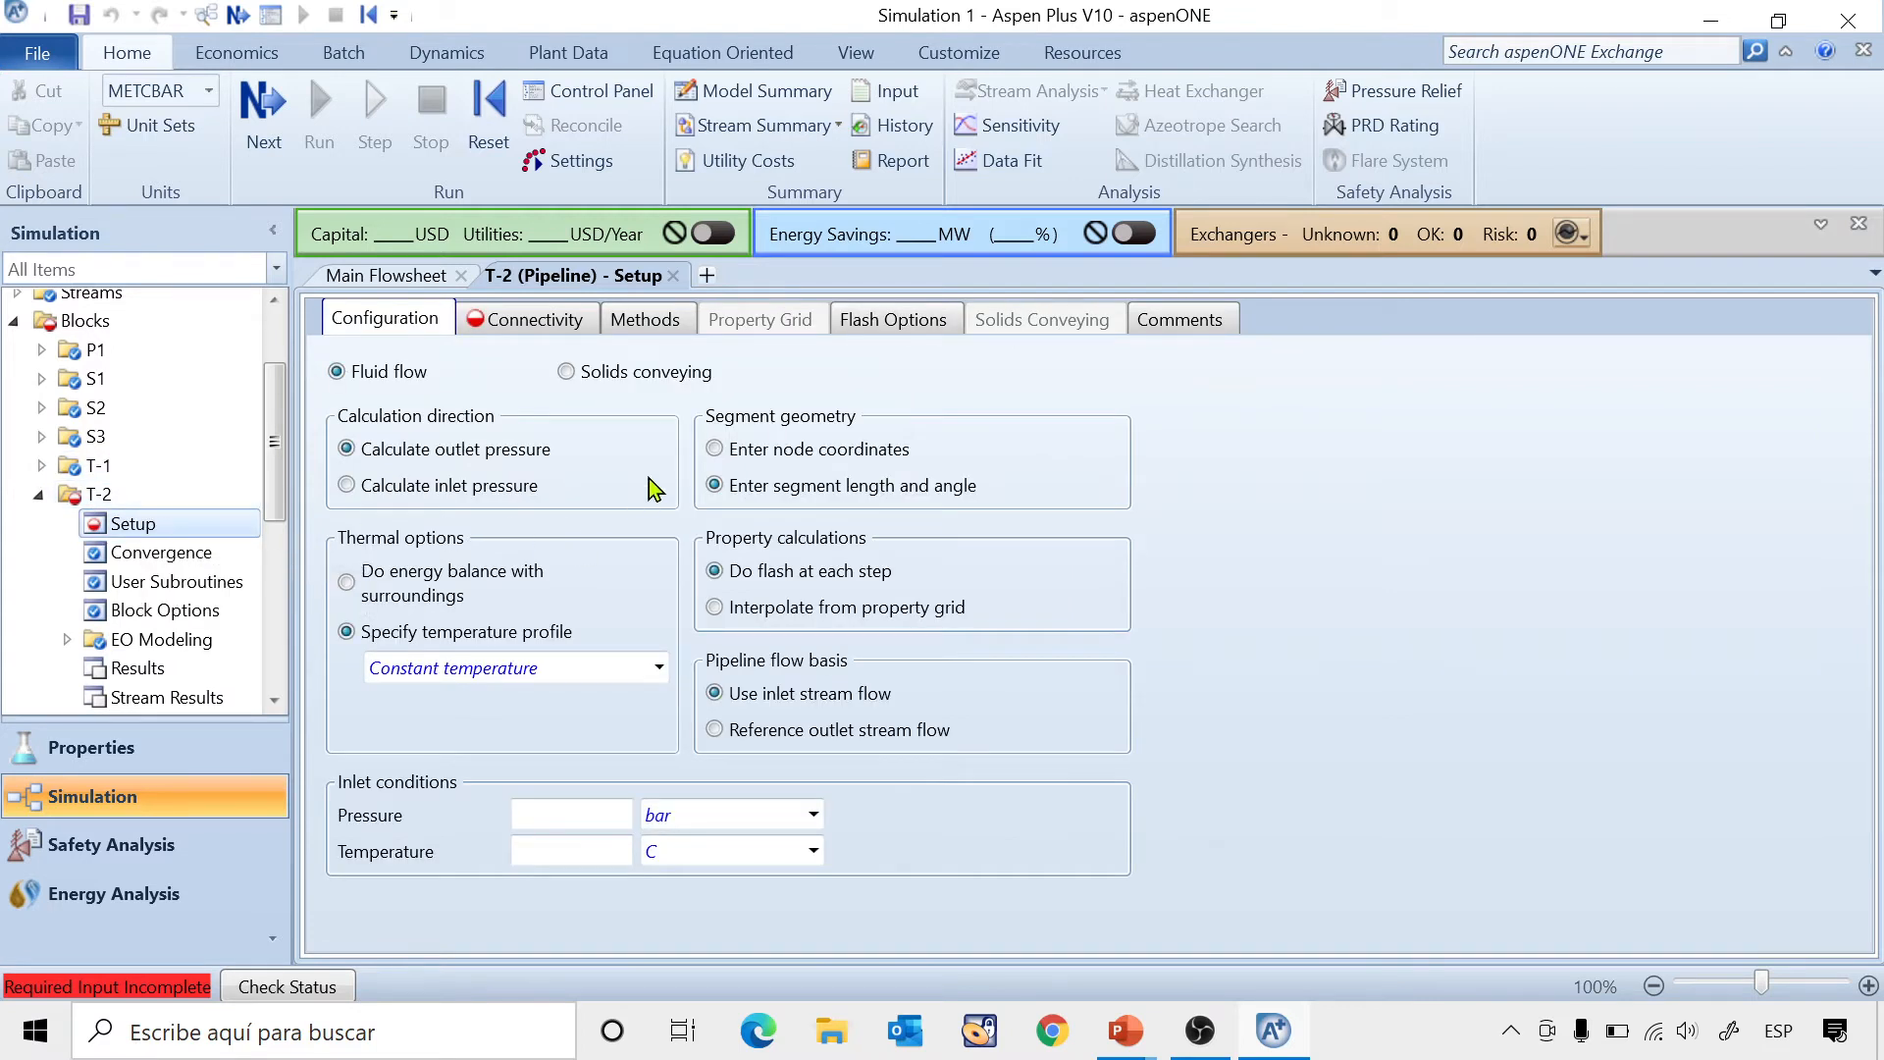
{"action": "left_click", "coordinate": [714, 448]}
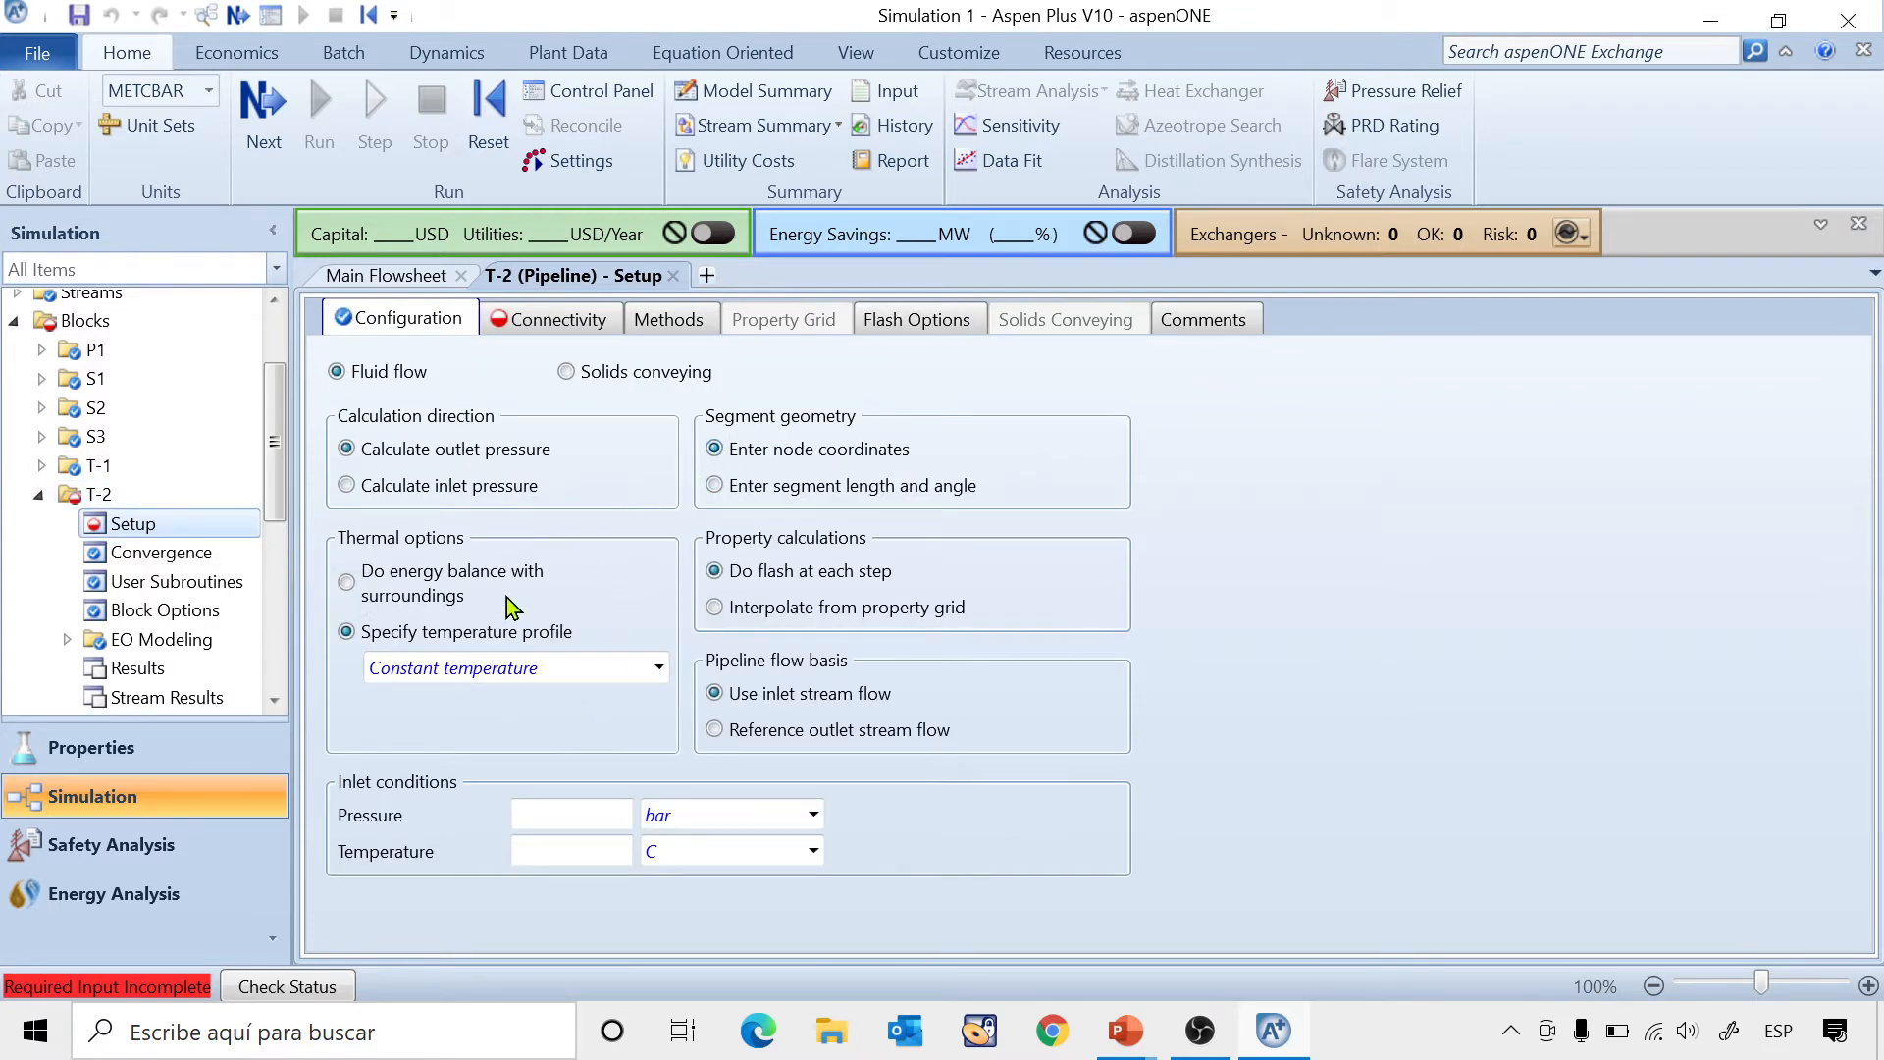
Add segment 1 to T-2, running from inlet node 1 to outlet node 2.
{"action": "left_click", "coordinate": [524, 319]}
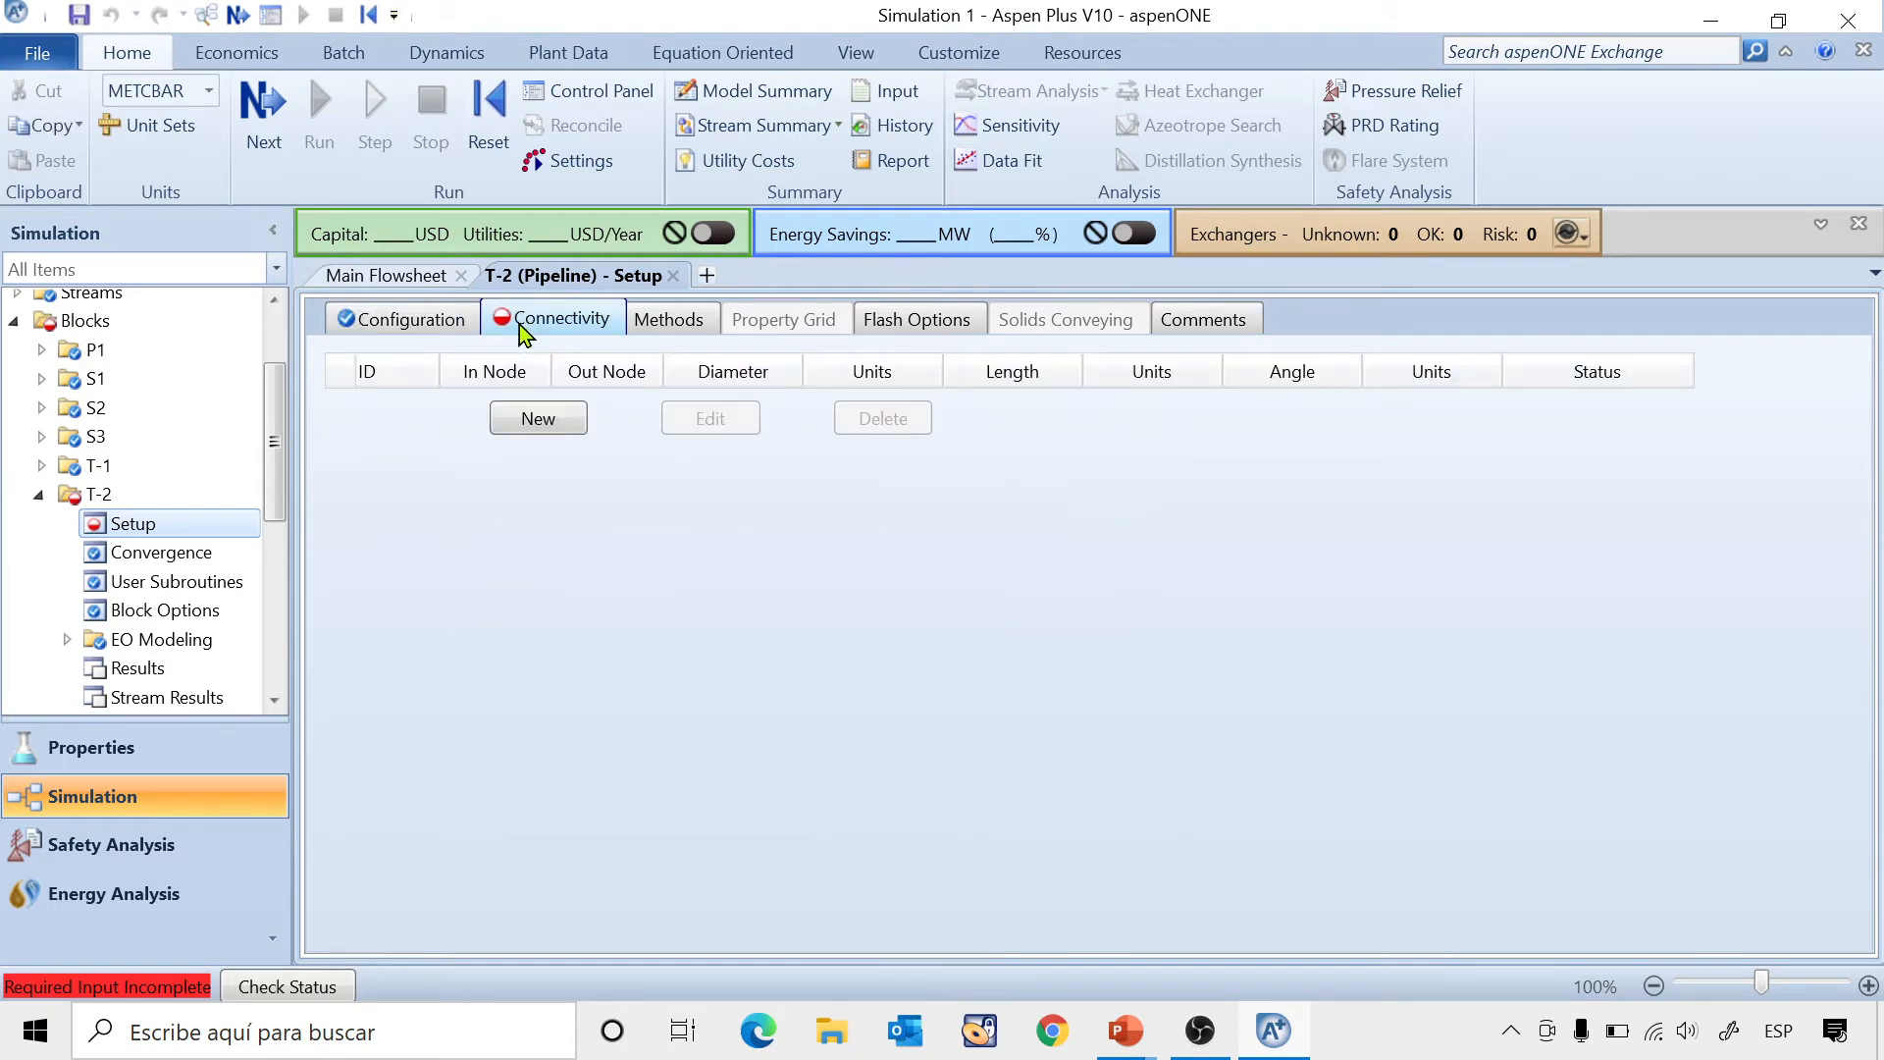
{"action": "left_click", "coordinate": [528, 422]}
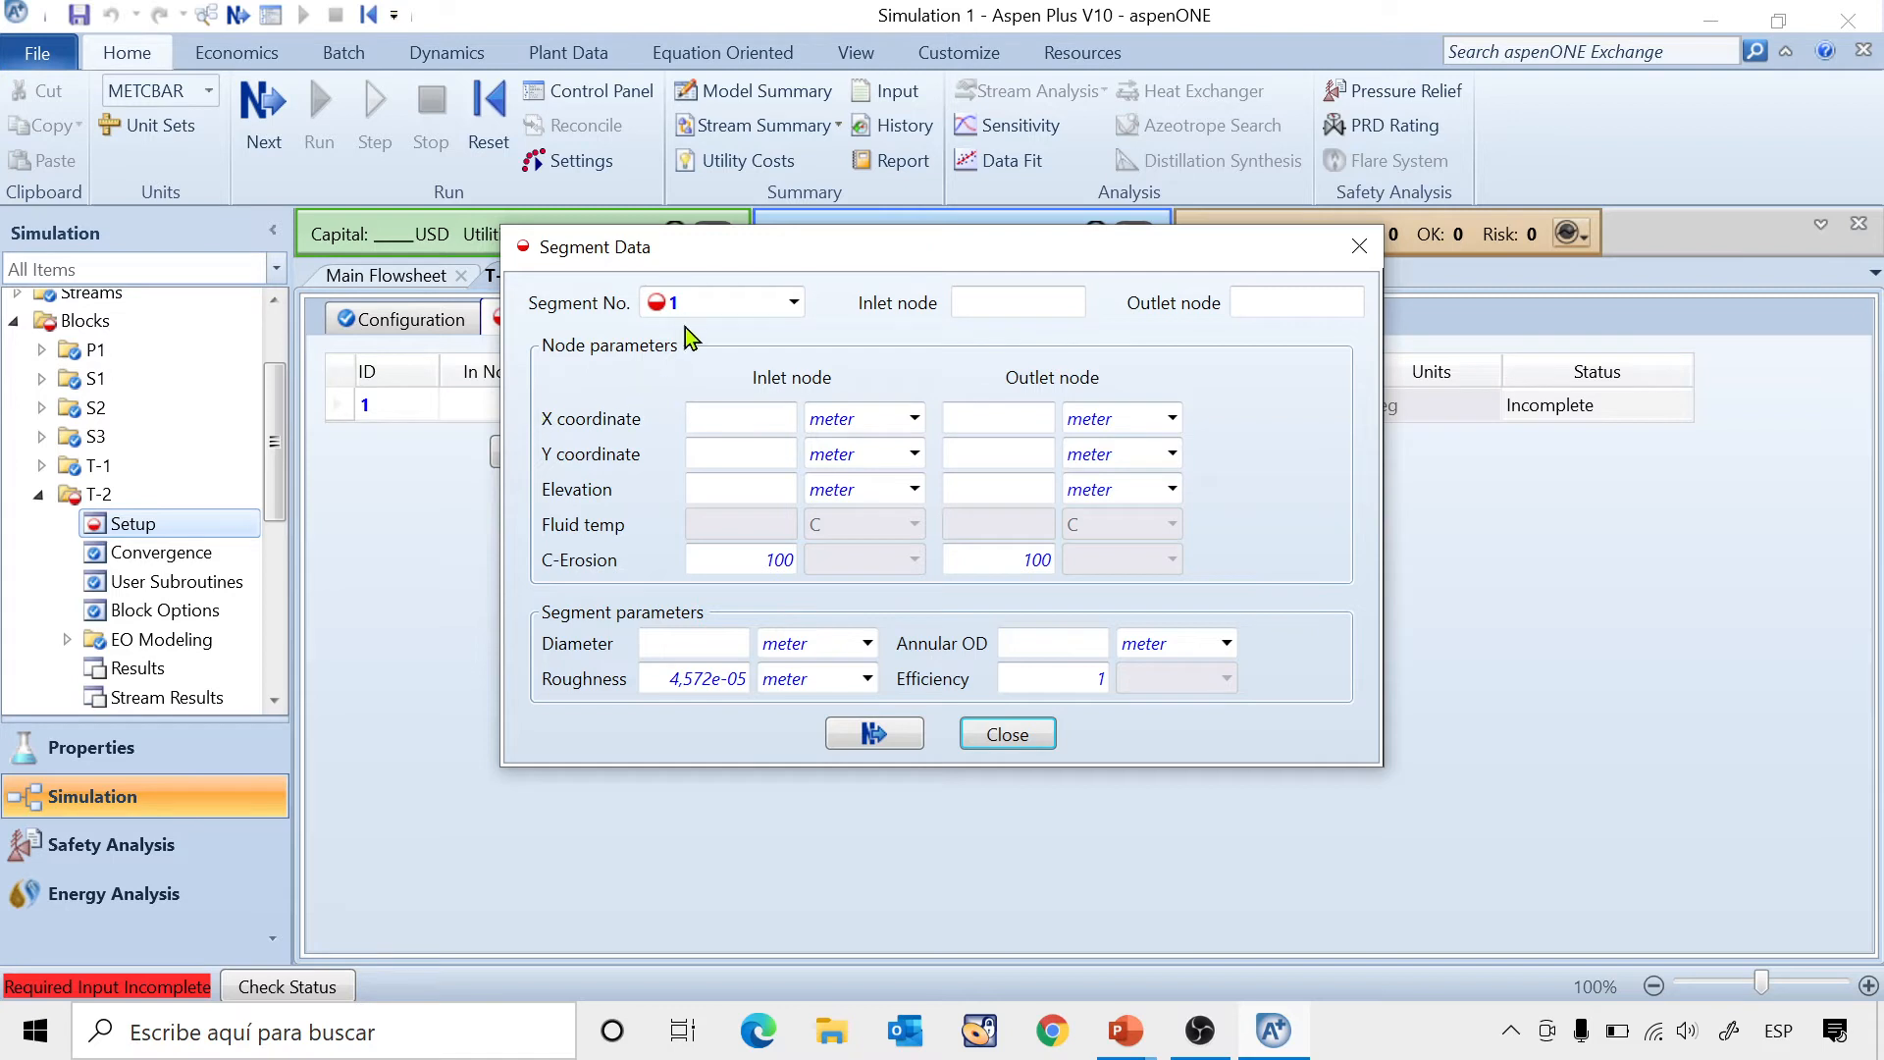
{"action": "left_click", "coordinate": [985, 311]}
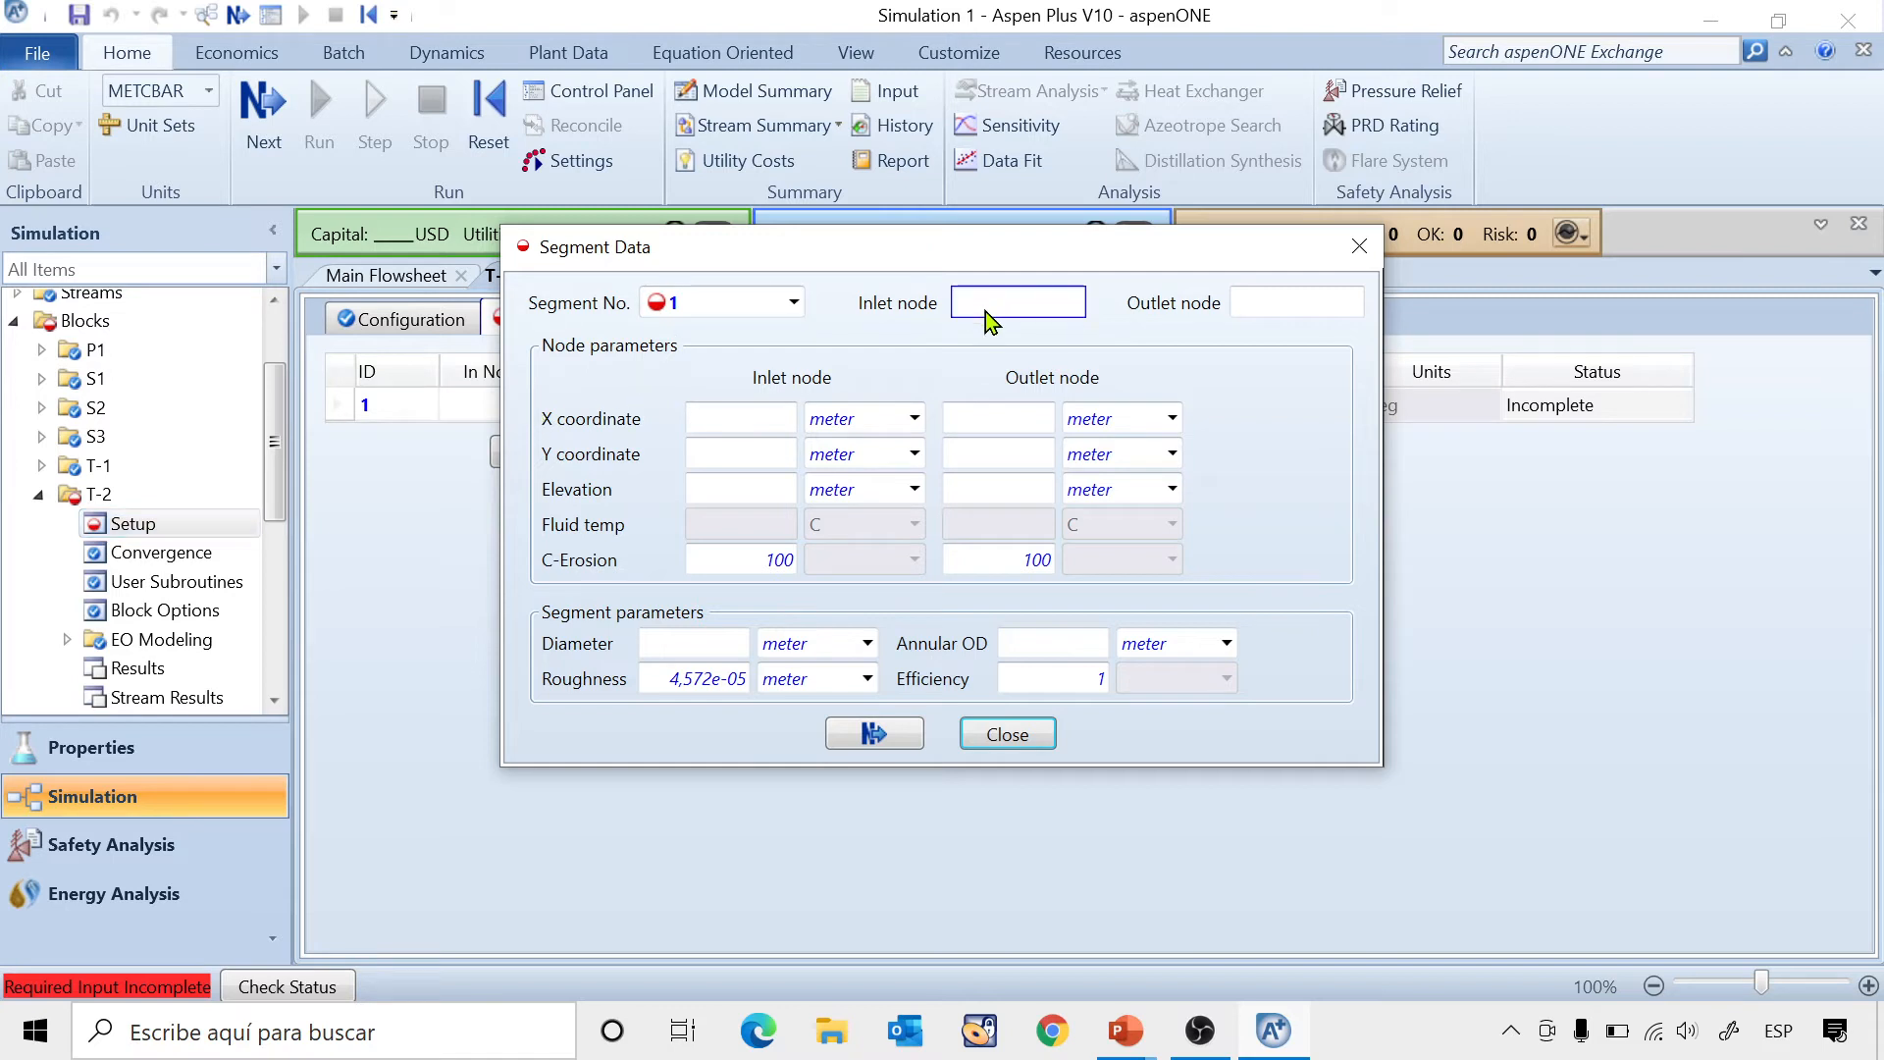
{"action": "left_click", "coordinate": [1280, 298]}
{"action": "type", "text": "2"}
Set the inlet node of T-2's segment 1 to X 0, Y 0 and elevation 2,71 meter.
{"action": "left_click", "coordinate": [740, 418]}
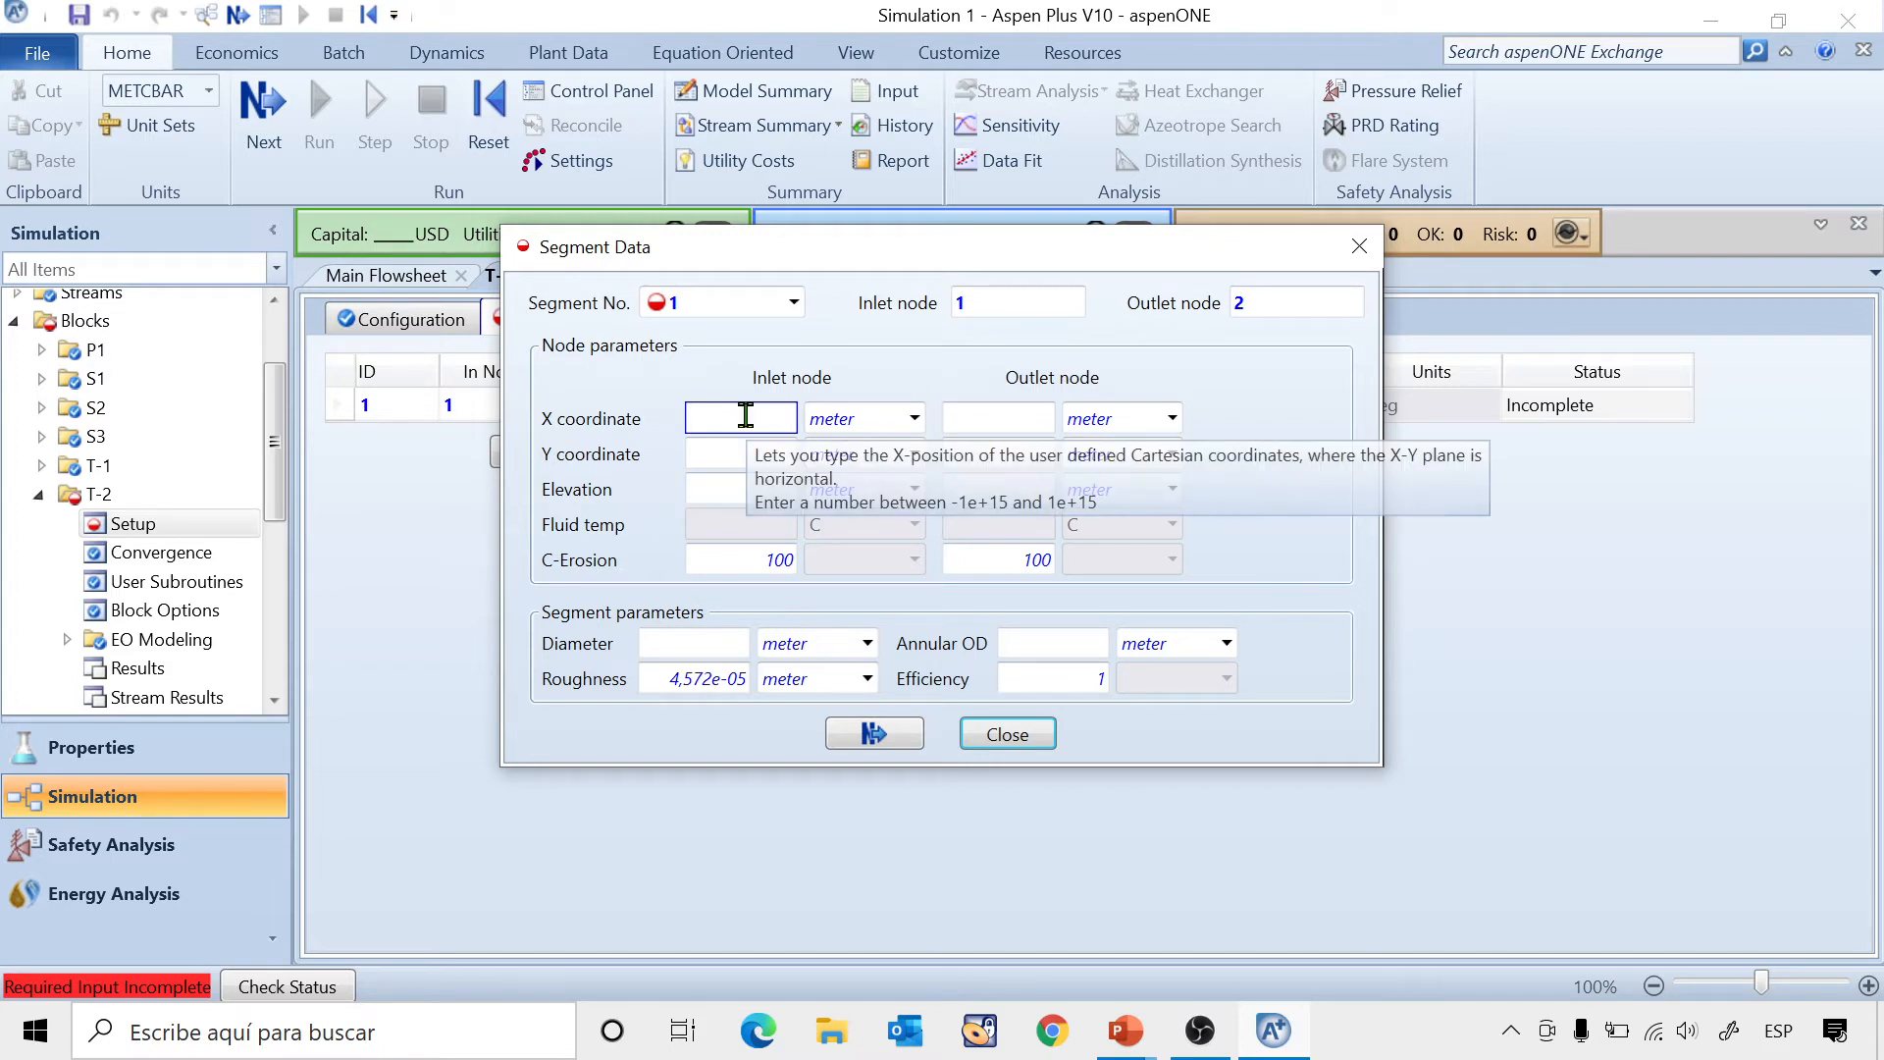
{"action": "type", "text": "0"}
{"action": "left_click", "coordinate": [748, 447]}
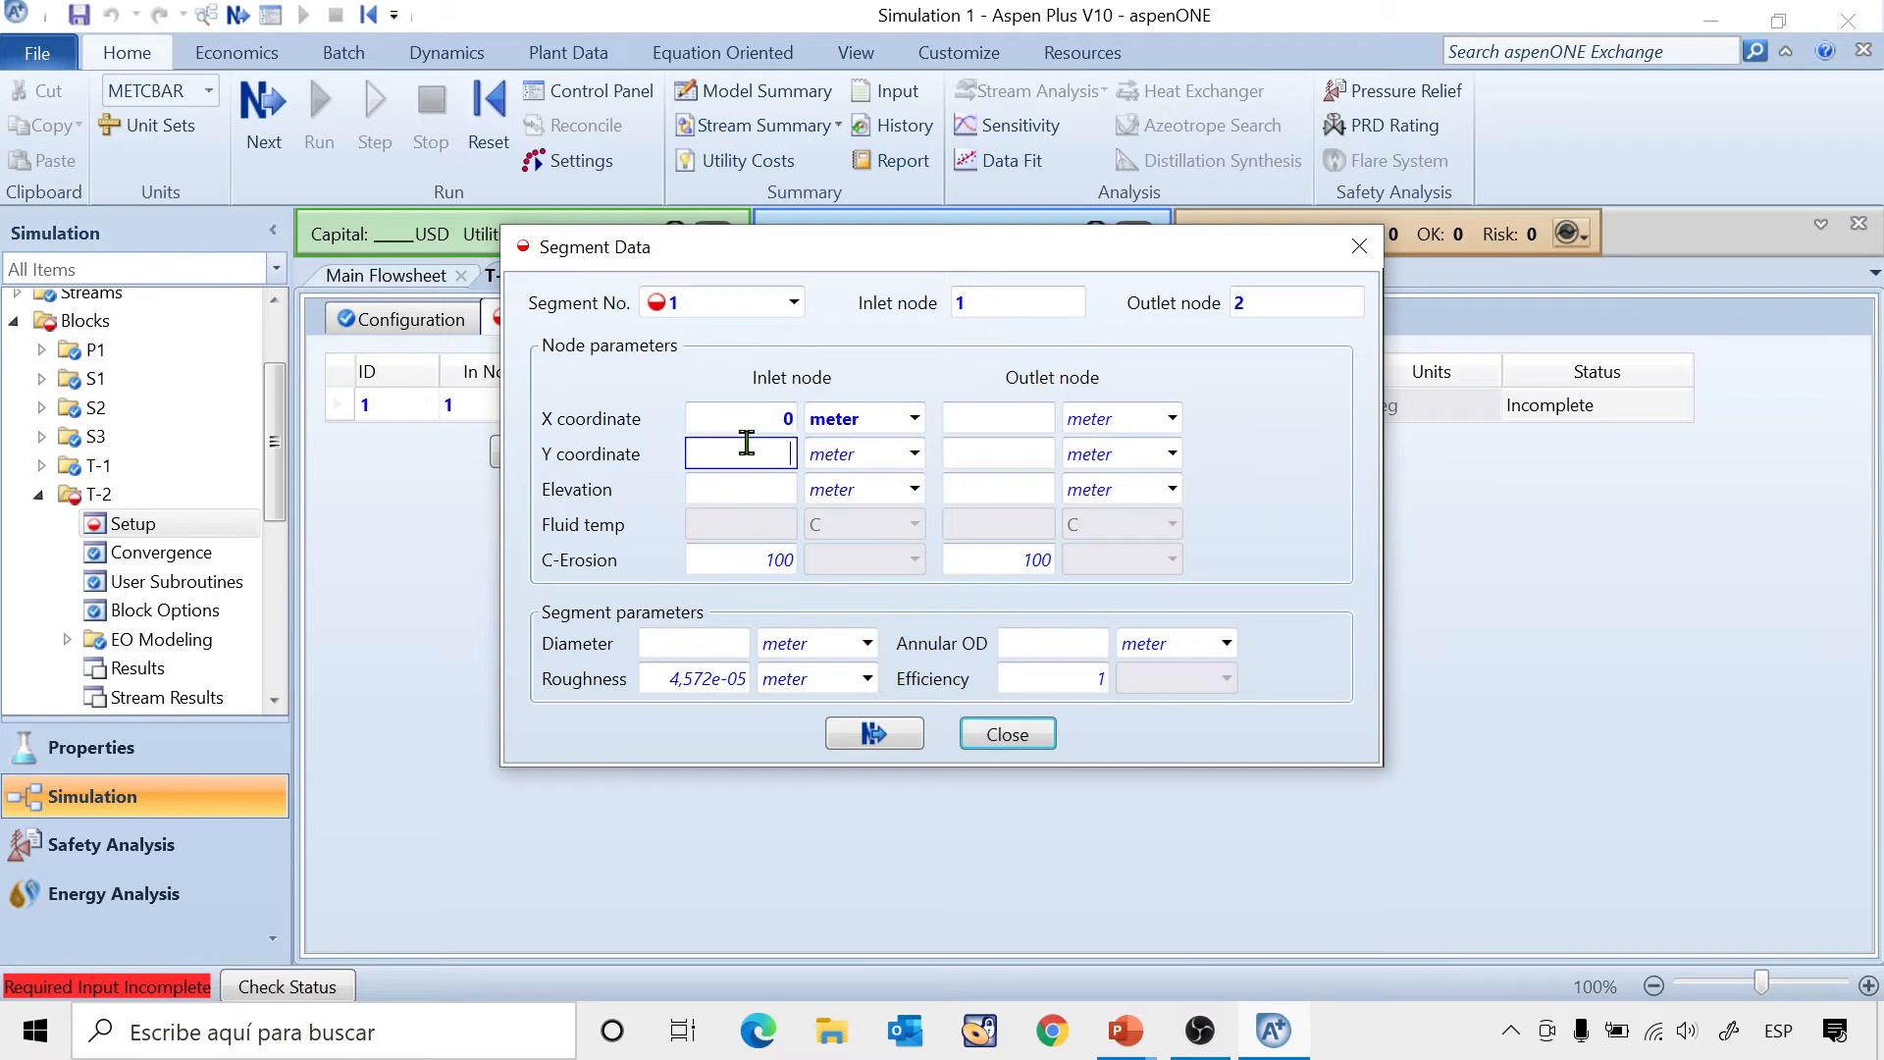
{"action": "type", "text": "0"}
{"action": "left_click", "coordinate": [746, 487]}
{"action": "type", "text": "2,71"}
{"action": "key", "text": "Return"}
Set the outlet node of T-2's segment 1 to X 2, Y 0 and elevation 2,71 meter.
{"action": "left_click", "coordinate": [990, 416]}
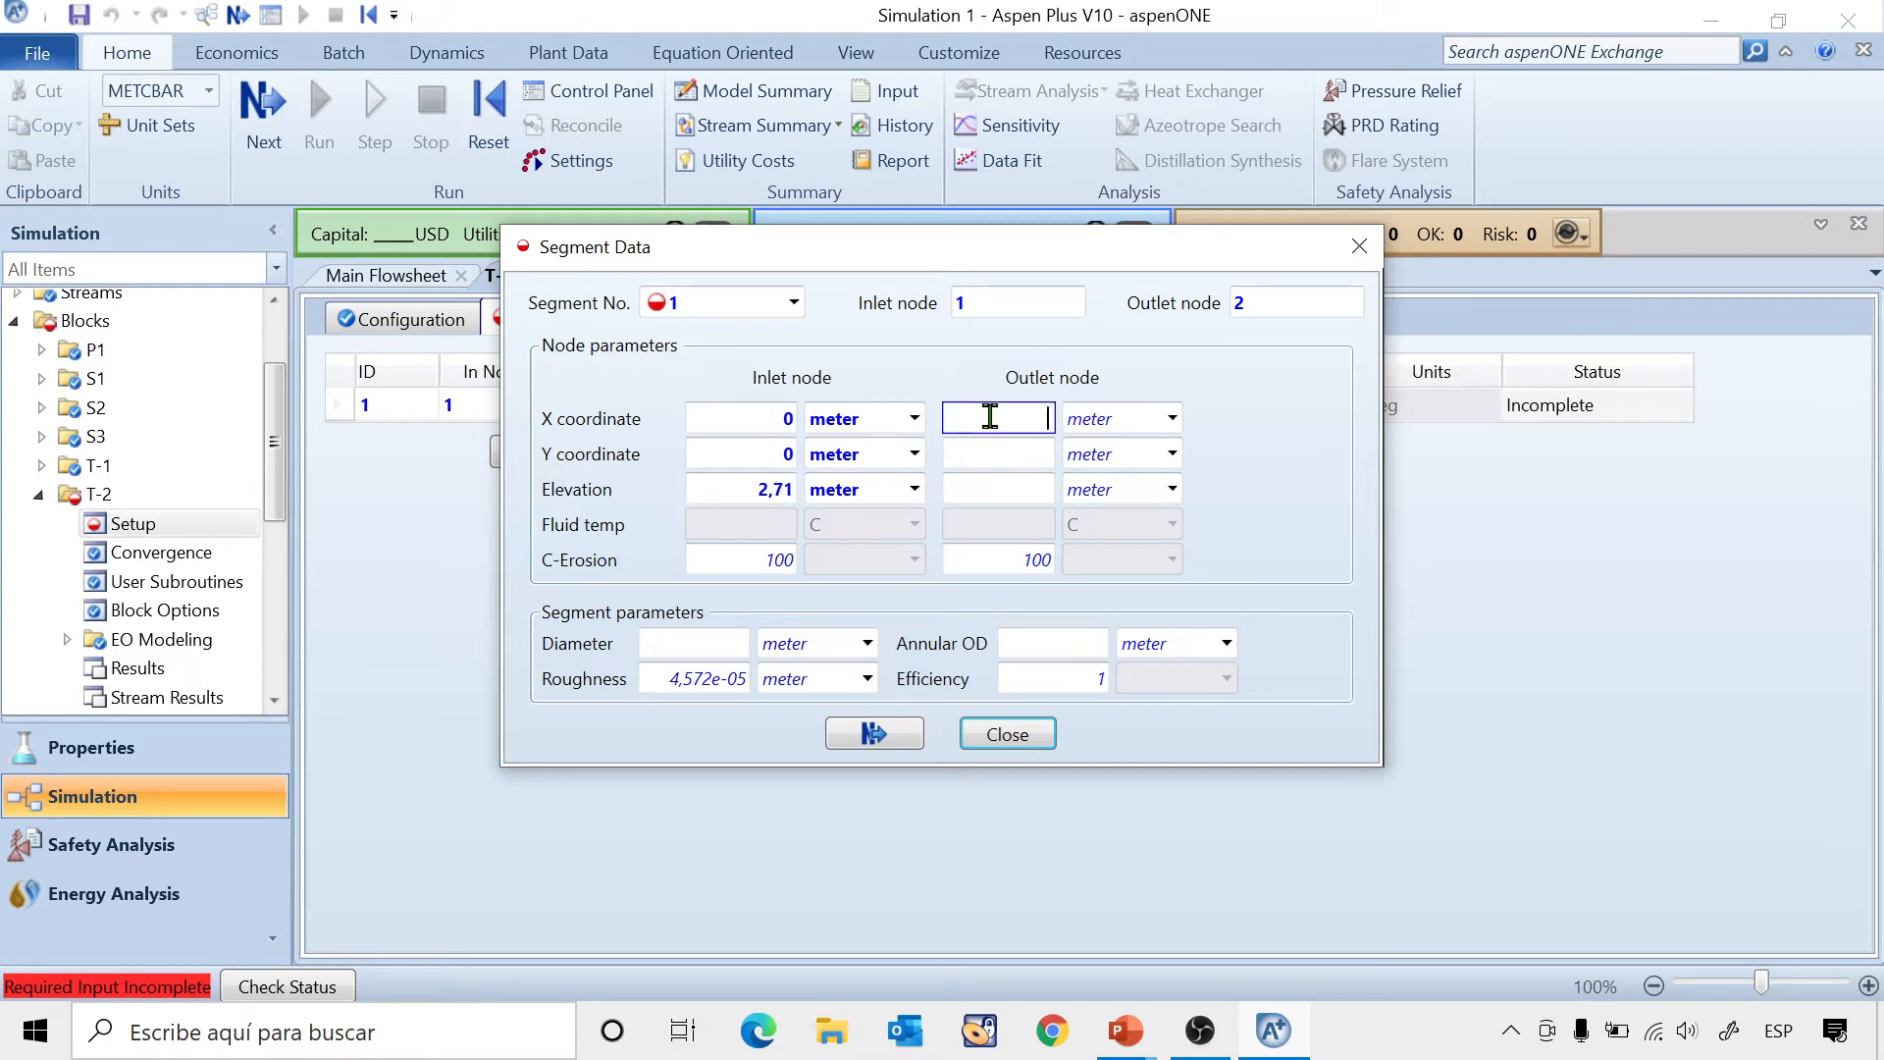
{"action": "type", "text": "2"}
{"action": "left_click", "coordinate": [992, 447]}
{"action": "type", "text": "0"}
{"action": "left_click", "coordinate": [1027, 490]}
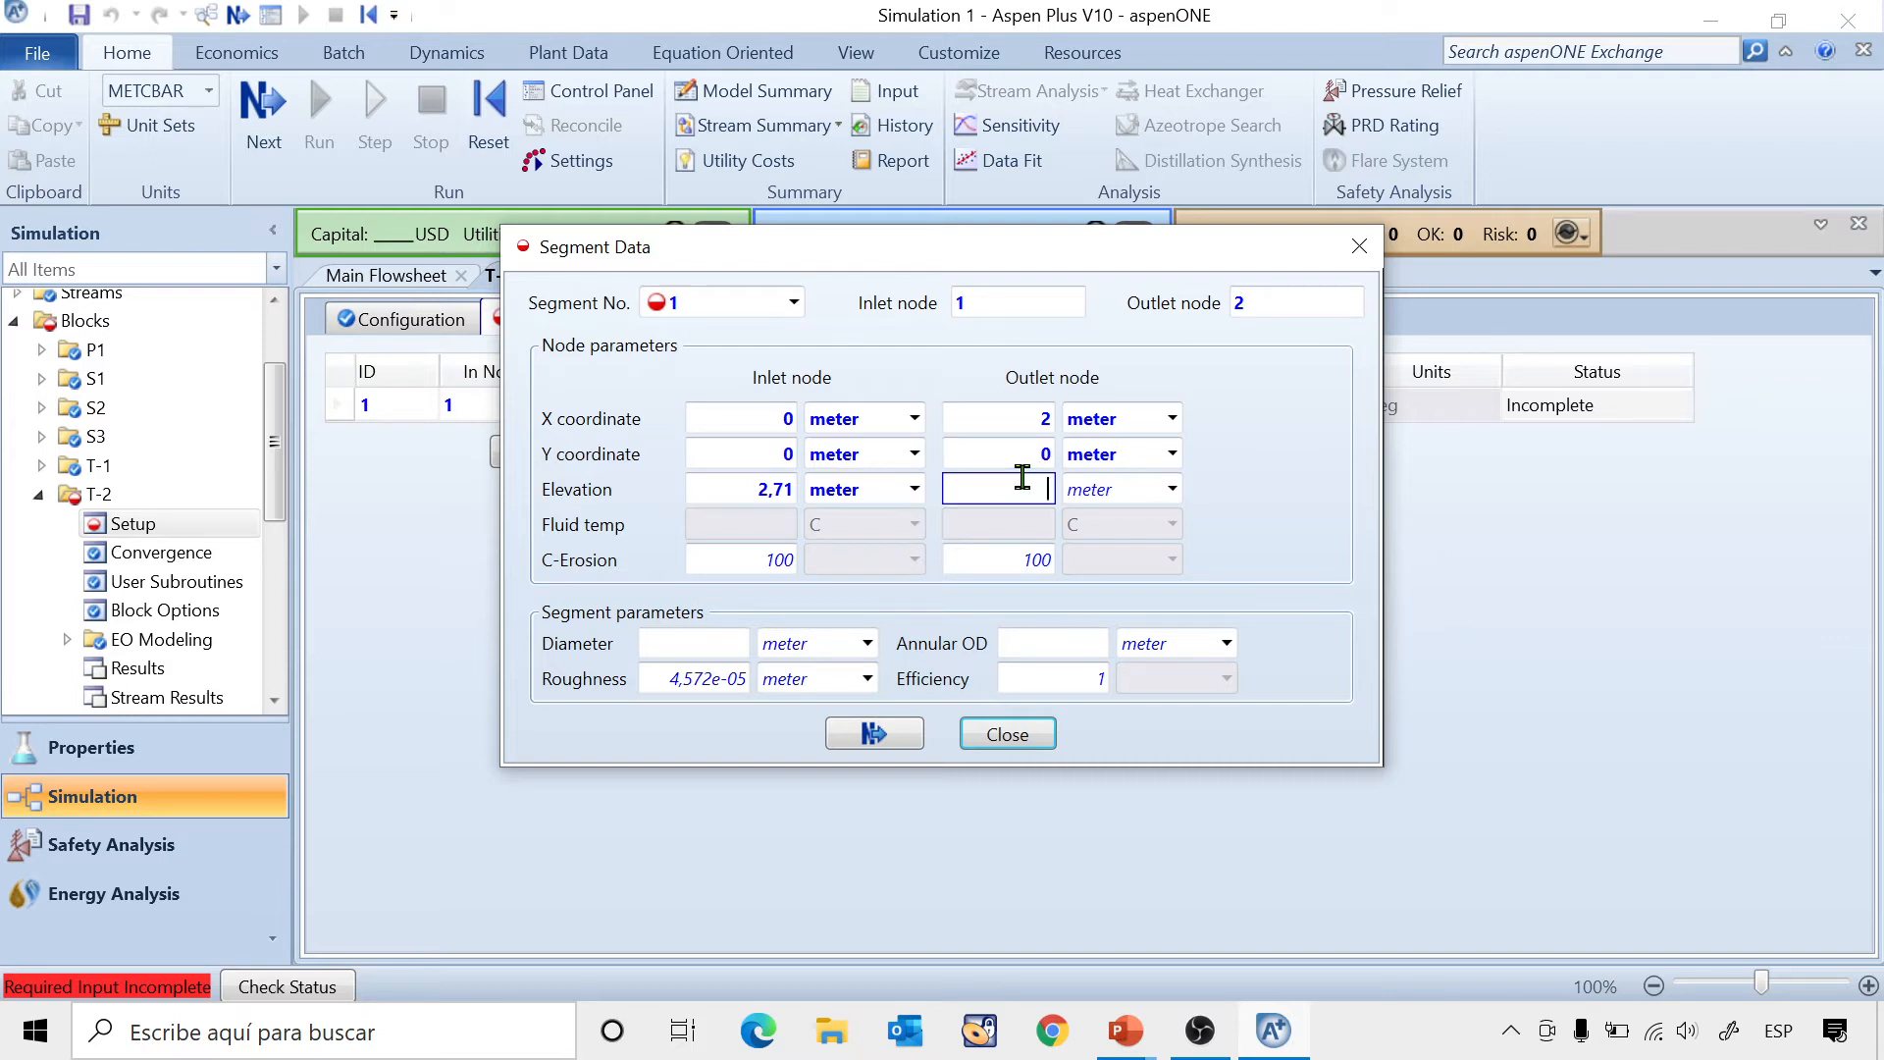
{"action": "type", "text": "2,71"}
{"action": "key", "text": "Return"}
Set the diameter of T-2's segment 1 to 2,5 in.
{"action": "left_click", "coordinate": [713, 643]}
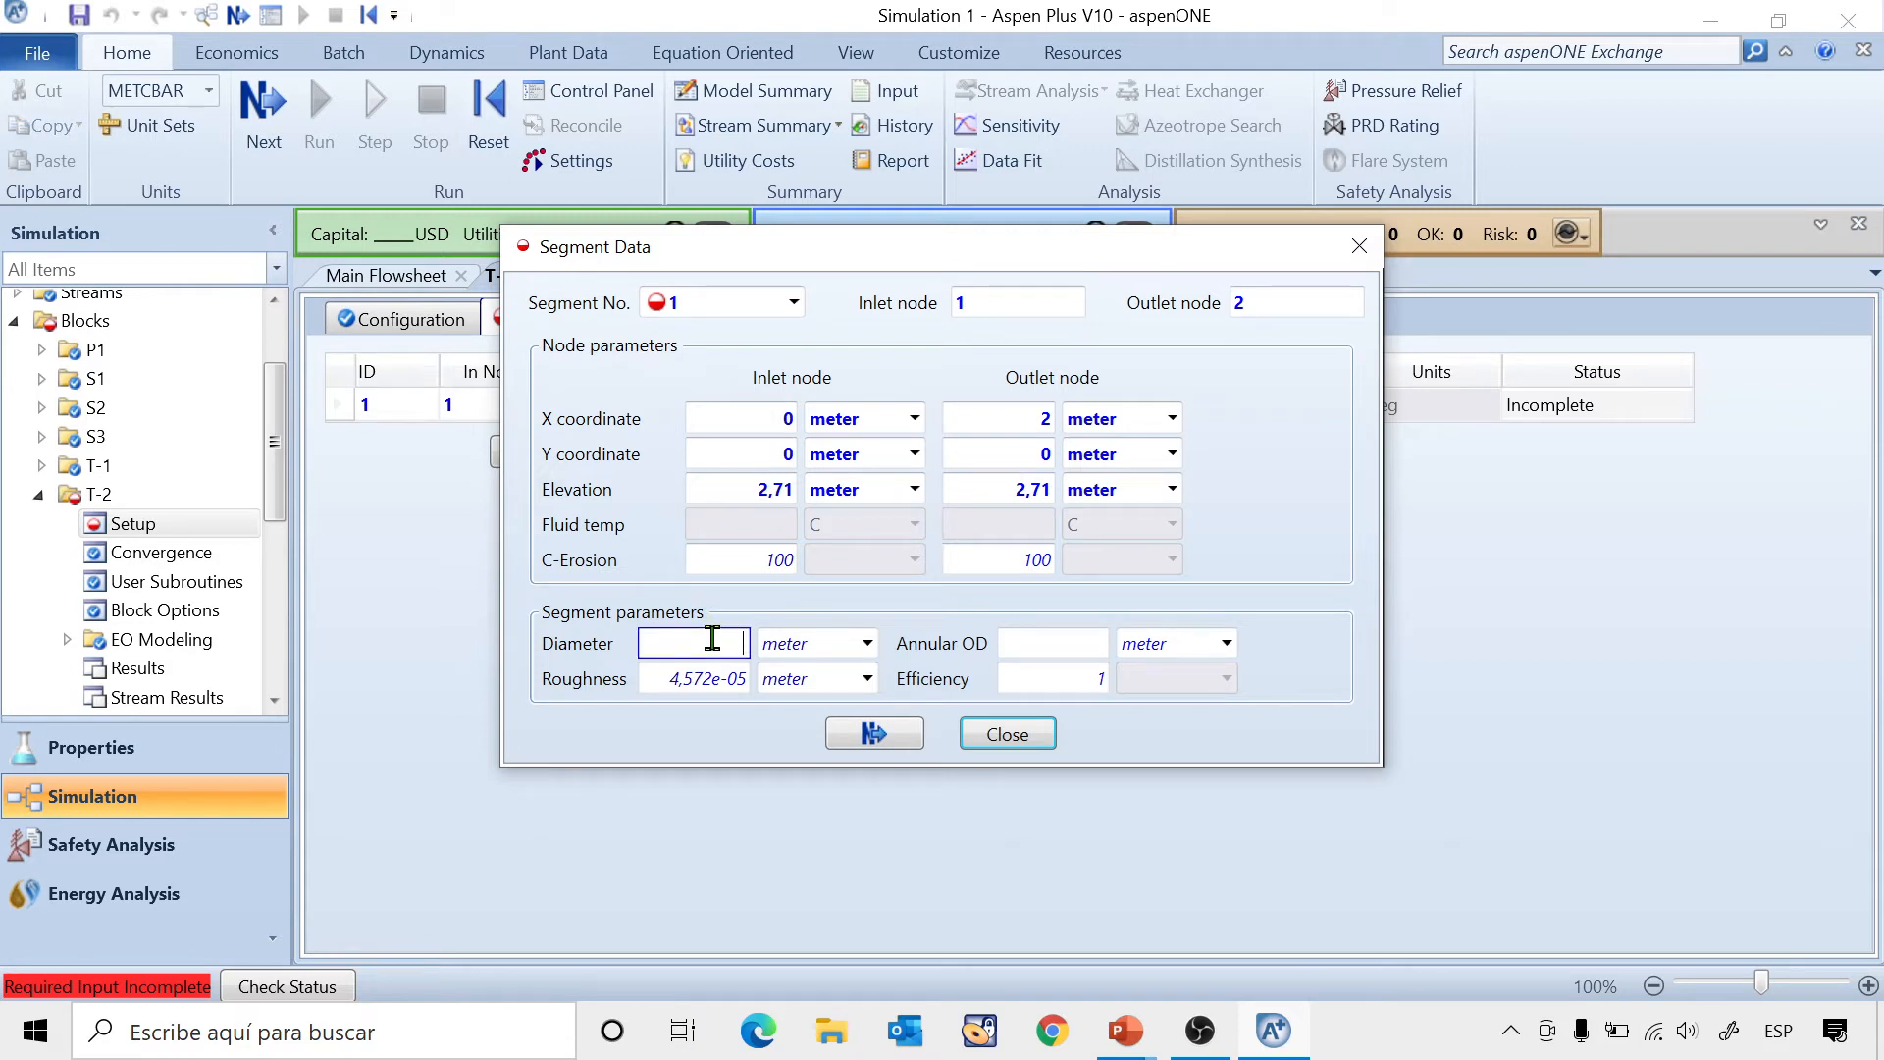
{"action": "type", "text": "2,5"}
{"action": "left_click", "coordinate": [867, 644]}
{"action": "left_click", "coordinate": [780, 764]}
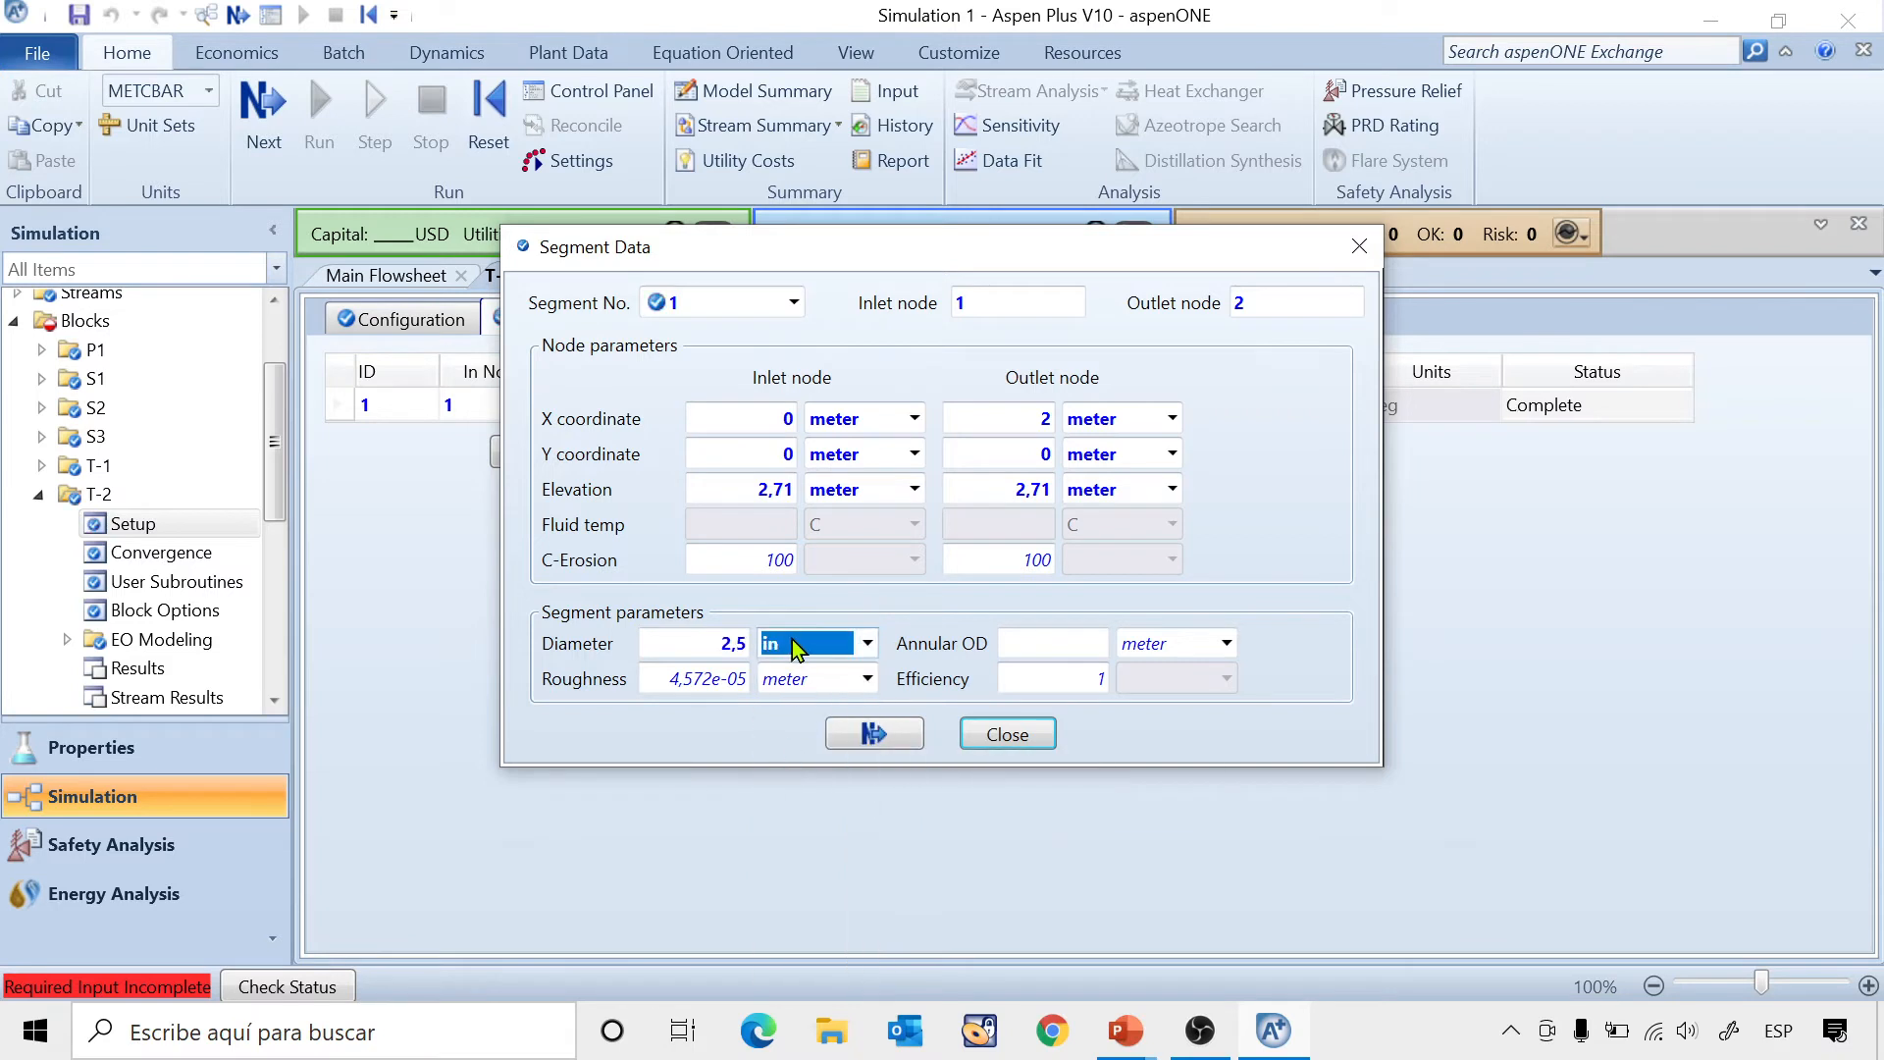
{"action": "left_click", "coordinate": [1291, 571]}
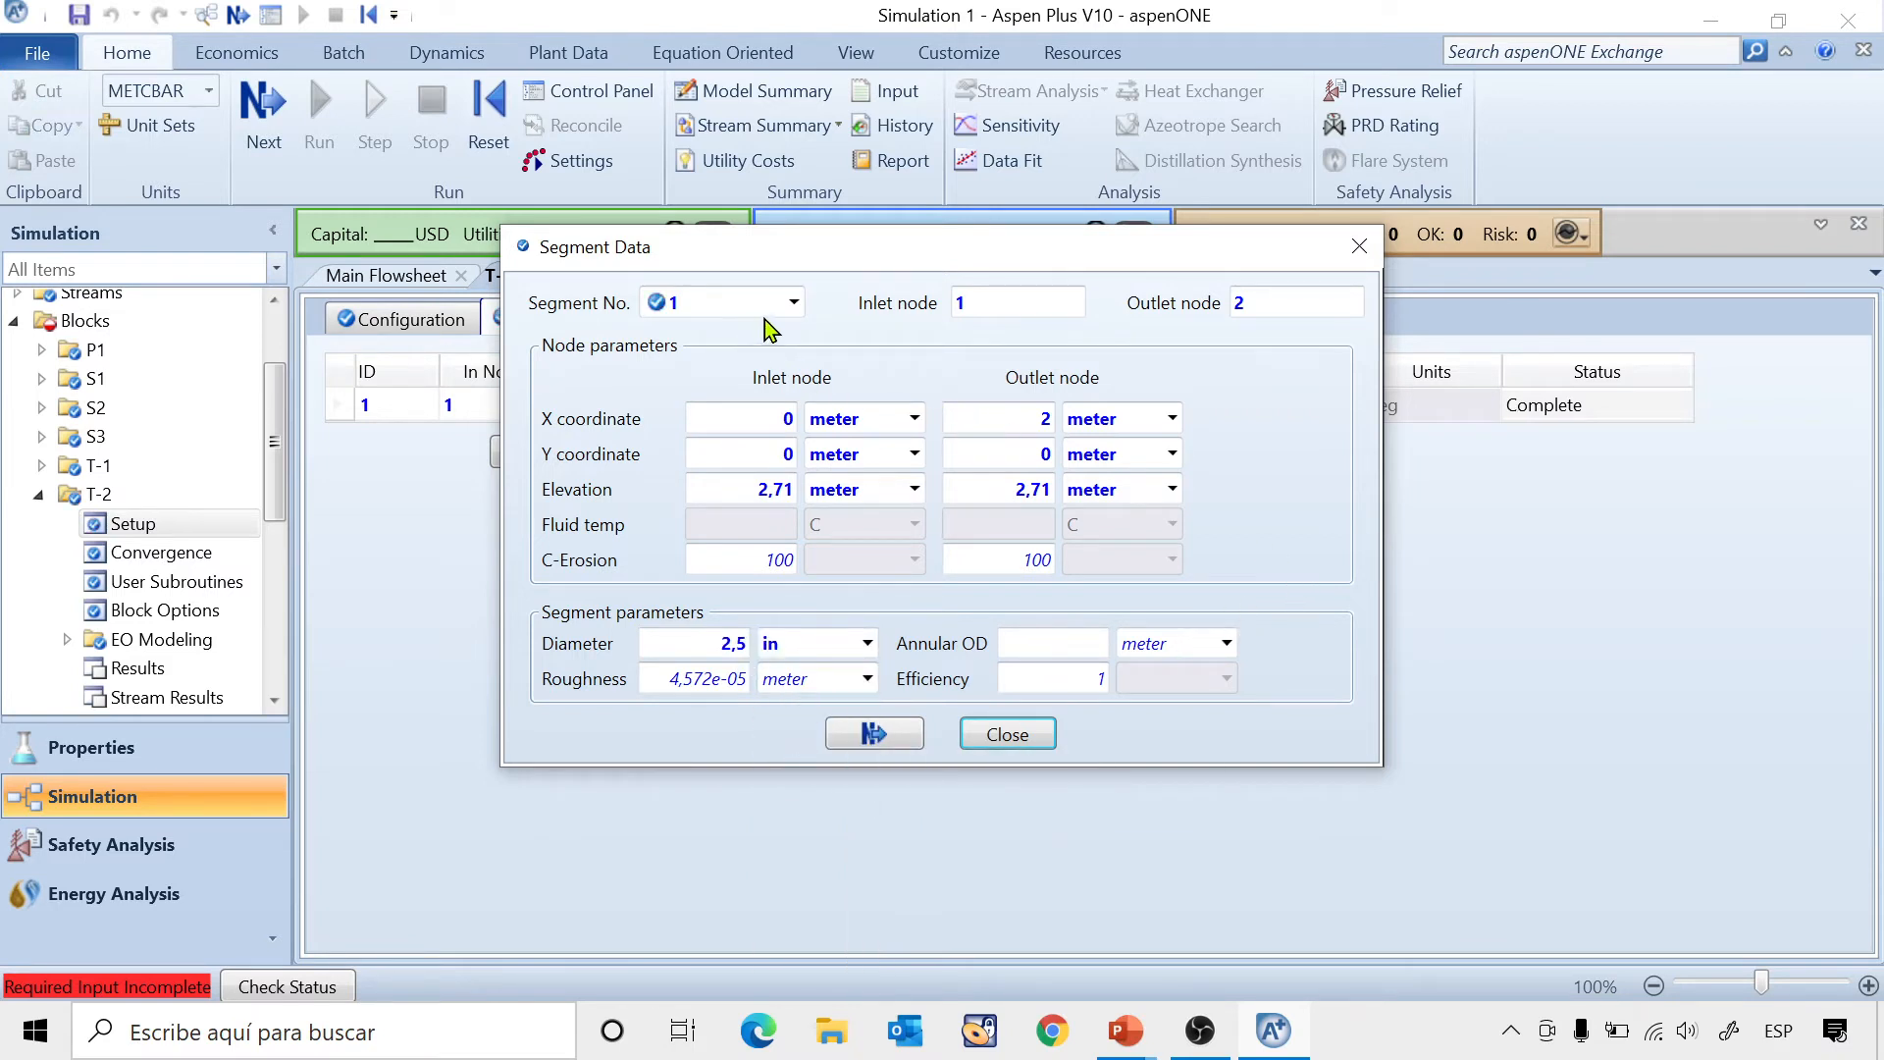
Add segment 2 to T-2, running from node 2 to outlet node 3.
{"action": "left_click", "coordinate": [794, 302]}
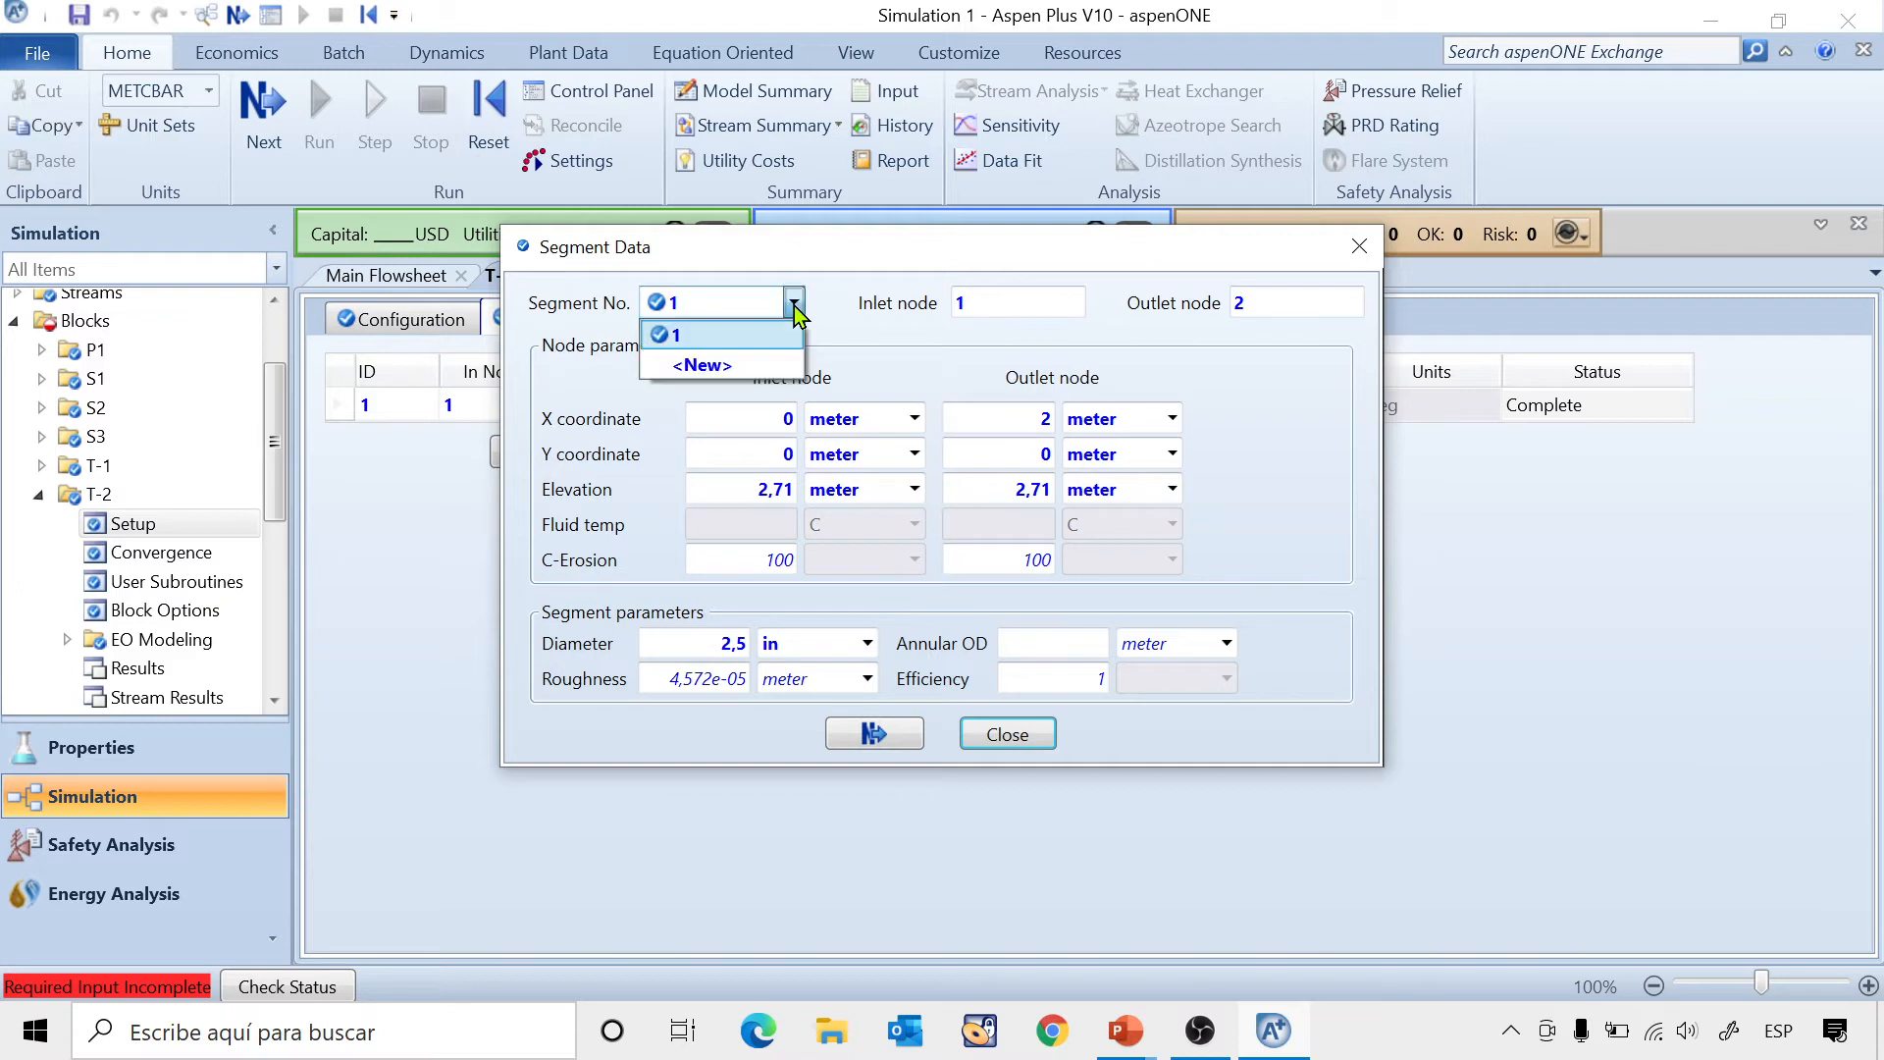
{"action": "left_click", "coordinate": [727, 370]}
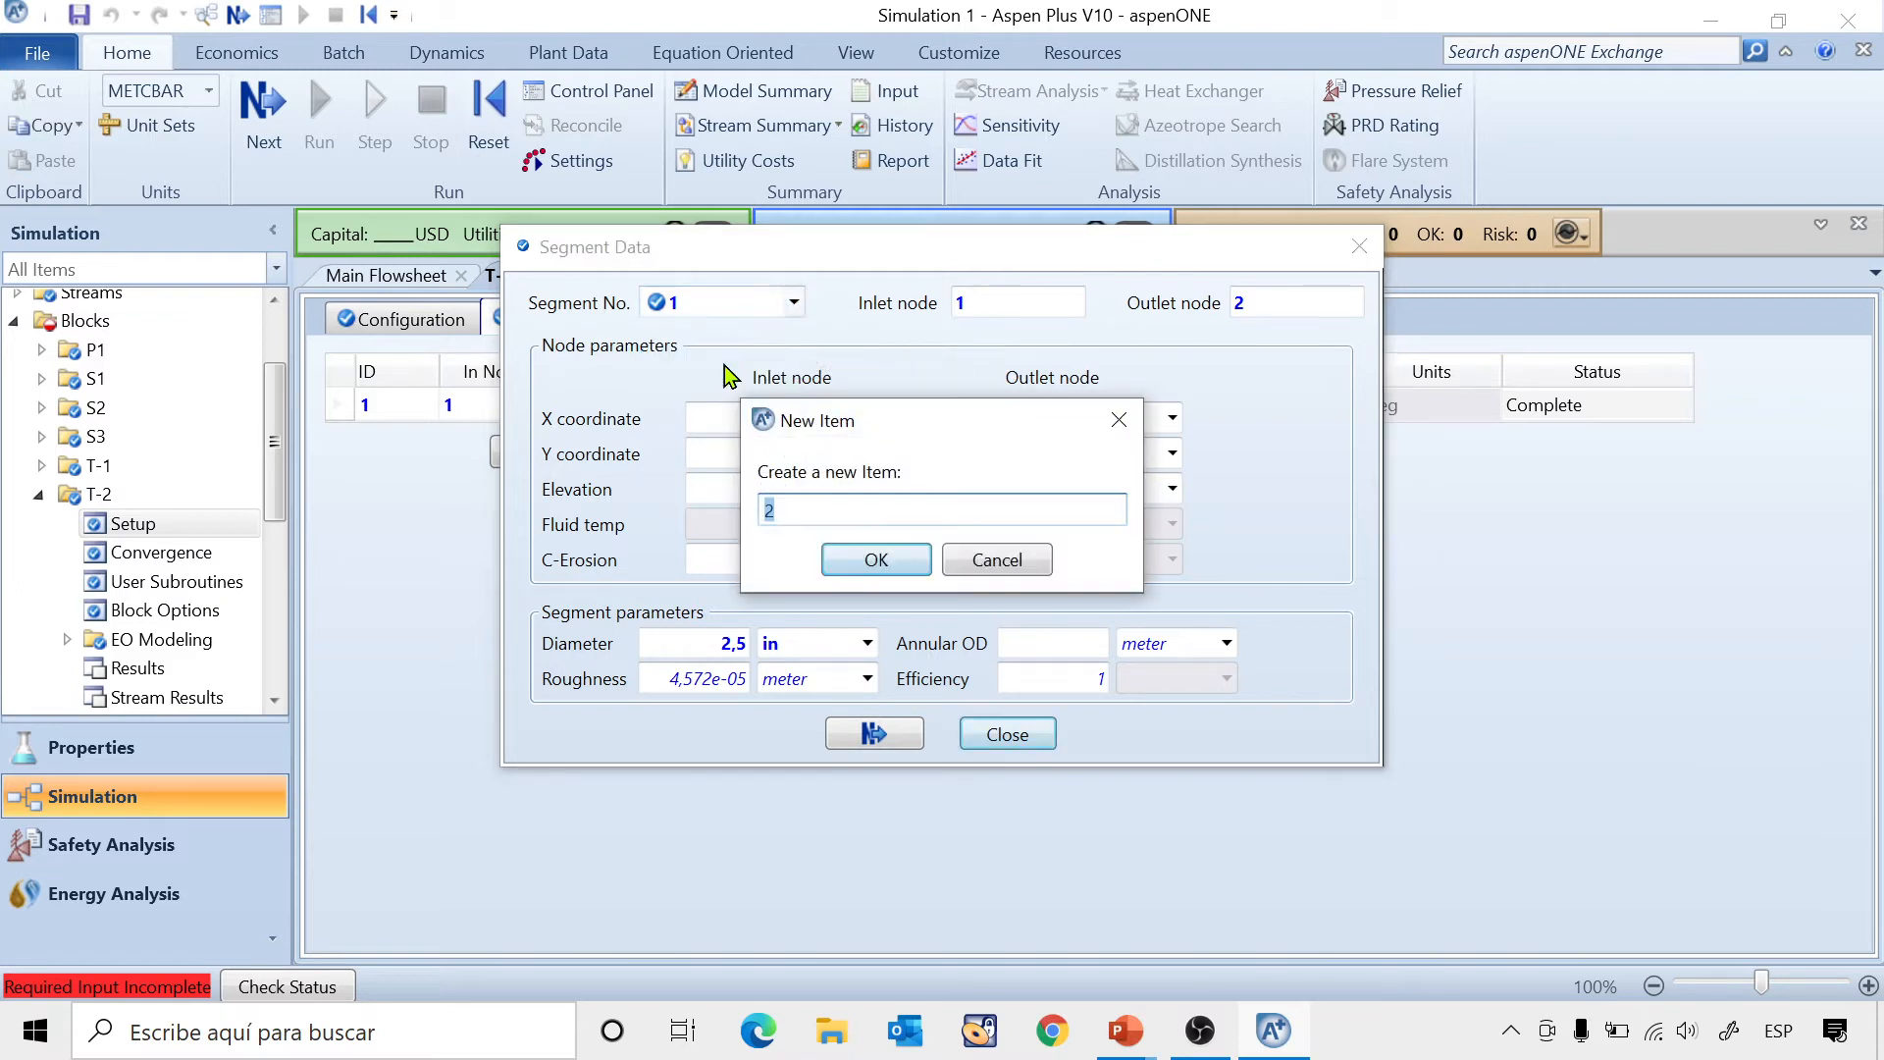
{"action": "left_click", "coordinate": [844, 547]}
{"action": "left_click", "coordinate": [1272, 304]}
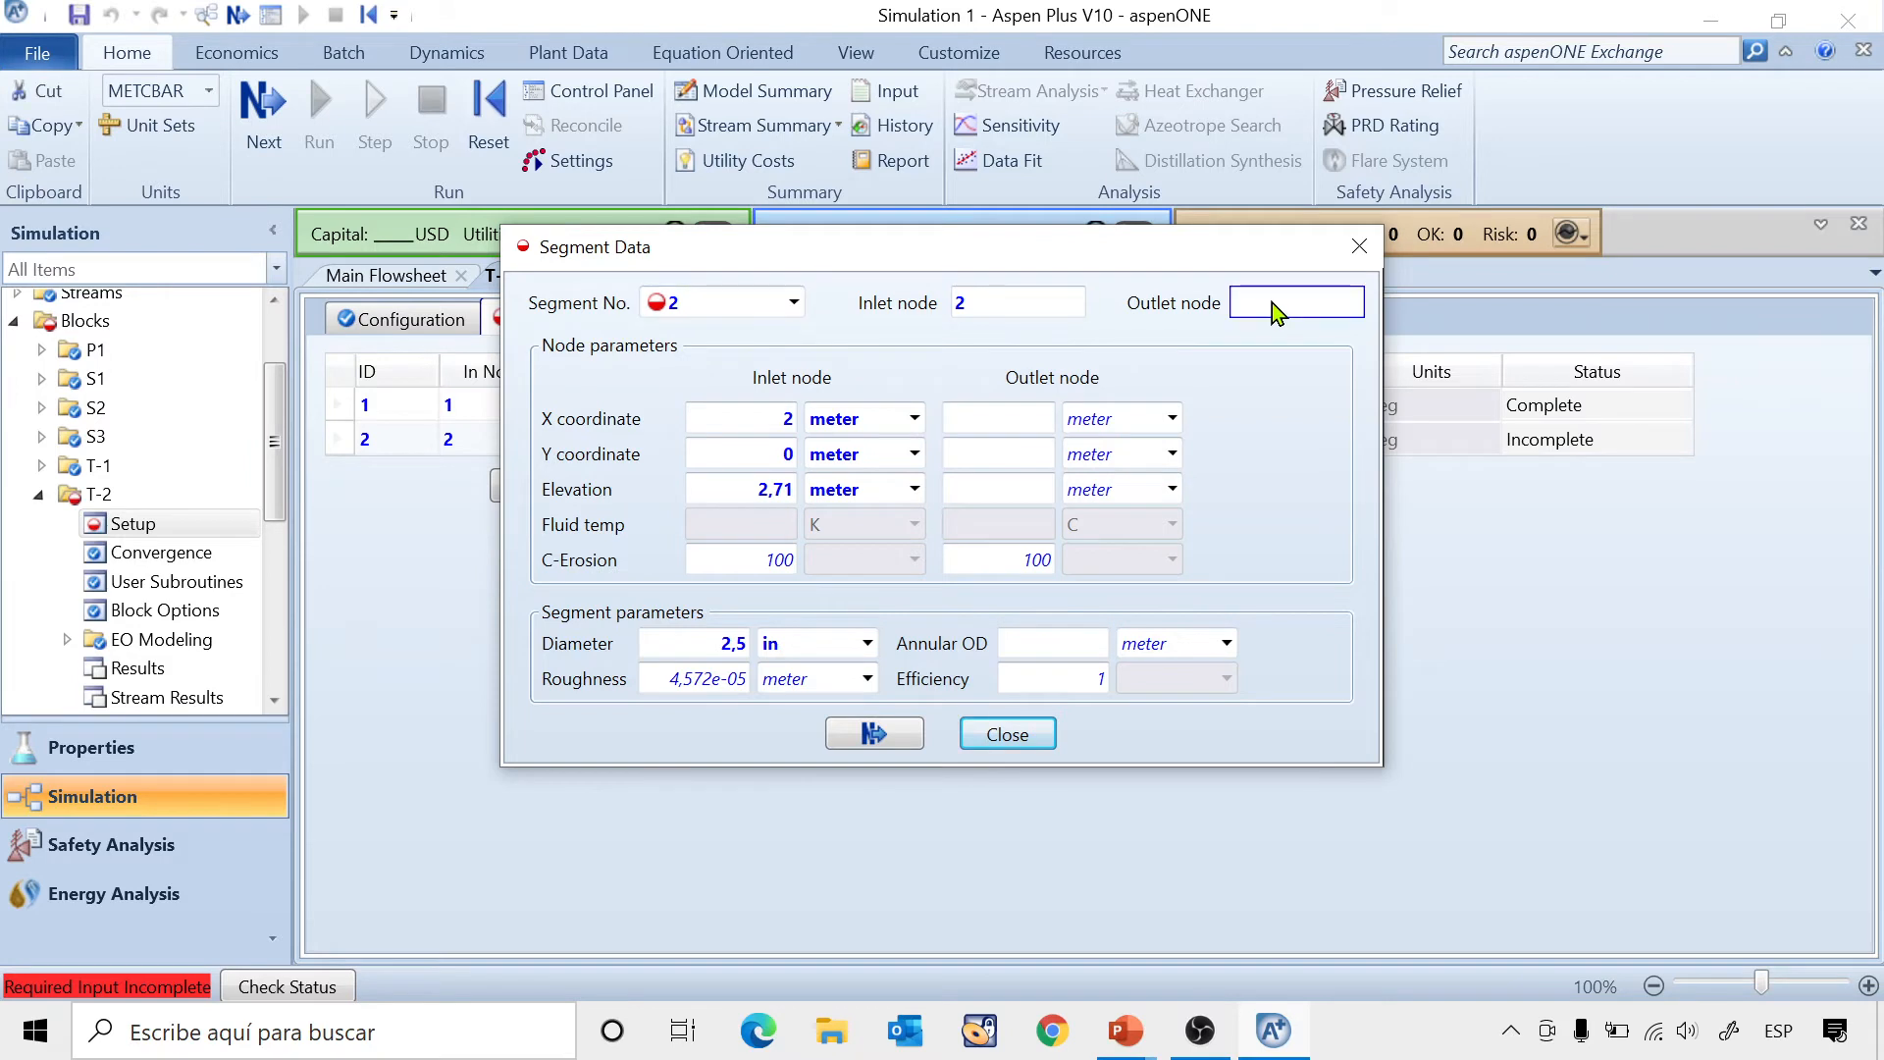
{"action": "type", "text": "3"}
Set the outlet node of T-2's segment 2 to X 2, Y 0,75 and elevation 2,71 meter, and close the segment data.
{"action": "left_click", "coordinate": [999, 417]}
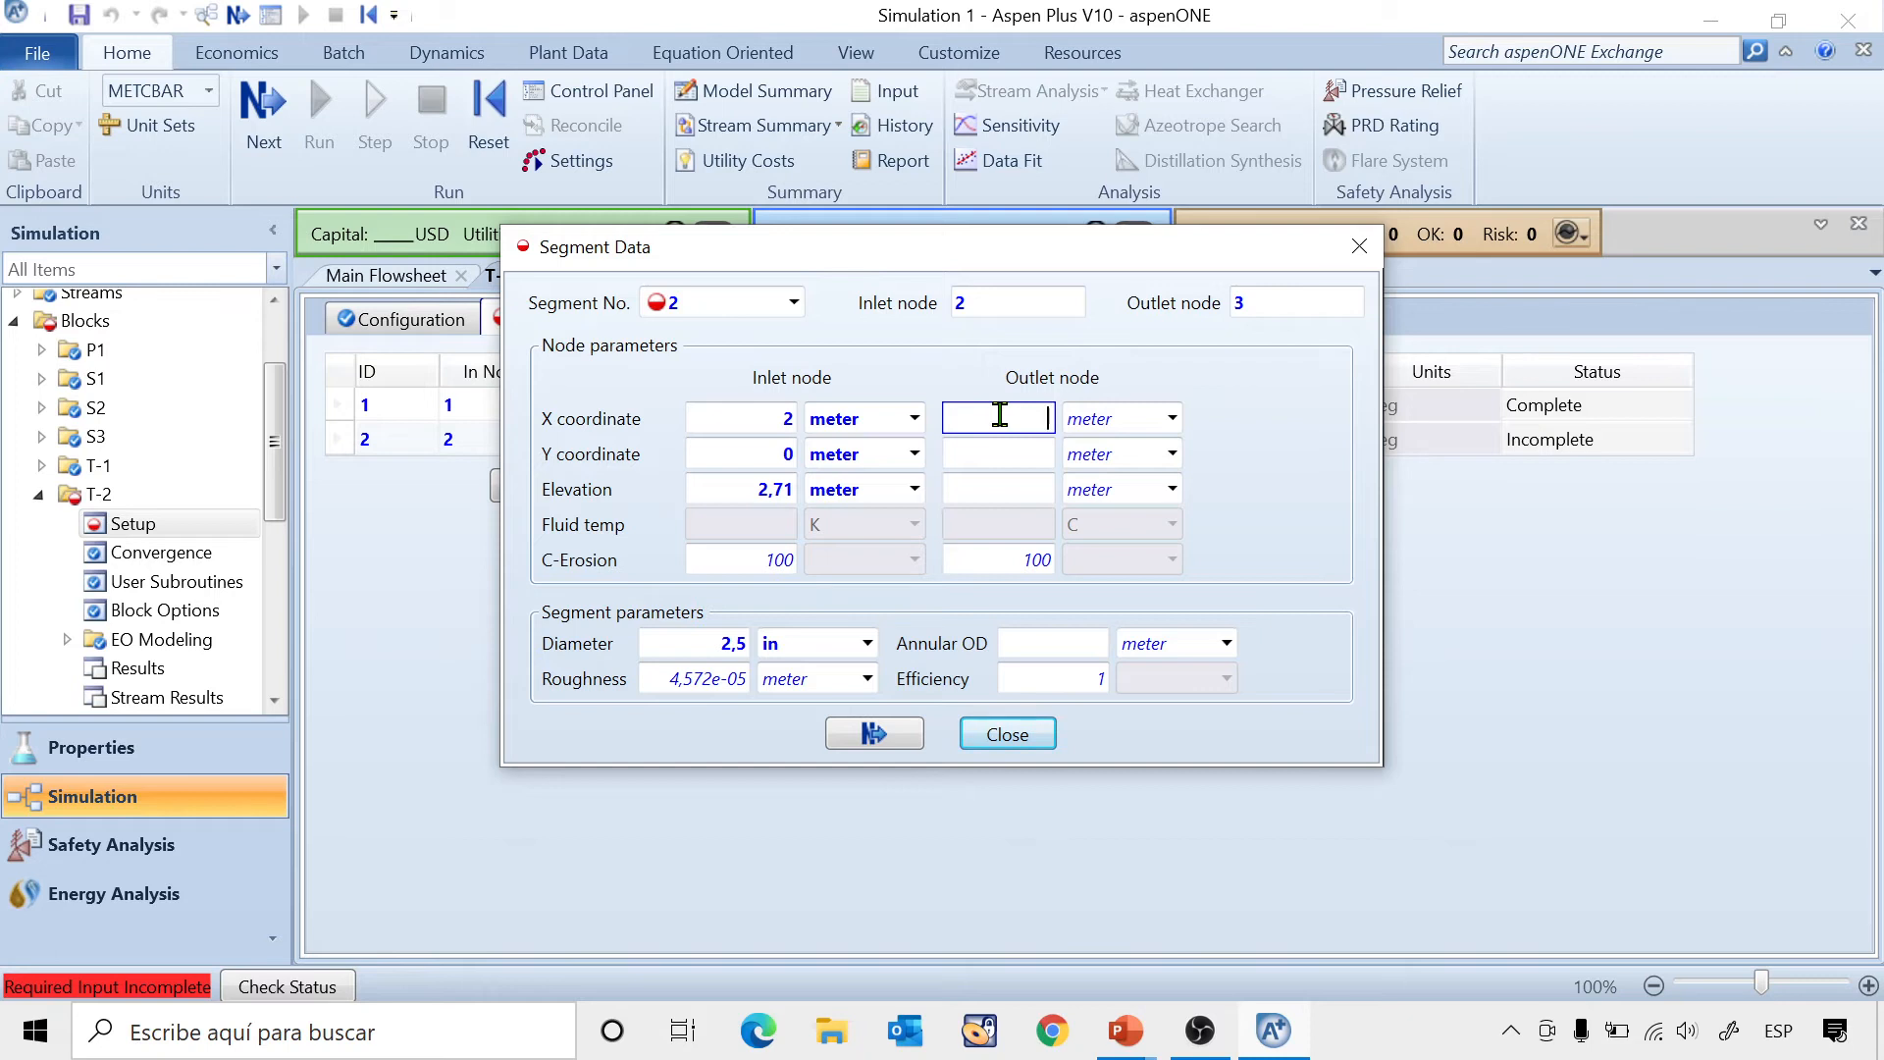
{"action": "type", "text": "2"}
{"action": "left_click", "coordinate": [1051, 456]}
{"action": "type", "text": "0,75"}
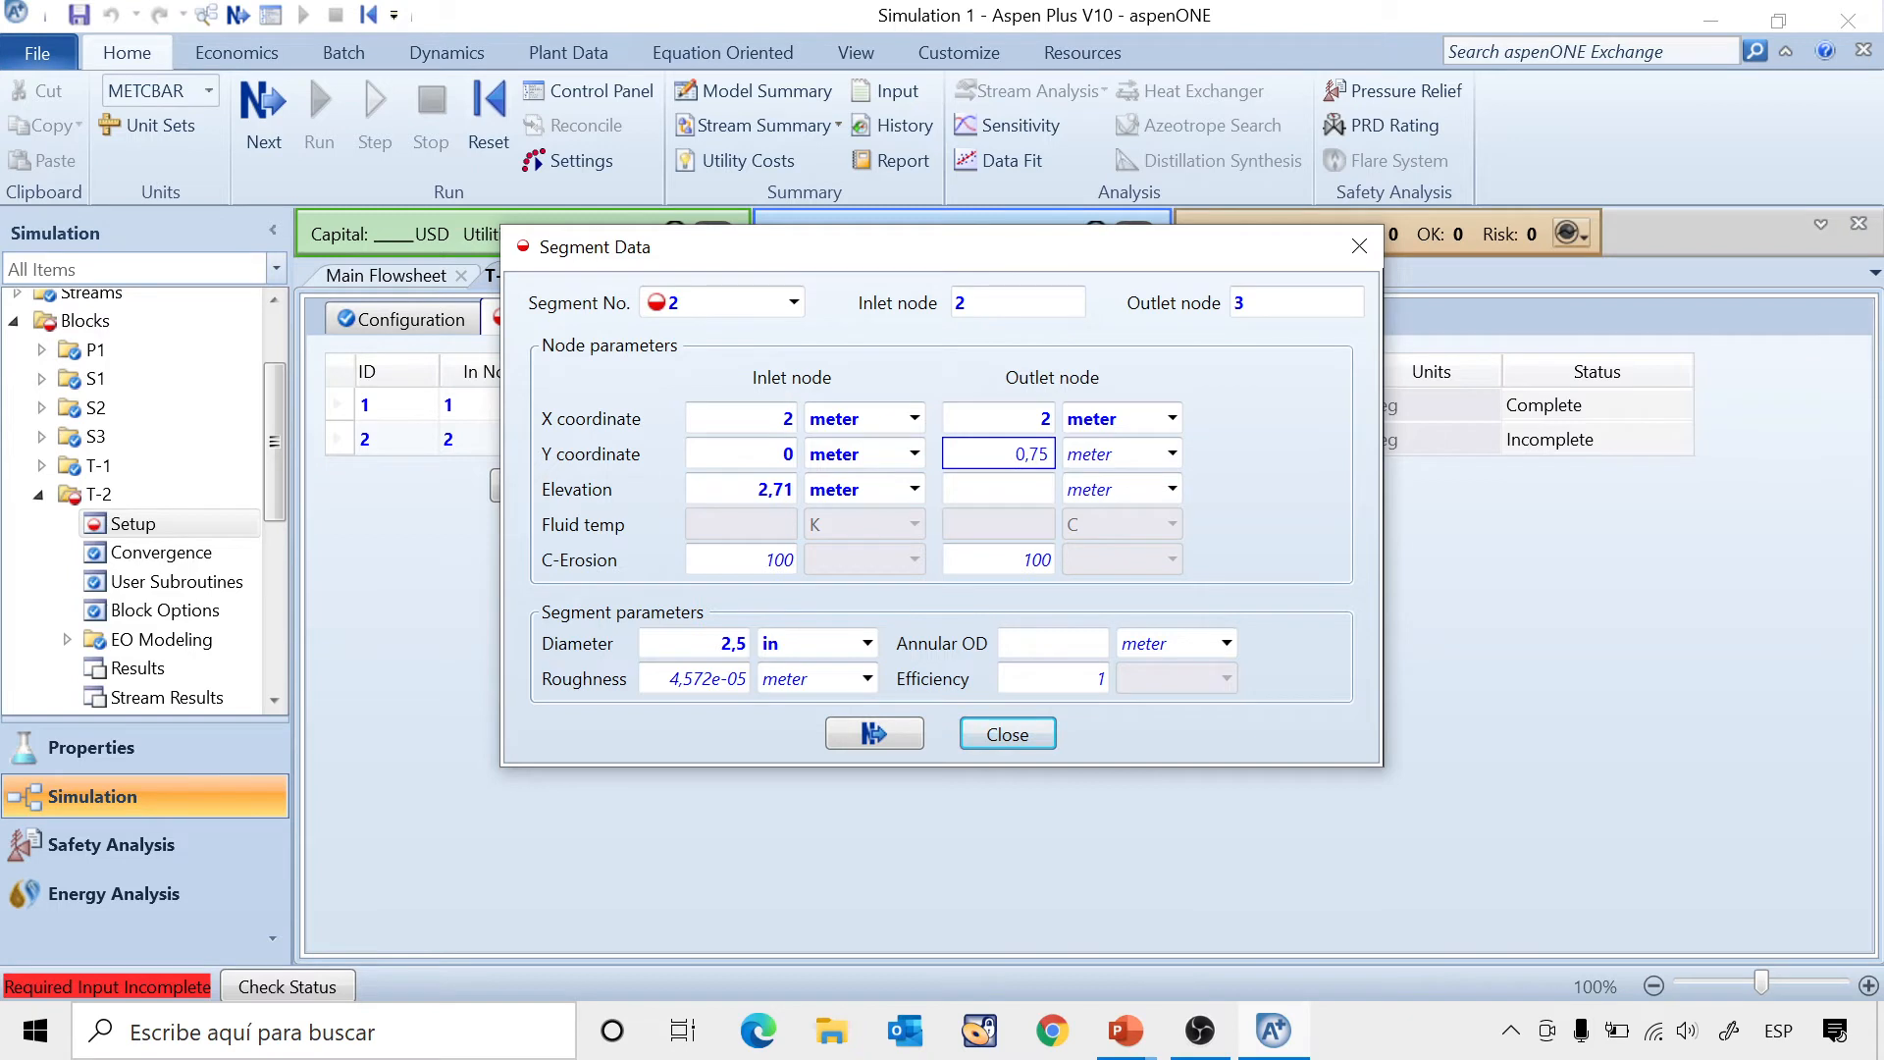
{"action": "left_click", "coordinate": [1003, 482]}
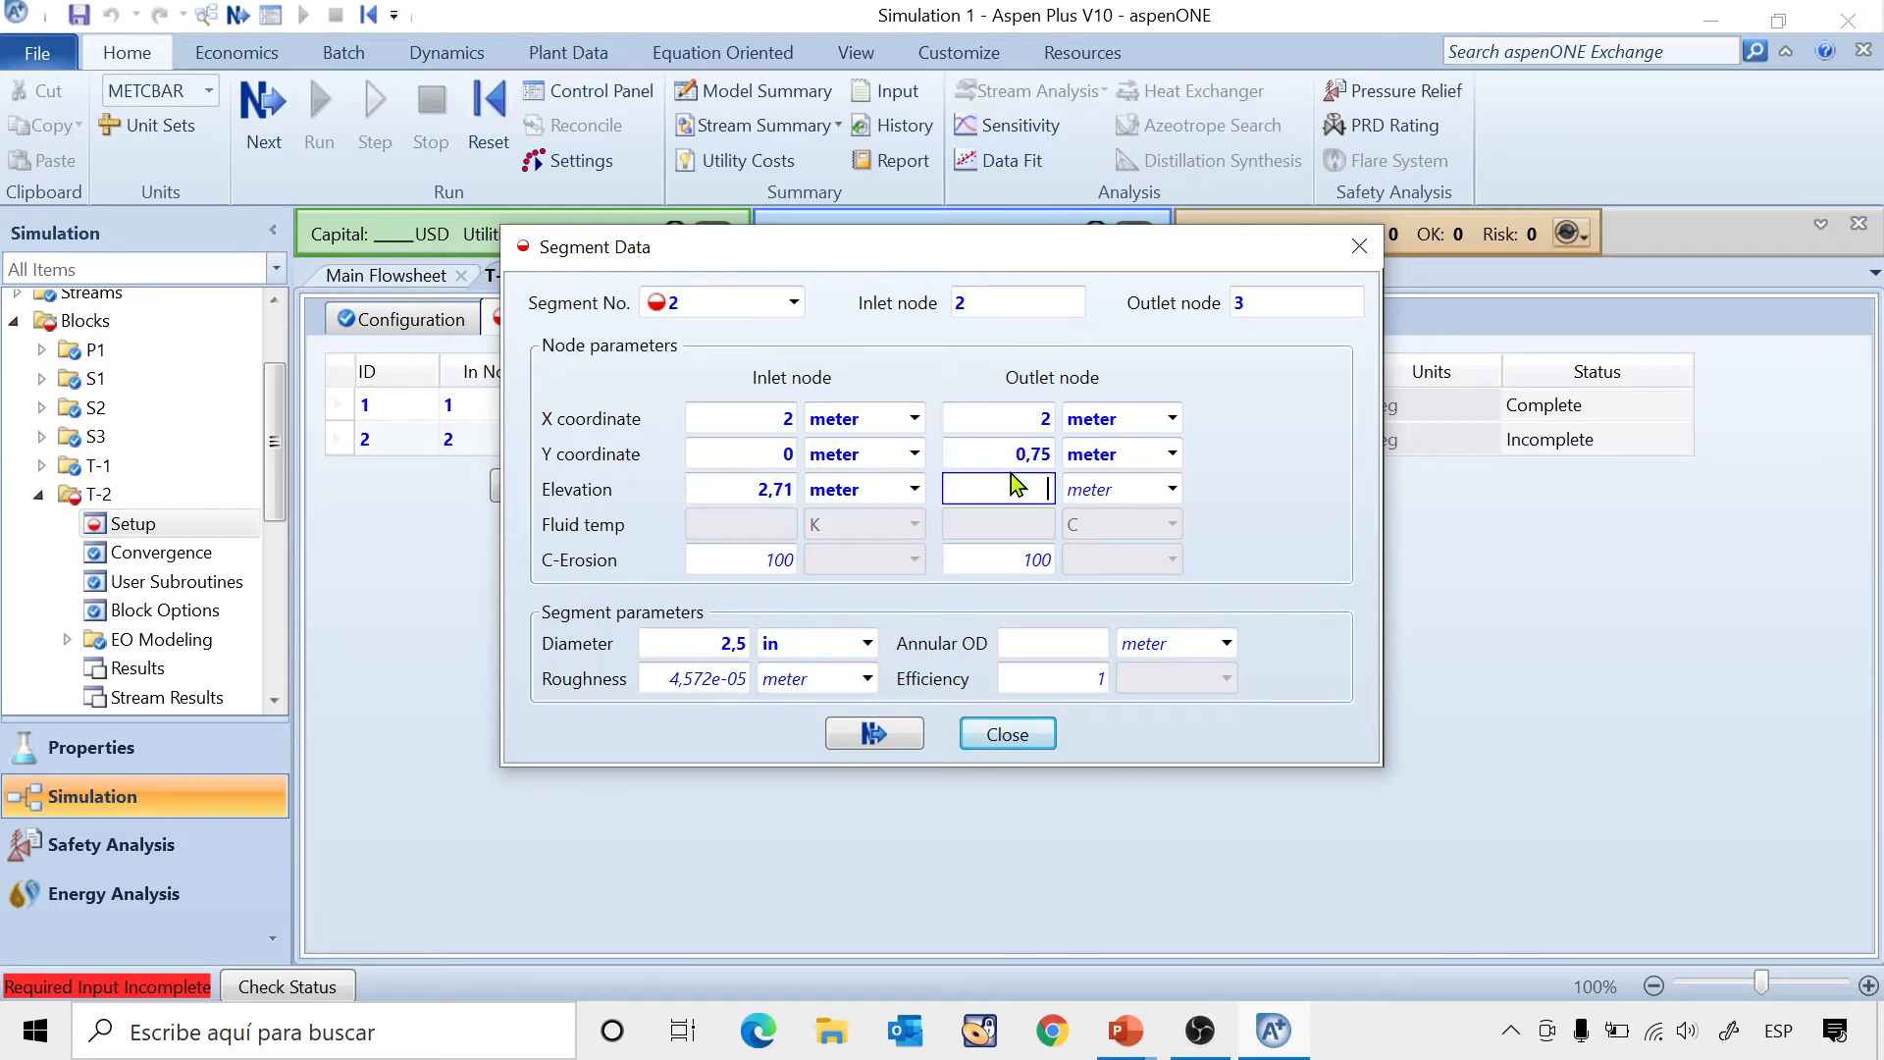
{"action": "type", "text": "2,71"}
{"action": "key", "text": "Return"}
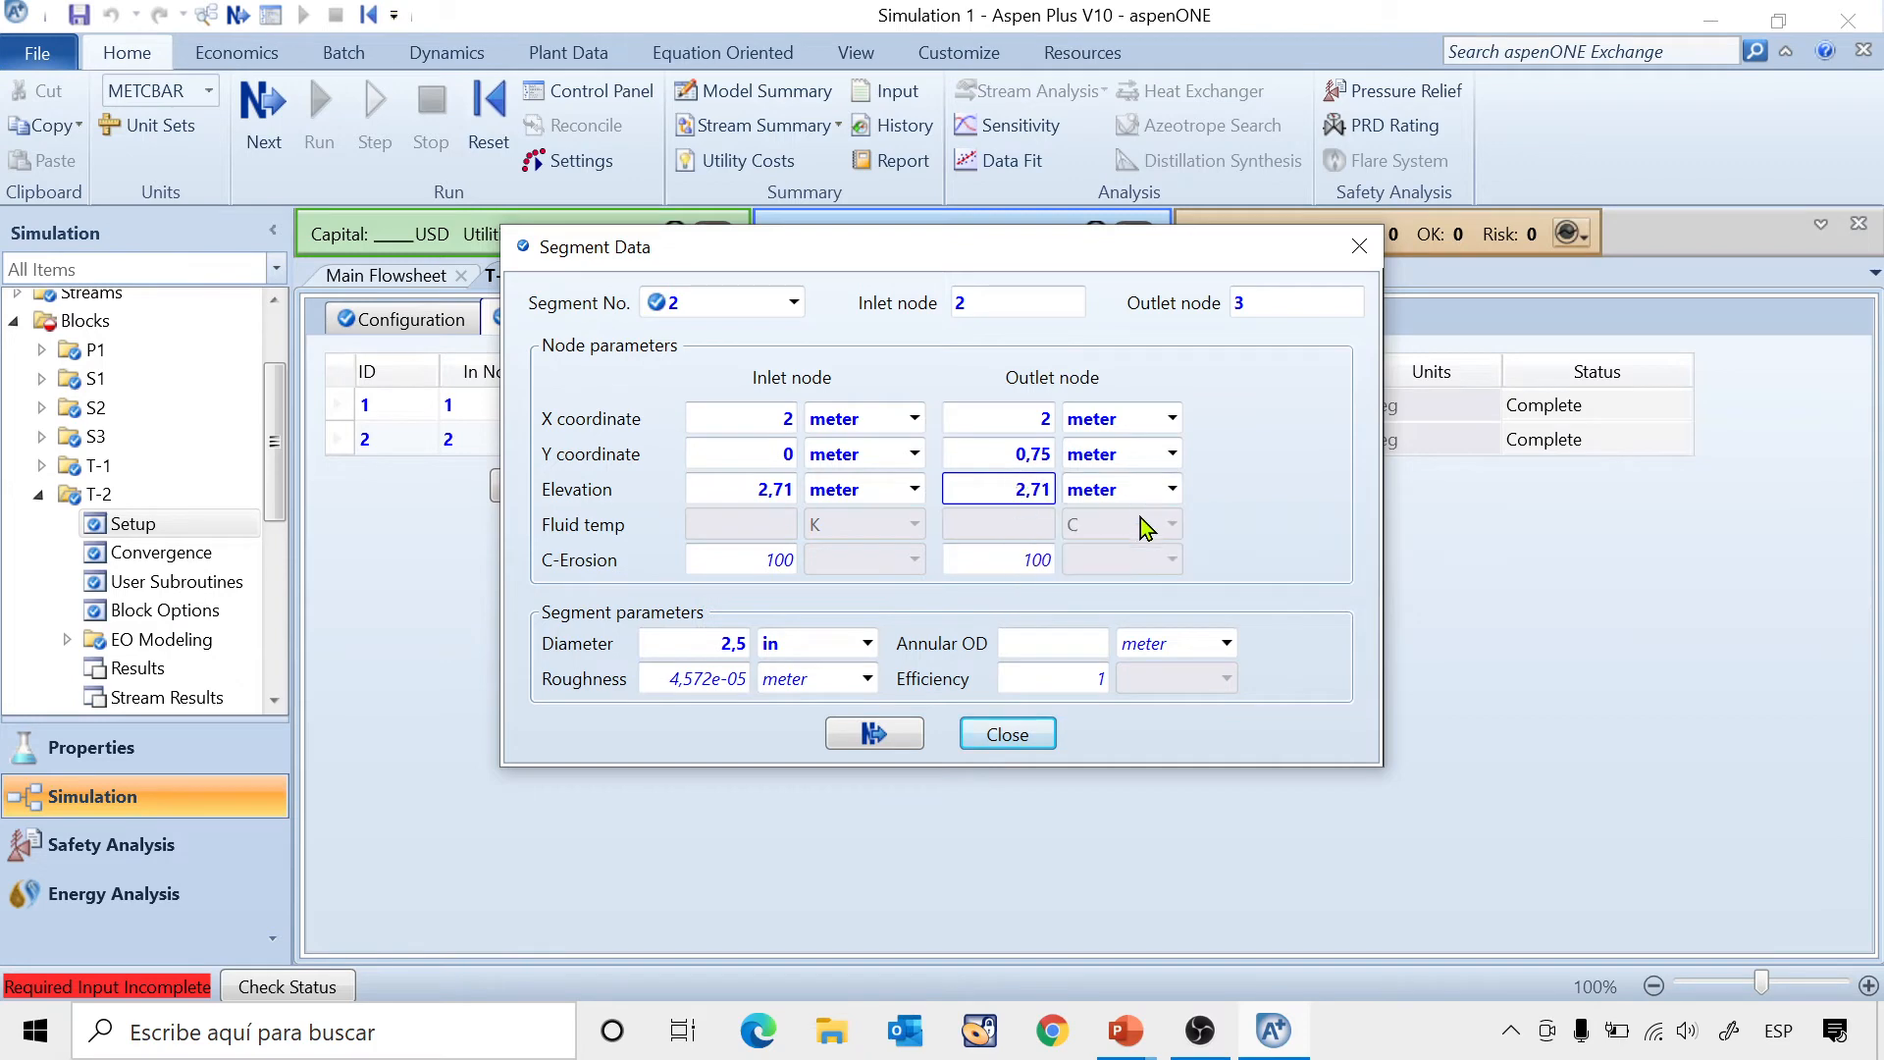
{"action": "left_click", "coordinate": [1028, 731]}
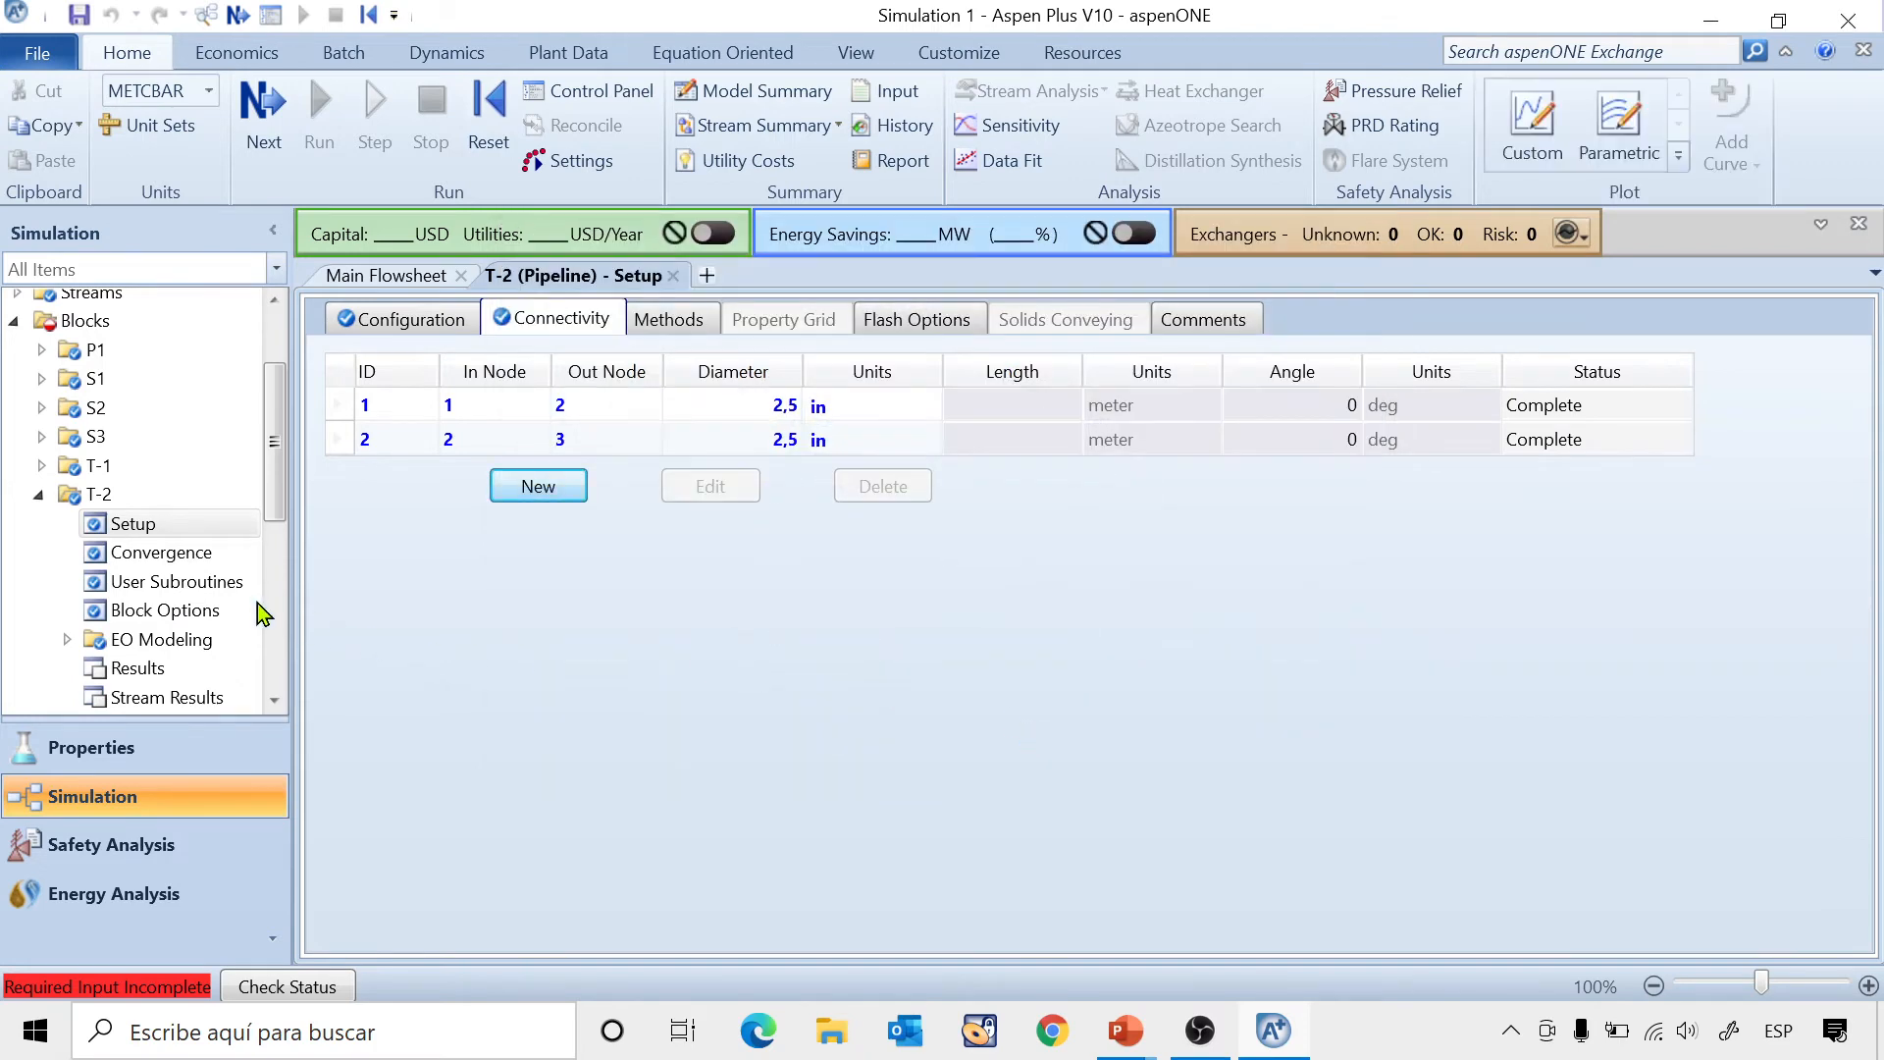
Set the valid phases of pipeline T-2 to Liquid-Only in its flash options.
{"action": "left_click", "coordinate": [895, 320]}
{"action": "left_click", "coordinate": [885, 400]}
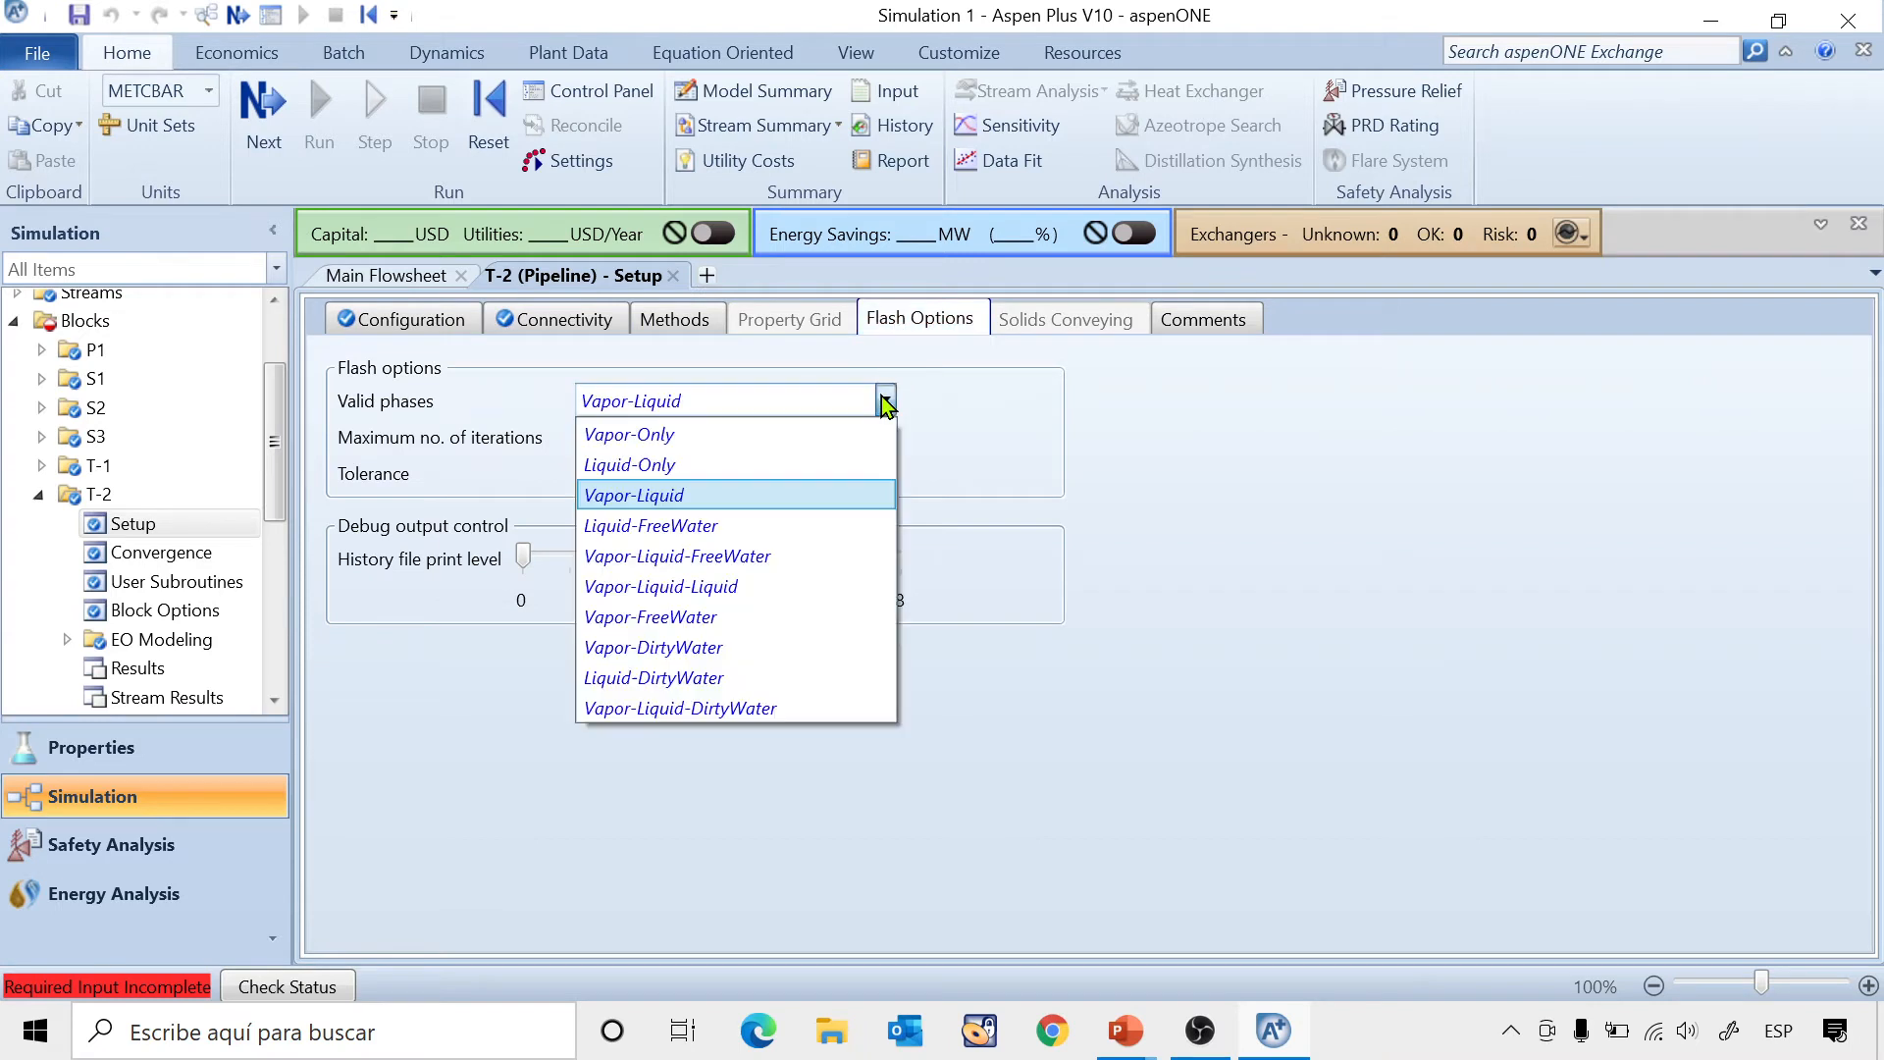
{"action": "left_click", "coordinate": [648, 465]}
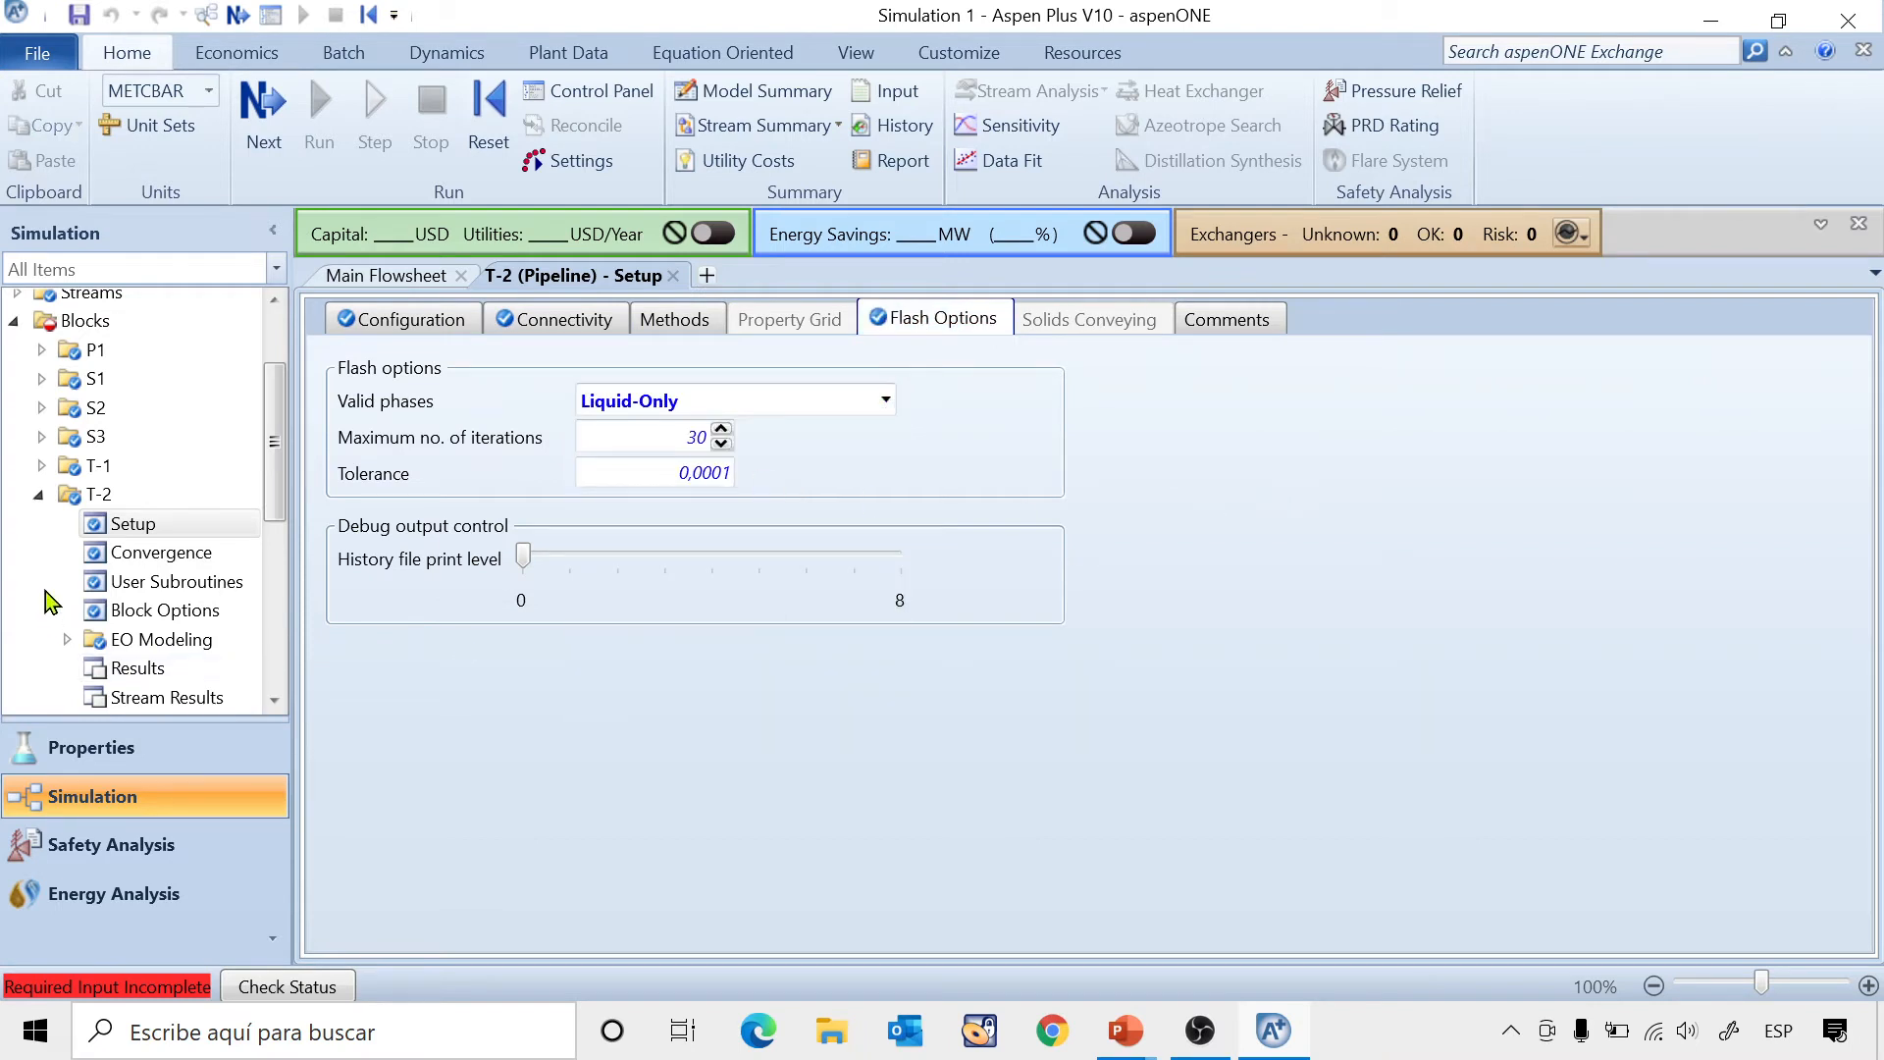
{"action": "left_click", "coordinate": [43, 499]}
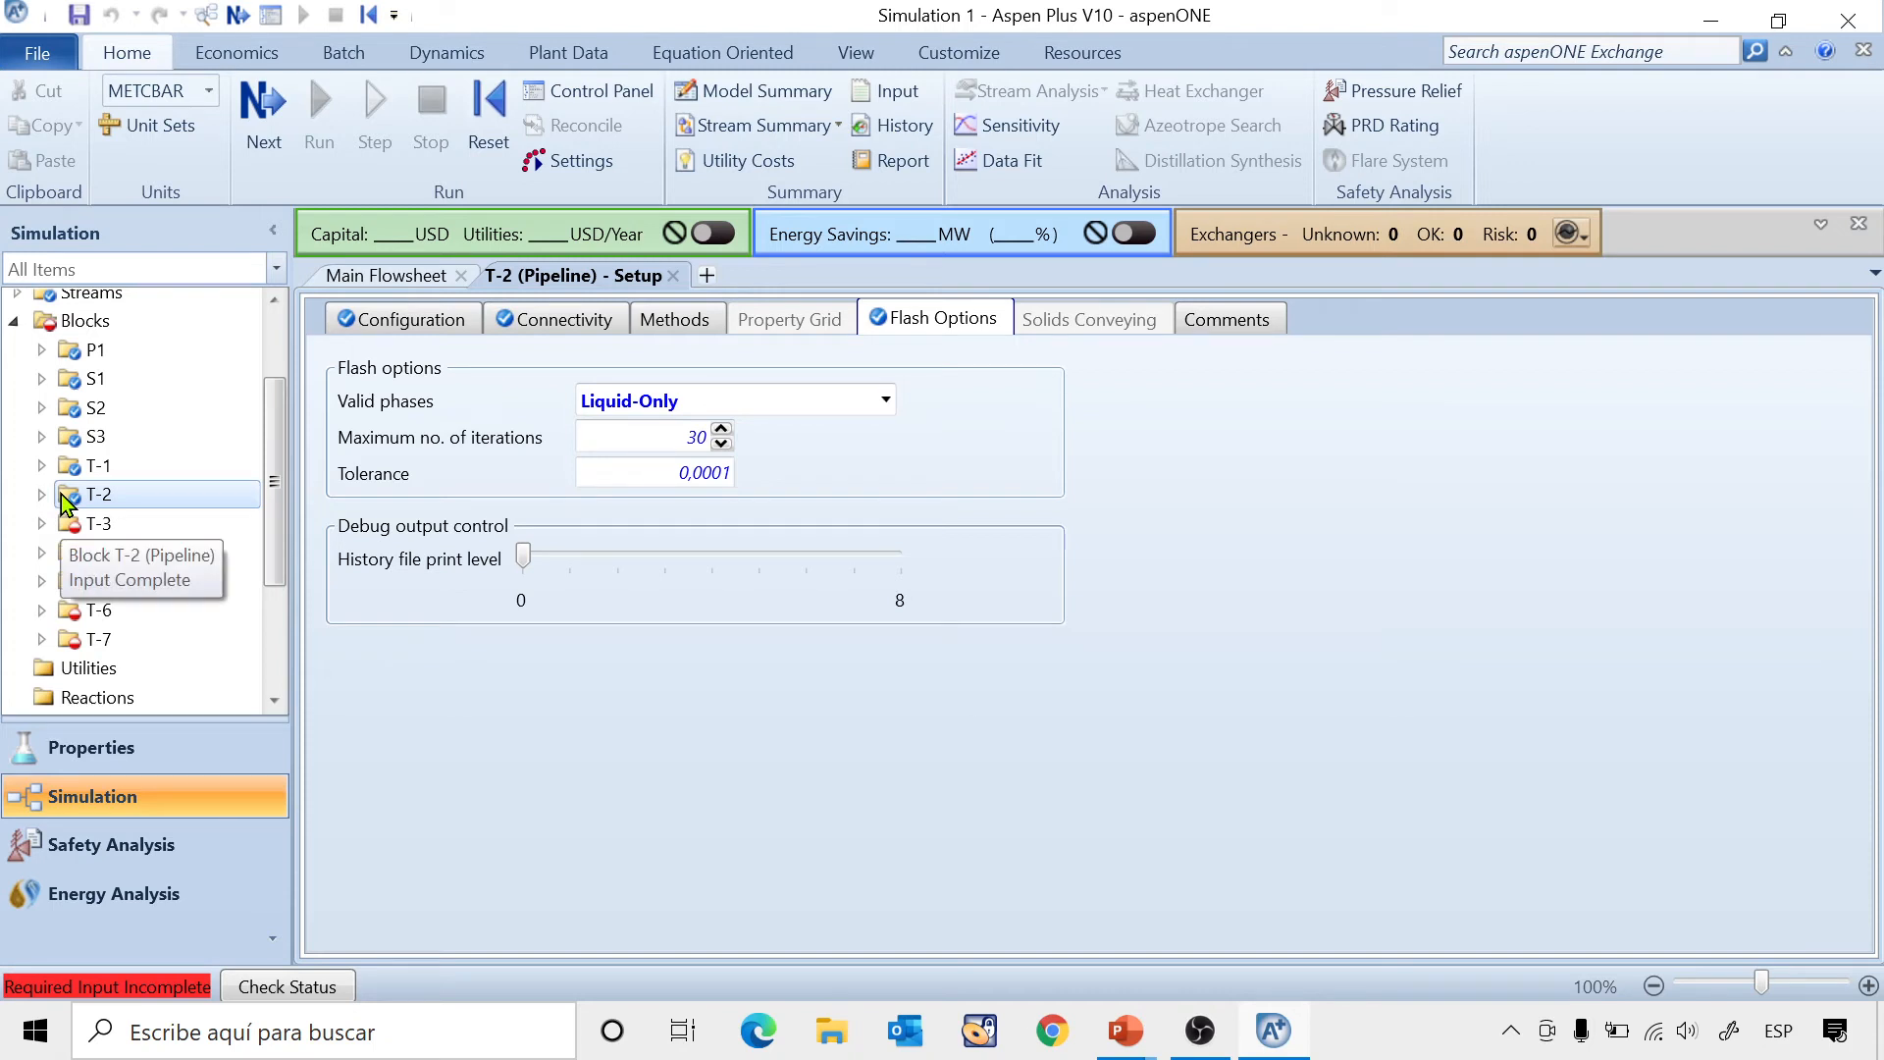
Open the setup of pipe T-3 and set its pipe length to 26,3 meter.
{"action": "left_click_drag", "start_coordinate": [274, 510], "coordinate": [275, 557]}
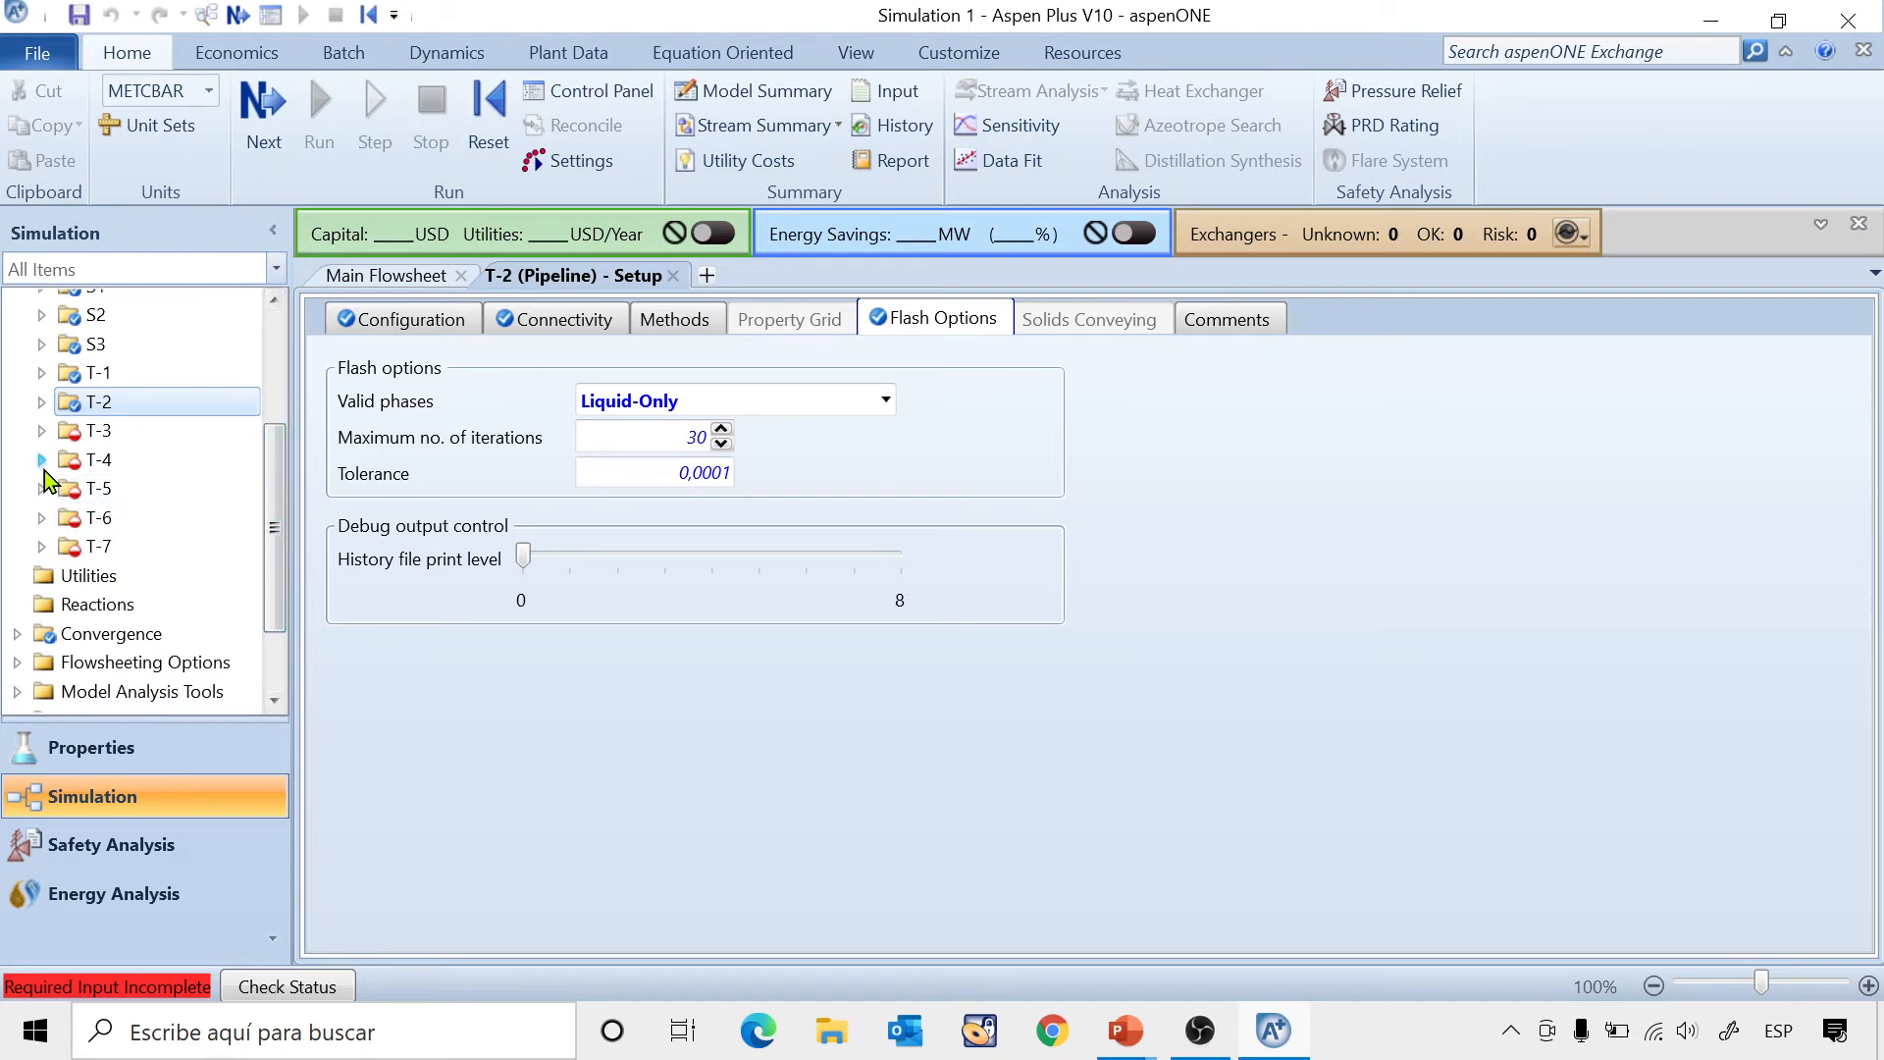
{"action": "left_click", "coordinate": [40, 430]}
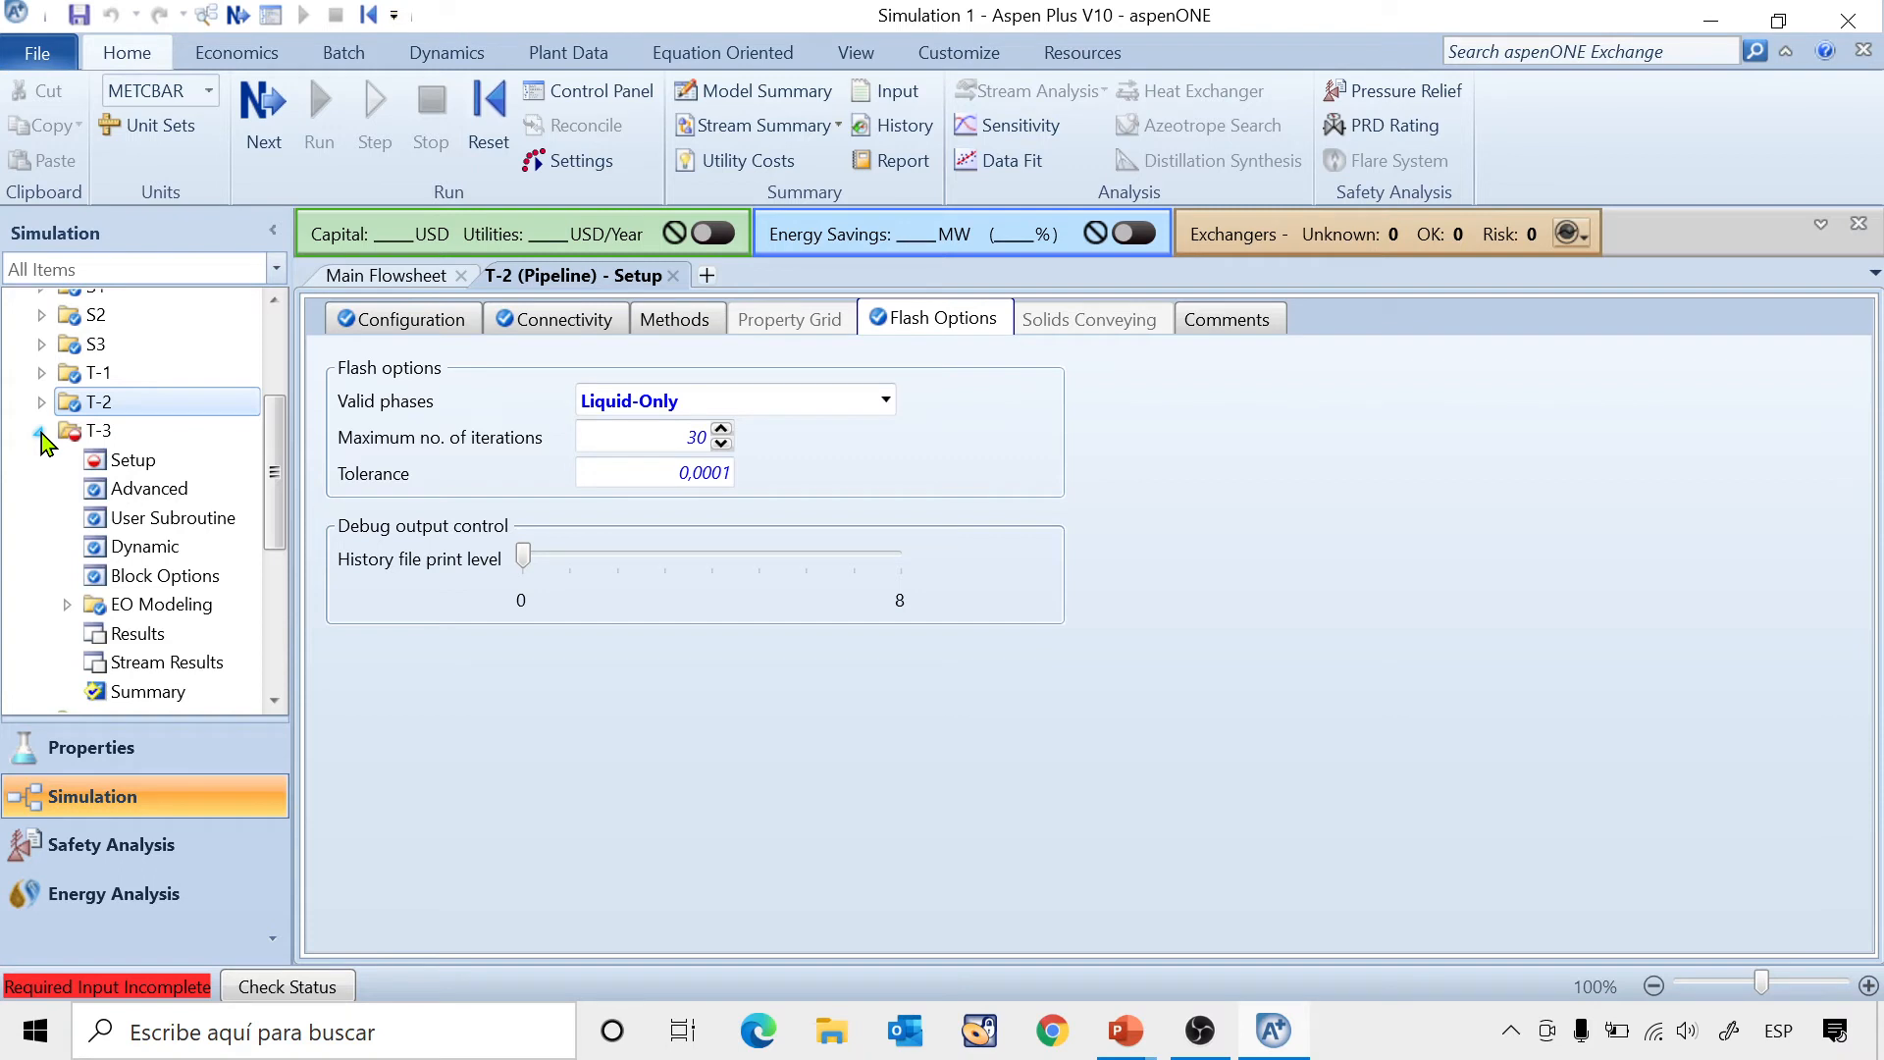
{"action": "left_click", "coordinate": [144, 469]}
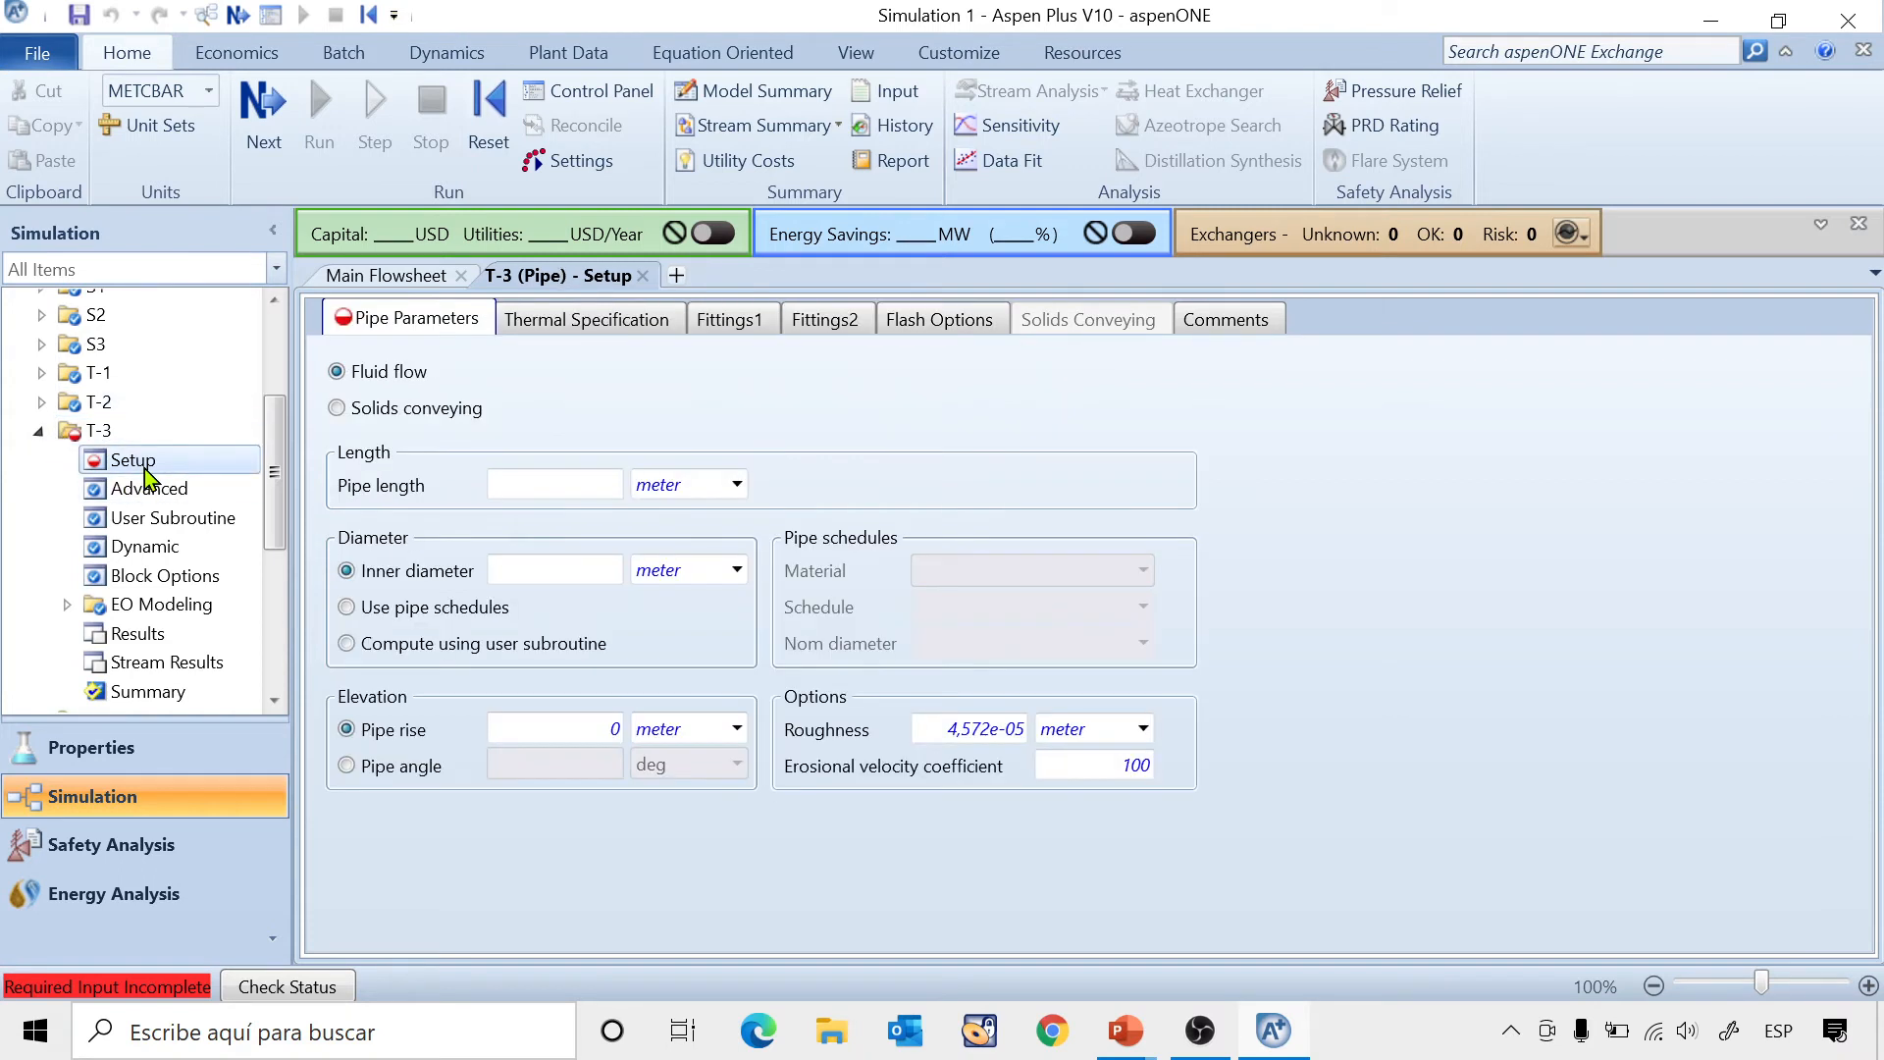
{"action": "left_click", "coordinate": [590, 485]}
{"action": "type", "text": "26,3"}
{"action": "key", "text": "Return"}
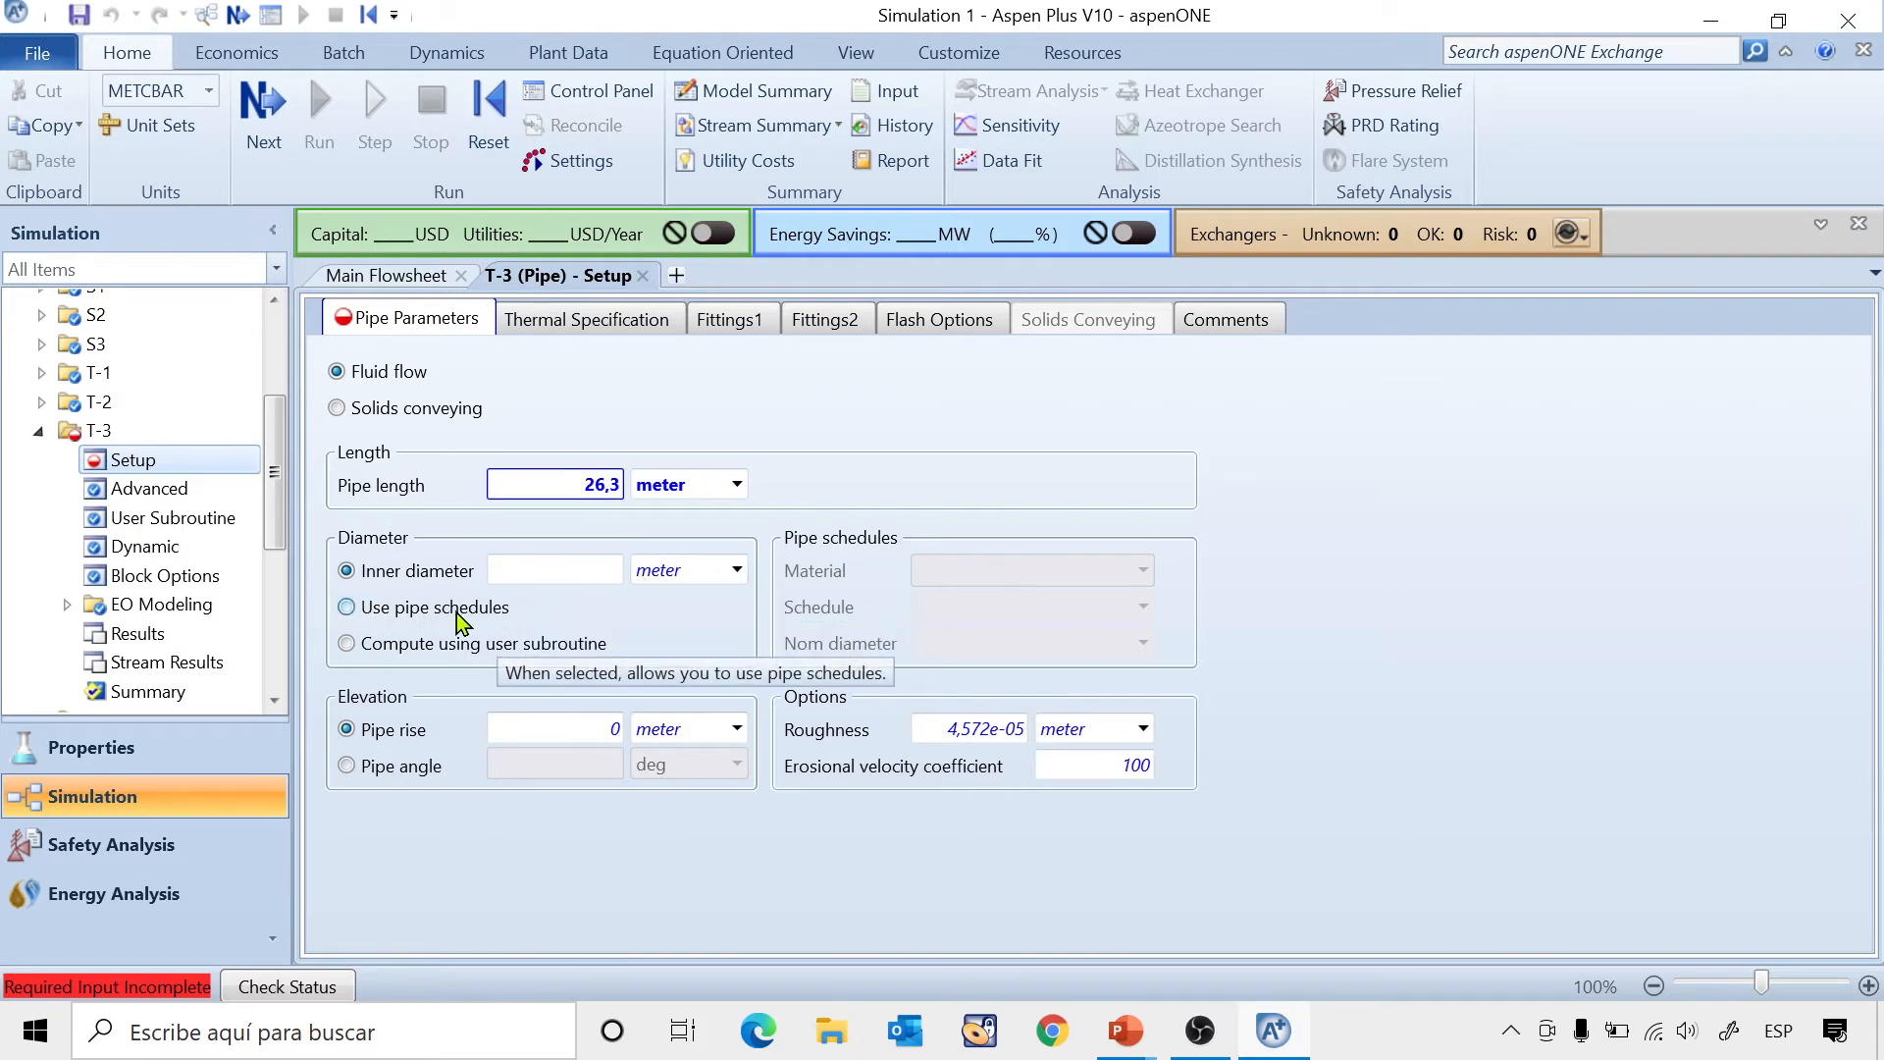
Specify pipe T-3 by inner diameter and set it to 2 in.
{"action": "left_click", "coordinate": [375, 615]}
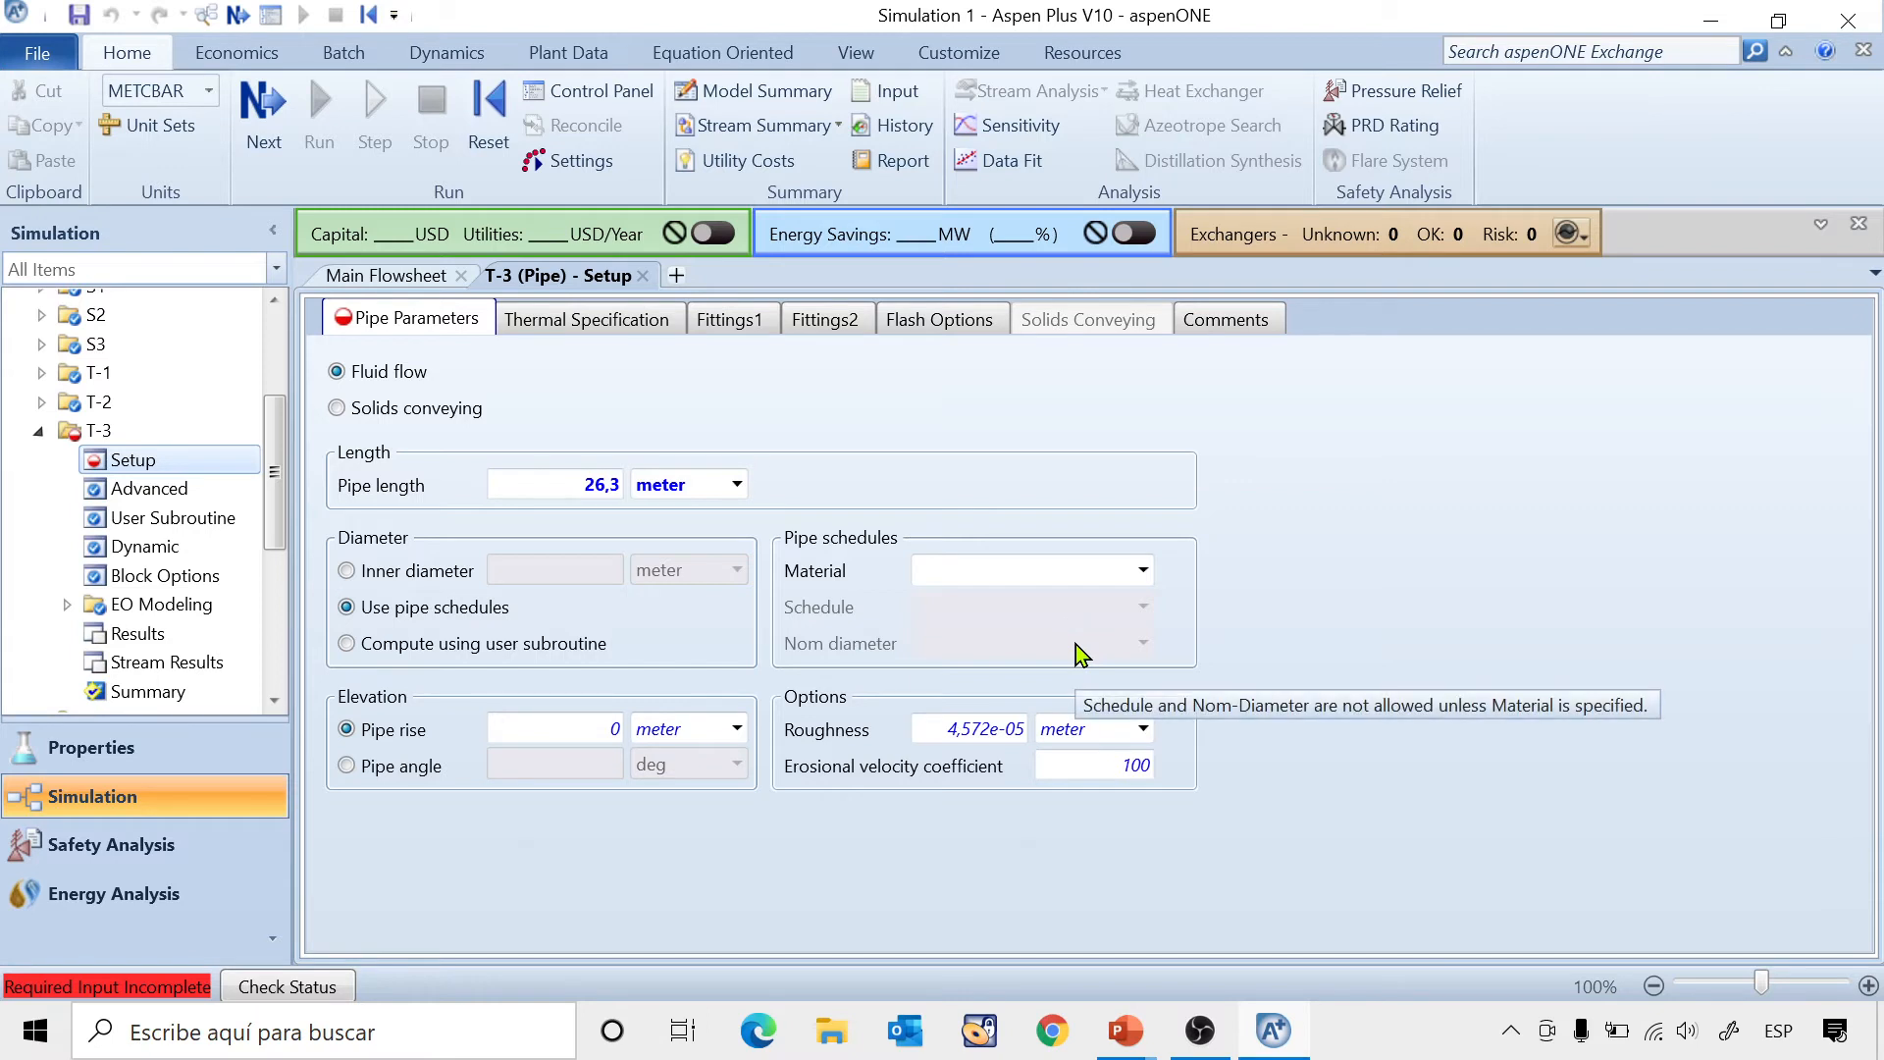
{"action": "left_click", "coordinate": [343, 573]}
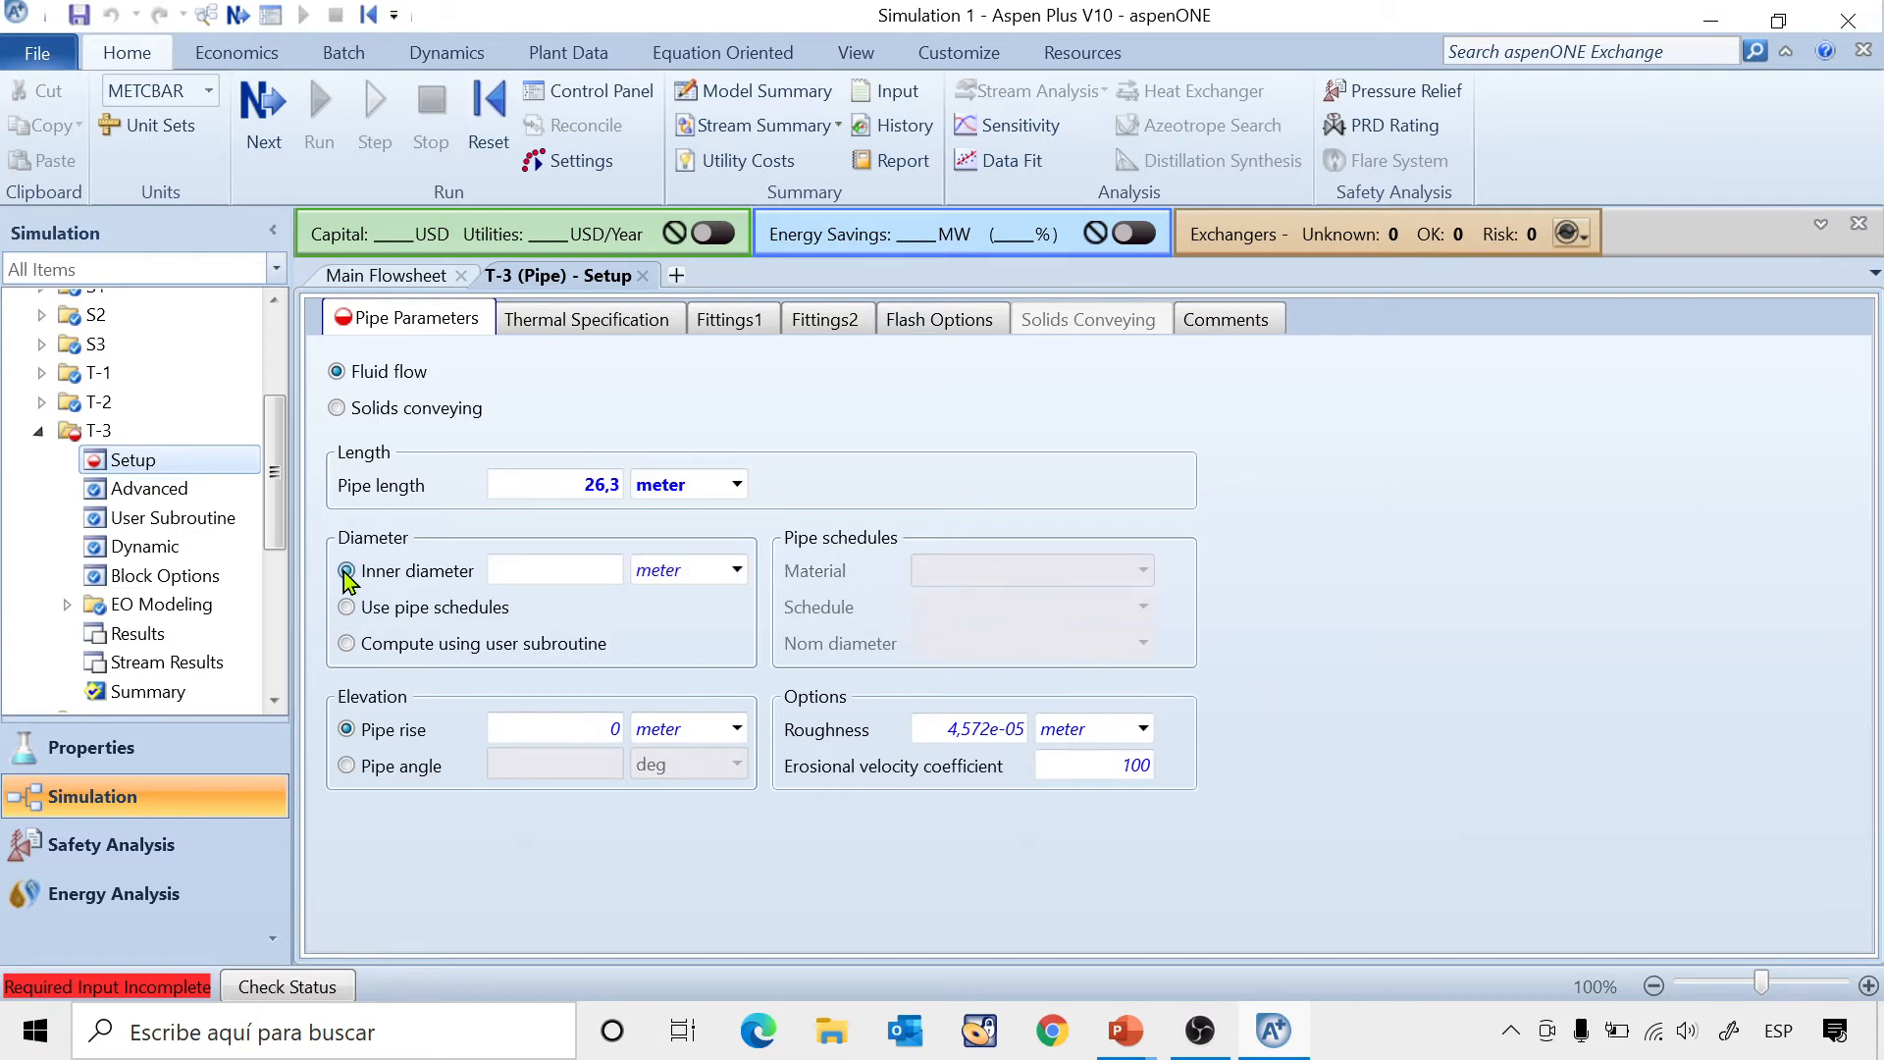
{"action": "left_click", "coordinate": [588, 571]}
{"action": "type", "text": "2"}
{"action": "left_click", "coordinate": [738, 571]}
{"action": "left_click", "coordinate": [649, 691]}
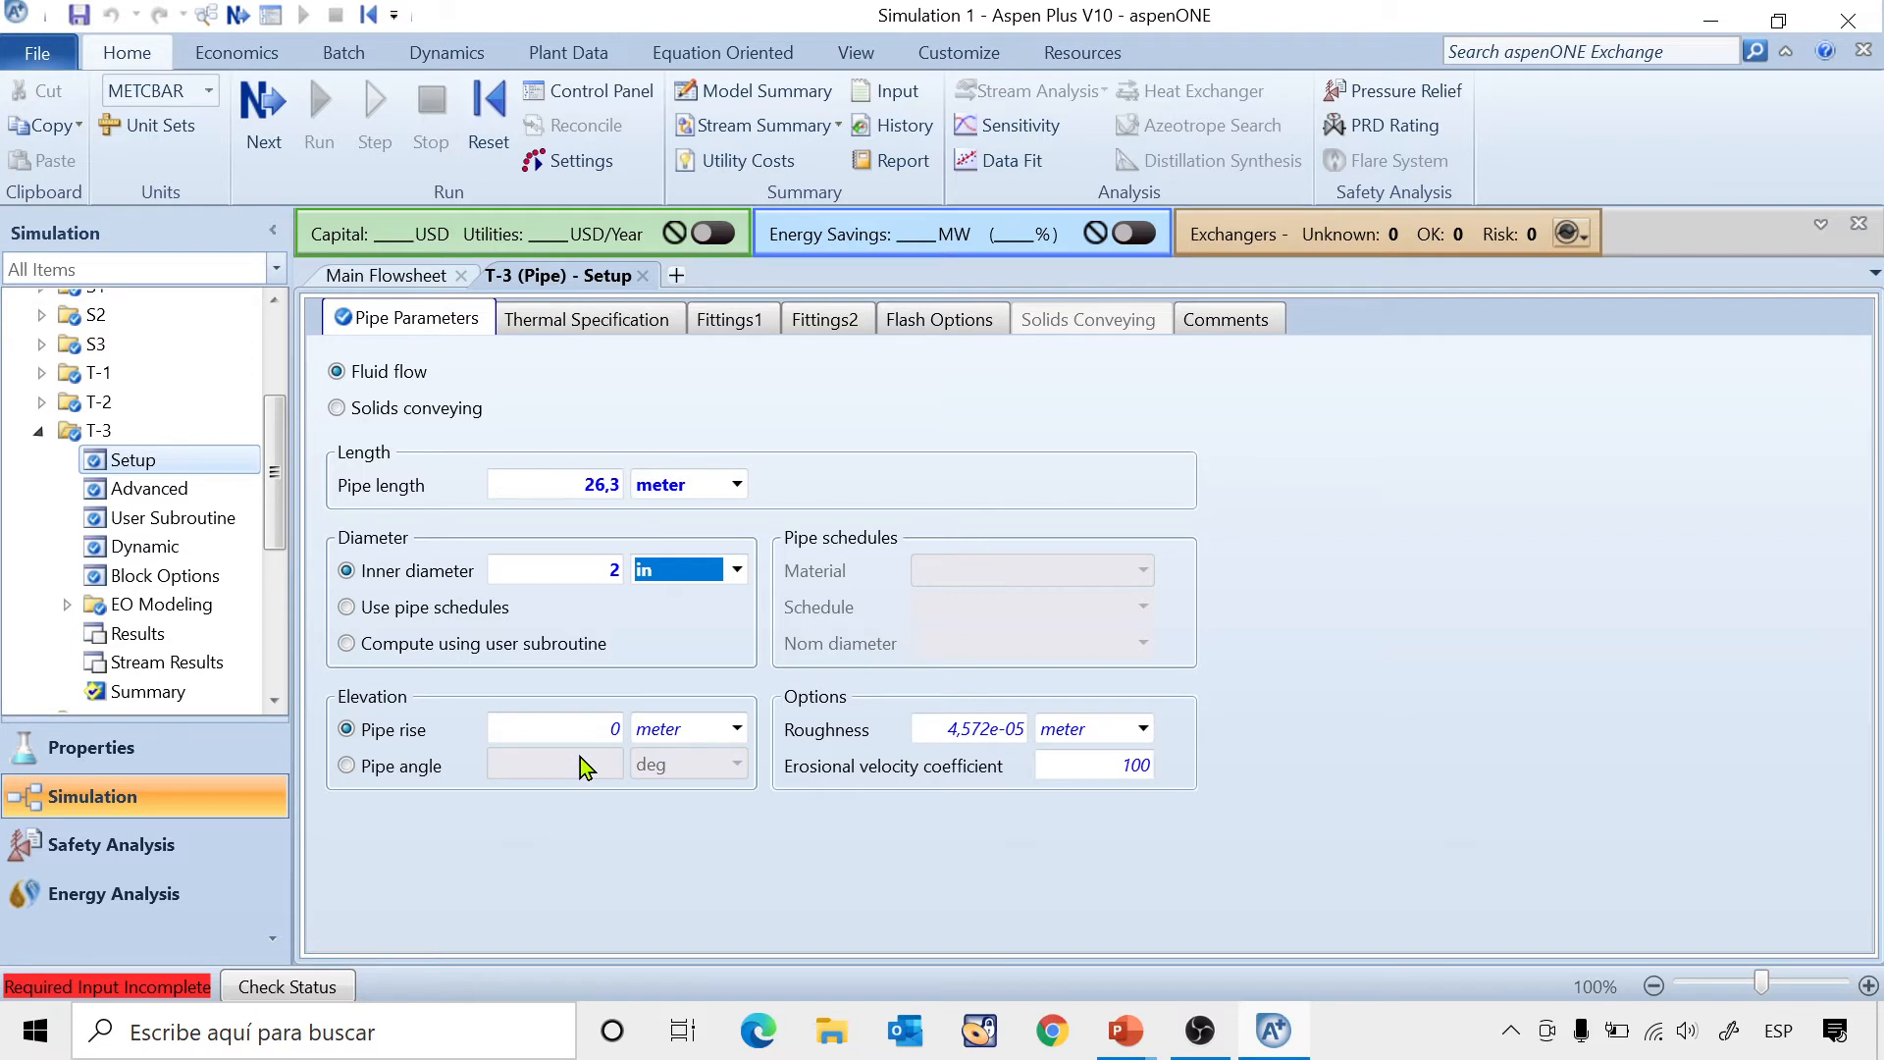
Set the valid phases of pipe T-3 to Liquid-Only in its flash options.
{"action": "mouse_move", "coordinate": [580, 757]}
{"action": "left_click", "coordinate": [946, 327]}
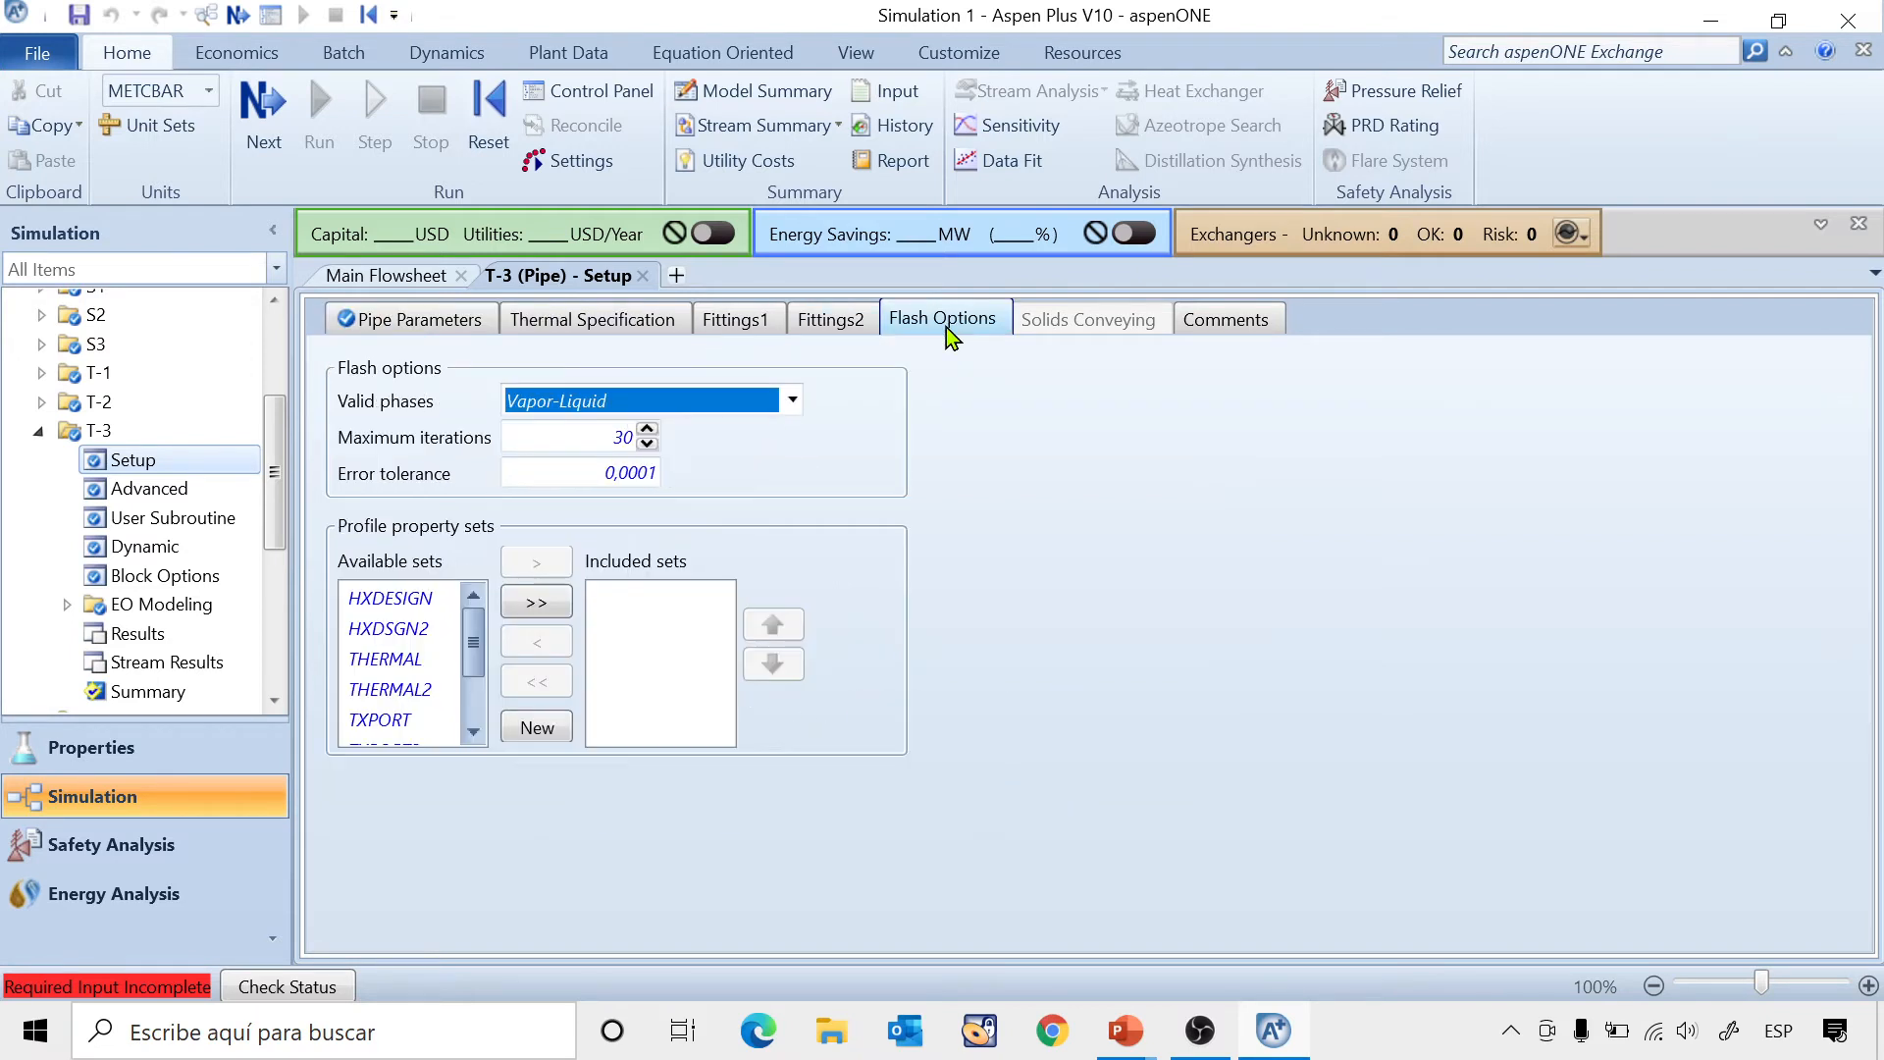
{"action": "left_click", "coordinate": [793, 406]}
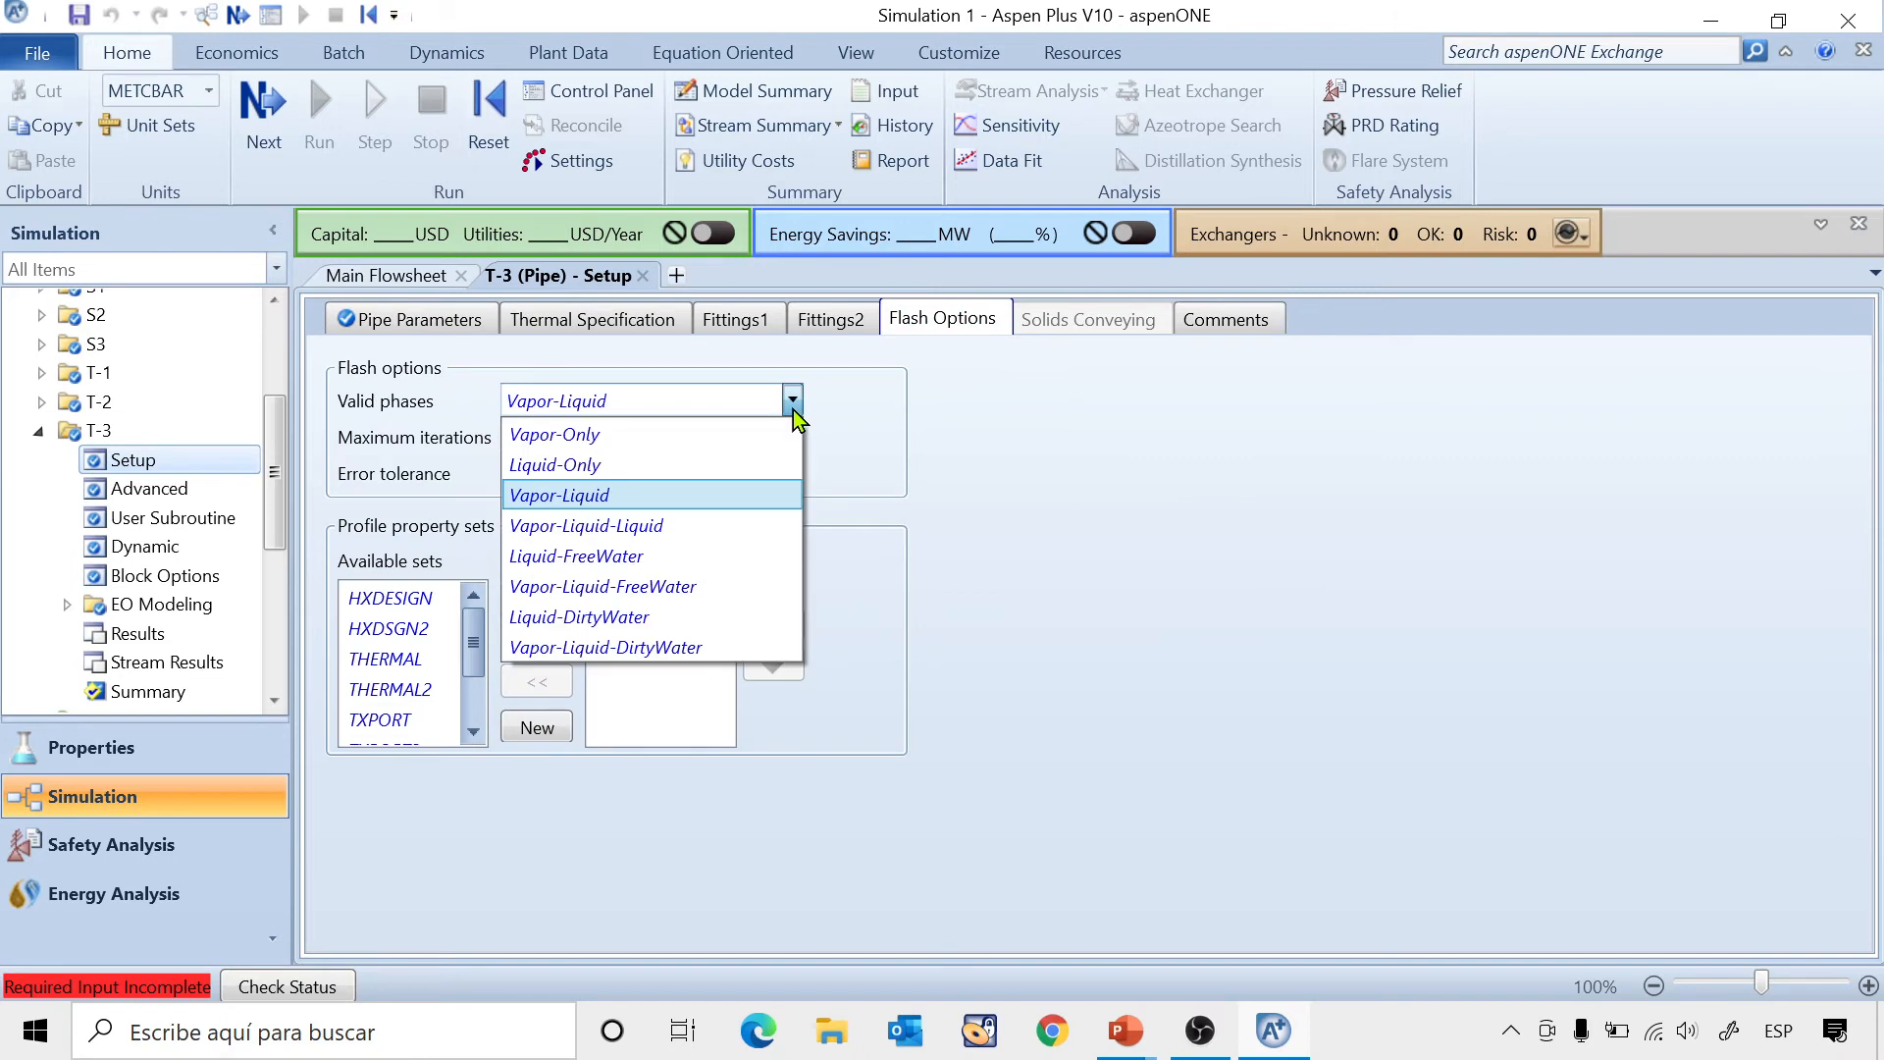
{"action": "left_click", "coordinate": [592, 459]}
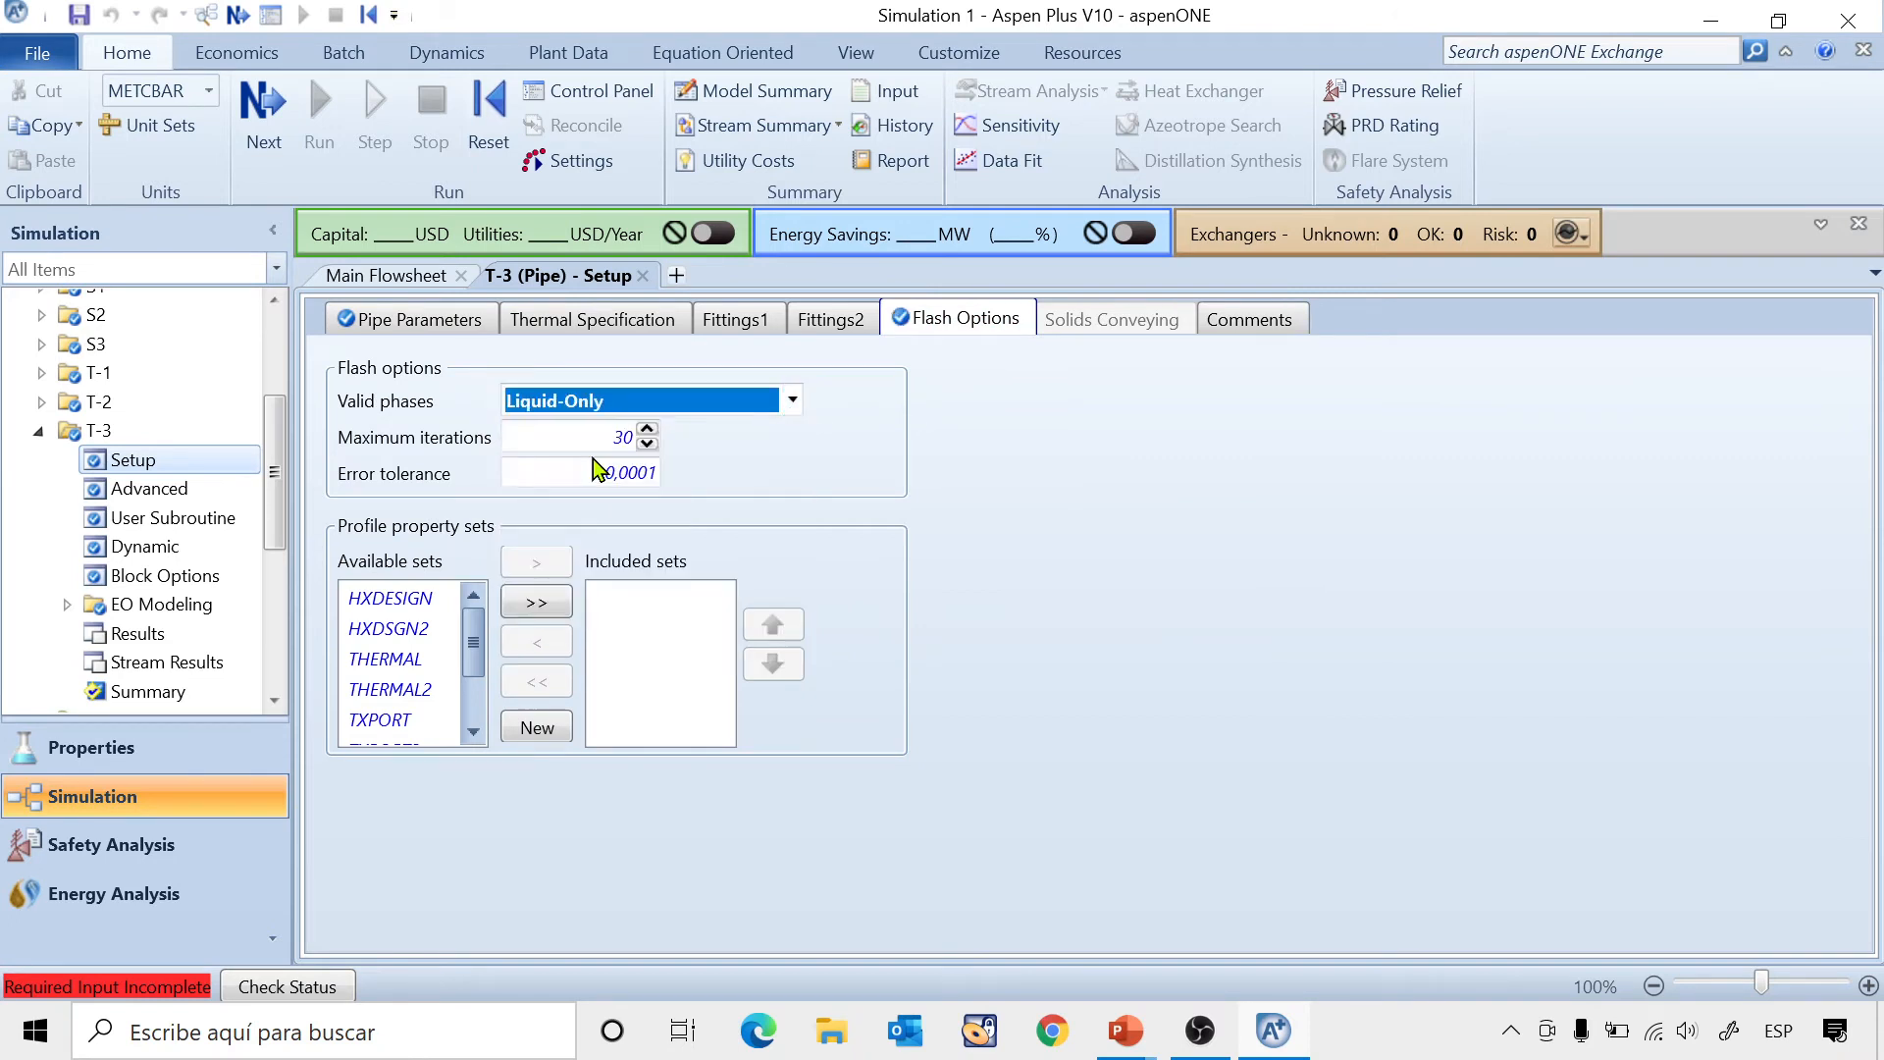
Open the setup of pipe T-4 and set its length to 10,73 meter and its inner diameter to 1,5 in.
{"action": "left_click", "coordinate": [39, 433]}
{"action": "left_click", "coordinate": [39, 460]}
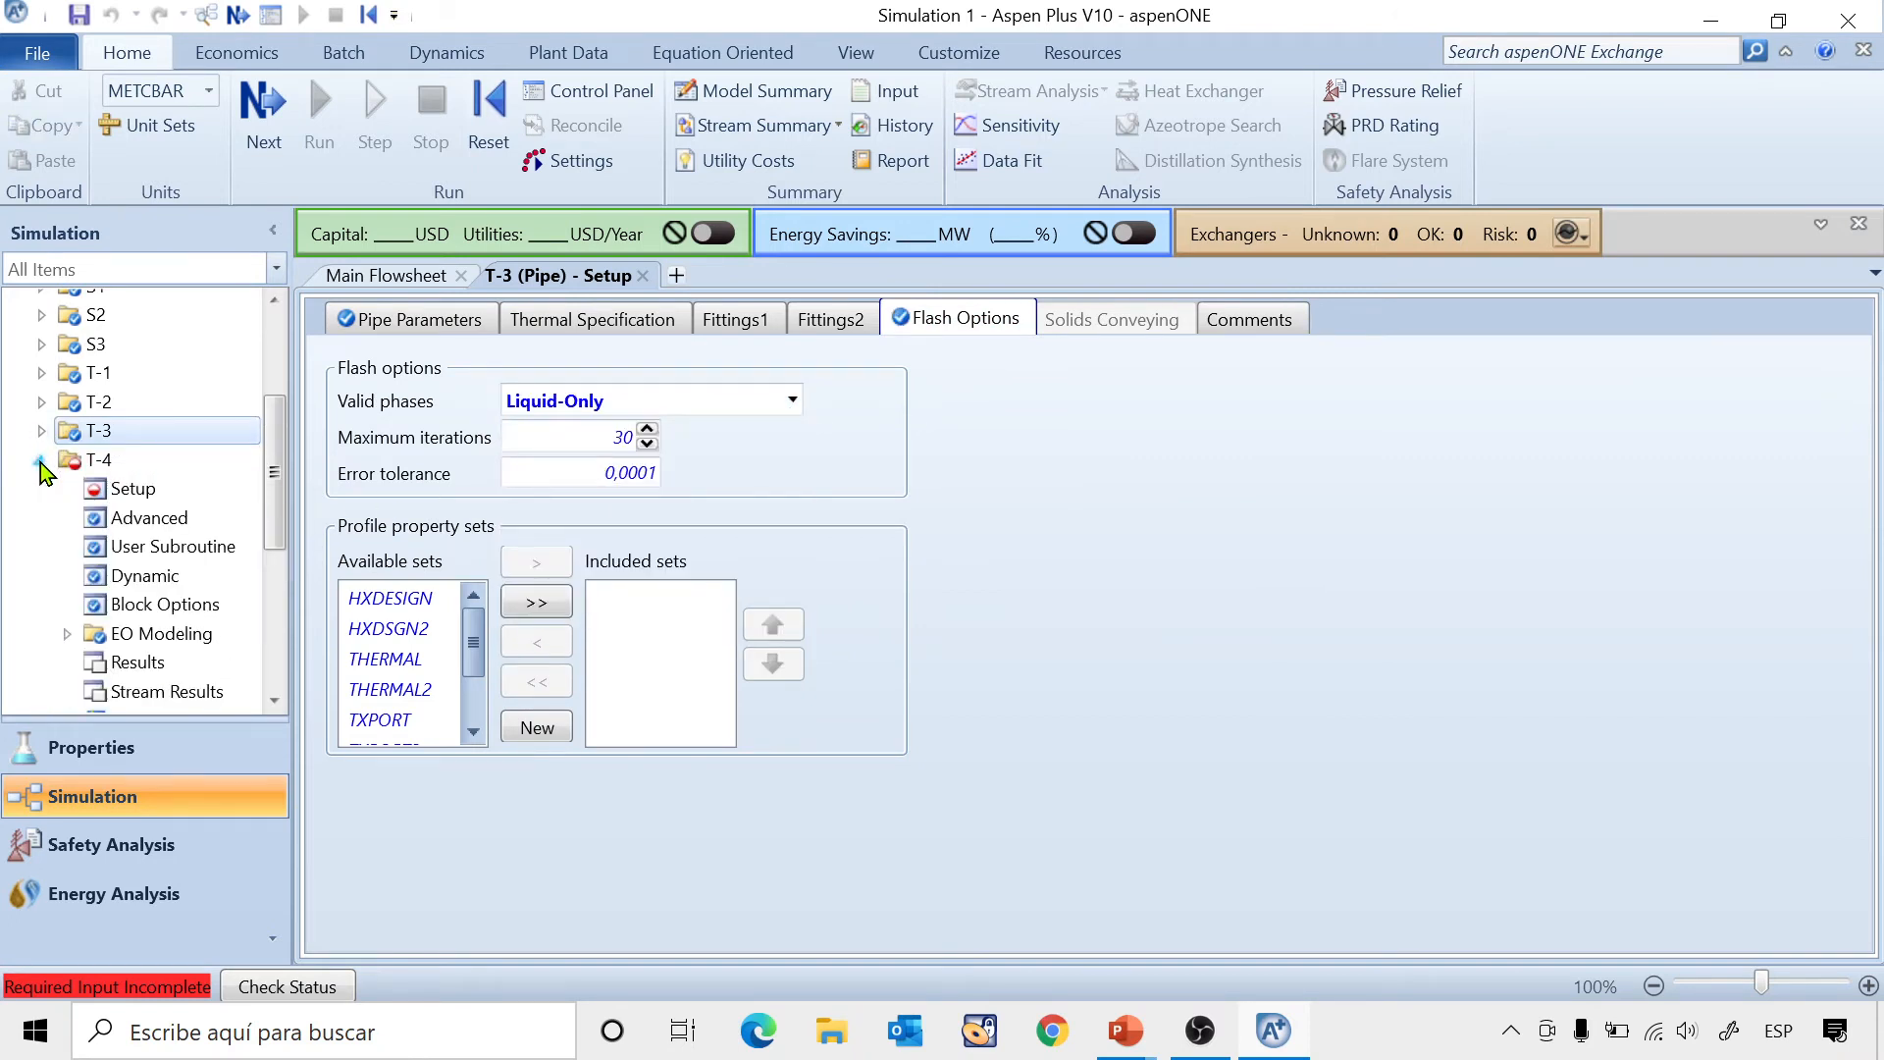
{"action": "left_click", "coordinate": [133, 489]}
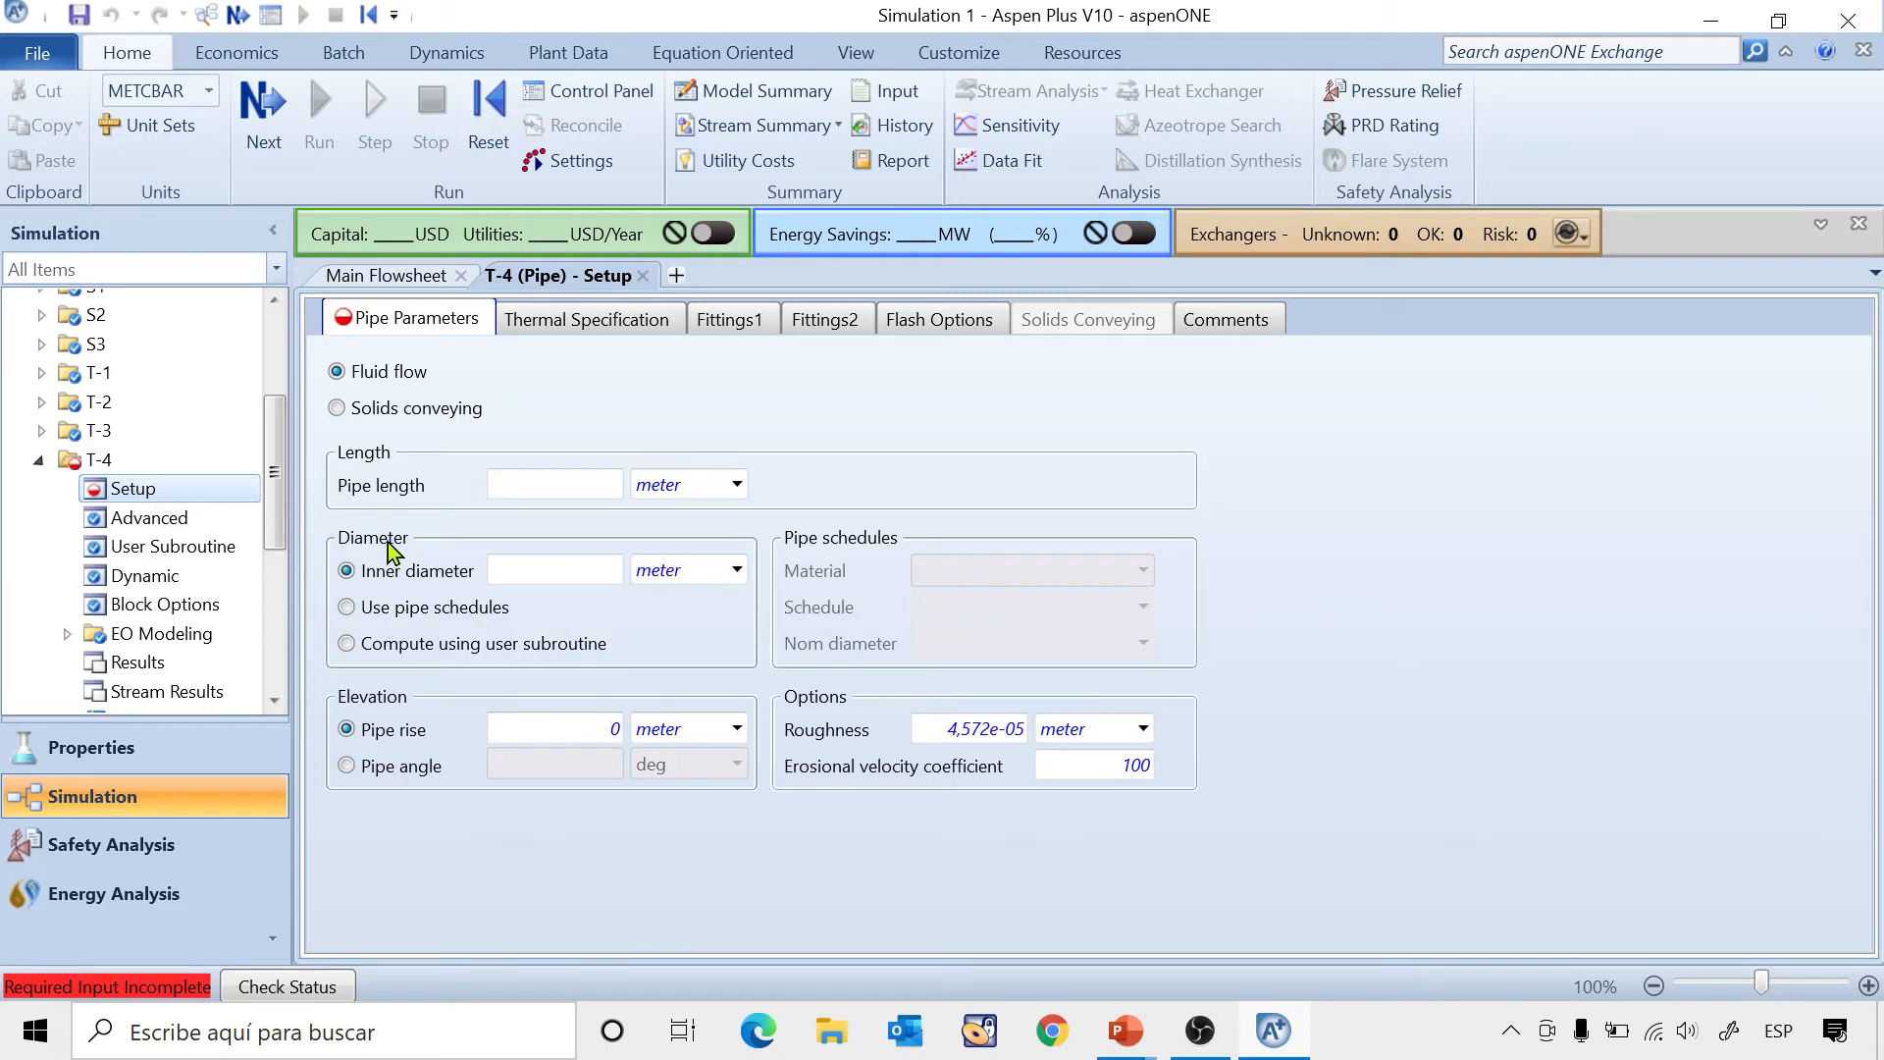
{"action": "left_click", "coordinate": [513, 487]}
{"action": "type", "text": "10,73"}
{"action": "key", "text": "Return"}
{"action": "left_click", "coordinate": [561, 582]}
{"action": "type", "text": "1,5"}
{"action": "left_click", "coordinate": [736, 569]}
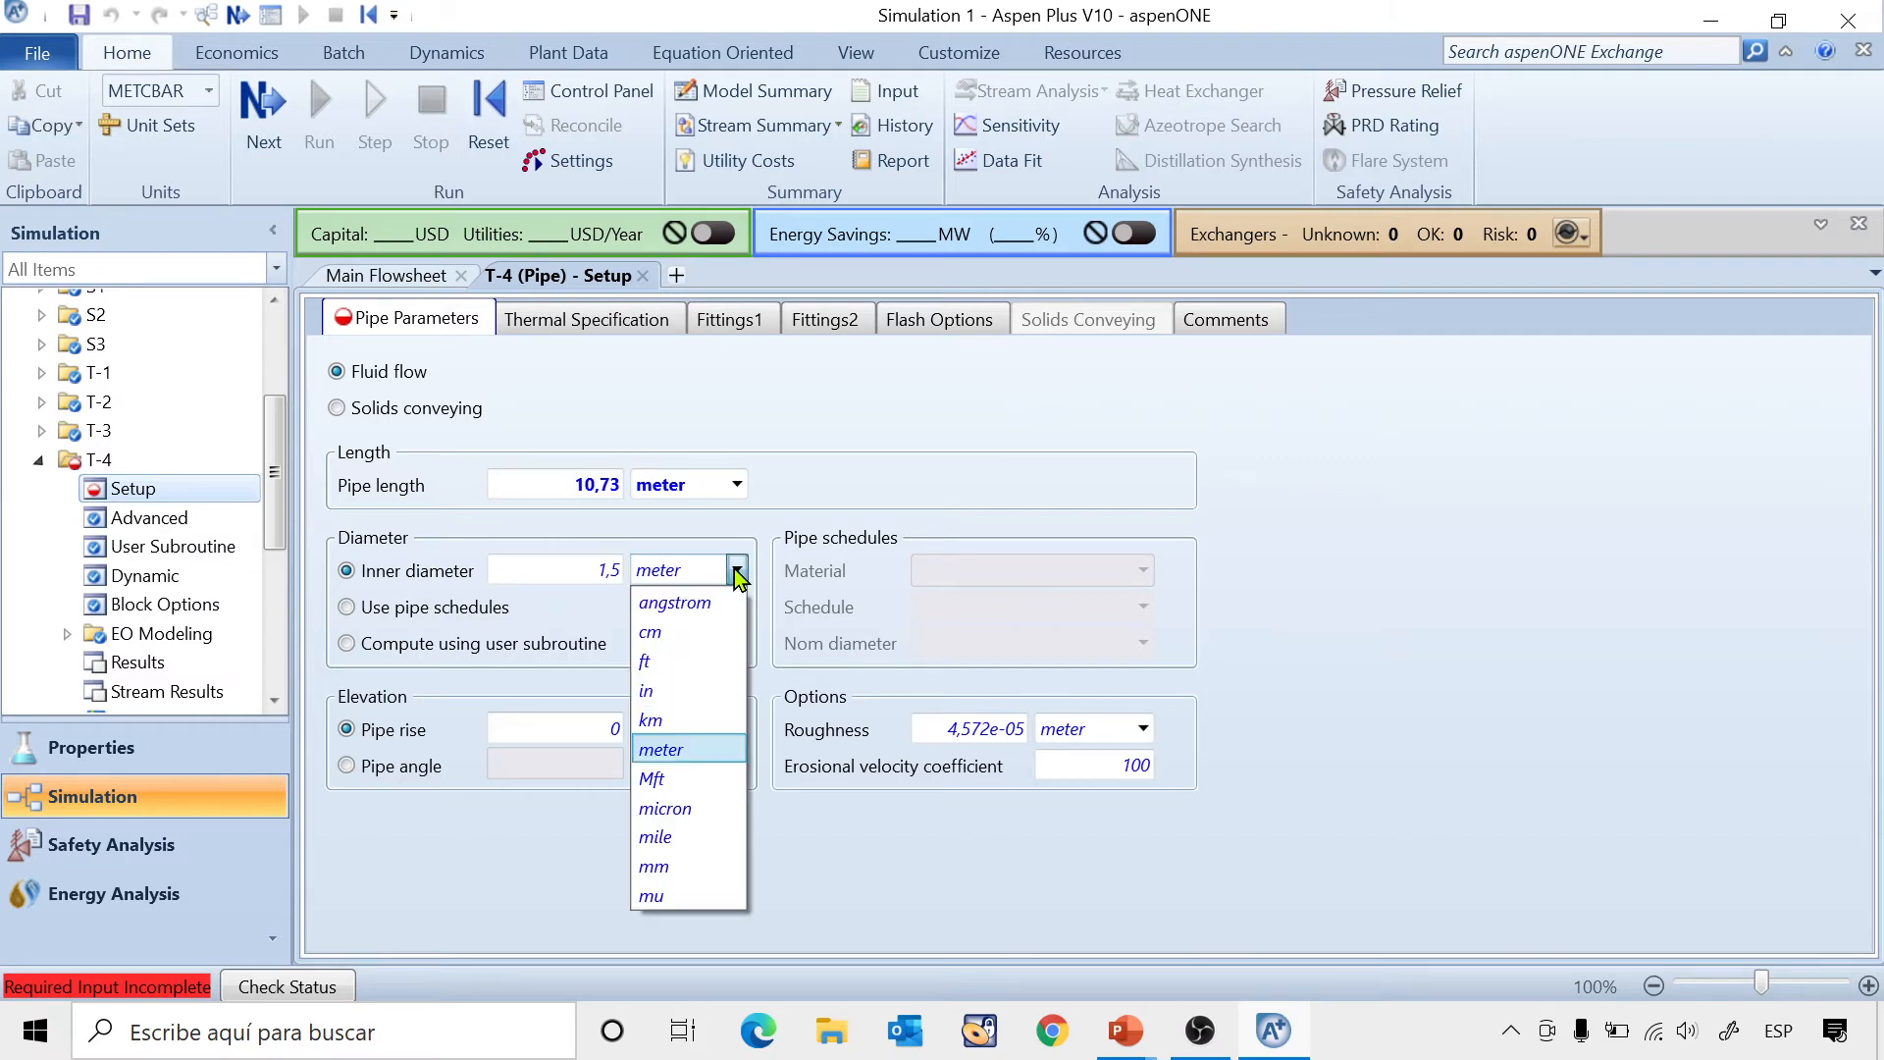
{"action": "left_click", "coordinate": [641, 697]}
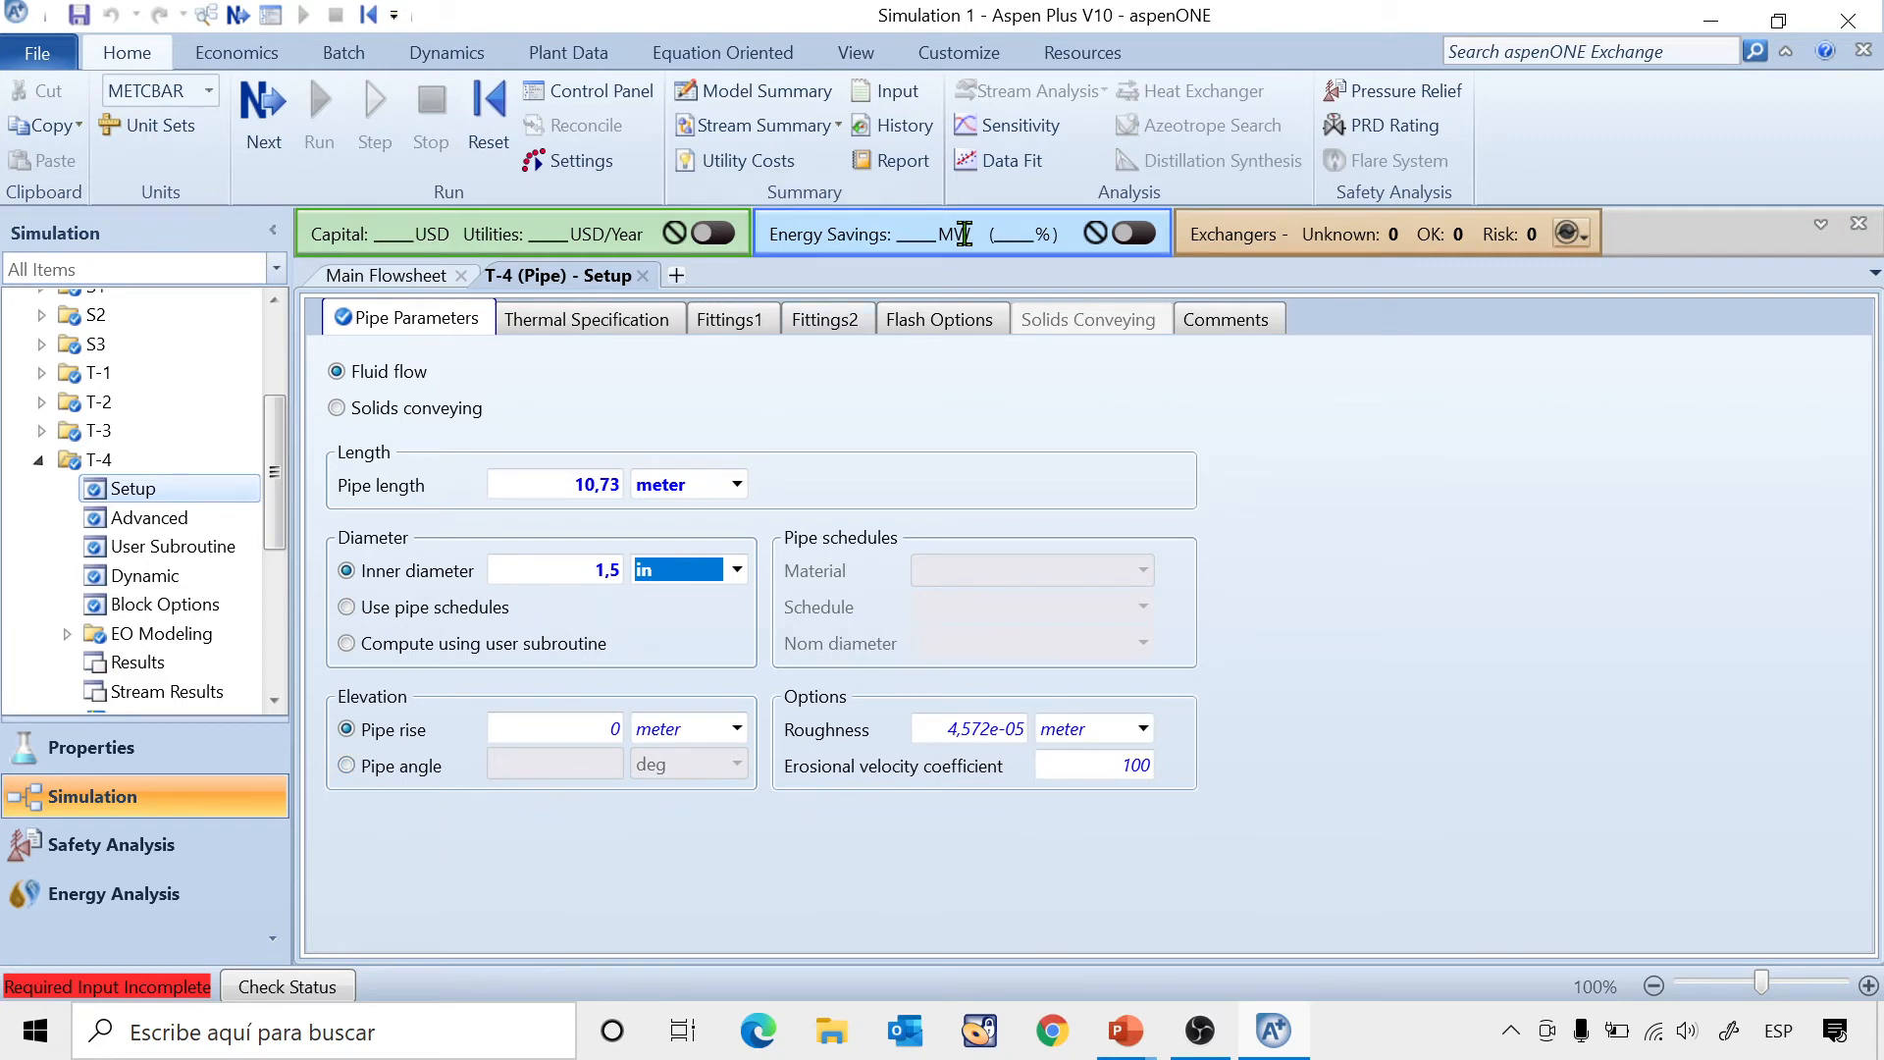
Set the valid phases of pipe T-4 to Liquid-Only in its flash options.
{"action": "left_click", "coordinate": [933, 324]}
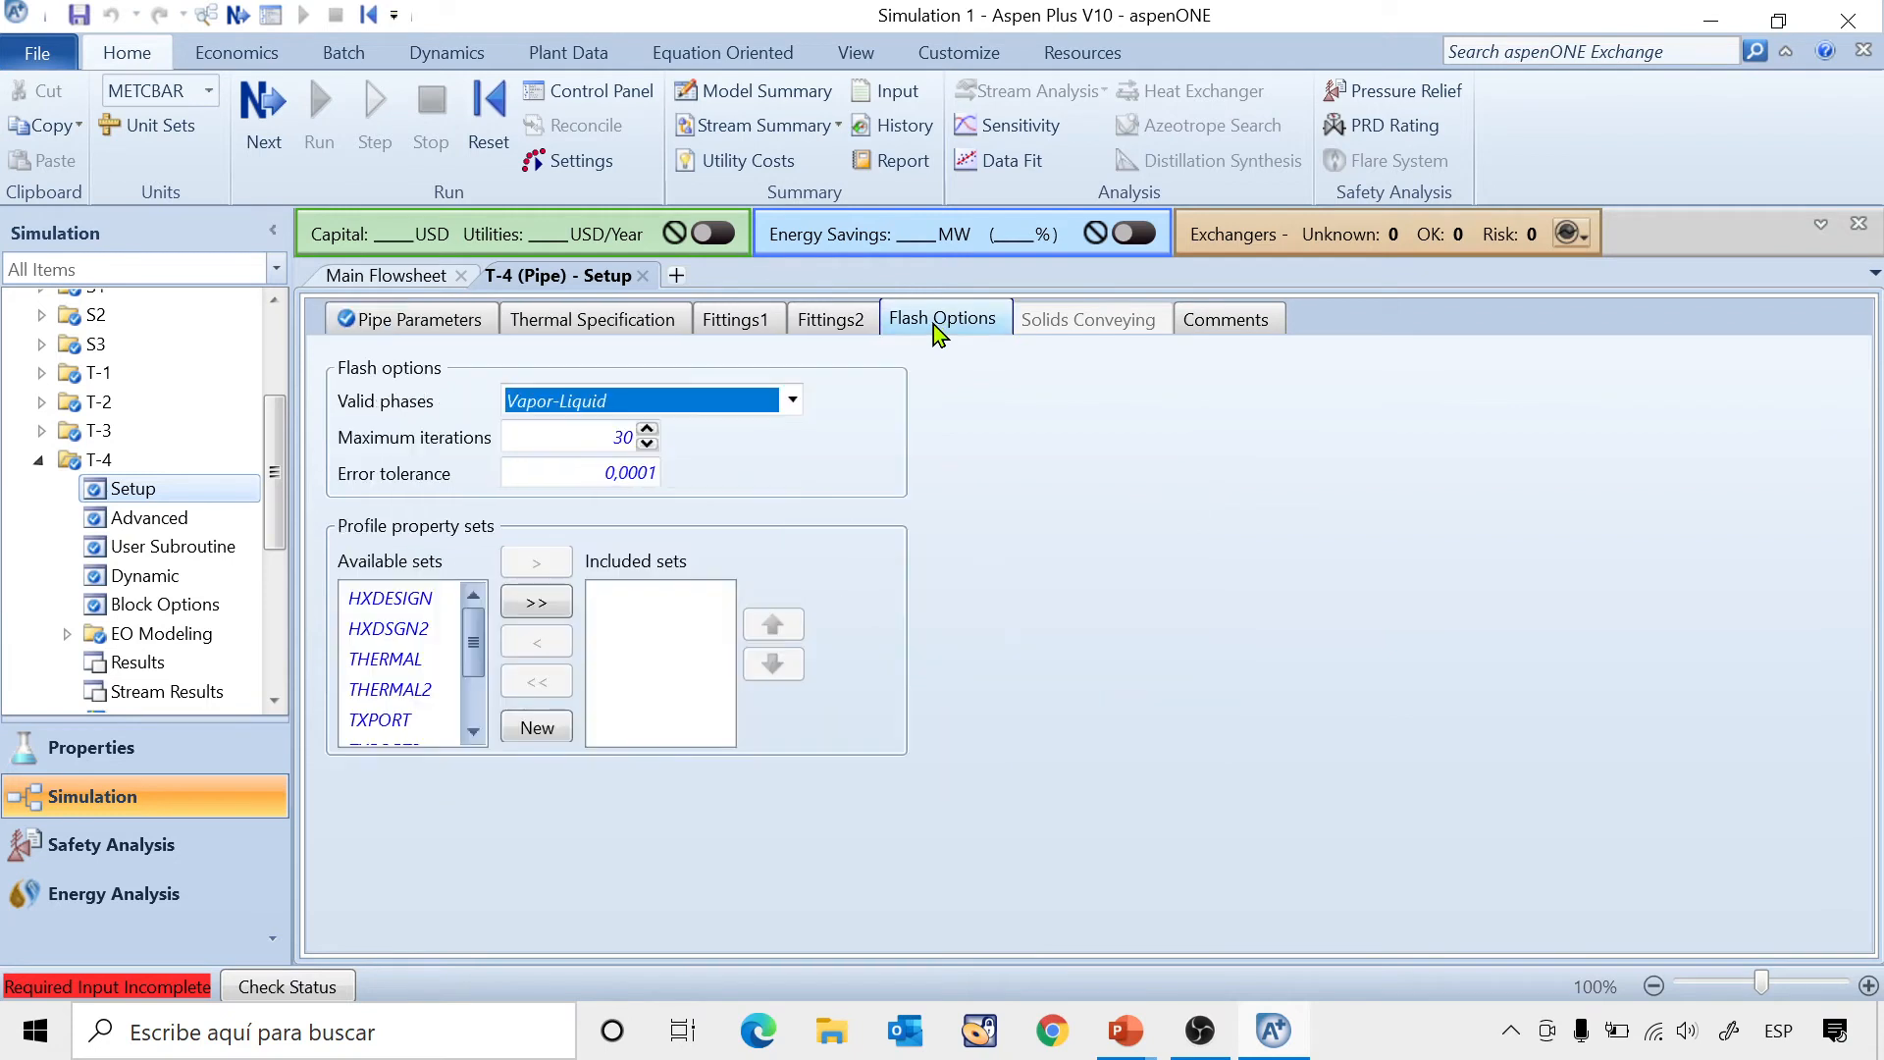
{"action": "left_click", "coordinate": [799, 398]}
{"action": "left_click", "coordinate": [600, 469]}
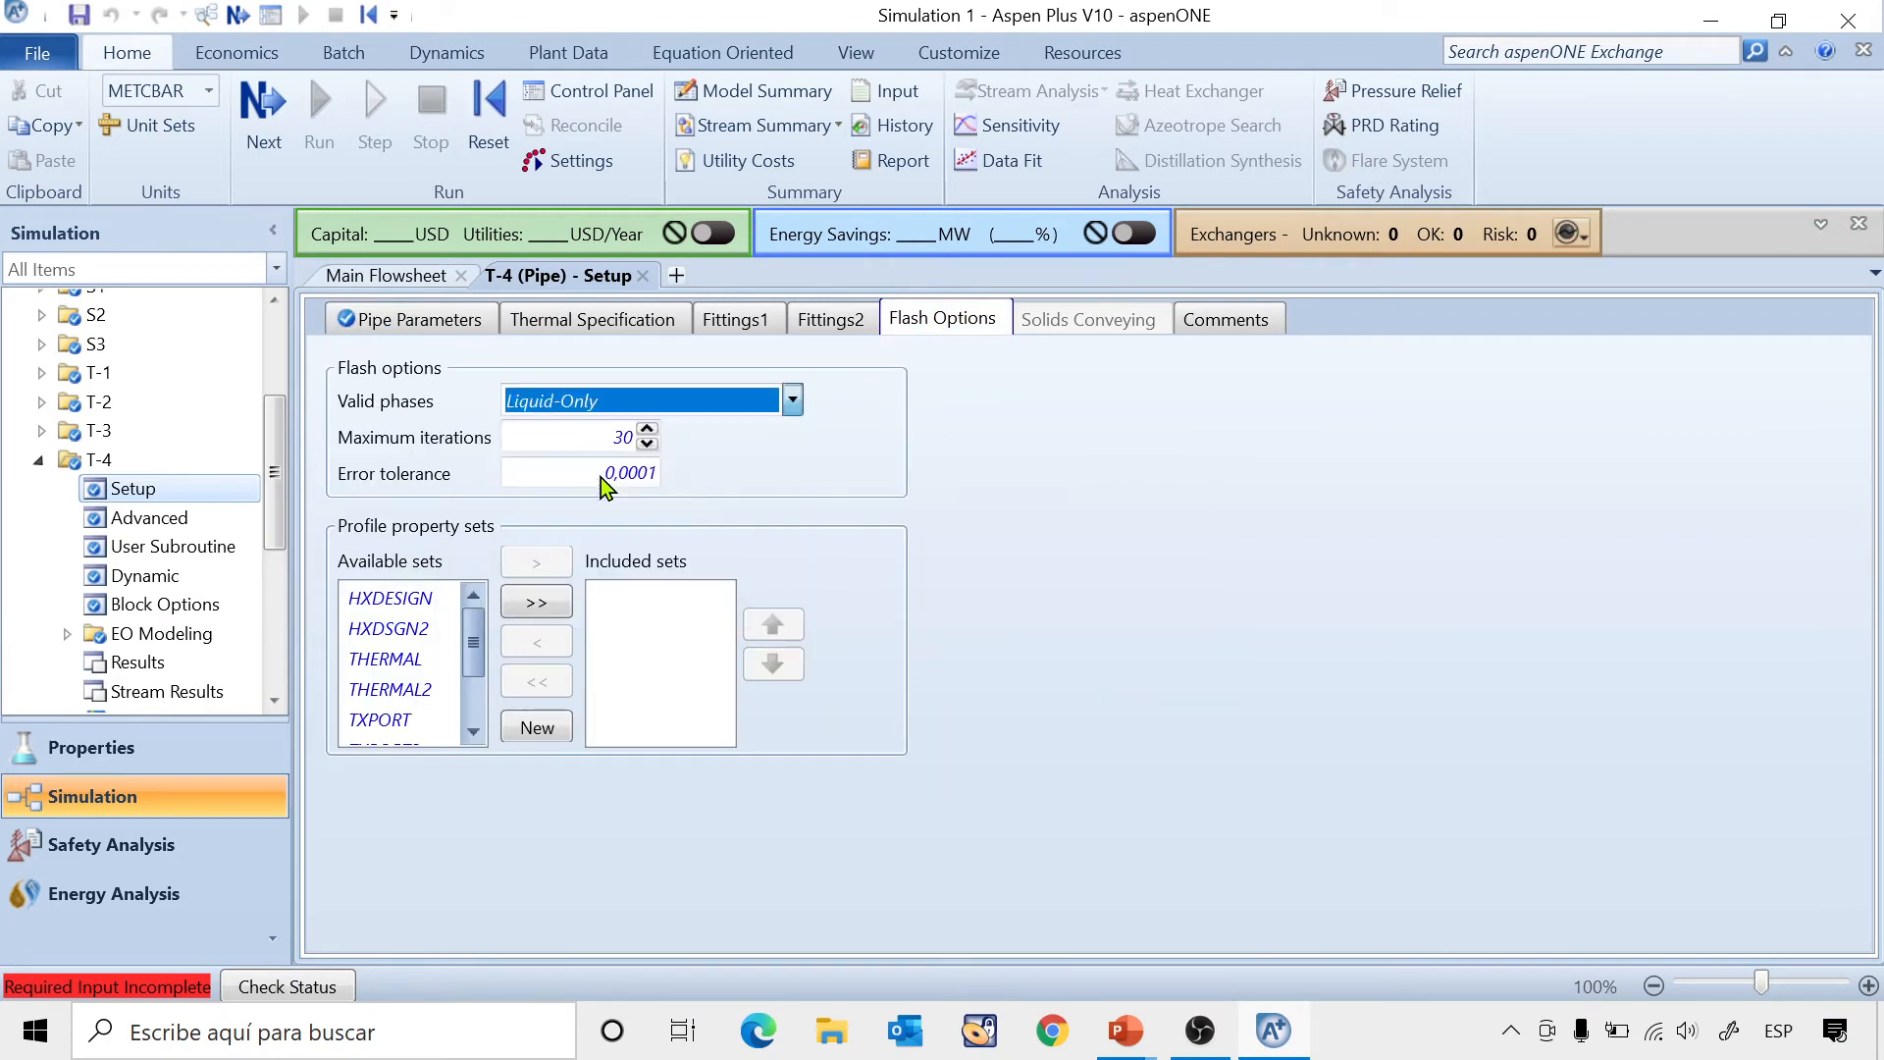
Open the setup of pipe T-5 and set its length to 10,73 meter and its inner diameter to 0,75 in.
{"action": "left_click", "coordinate": [39, 459]}
{"action": "left_click", "coordinate": [41, 488]}
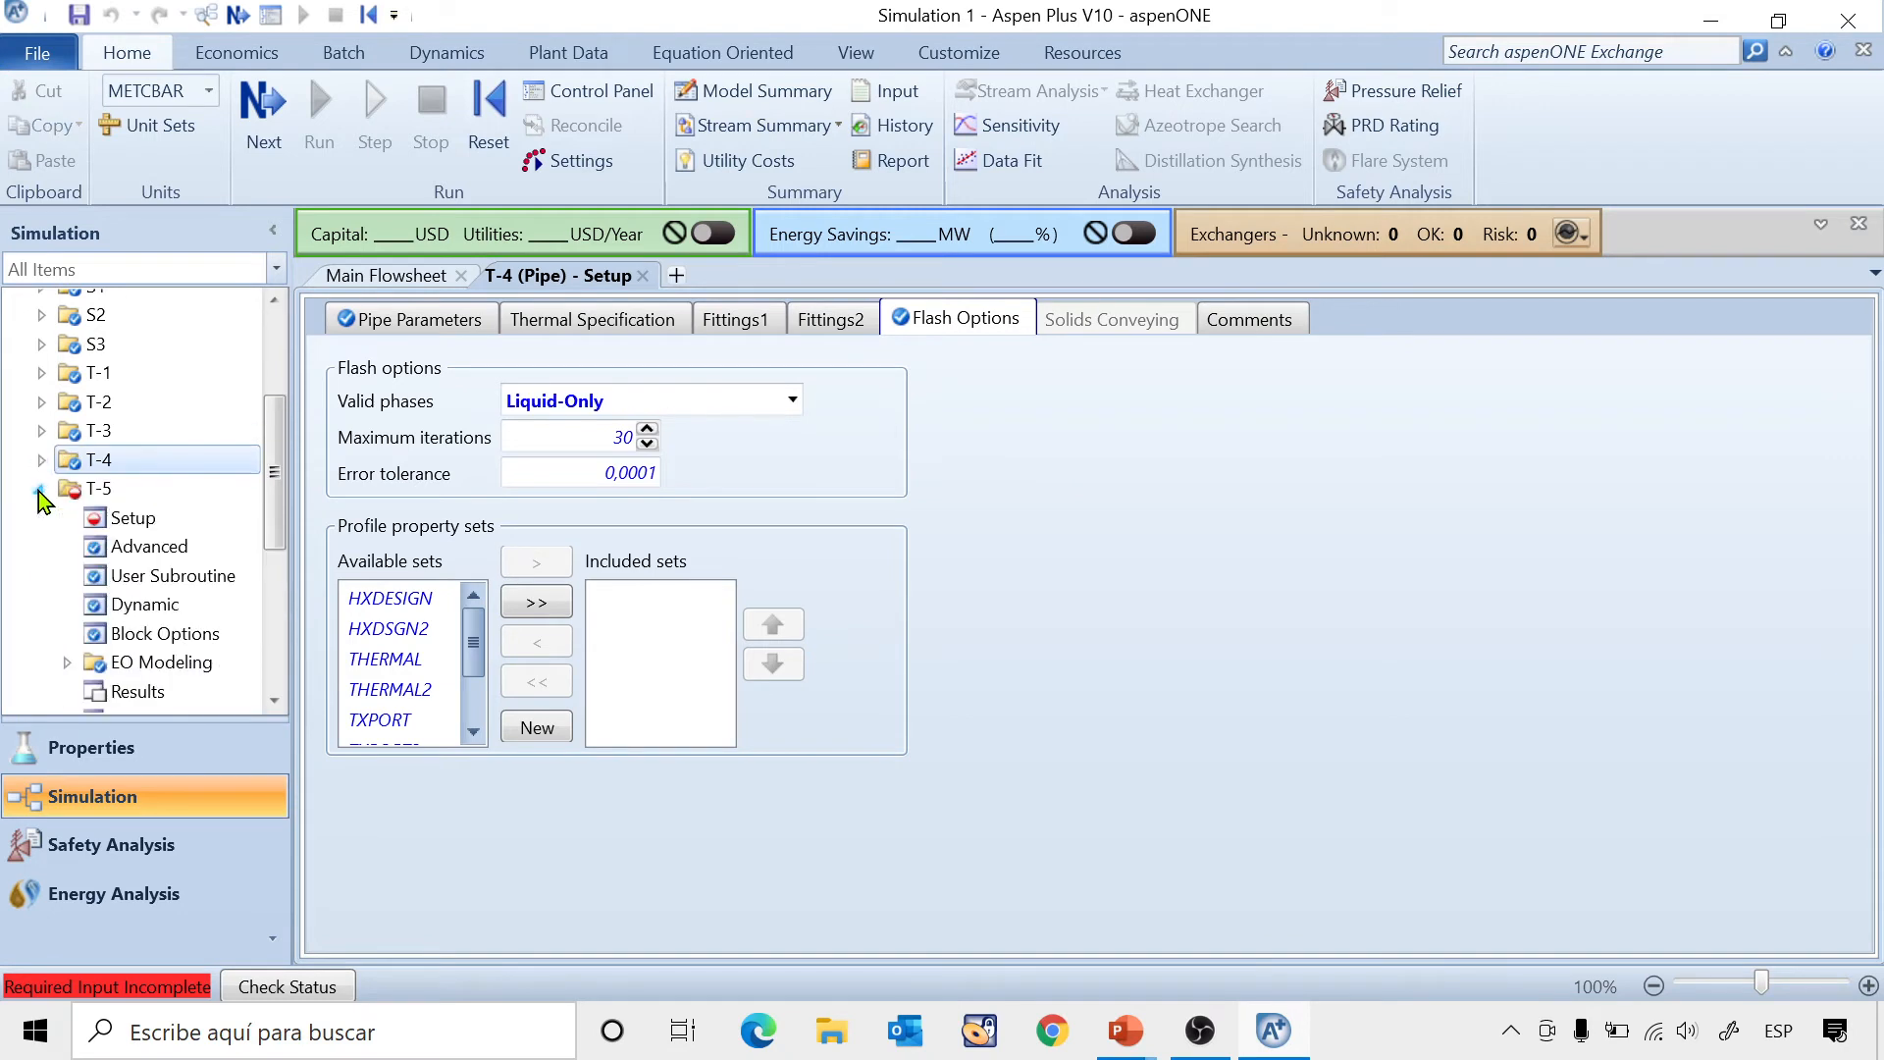
{"action": "left_click", "coordinate": [133, 524]}
{"action": "left_click", "coordinate": [556, 486]}
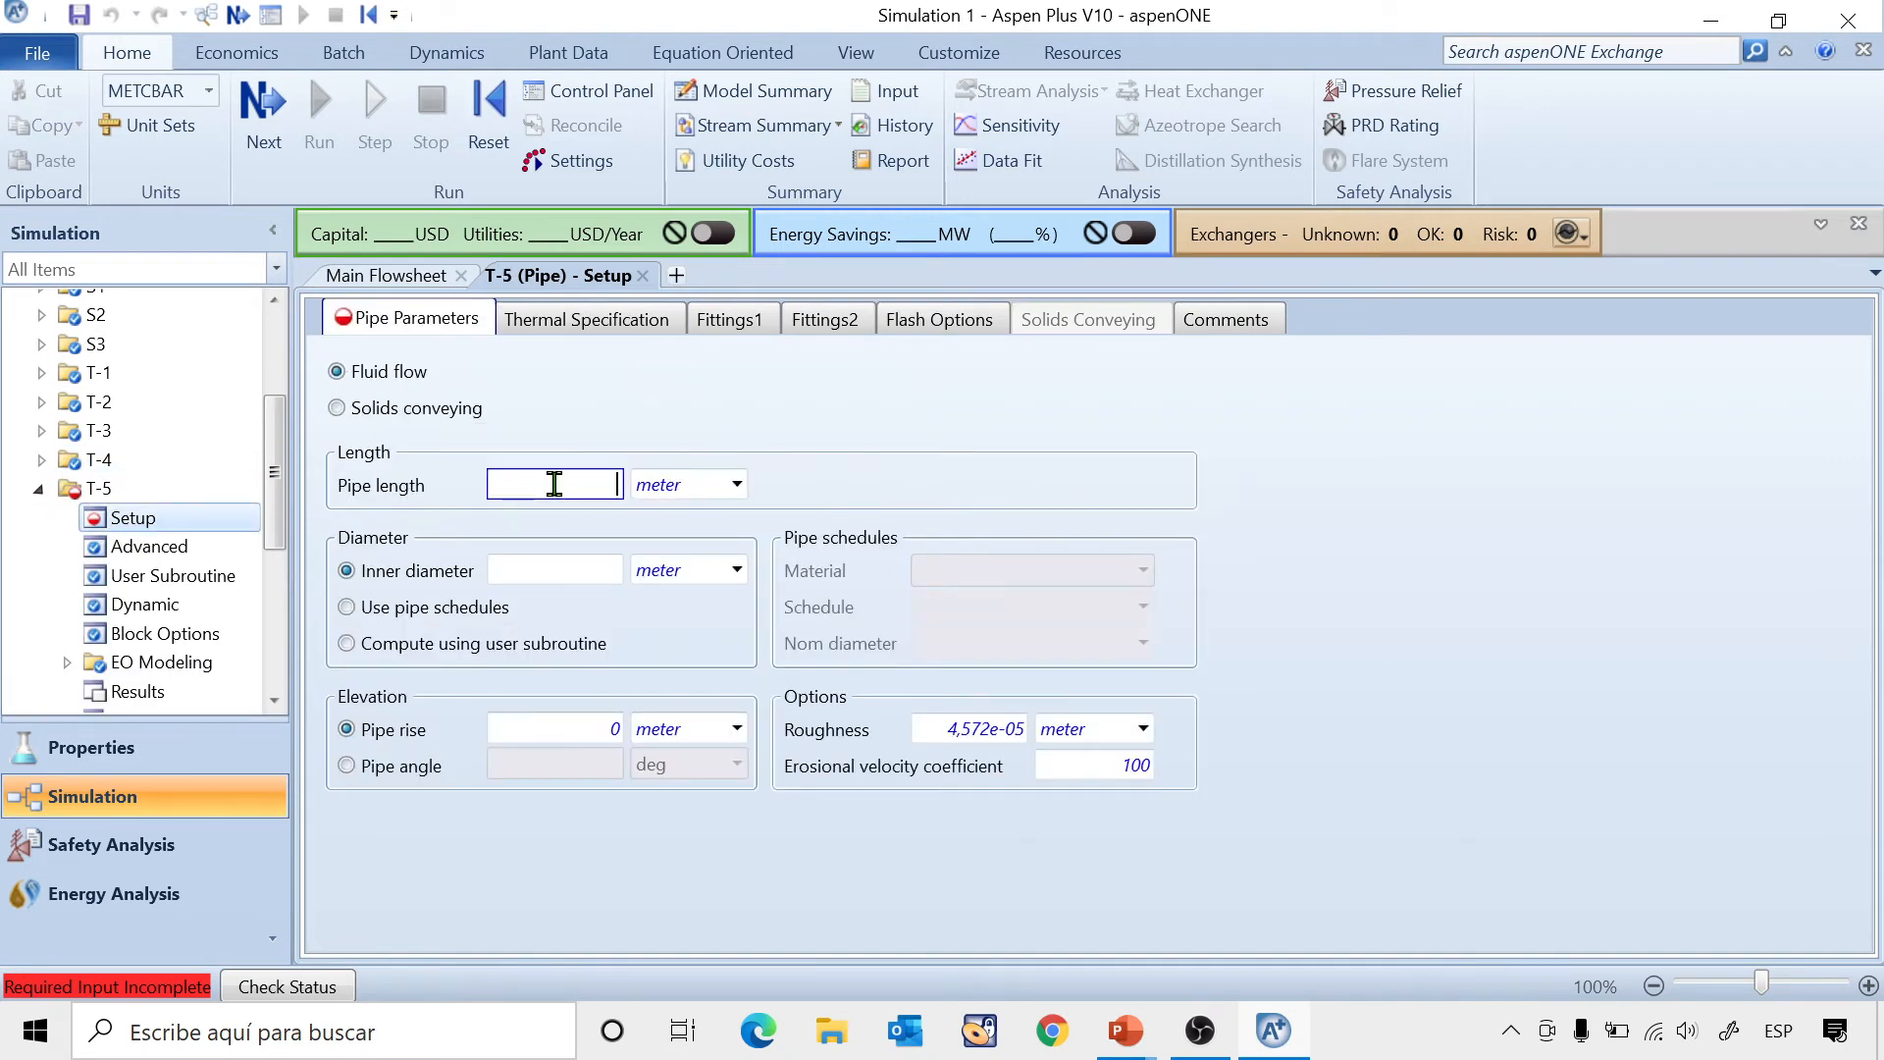
{"action": "type", "text": "10,73"}
{"action": "left_click", "coordinate": [545, 569]}
{"action": "type", "text": "0,75"}
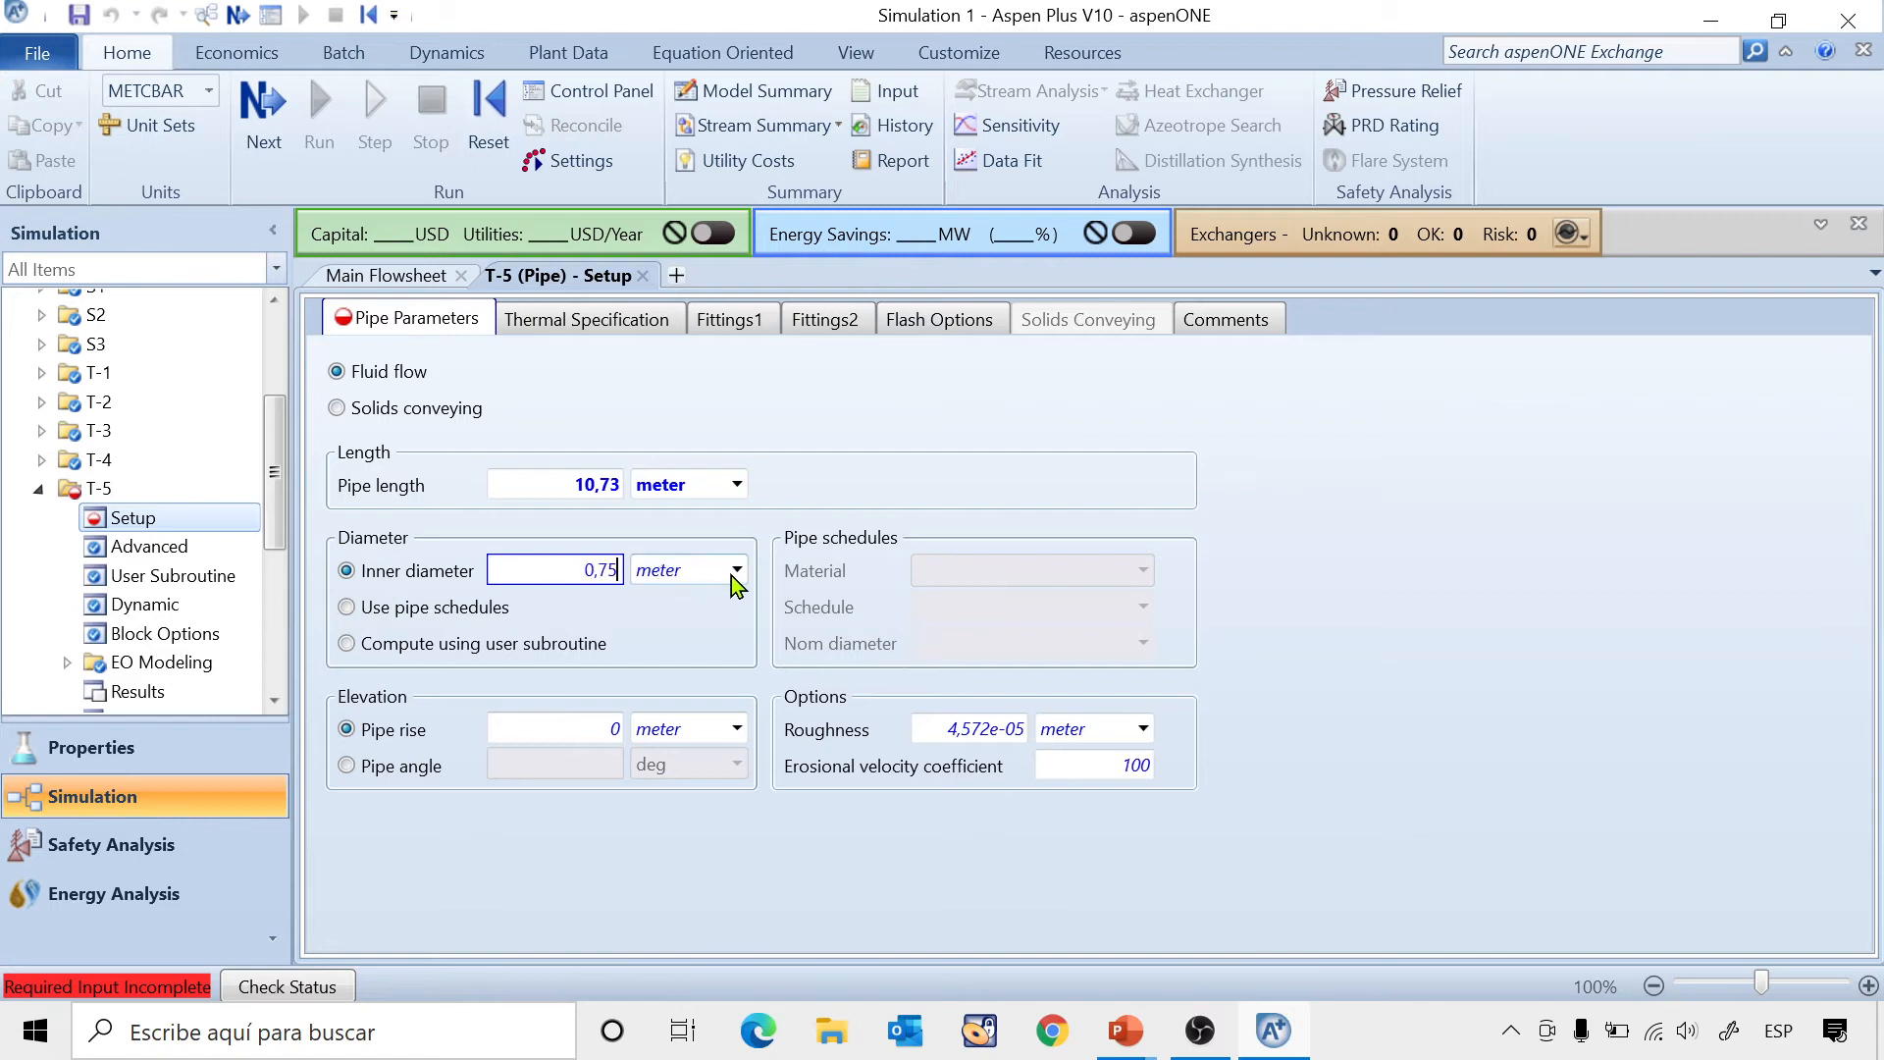
{"action": "left_click", "coordinate": [734, 572]}
{"action": "left_click", "coordinate": [657, 684]}
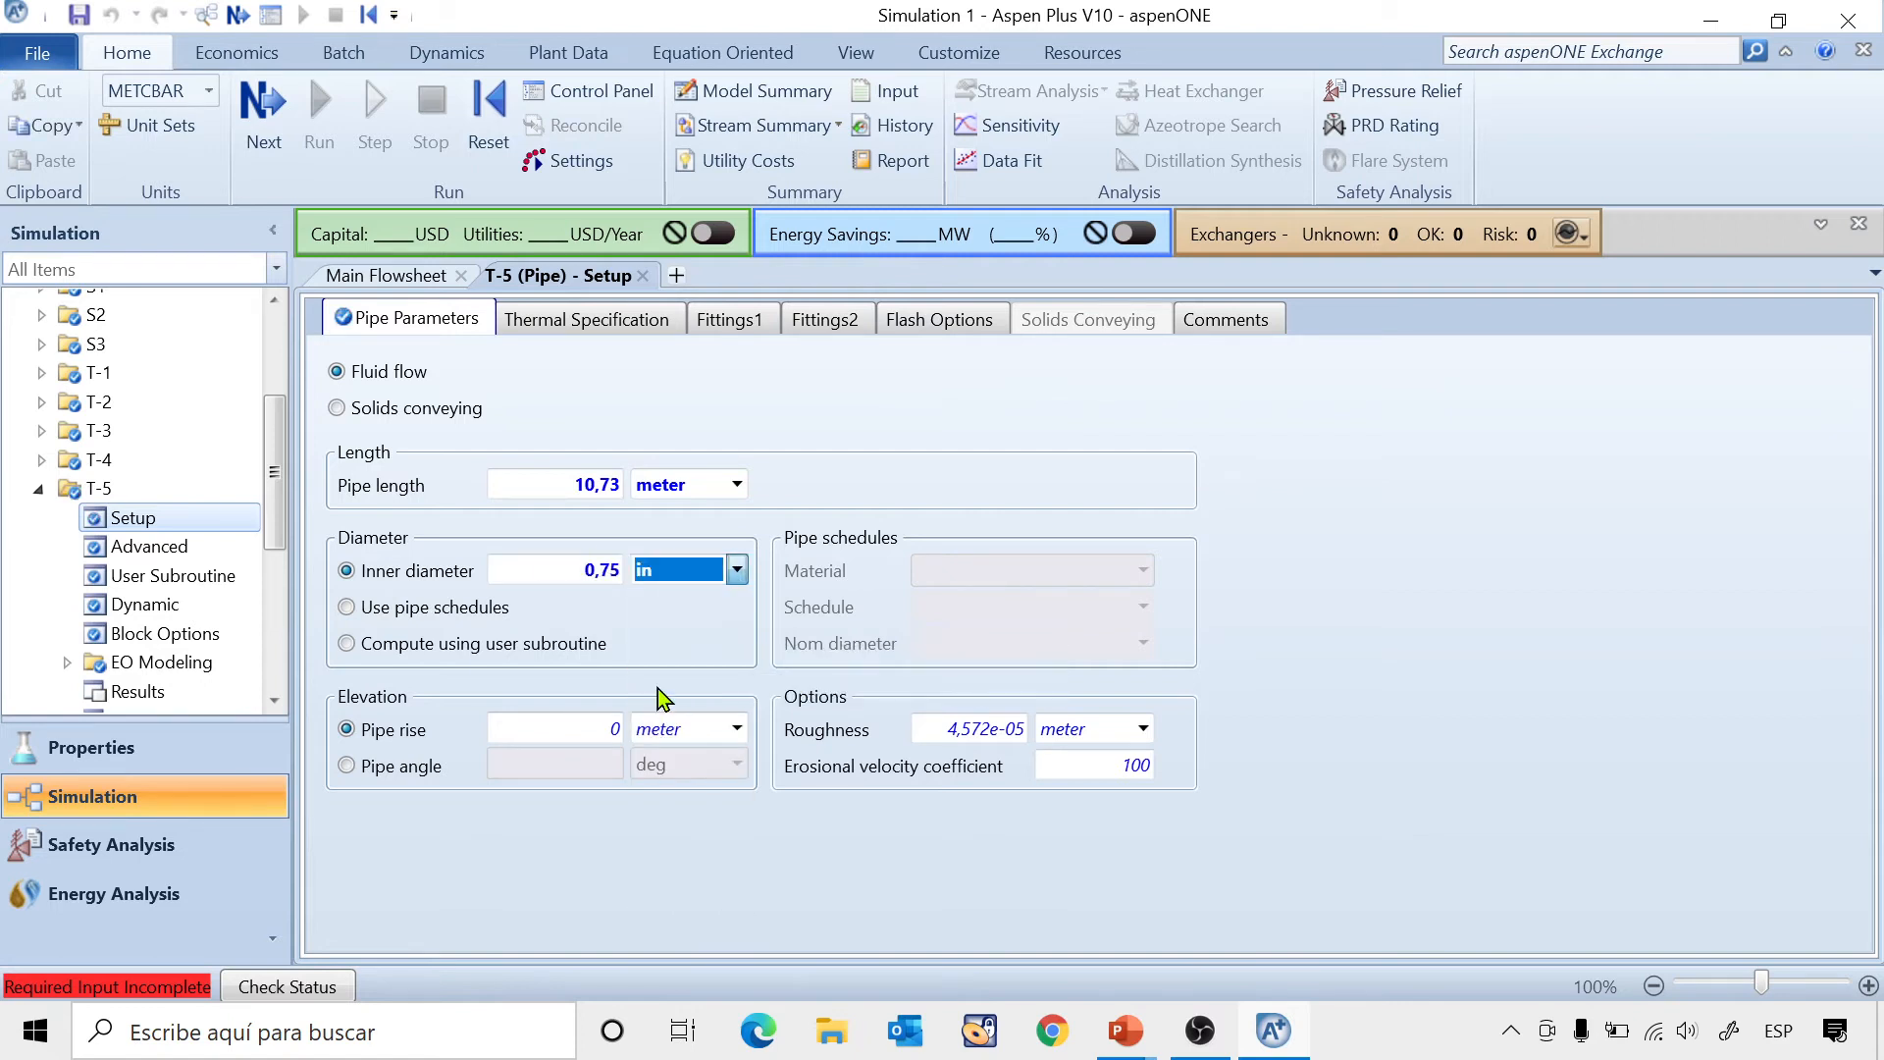
{"action": "left_click", "coordinate": [1139, 410]}
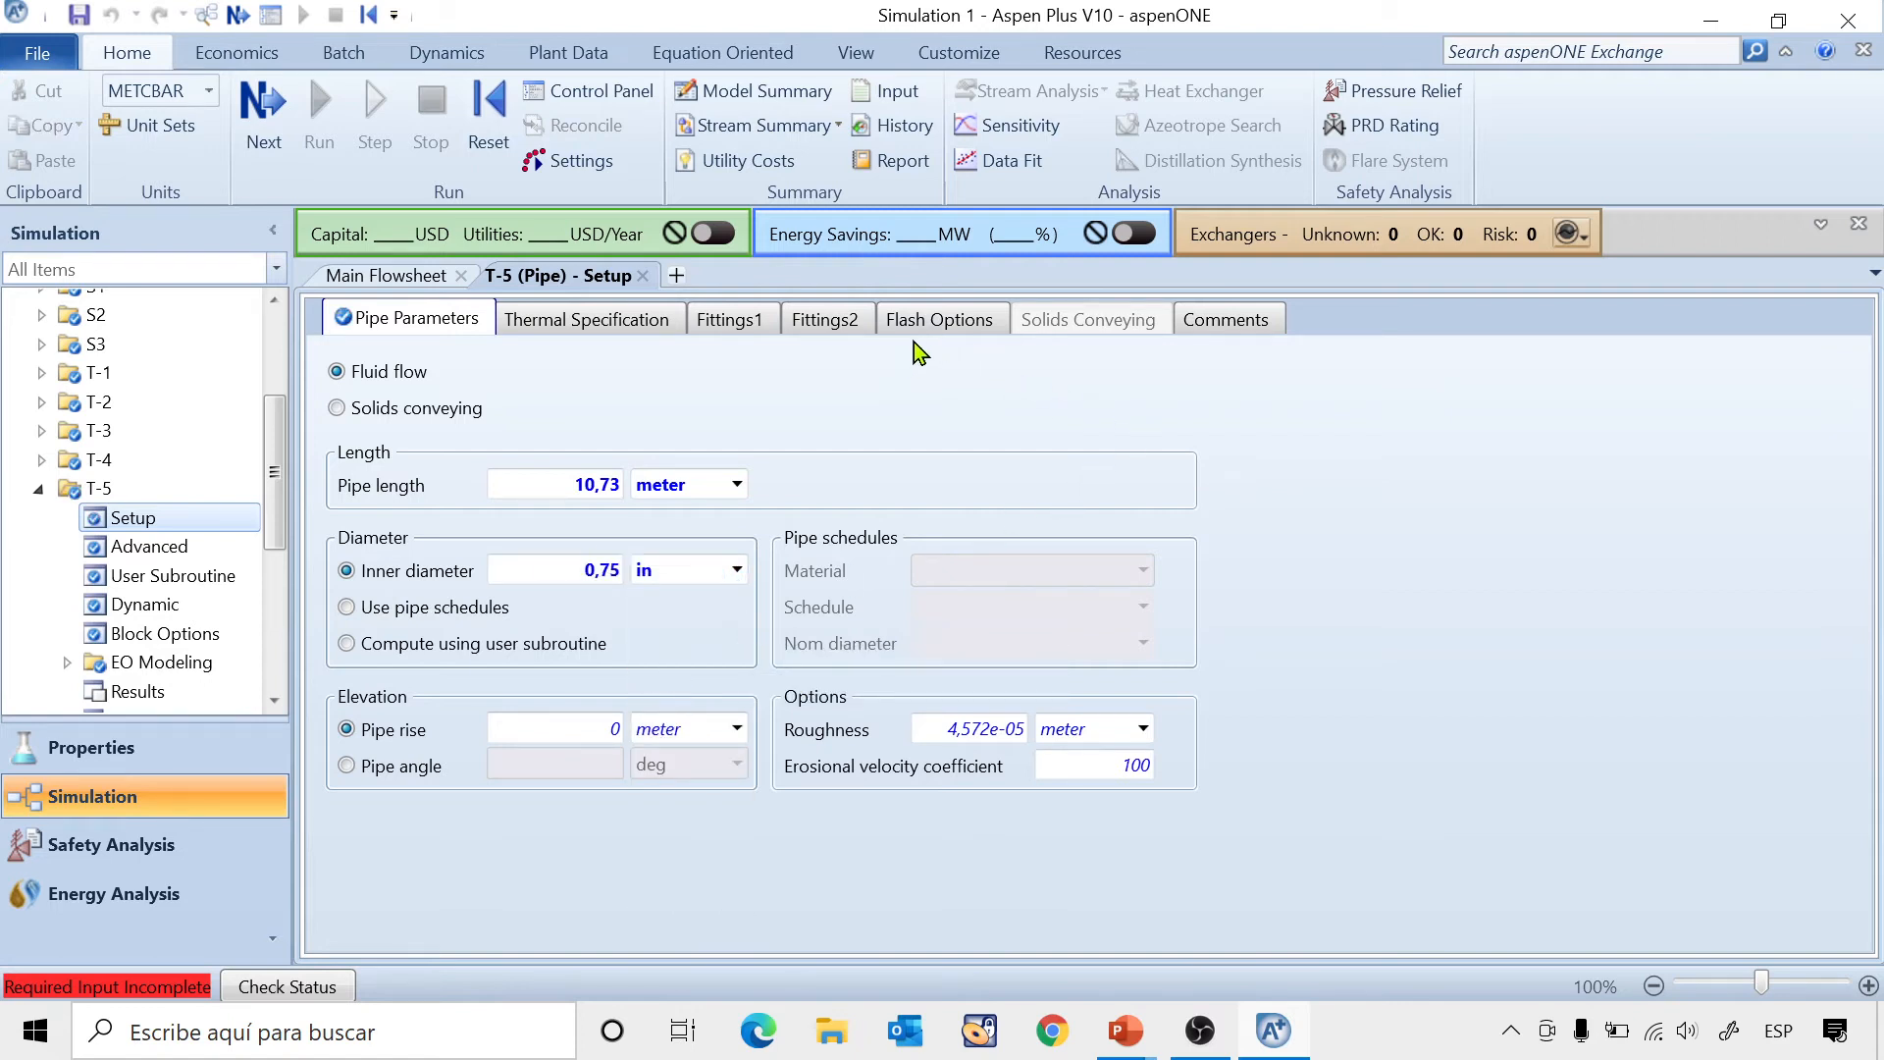
Set the valid phases of pipe T-5 to Liquid-Only in its flash options.
{"action": "left_click", "coordinate": [935, 323]}
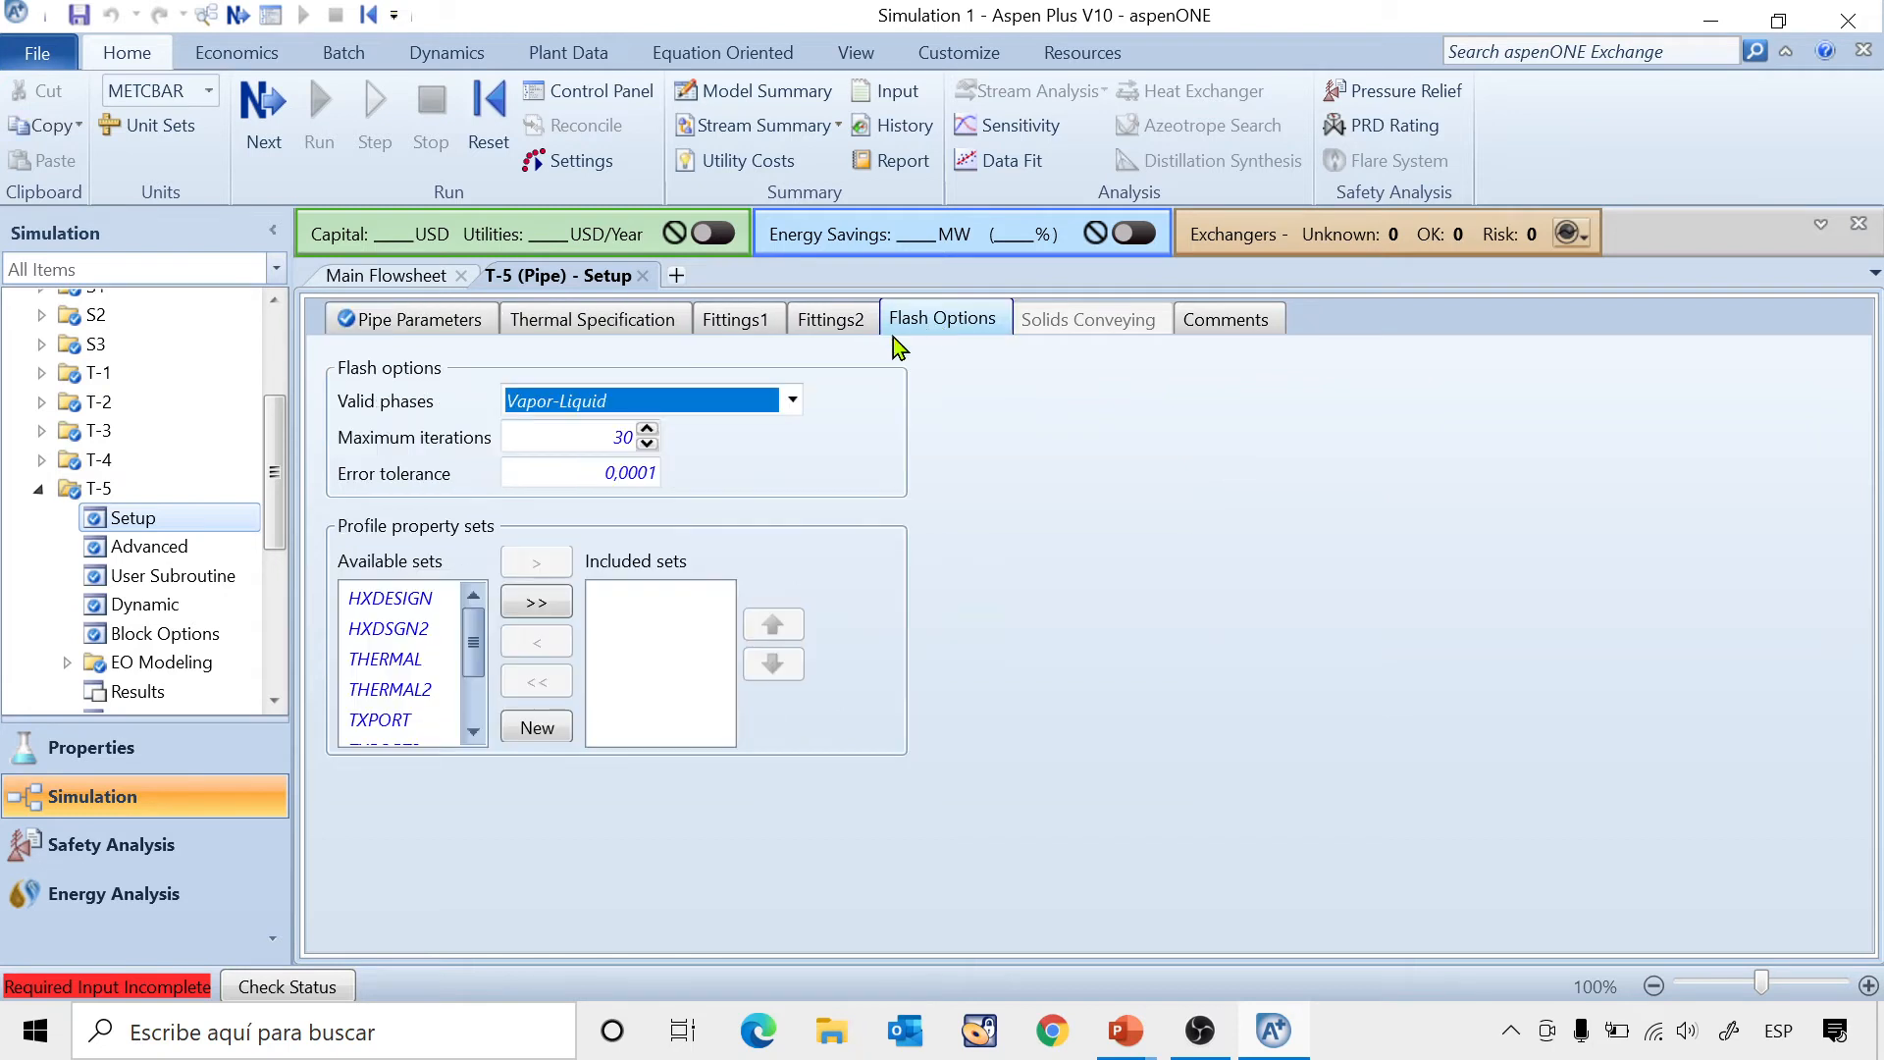
{"action": "left_click", "coordinate": [791, 401]}
{"action": "left_click", "coordinate": [610, 467]}
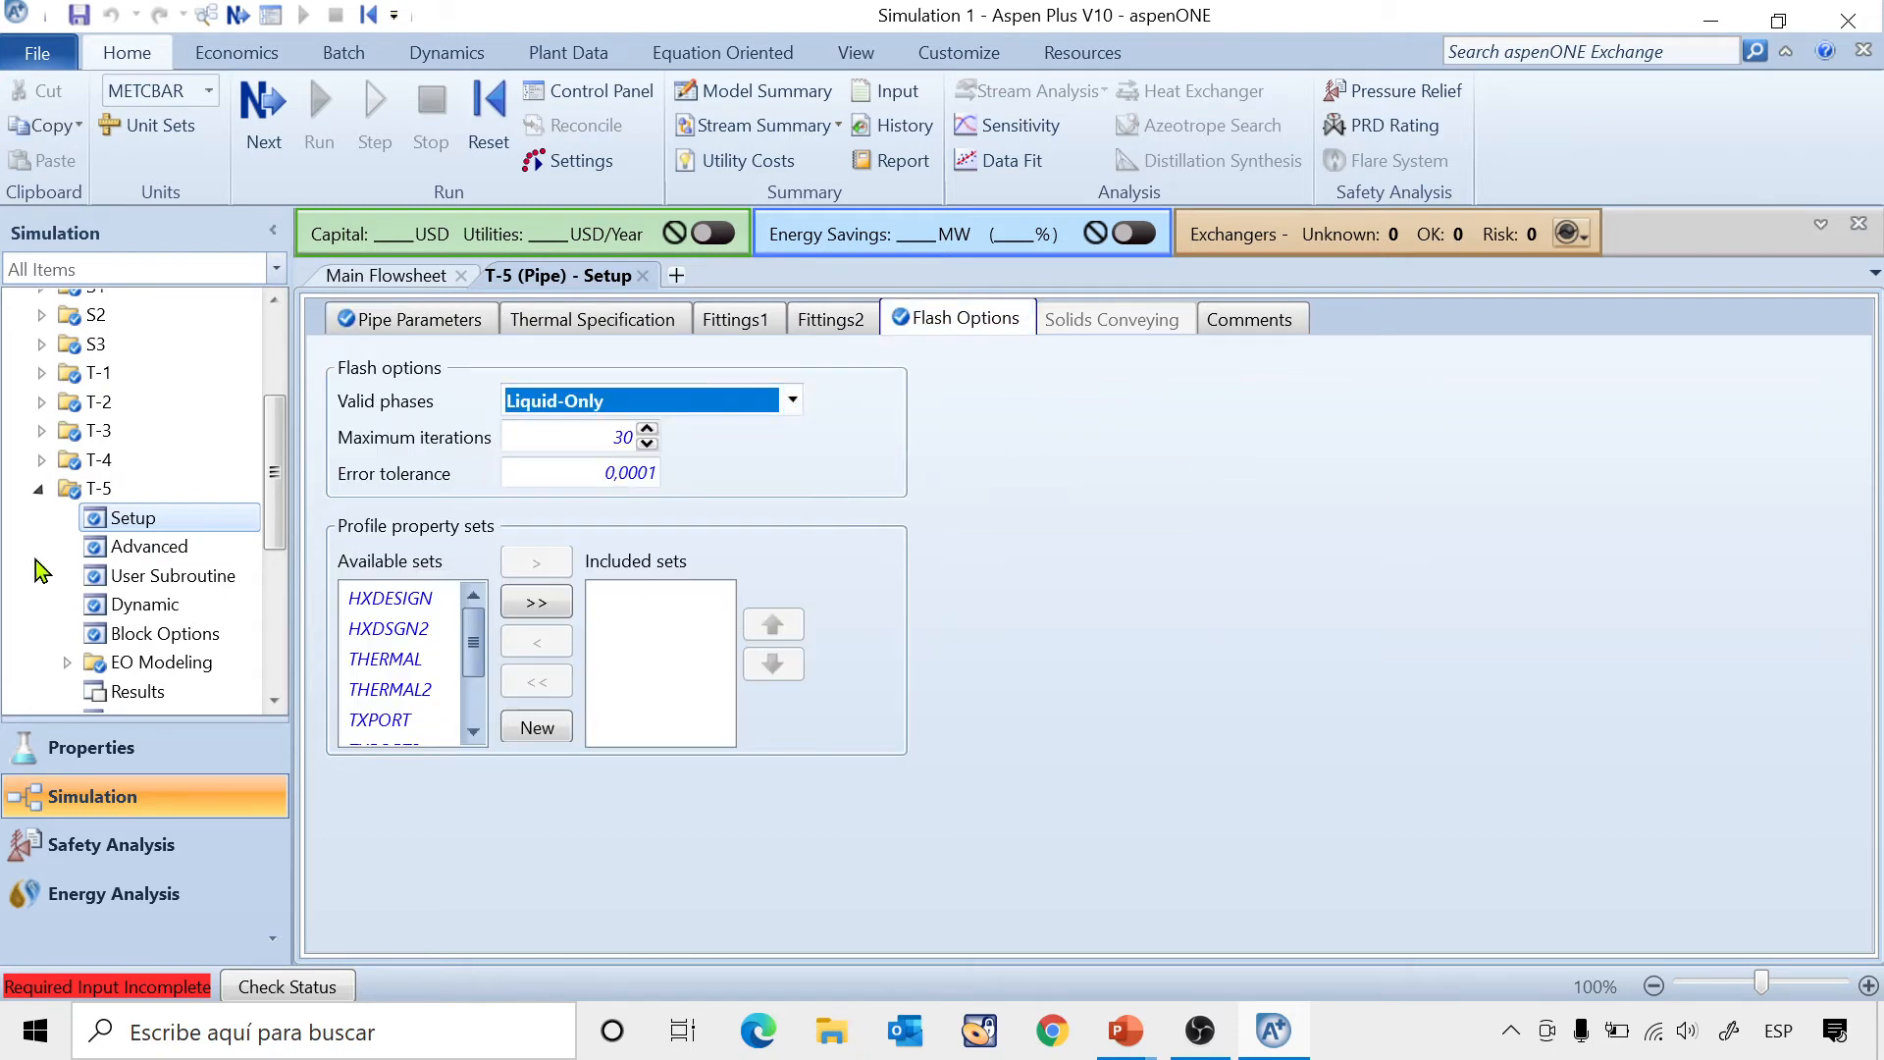
Open the setup of pipe T-6 and set its length to 14,95 meter and its inner diameter to 2 in.
{"action": "left_click", "coordinate": [40, 491]}
{"action": "left_click", "coordinate": [40, 517]}
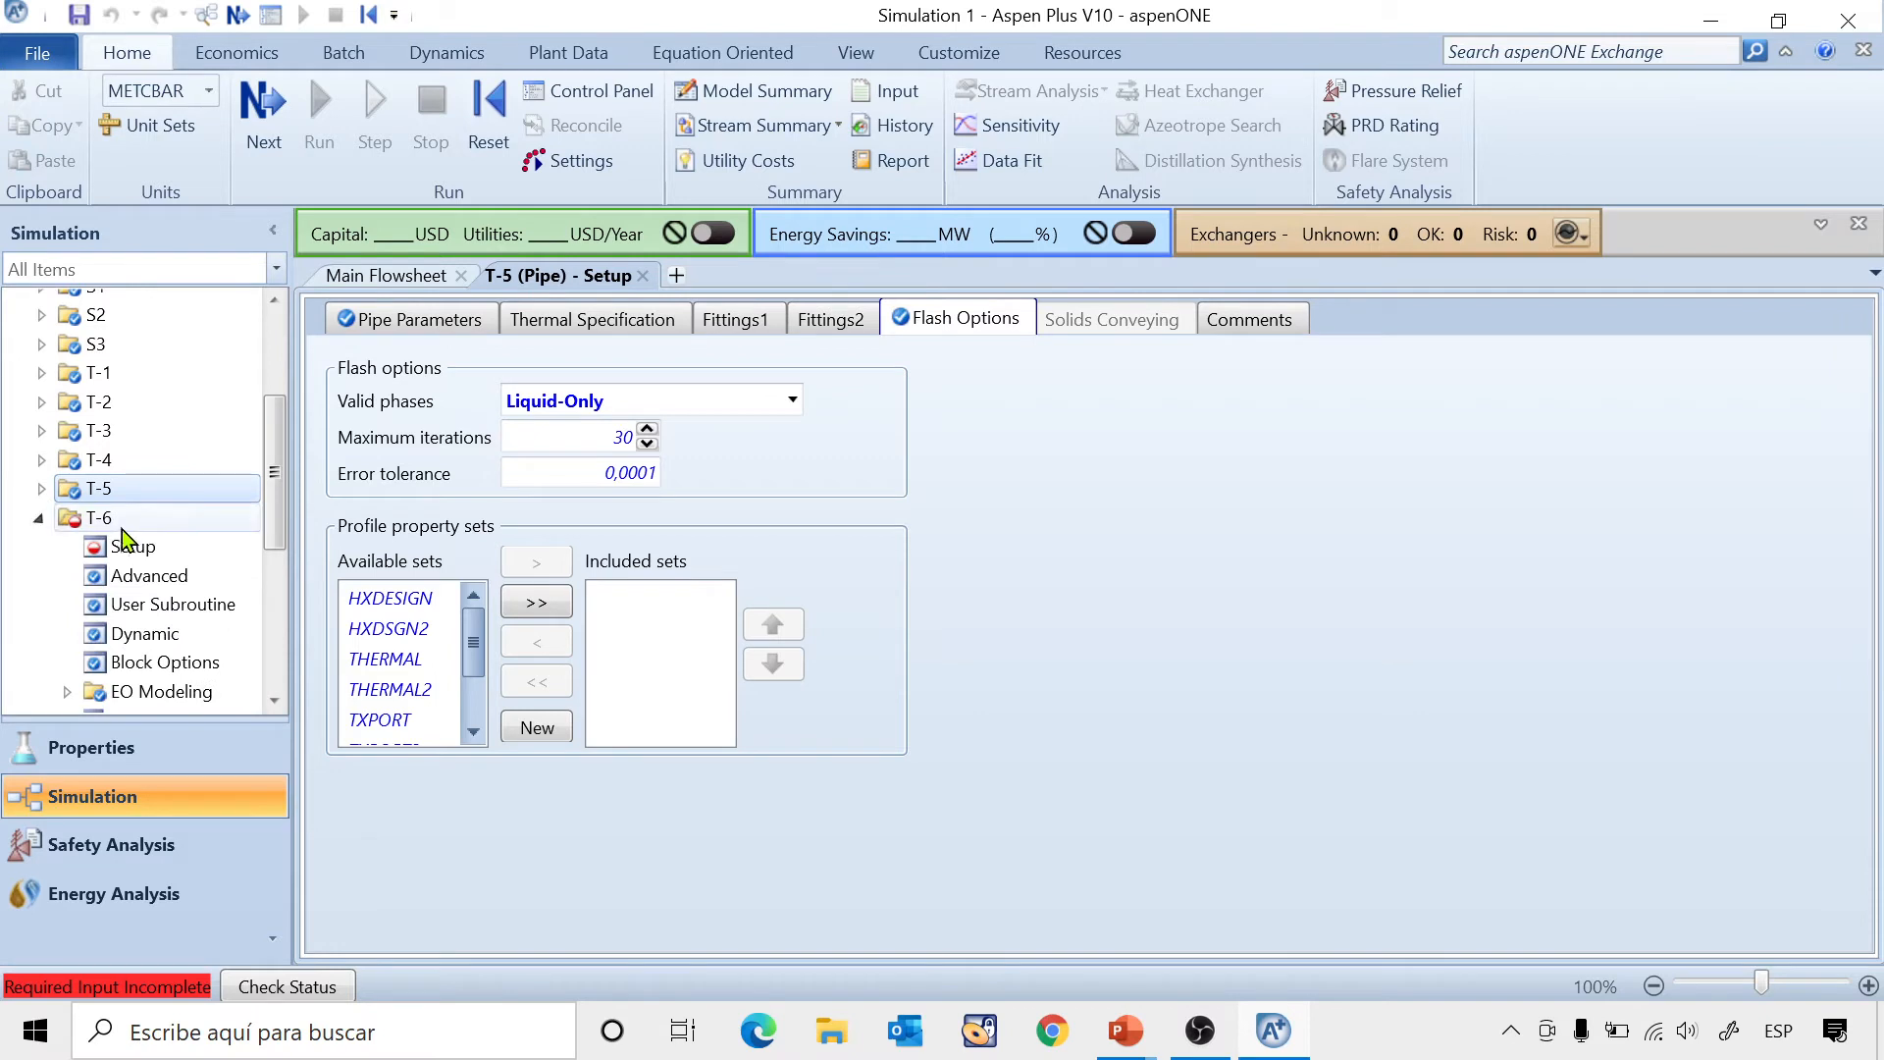
{"action": "left_click", "coordinate": [137, 550]}
{"action": "left_click", "coordinate": [567, 480]}
{"action": "type", "text": "14,95"}
{"action": "key", "text": "Return"}
{"action": "left_click", "coordinate": [579, 572]}
{"action": "type", "text": "2"}
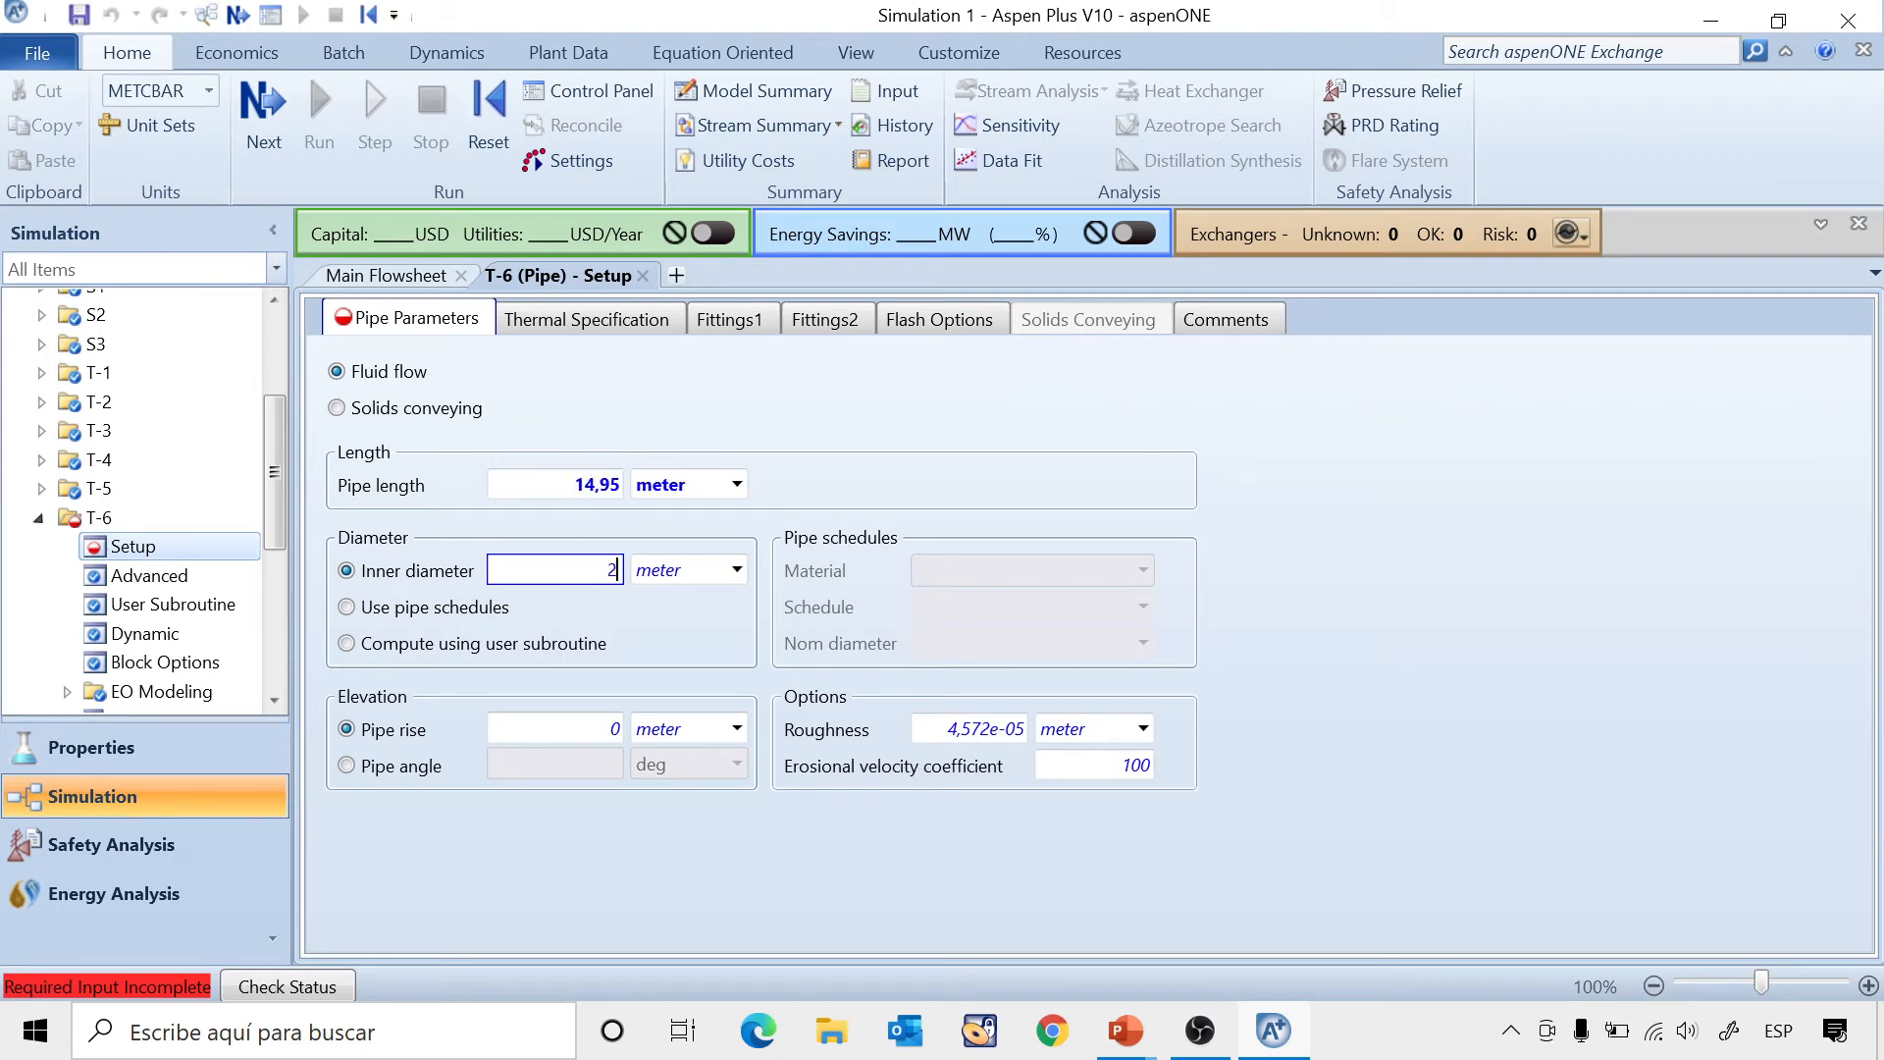
{"action": "left_click", "coordinate": [745, 569]}
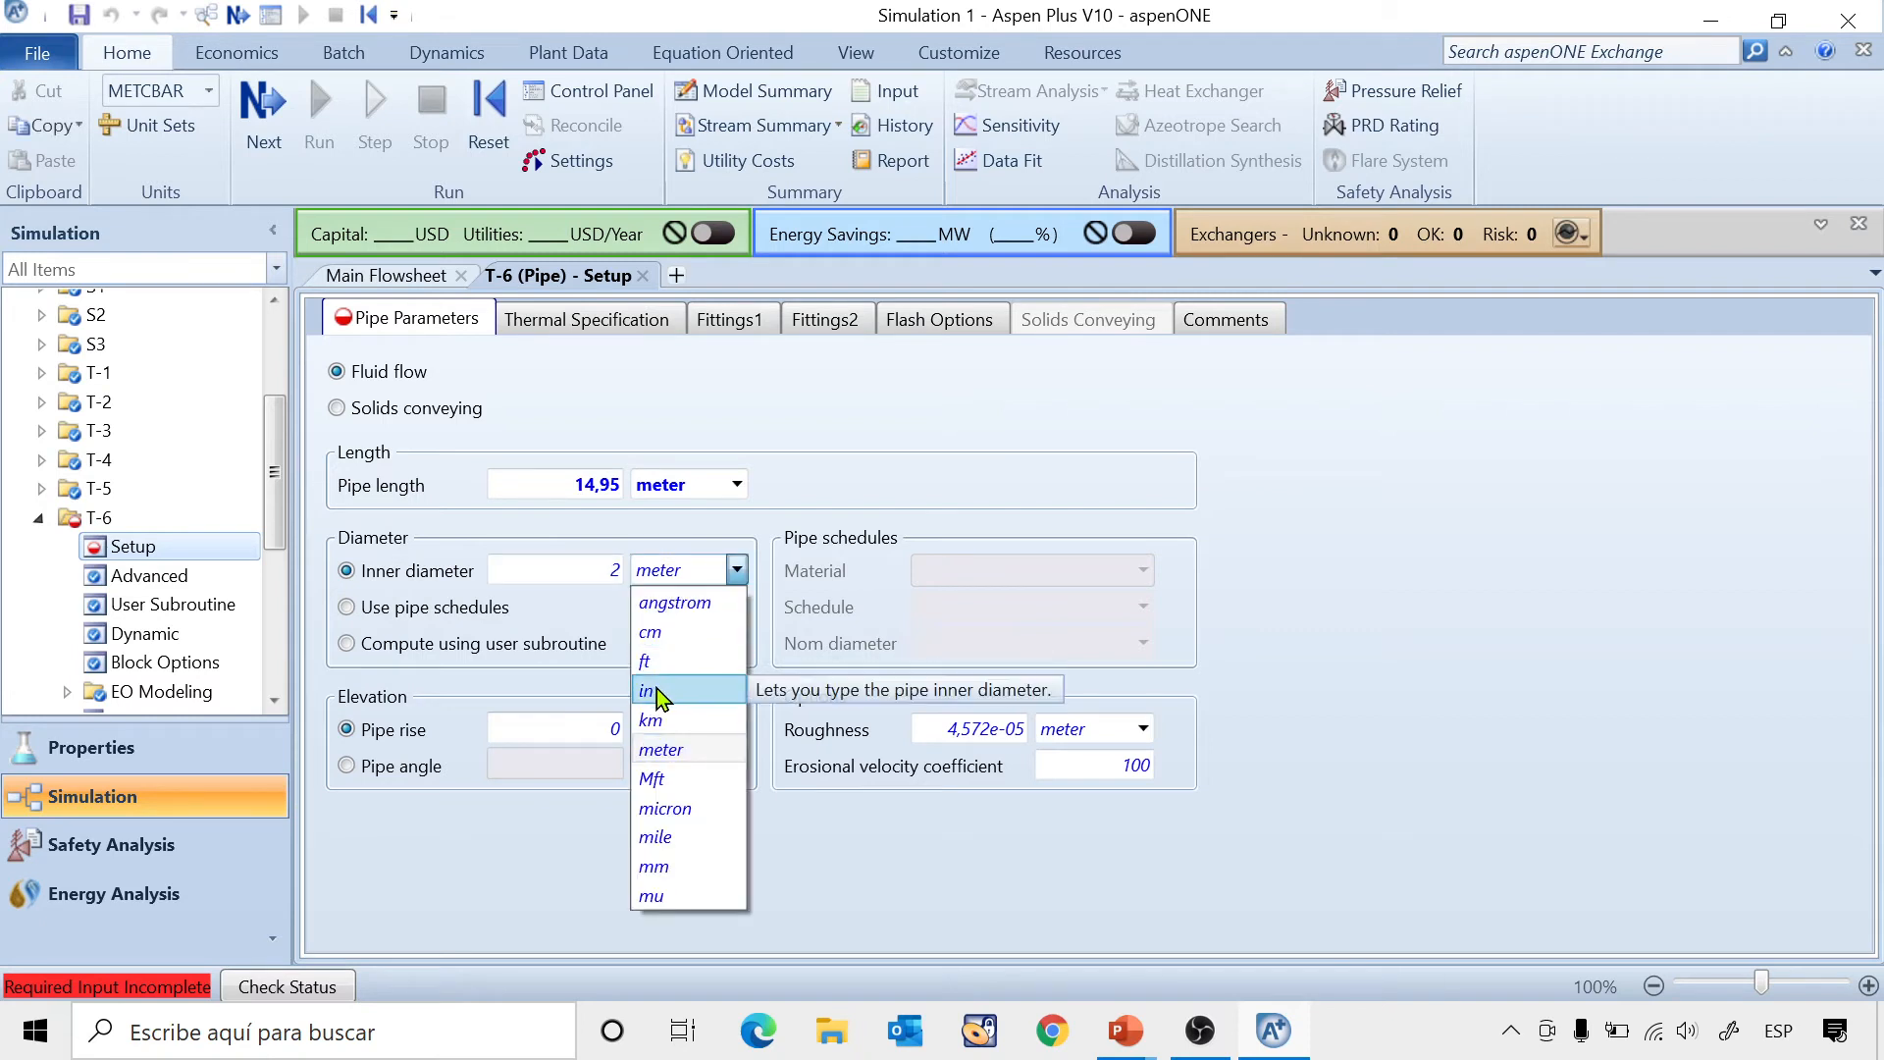
{"action": "left_click", "coordinate": [656, 687]}
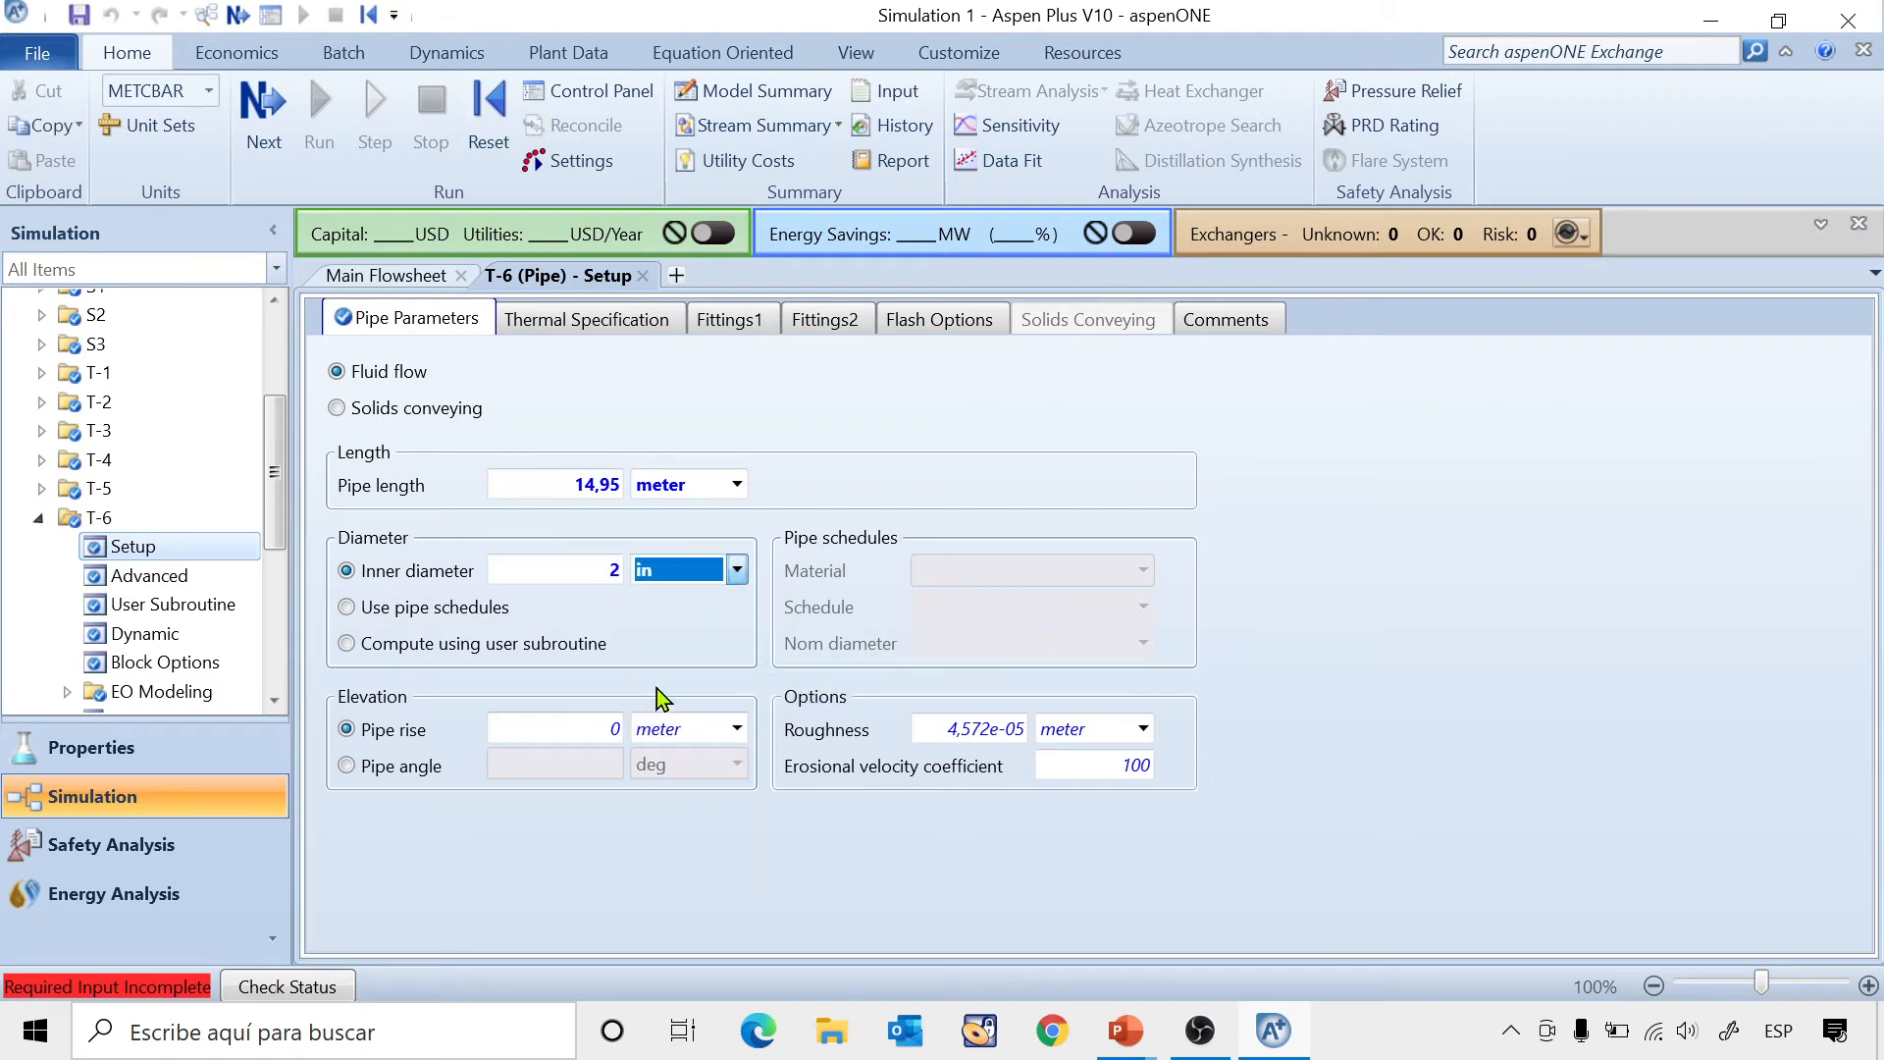
Set the valid phases of pipe T-6 to Liquid-Only in its flash options.
{"action": "left_click", "coordinate": [926, 324]}
{"action": "left_click", "coordinate": [791, 401]}
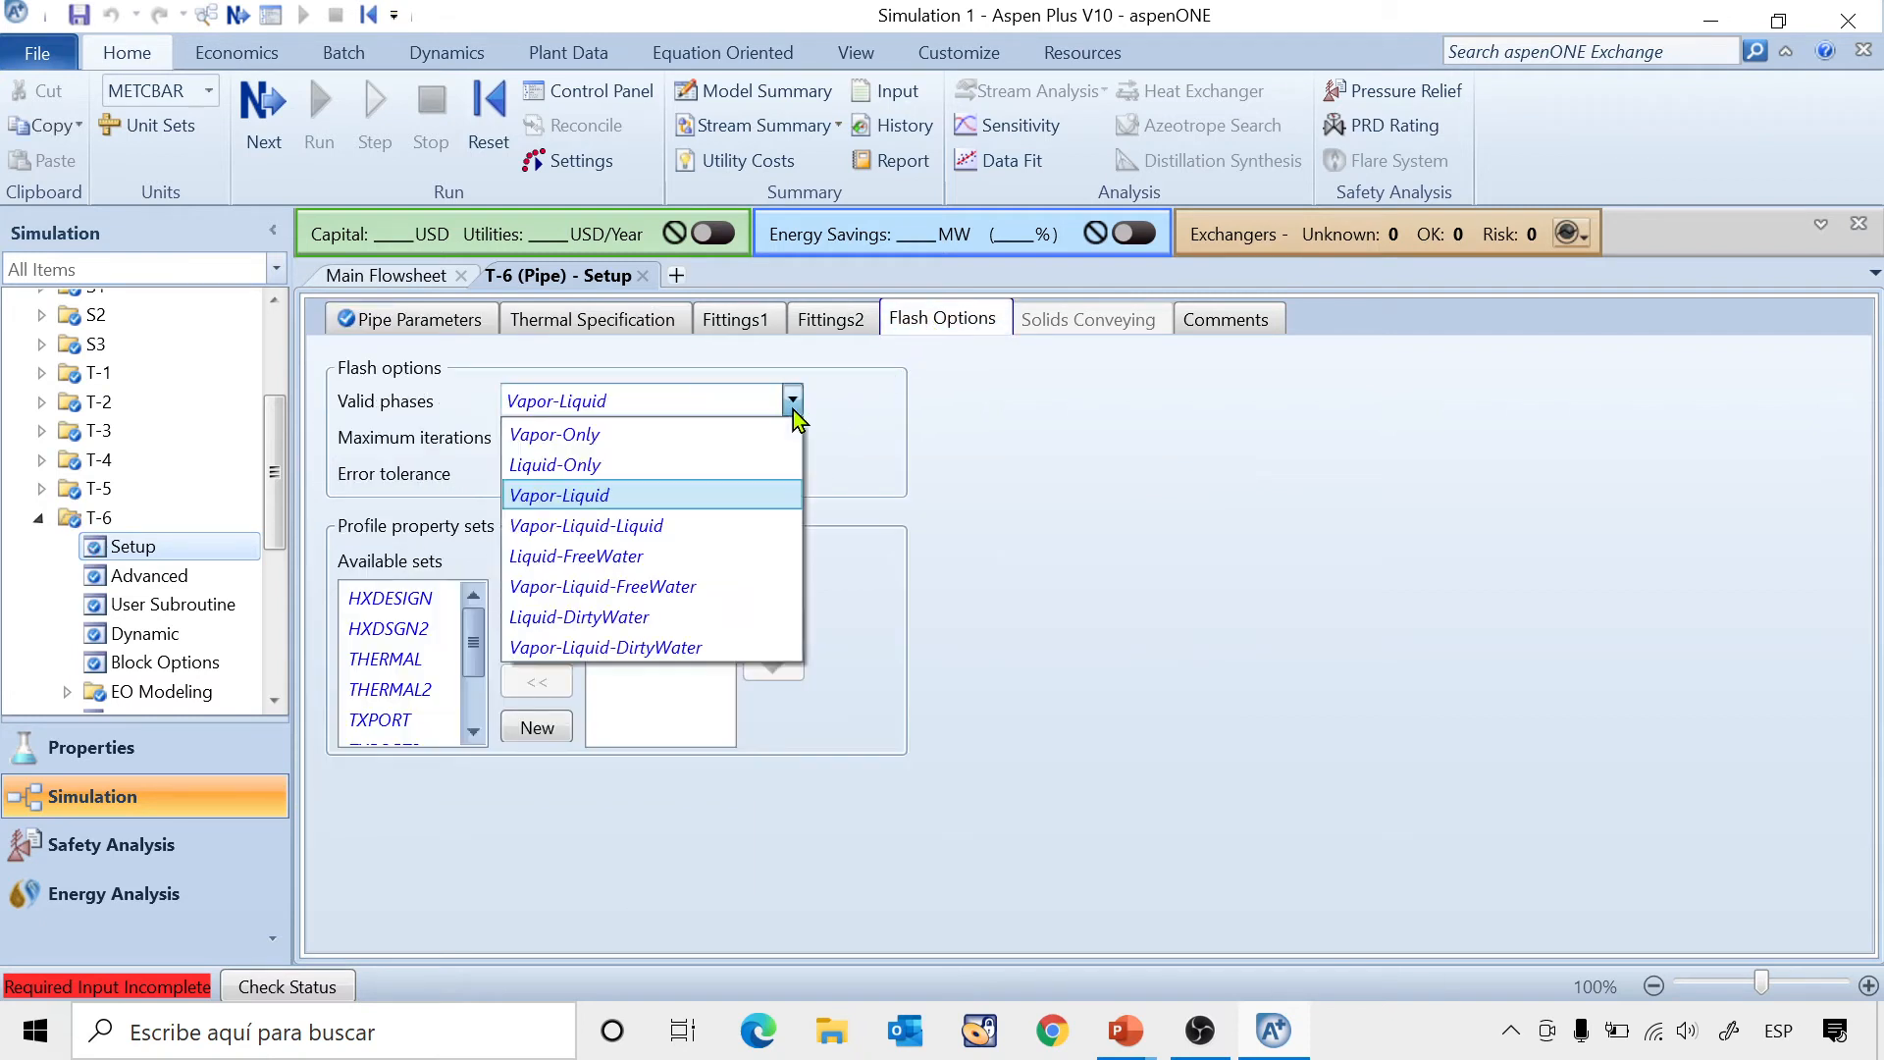
{"action": "left_click", "coordinate": [587, 467]}
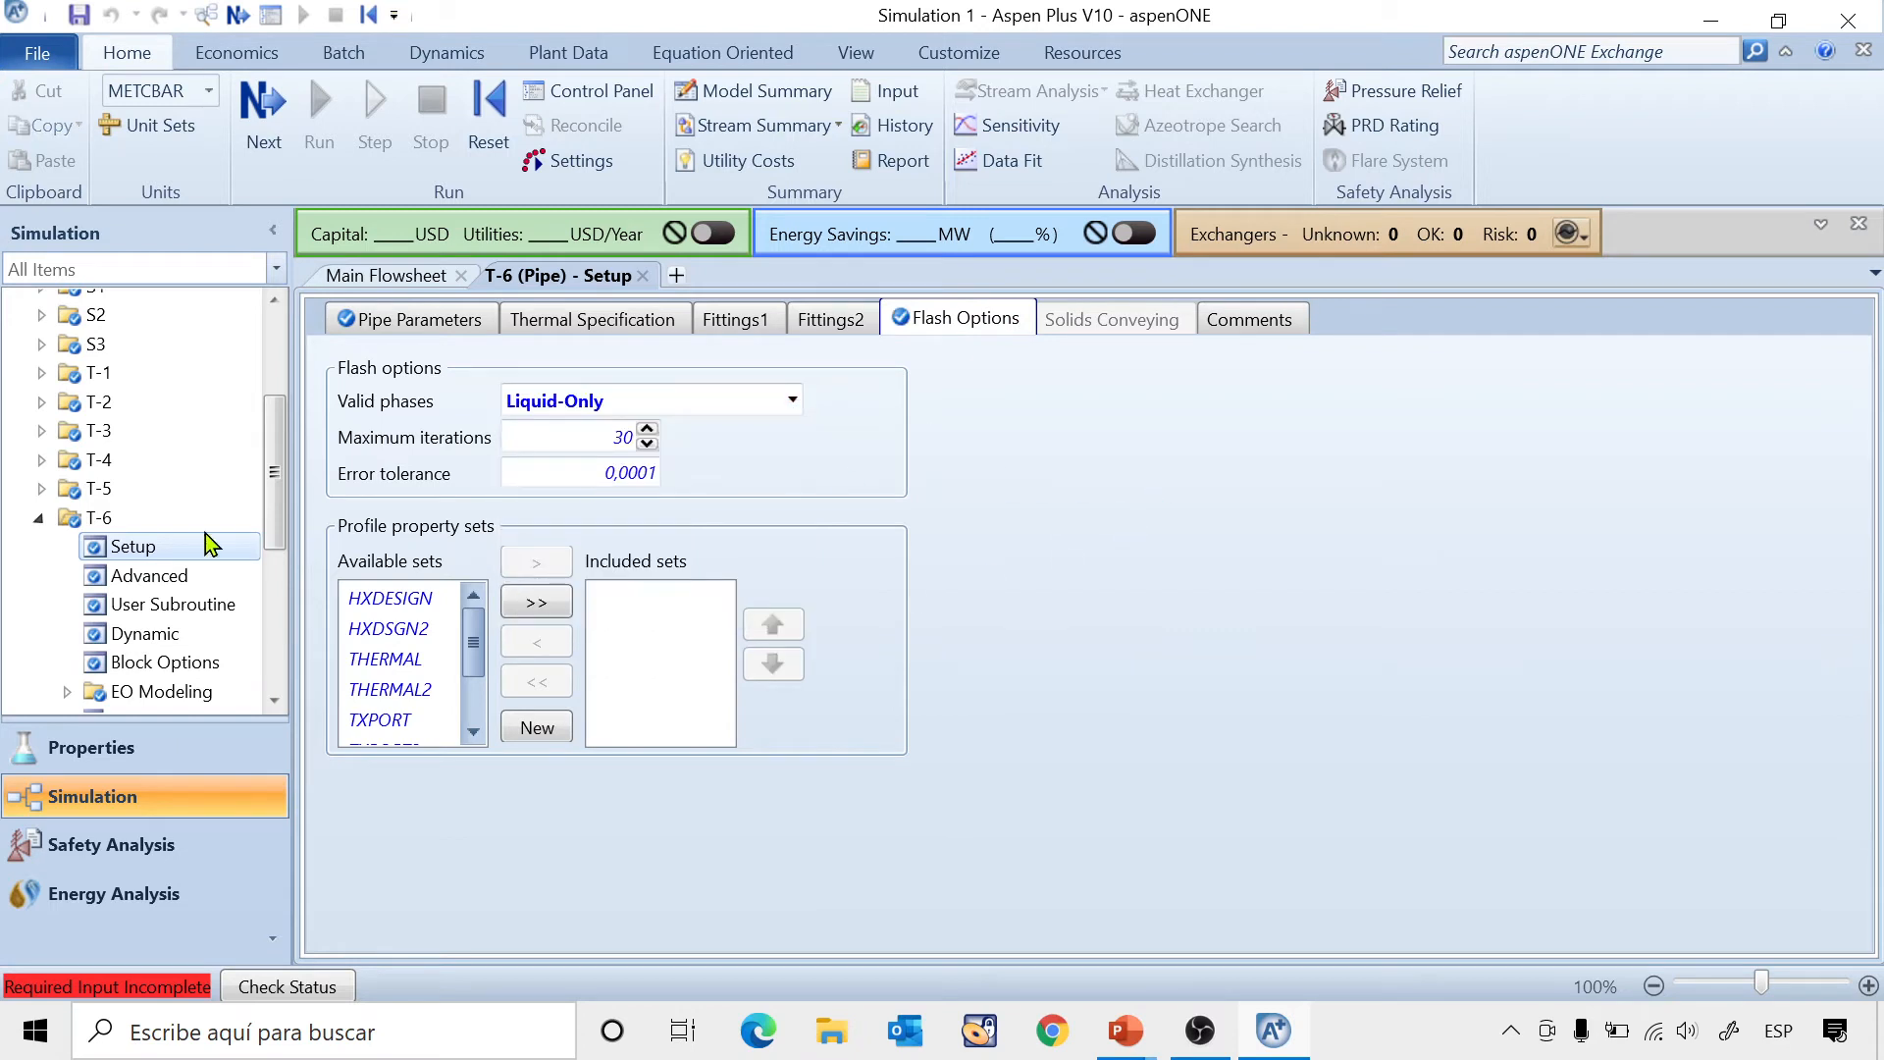
Open the setup of pipe T-7 and set its length to 3,9 meter and its inner diameter to 1 in.
{"action": "left_click", "coordinate": [35, 520]}
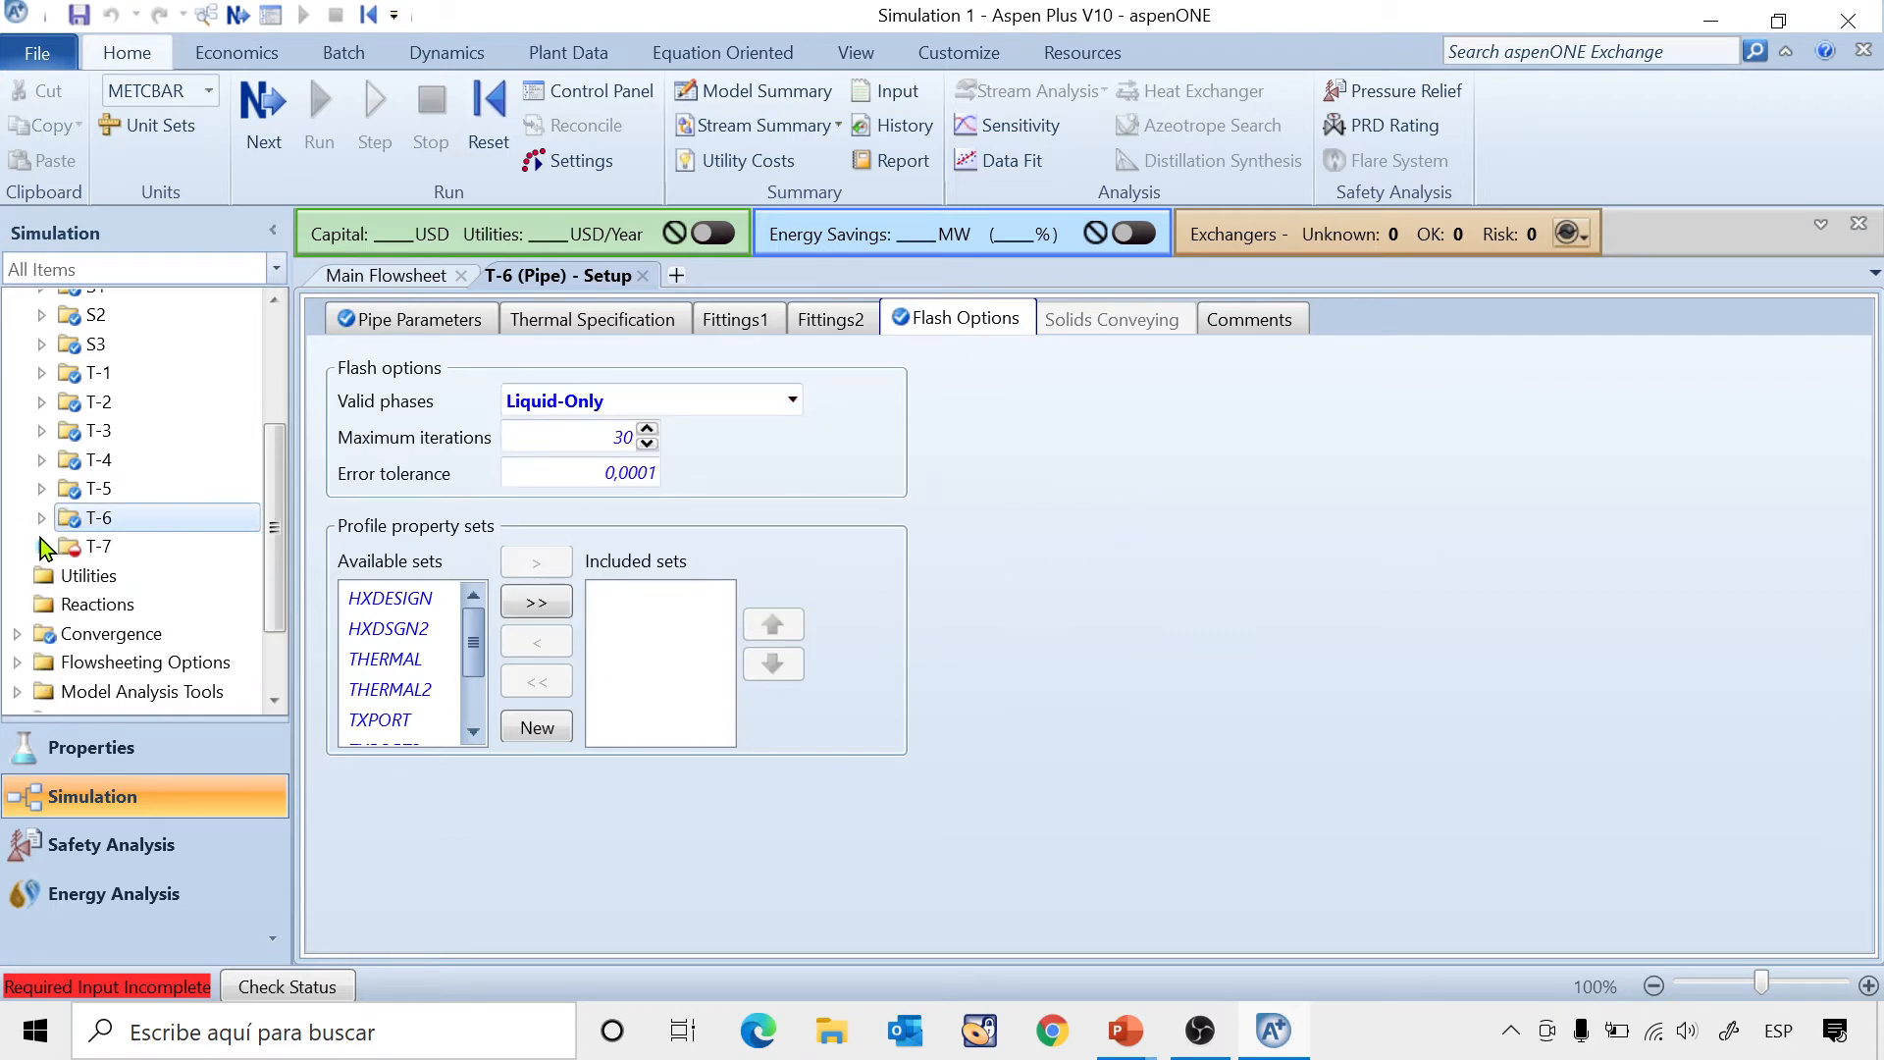
{"action": "left_click", "coordinate": [40, 546]}
{"action": "left_click", "coordinate": [128, 579]}
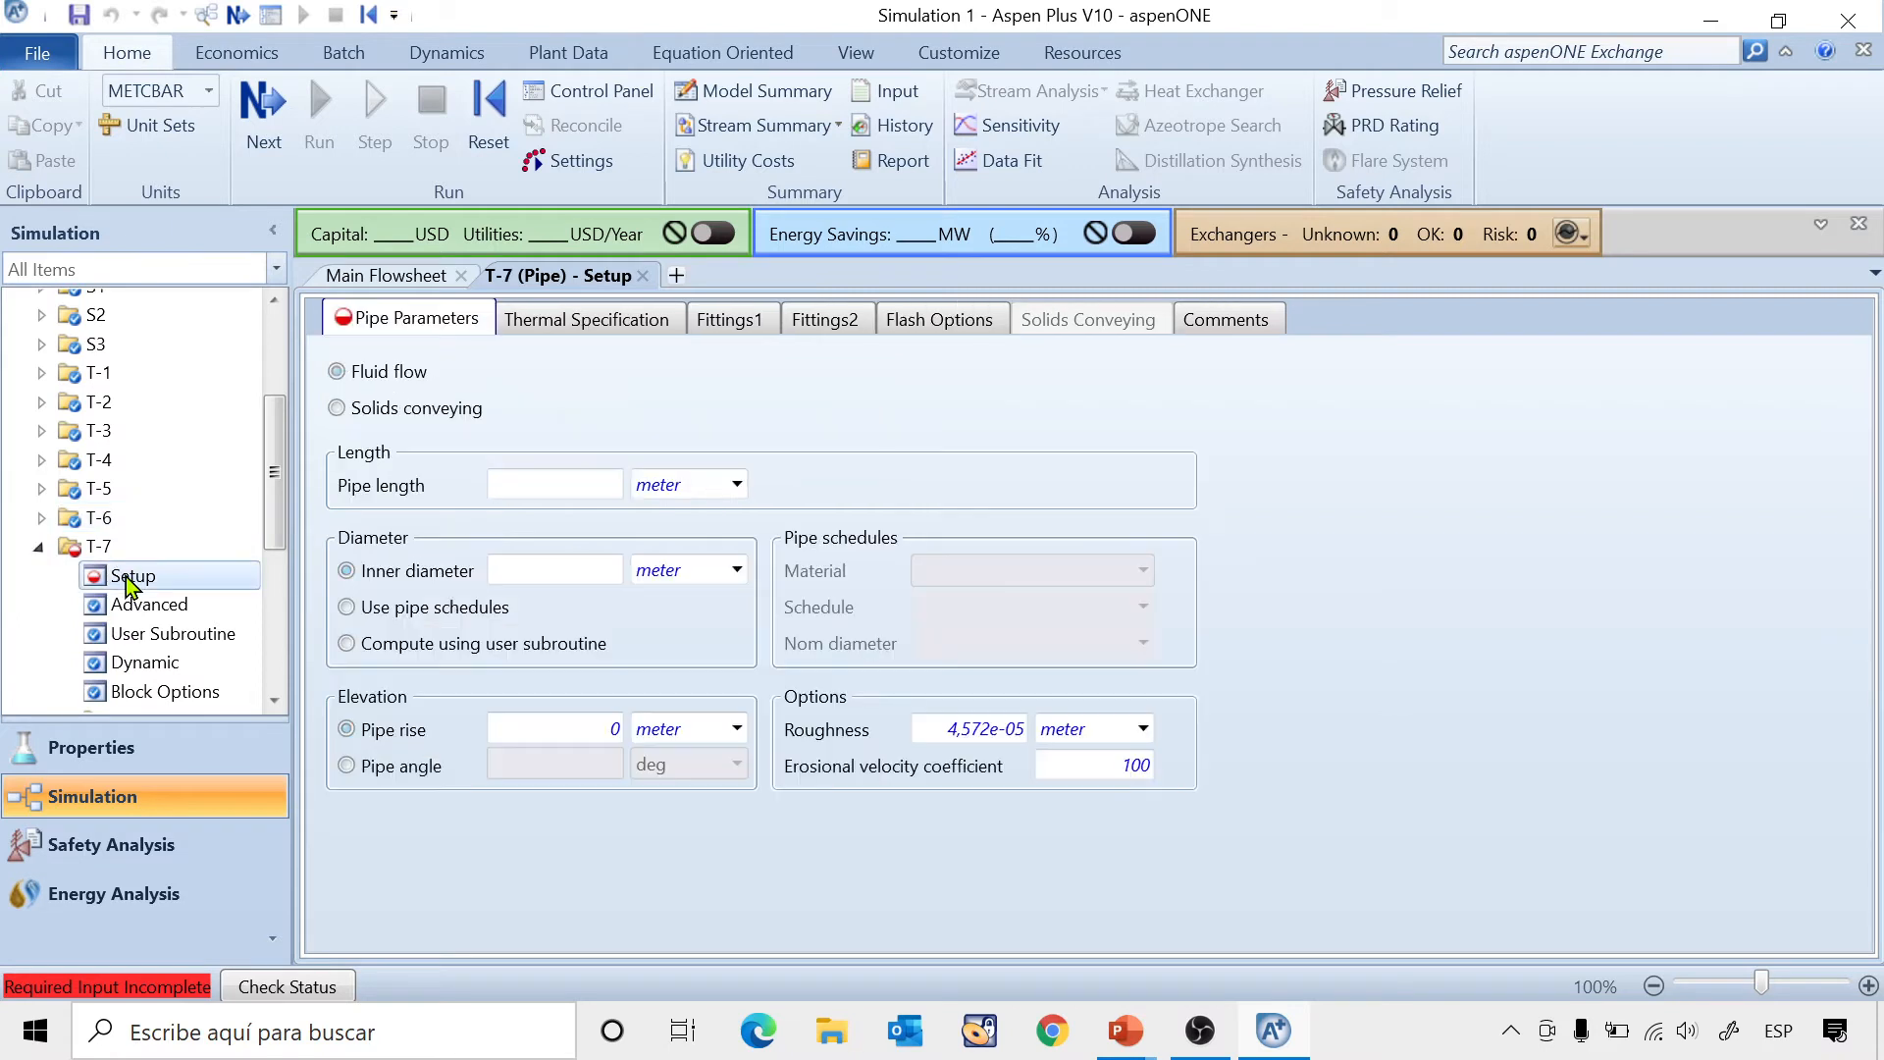
{"action": "left_click", "coordinate": [509, 481]}
{"action": "type", "text": "3,9"}
{"action": "key", "text": "Return"}
{"action": "left_click", "coordinate": [557, 570]}
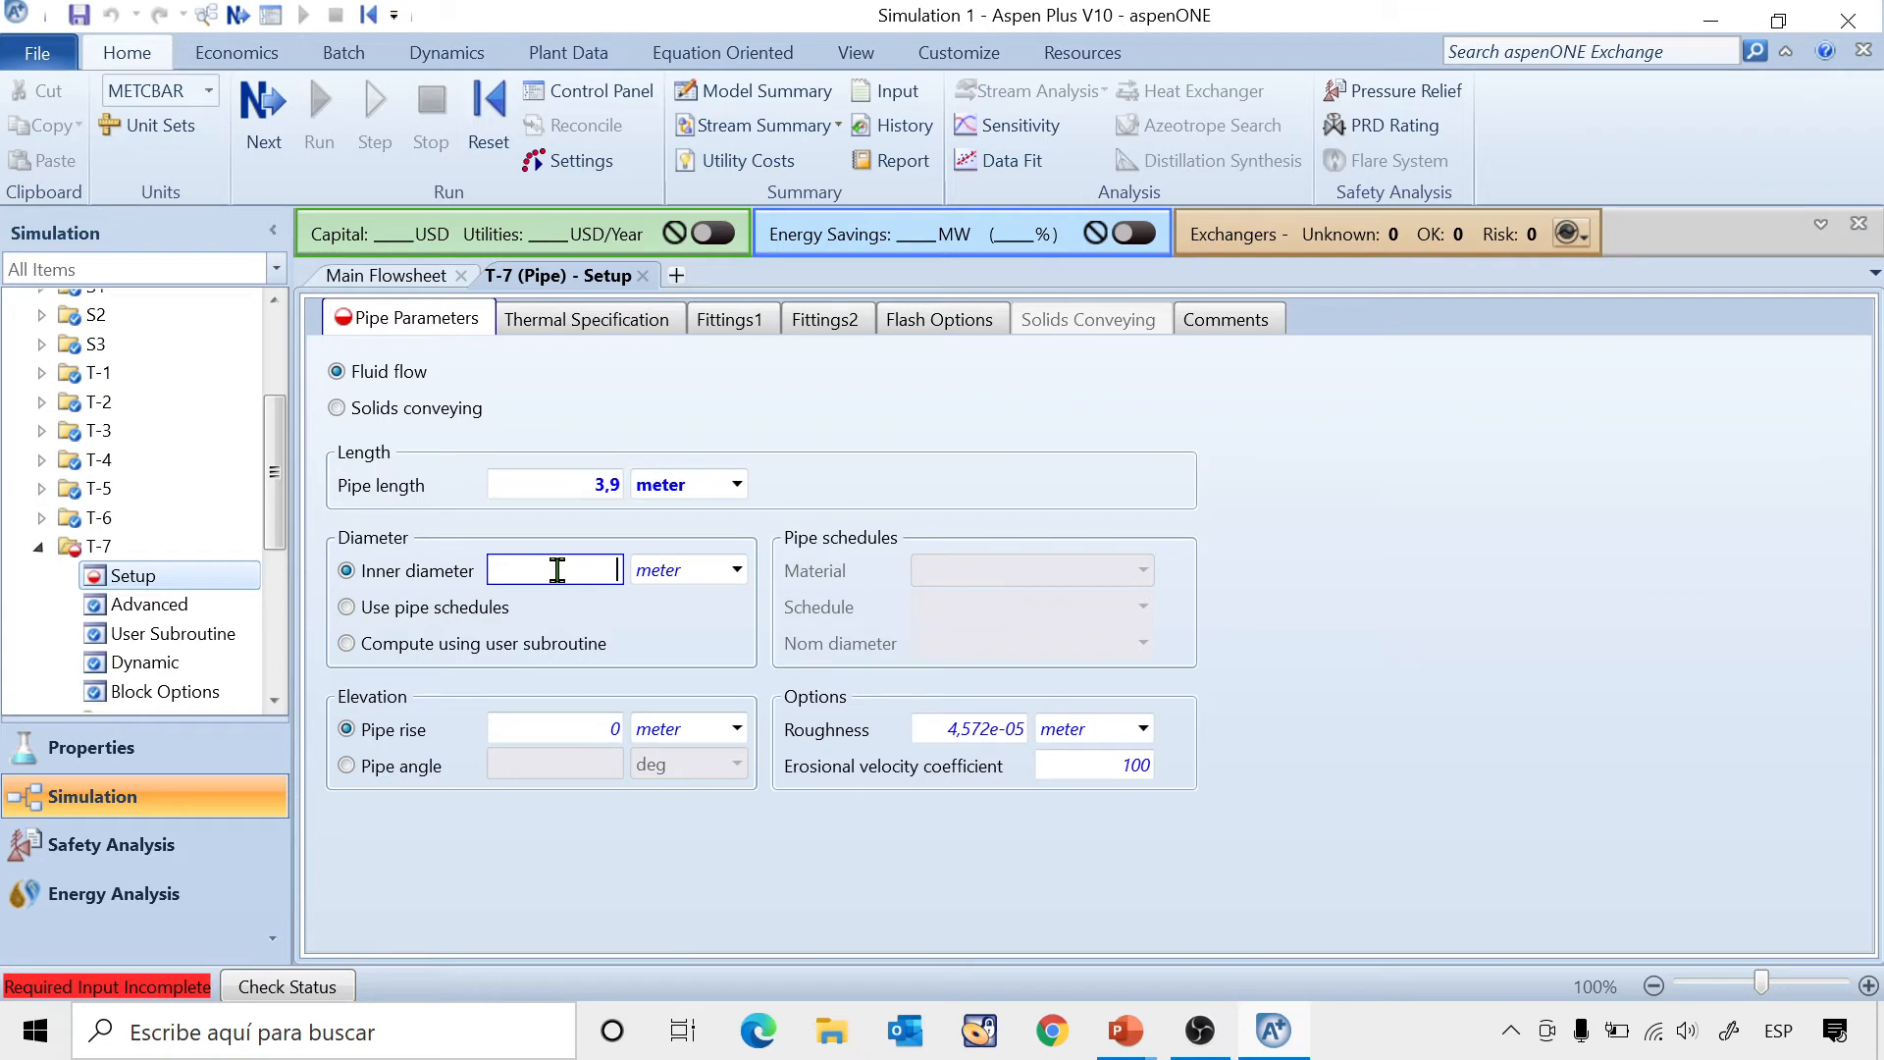
{"action": "type", "text": "1"}
{"action": "left_click", "coordinate": [737, 573]}
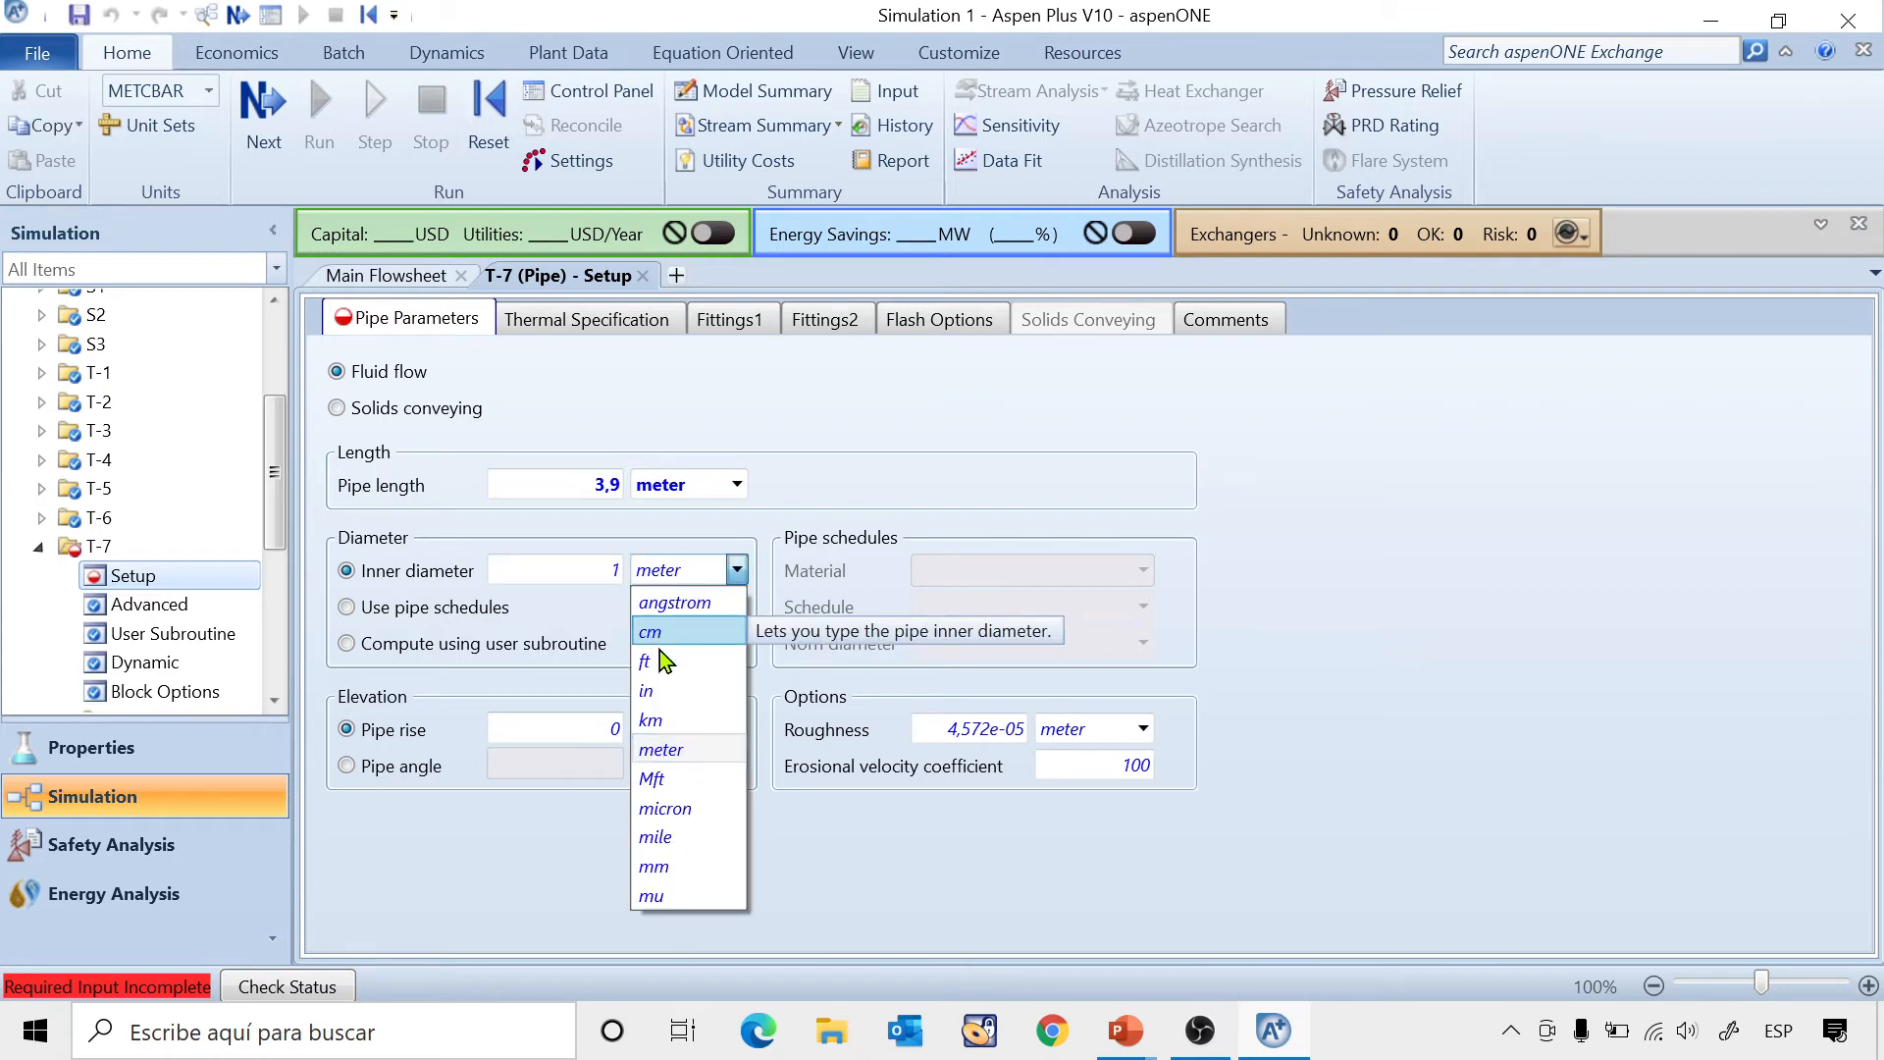
{"action": "left_click", "coordinate": [661, 694]}
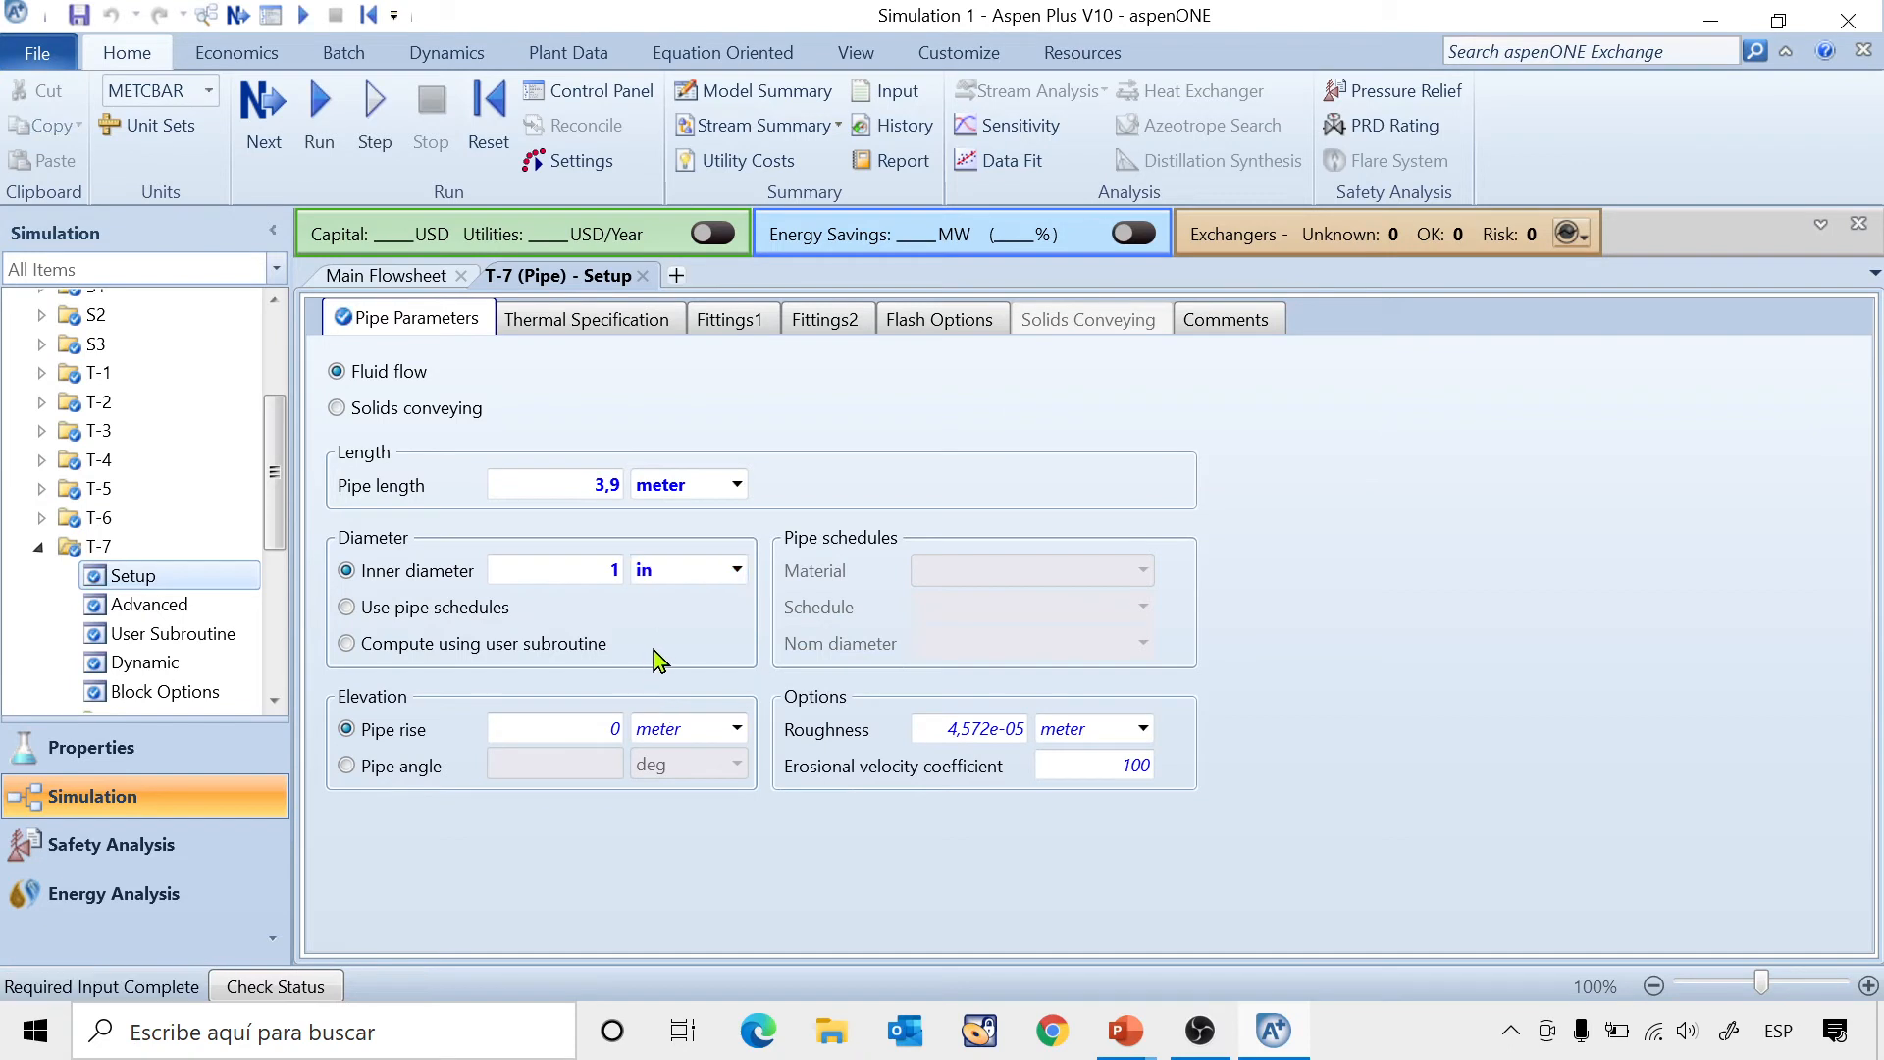
Set the valid phases of pipe T-7 to Liquid-Only in its flash options.
{"action": "left_click", "coordinate": [927, 324]}
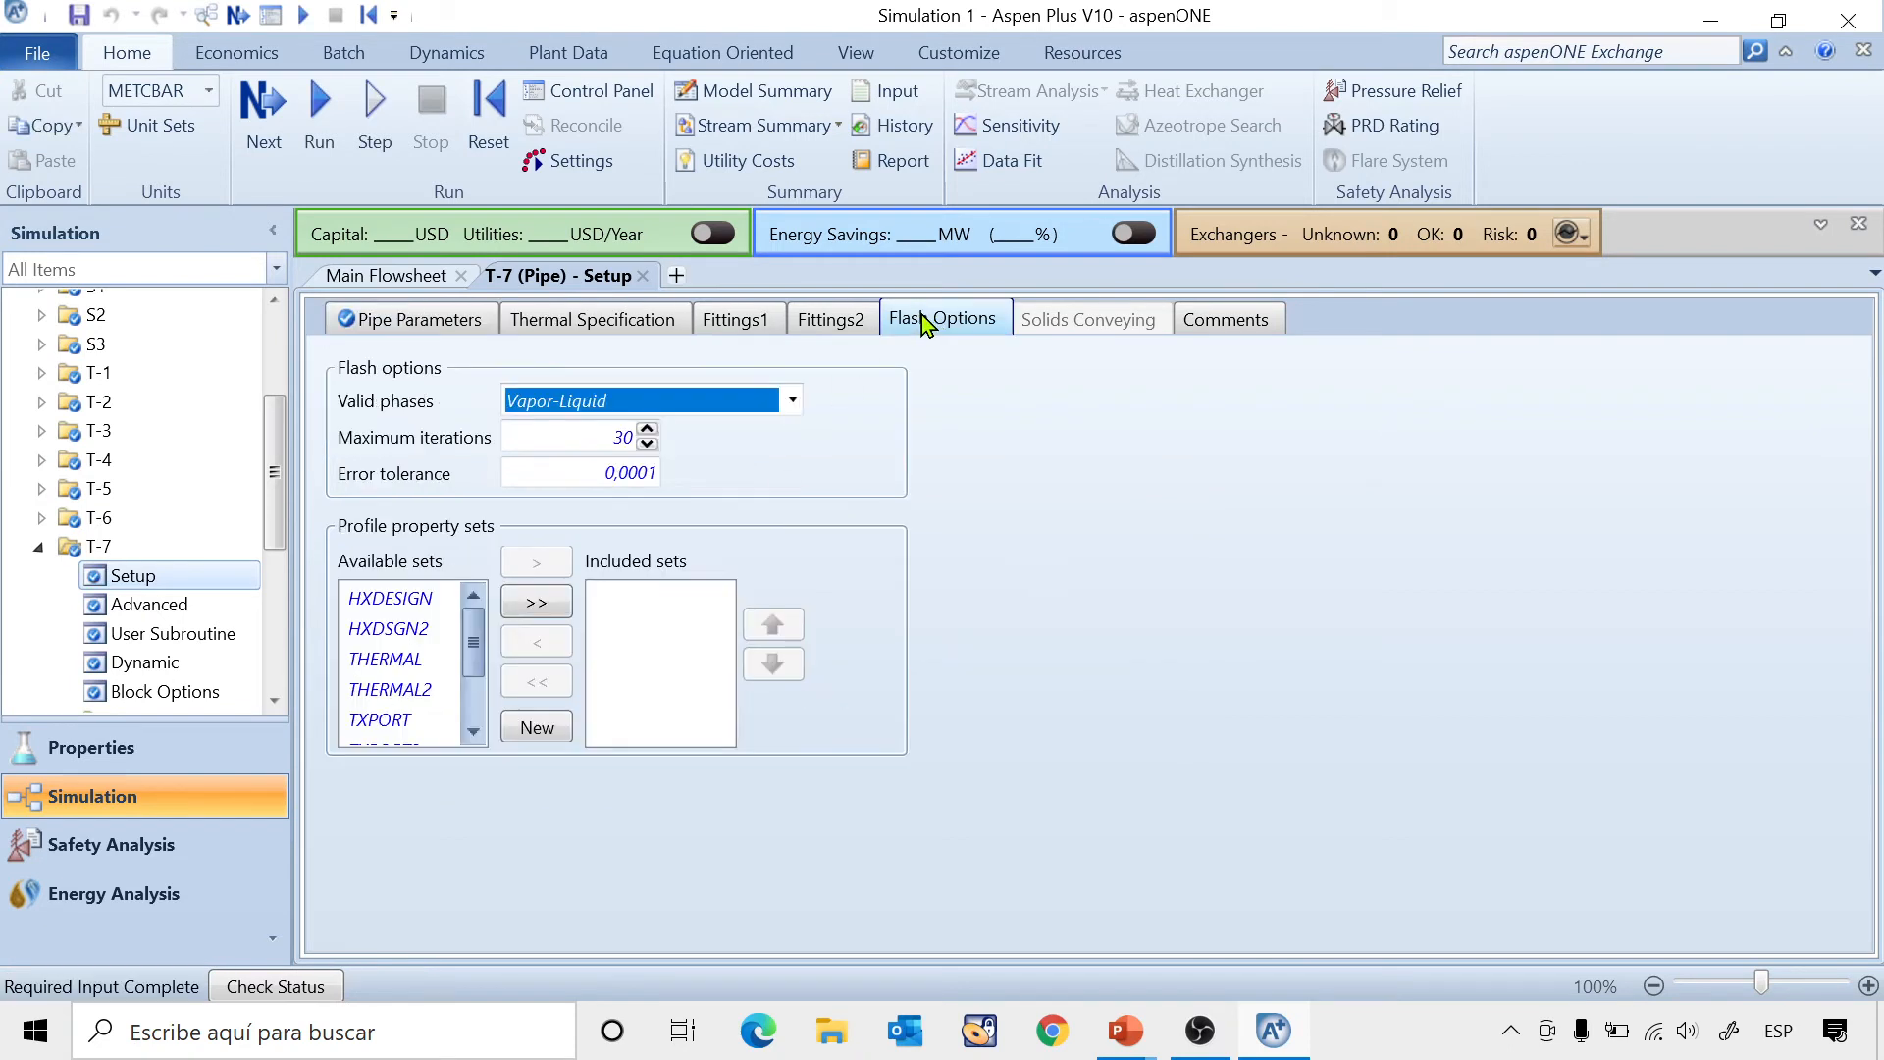
{"action": "left_click", "coordinate": [792, 402]}
{"action": "left_click", "coordinate": [572, 465]}
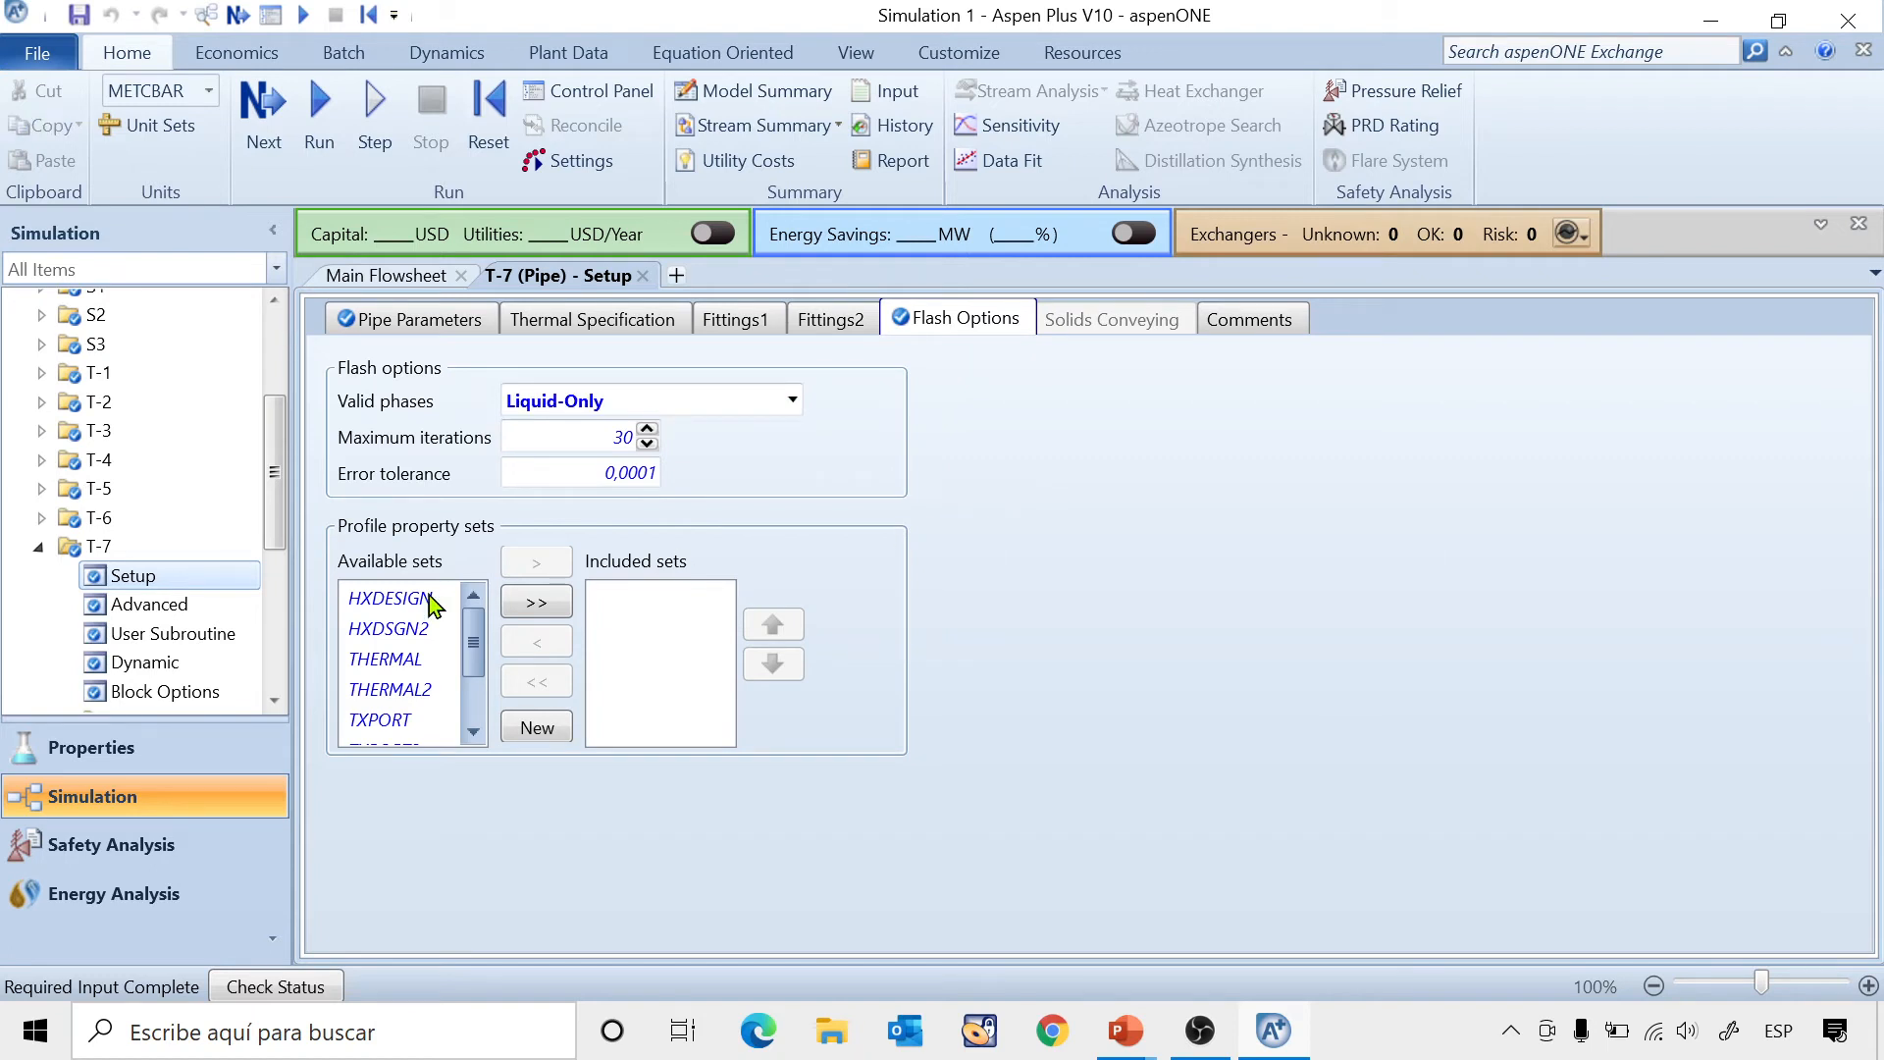
Run the simulation with the completed required input.
{"action": "left_click", "coordinate": [39, 545]}
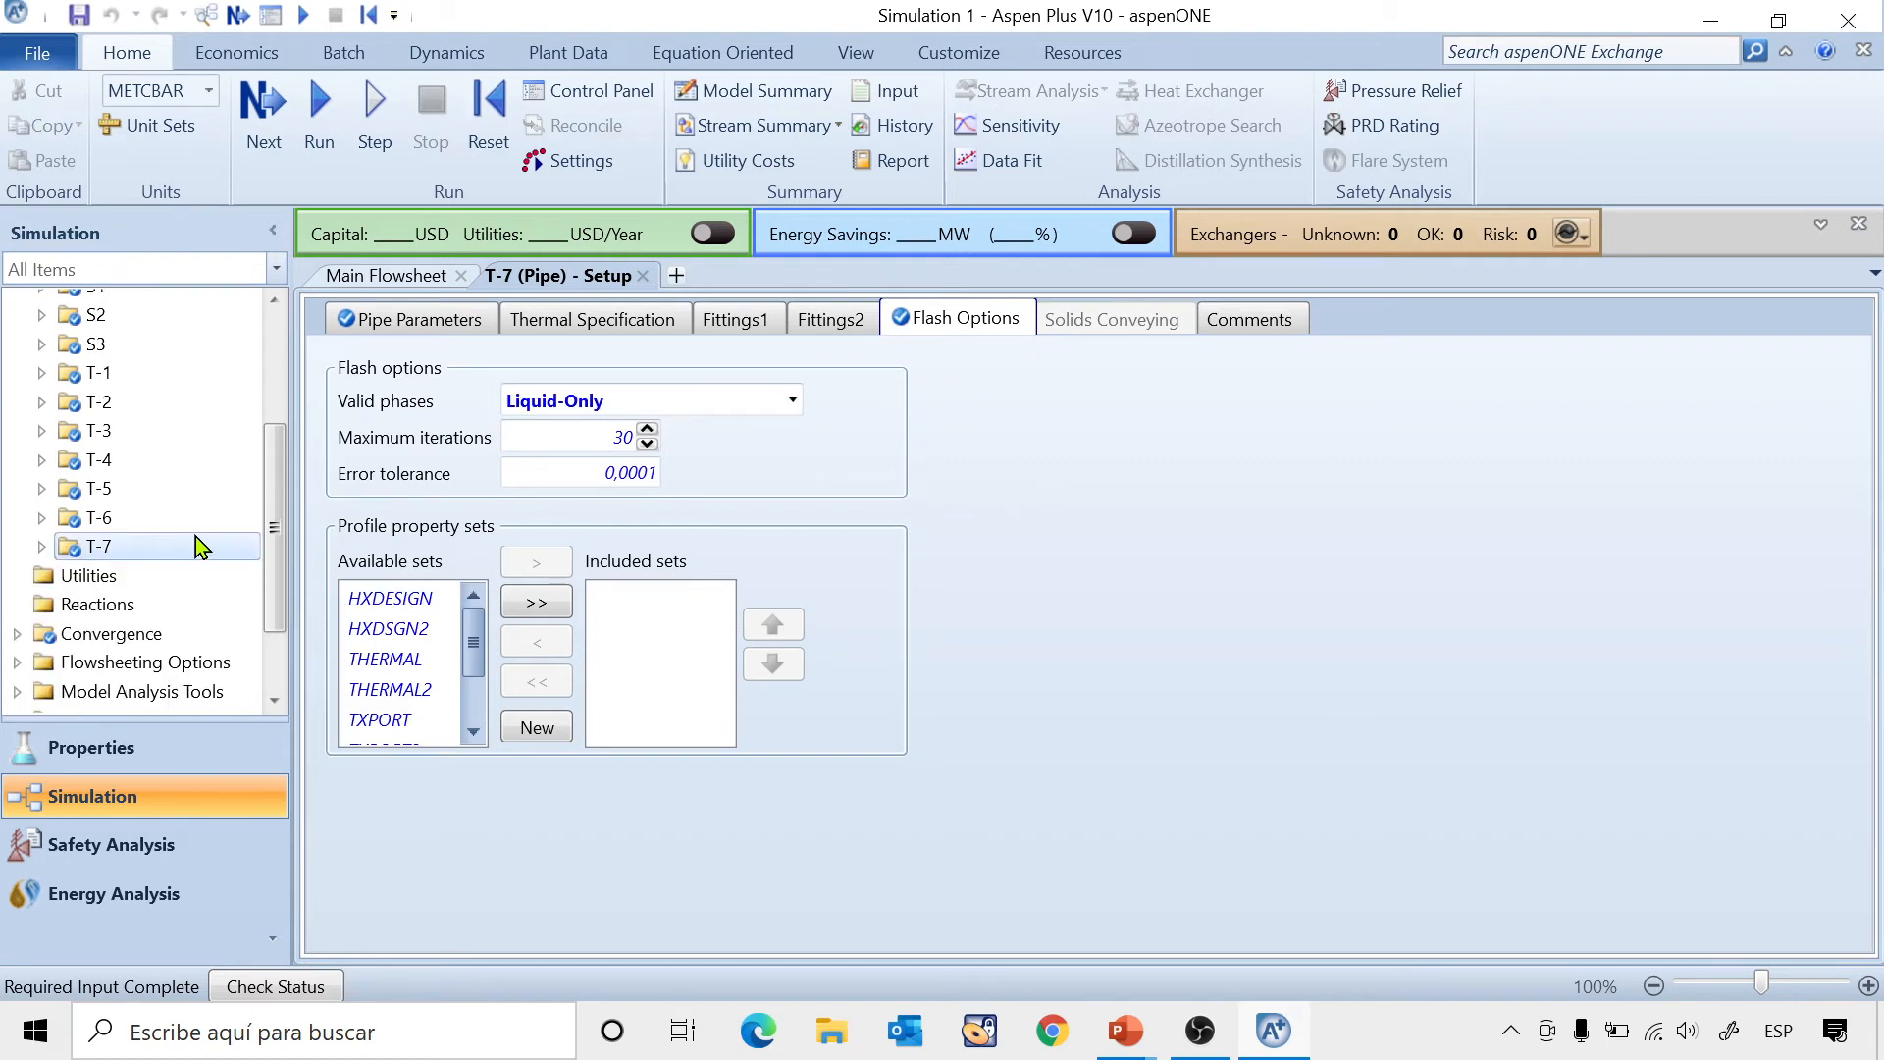
{"action": "left_click_drag", "start_coordinate": [286, 534], "coordinate": [291, 481]}
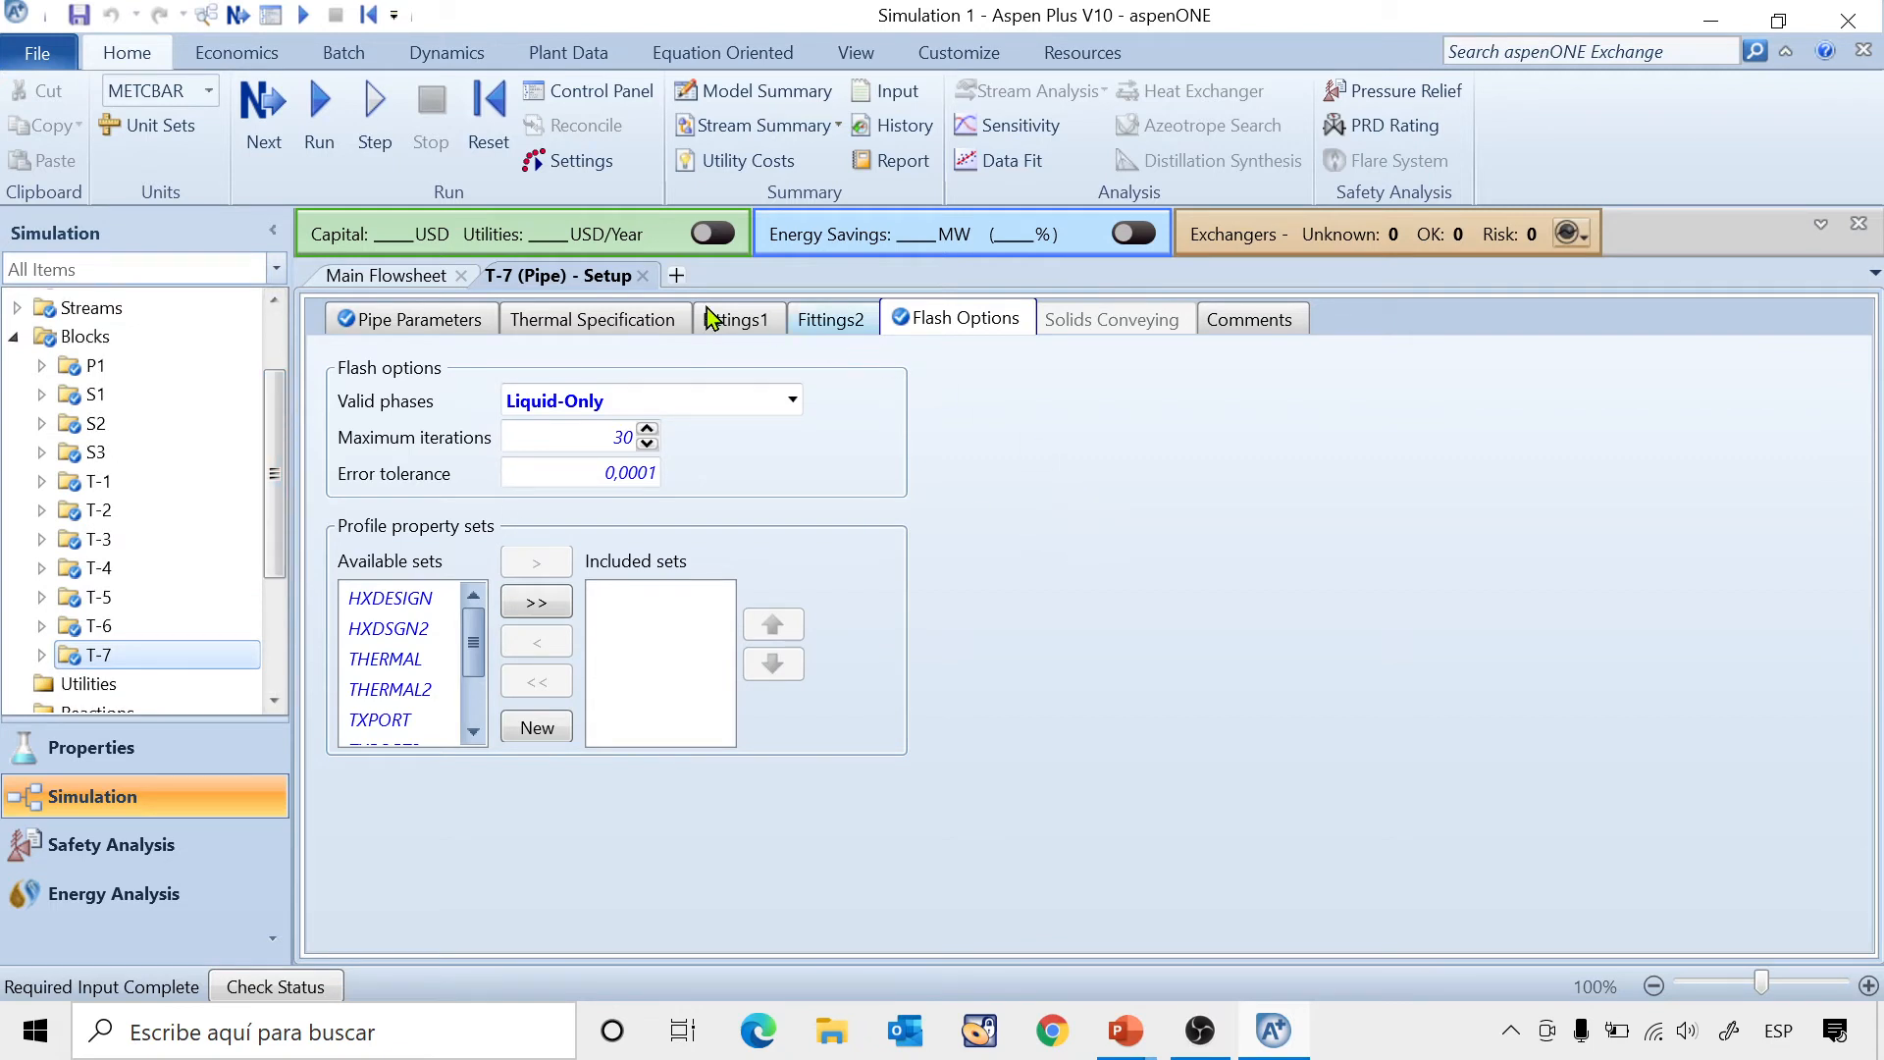
{"action": "left_click", "coordinate": [262, 96]}
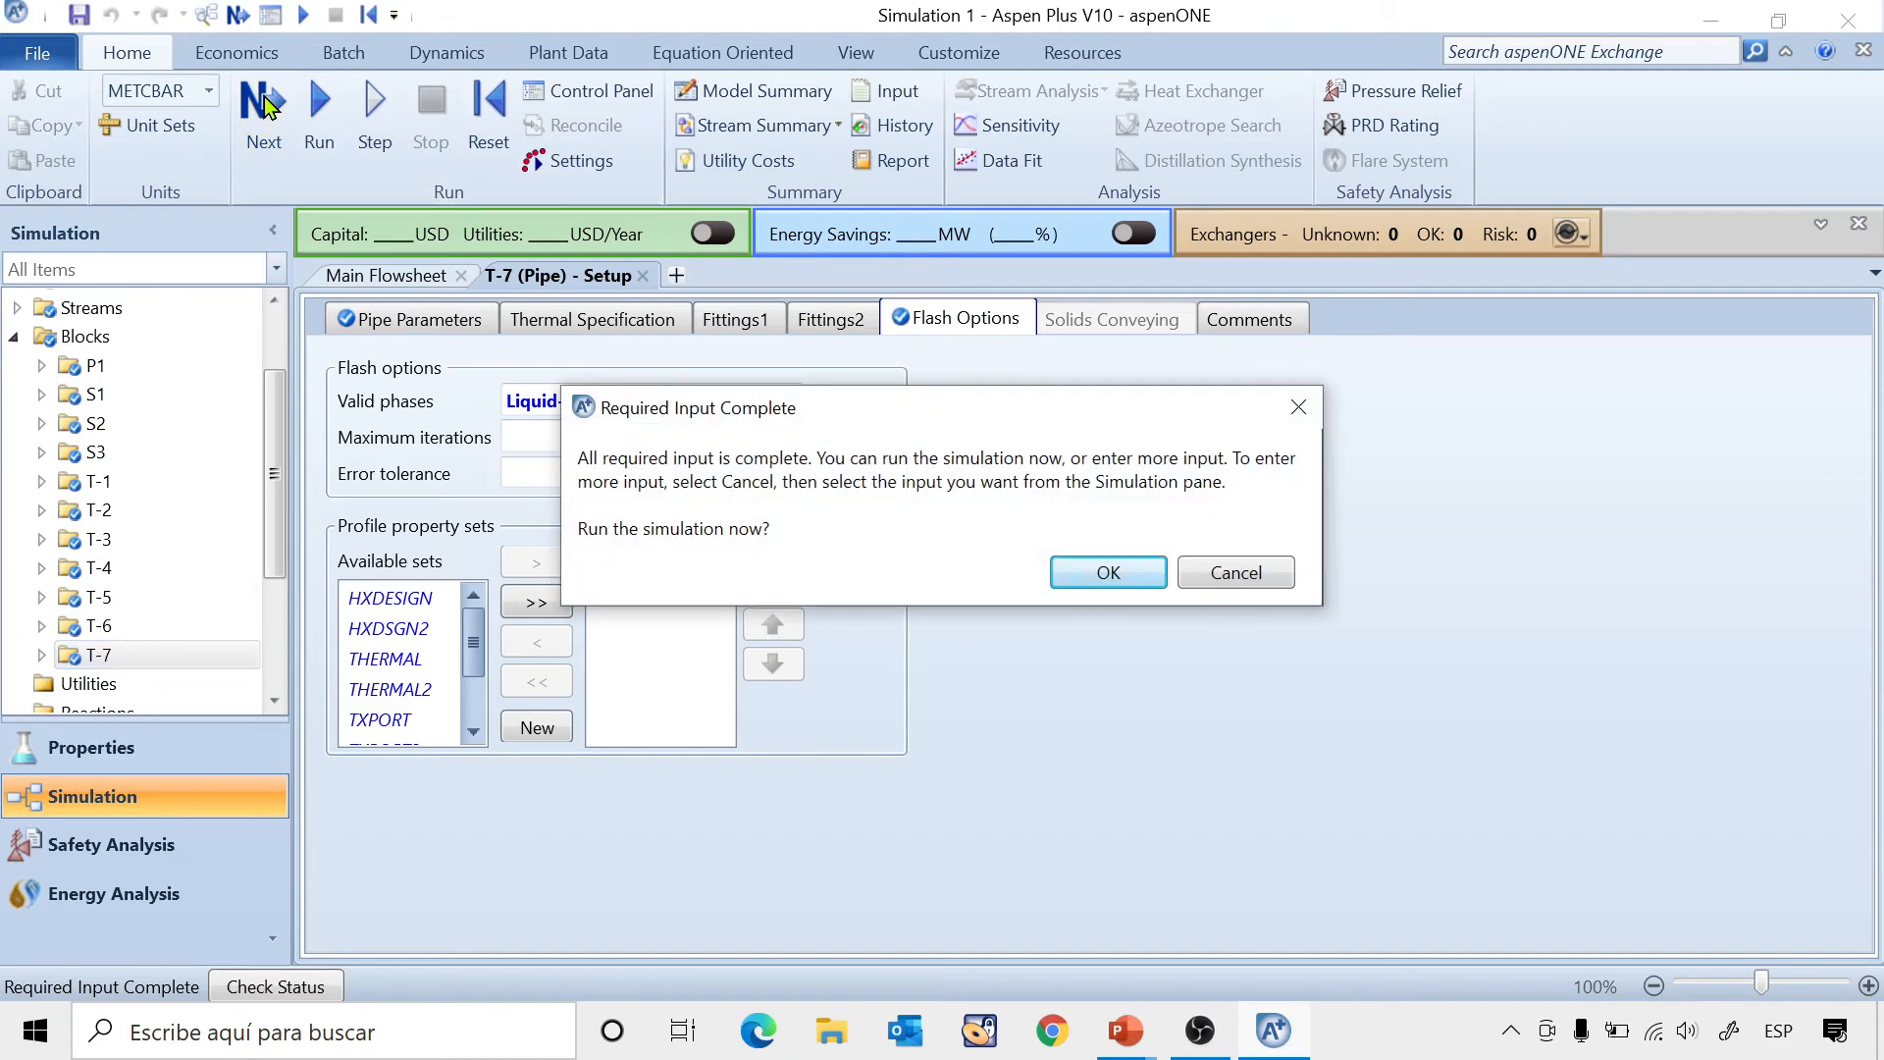
{"action": "left_click", "coordinate": [1107, 573]}
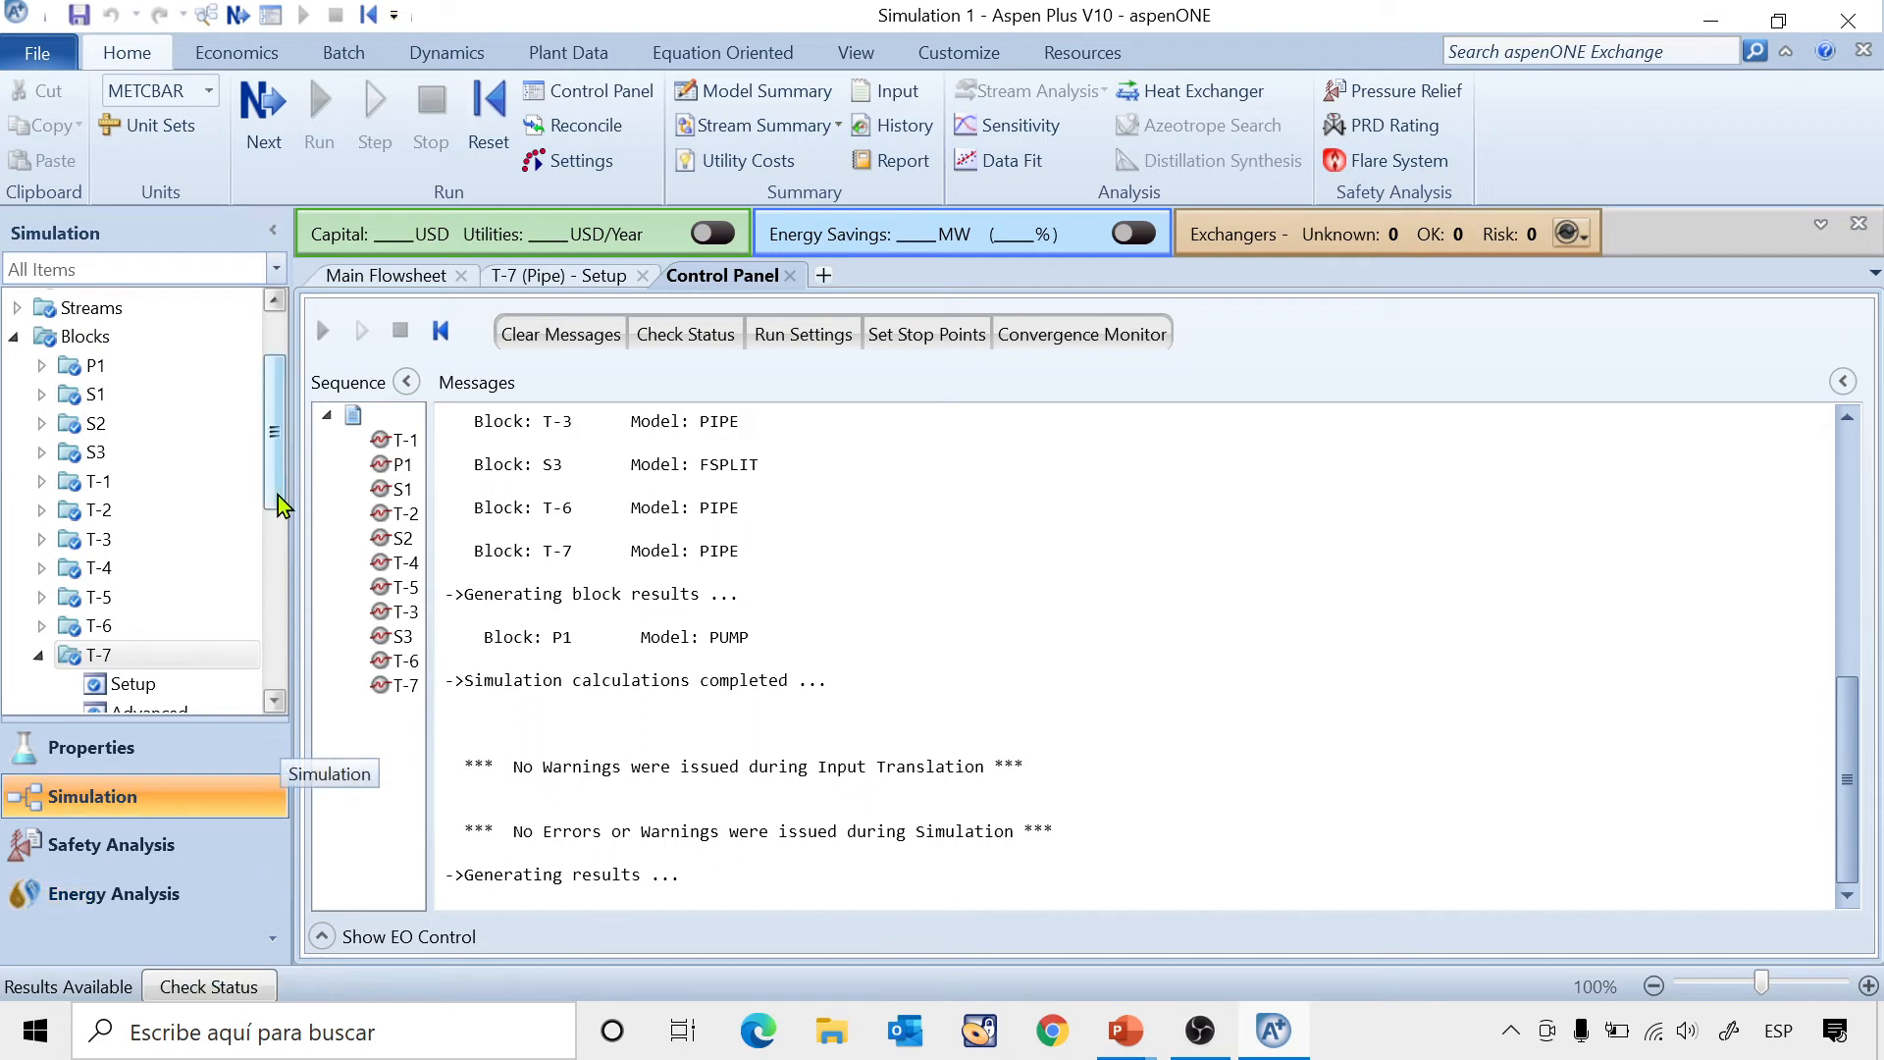
Open the stream results in the results summary and examine the conditions of streams 1 to 15, highlighting stream 3.
{"action": "left_click_drag", "start_coordinate": [278, 496], "coordinate": [285, 708]}
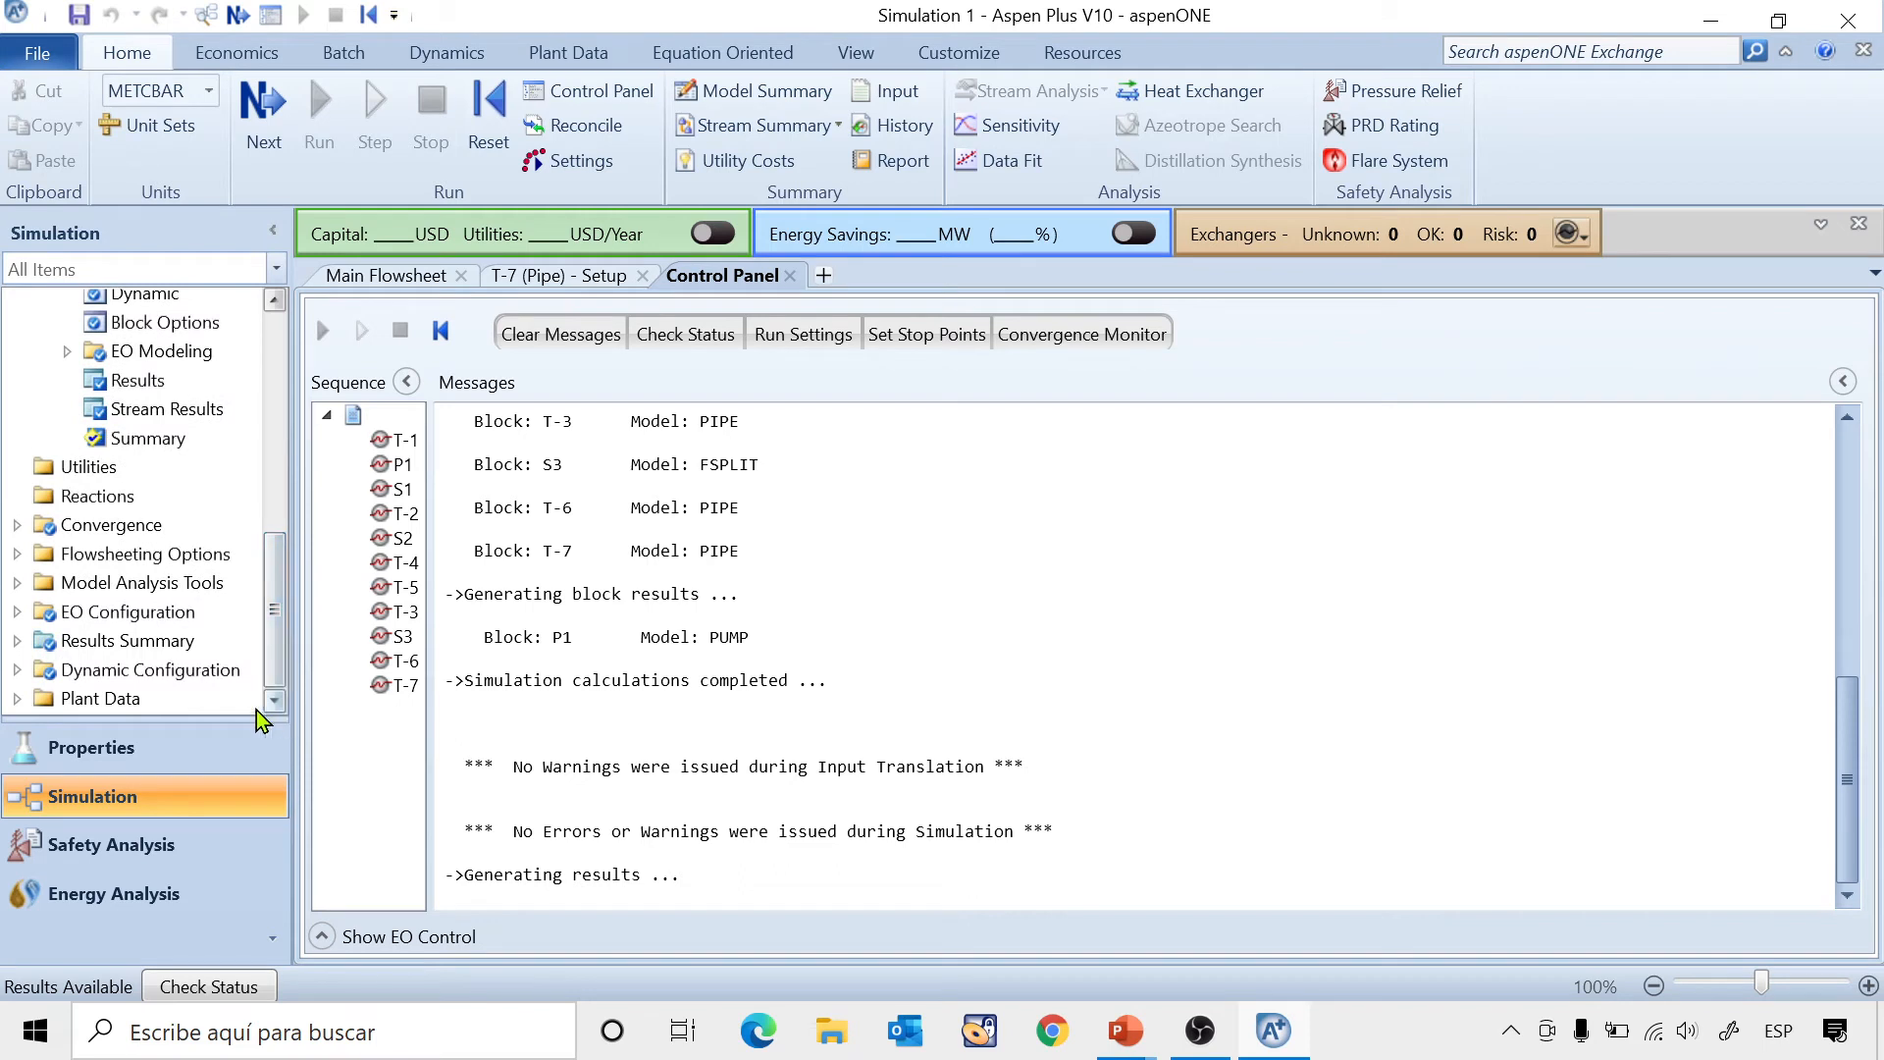
{"action": "left_click", "coordinate": [19, 642]}
{"action": "left_click_drag", "start_coordinate": [269, 569], "coordinate": [262, 618]}
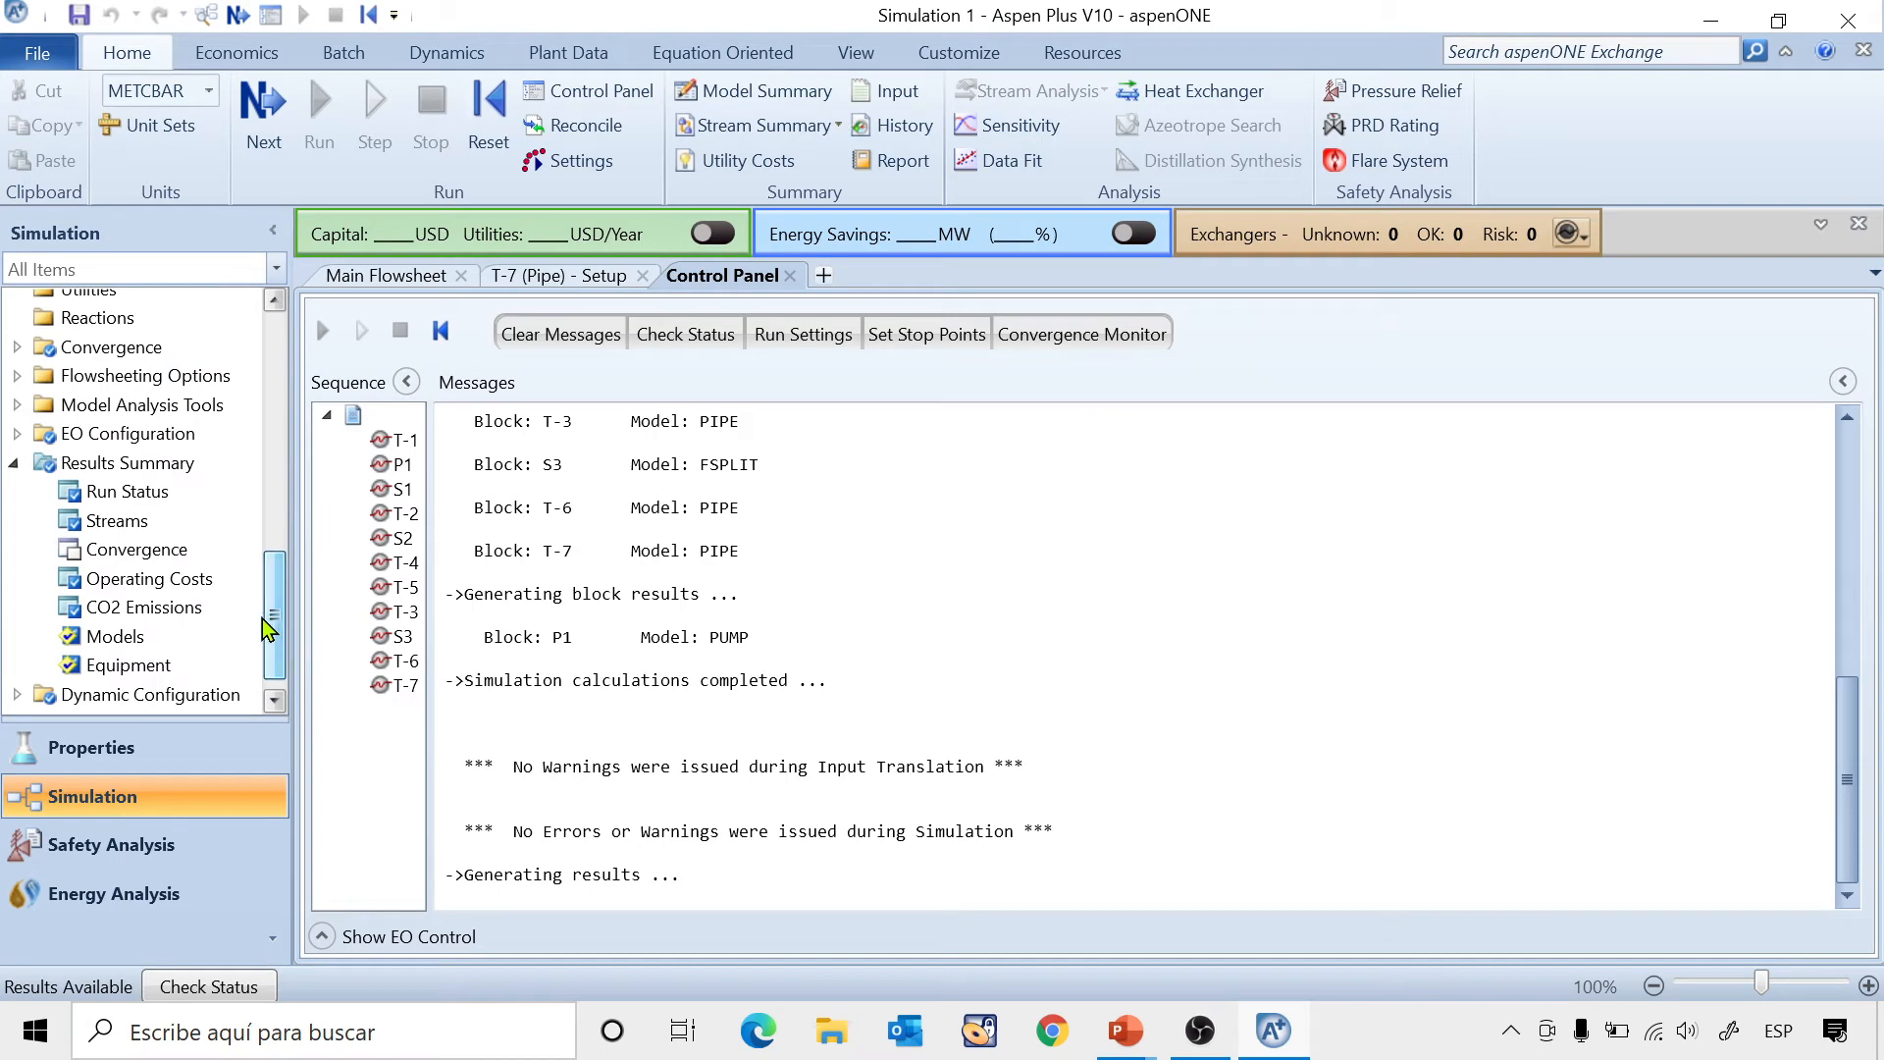
{"action": "double_click", "coordinate": [127, 527]}
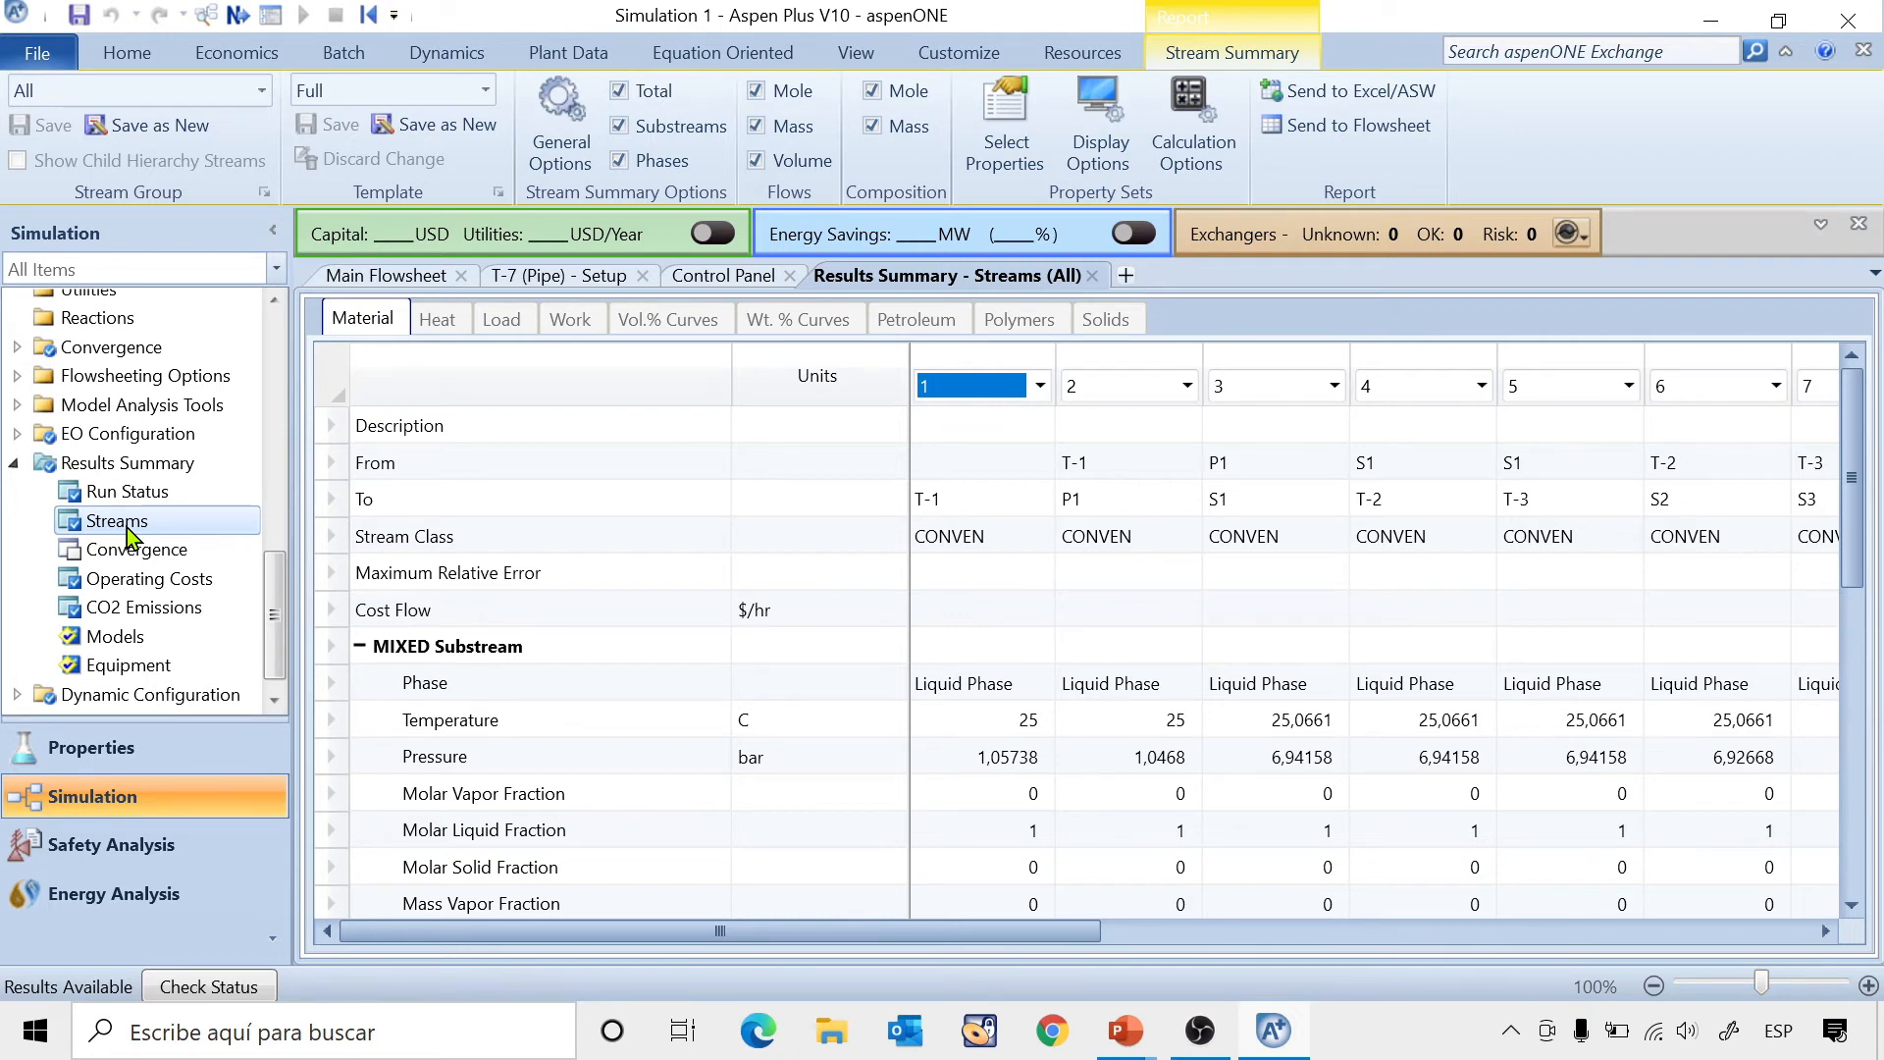
{"action": "left_click_drag", "start_coordinate": [1035, 934], "coordinate": [1776, 922]}
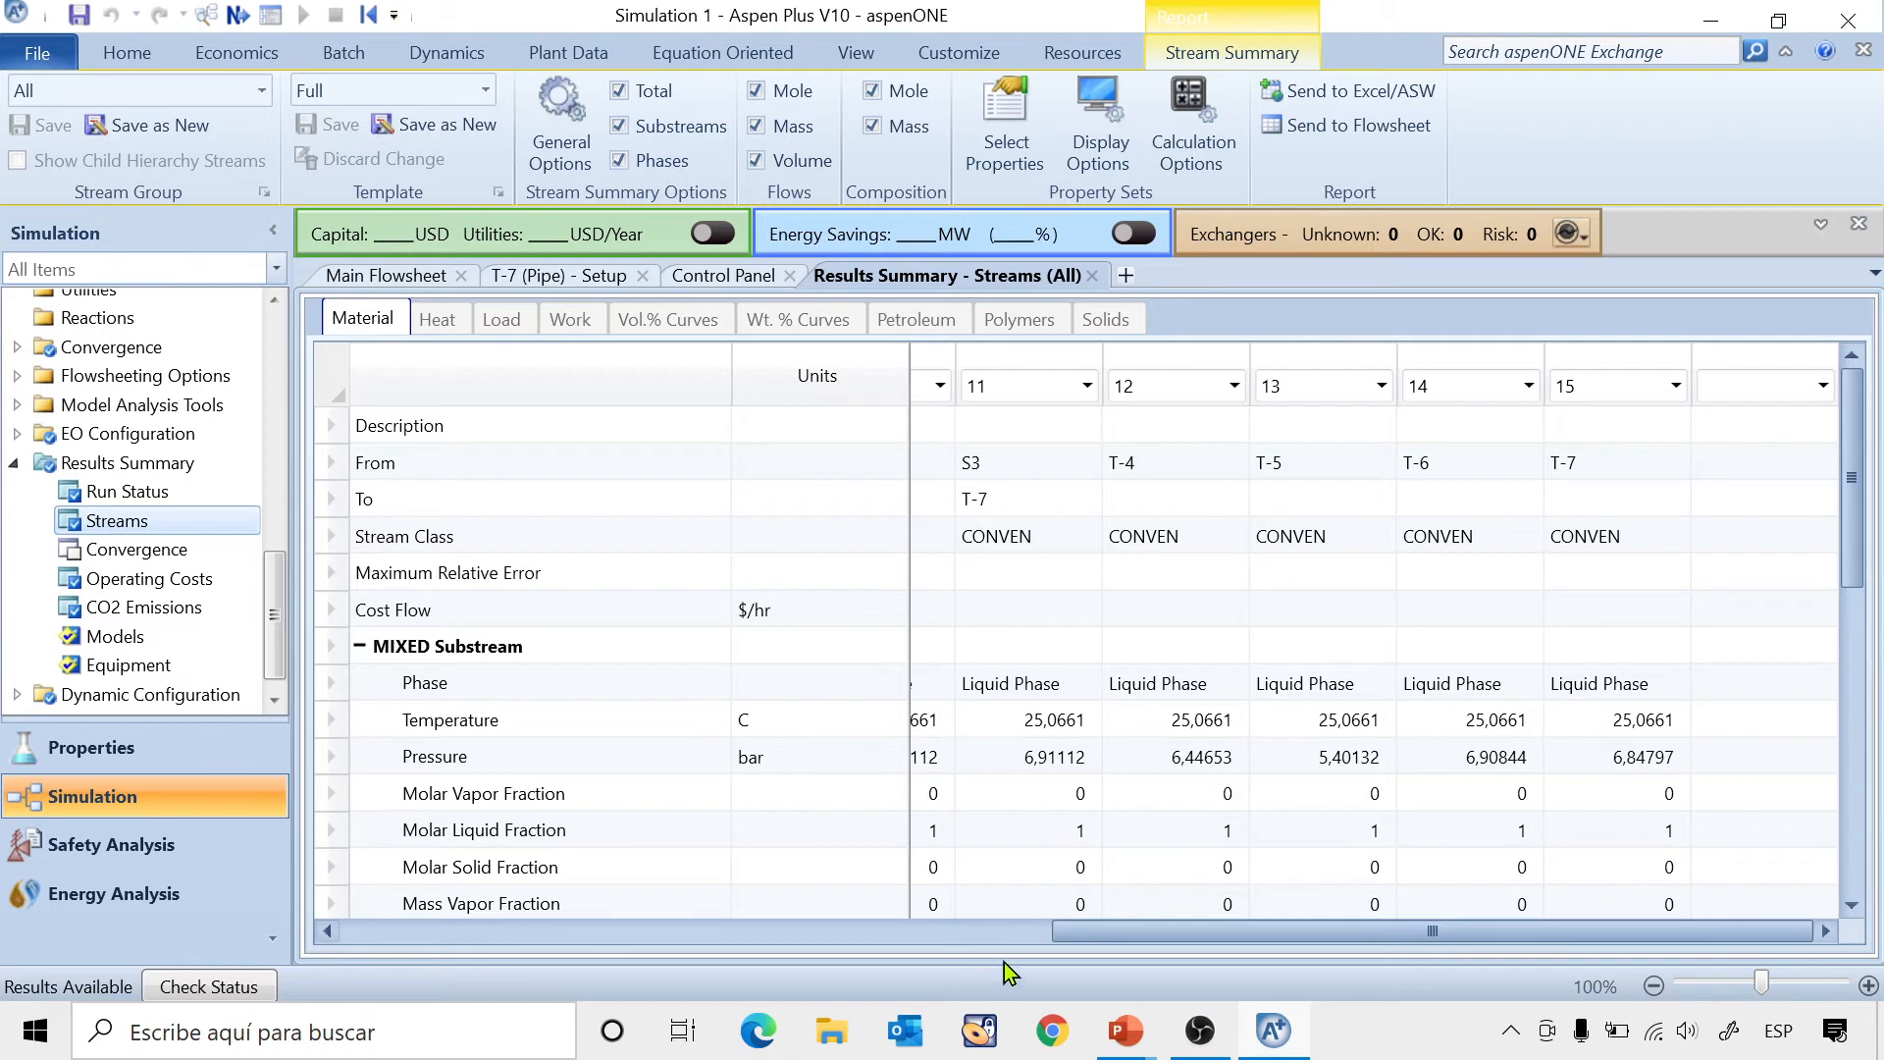
{"action": "left_click_drag", "start_coordinate": [1077, 939], "coordinate": [322, 946]}
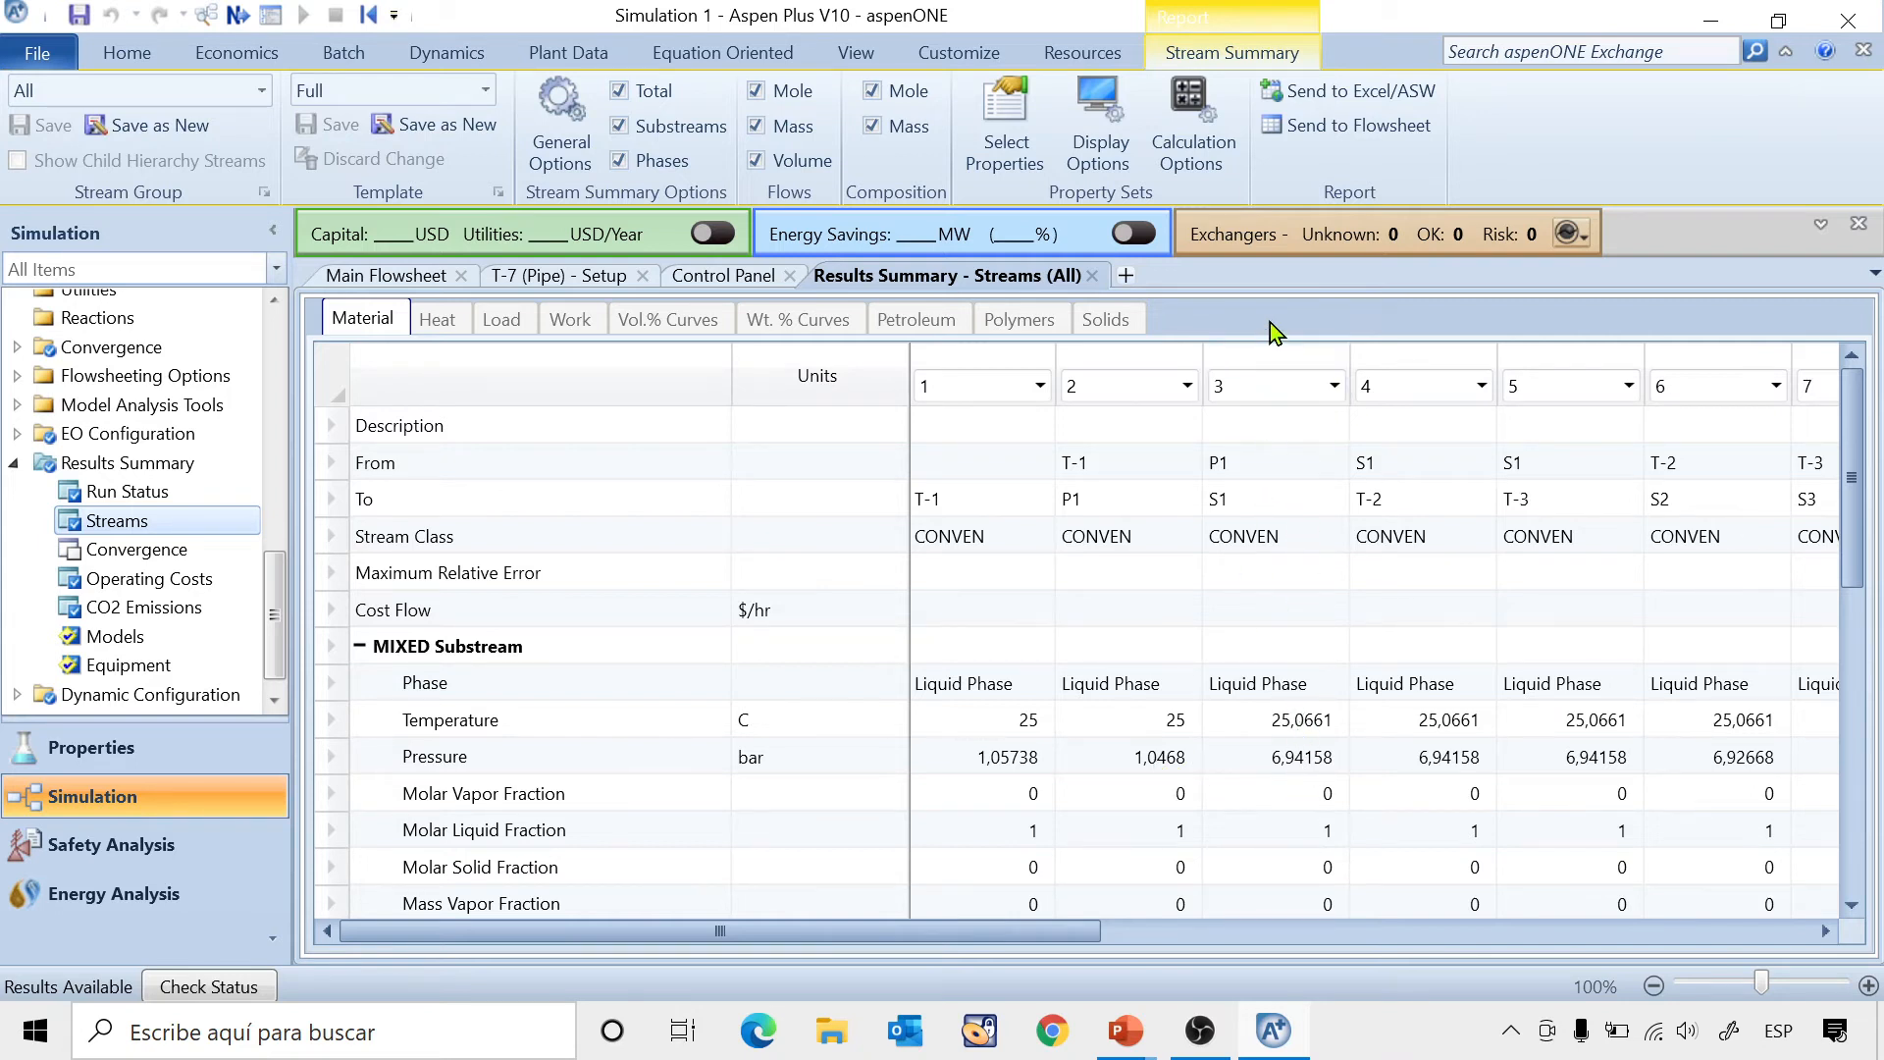
{"action": "left_click", "coordinate": [1270, 359]}
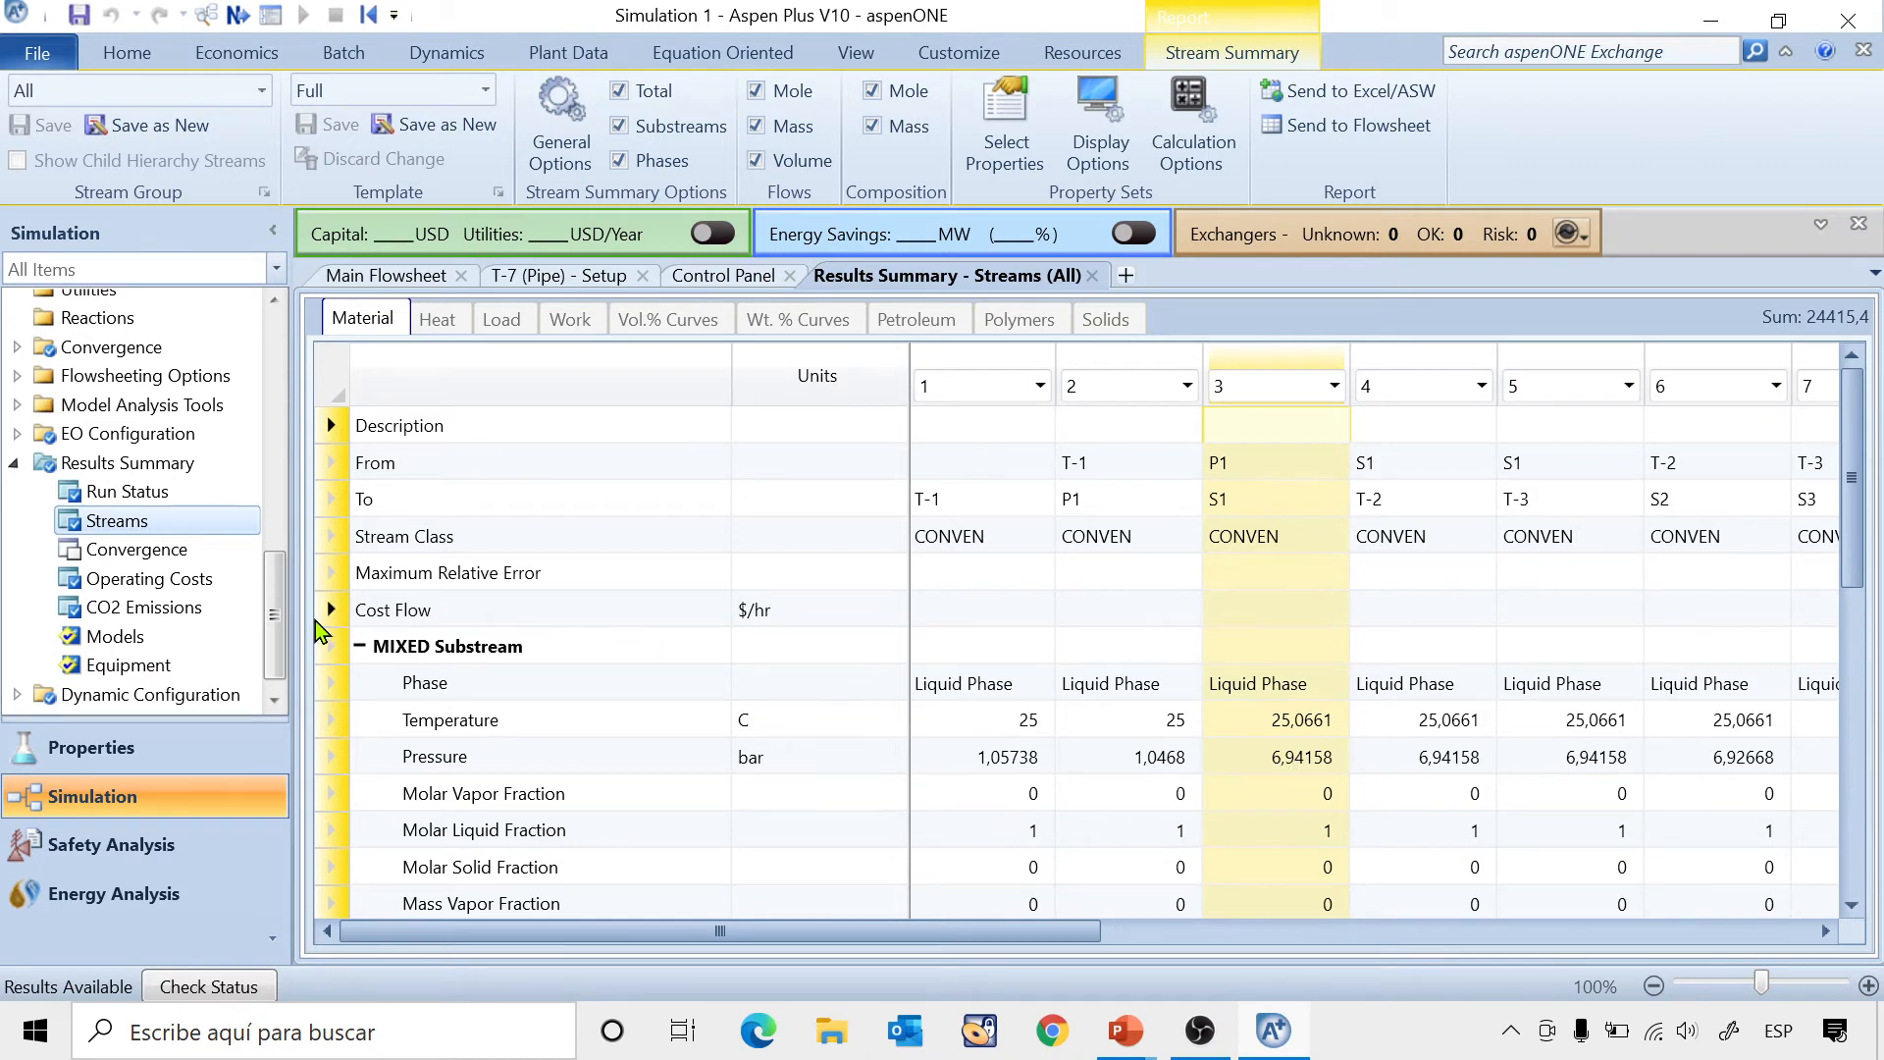
Open the results of pump P1 and examine its power, head developed and outlet conditions.
{"action": "left_click_drag", "start_coordinate": [279, 618], "coordinate": [278, 404]}
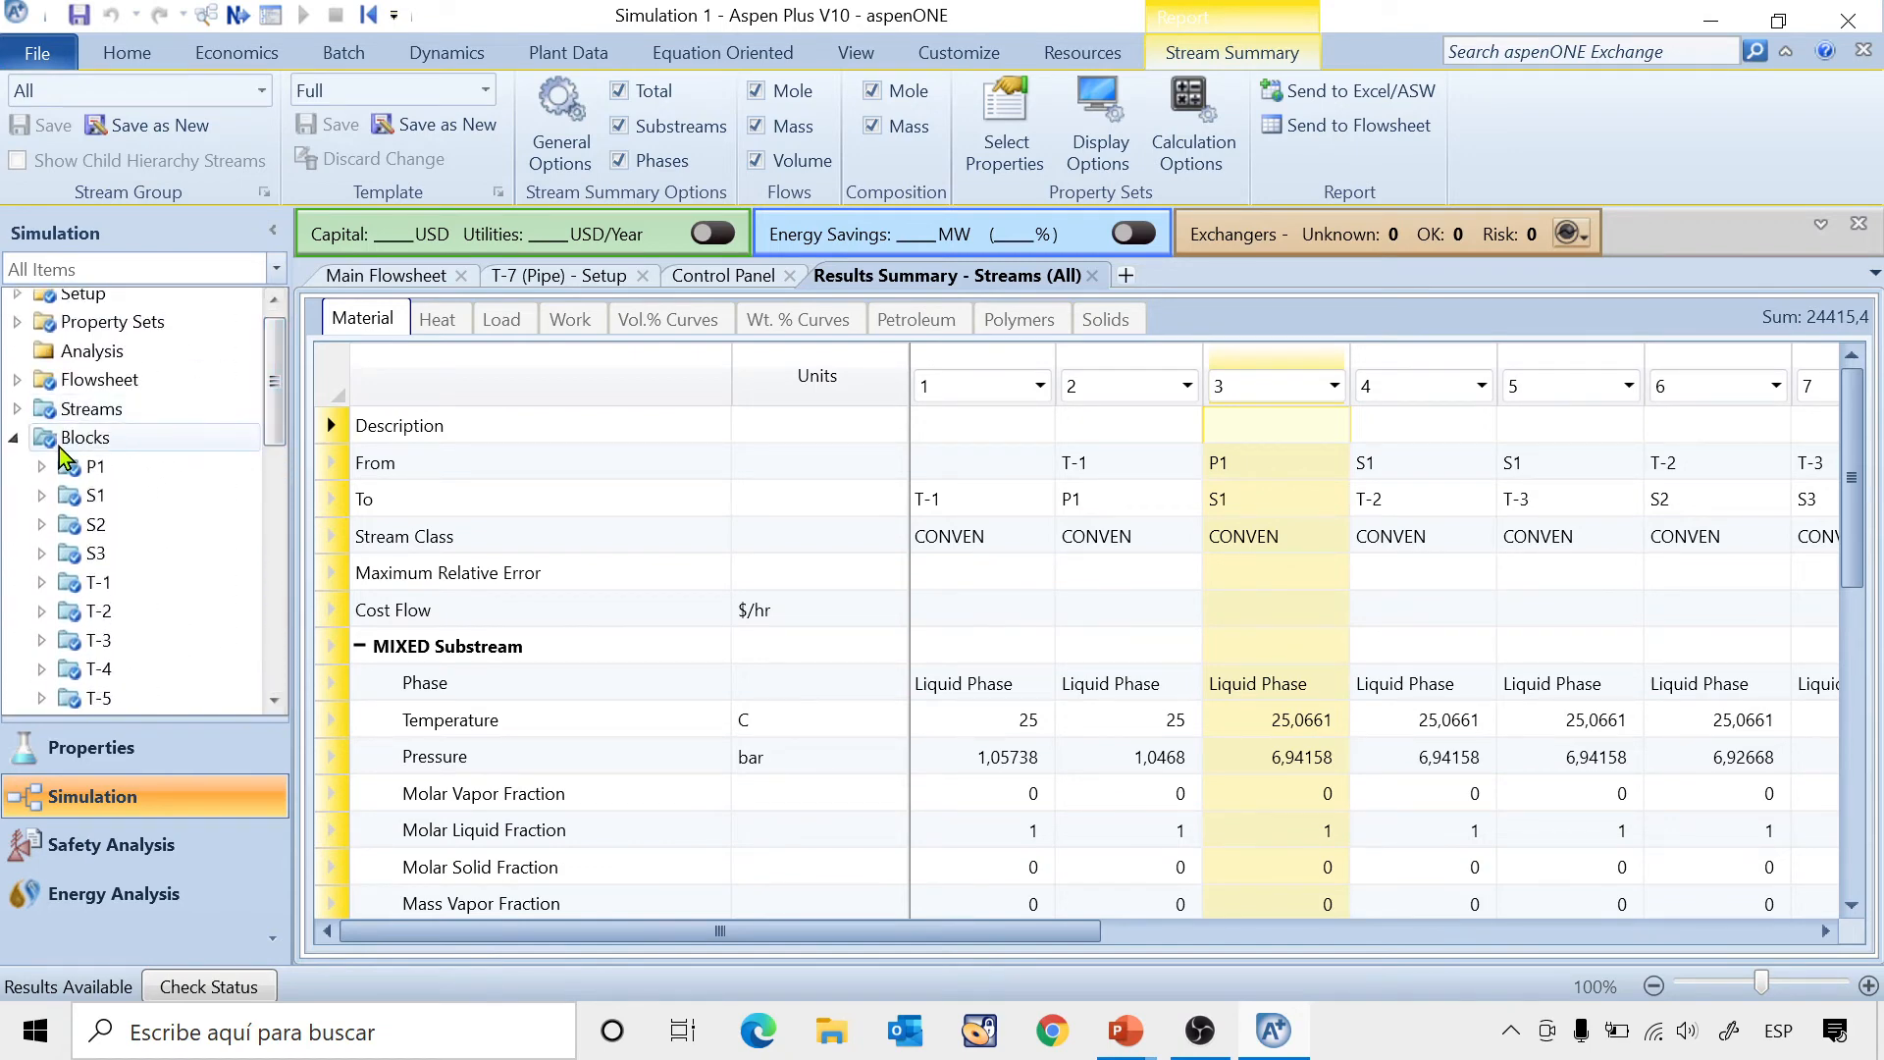
{"action": "left_click", "coordinate": [40, 468]}
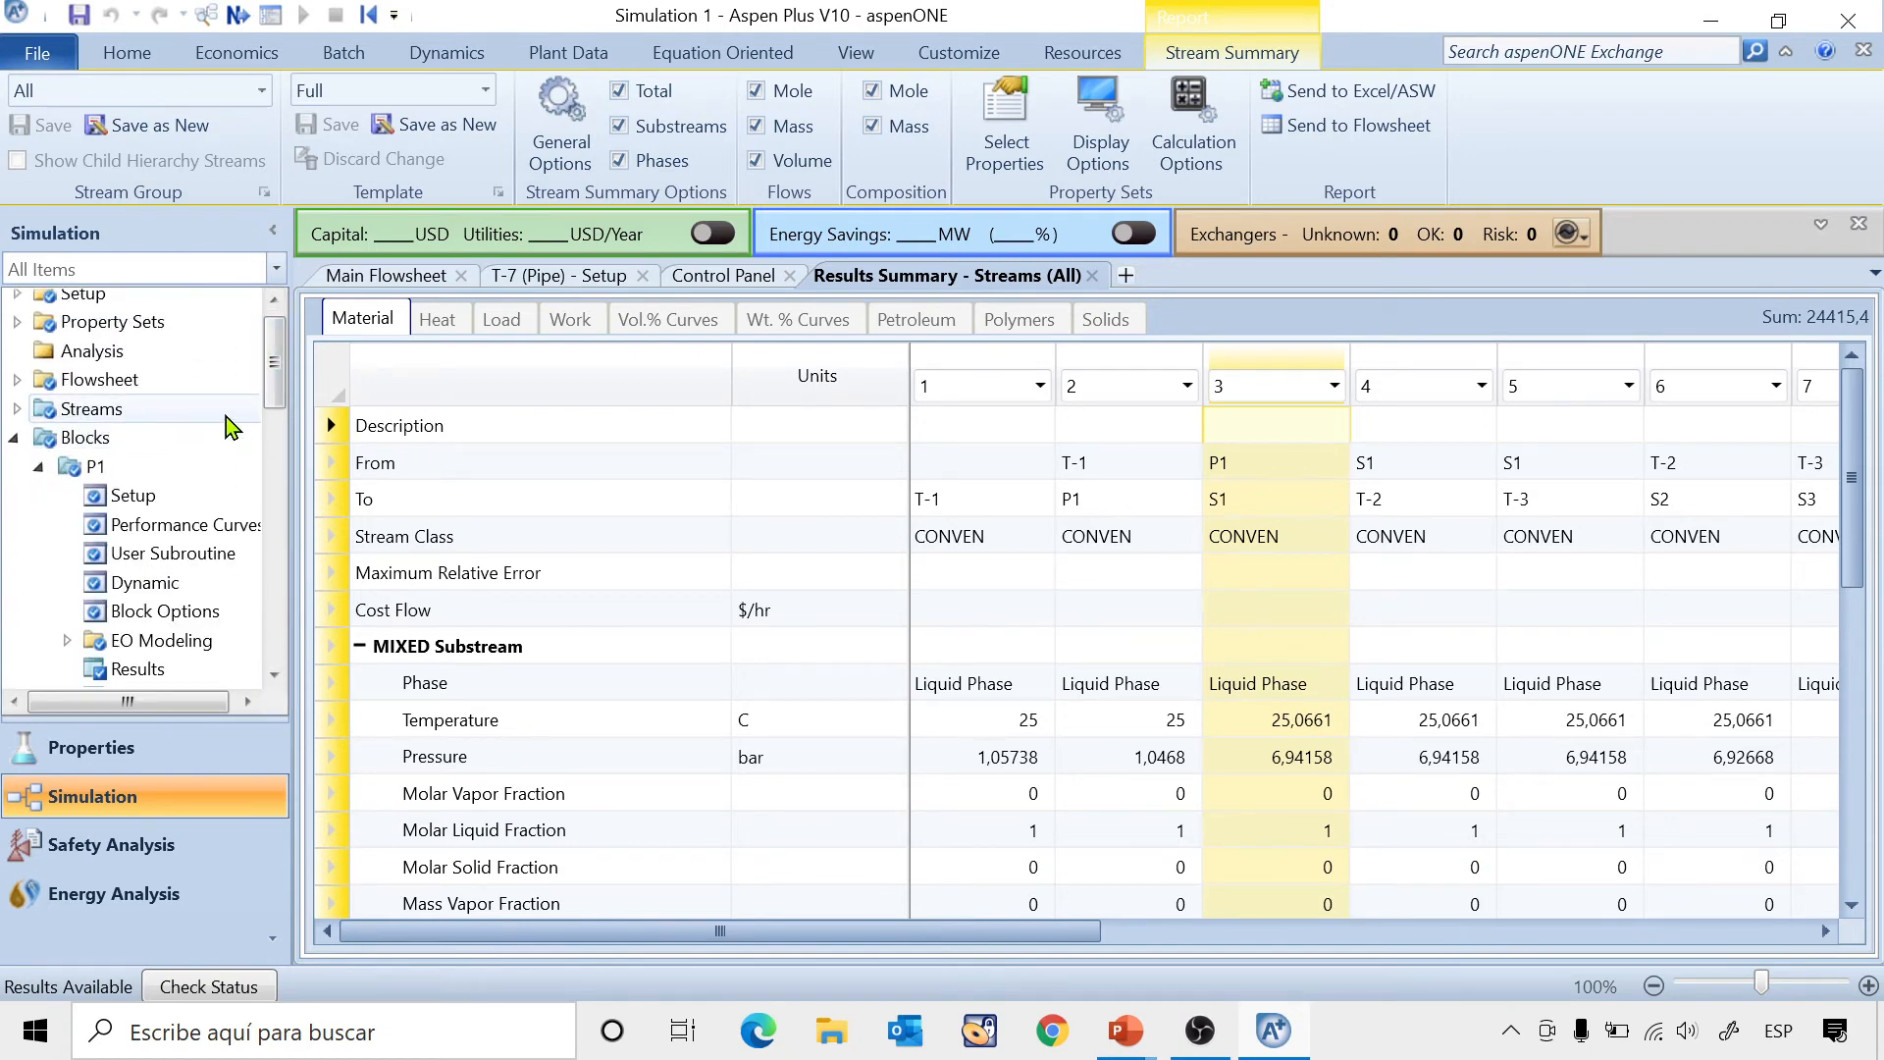
{"action": "left_click_drag", "start_coordinate": [265, 385], "coordinate": [272, 412]}
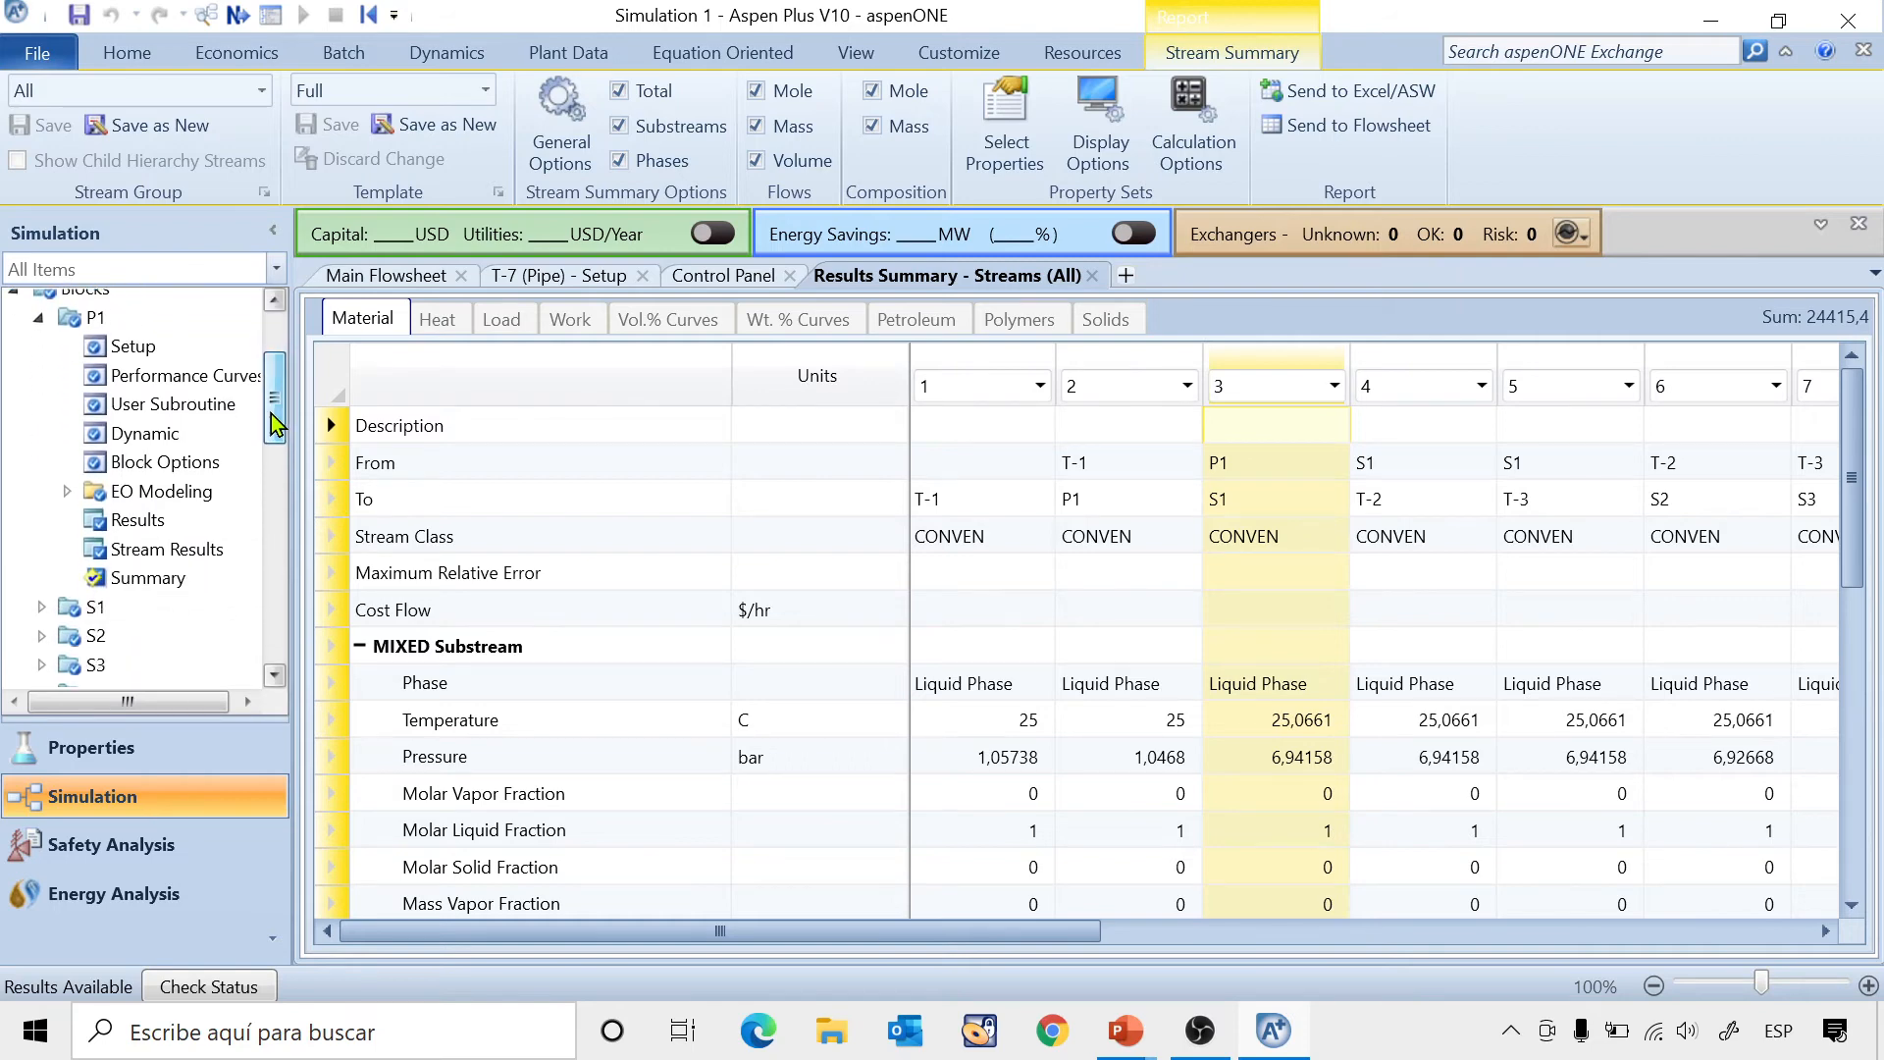
{"action": "left_click", "coordinate": [167, 518]}
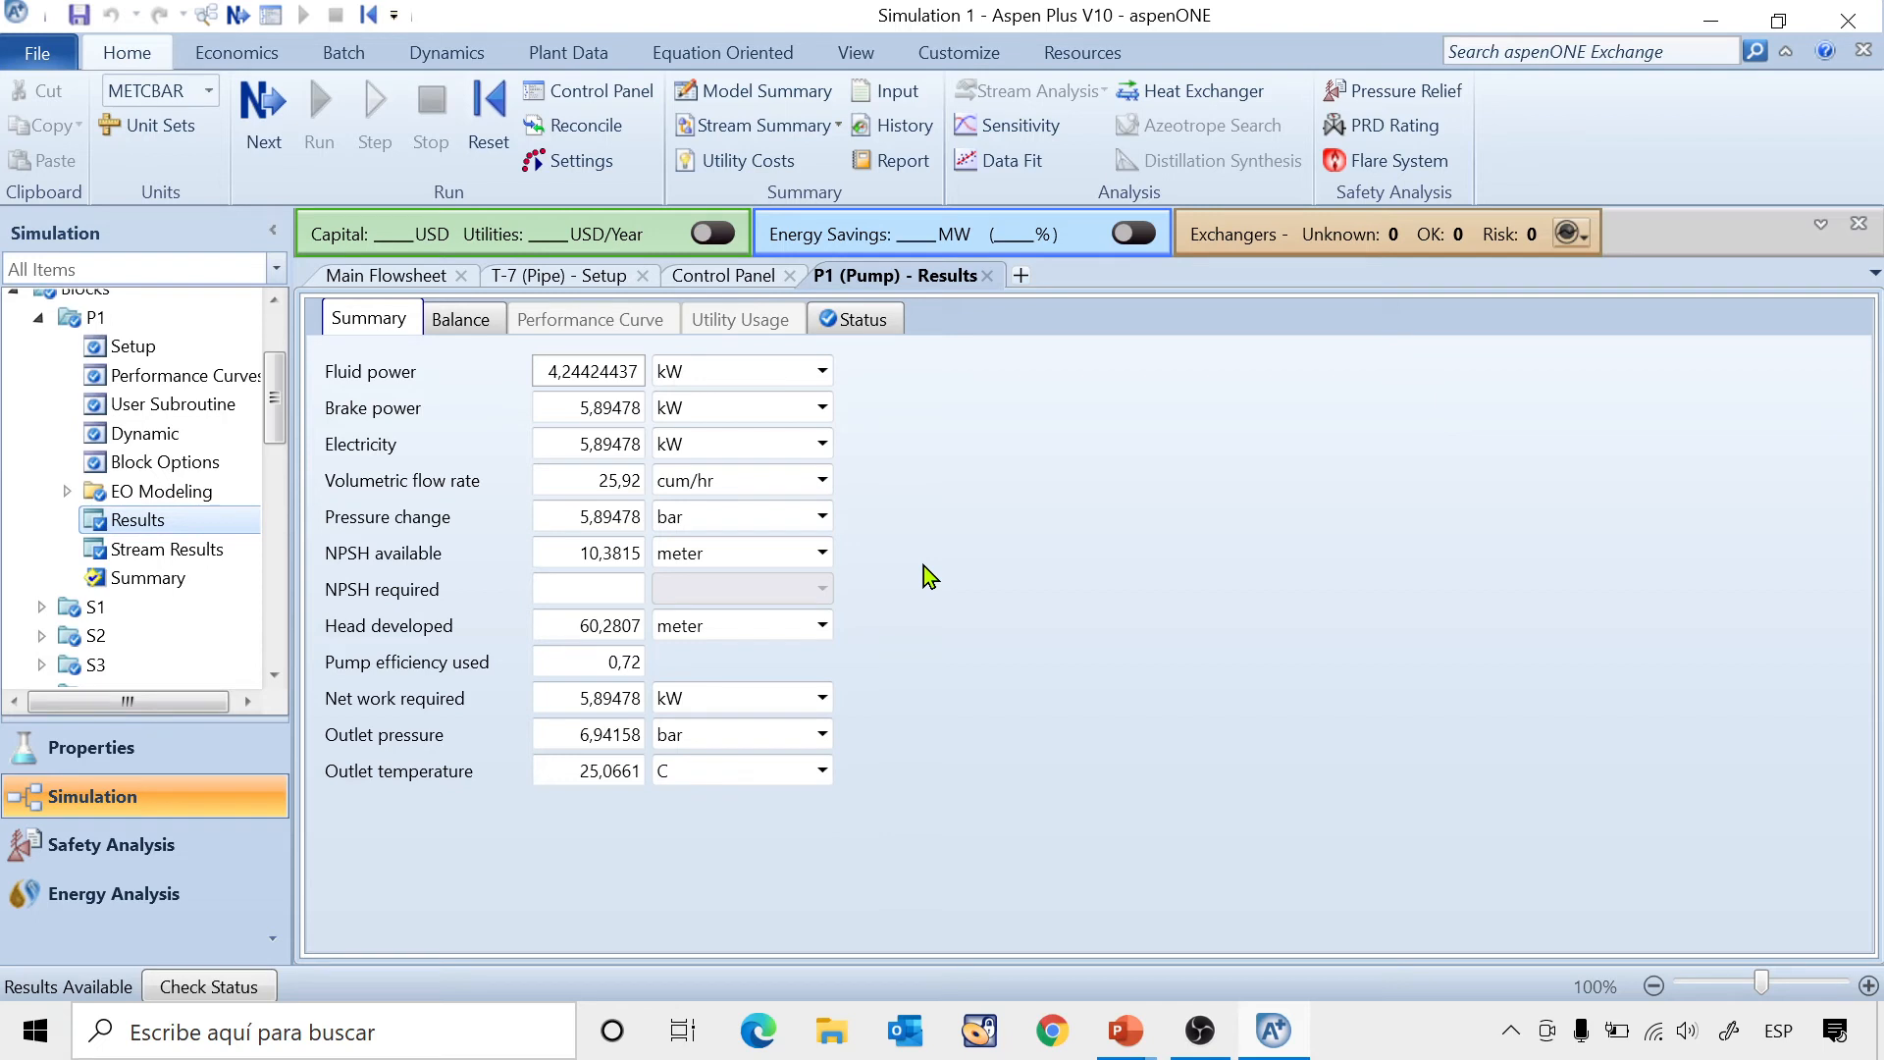
{"action": "left_click", "coordinate": [40, 319]}
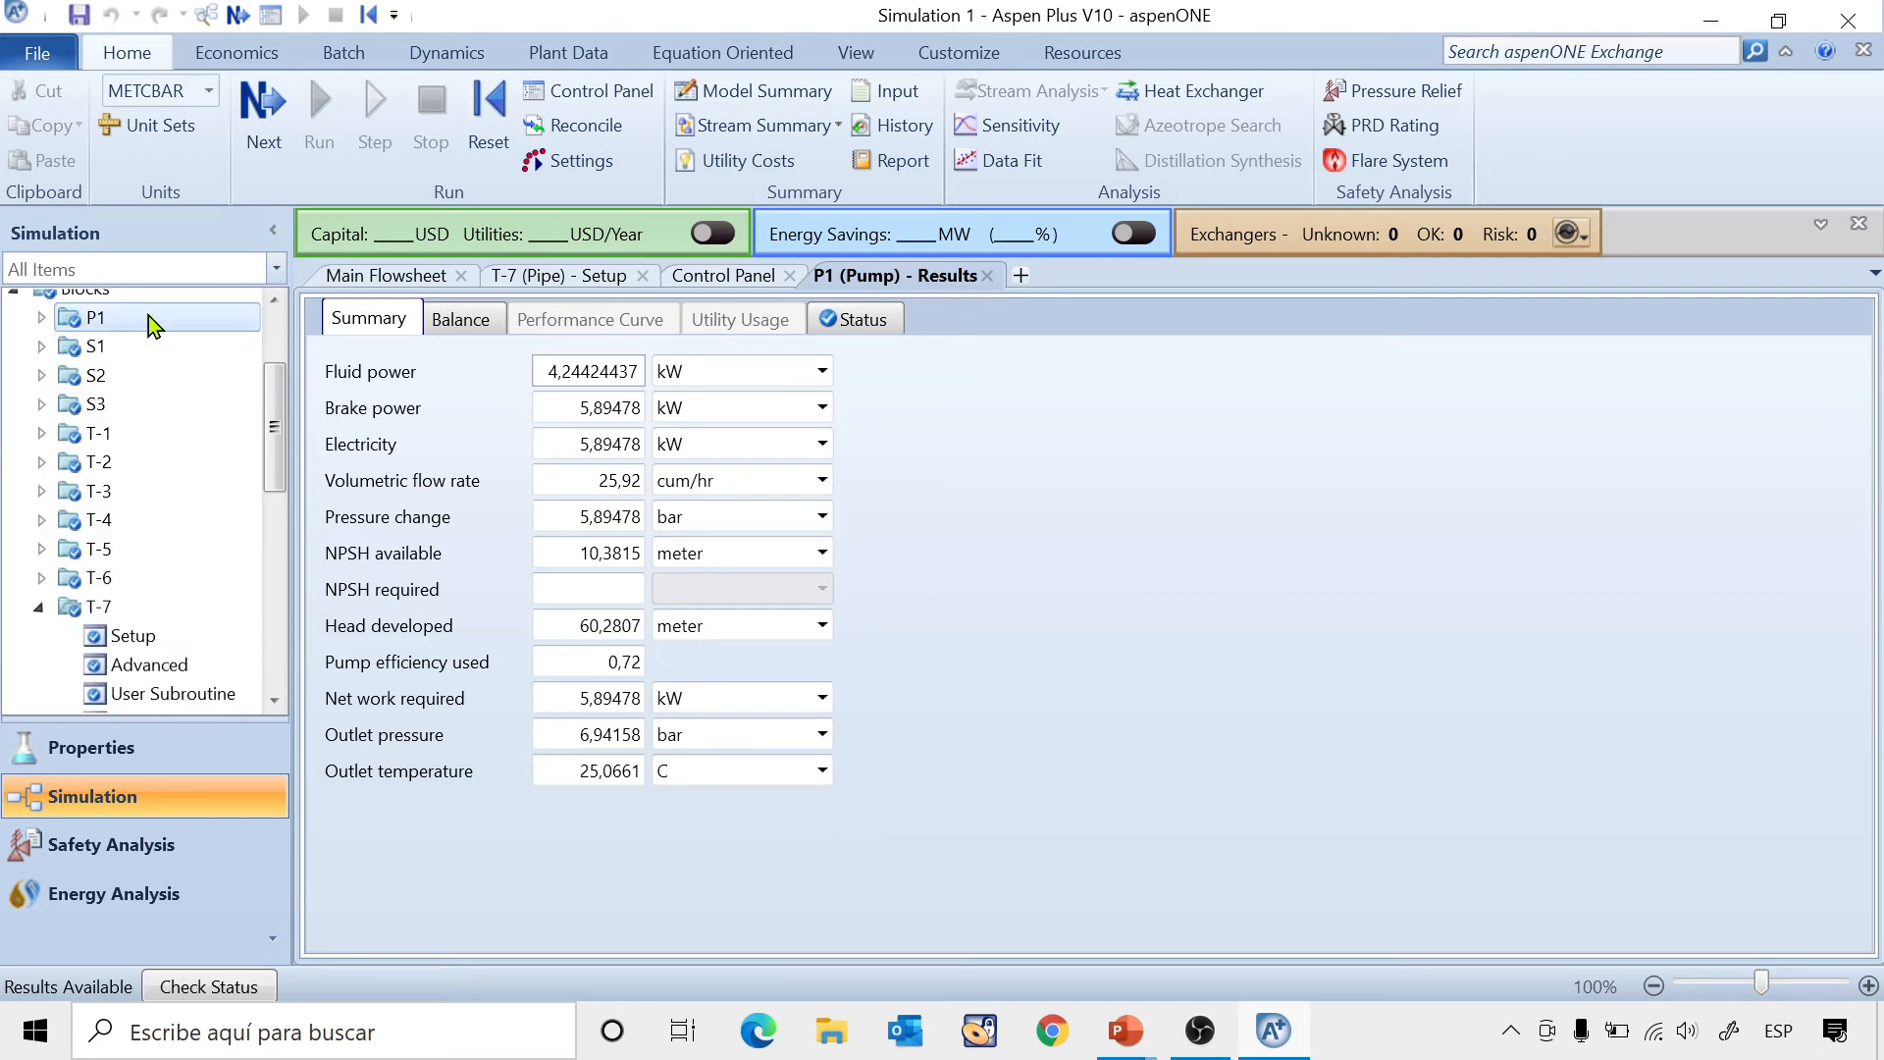
Open the results summary of pipeline T-2 and display its total liquid holdup in l.
{"action": "left_click_drag", "start_coordinate": [274, 404], "coordinate": [275, 421]}
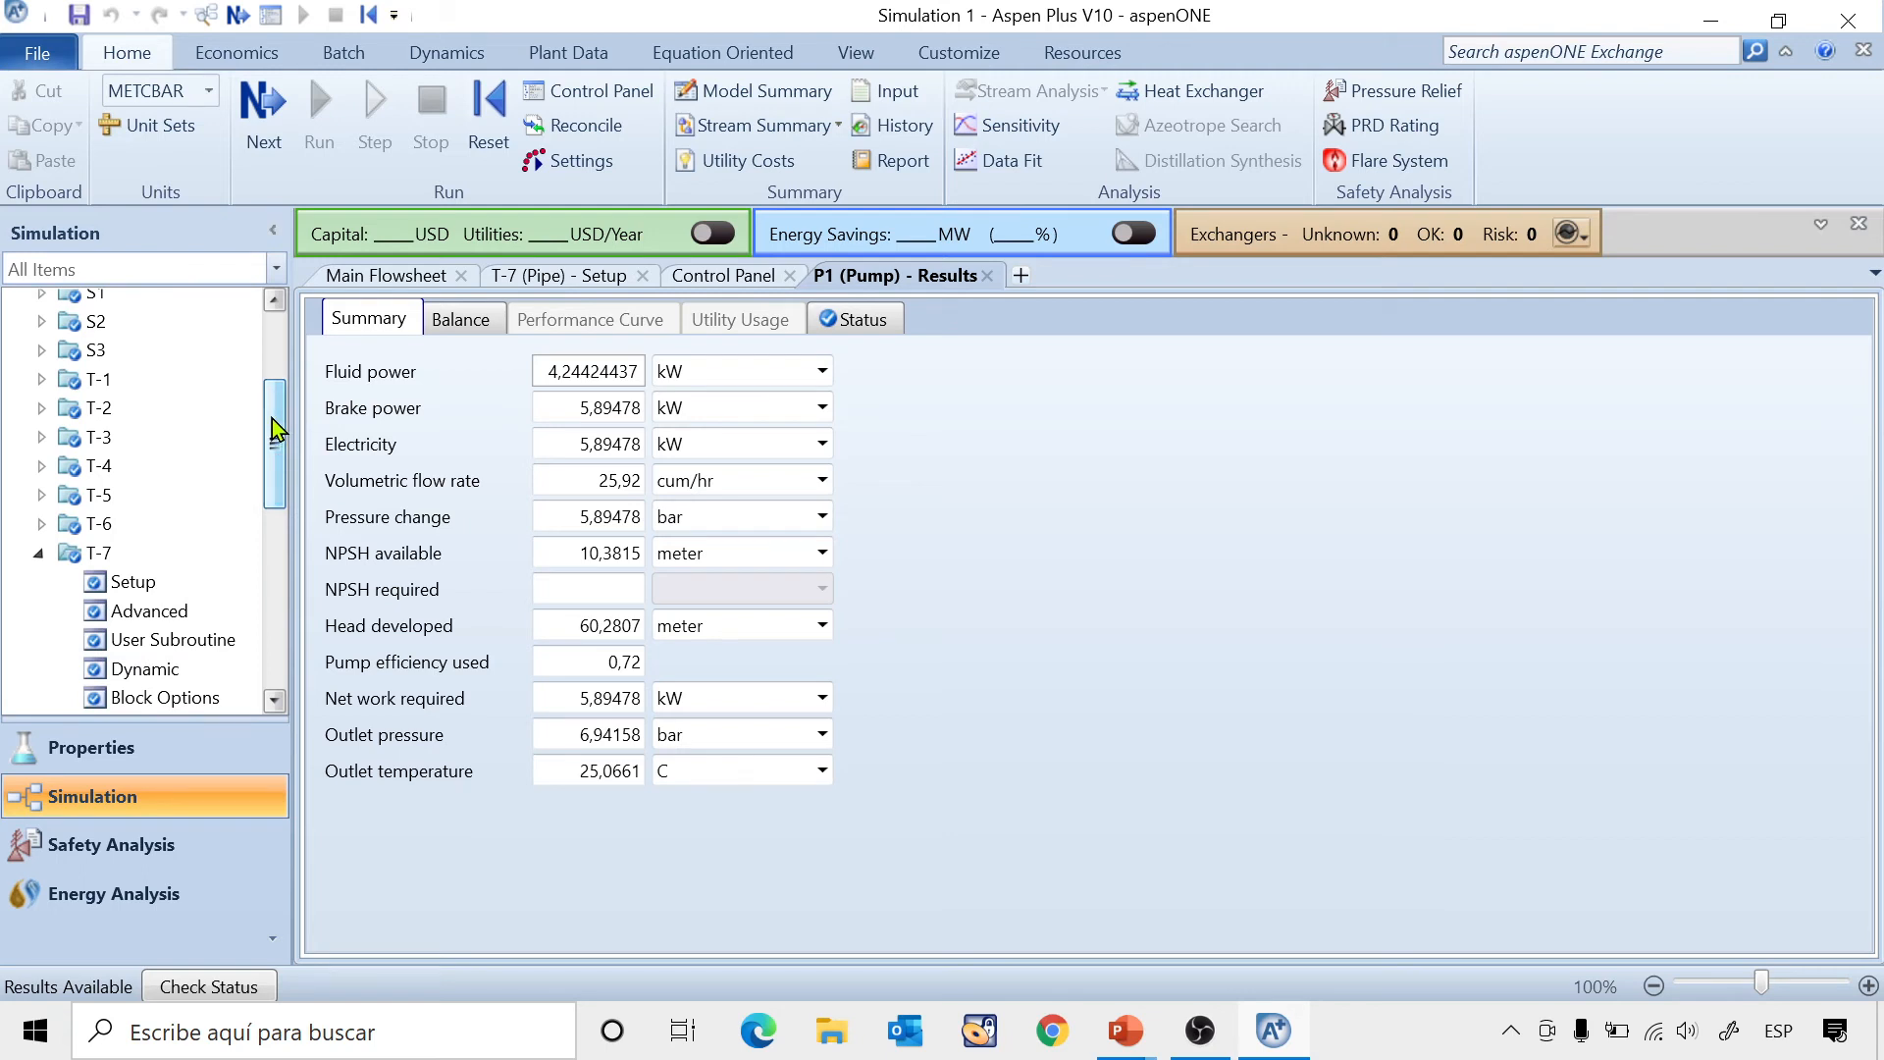
{"action": "left_click", "coordinate": [42, 410]}
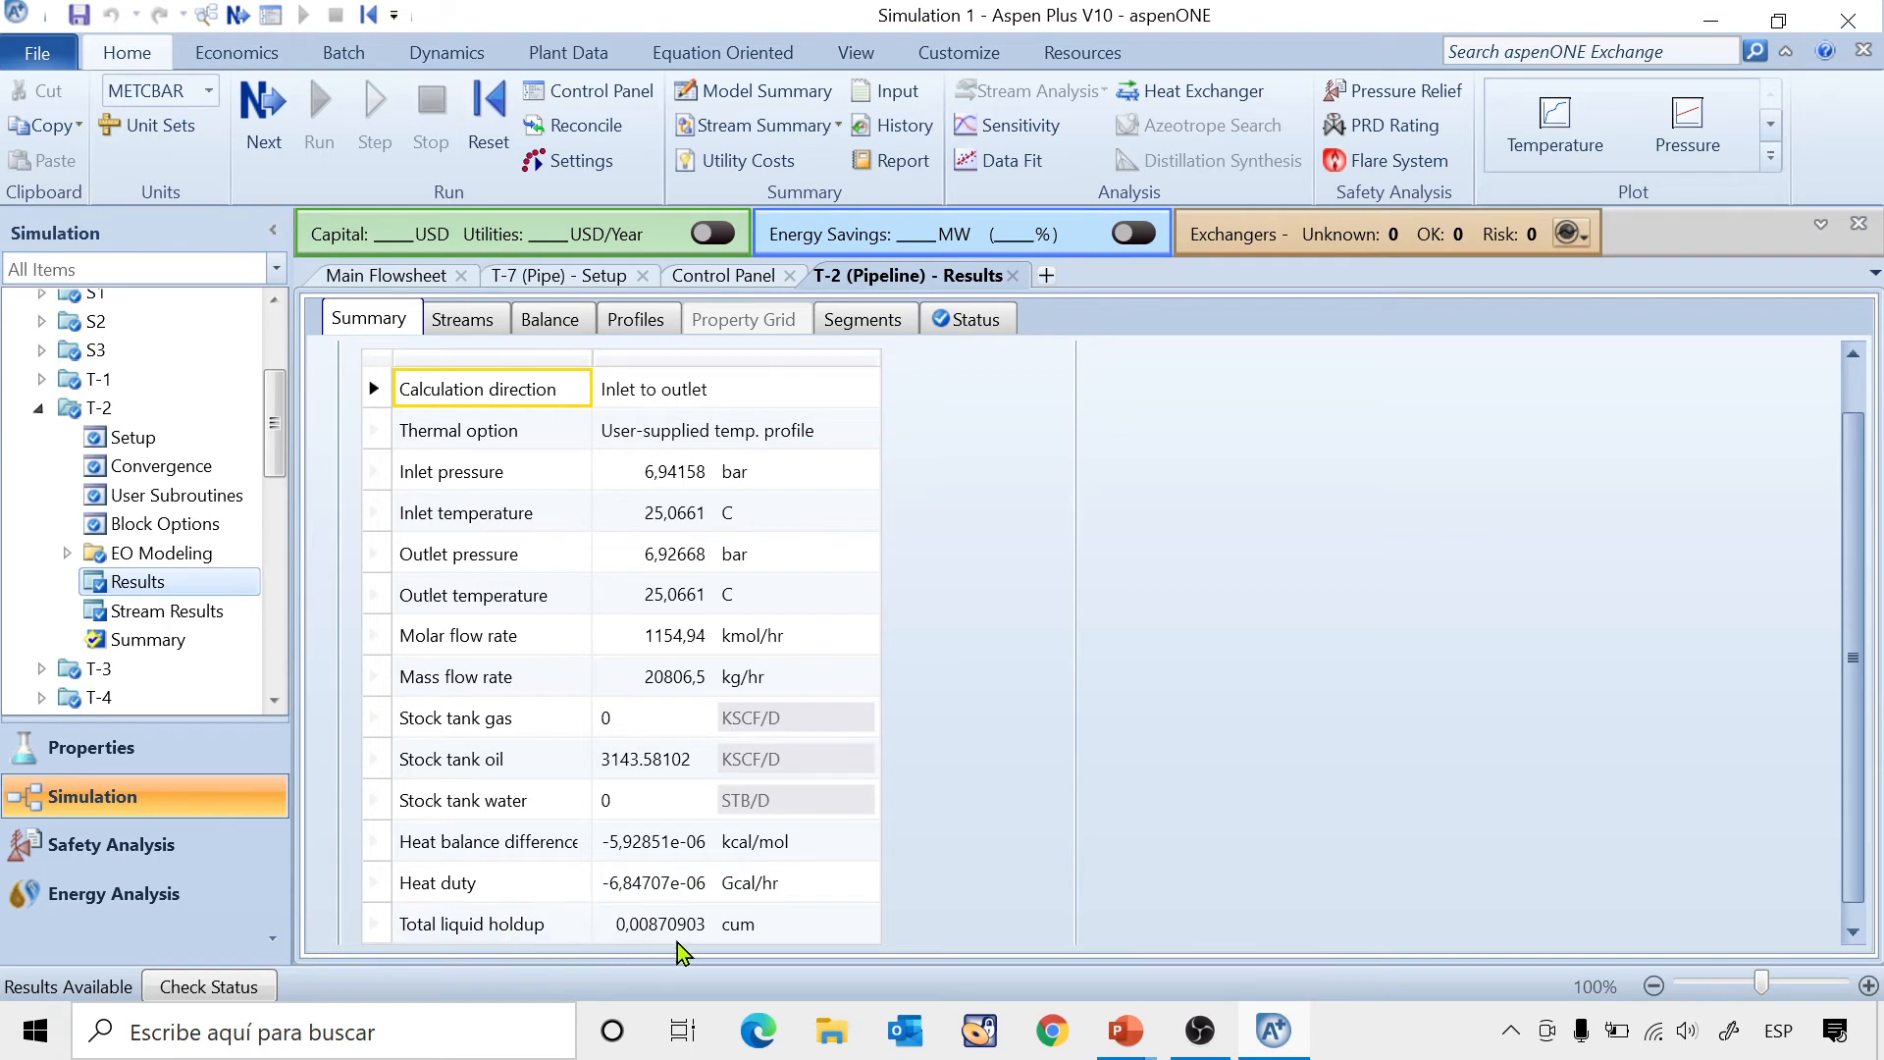
{"action": "left_click", "coordinate": [866, 923]}
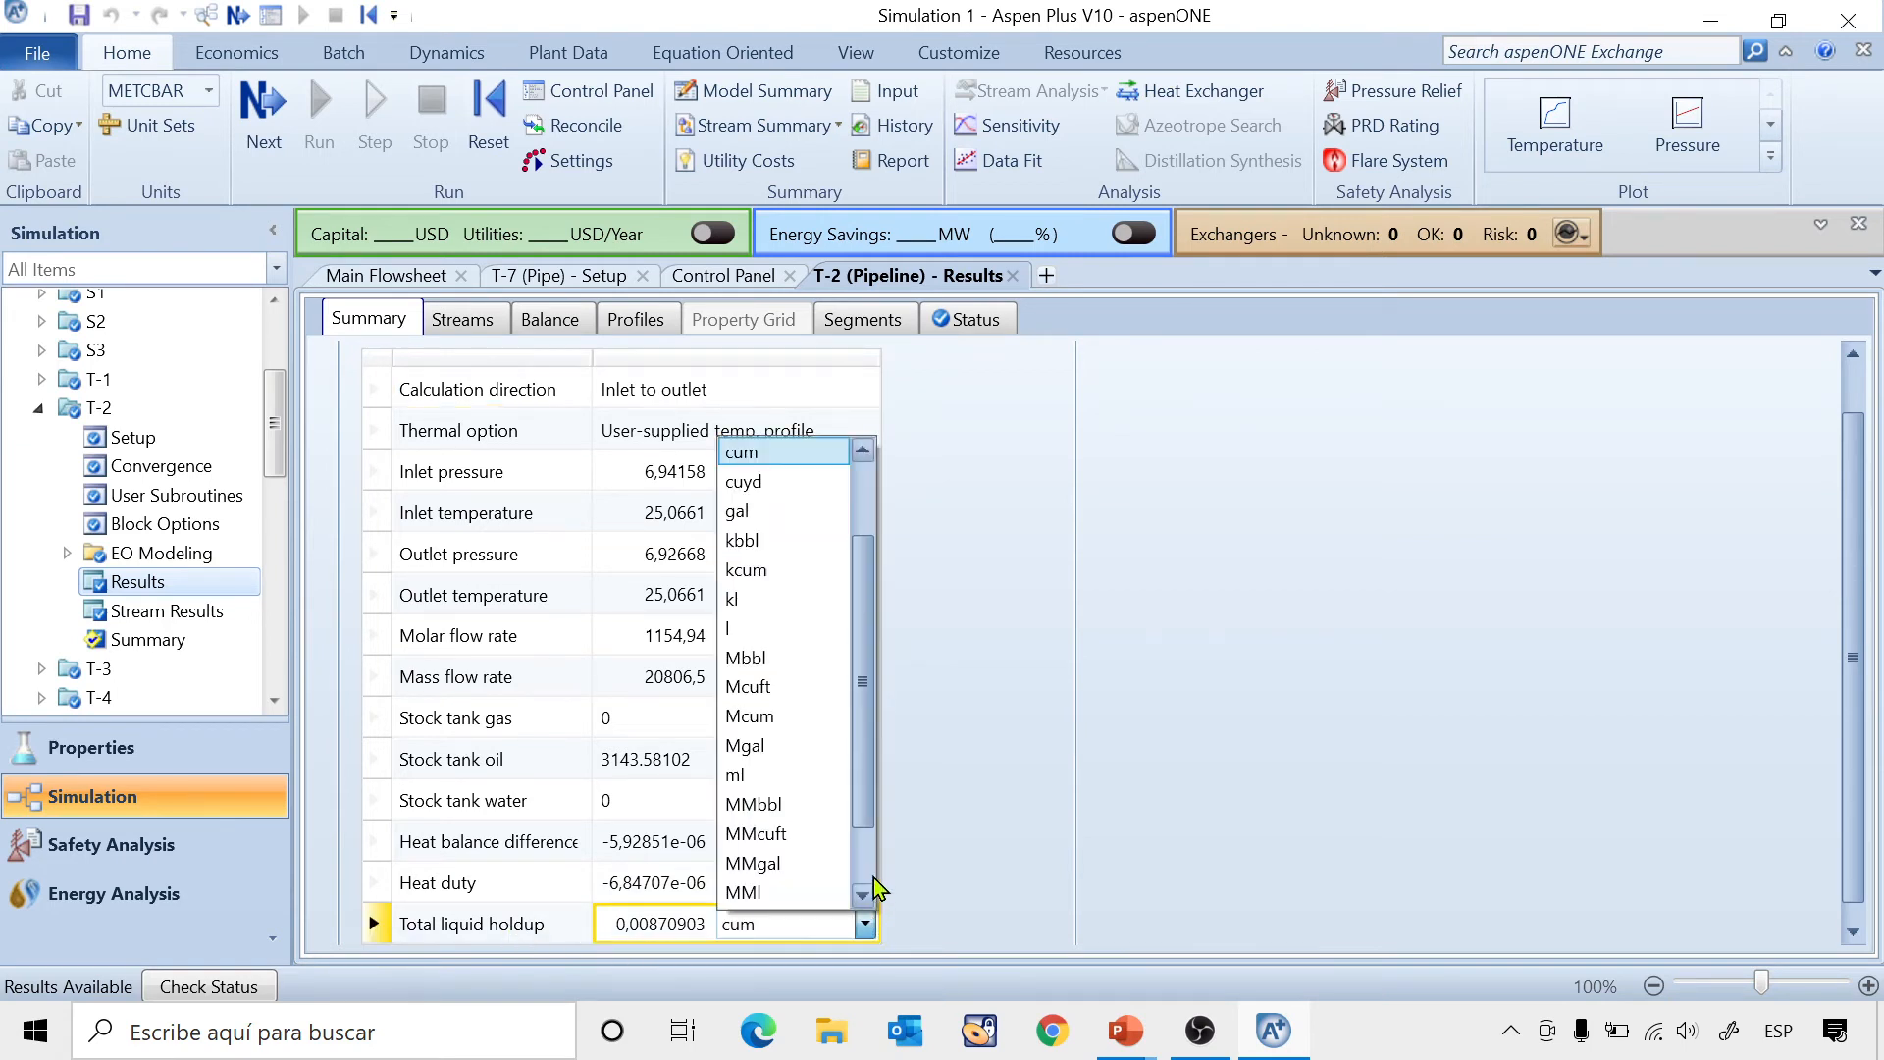
{"action": "left_click", "coordinate": [762, 630]}
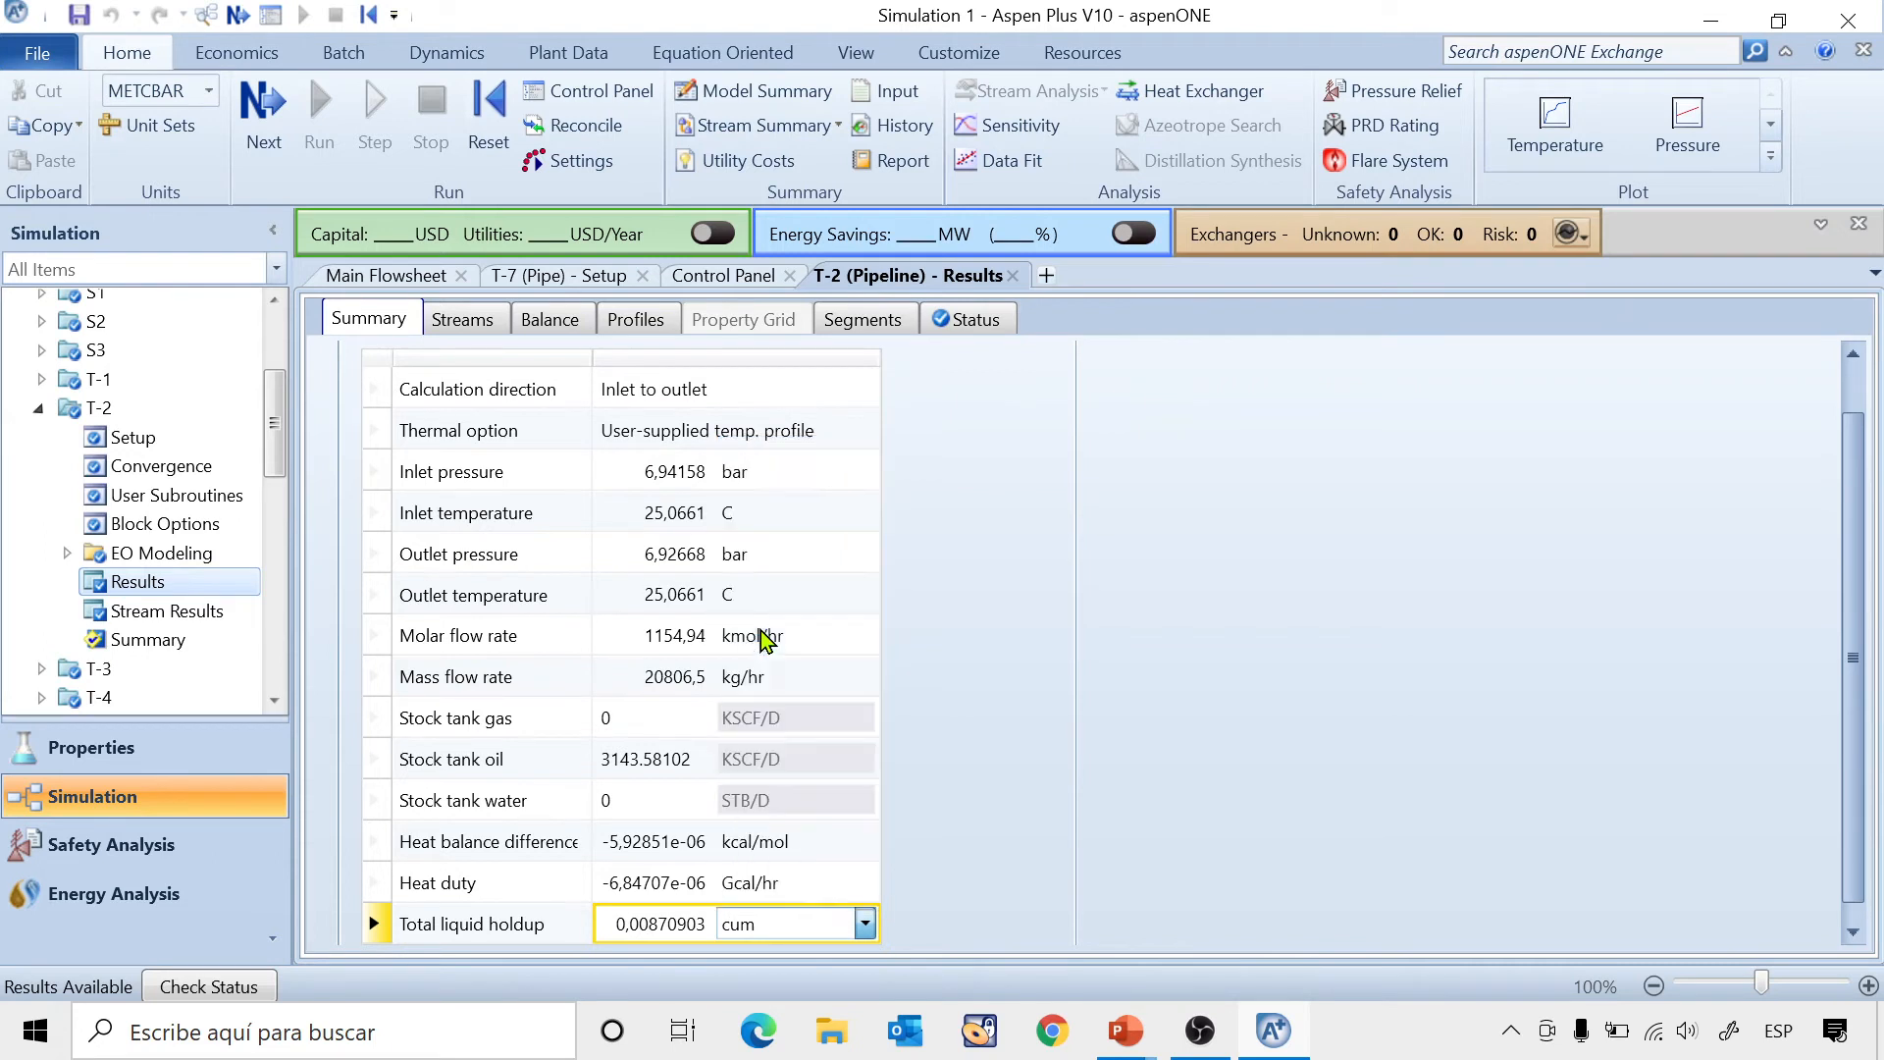
{"action": "left_click", "coordinate": [1180, 799]}
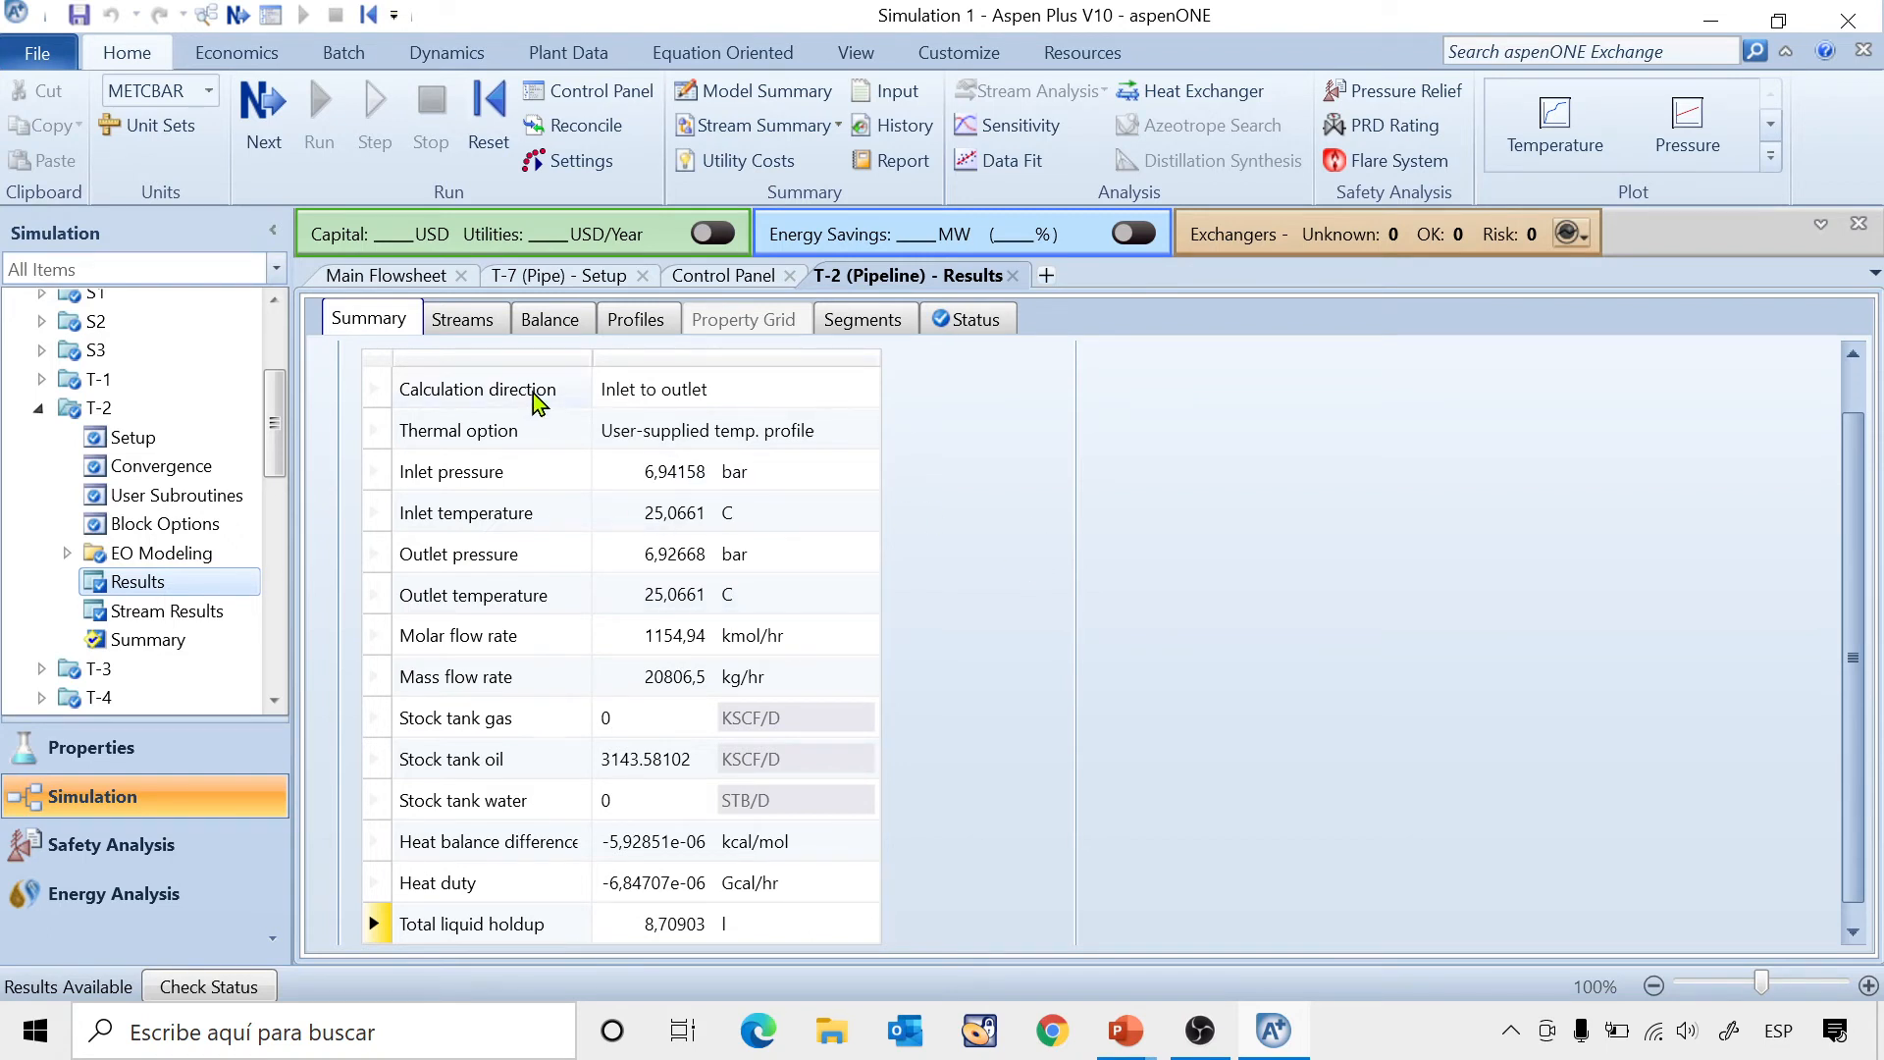
Examine the stream conditions, the profiles with mixture velocity and the segment dimensions in the T-2 results.
{"action": "left_click", "coordinate": [444, 326]}
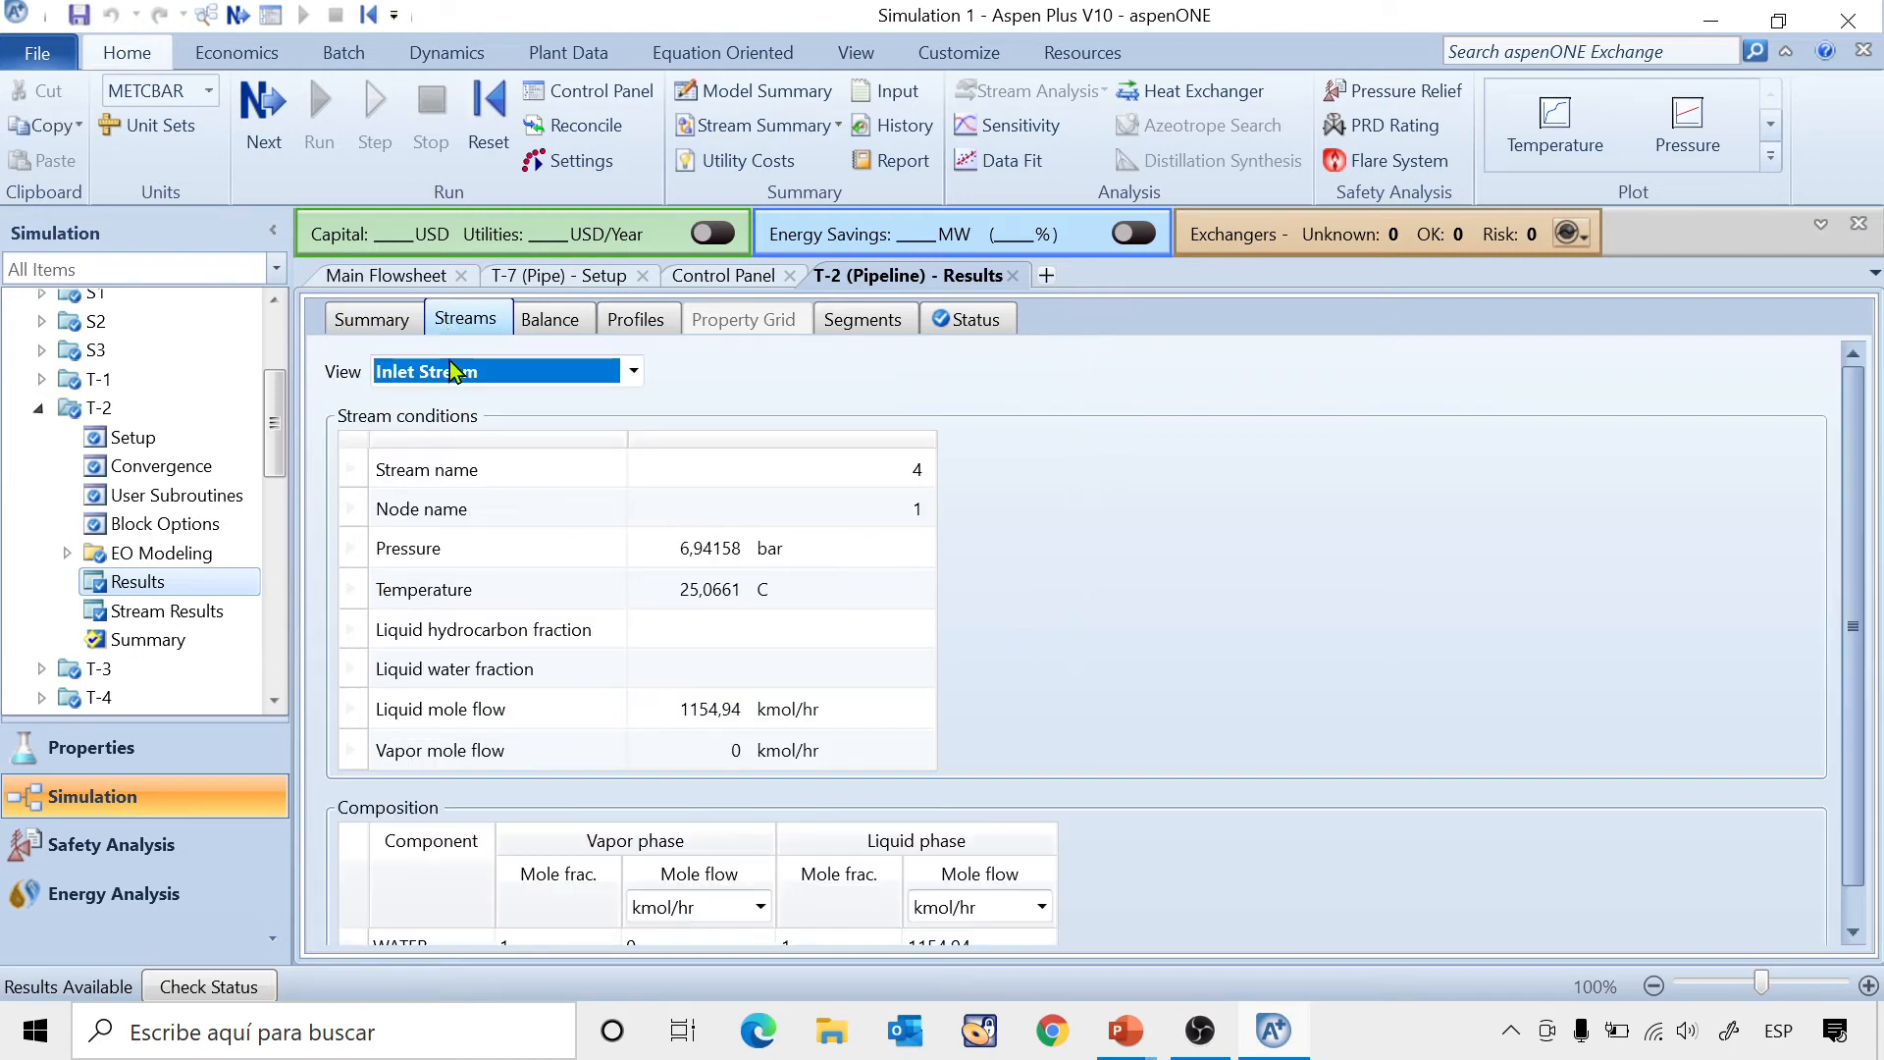
{"action": "left_click", "coordinate": [631, 318]}
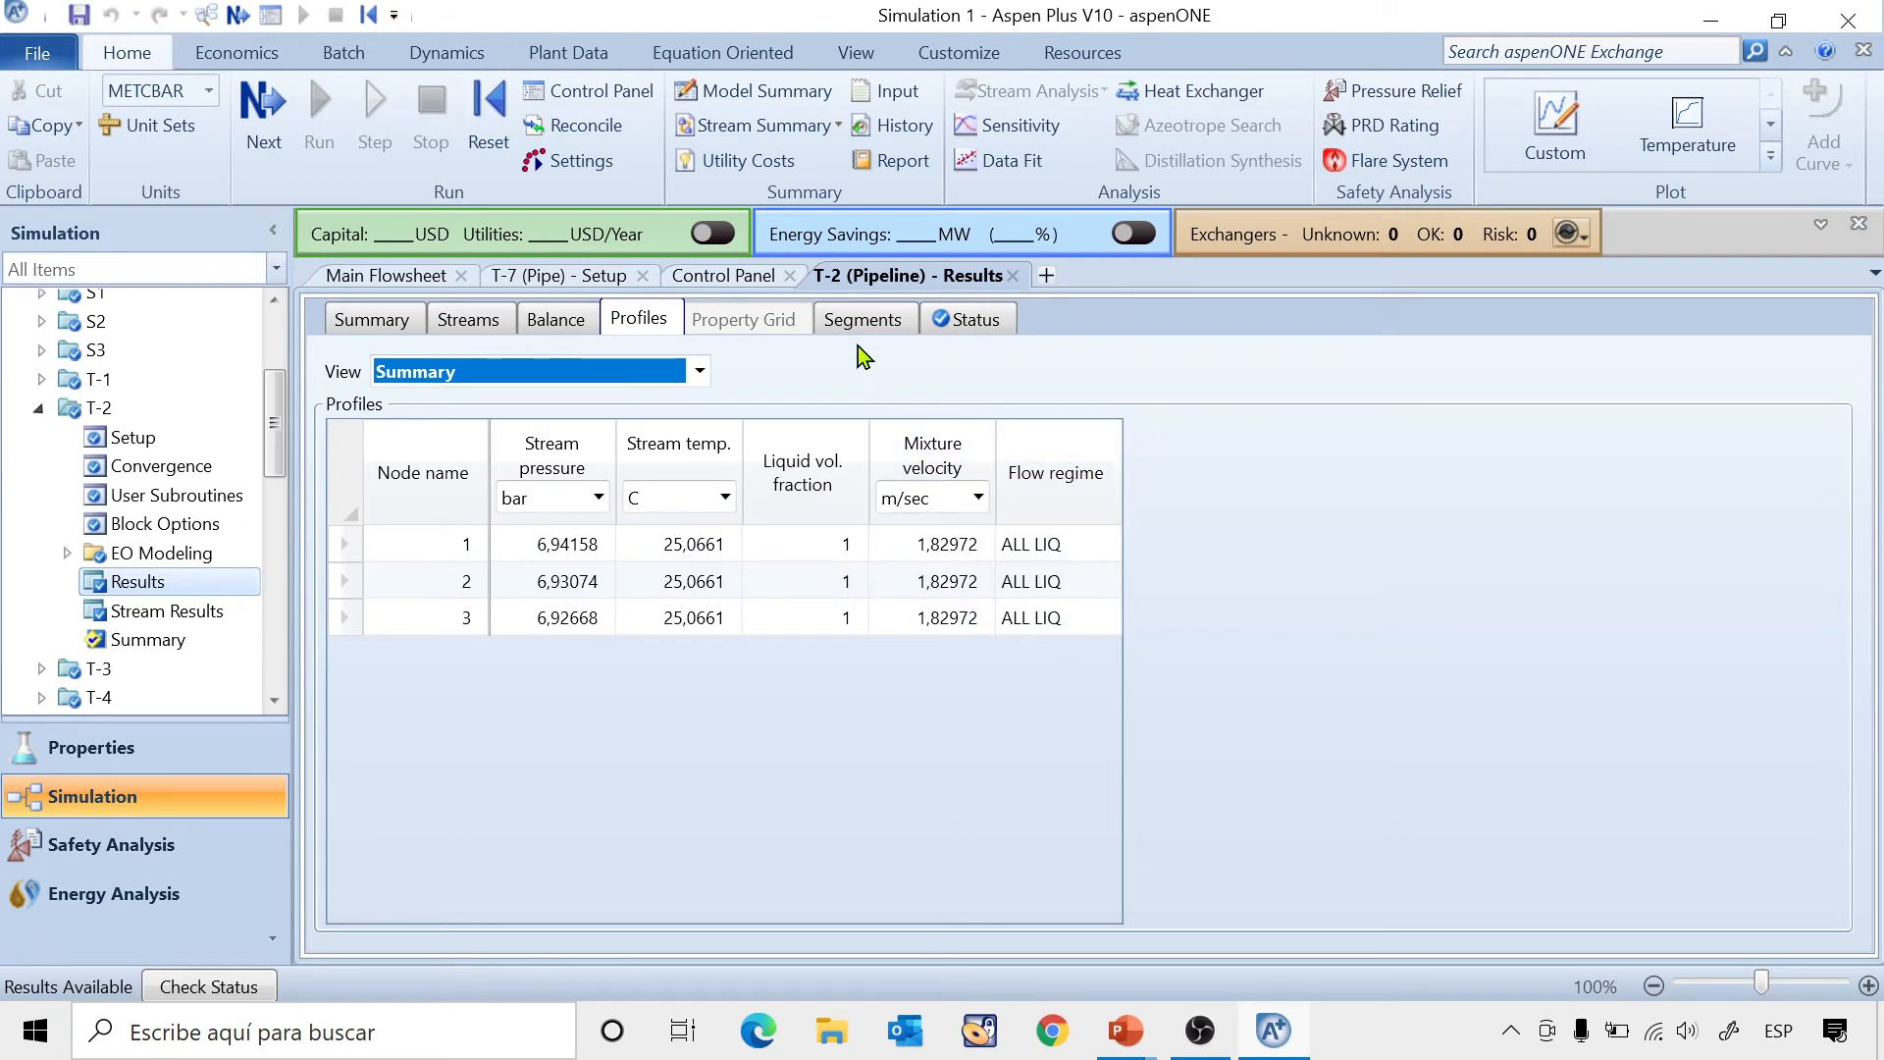
{"action": "left_click", "coordinate": [860, 320]}
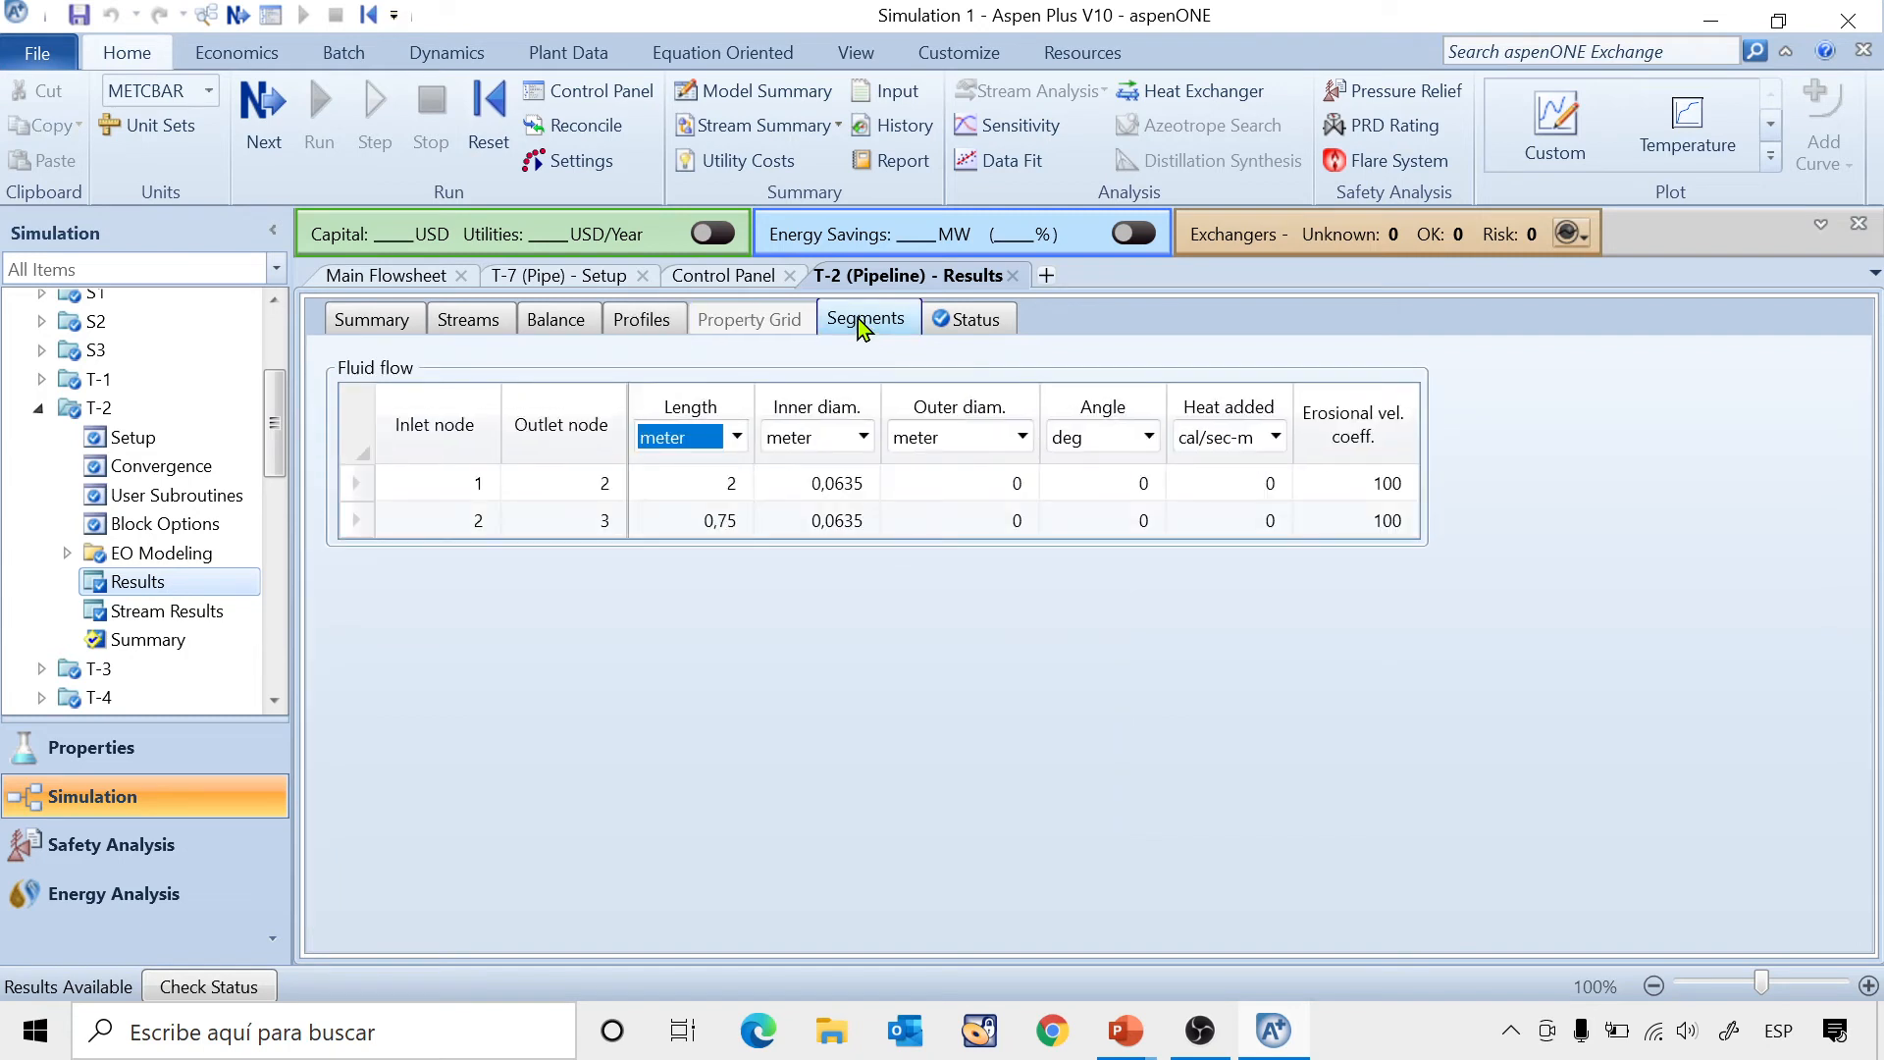
{"action": "left_click", "coordinate": [41, 409]}
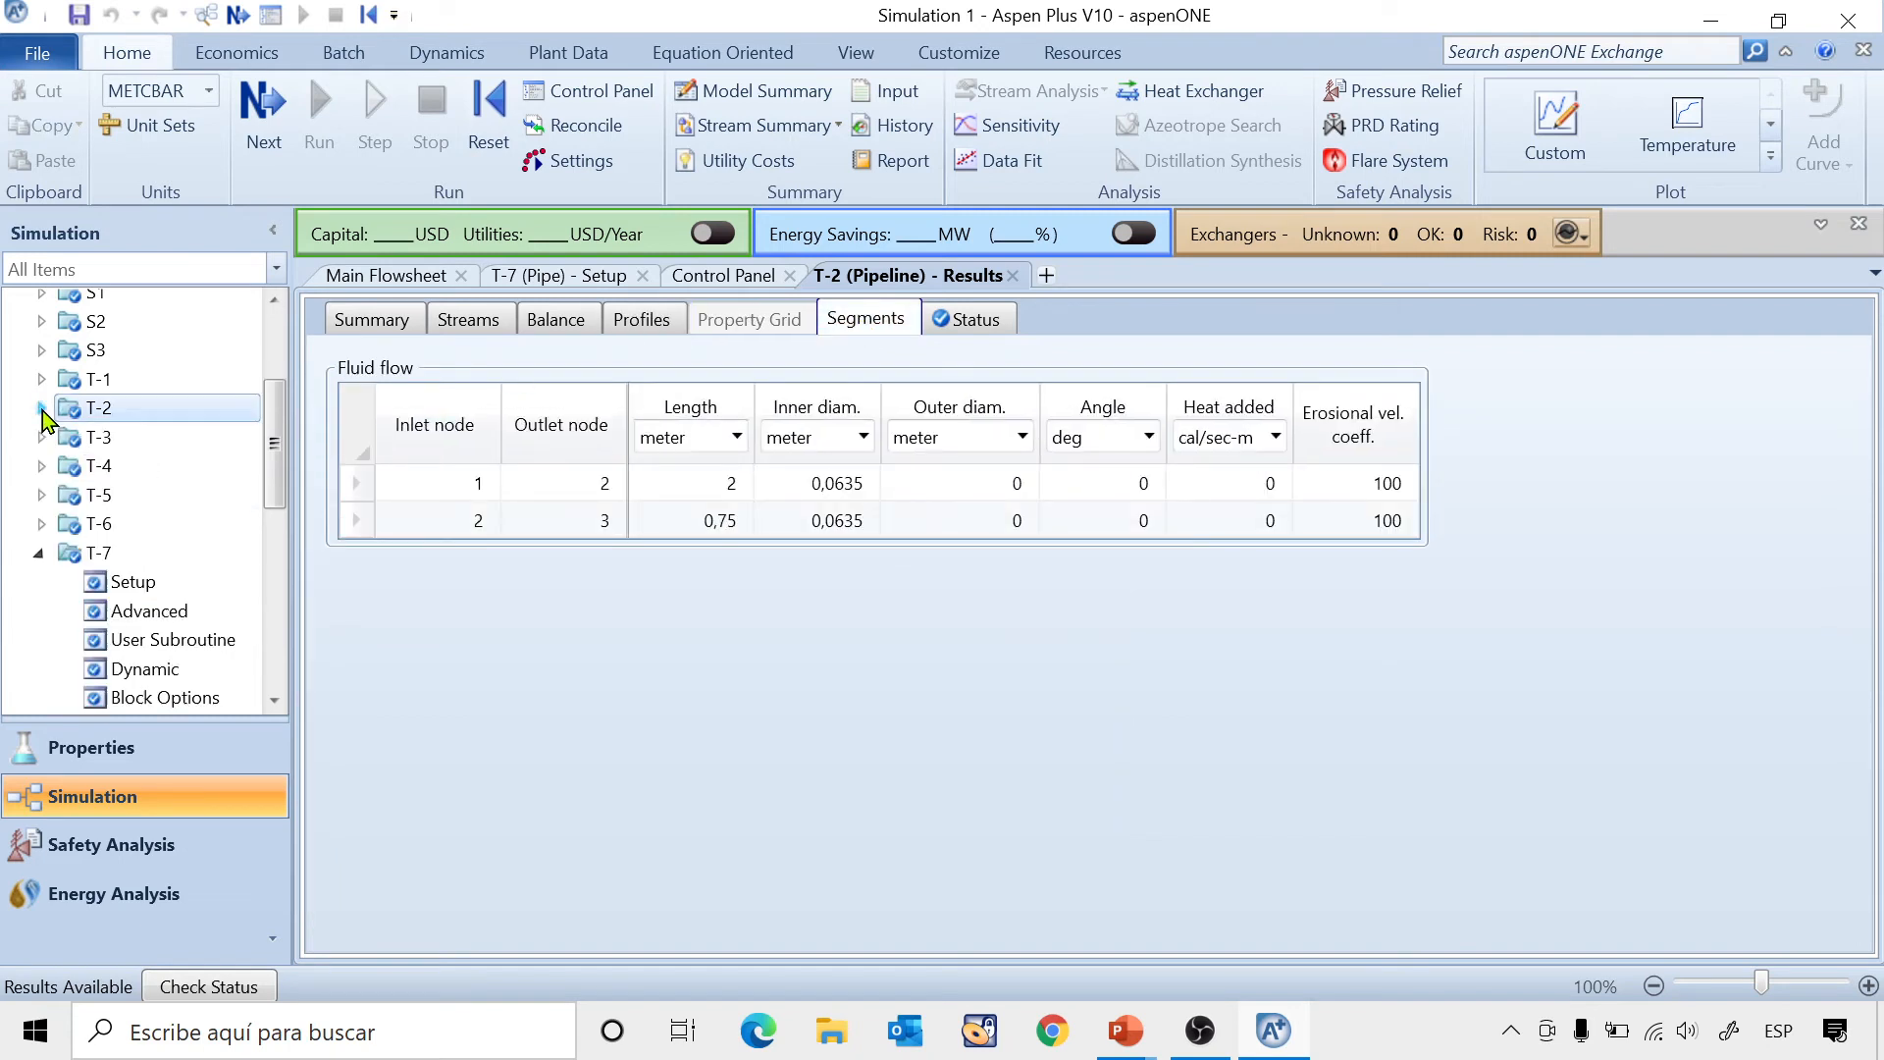
Open the results of pipe T-5 and examine its pressure drop and its fluid flow profiles along the pipe length.
{"action": "left_click", "coordinate": [41, 497]}
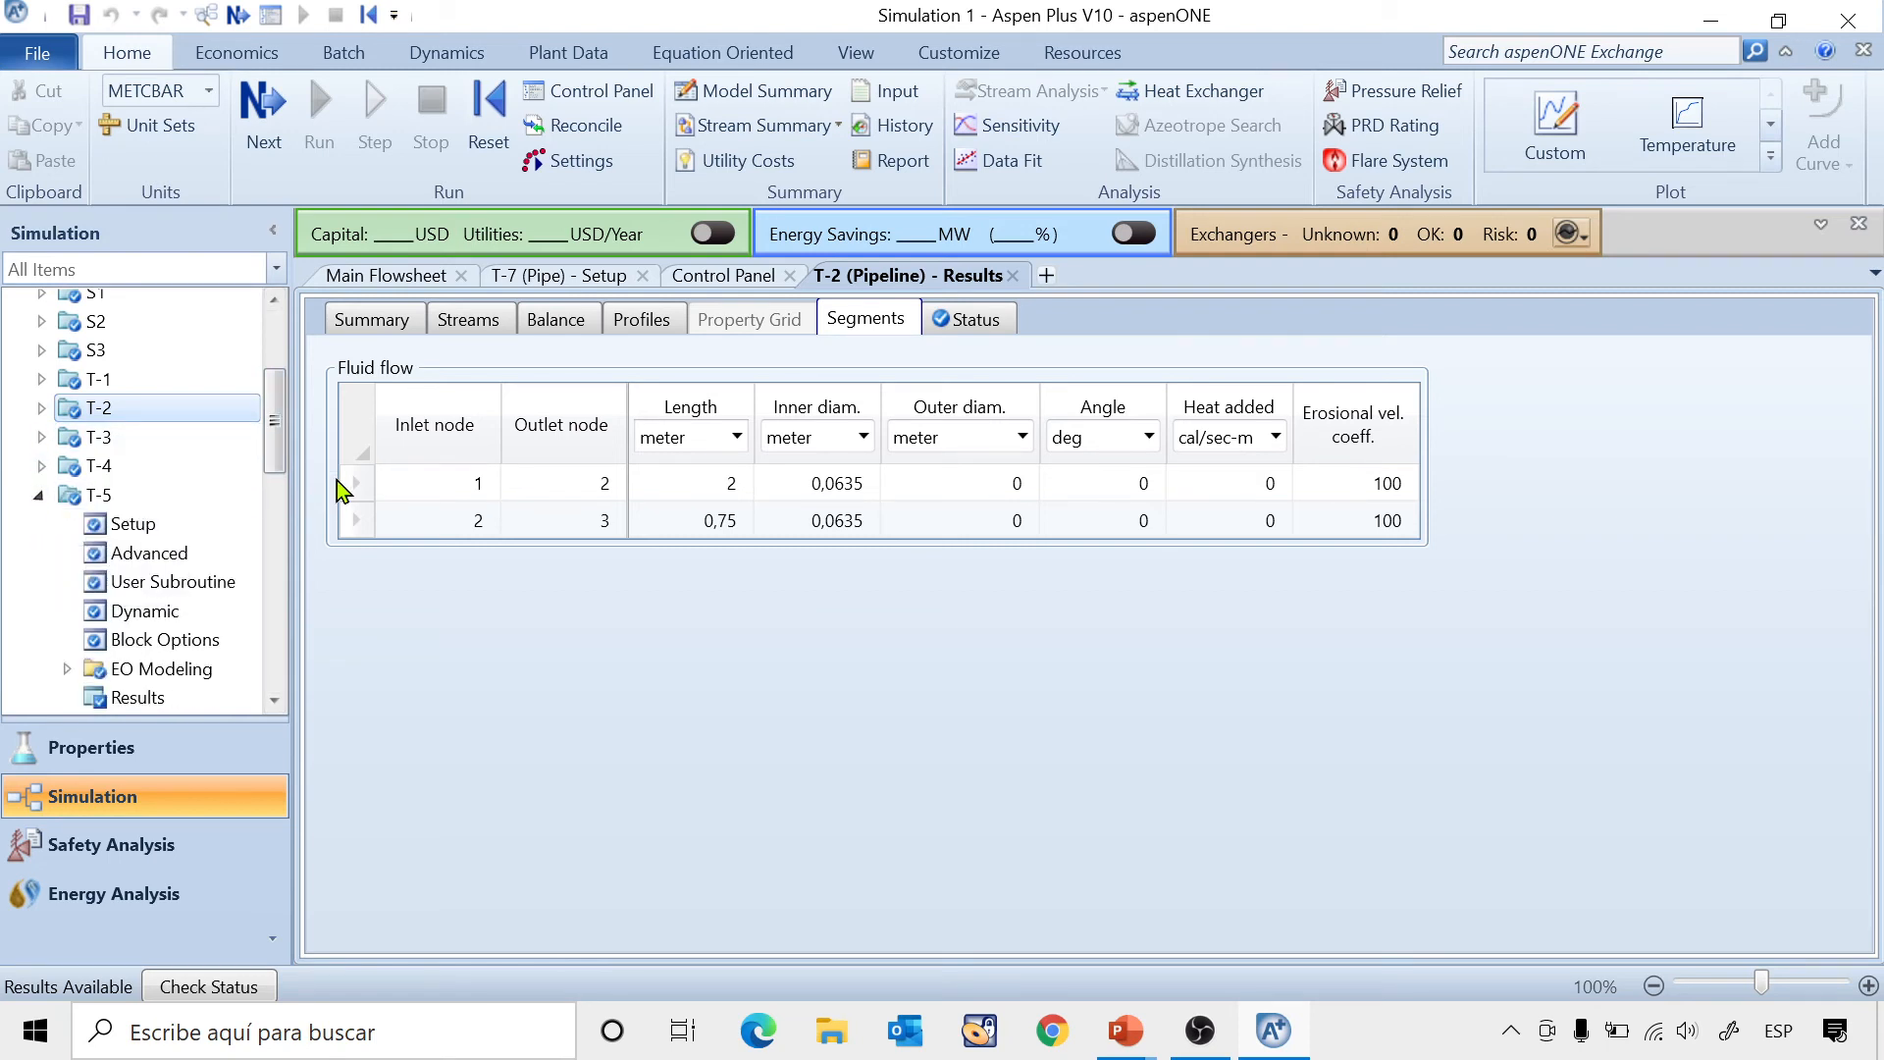
{"action": "scroll", "coordinate": [275, 491], "scroll_direction": "down", "scroll_amount": 2}
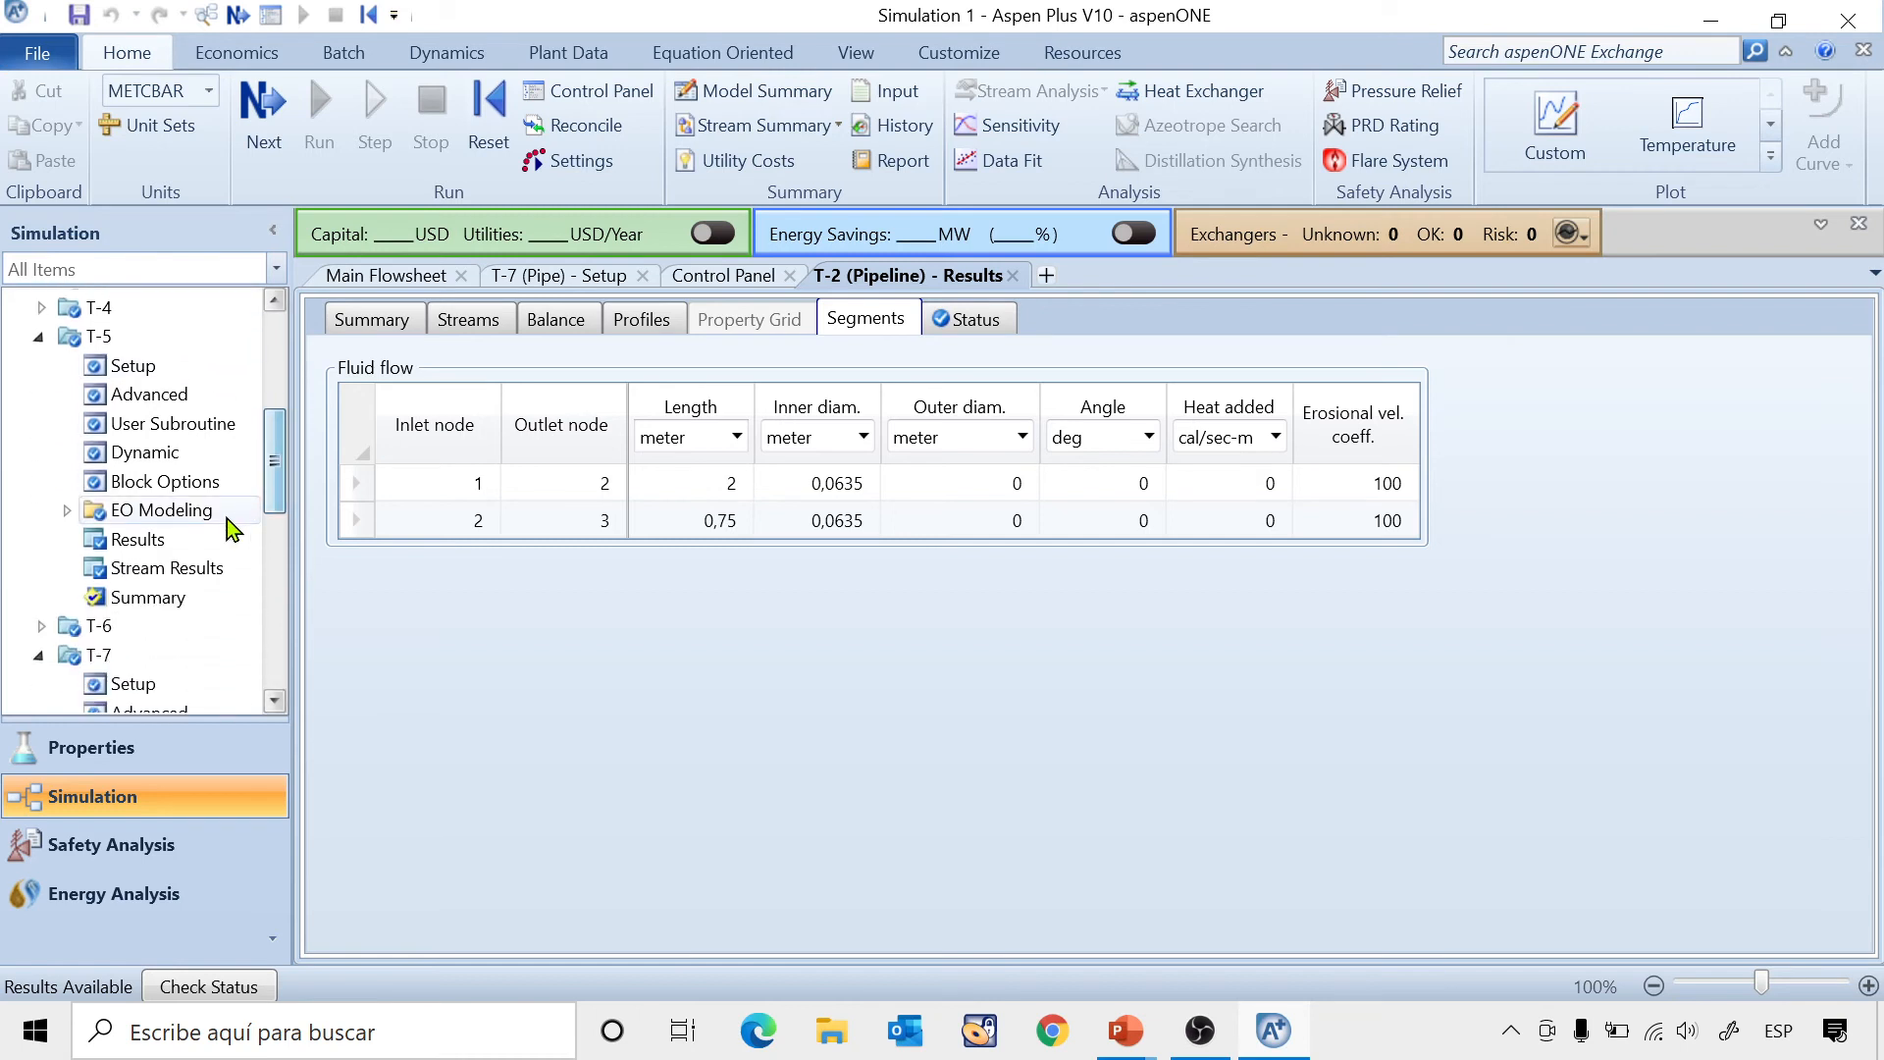
{"action": "left_click", "coordinate": [162, 539]}
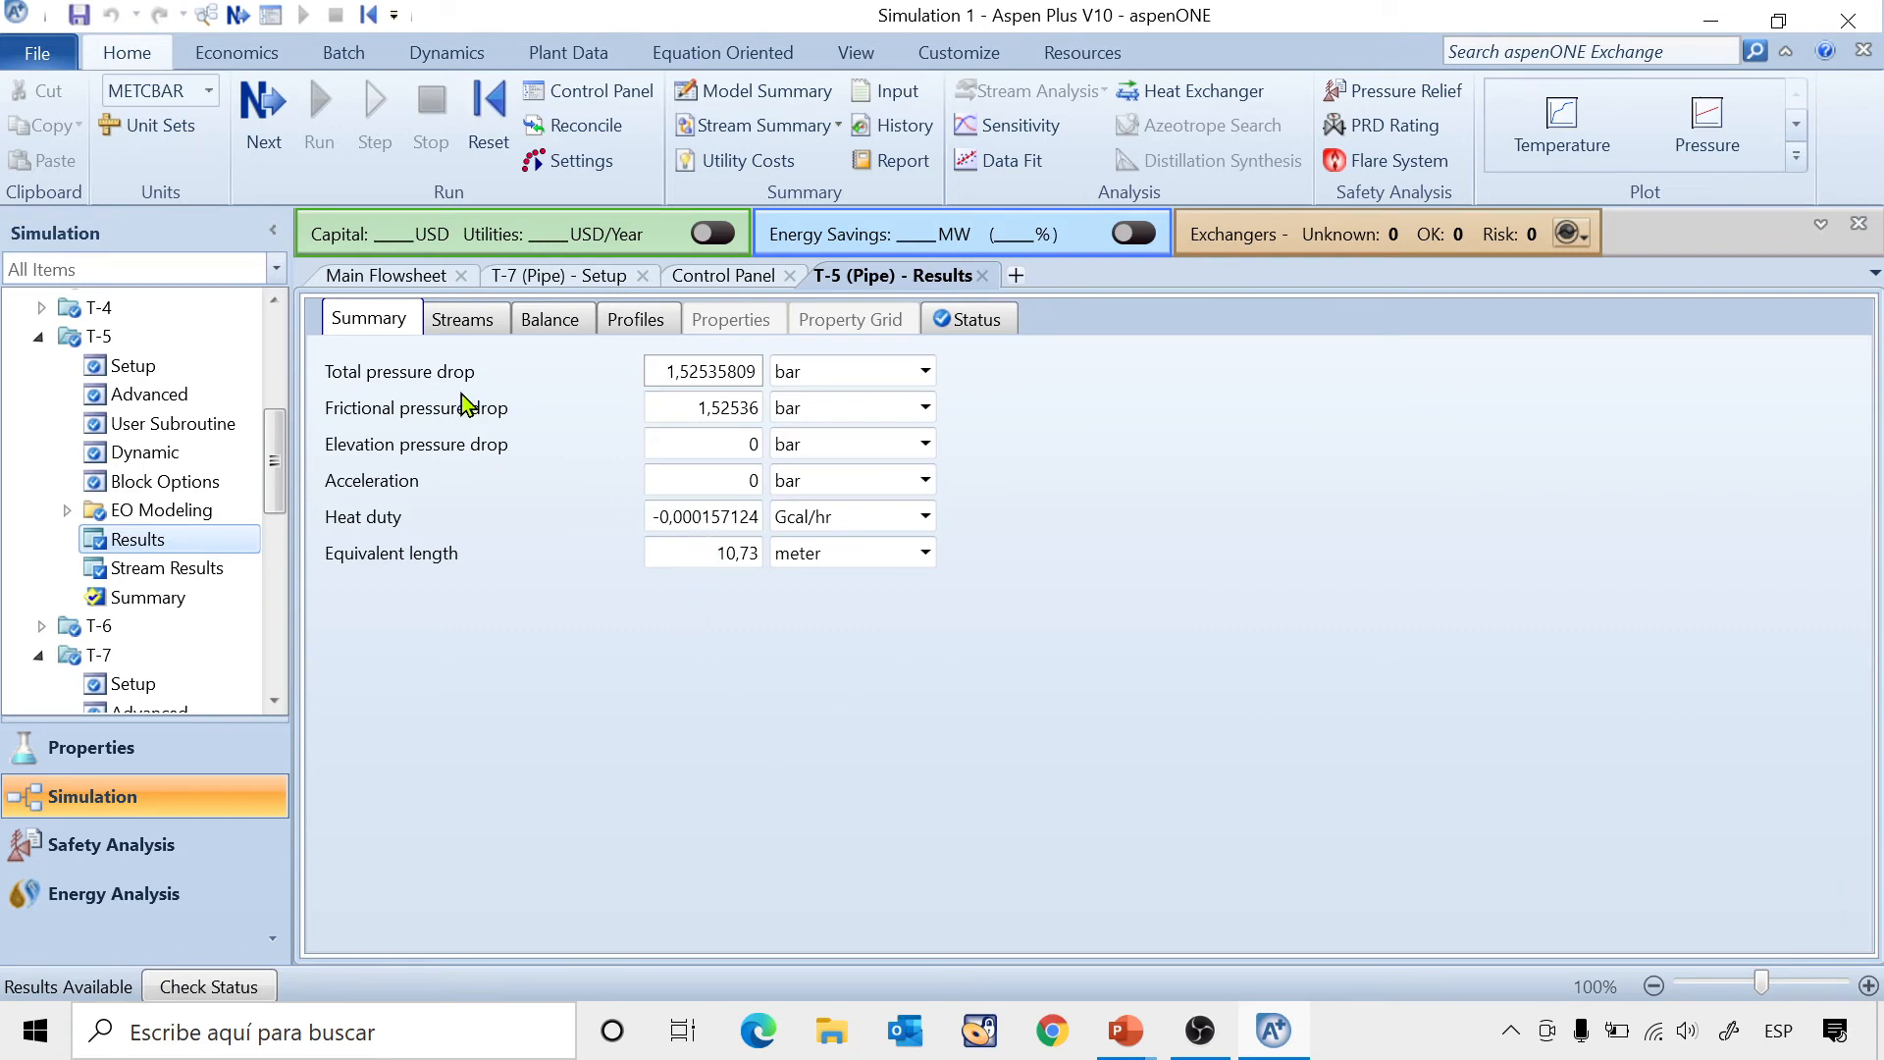
{"action": "left_click", "coordinate": [620, 321]}
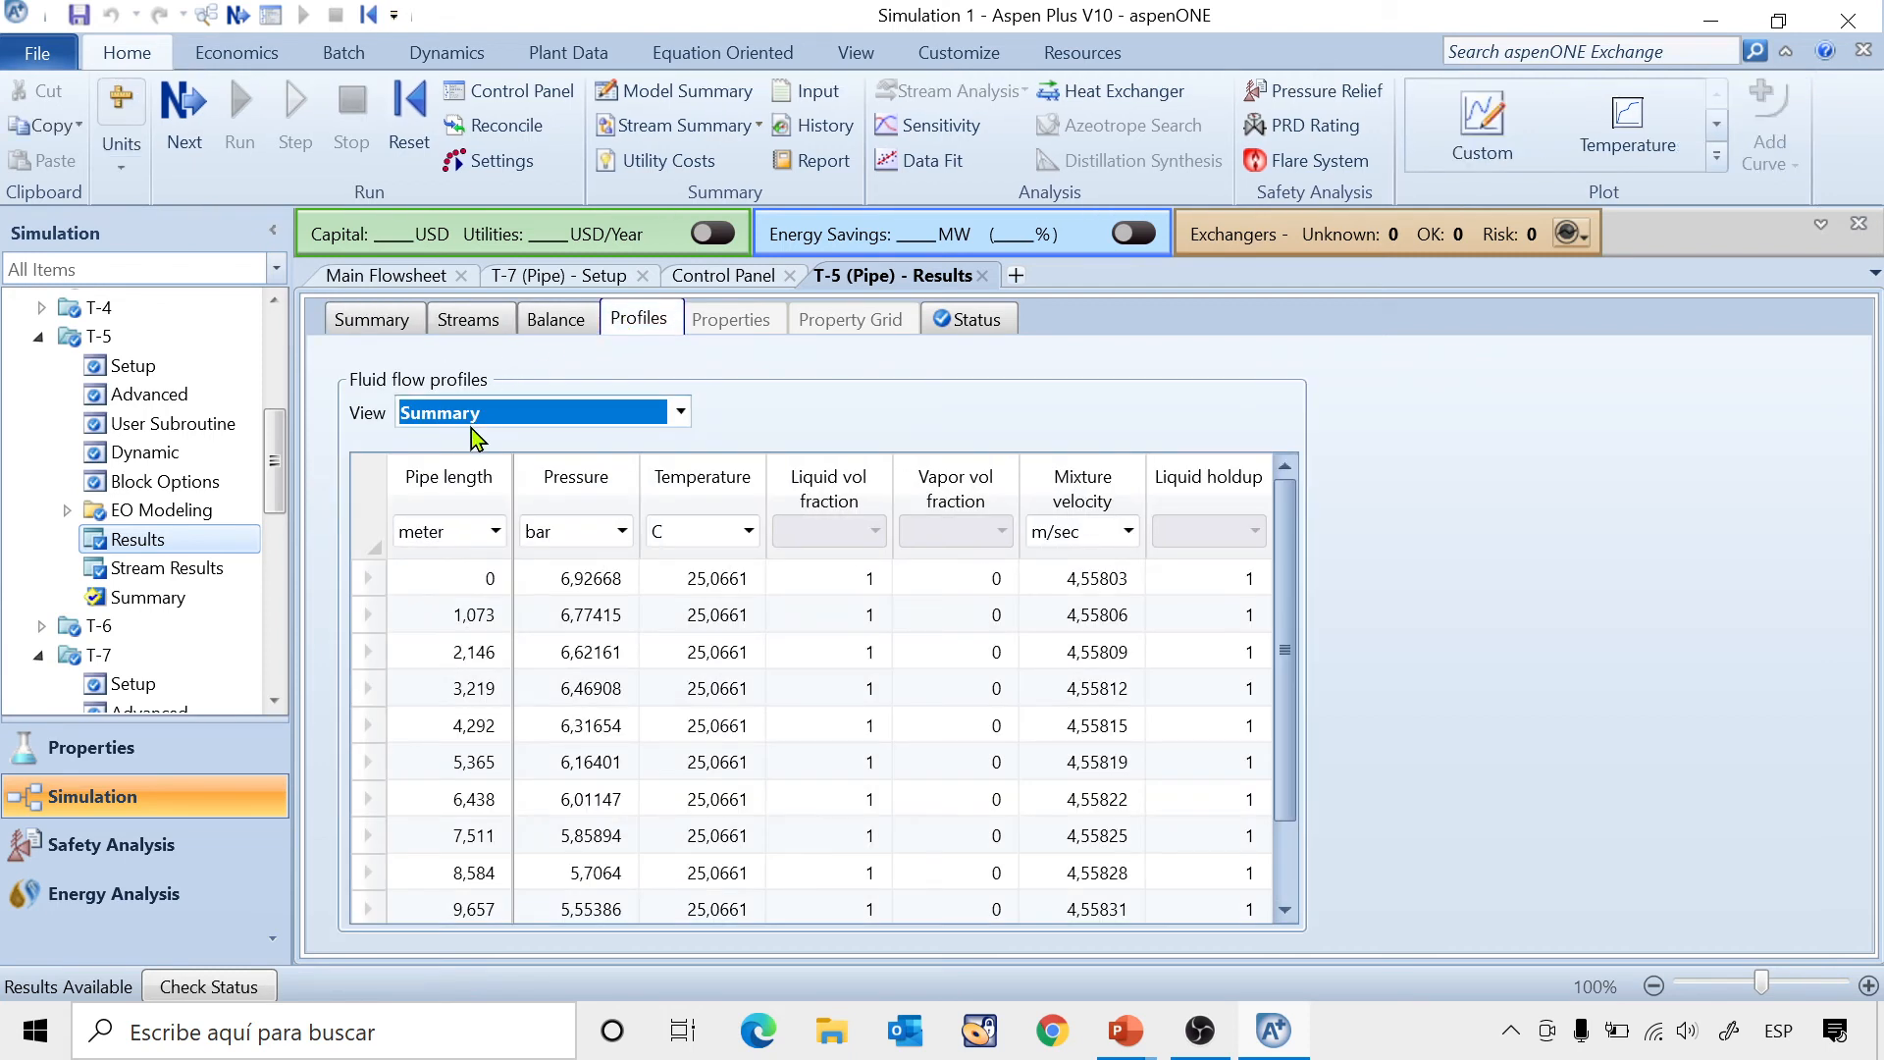
{"action": "left_click_drag", "start_coordinate": [1292, 585], "coordinate": [1290, 653]}
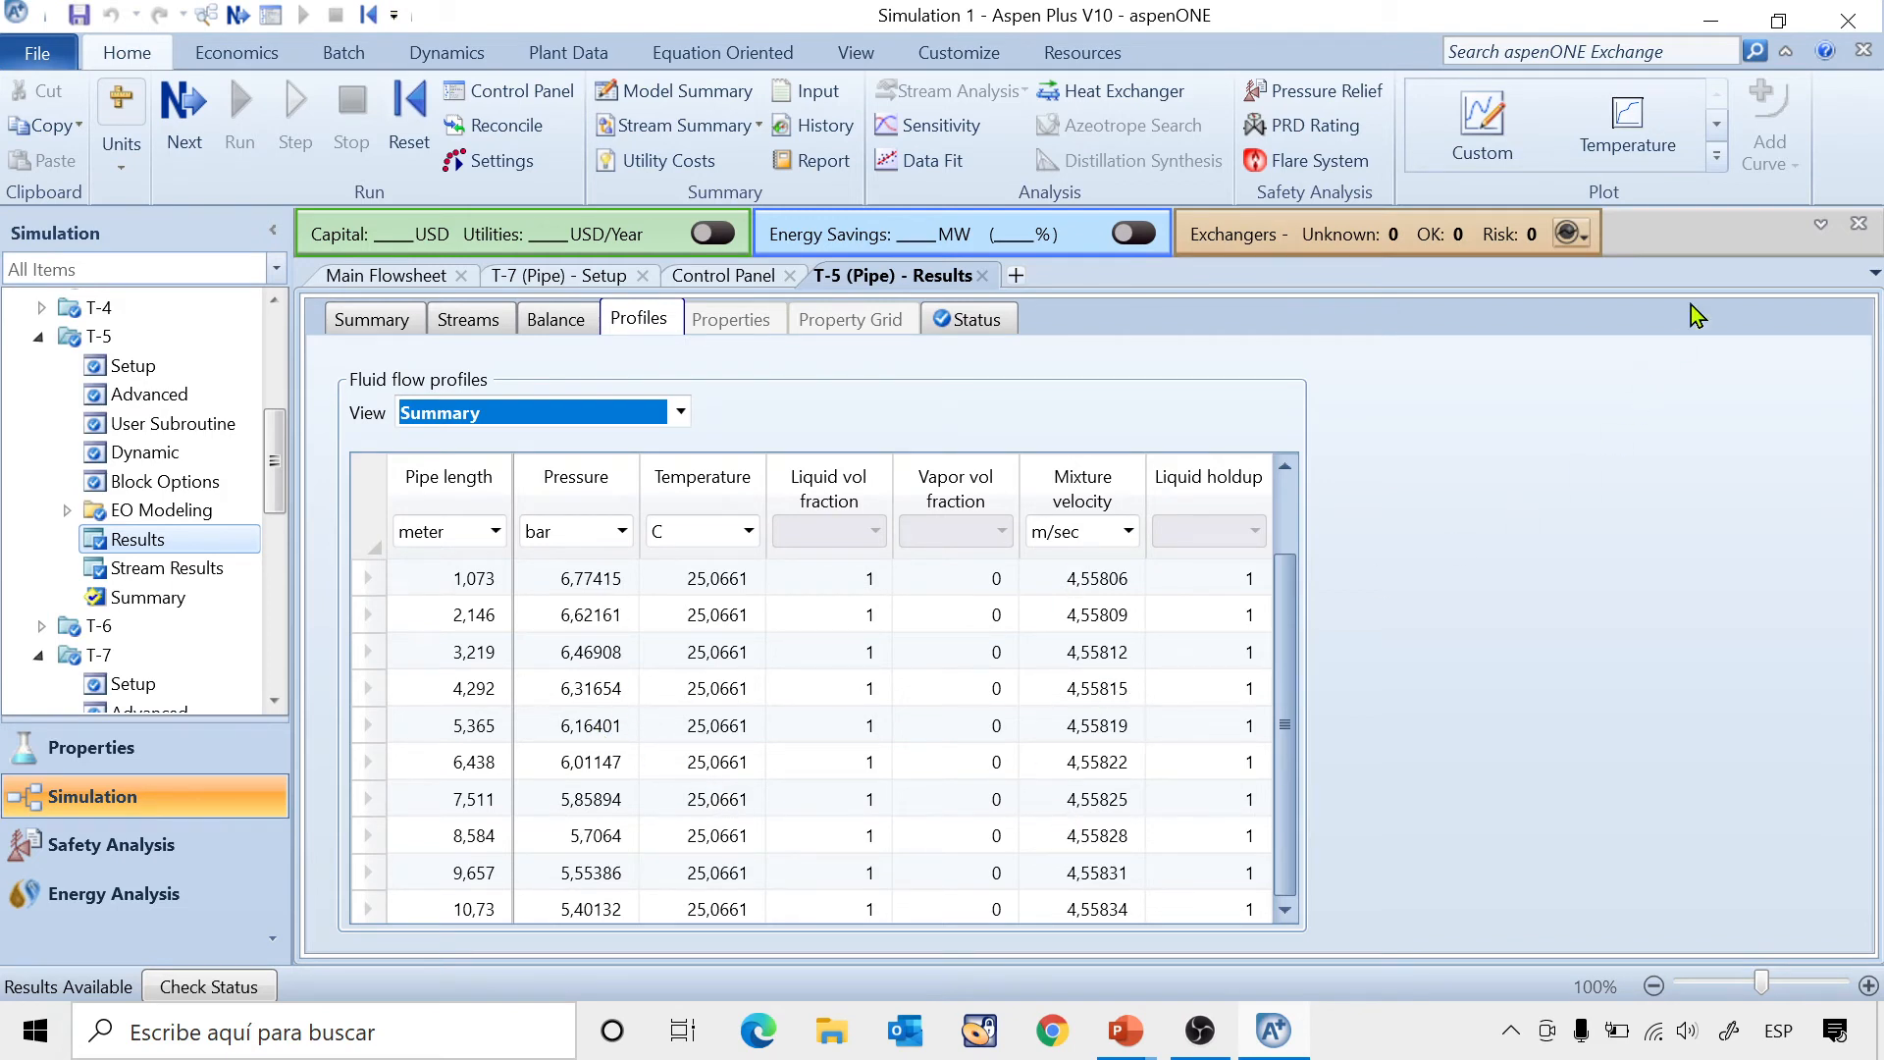
Plot the velocity profile of pipe T-5 with mixture velocity only, move the legend off the curve, and close the plot after viewing it.
{"action": "left_click", "coordinate": [1718, 163]}
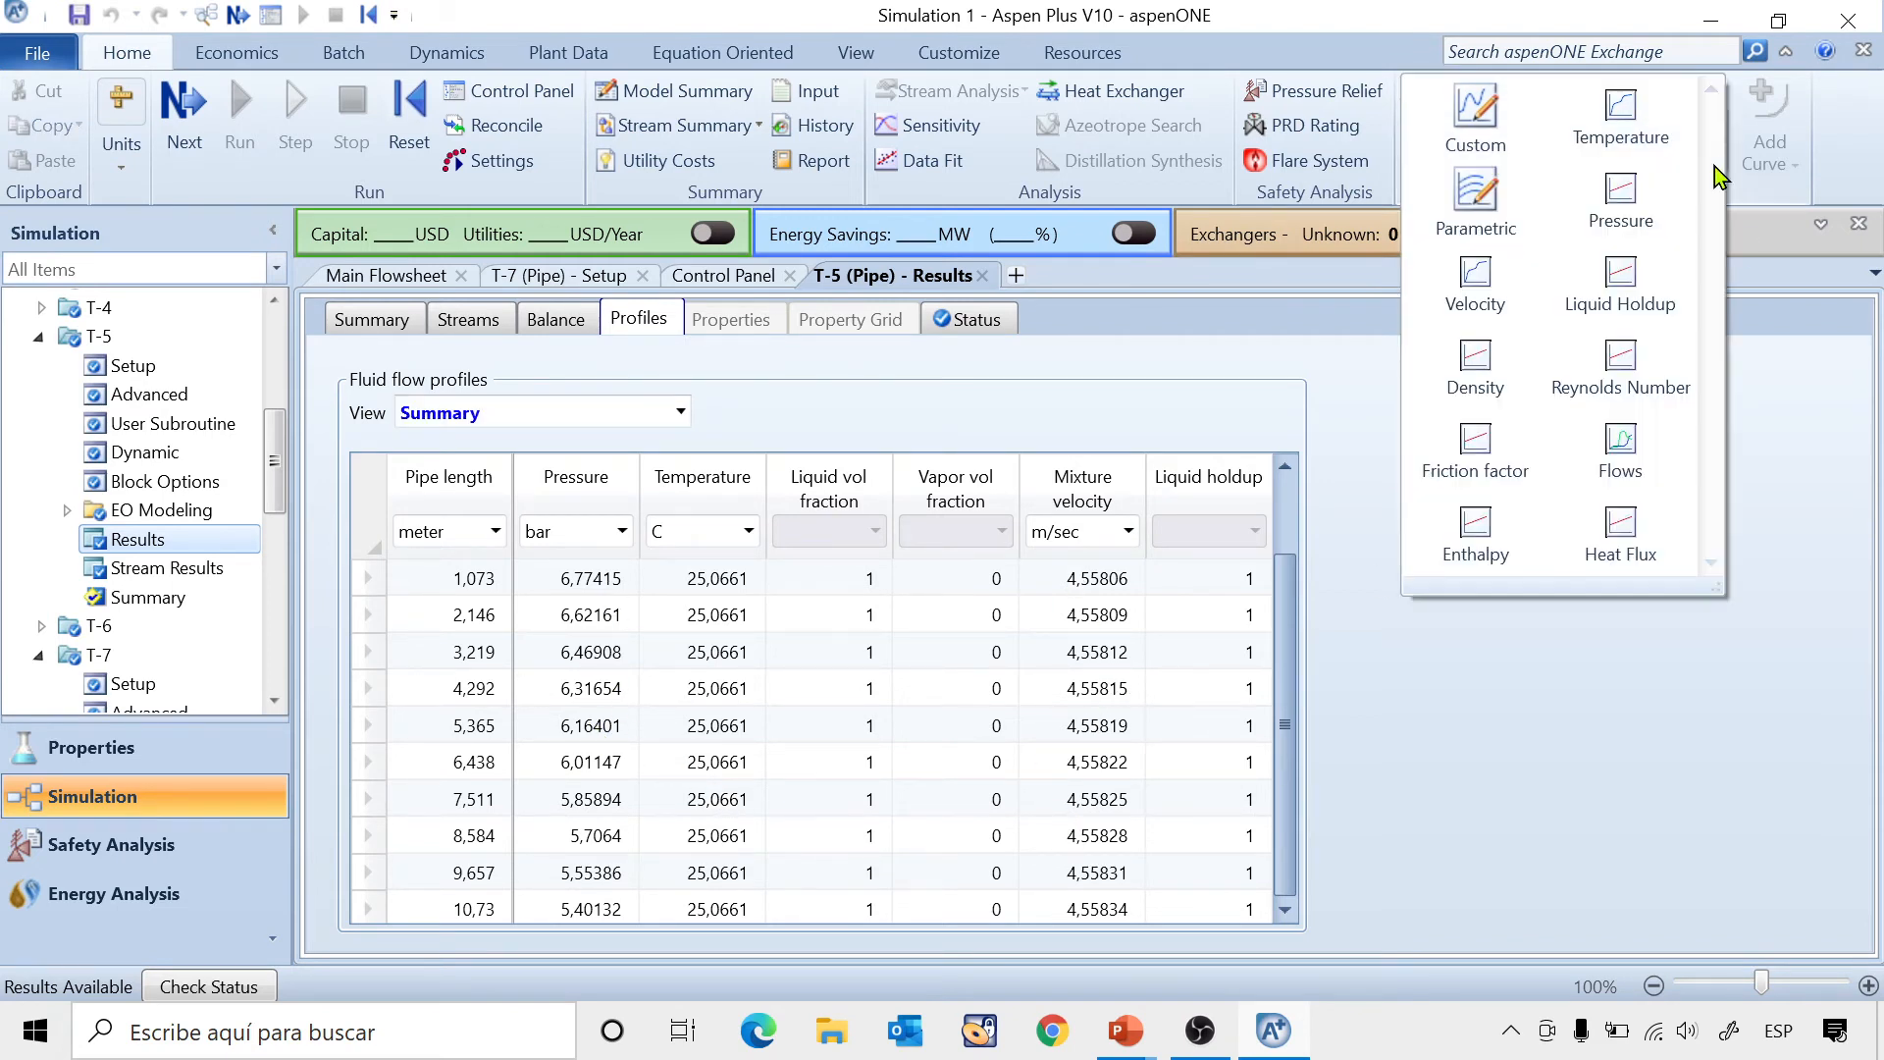
{"action": "left_click", "coordinate": [1477, 277]}
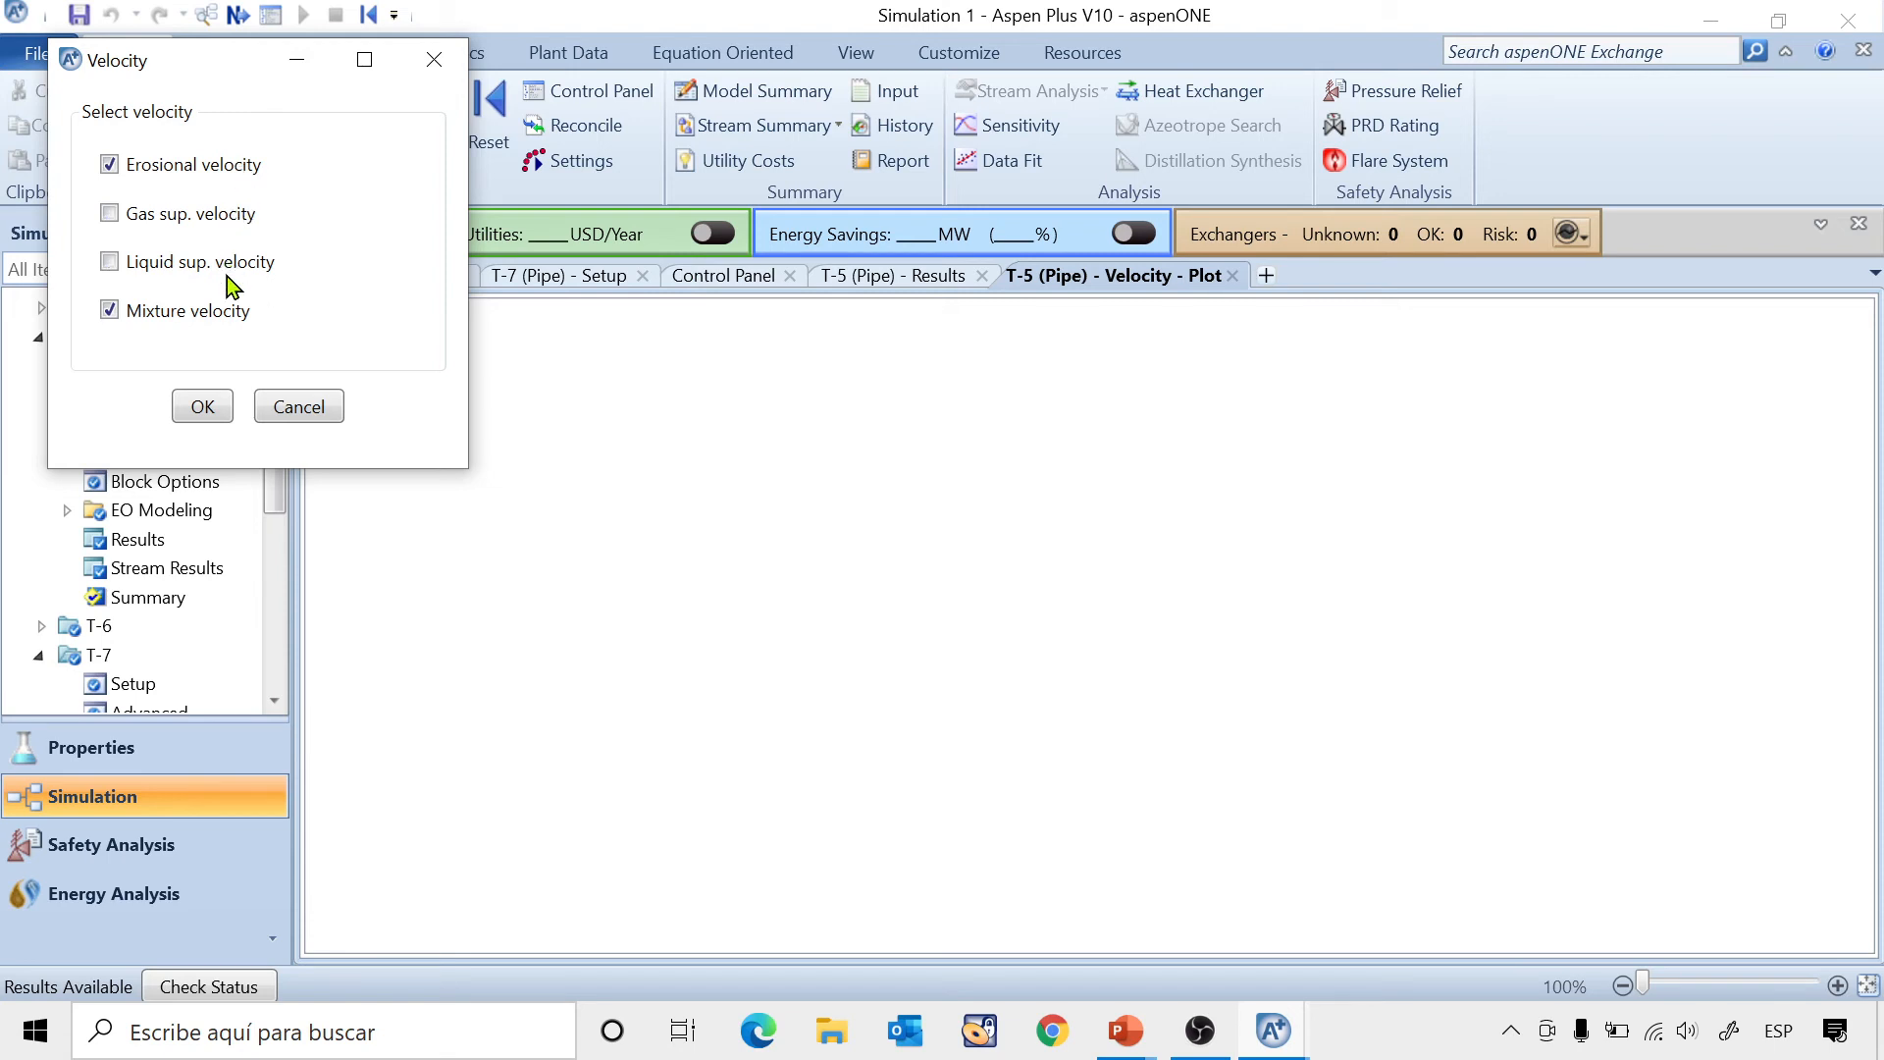
{"action": "left_click", "coordinate": [221, 164]}
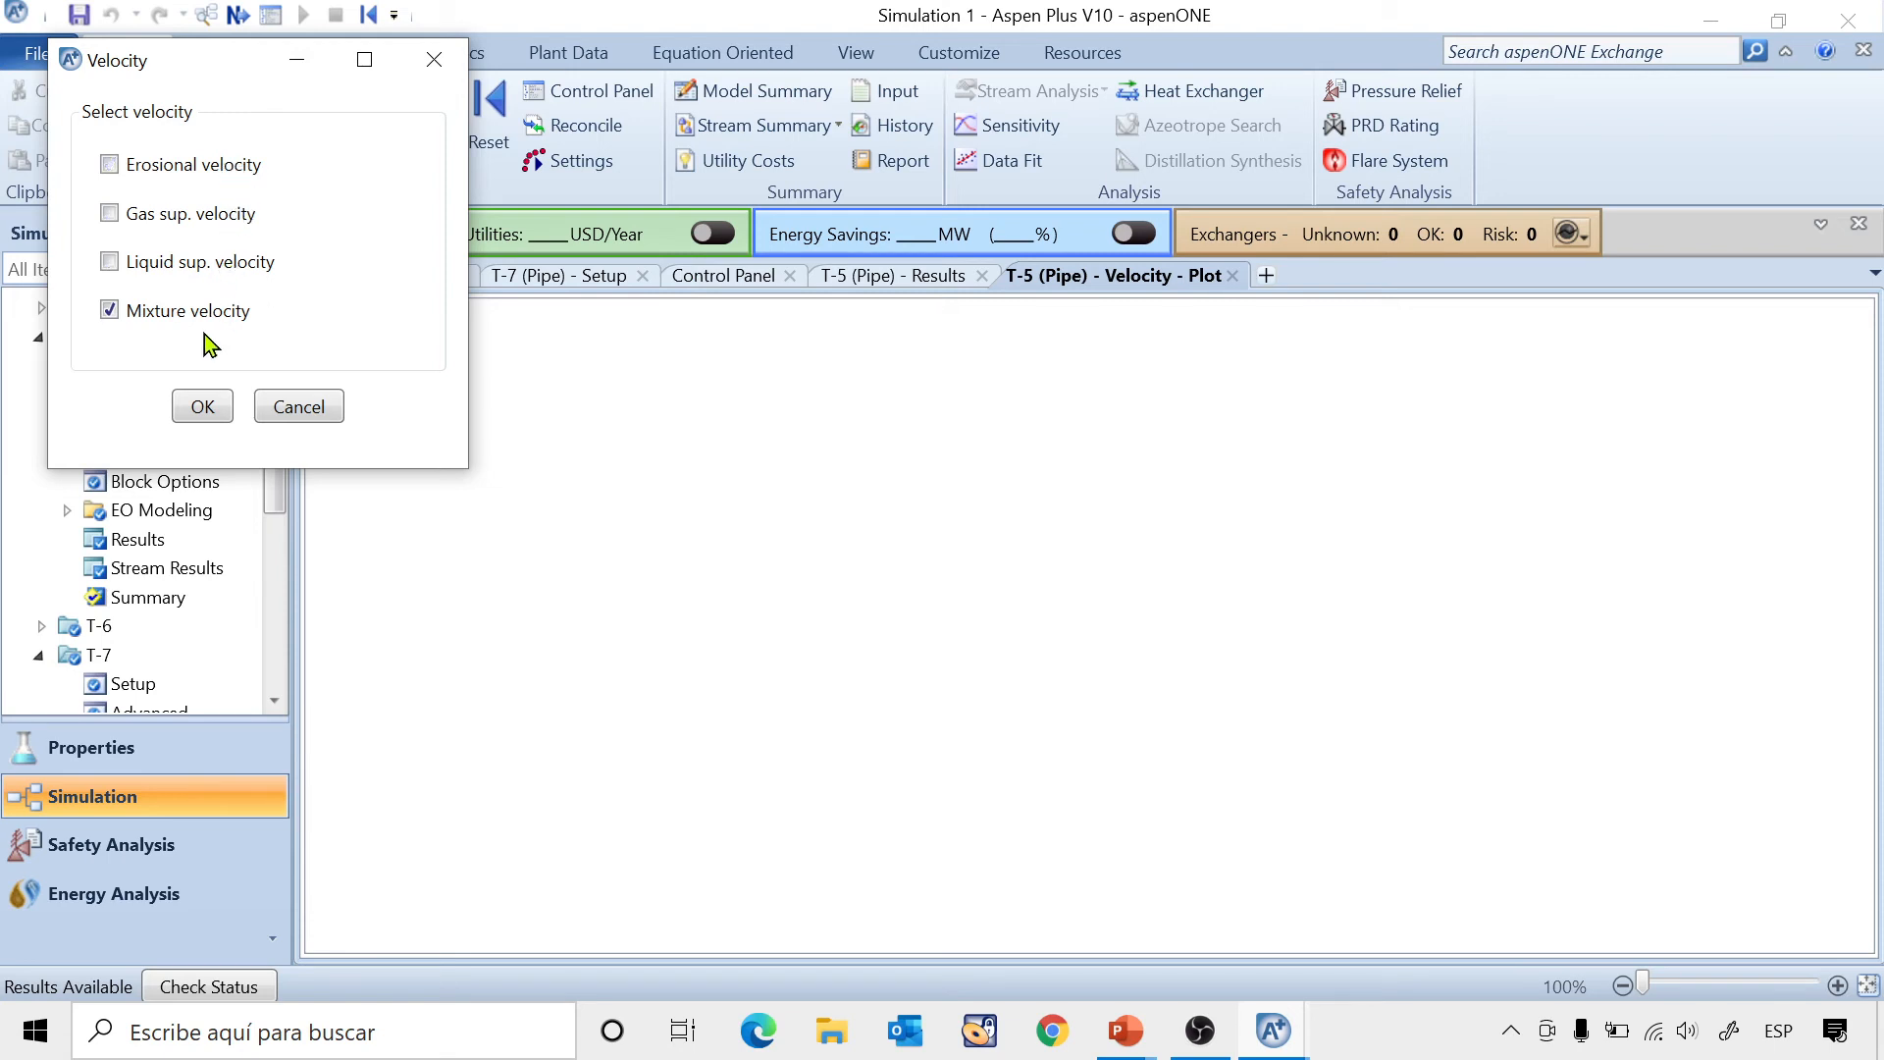
{"action": "left_click", "coordinate": [202, 407]}
{"action": "left_click_drag", "start_coordinate": [1820, 383], "coordinate": [1795, 583]}
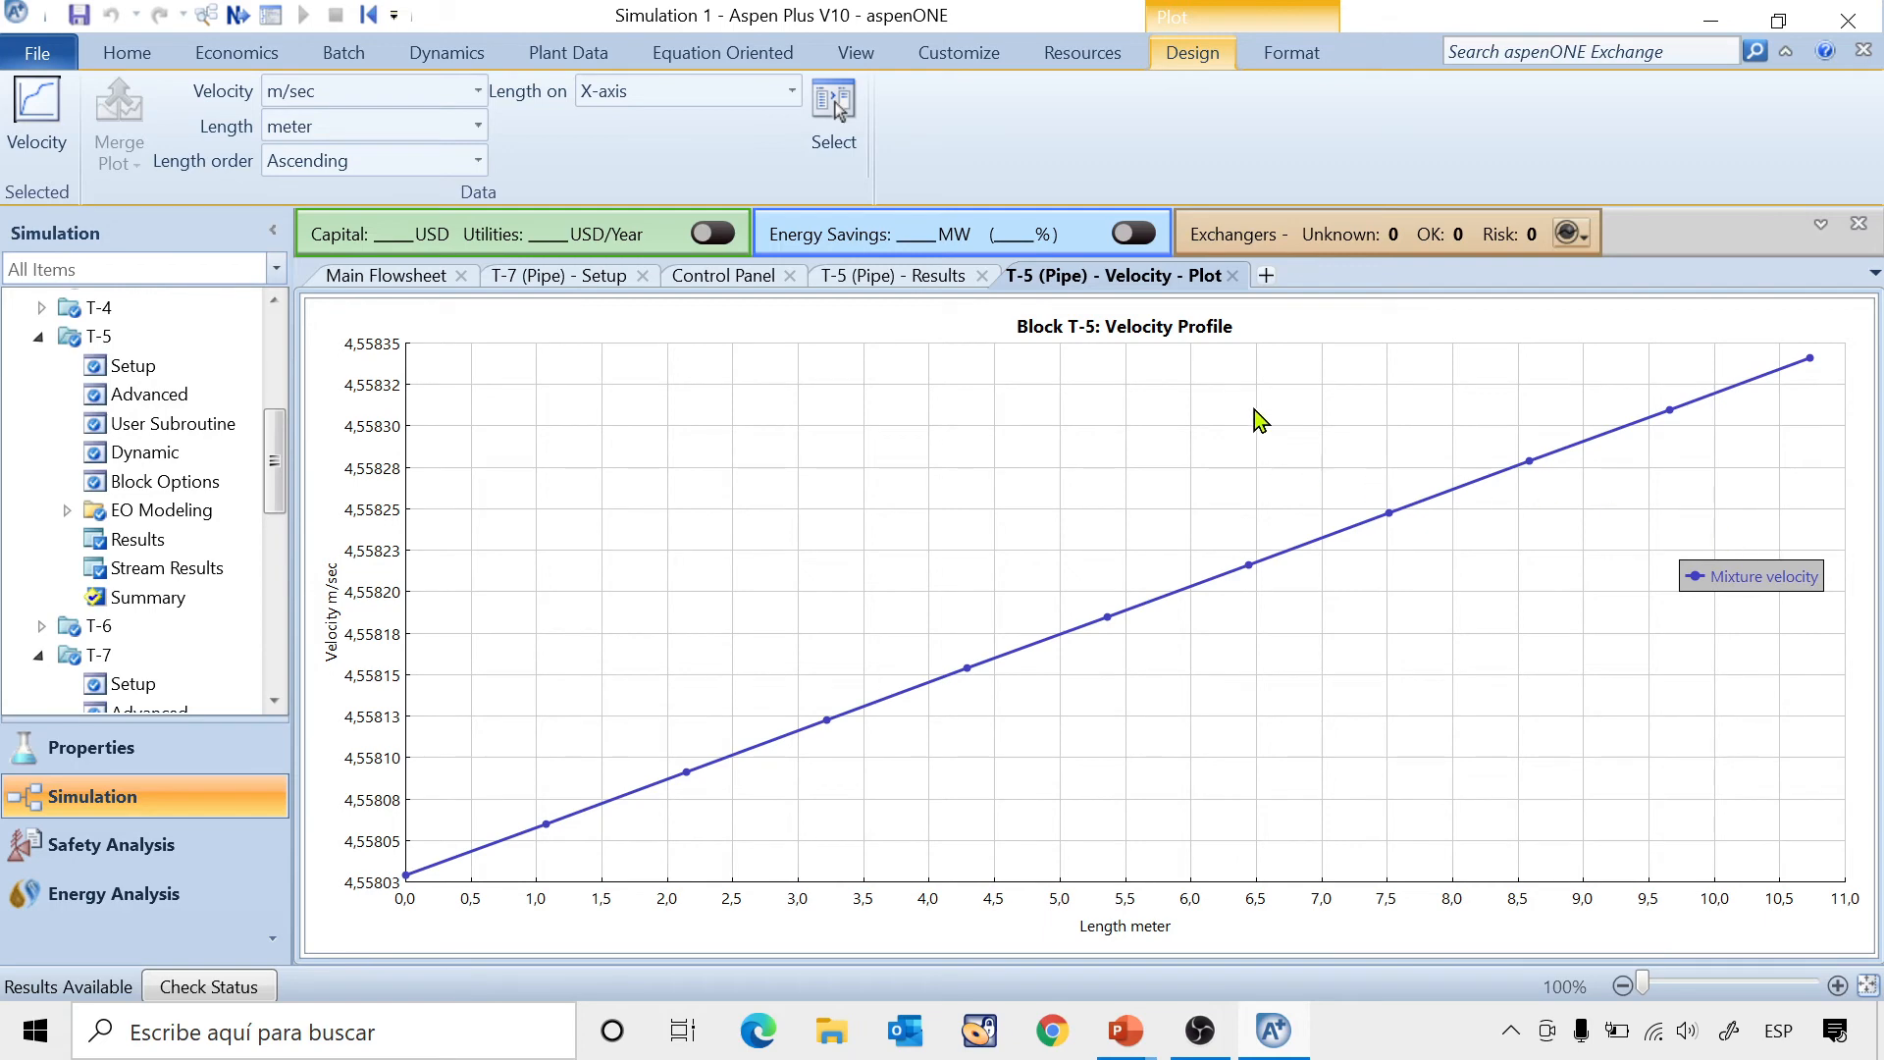
{"action": "left_click", "coordinate": [1231, 278]}
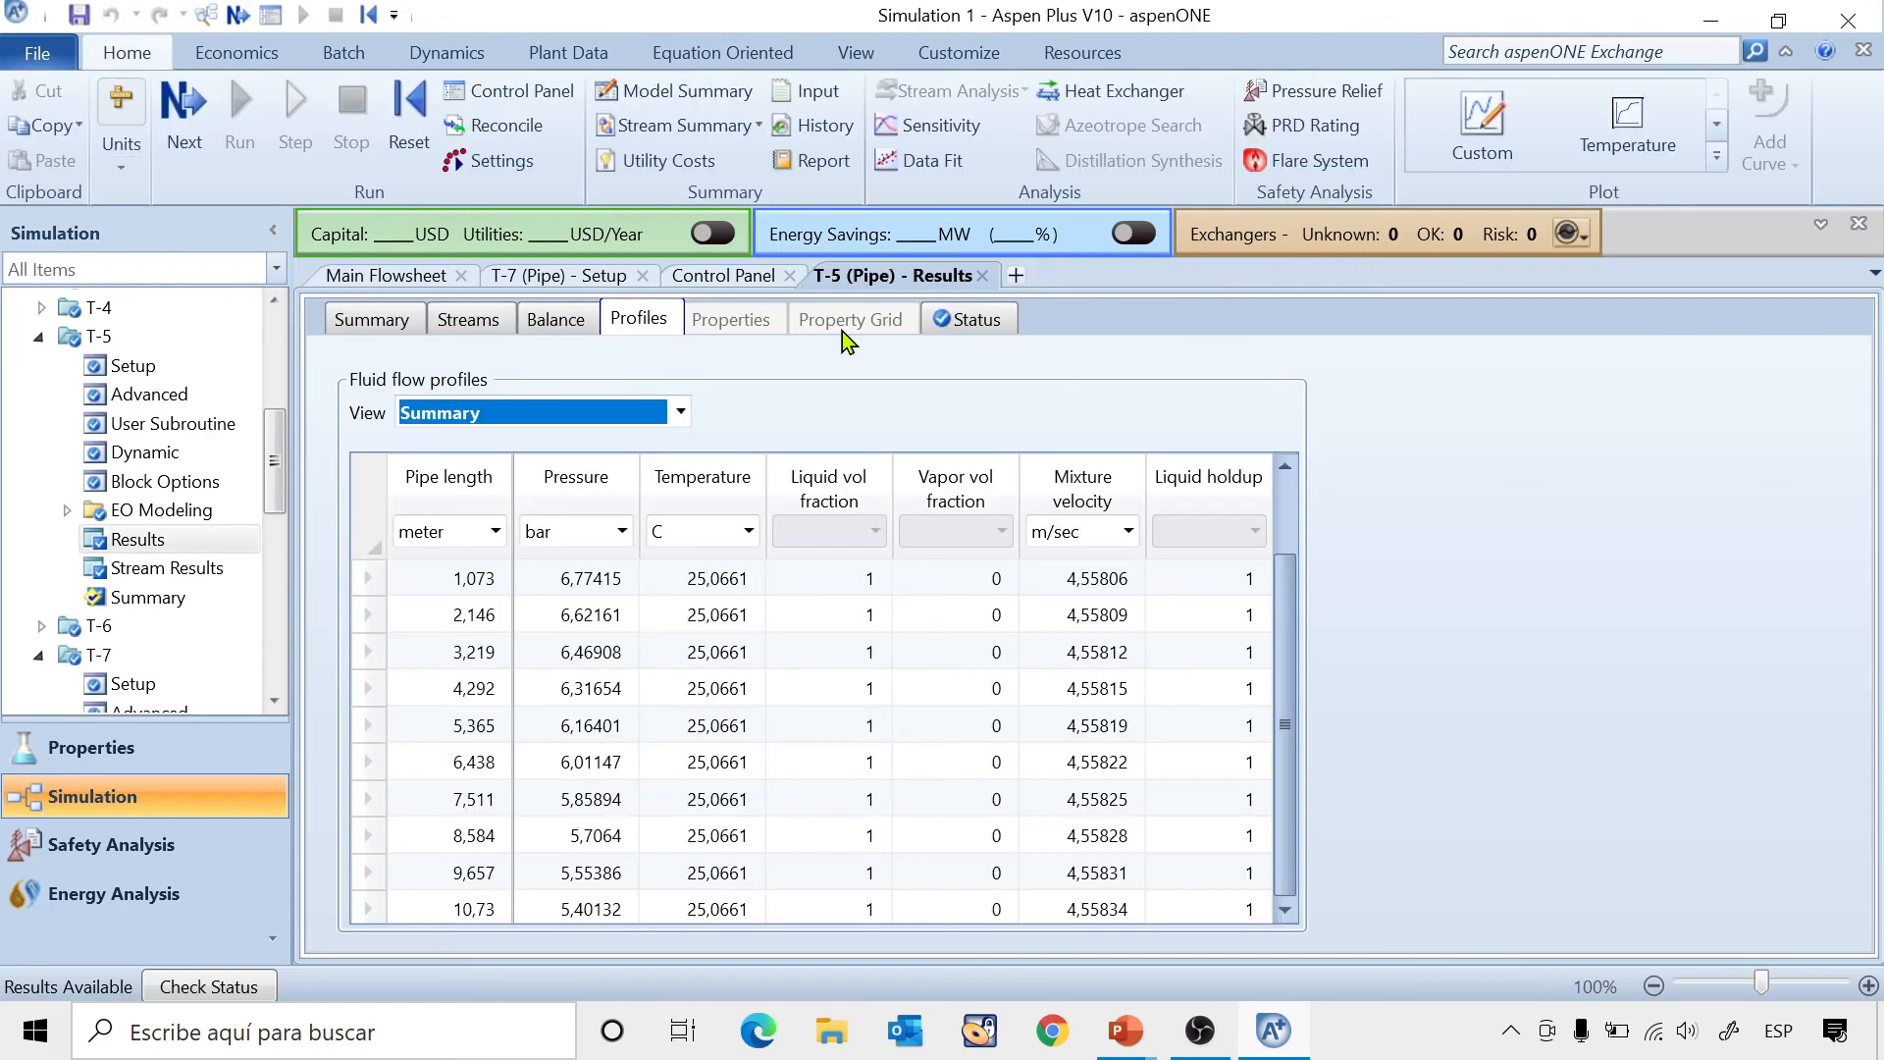
{"action": "left_click", "coordinate": [43, 340]}
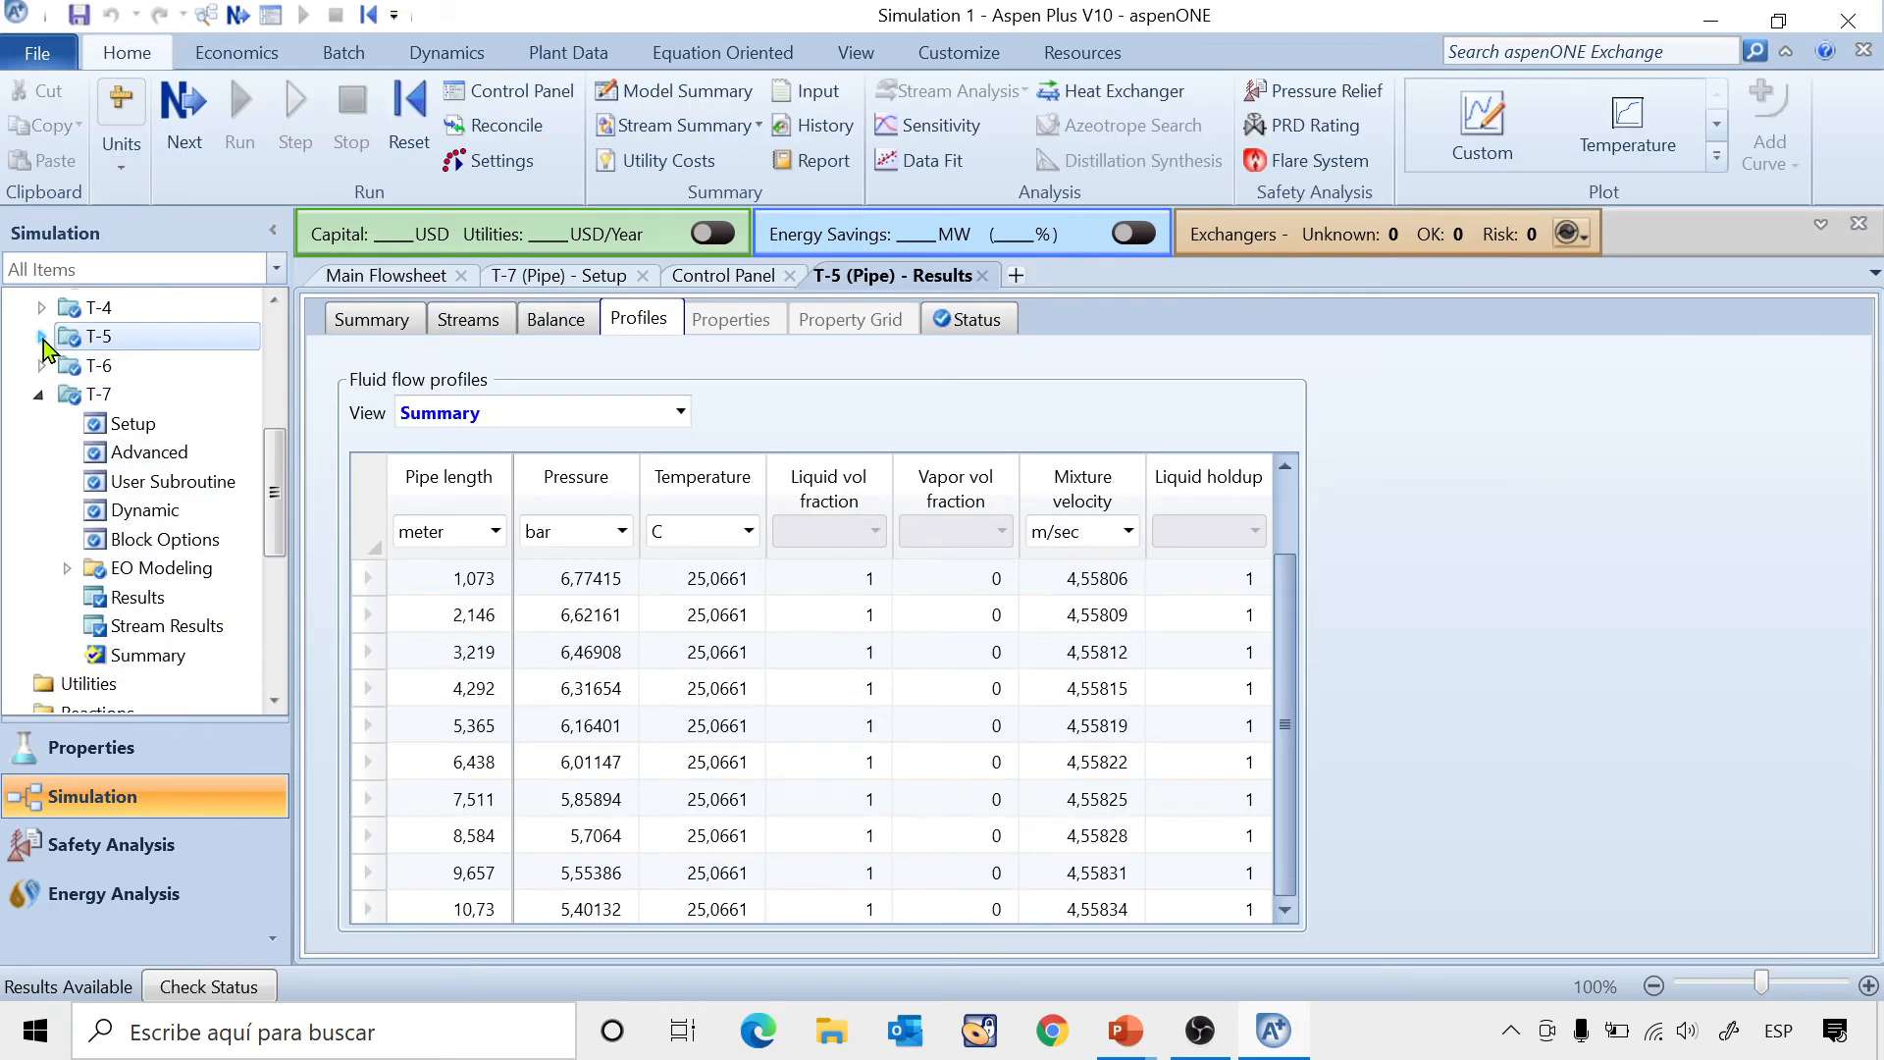
Set the input temperature of stream 1 to 70 C and rerun the simulation.
{"action": "left_click", "coordinate": [40, 396]}
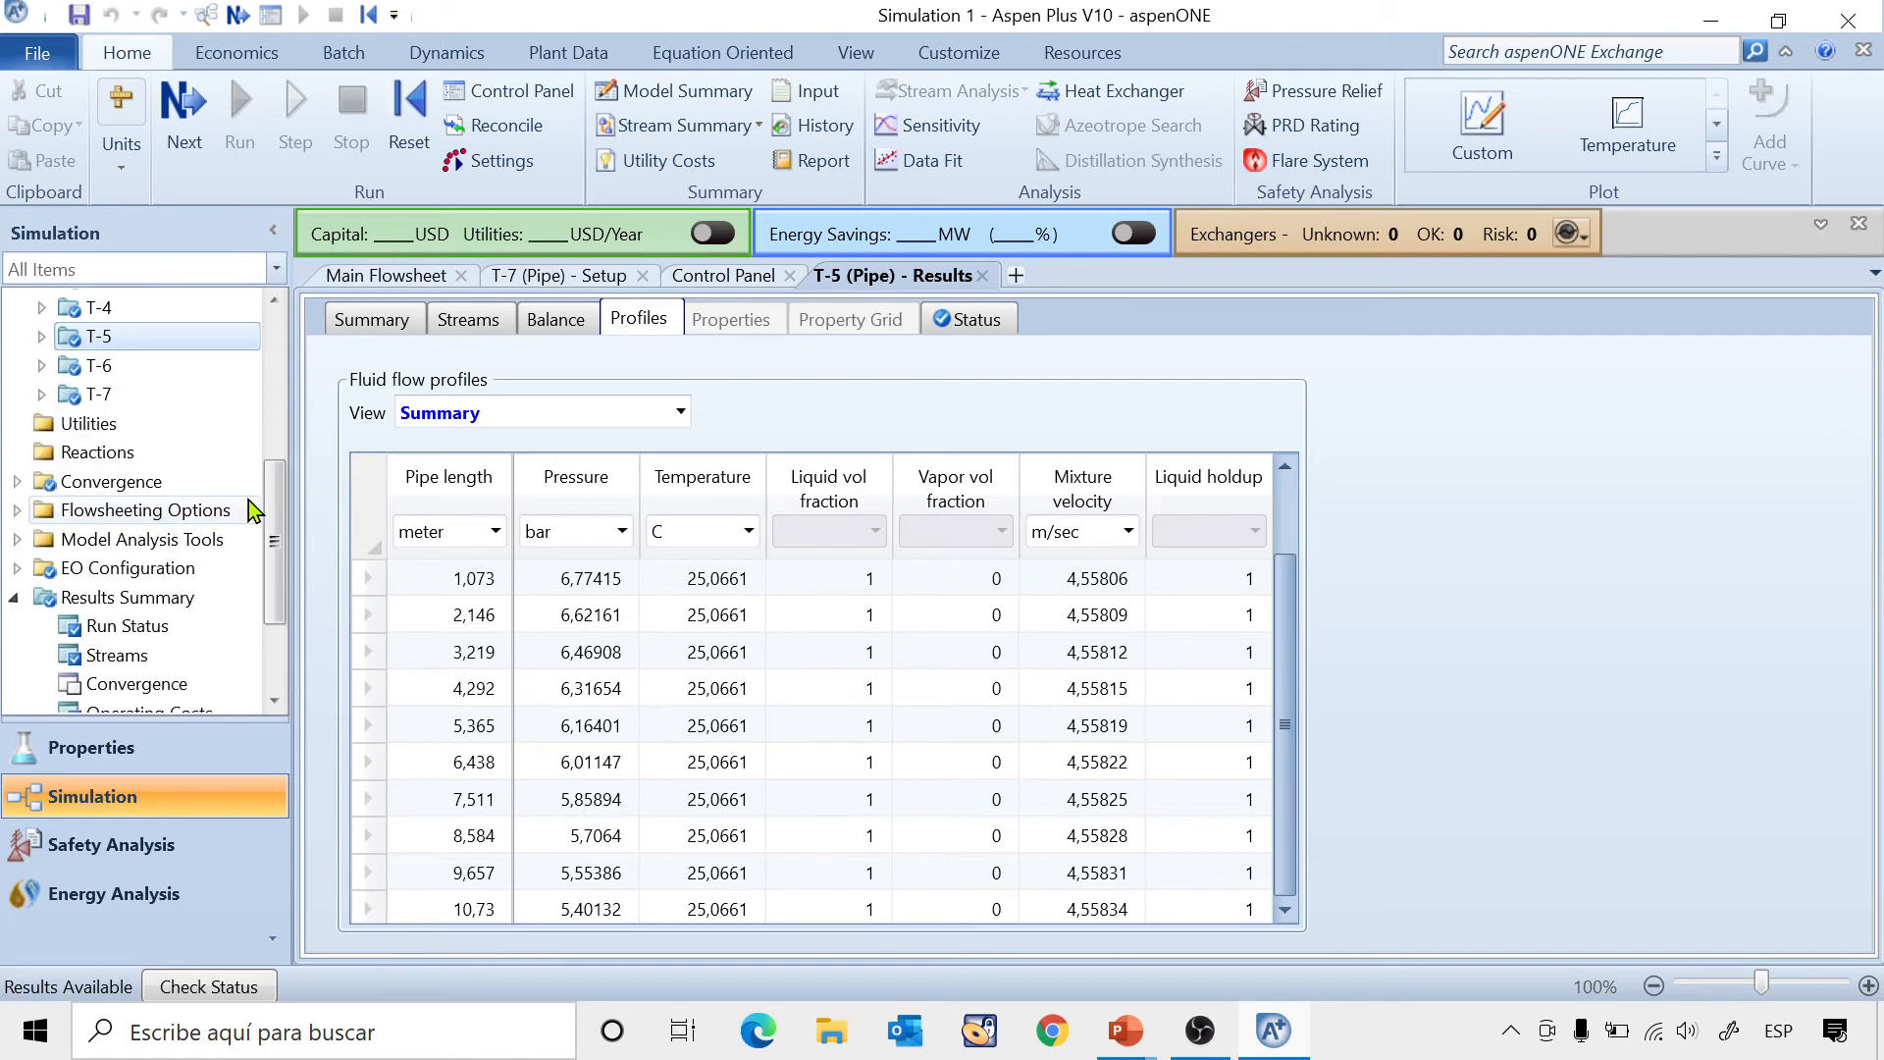
{"action": "left_click_drag", "start_coordinate": [273, 532], "coordinate": [287, 379]}
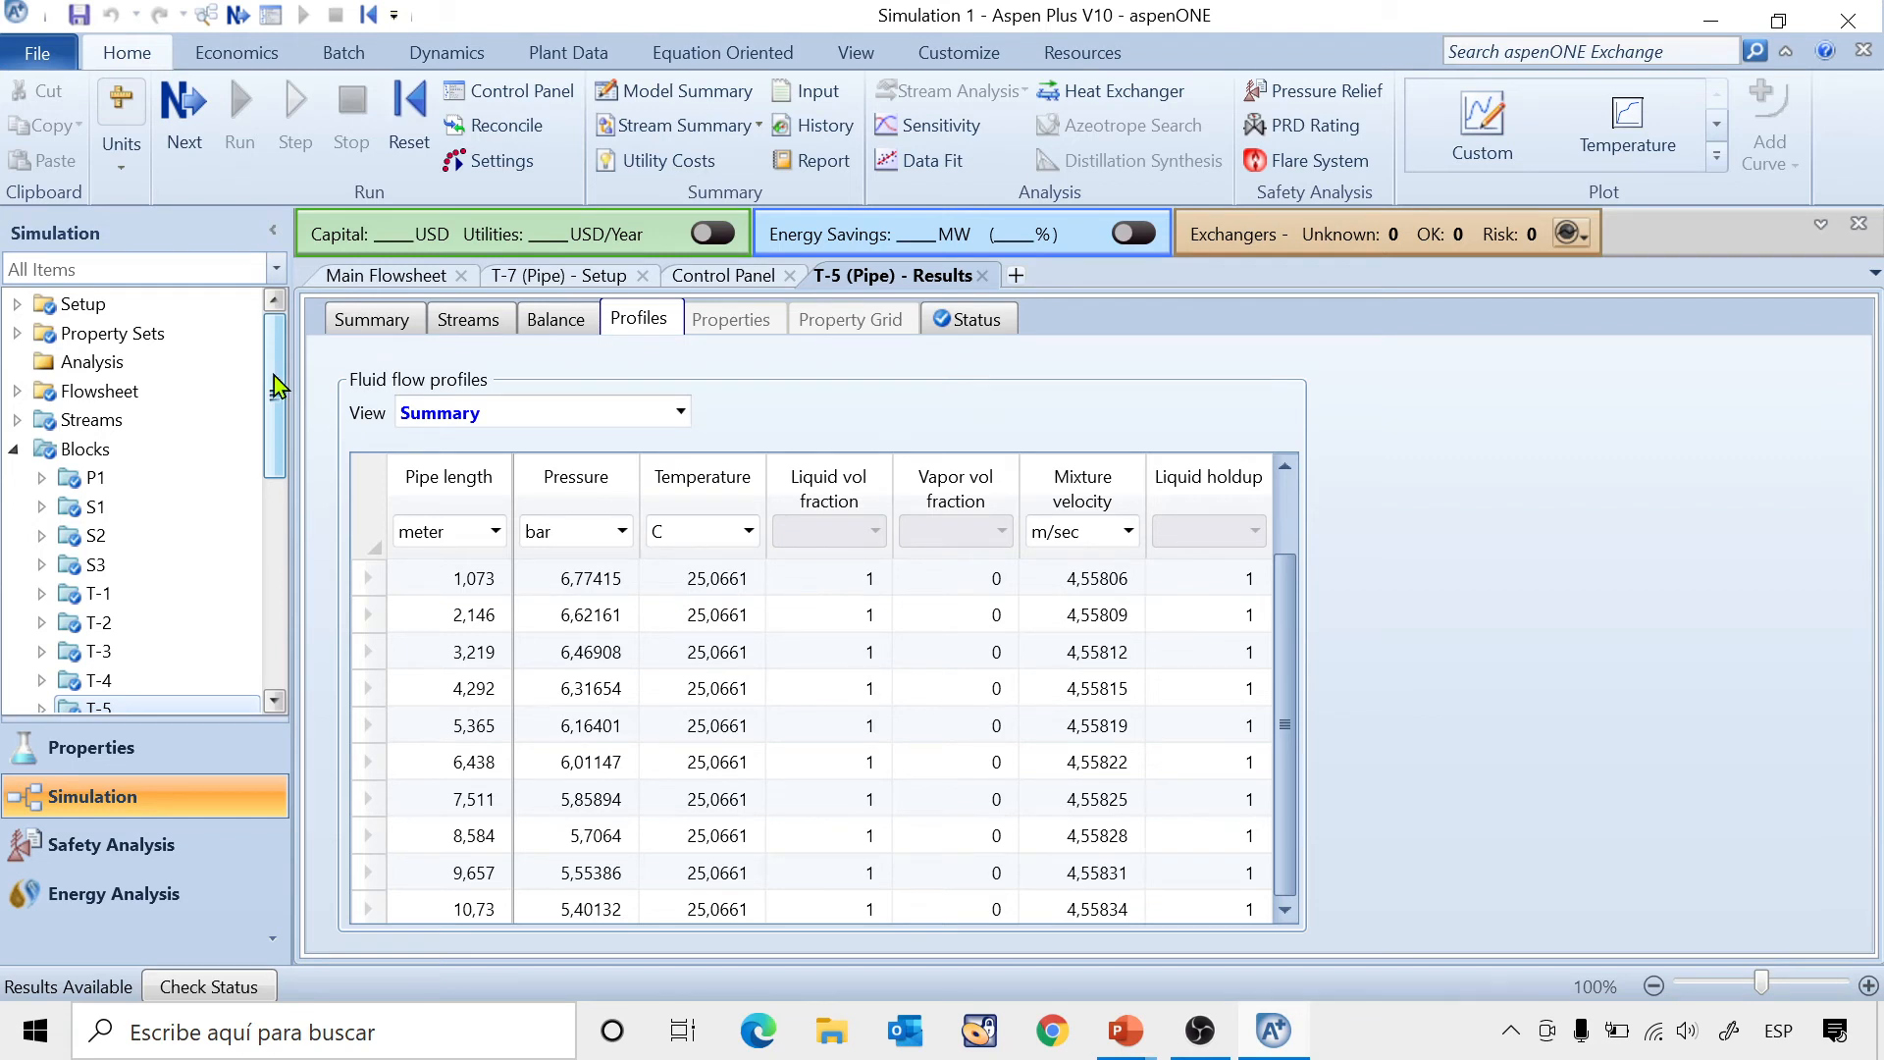
{"action": "left_click", "coordinate": [18, 421]}
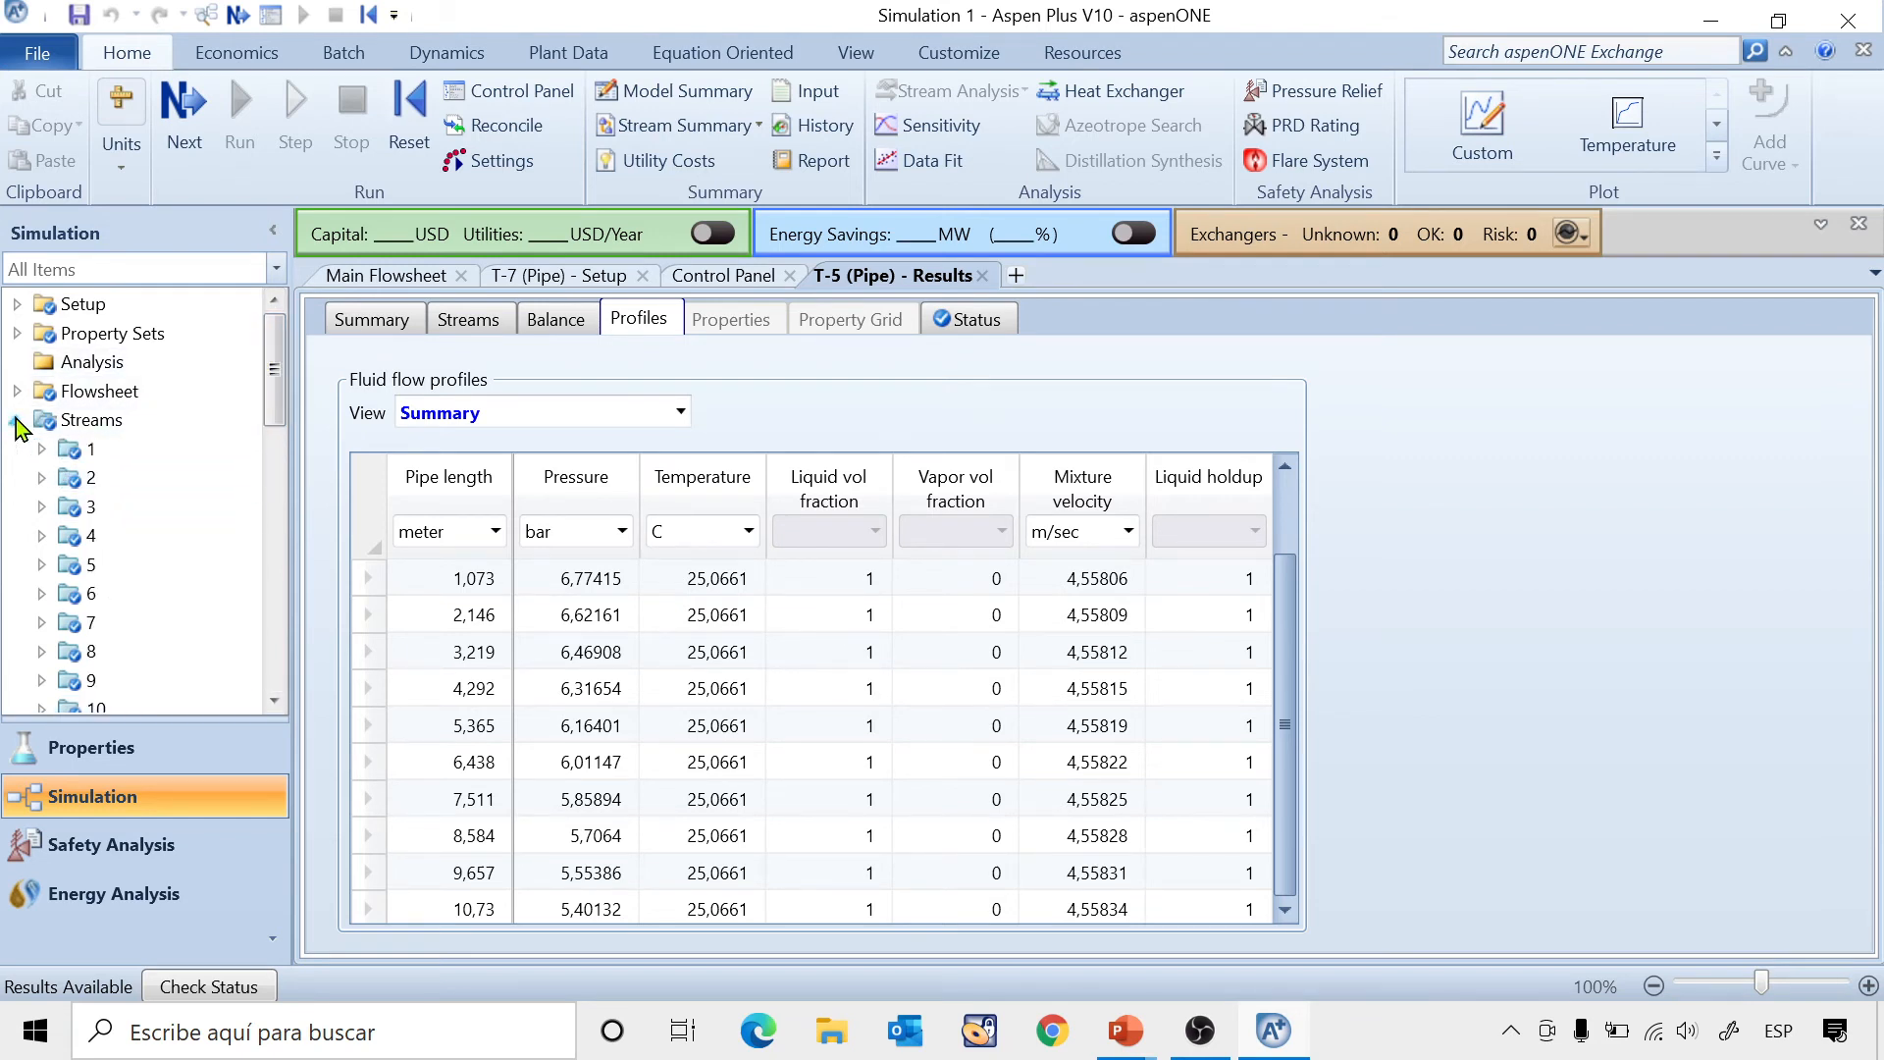
{"action": "left_click", "coordinate": [40, 450]}
{"action": "left_click", "coordinate": [130, 479]}
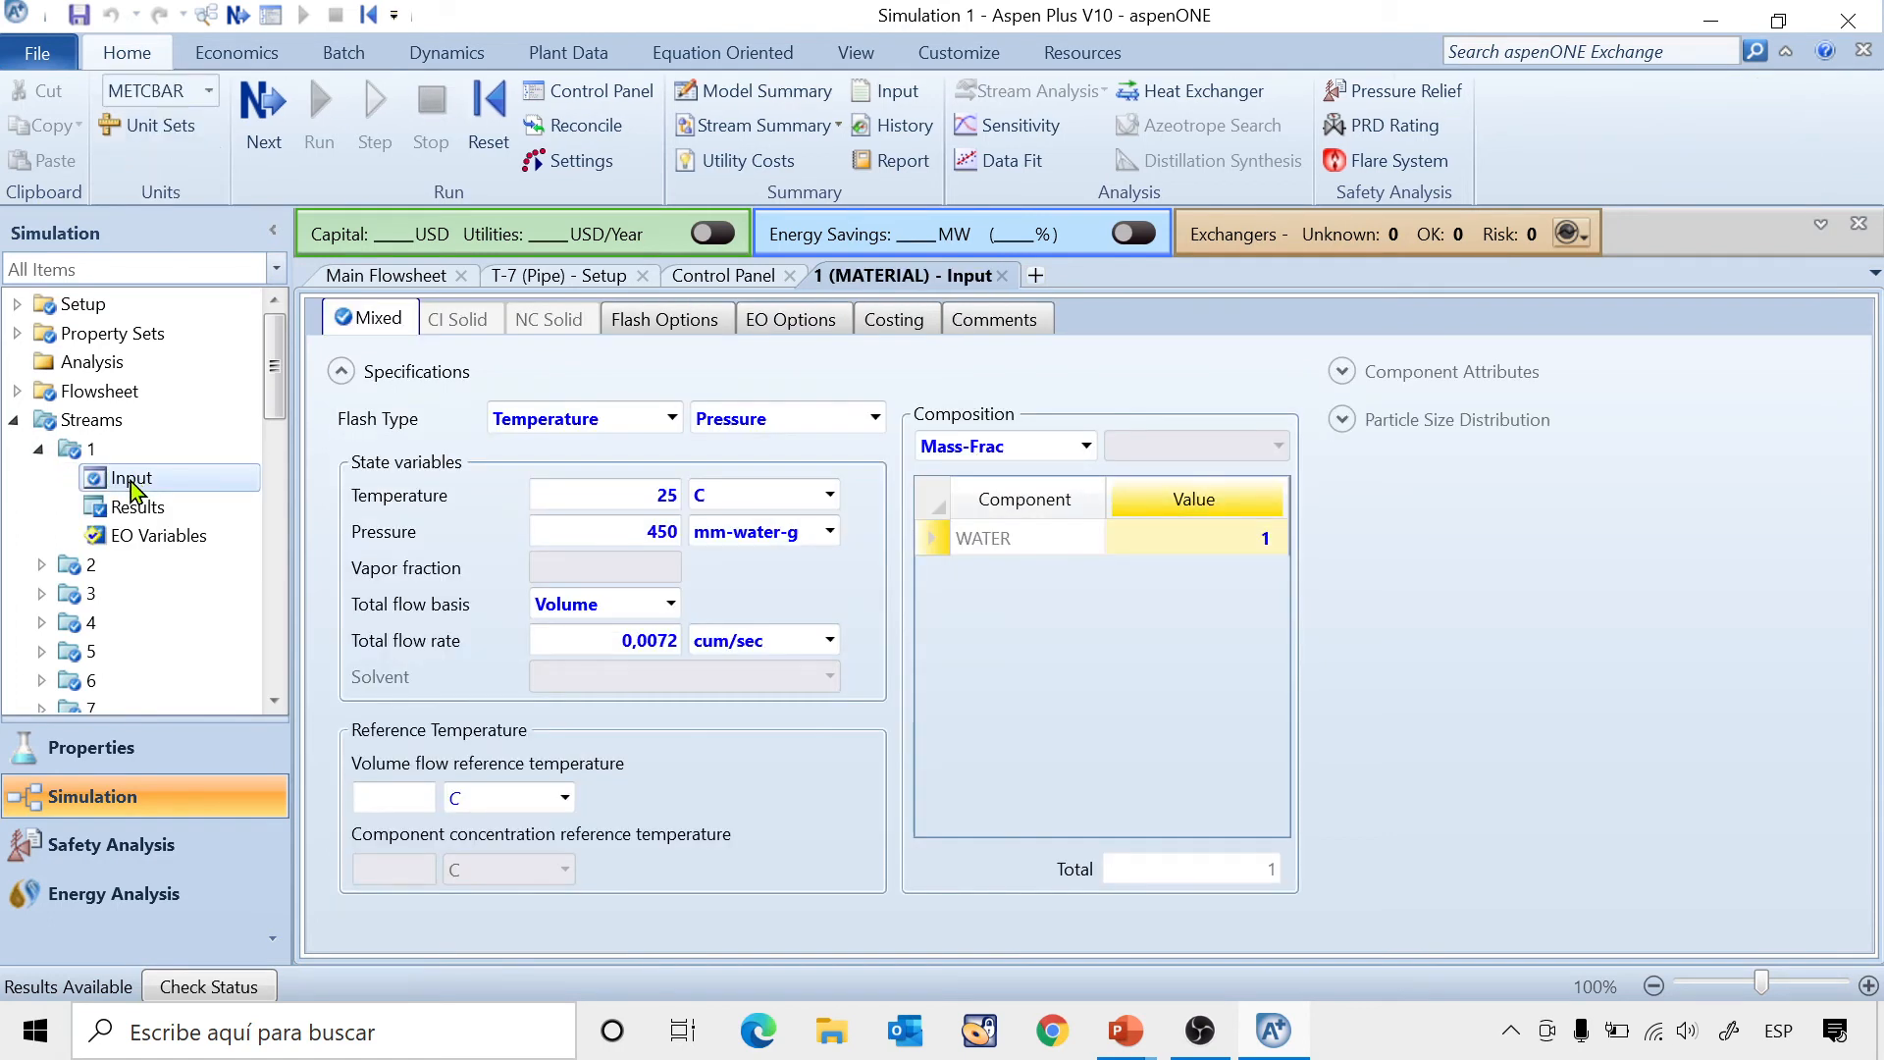
{"action": "left_click", "coordinate": [638, 502]}
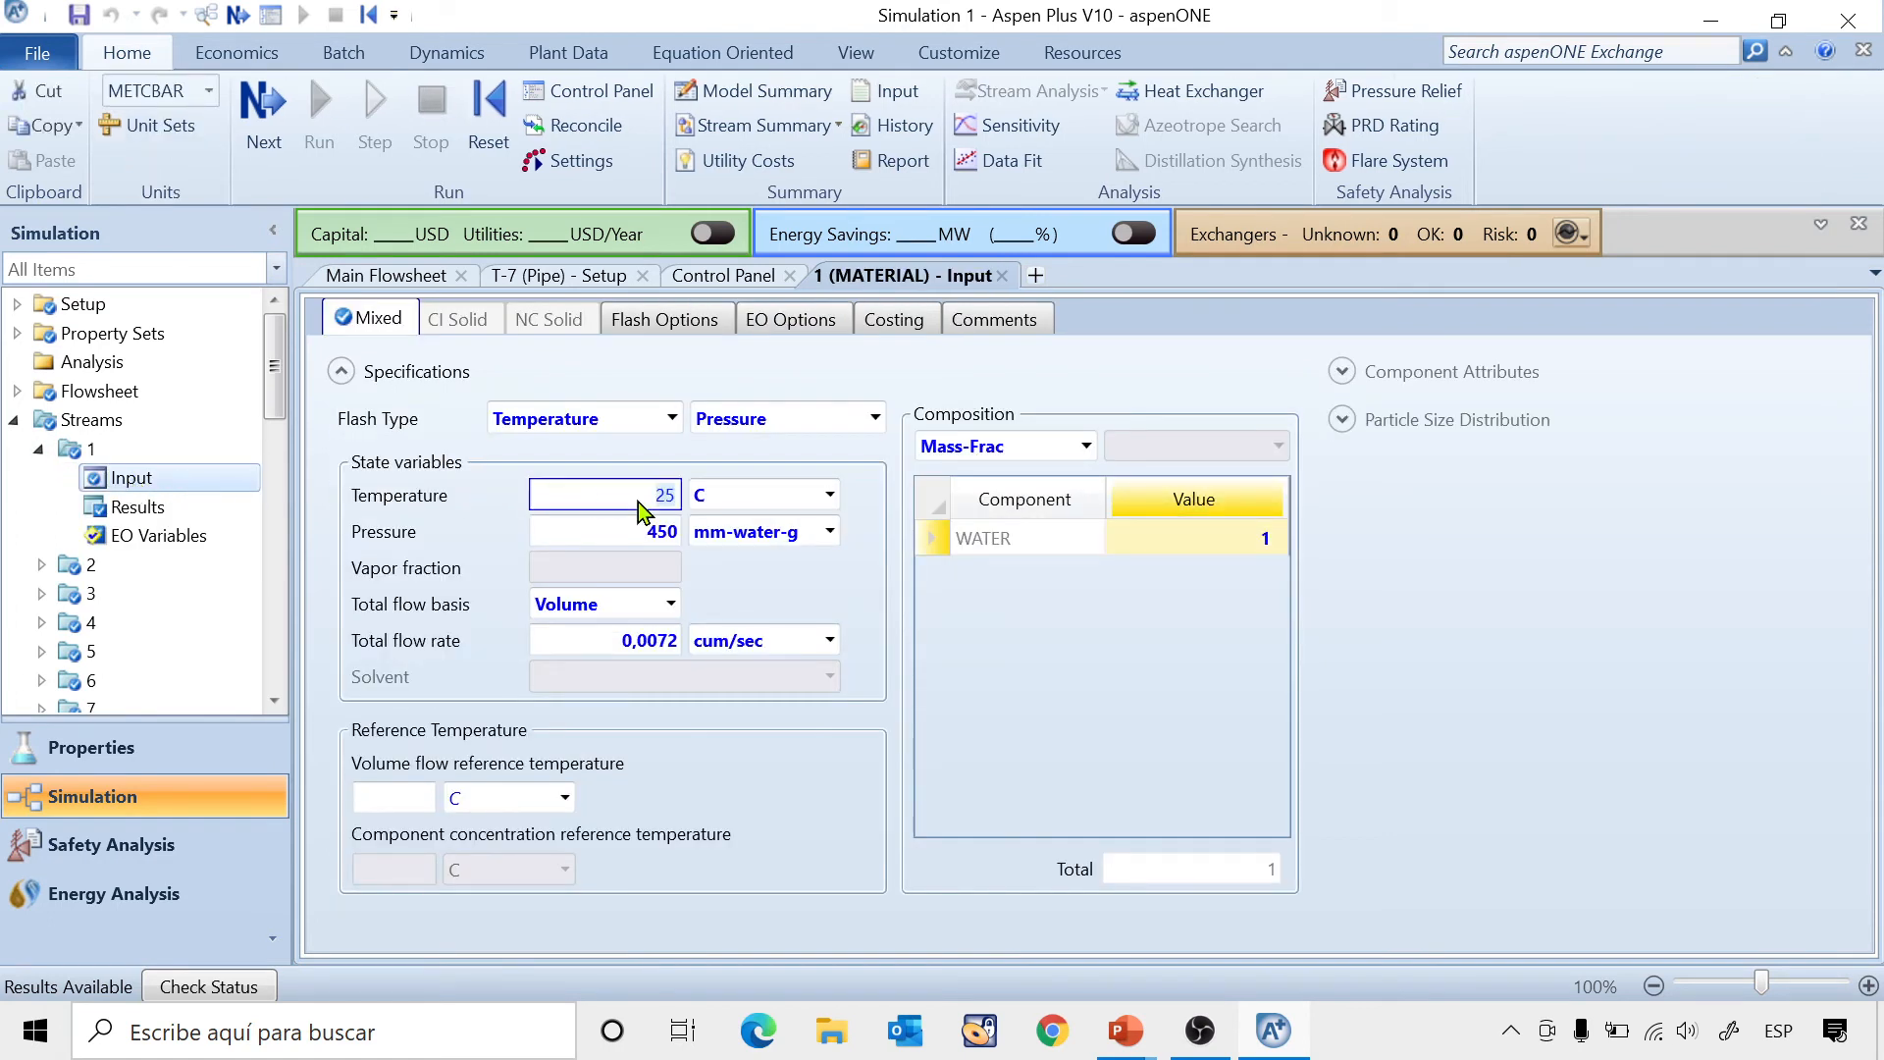
{"action": "type", "text": "70"}
{"action": "key", "text": "Return"}
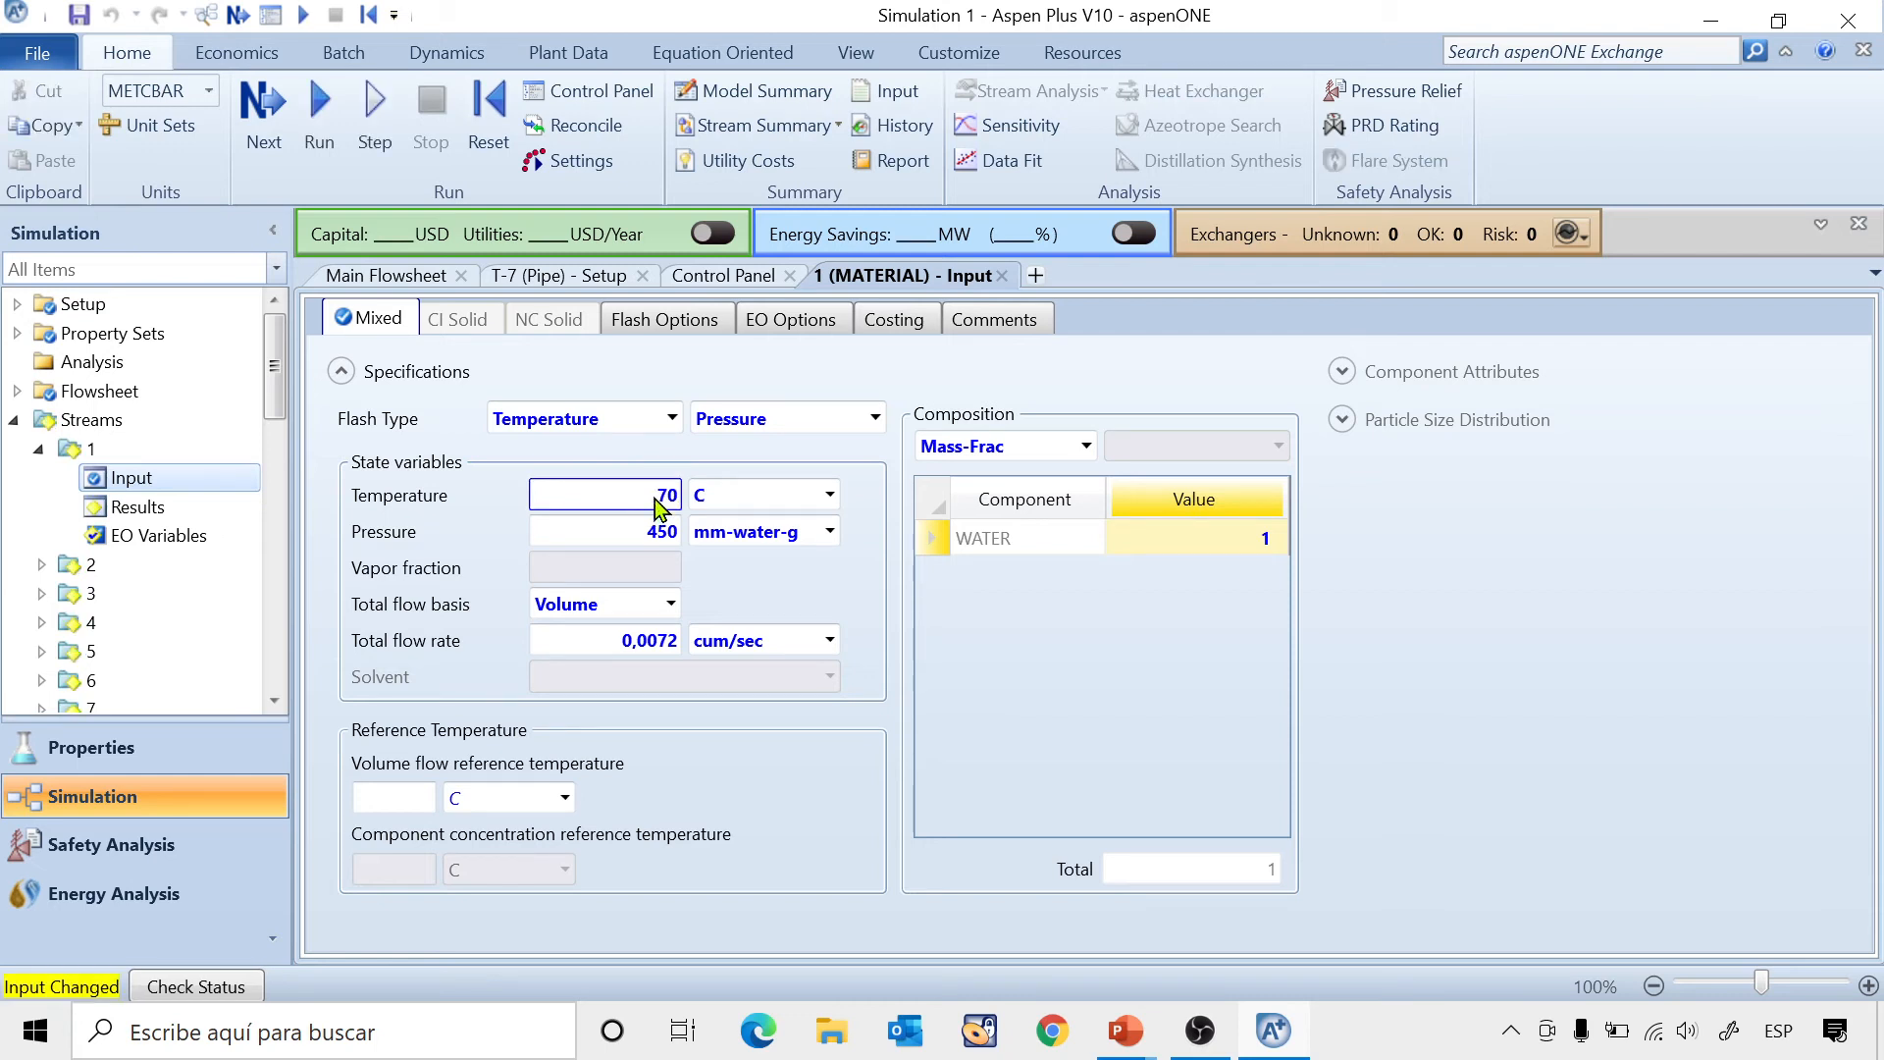
{"action": "left_click", "coordinate": [318, 112]}
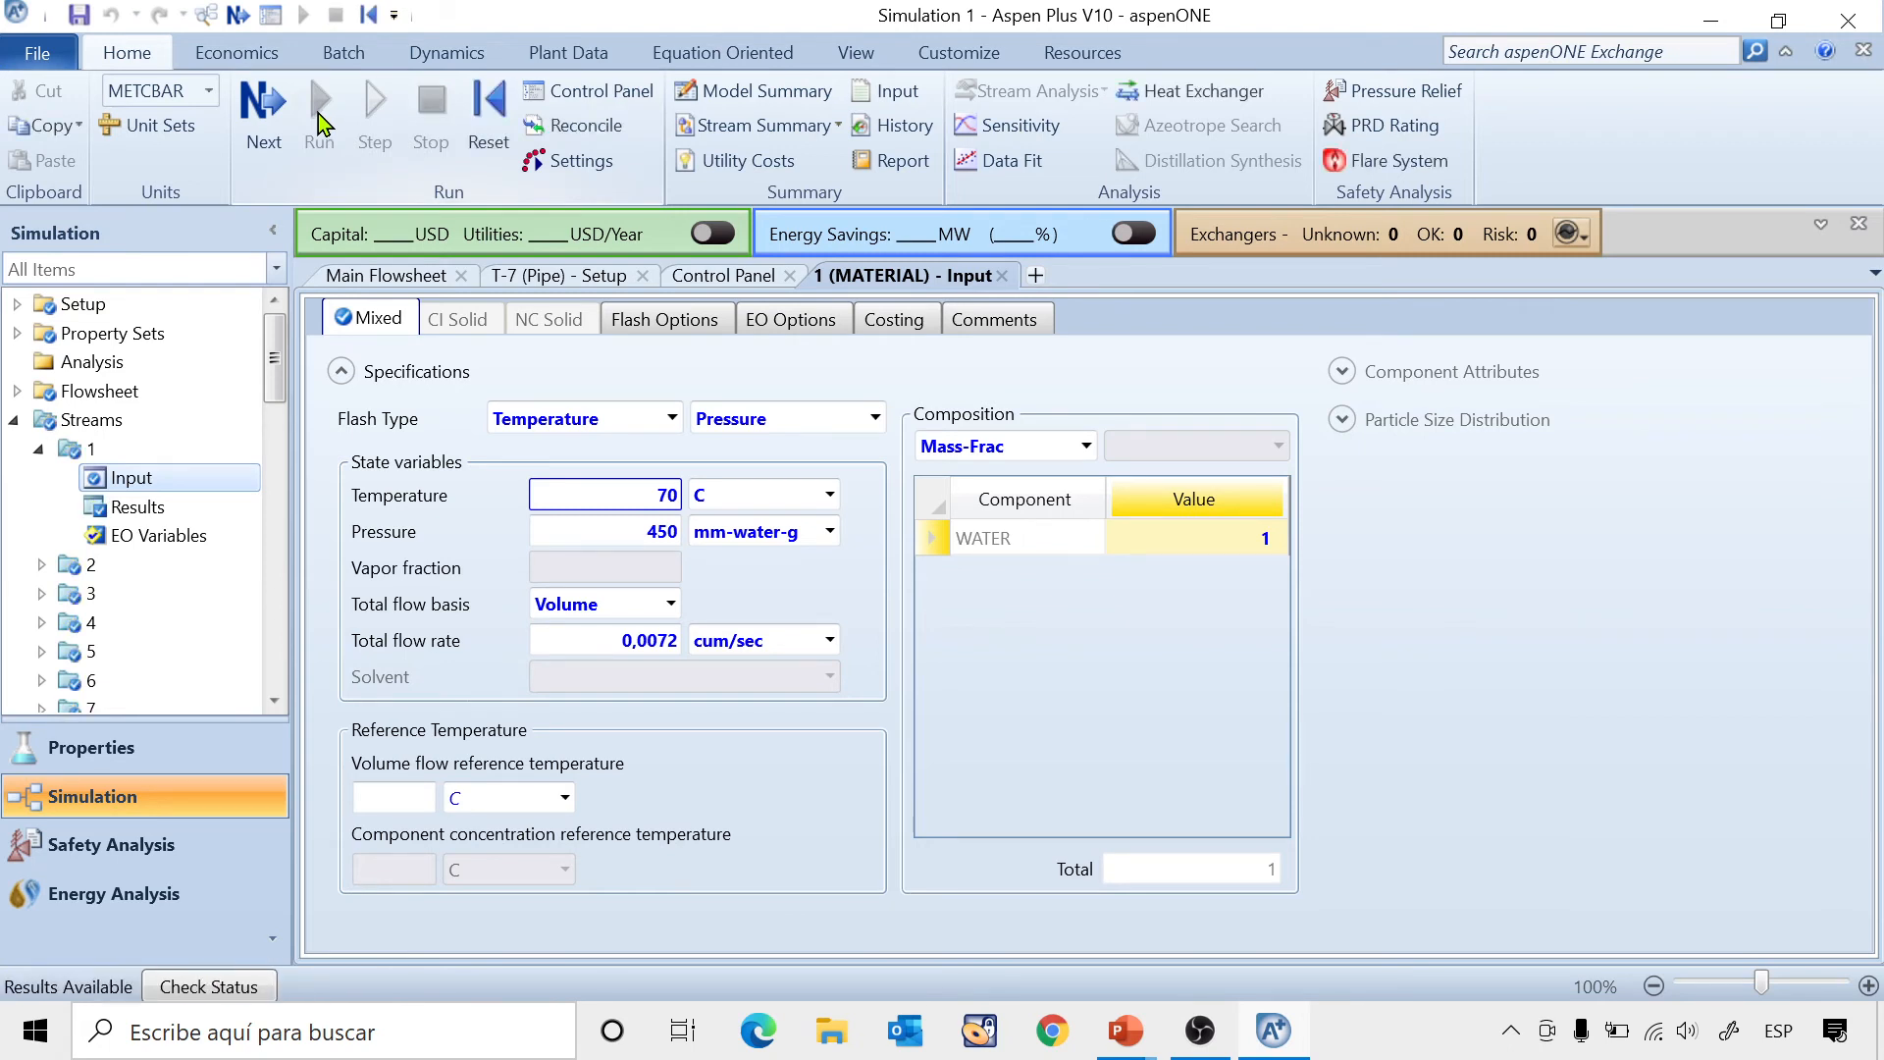
Open the results summary of pump P1 and examine its power and available NPSH for the 70 C feed.
{"action": "left_click", "coordinate": [507, 275]}
{"action": "scroll", "coordinate": [281, 469], "scroll_direction": "up", "scroll_amount": 3}
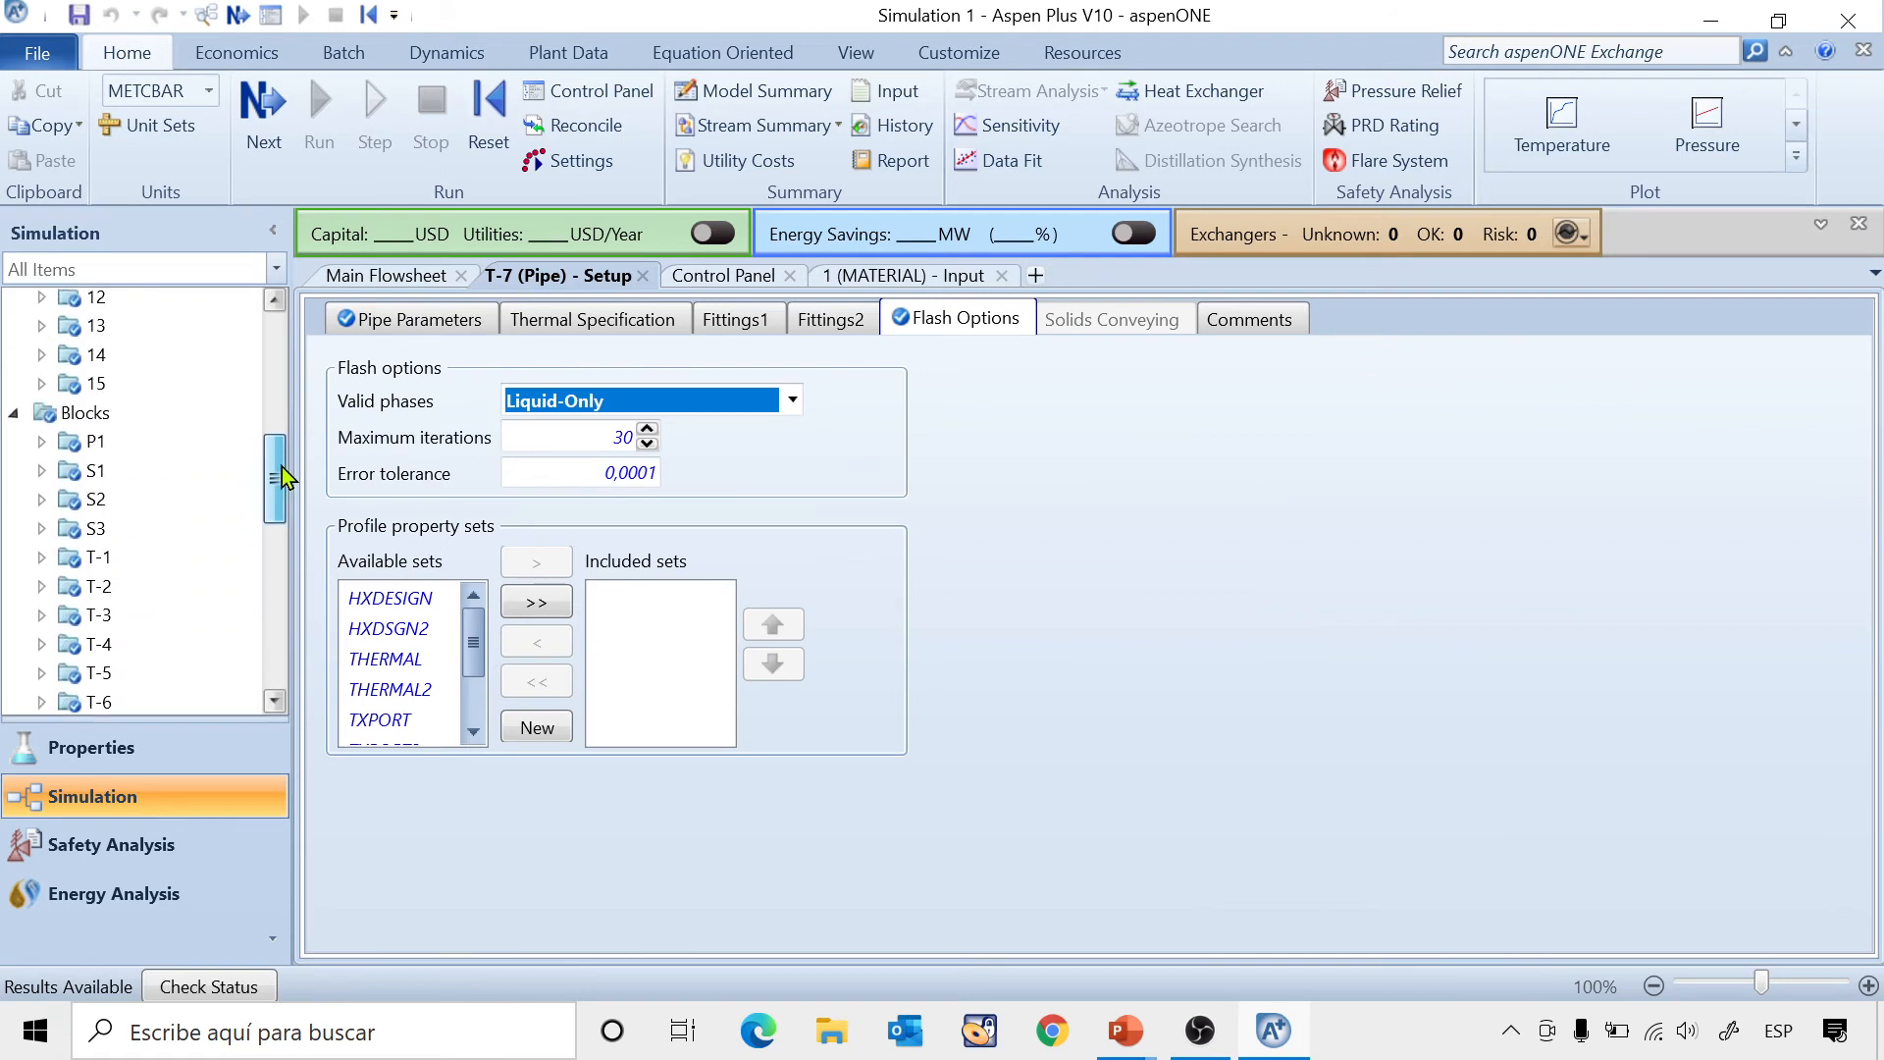
{"action": "left_click", "coordinate": [42, 478]}
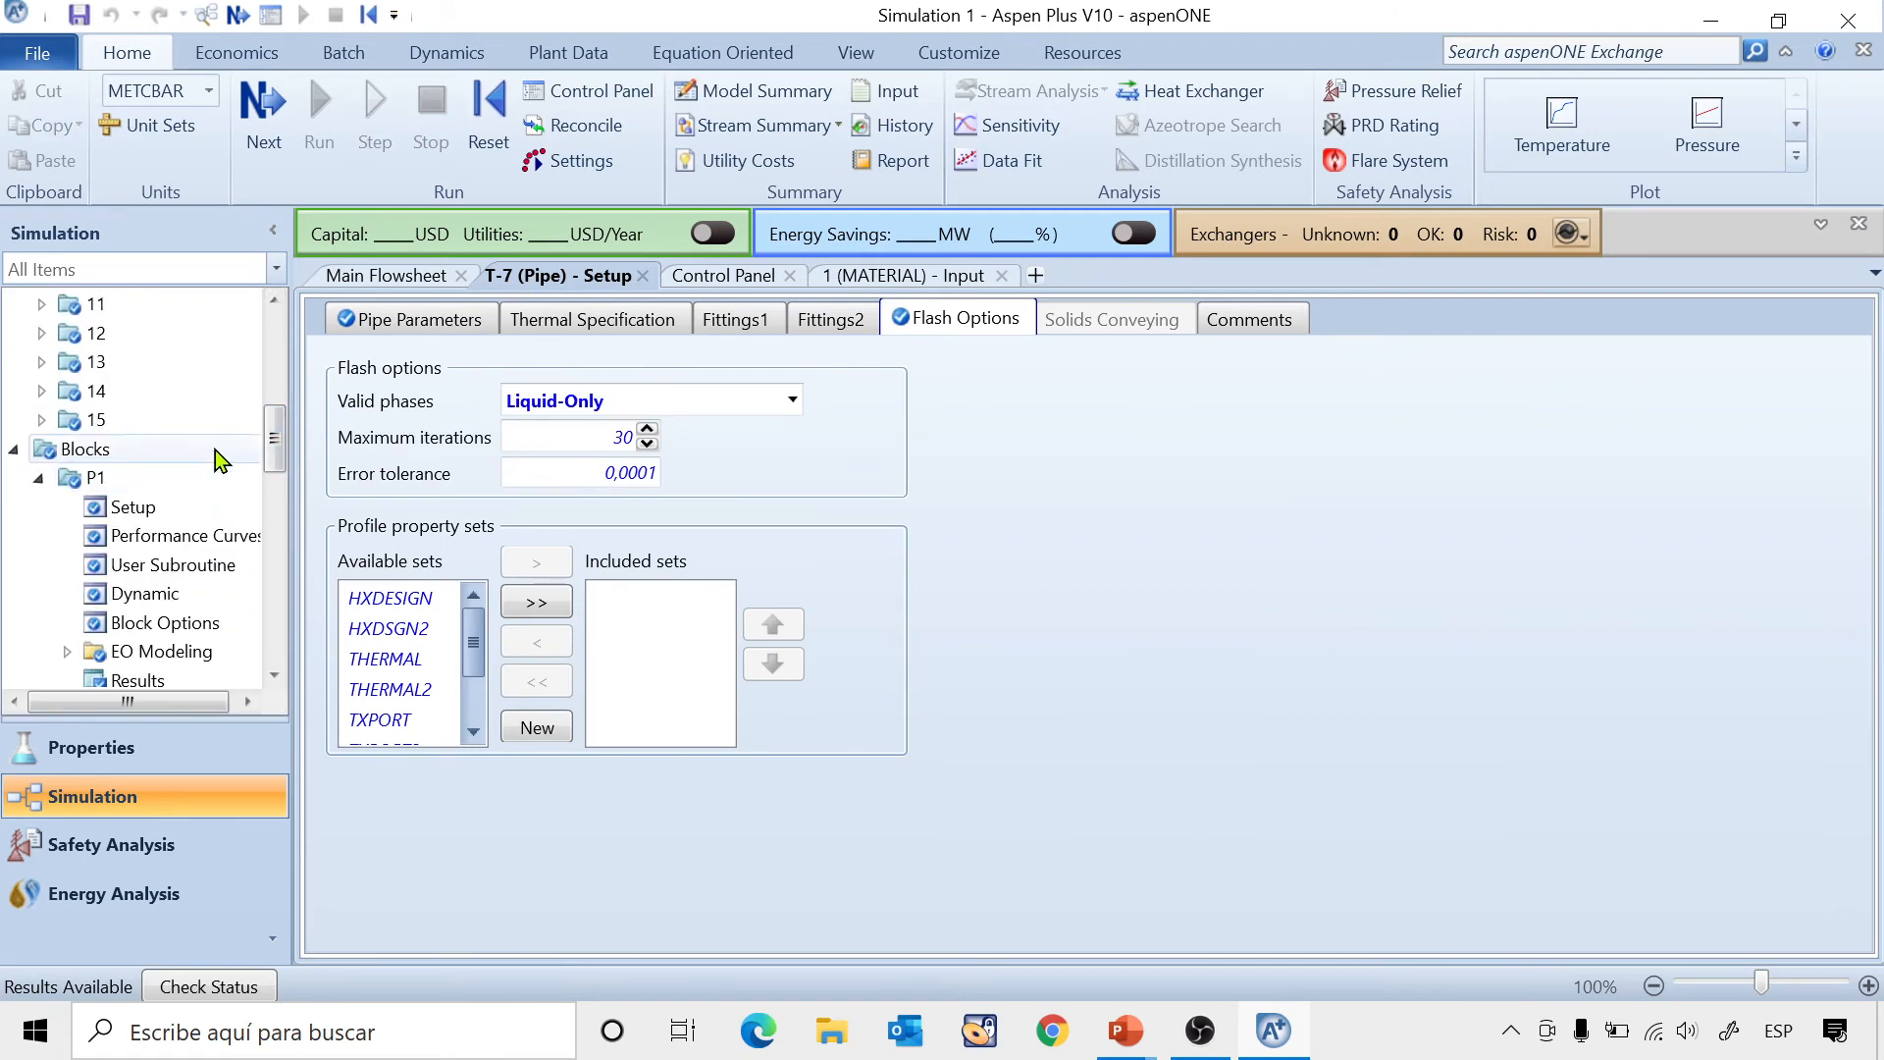
{"action": "left_click_drag", "start_coordinate": [273, 432], "coordinate": [277, 460]}
{"action": "left_click", "coordinate": [152, 531]}
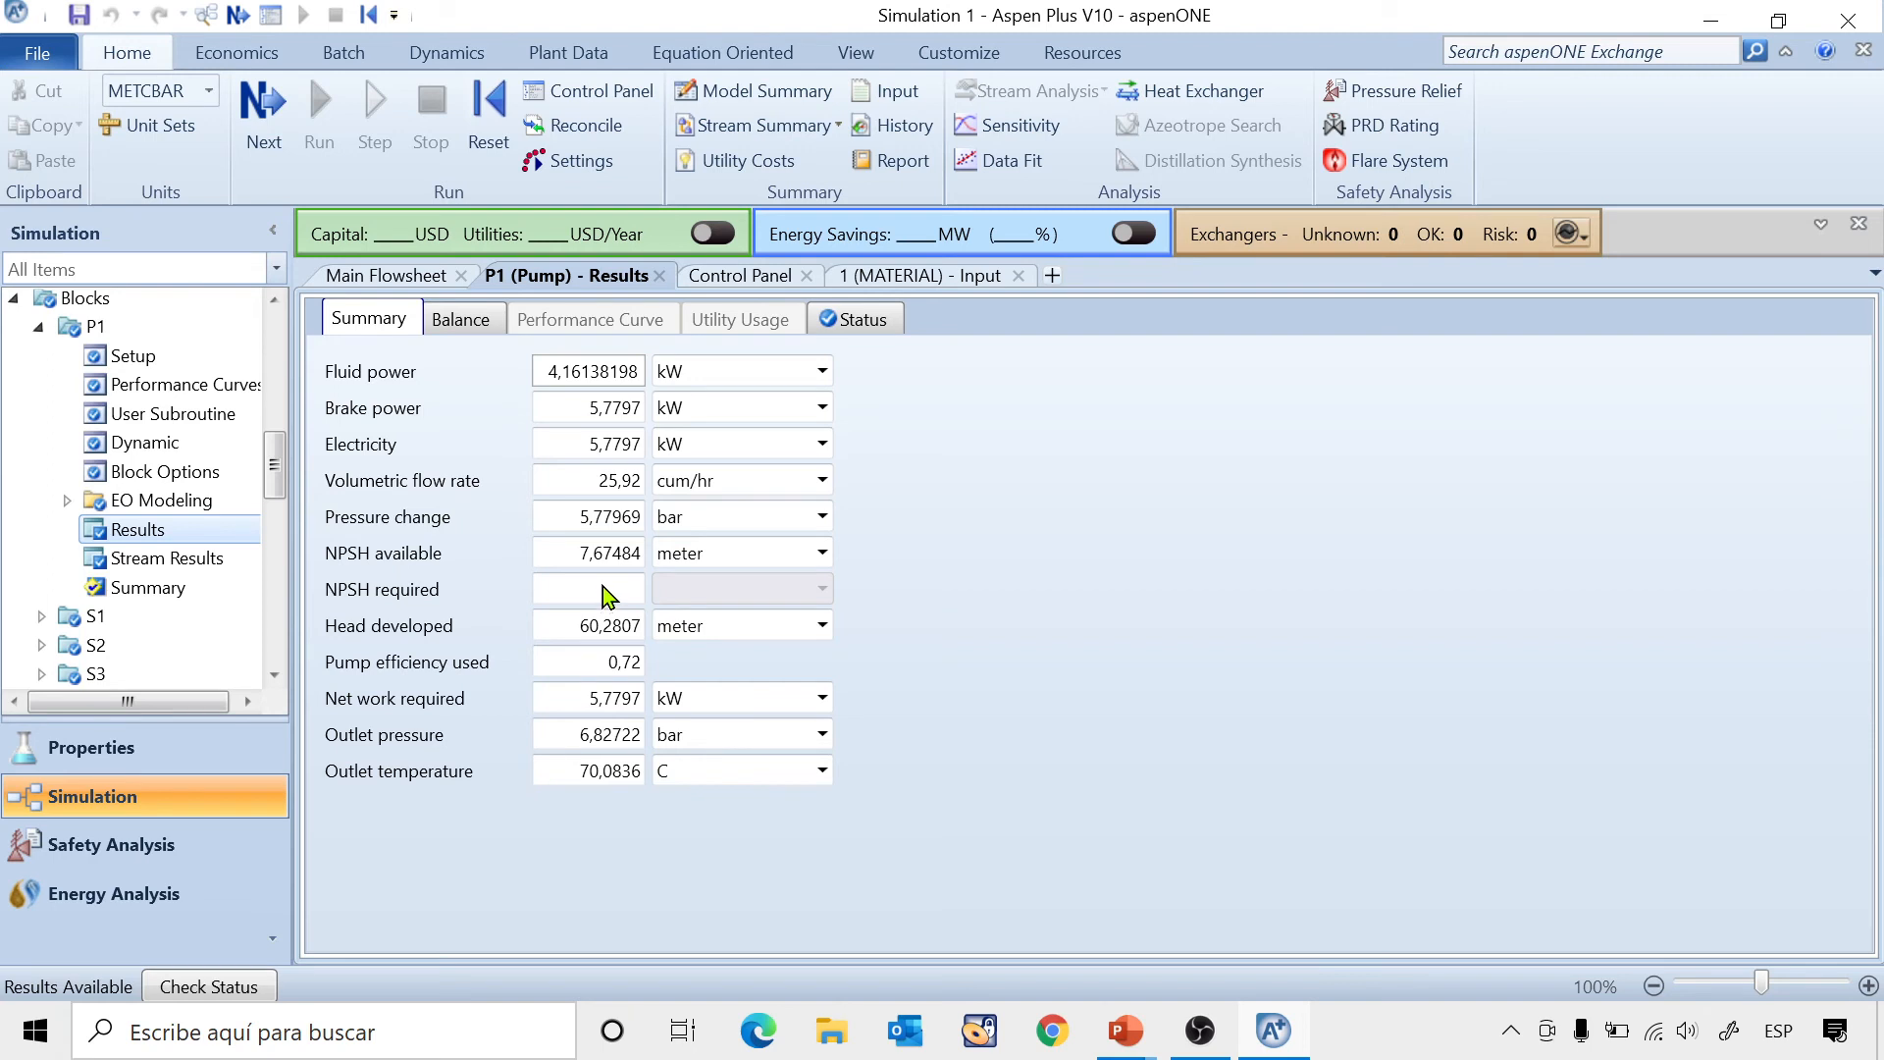
Set the input temperature of stream 1 to 25 C and rerun the simulation.
{"action": "left_click", "coordinate": [874, 275]}
{"action": "left_click", "coordinate": [642, 506]}
{"action": "type", "text": "25"}
{"action": "key", "text": "Return"}
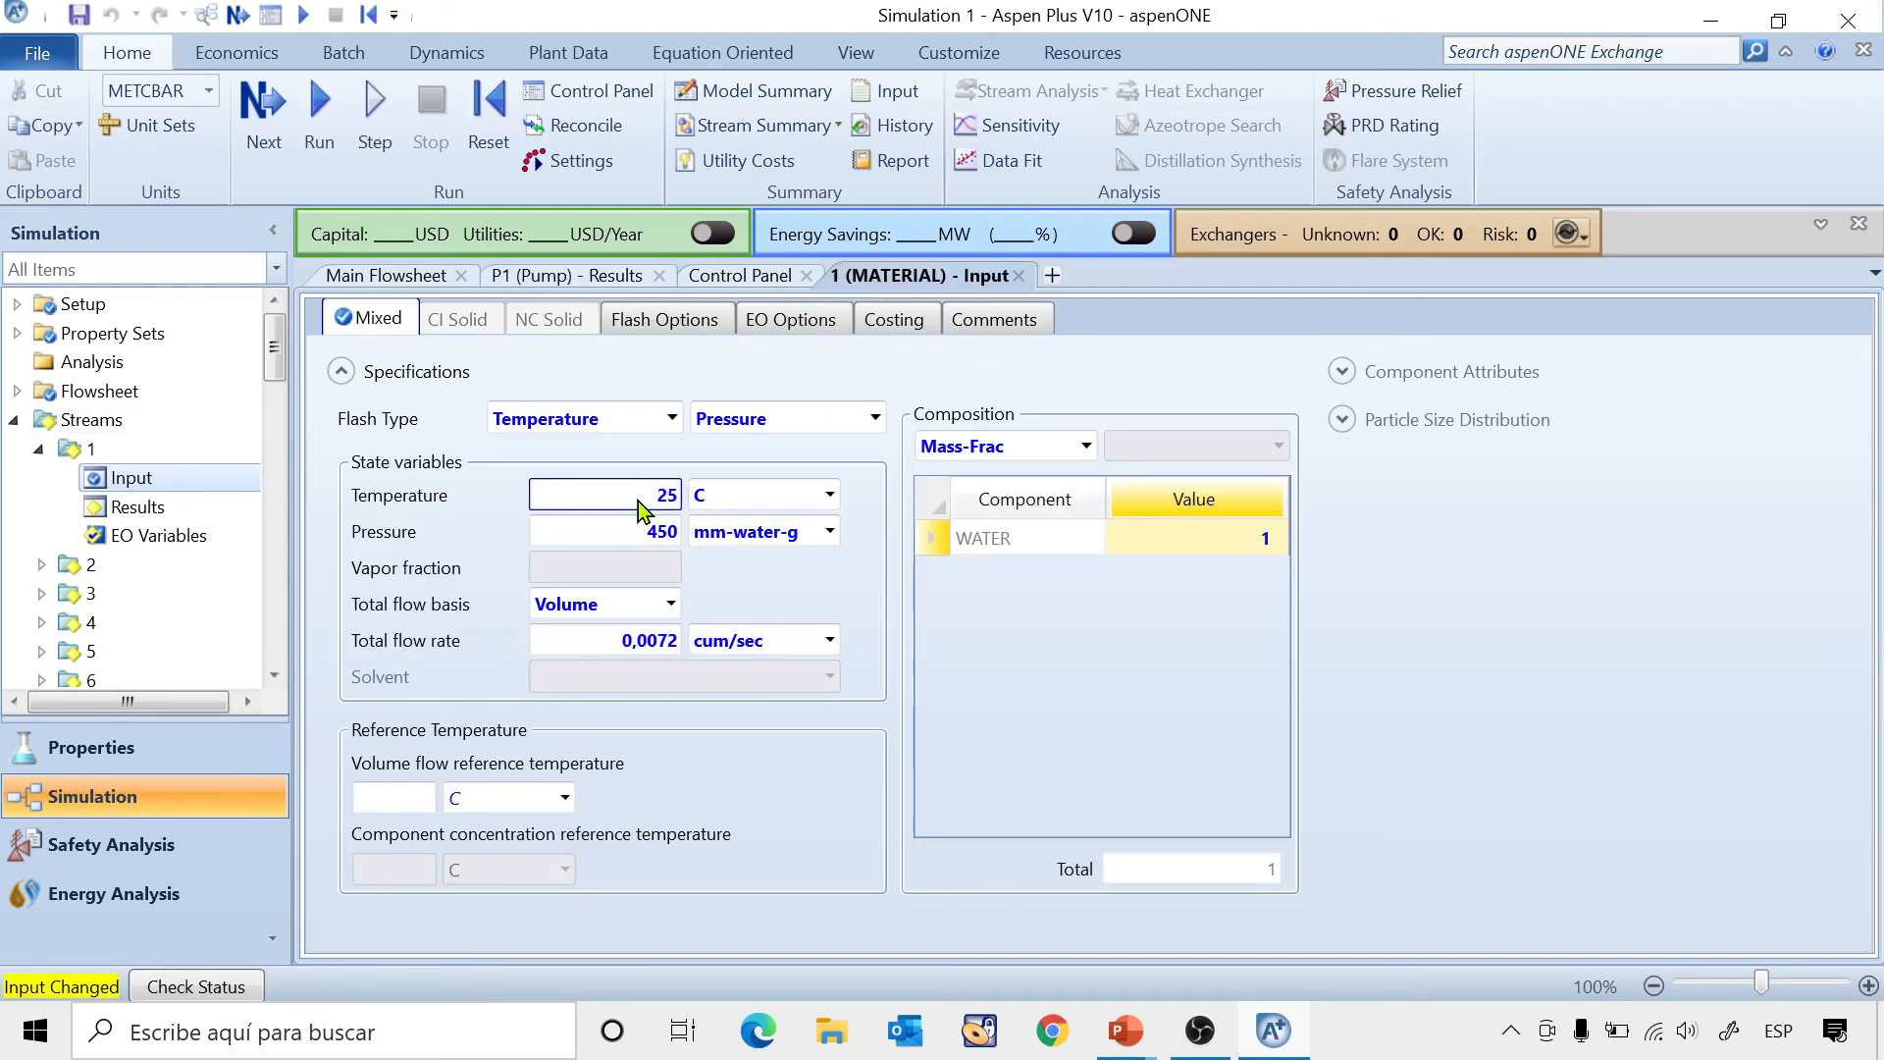
{"action": "left_click", "coordinate": [319, 130]}
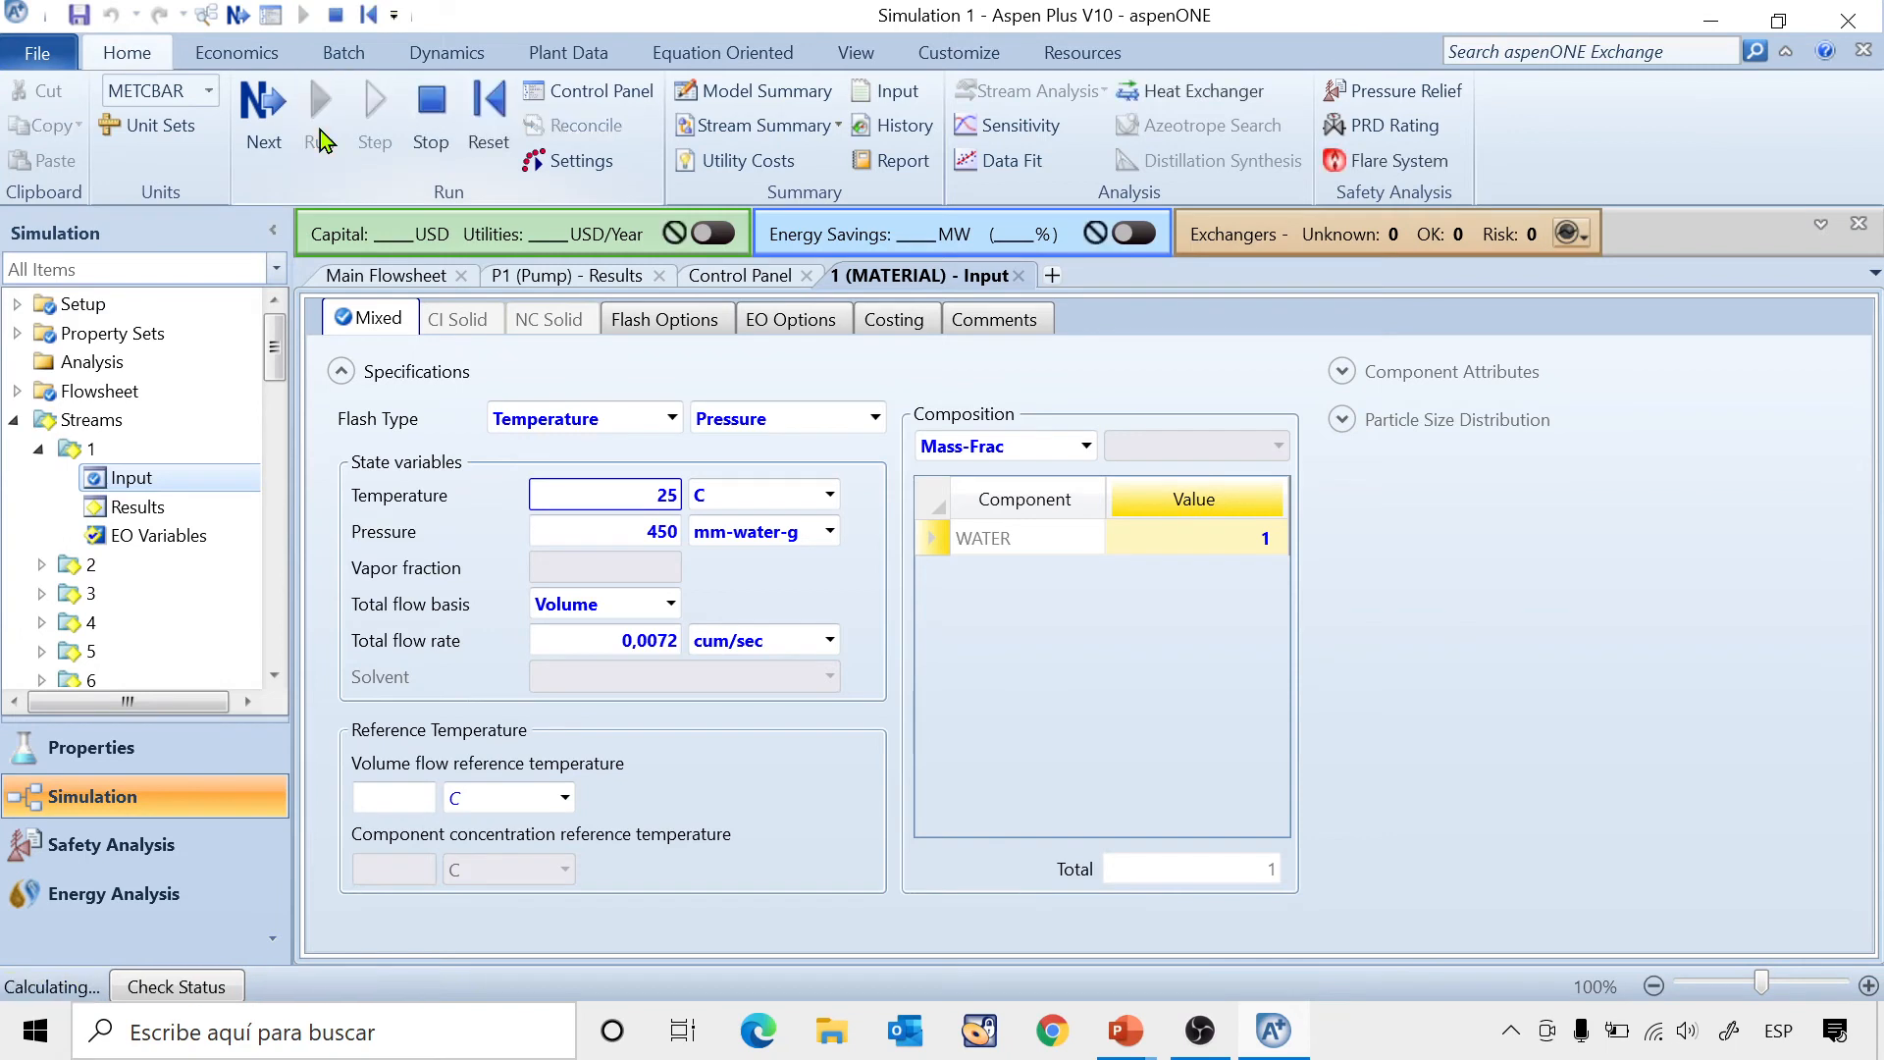
Review the recalculated results summary of pump P1 for the 25 C feed, including the available NPSH.
{"action": "left_click", "coordinate": [538, 278]}
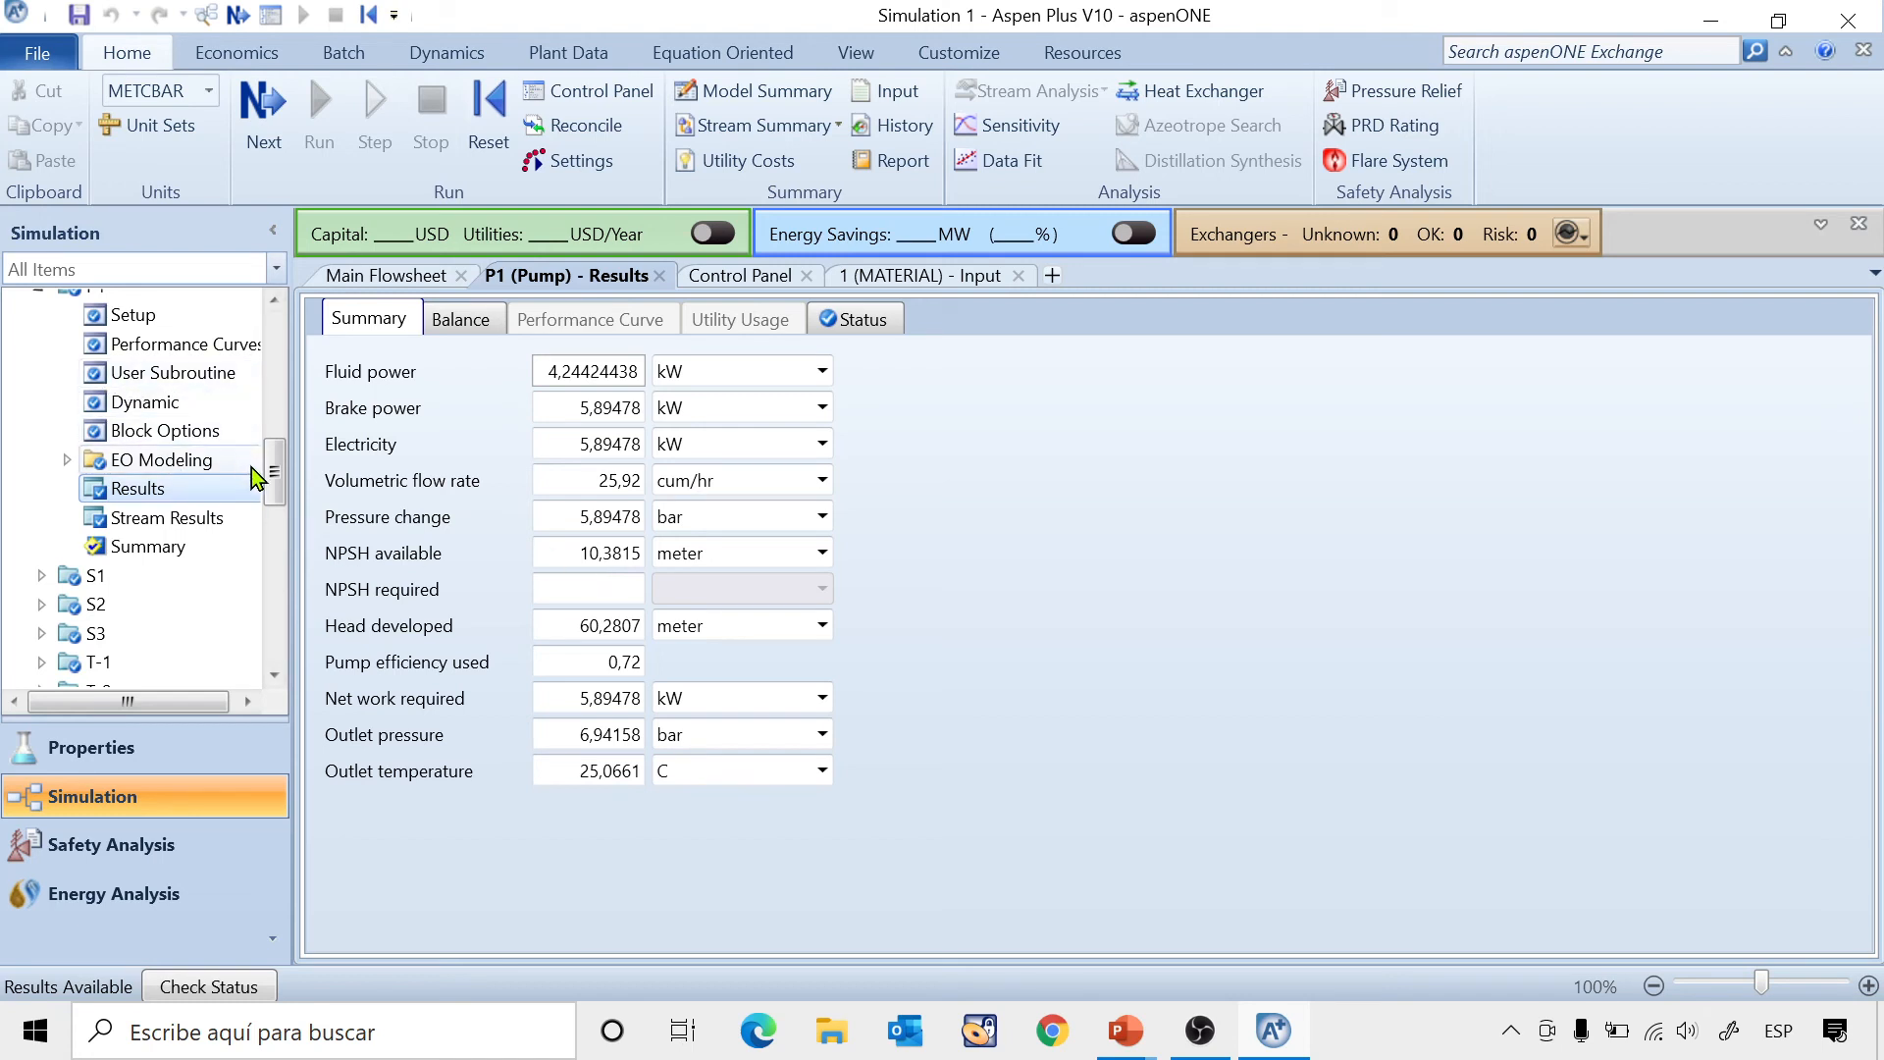
{"action": "left_click_drag", "start_coordinate": [271, 491], "coordinate": [271, 472]}
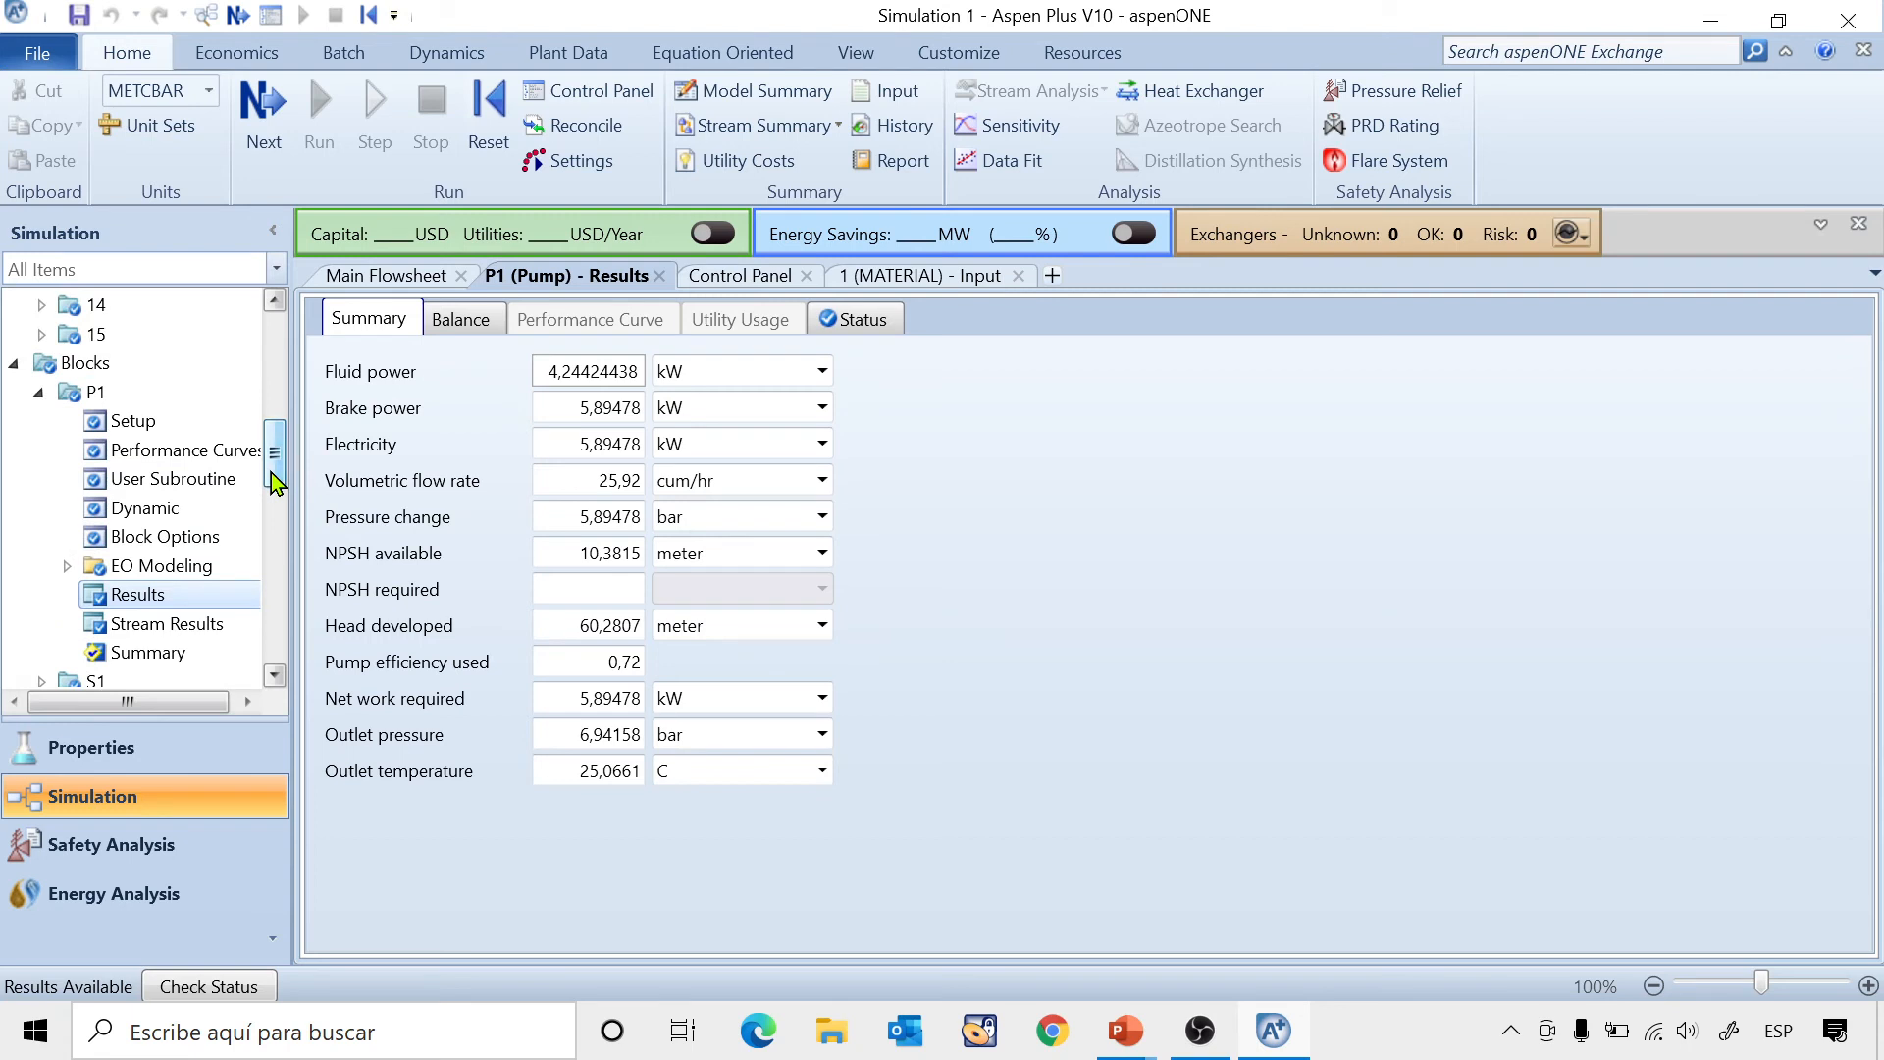
{"action": "left_click", "coordinate": [40, 394]}
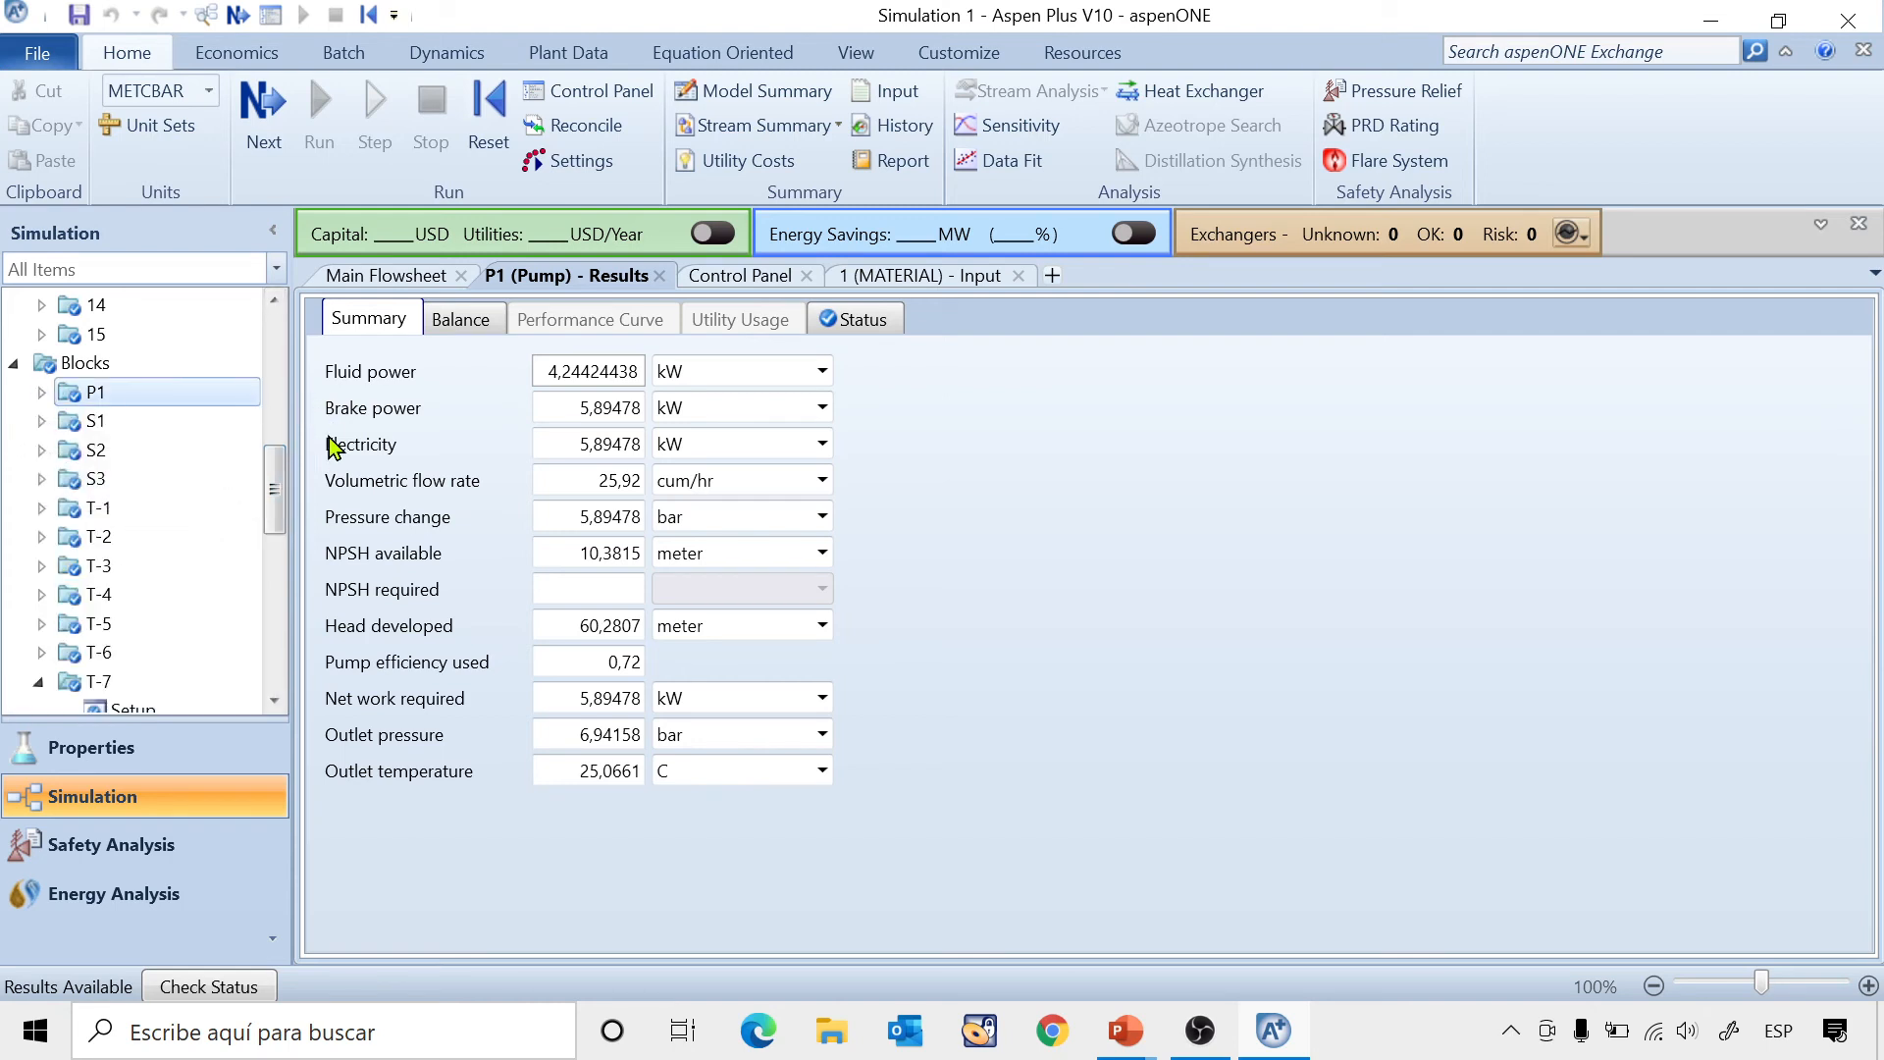
Create a new sensitivity analysis with the ID S-1 under the model analysis tools.
{"action": "left_click_drag", "start_coordinate": [280, 499], "coordinate": [279, 655]}
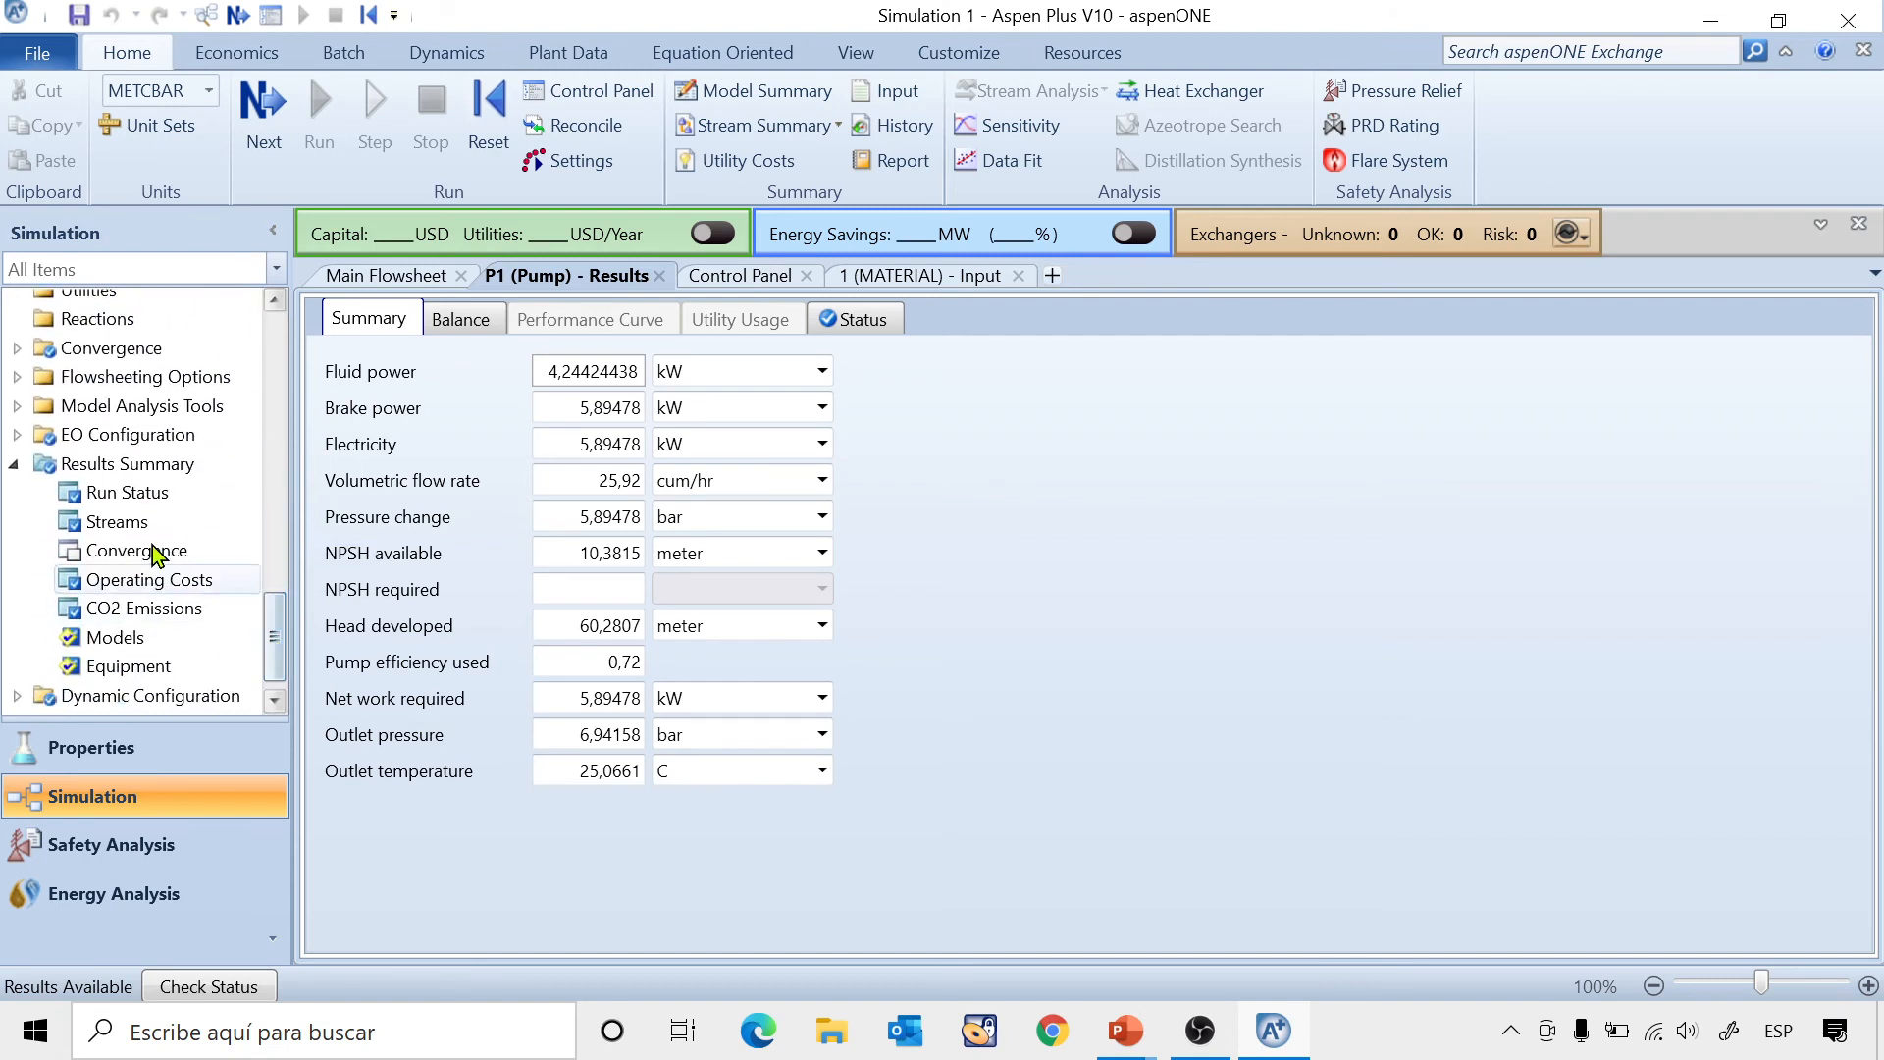
{"action": "left_click", "coordinate": [17, 407]}
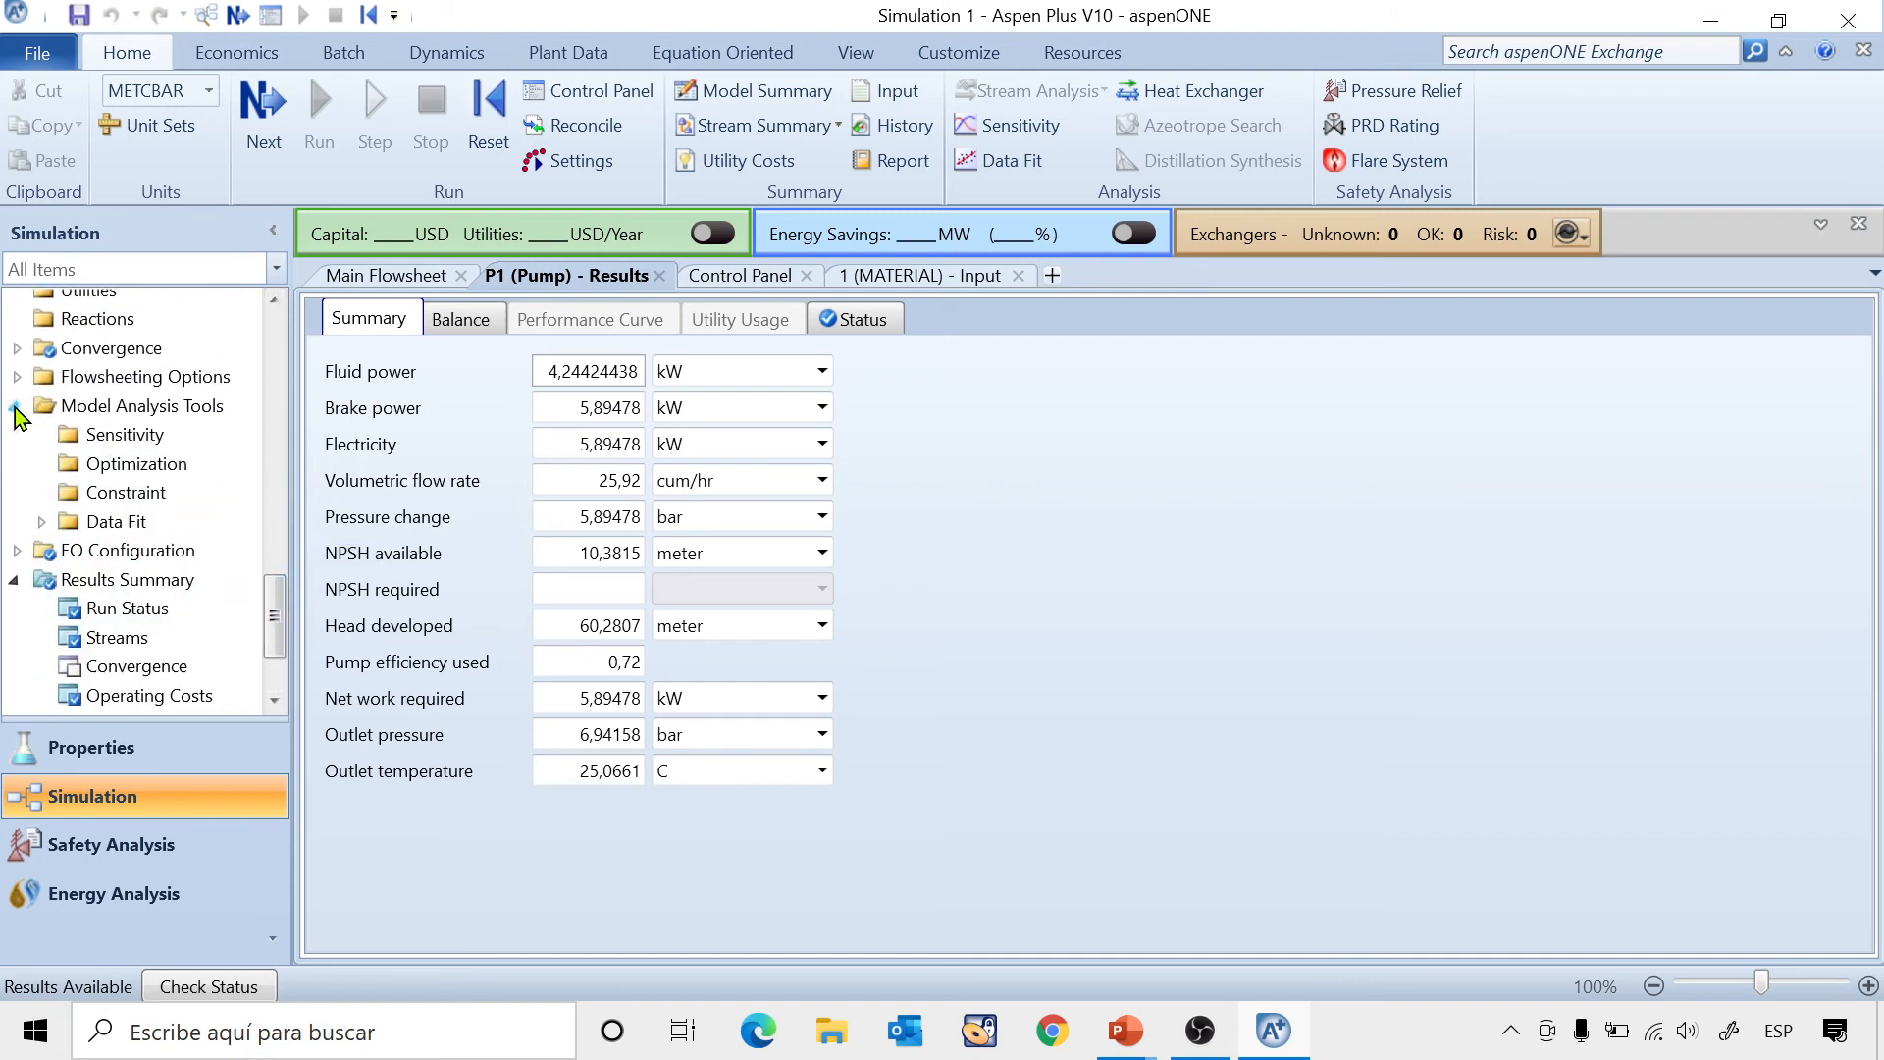
{"action": "left_click", "coordinate": [133, 444]}
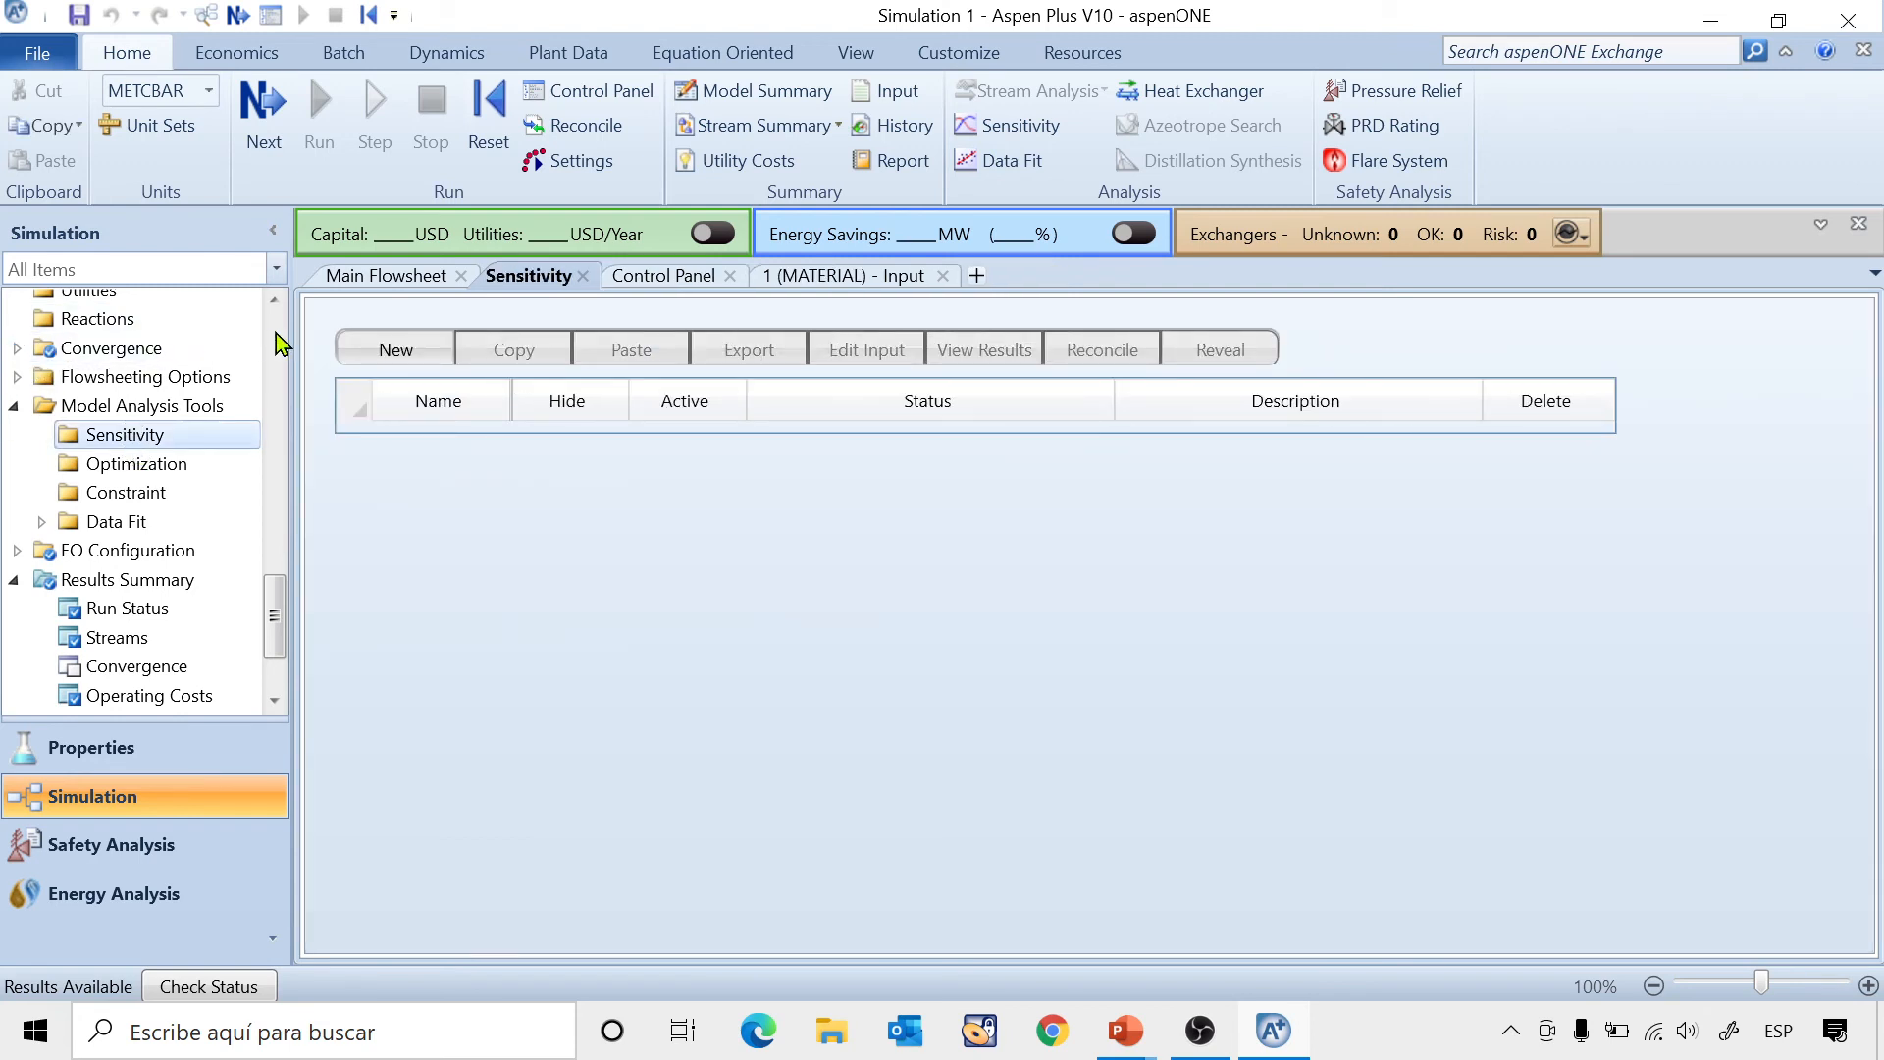
{"action": "left_click", "coordinate": [363, 350]}
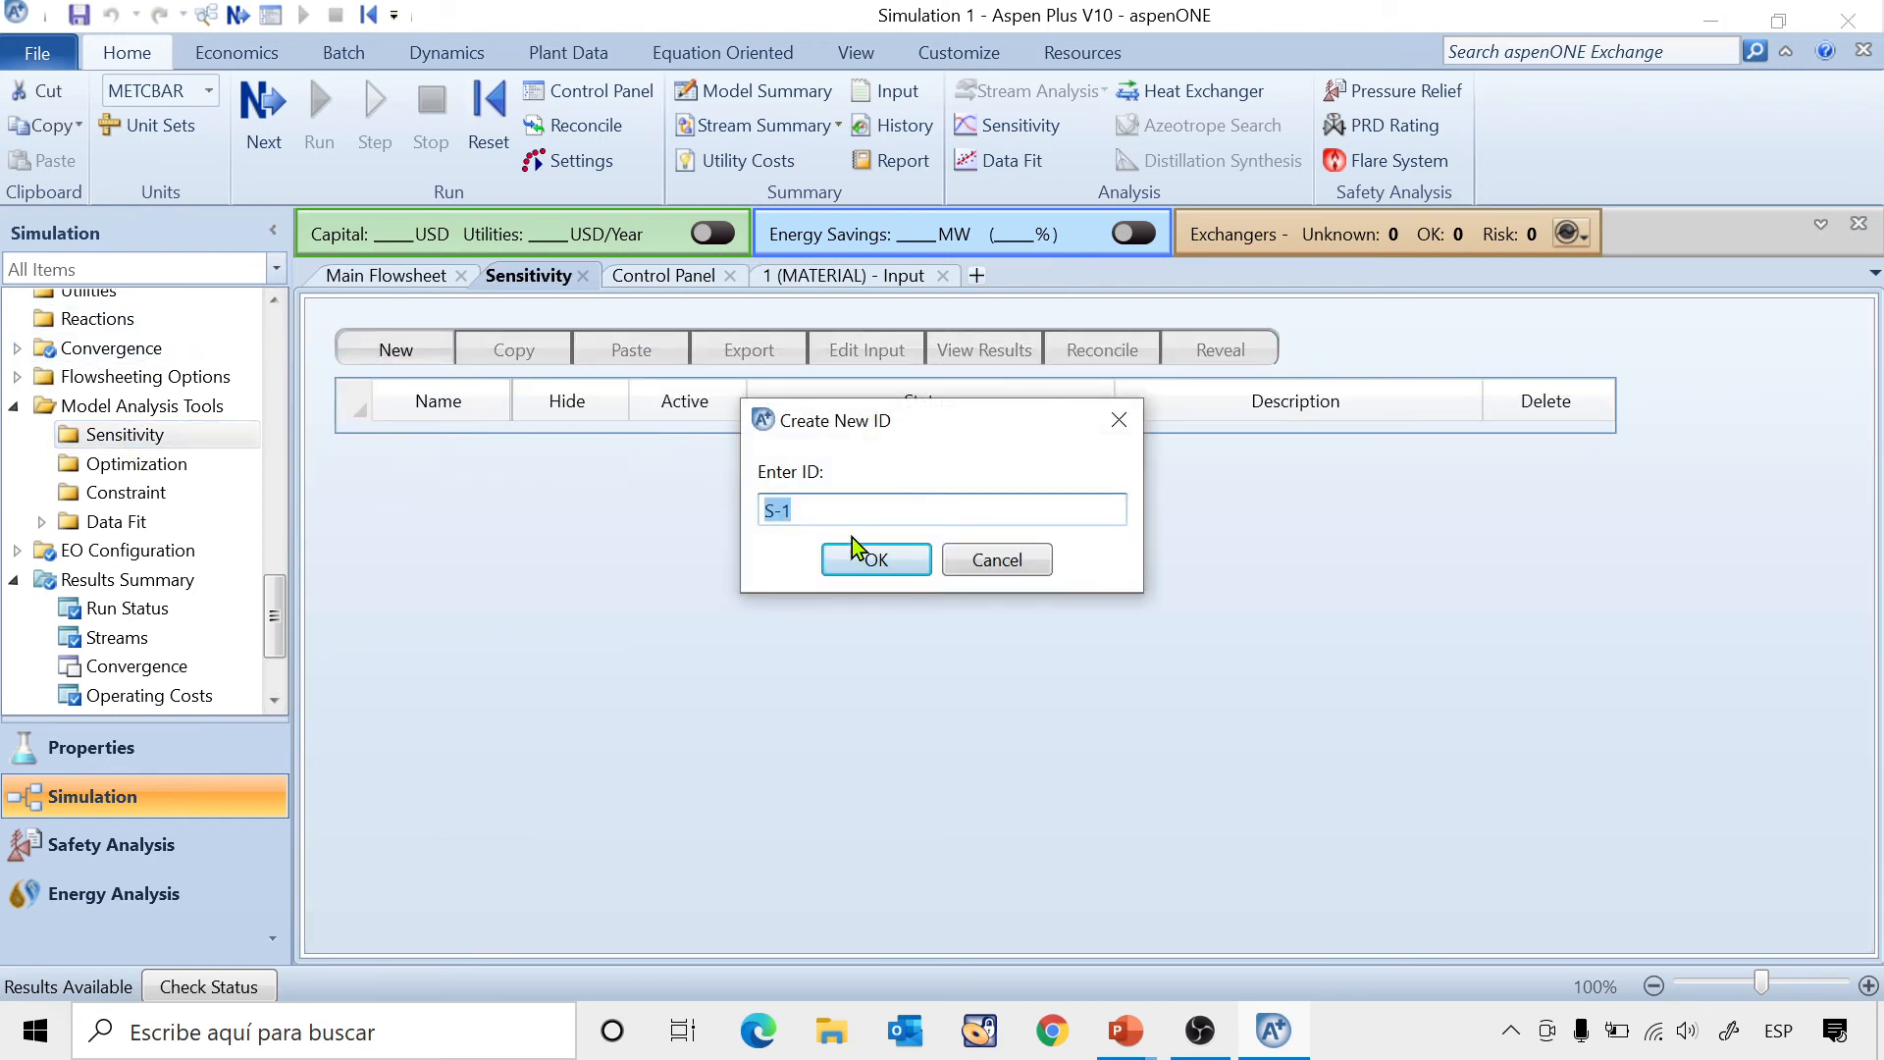
{"action": "left_click", "coordinate": [868, 558]}
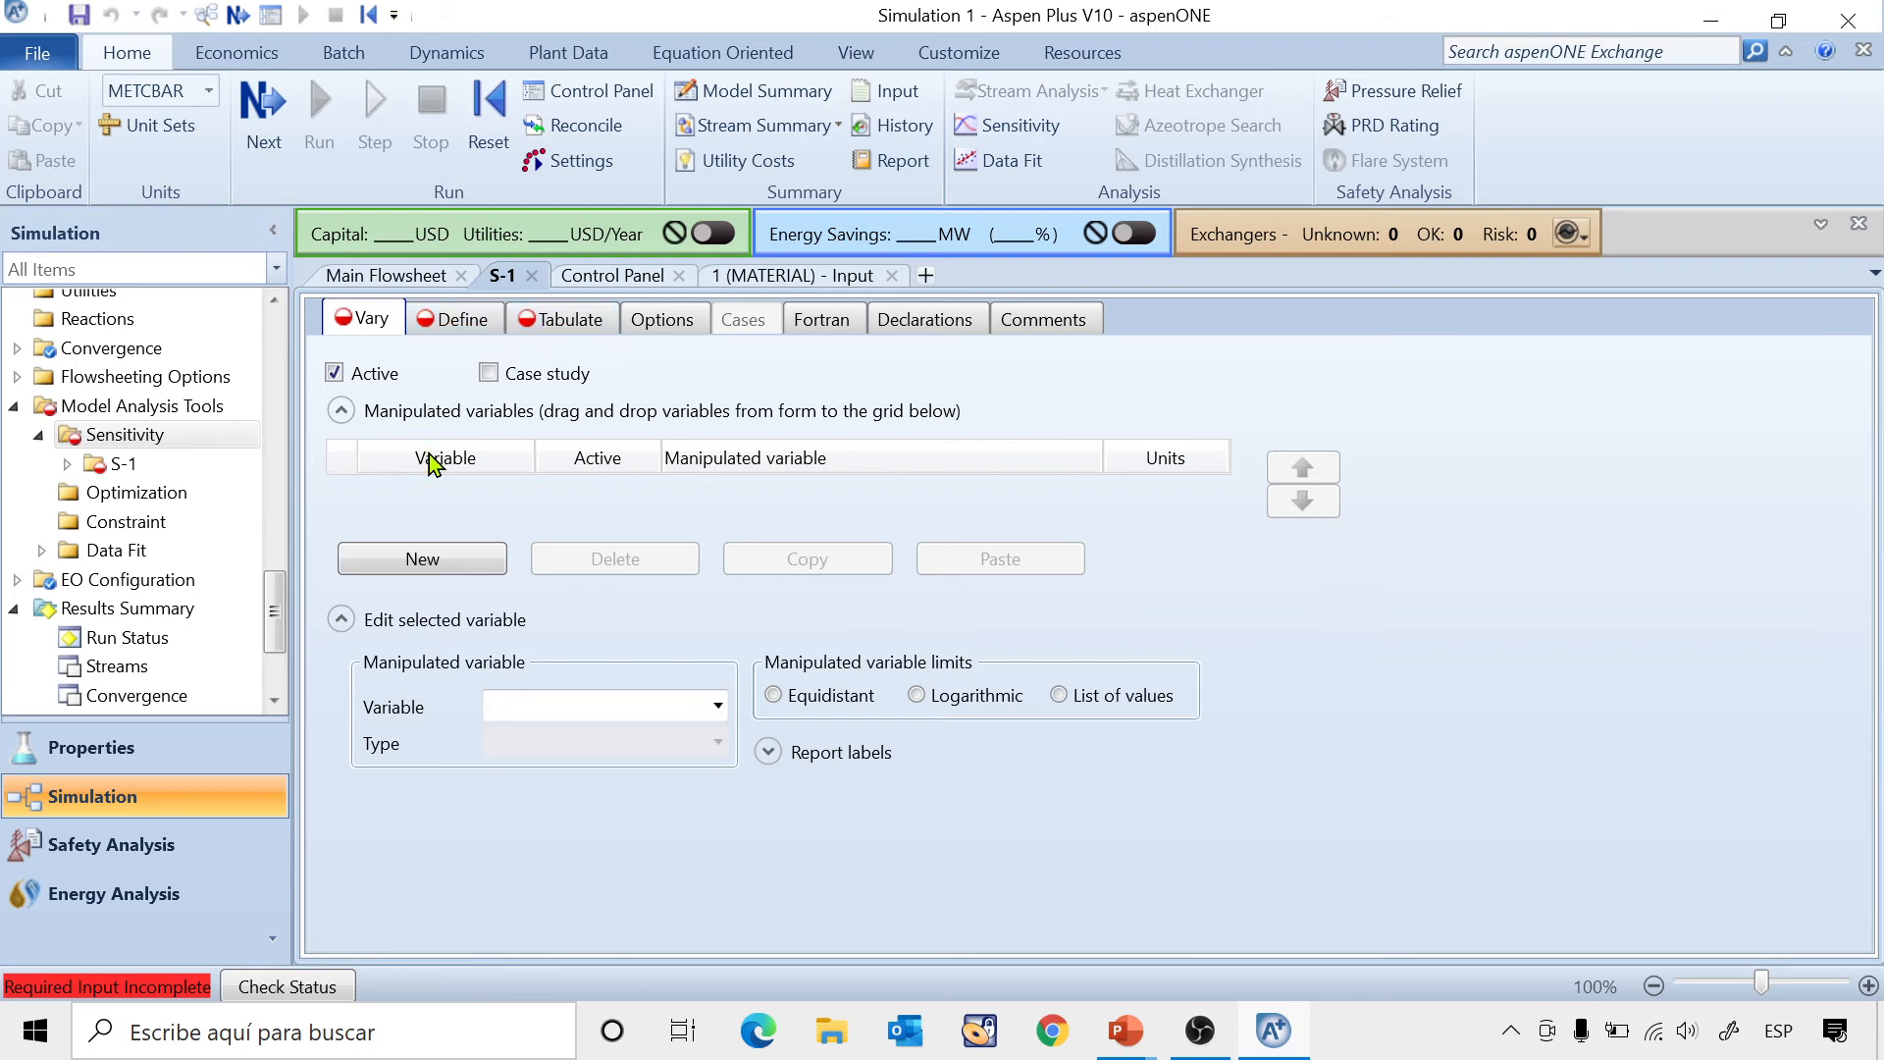
Add a manipulated variable of type Stream-Var for stream 1, substream MIXED, varying STDVOL-FLOW in cum/hr.
{"action": "left_click", "coordinate": [437, 559]}
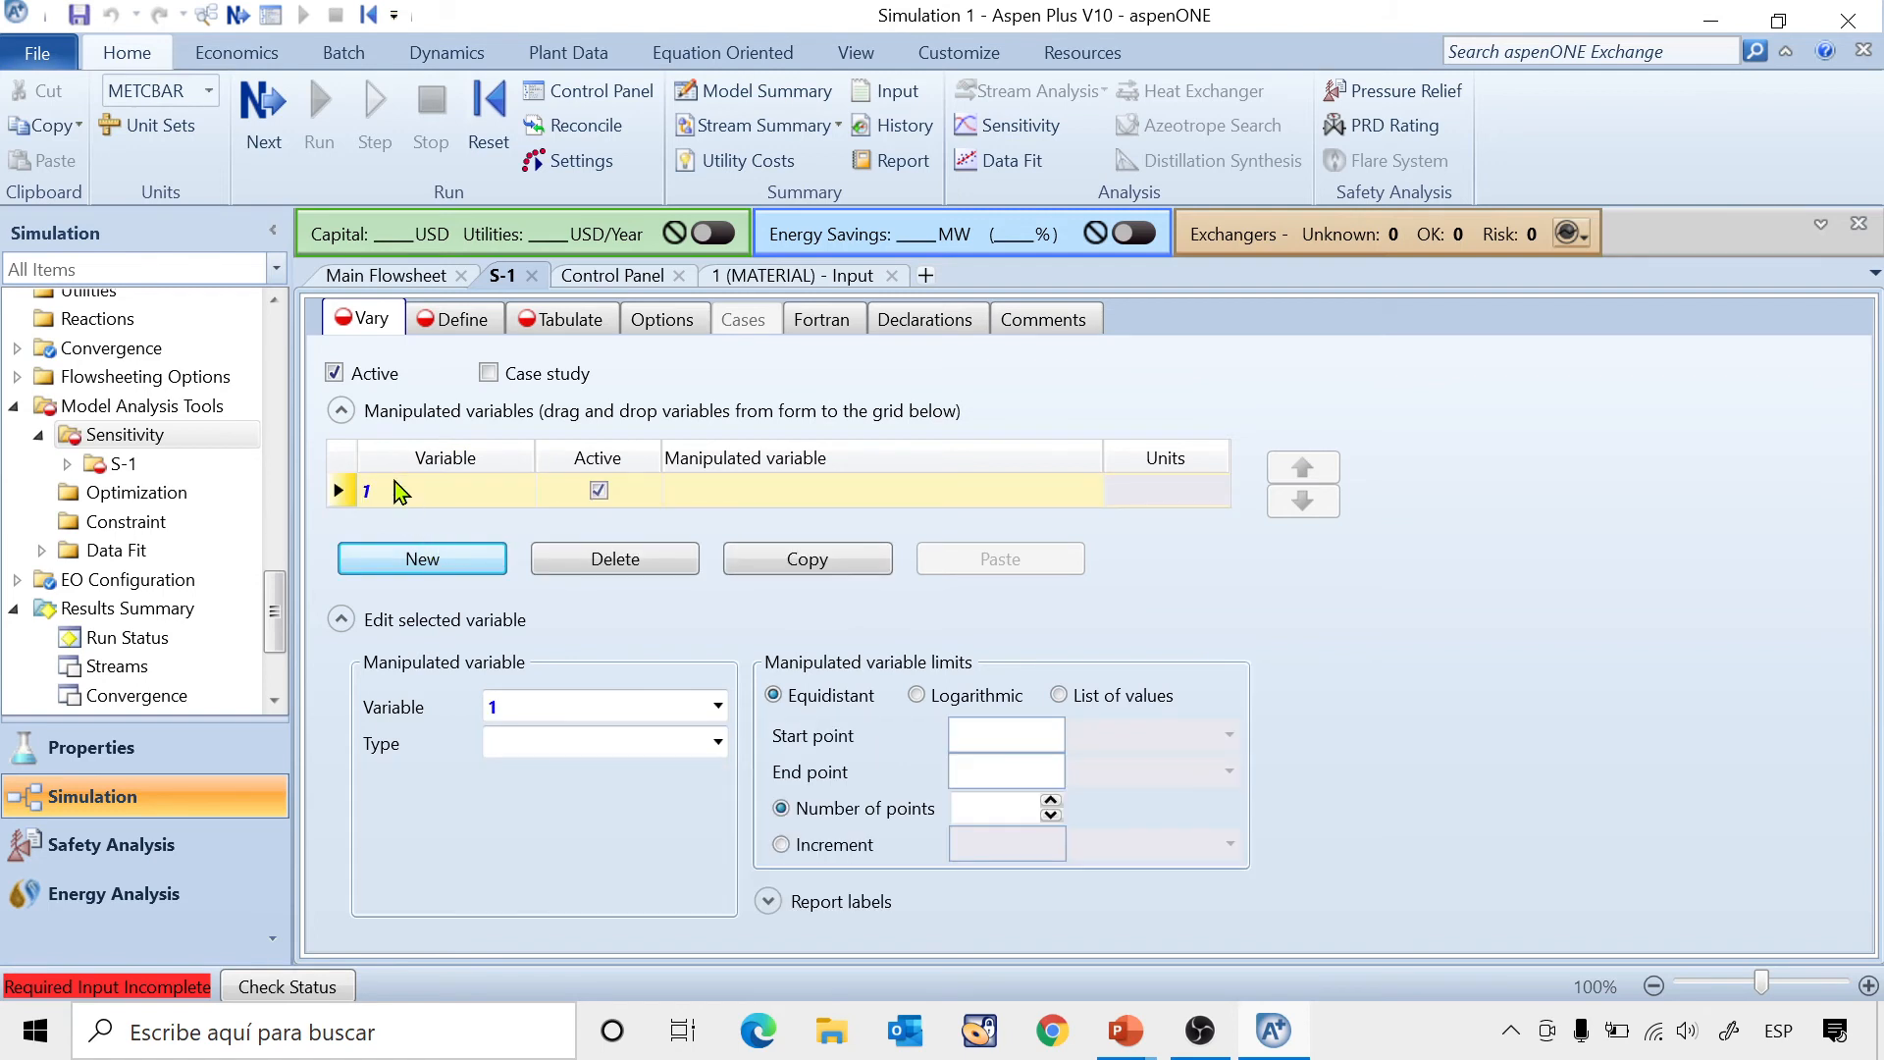
{"action": "left_click", "coordinate": [718, 742]}
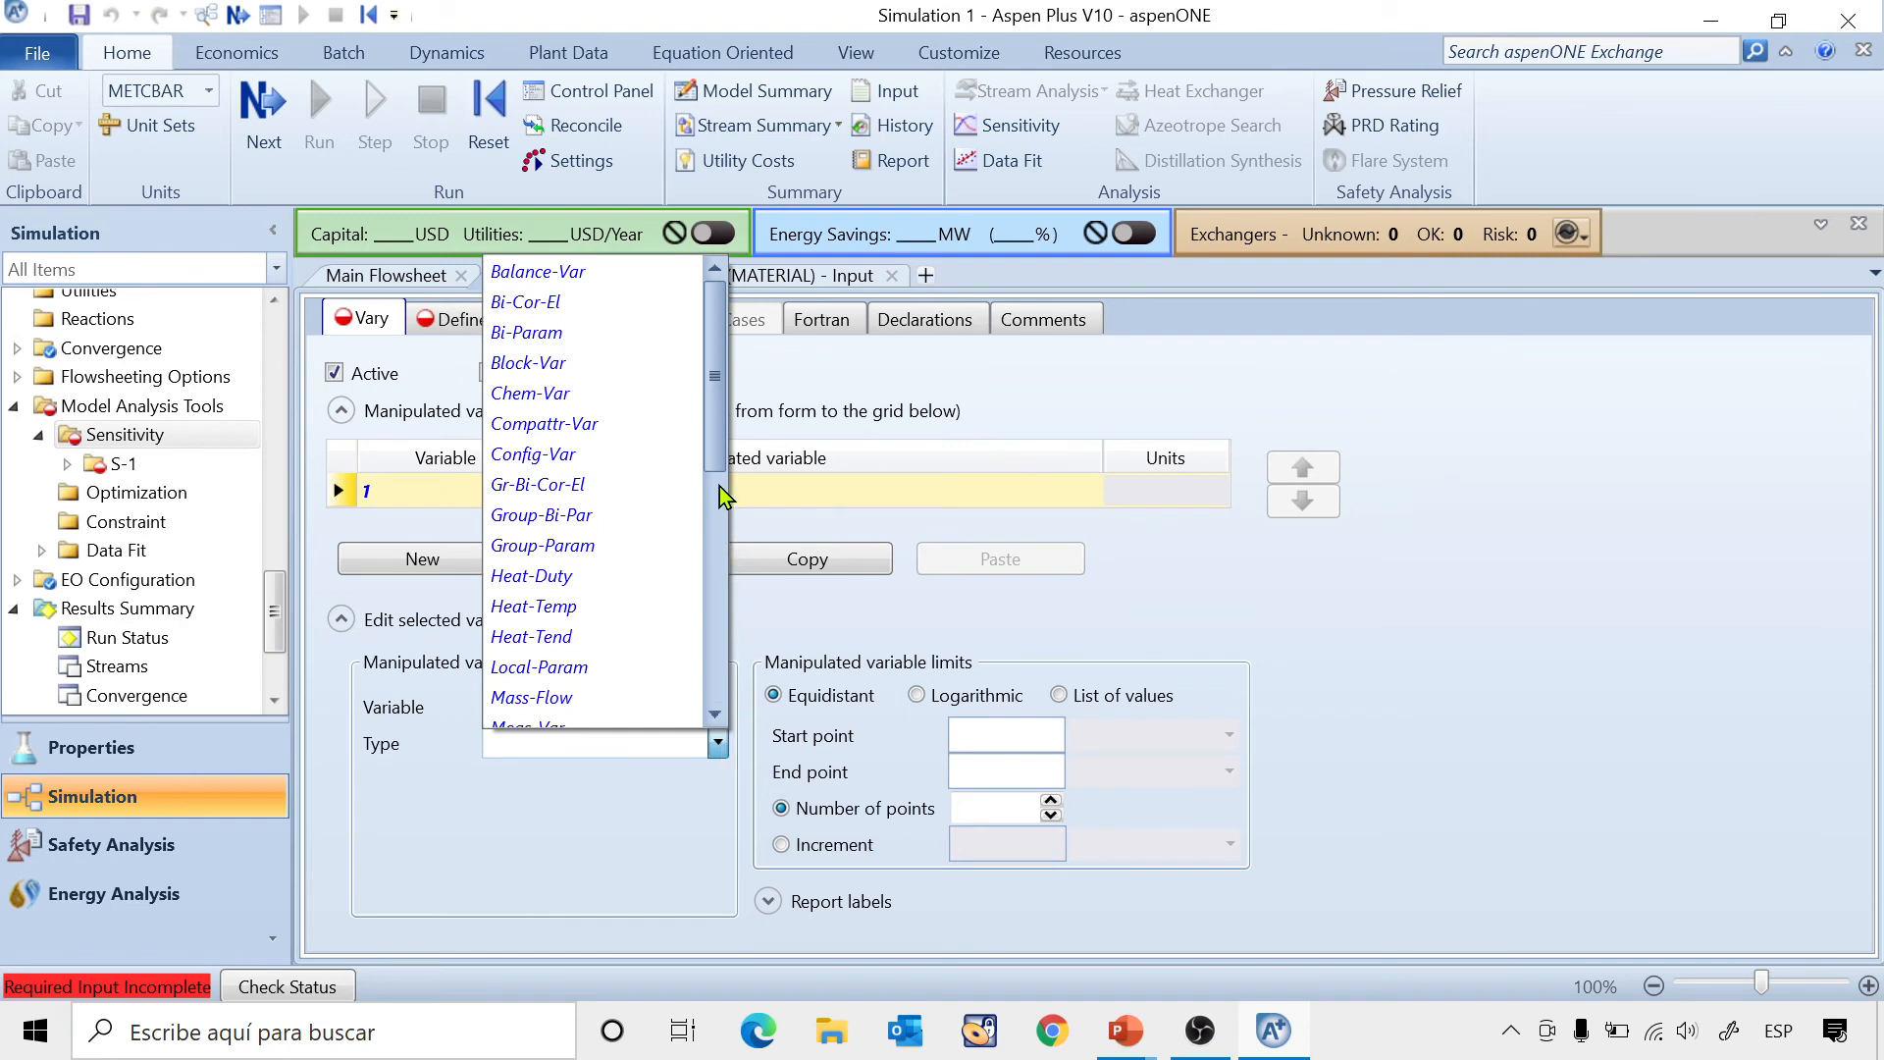
{"action": "left_click_drag", "start_coordinate": [710, 404], "coordinate": [706, 624]}
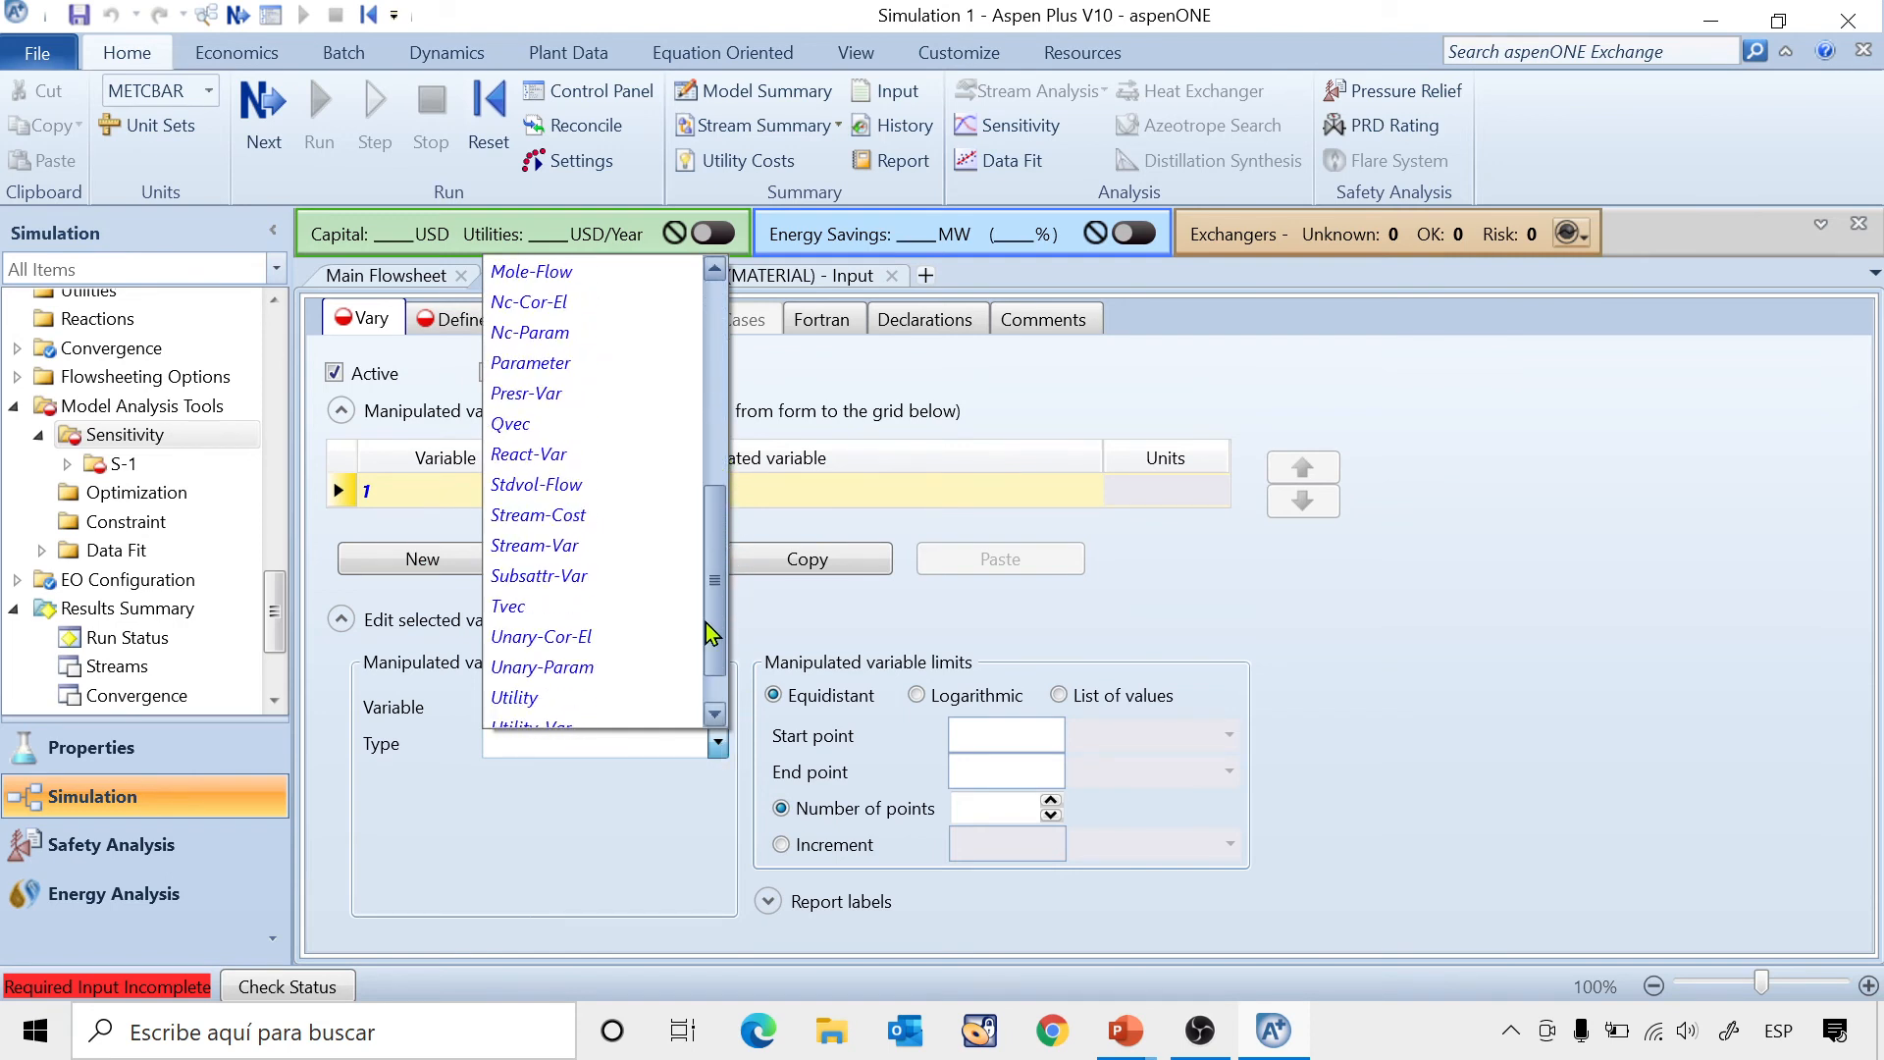
{"action": "left_click", "coordinate": [568, 546]}
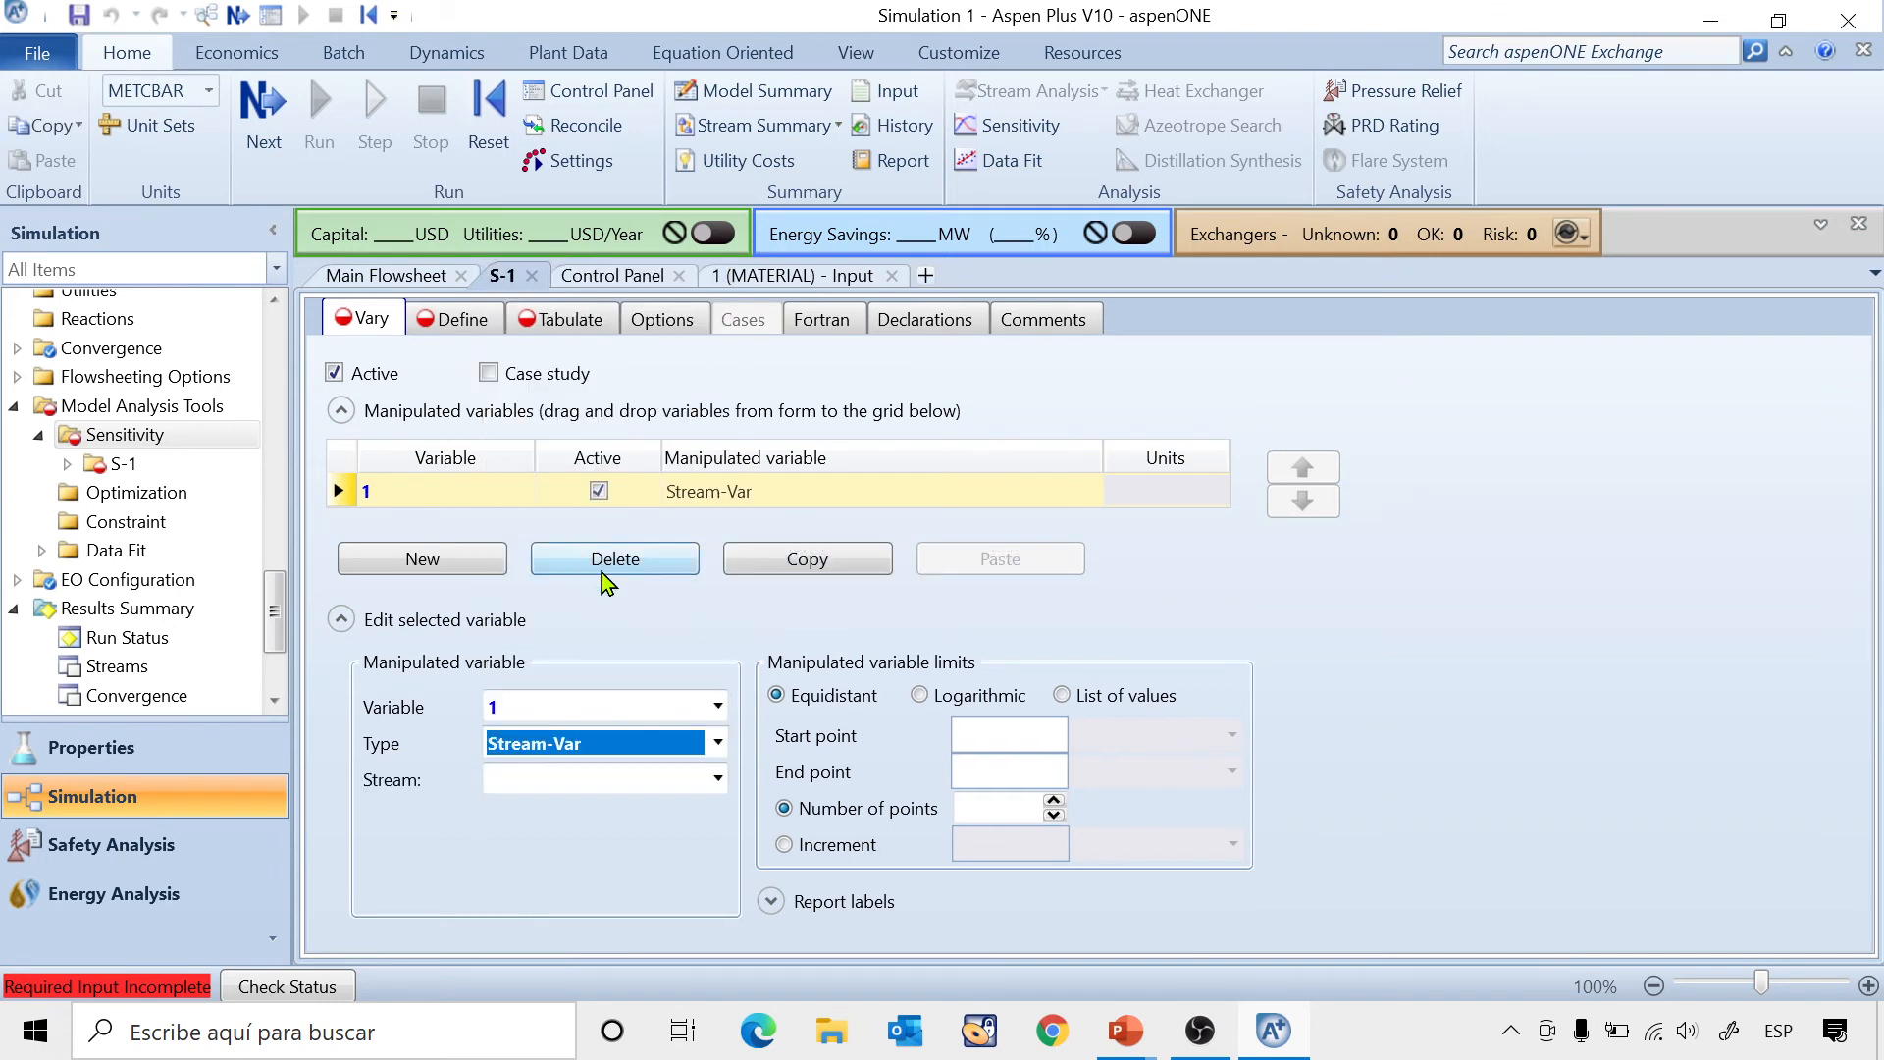
{"action": "left_click", "coordinate": [718, 779]}
{"action": "left_click", "coordinate": [514, 323]}
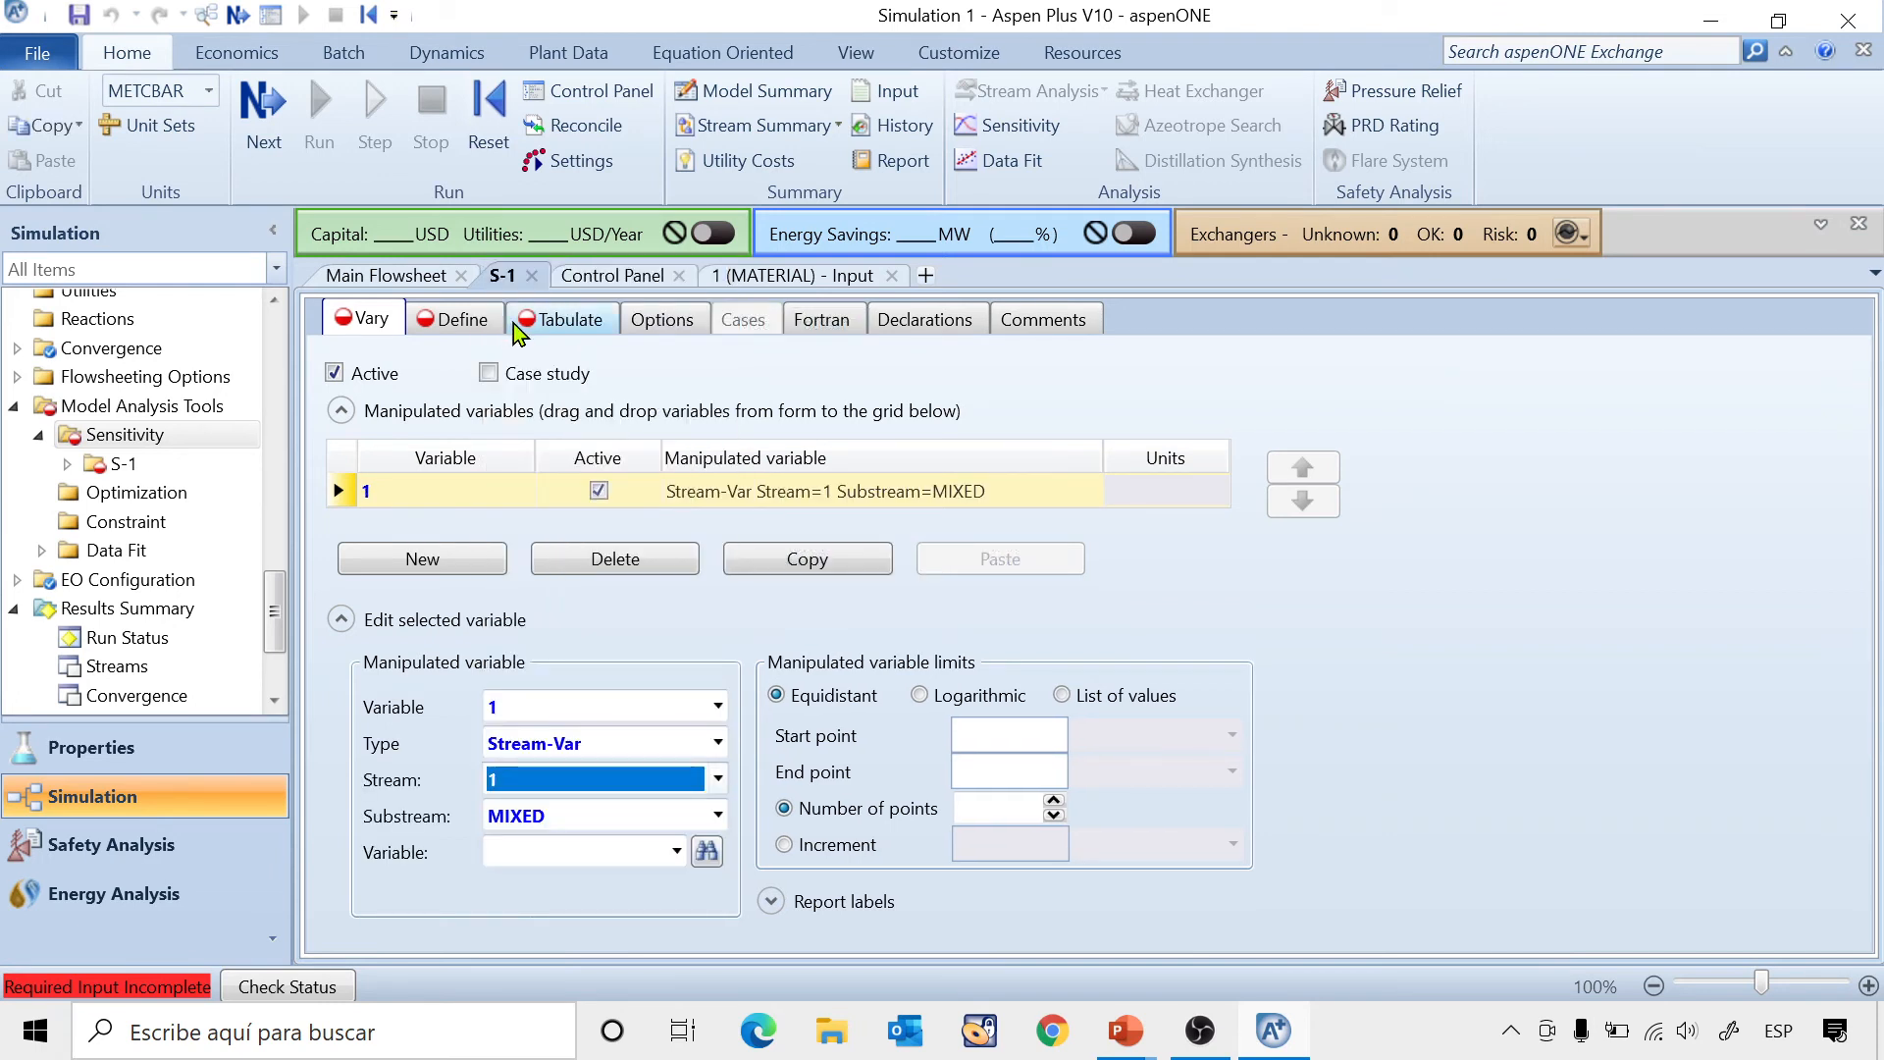
{"action": "left_click", "coordinate": [675, 852]}
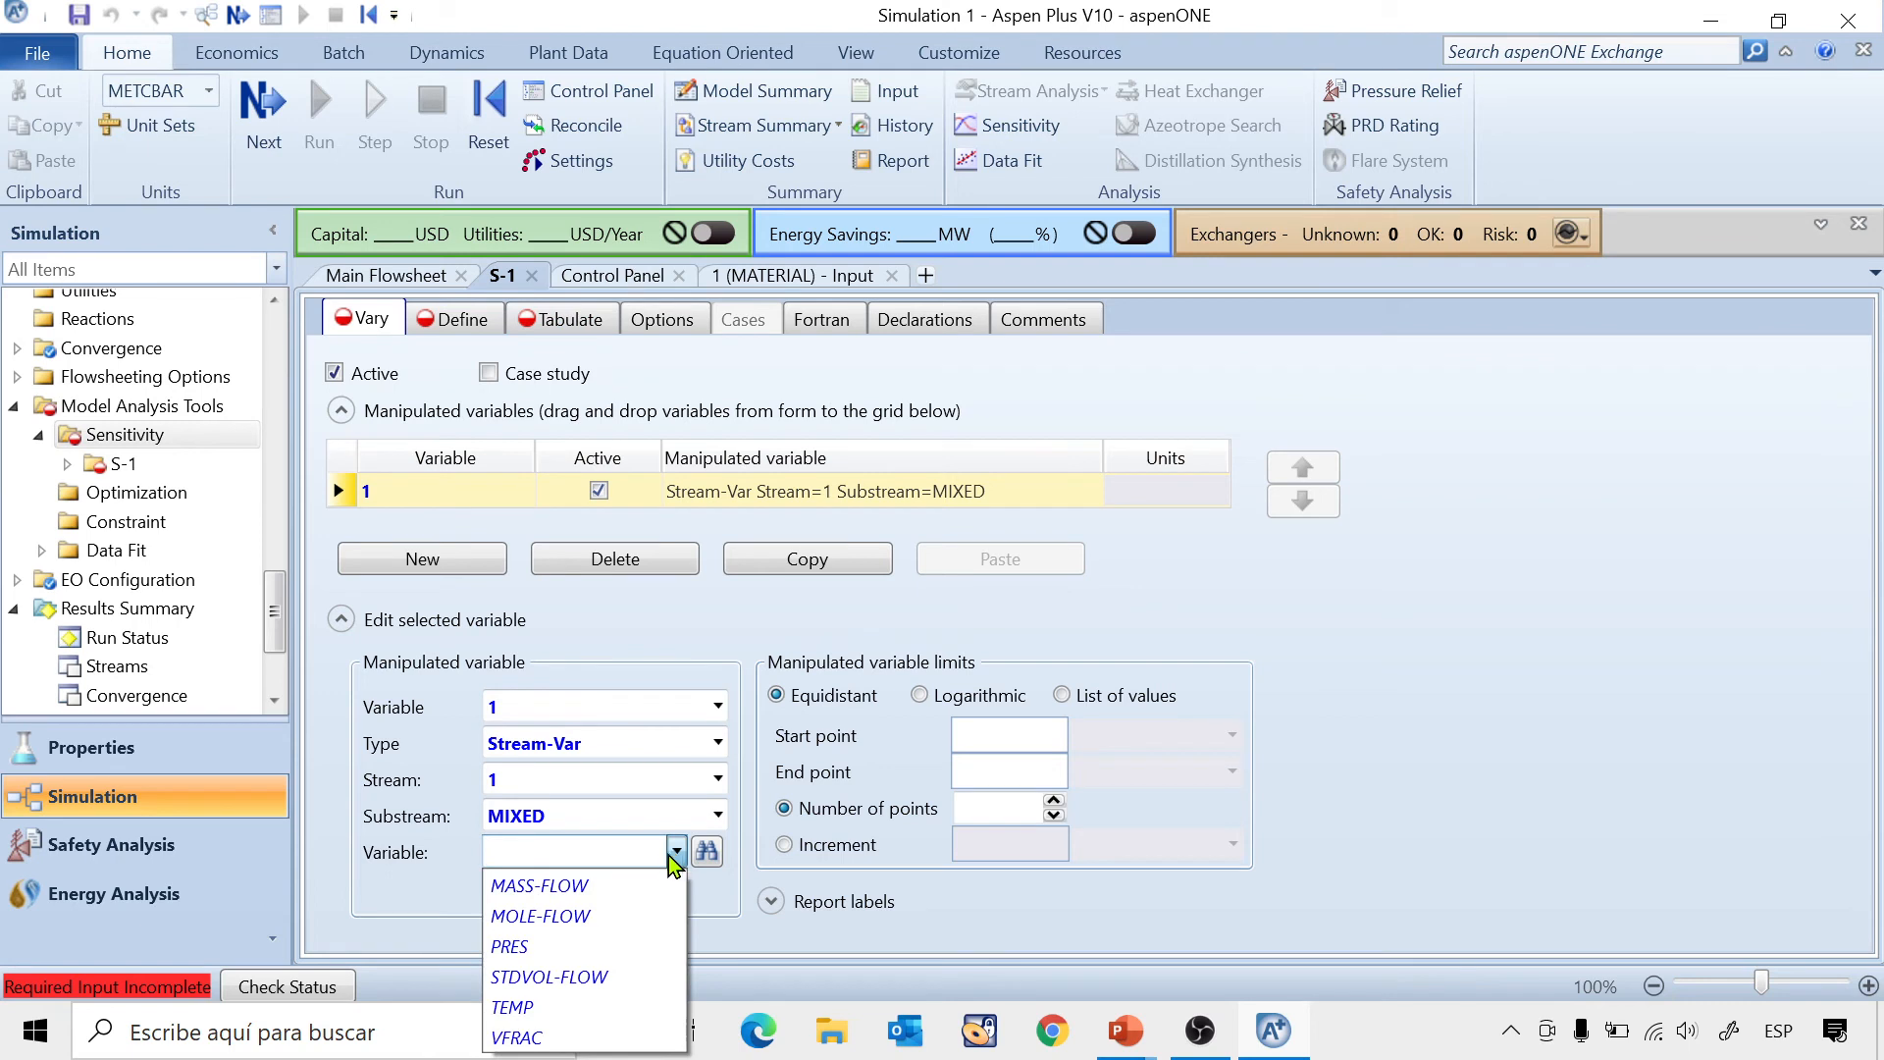
{"action": "left_click", "coordinate": [553, 976]}
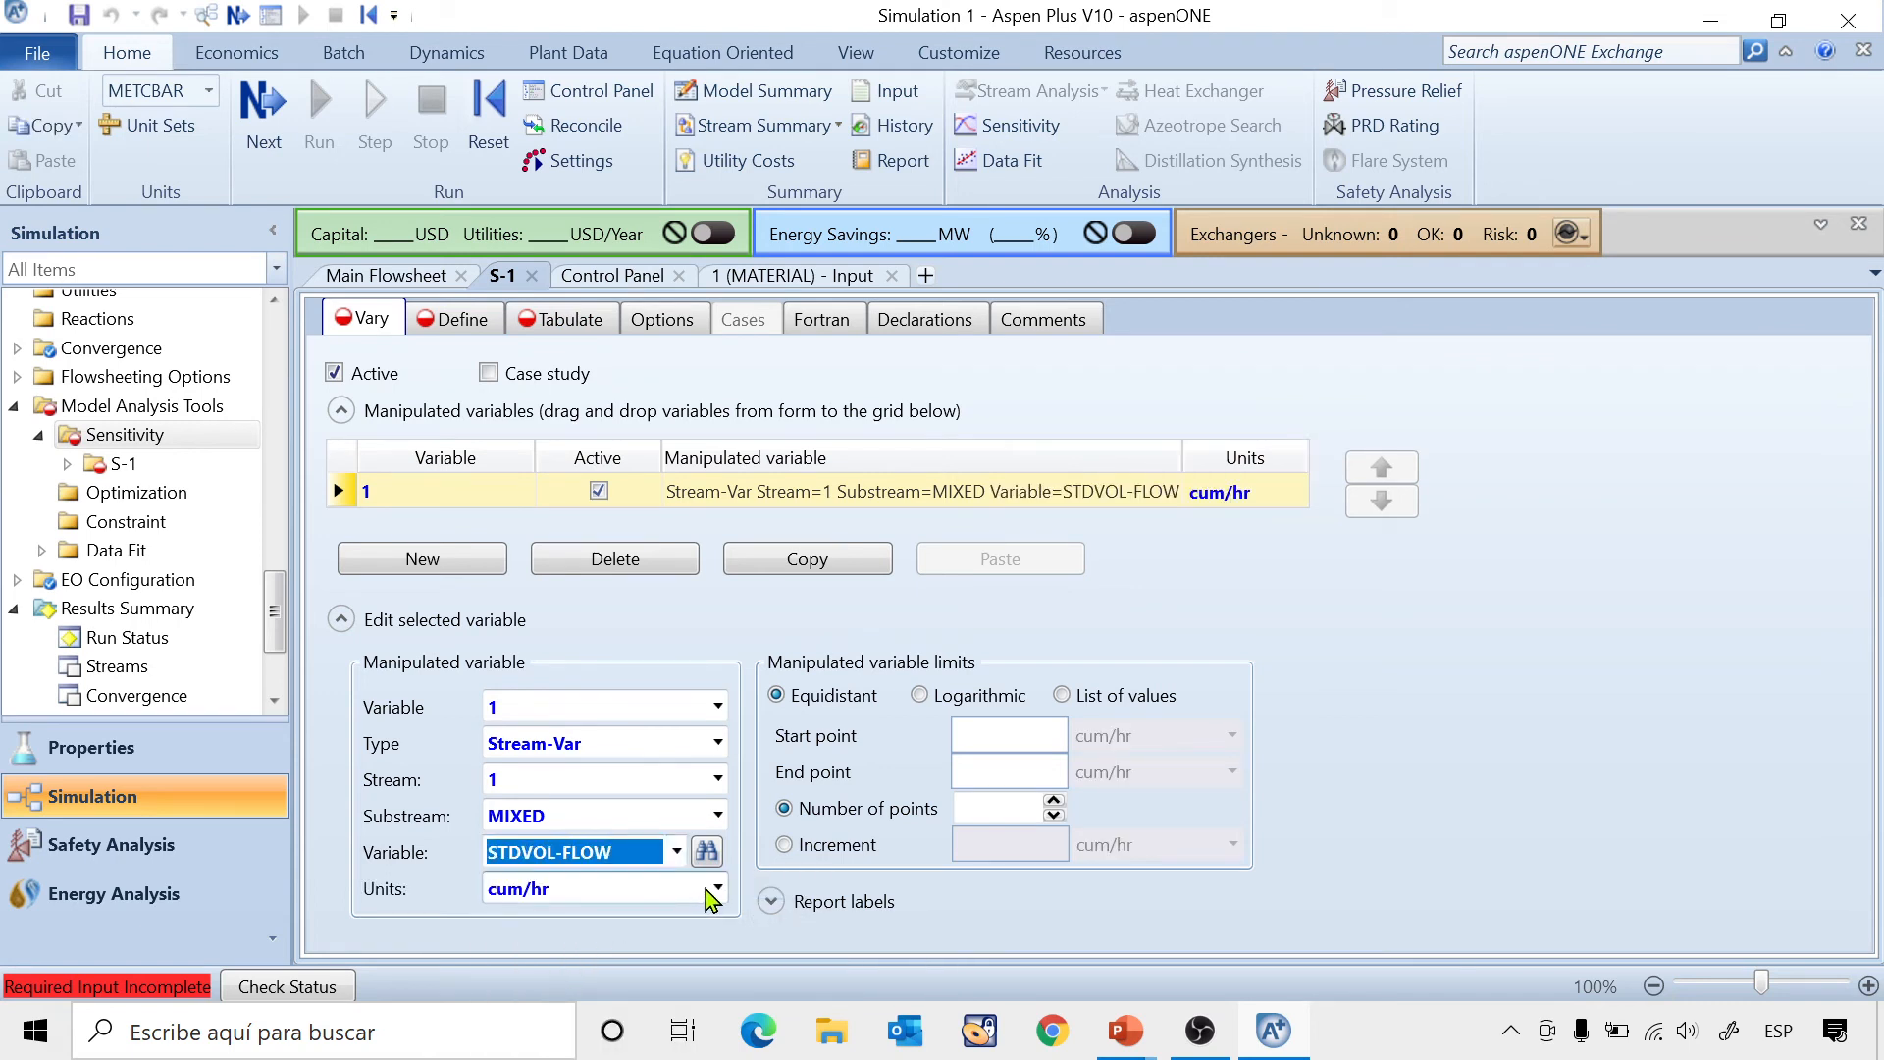
Set the manipulated variable's equidistant limits from 20 to 30 cum/hr with an increment of 1.
{"action": "left_click", "coordinate": [988, 734]}
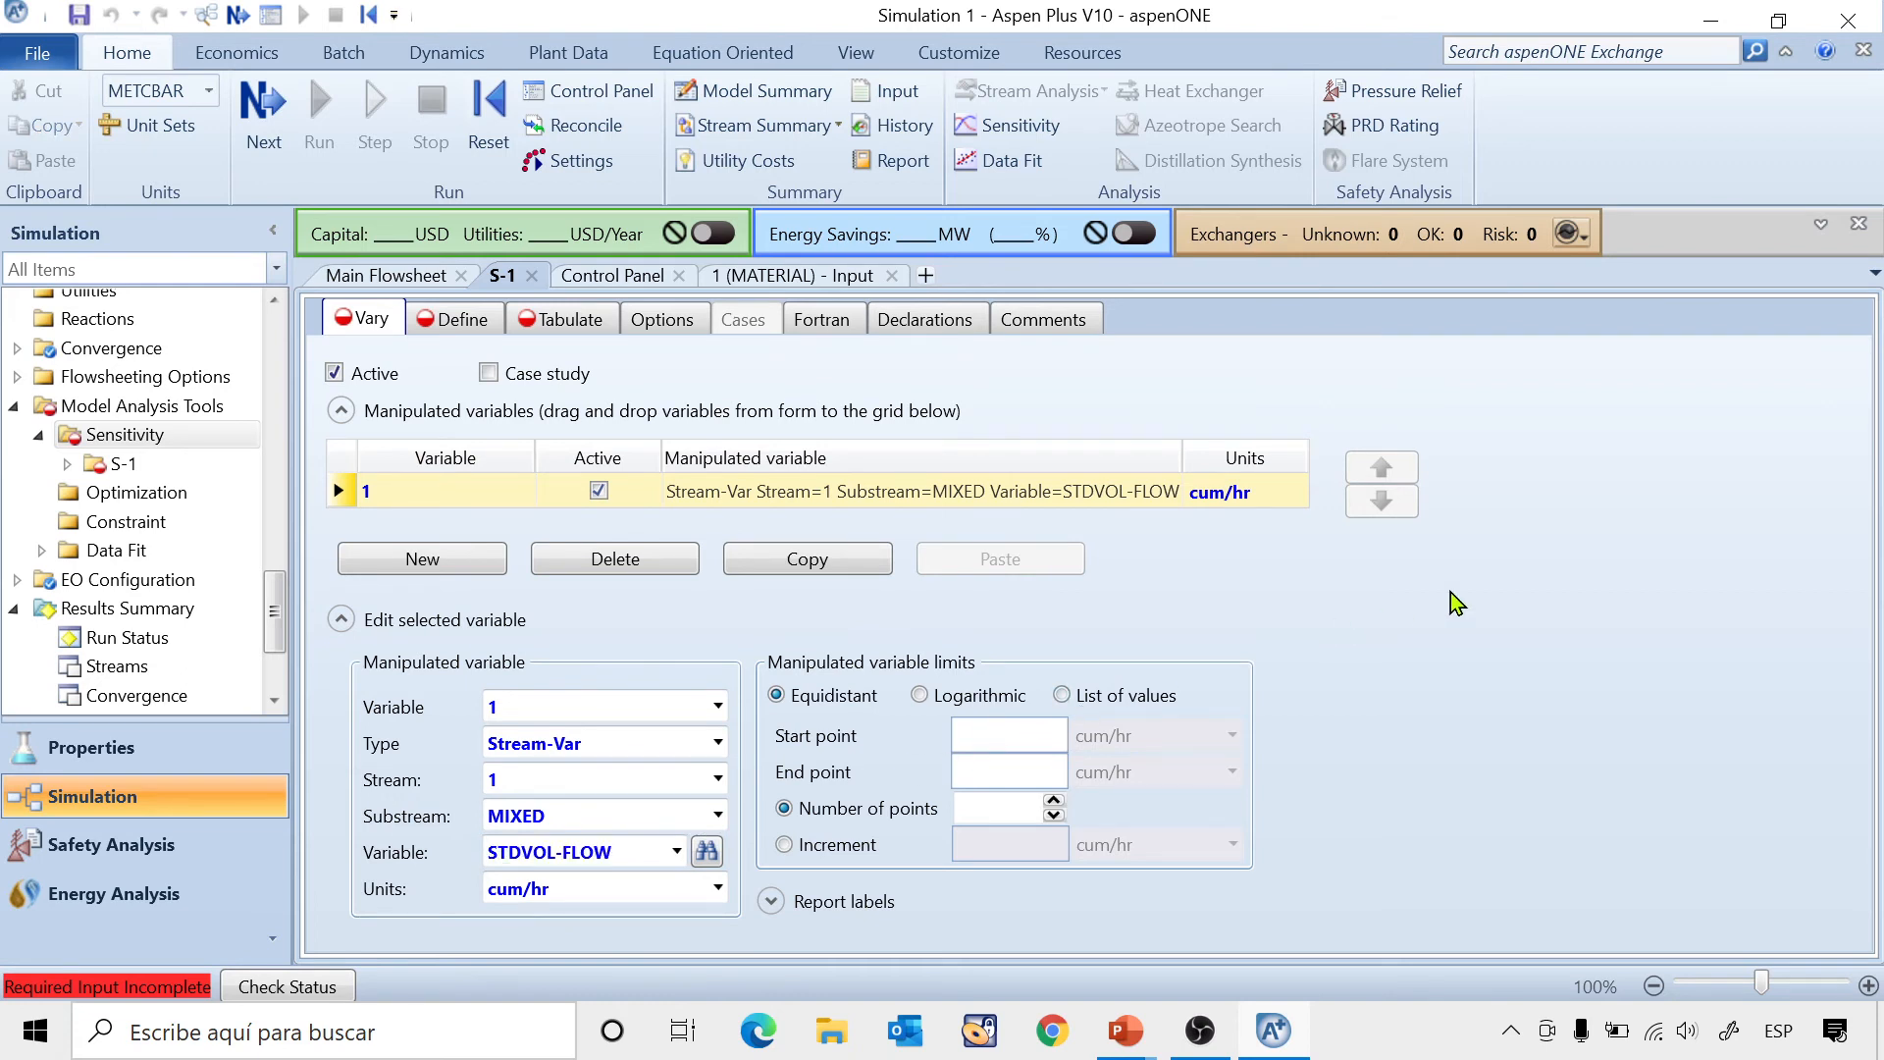
{"action": "type", "text": "20"}
{"action": "left_click", "coordinate": [1031, 773]}
{"action": "type", "text": "30"}
{"action": "left_click", "coordinate": [863, 843]}
{"action": "left_click", "coordinate": [983, 836]}
{"action": "type", "text": "1"}
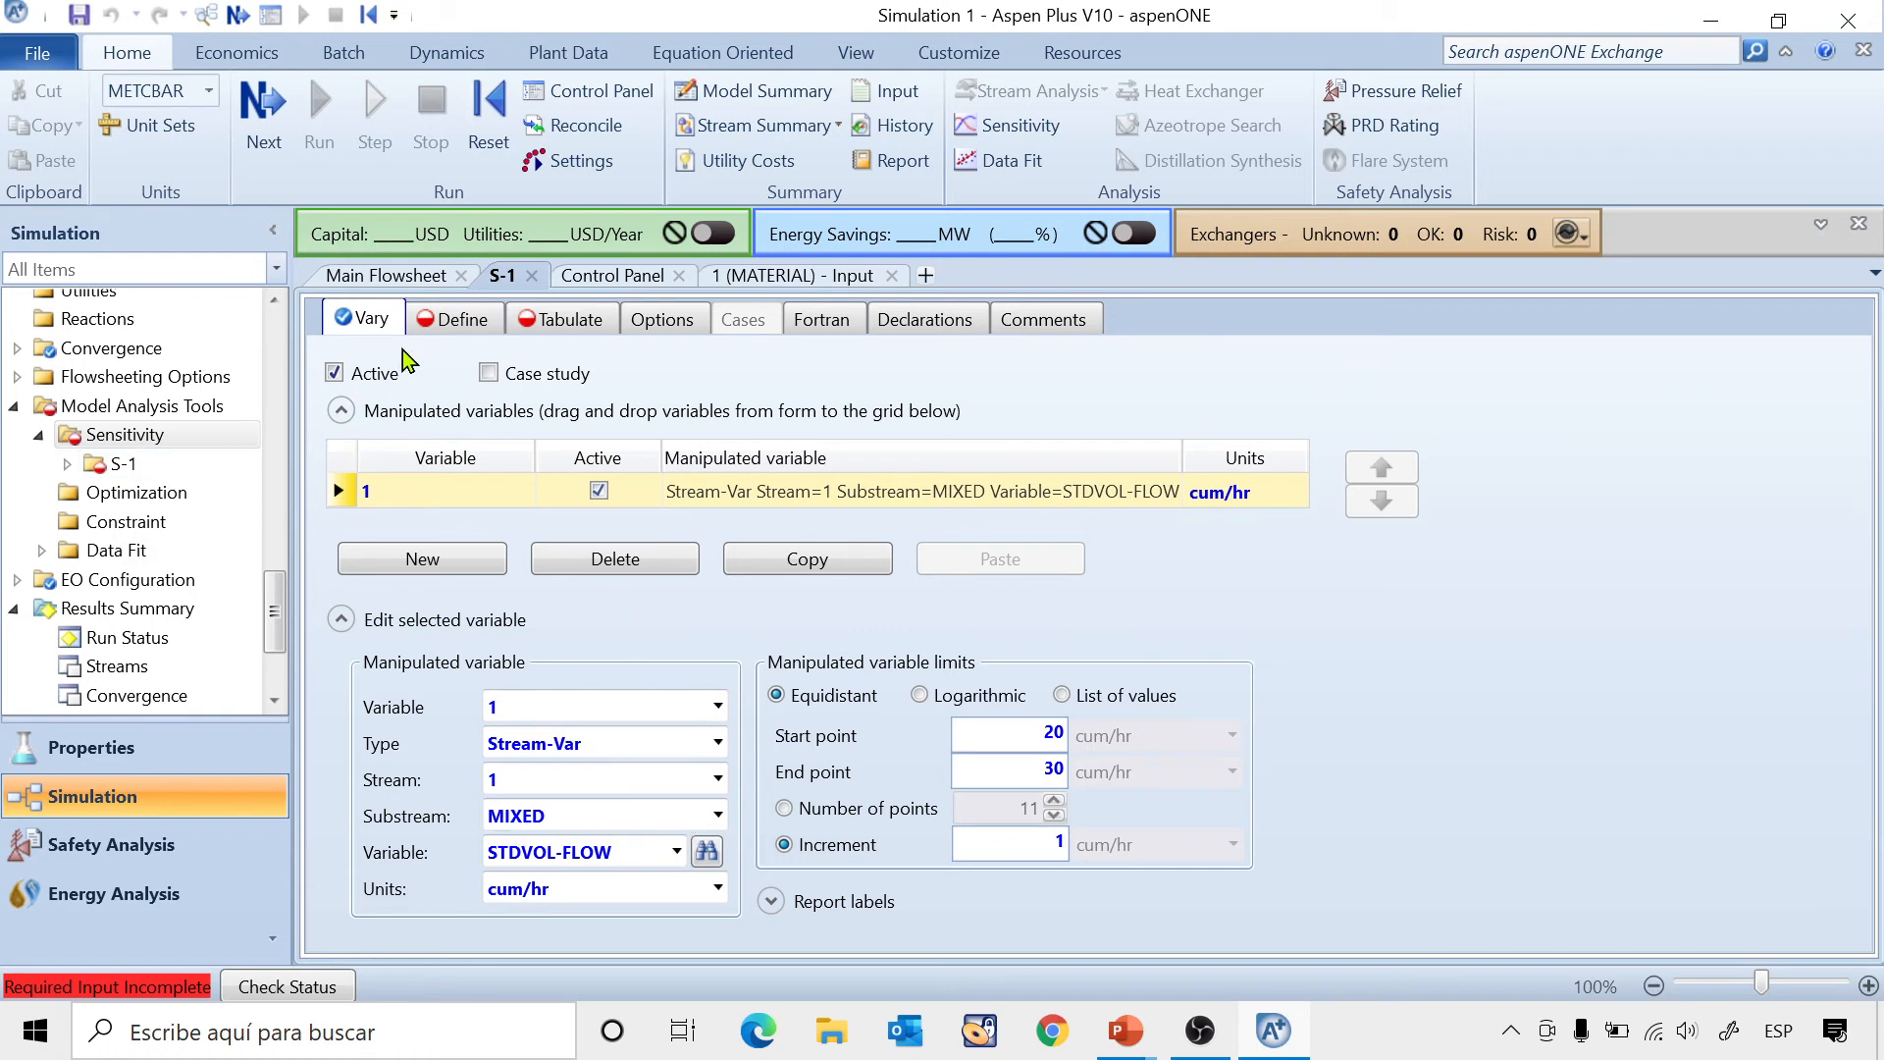
Create a sampled variable named P12 in the definitions of sensitivity S-1.
{"action": "left_click", "coordinate": [435, 320]}
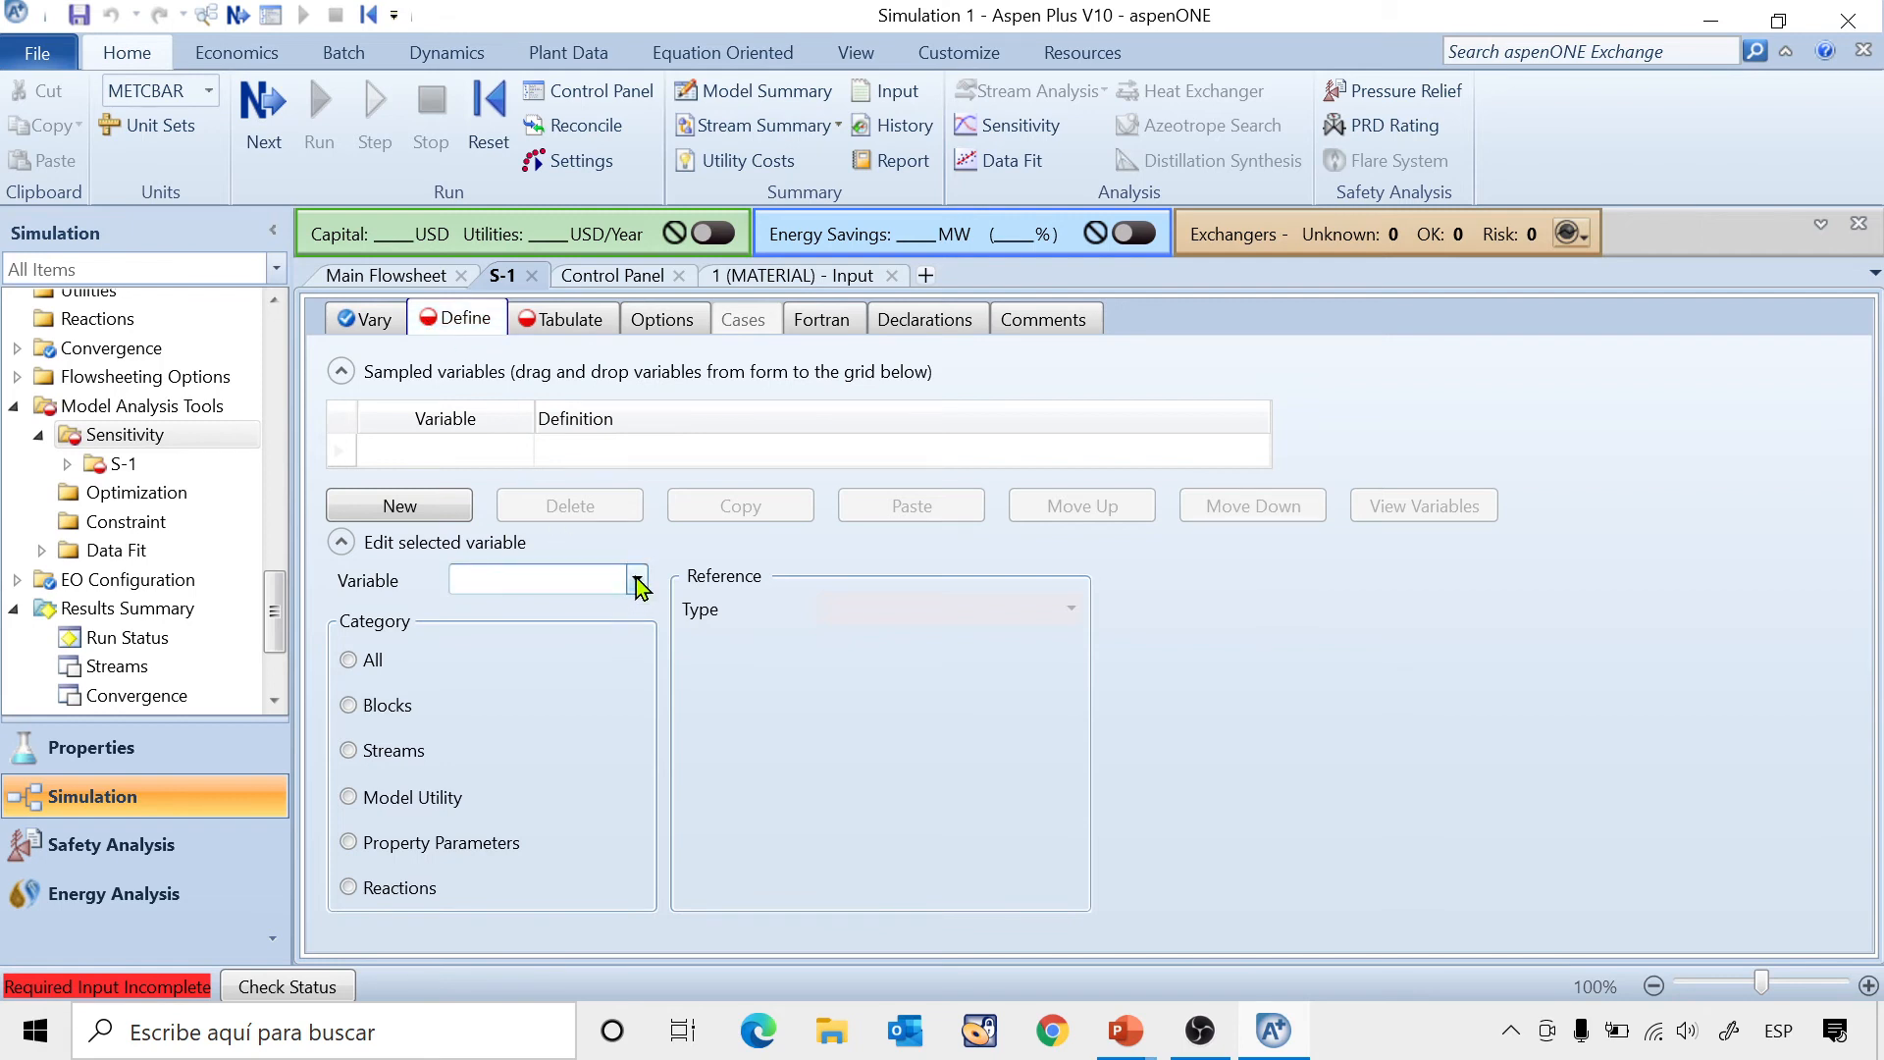
{"action": "left_click", "coordinate": [415, 504]}
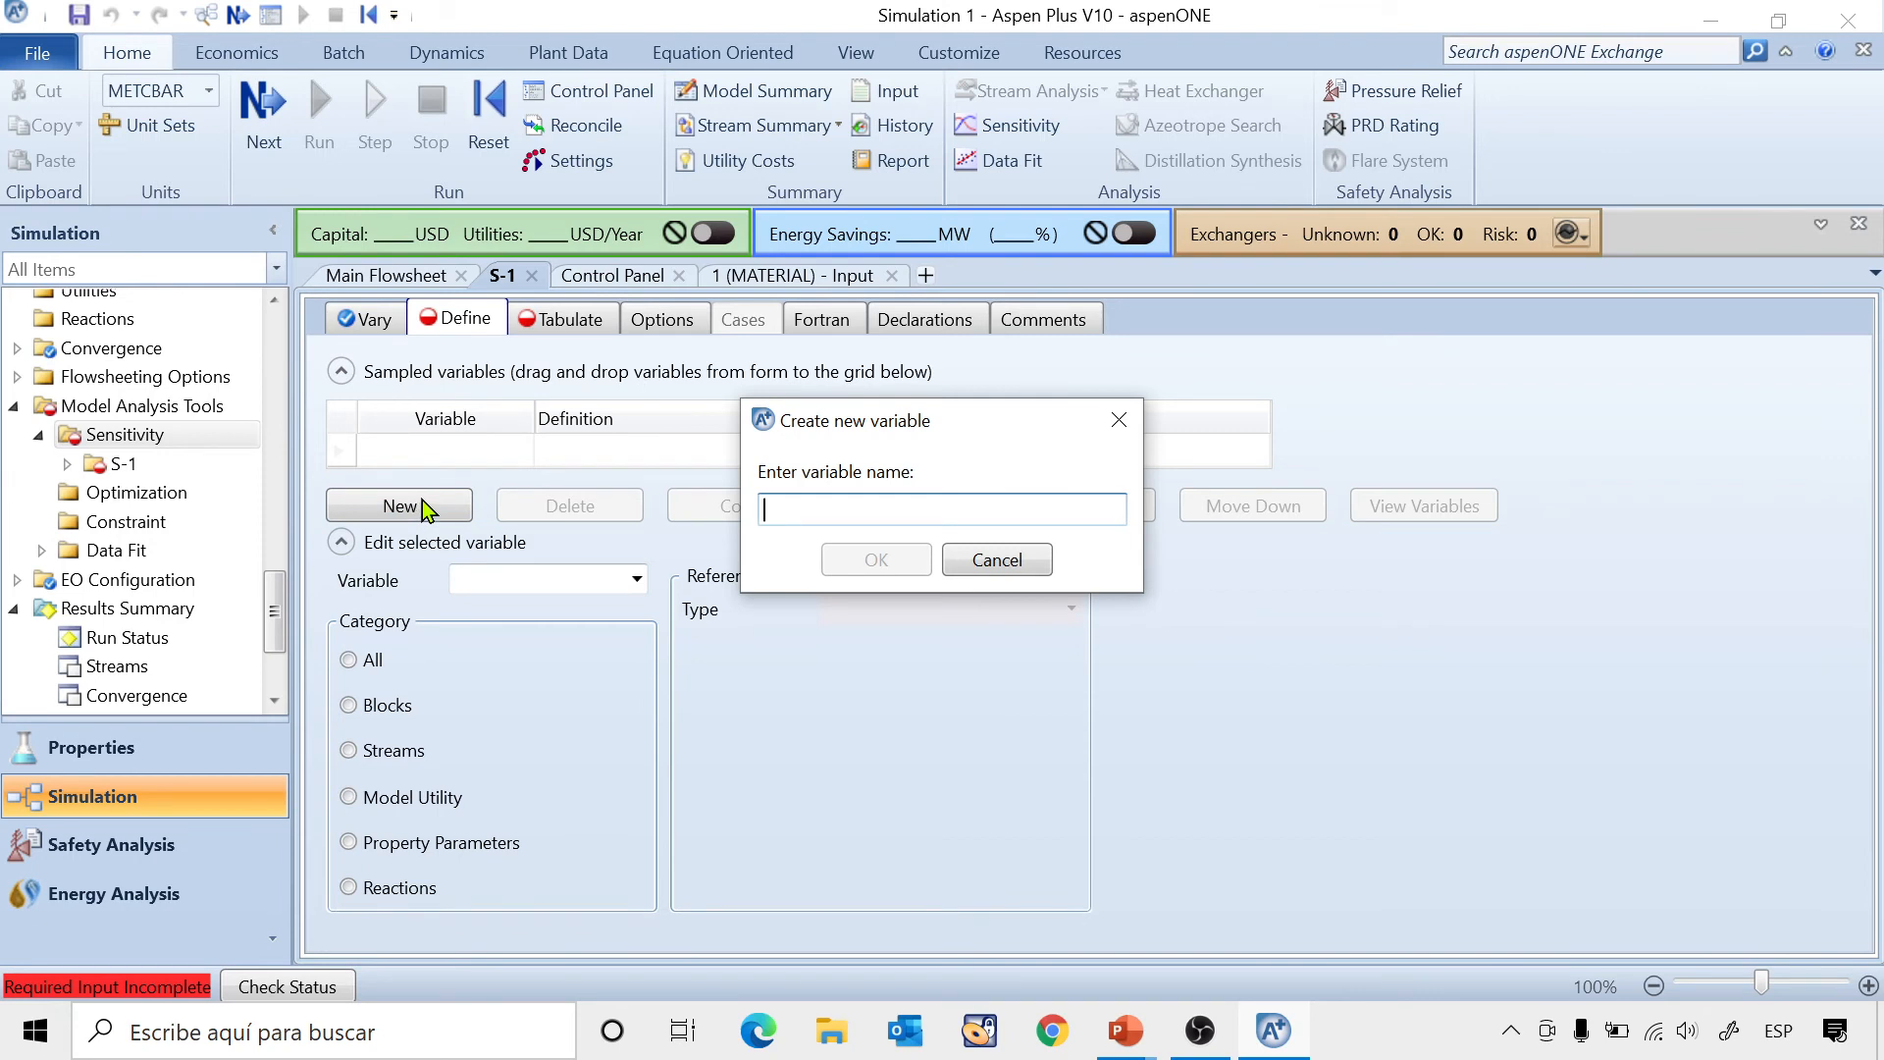
{"action": "type", "text": "P12"}
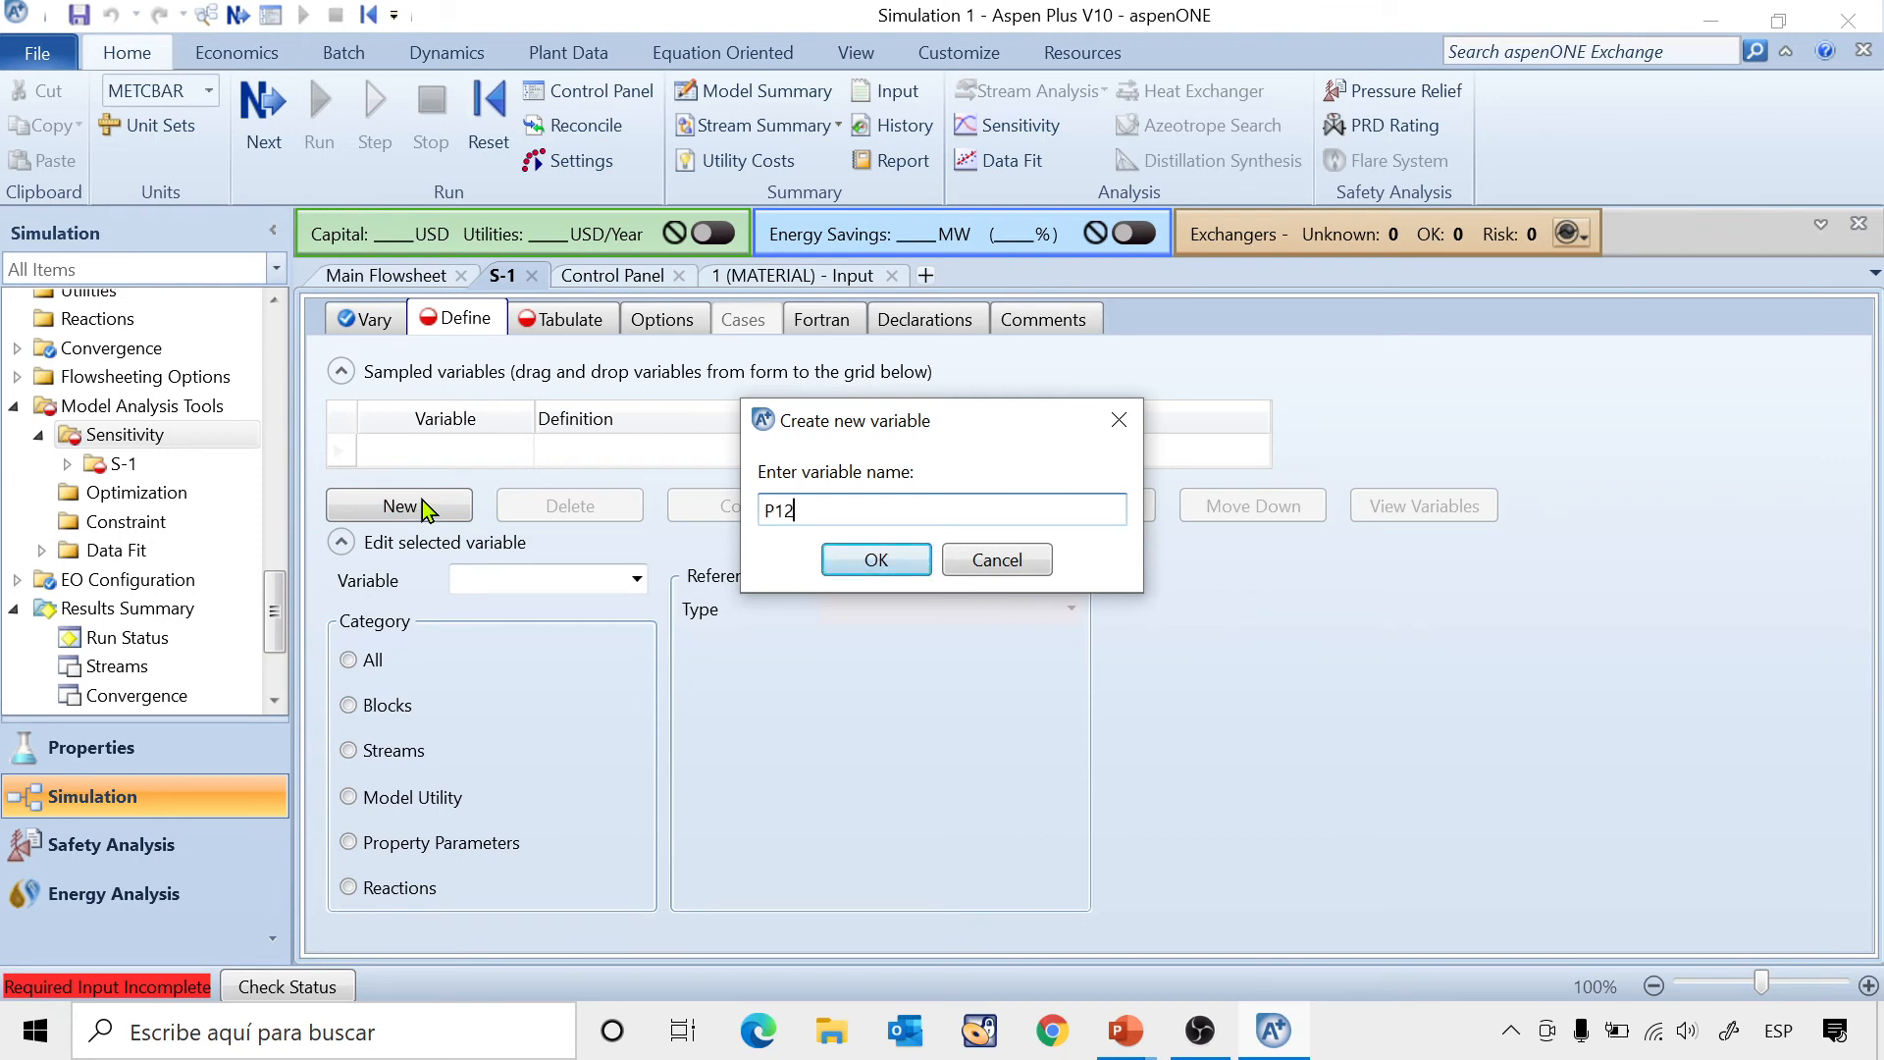
{"action": "left_click", "coordinate": [838, 556]}
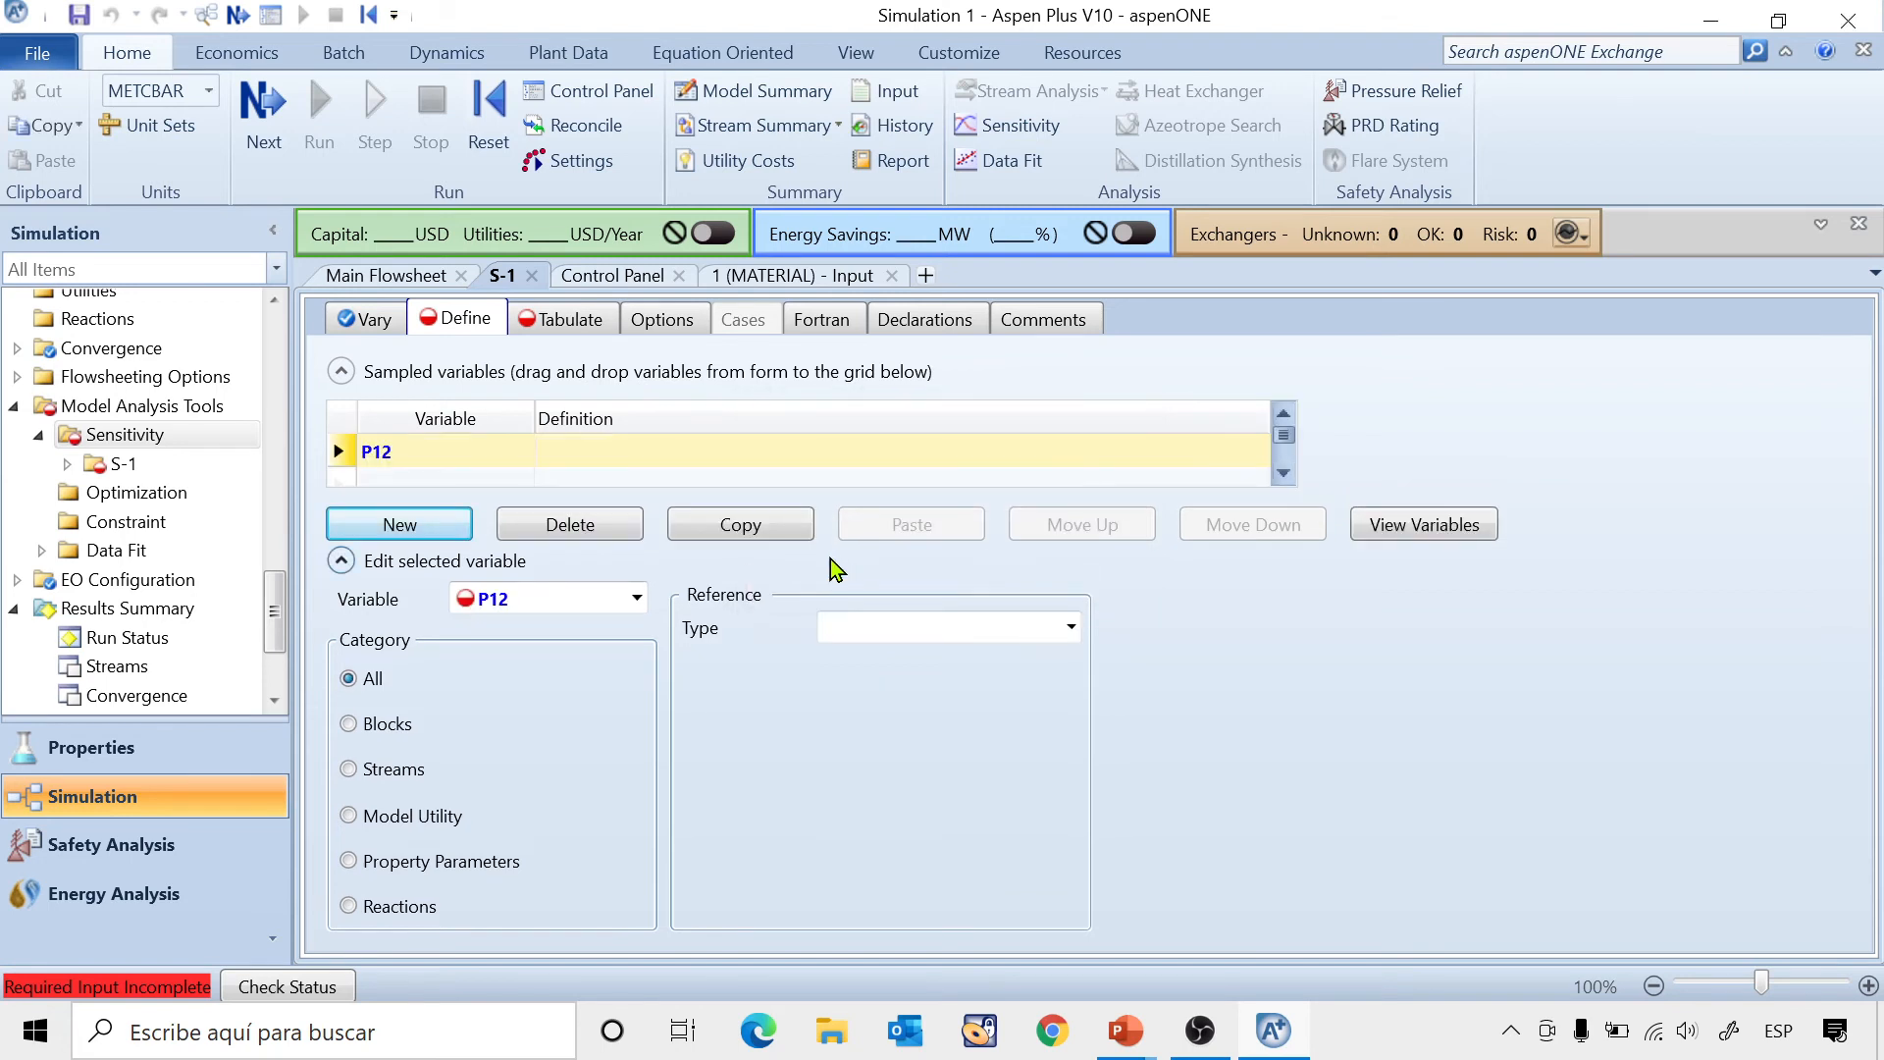
Define sampled variable P12 as a Stream-Var in the Streams category for stream 12, substream MIXED, variable PRES in bar.
{"action": "left_click", "coordinate": [390, 771]}
{"action": "left_click", "coordinate": [904, 621]}
{"action": "scroll", "coordinate": [901, 569], "scroll_direction": "down", "scroll_amount": 1}
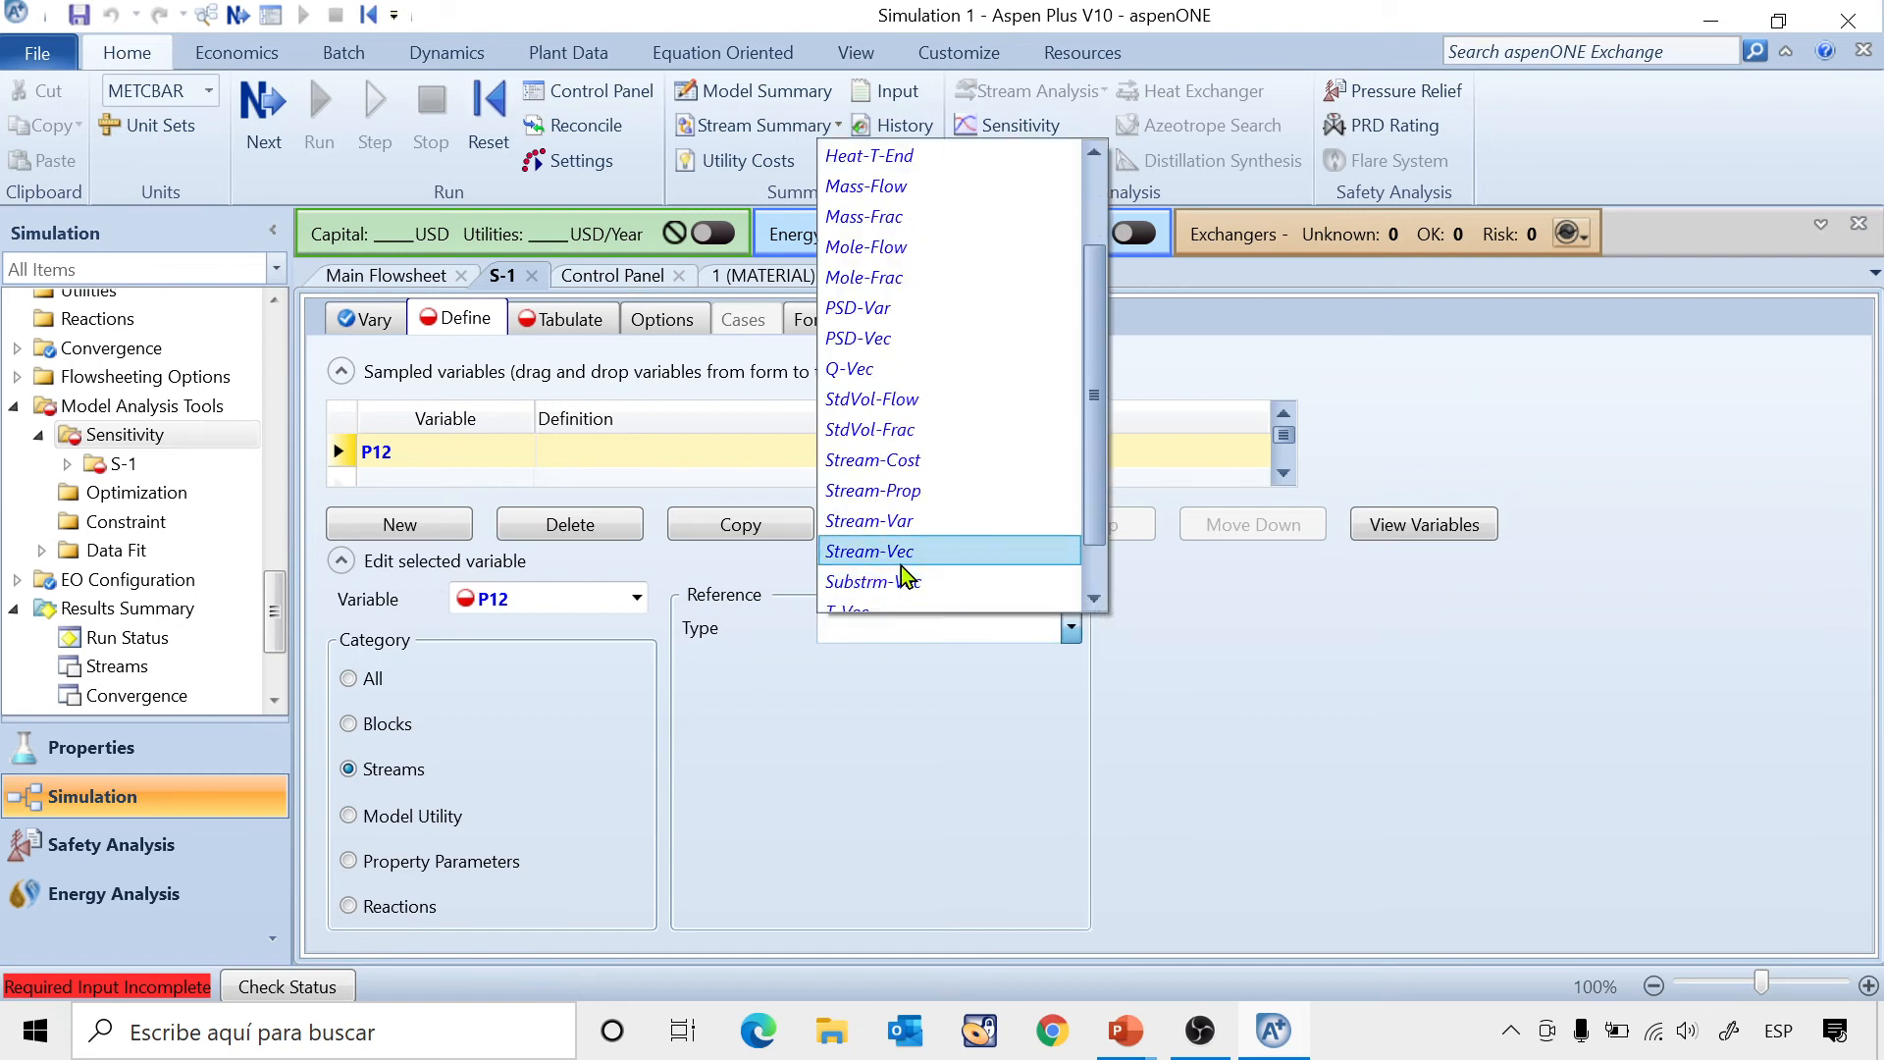
{"action": "left_click", "coordinate": [896, 521]}
{"action": "left_click", "coordinate": [879, 668]}
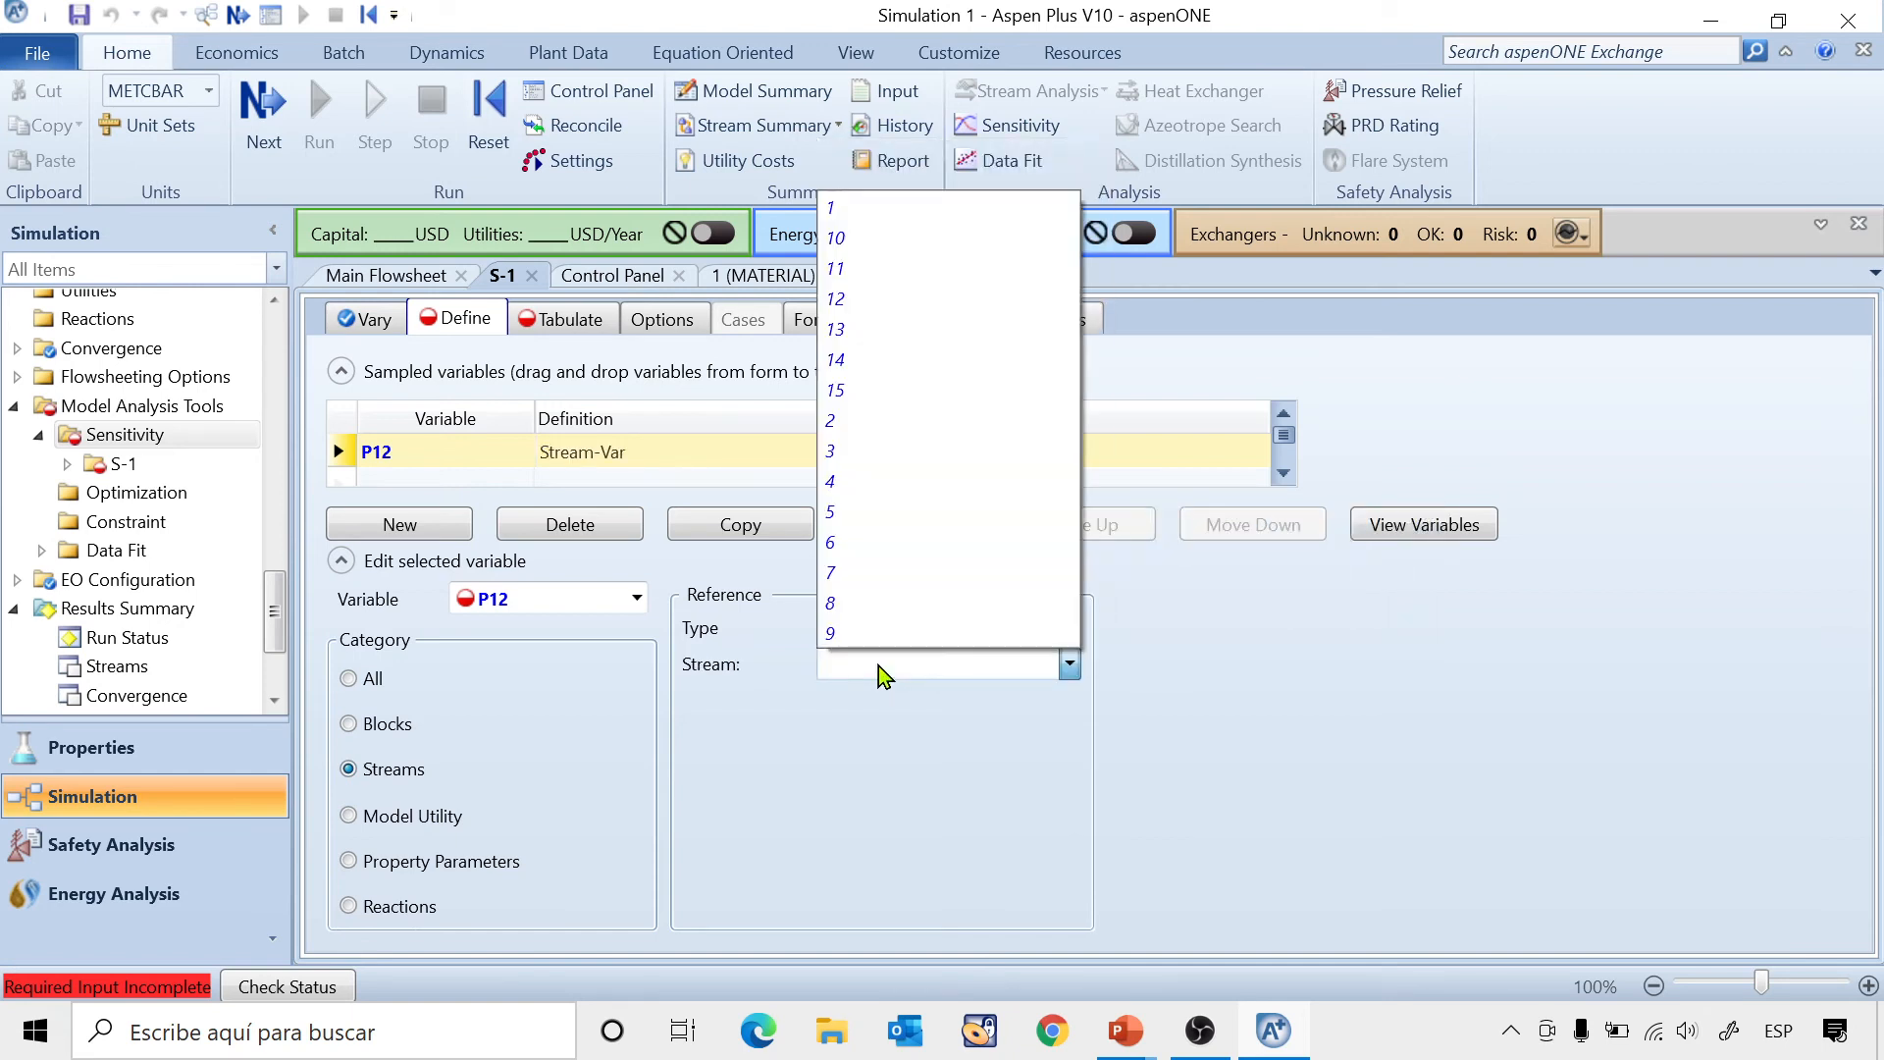
{"action": "left_click", "coordinate": [867, 298]}
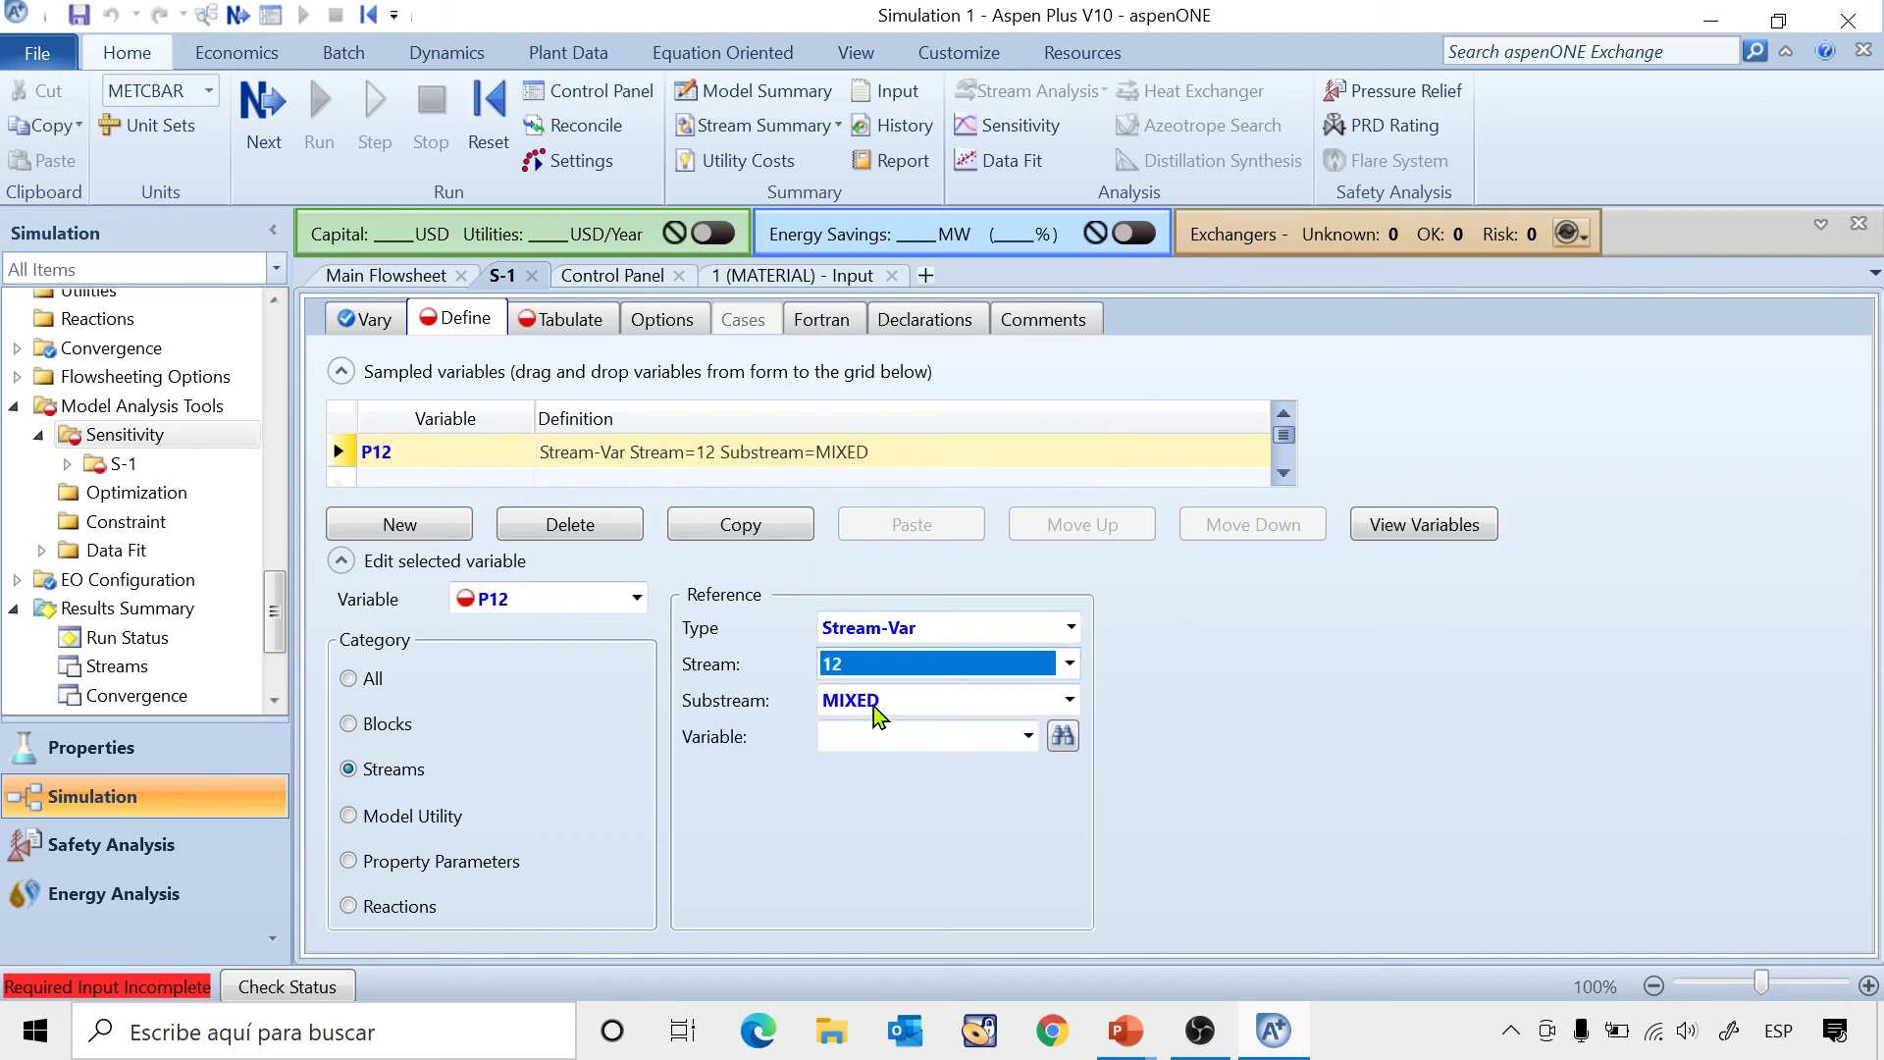
{"action": "left_click", "coordinate": [875, 740]}
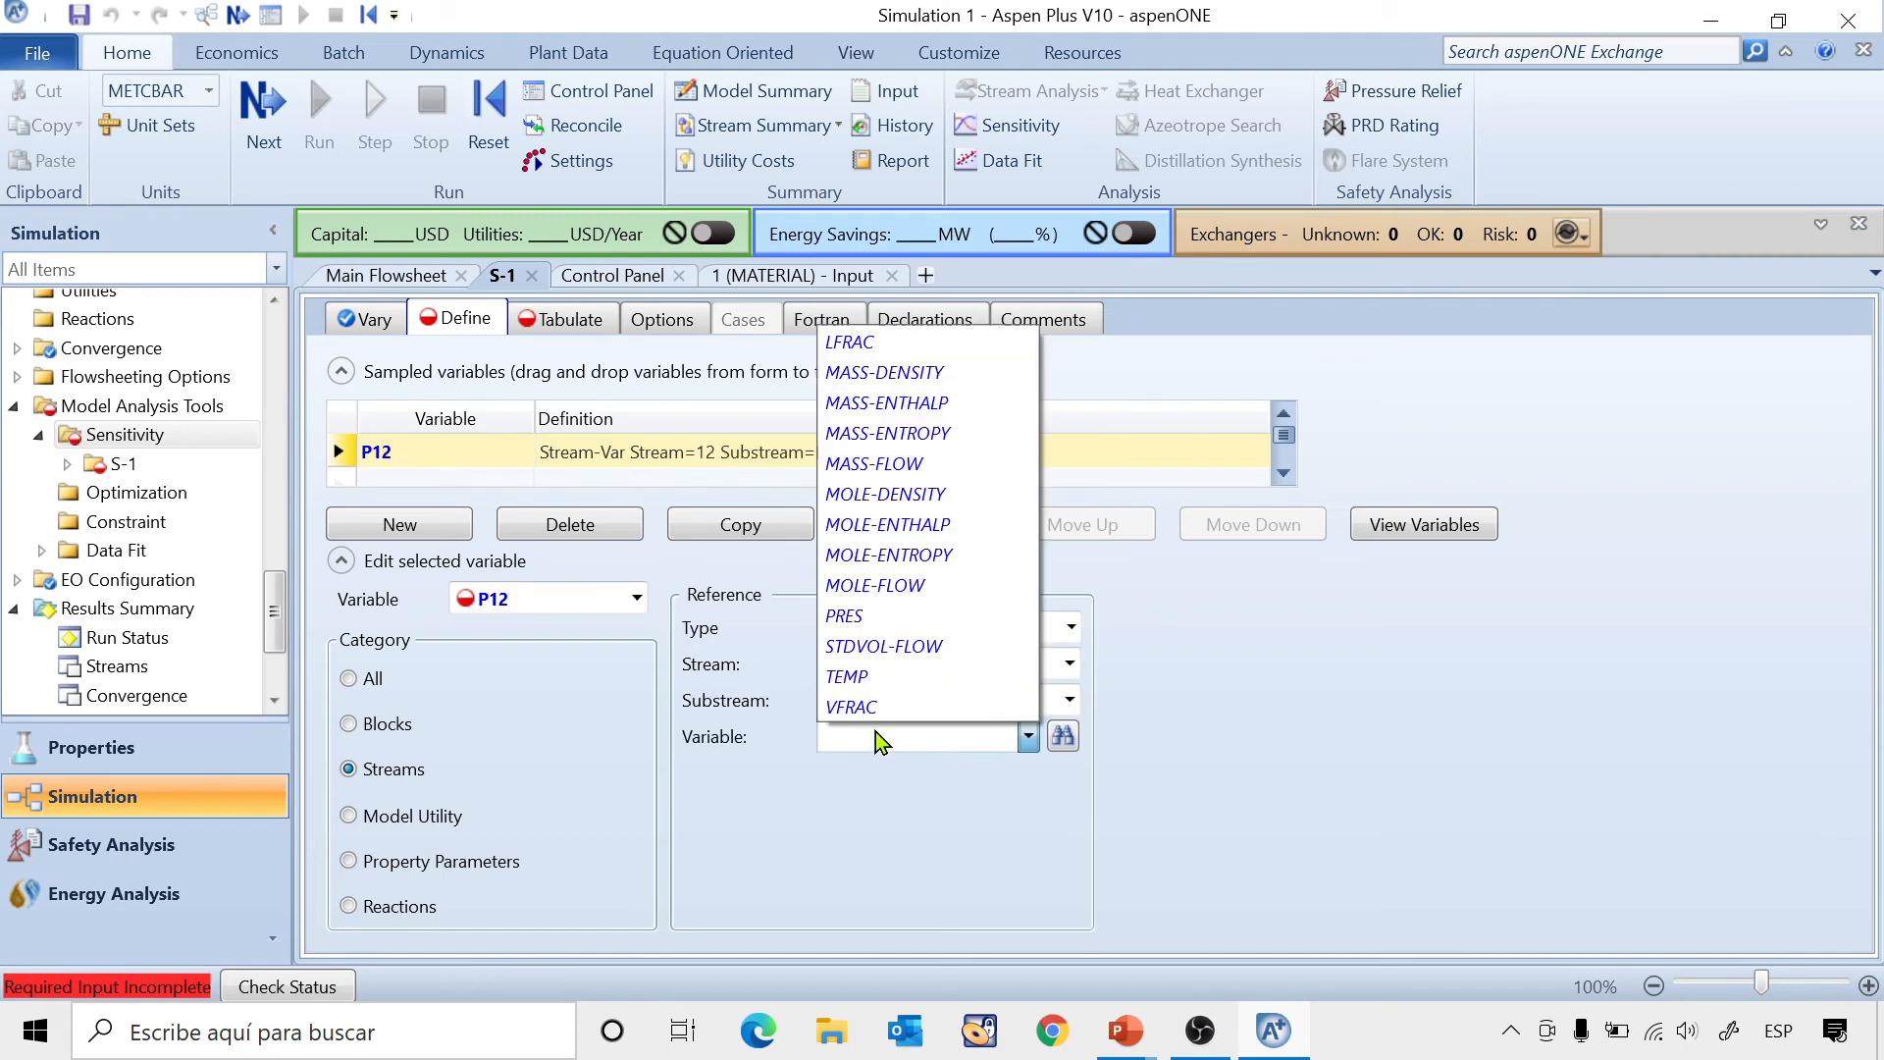
{"action": "left_click", "coordinate": [865, 620]}
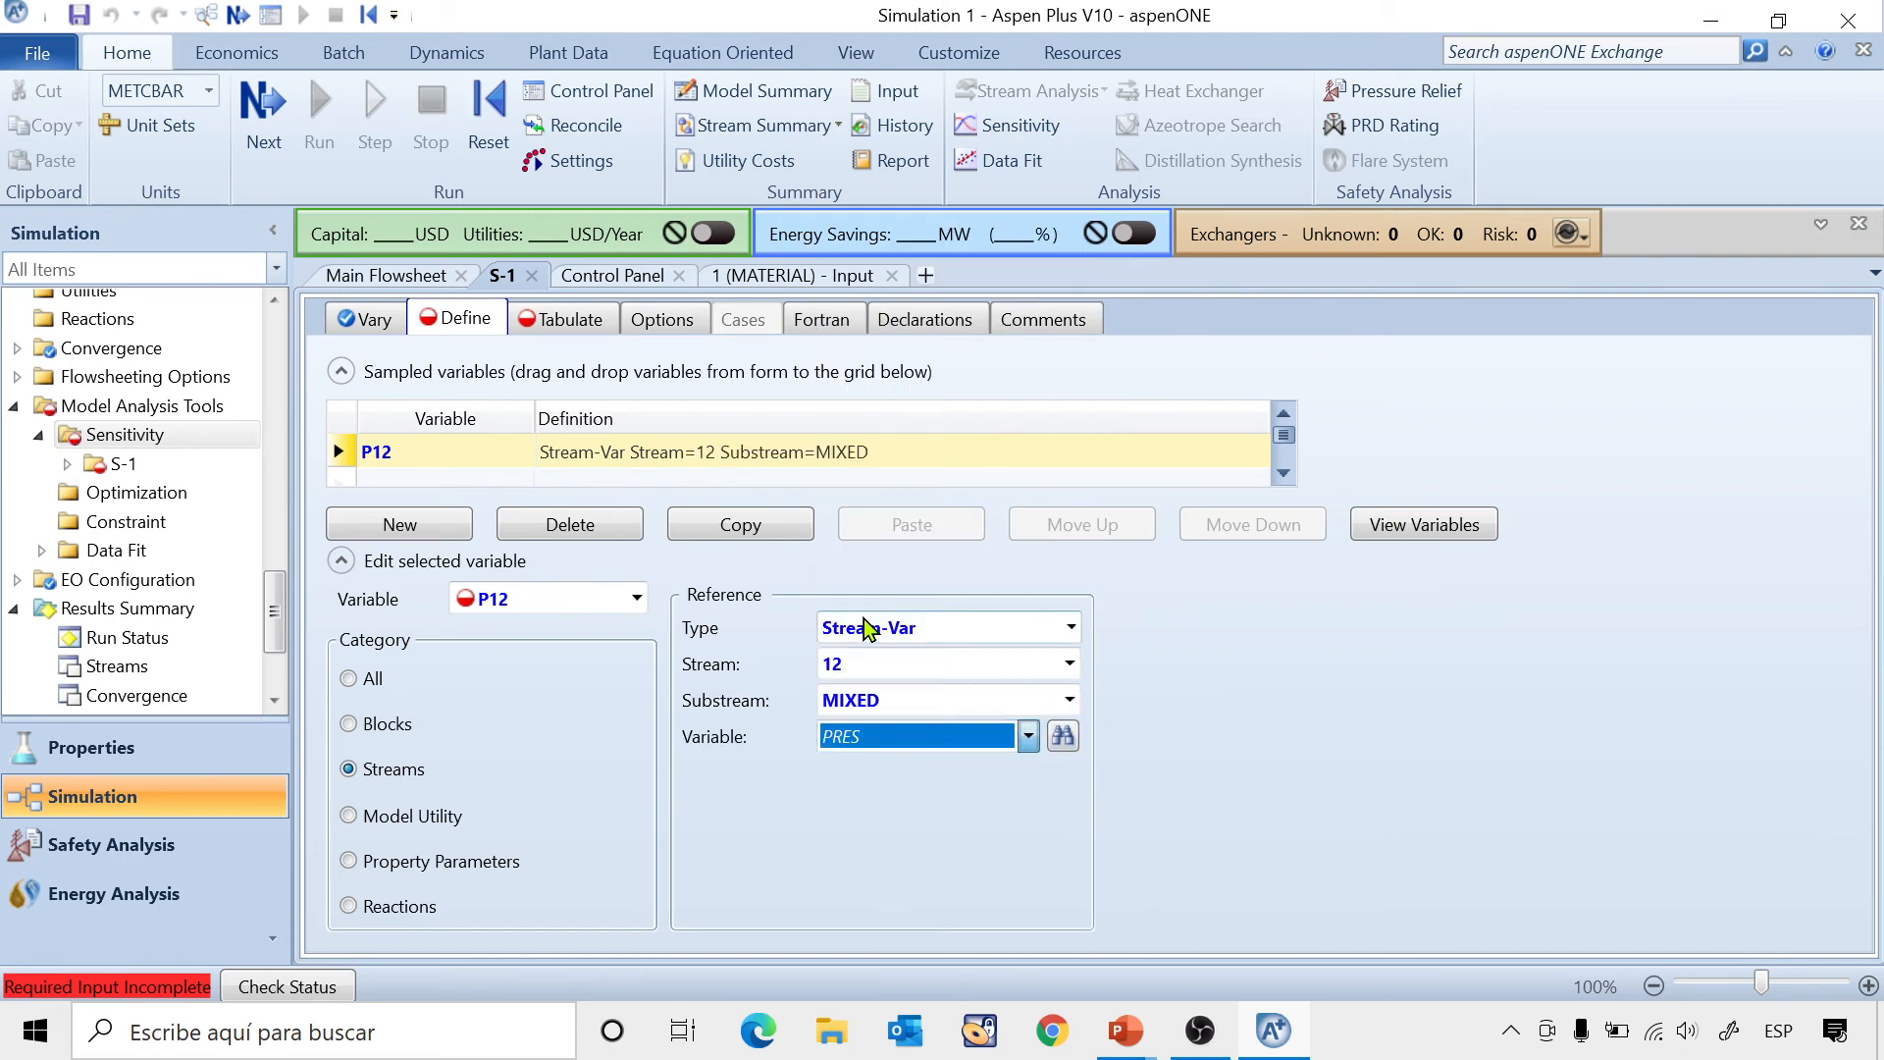
{"action": "left_click", "coordinate": [891, 830]}
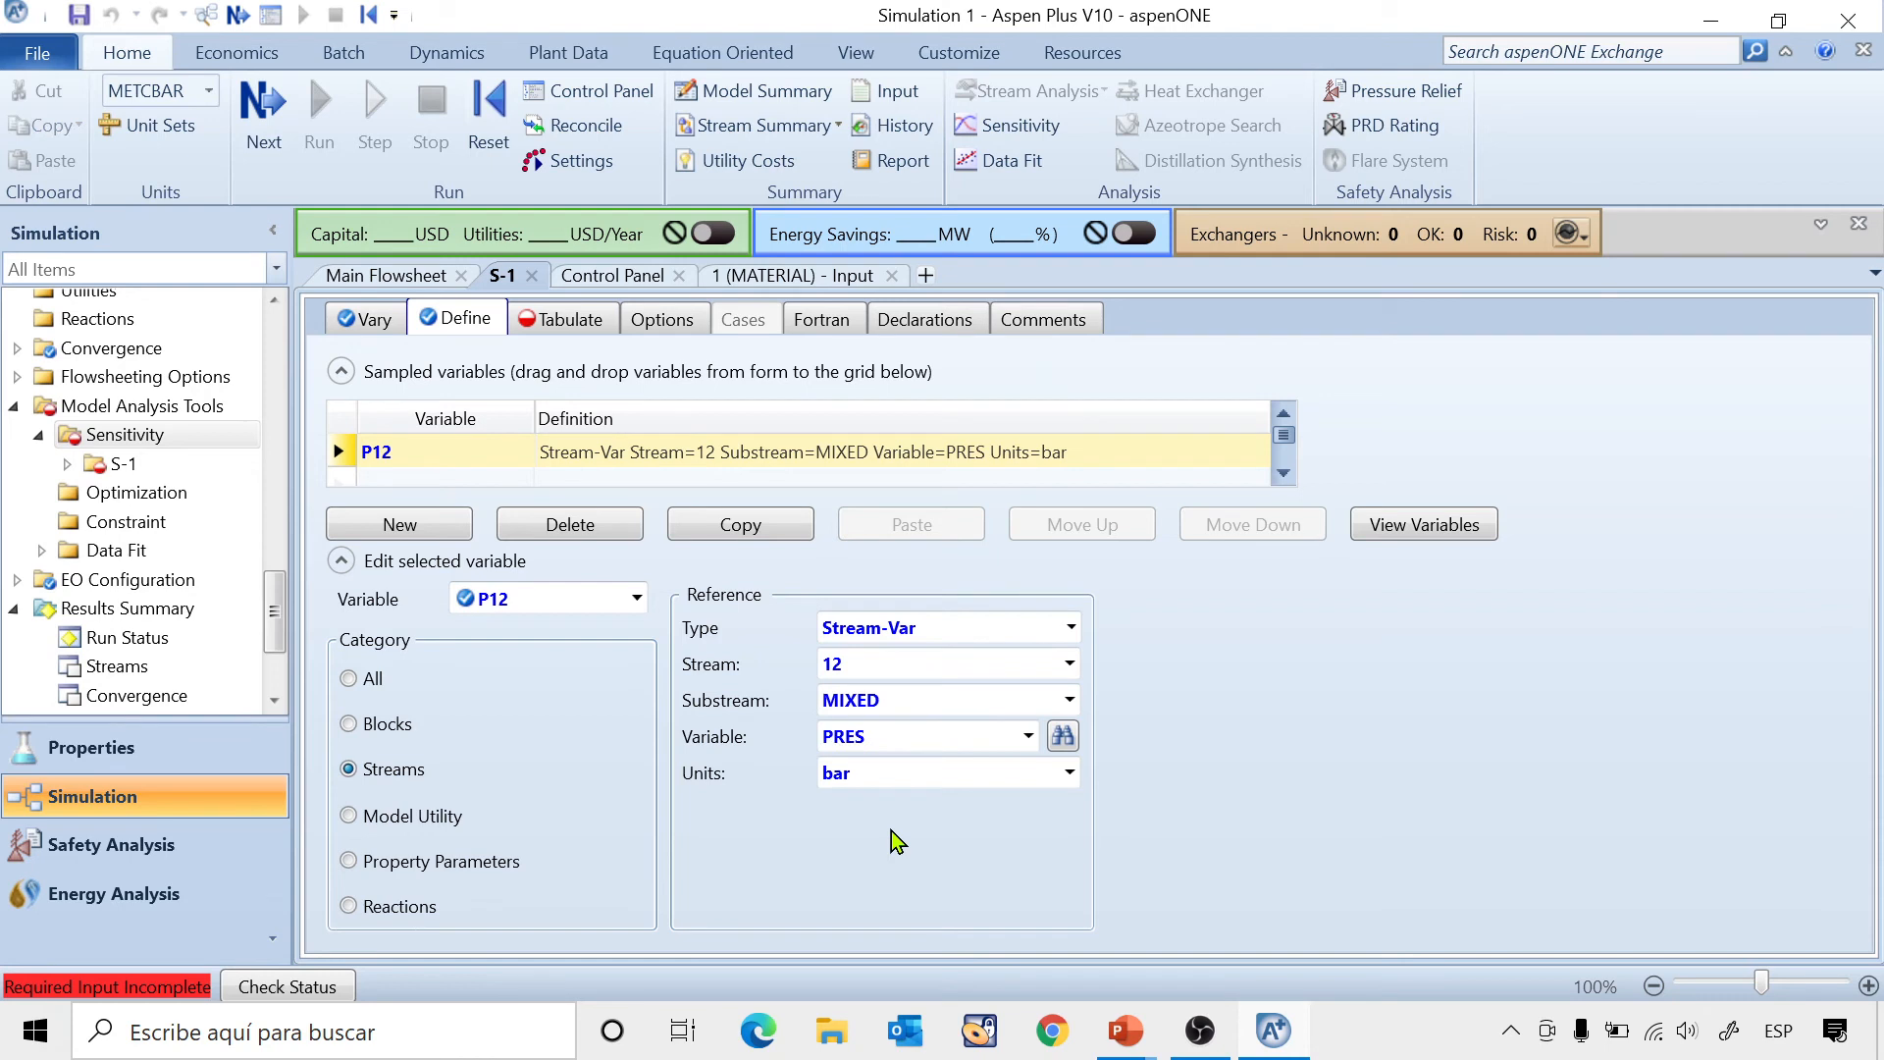
Create a second sampled variable named P13 and select it for editing.
{"action": "left_click", "coordinate": [440, 528]}
{"action": "type", "text": "P13"}
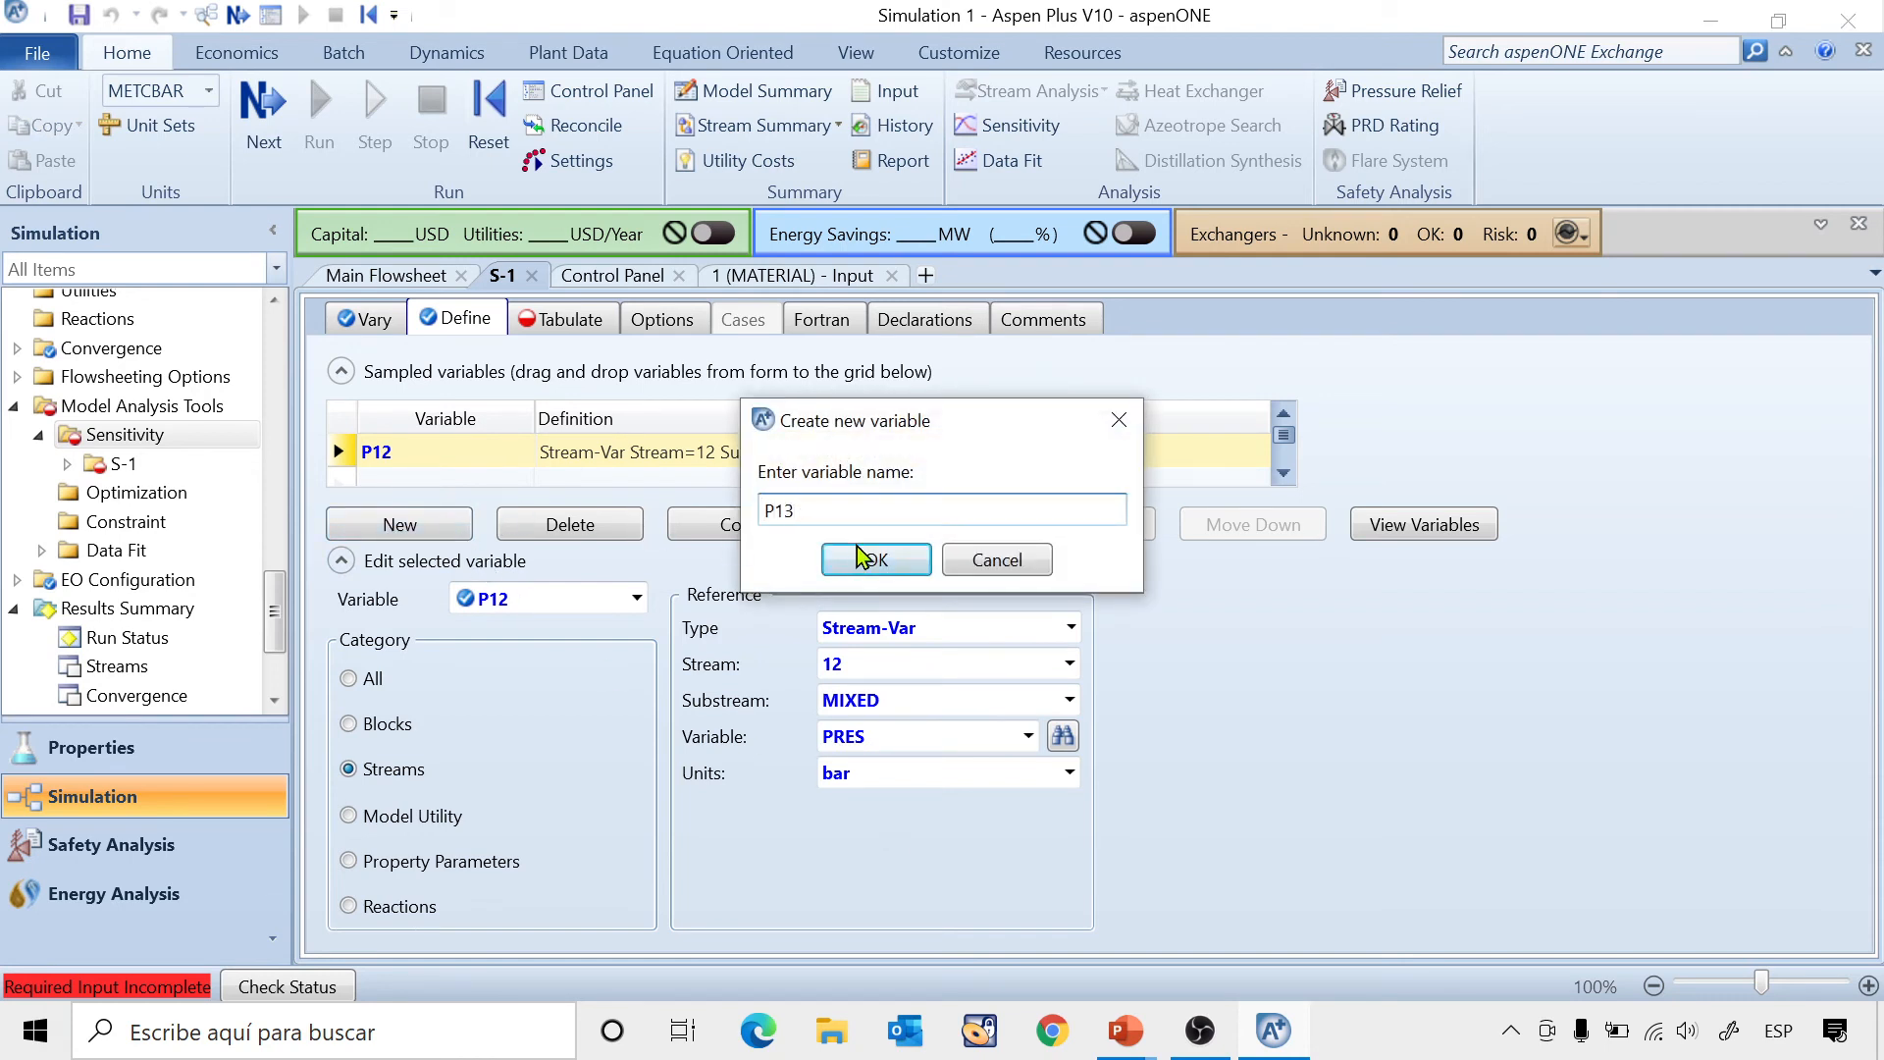
{"action": "left_click", "coordinate": [861, 551]}
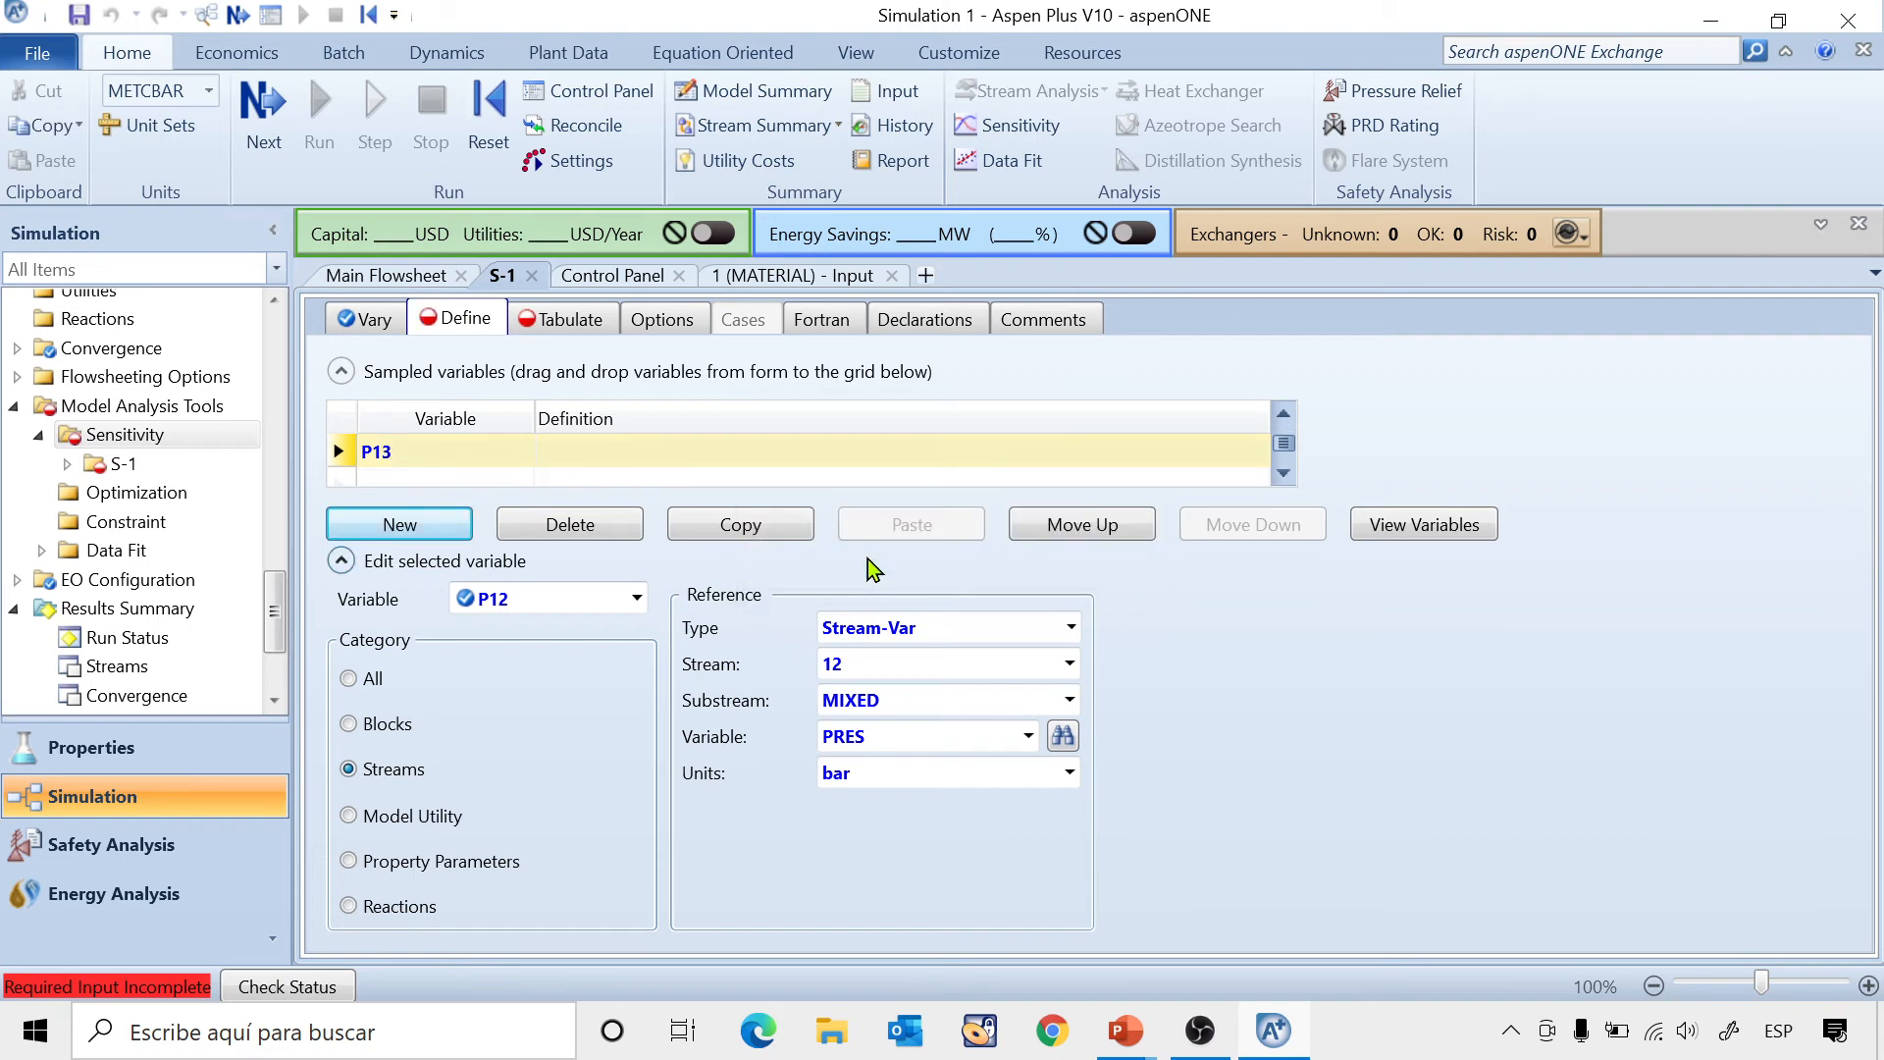
{"action": "left_click", "coordinate": [635, 598]}
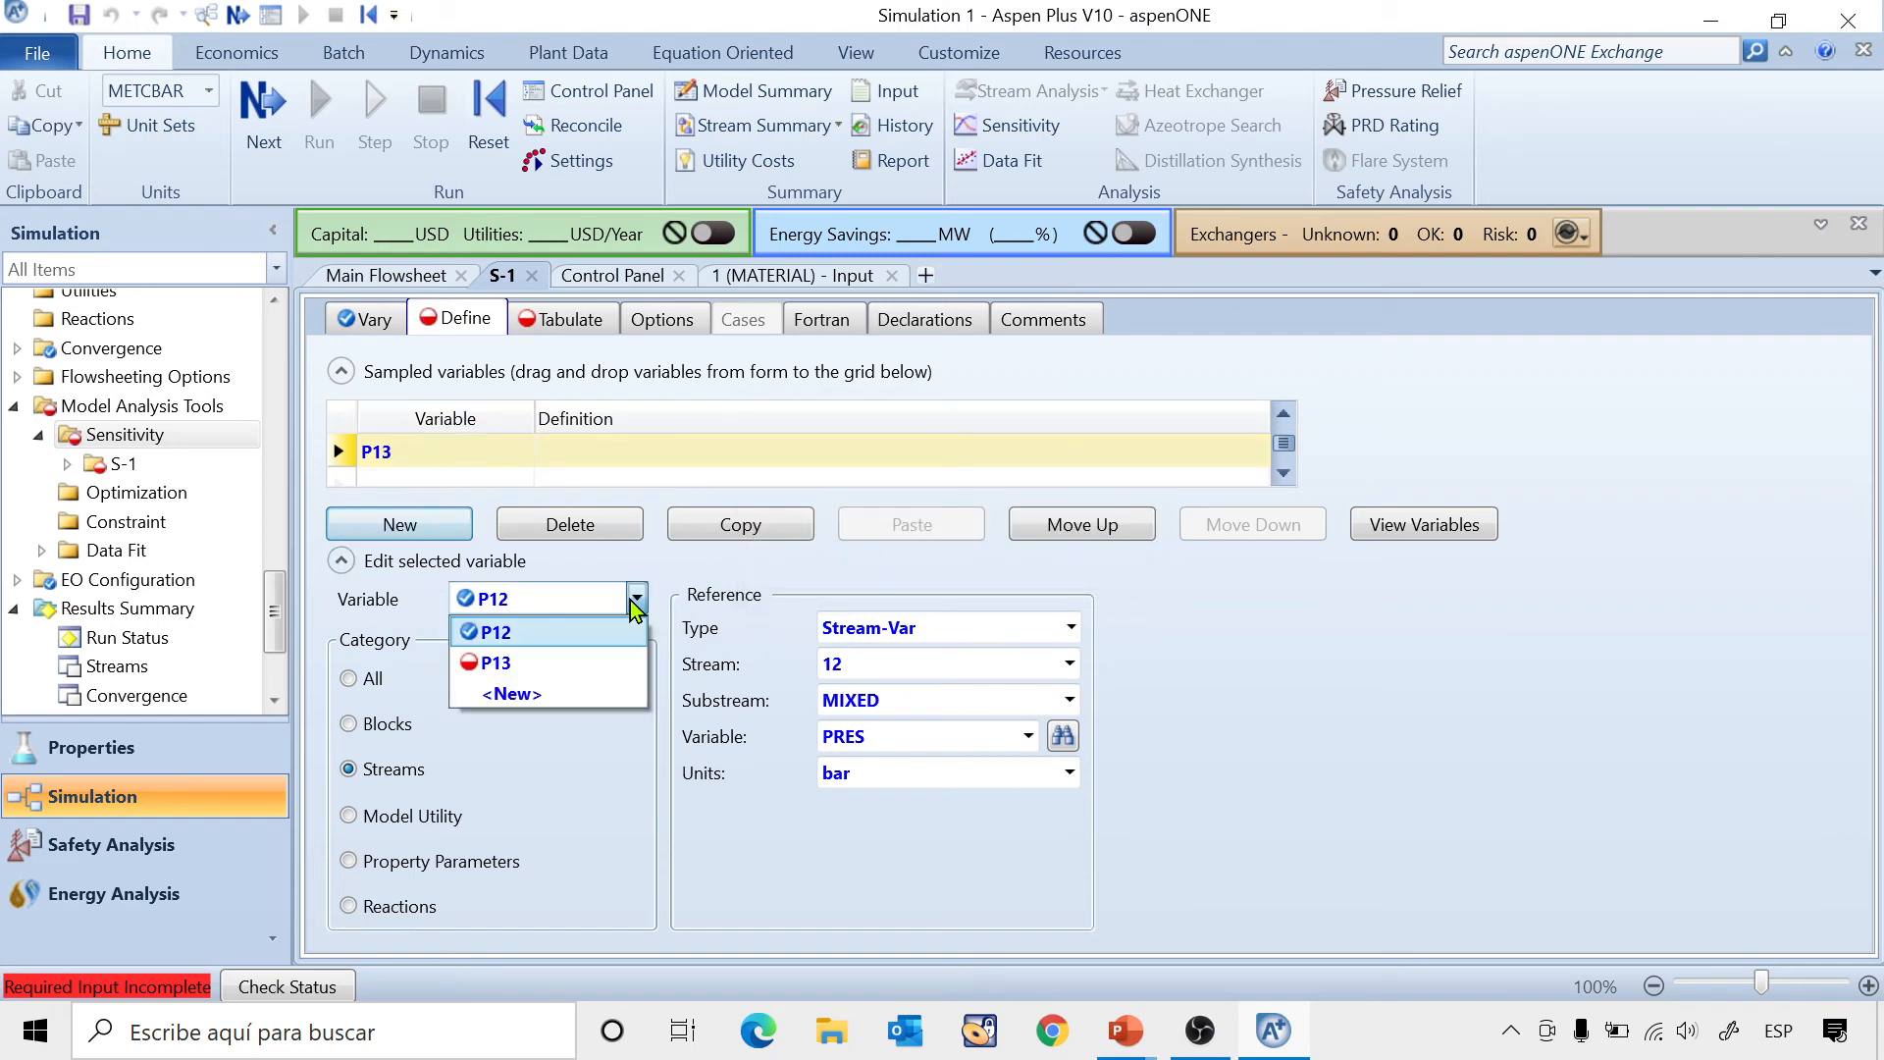
{"action": "left_click", "coordinate": [531, 658]}
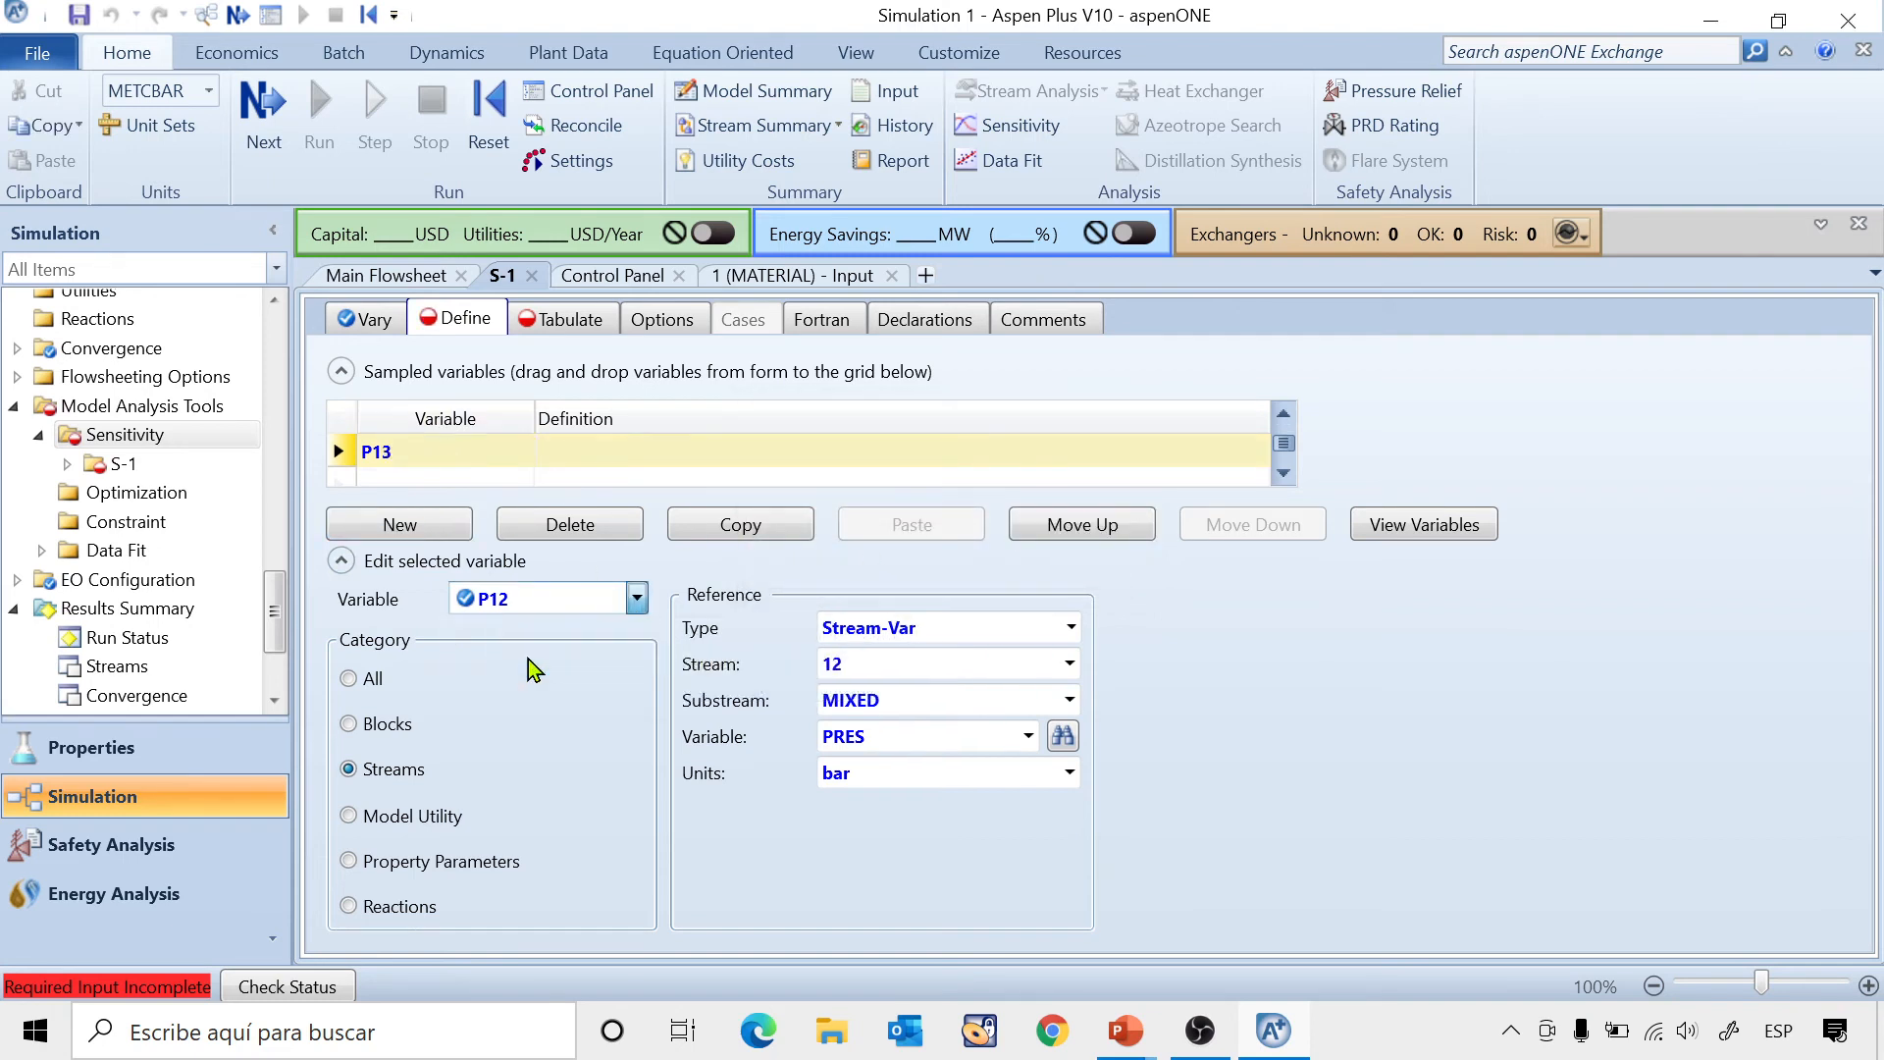
Define sampled variable P13 as a Stream-Var in the Streams category for stream 13, substream MIXED, variable PRES in bar.
{"action": "left_click", "coordinate": [388, 772]}
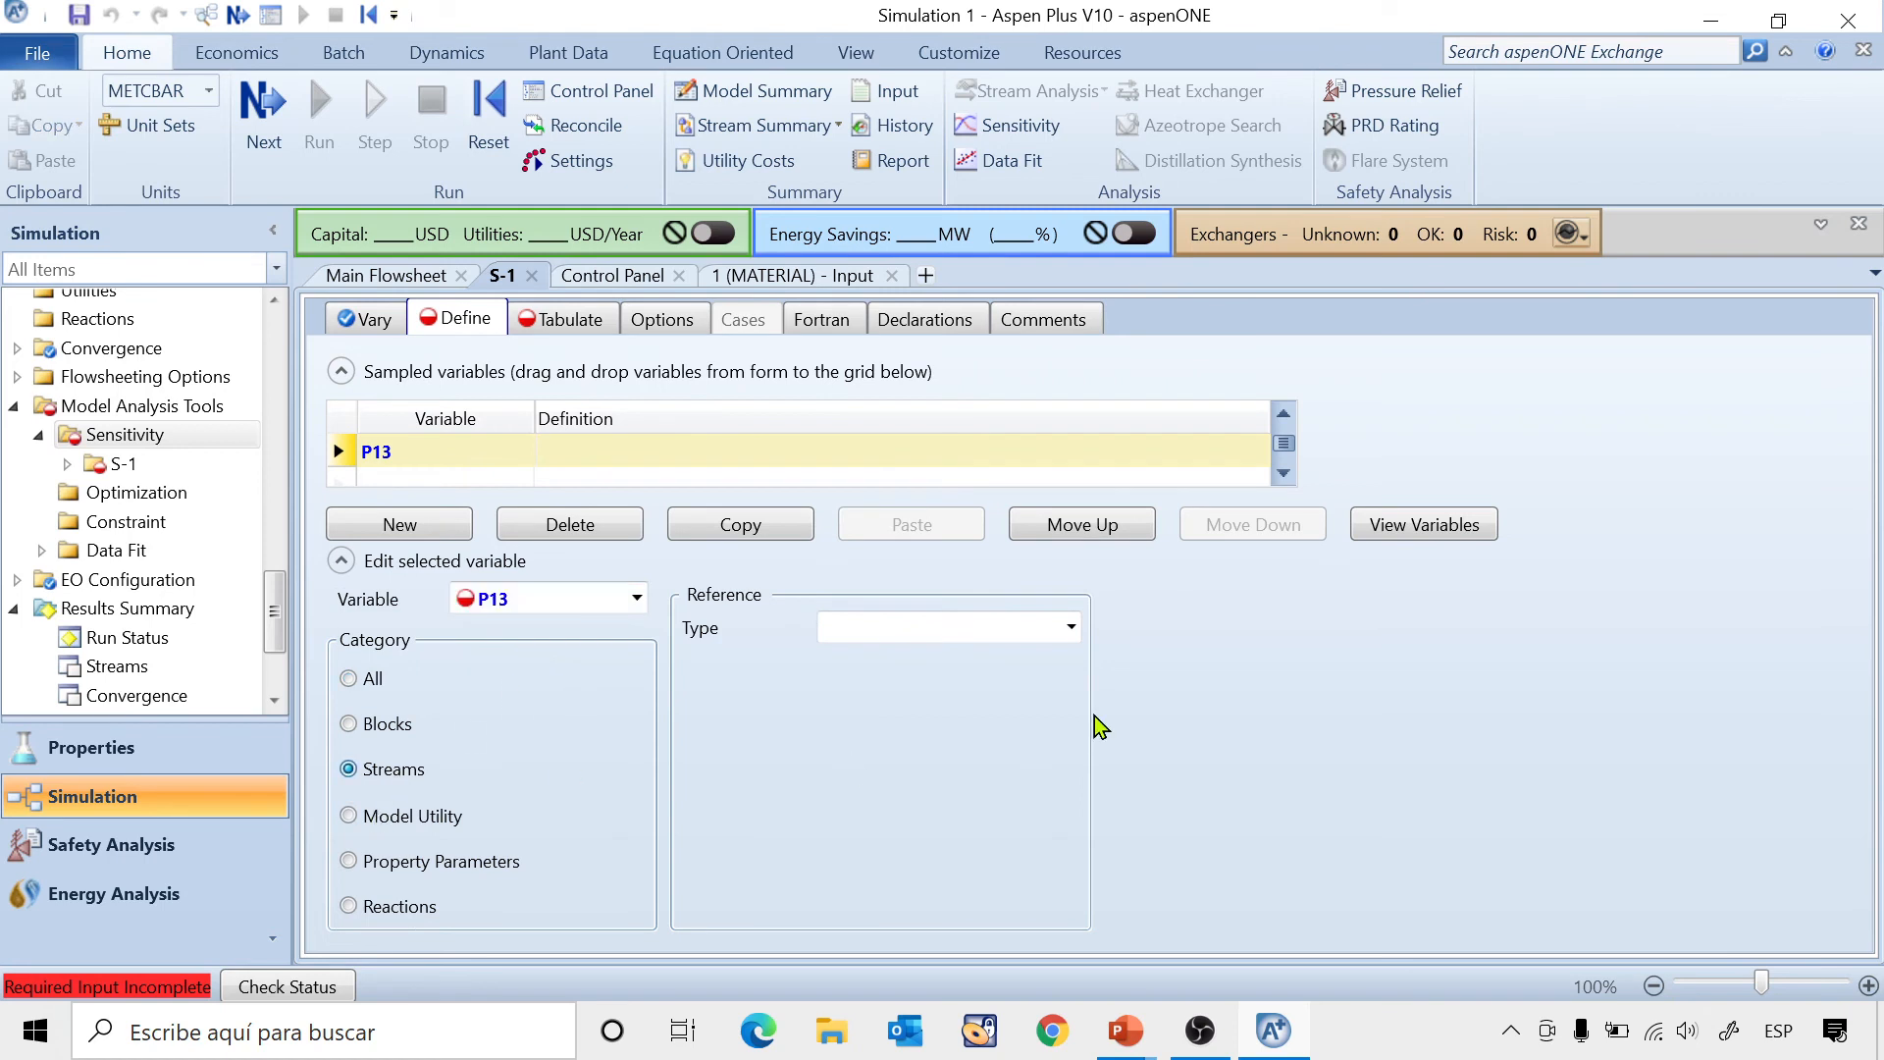
{"action": "left_click", "coordinate": [1070, 623]}
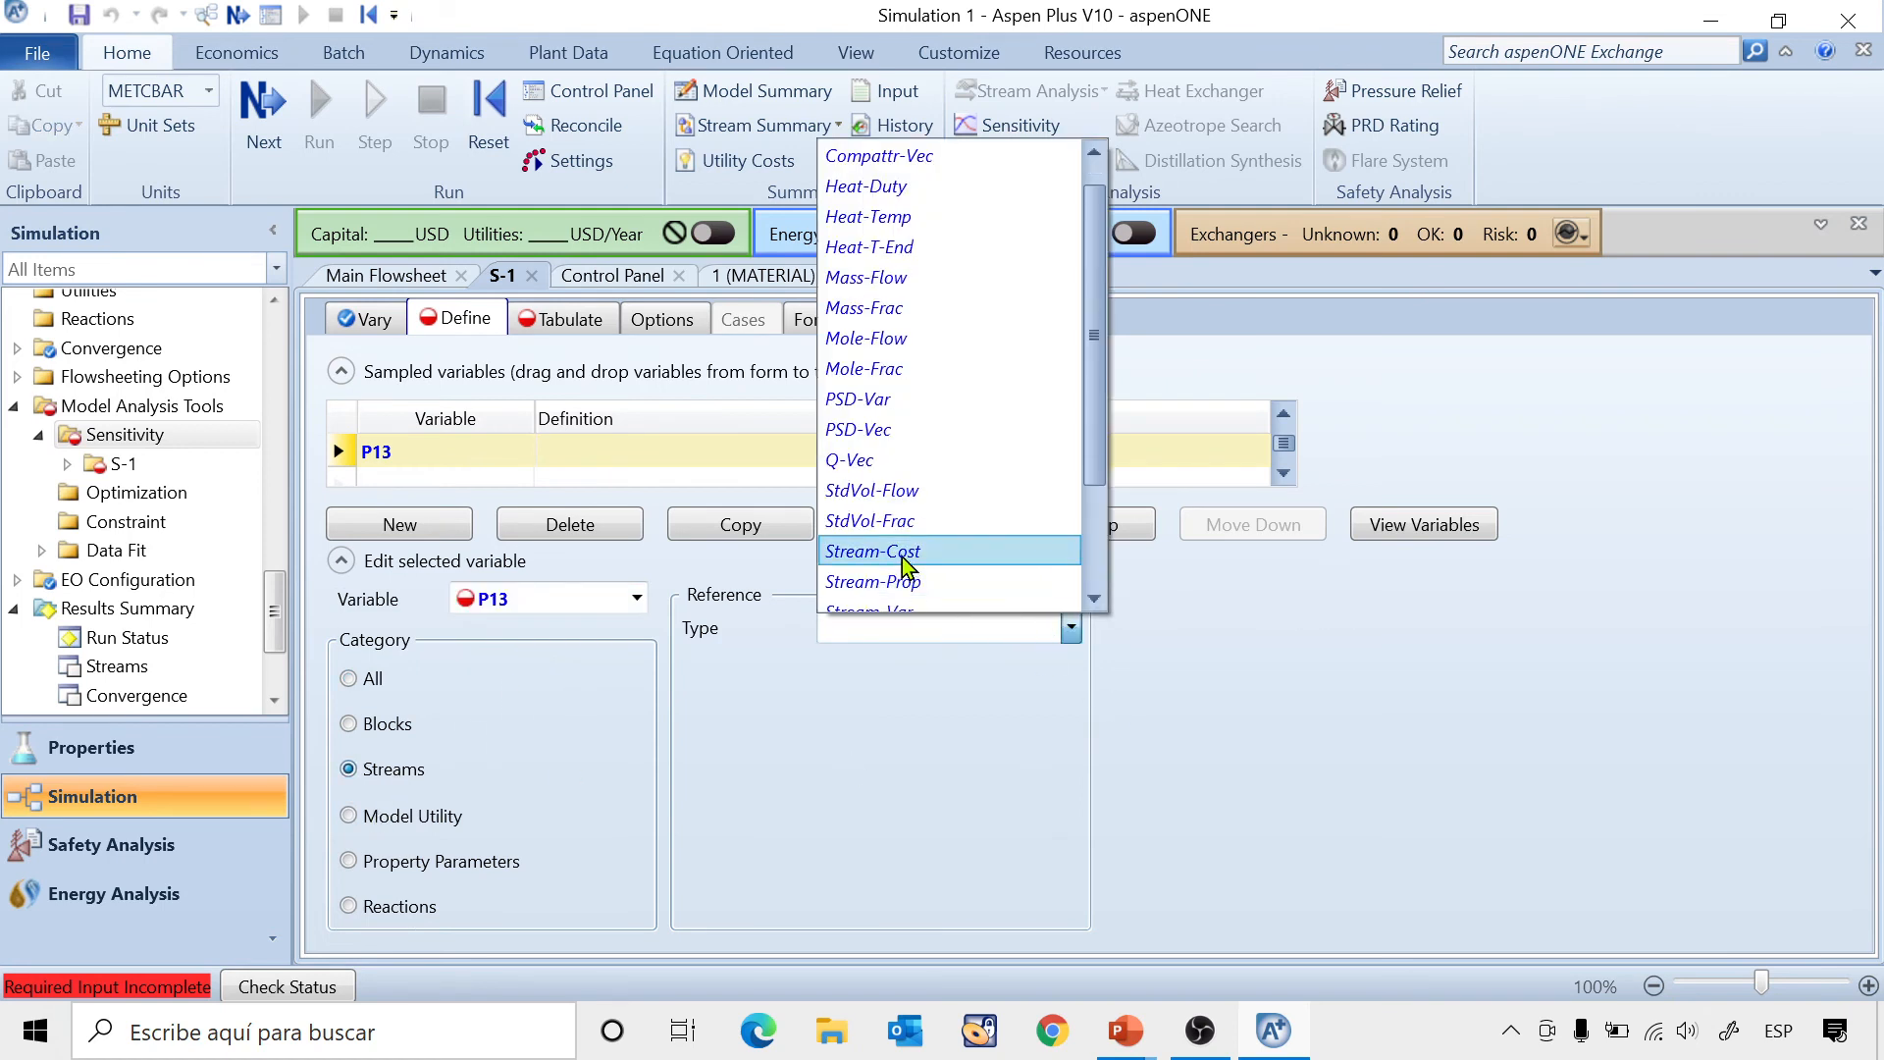
{"action": "scroll", "coordinate": [895, 535], "scroll_direction": "down", "scroll_amount": 1}
{"action": "left_click", "coordinate": [892, 528]}
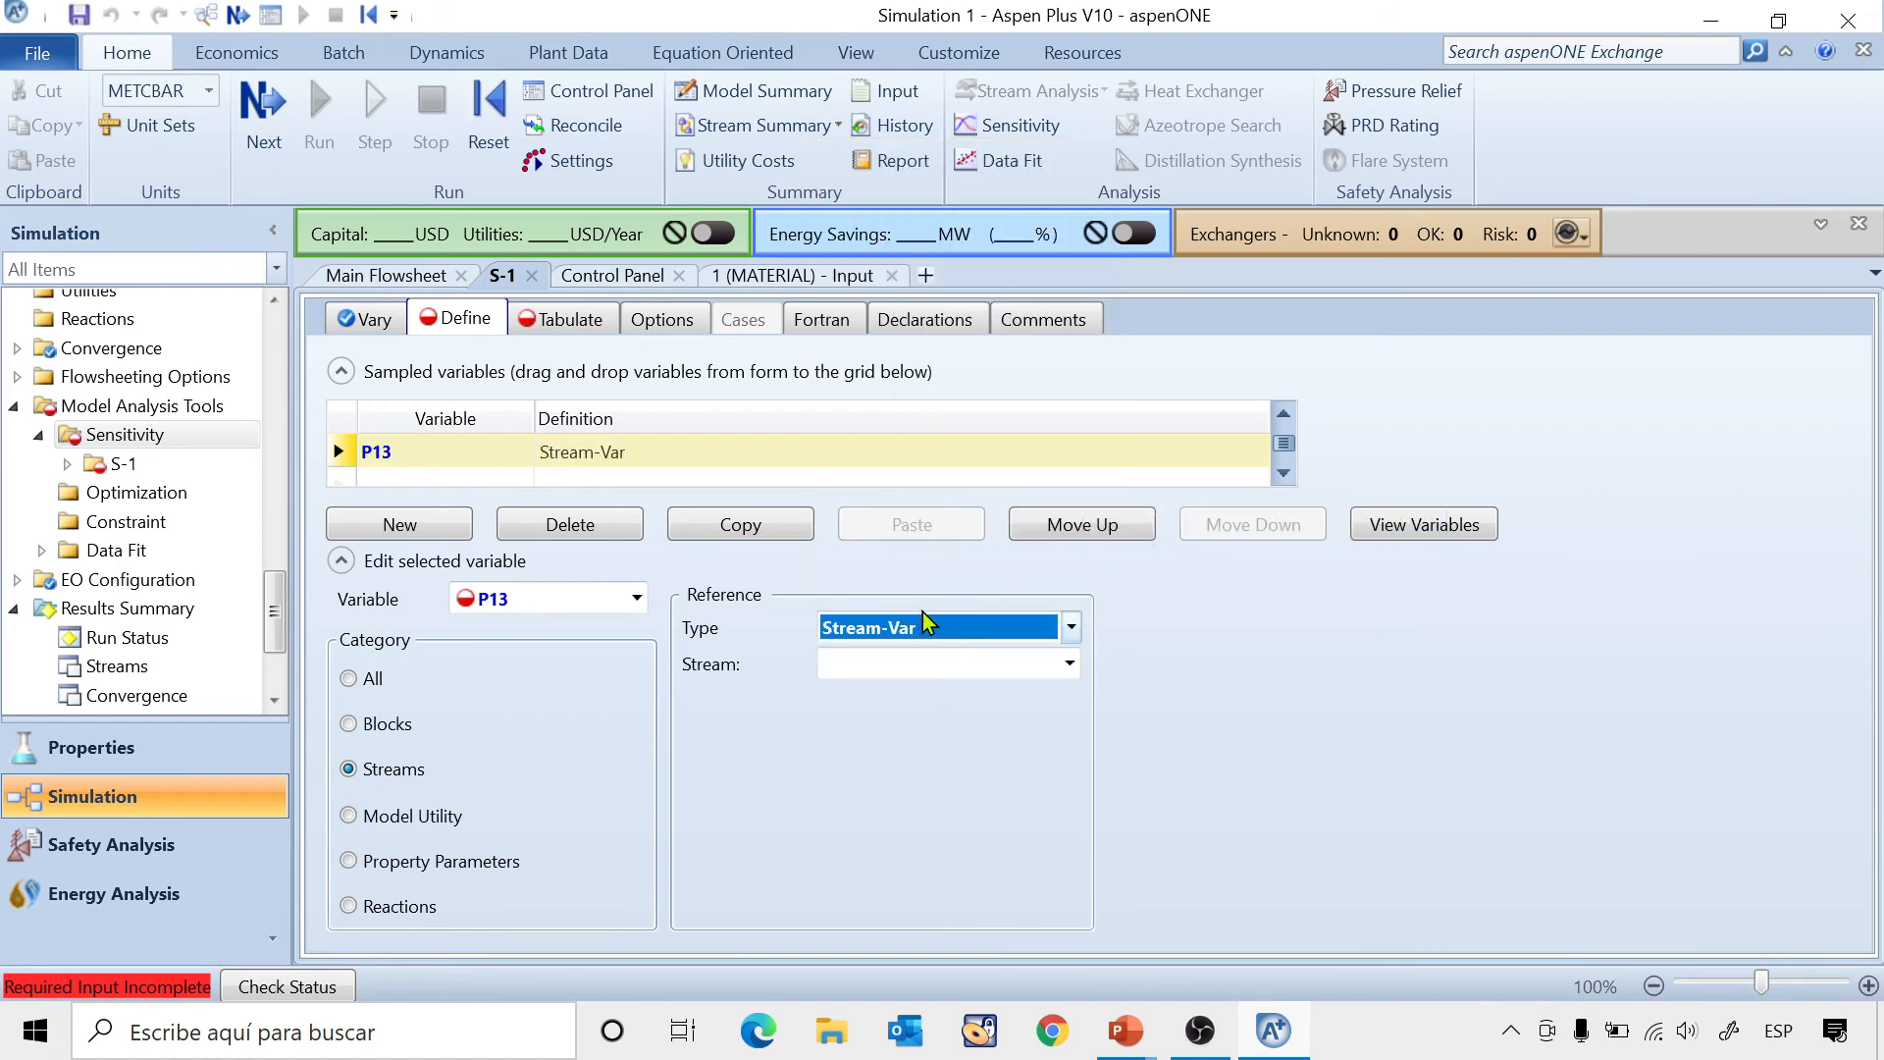
{"action": "left_click", "coordinate": [971, 675]}
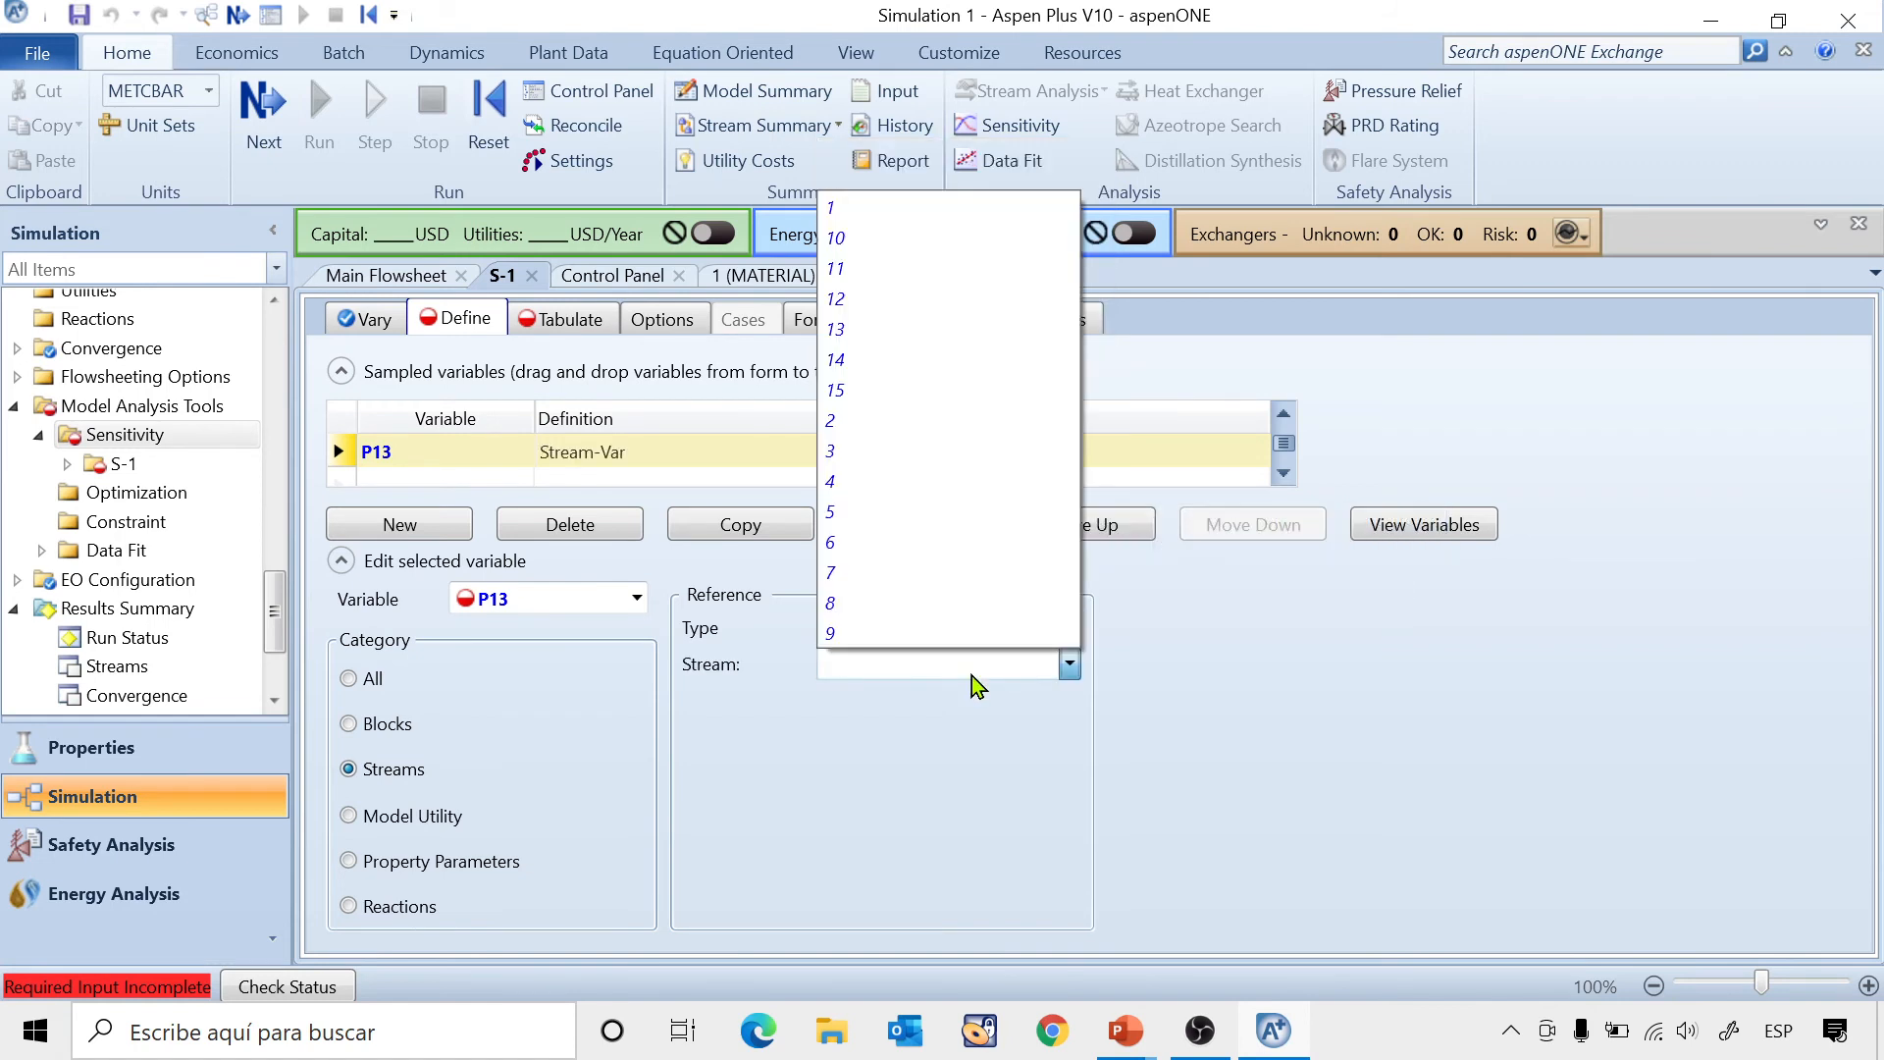
{"action": "left_click", "coordinate": [840, 330]}
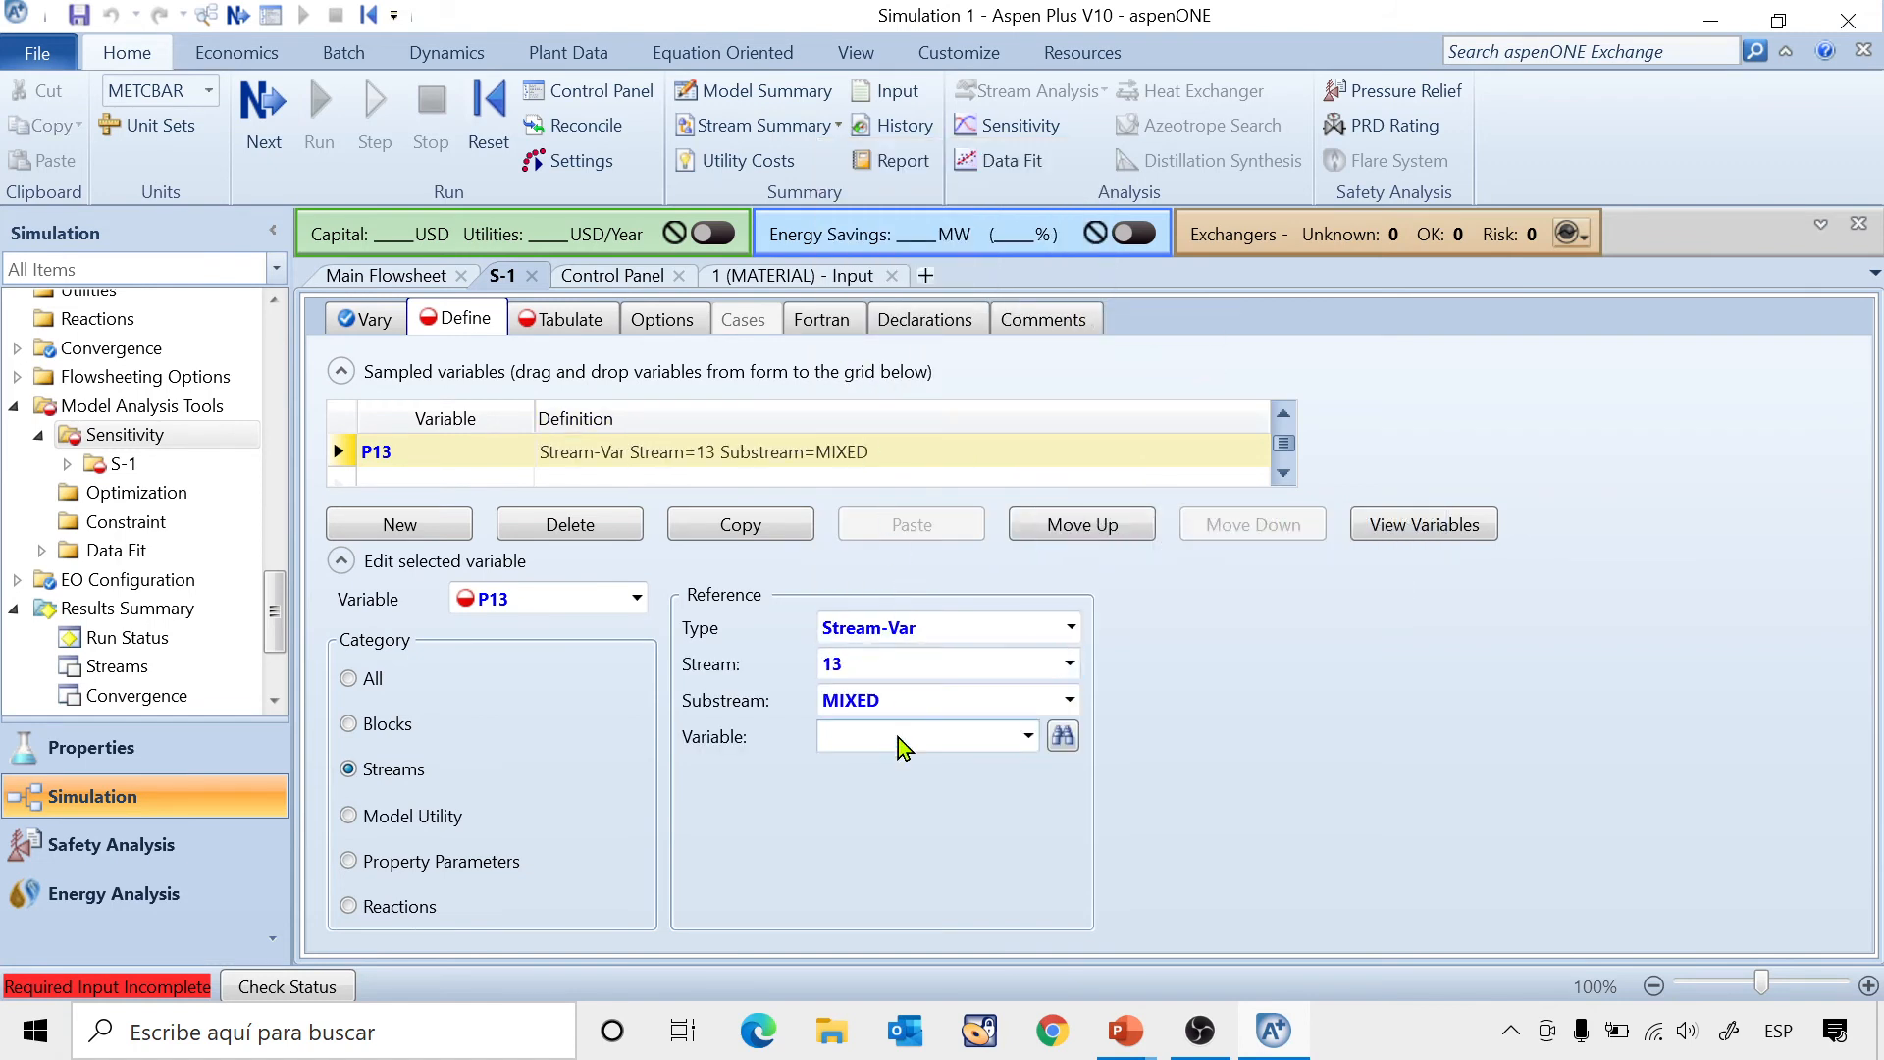
{"action": "left_click", "coordinate": [898, 738]}
{"action": "left_click", "coordinate": [897, 620]}
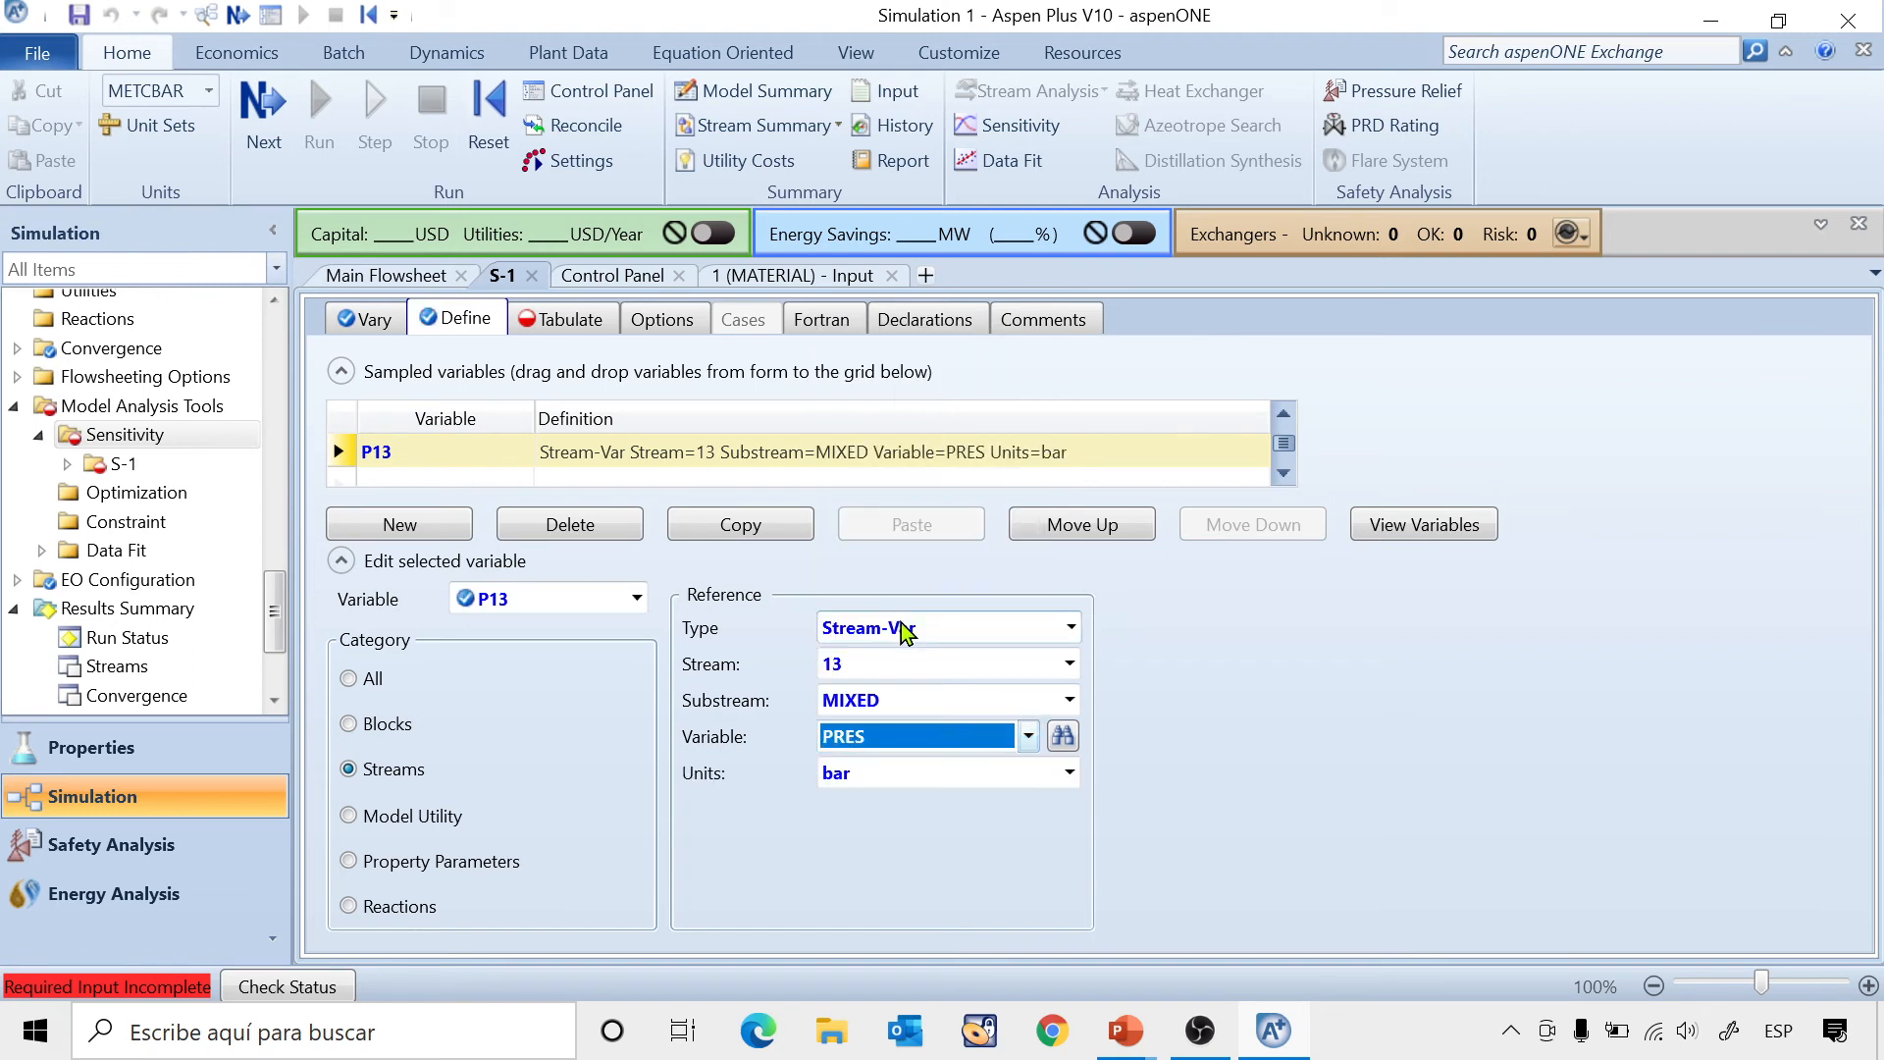
{"action": "left_click", "coordinate": [1357, 704]}
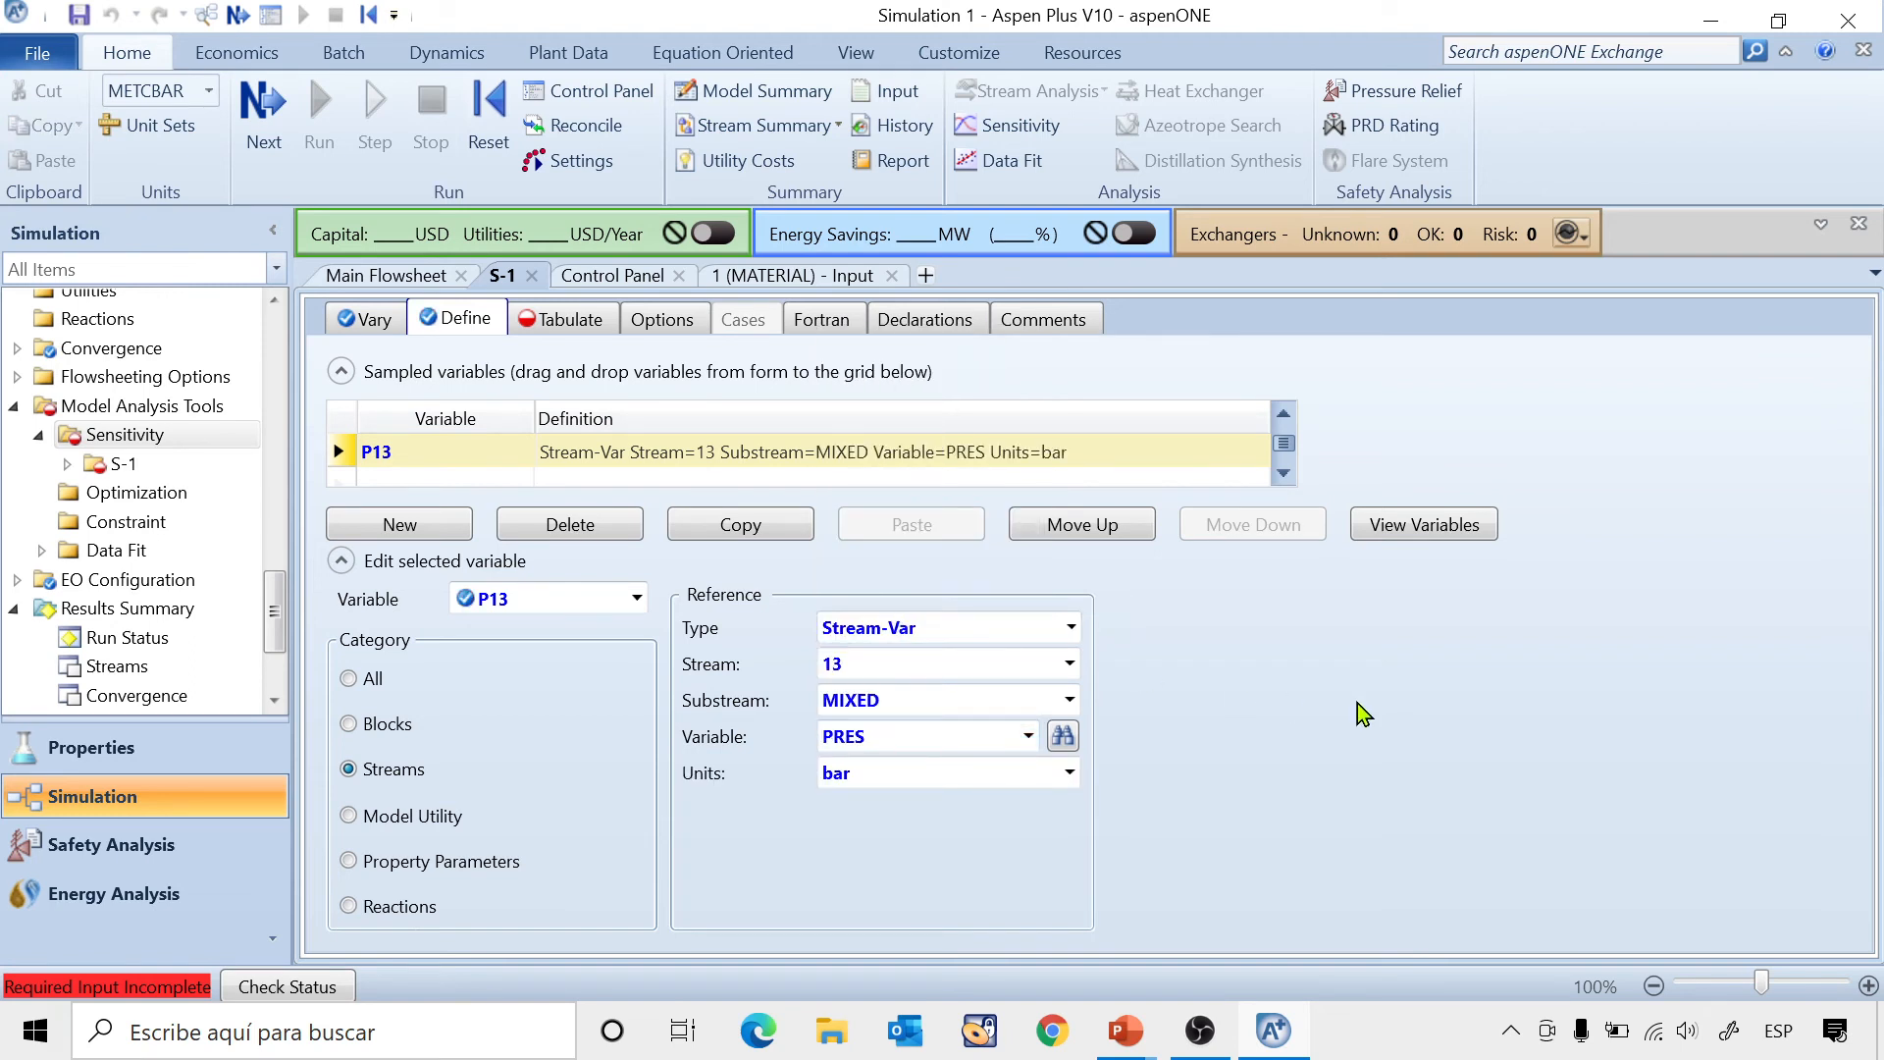
Create a third sampled variable named P14 and select it for editing.
{"action": "left_click", "coordinate": [432, 512]}
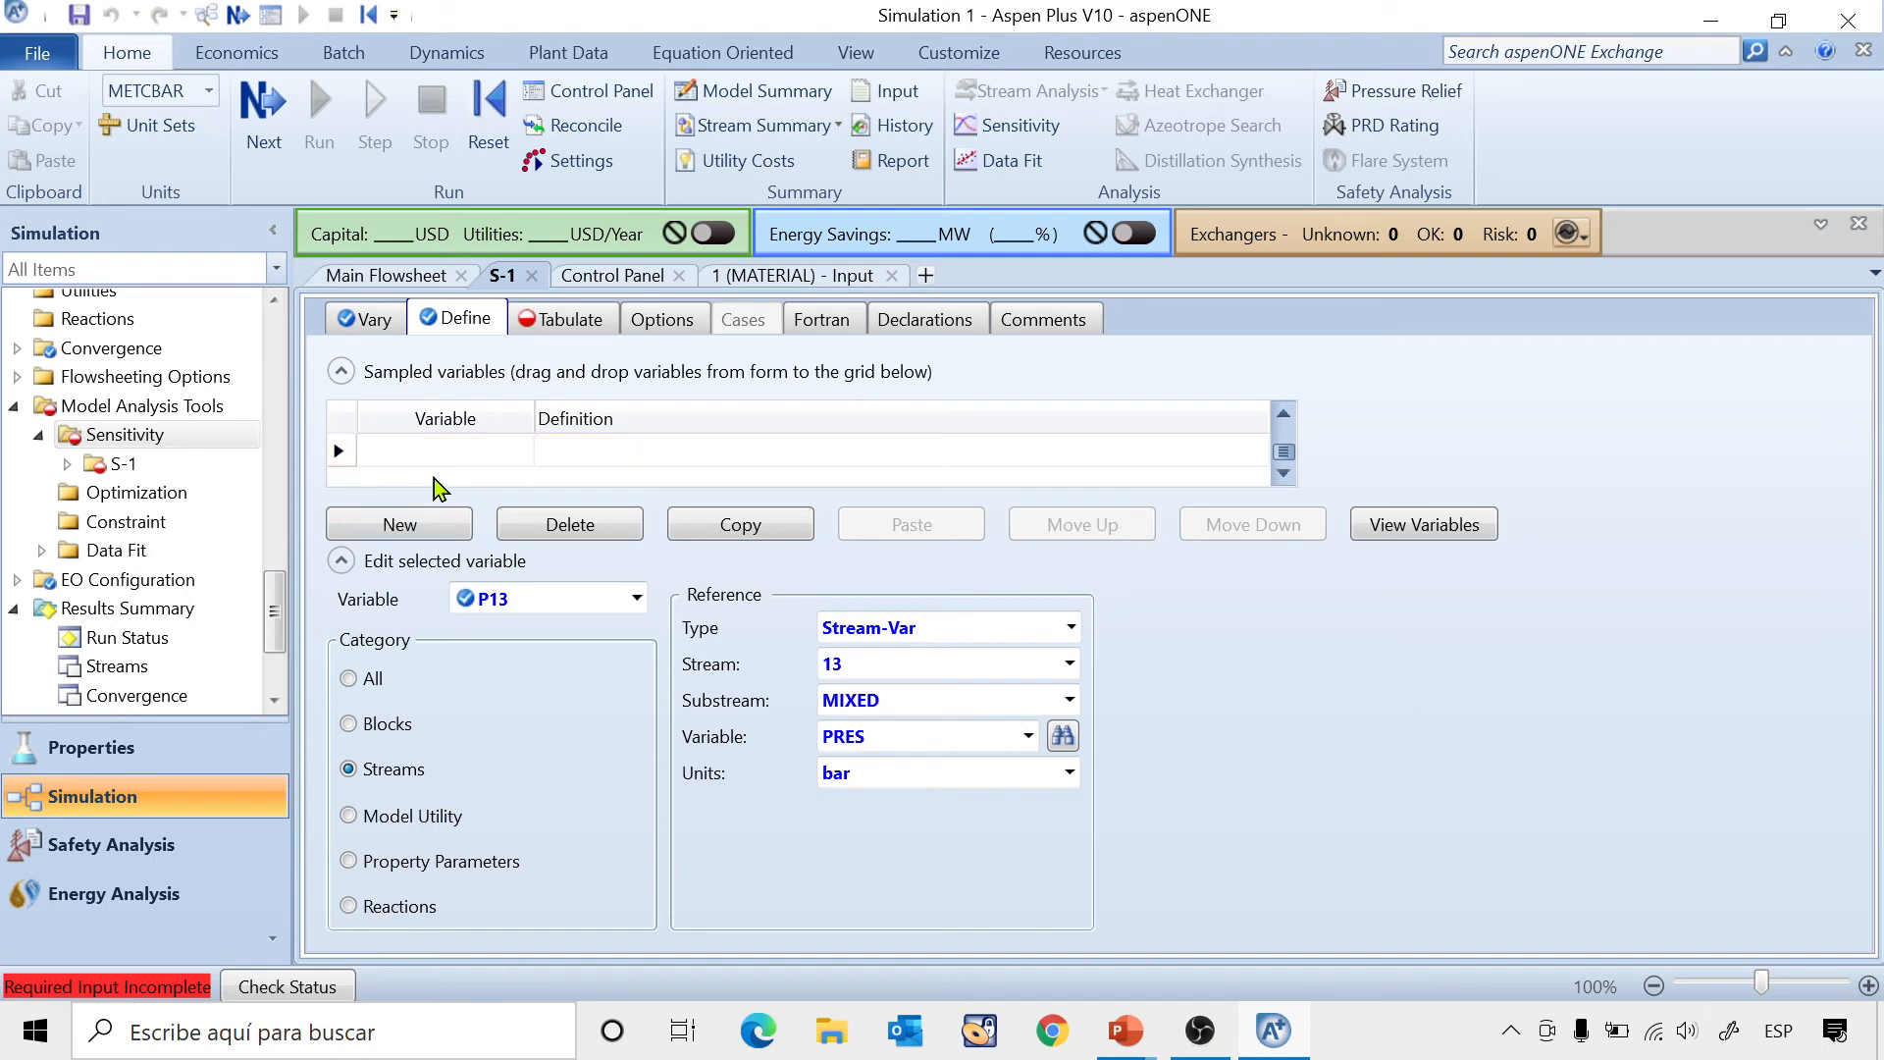
{"action": "left_click", "coordinate": [1287, 416]}
{"action": "left_click", "coordinate": [386, 528]}
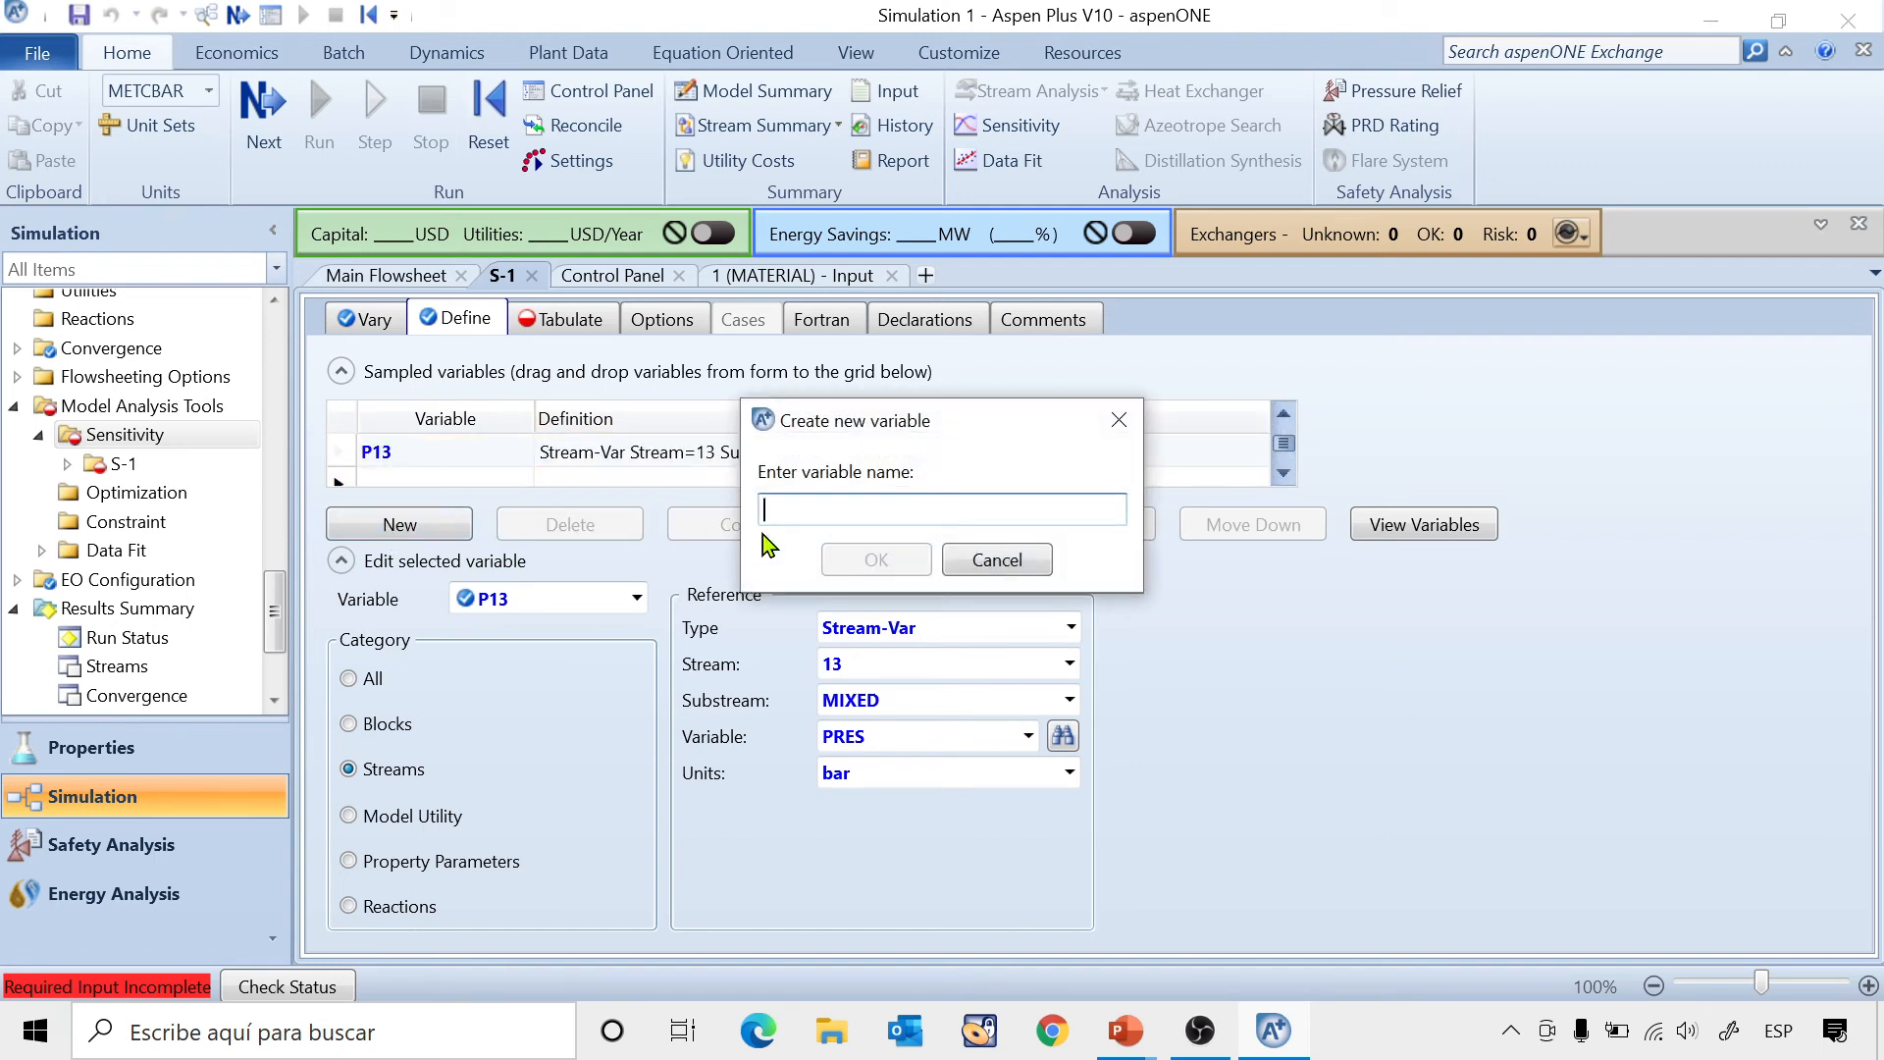
{"action": "type", "text": "P1"}
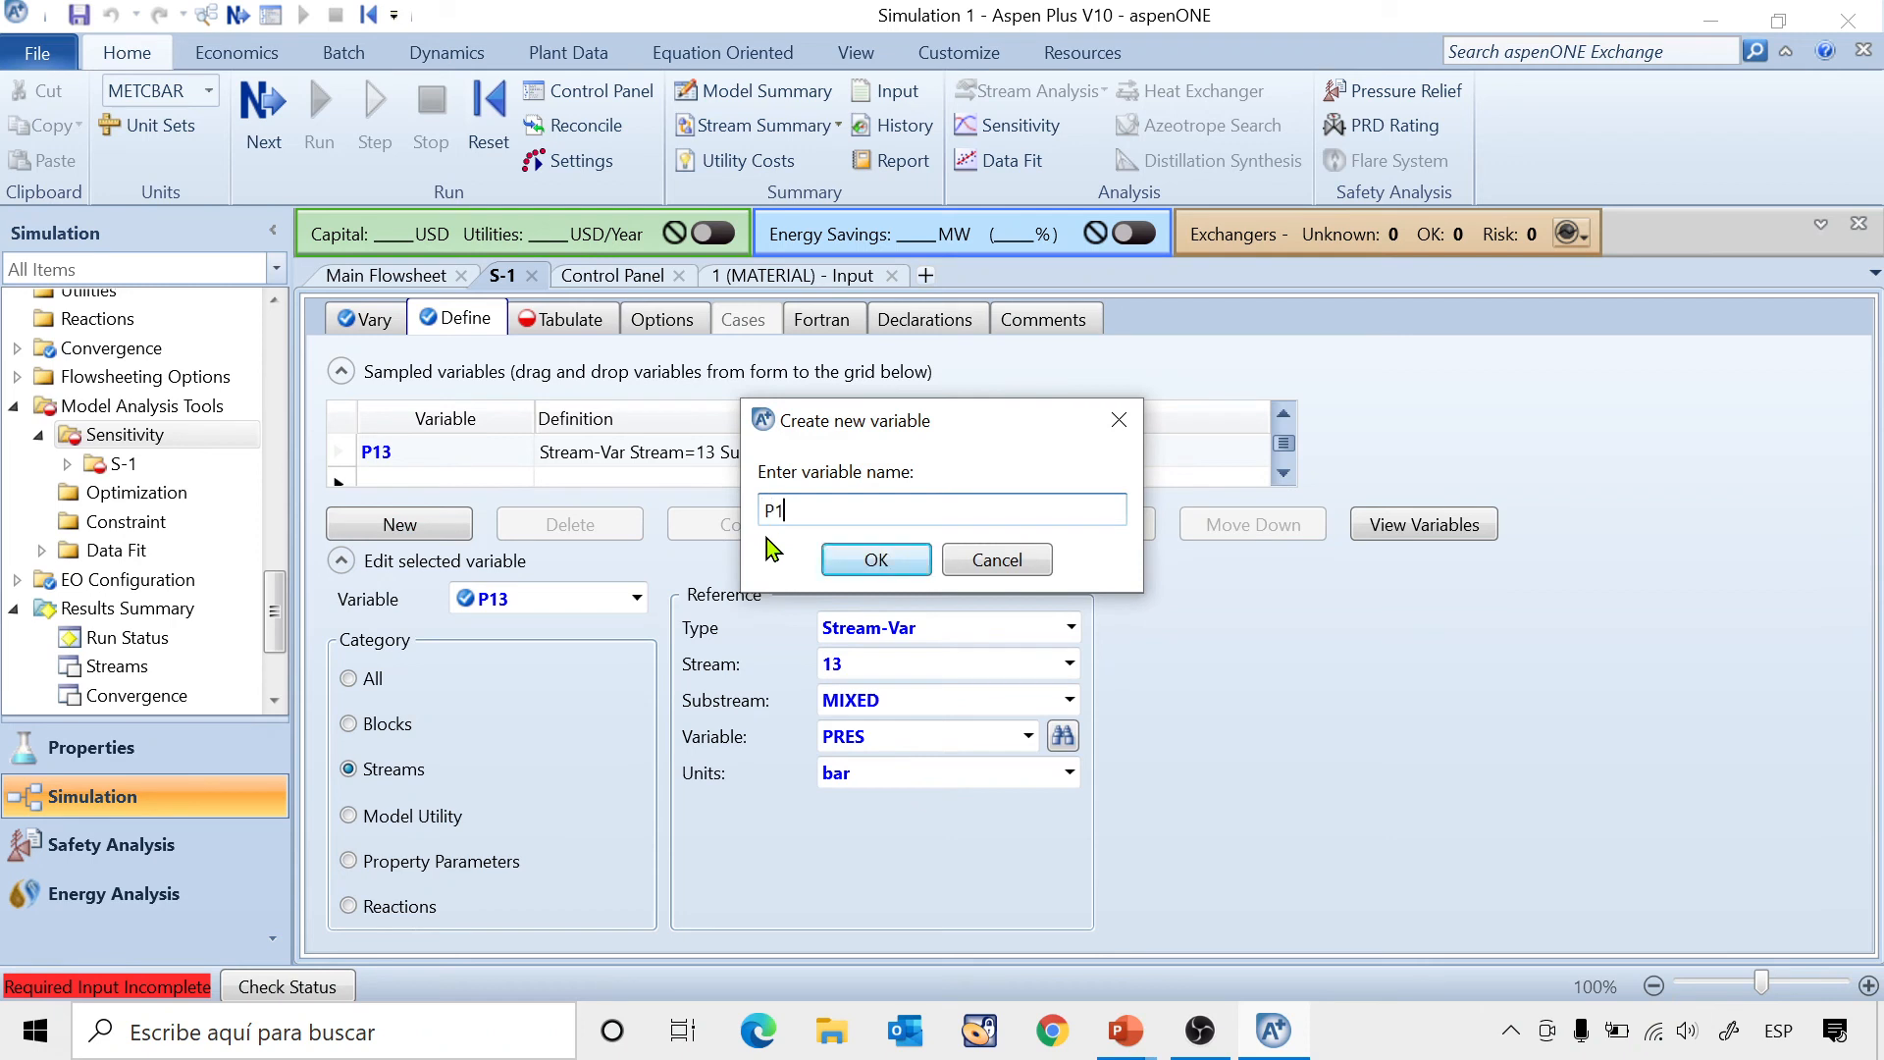
{"action": "left_click", "coordinate": [851, 555]}
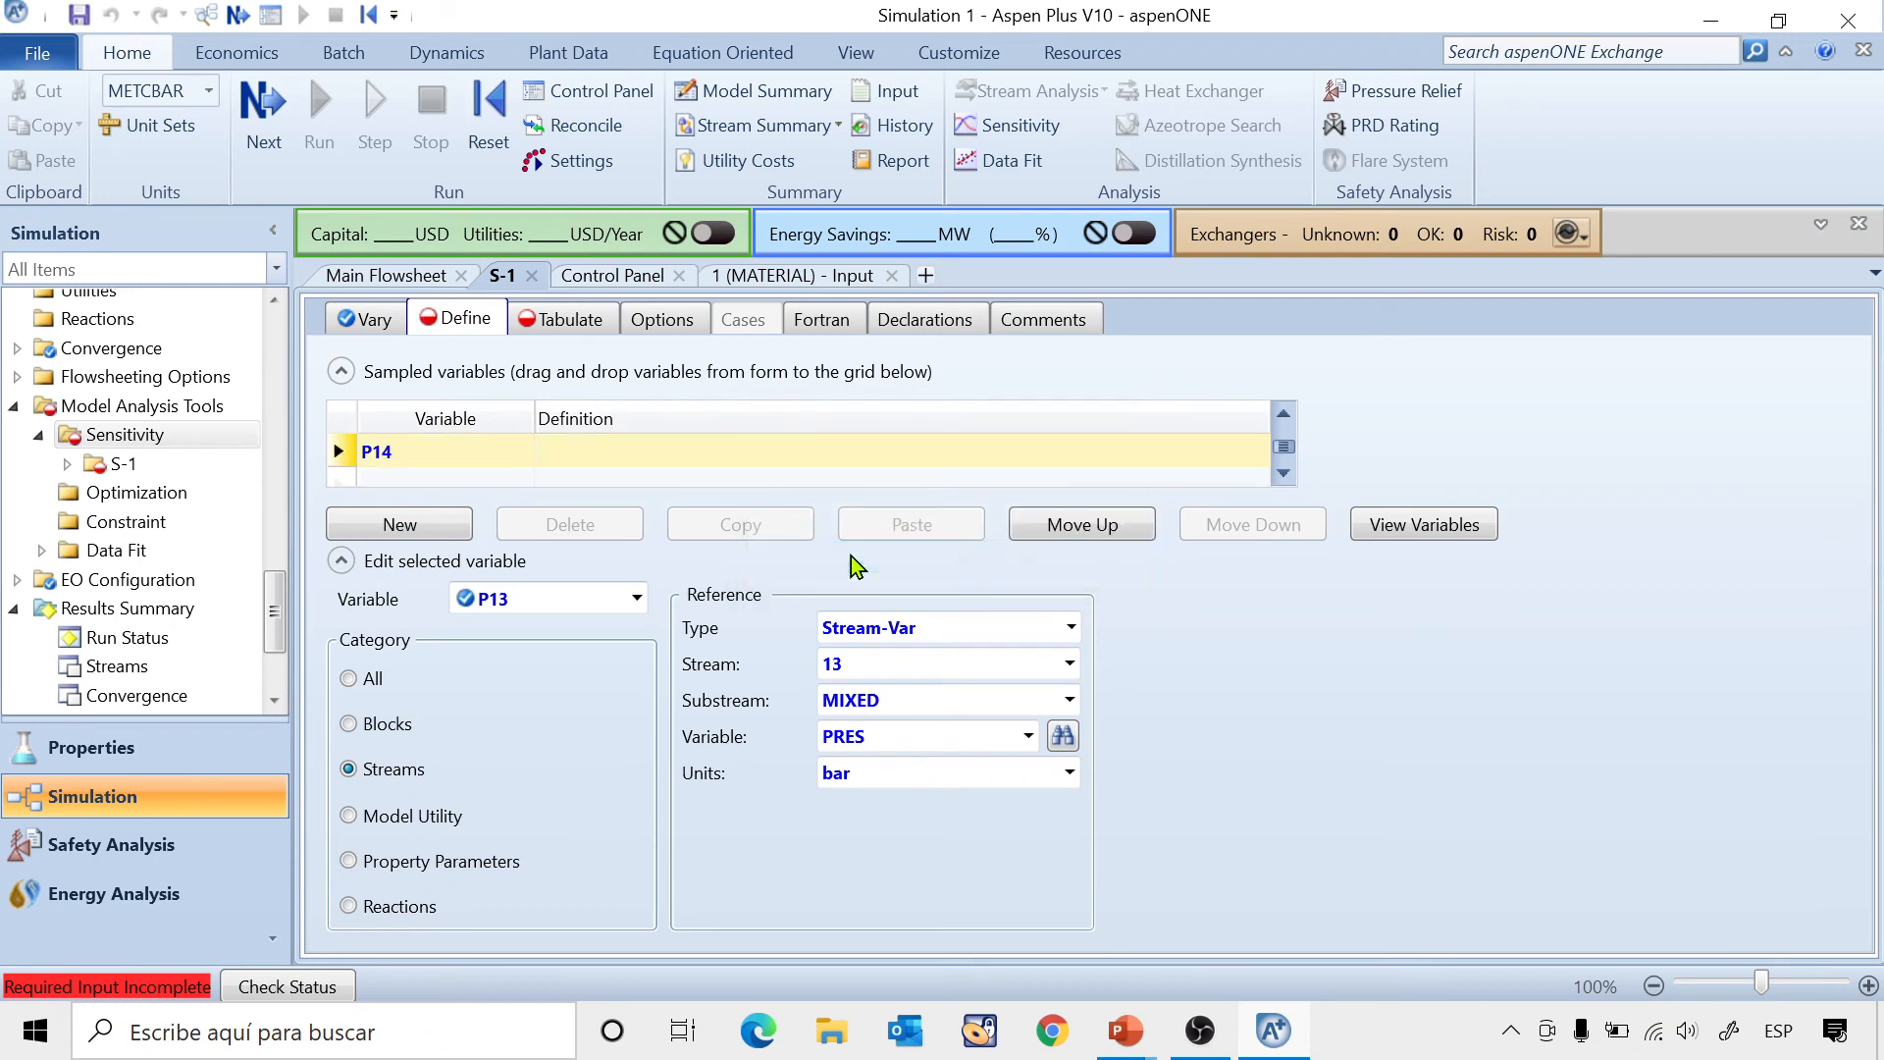
{"action": "left_click", "coordinate": [633, 597]}
{"action": "left_click", "coordinate": [487, 692]}
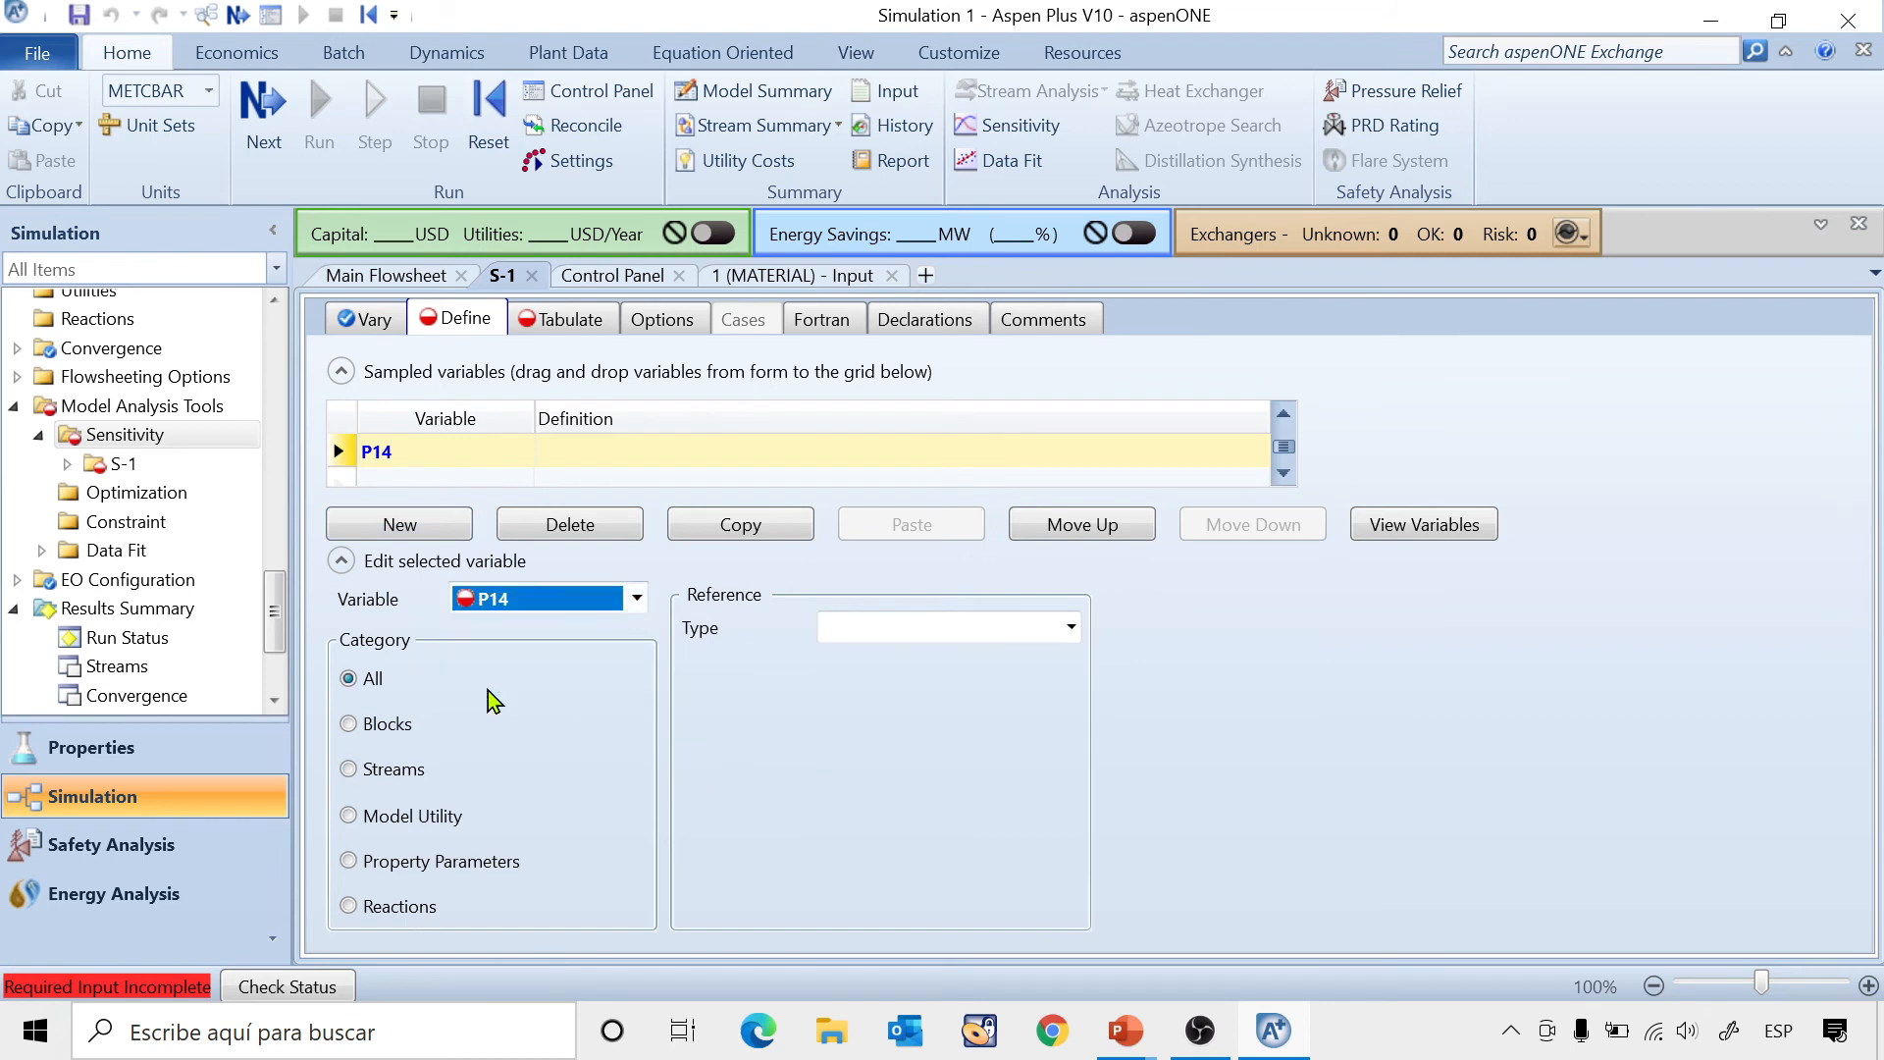
Define sampled variable P14 as a Stream-Var in the Streams category for stream 14, substream MIXED, variable PRES in bar.
{"action": "left_click", "coordinate": [412, 770]}
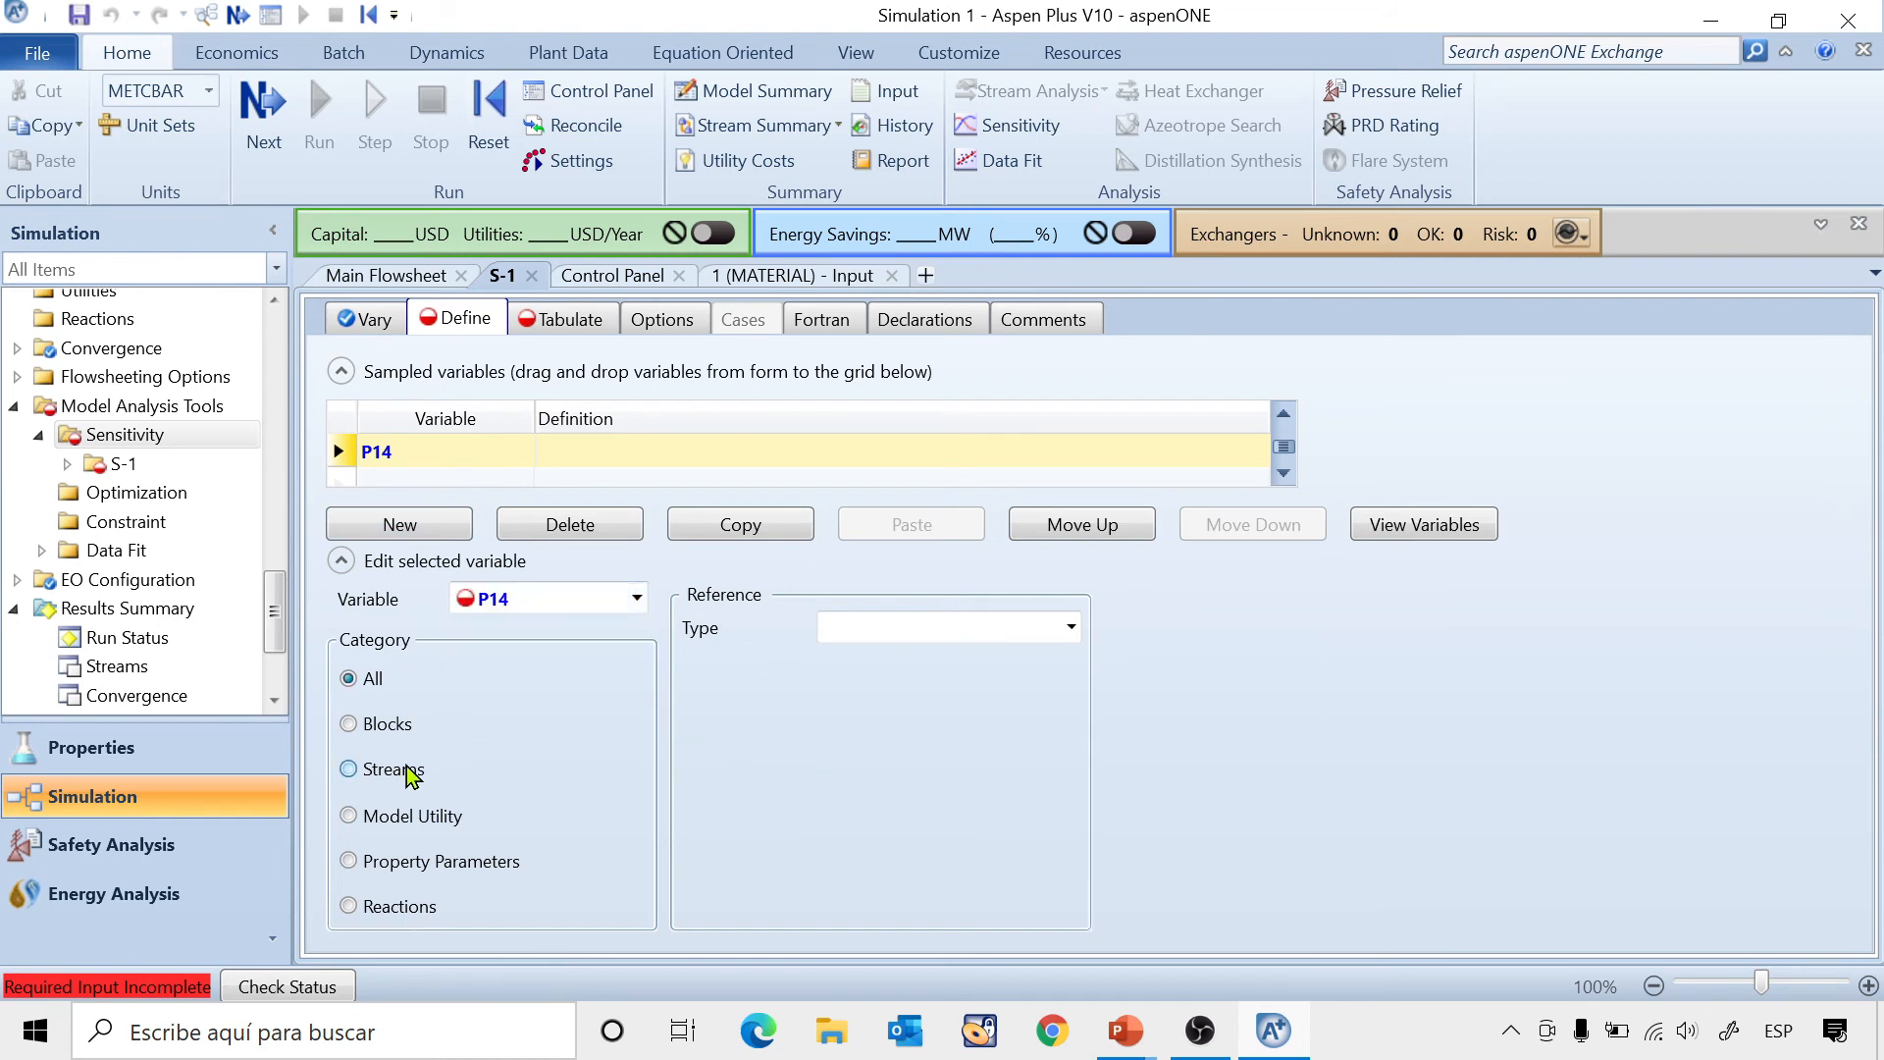
{"action": "left_click", "coordinate": [839, 637]}
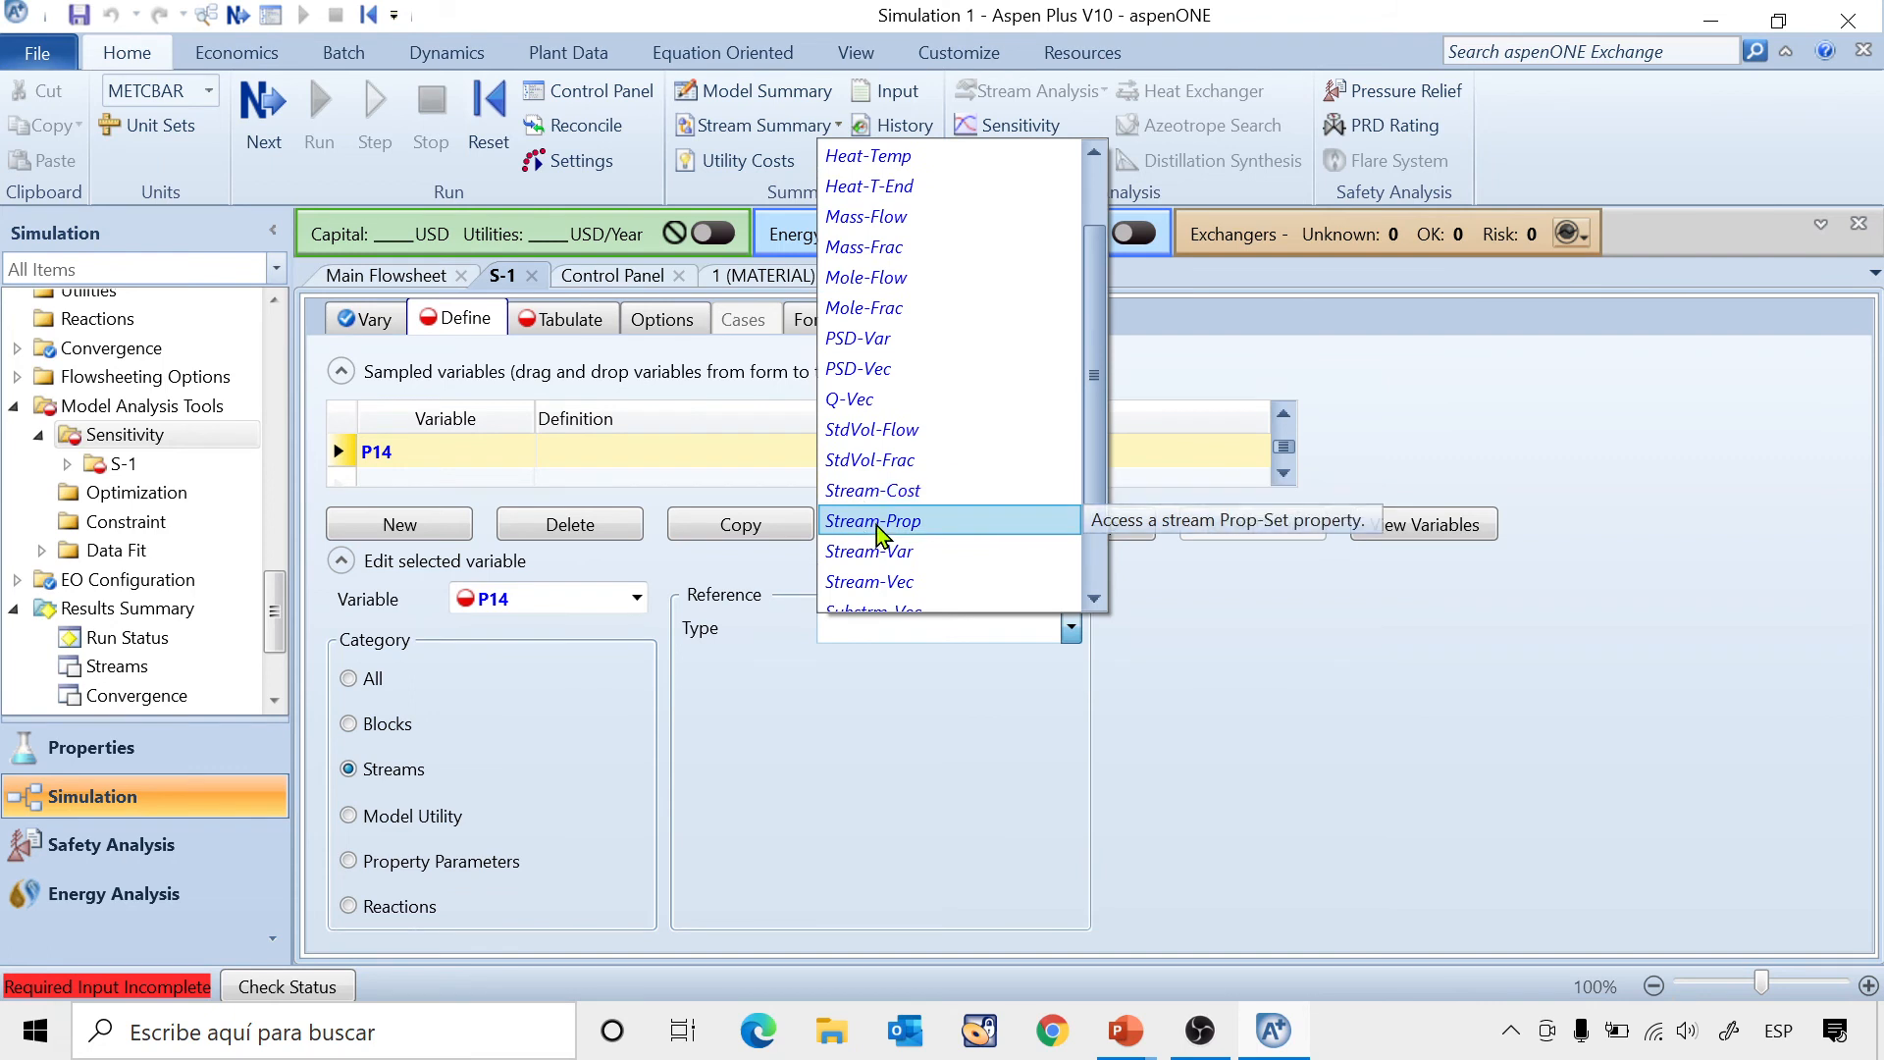
{"action": "left_click", "coordinate": [930, 550]}
{"action": "left_click", "coordinate": [908, 663]}
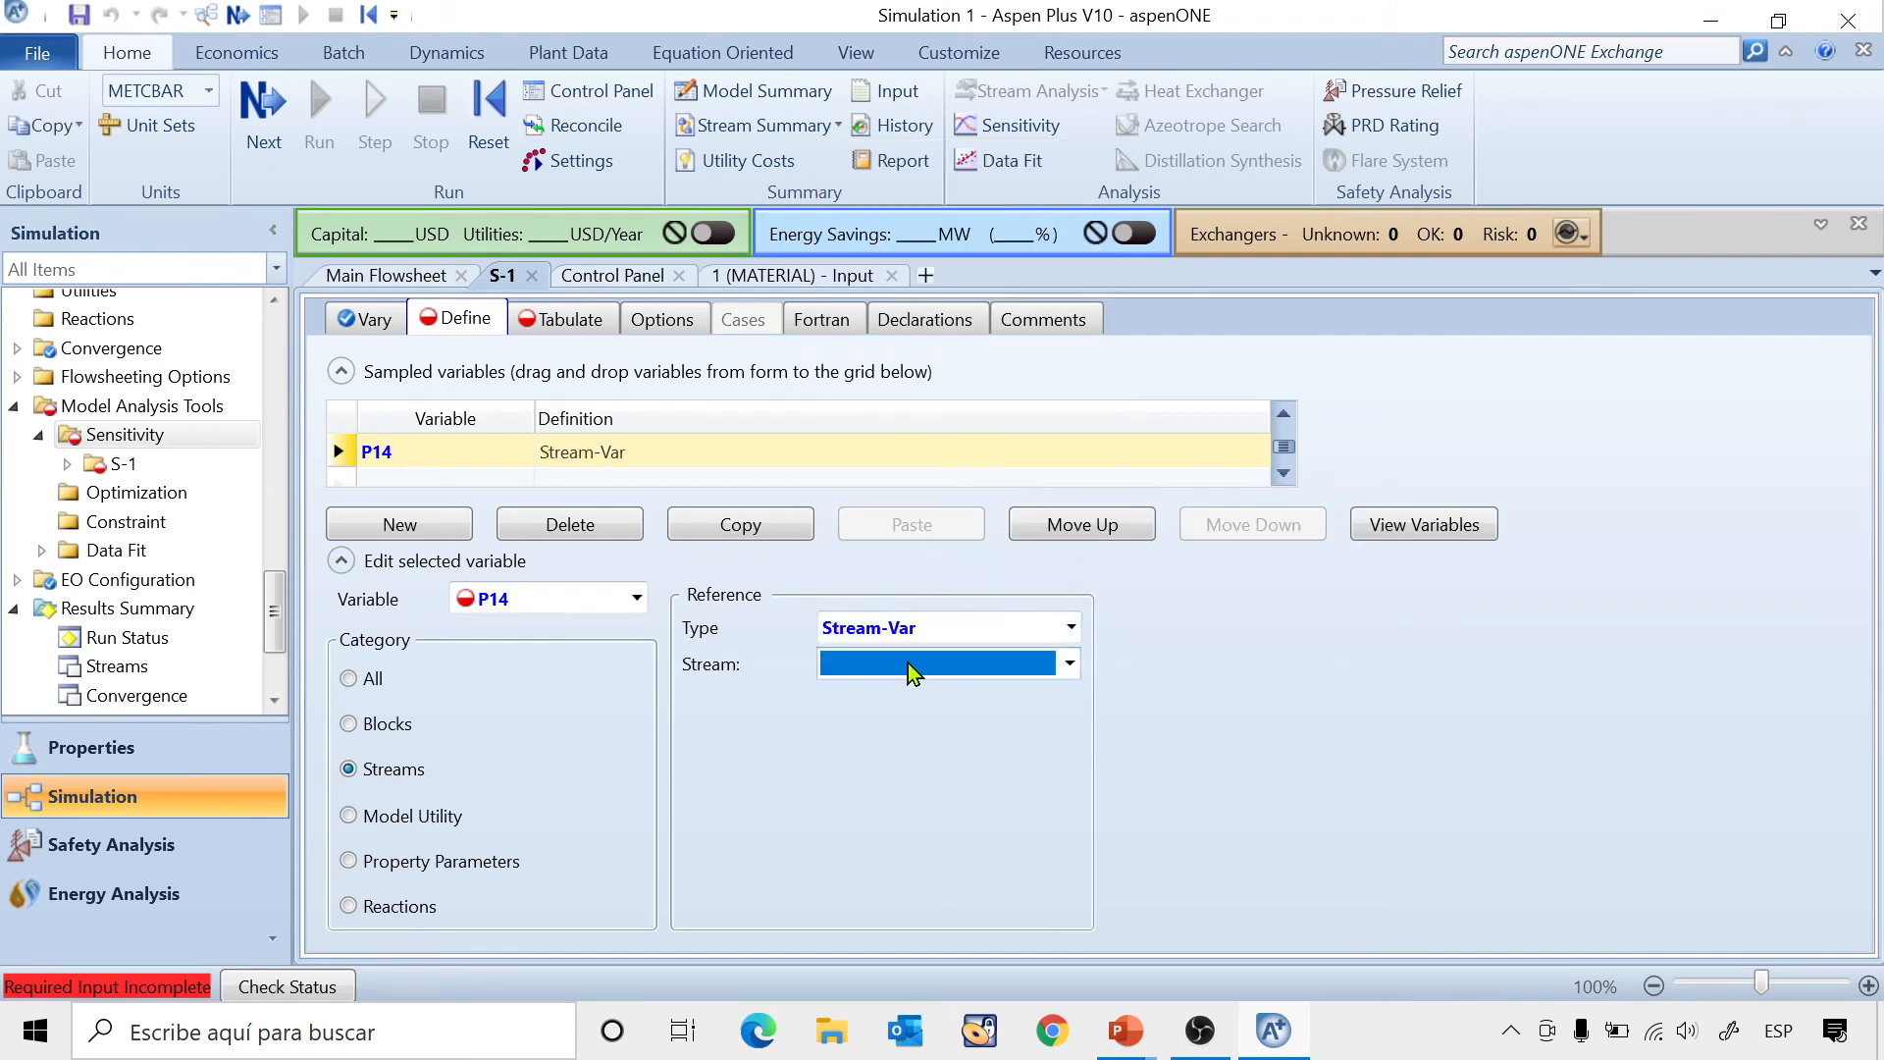
{"action": "left_click", "coordinate": [851, 369]}
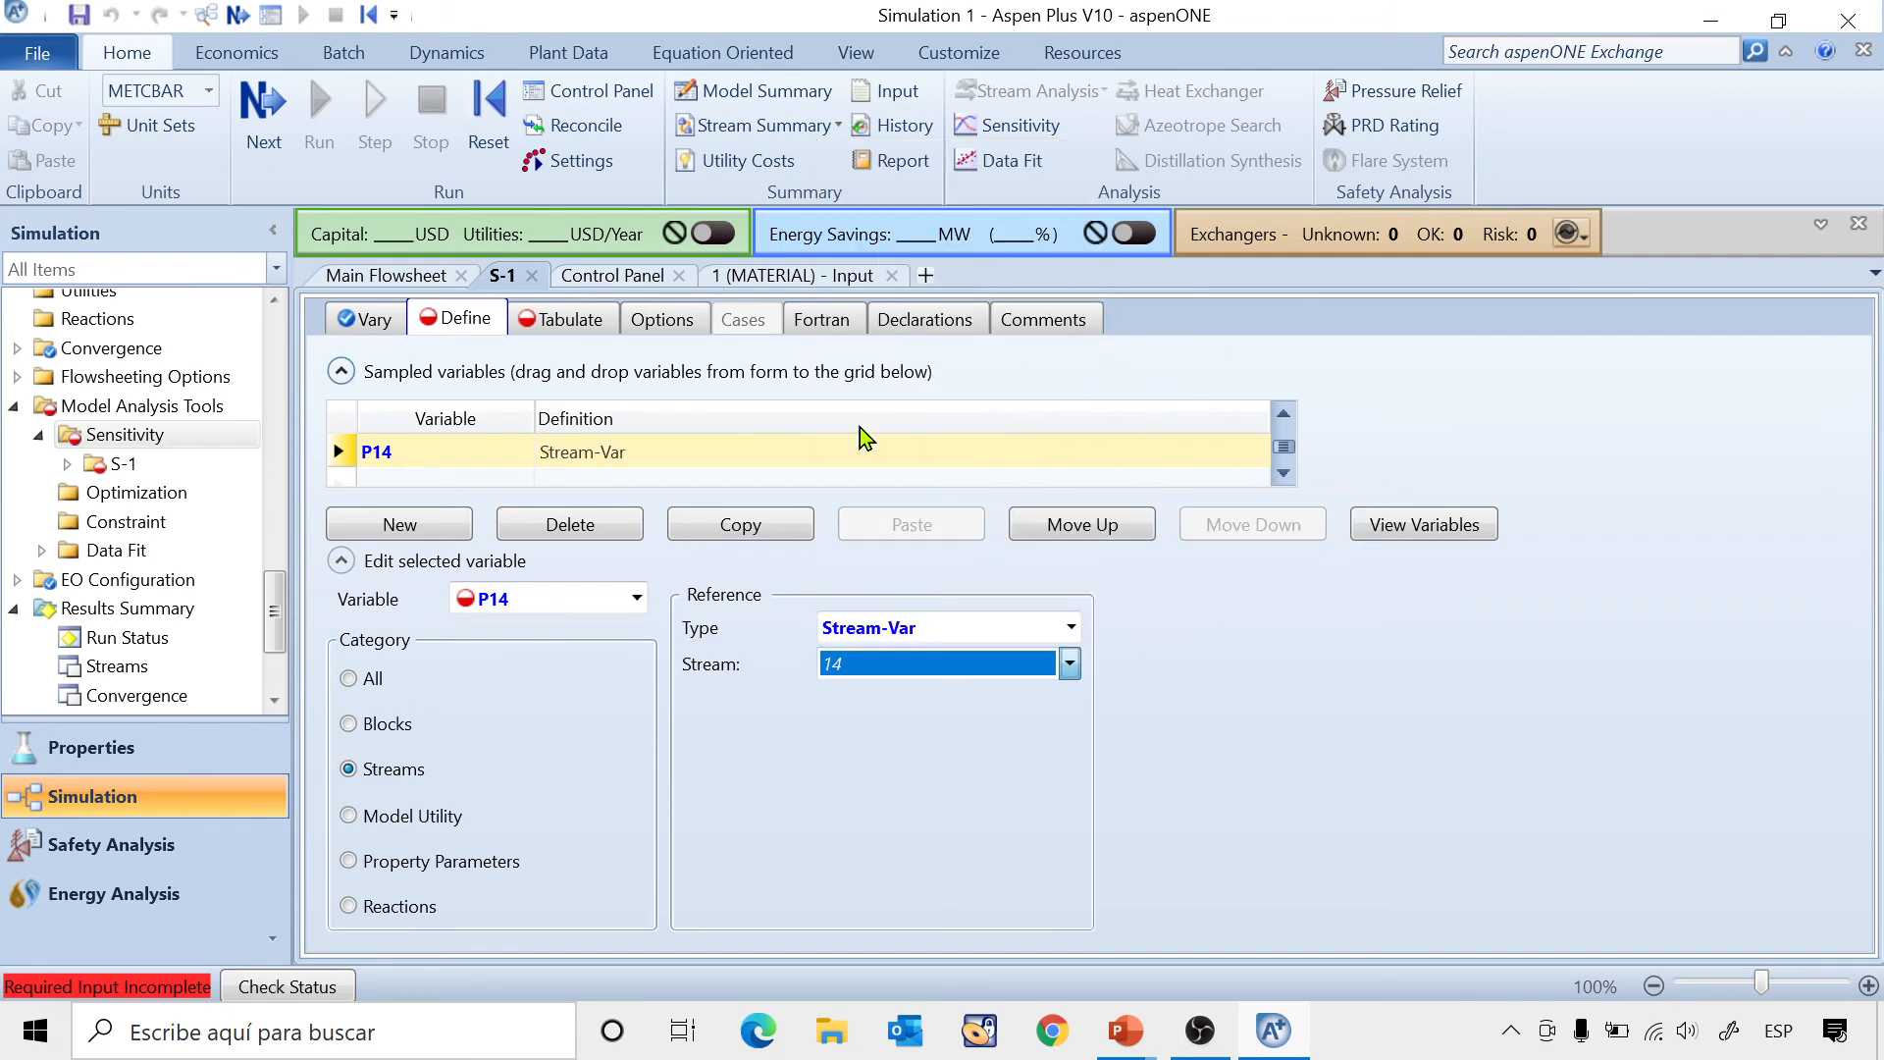
{"action": "left_click", "coordinate": [858, 738]}
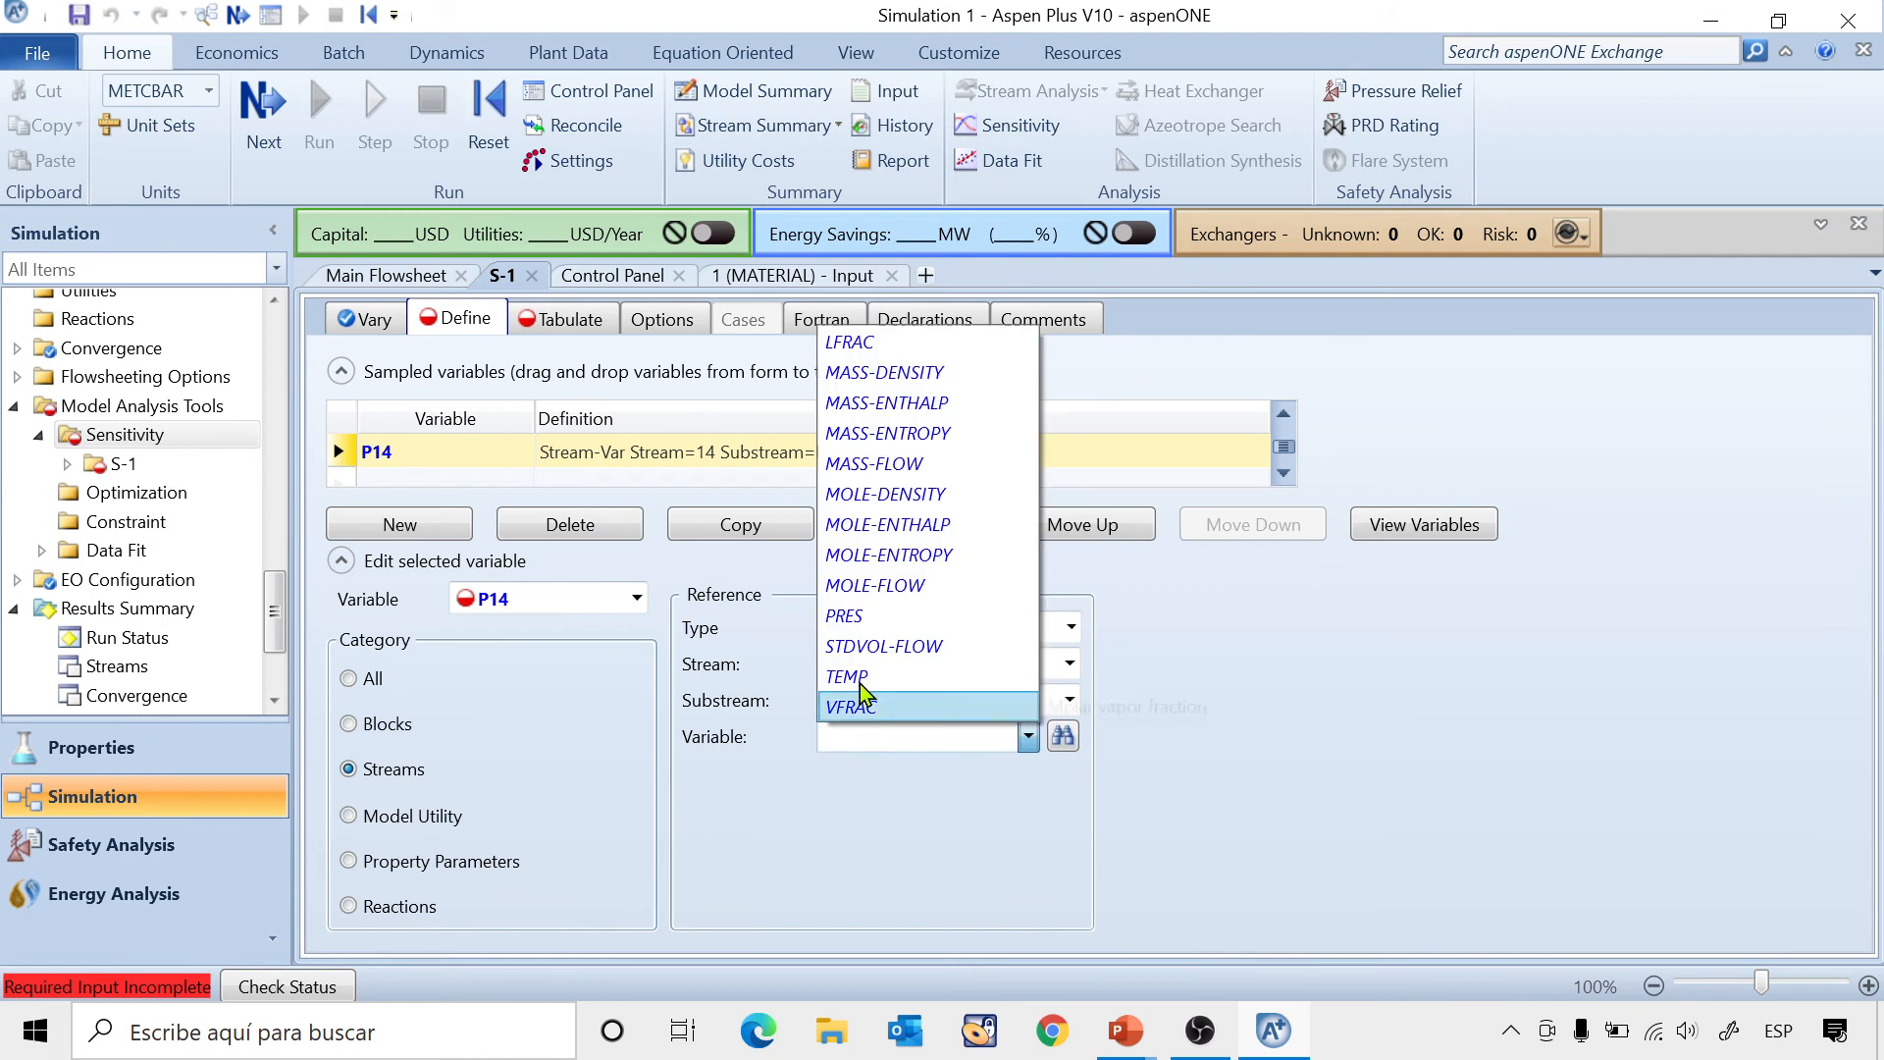
{"action": "left_click", "coordinate": [862, 616]}
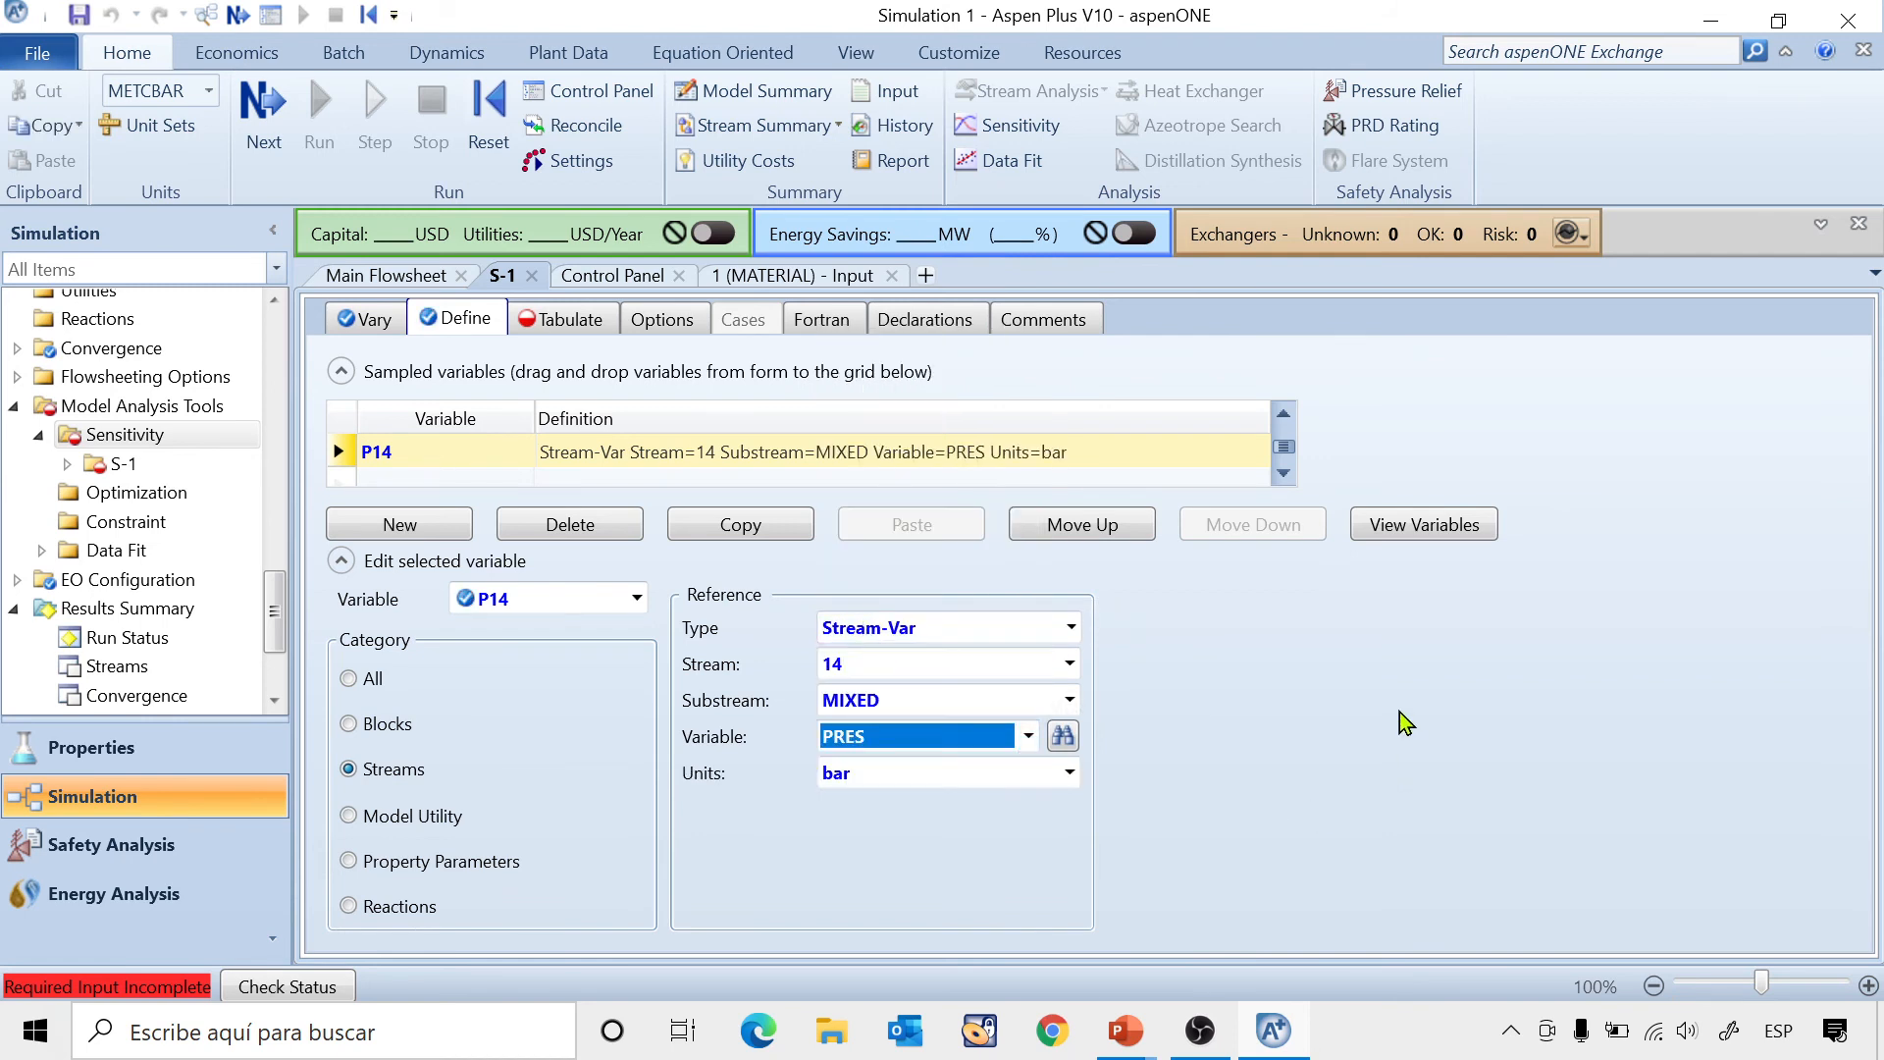
Duplicate the sampled variable P14 into the next empty row of the sampled variables table.
{"action": "left_click", "coordinate": [708, 522]}
{"action": "left_click", "coordinate": [428, 475]}
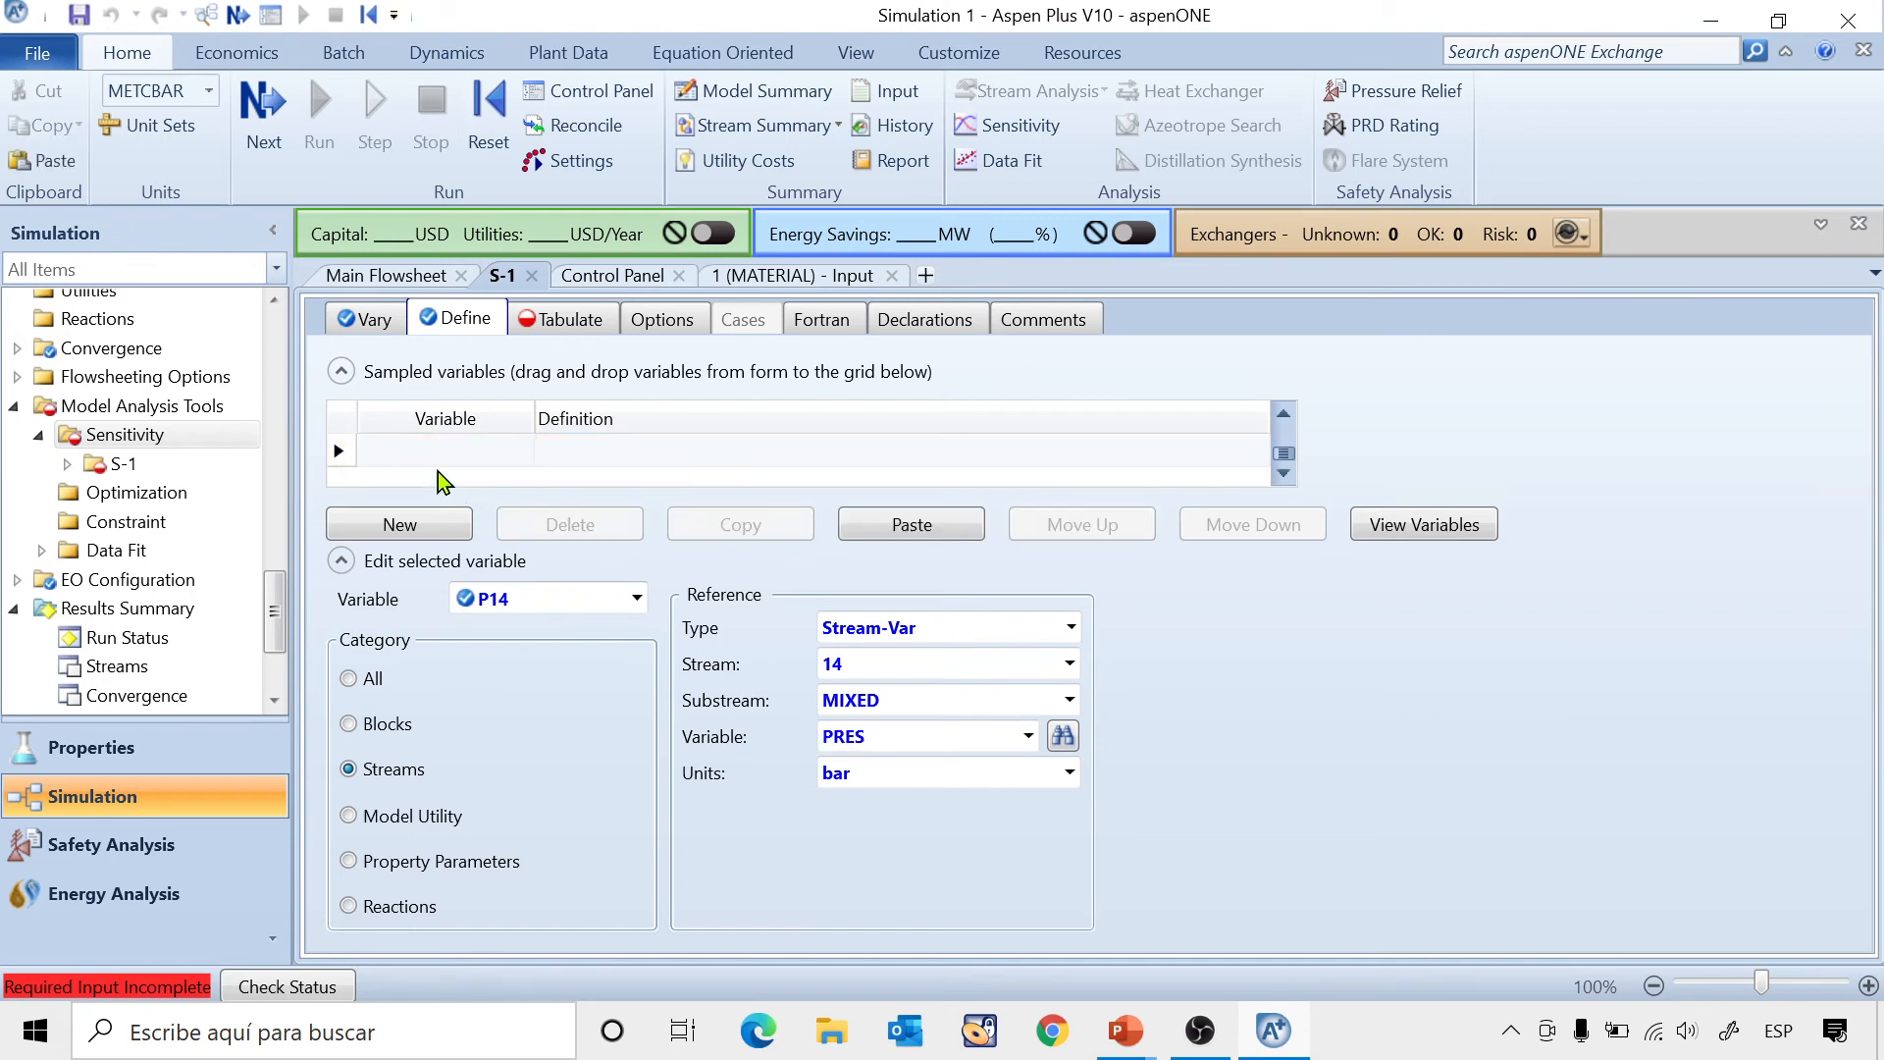
{"action": "left_click", "coordinate": [1284, 416]}
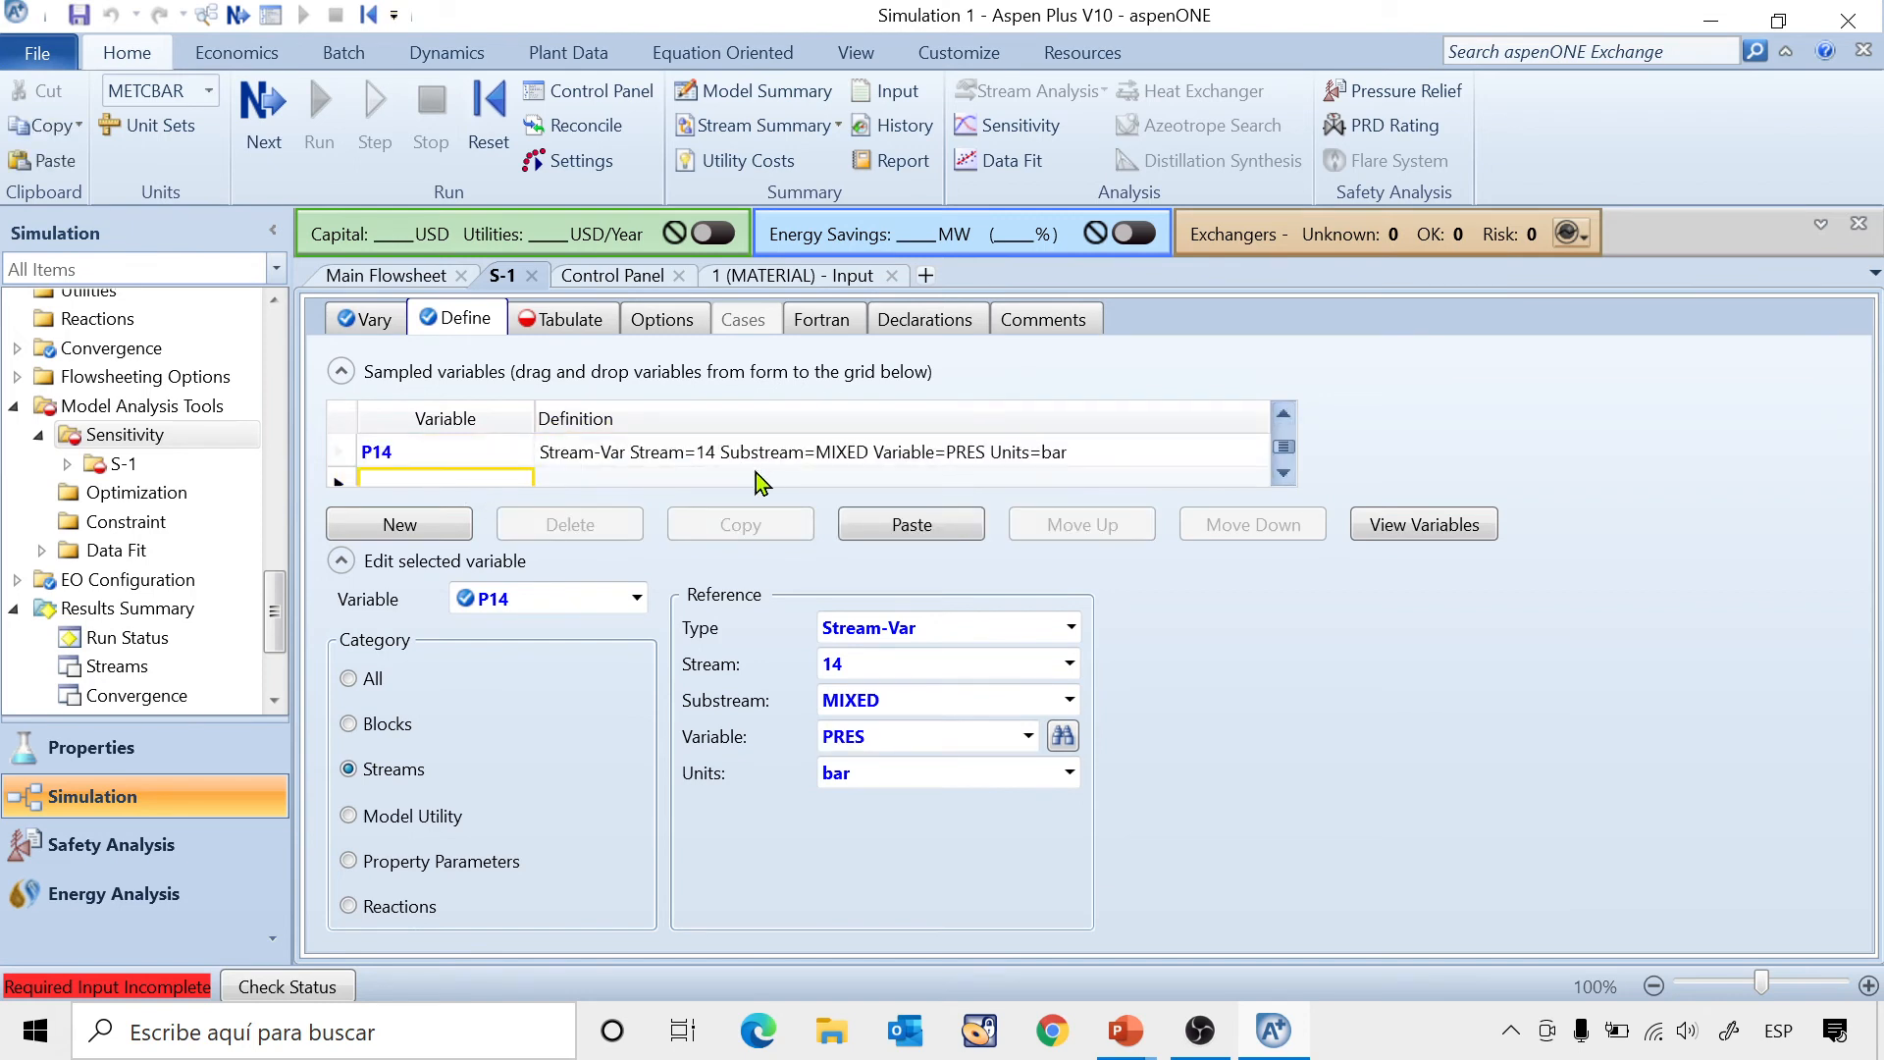
{"action": "left_click", "coordinate": [911, 526]}
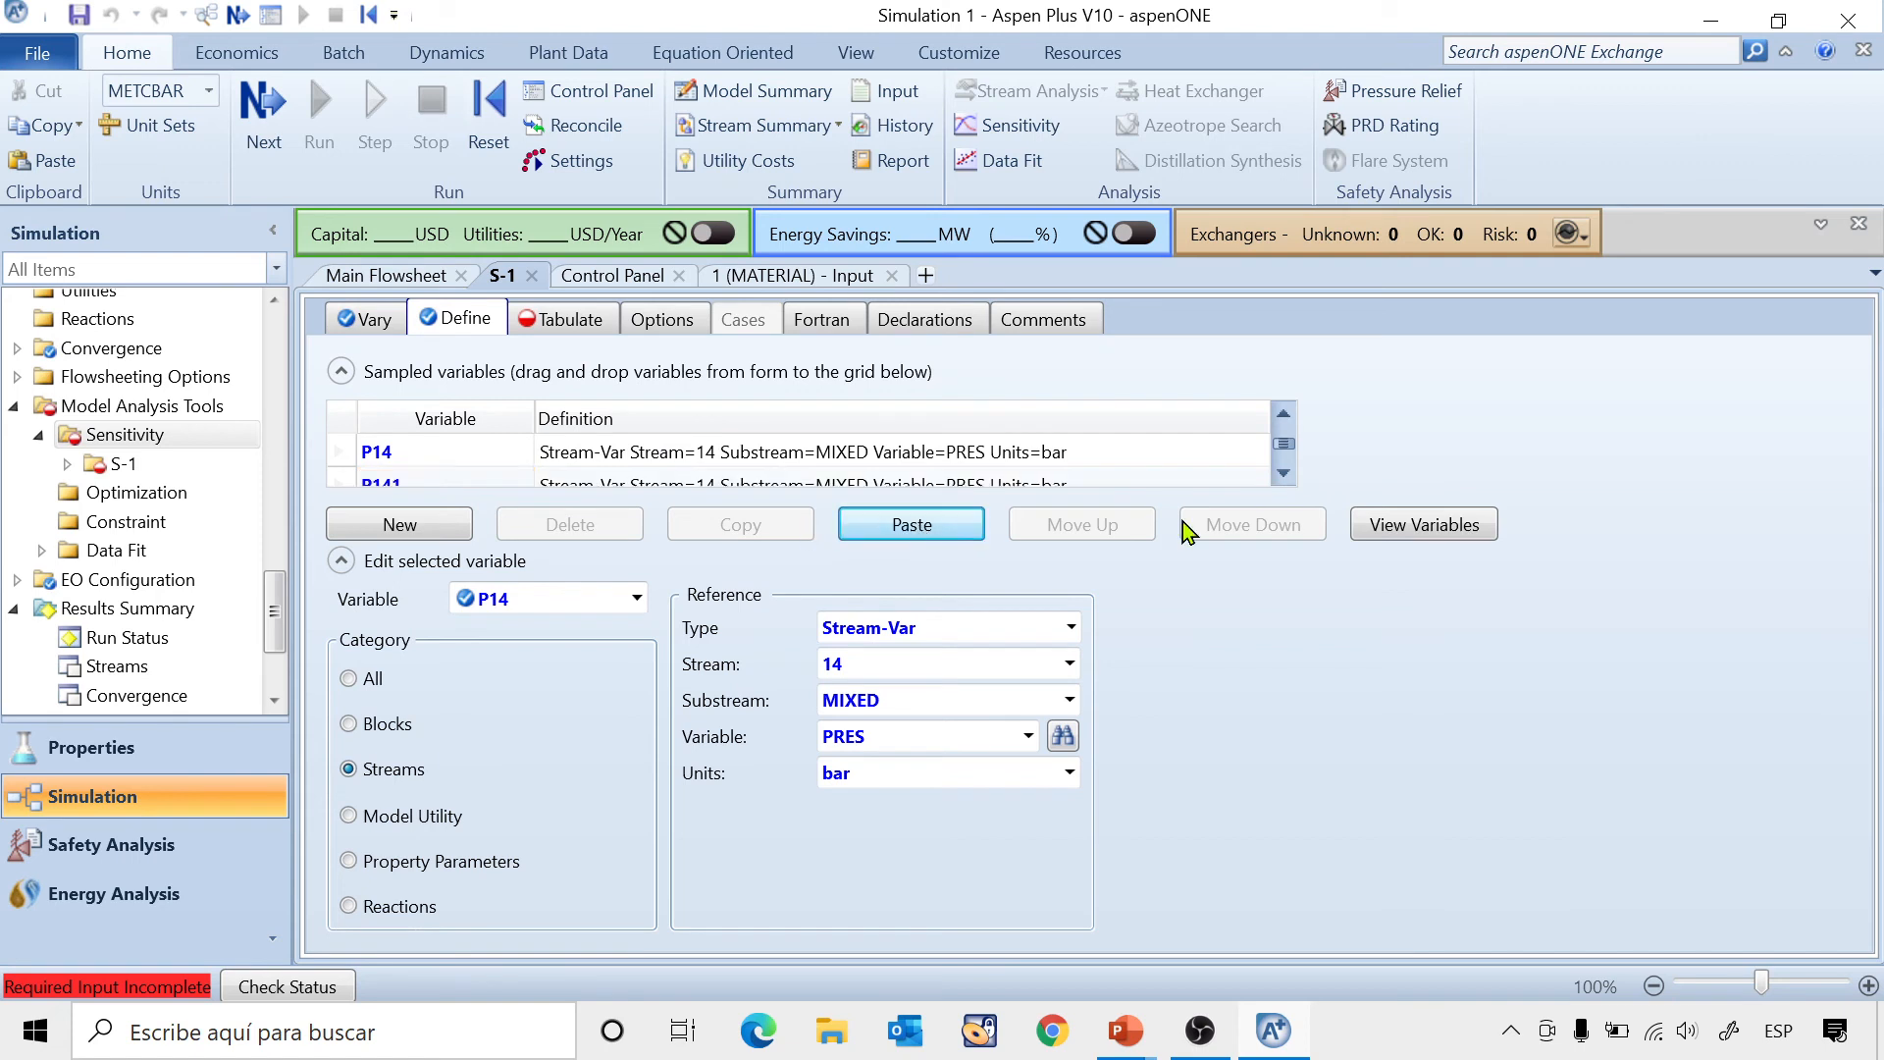
Rename the pasted copy P141 in the sampled variables table, removing the last two characters of its name.
{"action": "left_click", "coordinate": [1290, 474]}
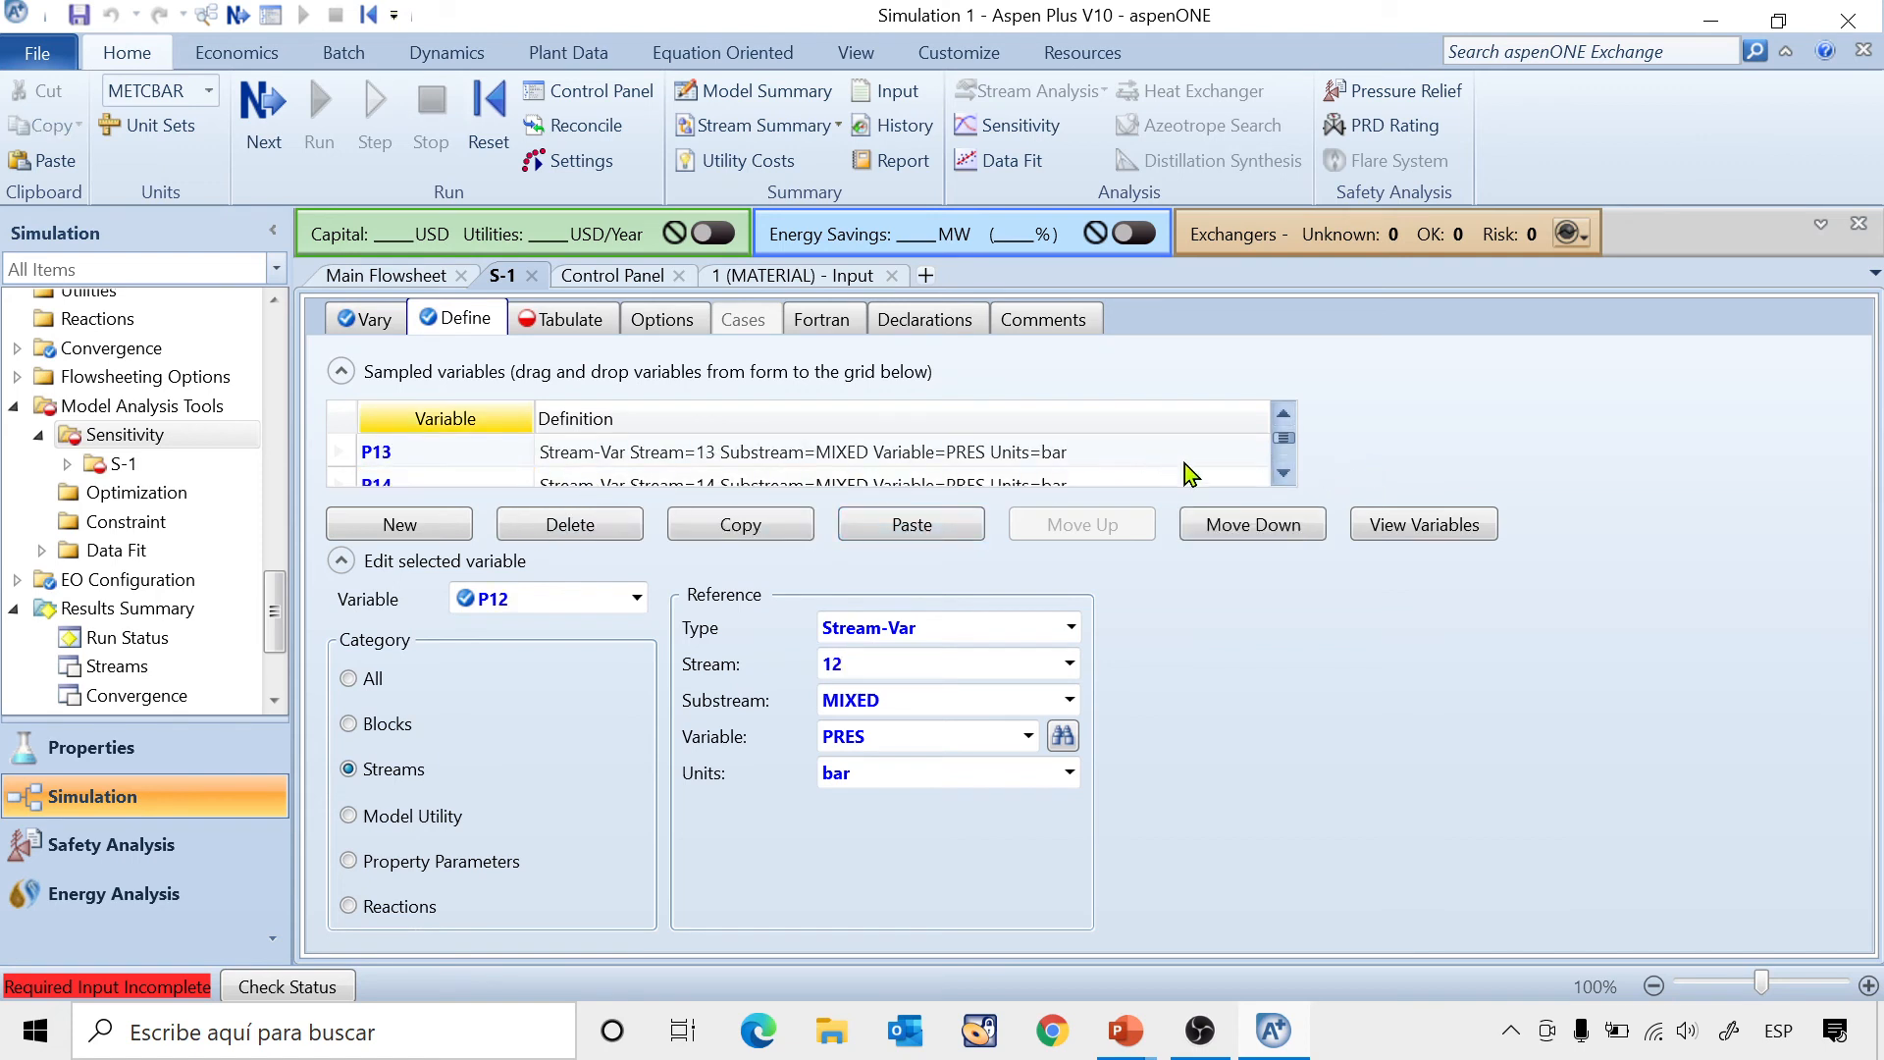
{"action": "left_click", "coordinate": [1283, 474]}
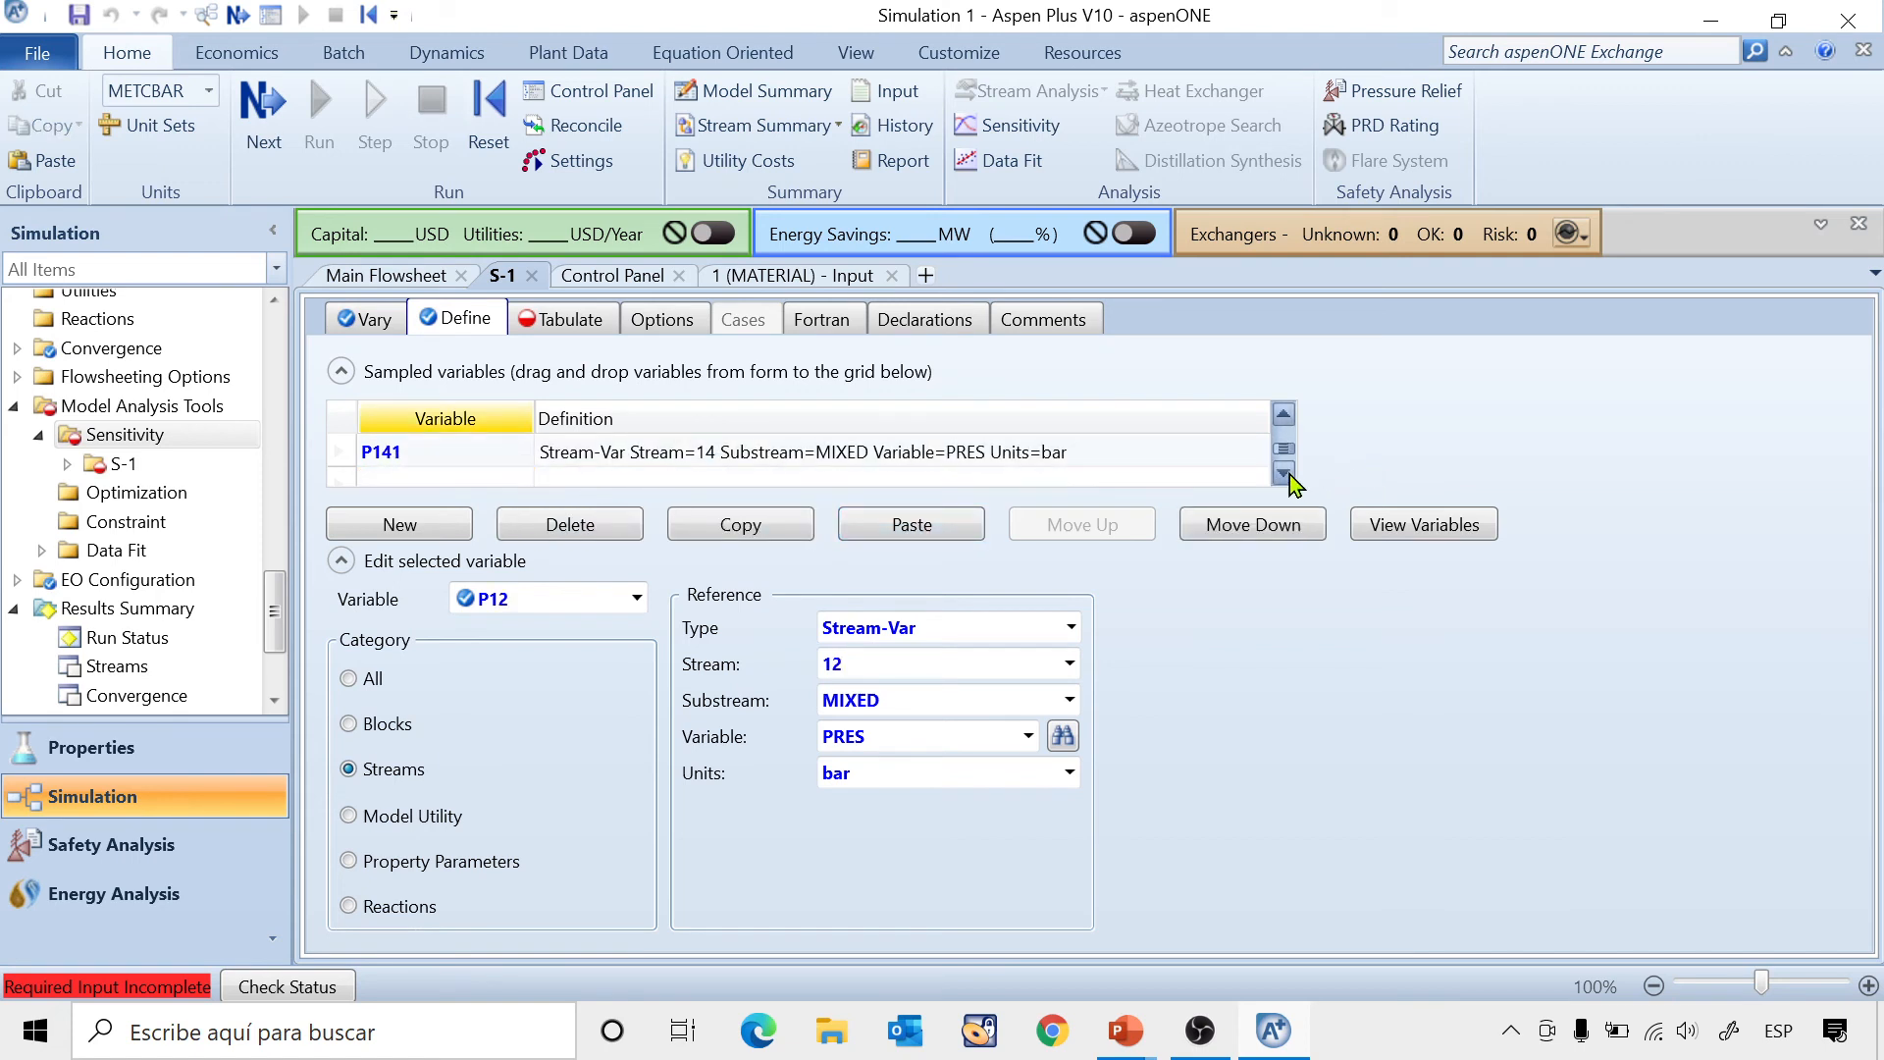
{"action": "left_click", "coordinate": [434, 458]}
{"action": "left_click", "coordinate": [433, 457]}
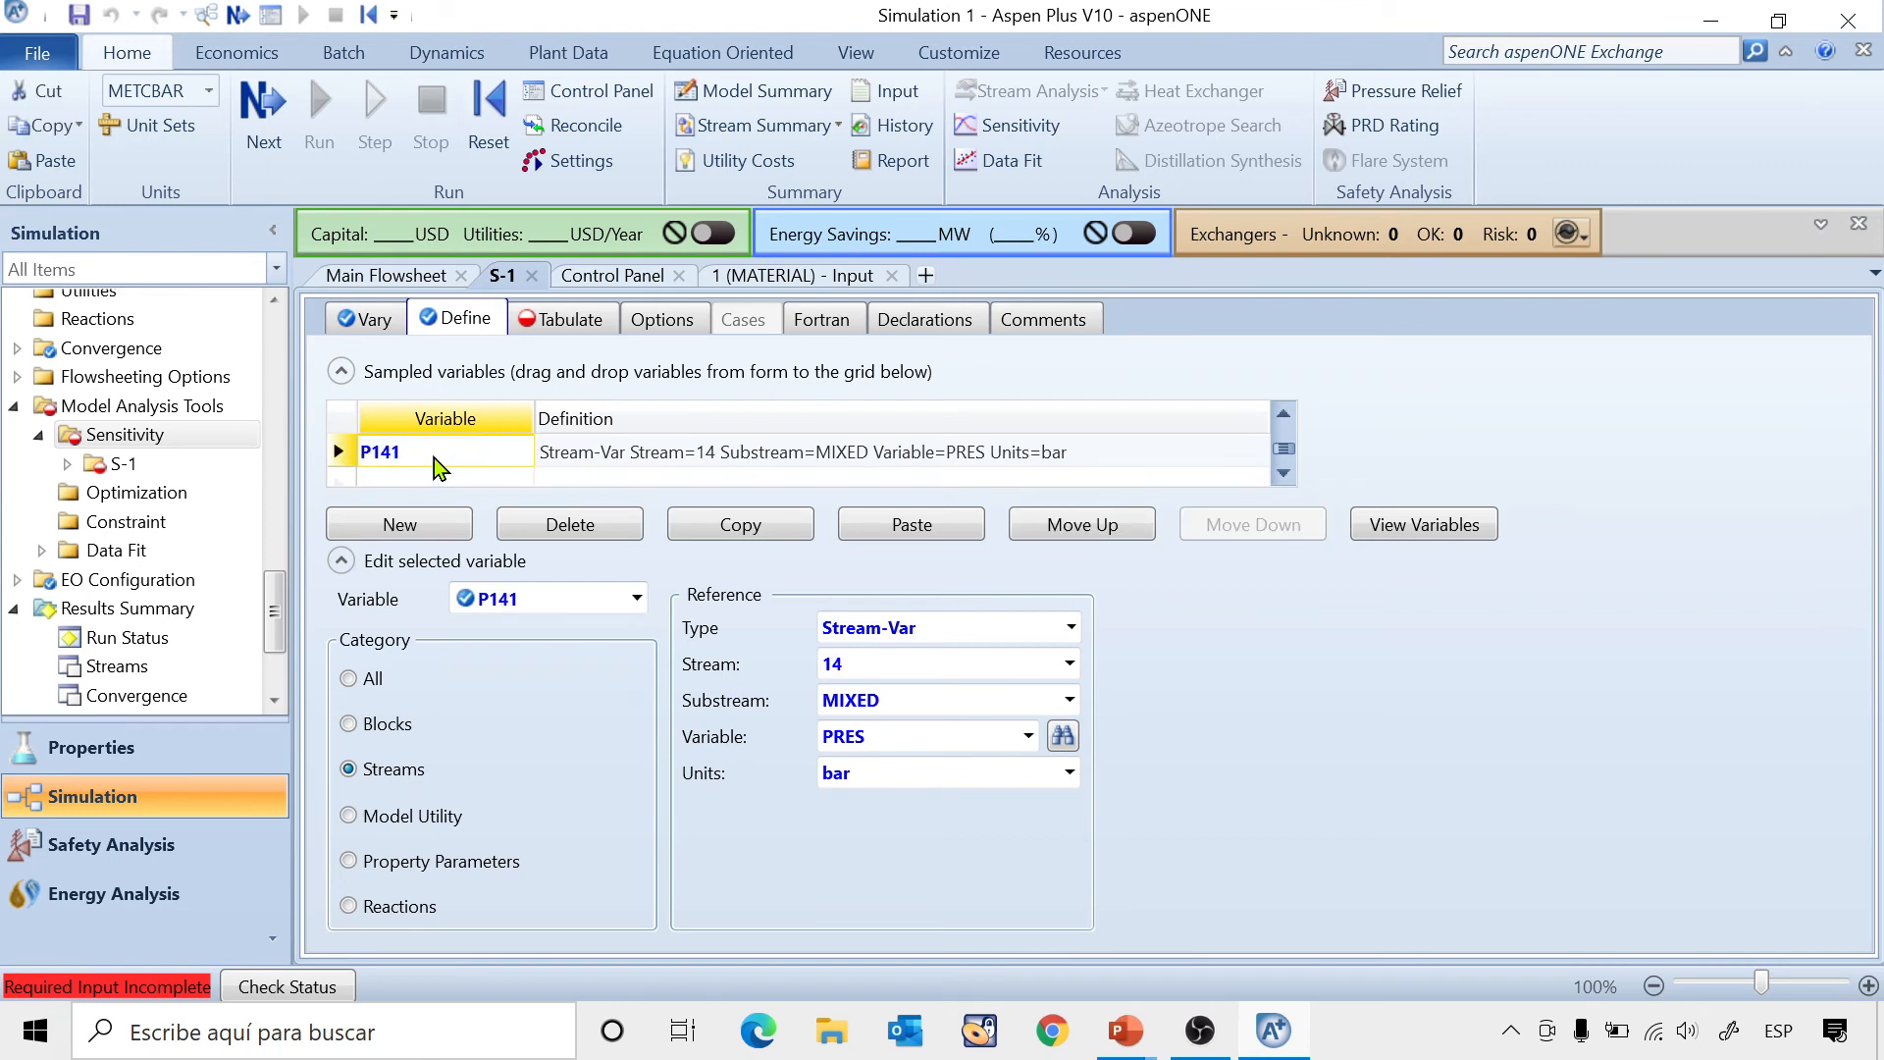
{"action": "key", "text": "BackSpace"}
{"action": "key", "text": "BackSpace"}
{"action": "key", "text": "Return"}
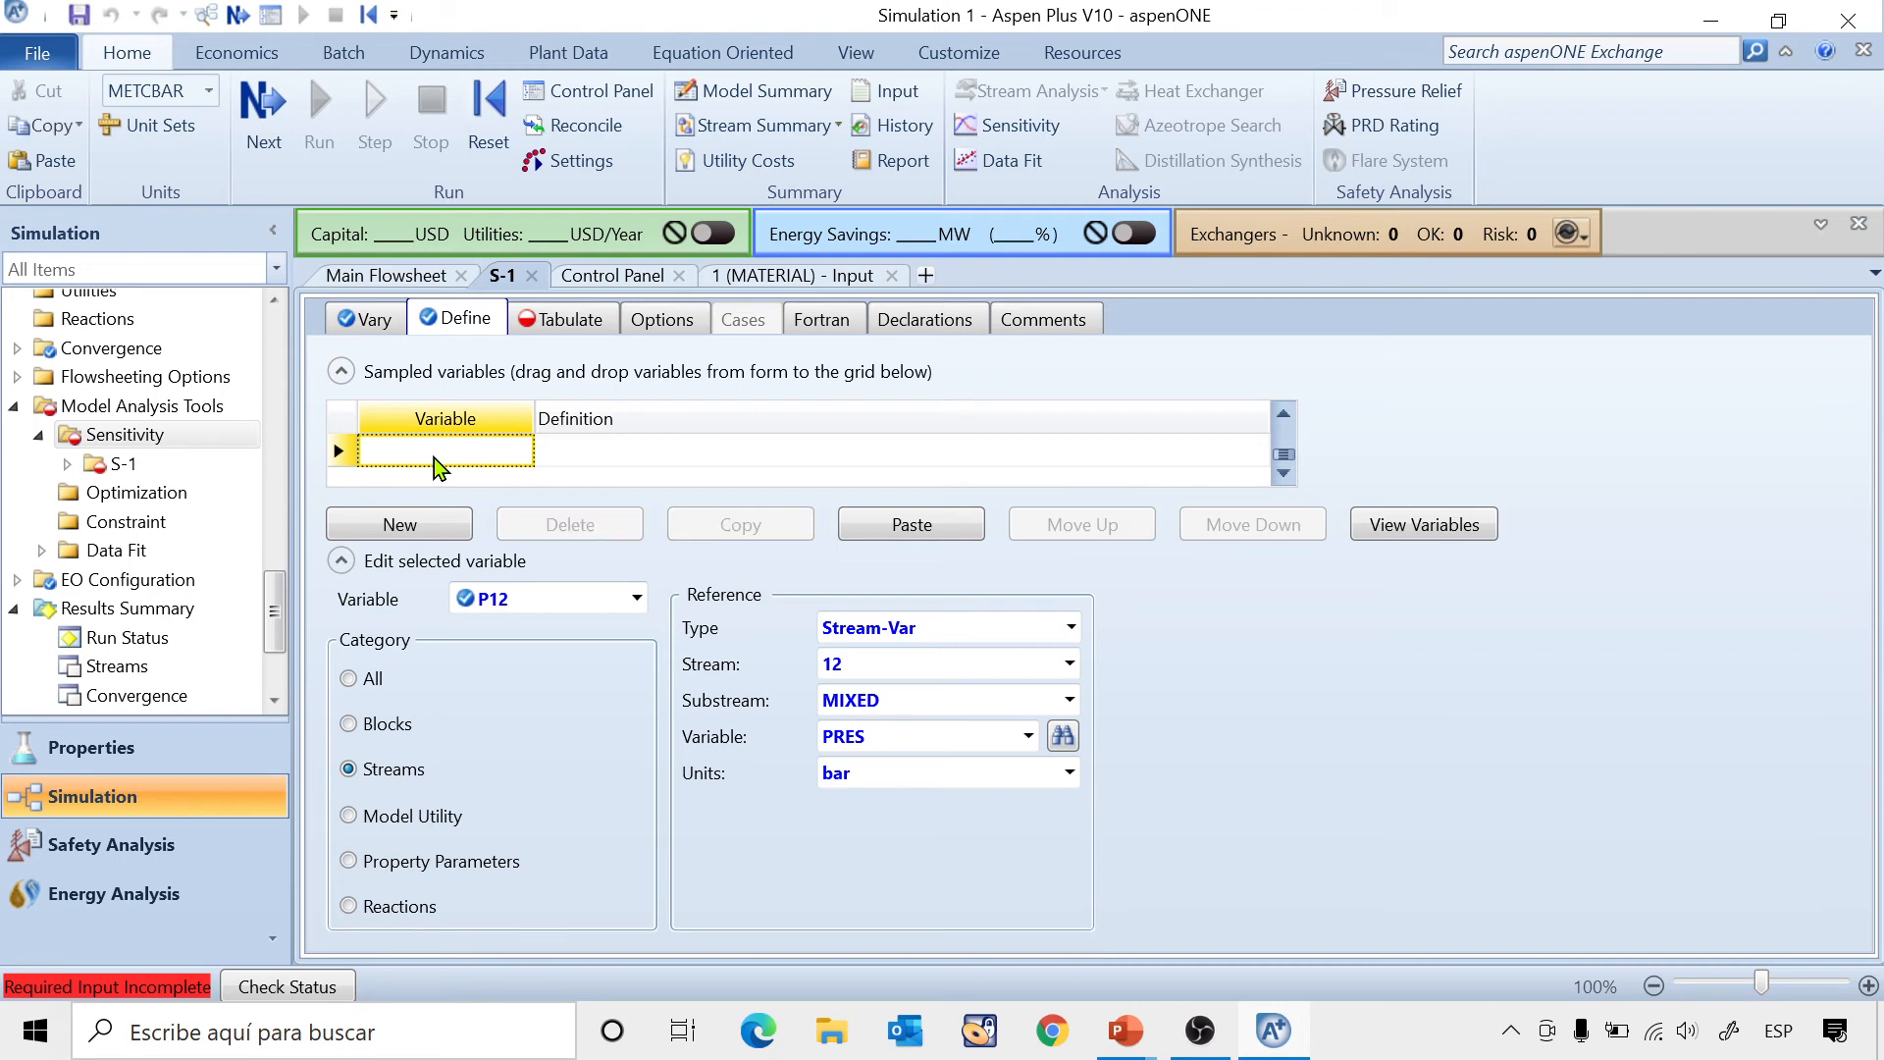
Set the stream reference of sampled variable P15 to stream 15 and review the sampled variables.
{"action": "left_click", "coordinate": [1282, 412]}
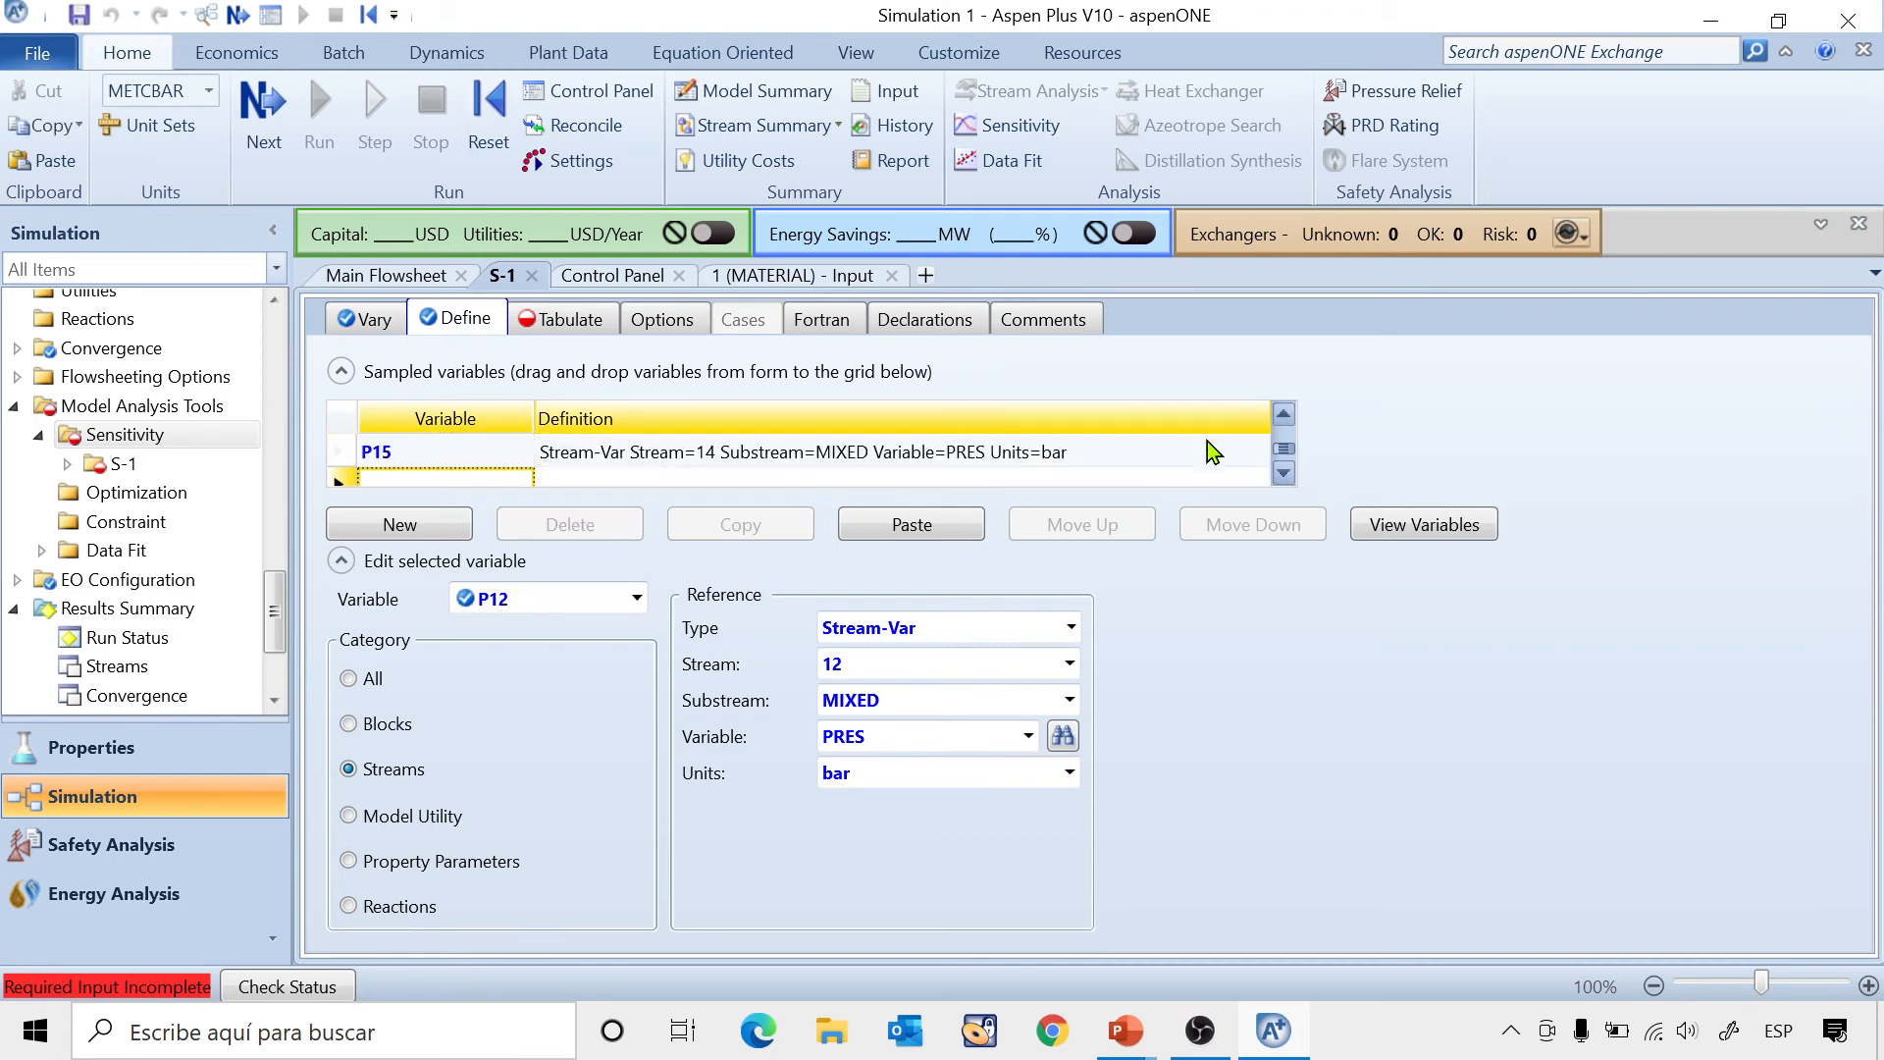
{"action": "left_click", "coordinate": [634, 598]}
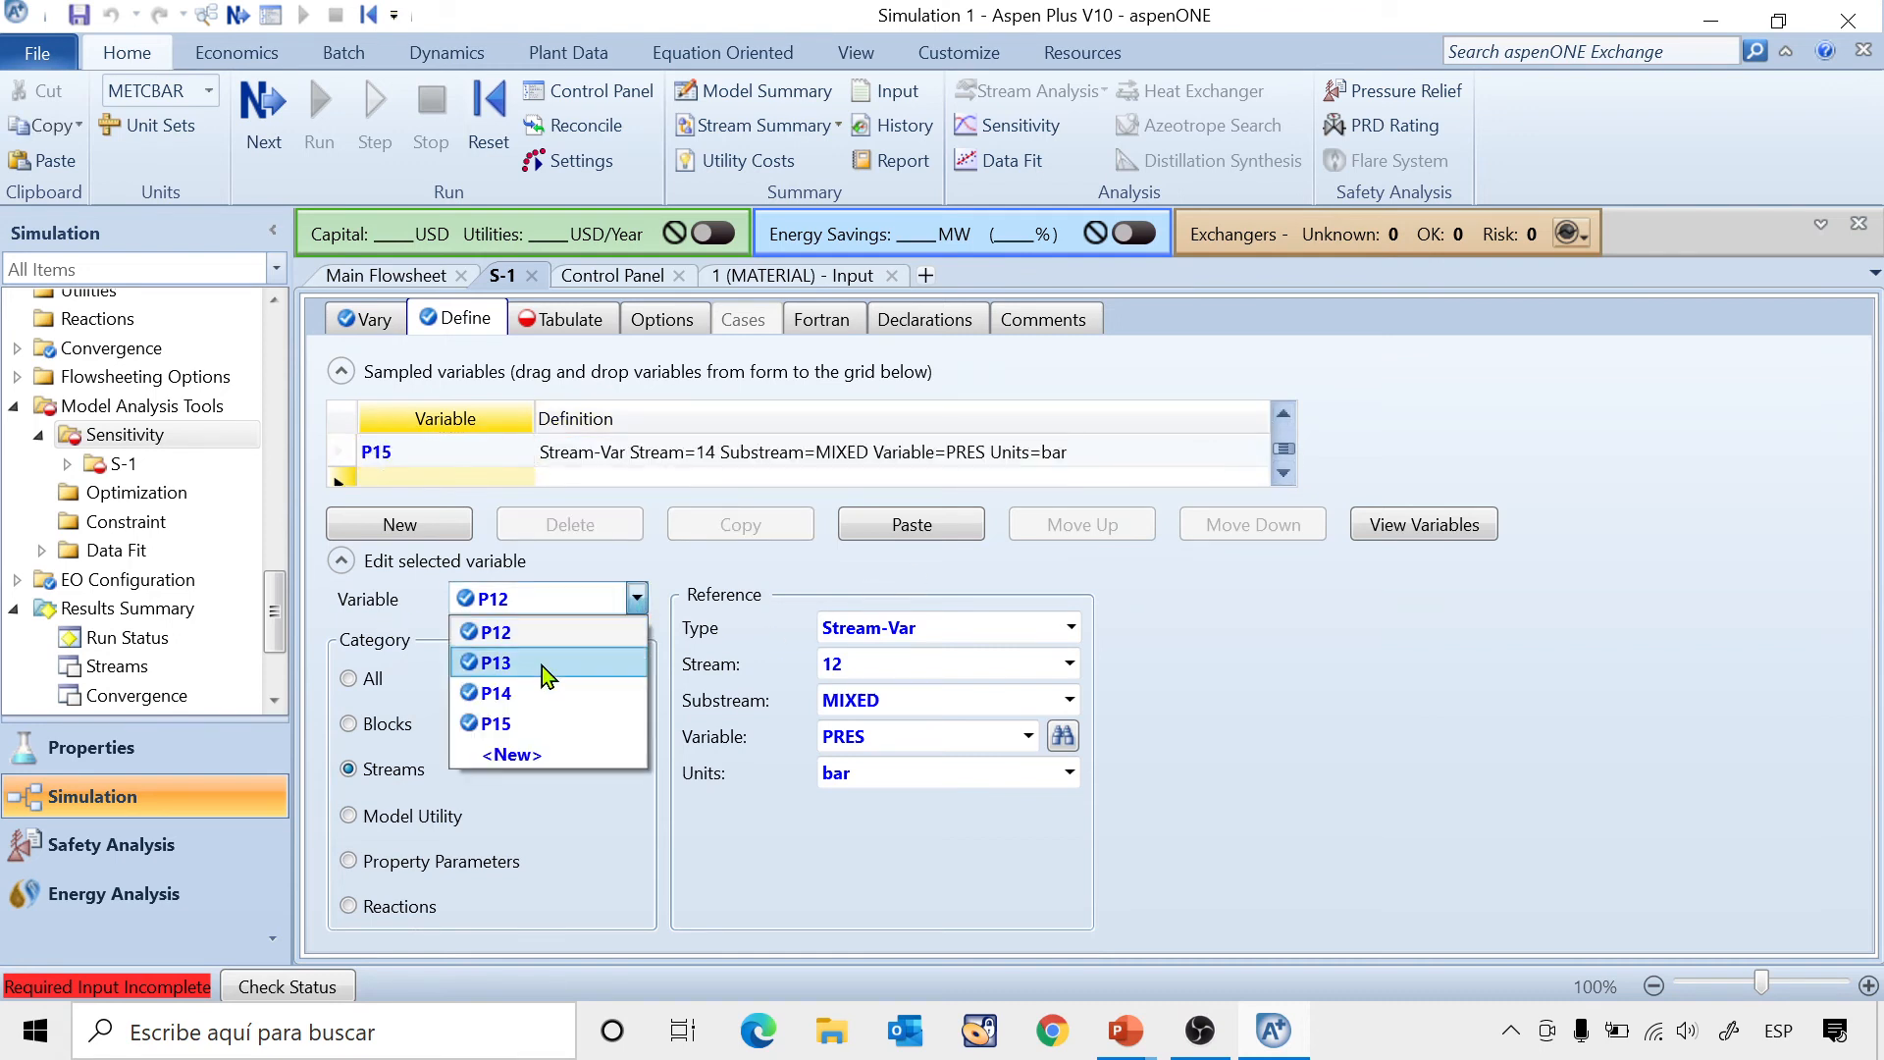
{"action": "key", "text": "Escape"}
{"action": "left_click", "coordinate": [520, 718]}
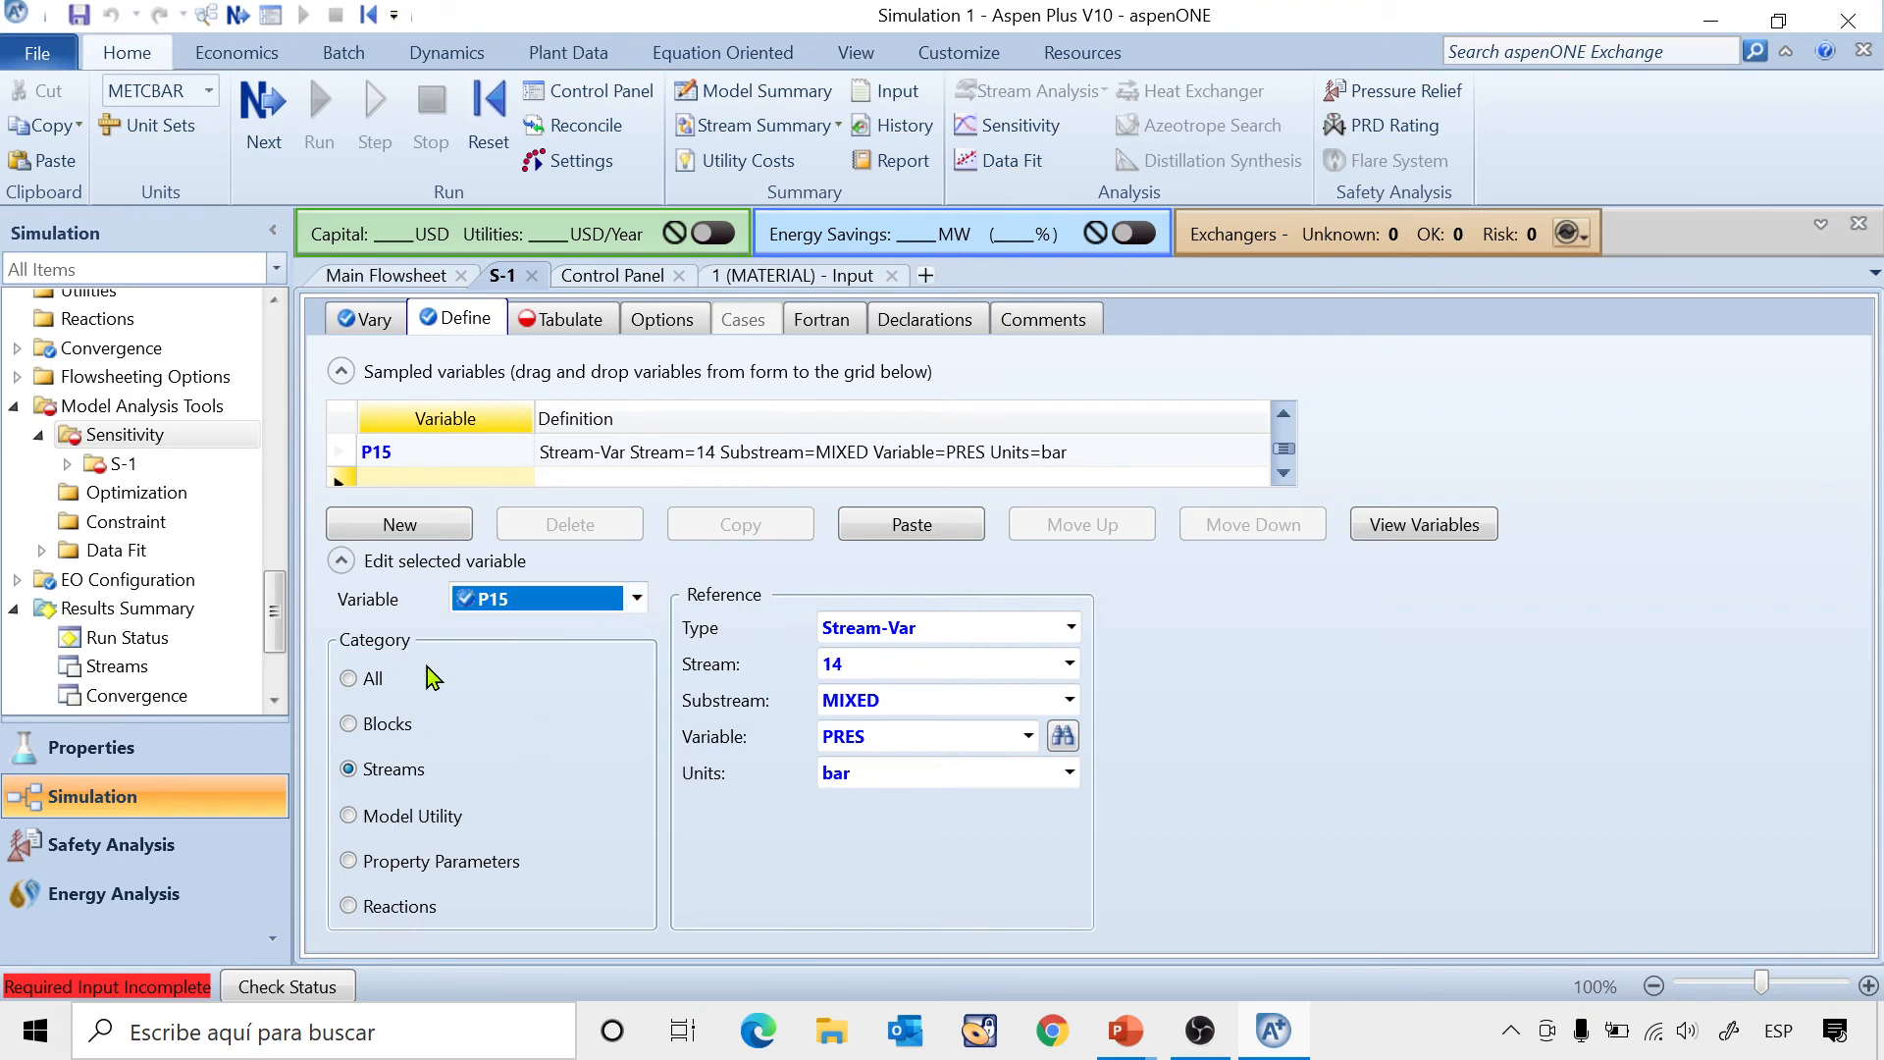
{"action": "left_click", "coordinate": [1068, 663]}
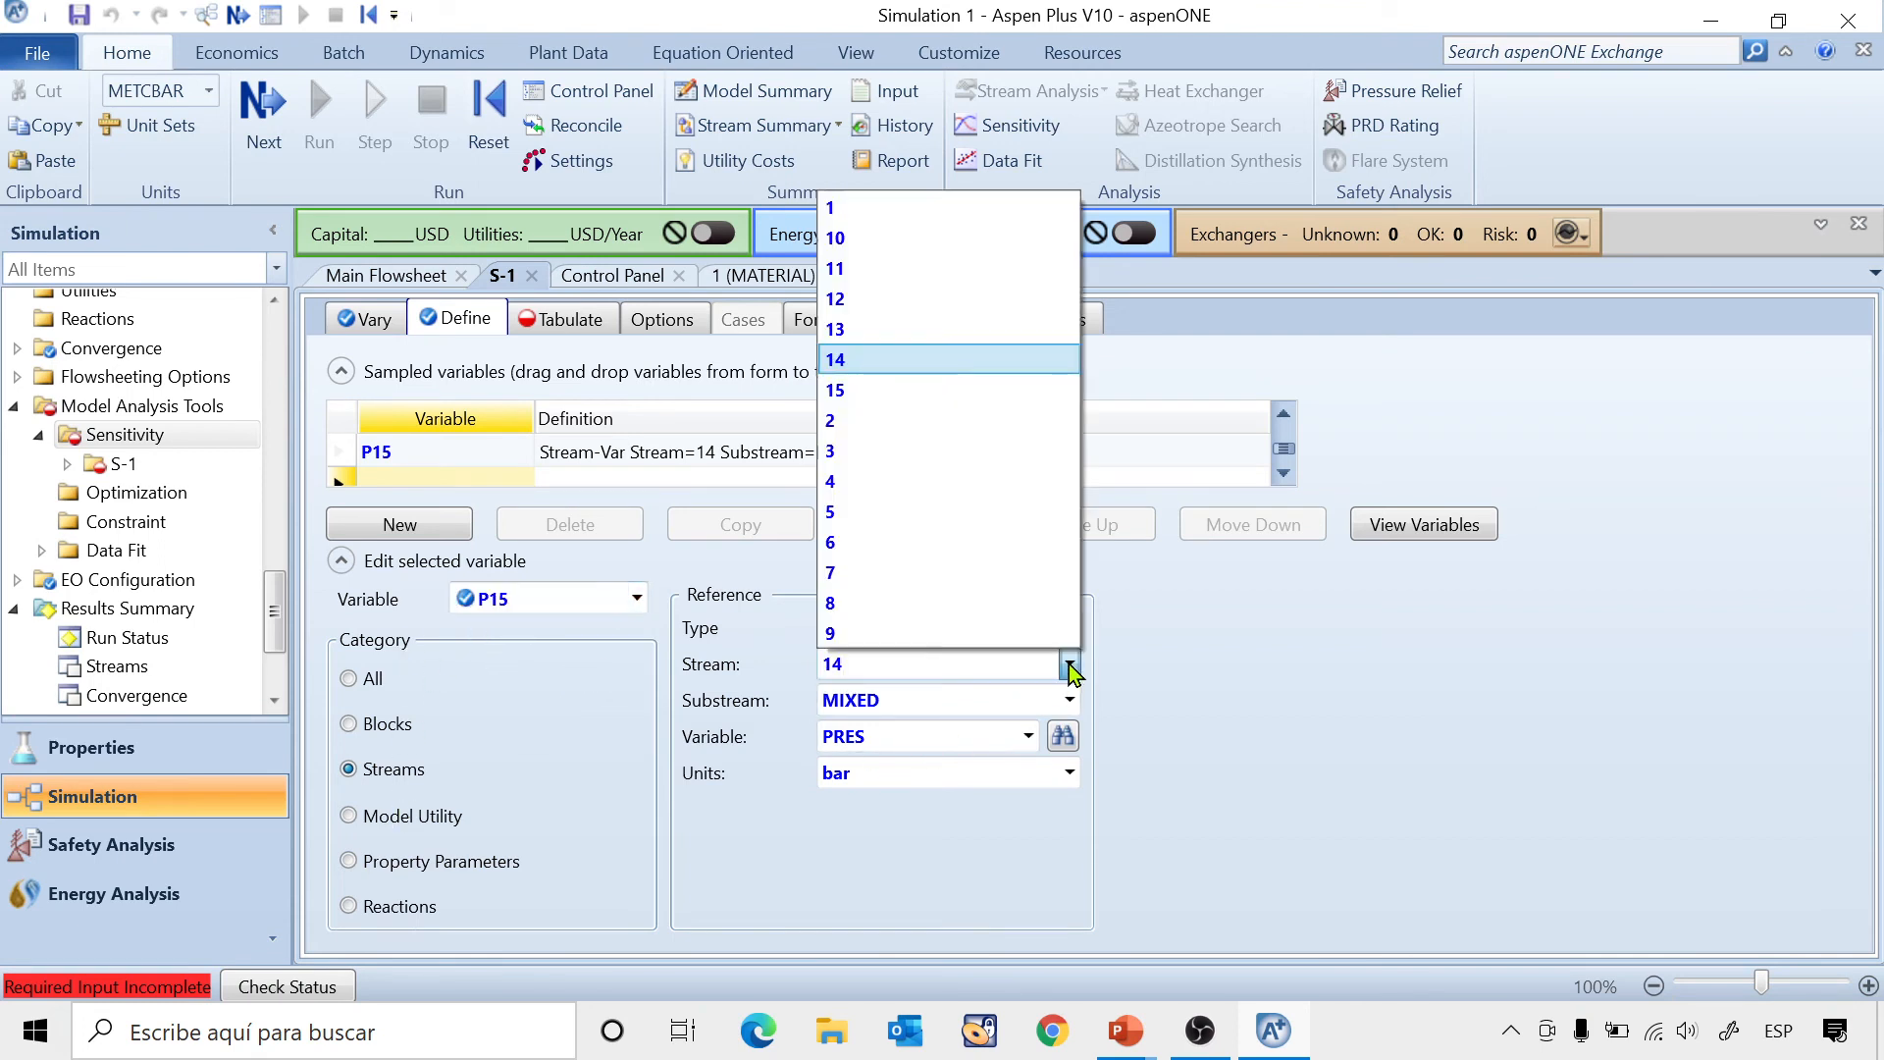
{"action": "left_click", "coordinate": [881, 390]}
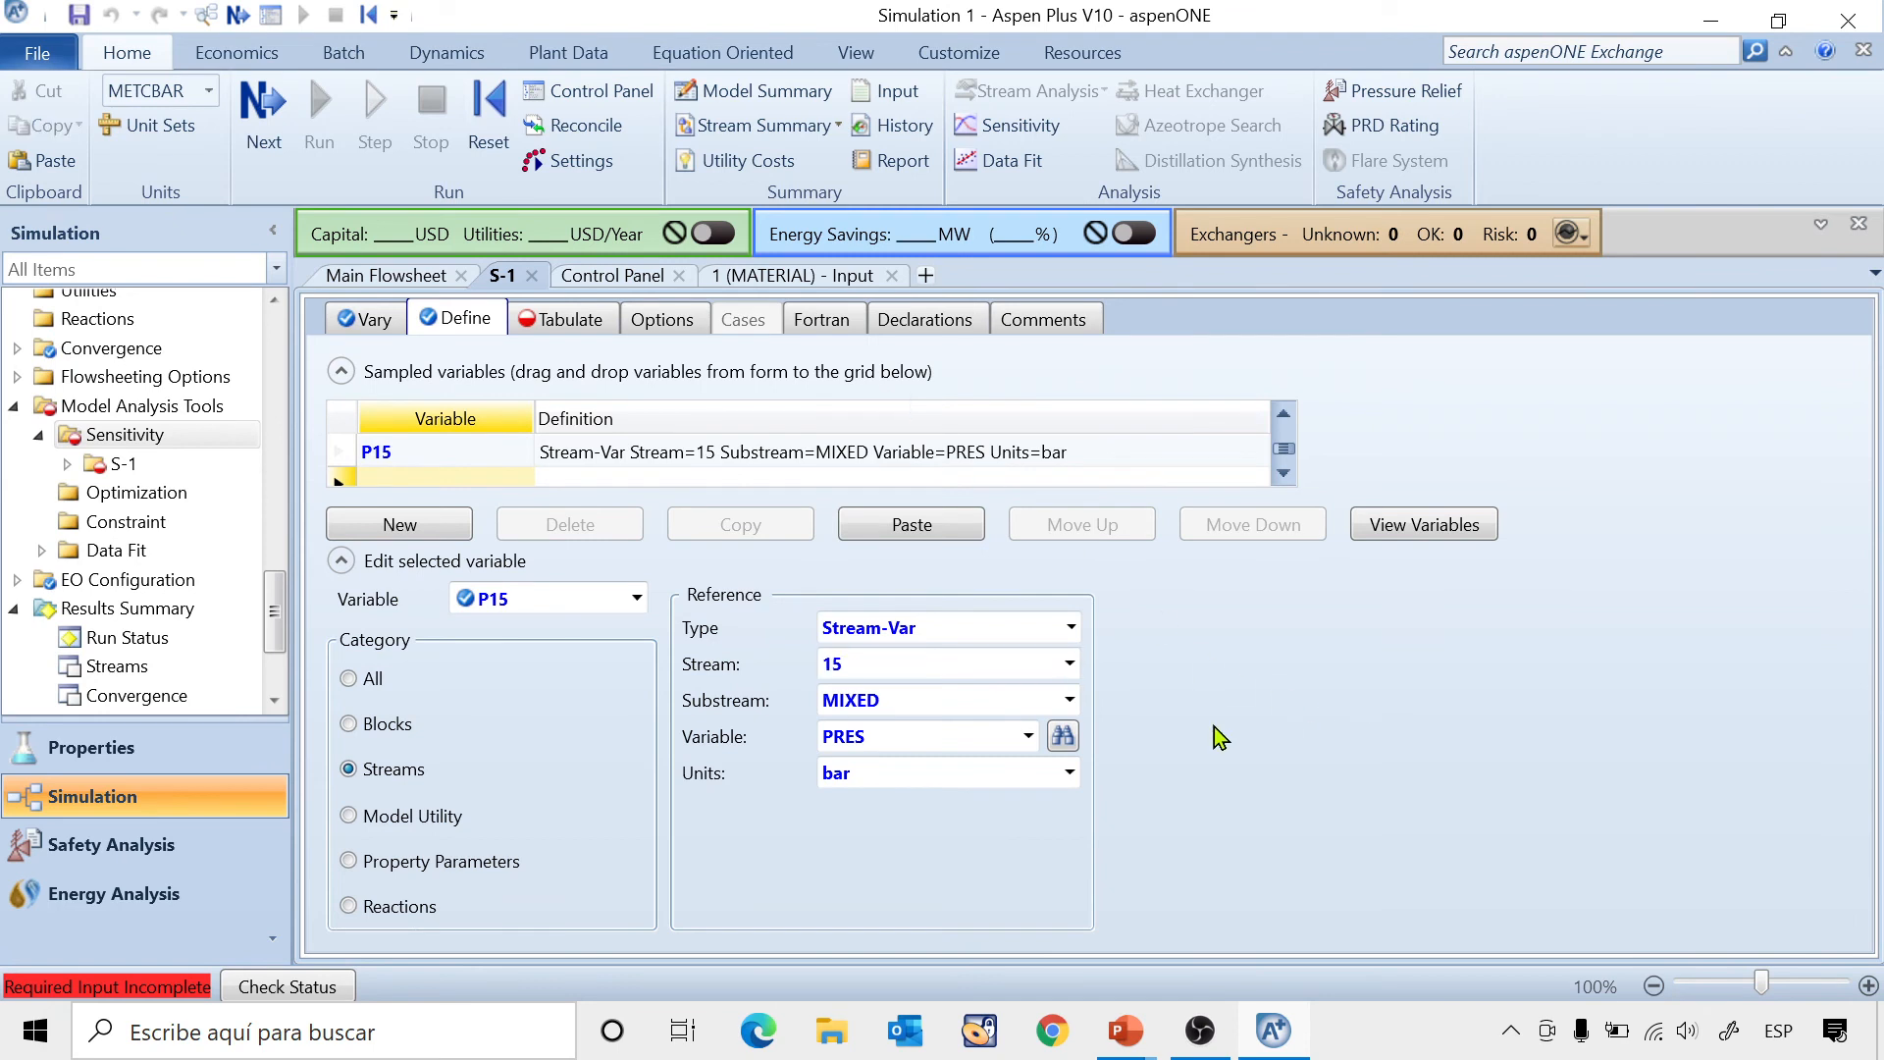
{"action": "left_click", "coordinate": [1283, 422]}
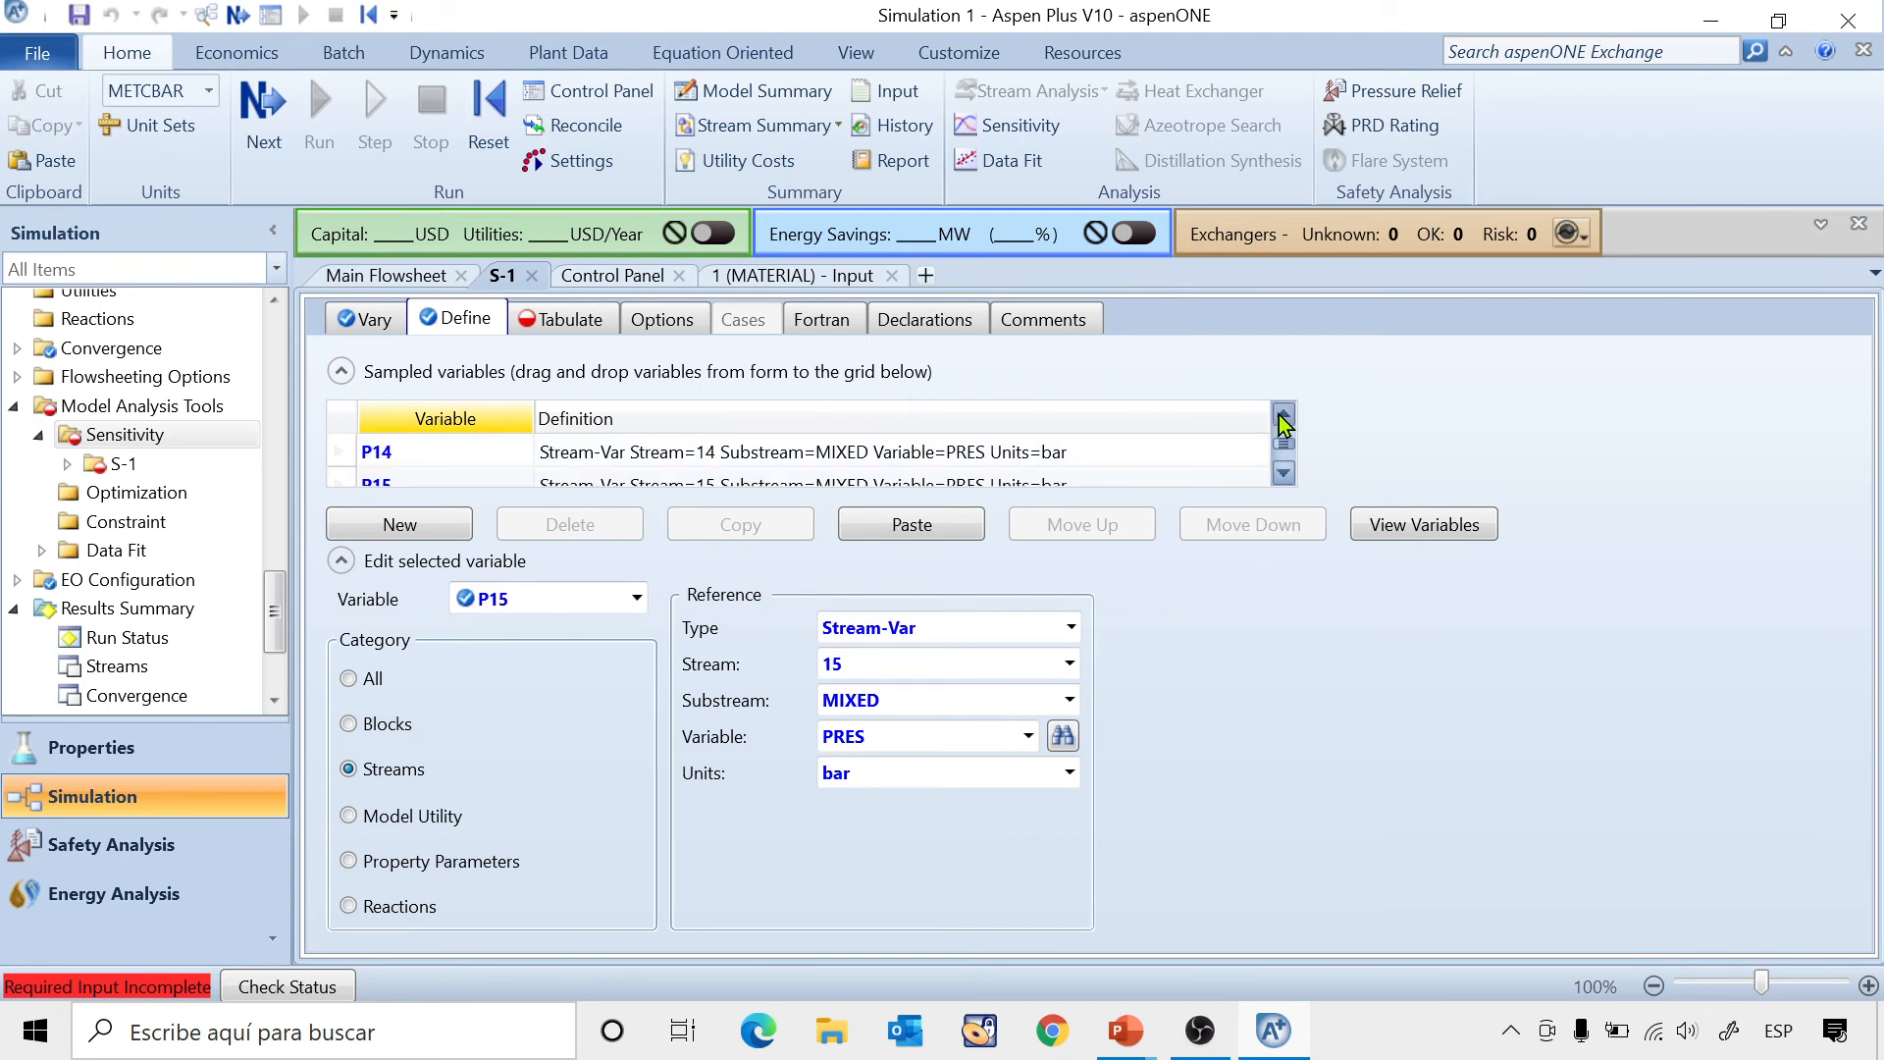
{"action": "left_click", "coordinate": [1284, 422]}
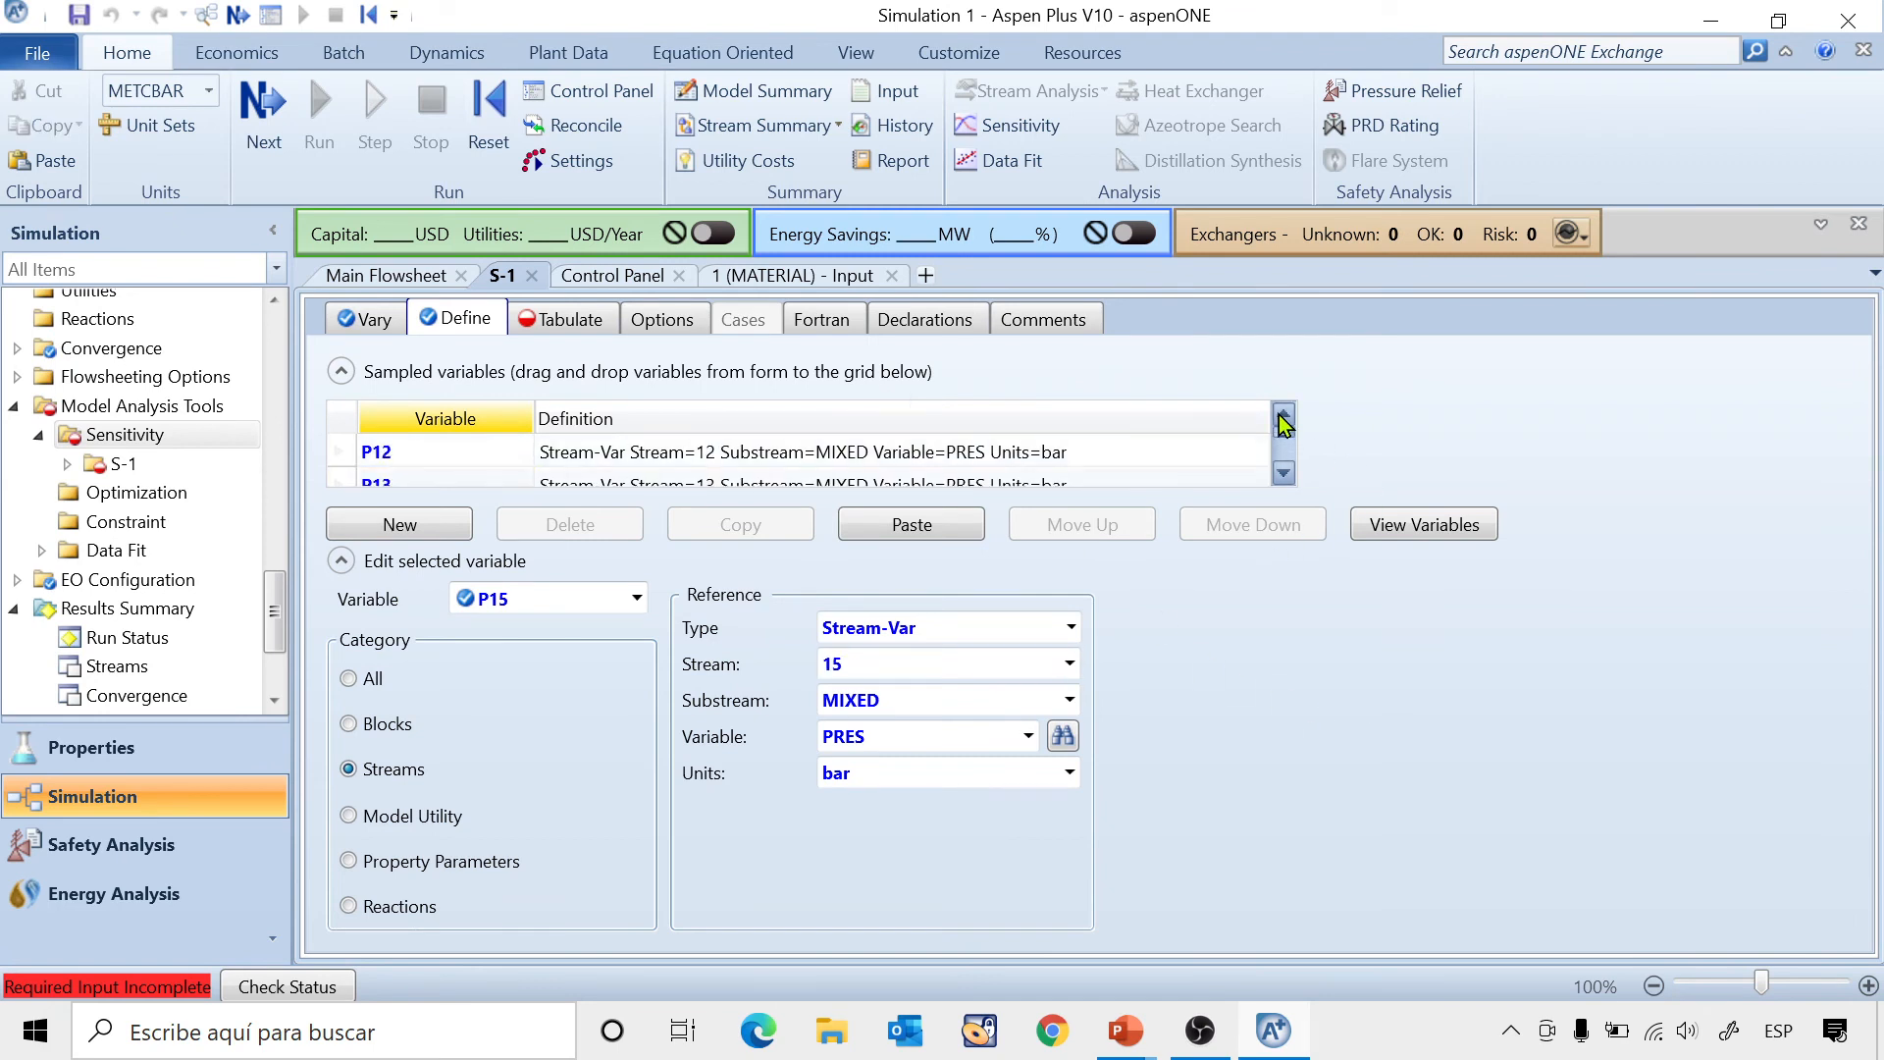
{"action": "left_click", "coordinate": [1285, 473]}
{"action": "left_click", "coordinate": [1285, 473]}
{"action": "left_click", "coordinate": [1286, 472]}
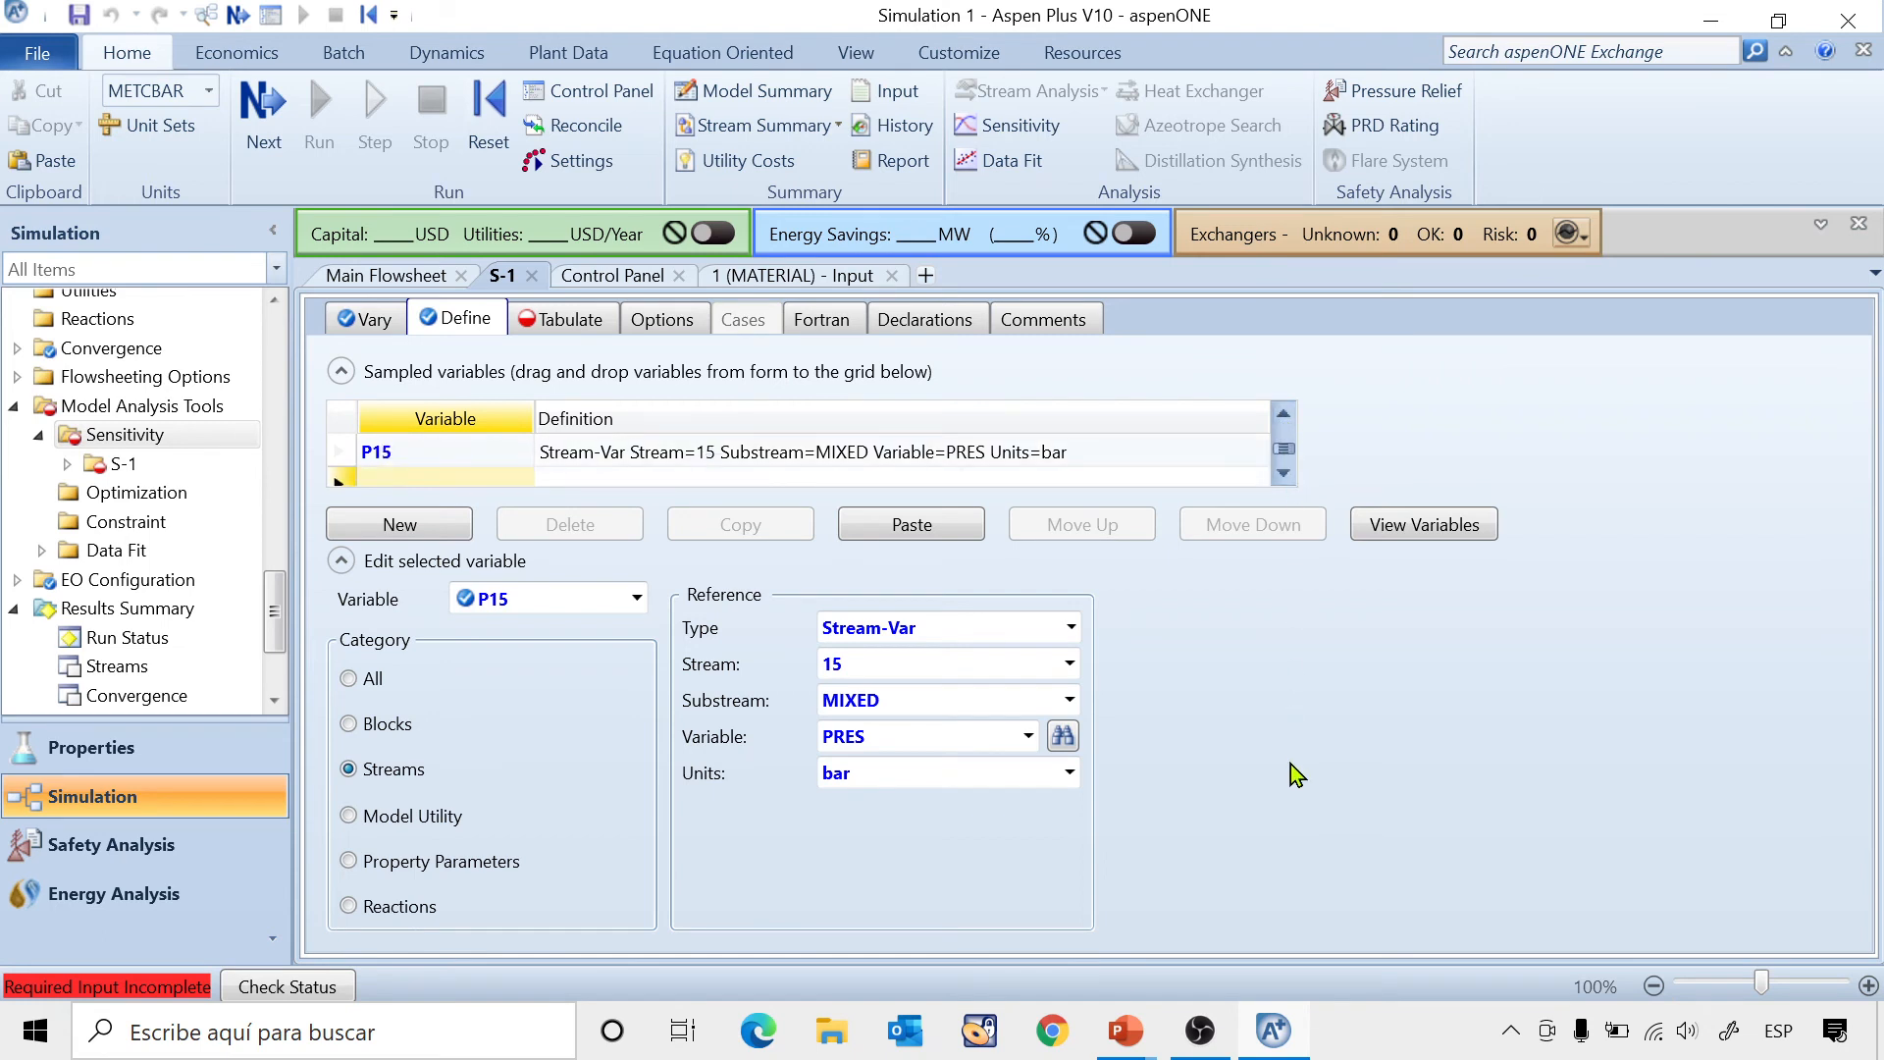
Fill the sensitivity tabulation with the variables P12, P13, P14 and P15 and run the simulation.
{"action": "left_click", "coordinate": [568, 318]}
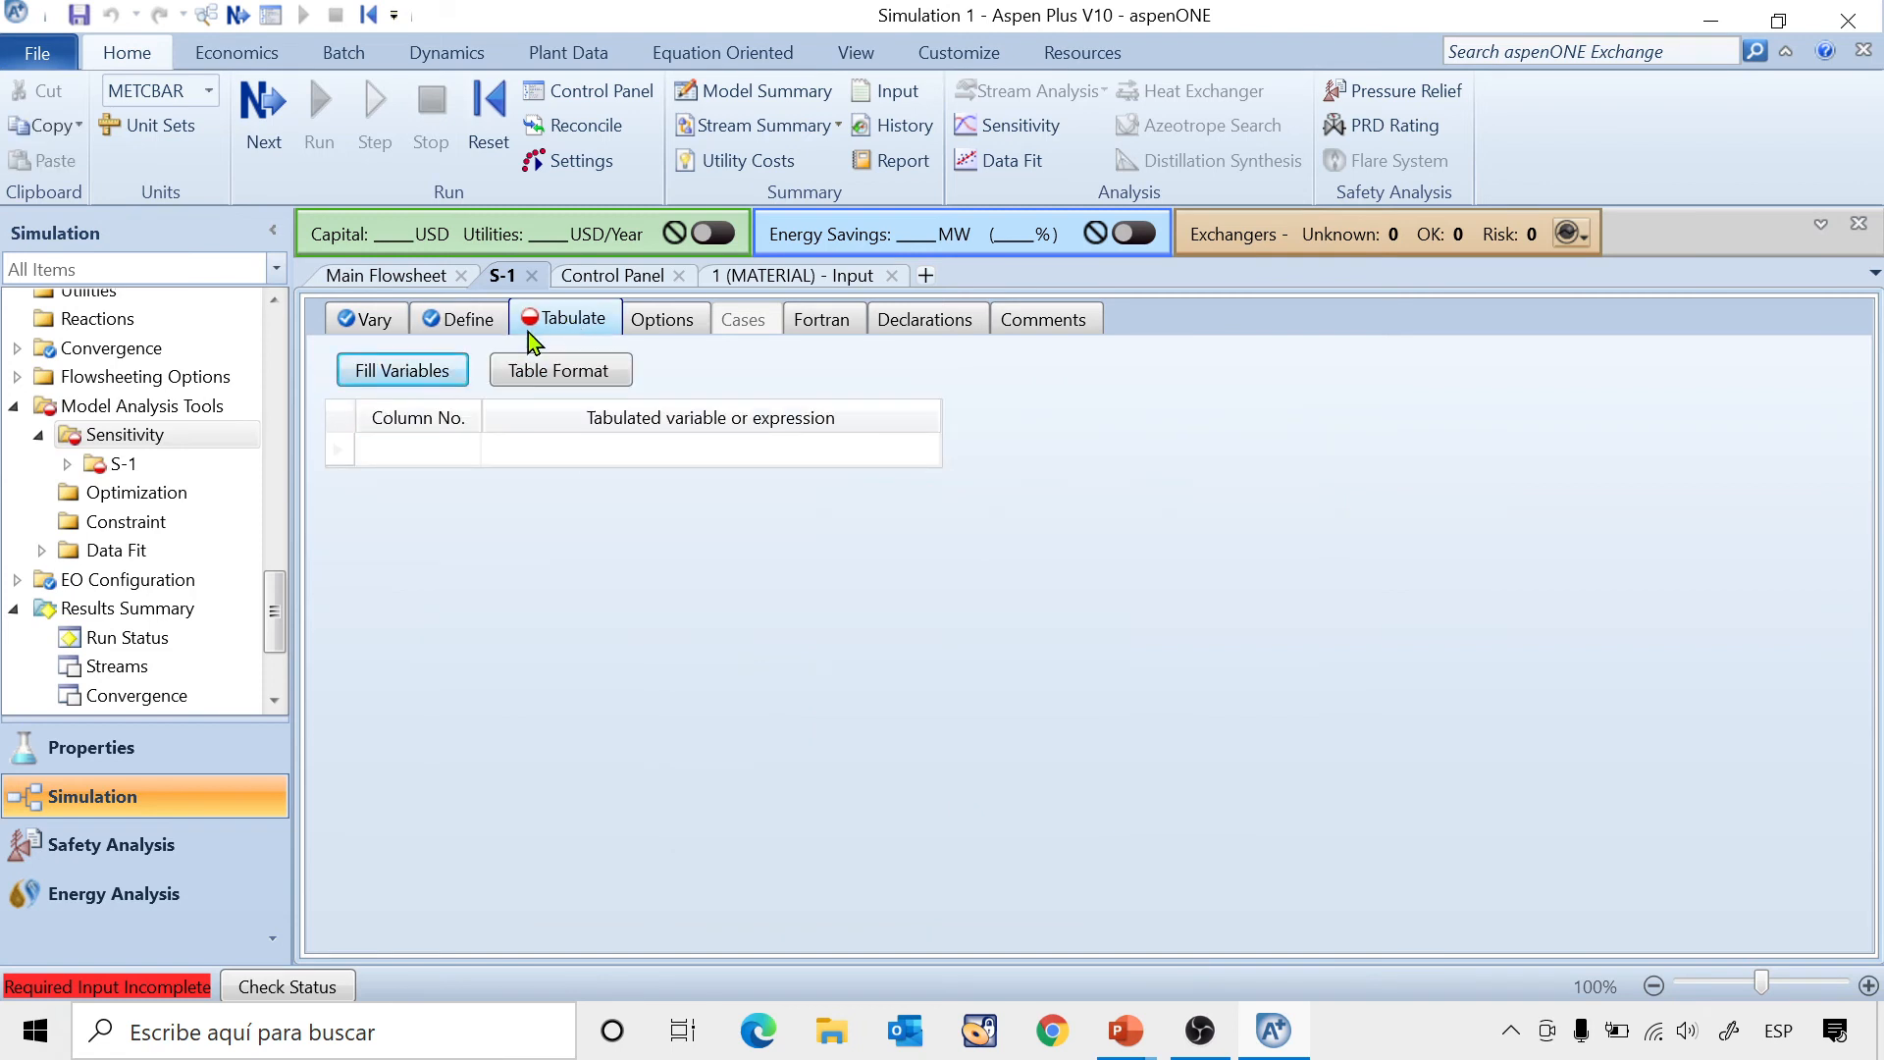
{"action": "left_click", "coordinate": [413, 372]}
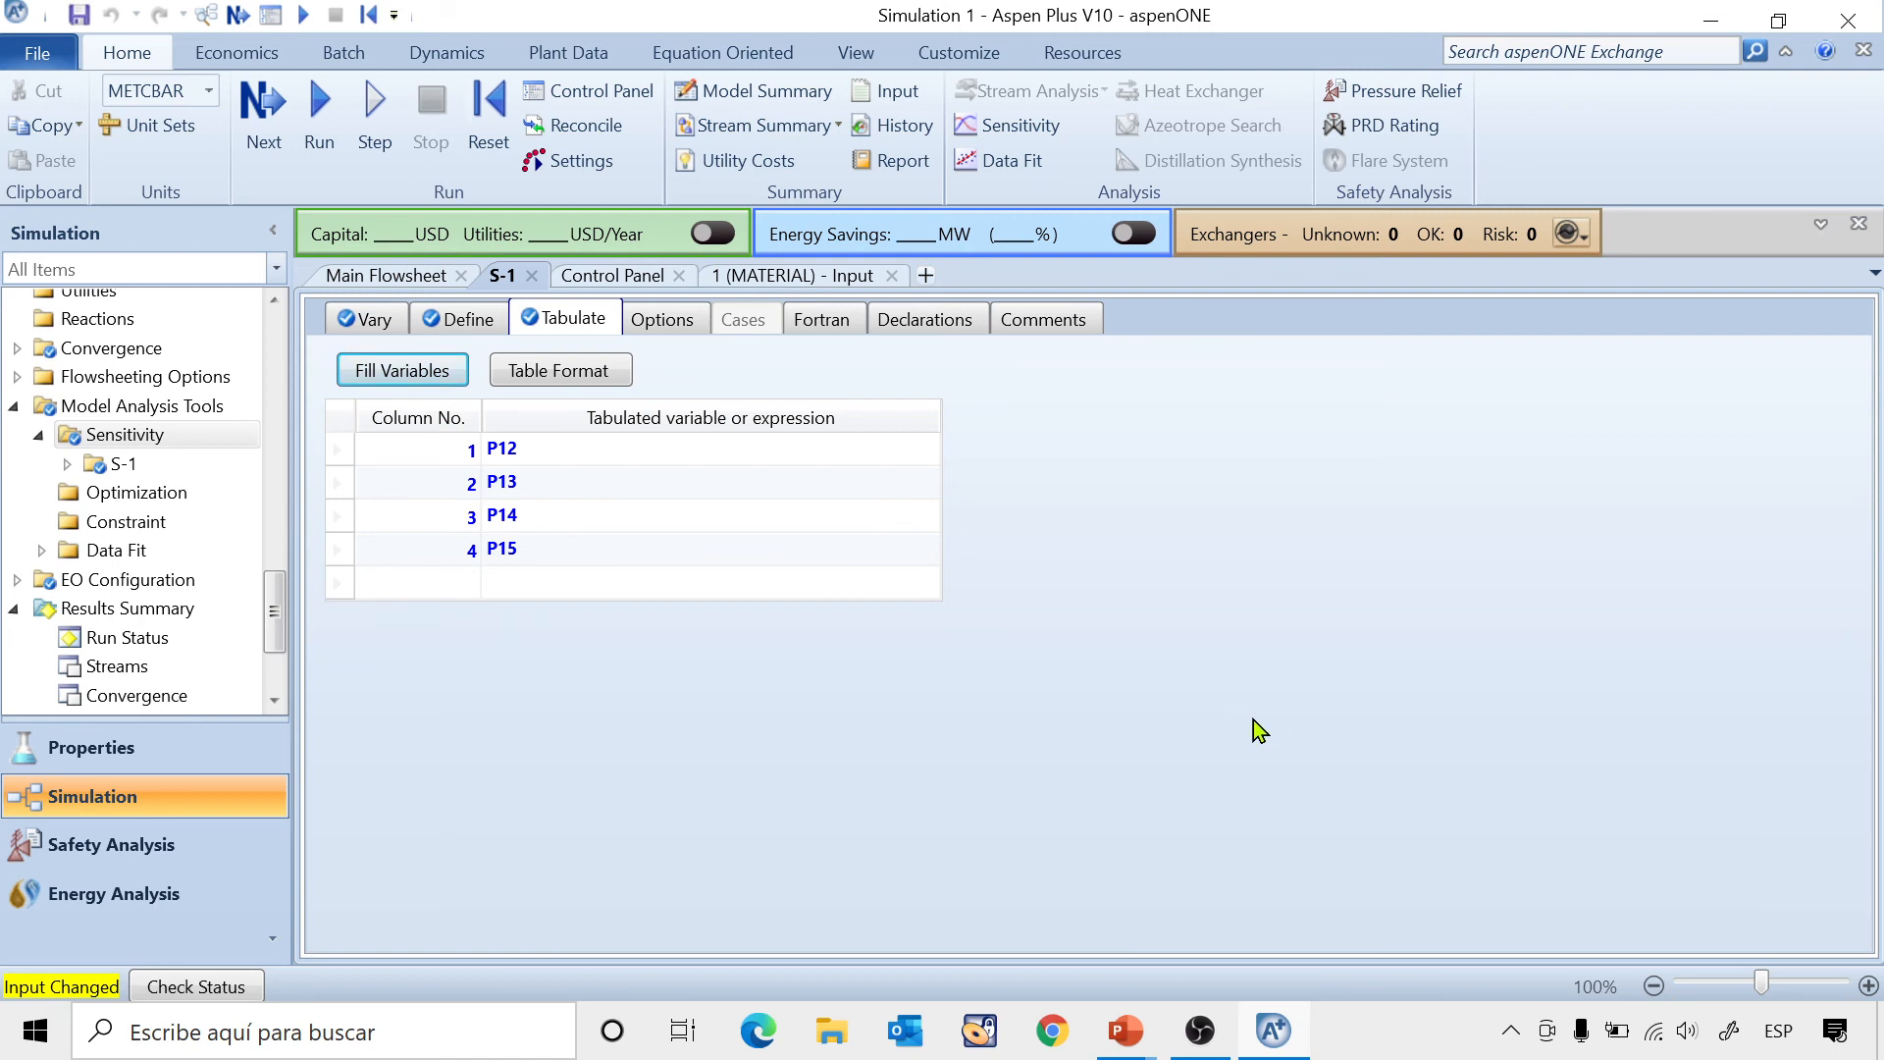
{"action": "left_click", "coordinate": [329, 109]}
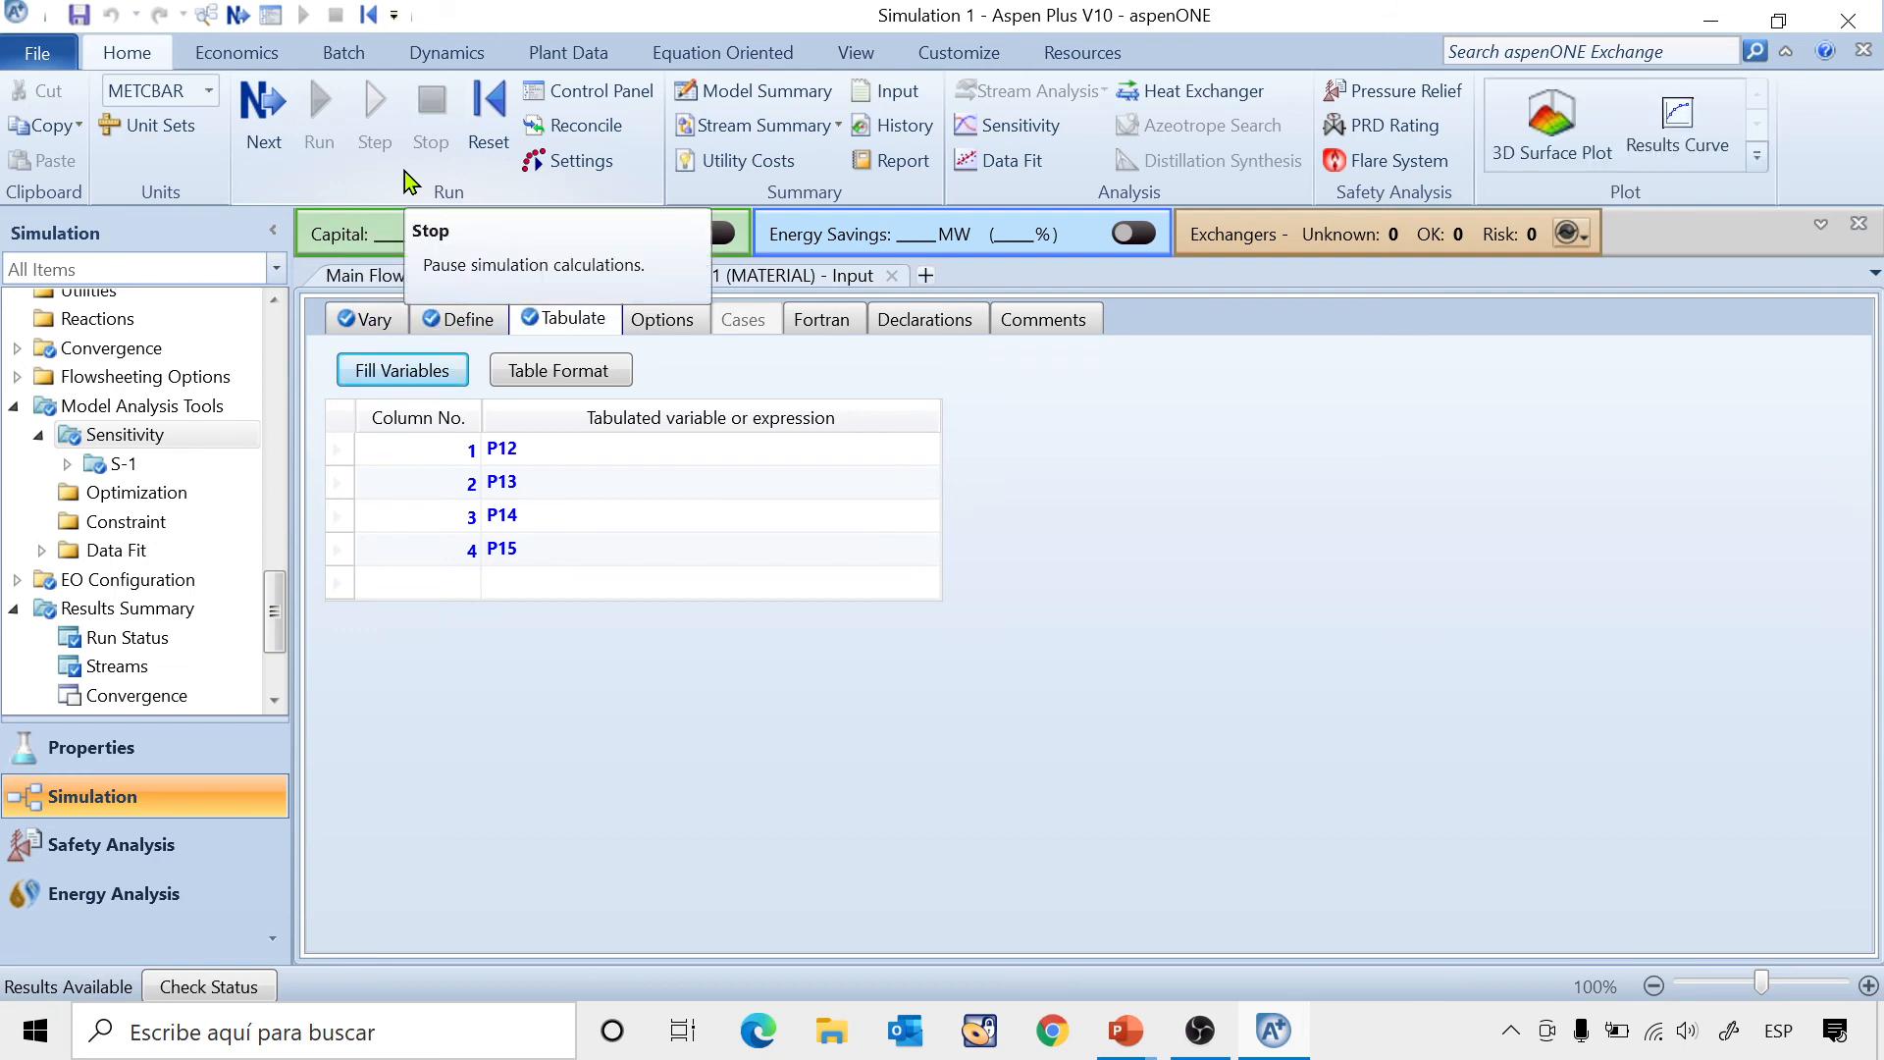
Plot a results curve of P12, P13, P14 and P15 against stream 1's STDVOL-FLOW from the S-1 sensitivity results.
{"action": "left_click", "coordinate": [66, 463]}
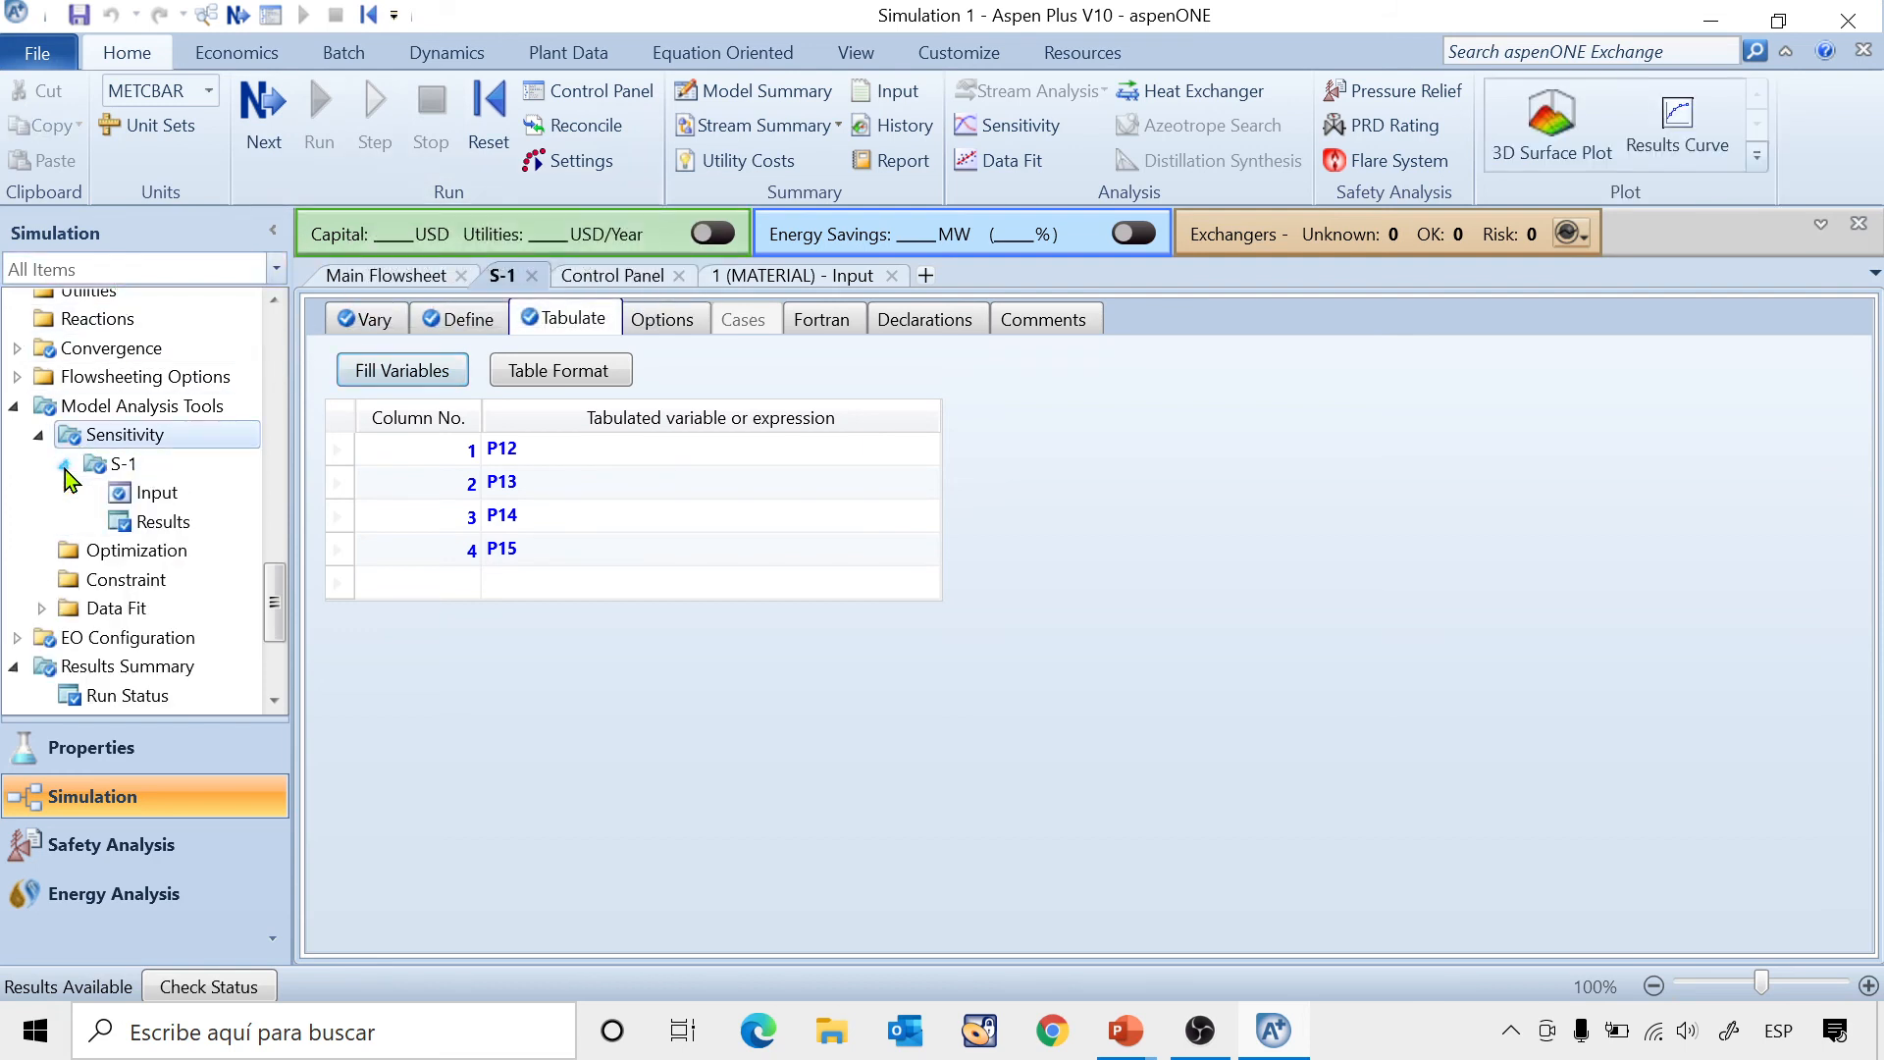
{"action": "left_click", "coordinate": [163, 522]}
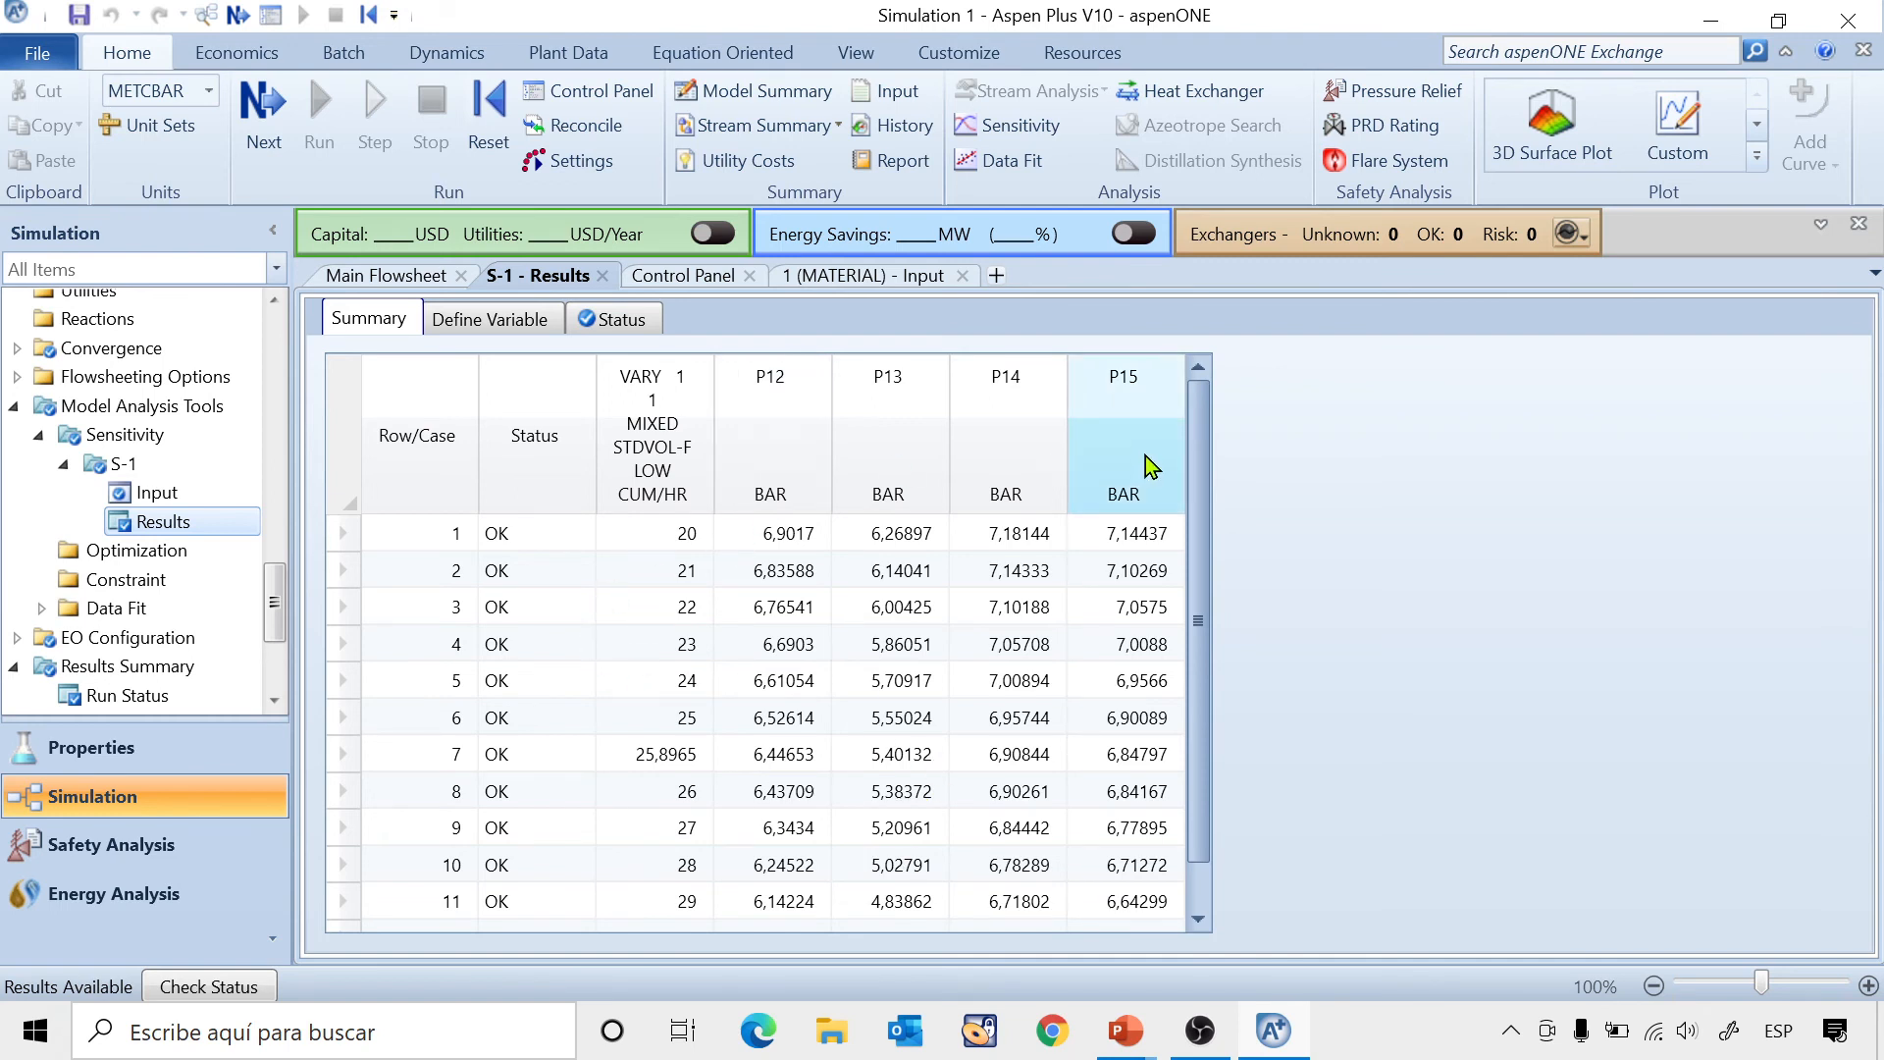
{"action": "left_click", "coordinate": [1756, 157]}
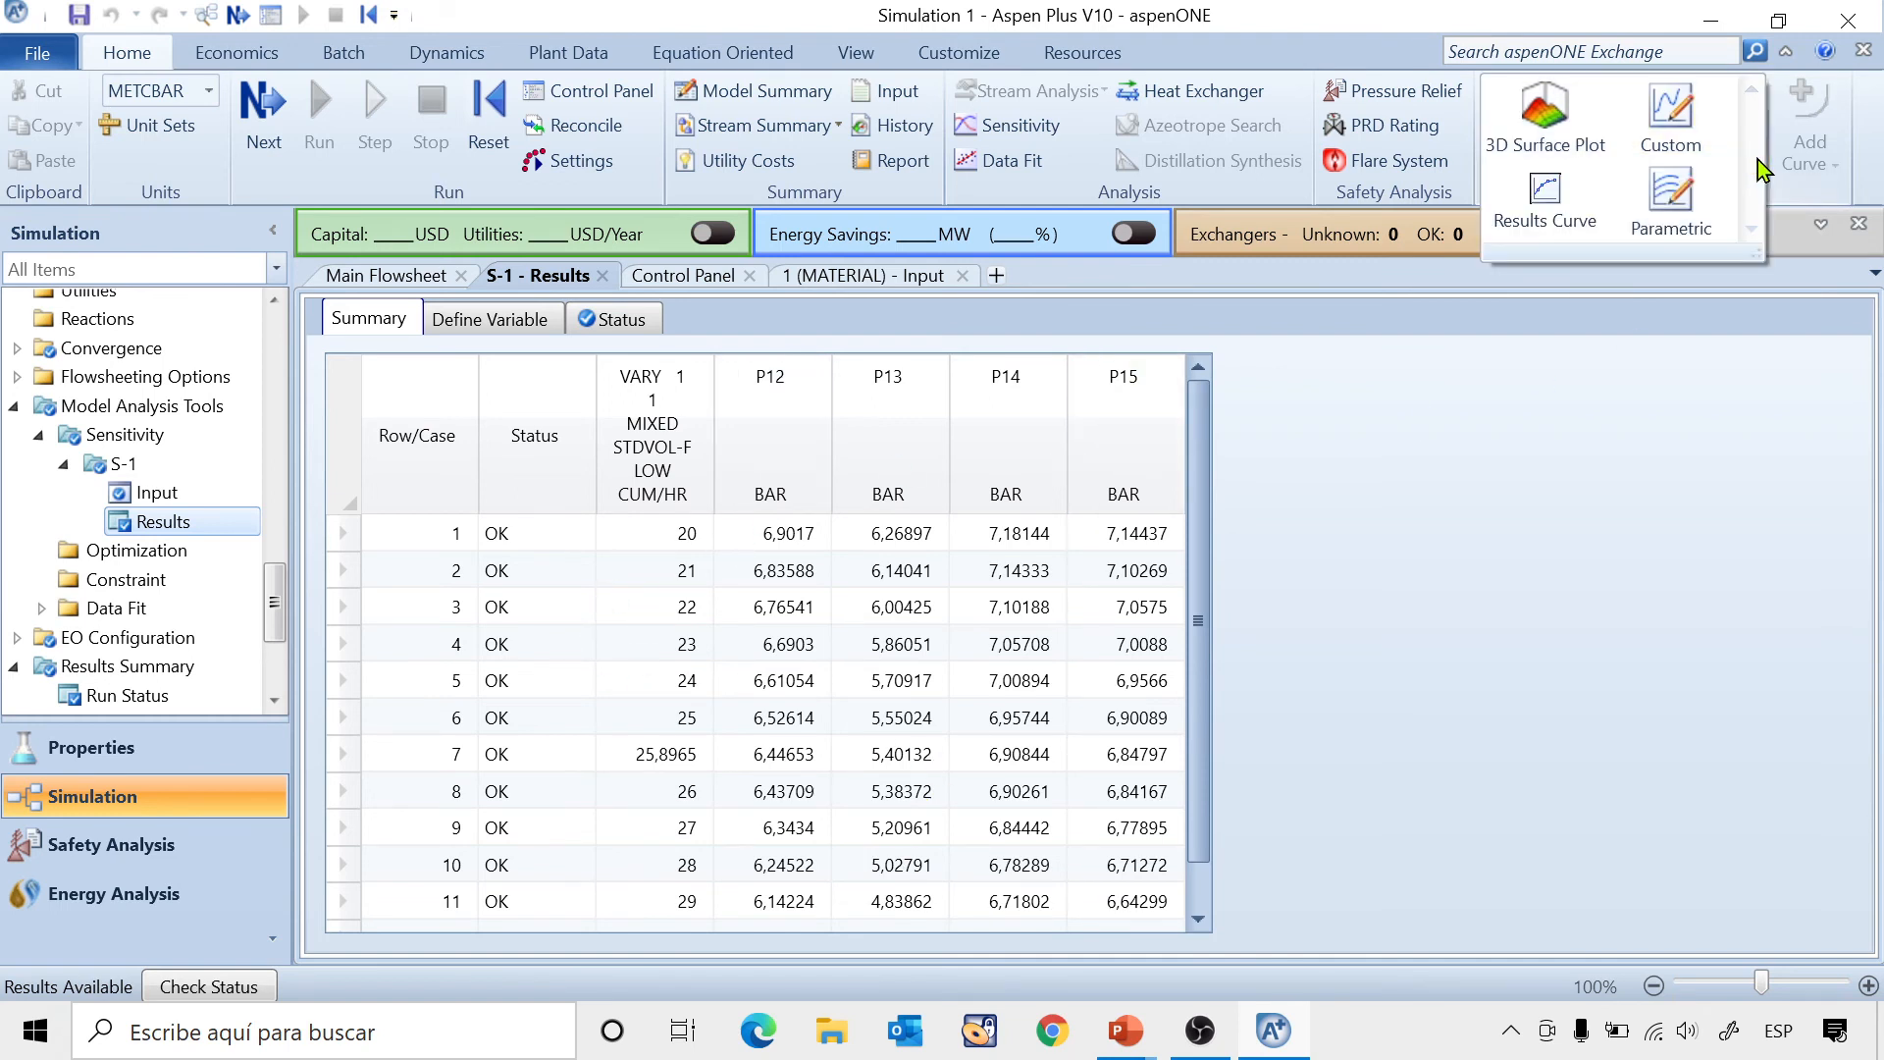
{"action": "left_click", "coordinate": [1560, 196]}
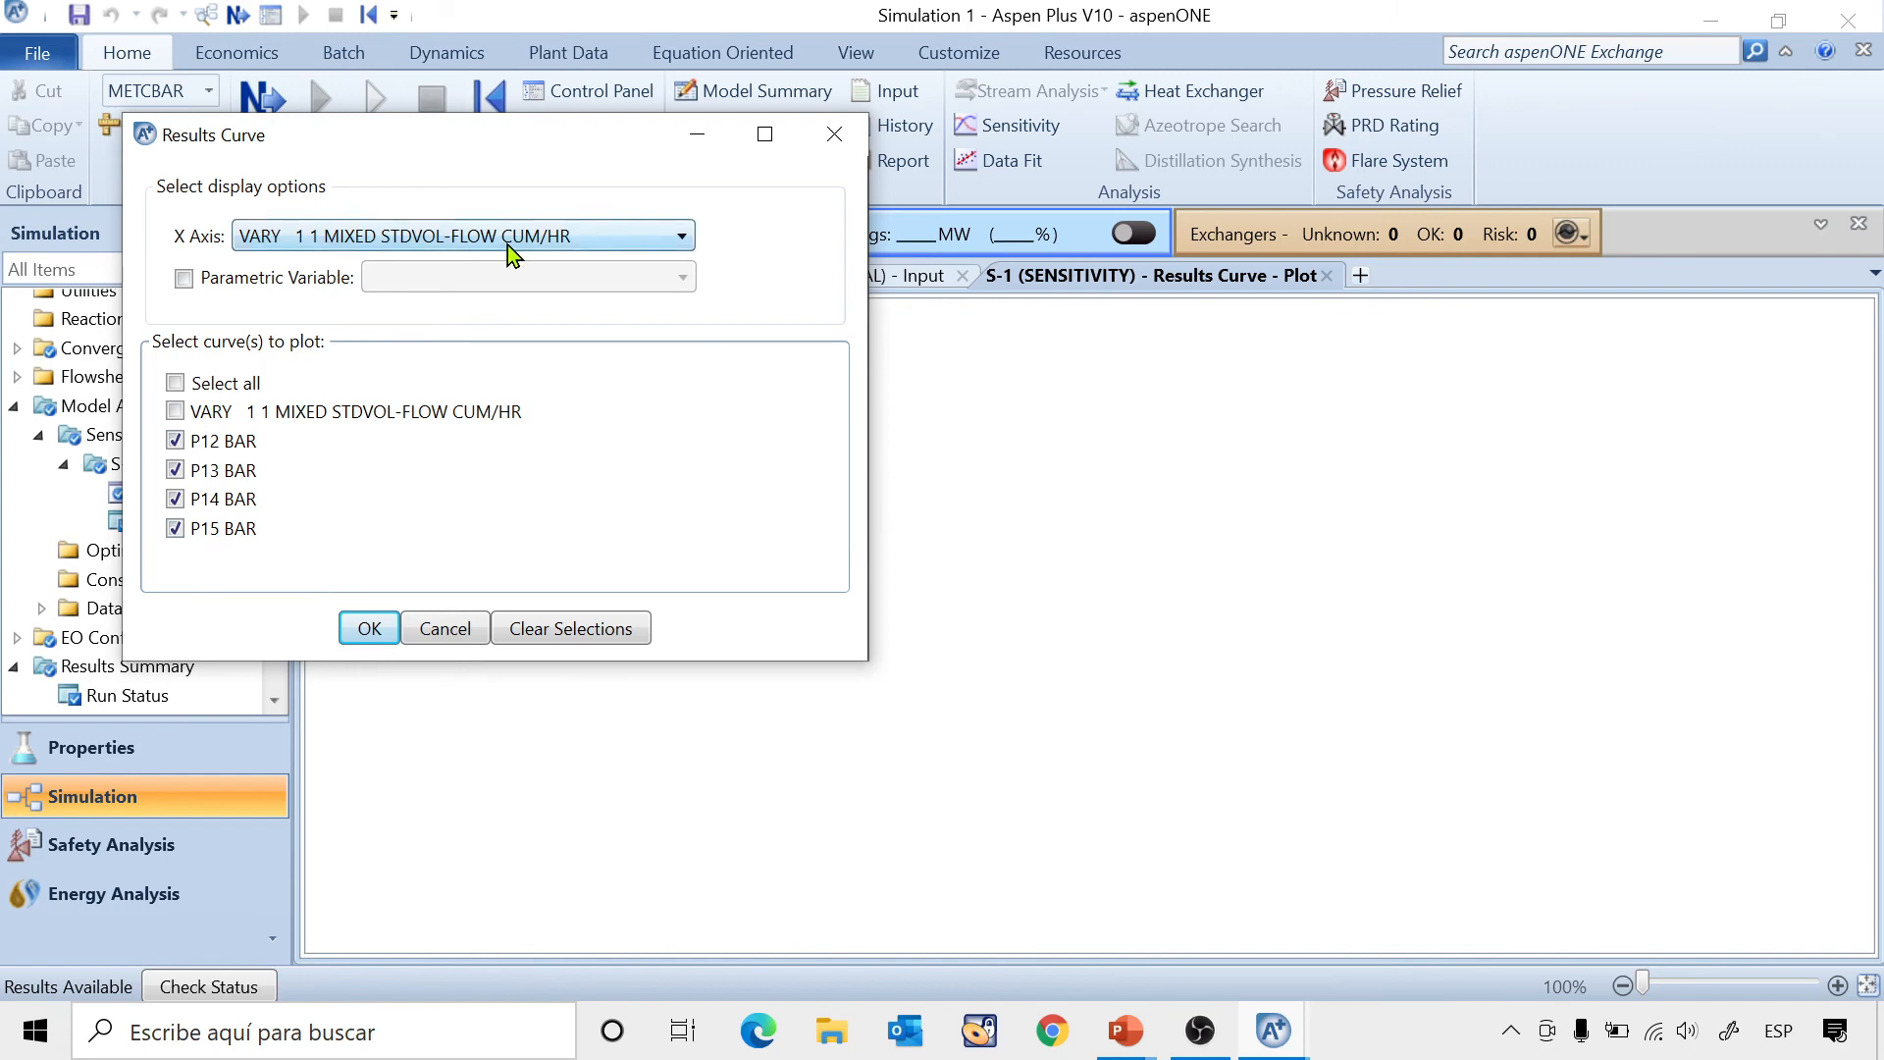
{"action": "left_click", "coordinate": [355, 628]}
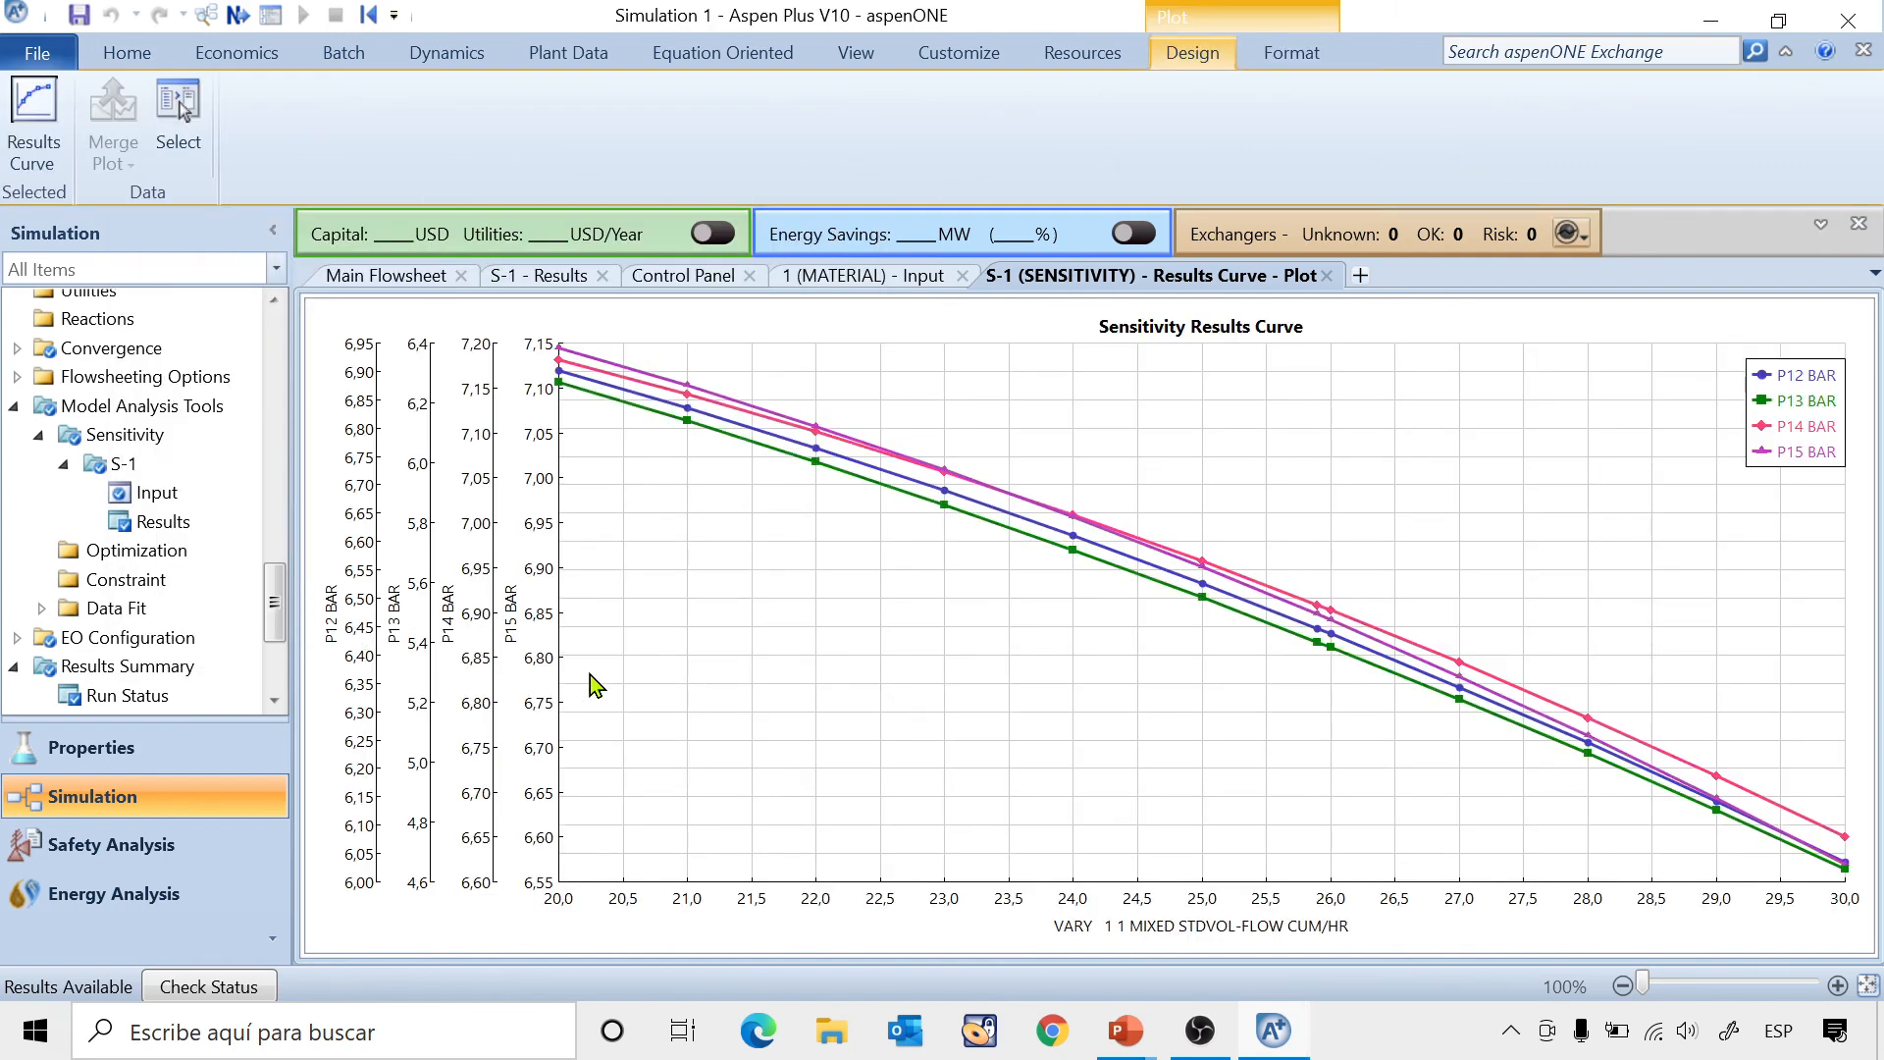
Map all sensitivity curves to a single Y axis and move the legend clear of the curves.
{"action": "right_click", "coordinate": [698, 614]}
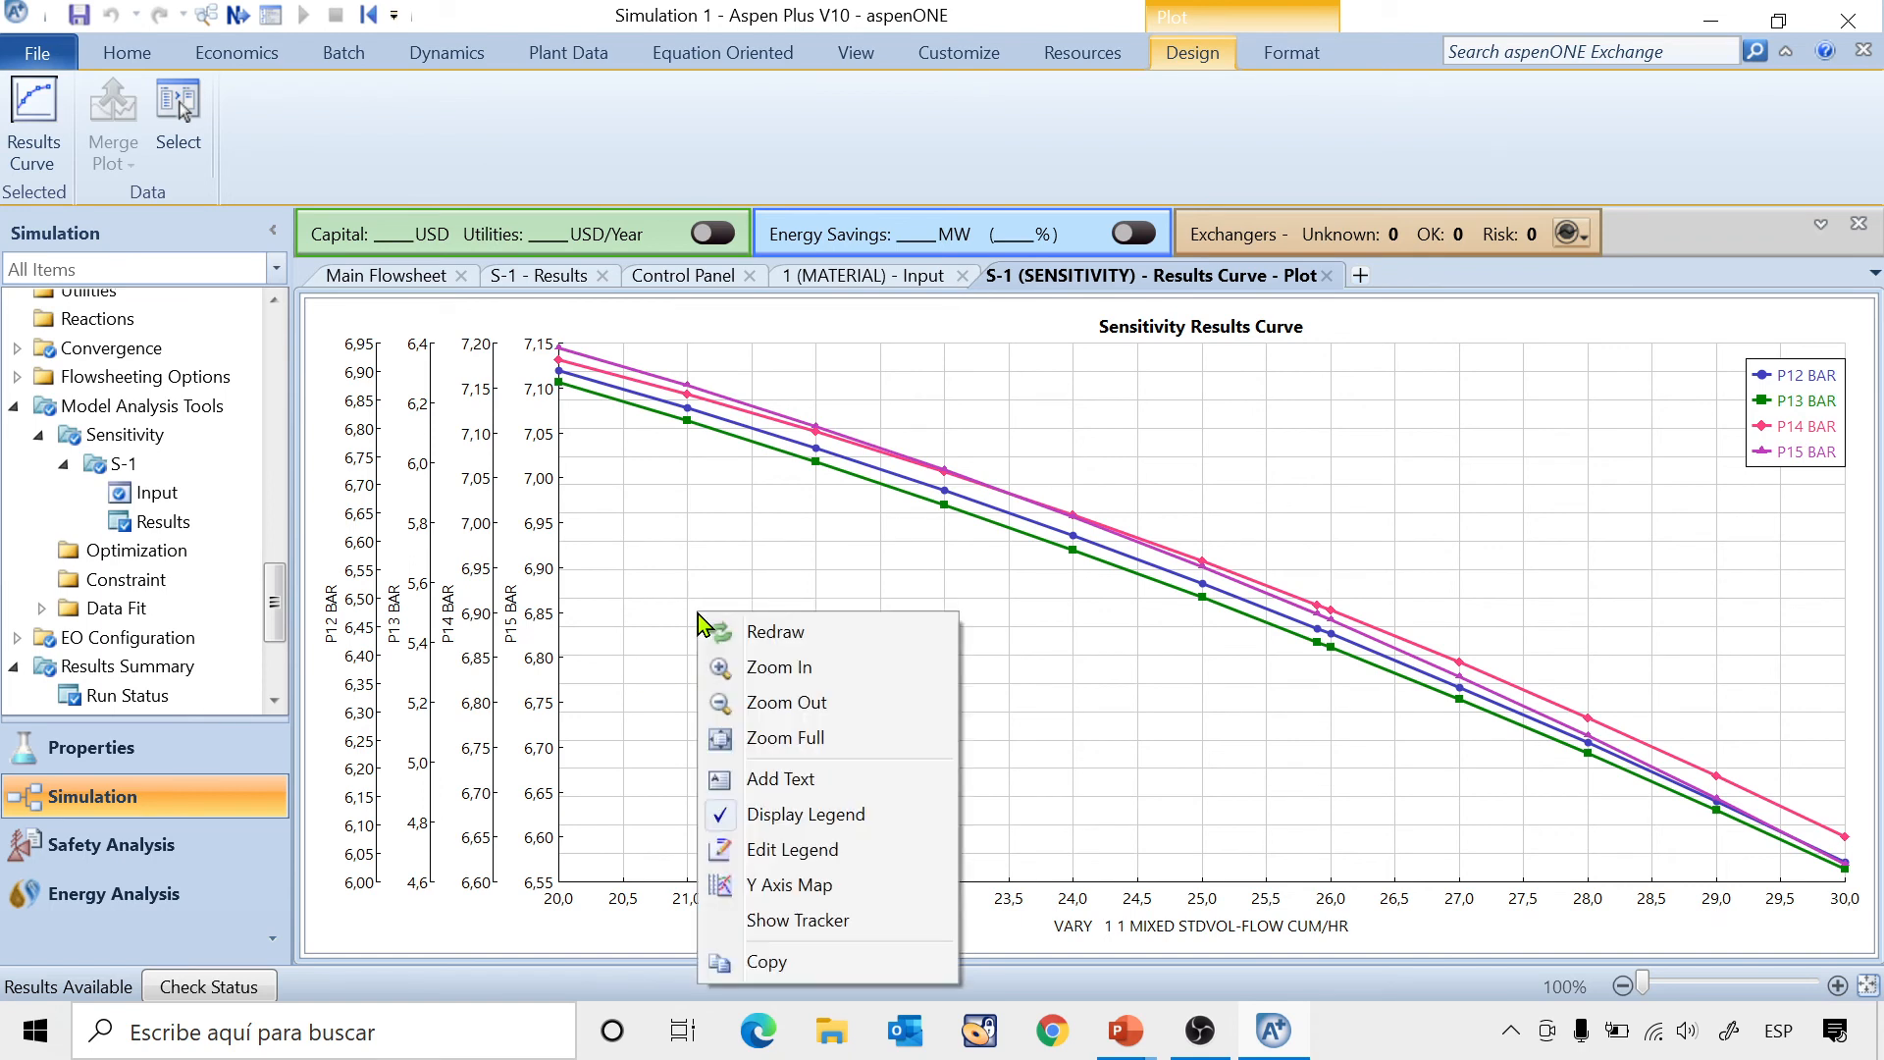
{"action": "left_click", "coordinate": [795, 885]}
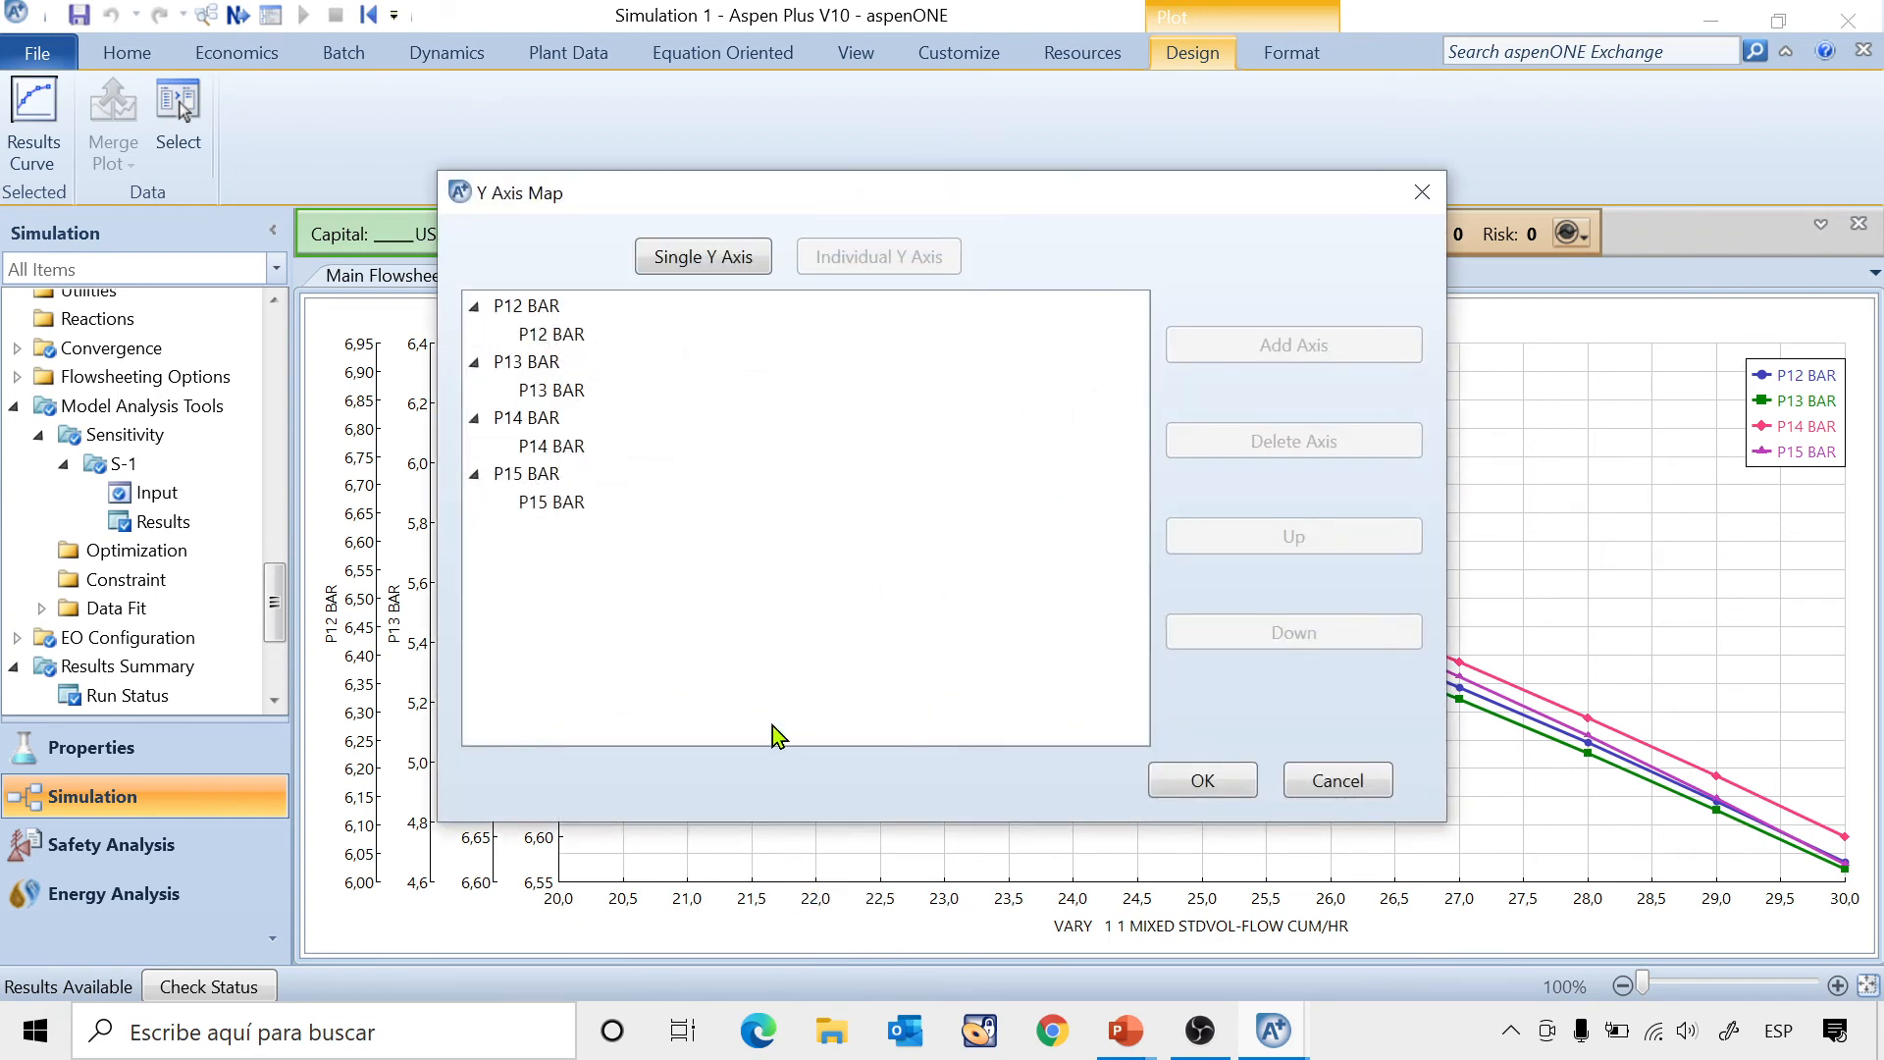
{"action": "left_click", "coordinate": [703, 256]}
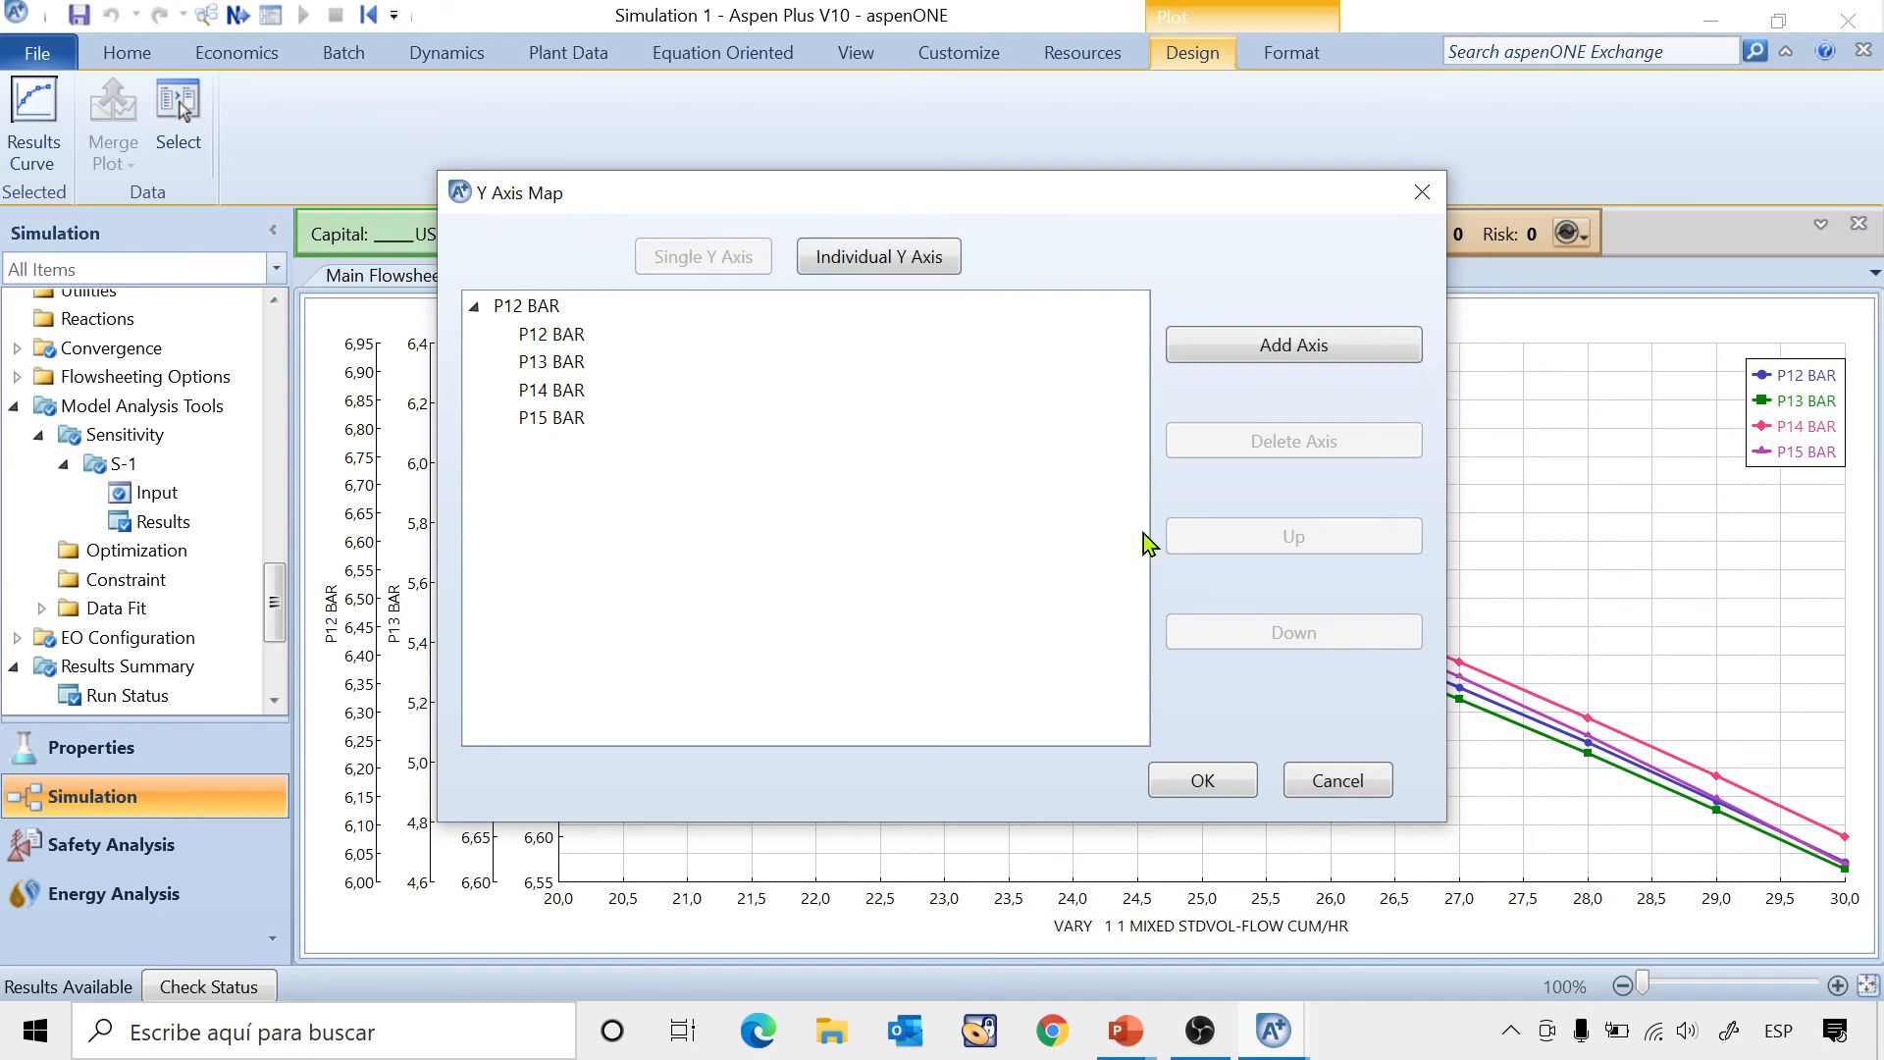
{"action": "left_click", "coordinate": [1195, 782]}
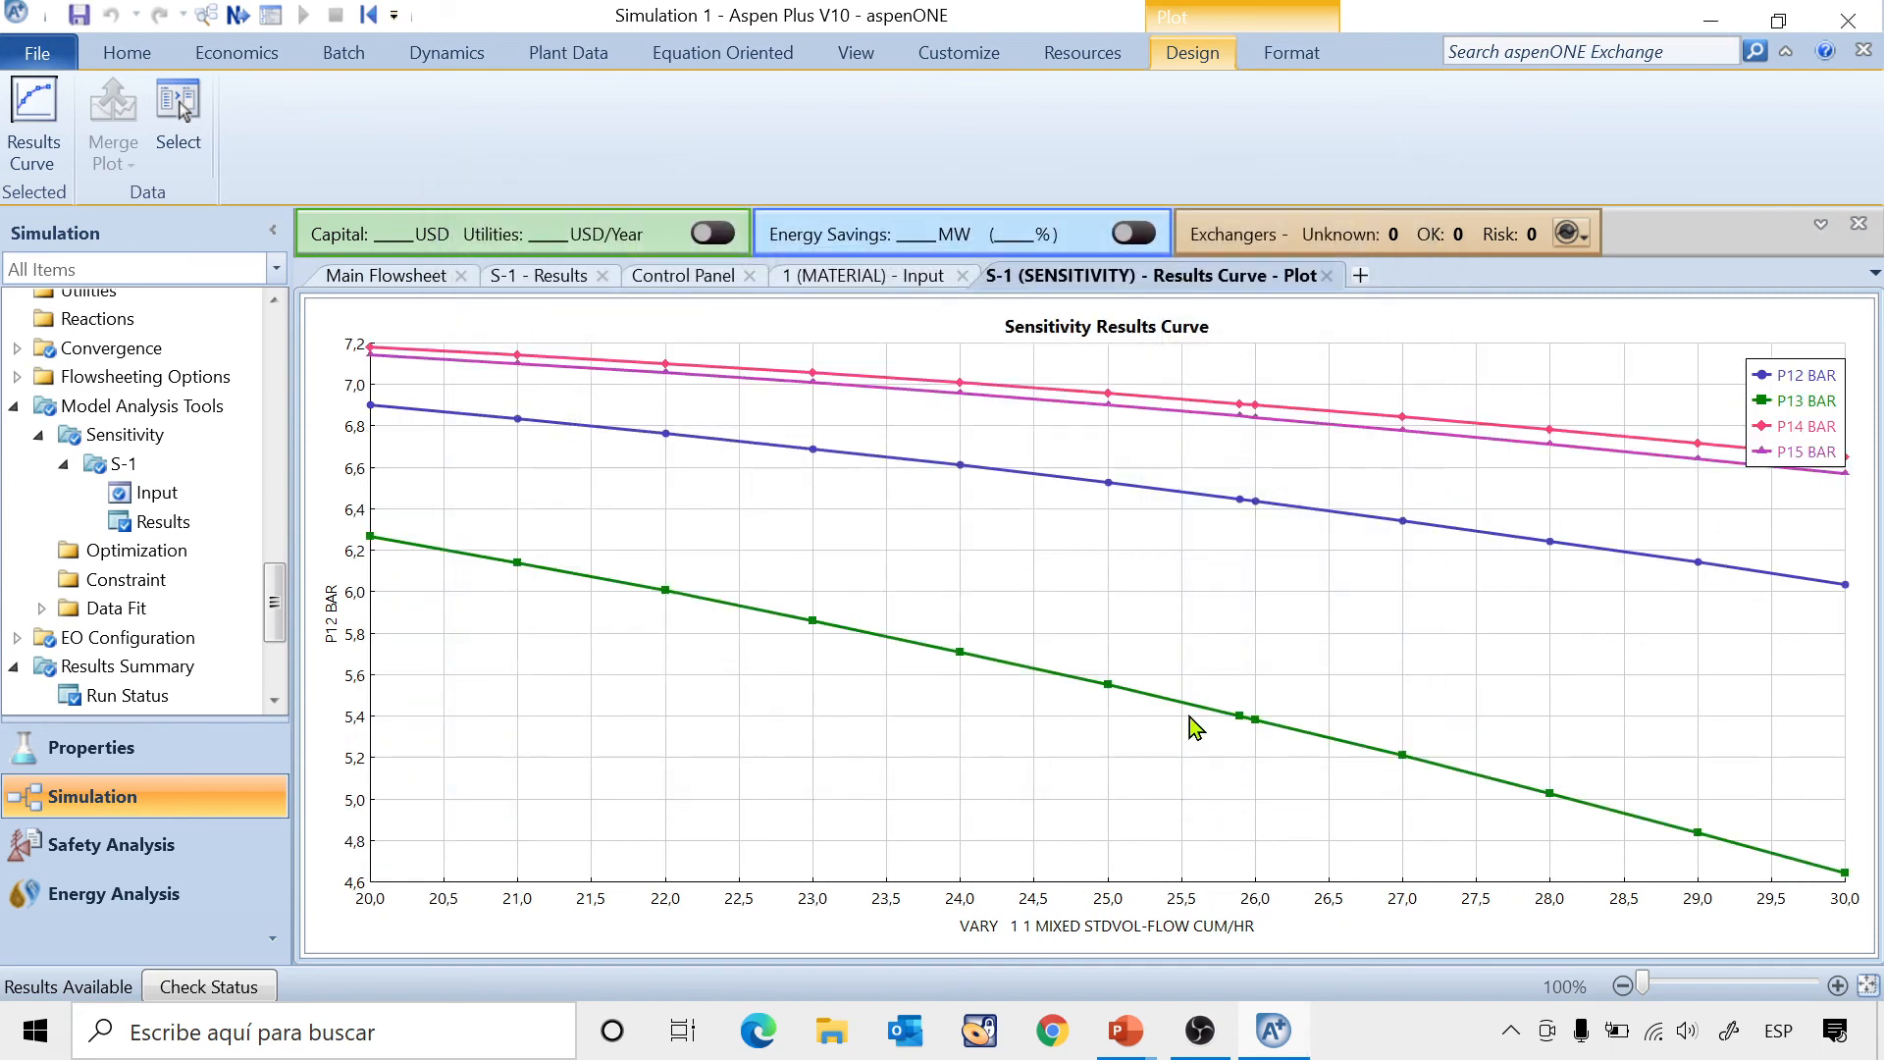
{"action": "left_click_drag", "start_coordinate": [1805, 394], "coordinate": [1776, 358]}
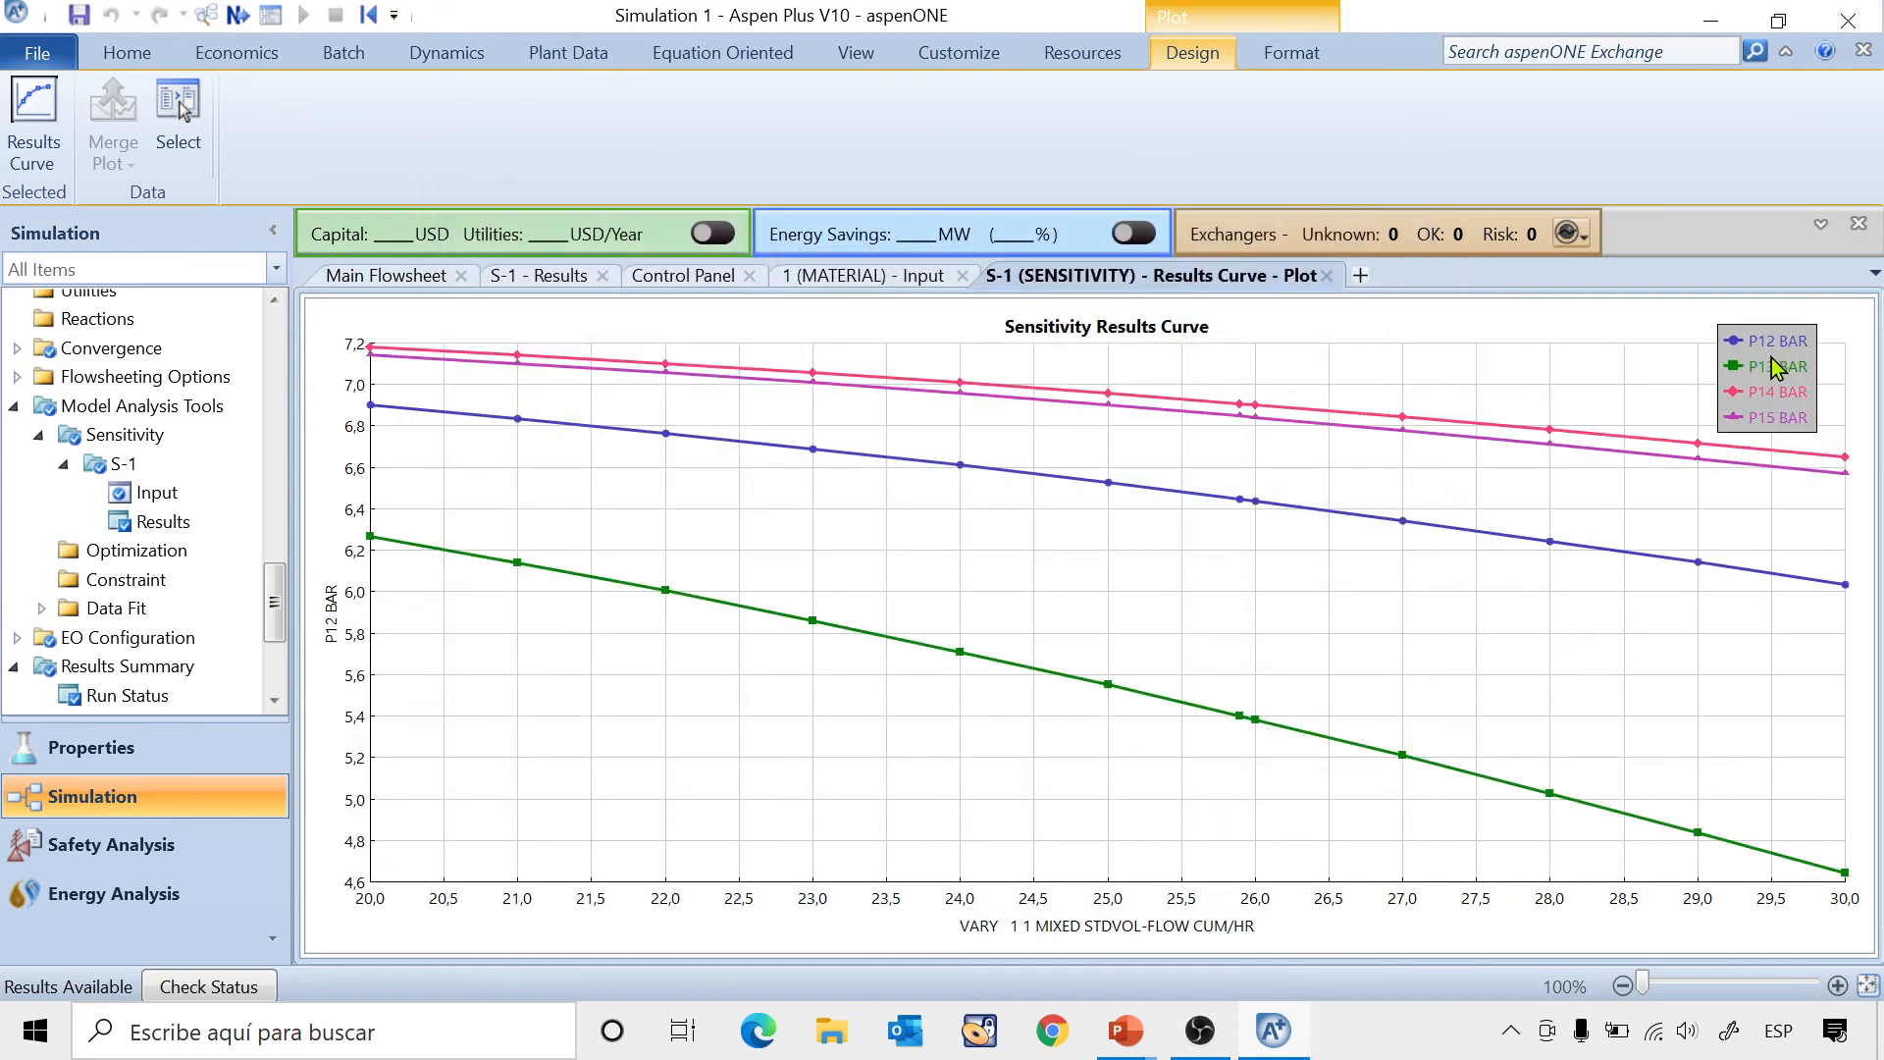
{"action": "left_click", "coordinate": [788, 769]}
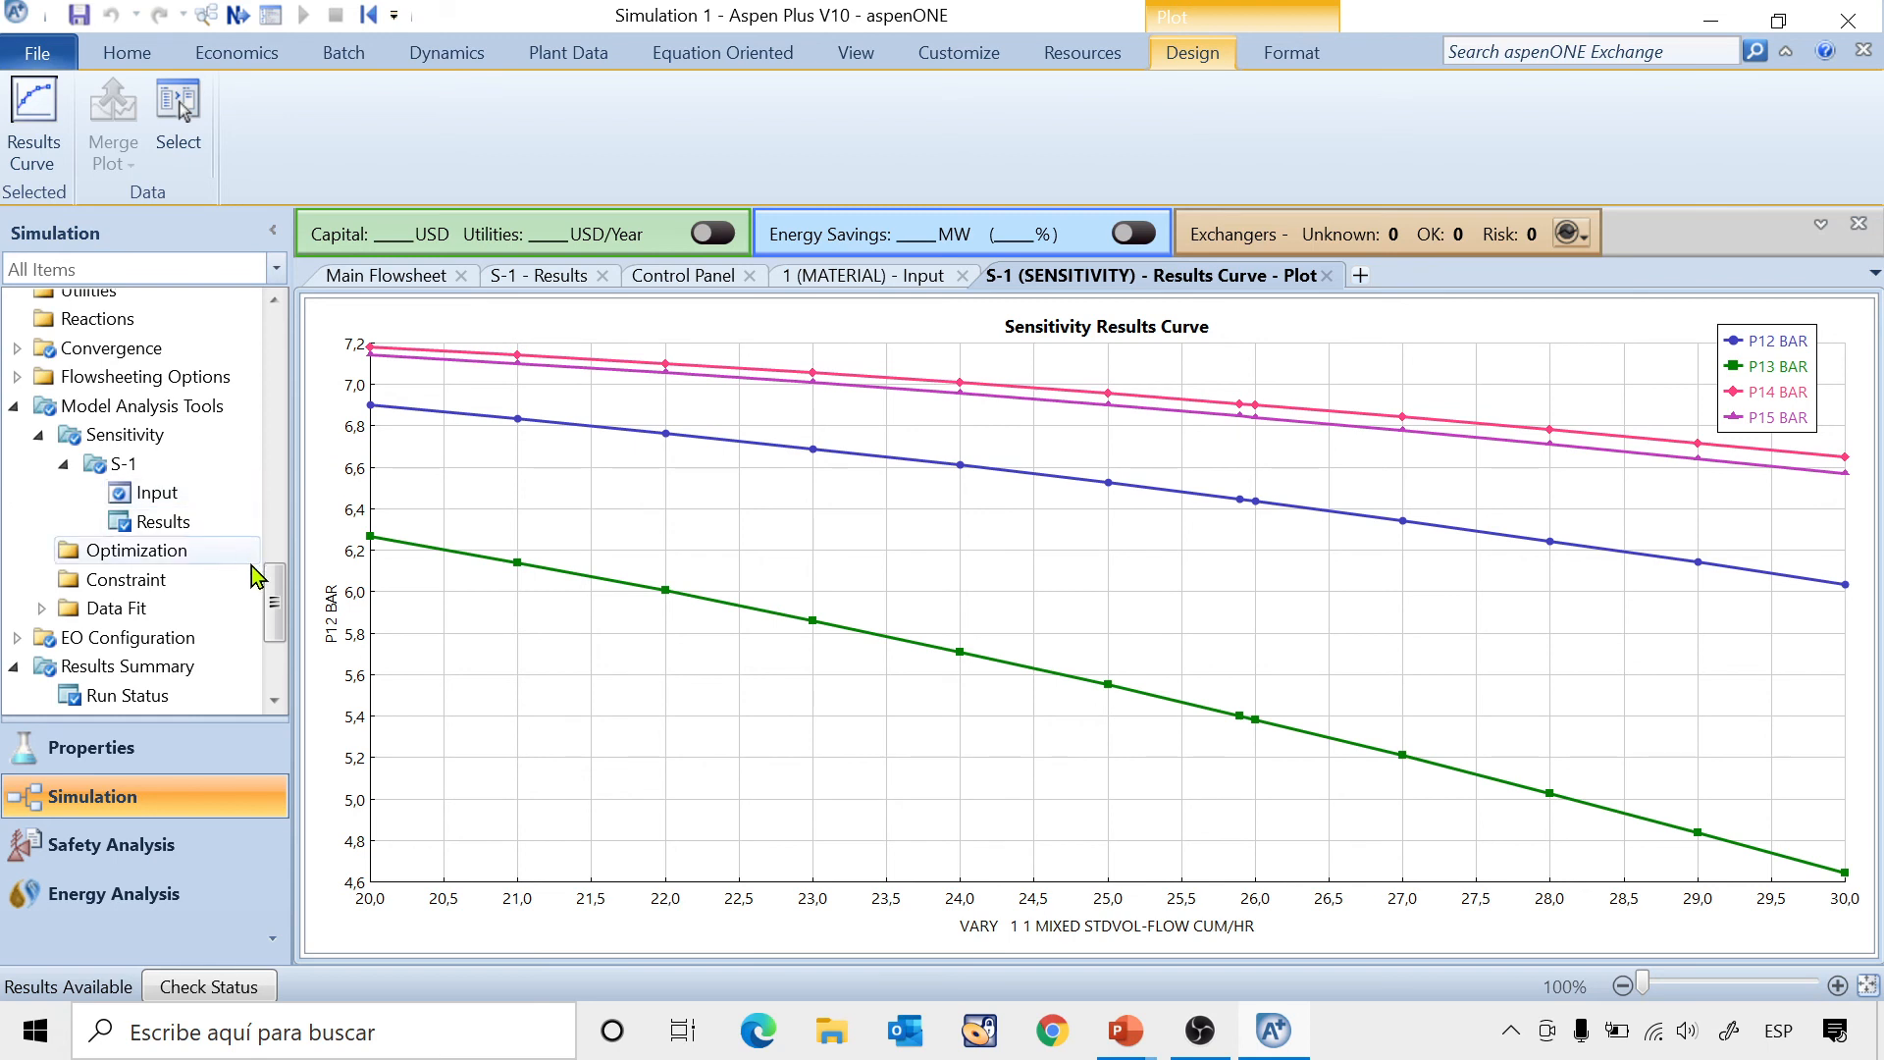
Check stream 1's input temperature and examine the P12 curve at the lowest and highest feed flow on the sensitivity plot.
{"action": "left_click_drag", "start_coordinate": [276, 610], "coordinate": [303, 348]}
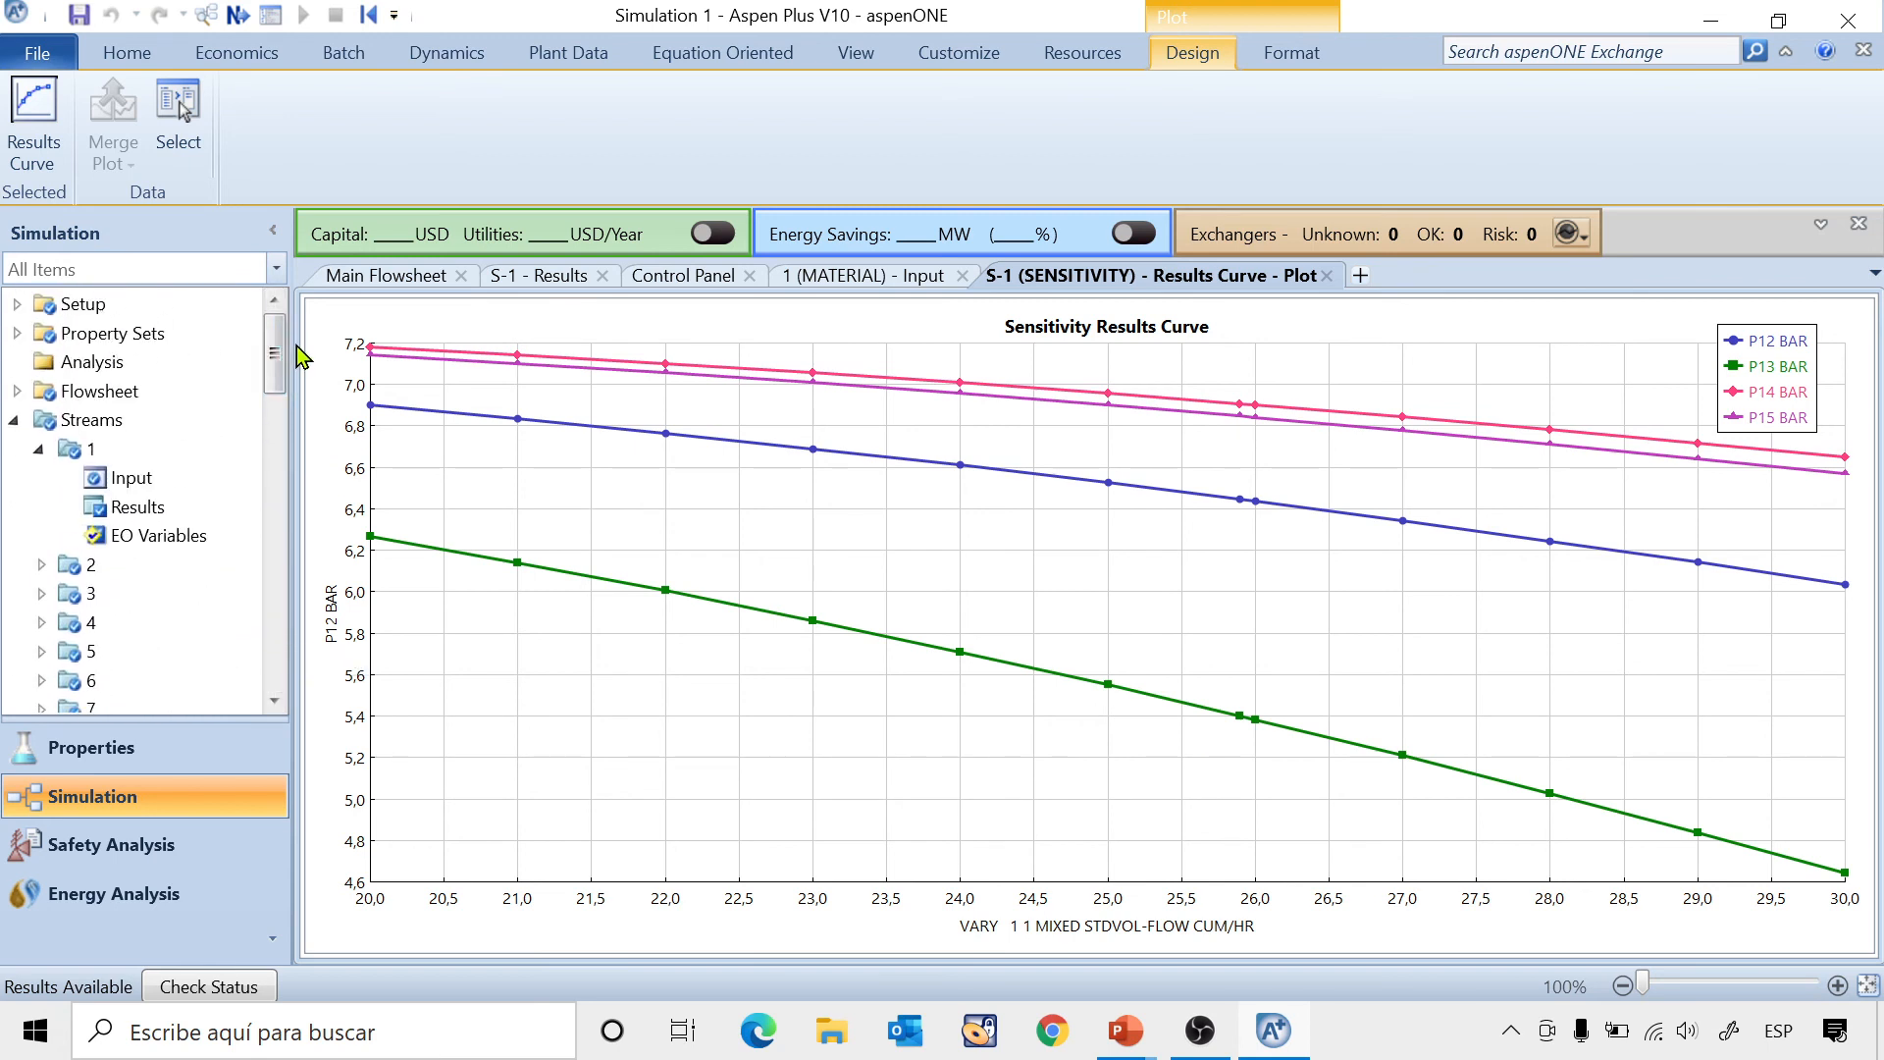
{"action": "left_click", "coordinate": [867, 275]}
{"action": "left_click", "coordinate": [645, 496]}
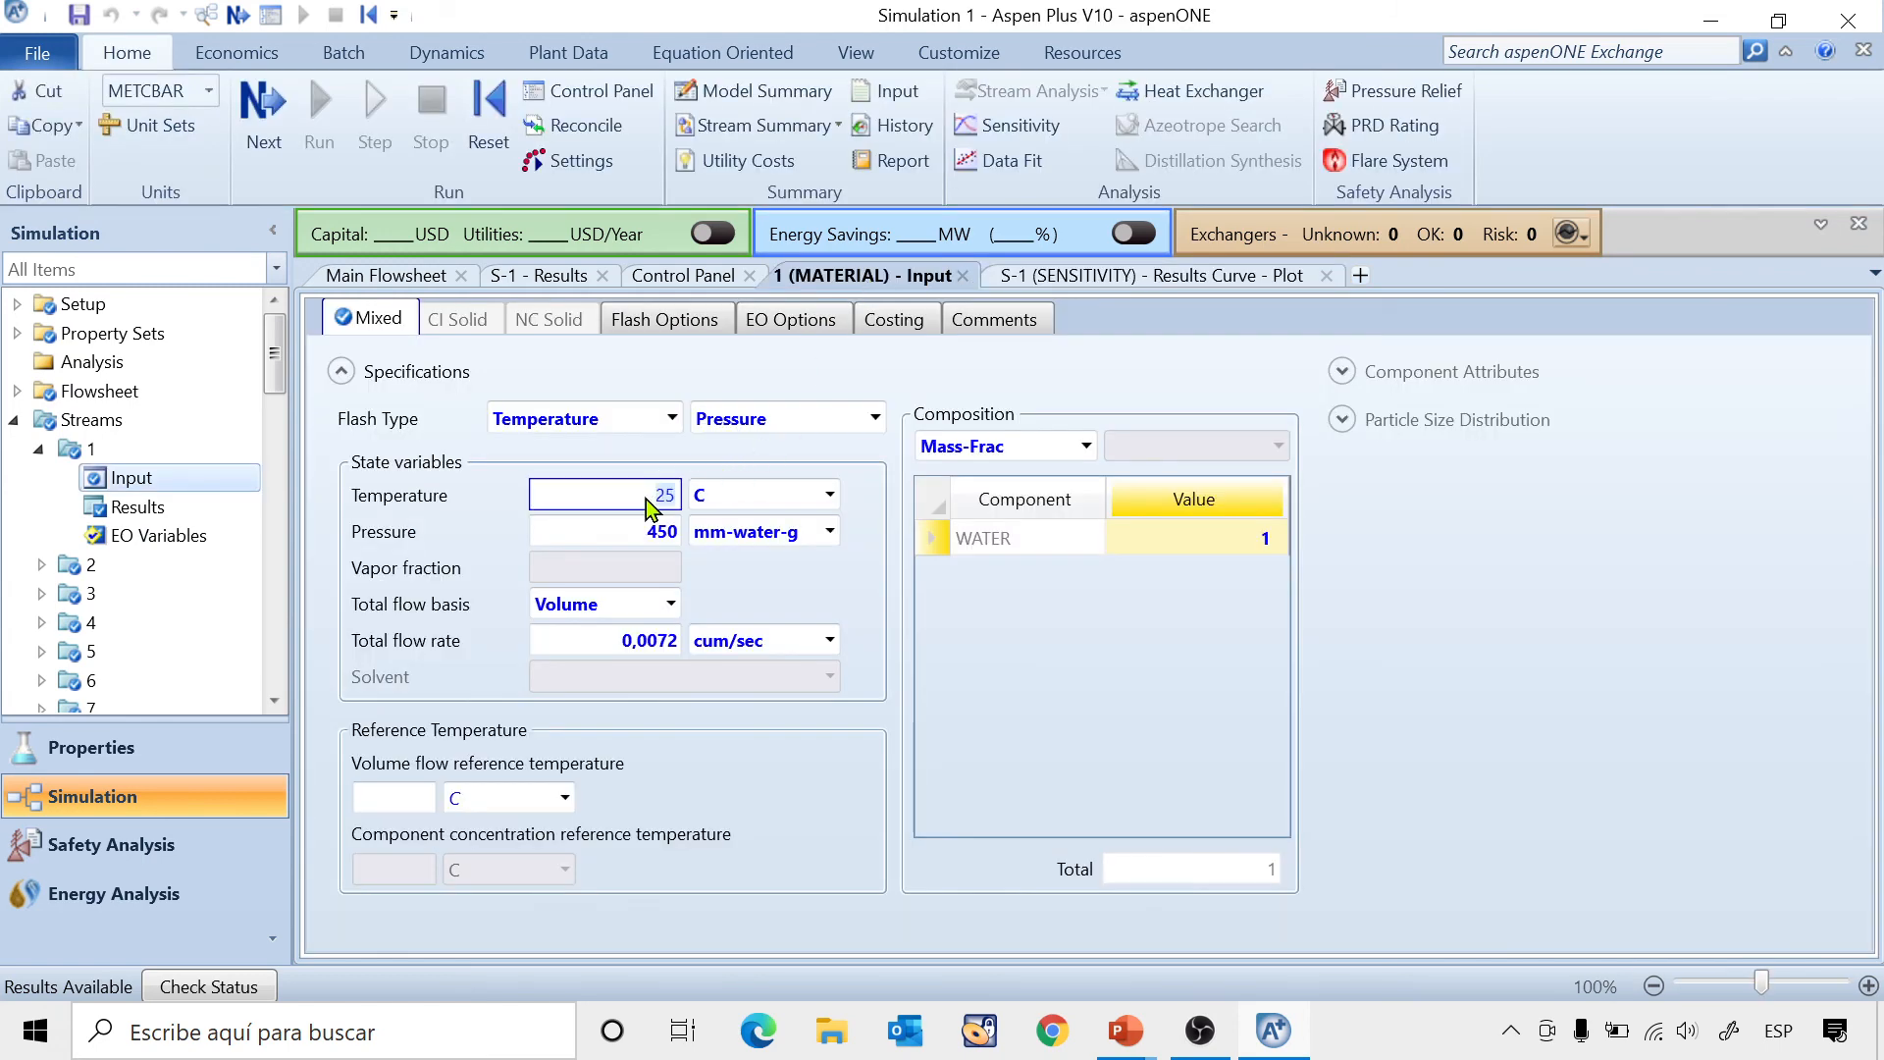
{"action": "left_click", "coordinate": [1209, 268]}
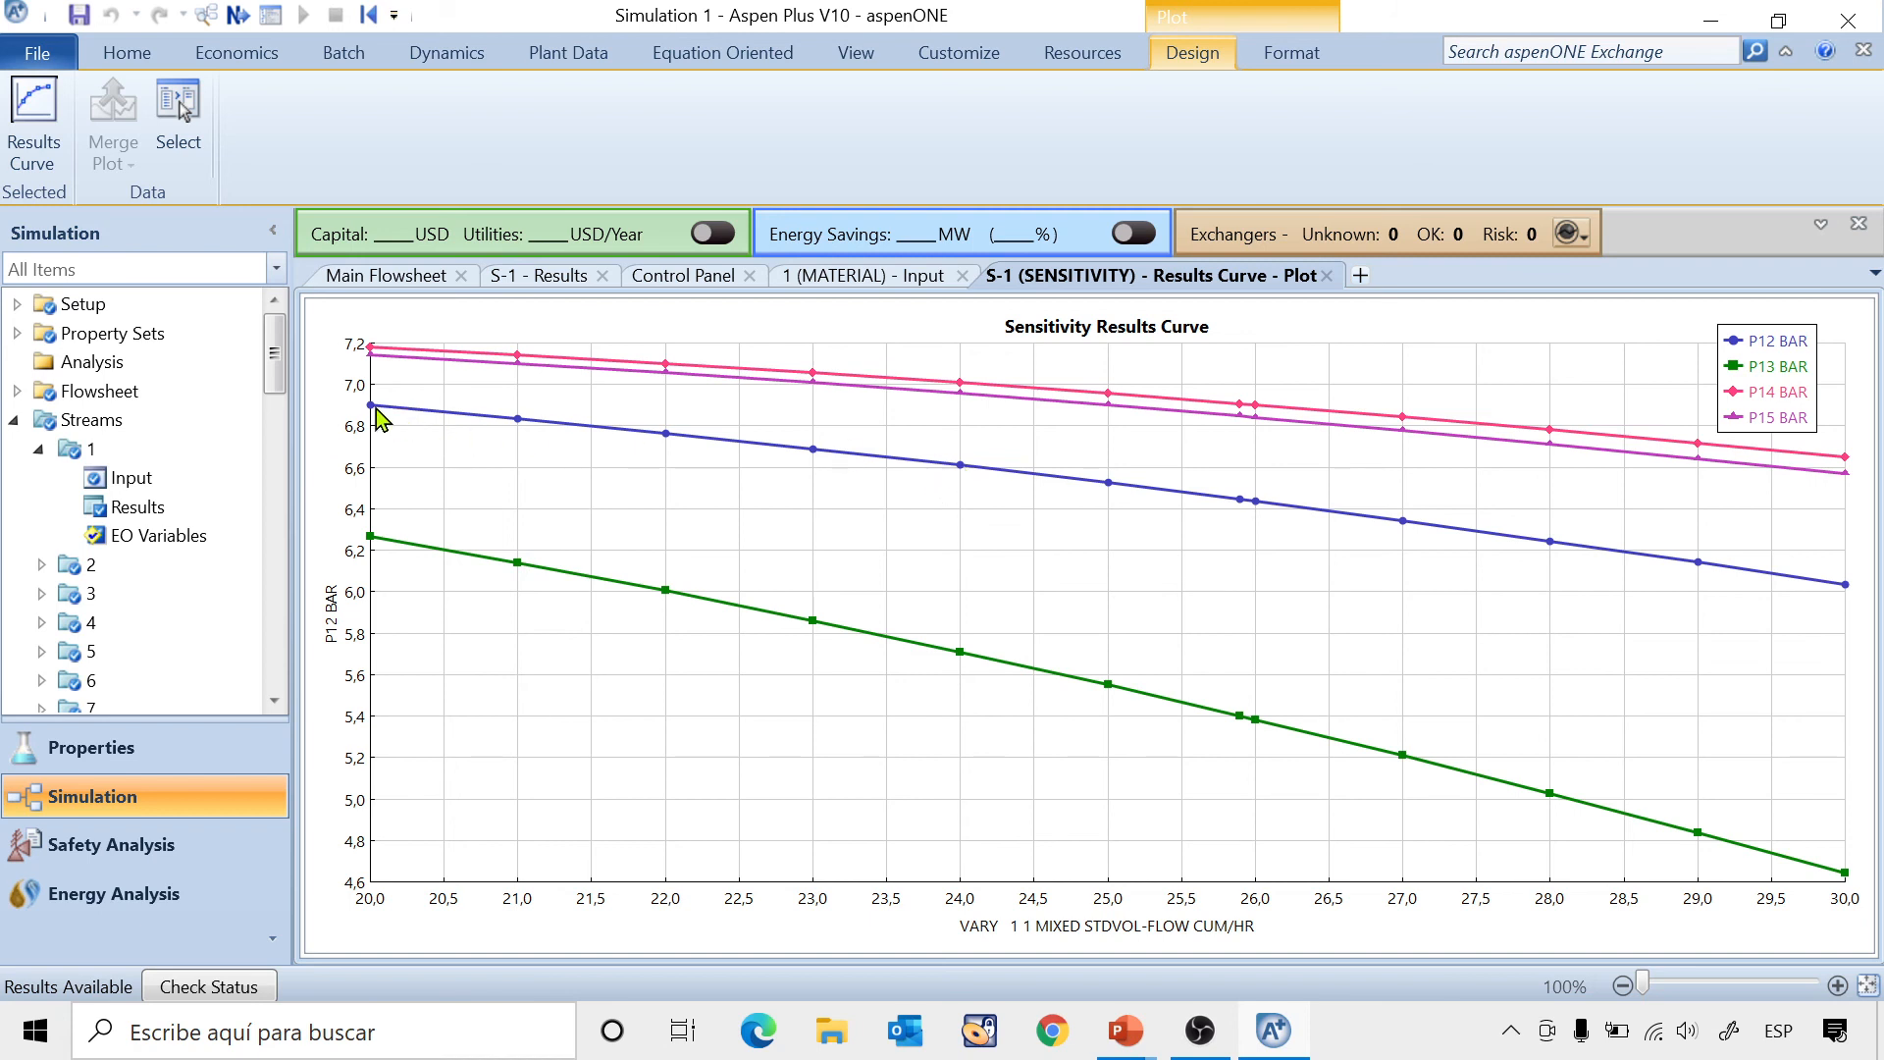
{"action": "mouse_move", "coordinate": [369, 406]}
{"action": "mouse_move", "coordinate": [1844, 586]}
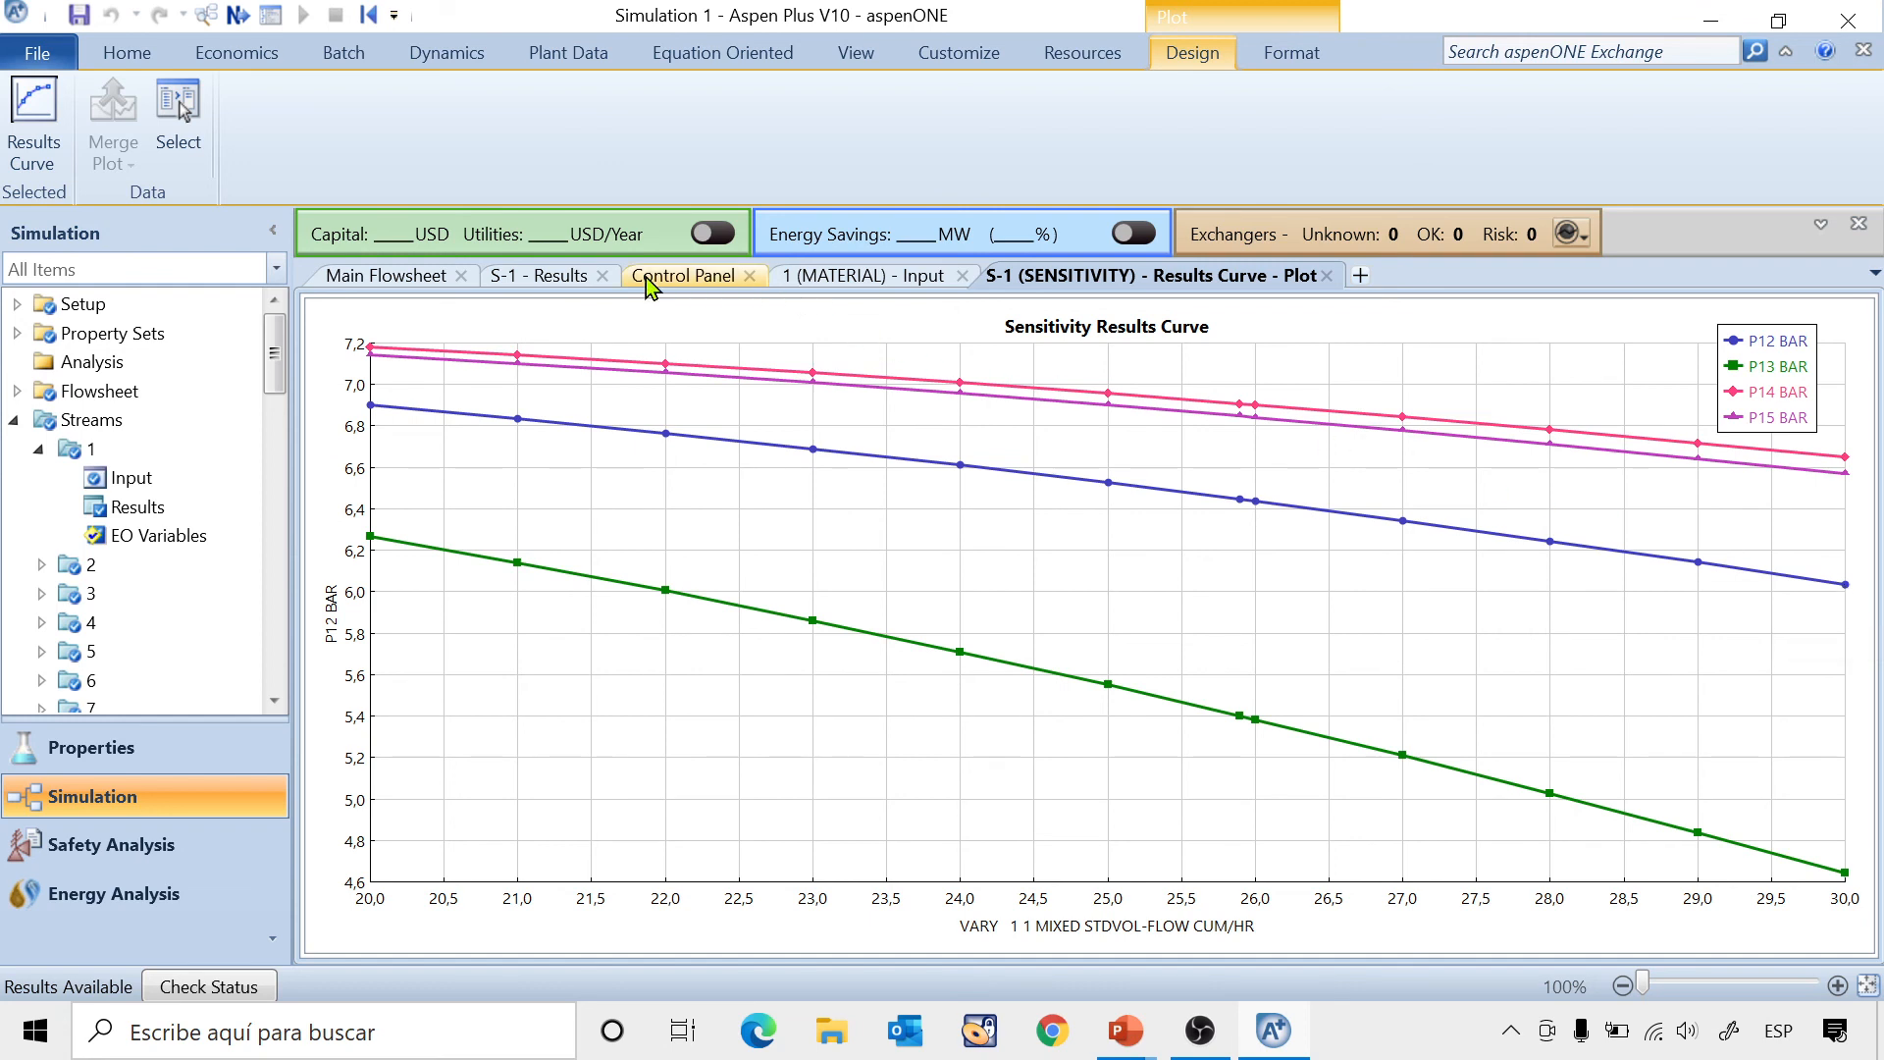
Set stream 1's temperature to 70 C, rerun the simulation and examine the P12 curve at the highest feed flow.
{"action": "left_click", "coordinate": [559, 277]}
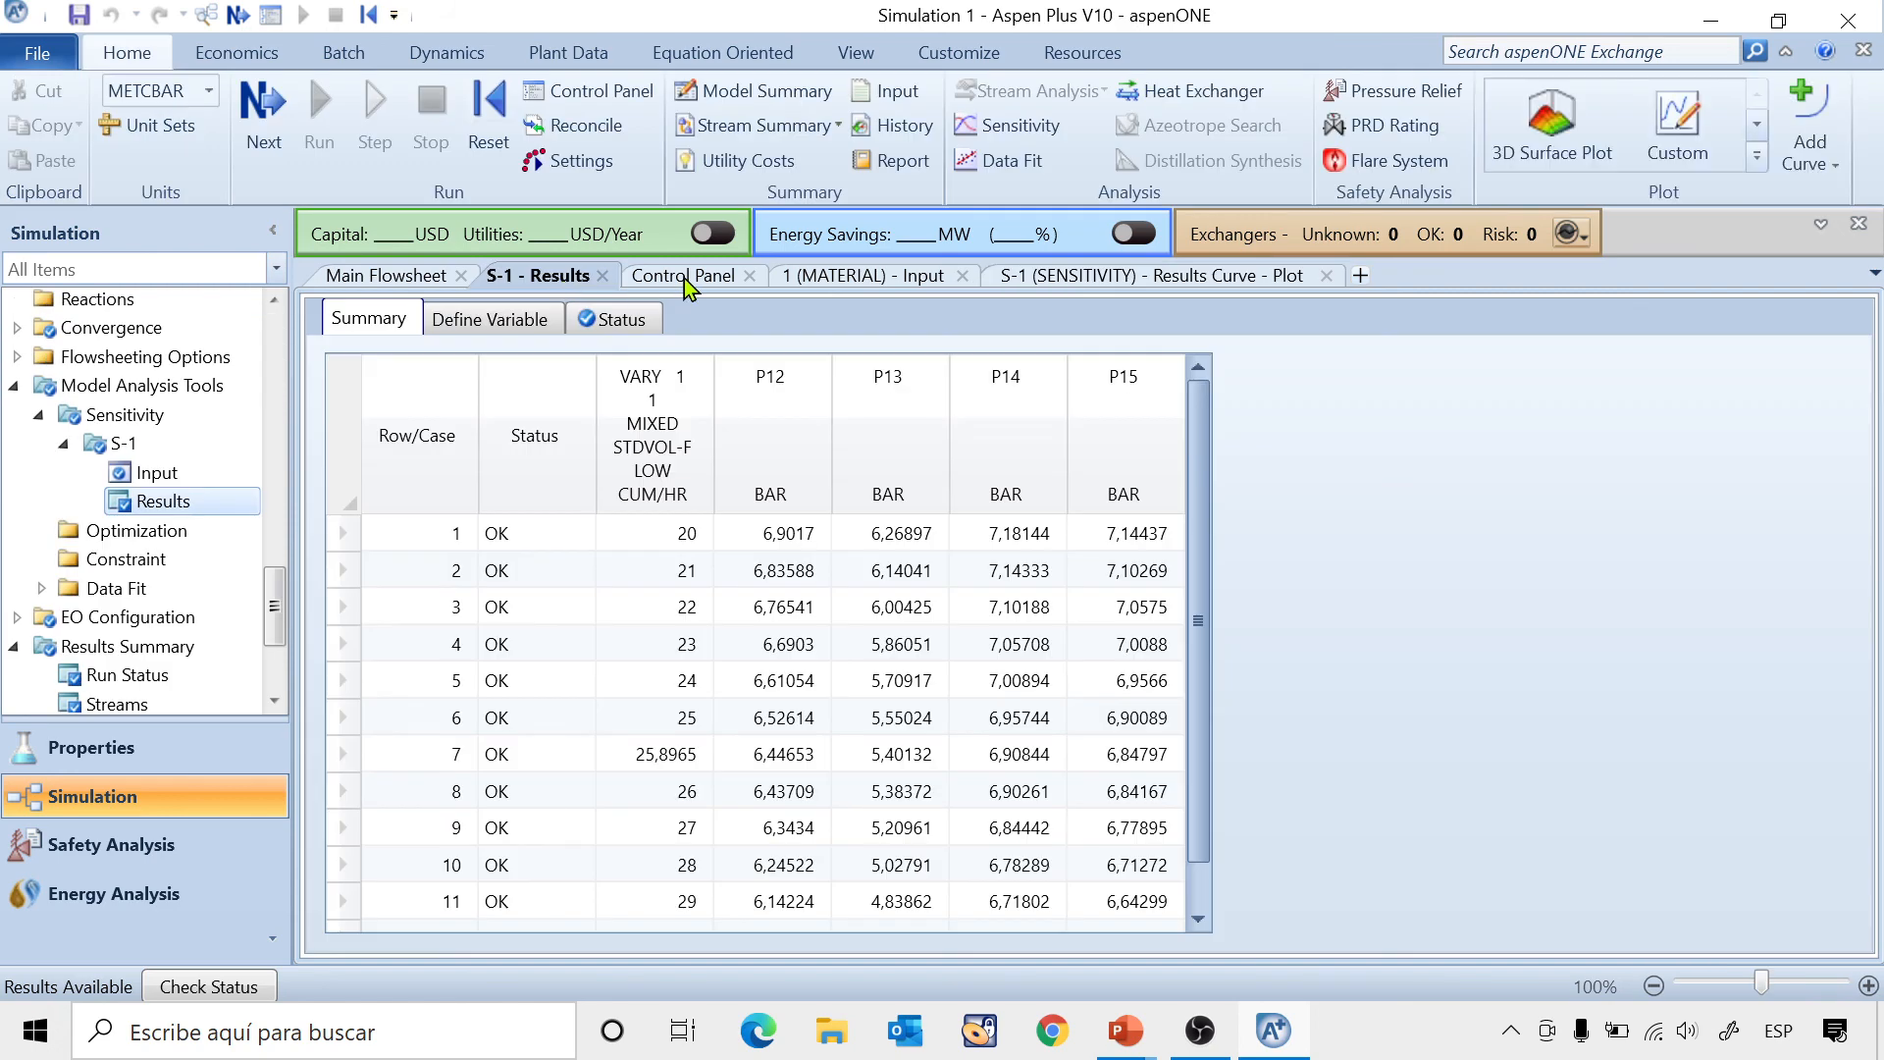
{"action": "left_click", "coordinate": [892, 277]}
{"action": "left_click", "coordinate": [638, 494]}
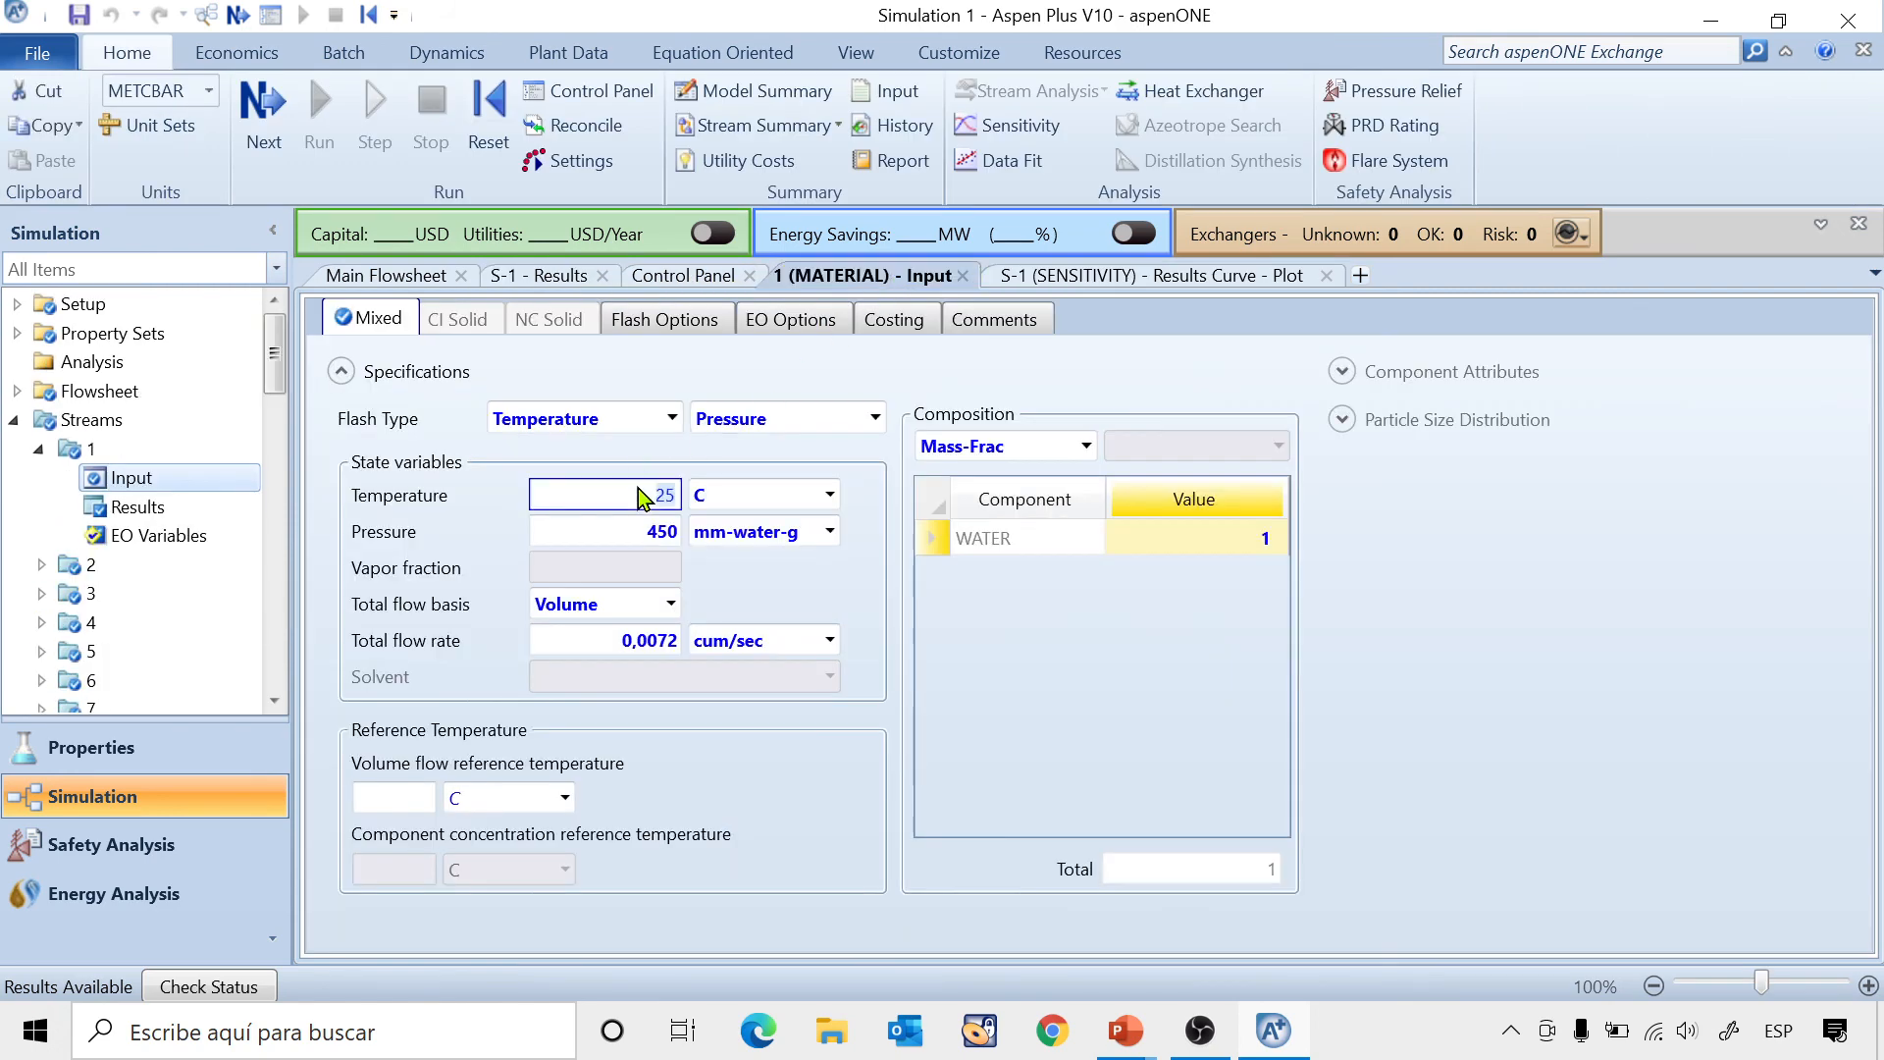
{"action": "type", "text": "70"}
{"action": "key", "text": "Return"}
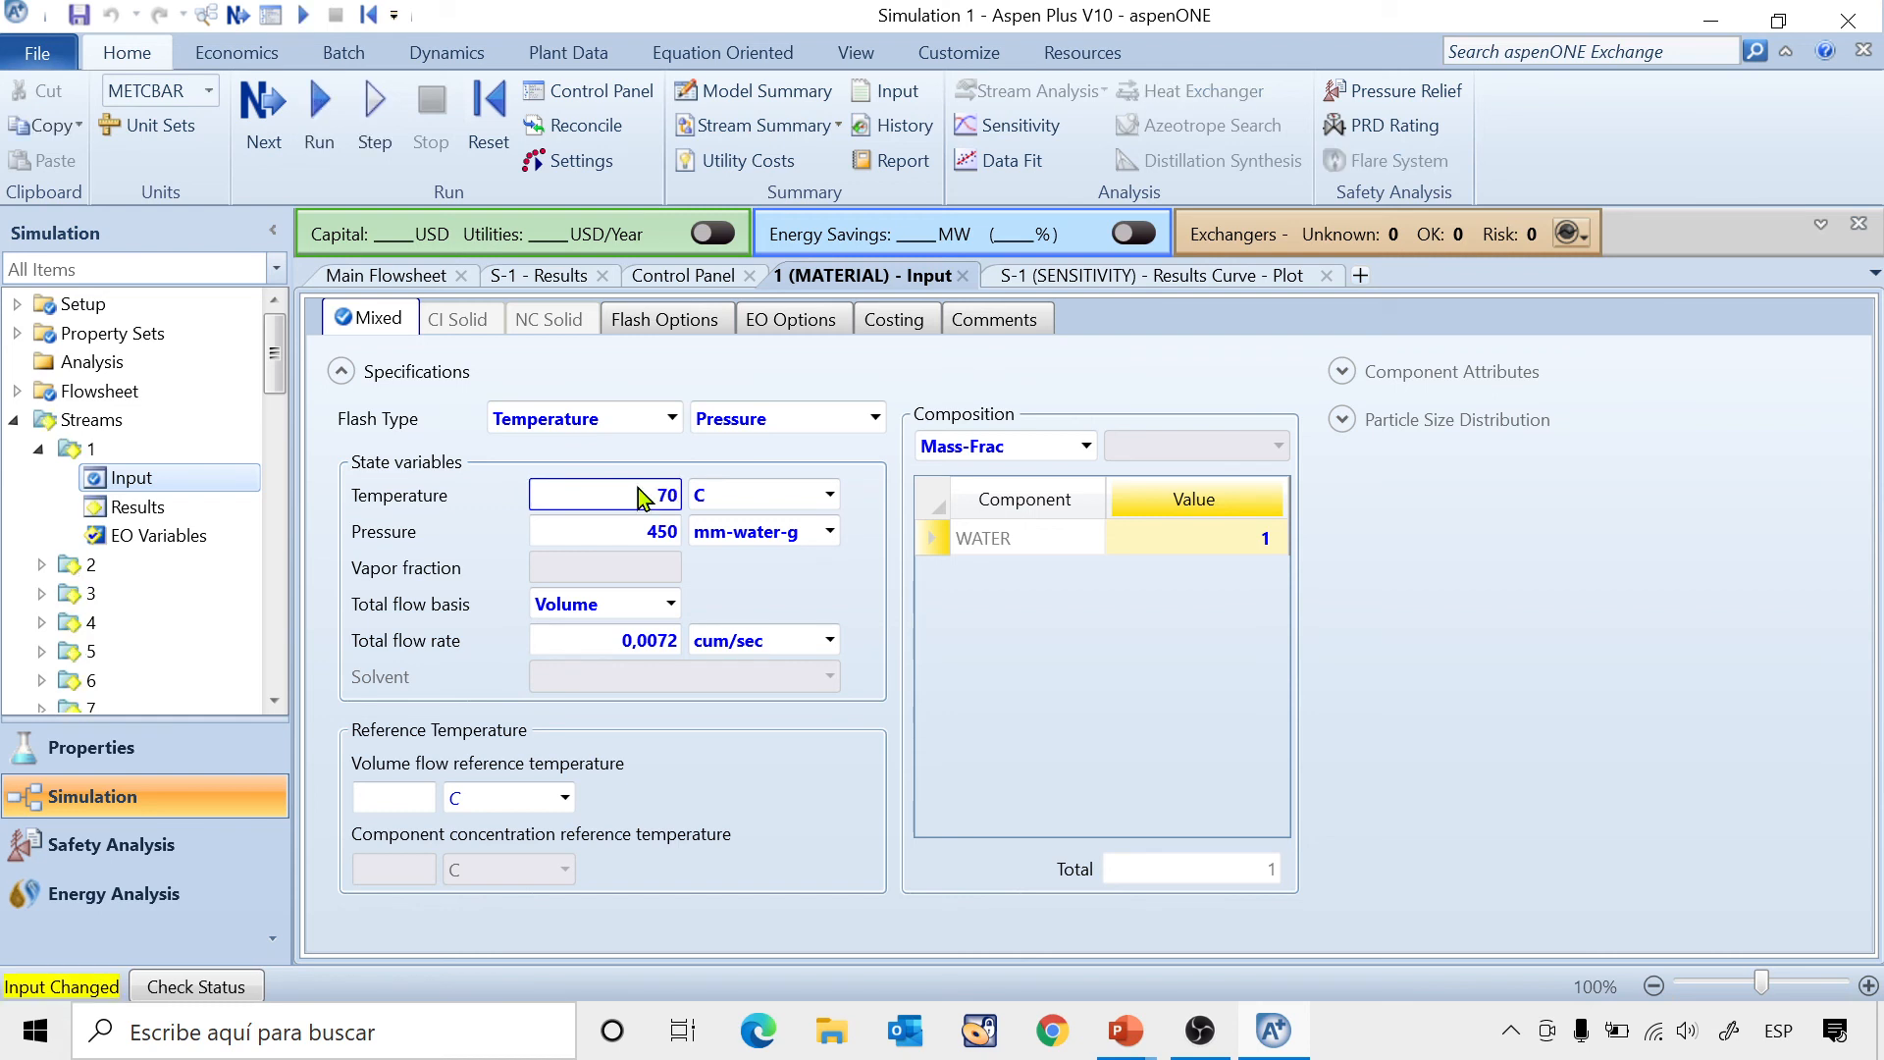
{"action": "left_click", "coordinate": [324, 118]}
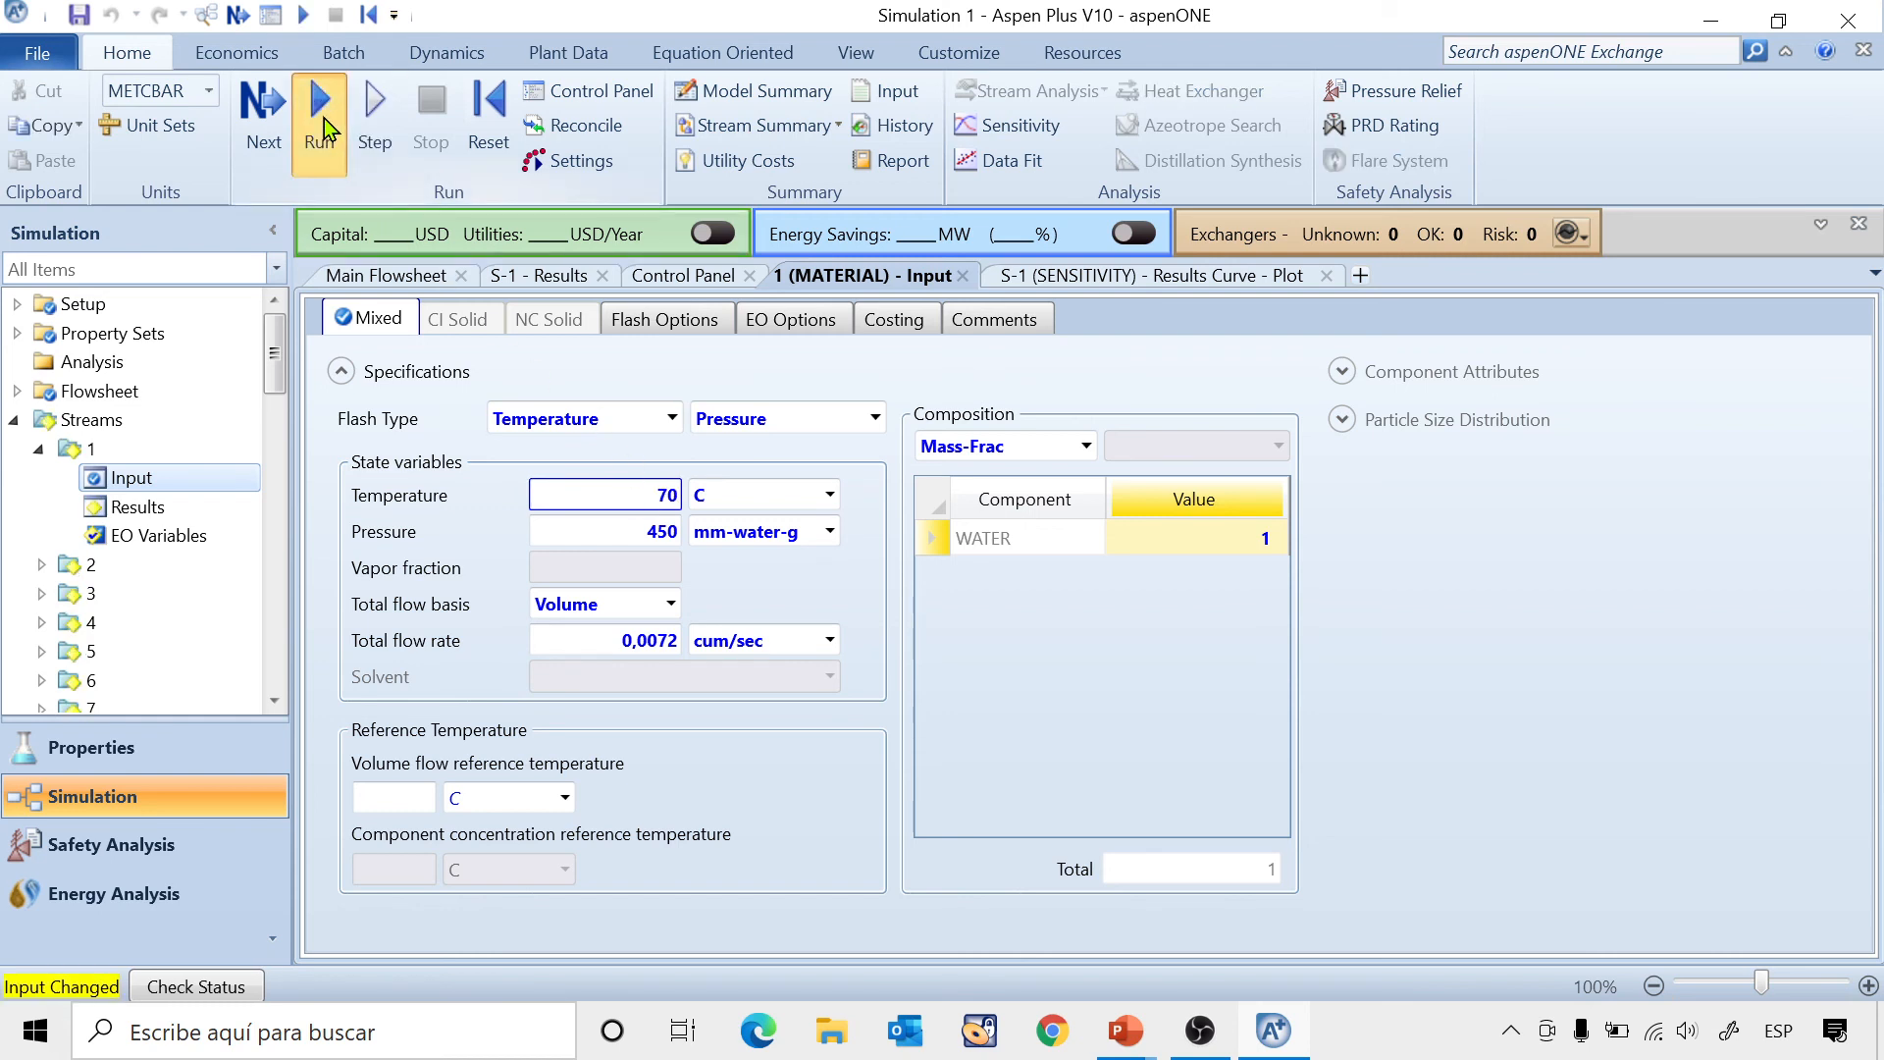
{"action": "left_click", "coordinate": [1106, 277]}
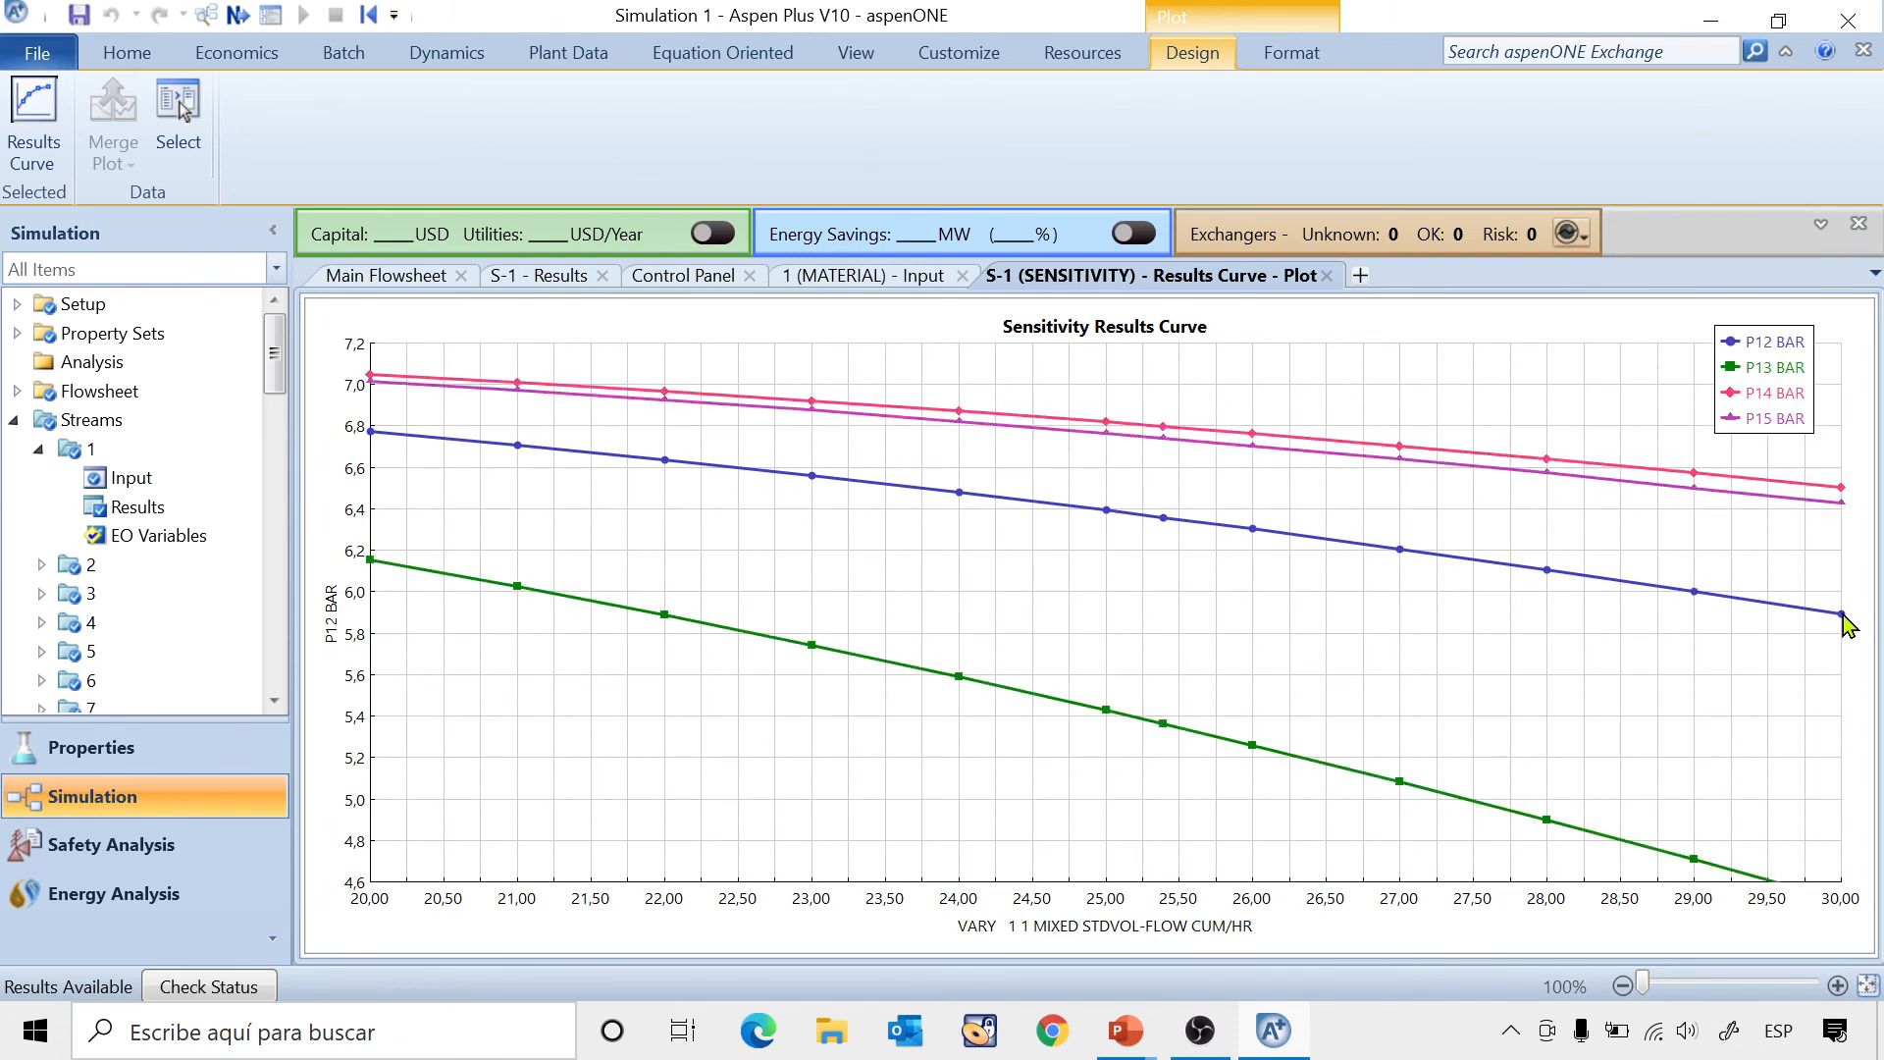
{"action": "mouse_move", "coordinate": [1843, 616]}
Set stream 1's temperature back to 25 C in its input specifications.
{"action": "left_click", "coordinate": [125, 479]}
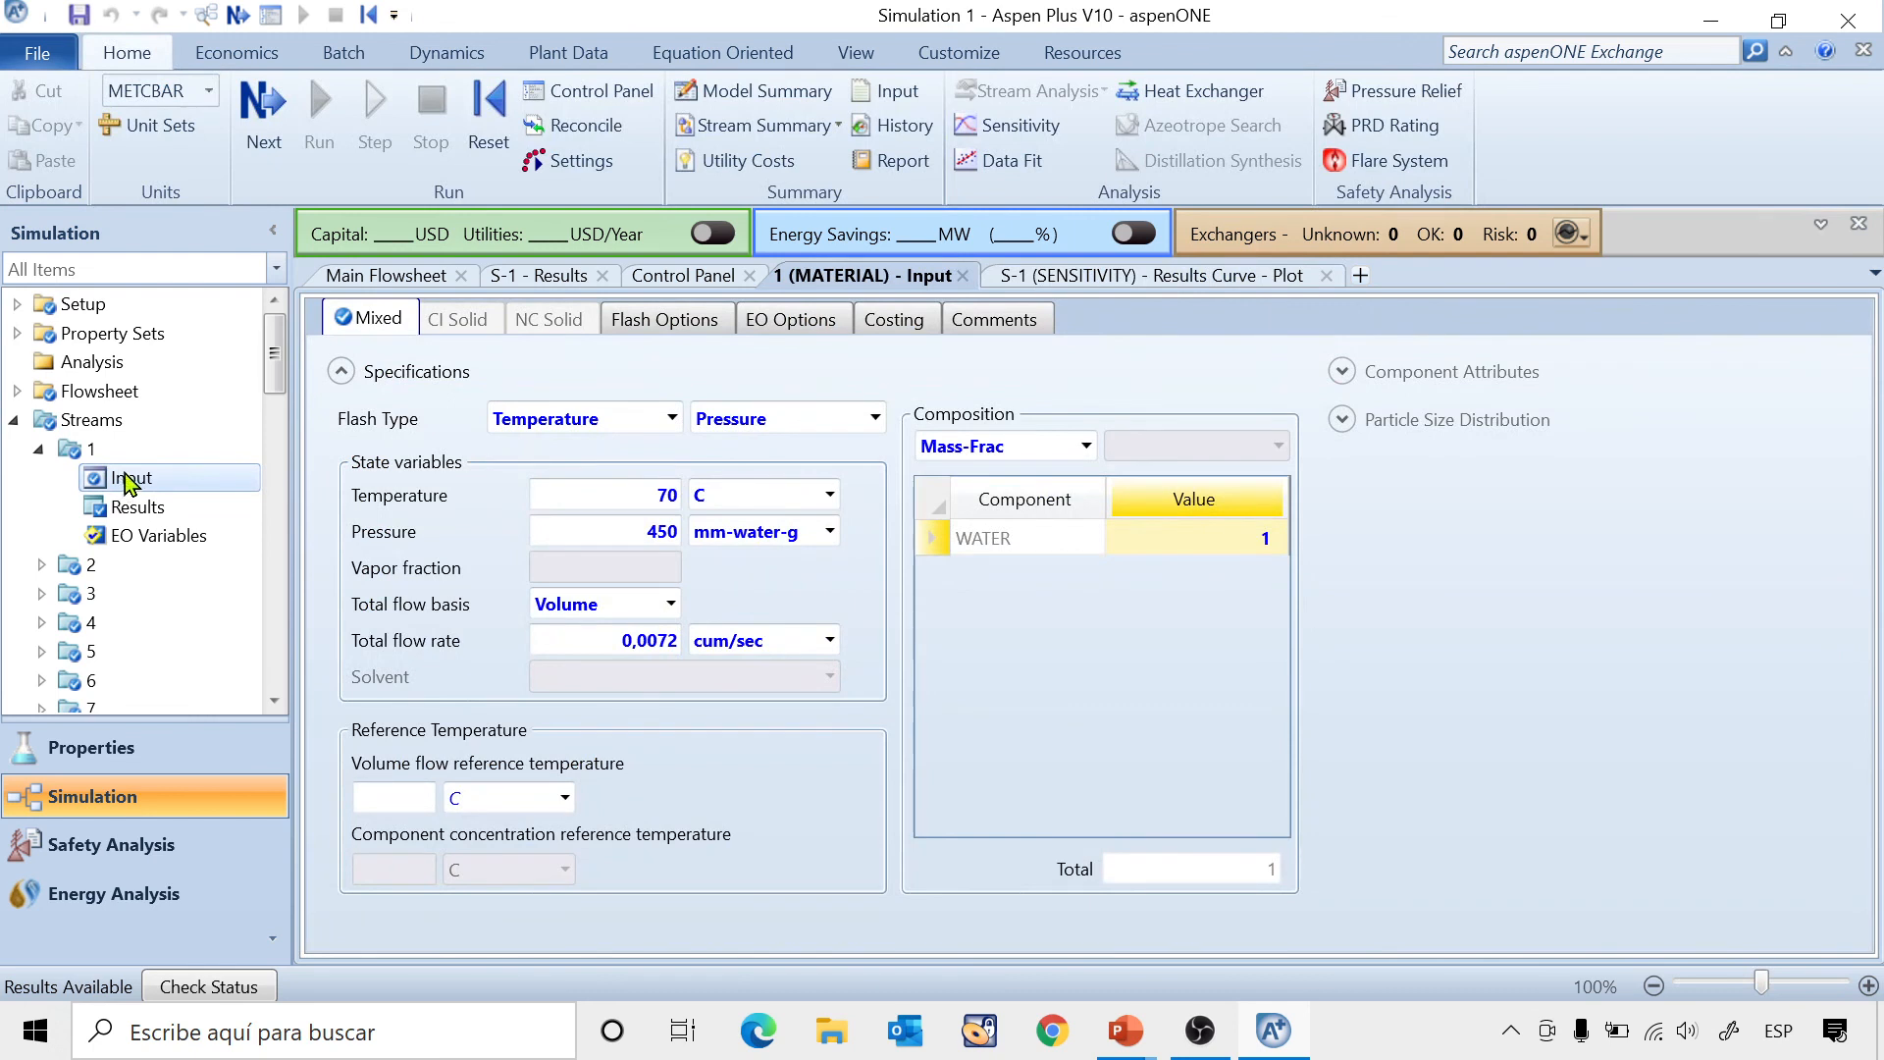
{"action": "left_click", "coordinate": [645, 497]}
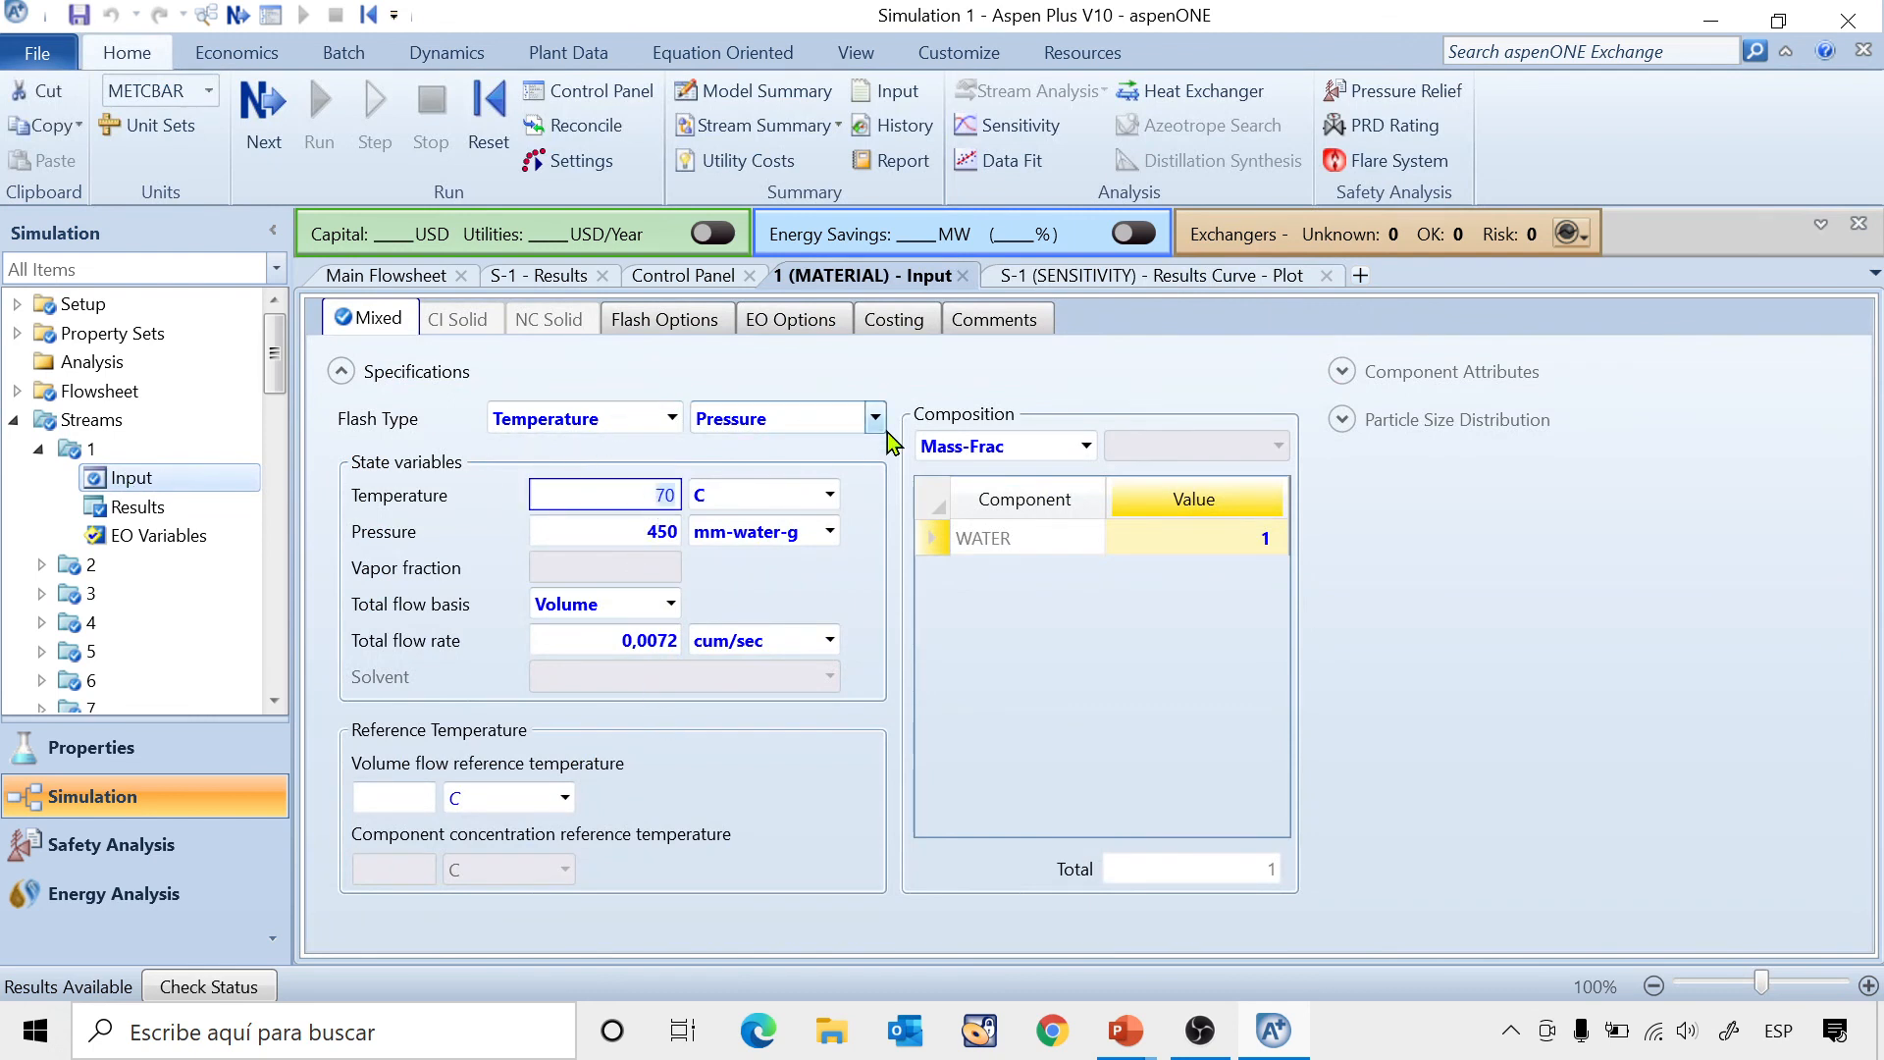
{"action": "type", "text": "25"}
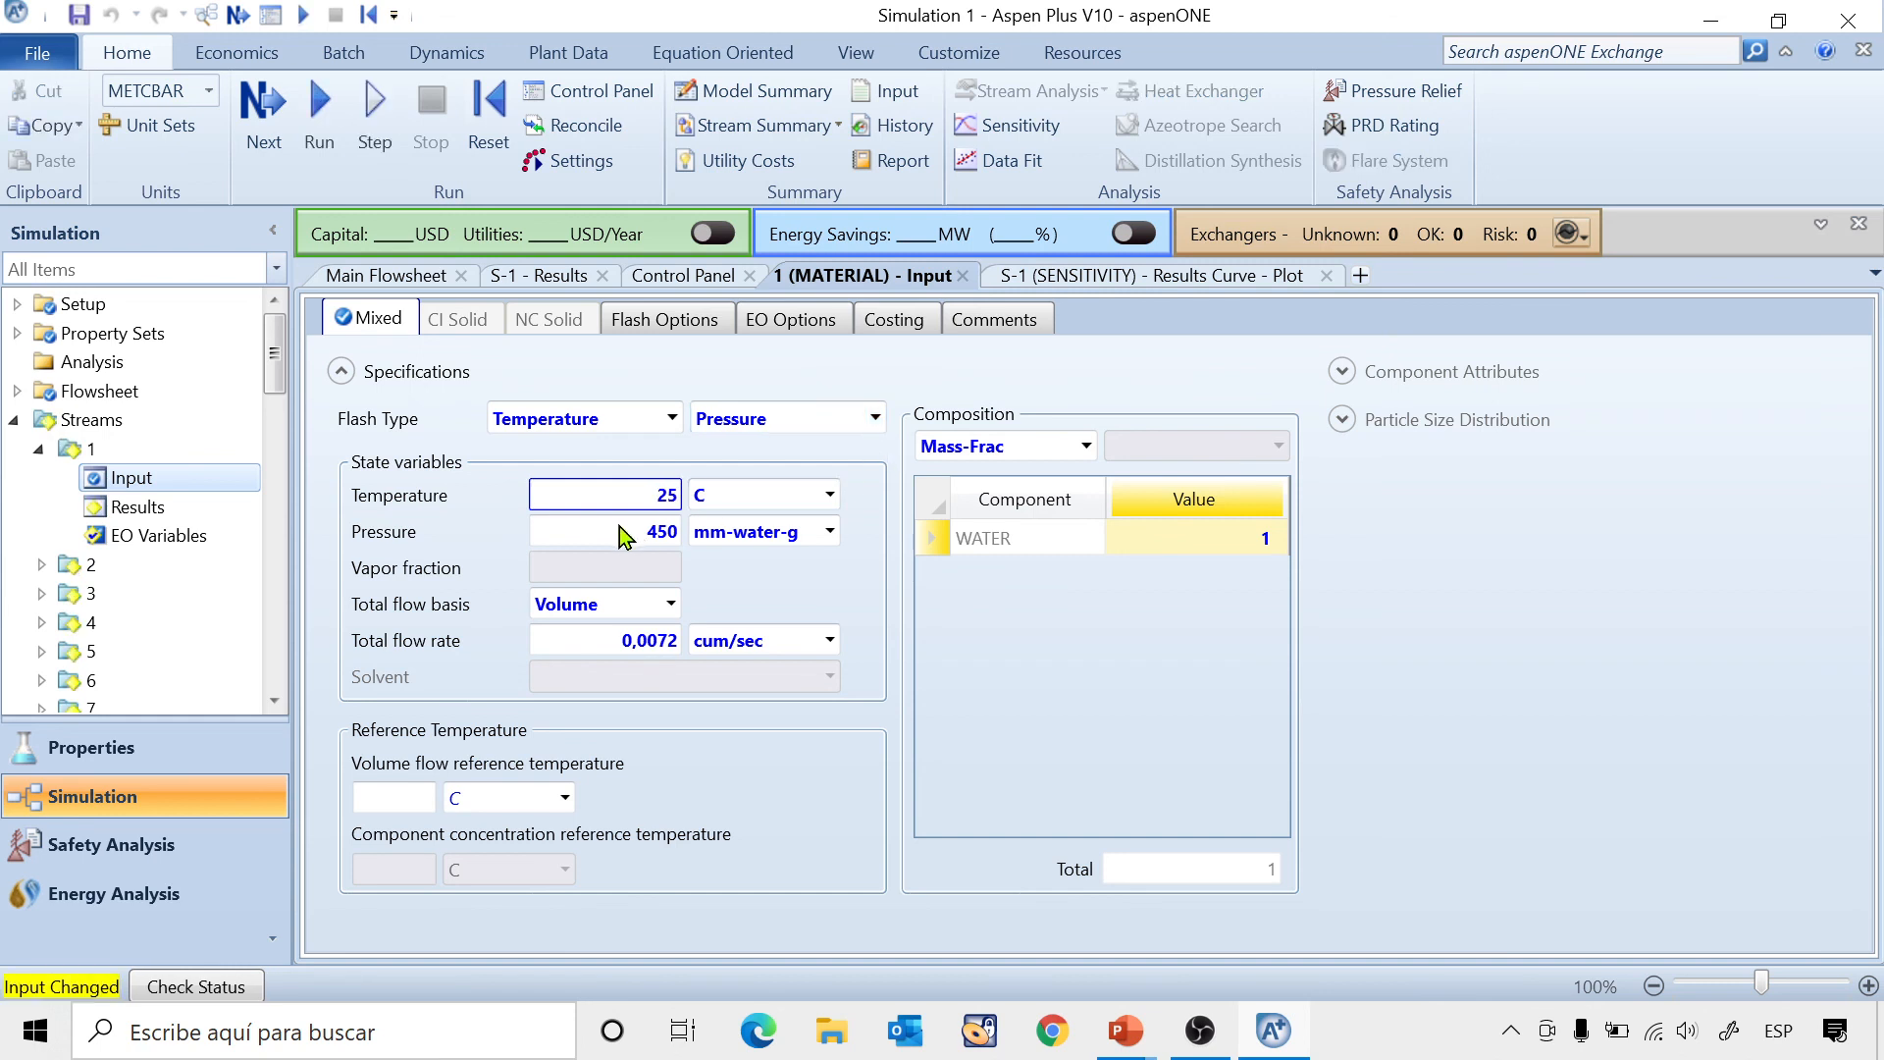
Set stream 1's pressure unit to mm-water and rerun the simulation.
{"action": "left_click", "coordinate": [830, 533]}
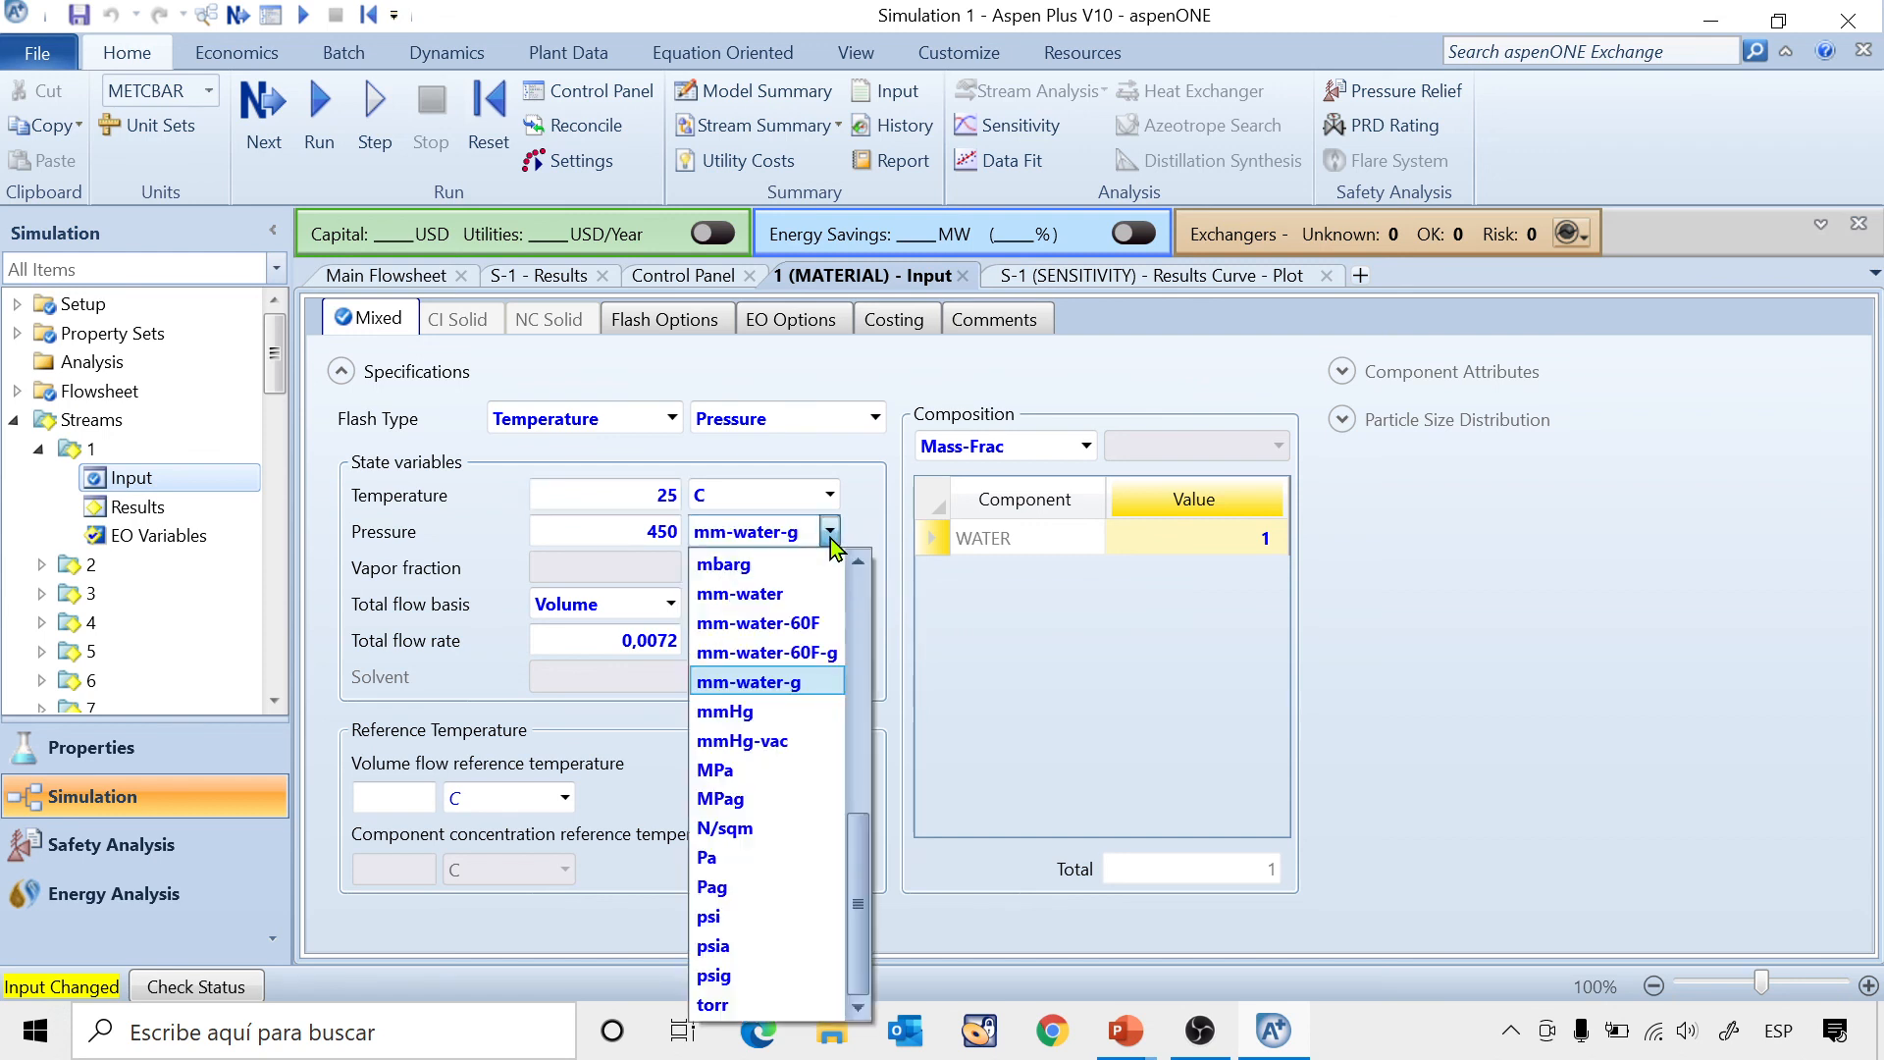
{"action": "left_click", "coordinate": [784, 591]}
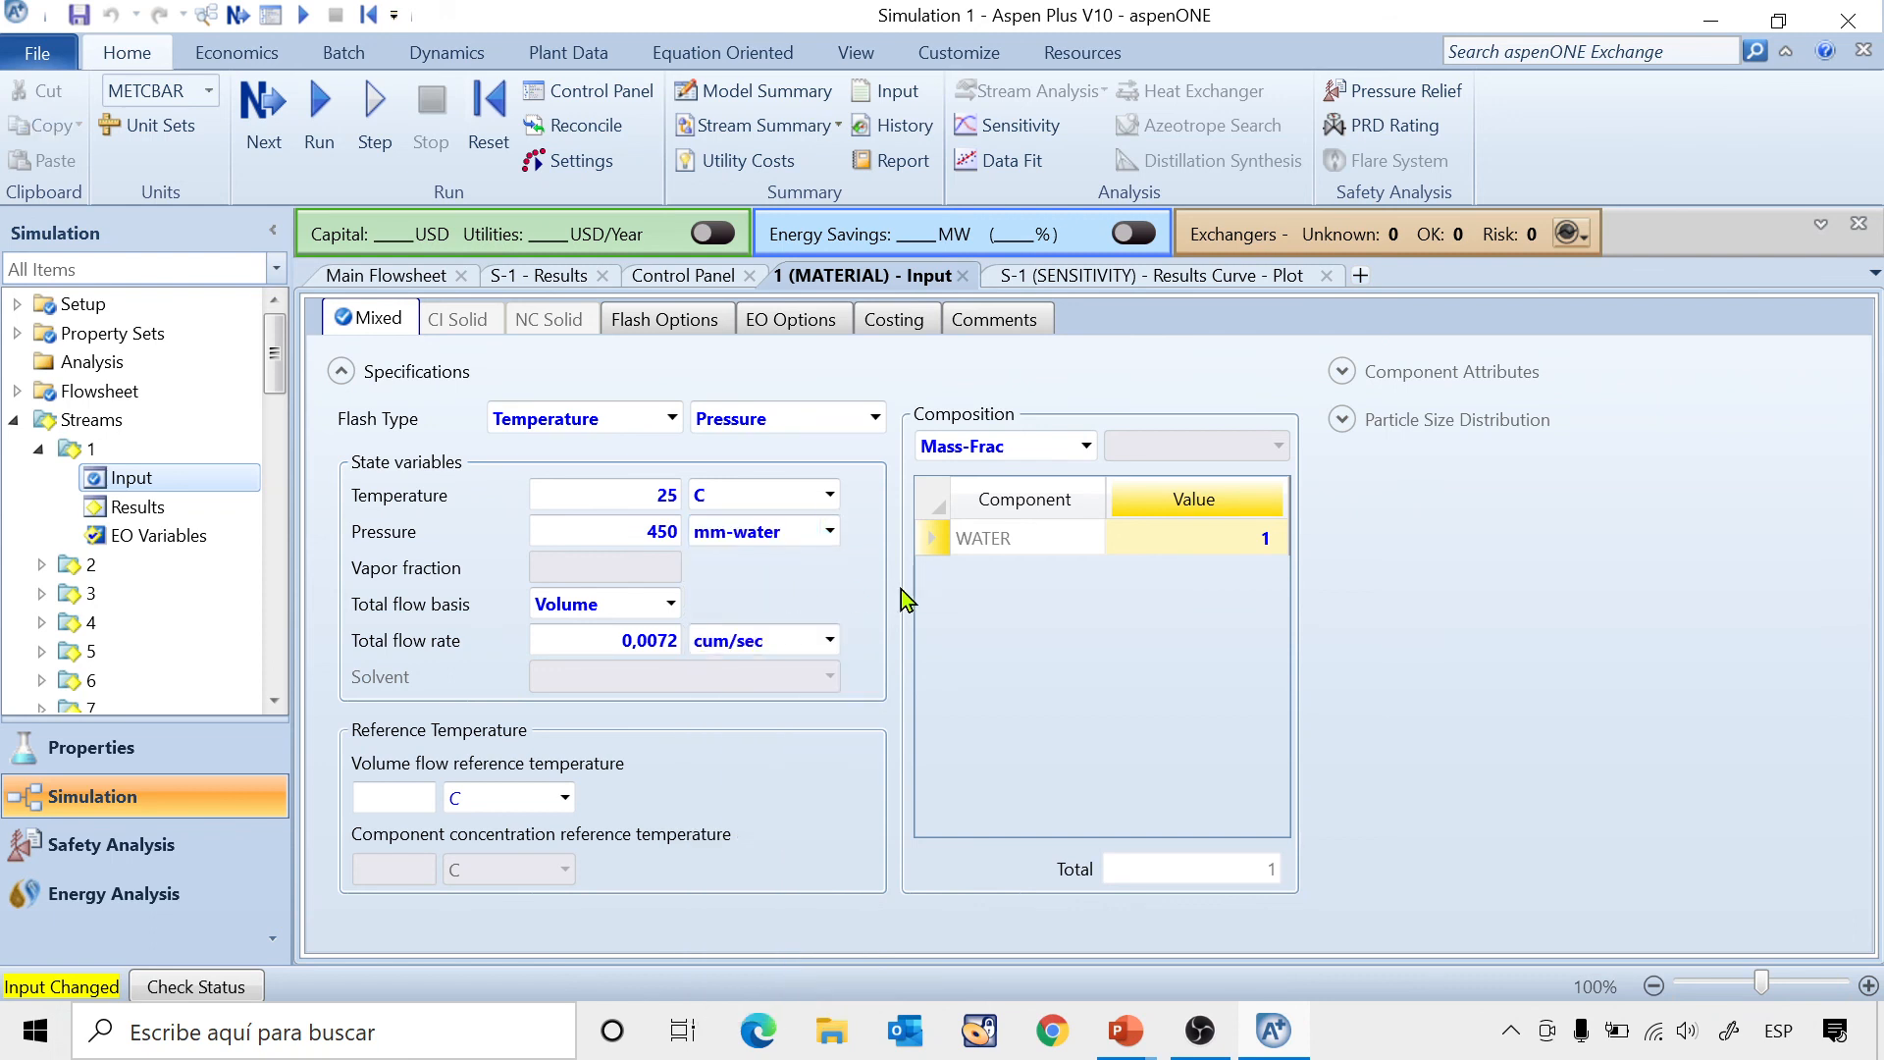
{"action": "left_click", "coordinate": [307, 108]}
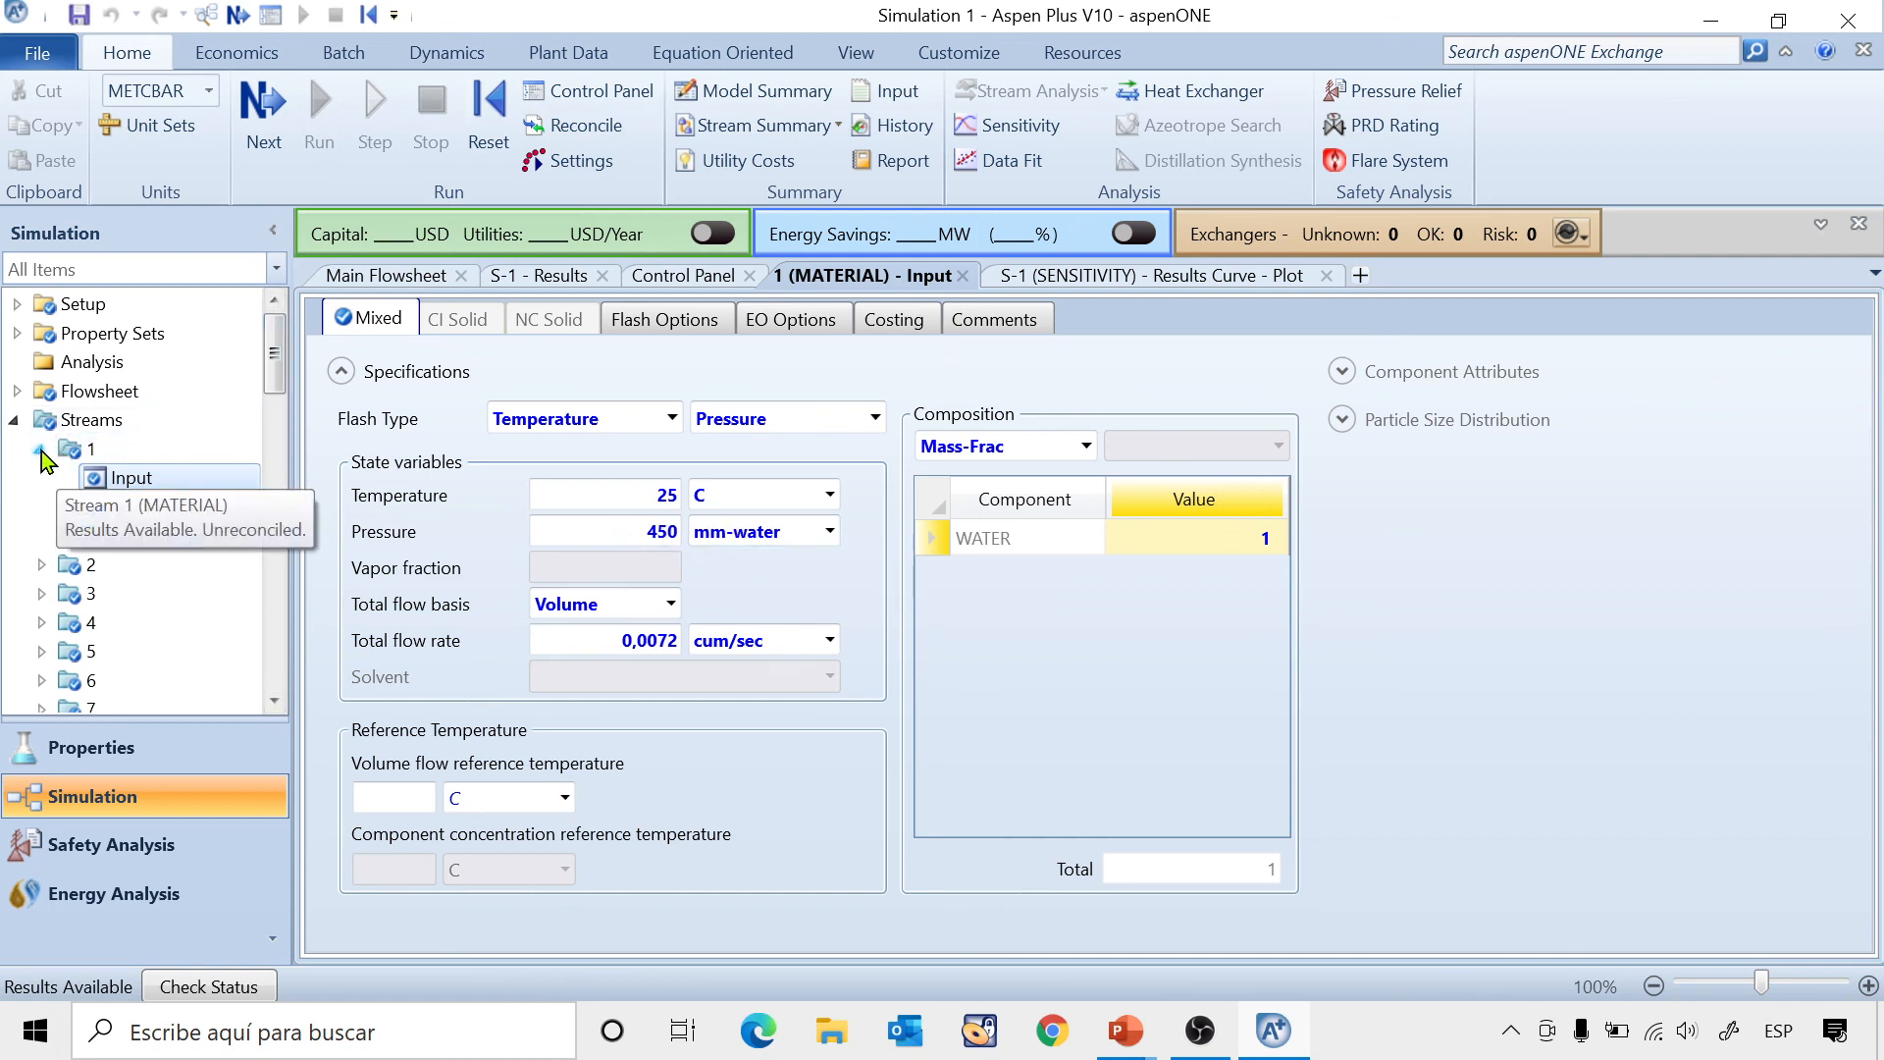
Examine the NPSH available in pump P1's results summary.
{"action": "left_click_drag", "start_coordinate": [284, 394], "coordinate": [283, 456]}
{"action": "scroll", "coordinate": [147, 490], "scroll_direction": "down", "scroll_amount": 2}
{"action": "left_click", "coordinate": [39, 510]}
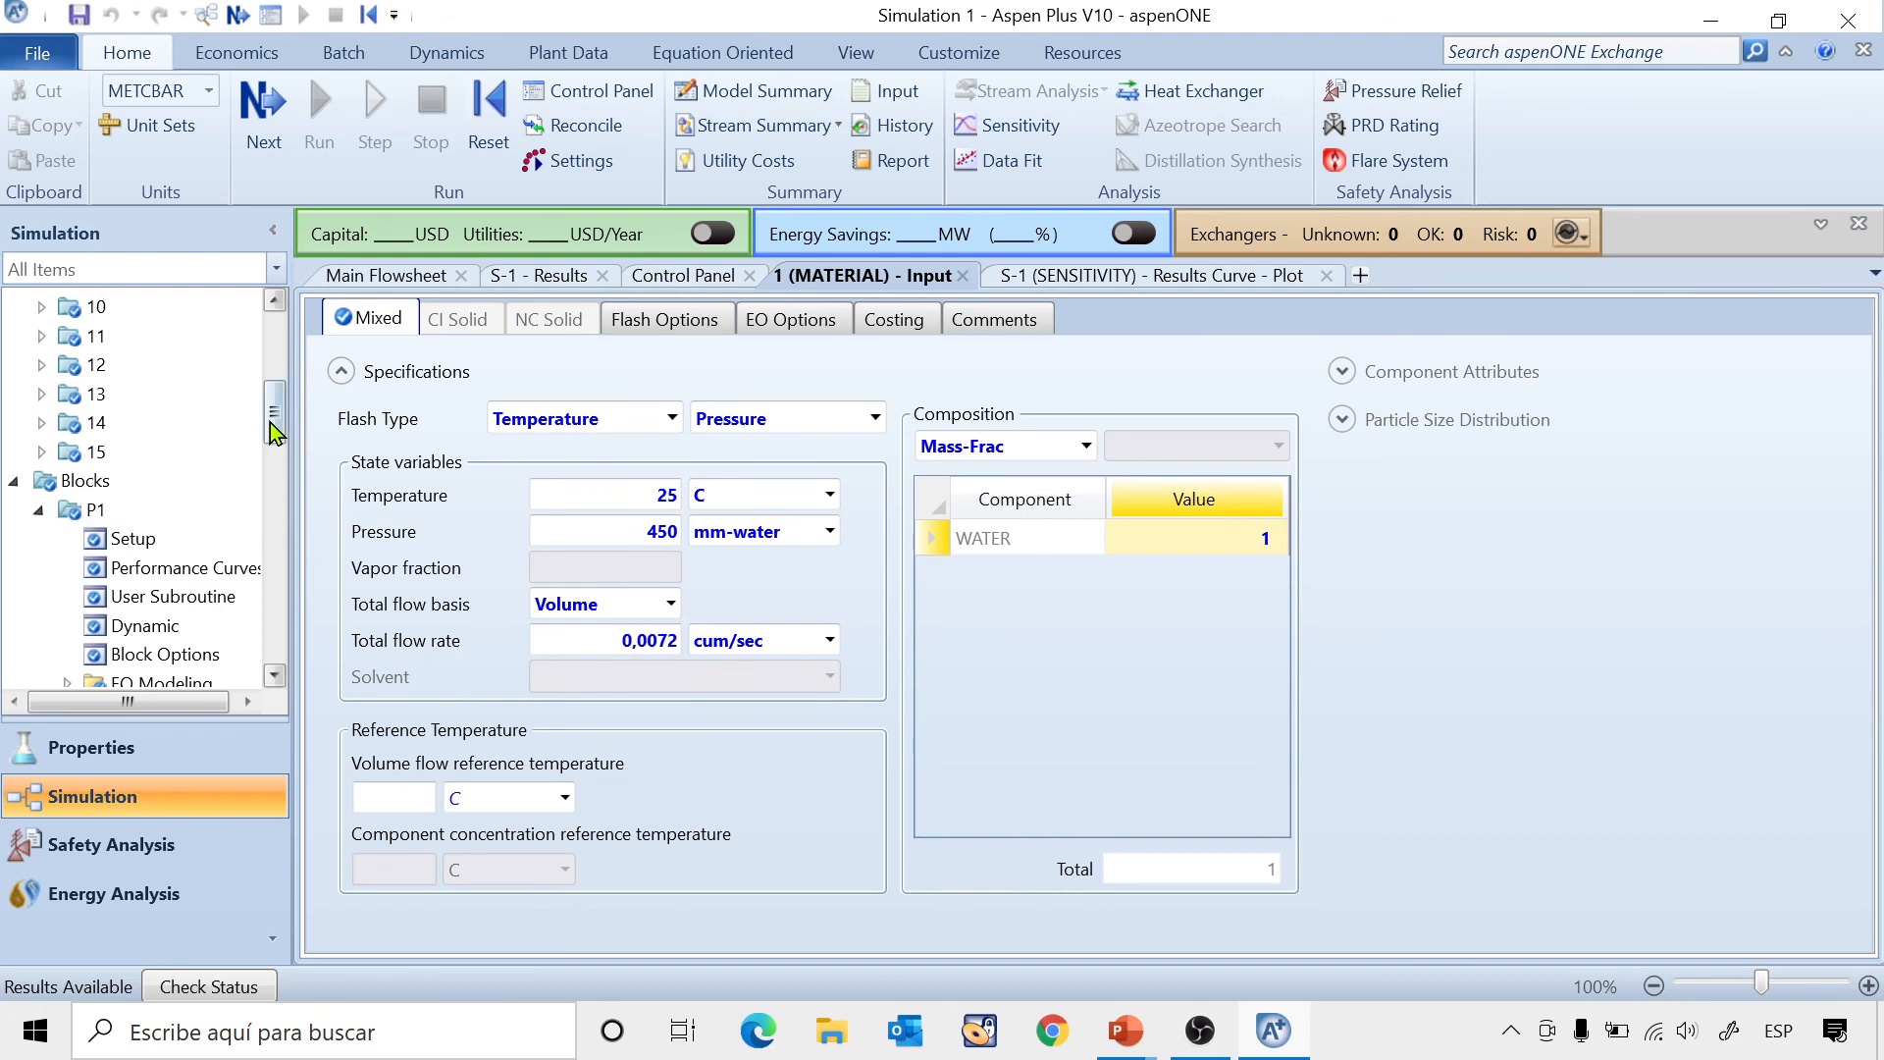
{"action": "left_click_drag", "start_coordinate": [276, 440], "coordinate": [280, 457]}
{"action": "left_click", "coordinate": [147, 557]}
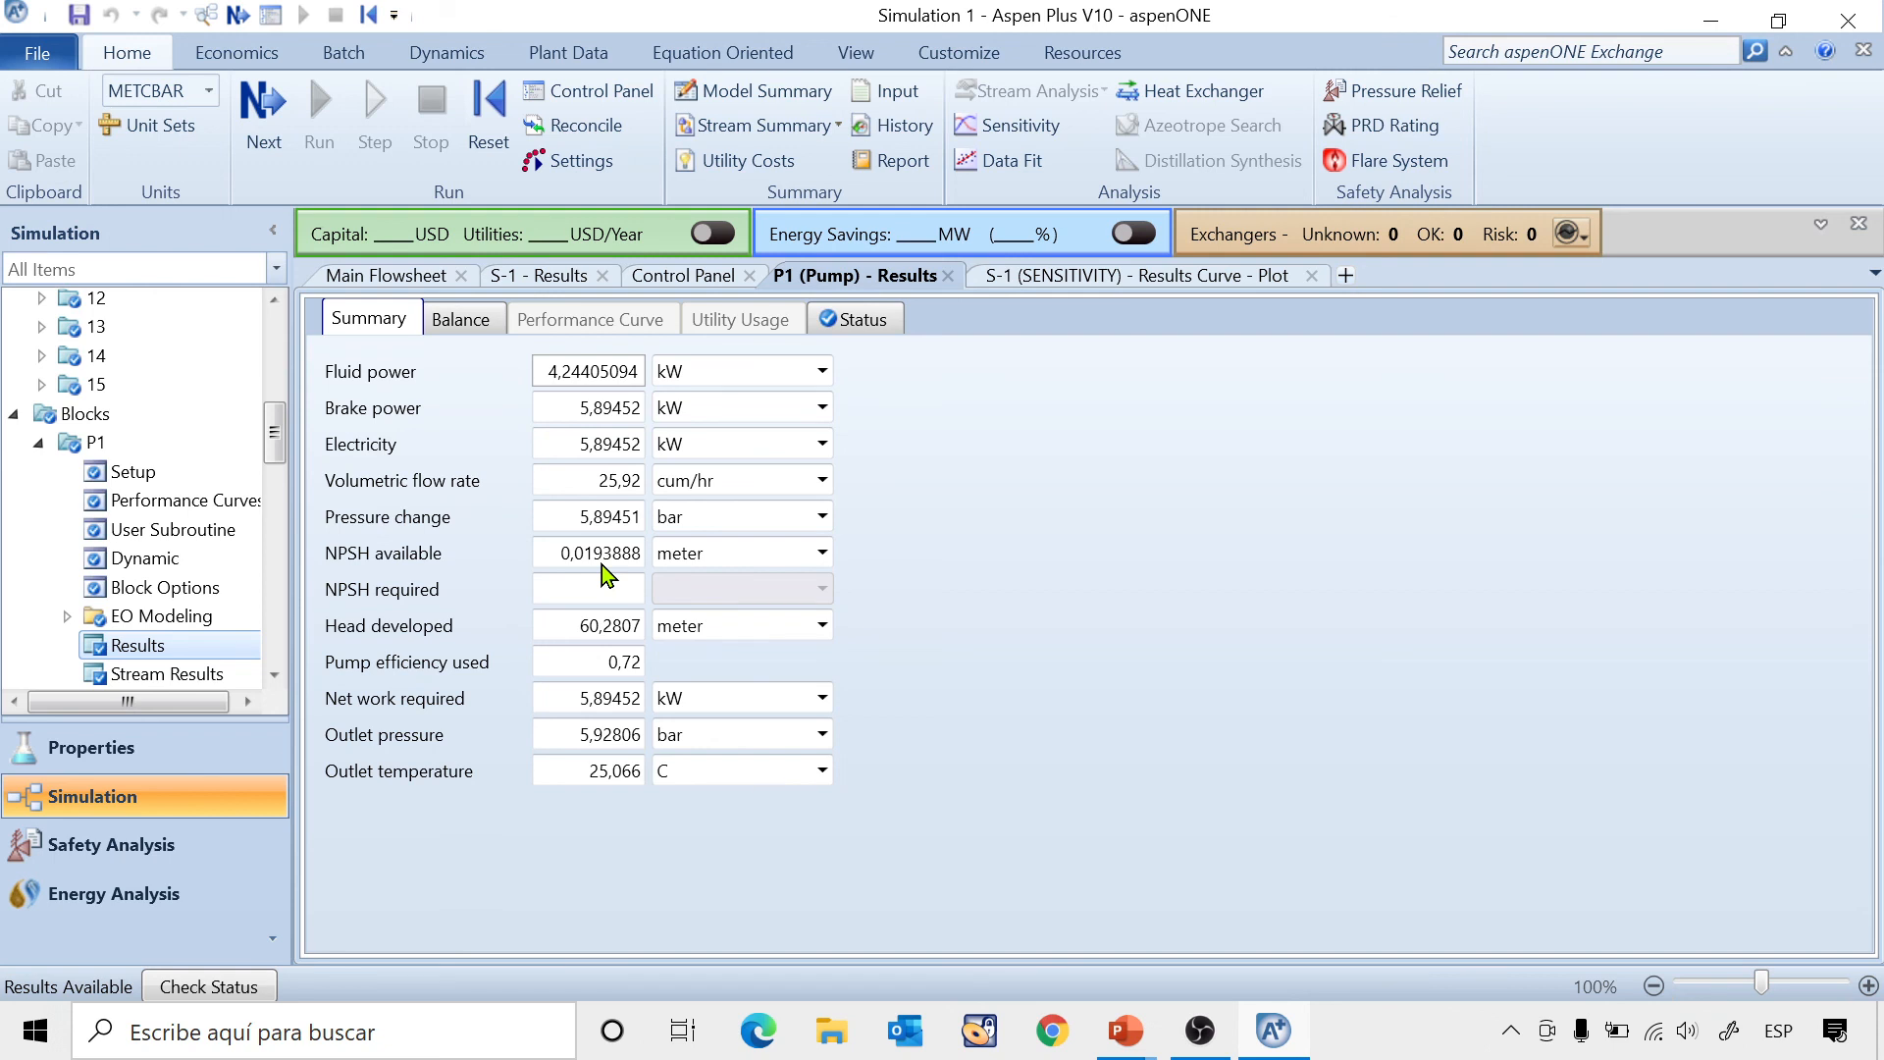
Set stream 1's pressure unit back to mm-water-g, rerun the simulation and examine pump P1's NPSH available.
{"action": "left_click_drag", "start_coordinate": [281, 434], "coordinate": [290, 363]}
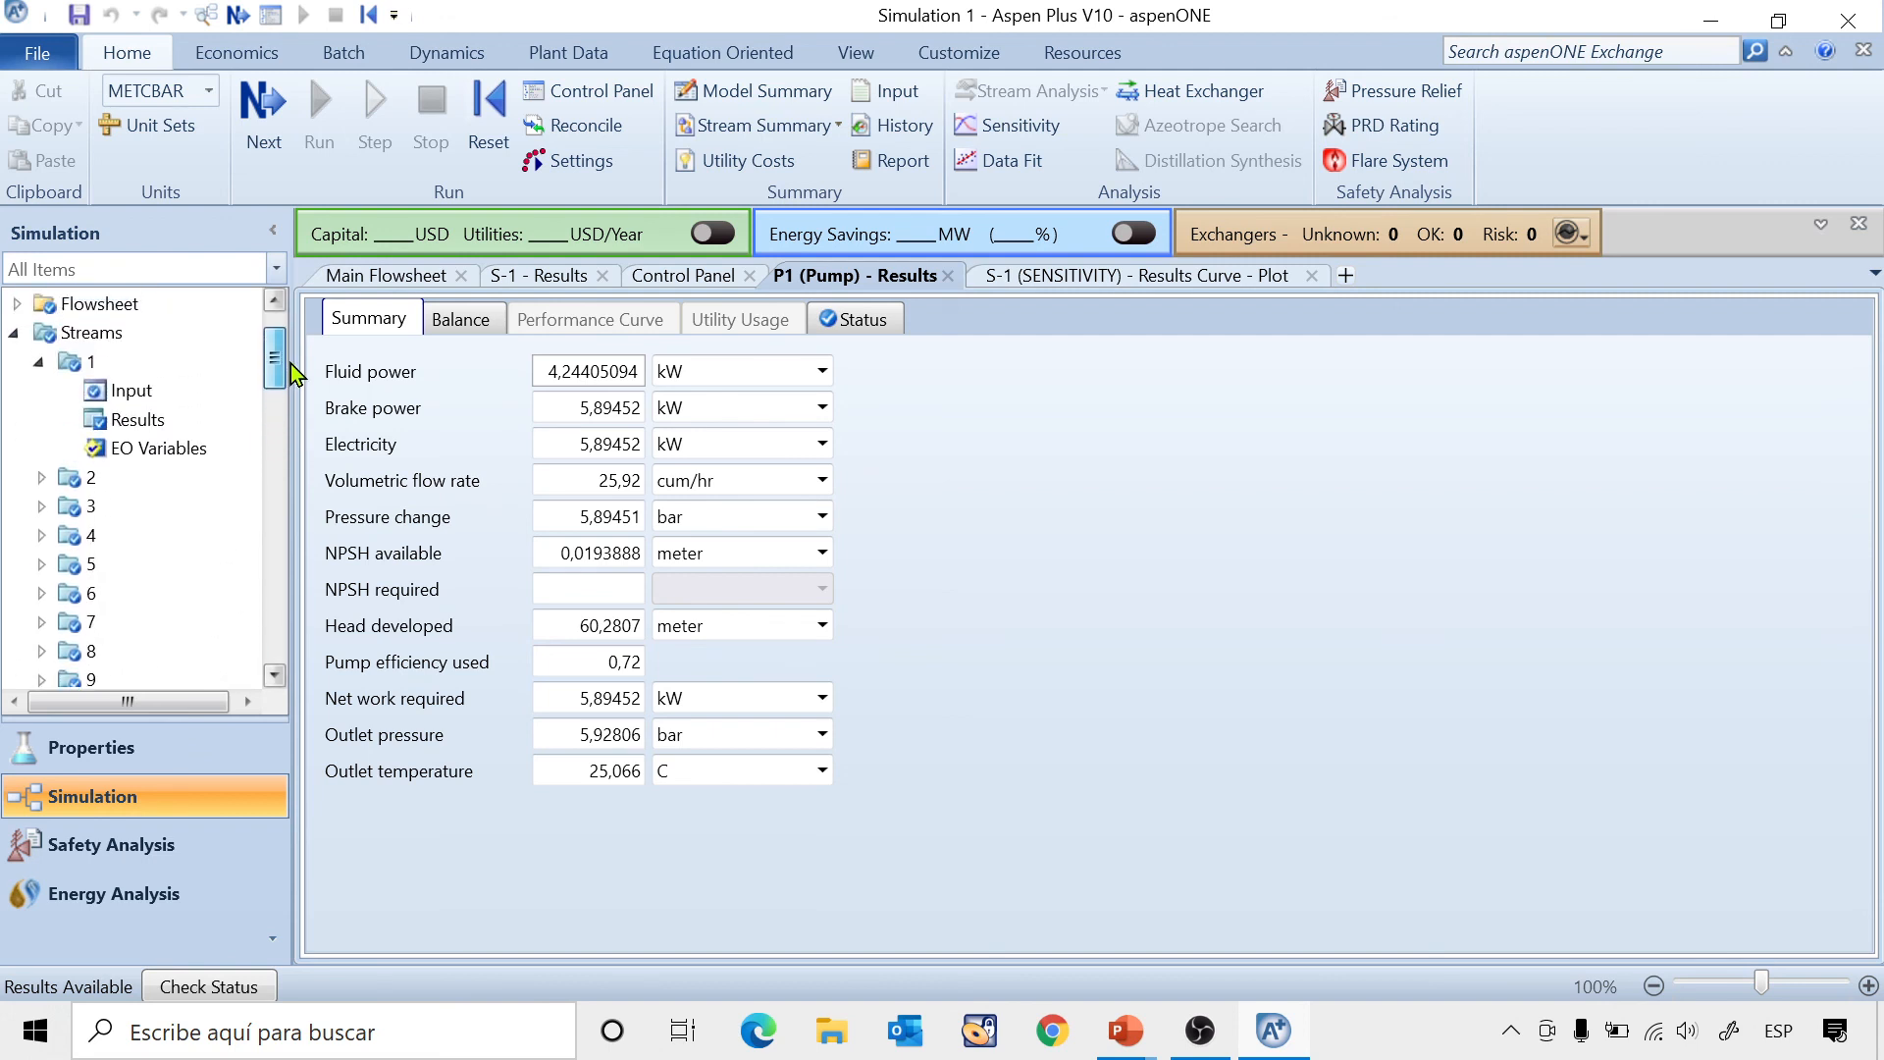
{"action": "left_click", "coordinate": [131, 389]}
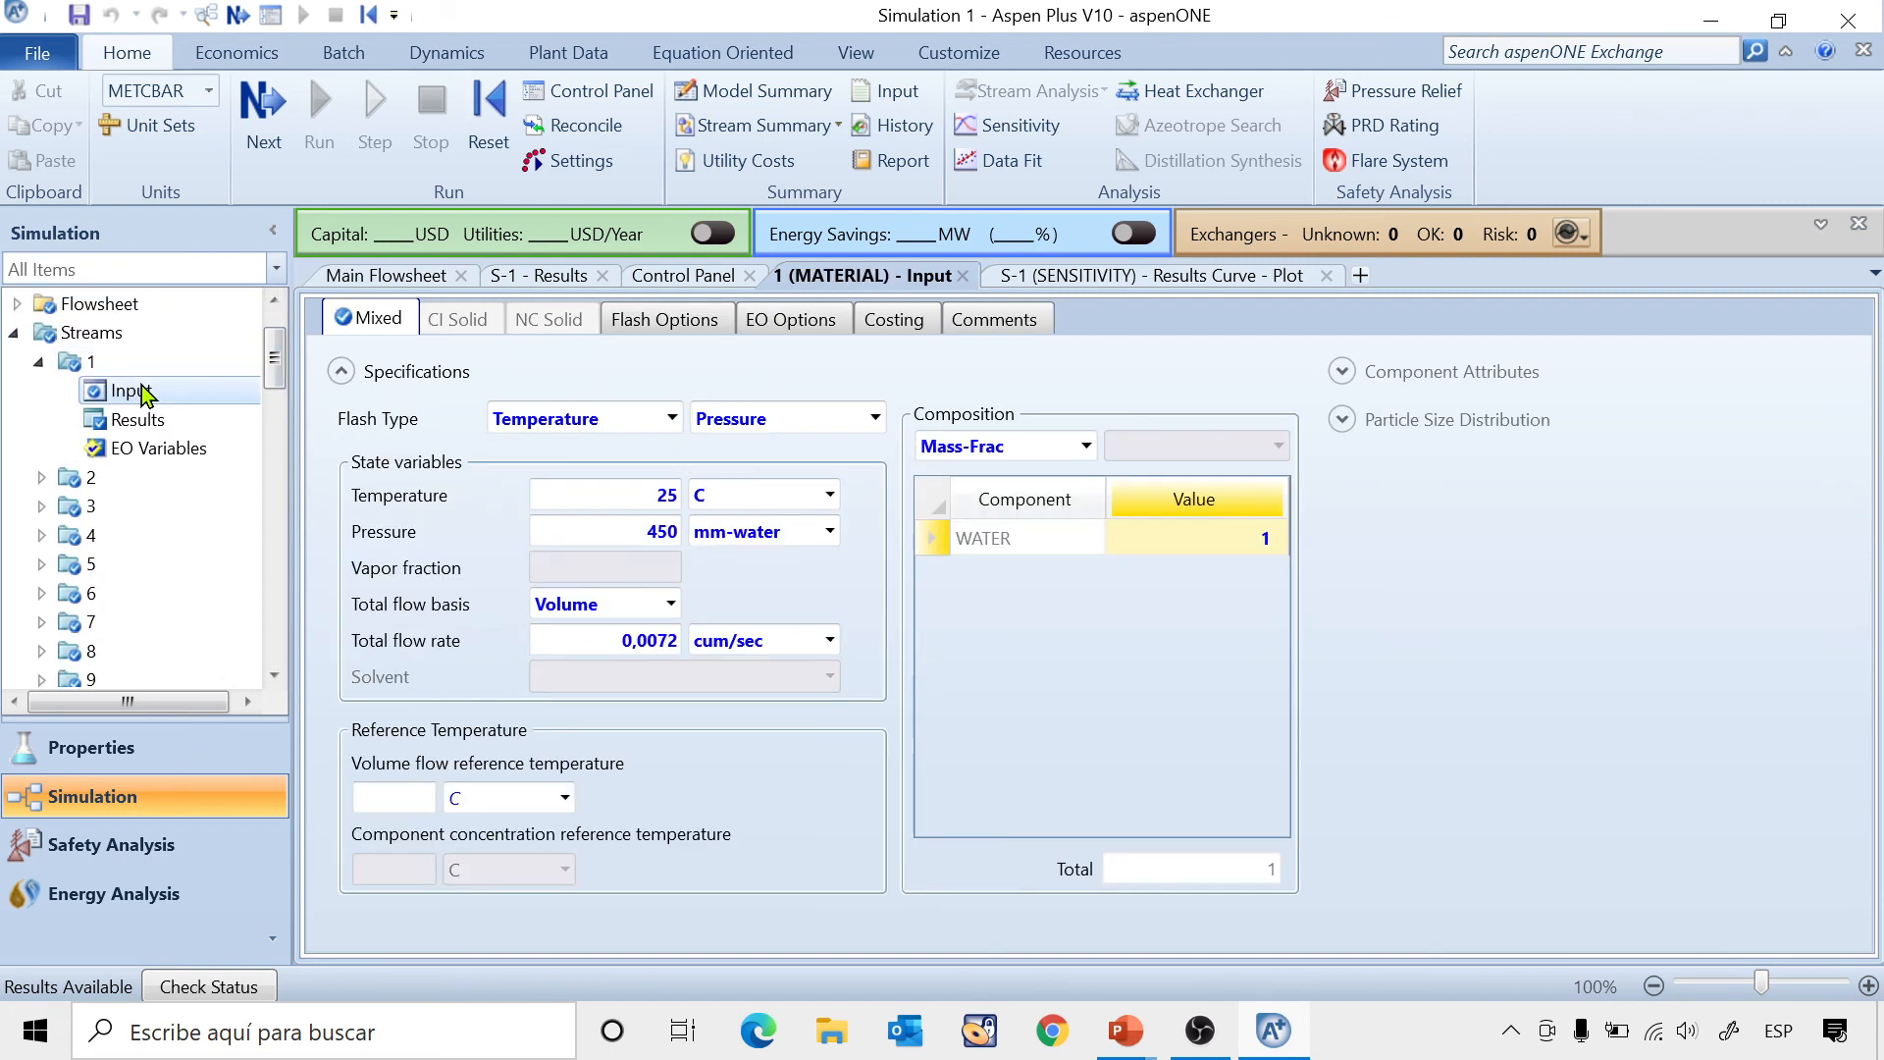
{"action": "left_click", "coordinate": [830, 530]}
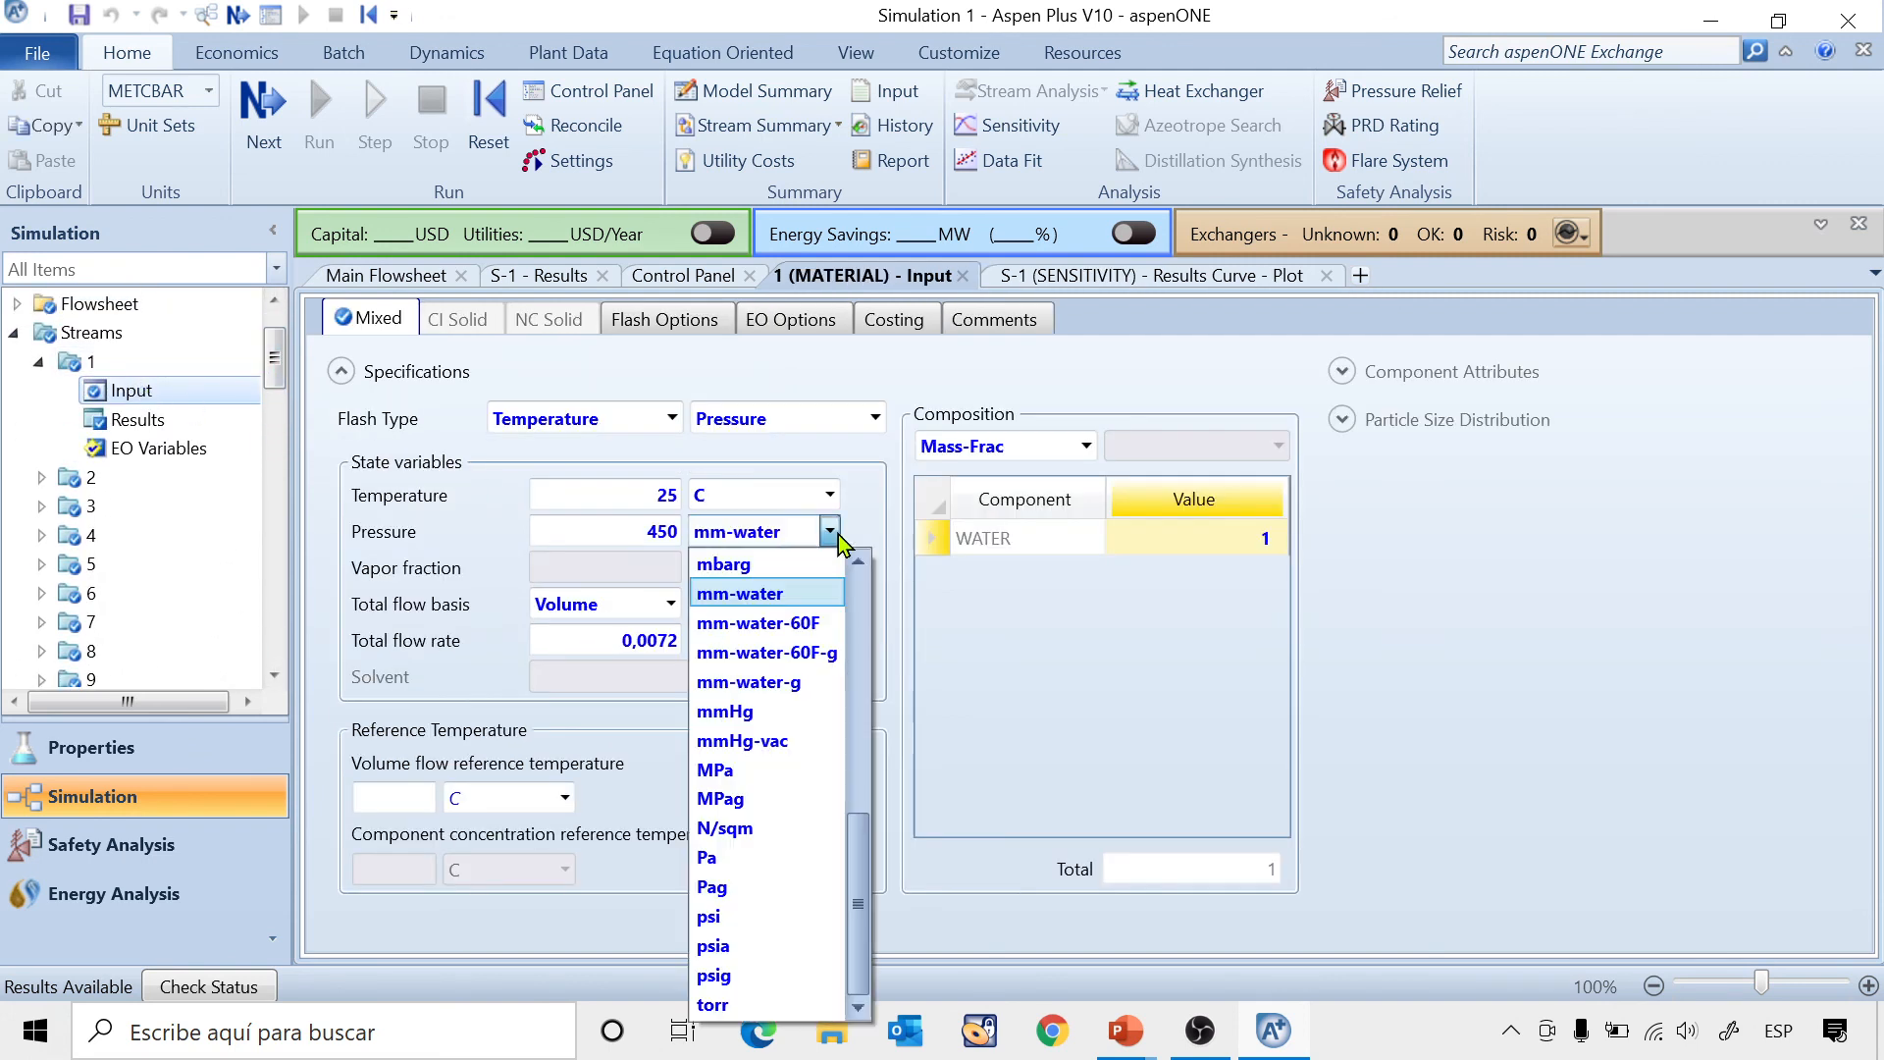
{"action": "left_click", "coordinate": [800, 684]}
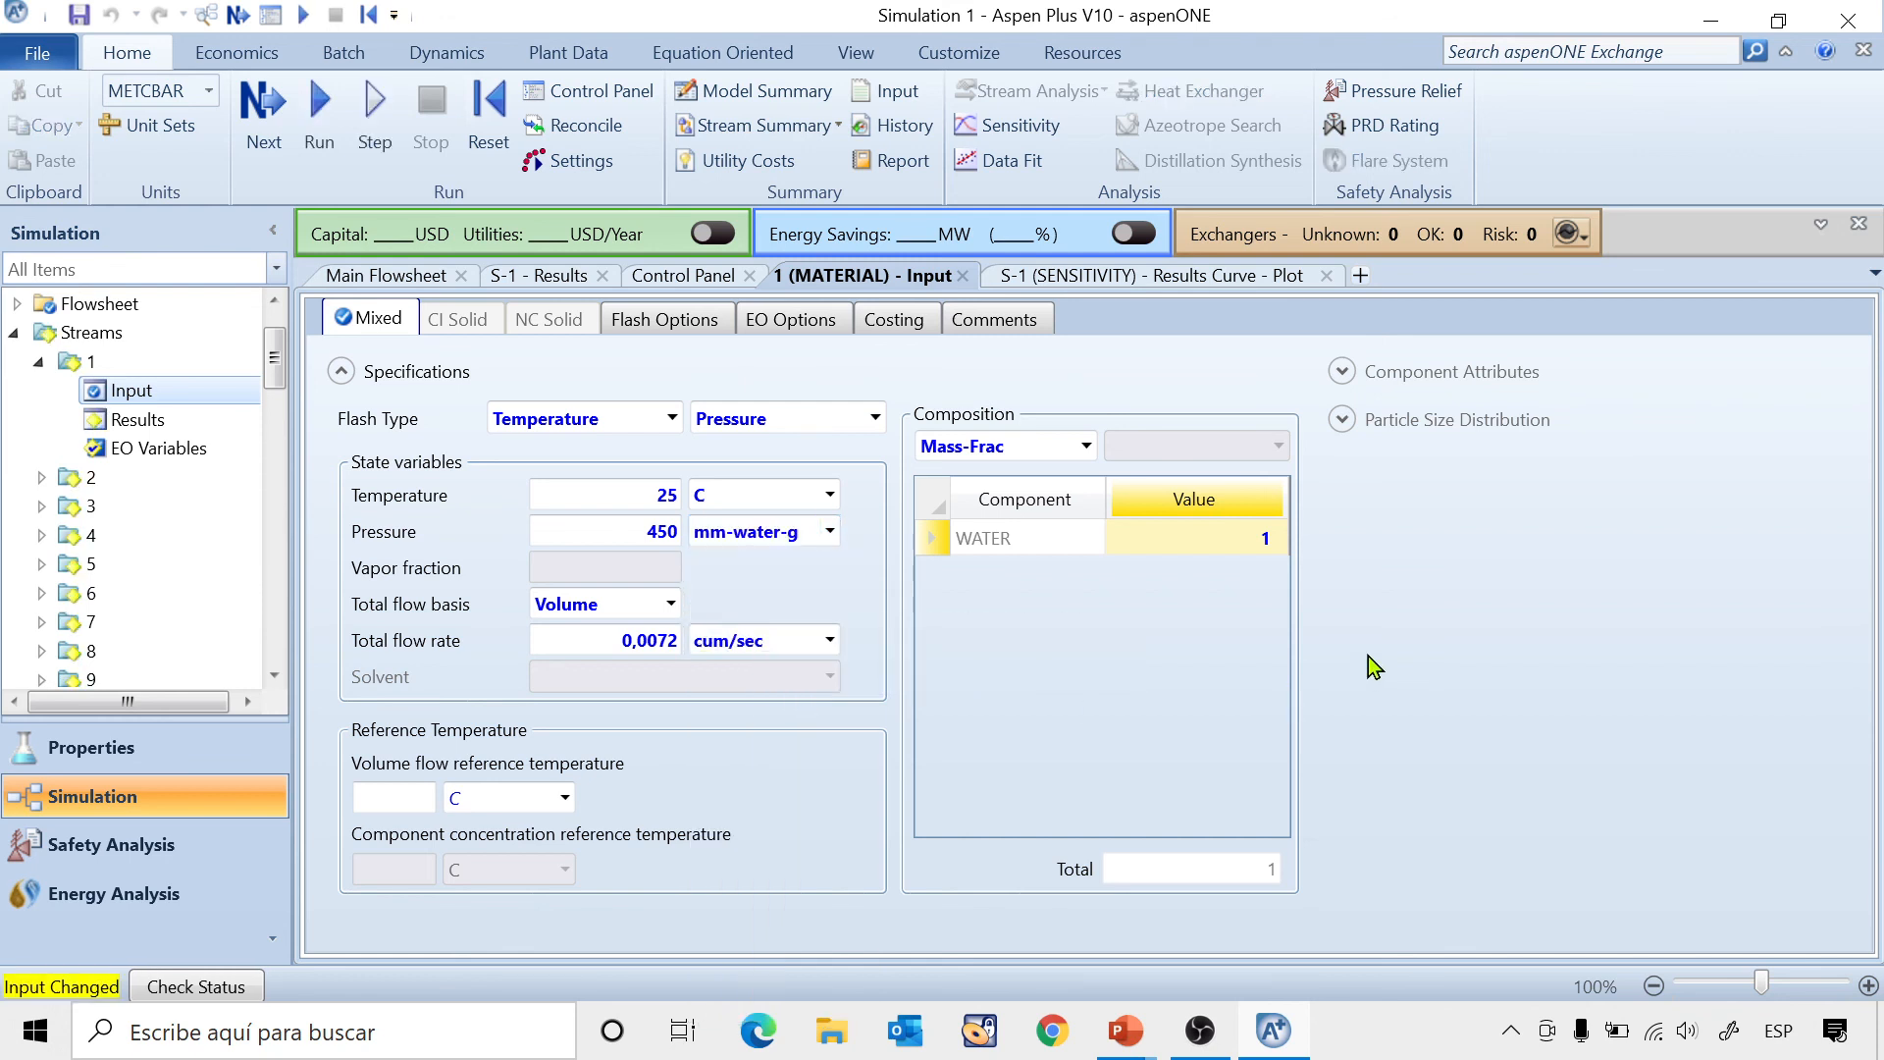
{"action": "left_click", "coordinate": [319, 103]}
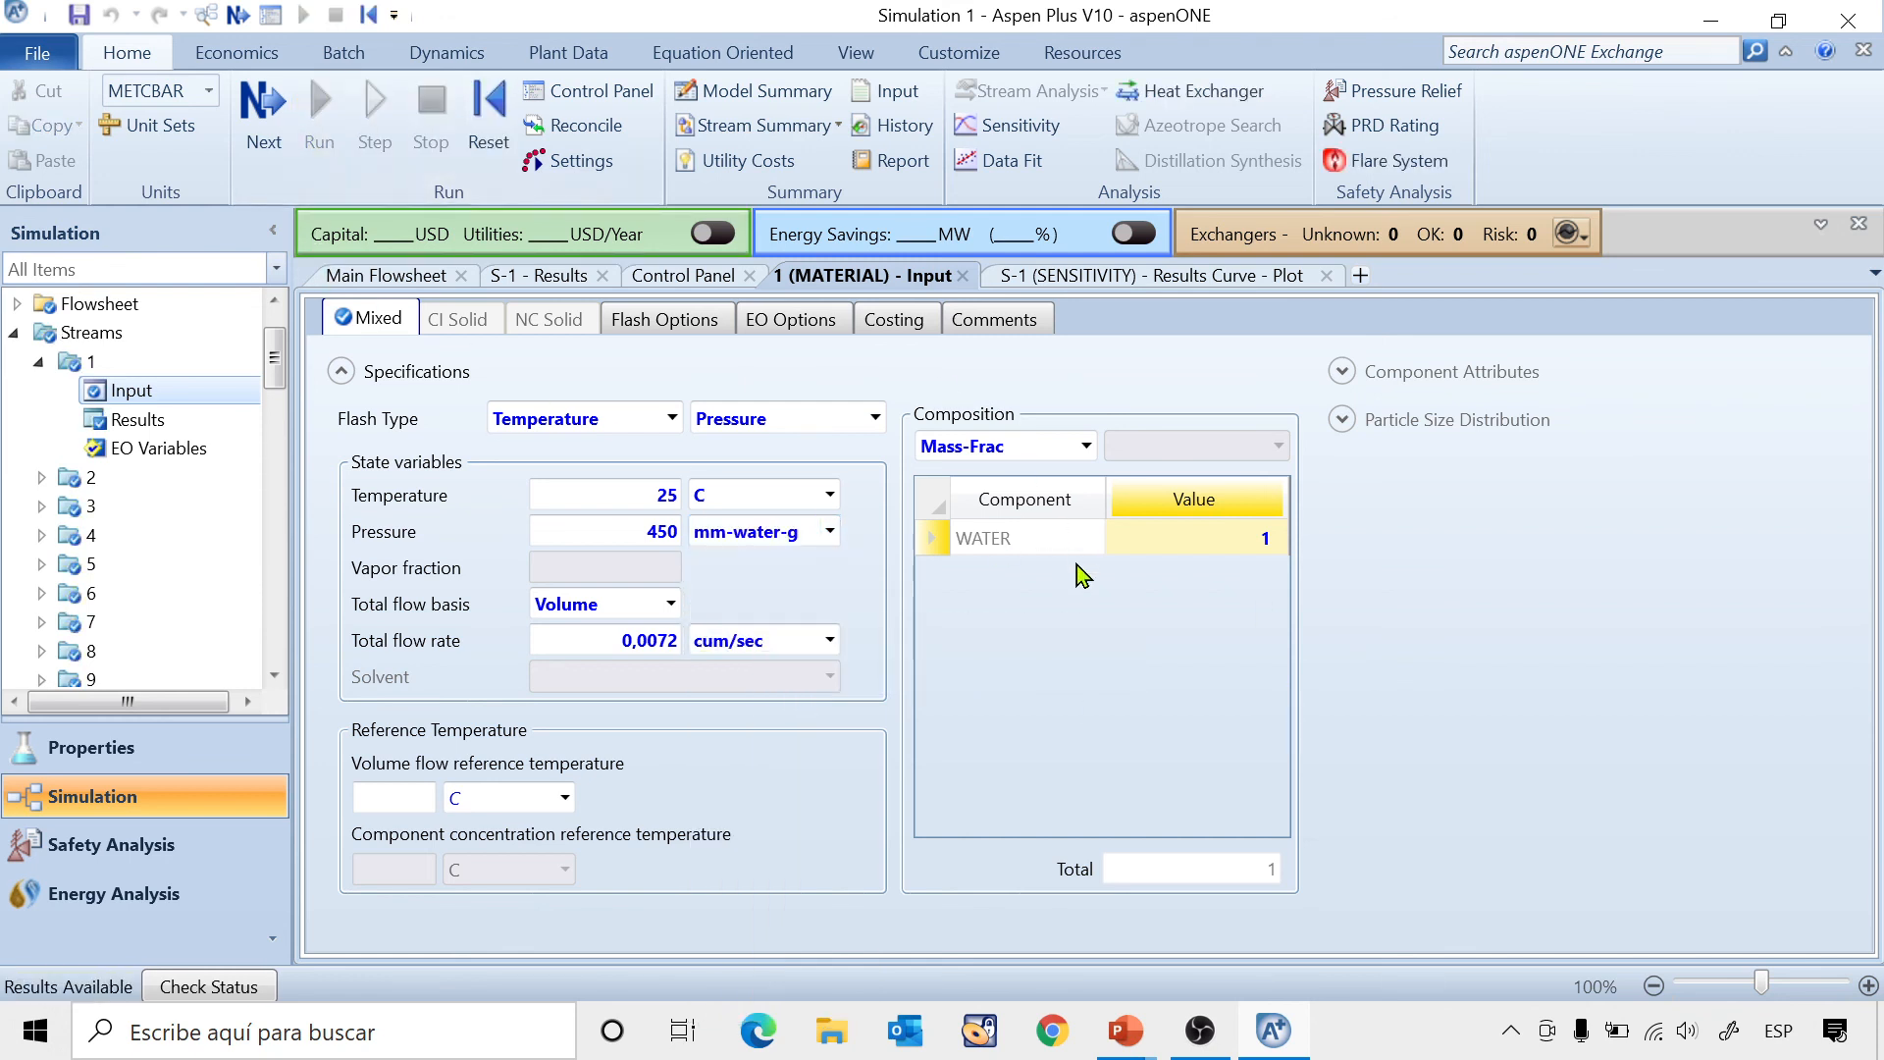
{"action": "scroll", "coordinate": [275, 393], "scroll_direction": "down", "scroll_amount": 6}
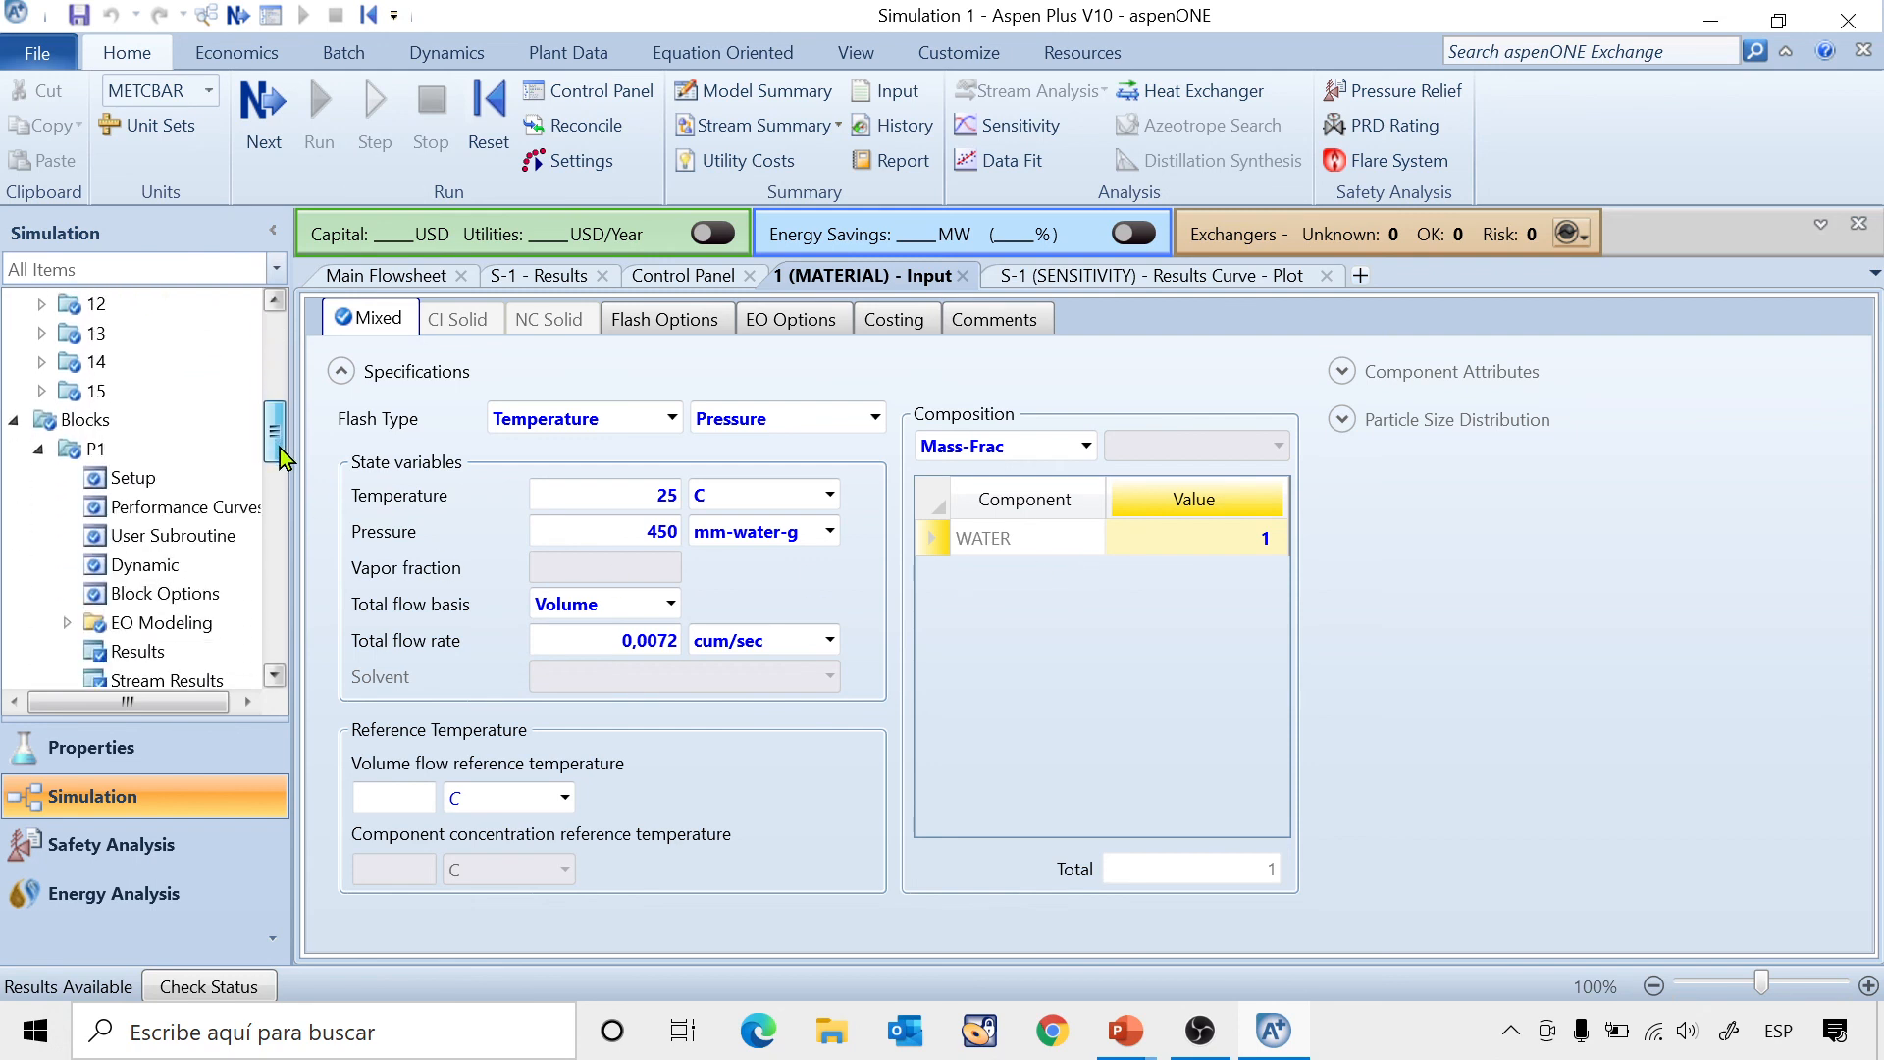
{"action": "left_click", "coordinate": [152, 589]}
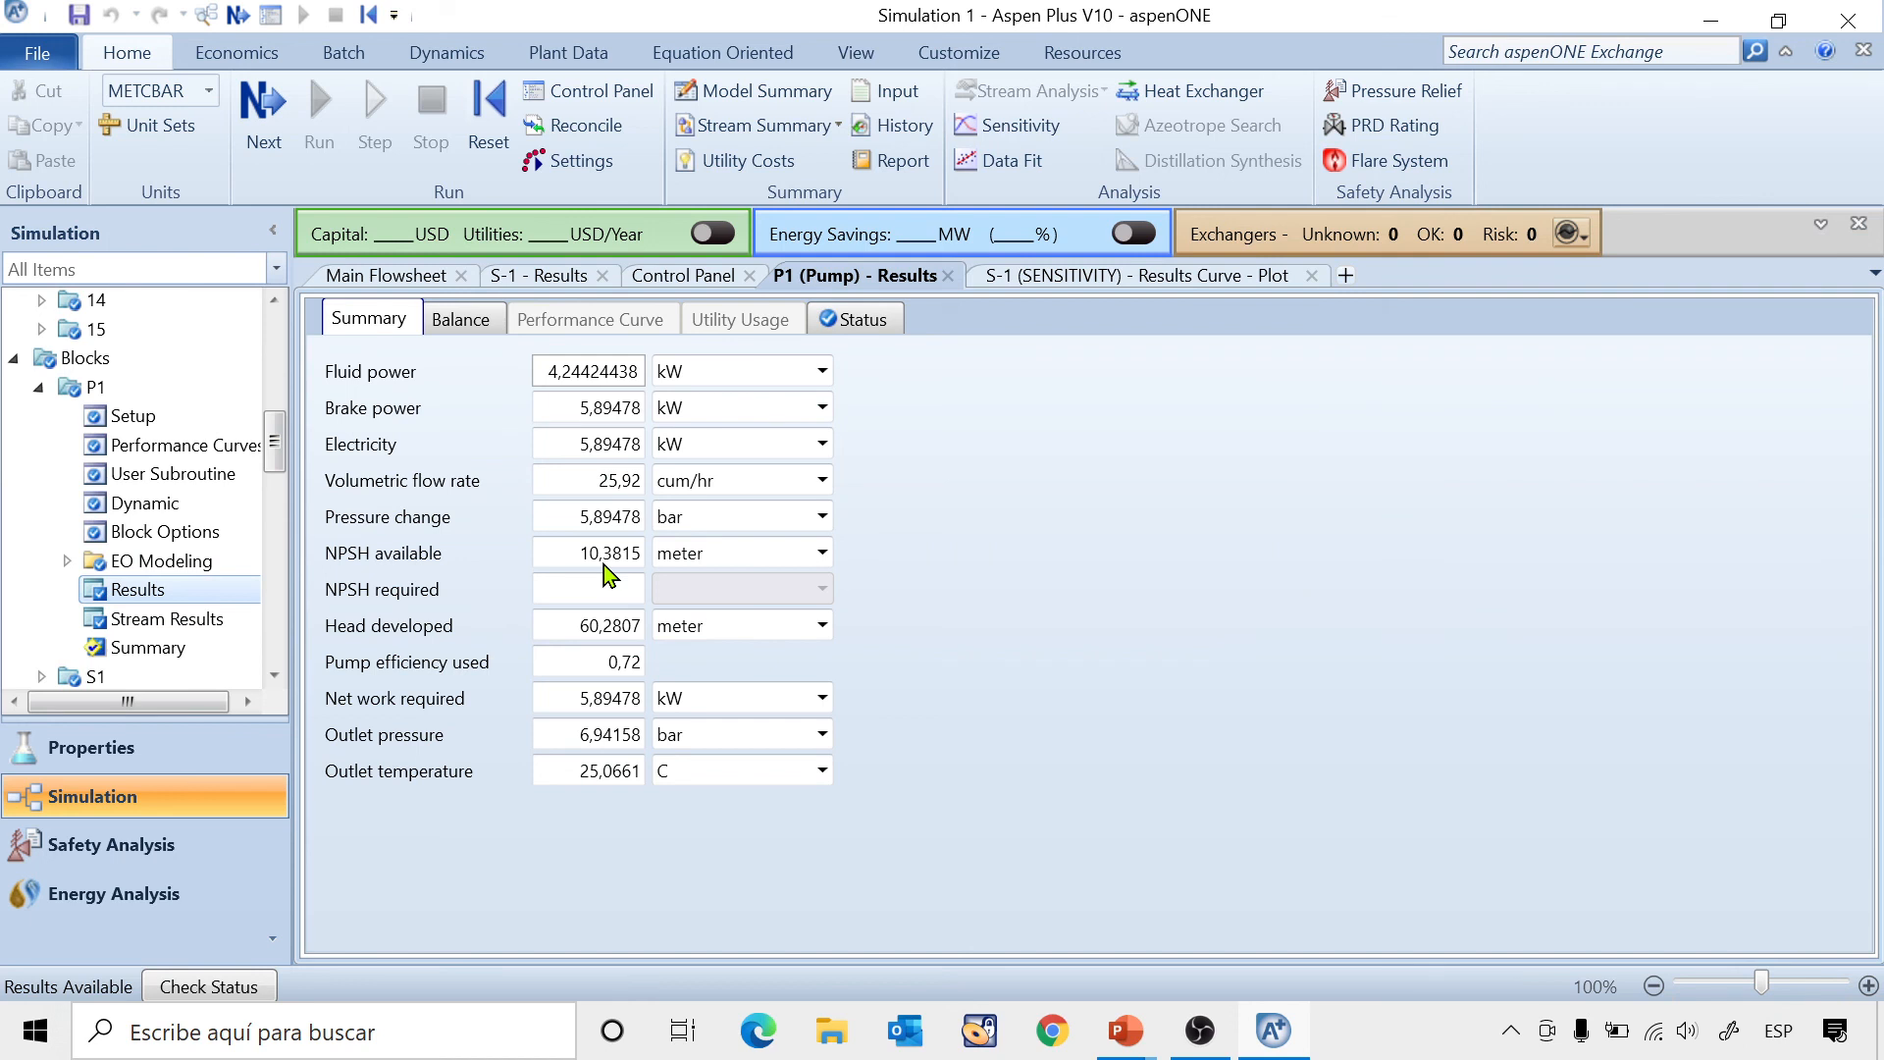
Change stream 1's pressure unit to mm-water again and rerun the simulation.
{"action": "scroll", "coordinate": [265, 348], "scroll_direction": "up", "scroll_amount": 6}
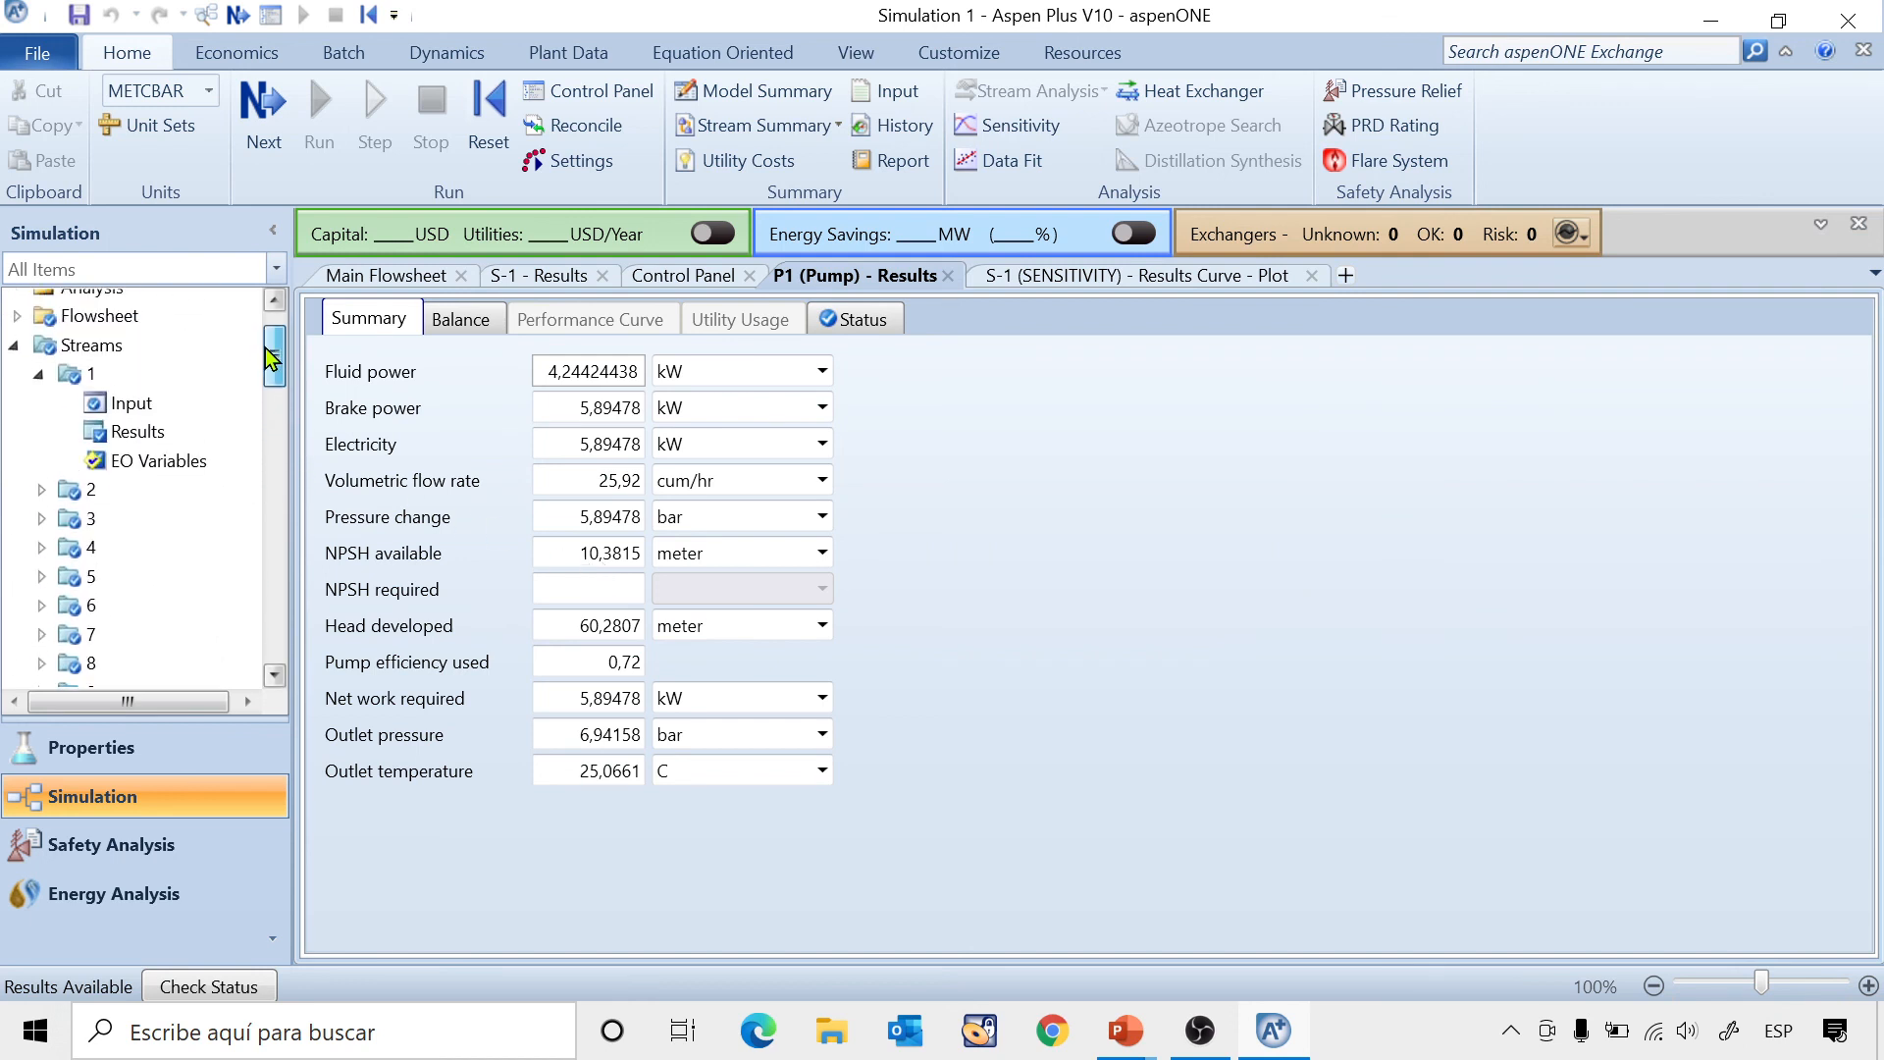
{"action": "left_click", "coordinate": [138, 403]}
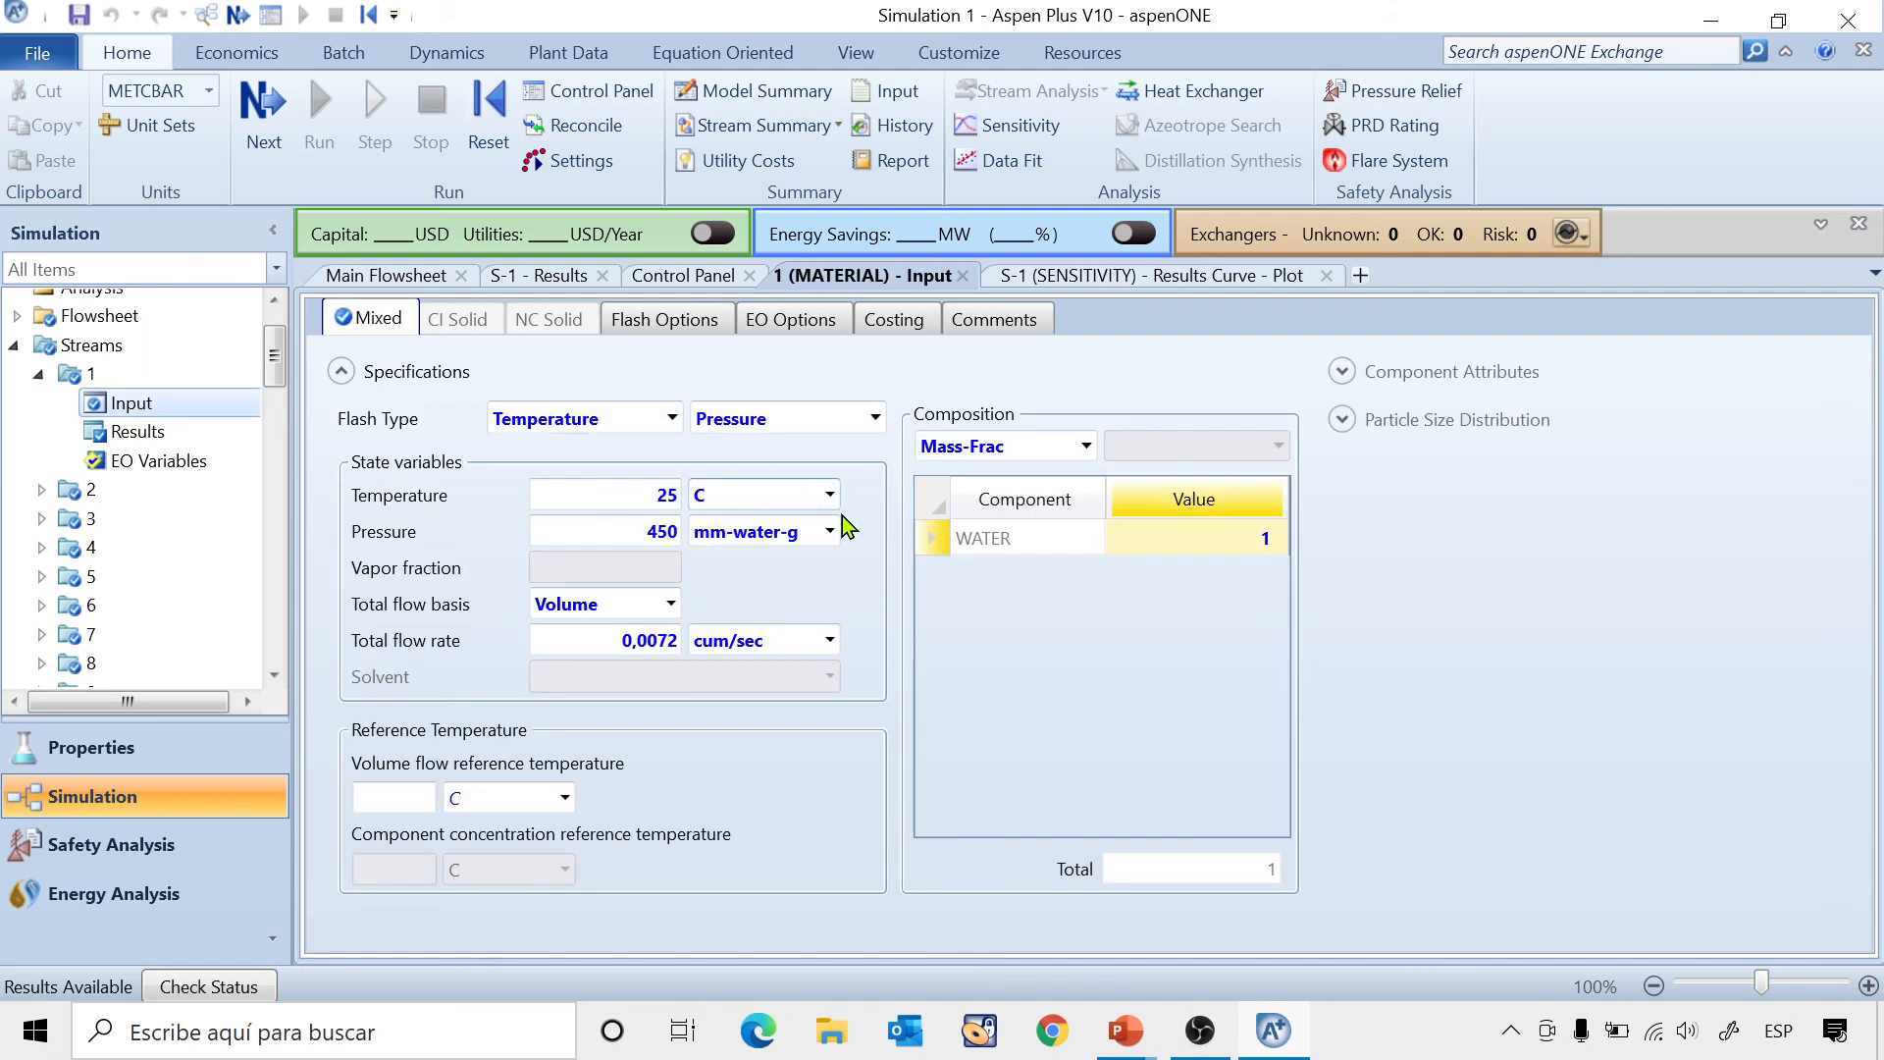
{"action": "left_click", "coordinate": [832, 531]}
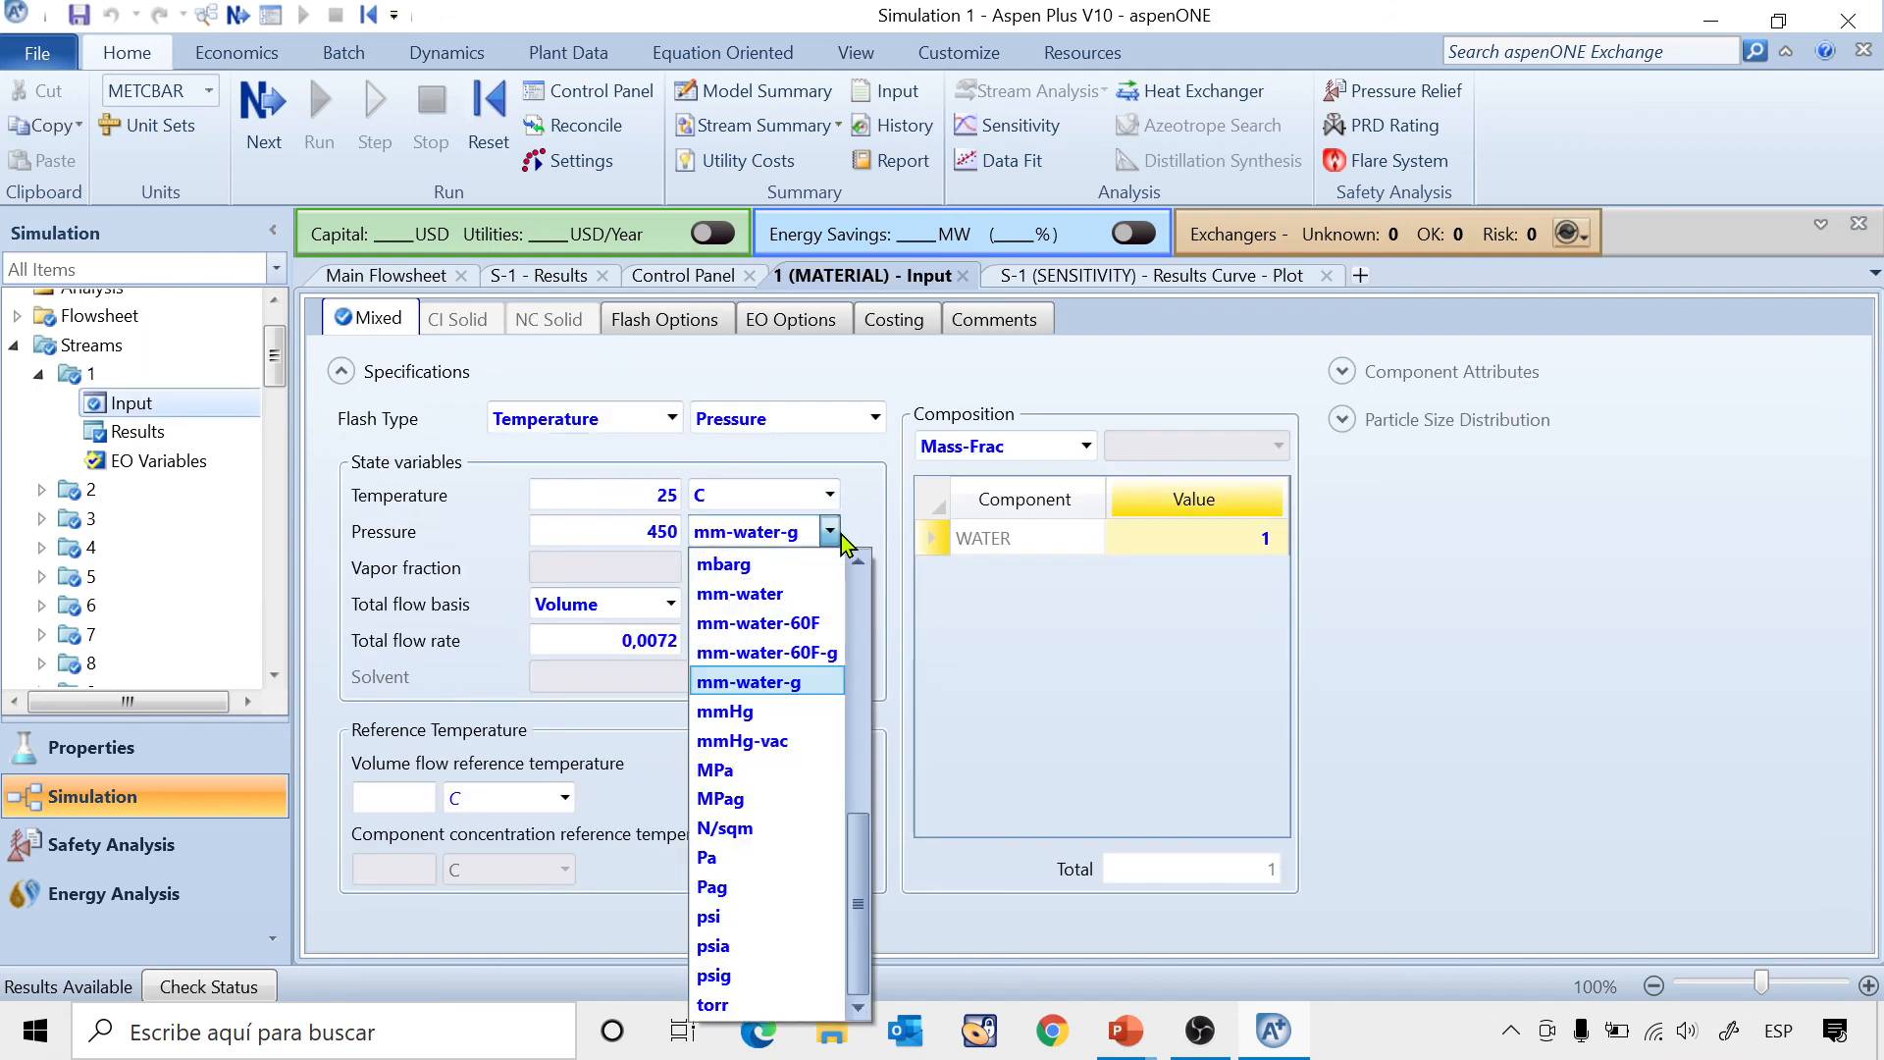
{"action": "left_click", "coordinate": [779, 593]}
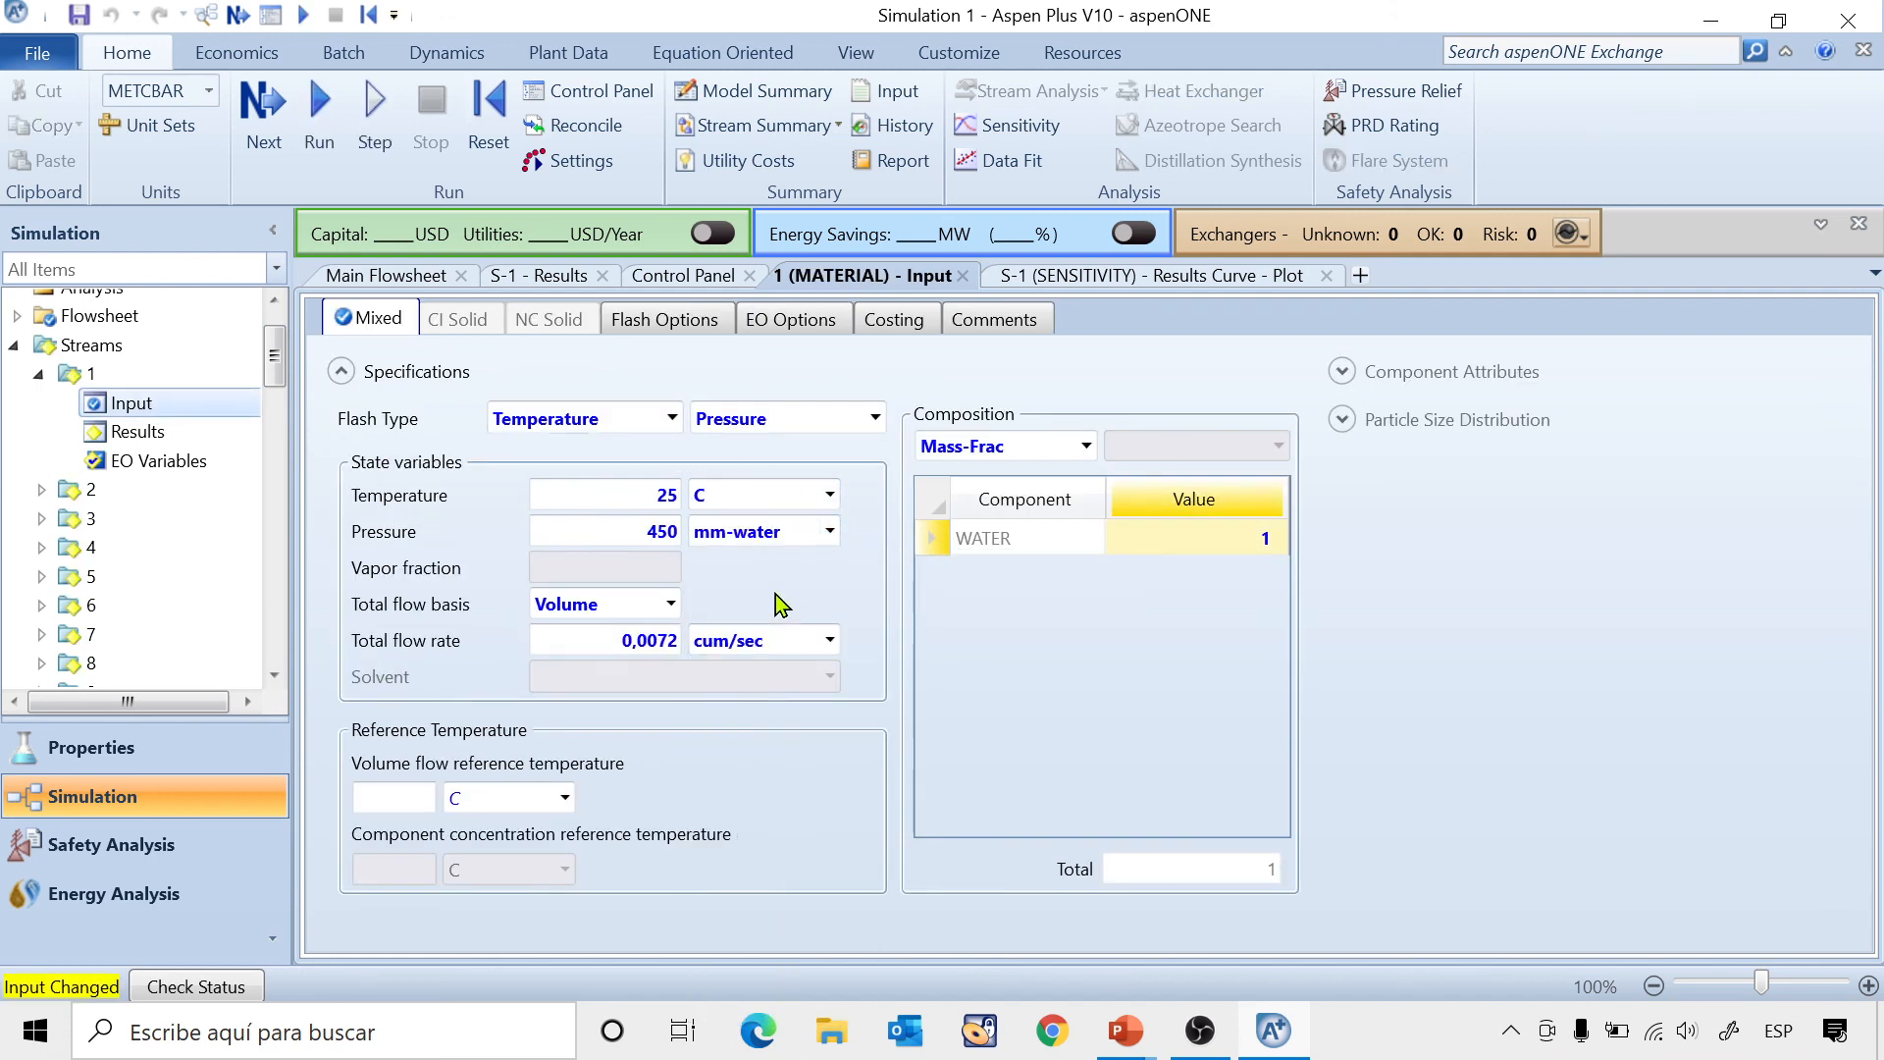
{"action": "left_click", "coordinate": [316, 117]}
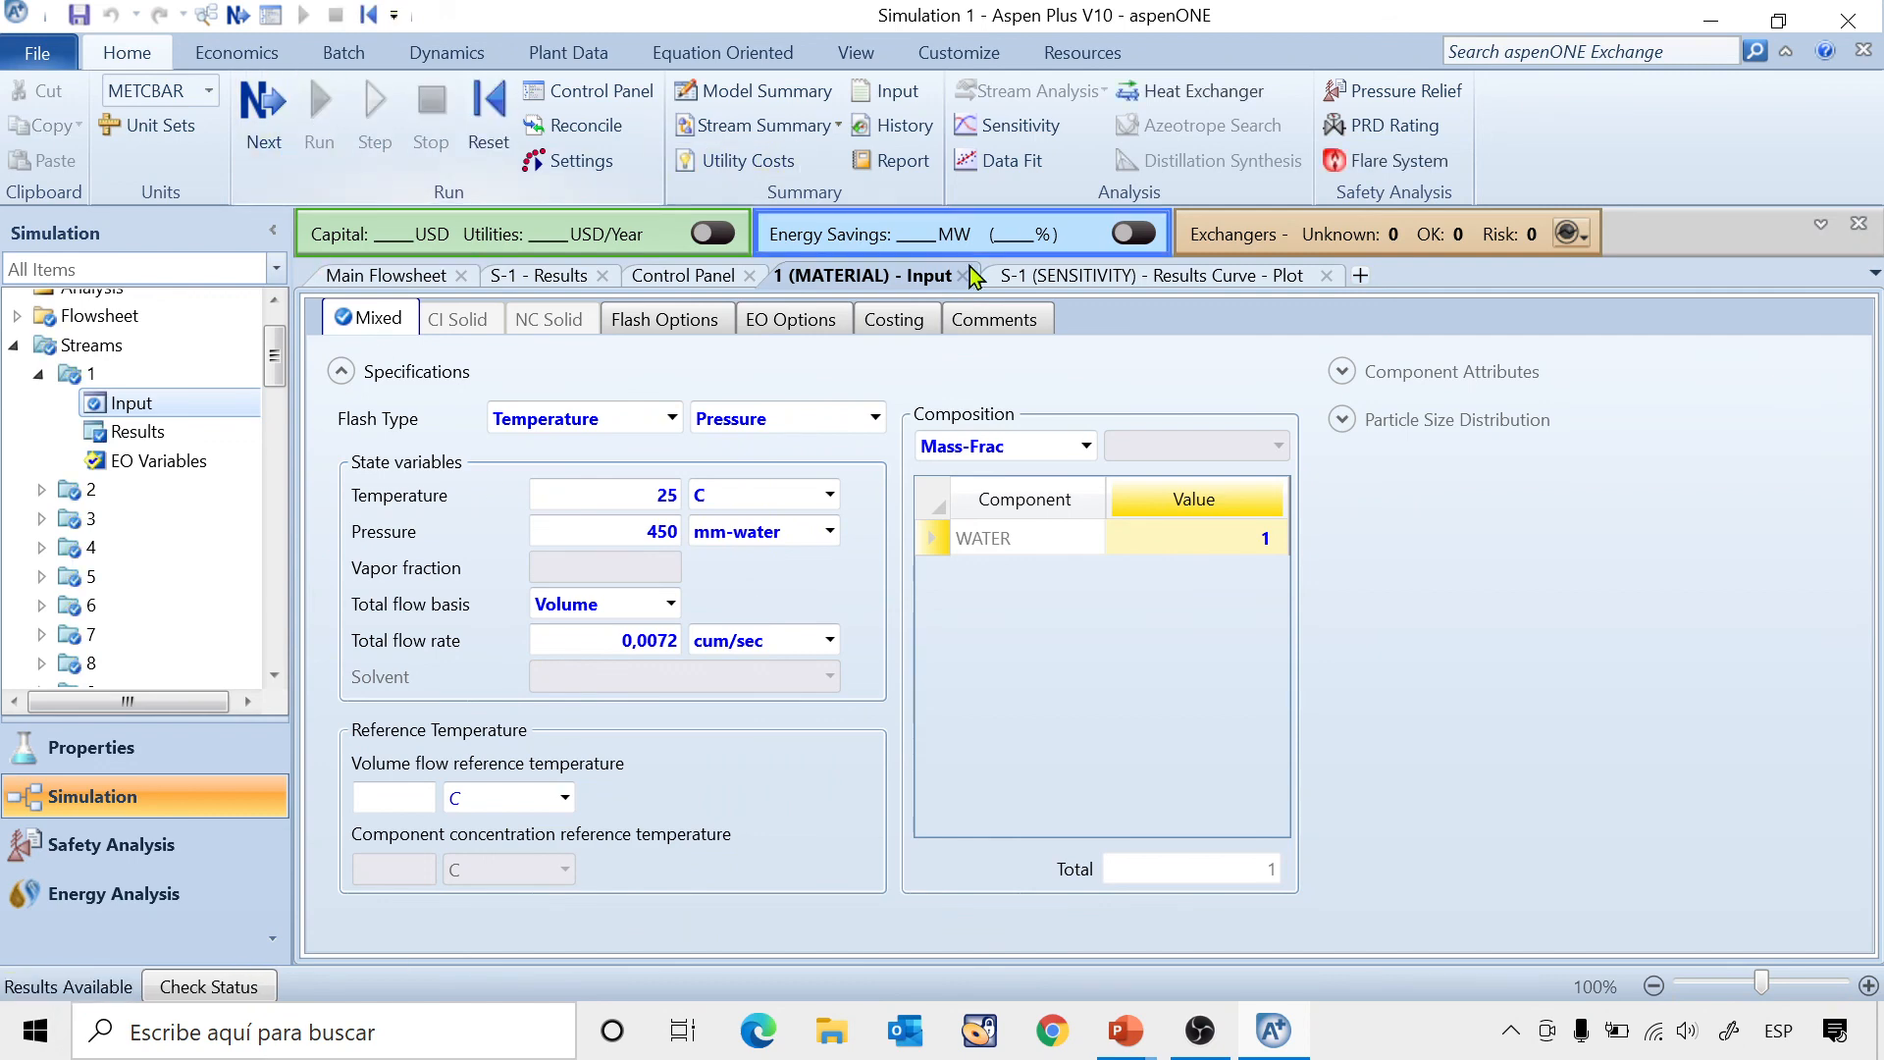
Set the minimum of the Y axis on the S-1 sensitivity results plot to 3,5.
{"action": "left_click", "coordinate": [1193, 277]}
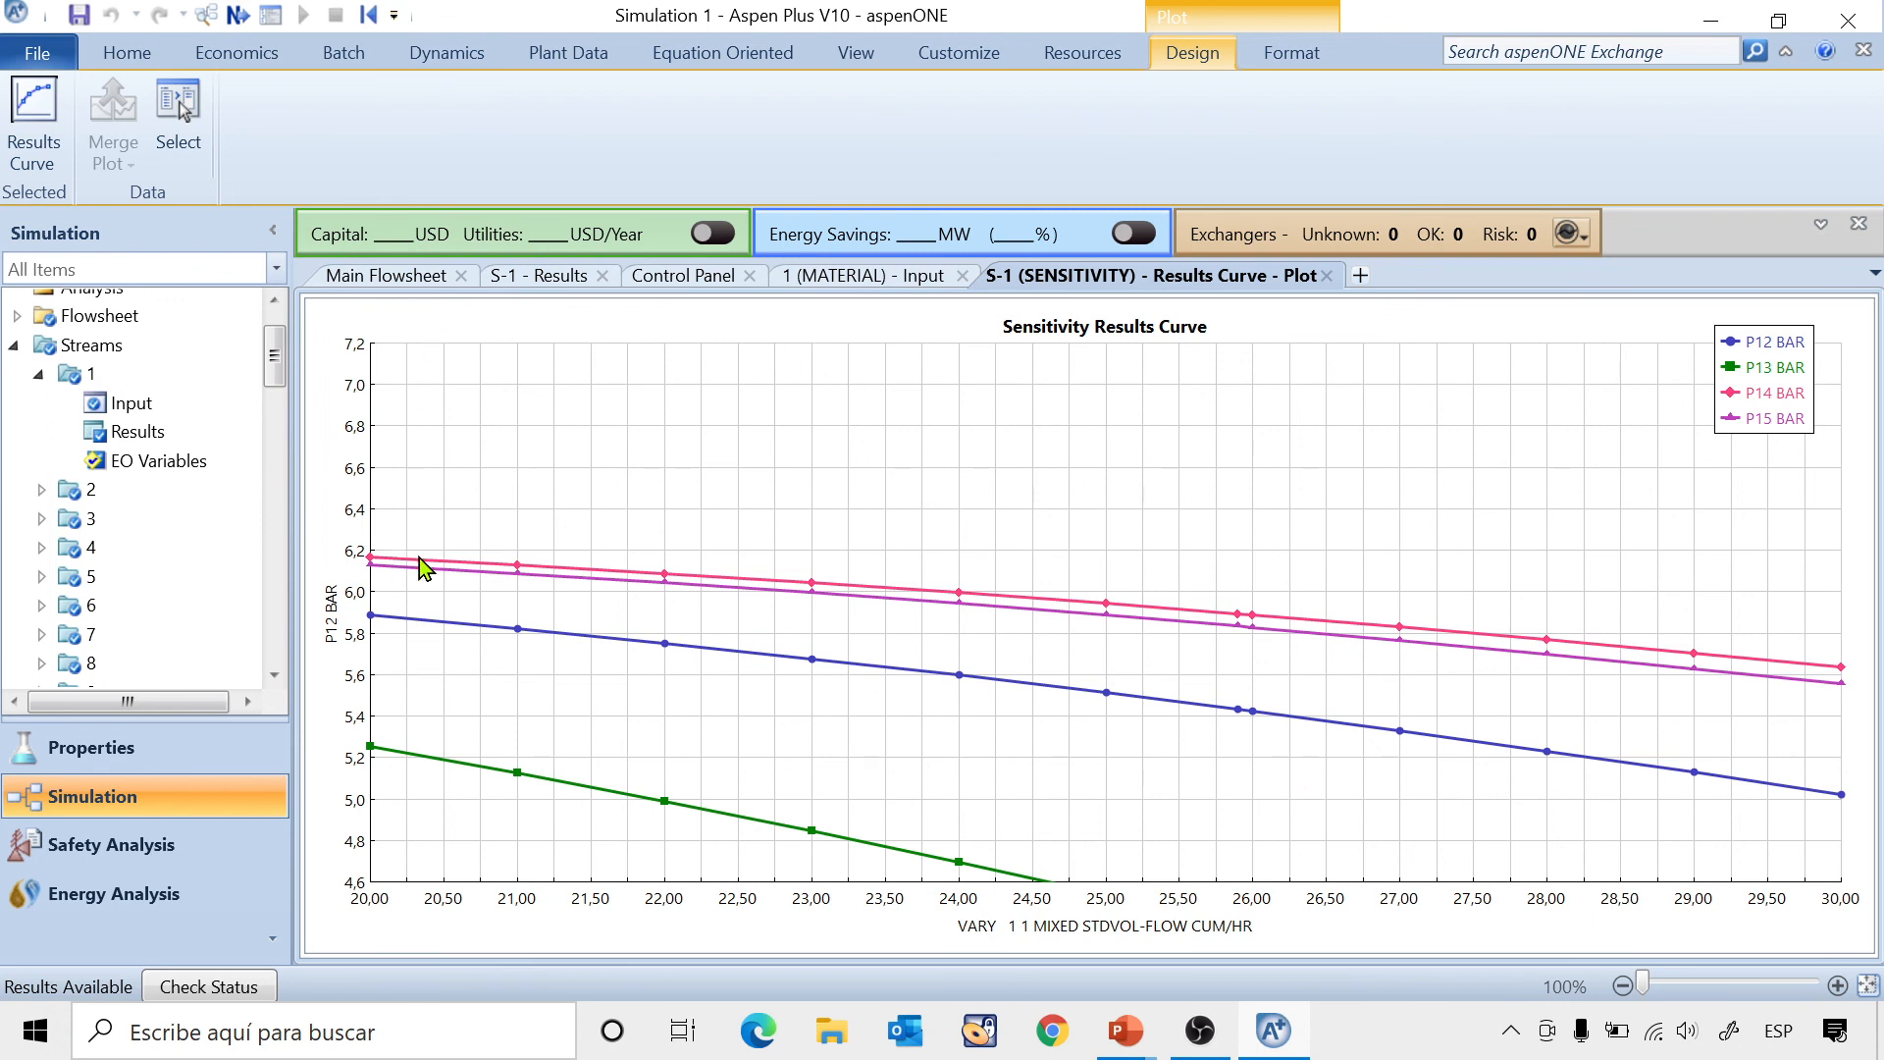
{"action": "left_click", "coordinate": [353, 487]}
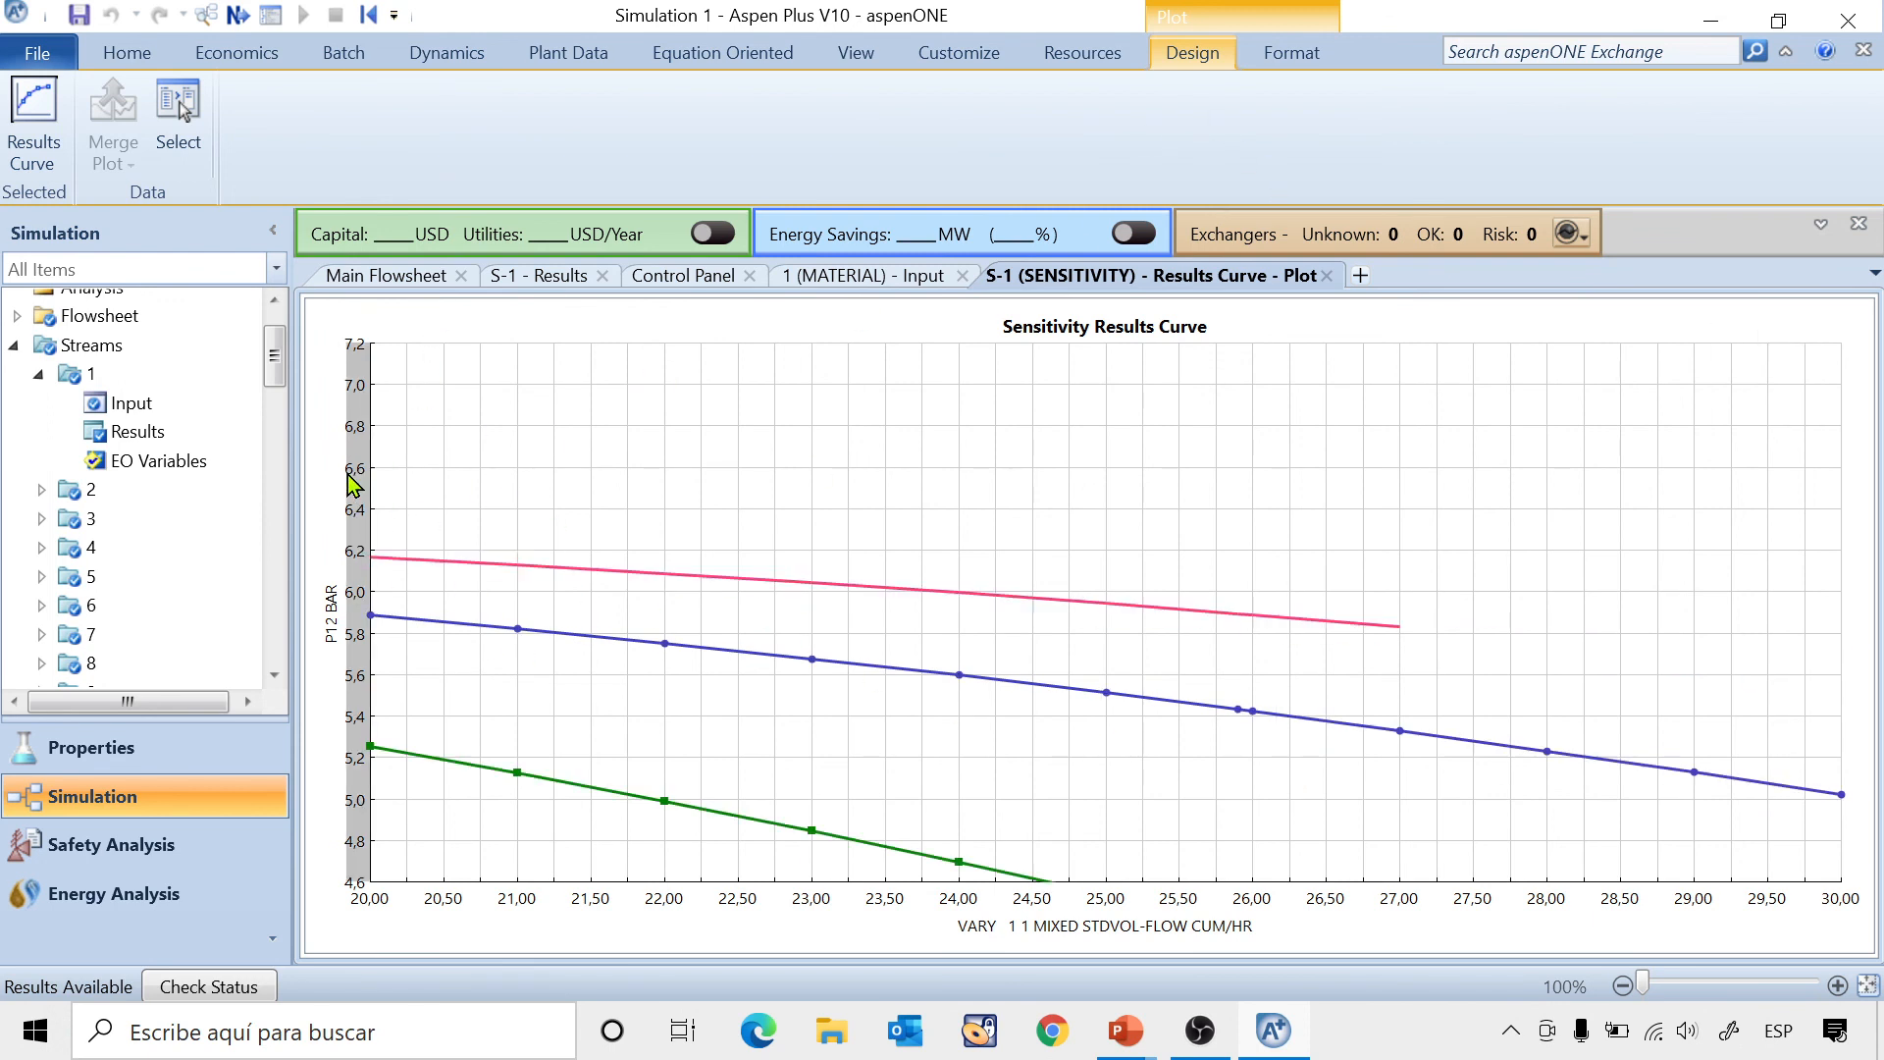
{"action": "left_click", "coordinate": [1268, 51]}
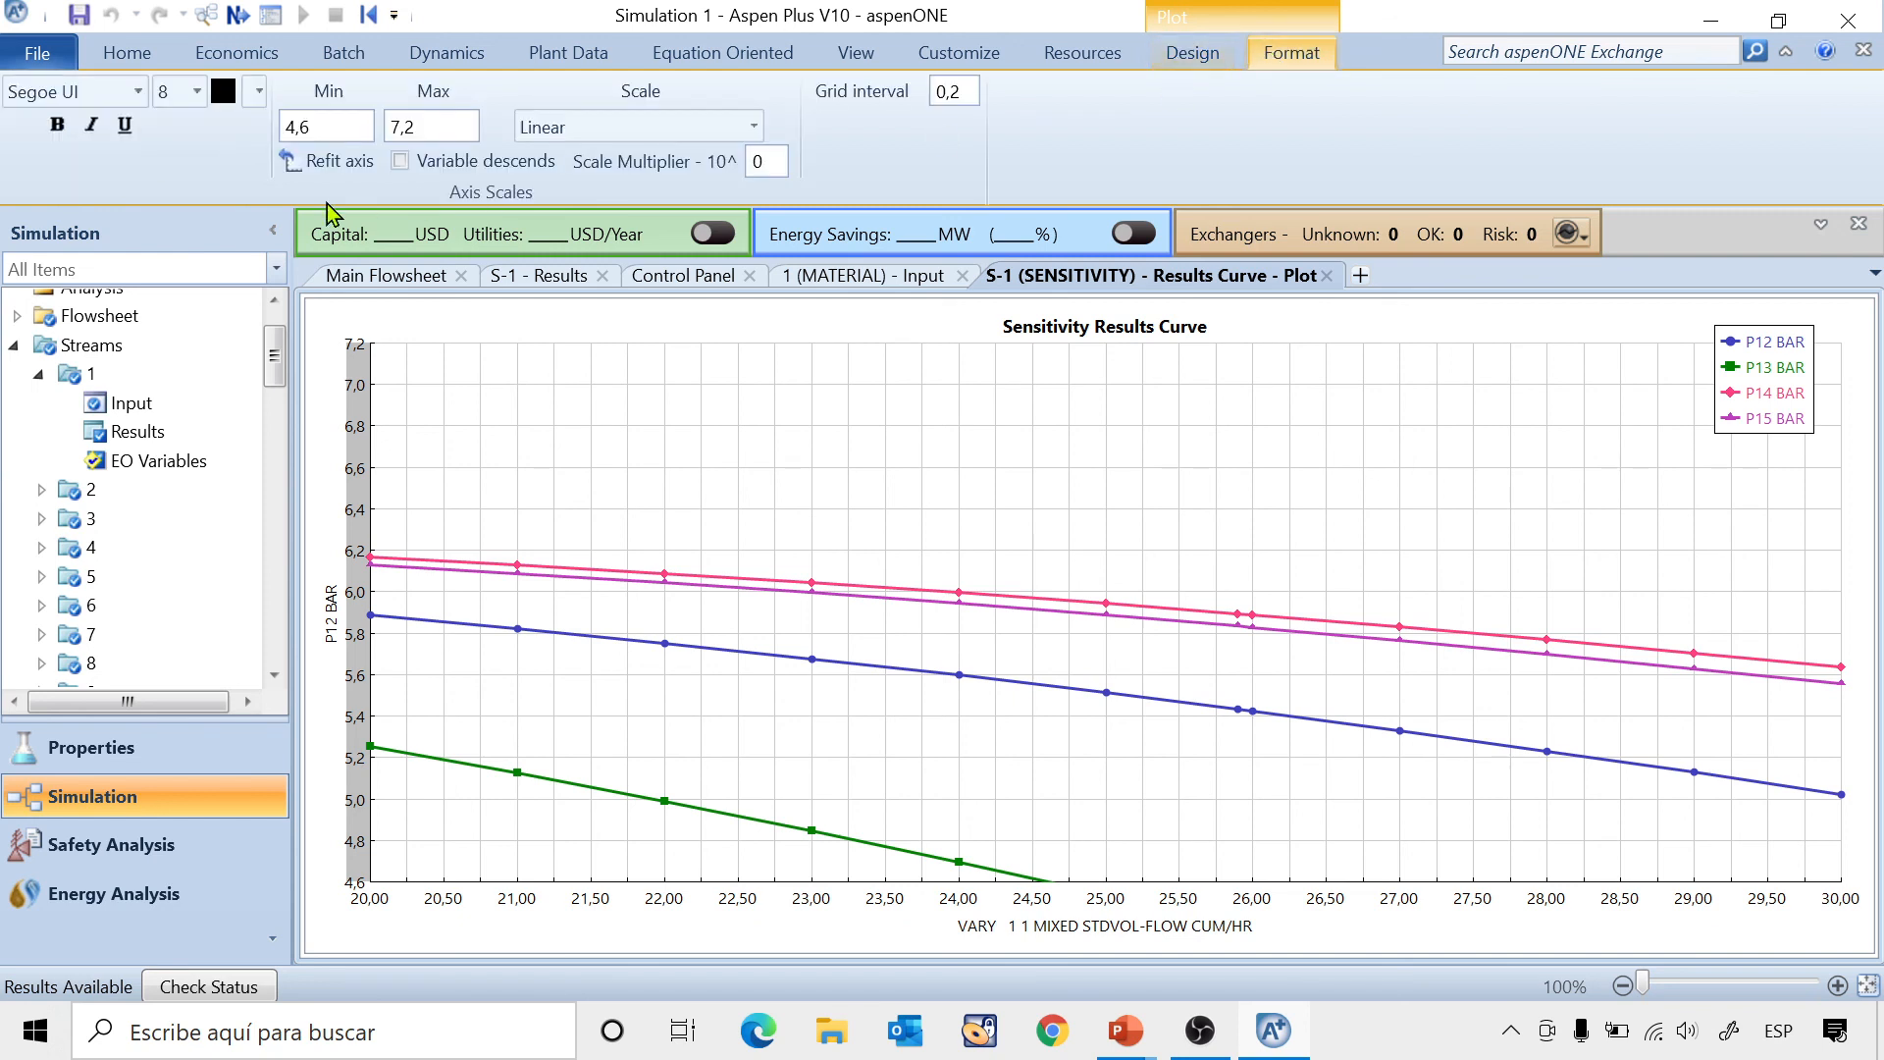
{"action": "left_click", "coordinate": [335, 129]}
{"action": "key", "text": "BackSpace"}
{"action": "type", "text": "3.5"}
{"action": "key", "text": "Return"}
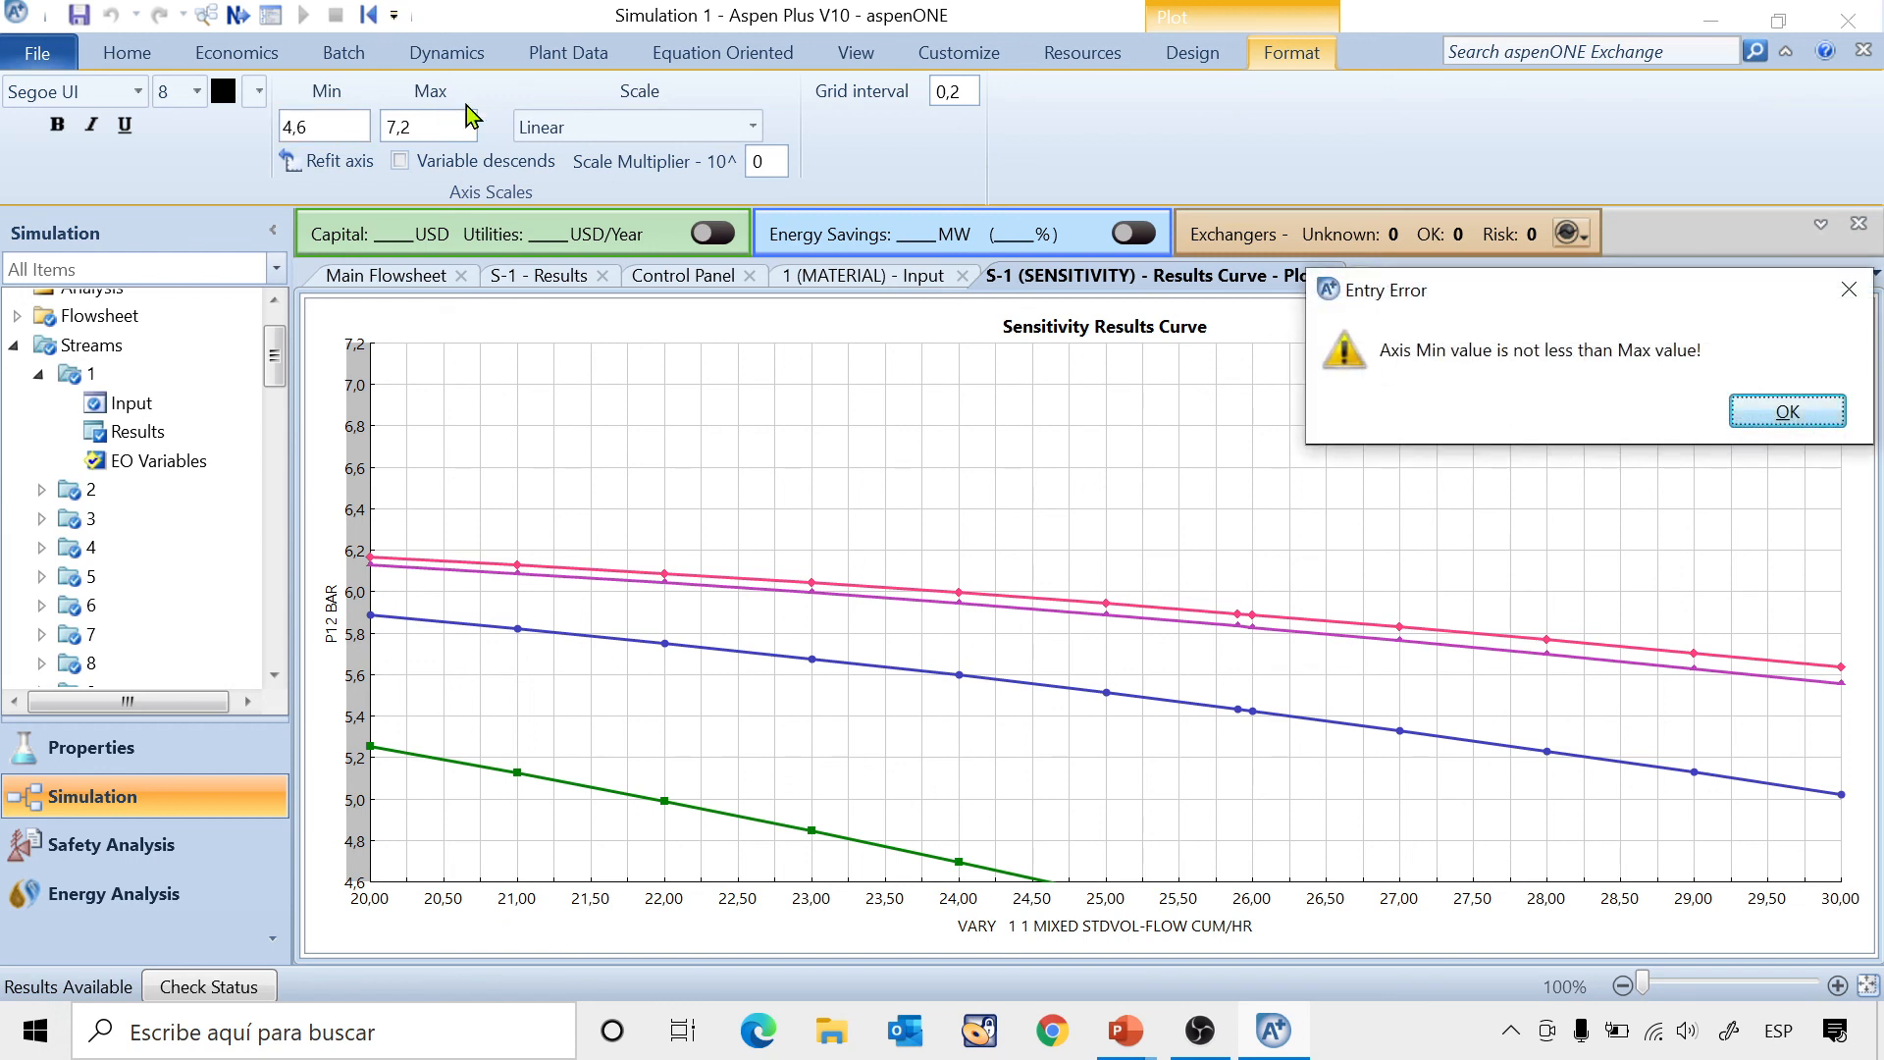
{"action": "left_click", "coordinate": [1787, 410]}
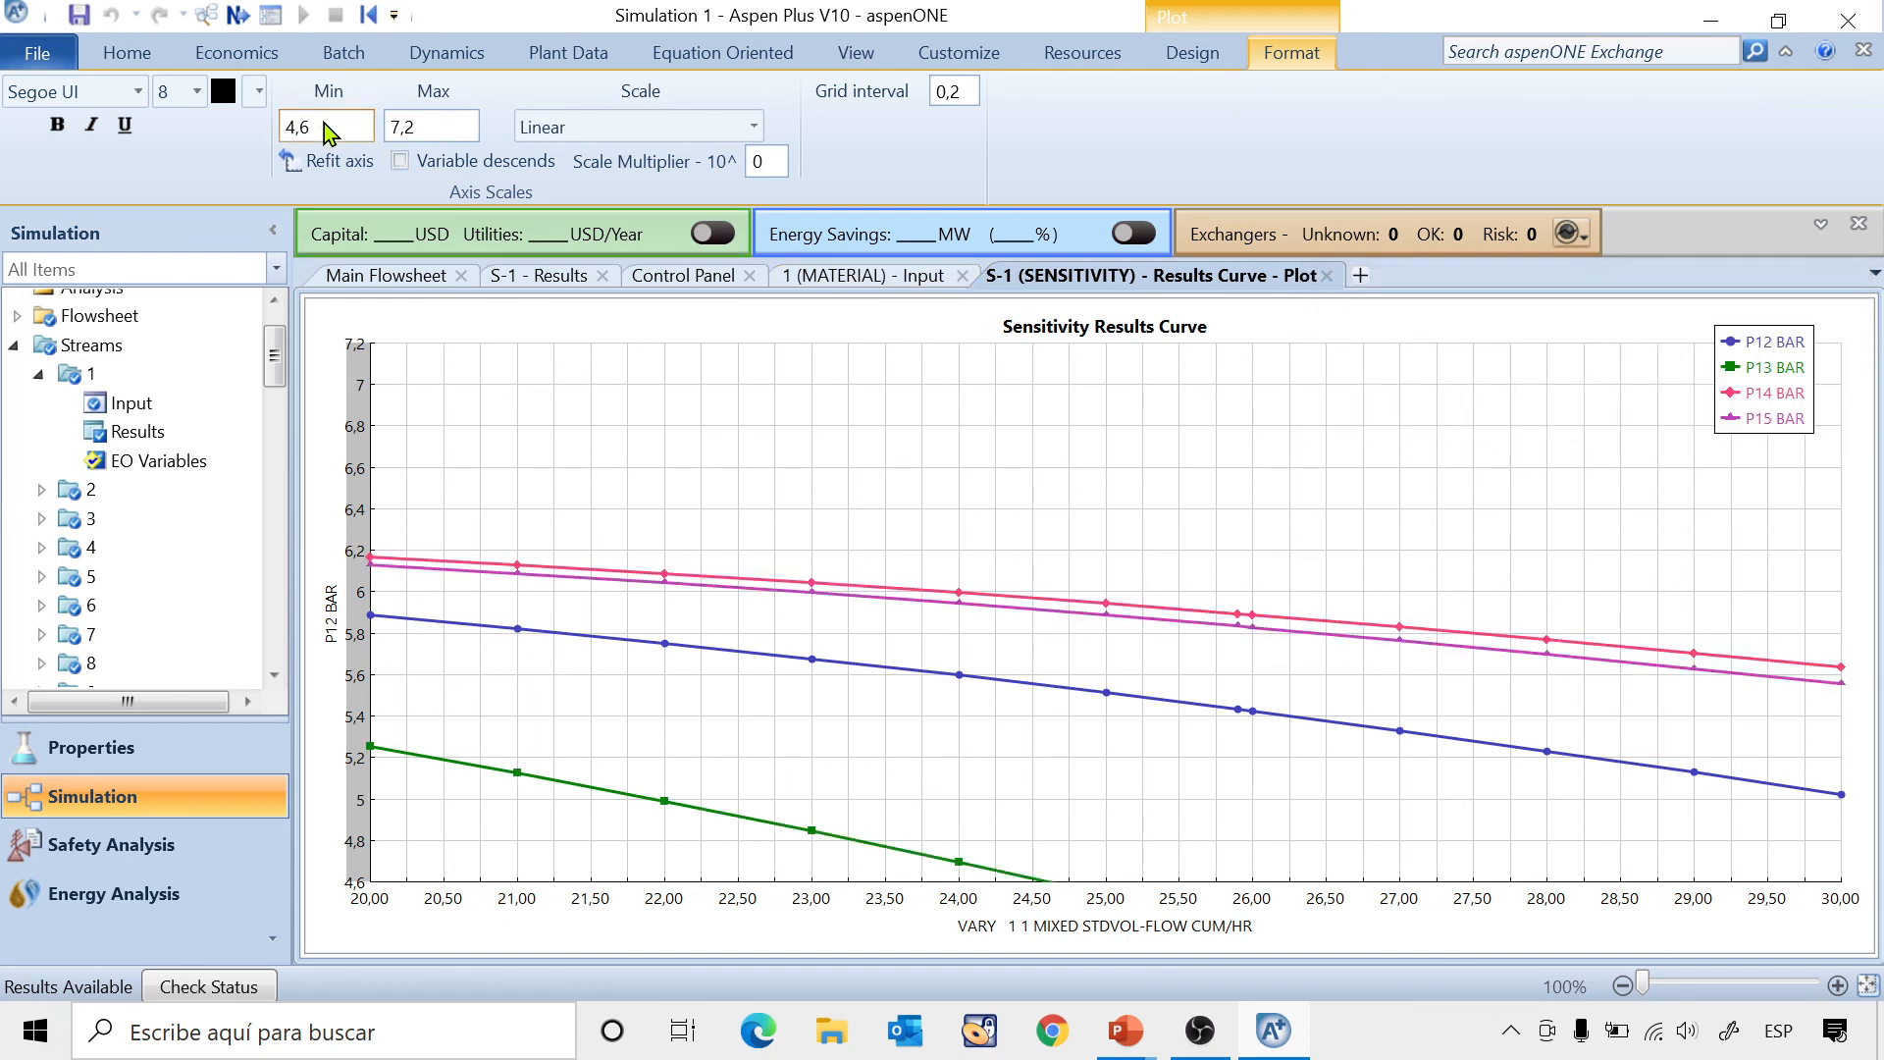
{"action": "key", "text": "BackSpace"}
{"action": "key", "text": "BackSpace"}
{"action": "type", "text": "3,5"}
{"action": "key", "text": "Return"}
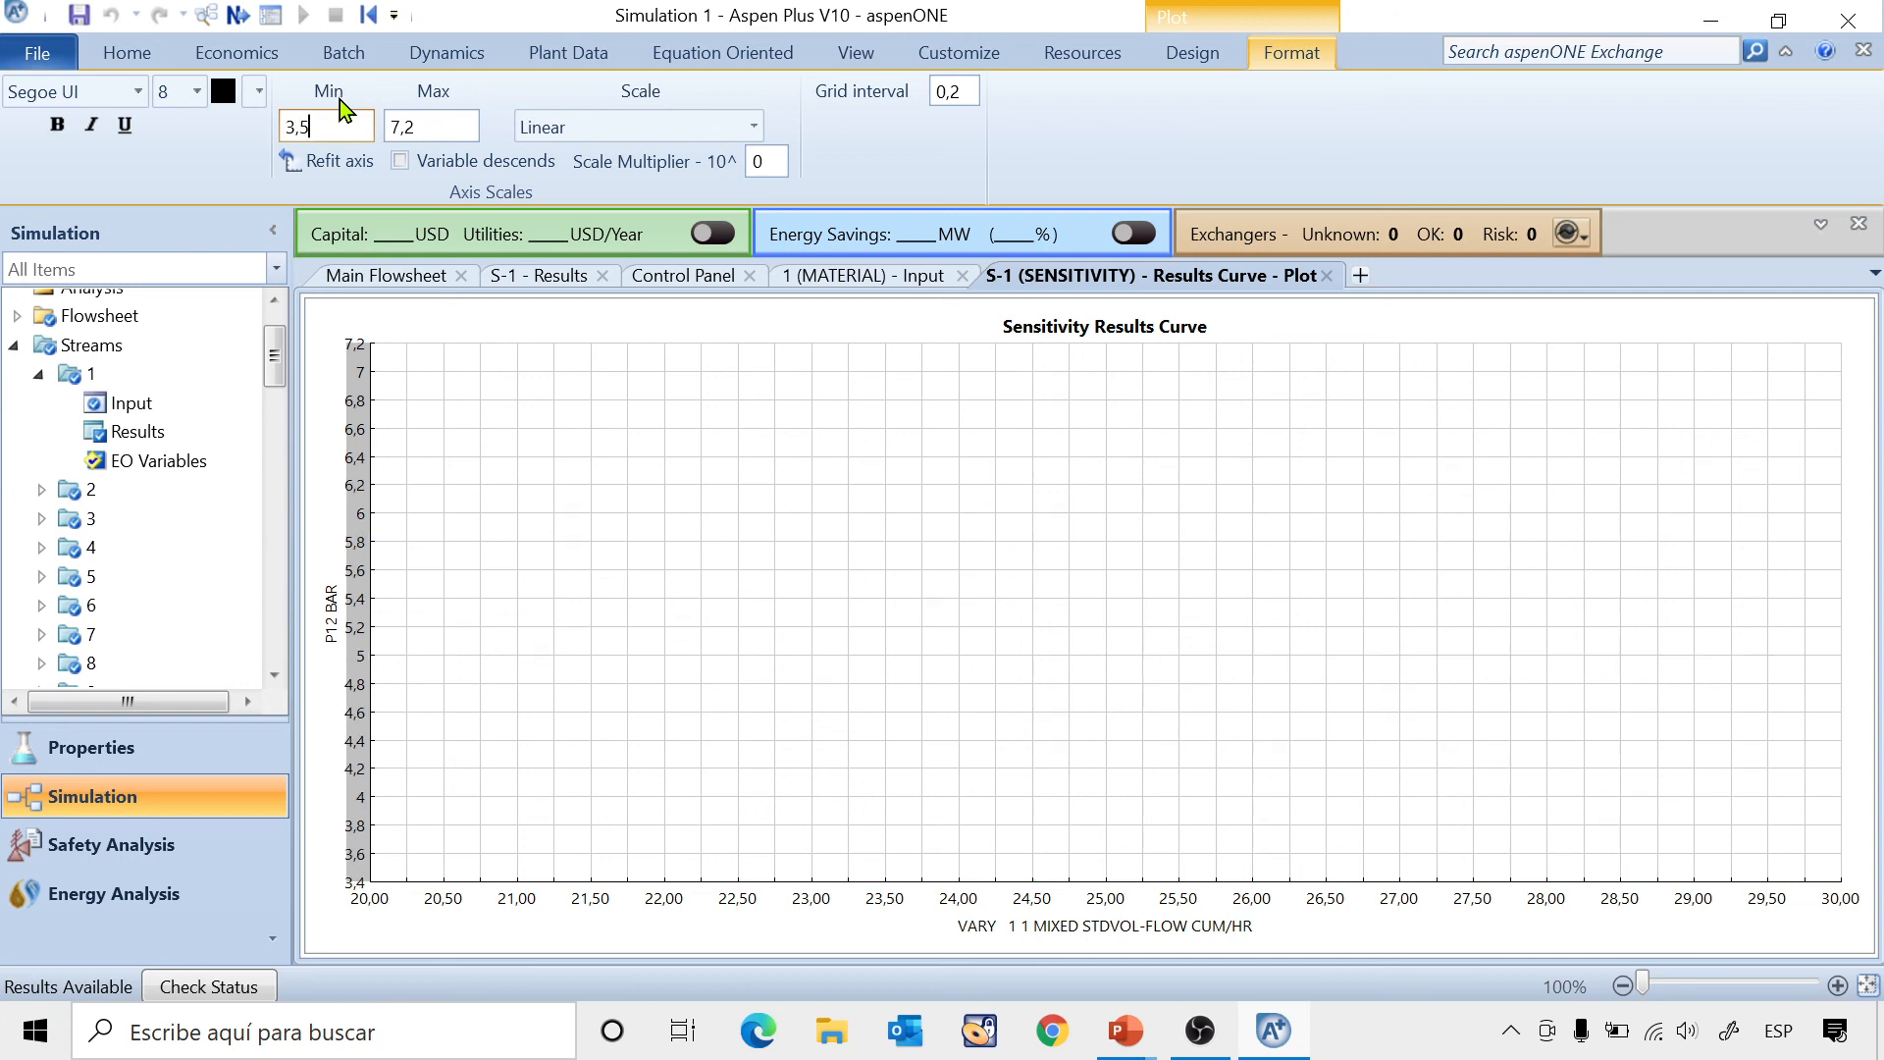
{"action": "left_click", "coordinate": [640, 761]}
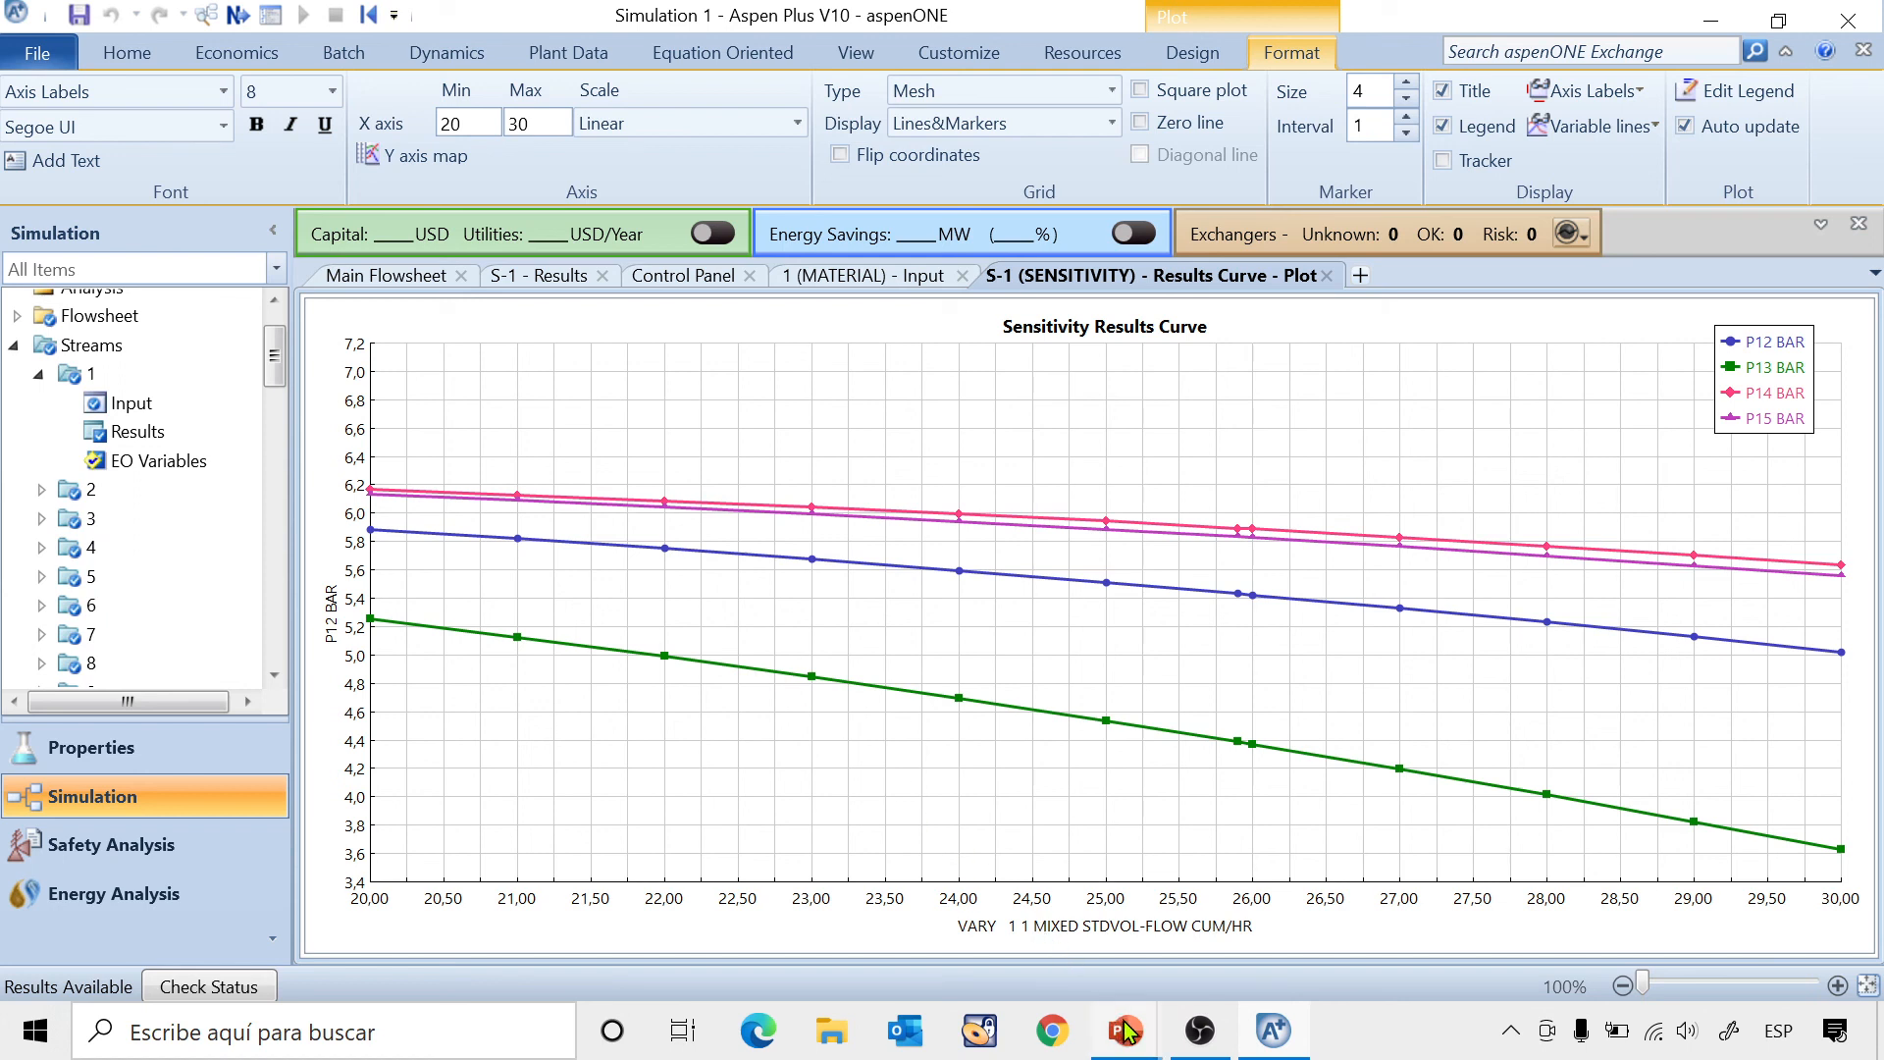
Switch to the PowerPoint presentation showing the case study slide.
{"action": "mouse_move", "coordinate": [1125, 1030]}
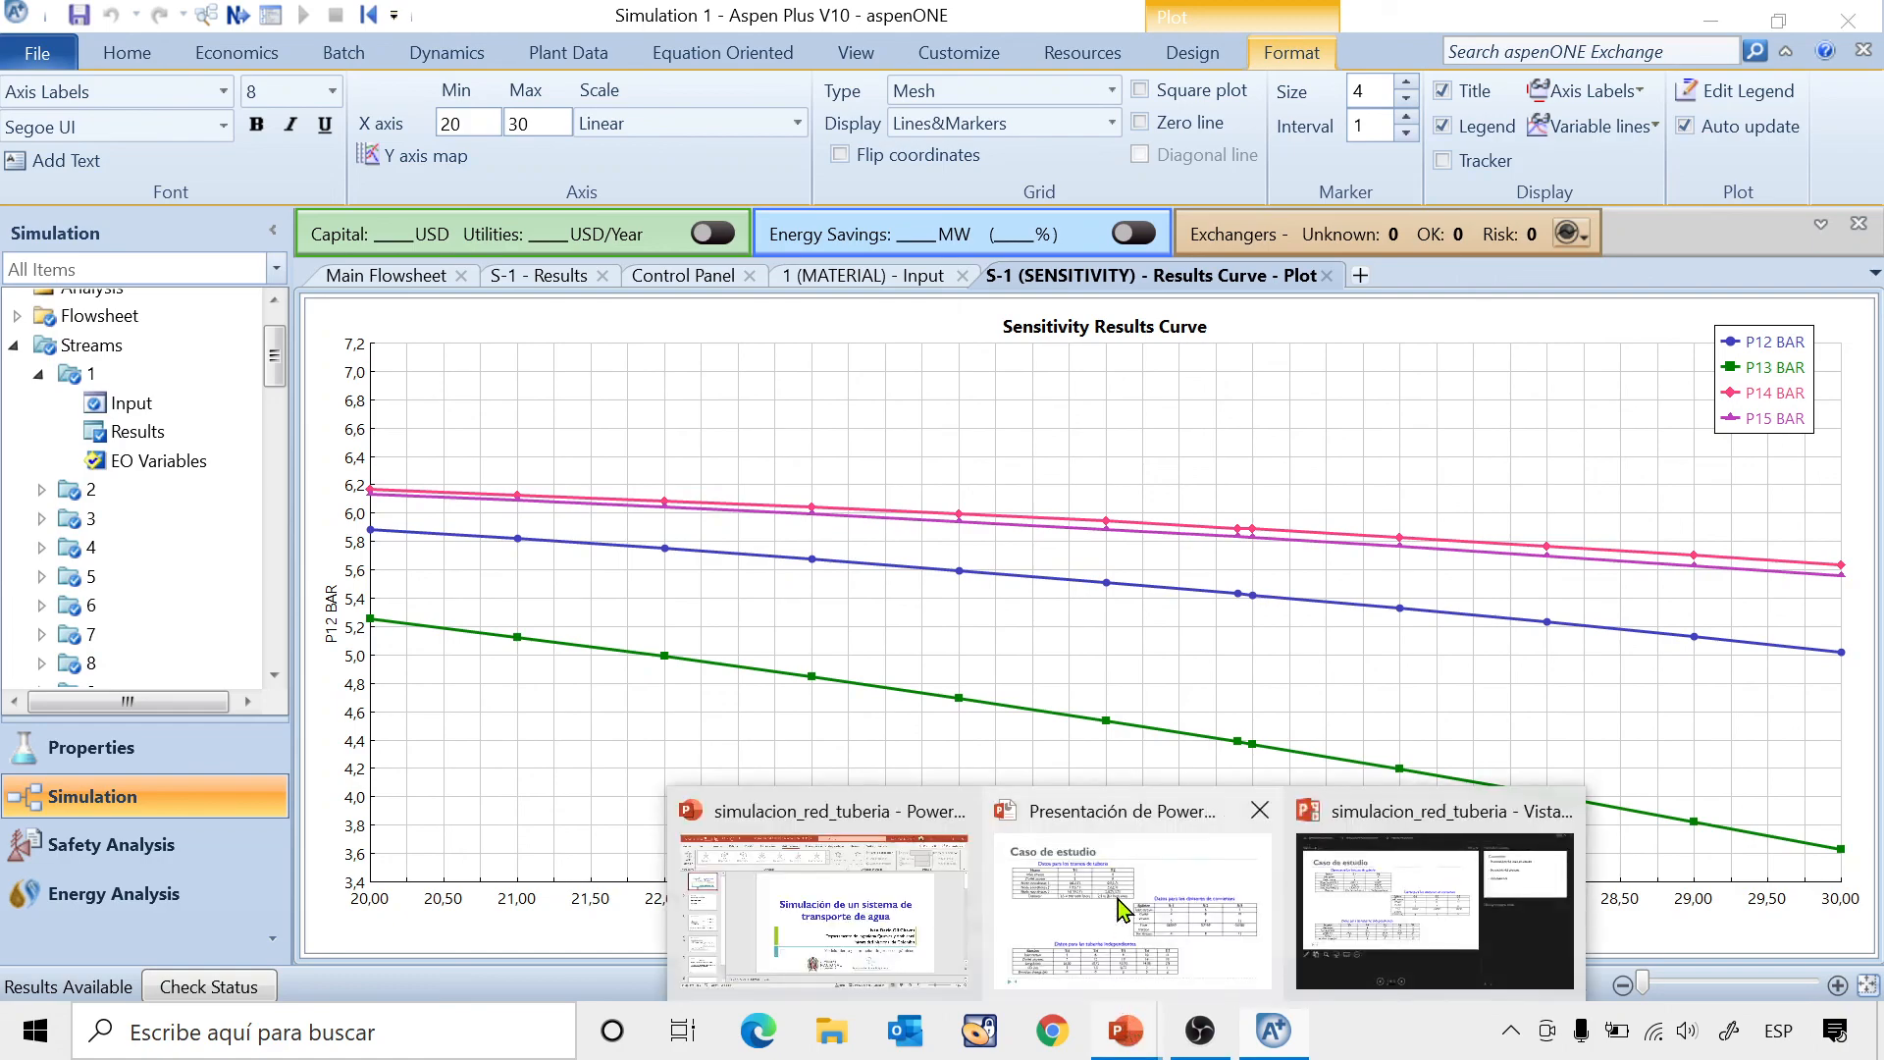